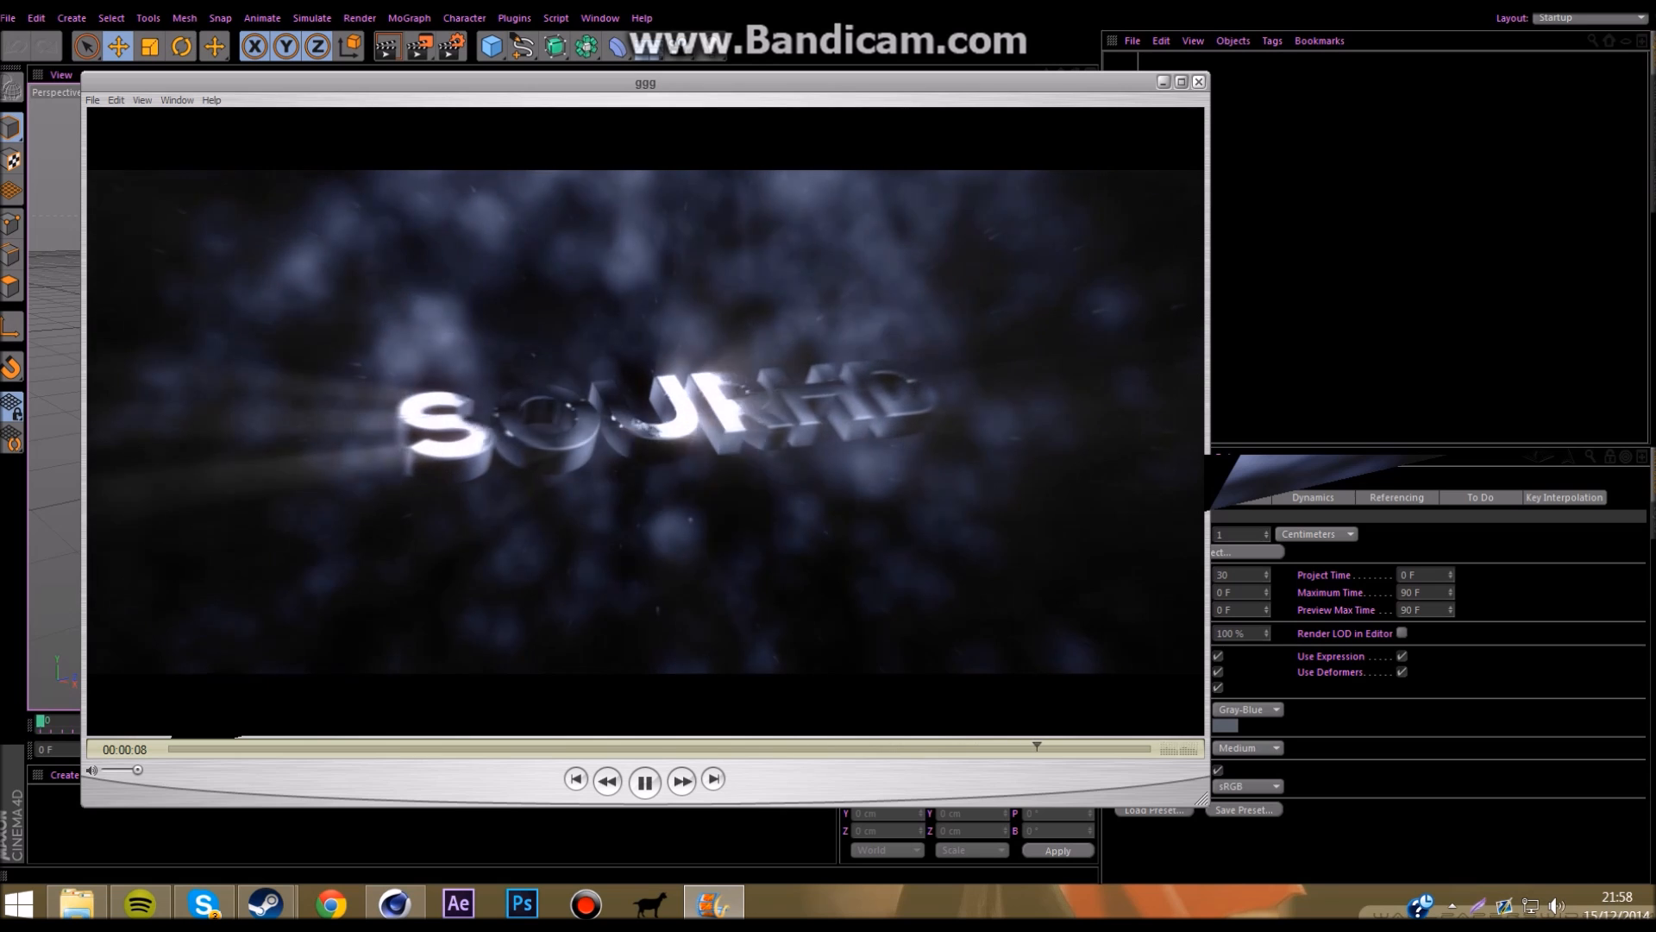
Step: Close the preview video player, add a camera object to the scene, and look through it
left_click(1199, 82)
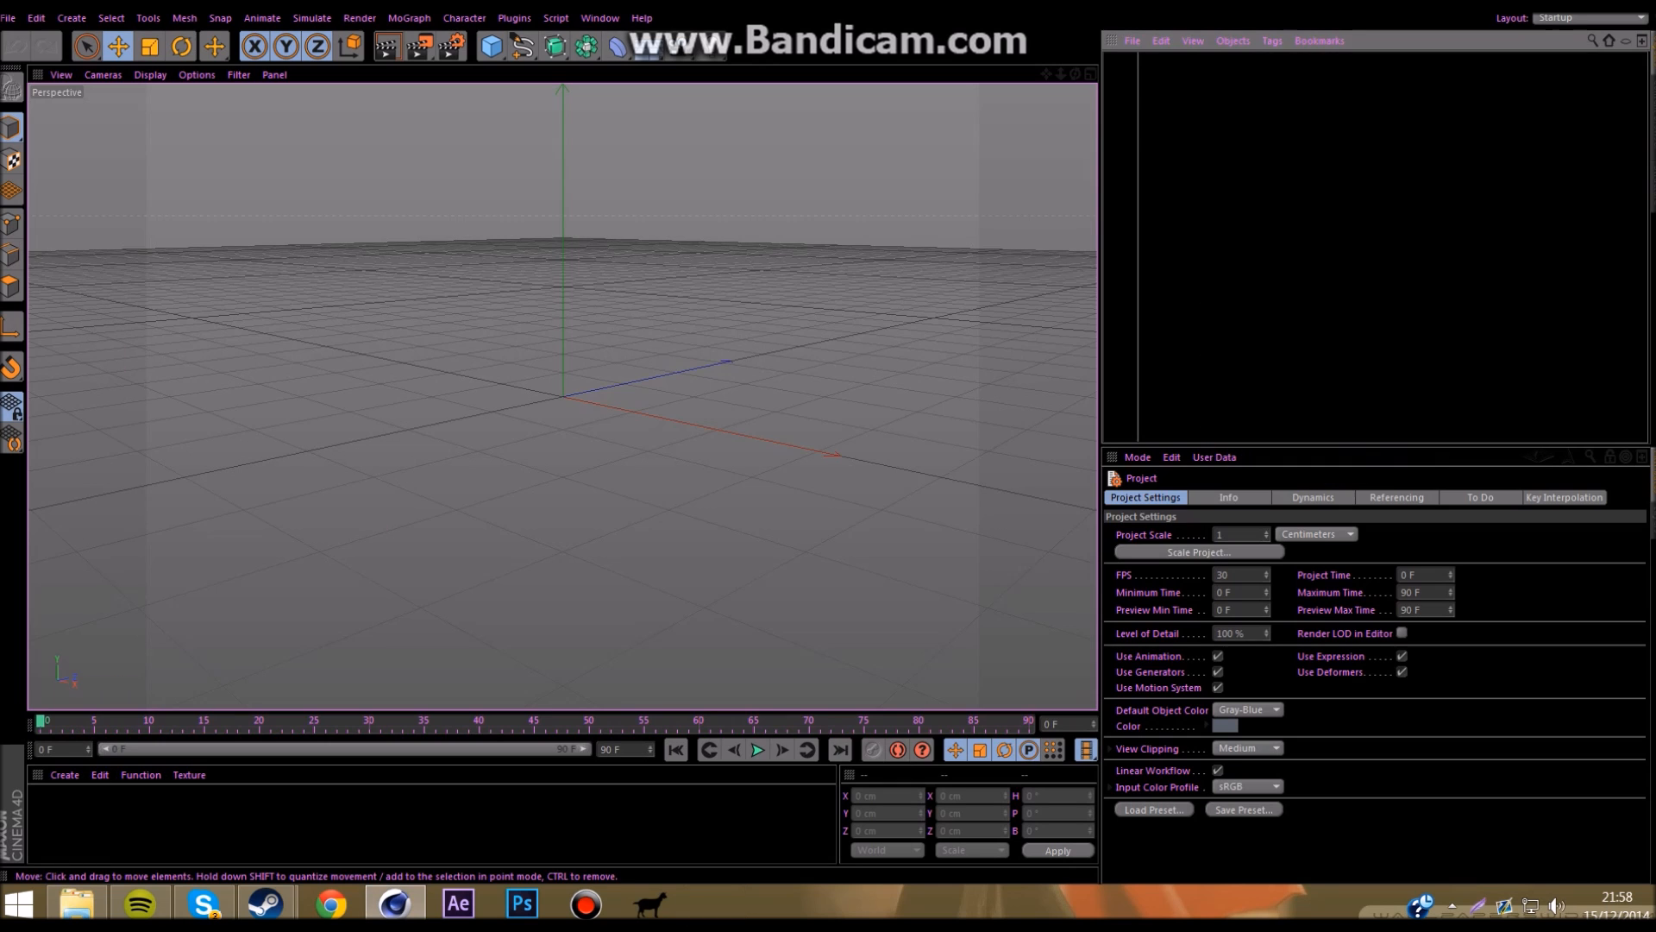
left_click_drag(1075, 75, 1206, 24)
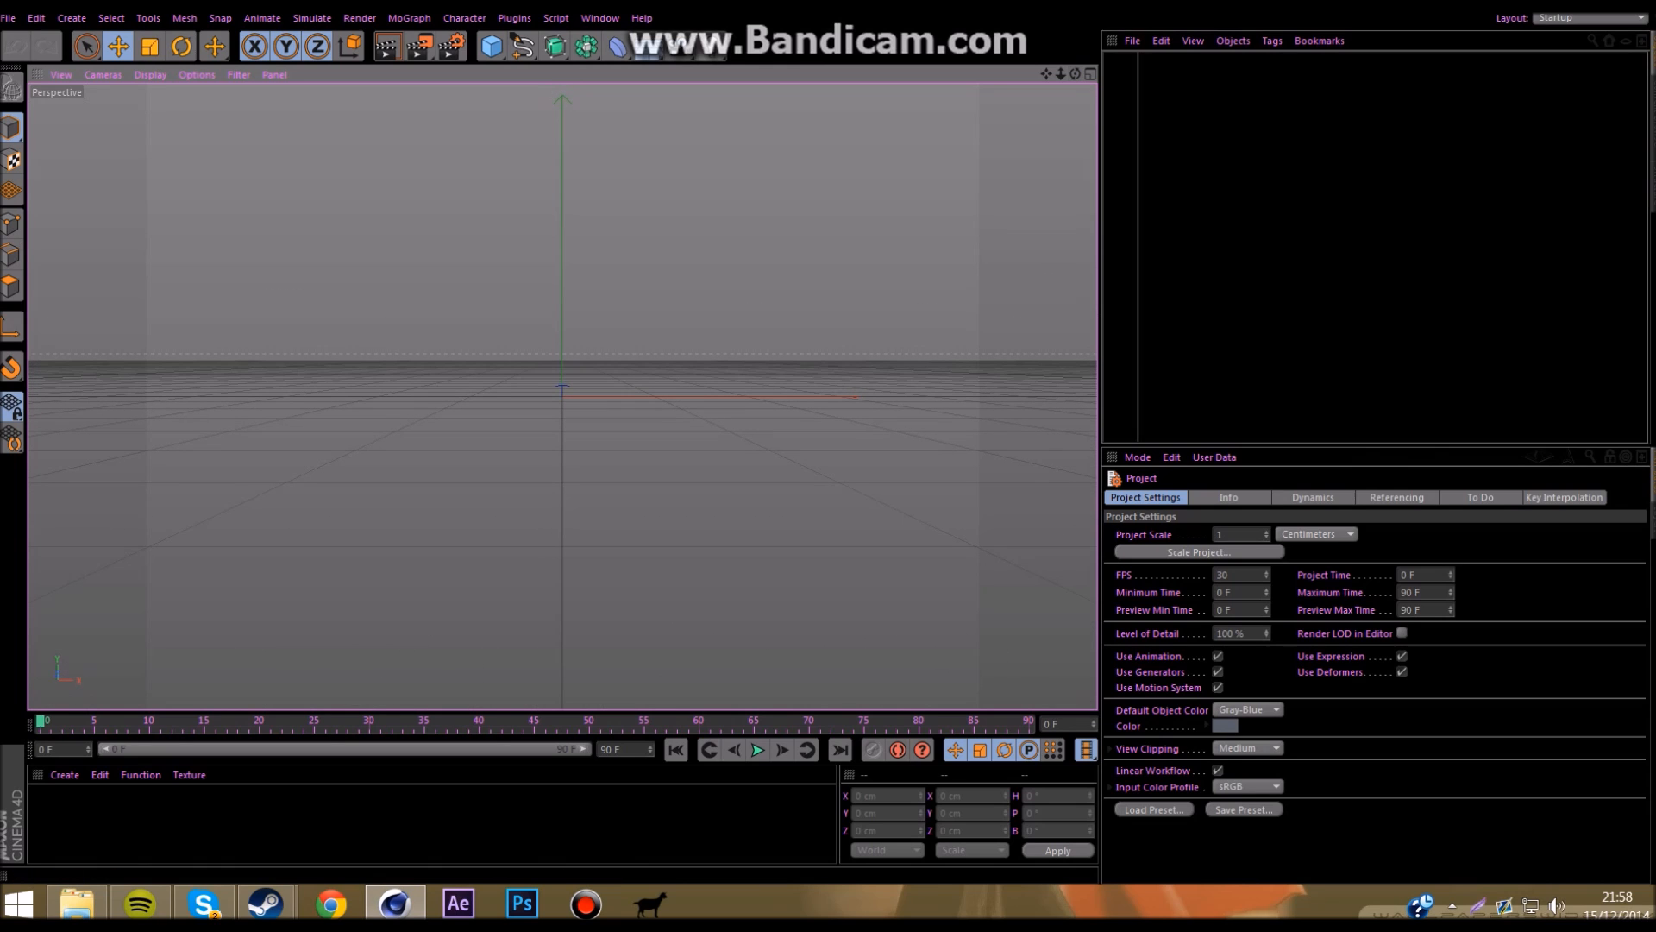
left_click(680, 46)
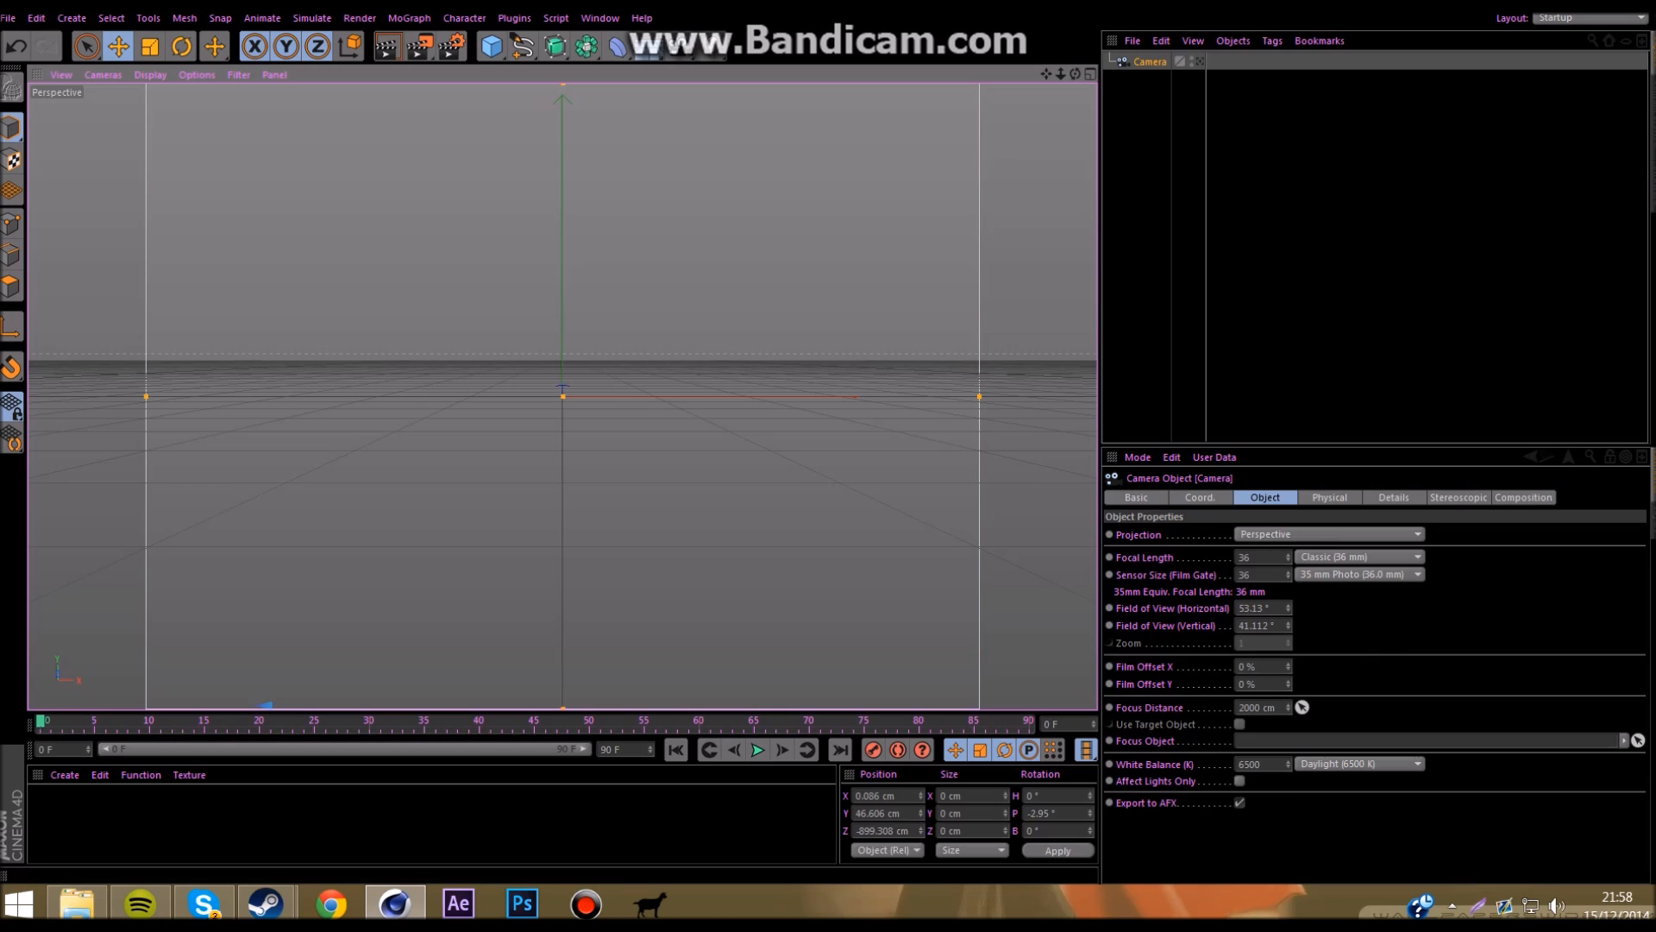
left_click_drag(1206, 69, 1233, 69)
left_click(1227, 61)
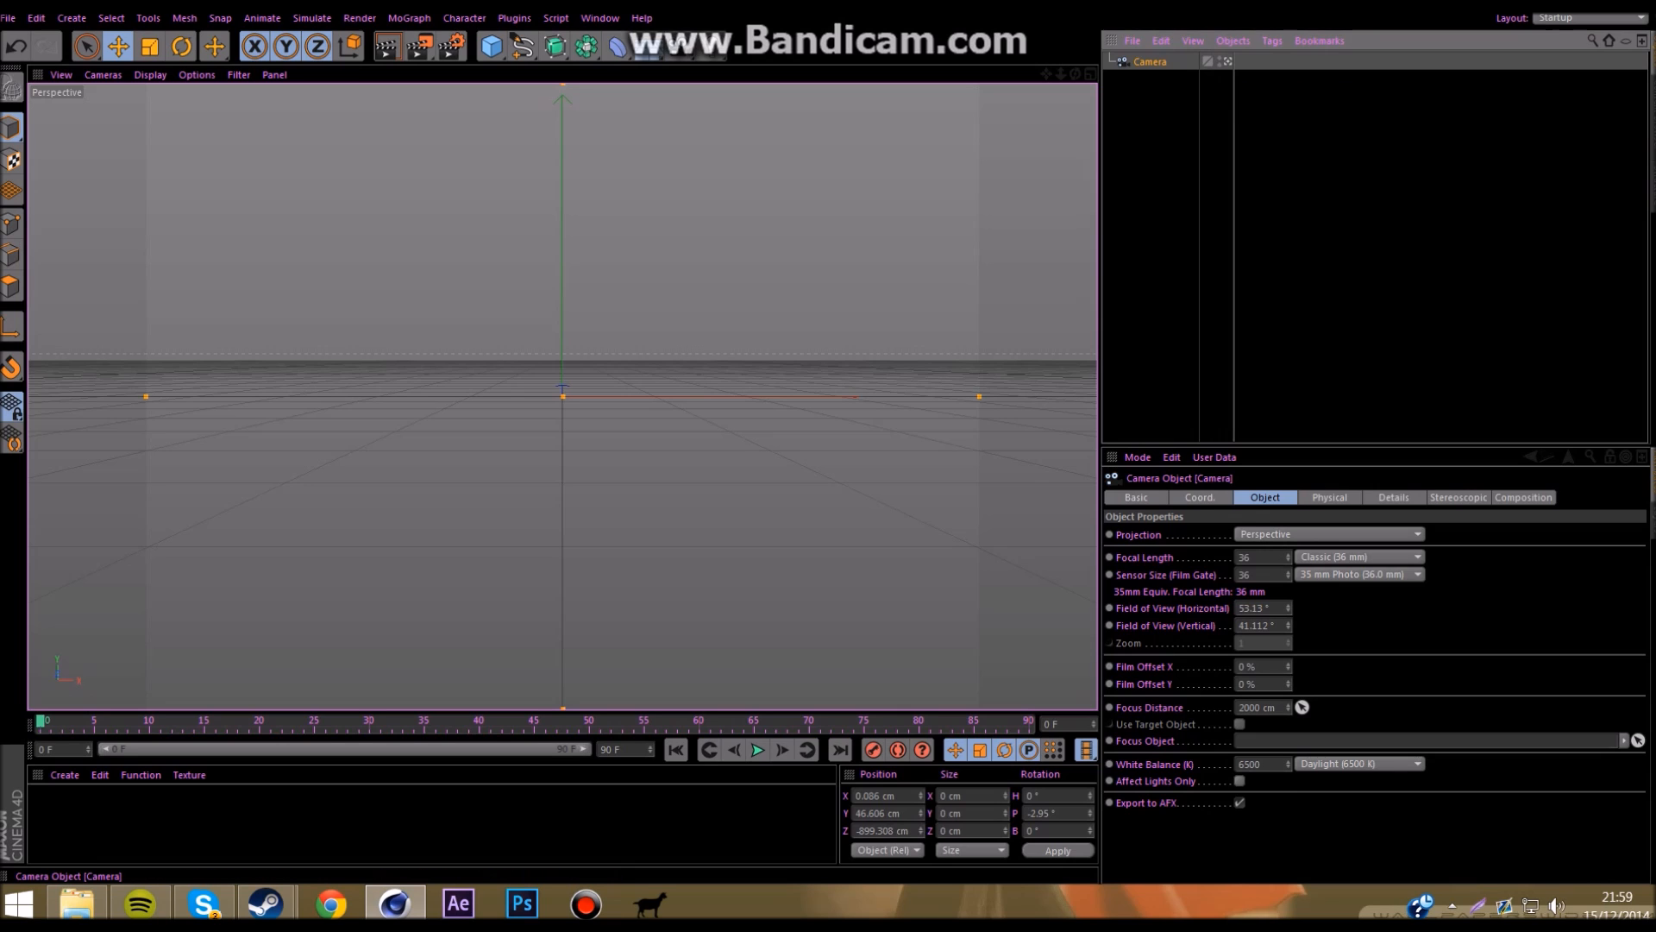
Step: Switch out of the camera view and orbit around the camera to examine its placement from outside
left_click(1228, 61)
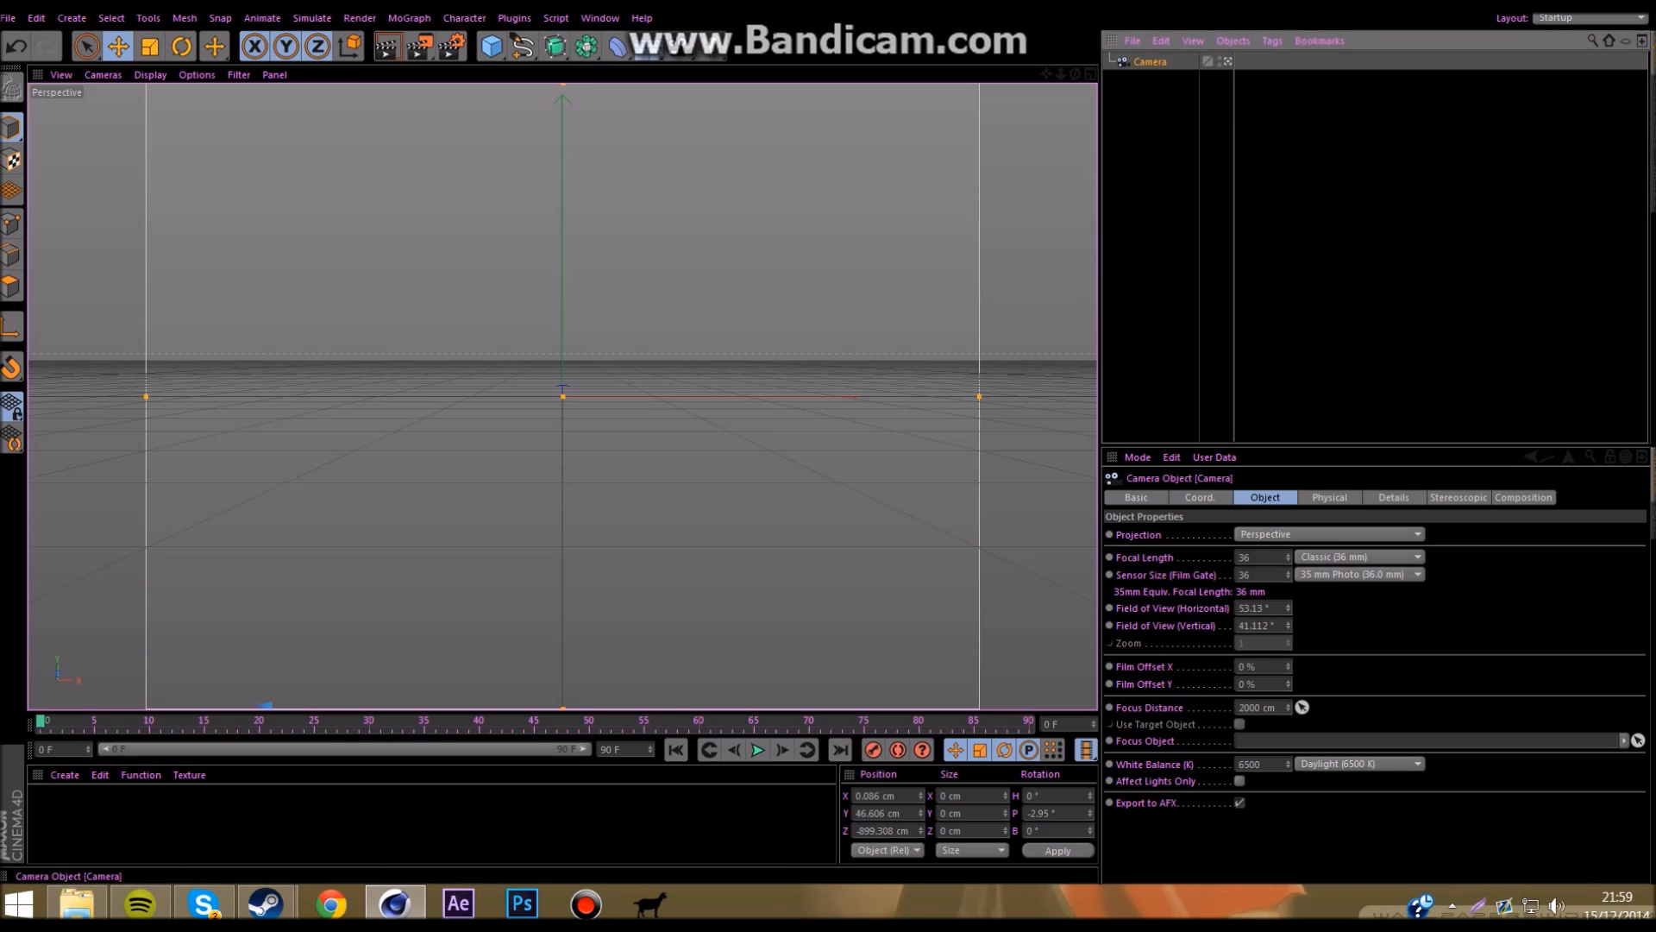
left_click_drag(1061, 75, 871, 86)
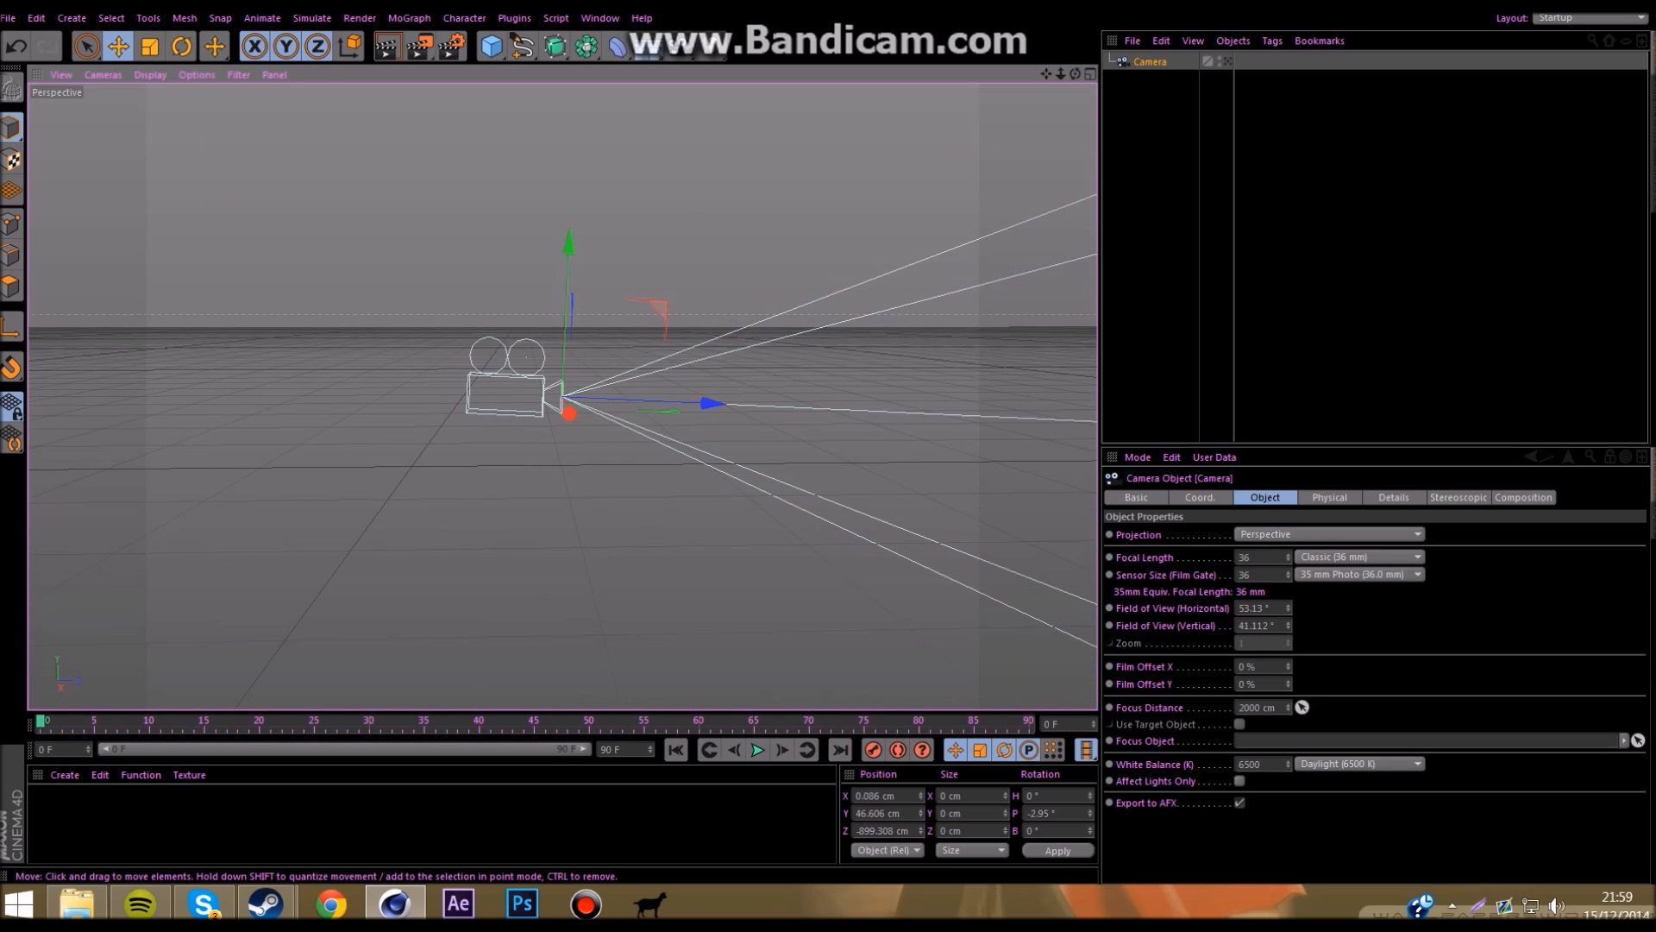
left_click(1228, 61)
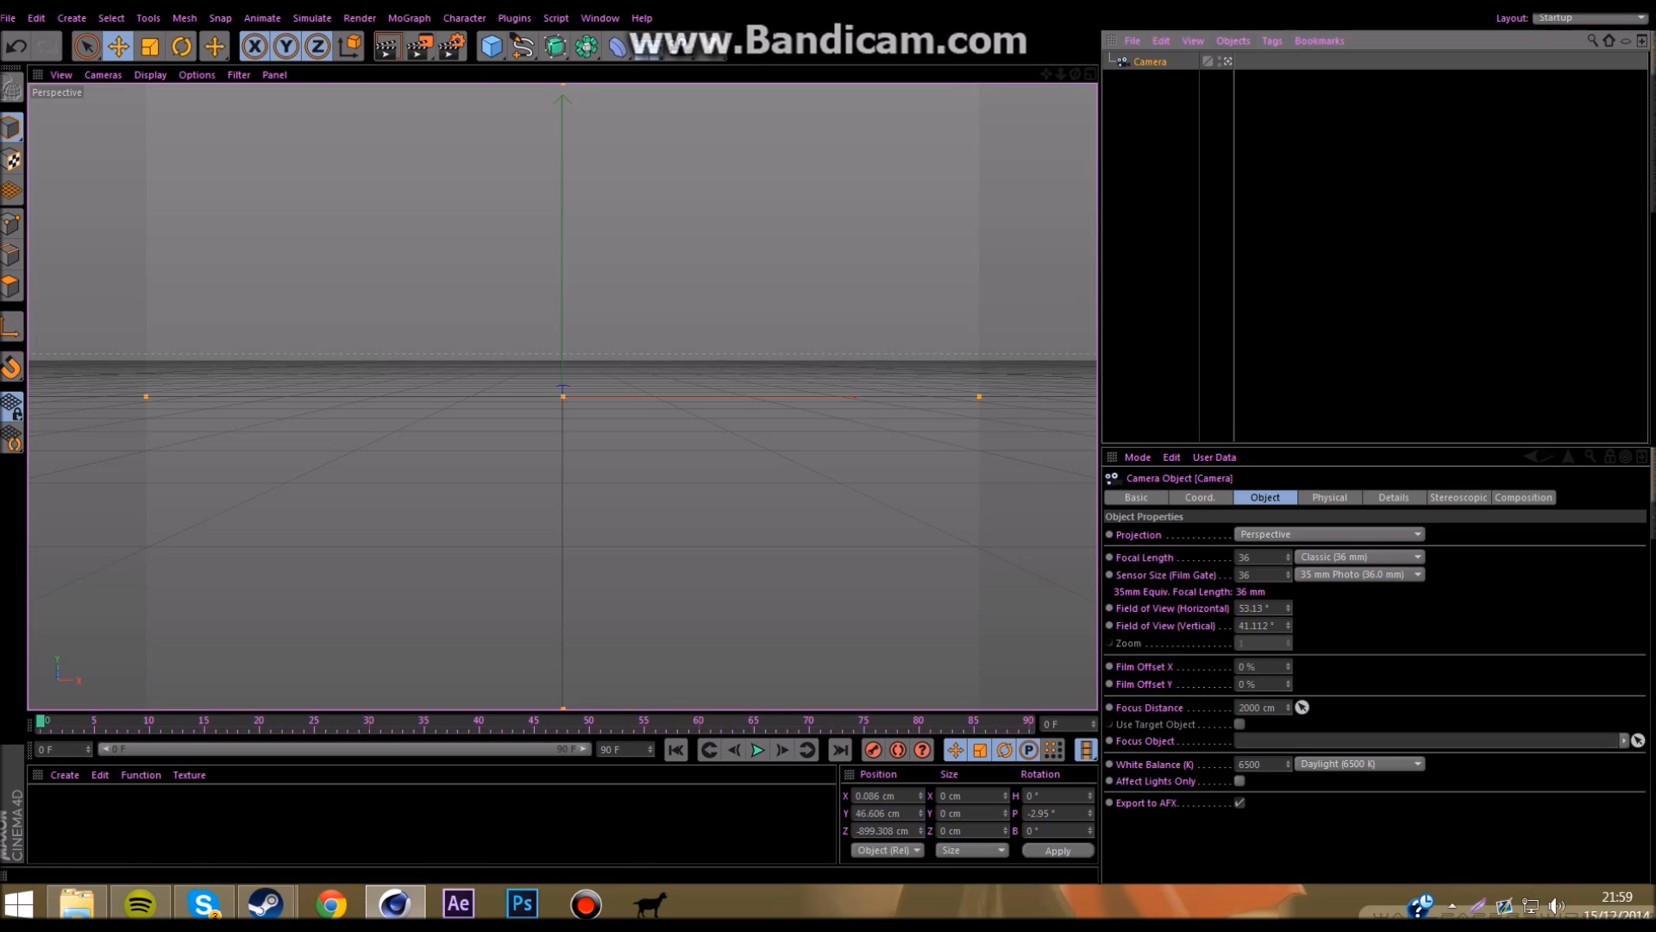
left_click_drag(1075, 74, 897, 83)
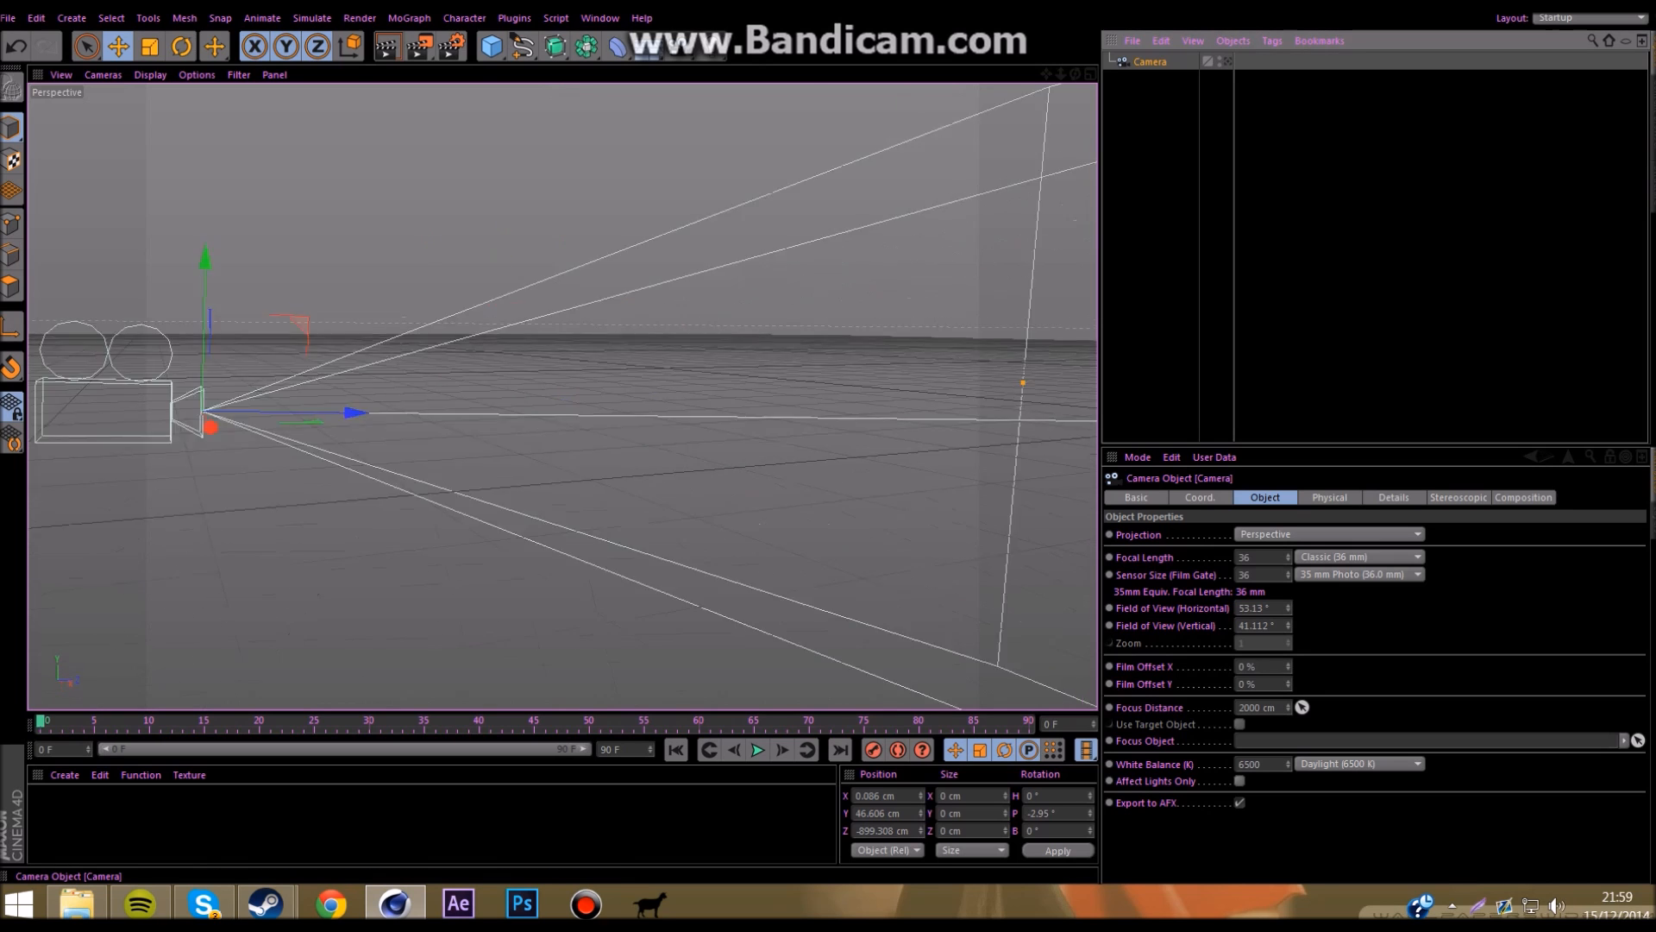
Step: Look through the camera and set its X and Y positions to 0 cm and its pitch rotation to 0°
left_click(1227, 62)
left_click(895, 795)
left_click_drag(895, 795, 853, 795)
type("0")
key("Tab")
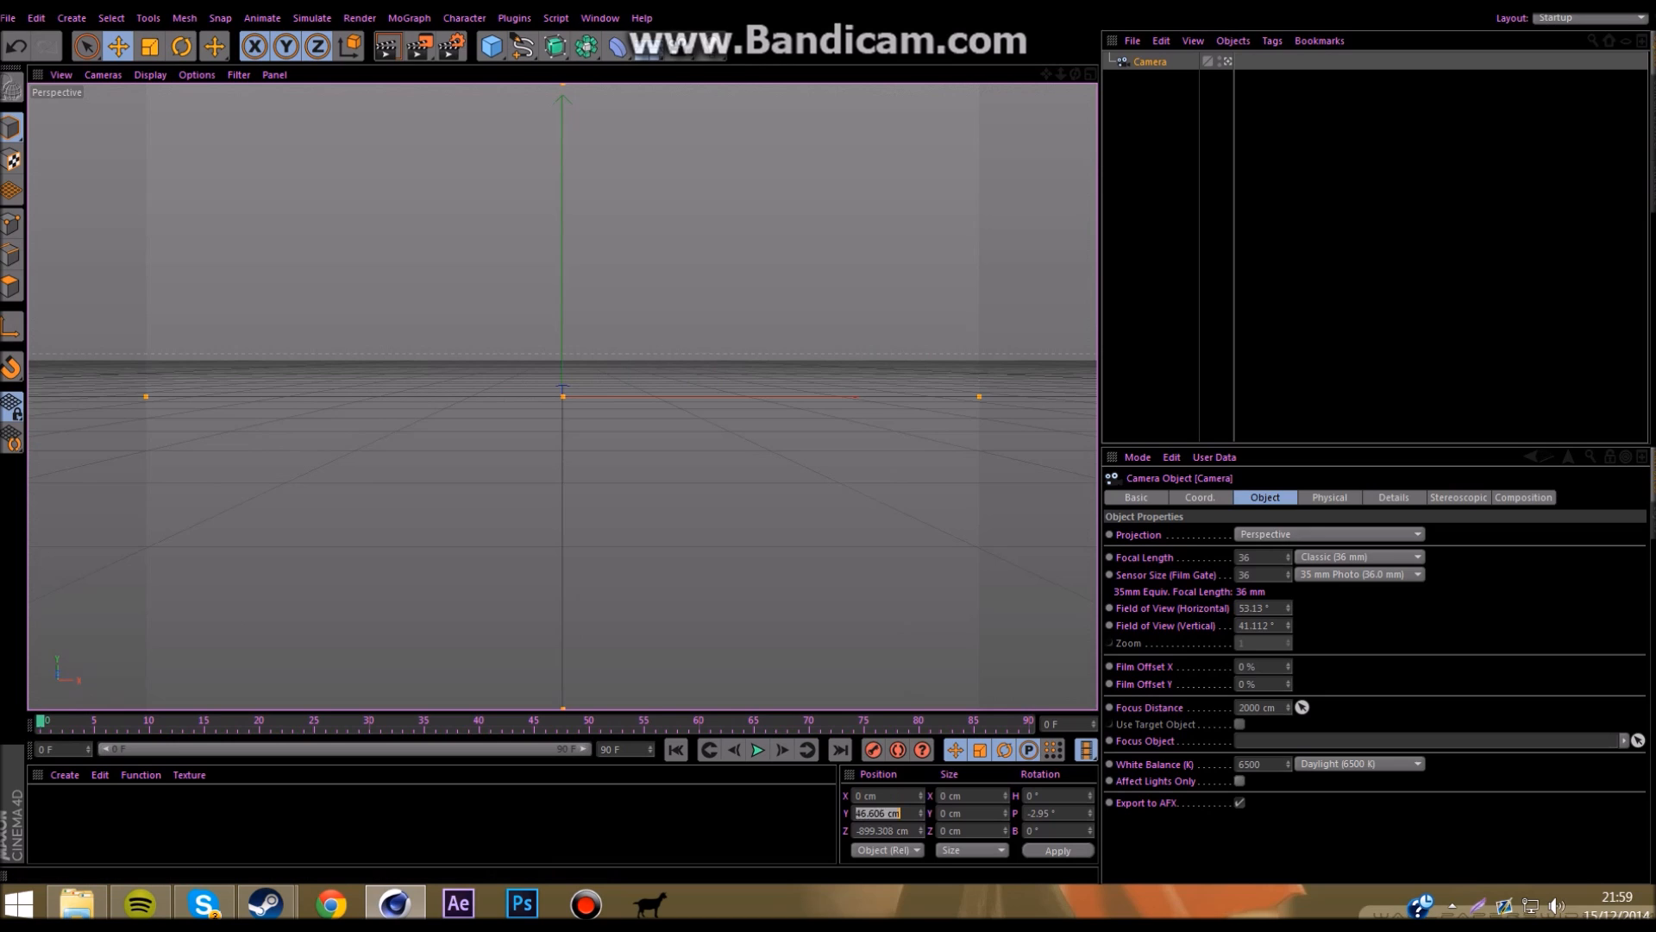
type("0")
key("Return")
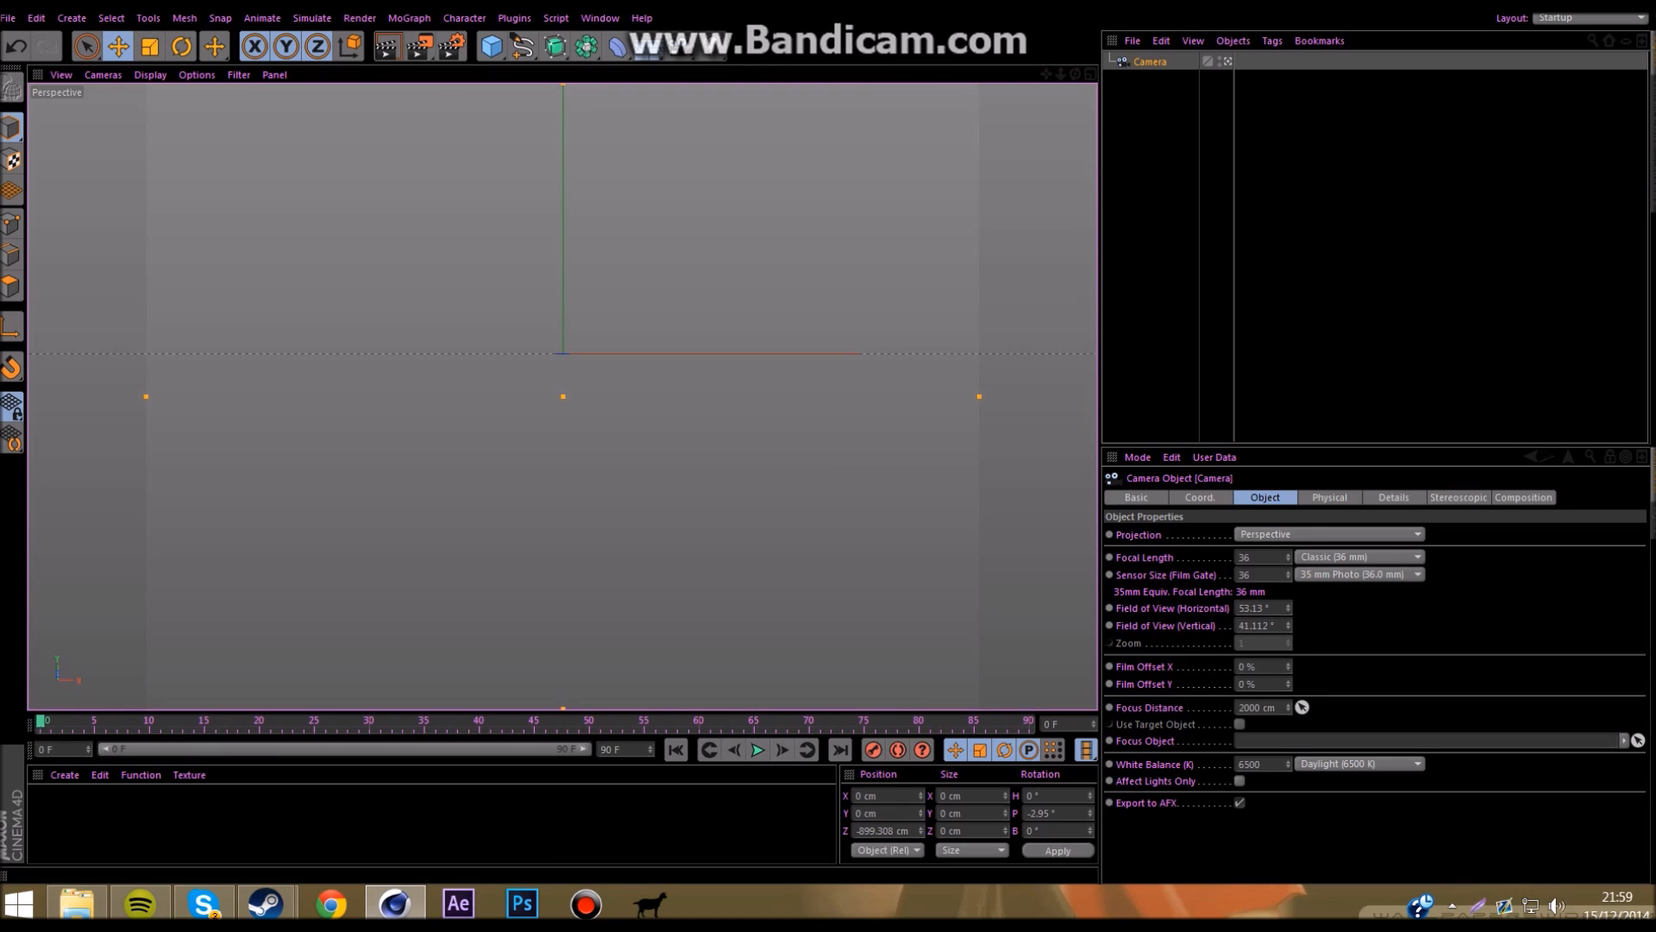
type("0")
key("Return")
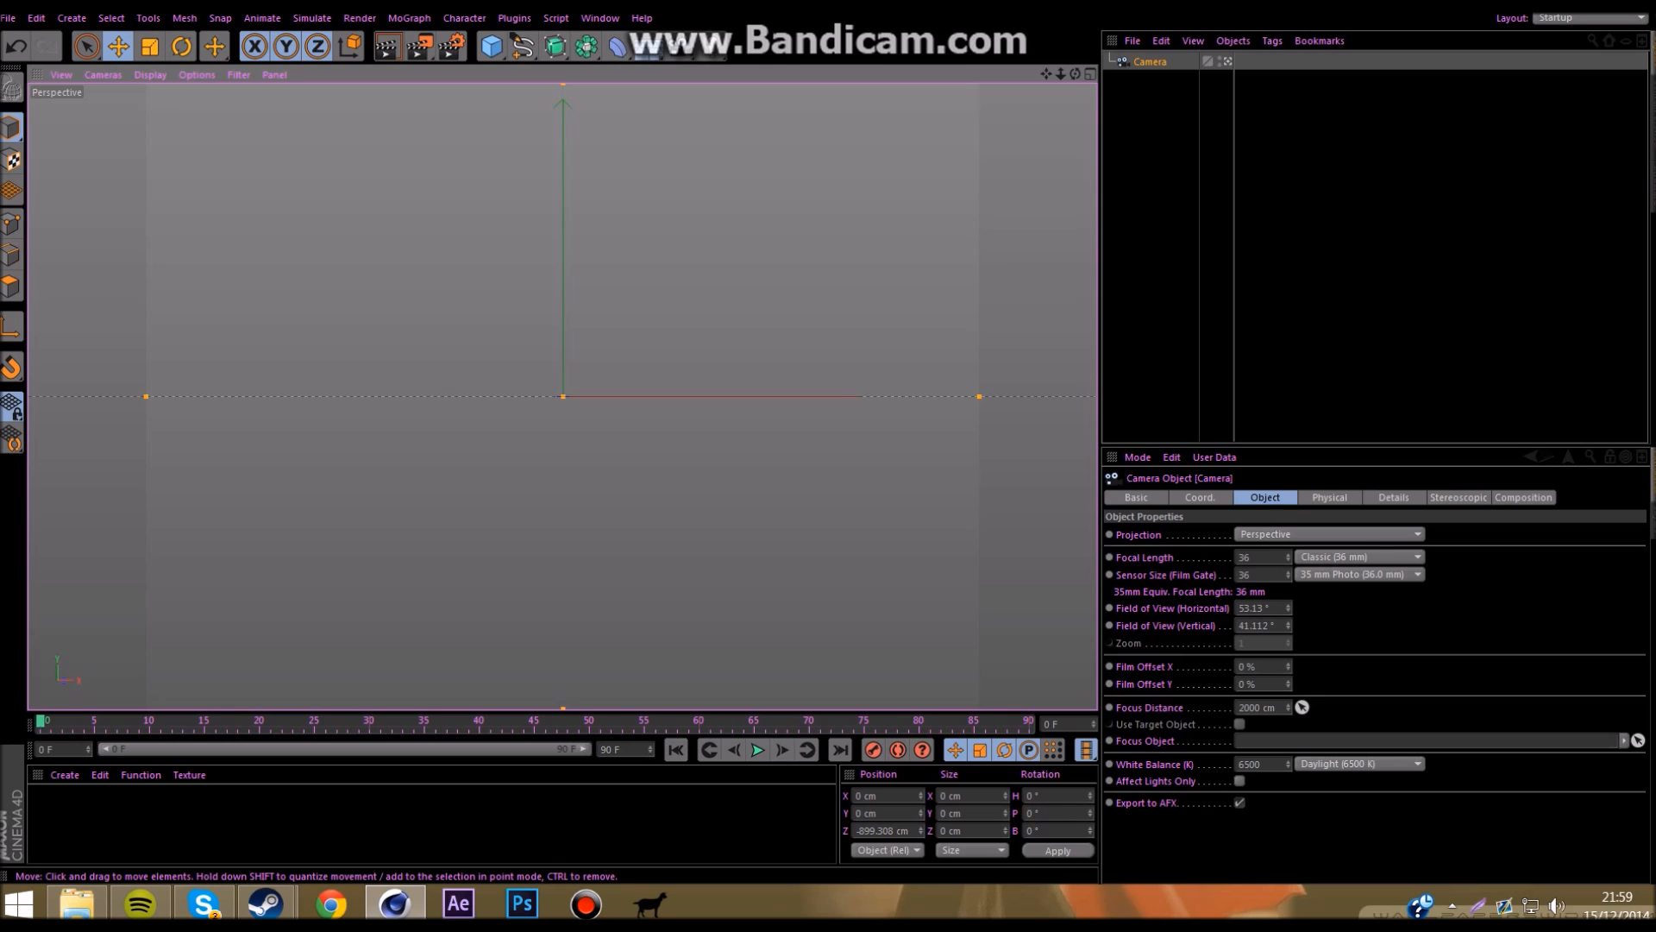
Step: Set the render output size to 1280 x 720 pixels and change the frame range
key("ctrl+b")
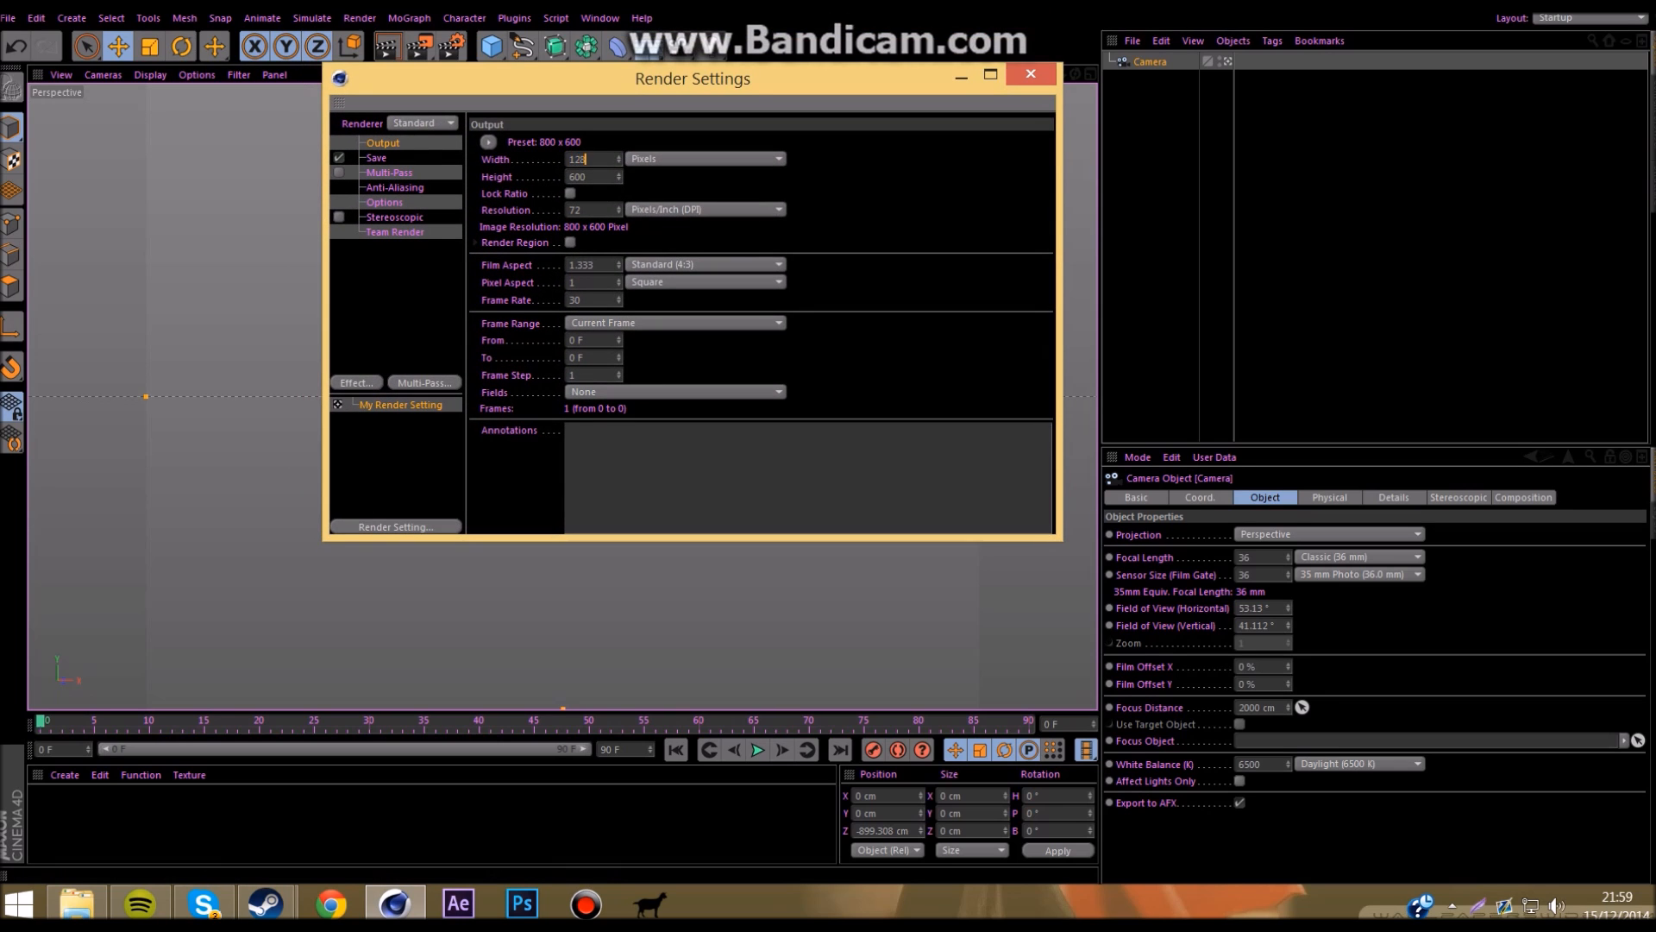
type("1280")
key("Tab")
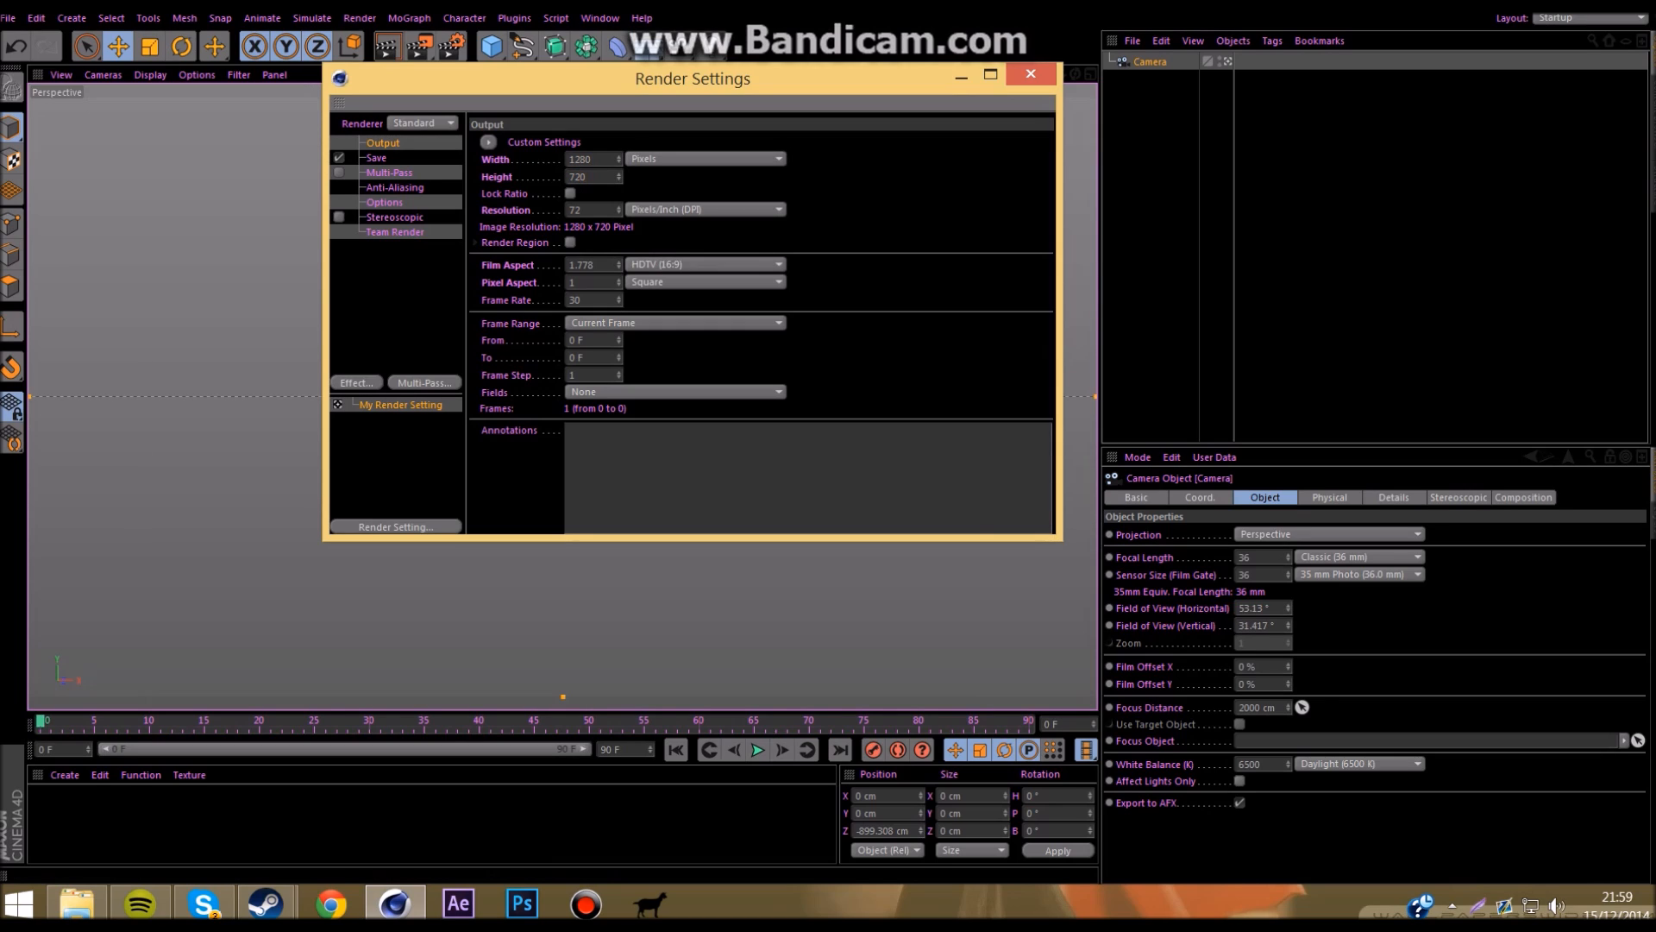
left_click(675, 323)
left_click(611, 374)
Step: Set the render to save as a QuickTime Movie with alpha channel, in a Desktop file named fuck
left_click(377, 158)
left_click(677, 191)
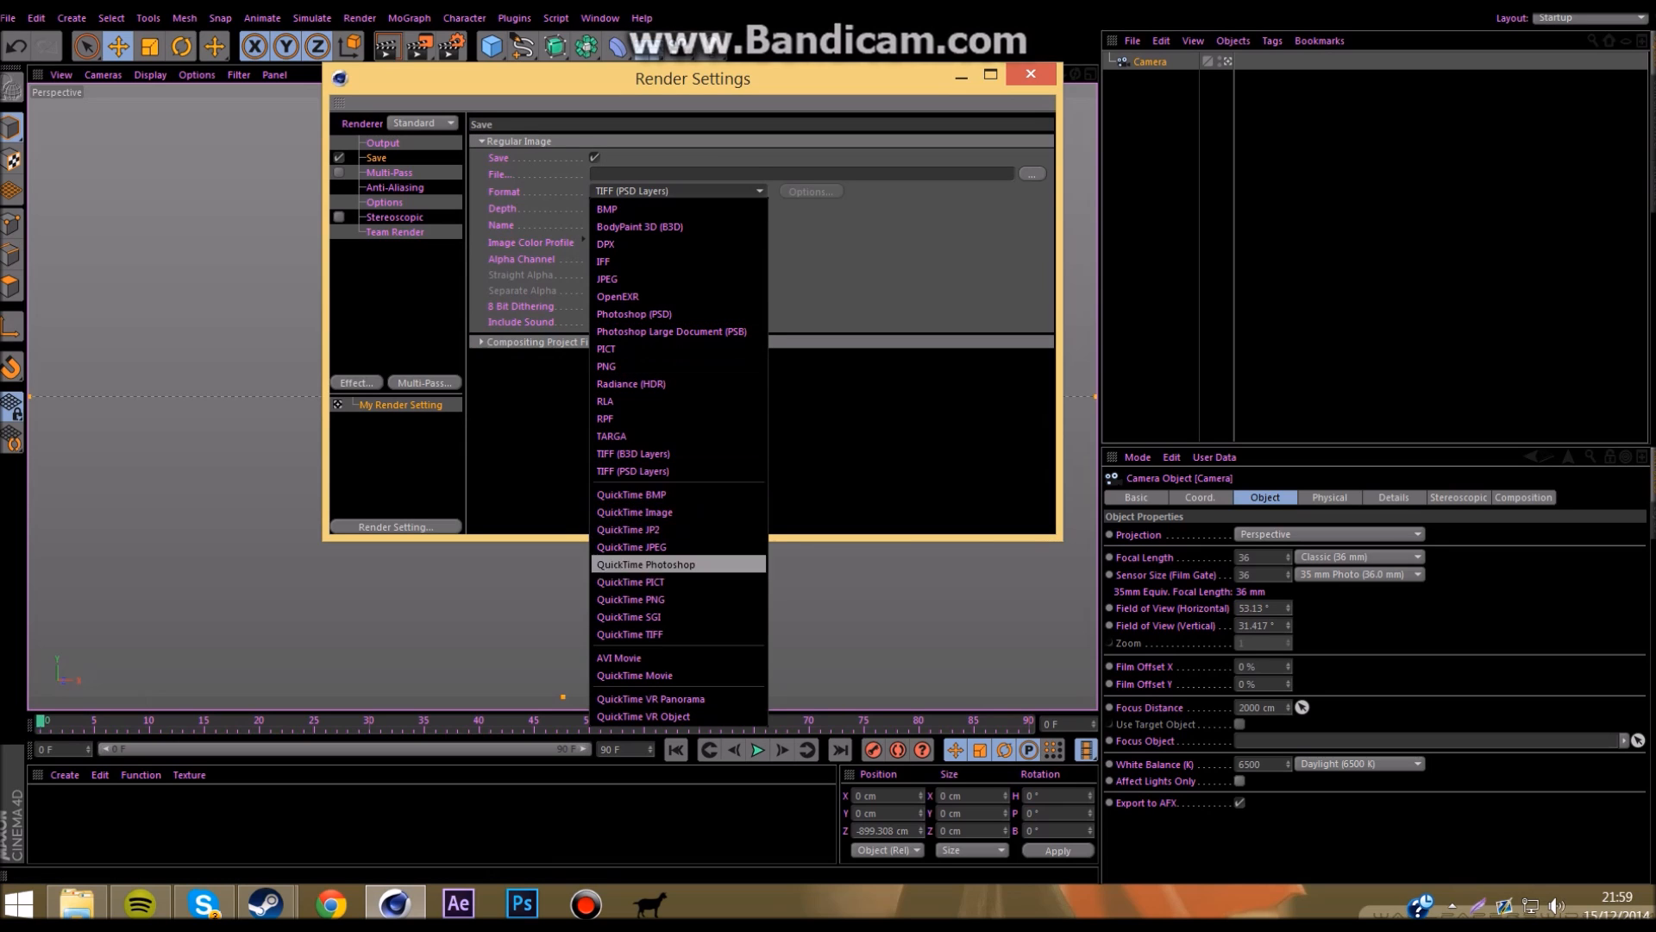
left_click(635, 675)
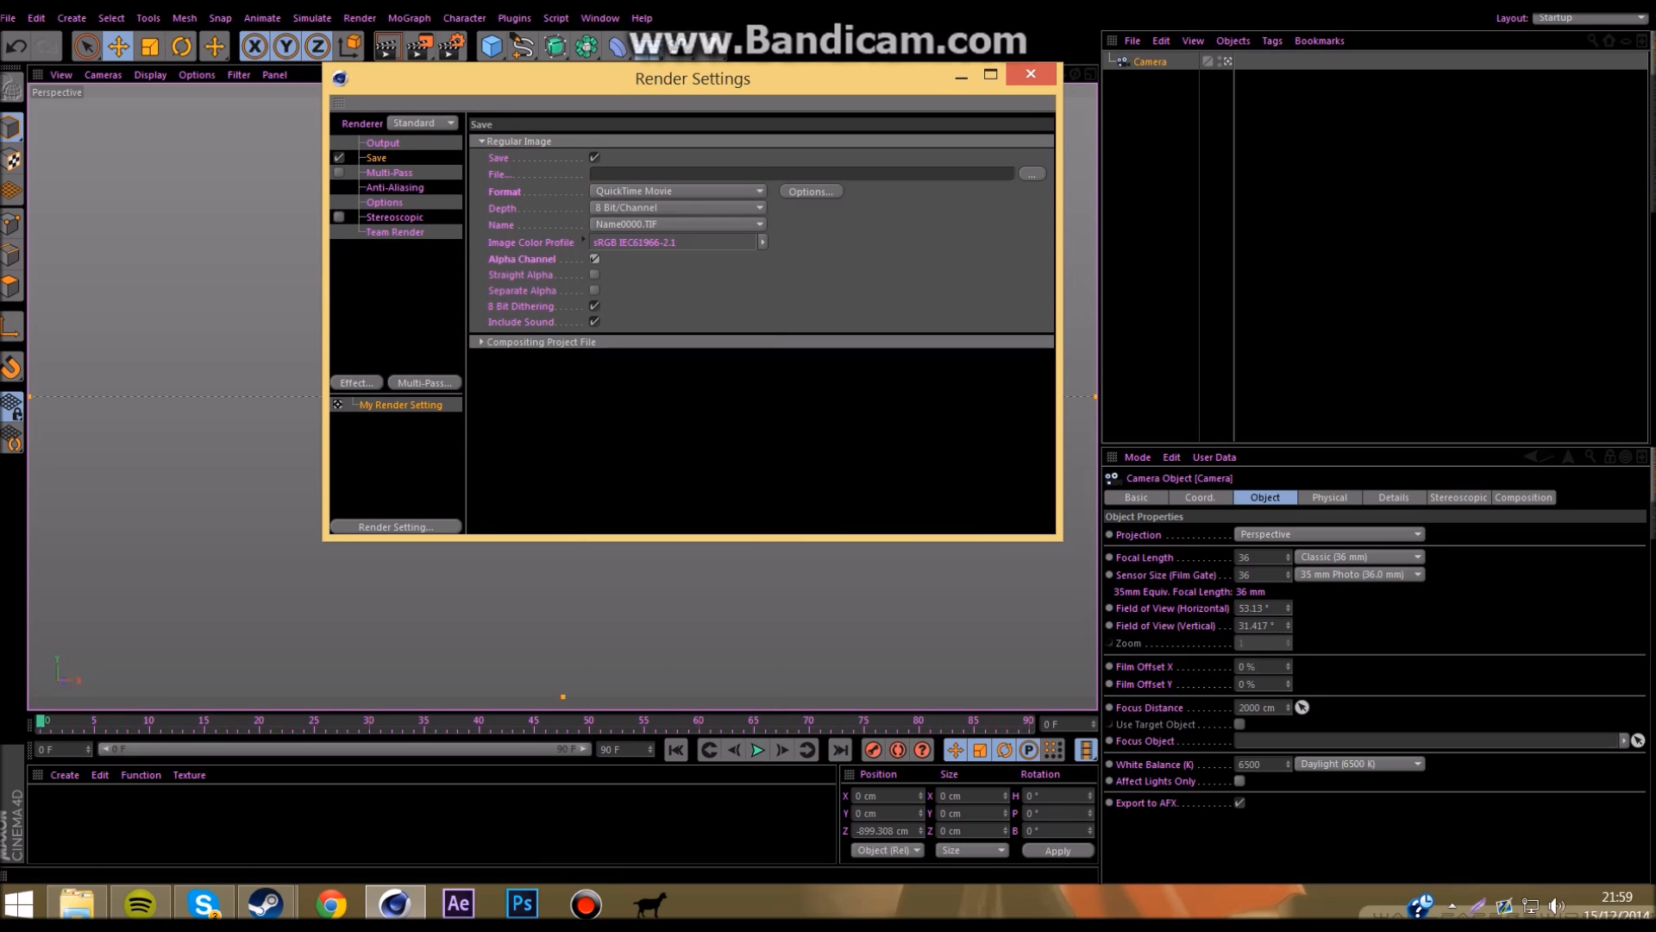
left_click(1031, 174)
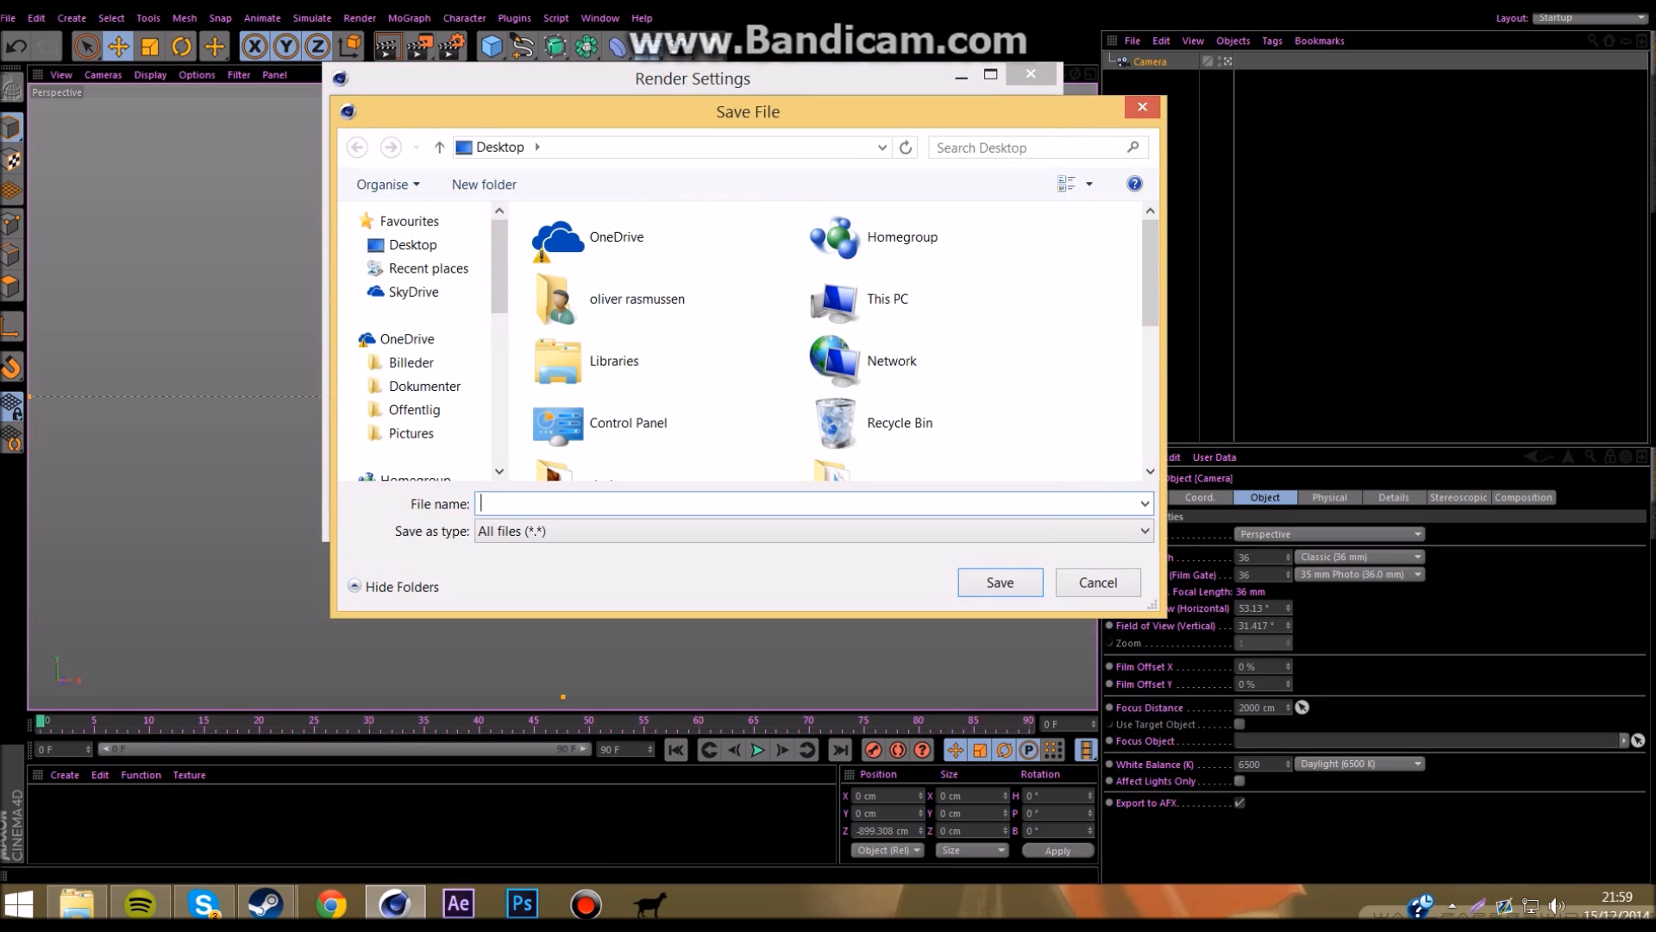
type("fuck")
key("Return")
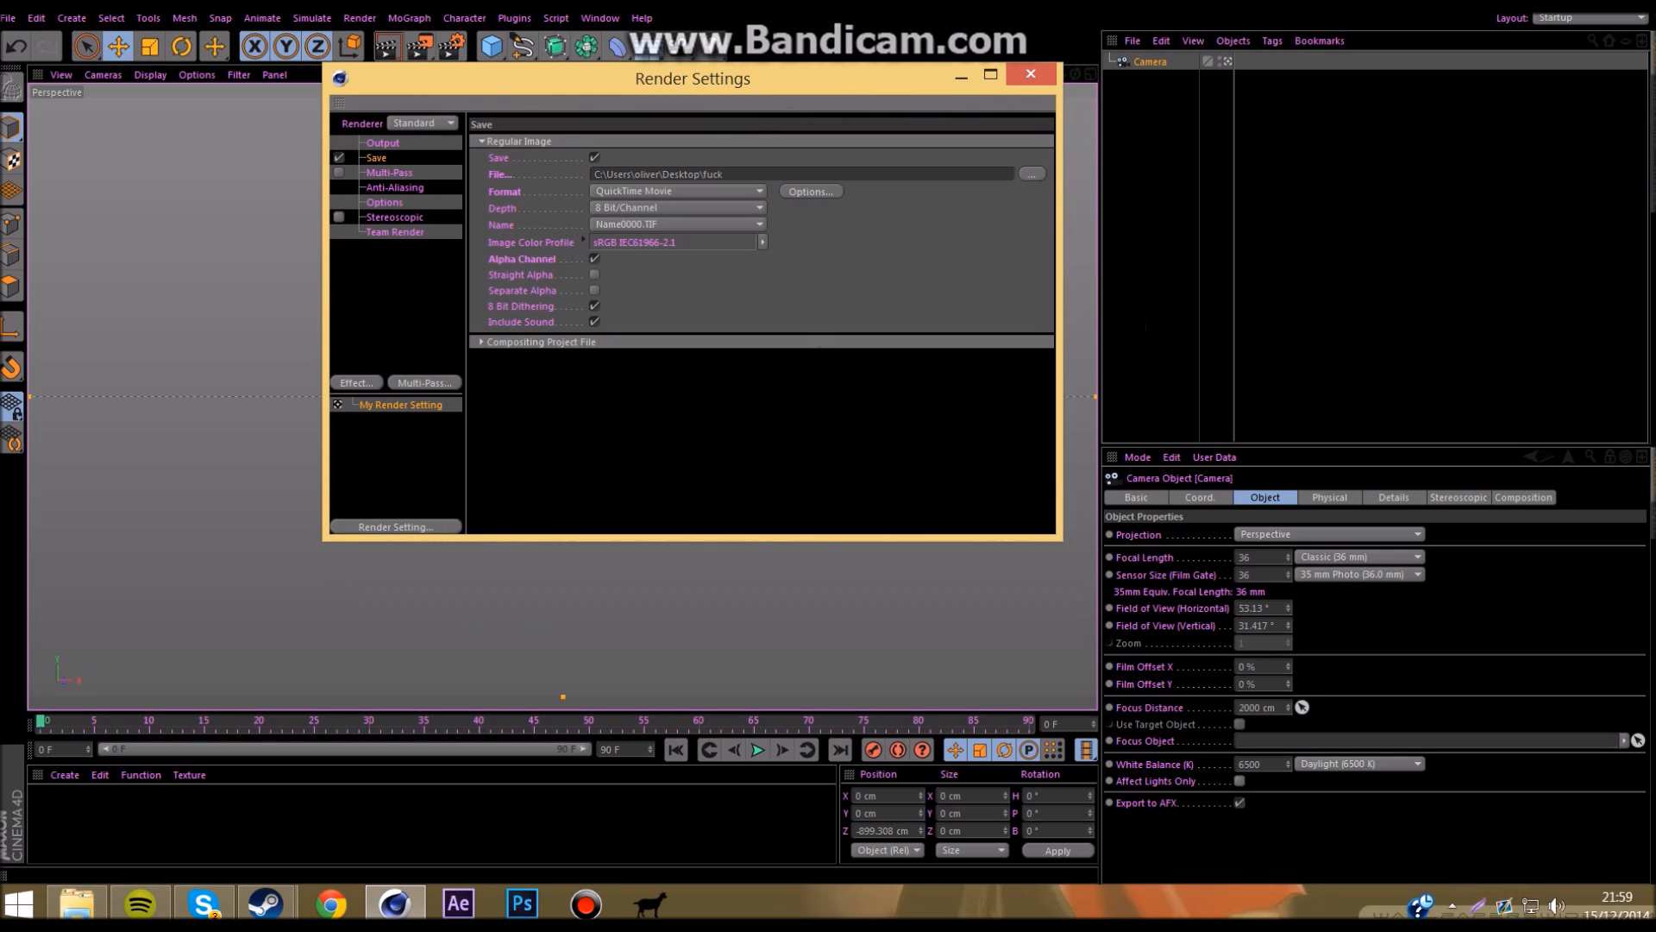
Step: Change the anti-aliasing mode and the anti-aliasing filter of the render, and close the render settings
left_click(395, 187)
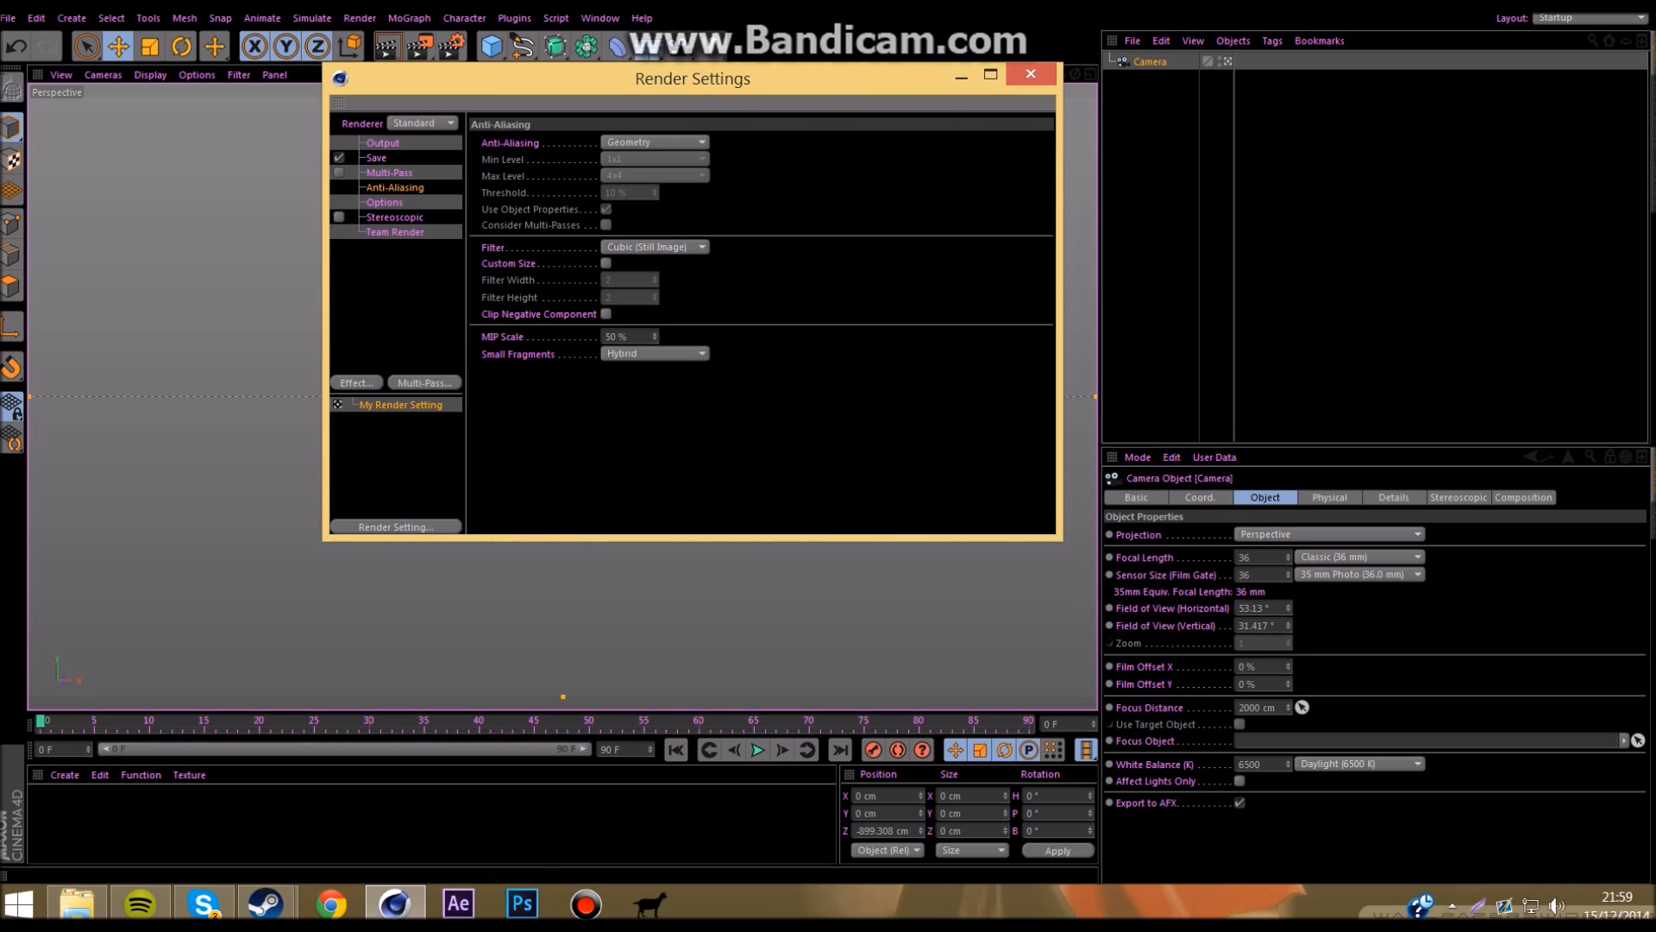
left_click(656, 143)
left_click(655, 195)
left_click(655, 247)
left_click(656, 283)
left_click(1031, 74)
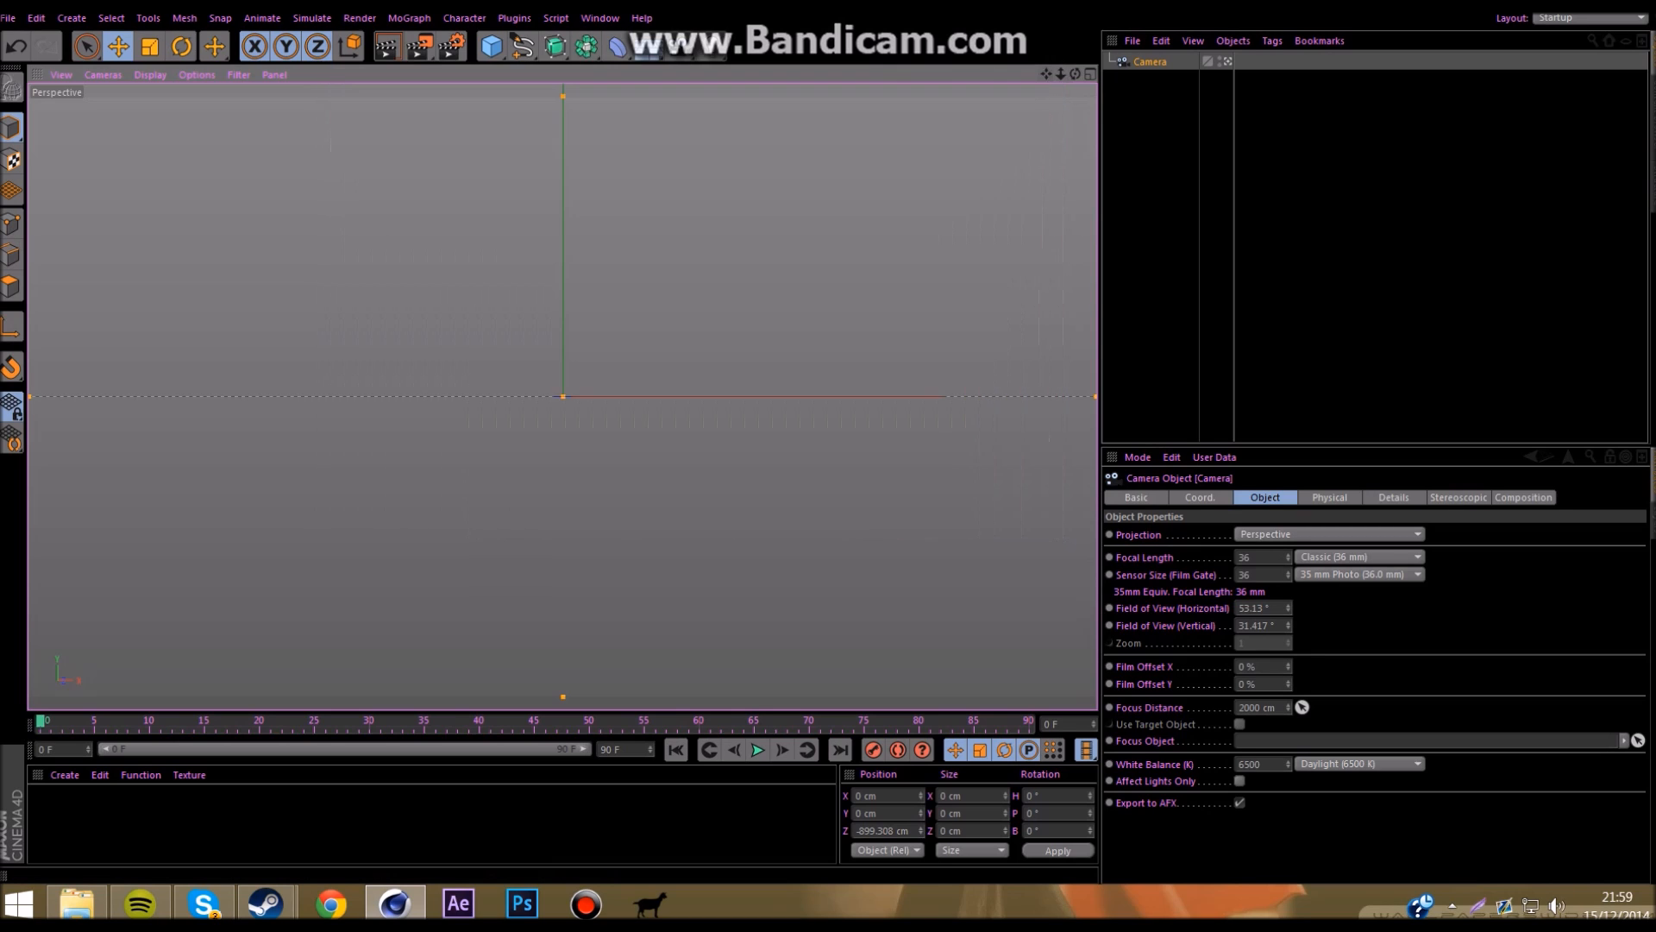
Step: Deselect the camera, inspect it from outside its view from several angles, and return to looking through it
left_click(1293, 138)
left_click(1227, 61)
left_click_drag(776, 345, 517, 397, "alt")
right_click_drag(517, 397, 388, 397, "alt")
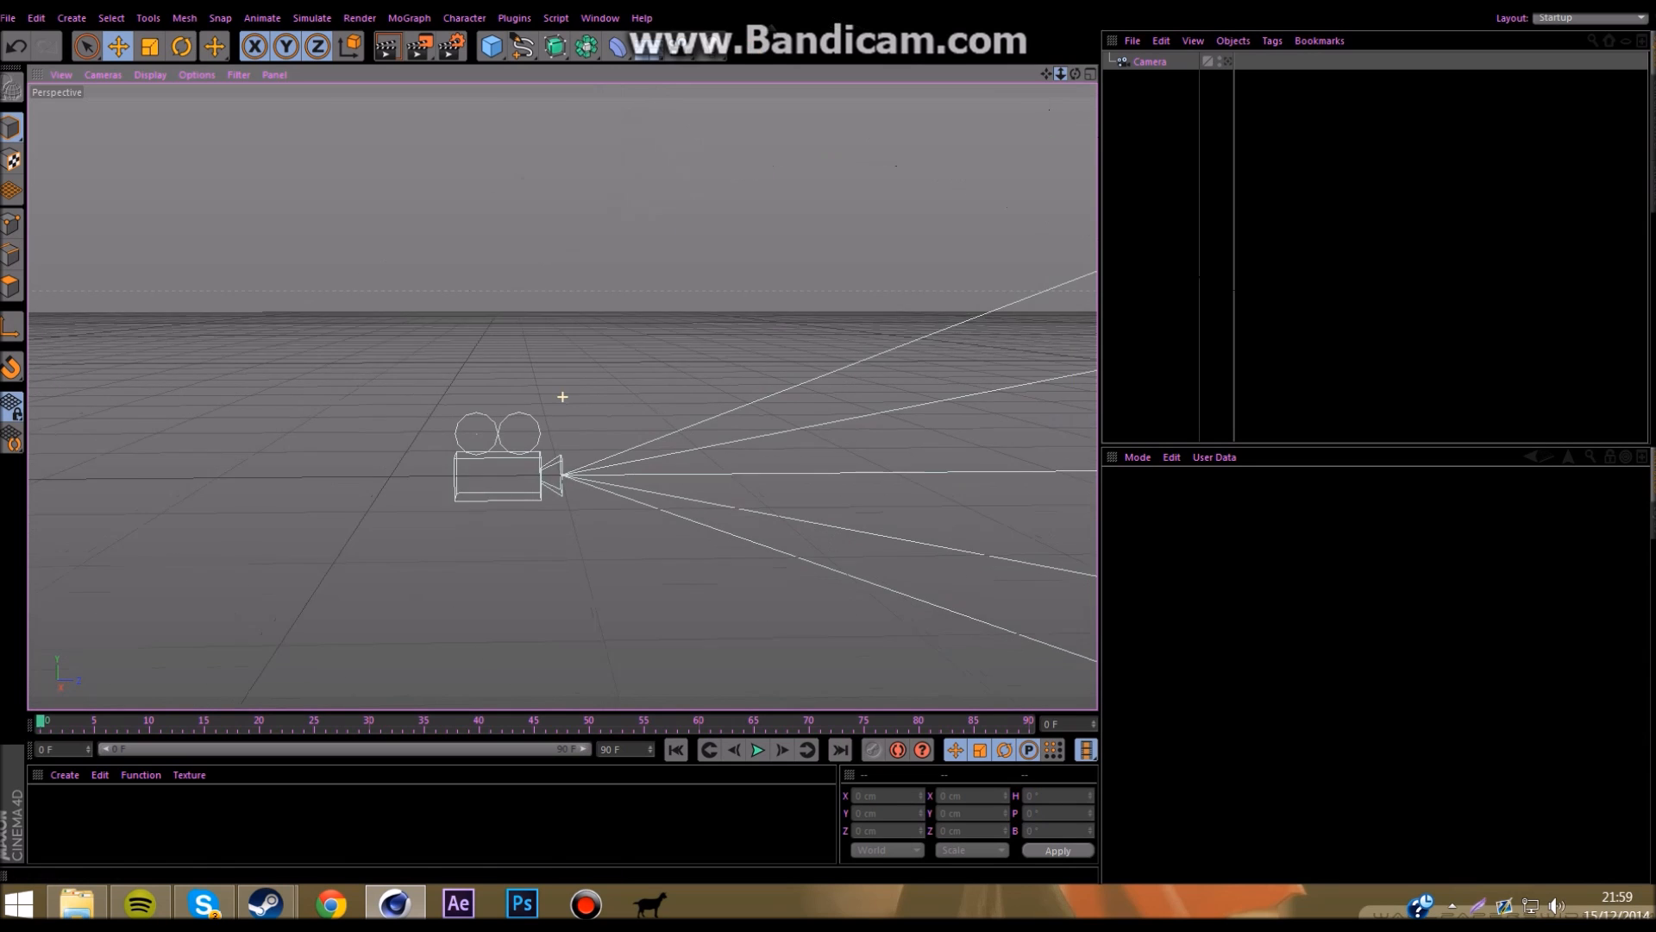
left_click_drag(562, 396, 562, 396, "alt")
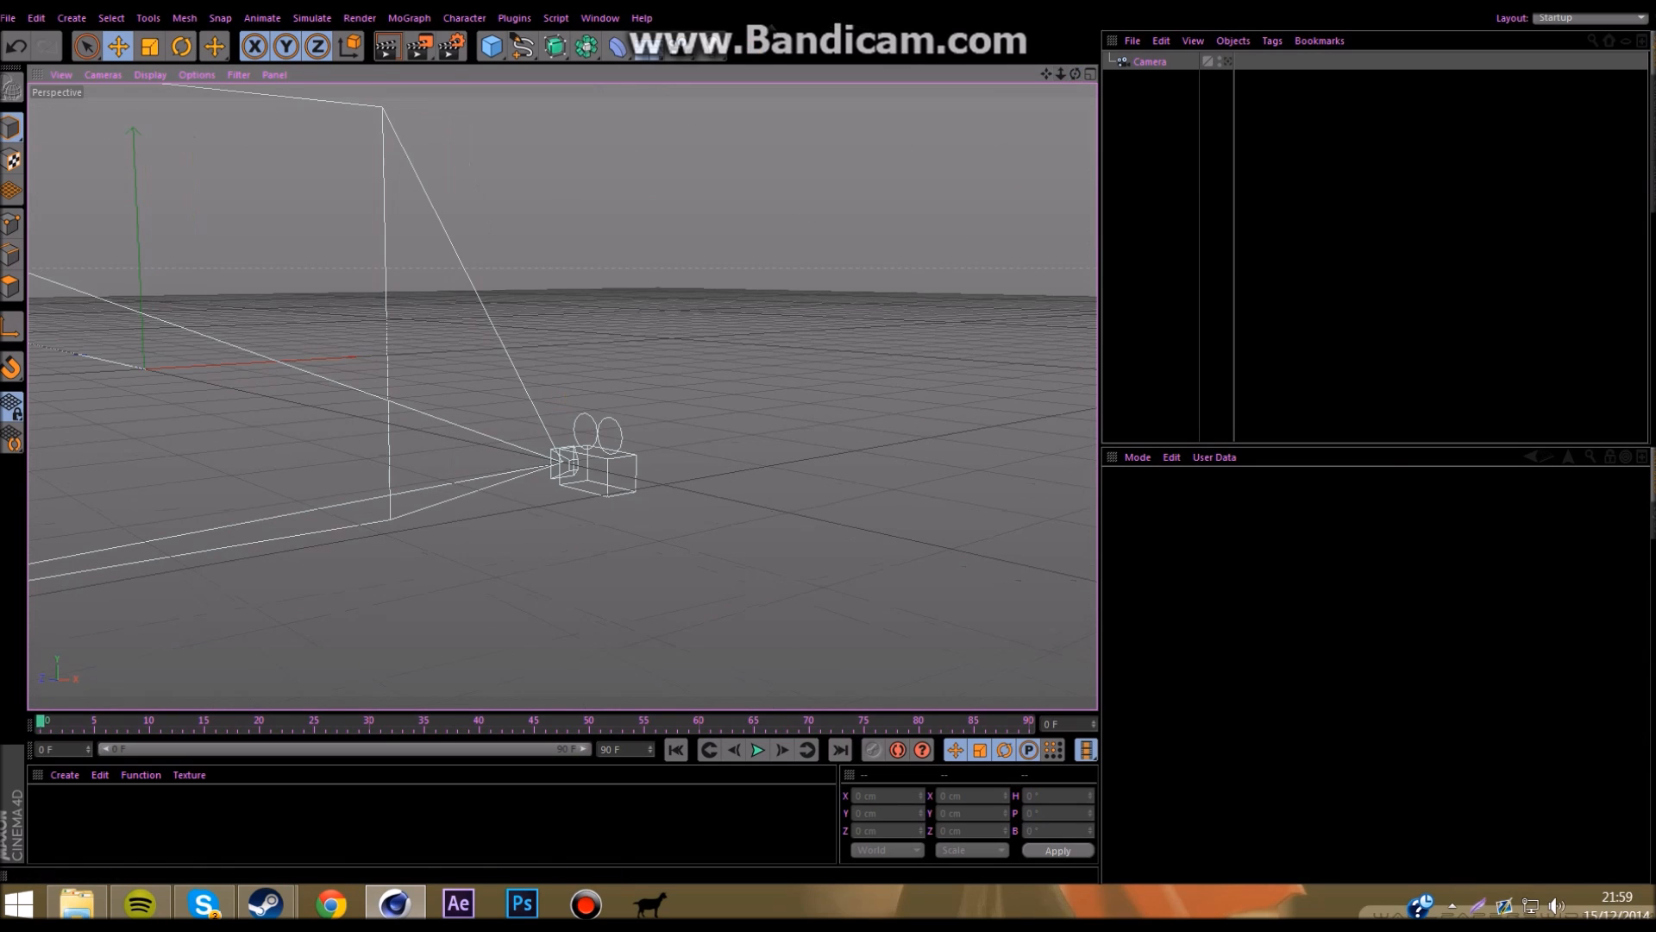
left_click(1227, 61)
left_click(1228, 61)
left_click_drag(563, 397, 561, 396, "alt")
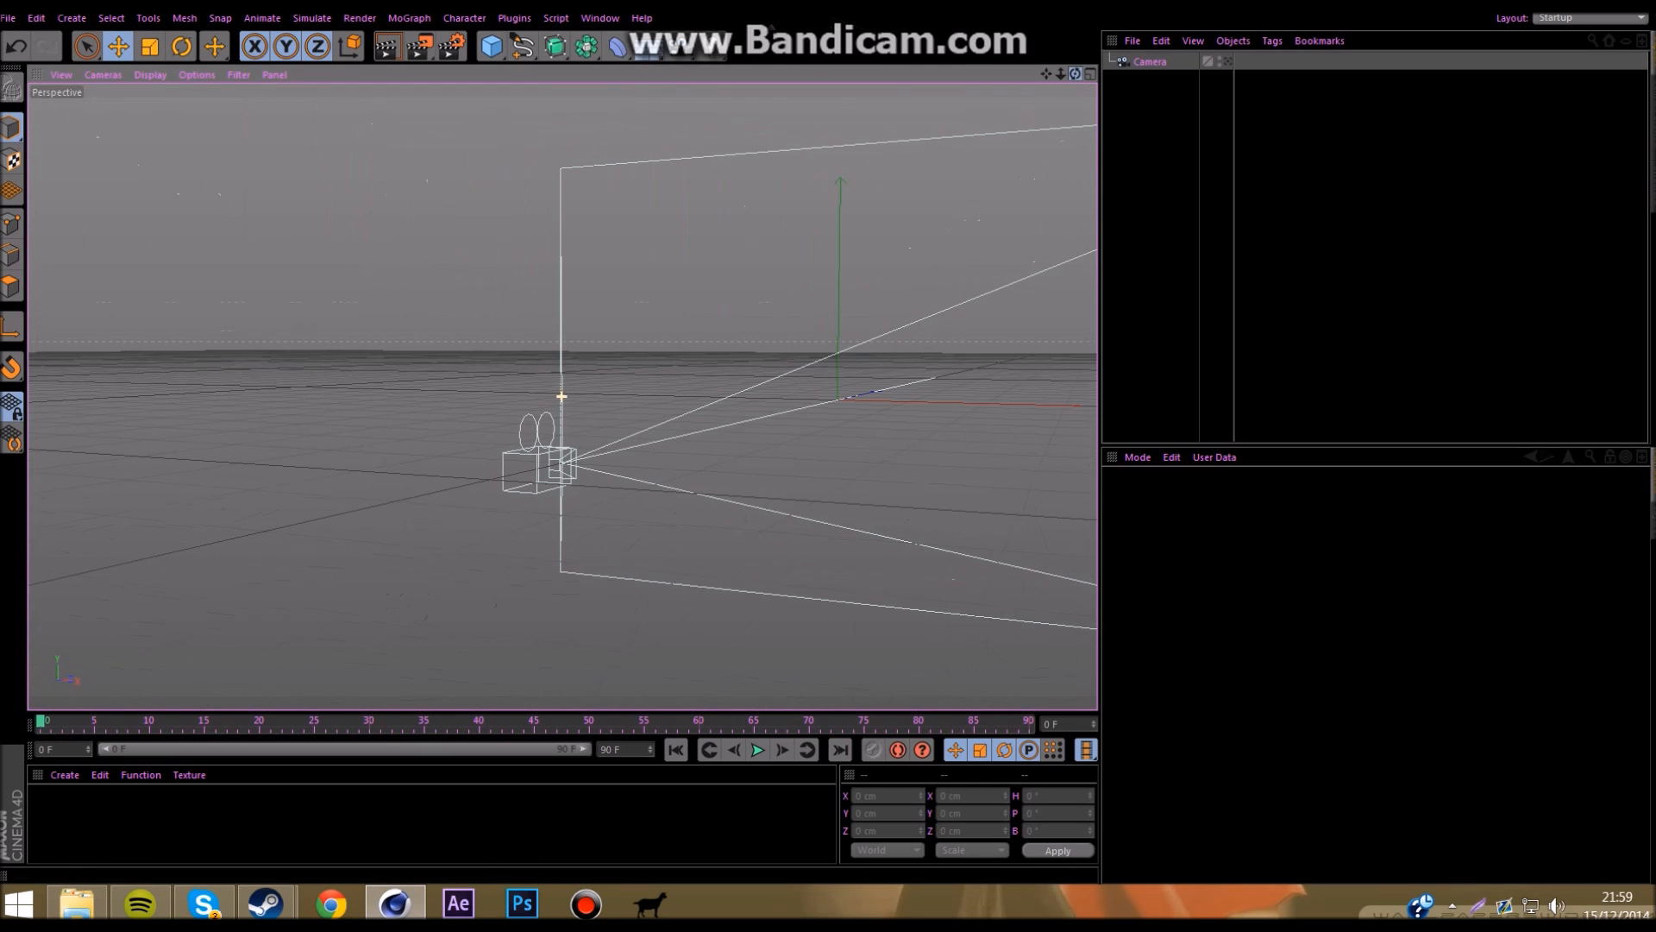
left_click(1228, 61)
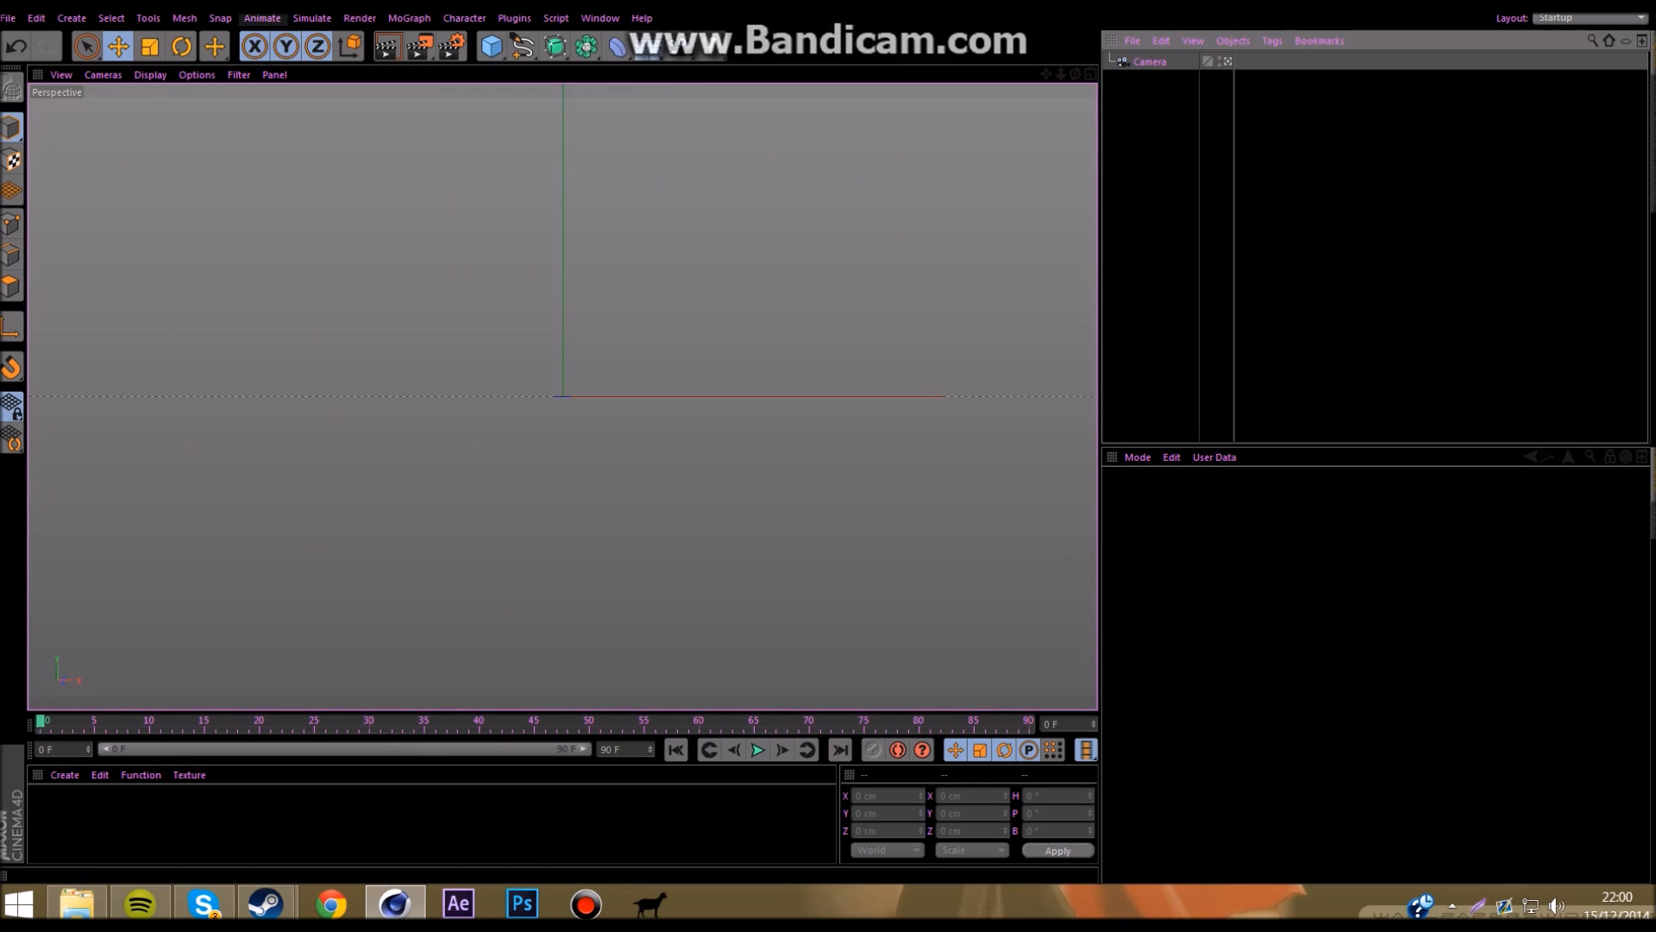
Step: Add a MoText object to the scene and set its alignment to Middle
left_click(409, 18)
left_click(423, 215)
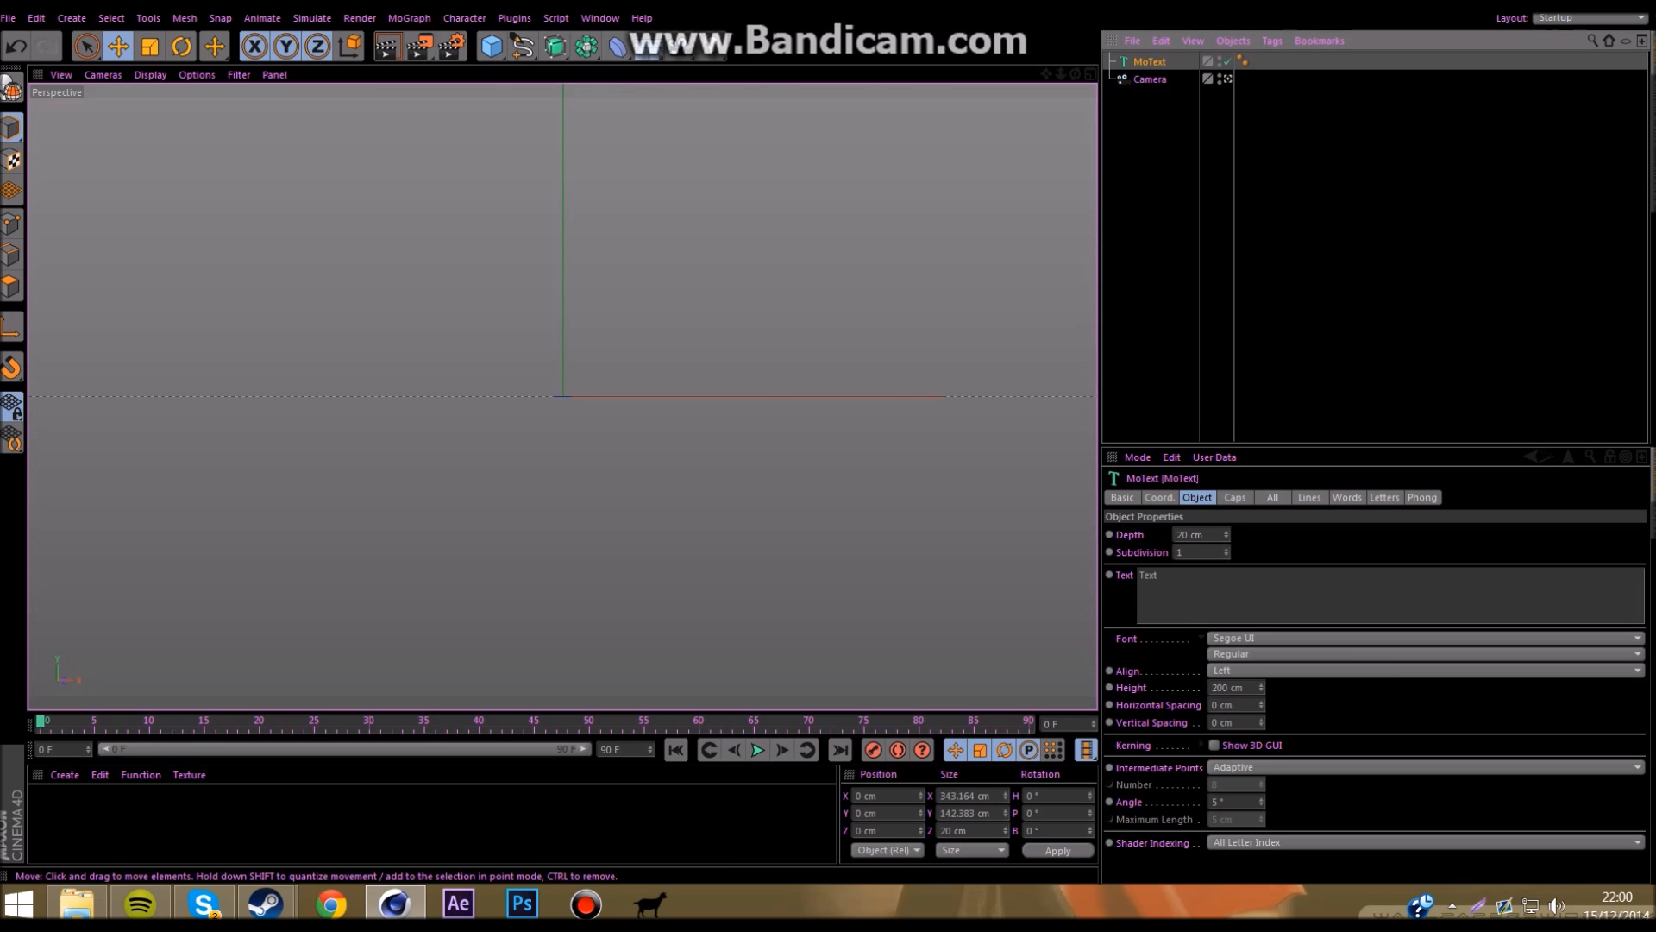
left_click(1425, 670)
left_click(1425, 704)
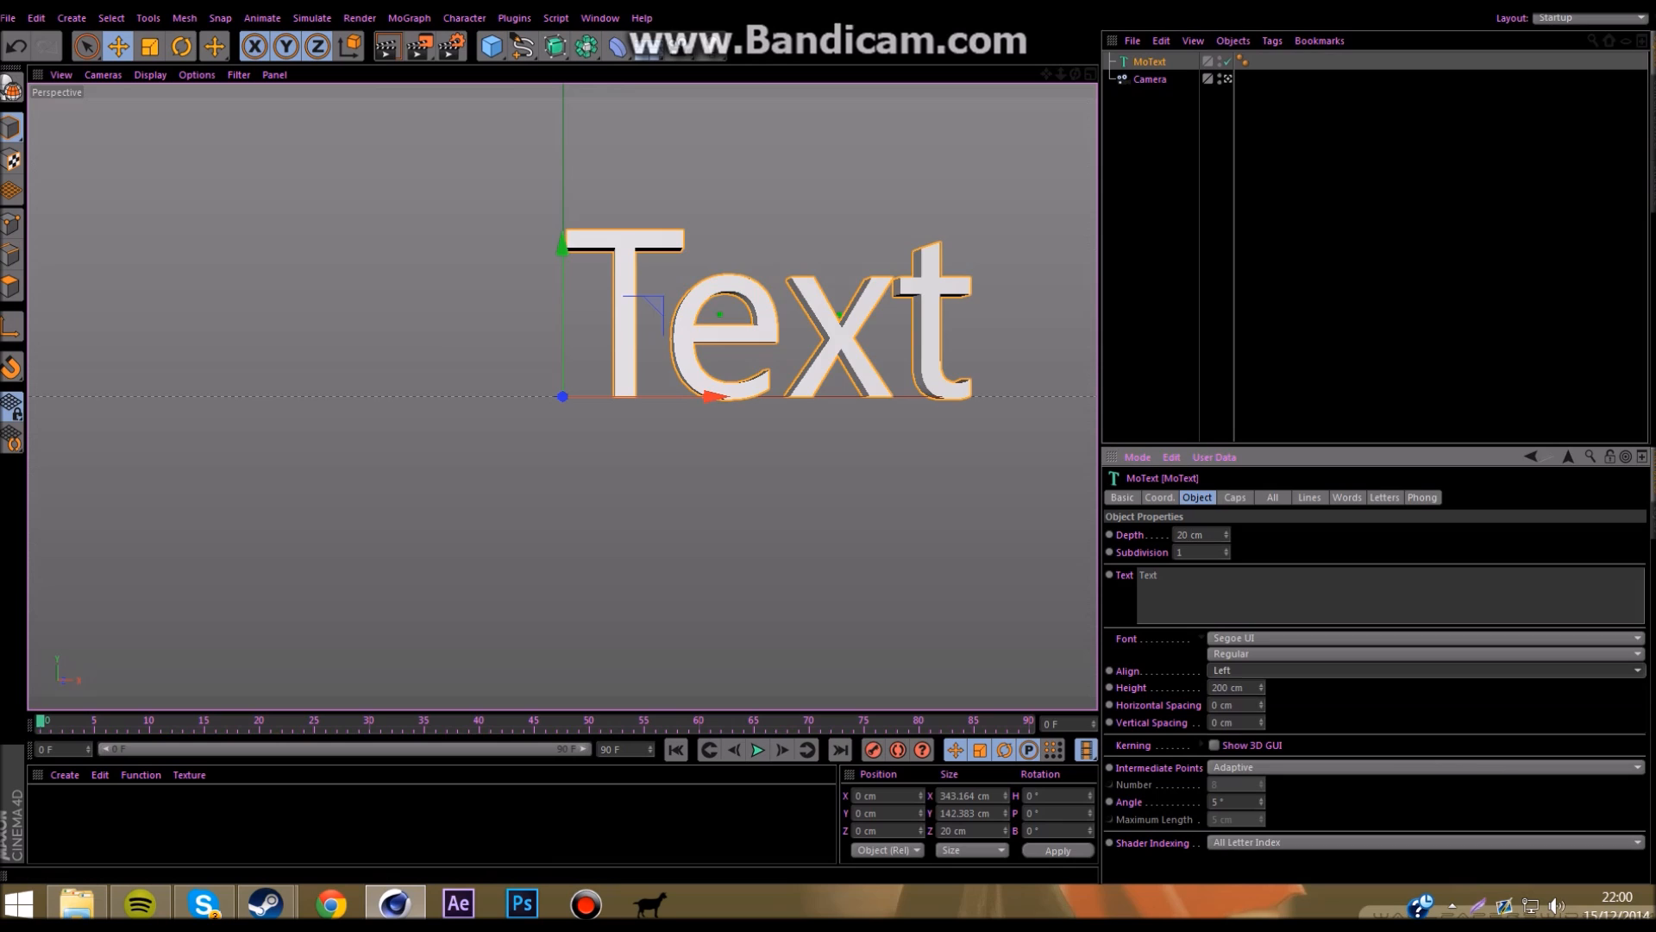
Step: Set the MoText font to TYPOGRAPH PRO ExtraBold and its text to Reality
left_click(1425, 638)
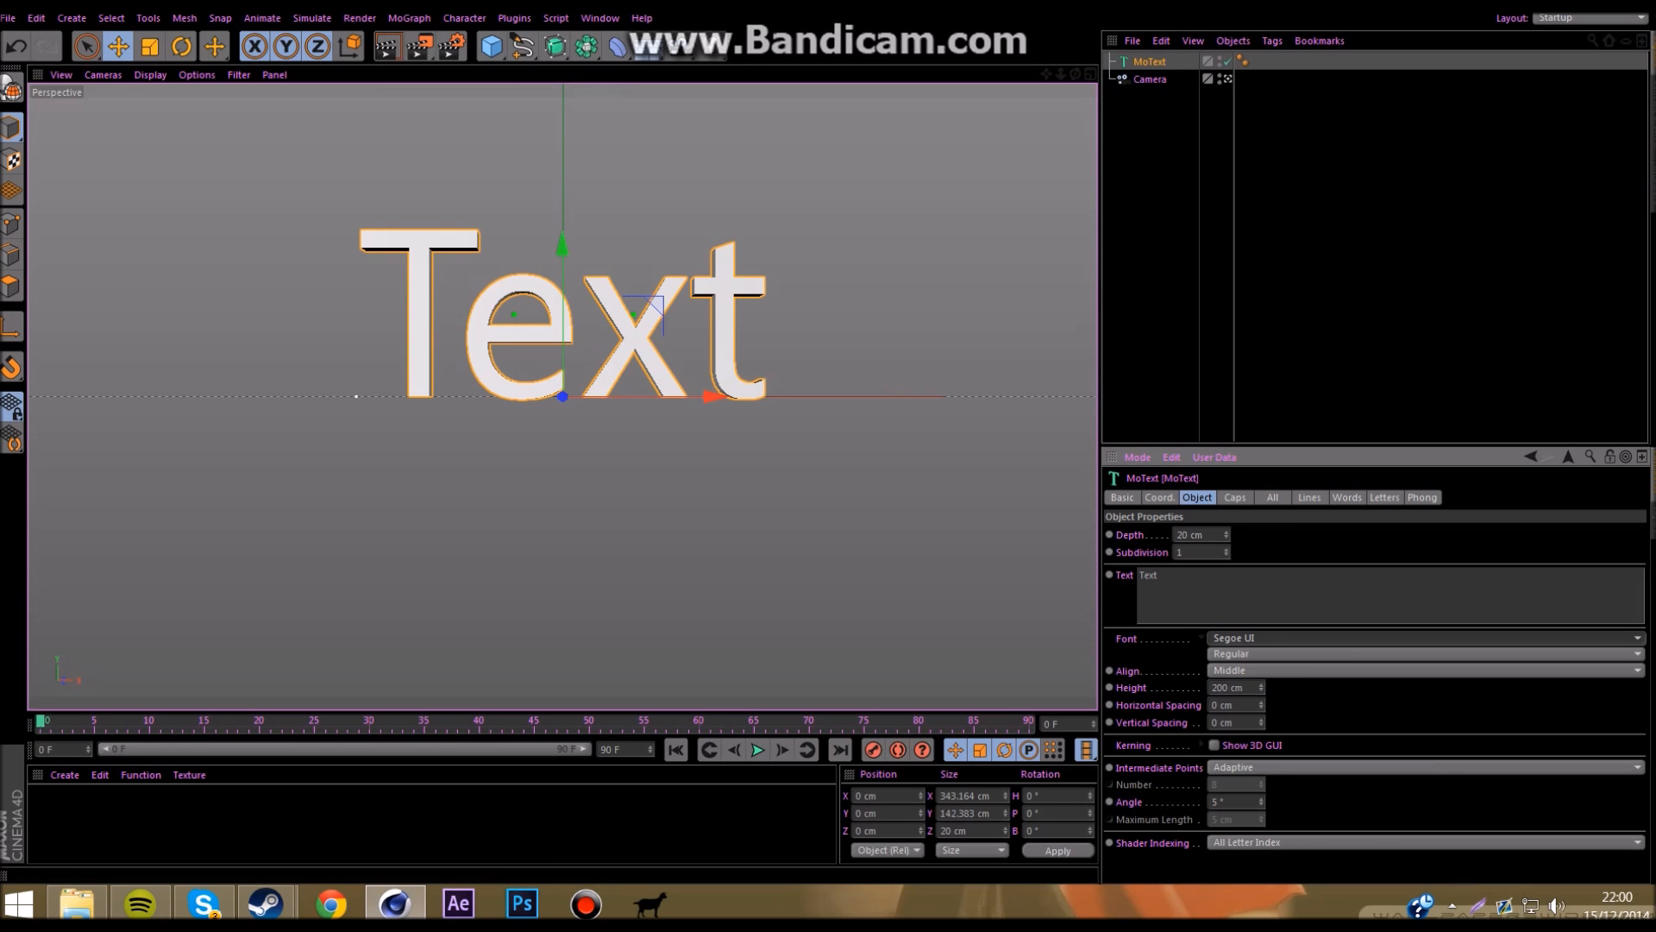
scroll(1423, 448, "down", 15)
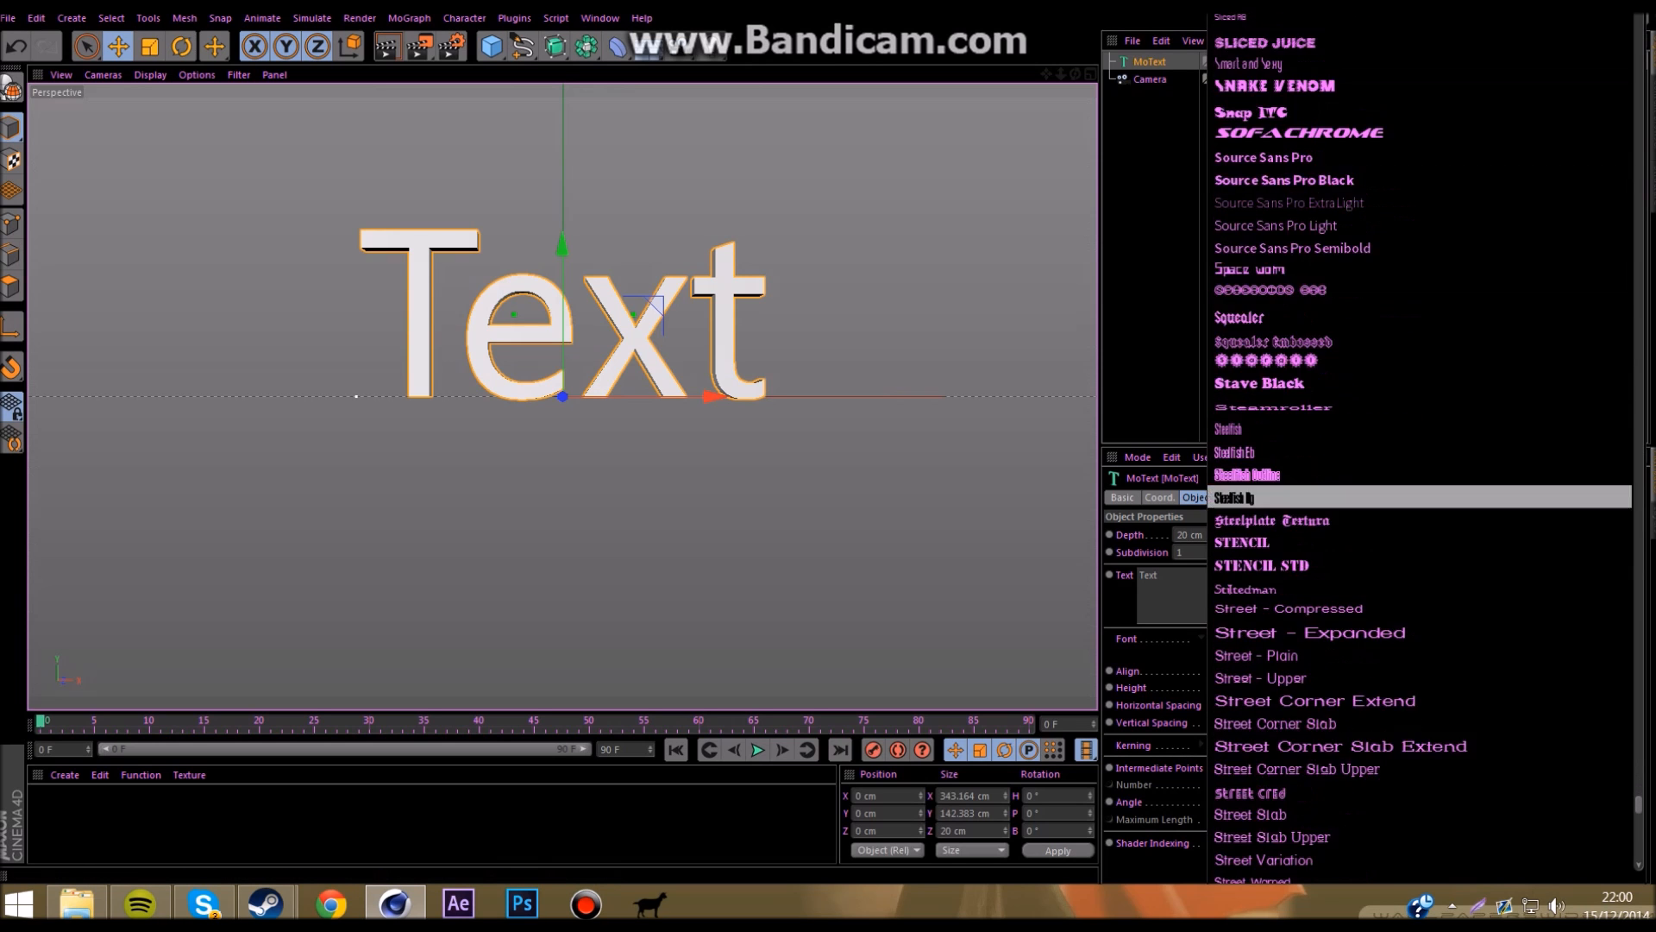
scroll(1420, 487, "down", 1)
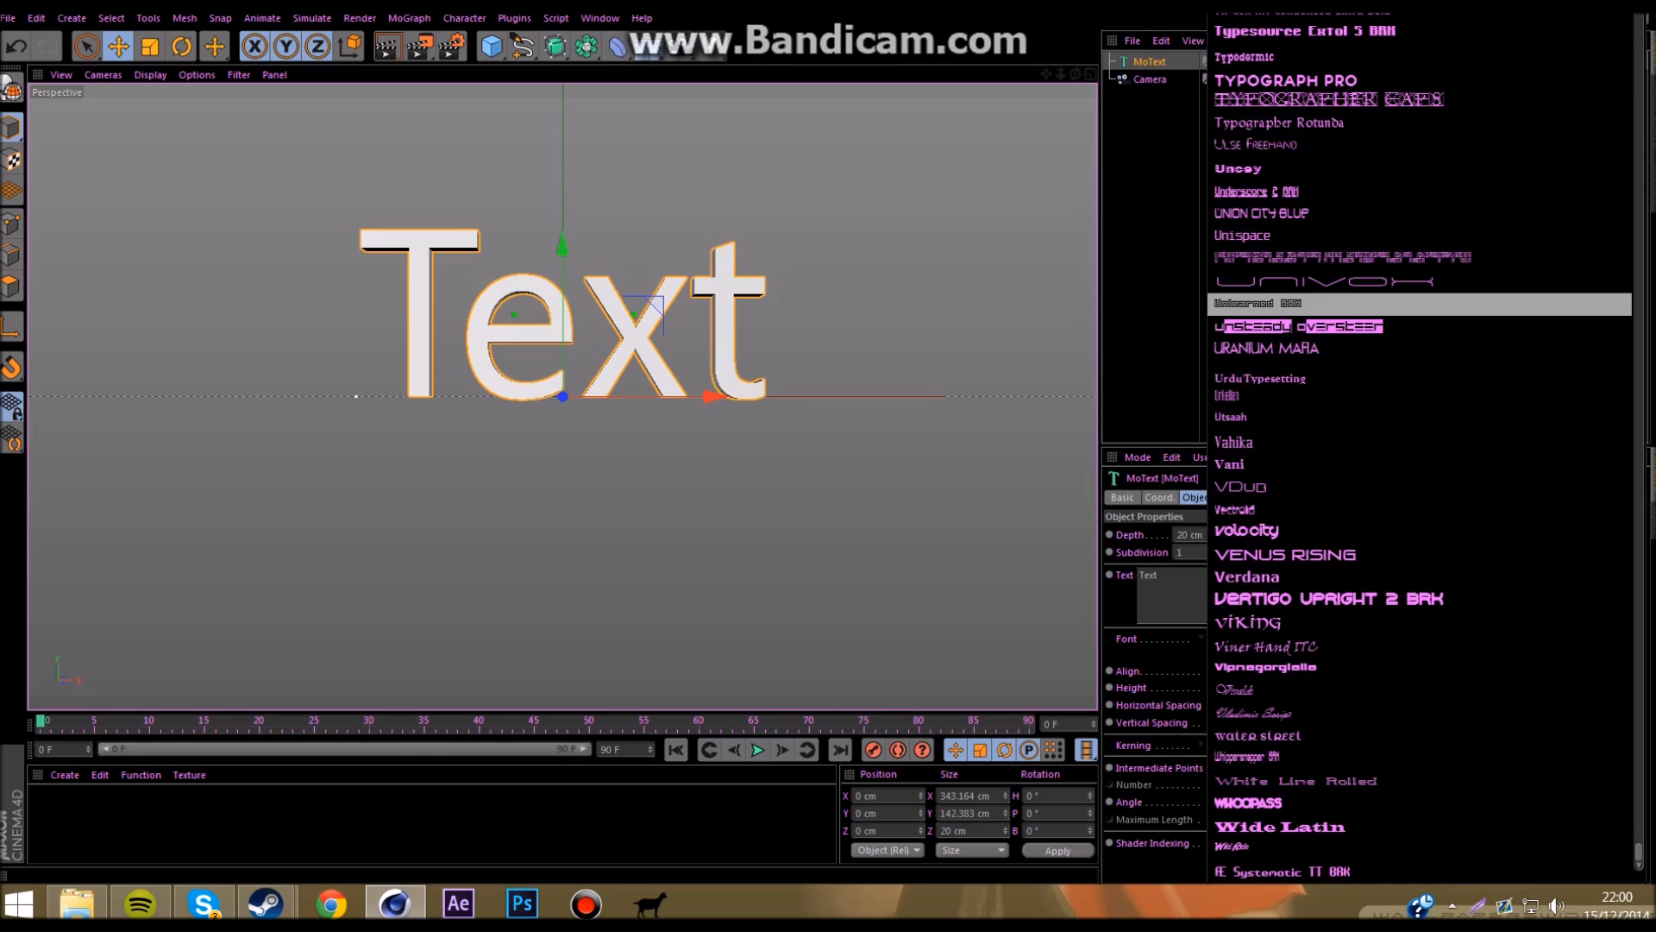
scroll(1420, 276, "up", 2)
left_click(1285, 185)
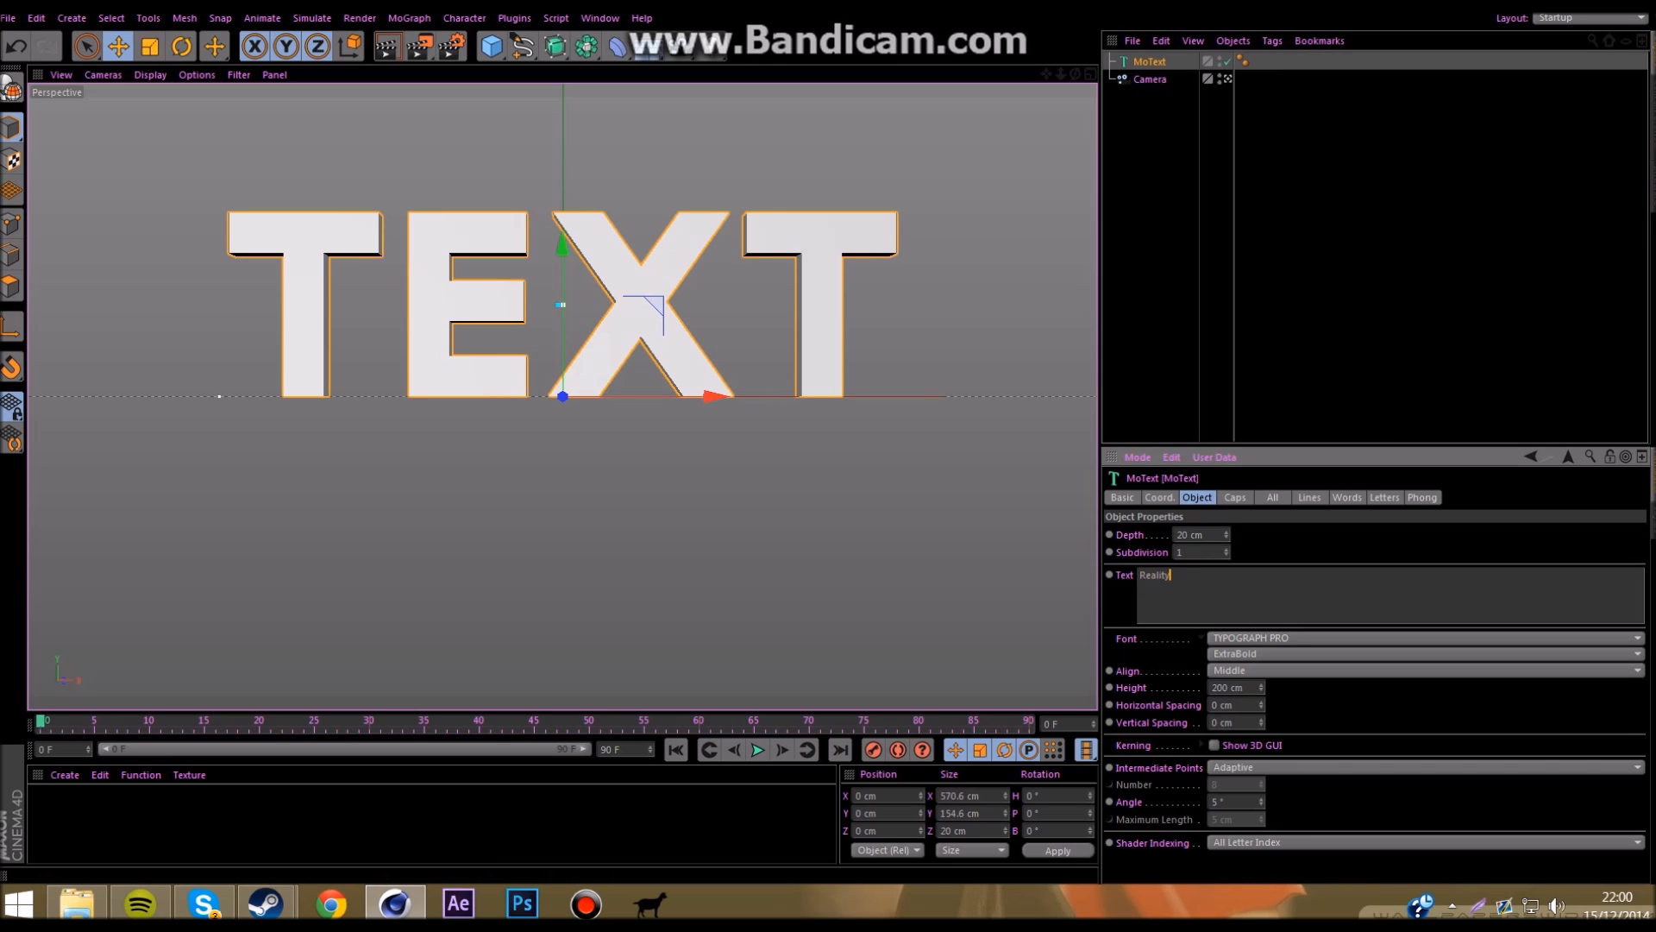
left_click(1345, 259)
Step: Scale the MoText object down uniformly to about 658 cm wide so it fits the camera frame
left_click(1150, 62)
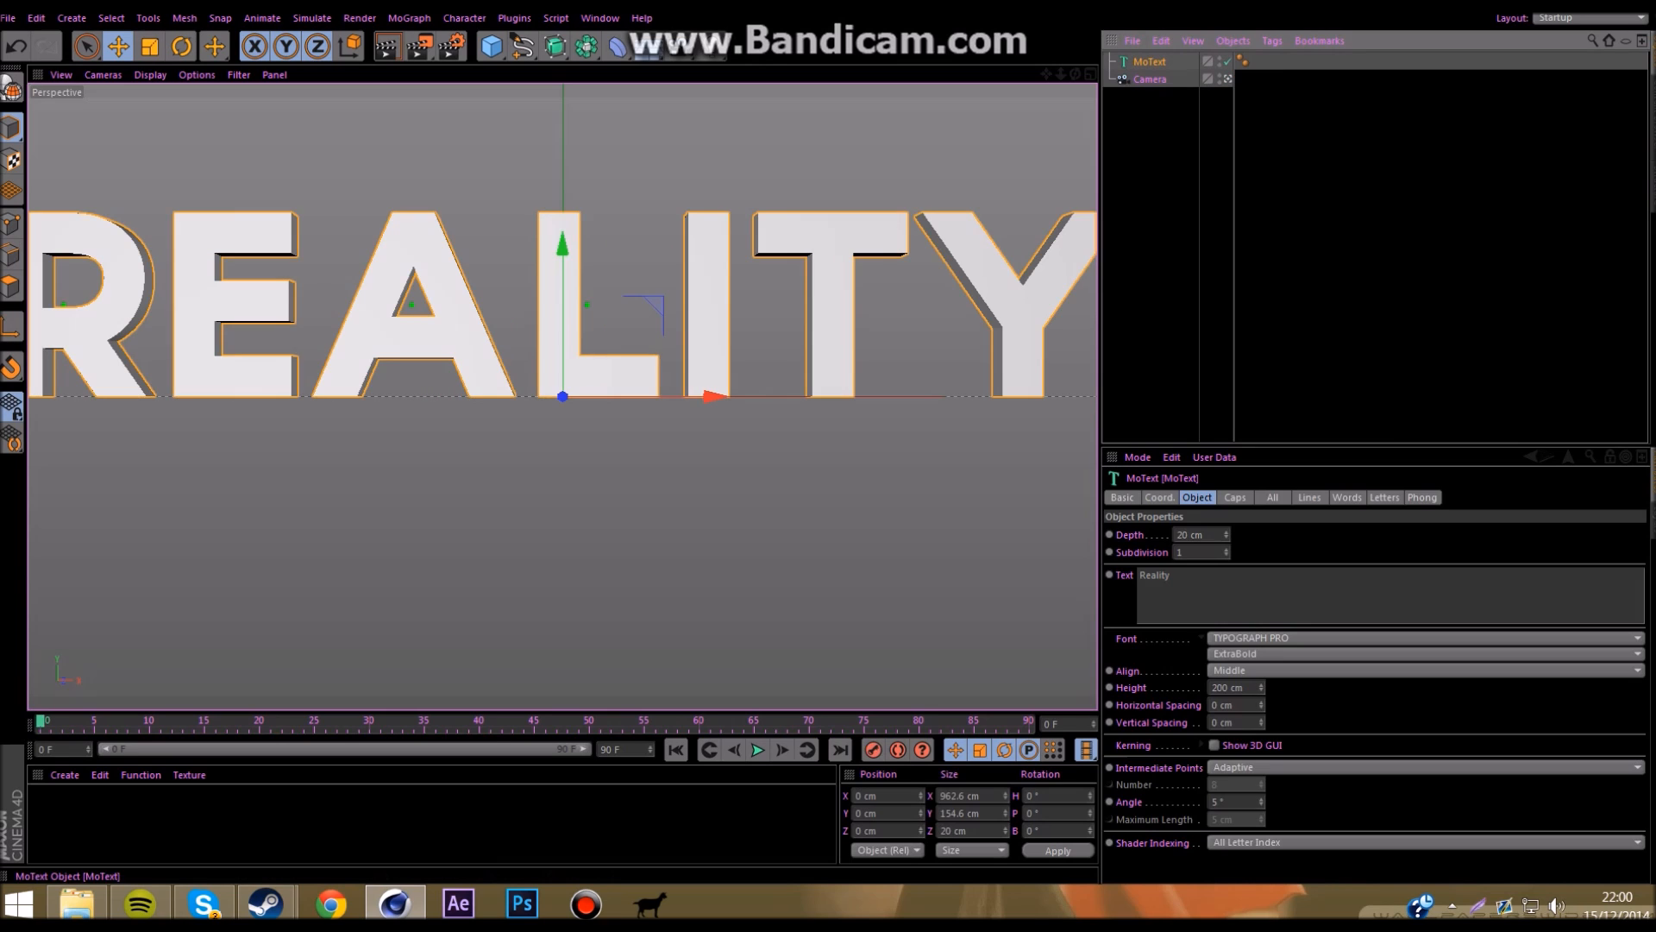
left_click(150, 46)
left_click_drag(604, 372, 483, 373)
left_click(118, 46)
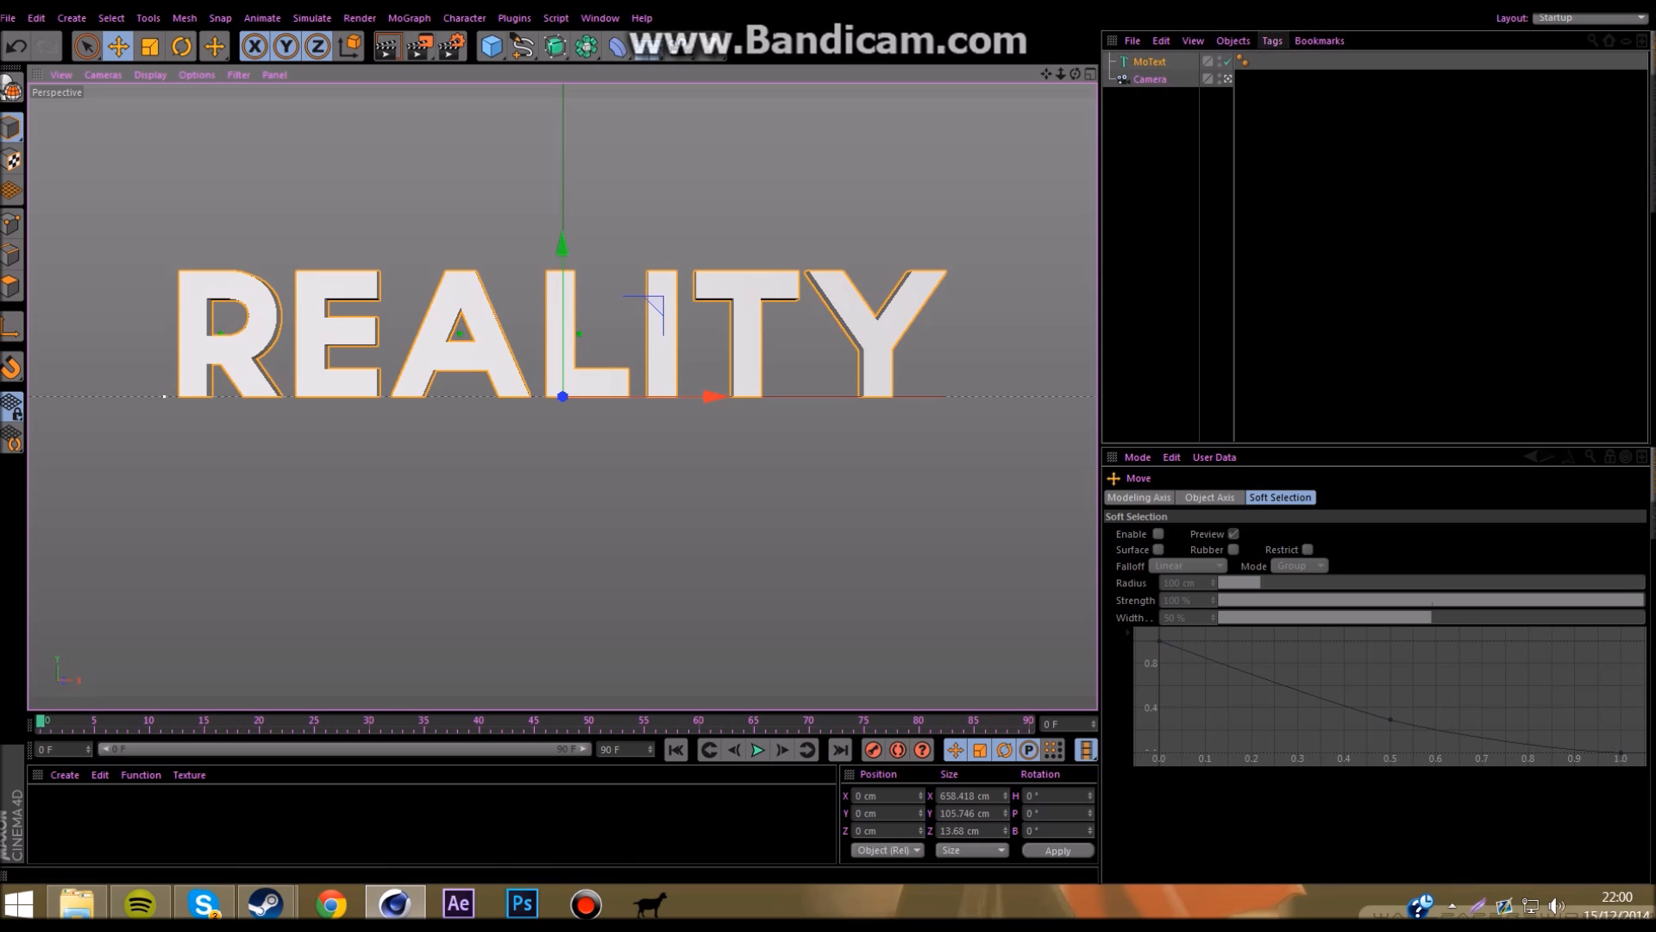
Step: Leave the camera view, set the MoText depth to 40 cm, and group the text under a null object
left_click(1227, 78)
left_click_drag(1076, 75, 130, 75)
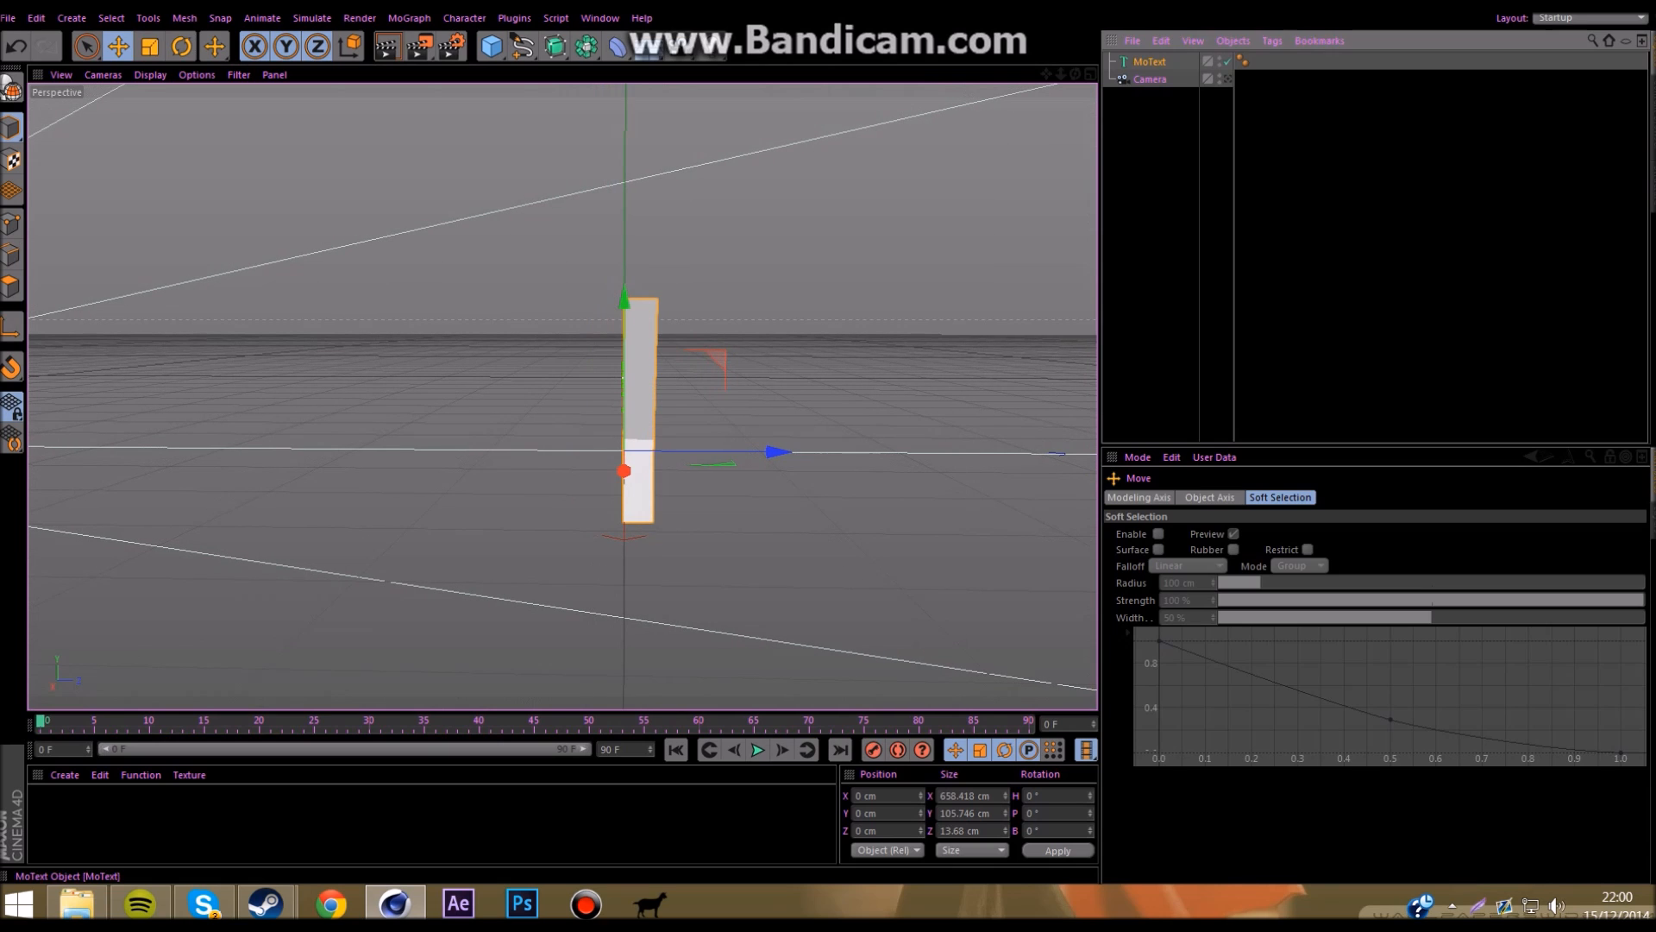
left_click(1150, 63)
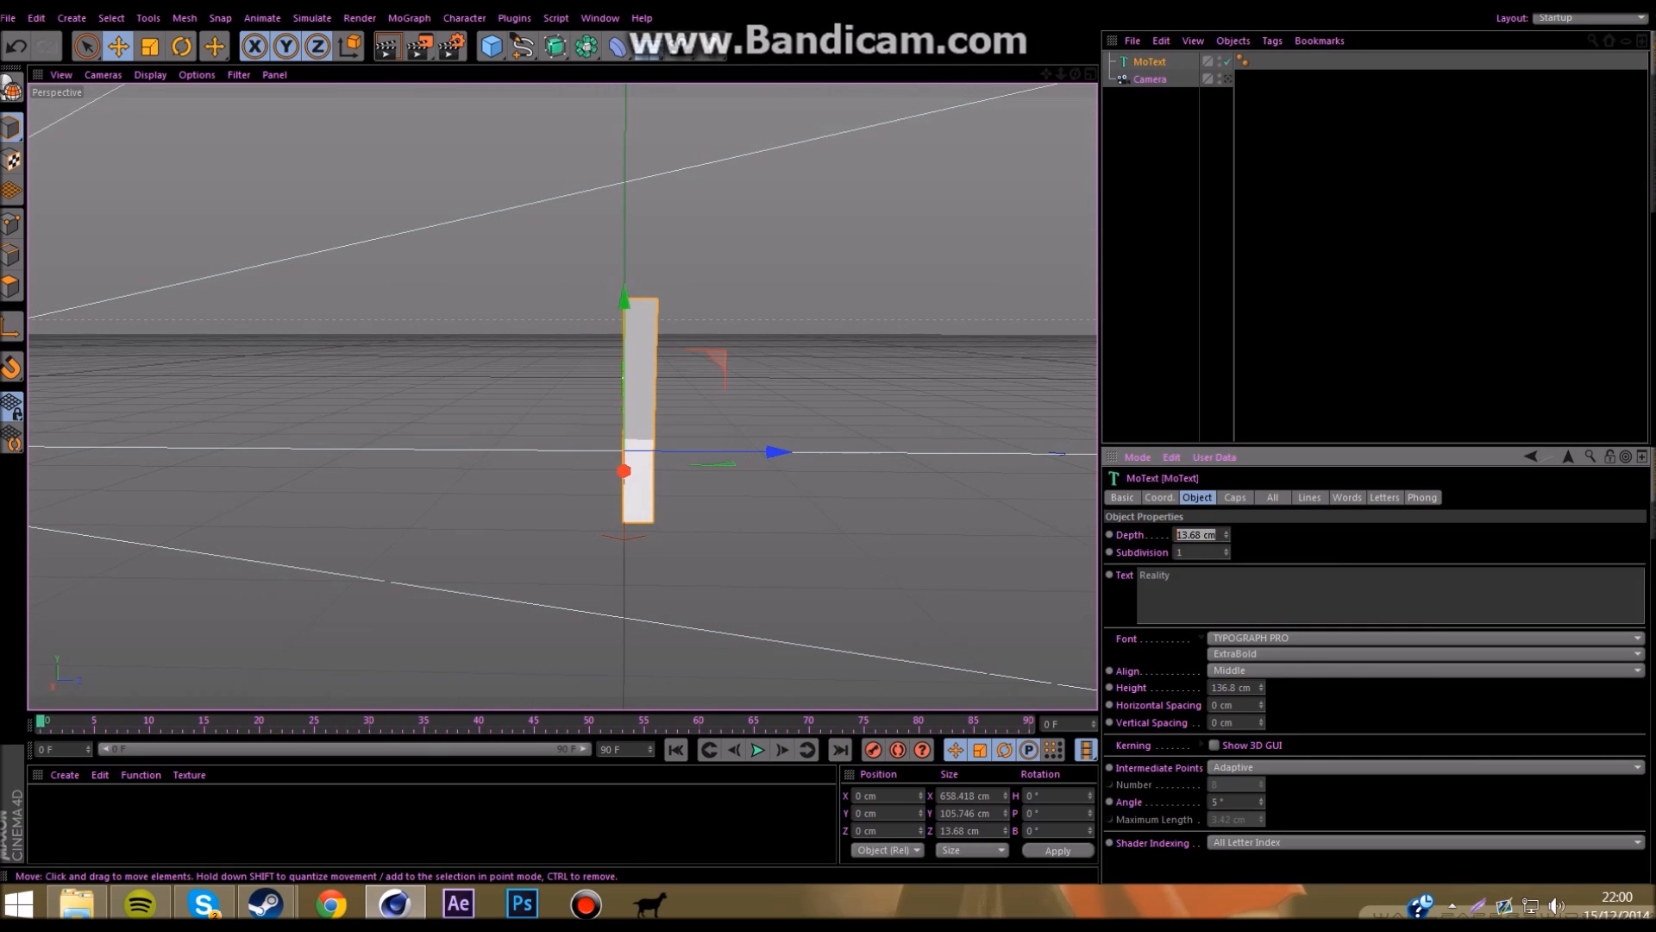
key("Return")
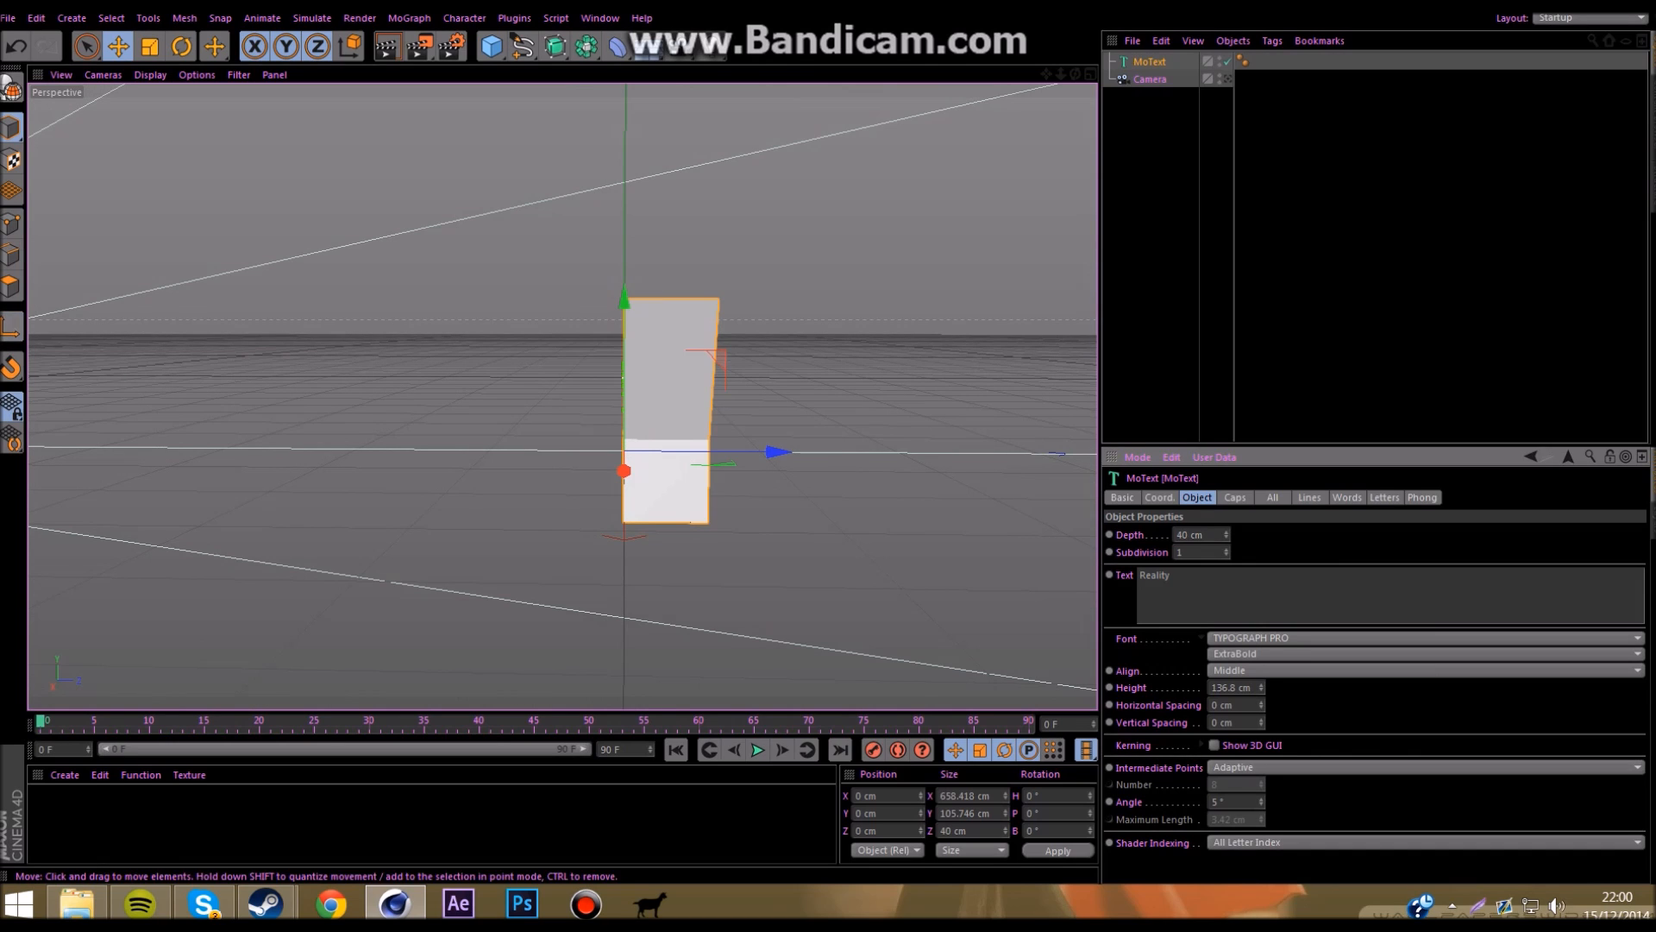
key("alt+g")
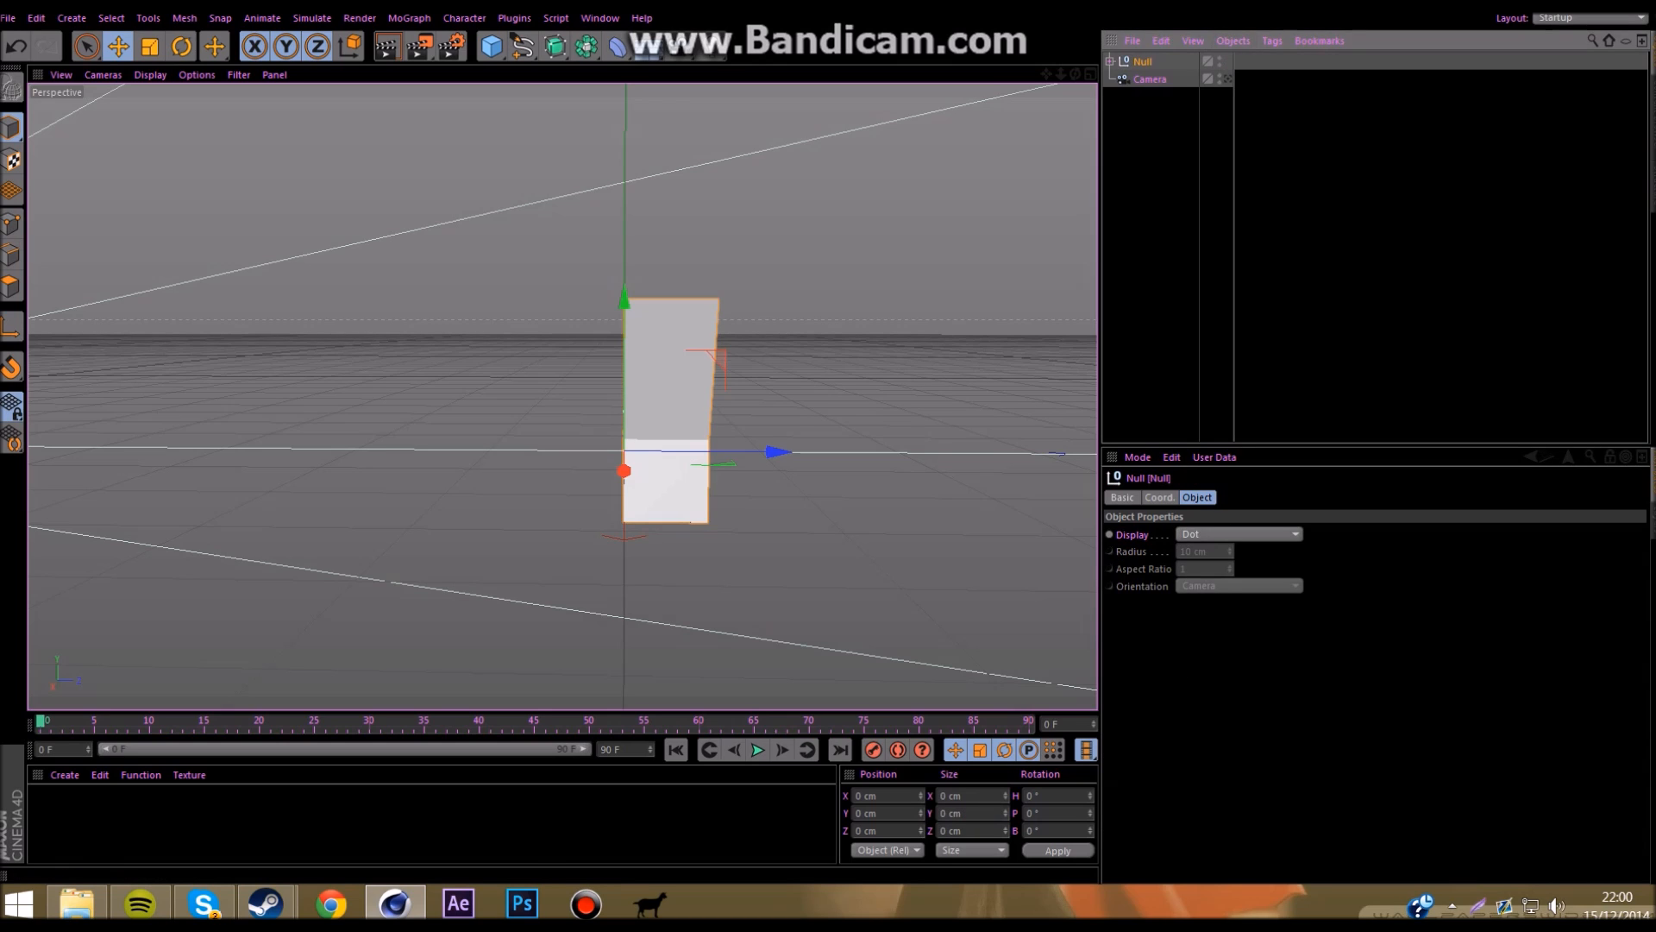
Step: Rename the null Text and move only its axis to the middle of the lettering, about 30.6 cm in Z and 55.4 cm in Y
double_click(1143, 61)
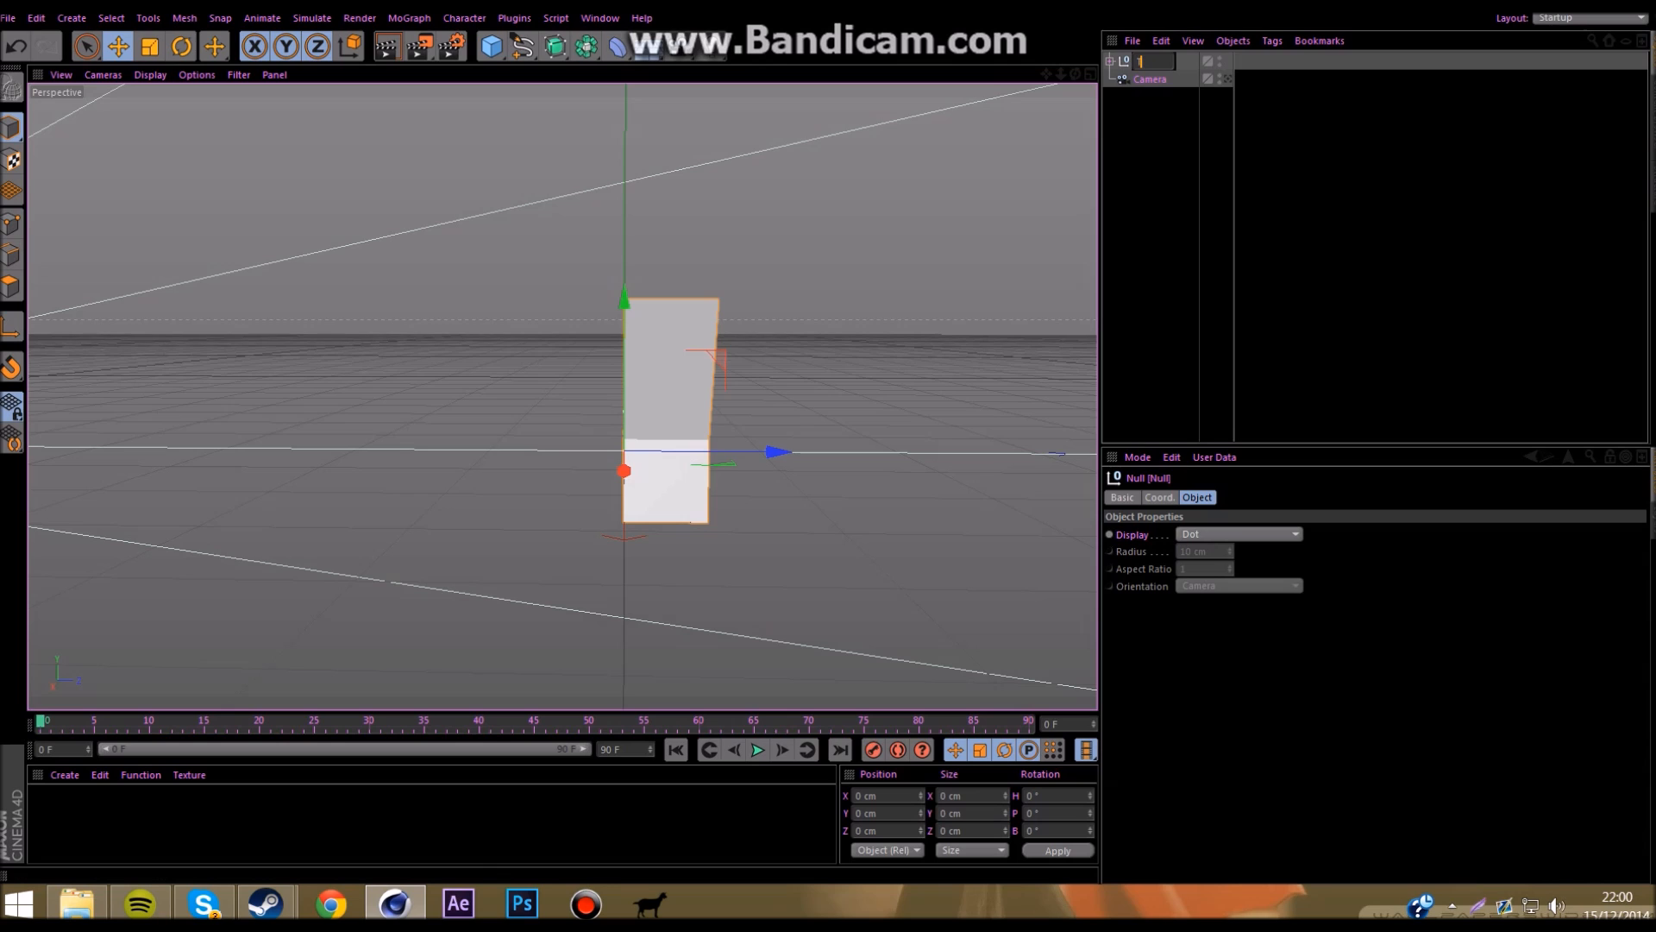
key("Return")
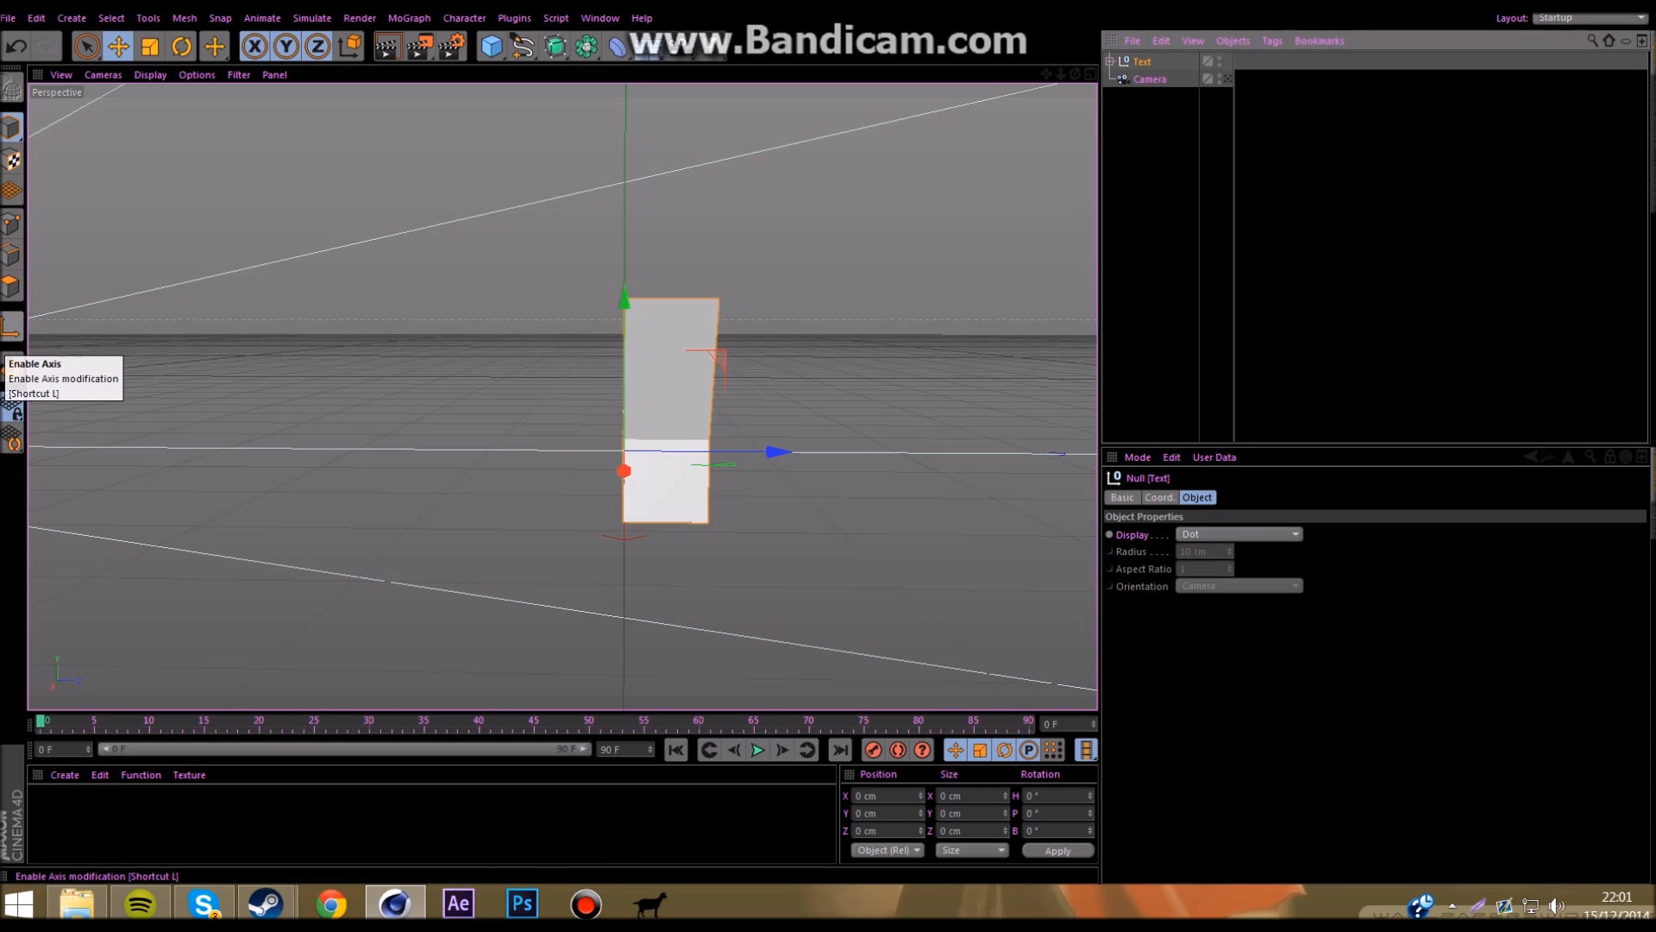
left_click(11, 326)
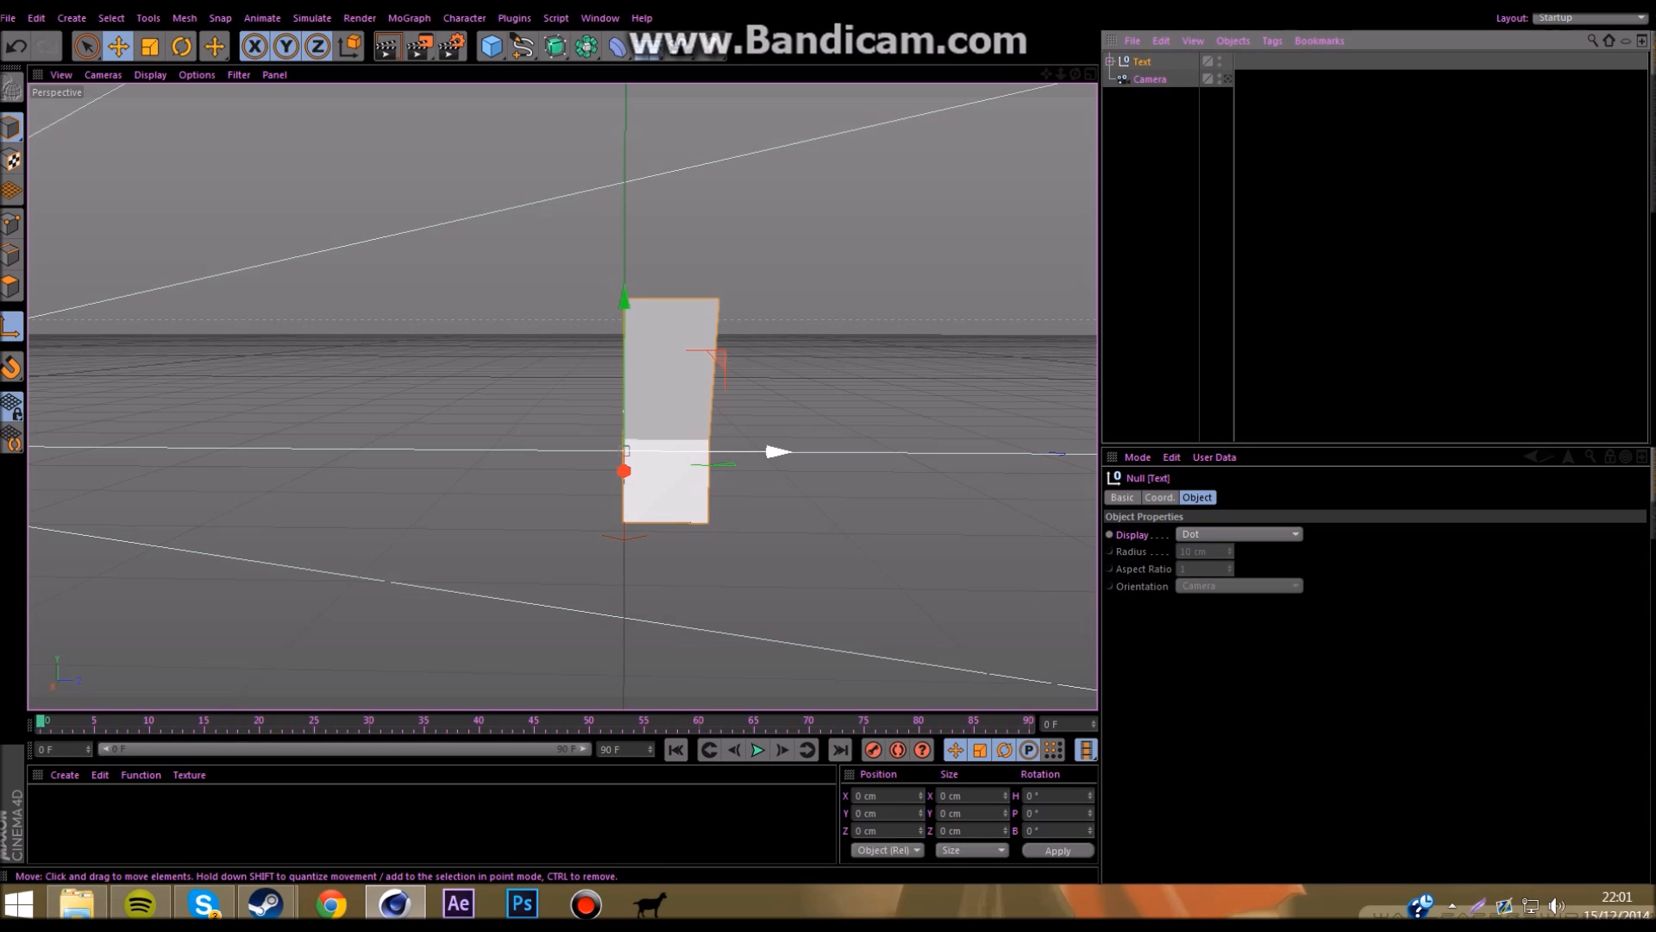
left_click_drag(777, 451, 819, 451)
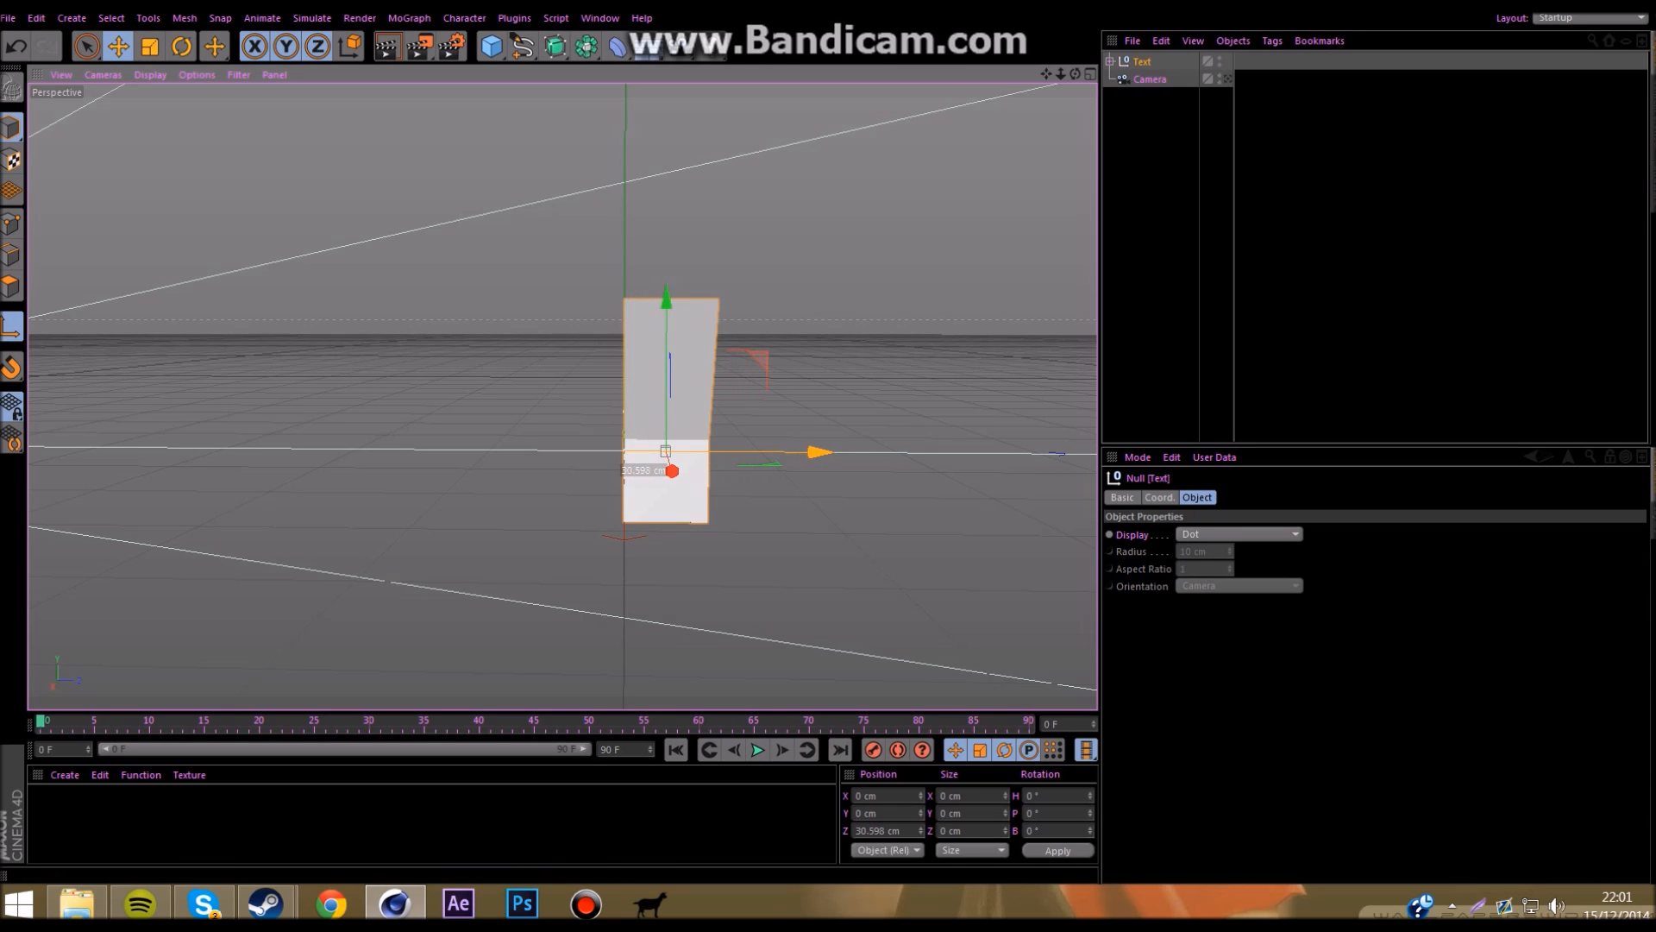
left_click(1227, 78)
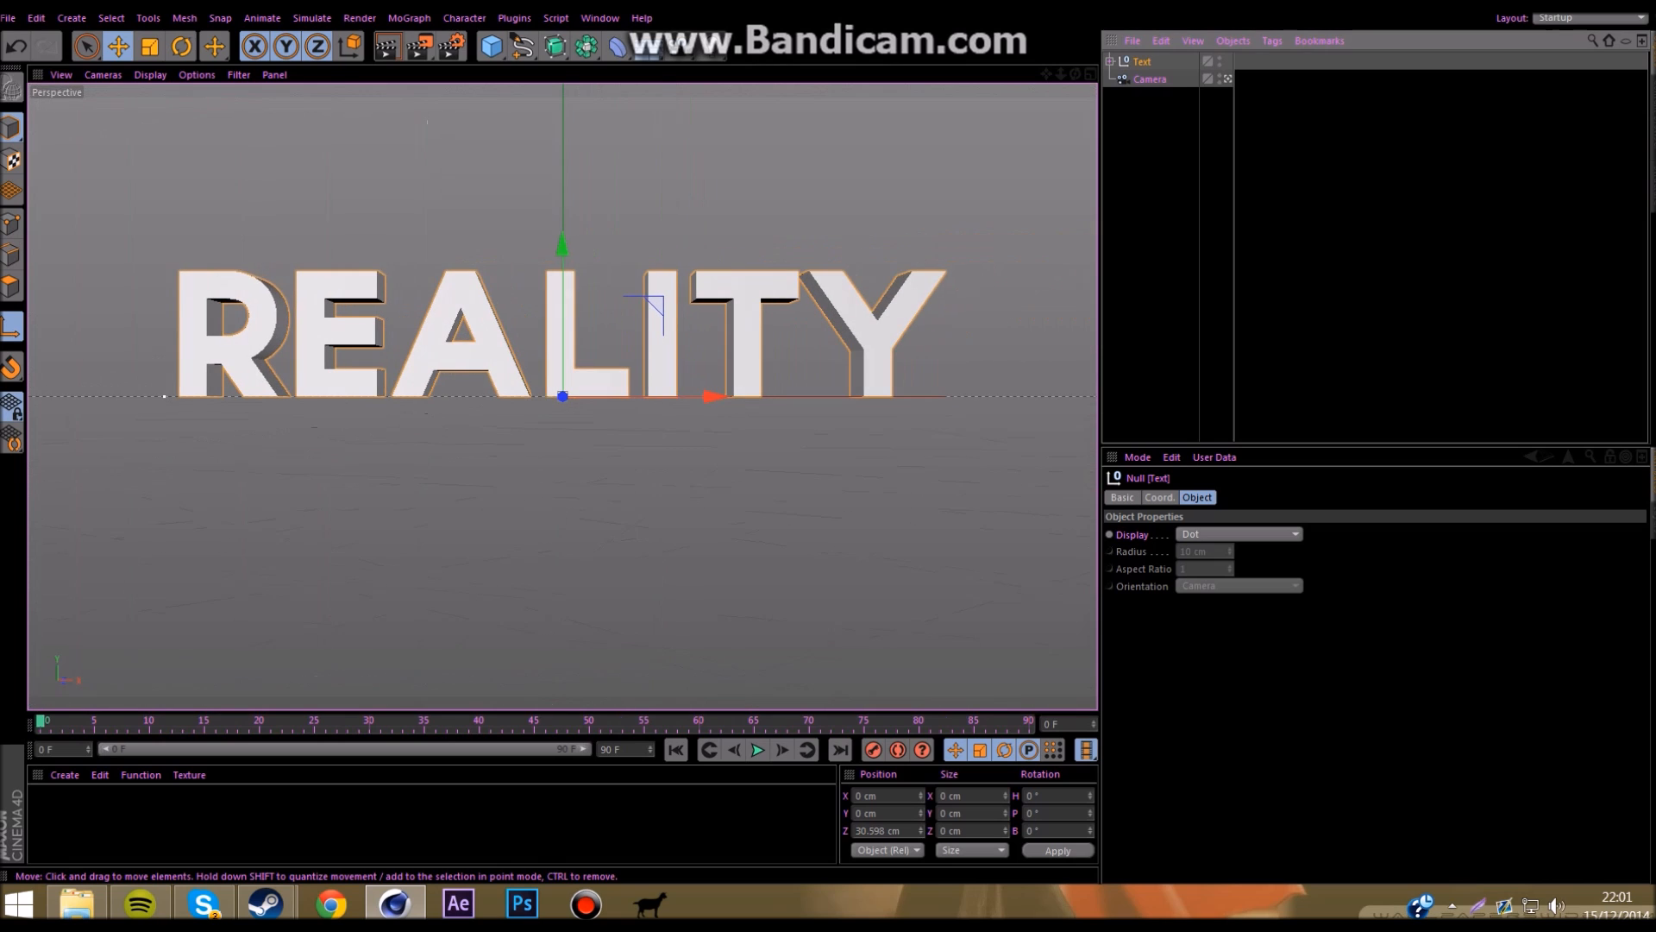
left_click_drag(562, 246, 562, 188)
left_click(12, 327)
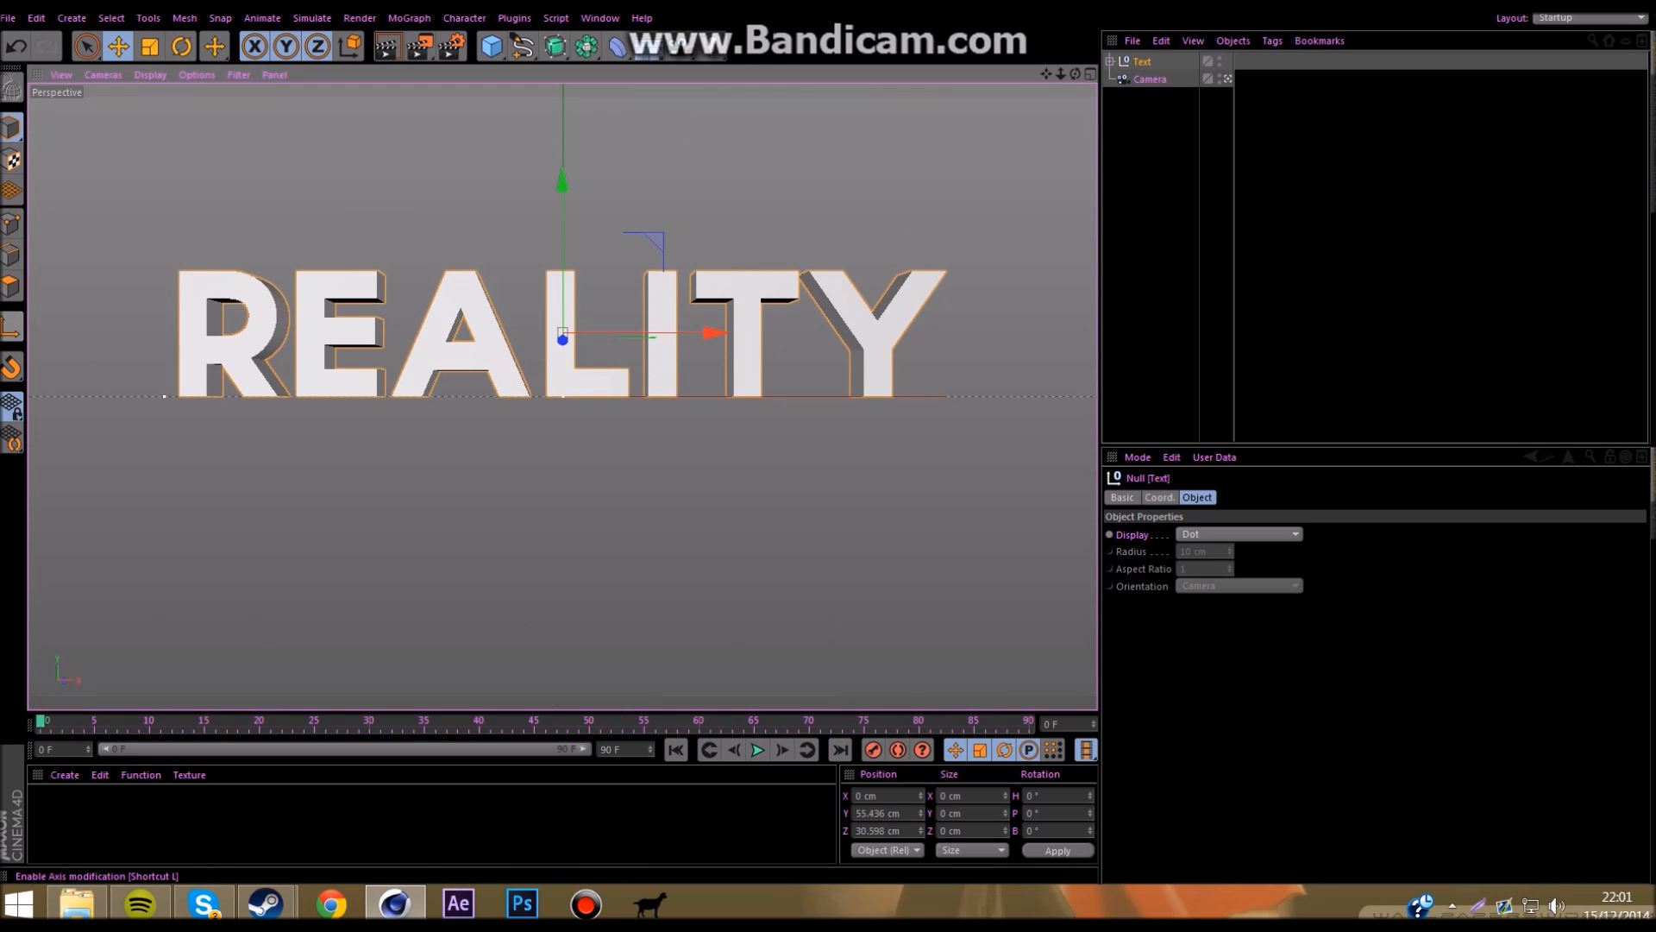
Step: Set the Y position of the Text null to 0 cm
double_click(878, 814)
type("0")
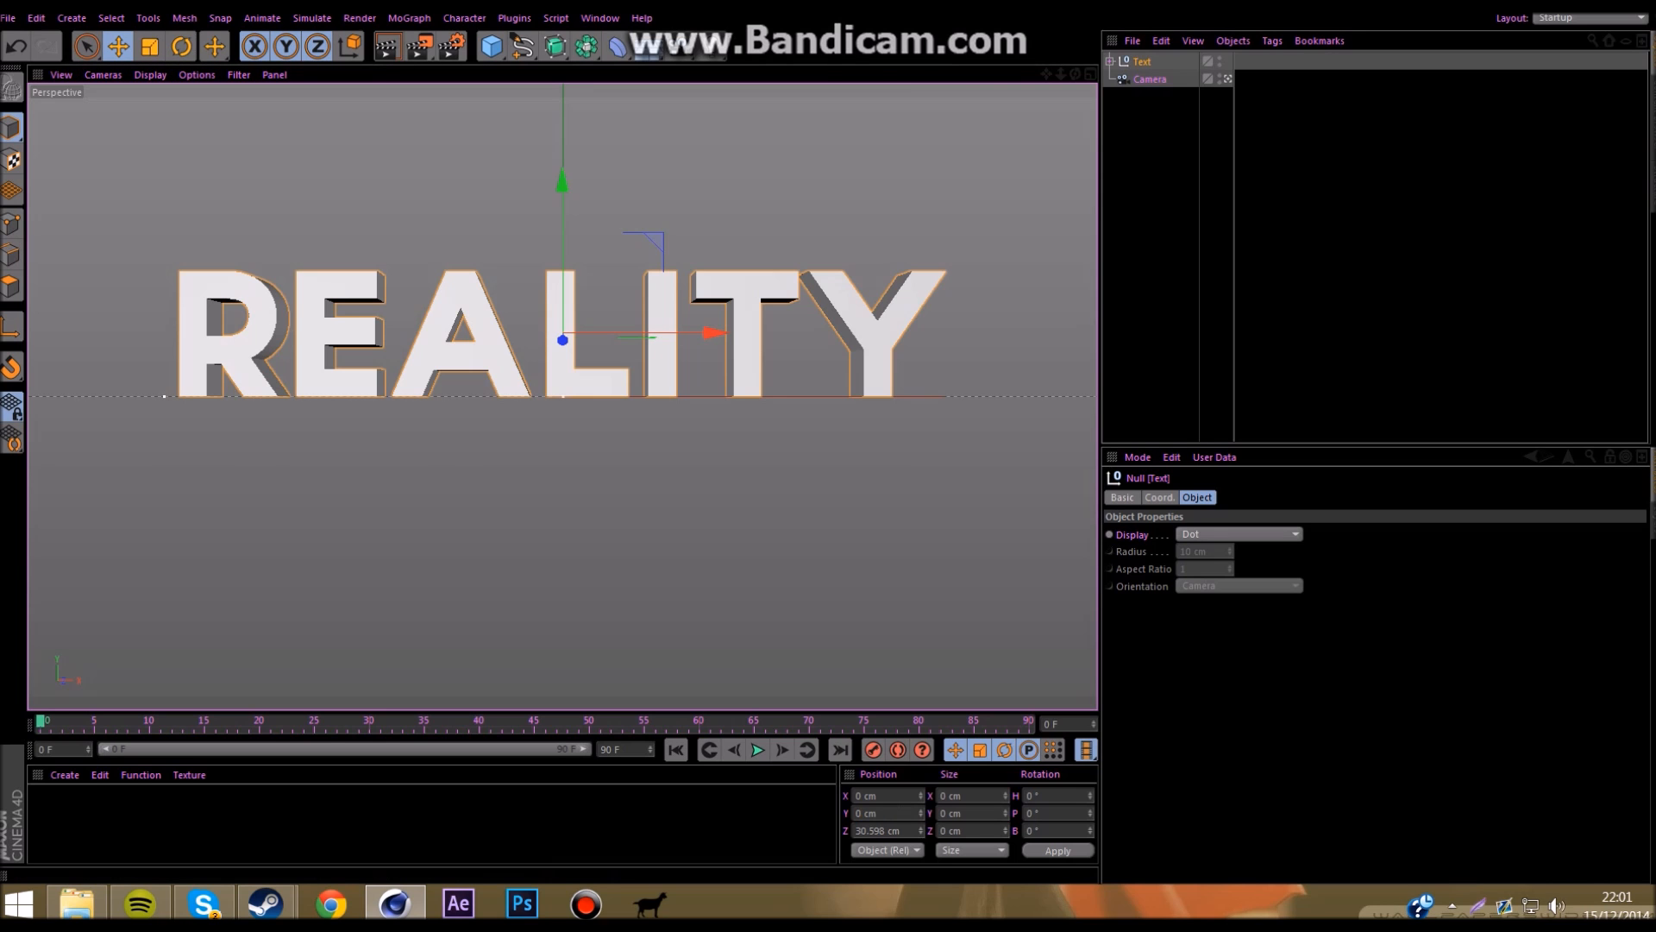
key("Return")
Step: Try rotating the Text null around its centred axis outside the camera view, and undo the rotation
left_click(1229, 79)
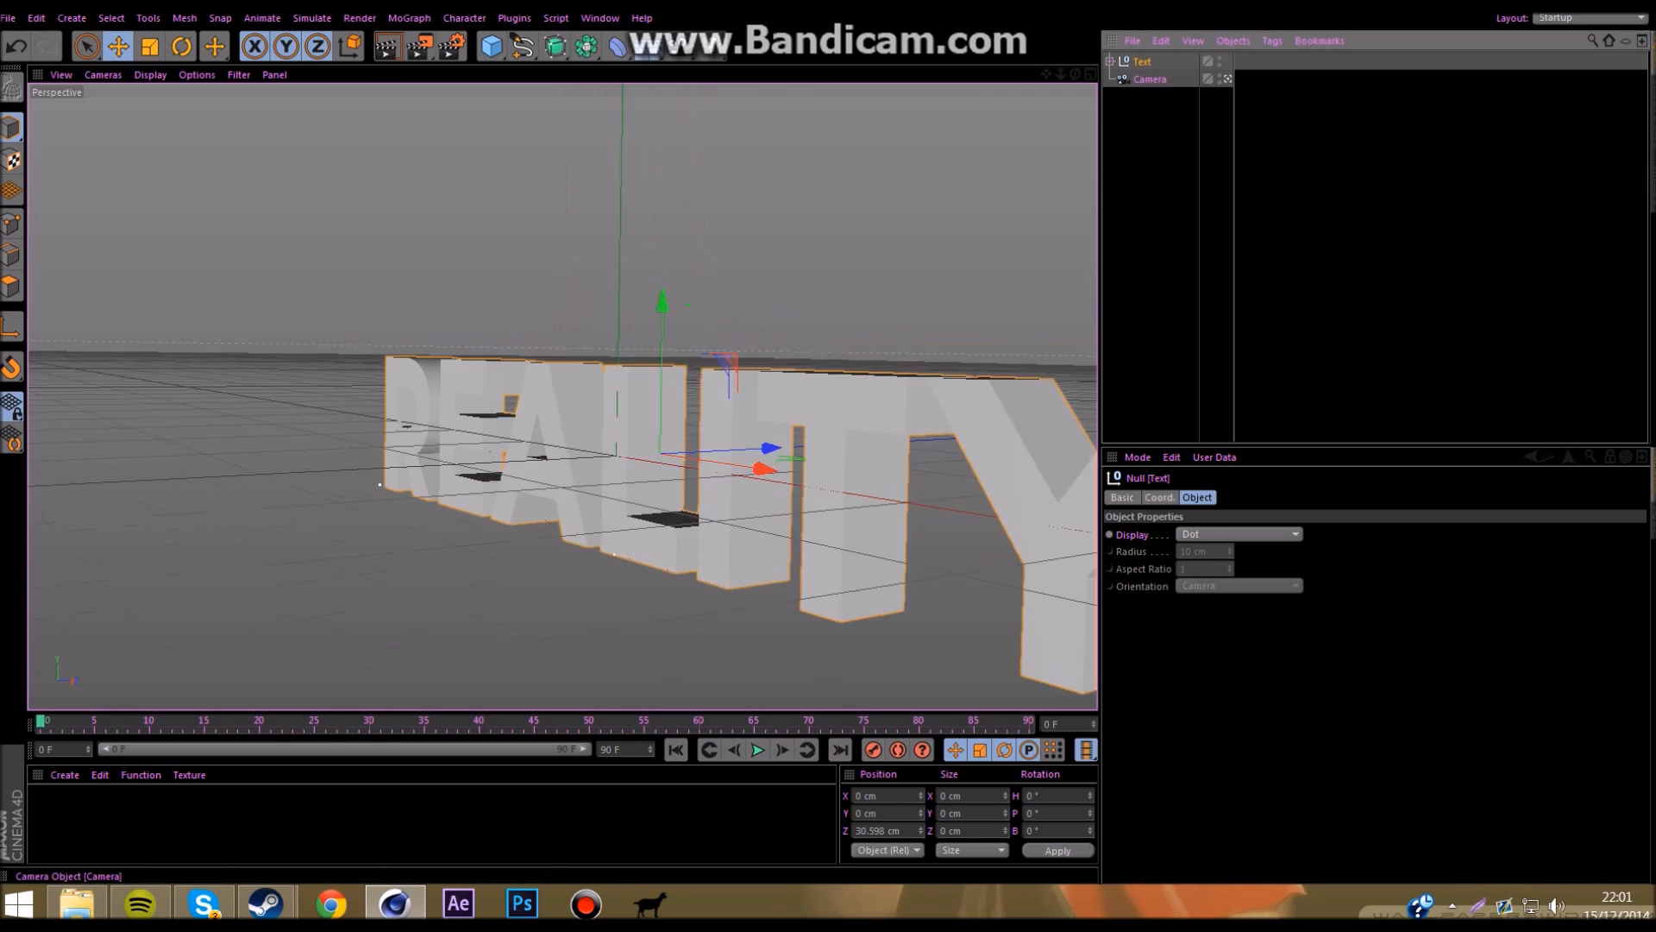
left_click_drag(1075, 74, 1276, 62)
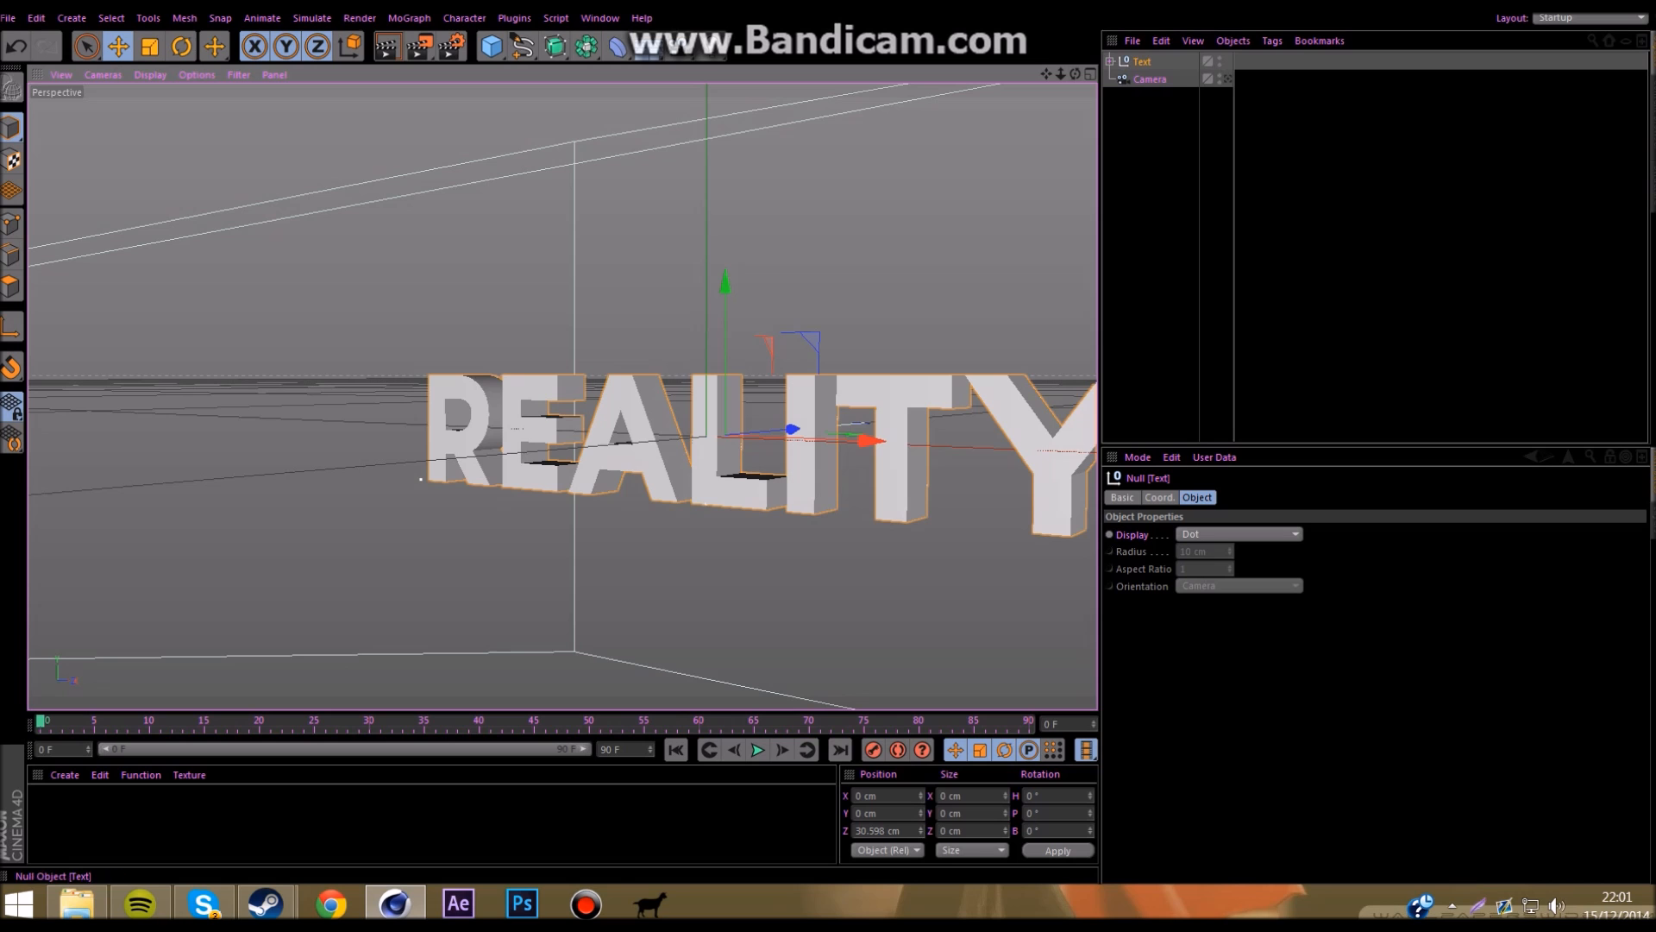
left_click(181, 47)
left_click_drag(682, 400, 595, 829)
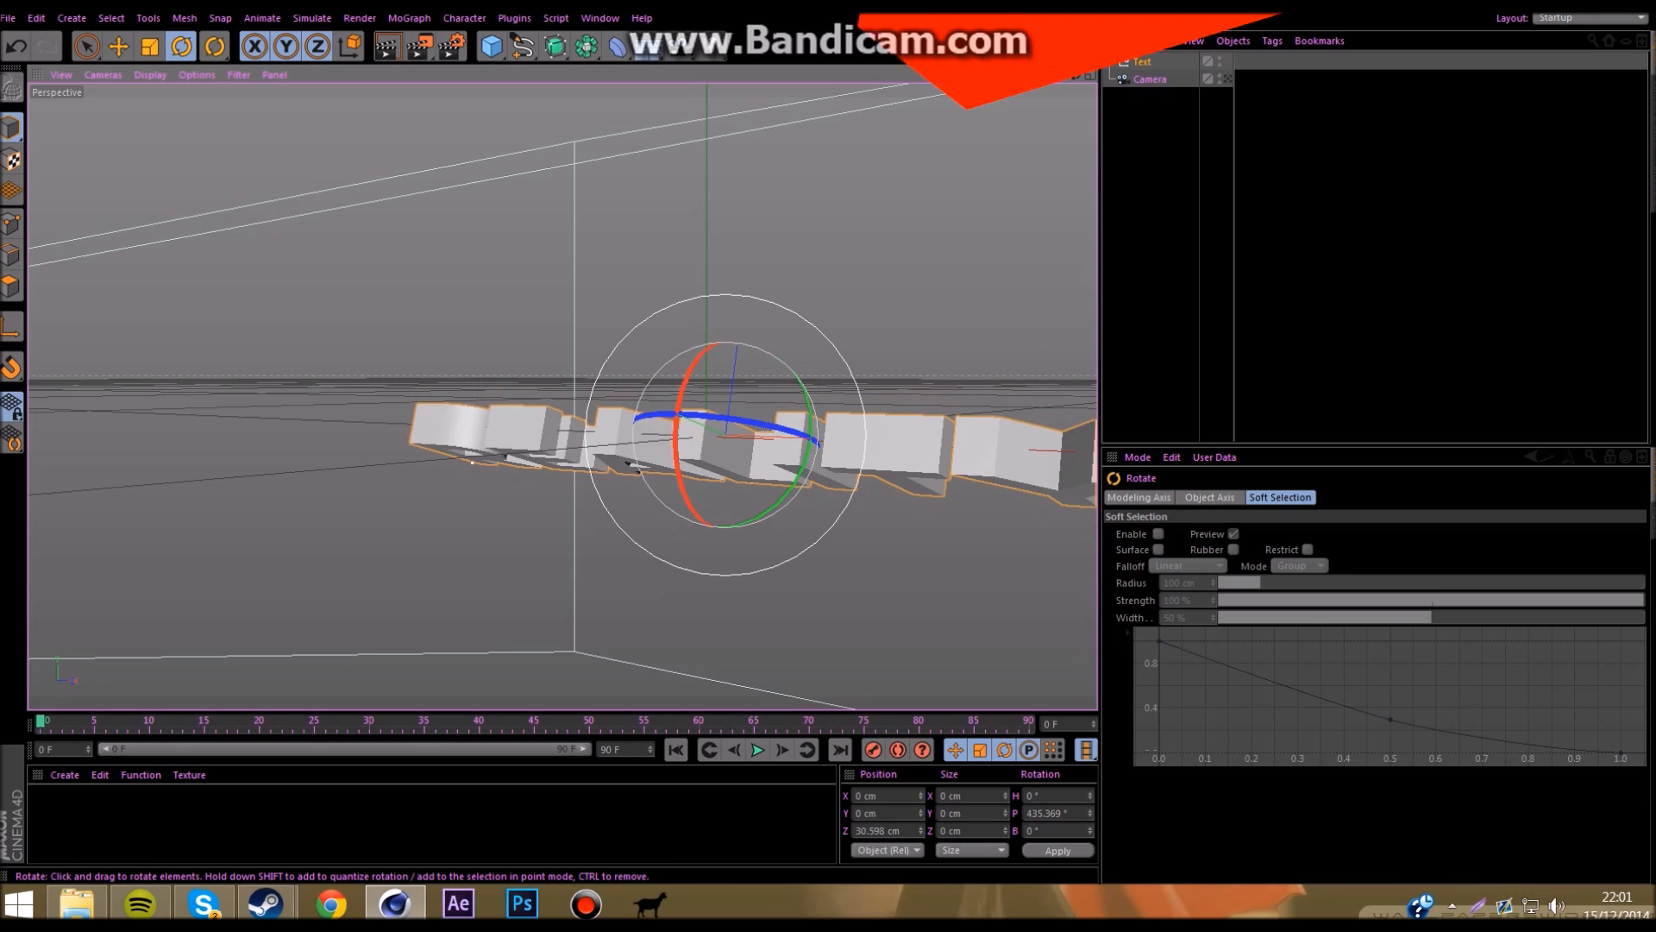
key("ctrl+z")
Step: Try rotating the MoText inside the Text null around its own axis, undo it, and return to the camera view
left_click(1110, 61)
left_click(1159, 79)
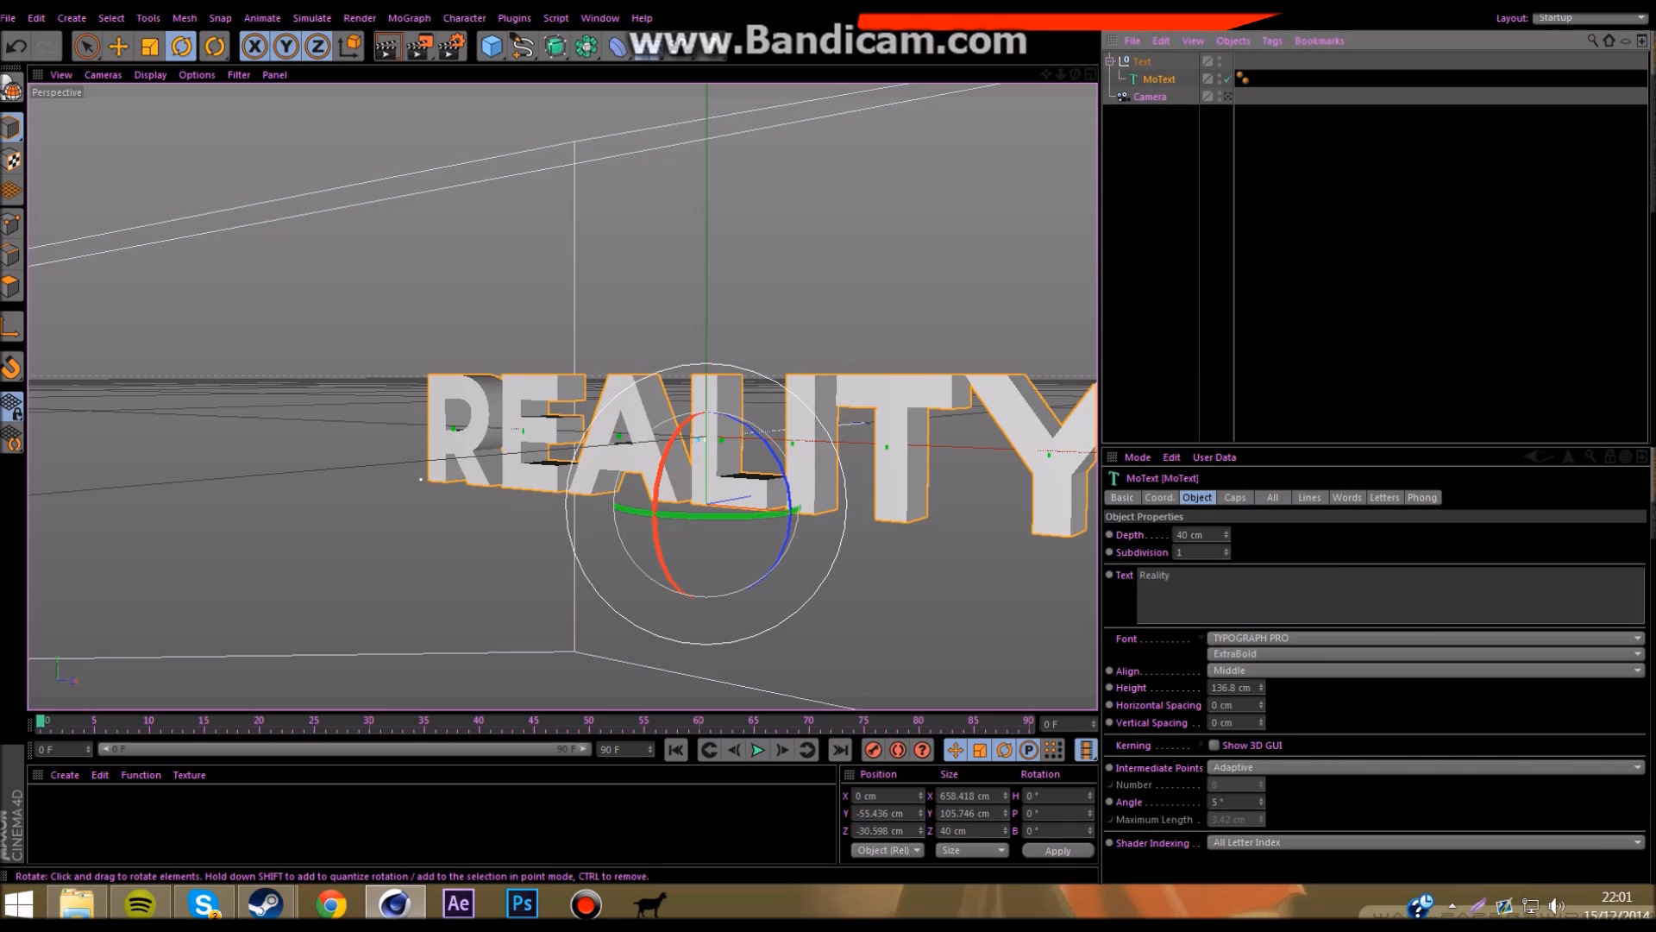
left_click_drag(657, 518, 602, 676)
key("ctrl+z")
left_click(1228, 96)
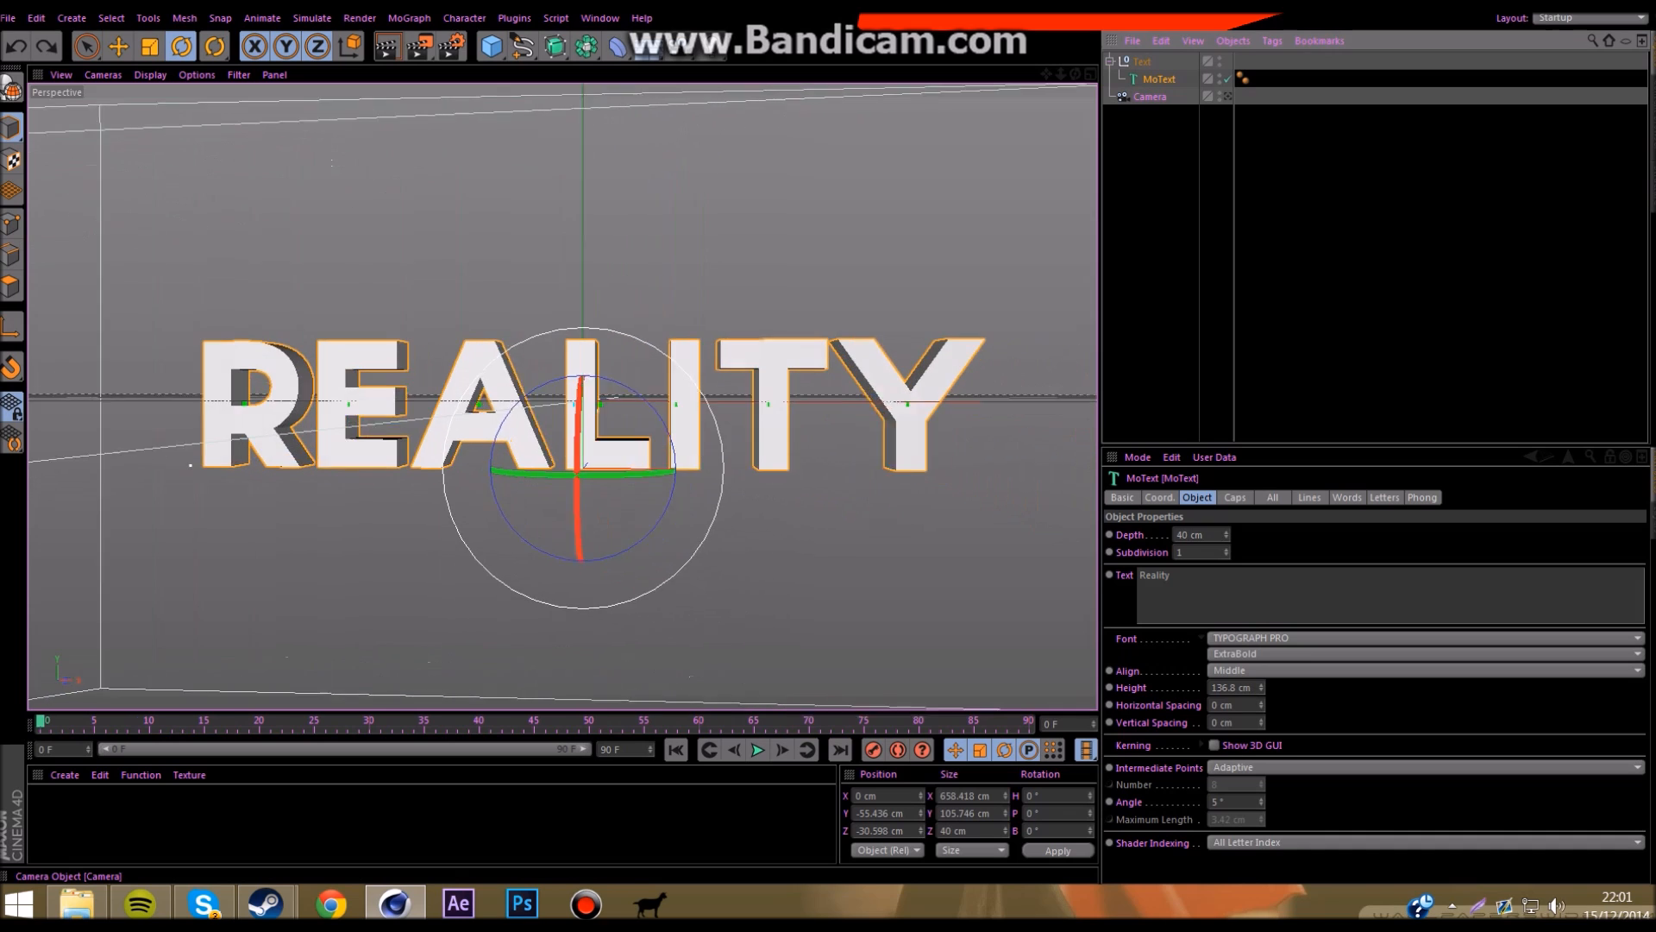
Step: Set the MoText's Start cap to Fillet Cap with a radius of 2 cm
left_click(1236, 498)
left_click(1243, 534)
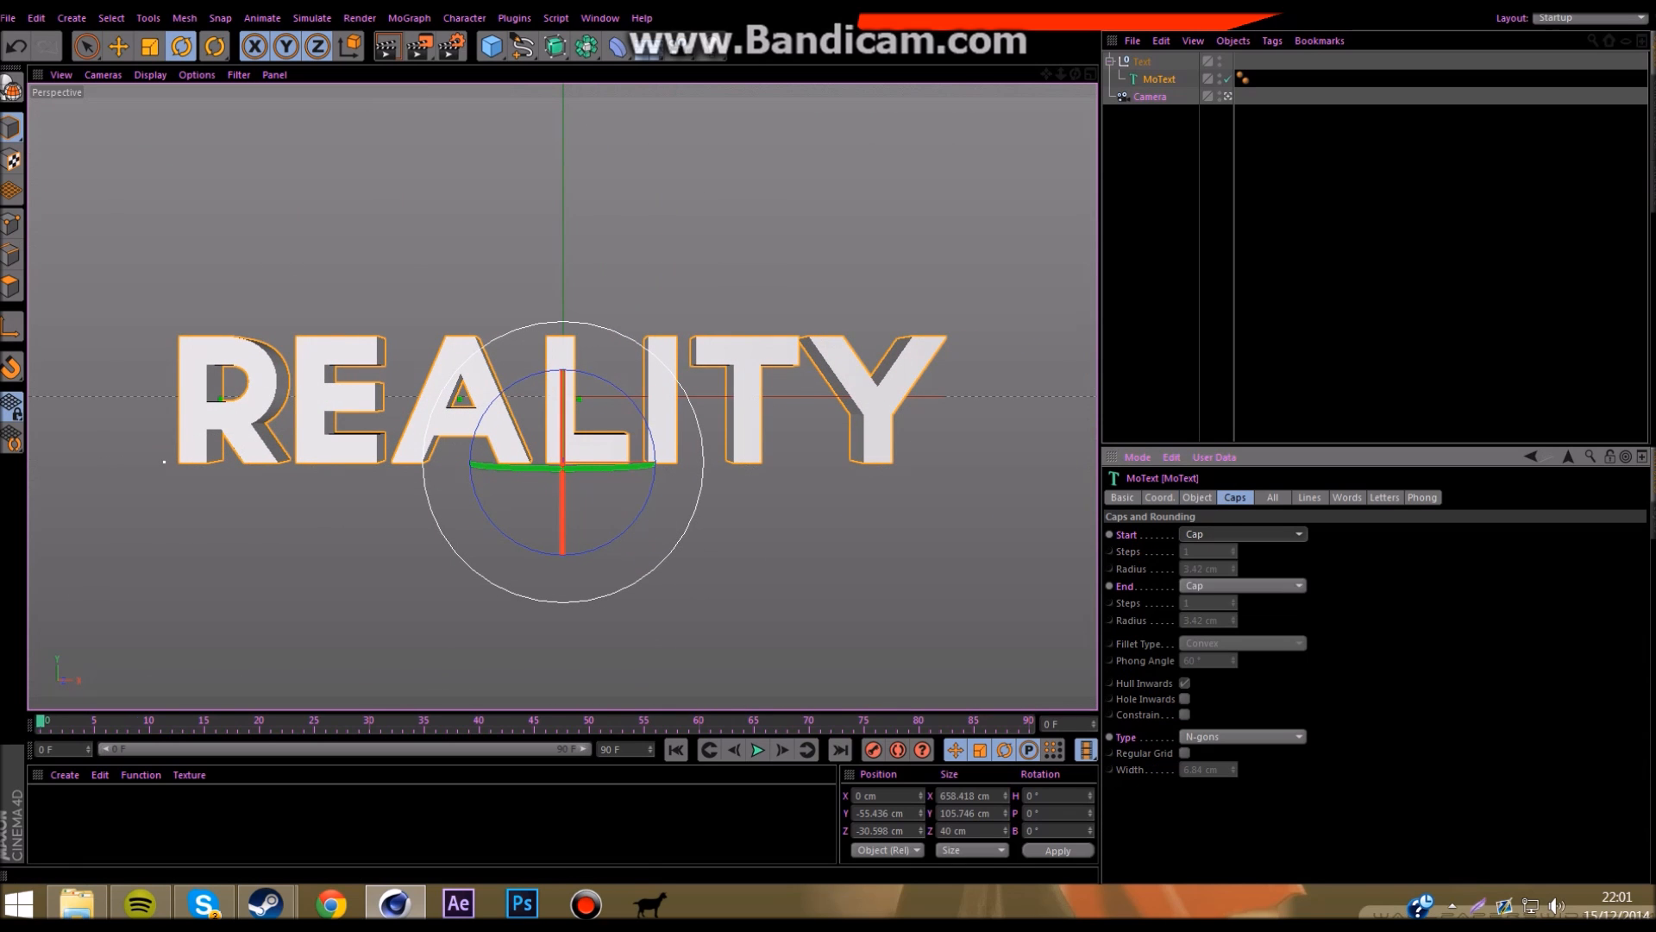
left_click(1208, 604)
type("2")
key("Return")
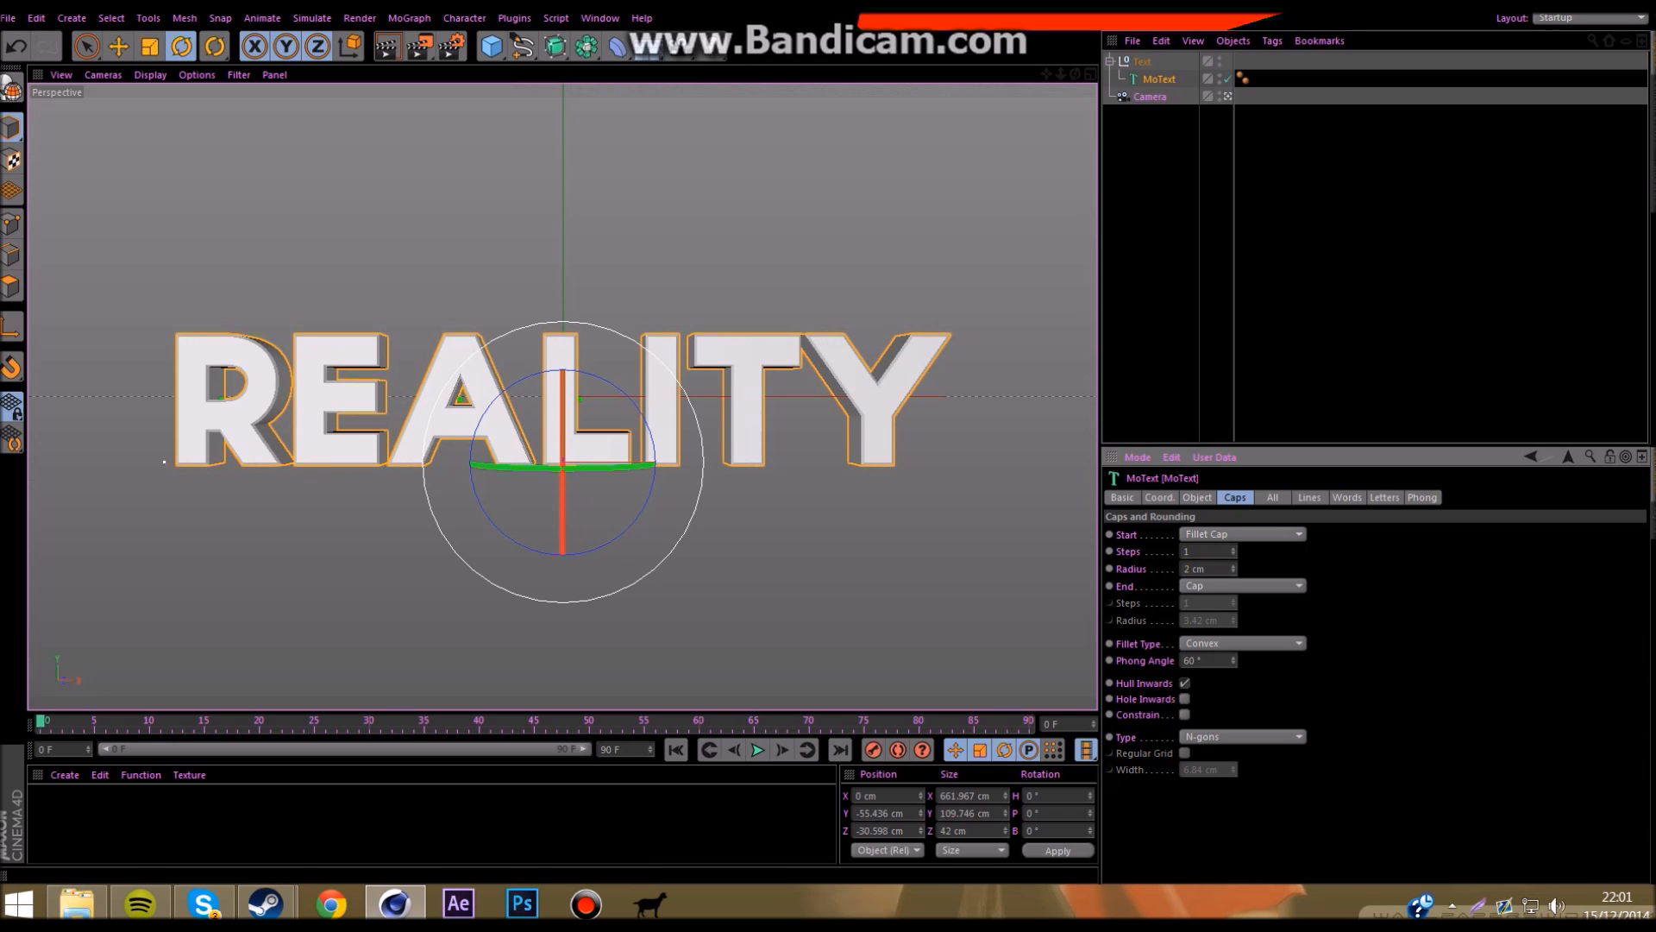
Step: Set the MoText's End cap to Fillet Cap with the same radius as the start cap
left_click(1242, 586)
left_click(1207, 655)
left_click(1217, 620)
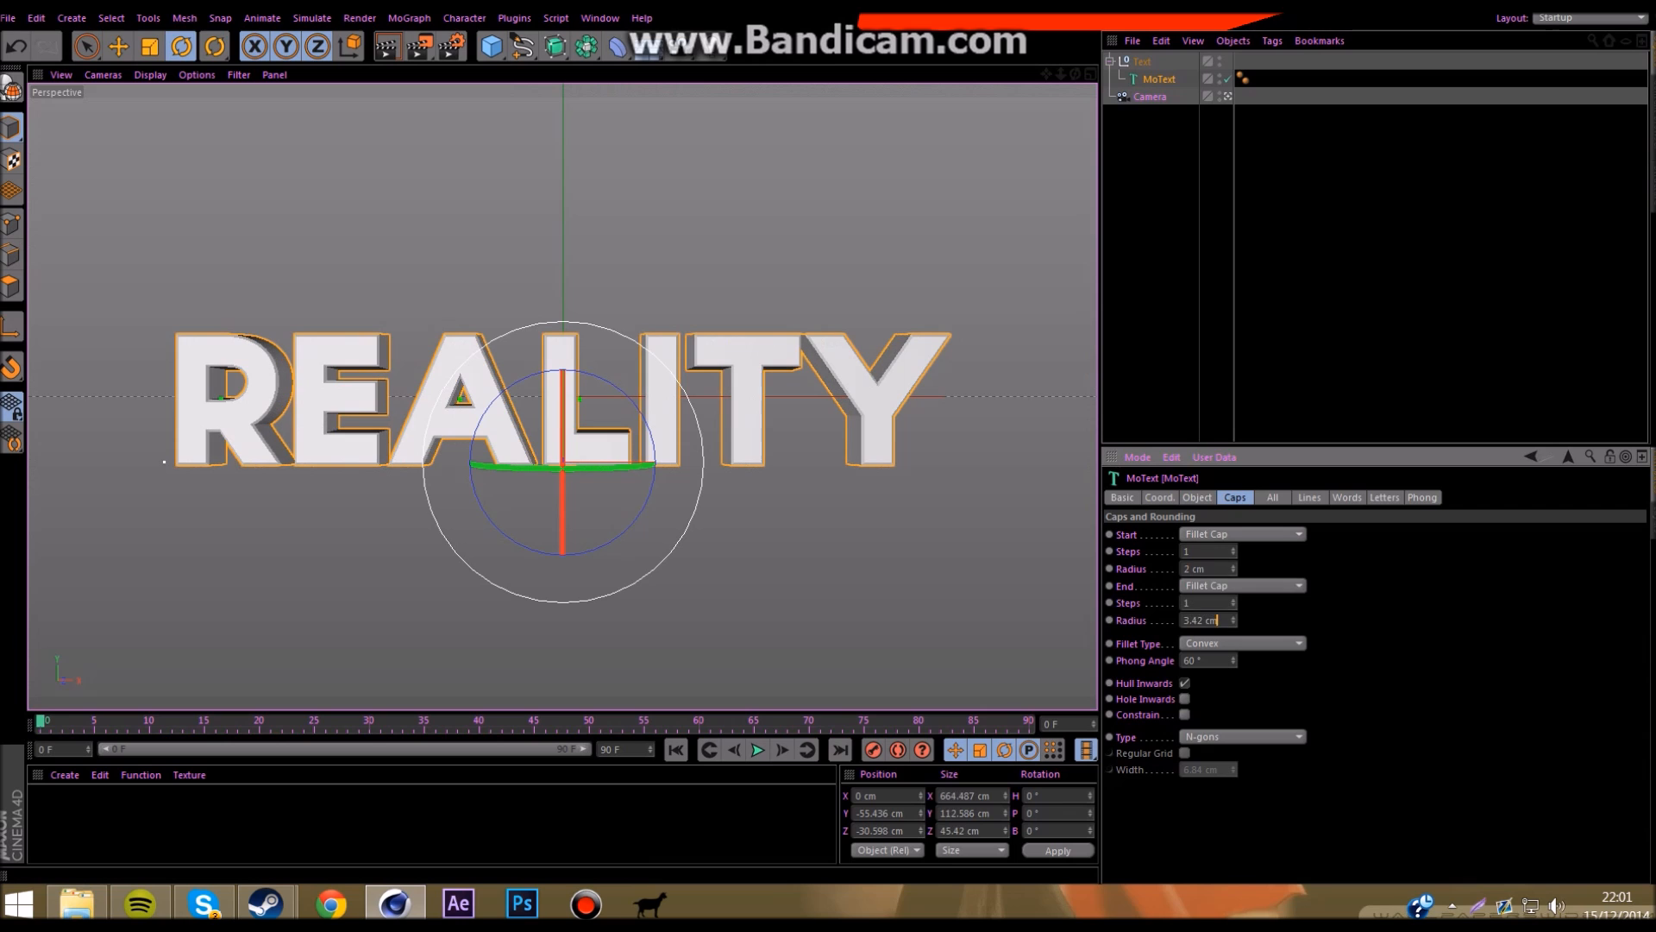
left_click(1198, 498)
Step: Deselect the text and examine its filleted edges outside and inside the camera view
left_click(118, 47)
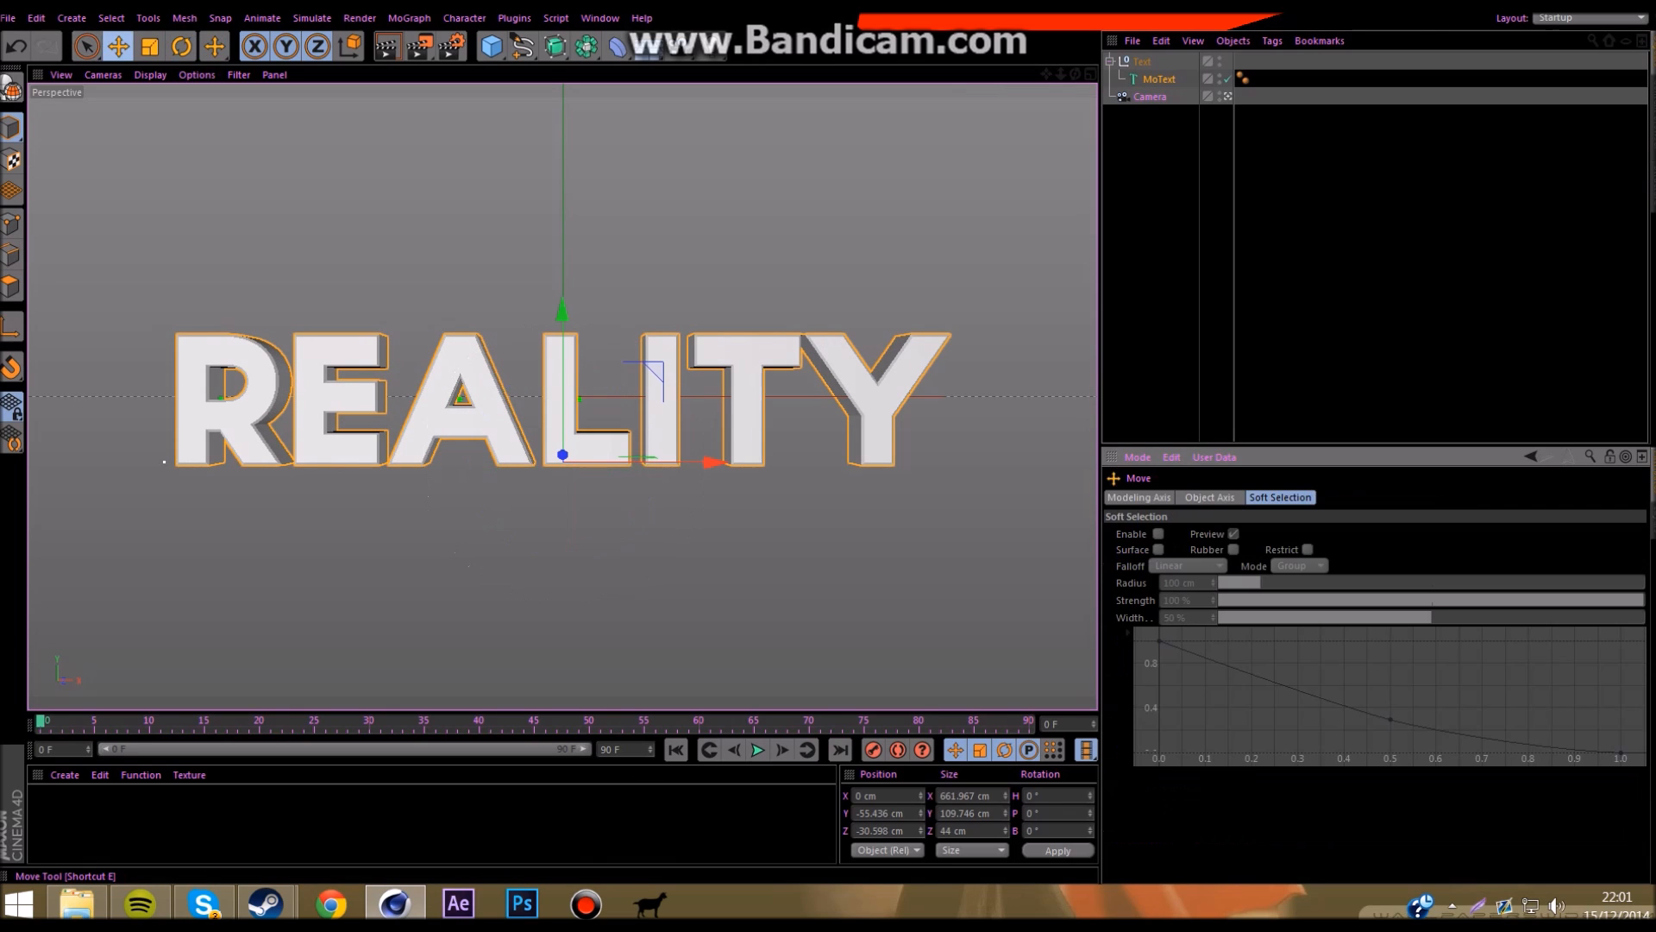
left_click(1229, 173)
left_click(1228, 97)
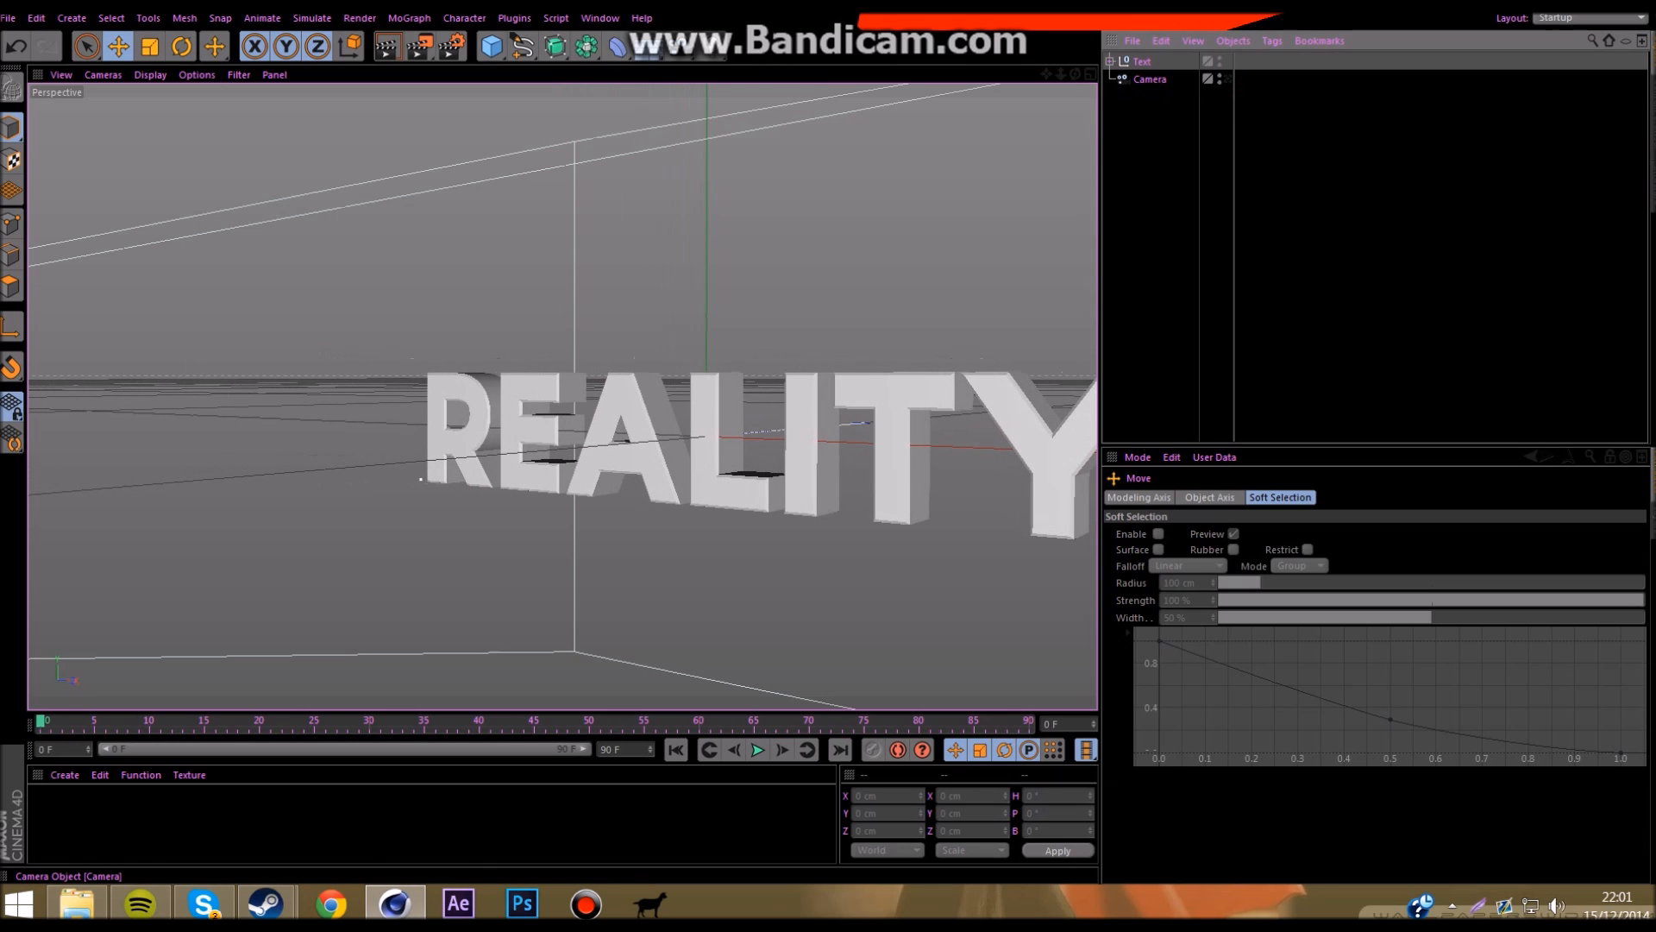
left_click(1227, 79)
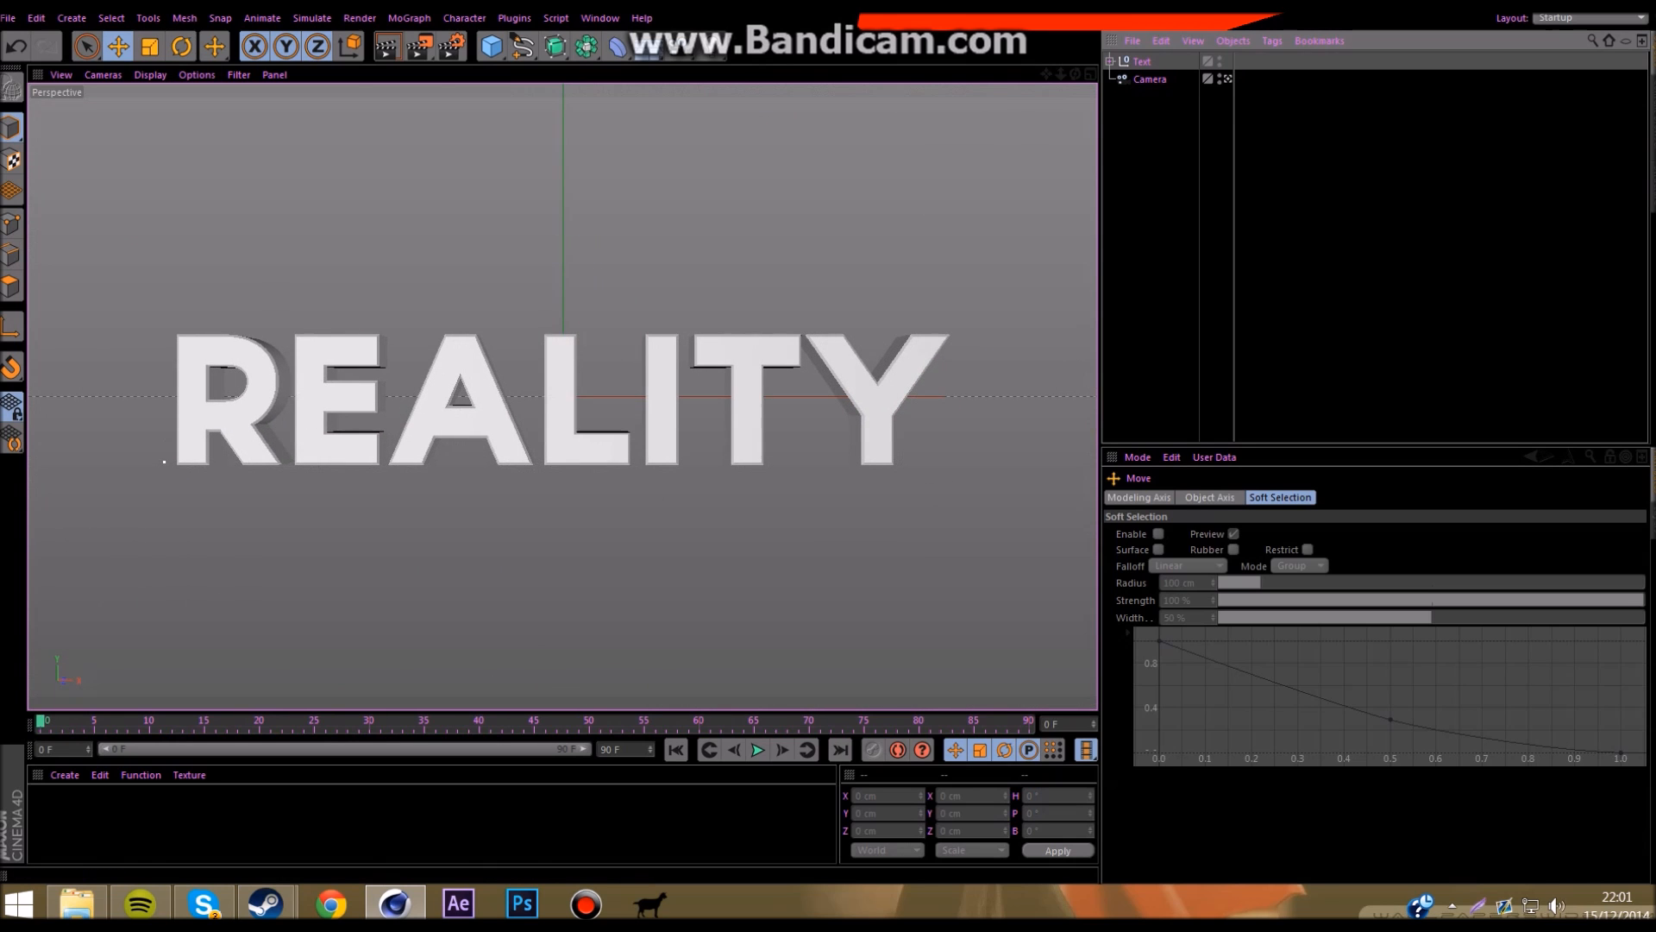
Step: Move the camera closer to the text, to about -386 cm in Z, and set its bank rotation to 50°
left_click_drag(1061, 75, 1233, 62)
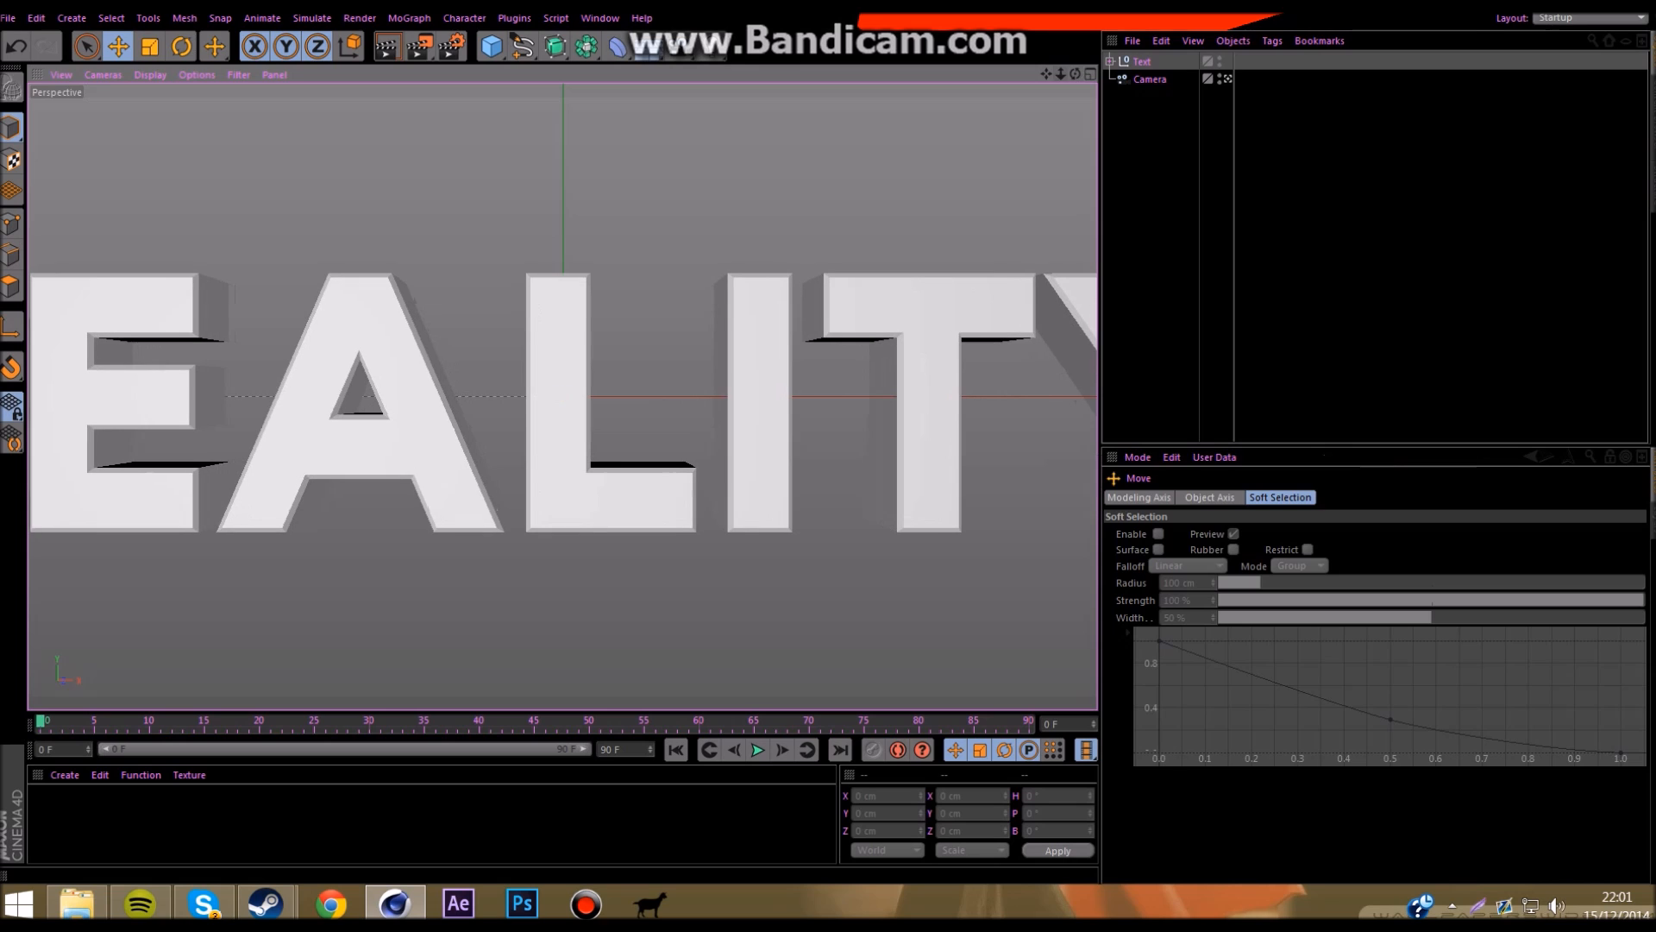
left_click(1150, 79)
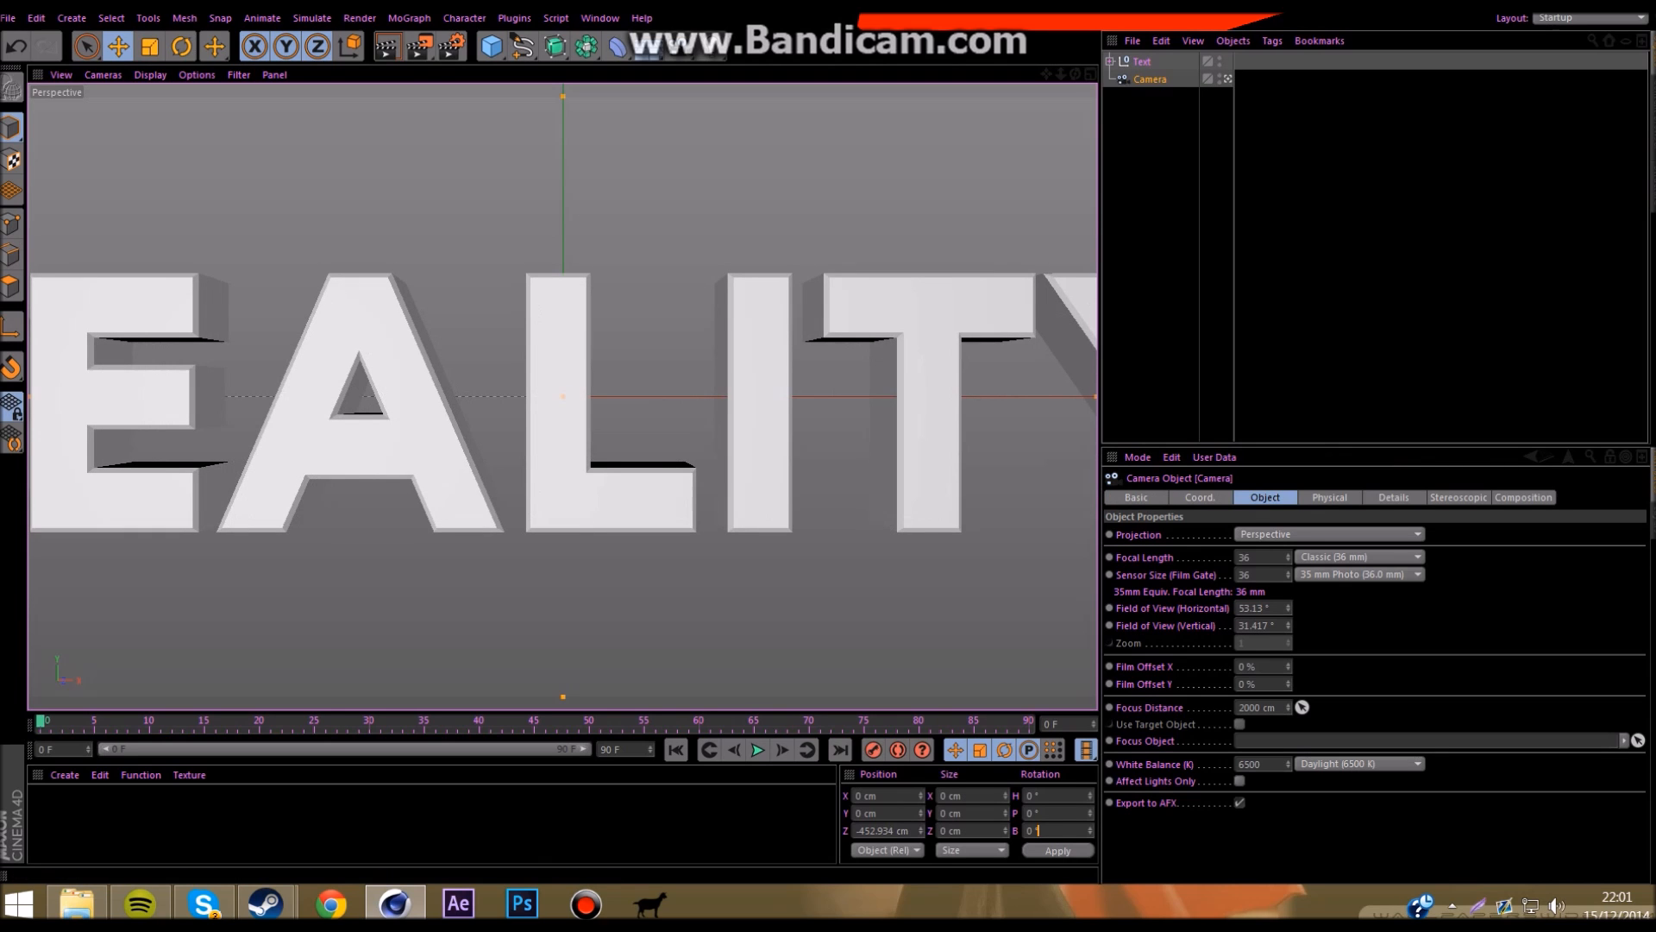
type("50")
key("Return")
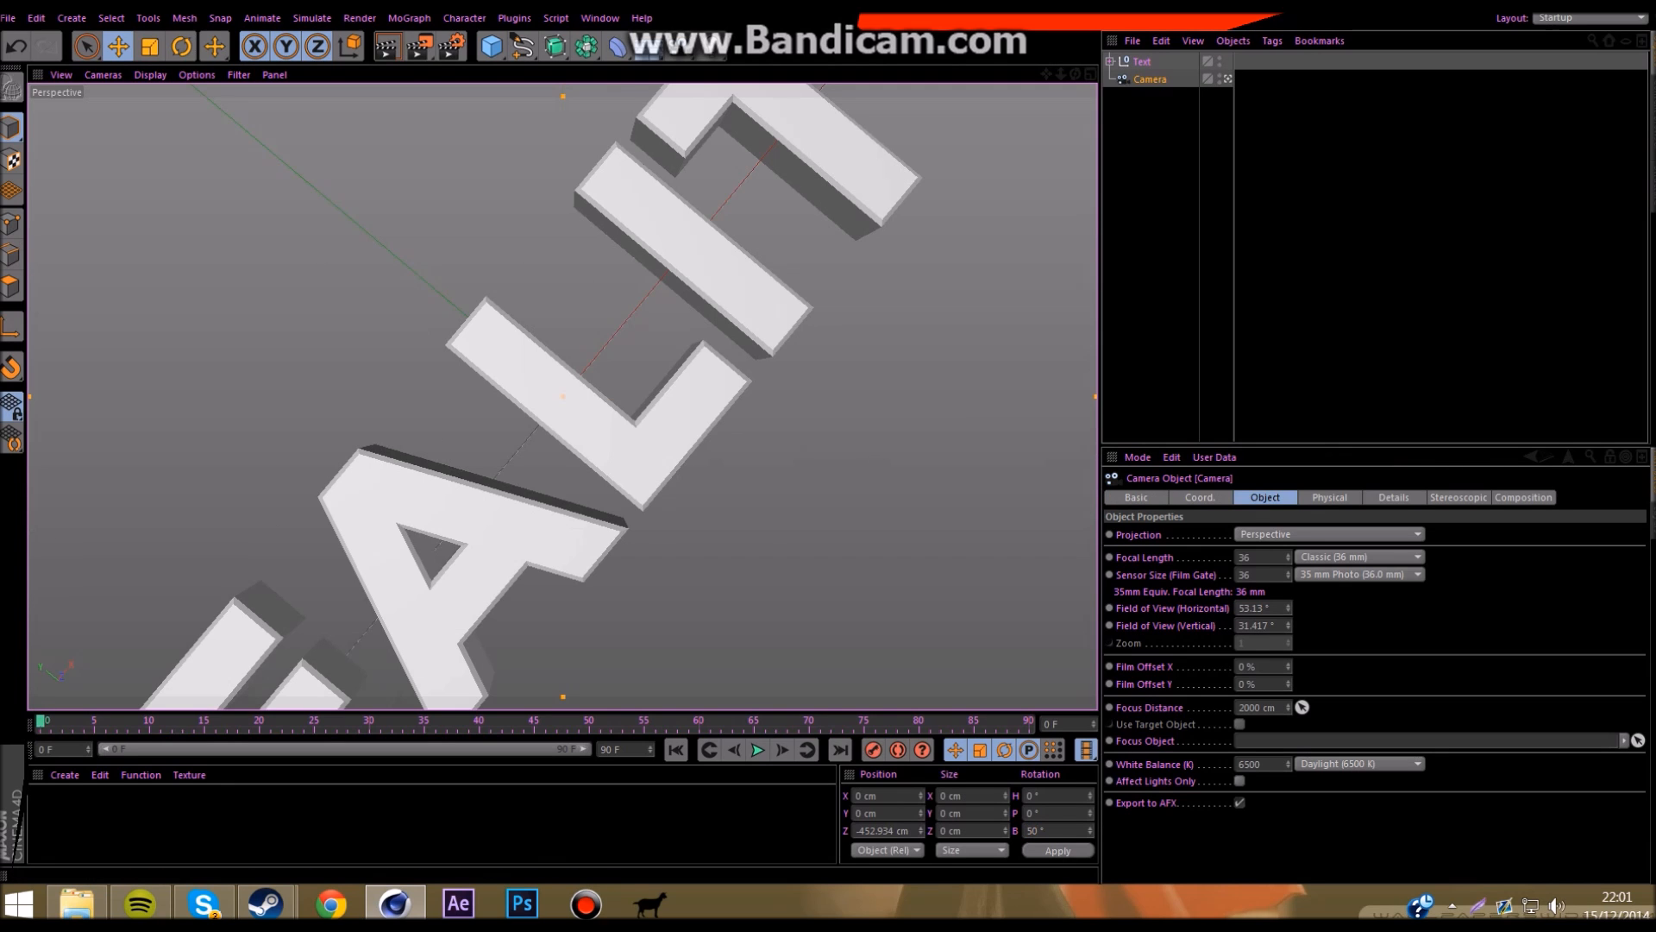
left_click_drag(1061, 74, 1091, 74)
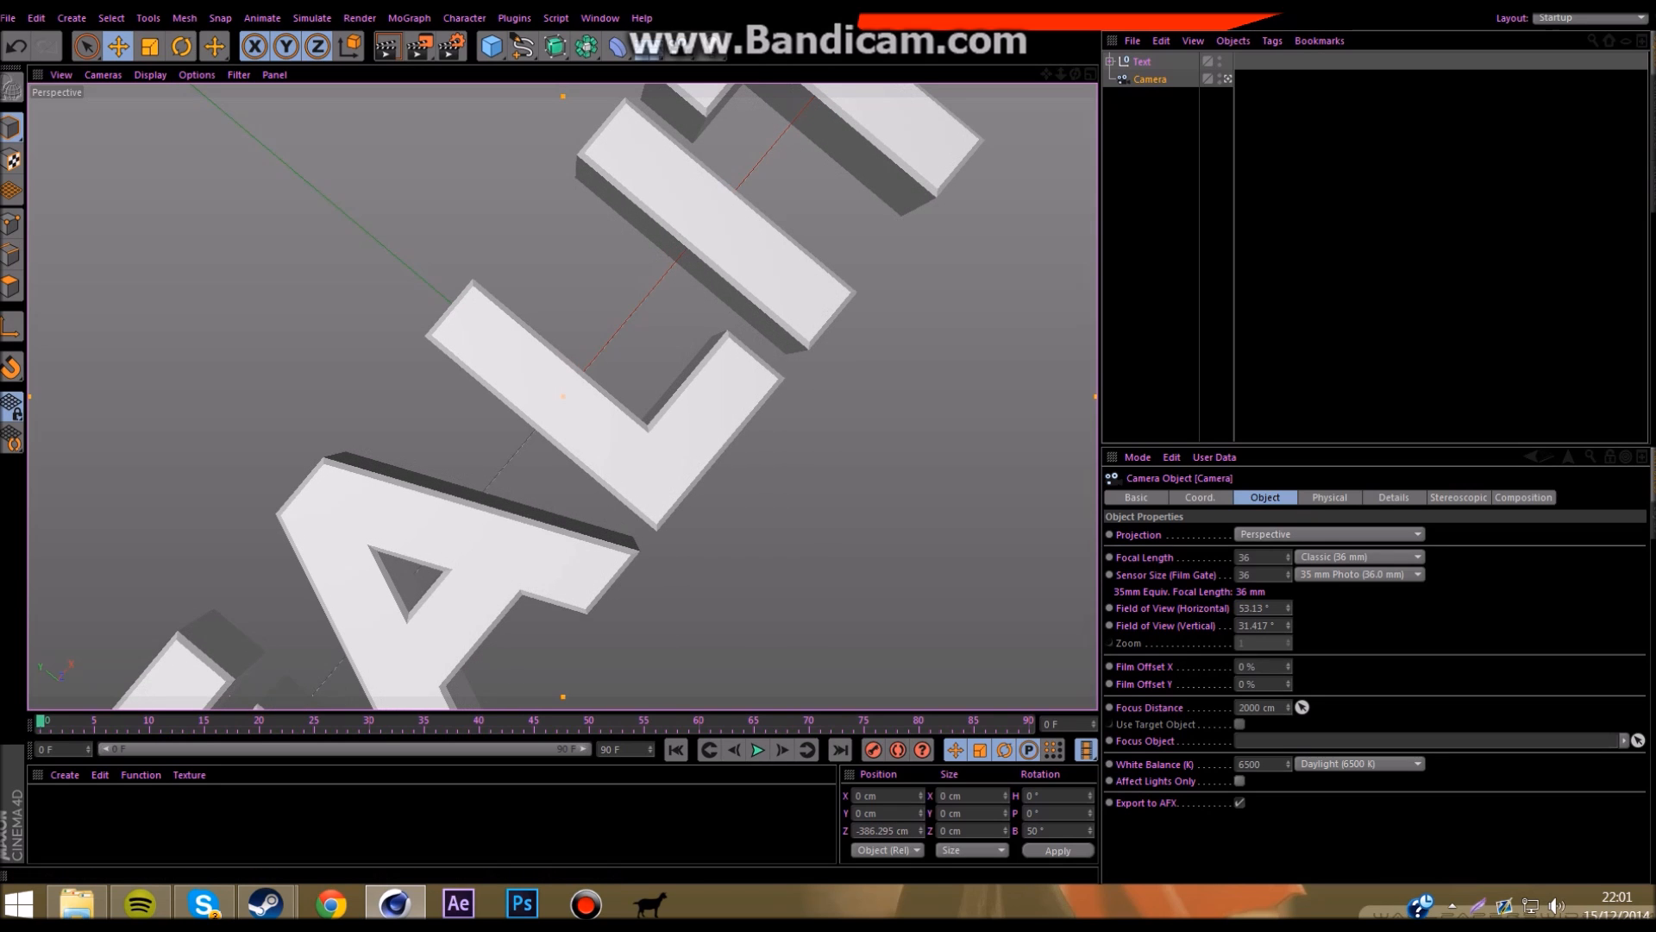
Step: Set the camera's bank rotation to 90°
double_click(1037, 831)
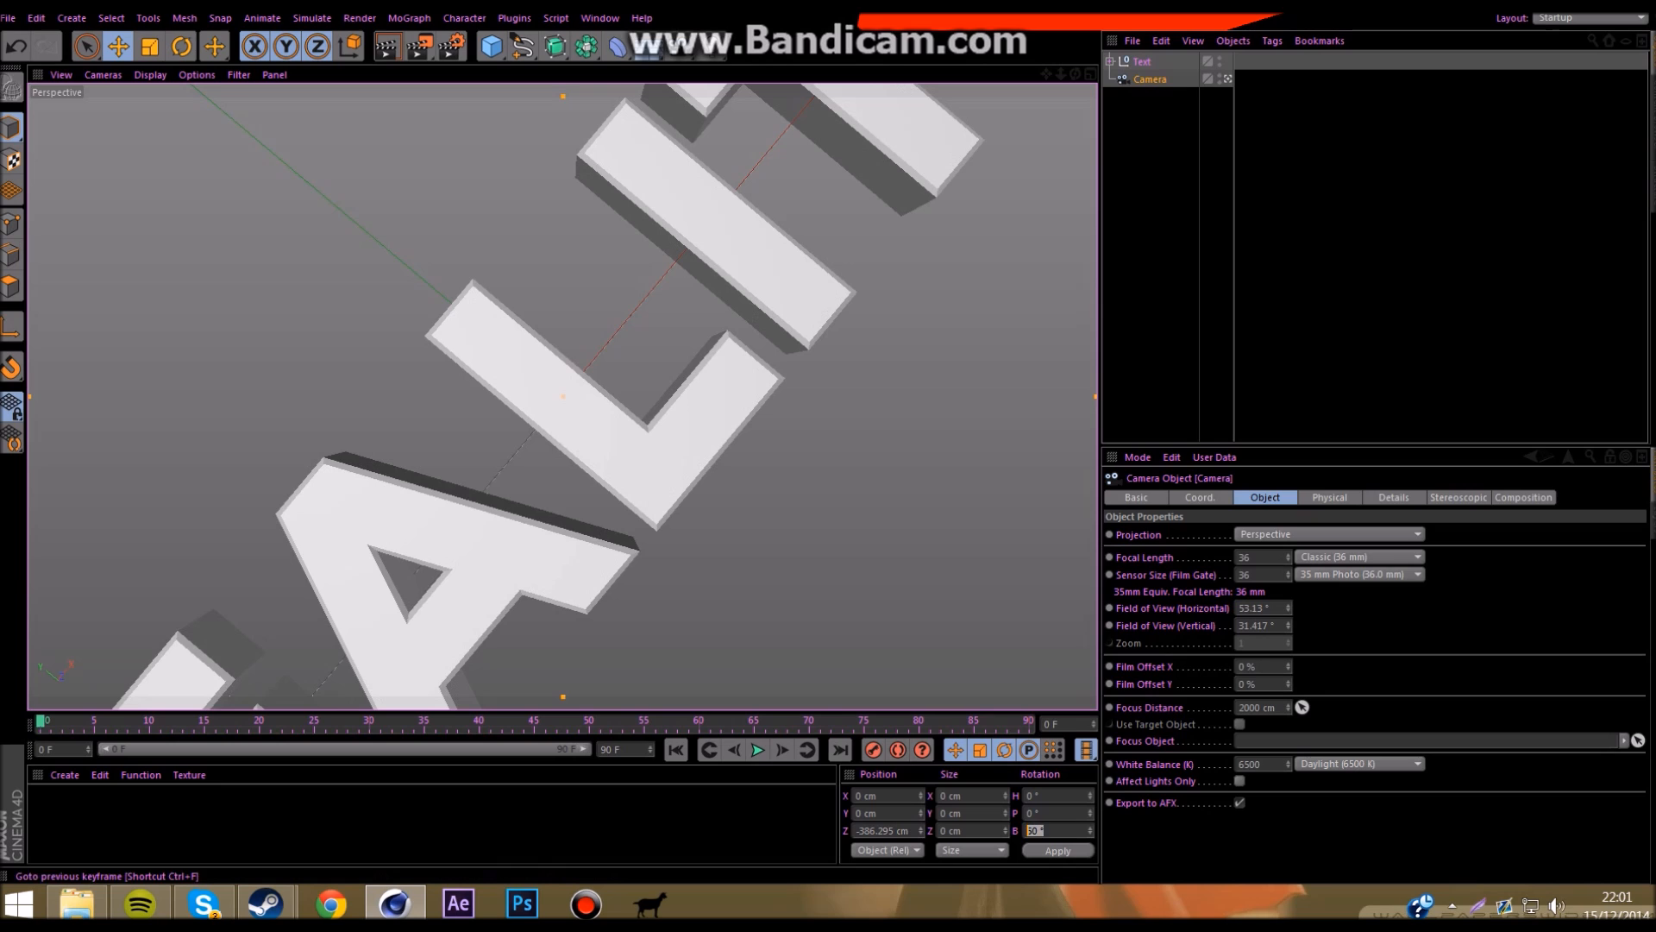
type("90")
key("Return")
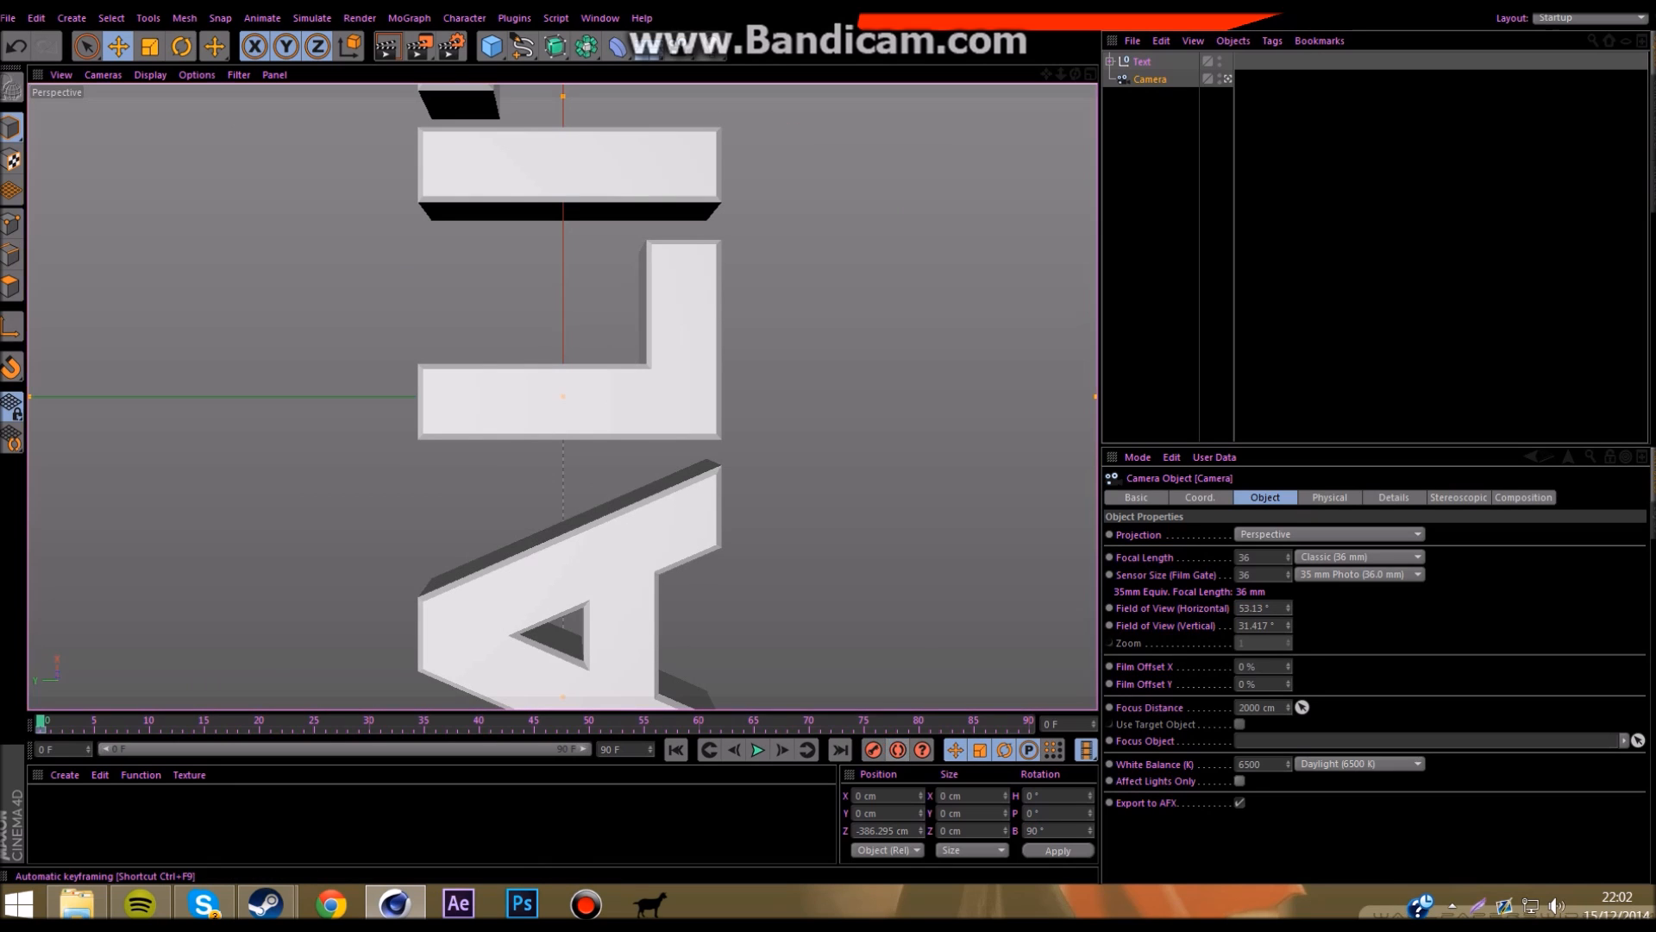
Step: Record a camera keyframe at frame 0, and extend the timeline to 320 frames with the full range shown
left_click(874, 749)
key("Delete")
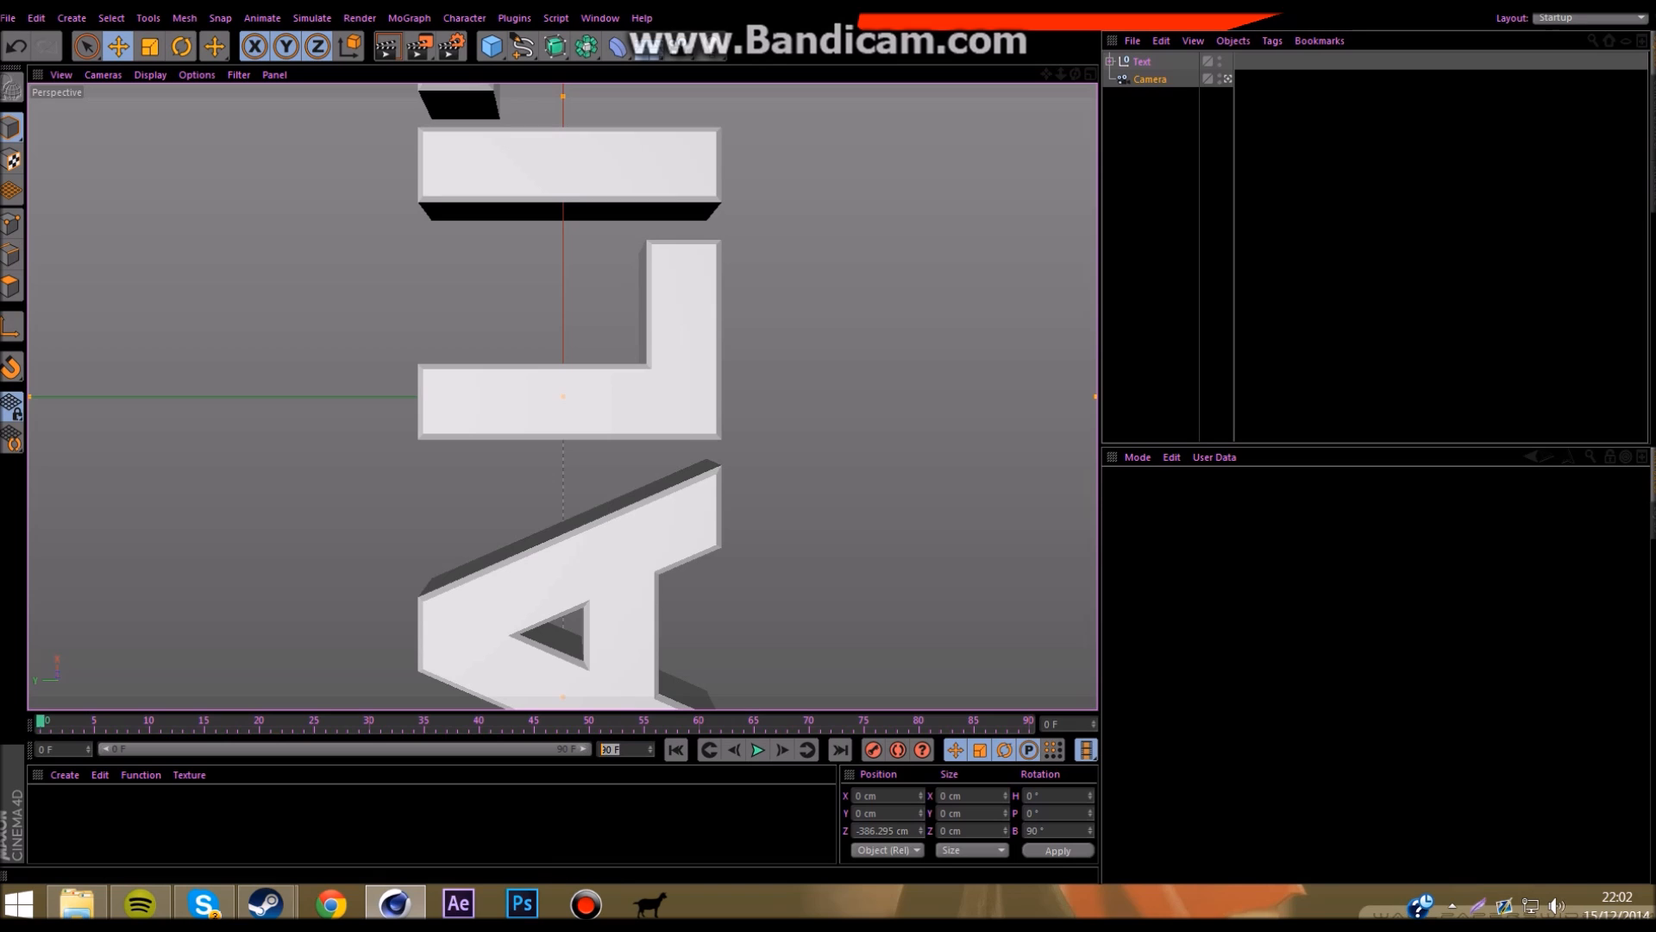
key("Return")
left_click_drag(178, 749, 585, 749)
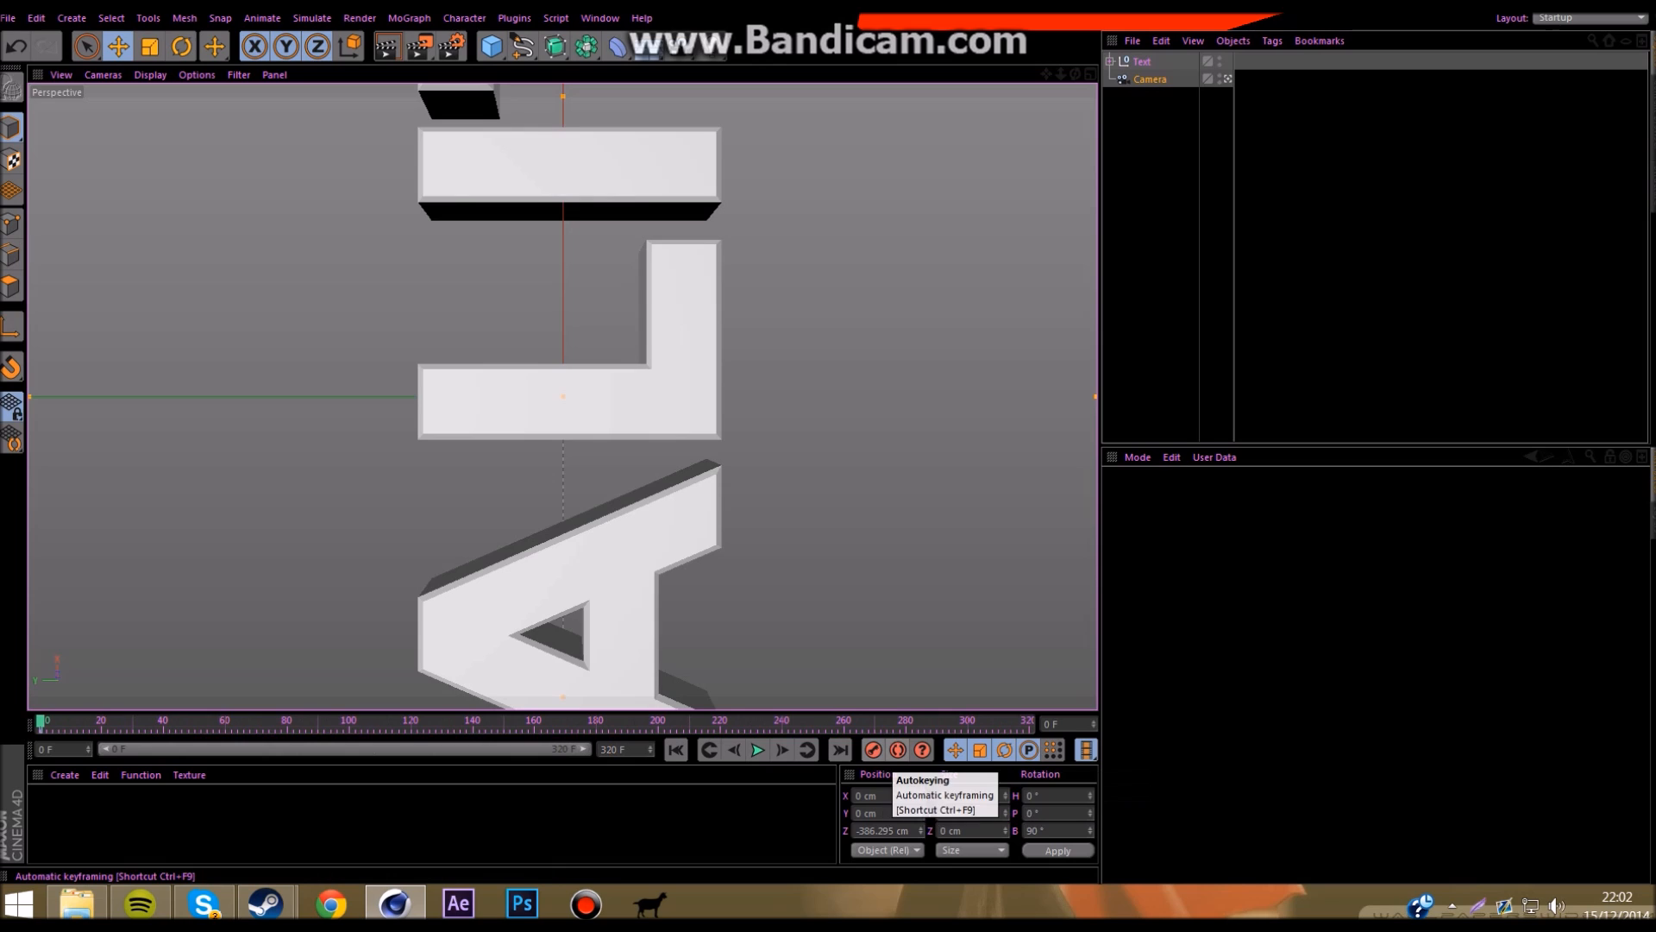
Step: Enable autokeying and, at frame 90, pull the camera back to about -1007 cm in Z with a bank of 30°
left_click(898, 749)
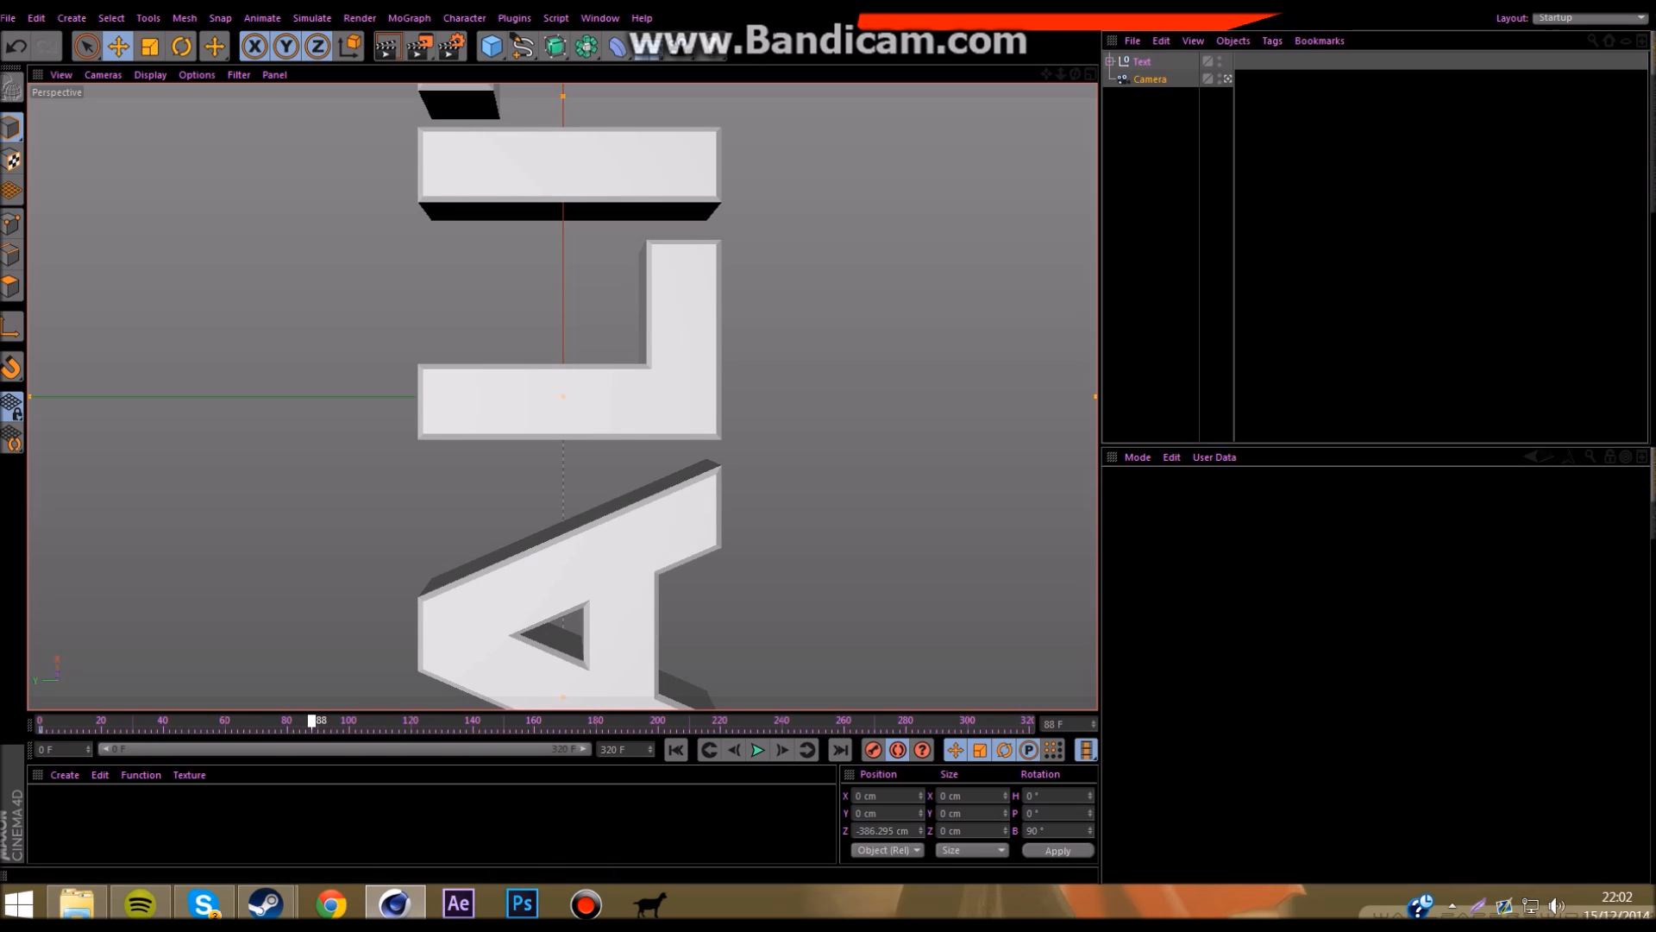
left_click_drag(1061, 74, 889, 74)
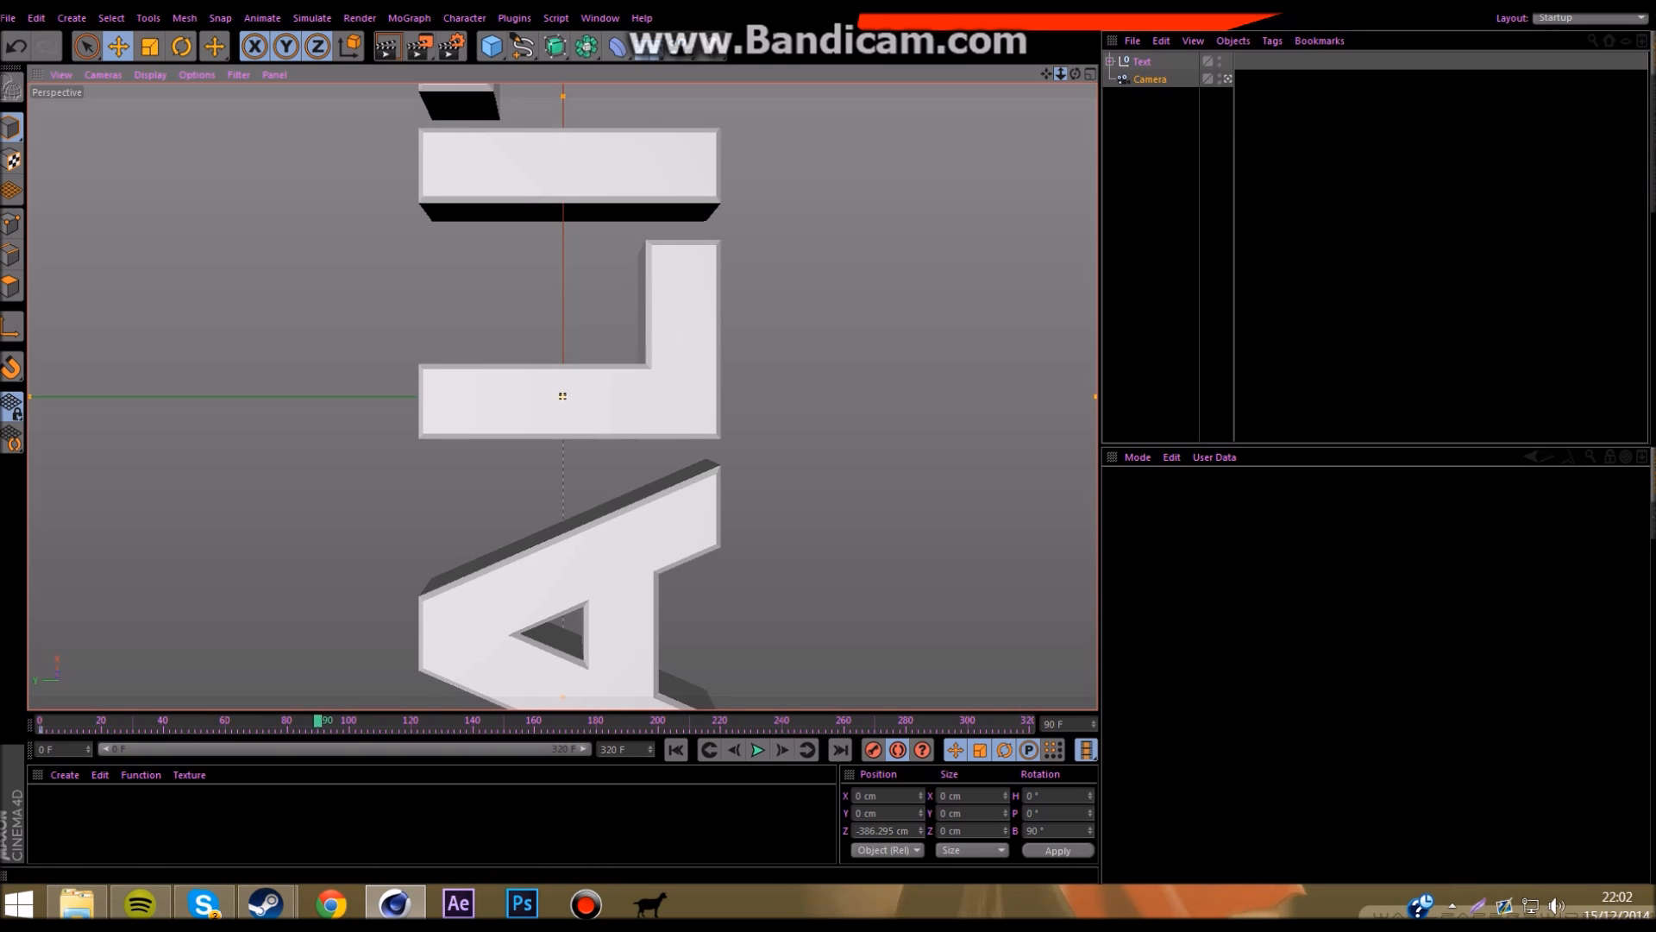
key("Return")
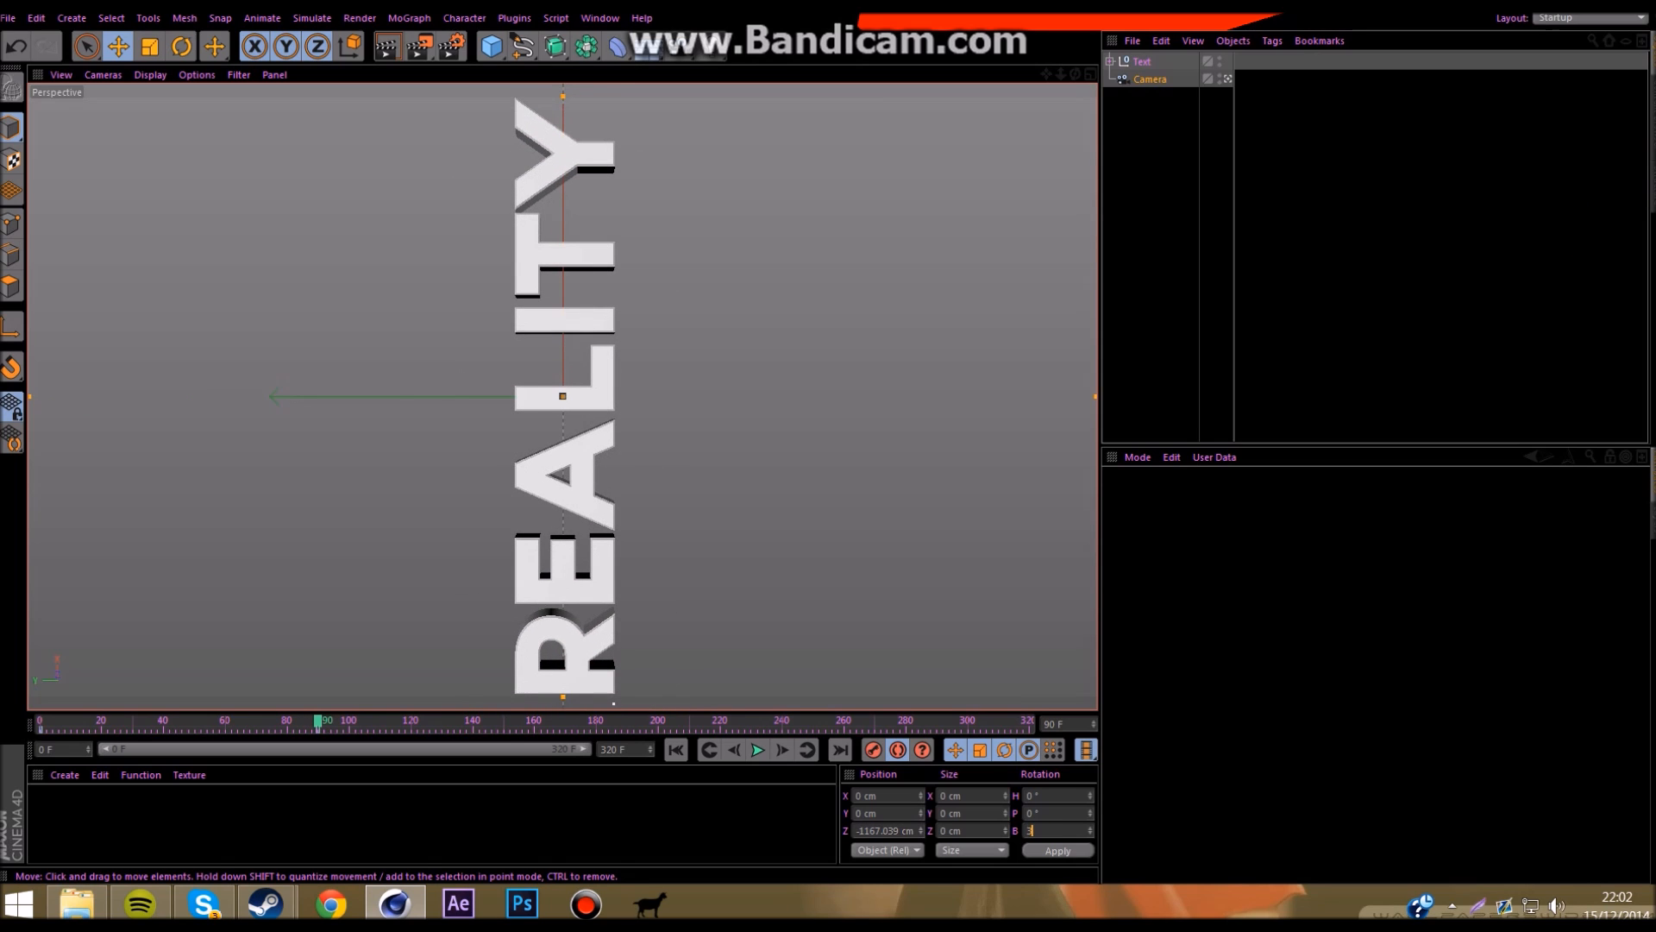
left_click_drag(1061, 74, 1085, 74)
Step: At frame 100, pull the camera back to about -1177 cm in Z and set its bank rotation to 10°
left_click_drag(319, 721, 323, 721)
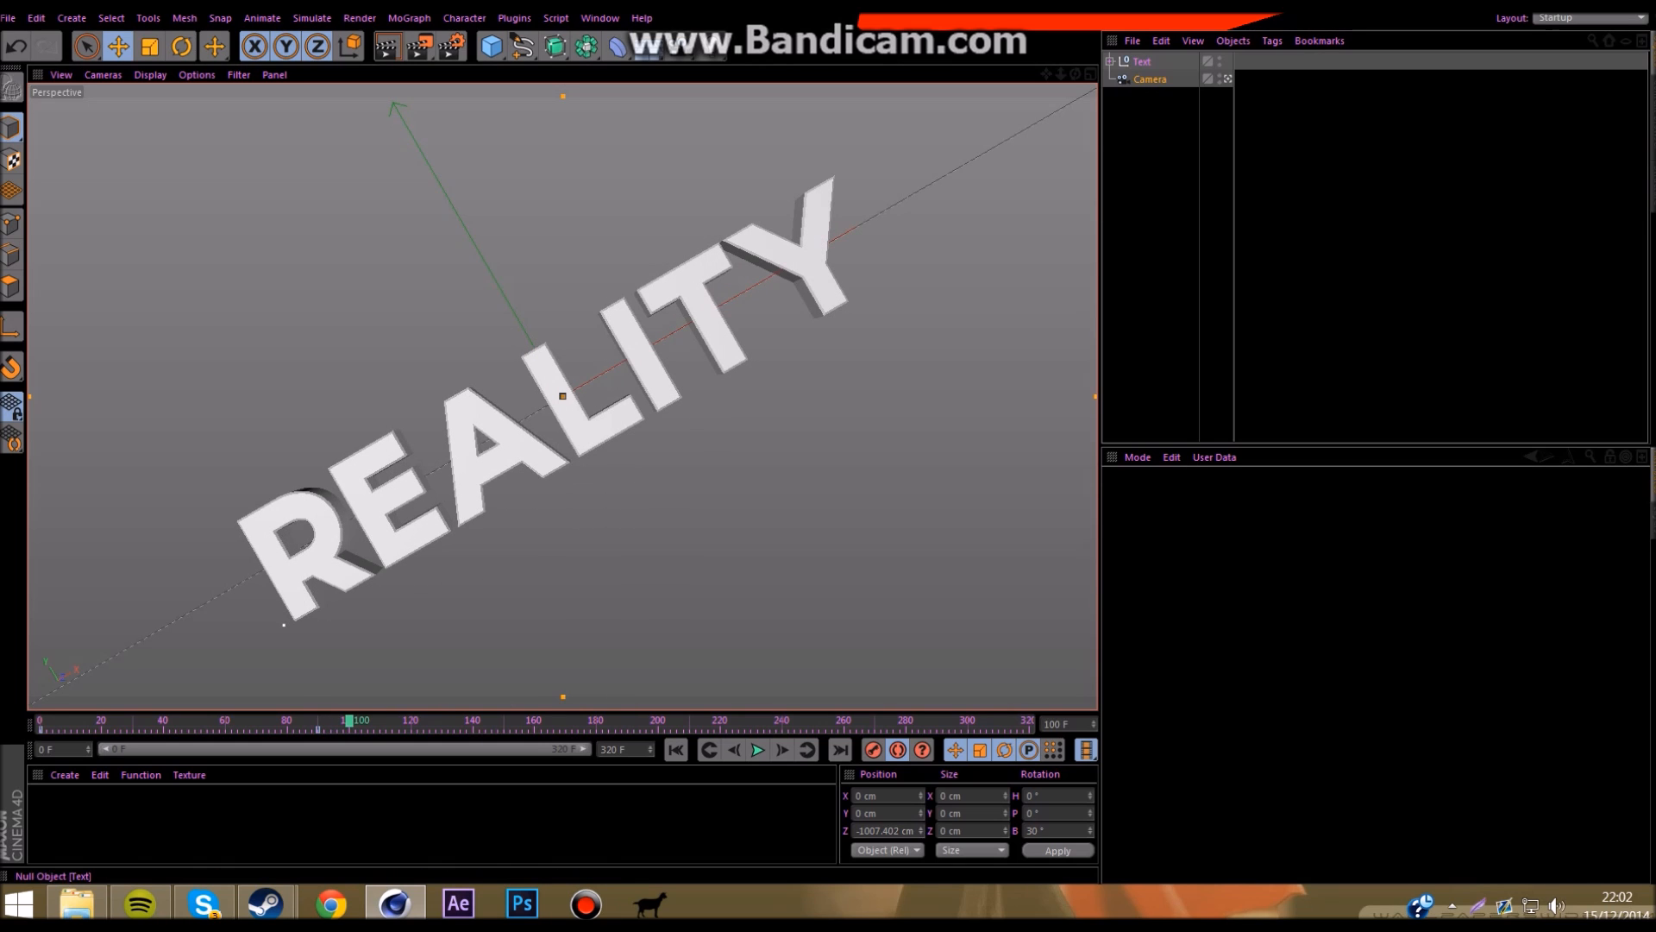
mouse_move(1061, 74)
left_mouse_down()
mouse_move(1039, 74)
mouse_move(1058, 74)
left_mouse_up()
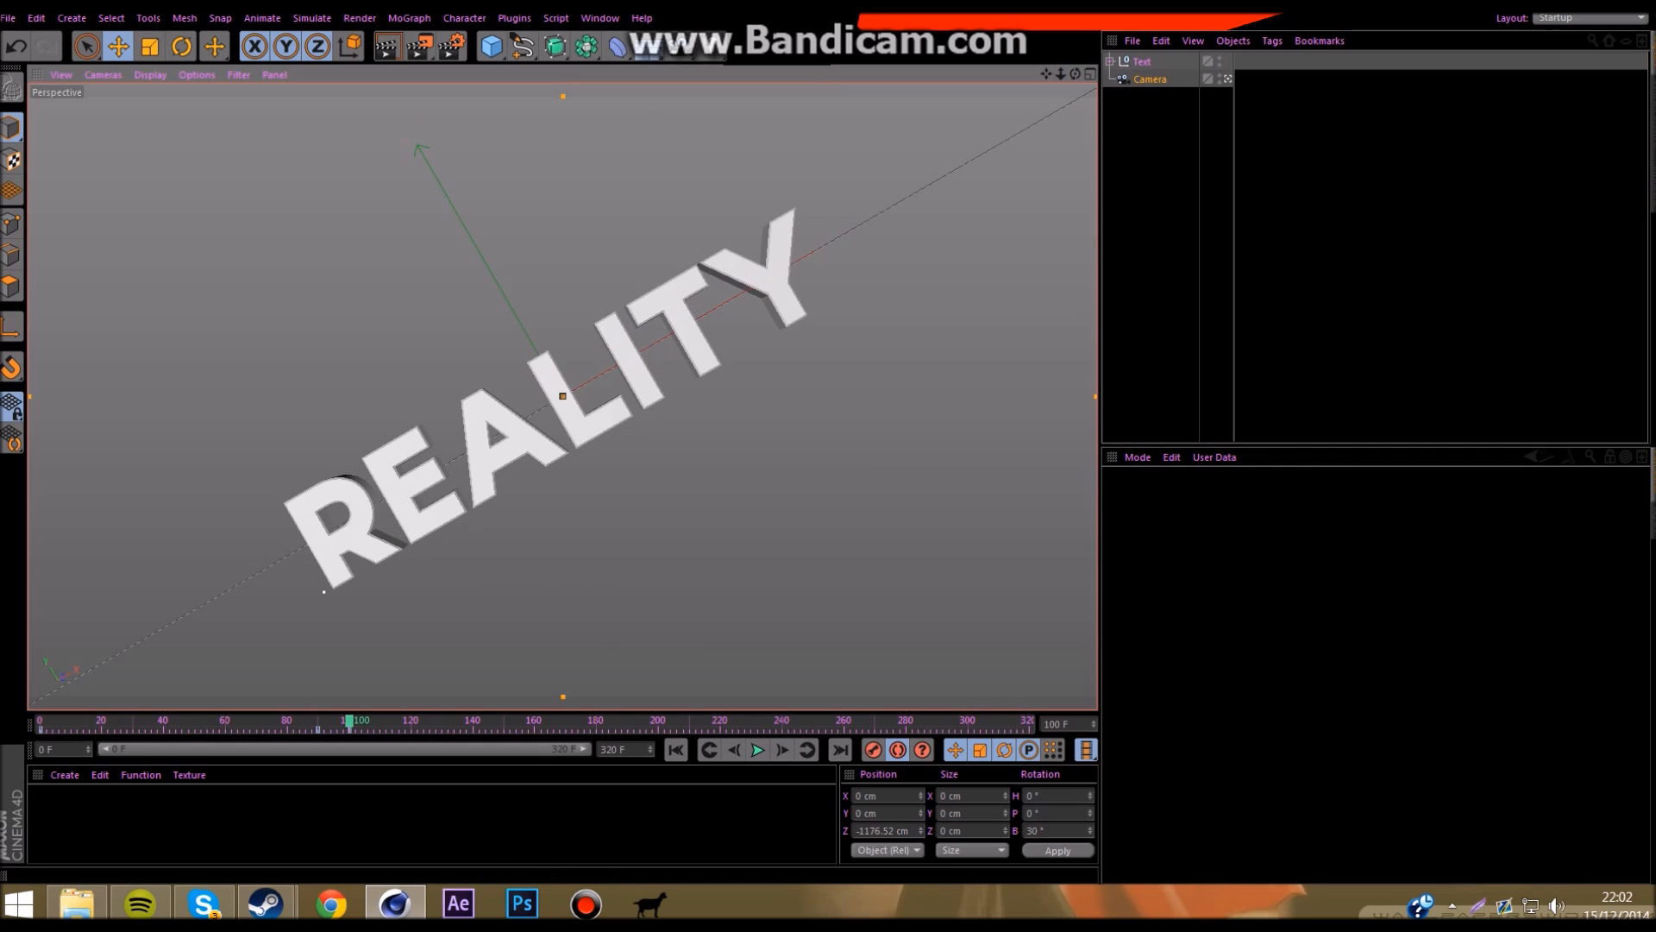
left_click_drag(1045, 830, 1025, 831)
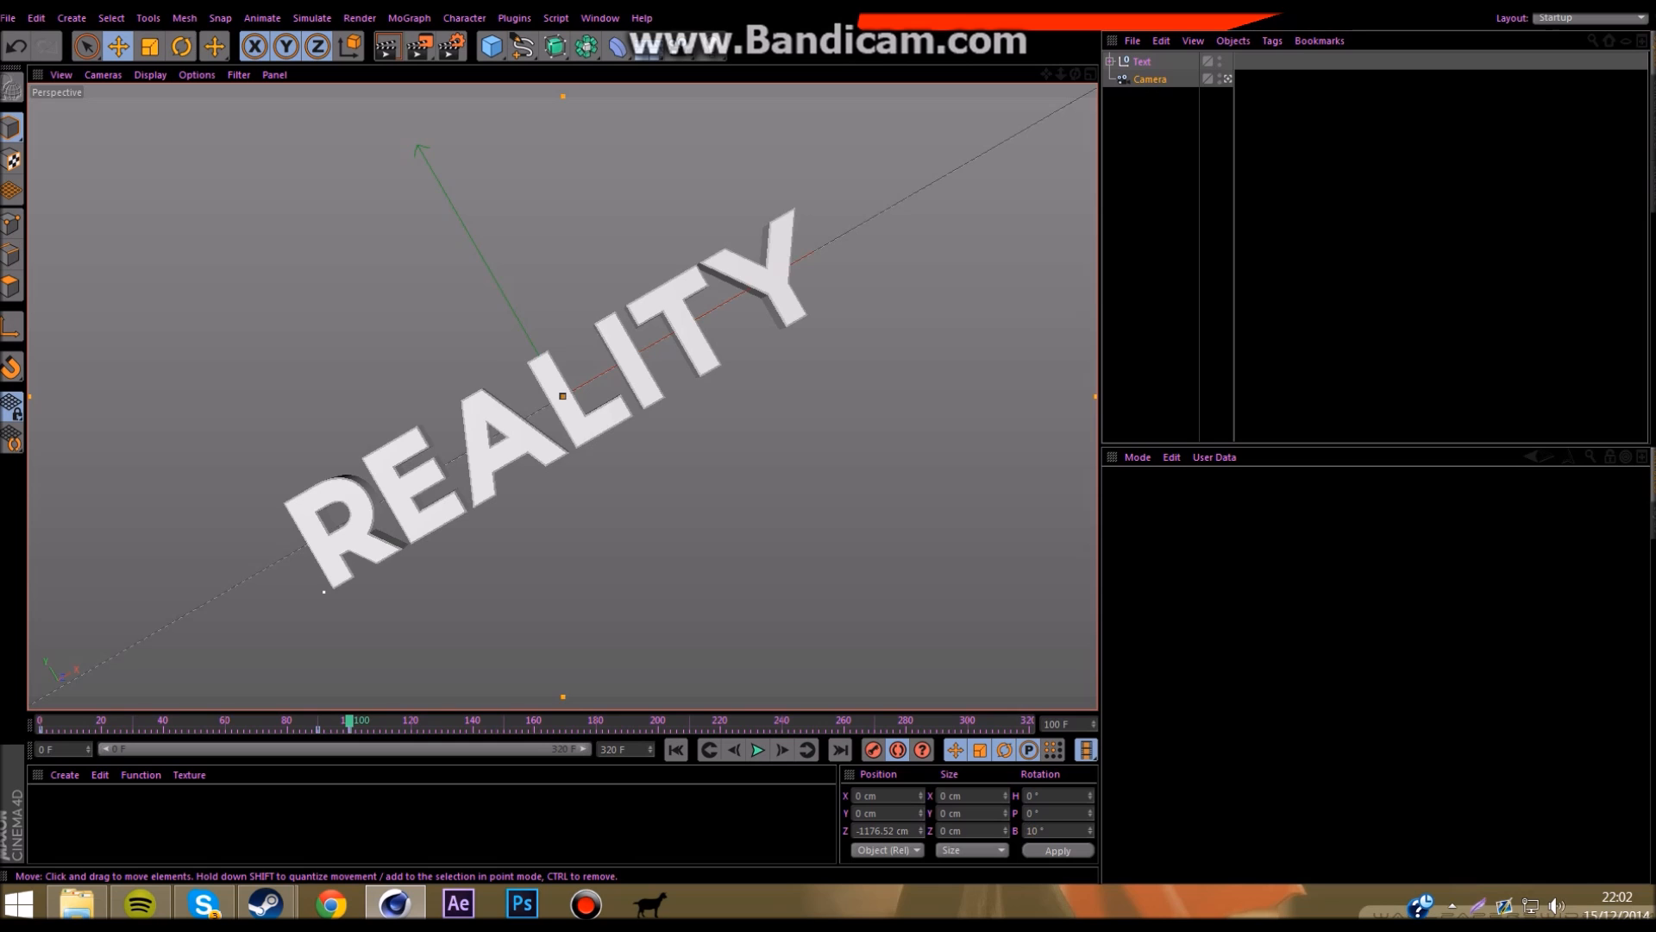
key("Return")
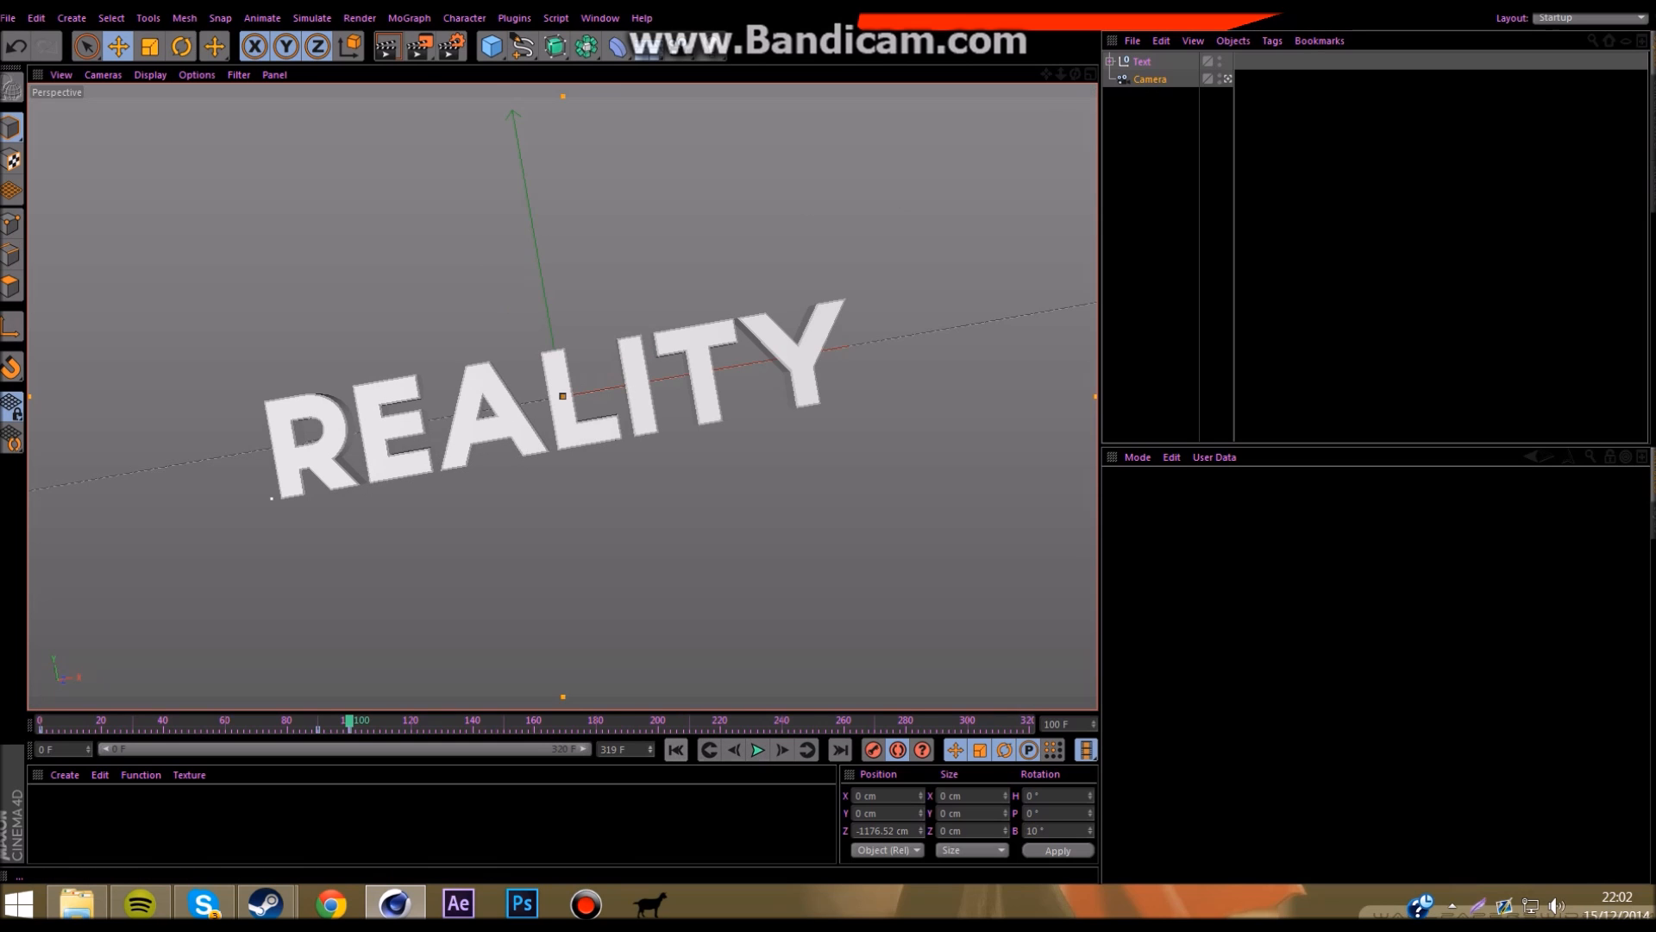
Step: Play the camera animation from the first frame to check the motion
left_click(676, 750)
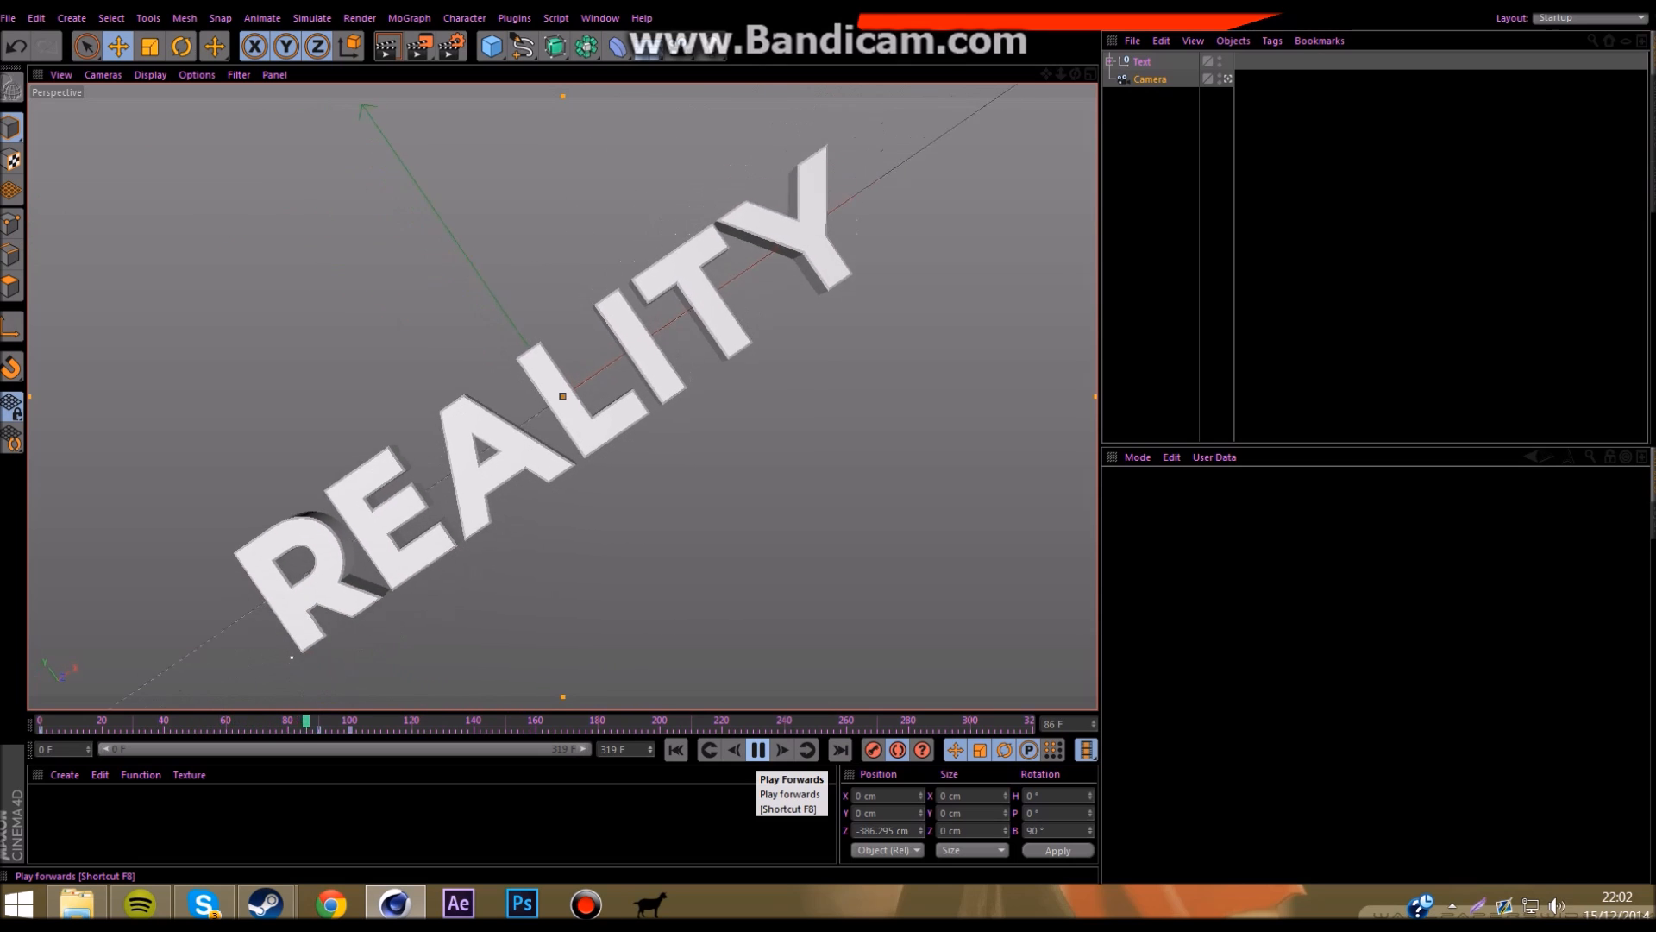
left_click(757, 749)
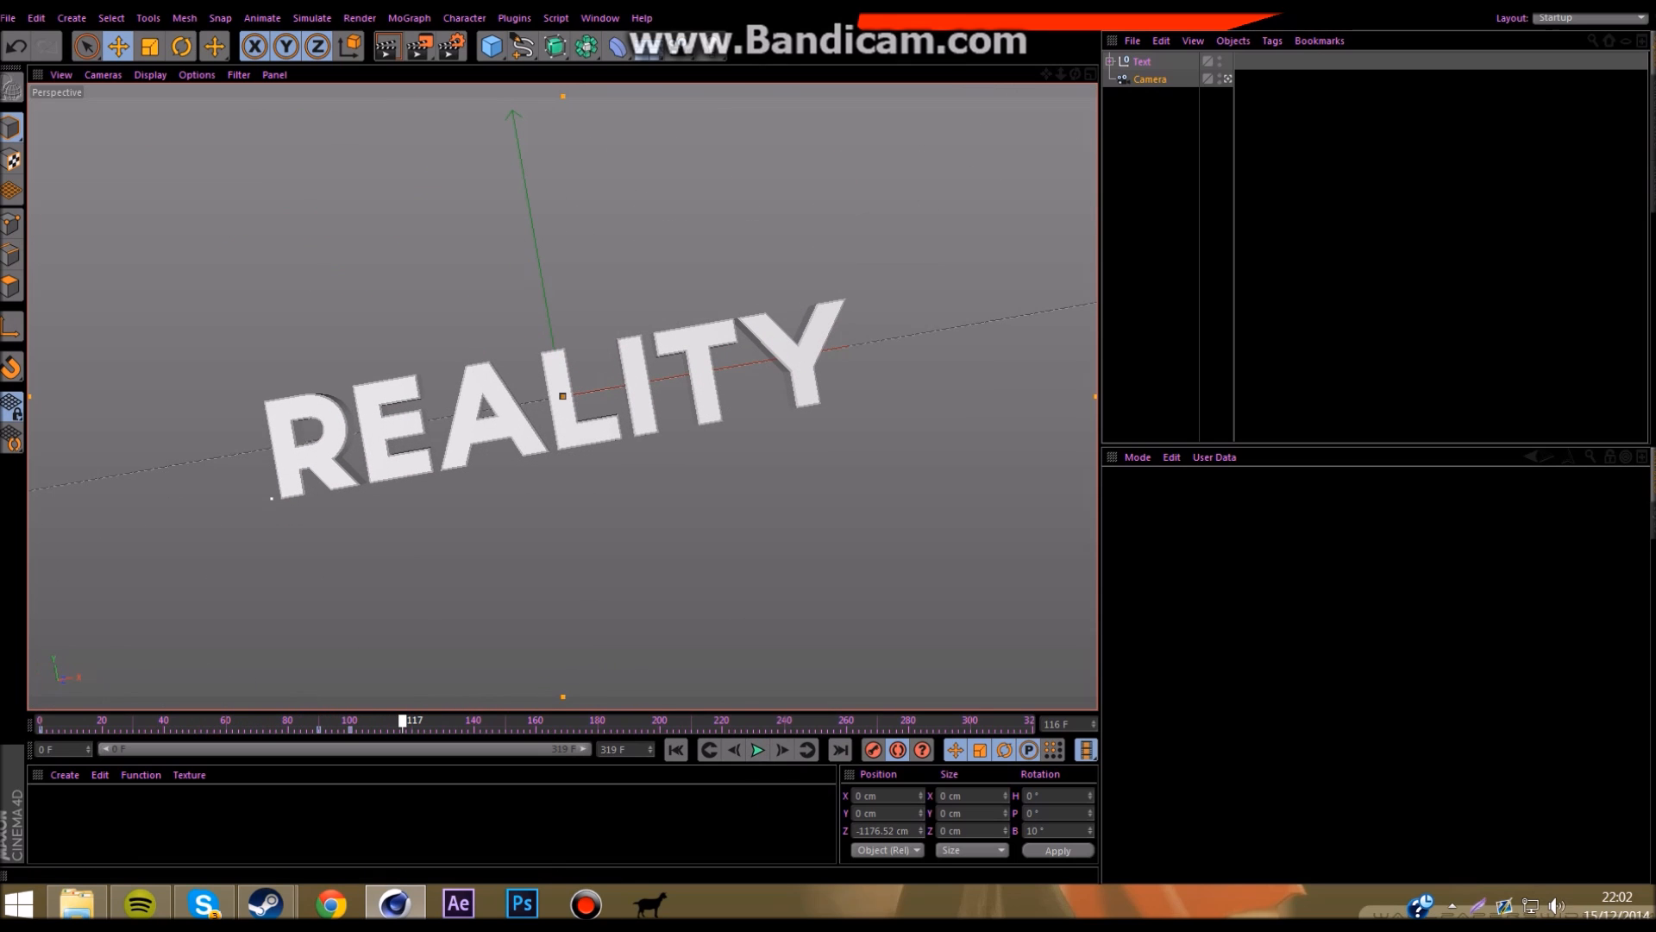
Step: Move the camera closer at its existing keyframes, to about -770 cm in Z at frame 90 and -1019 cm at frame 100
left_click_drag(793, 721, 244, 722)
left_click(758, 749)
left_click(675, 750)
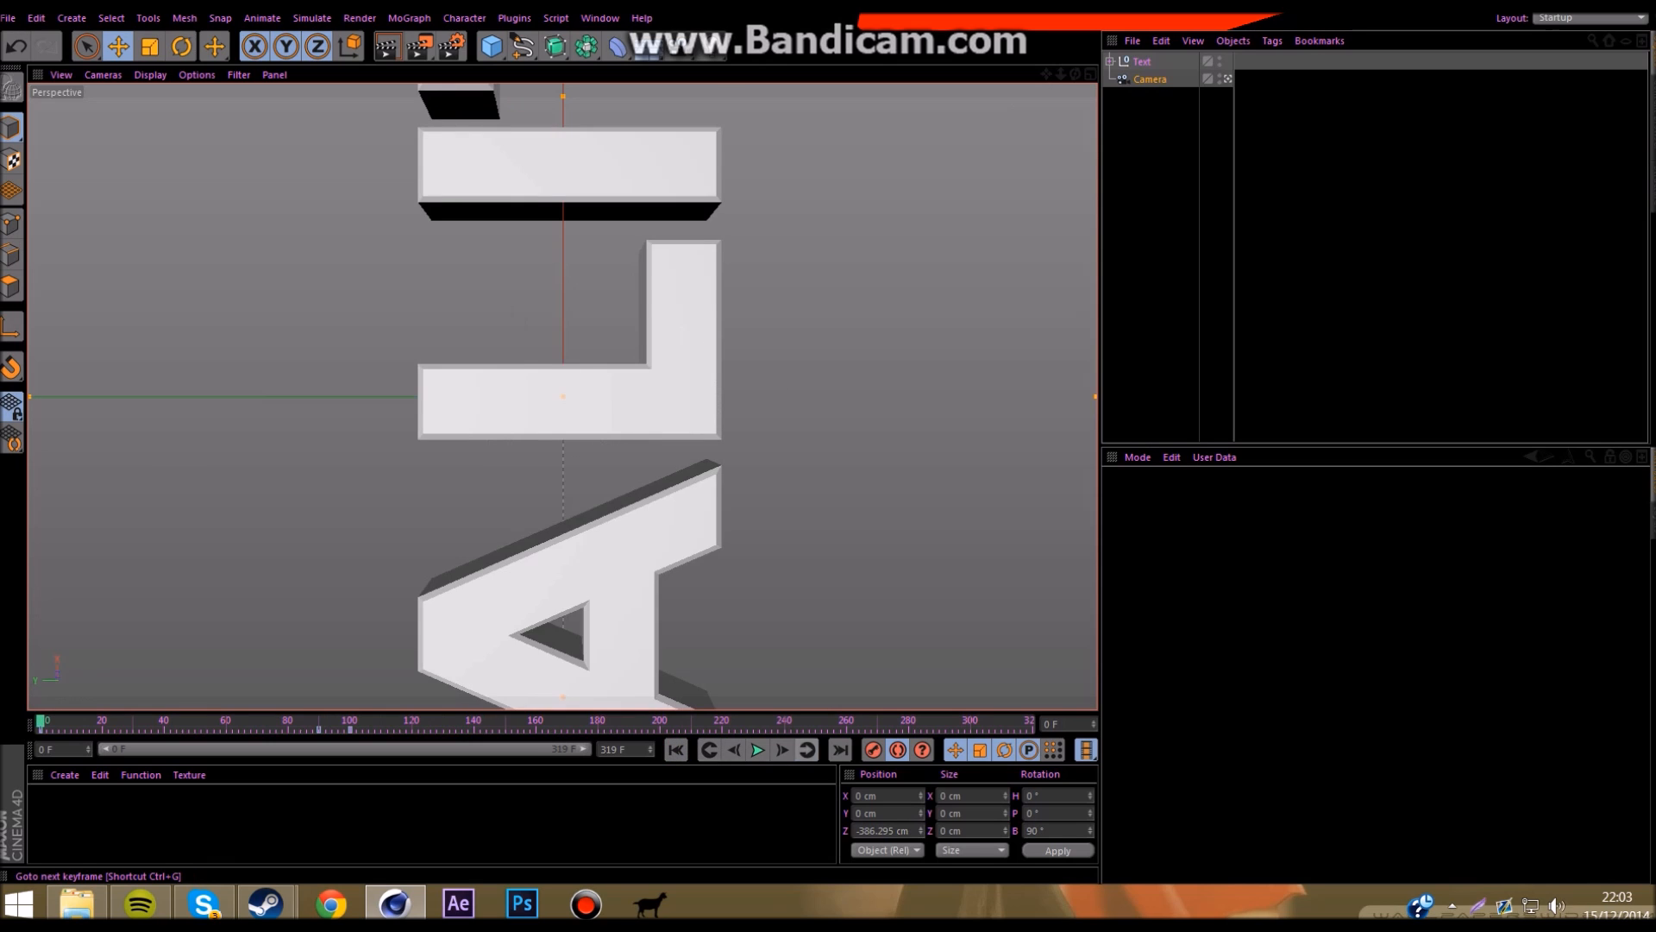
left_click(807, 750)
scroll(562, 395, "up", 4)
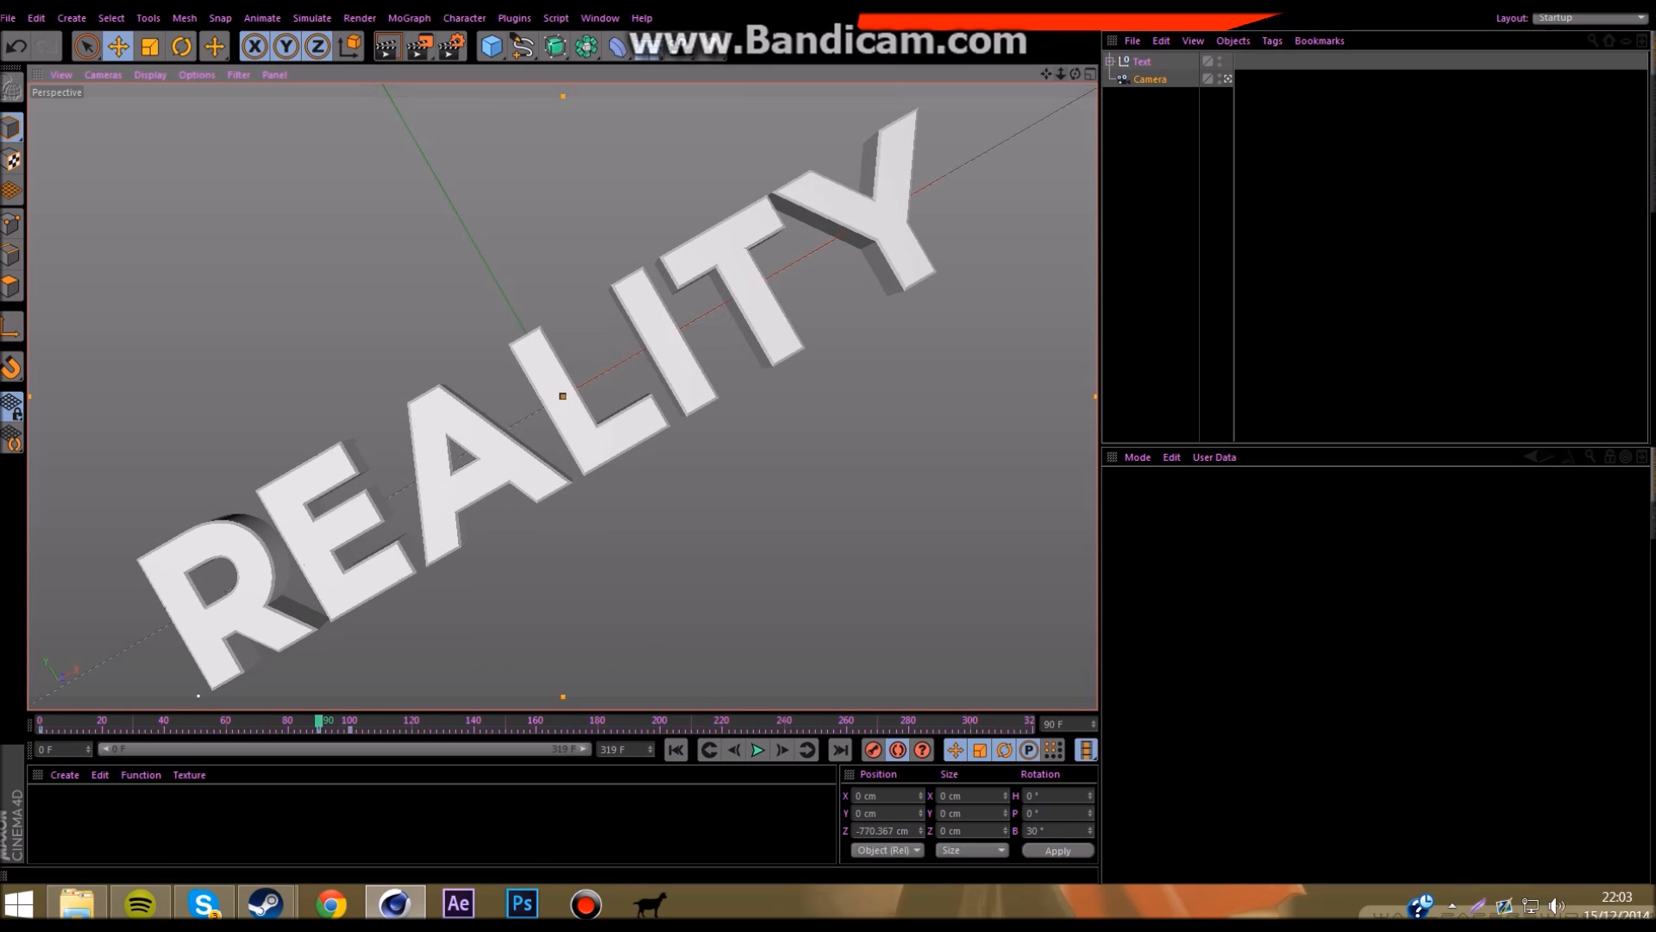
left_click(807, 749)
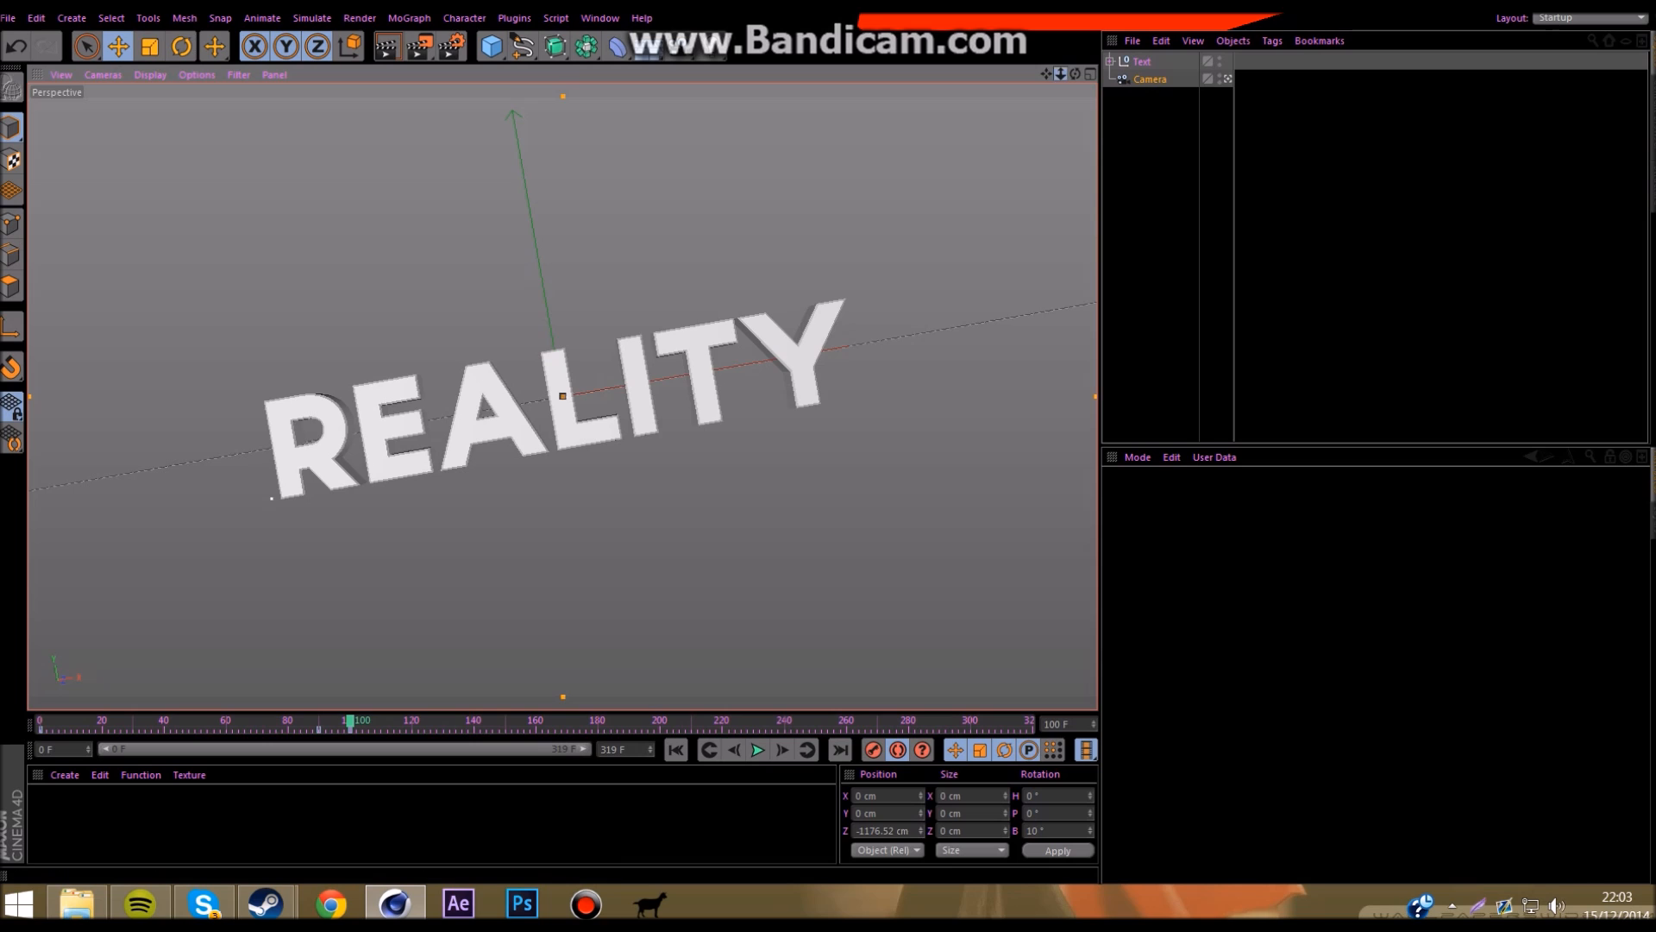
scroll(562, 395, "up", 3)
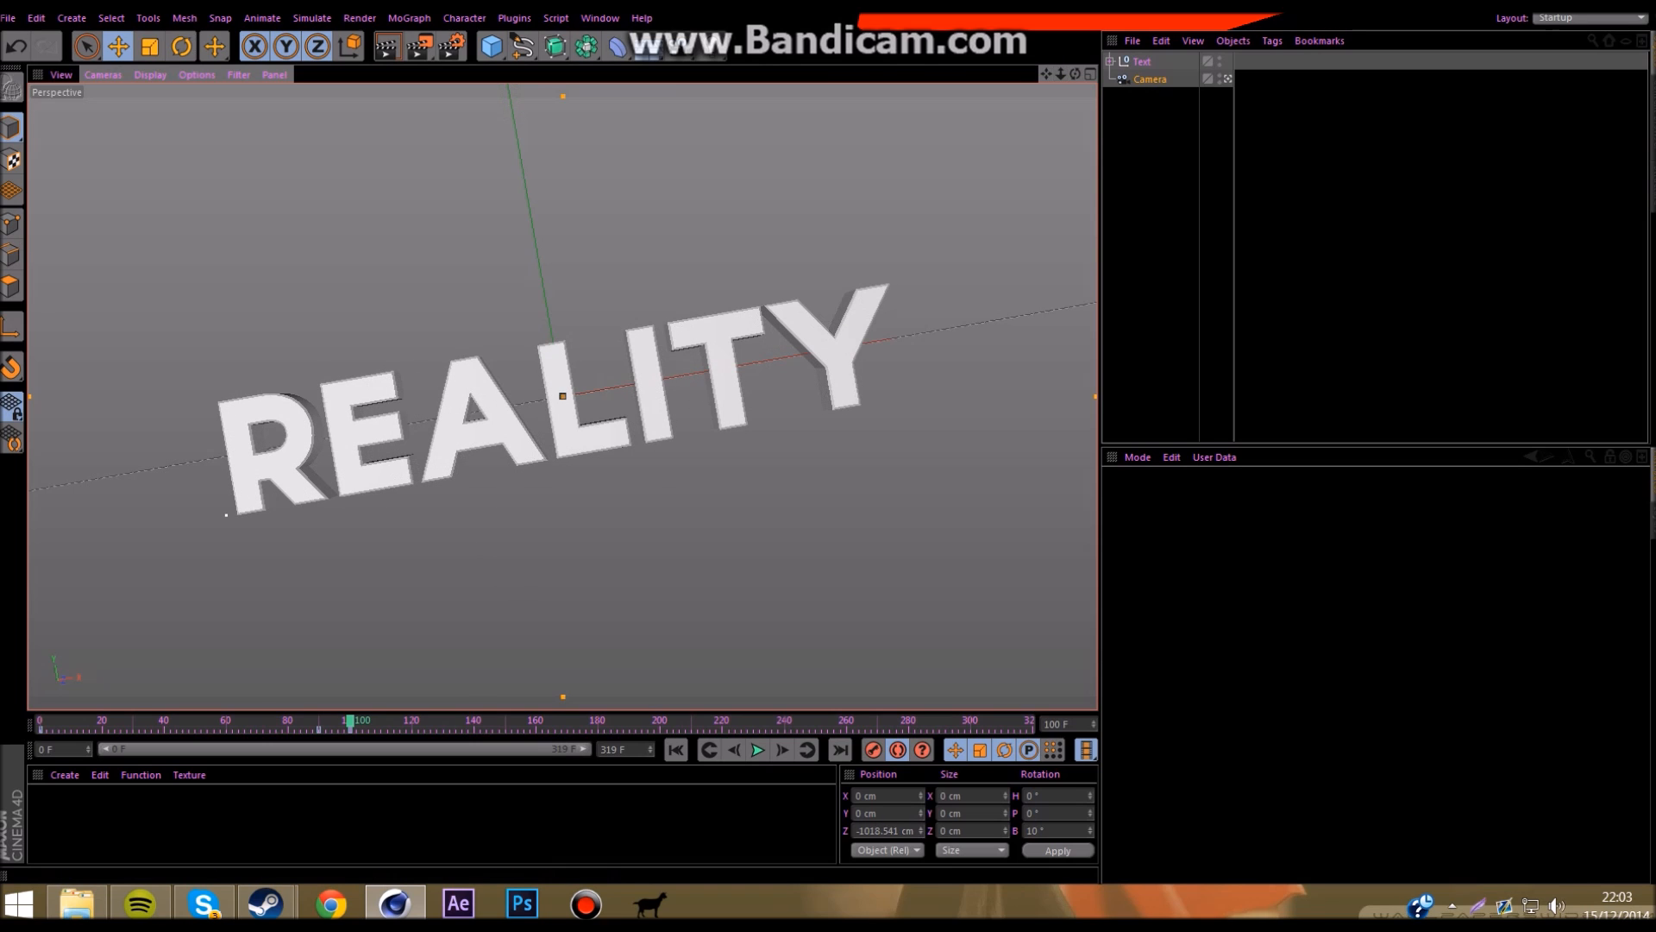
Step: At frame 319, pull the camera back to about -1202 cm in Z with a bank of -5°, and play the animation
left_click(1029, 722)
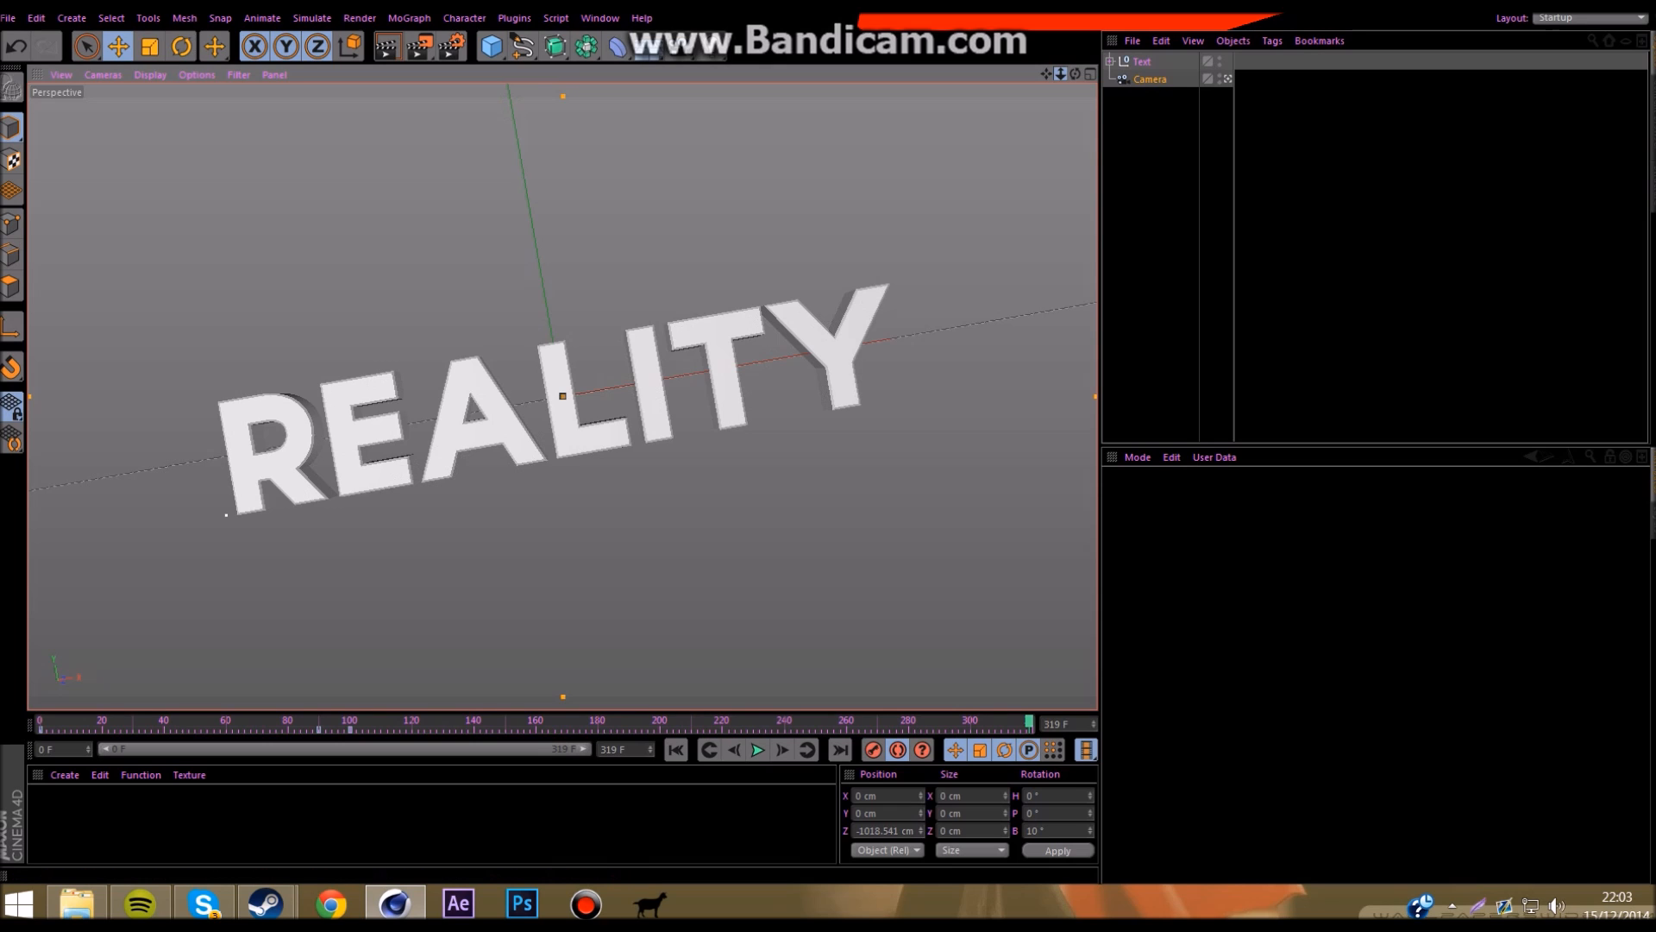
left_click_drag(1061, 74, 970, 74)
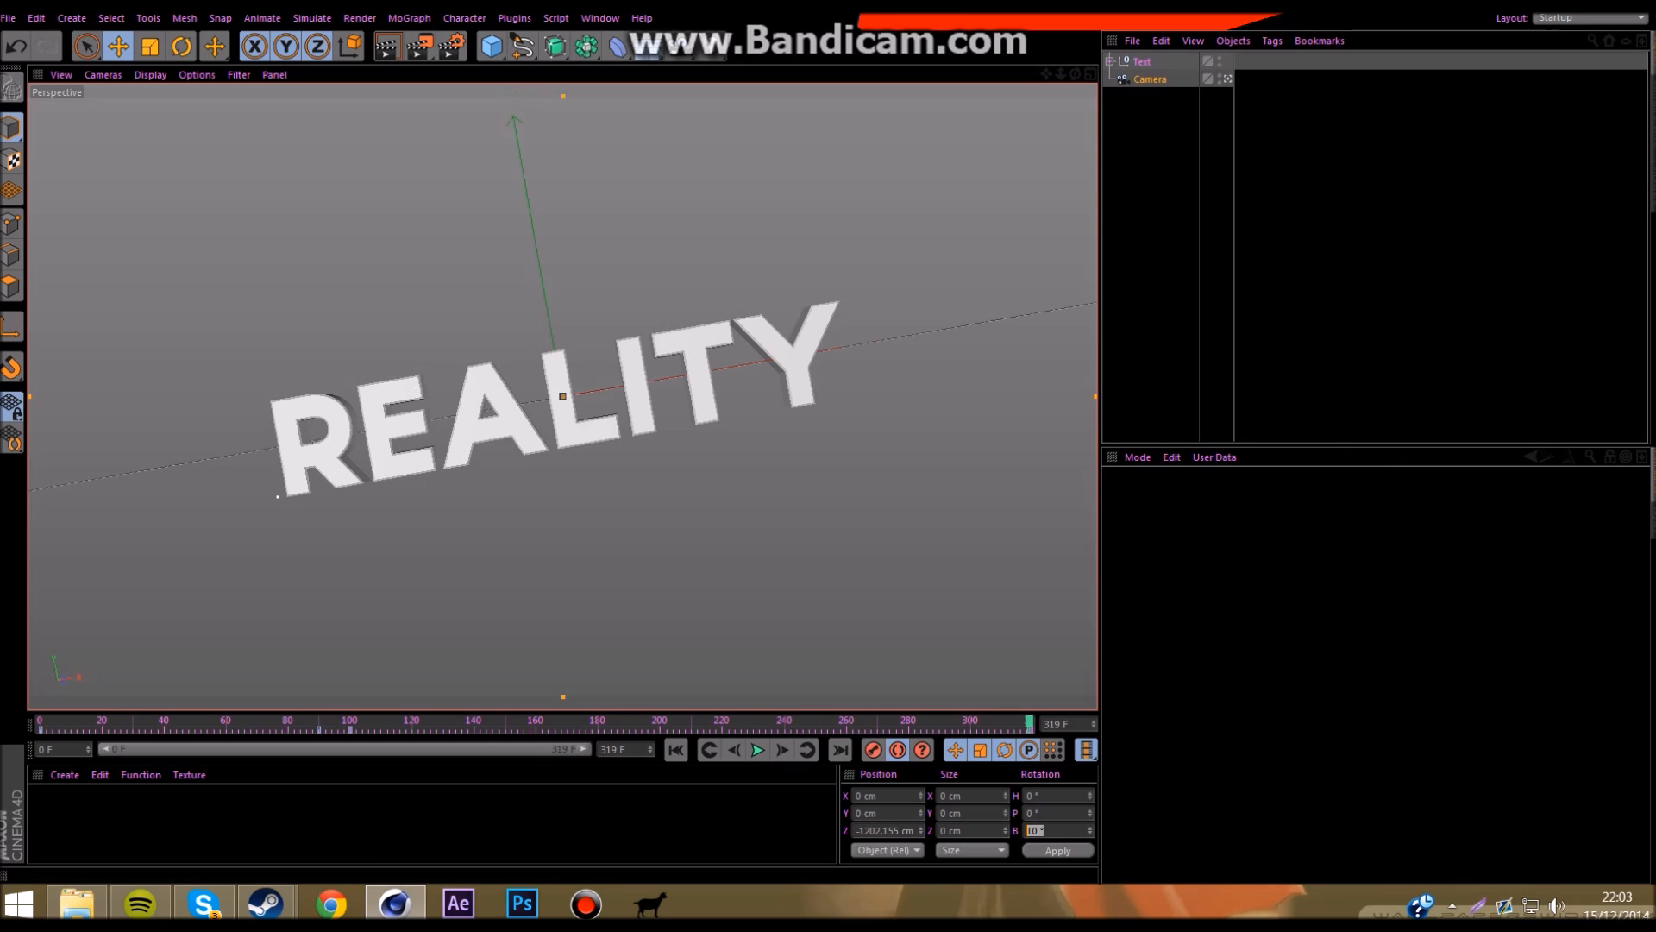
key("Return")
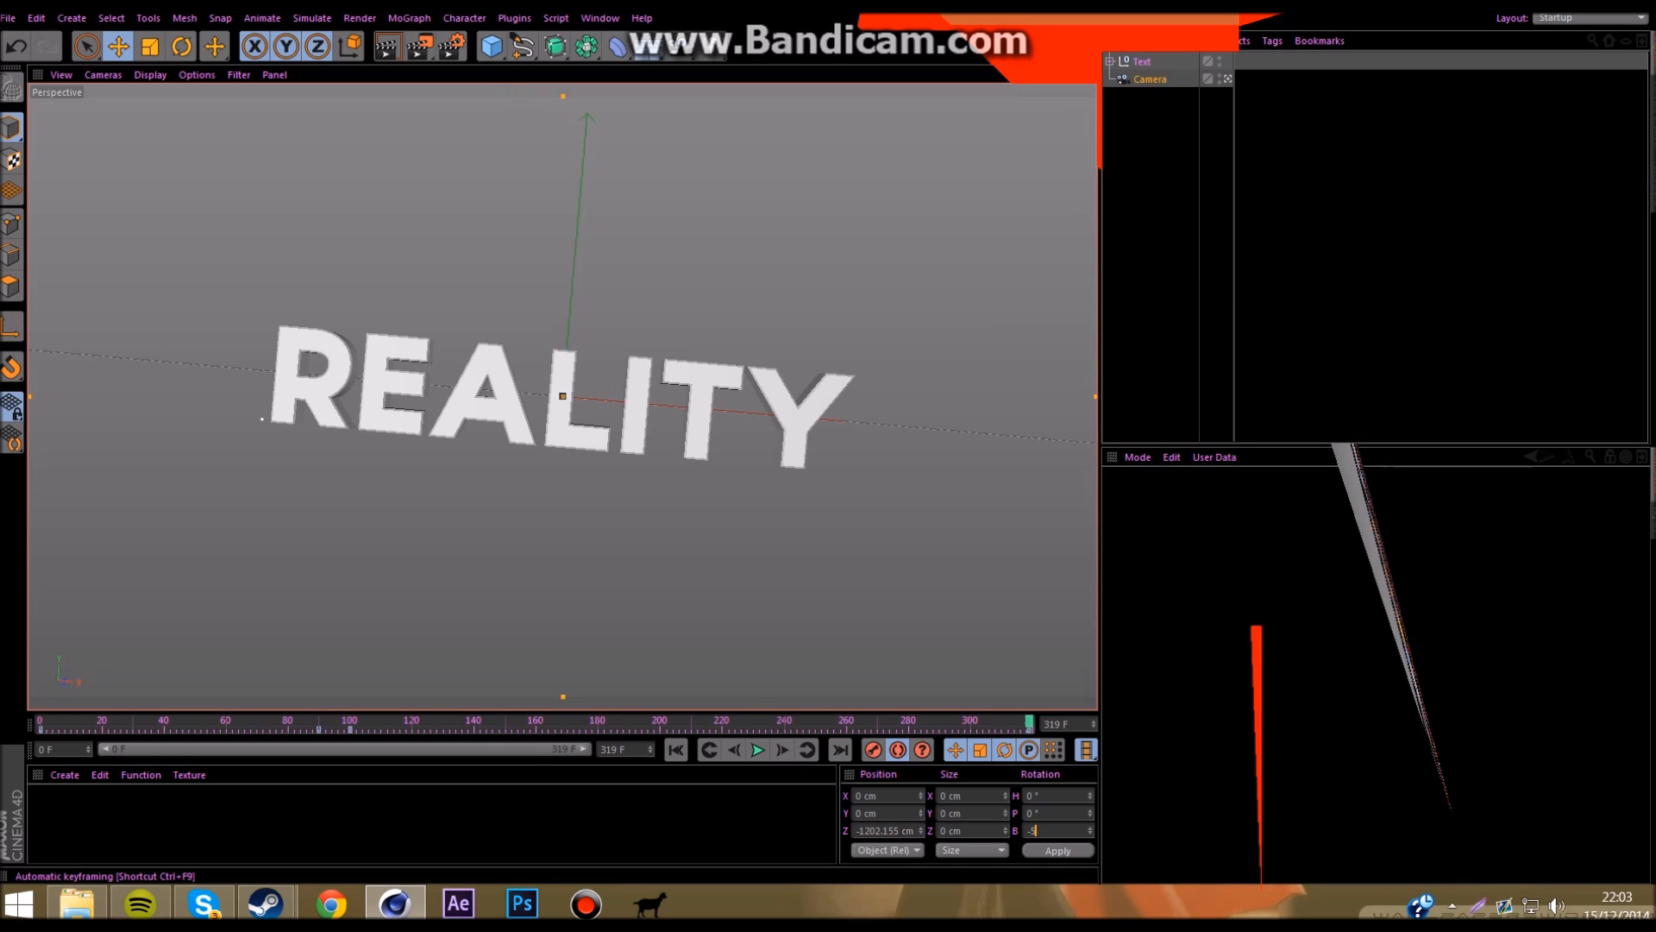
left_click(758, 749)
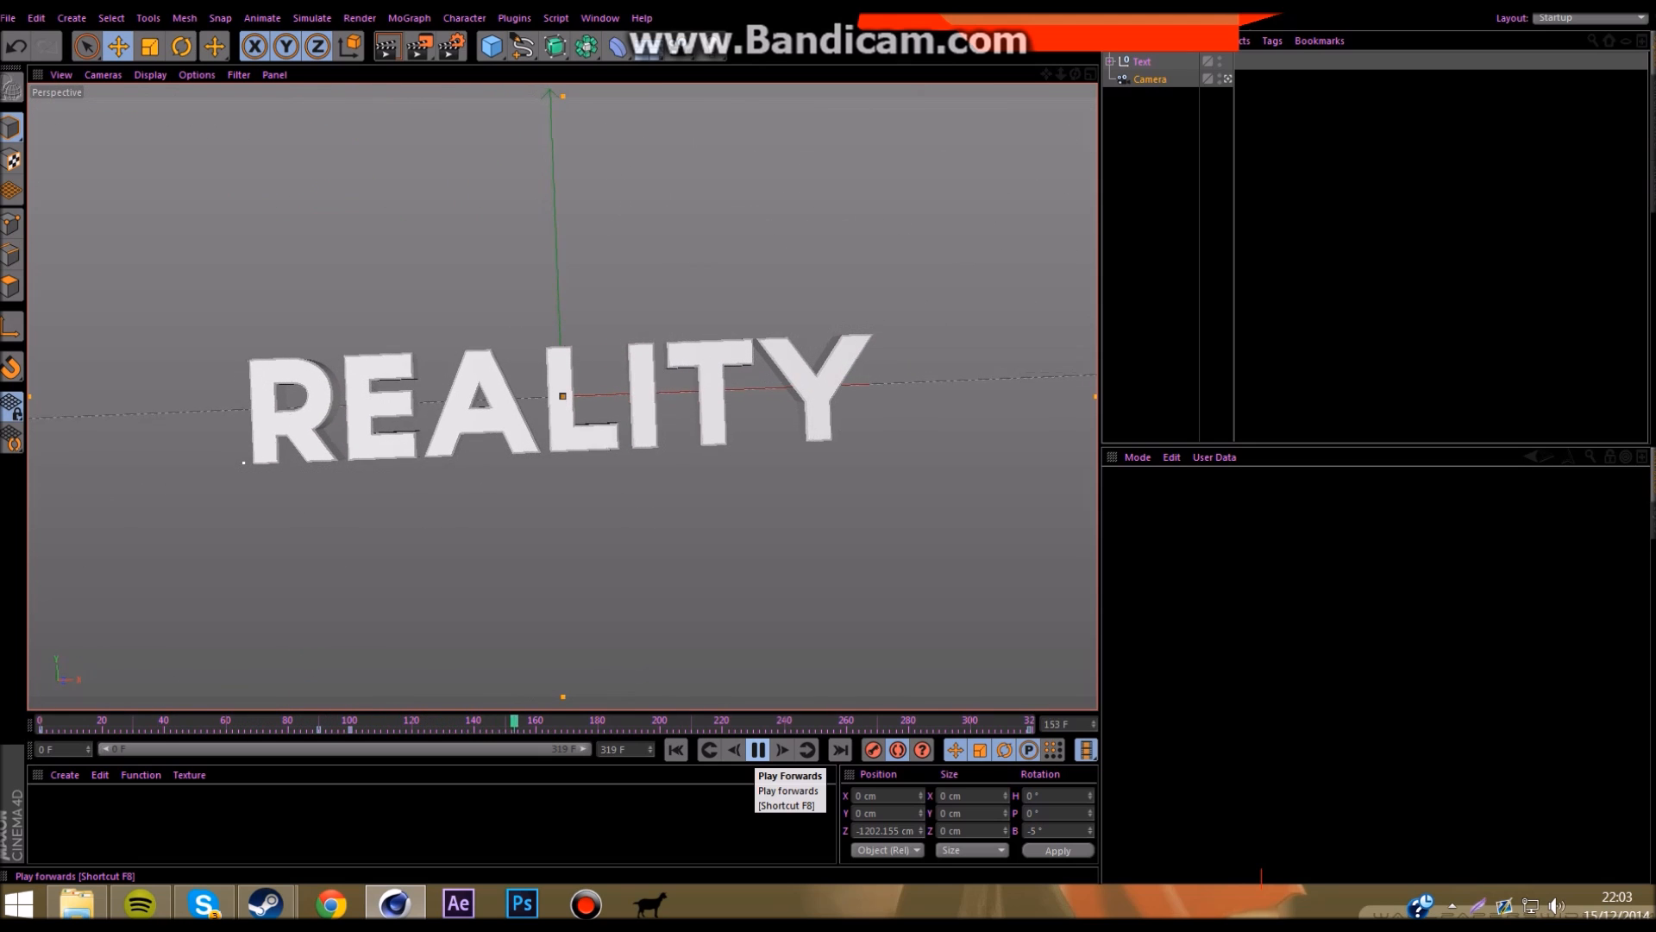
left_click(757, 748)
Step: At frame 0, rotate the Text null to a heading of 78° and a pitch of about -37°, and record a keyframe
left_click_drag(533, 721, 40, 721)
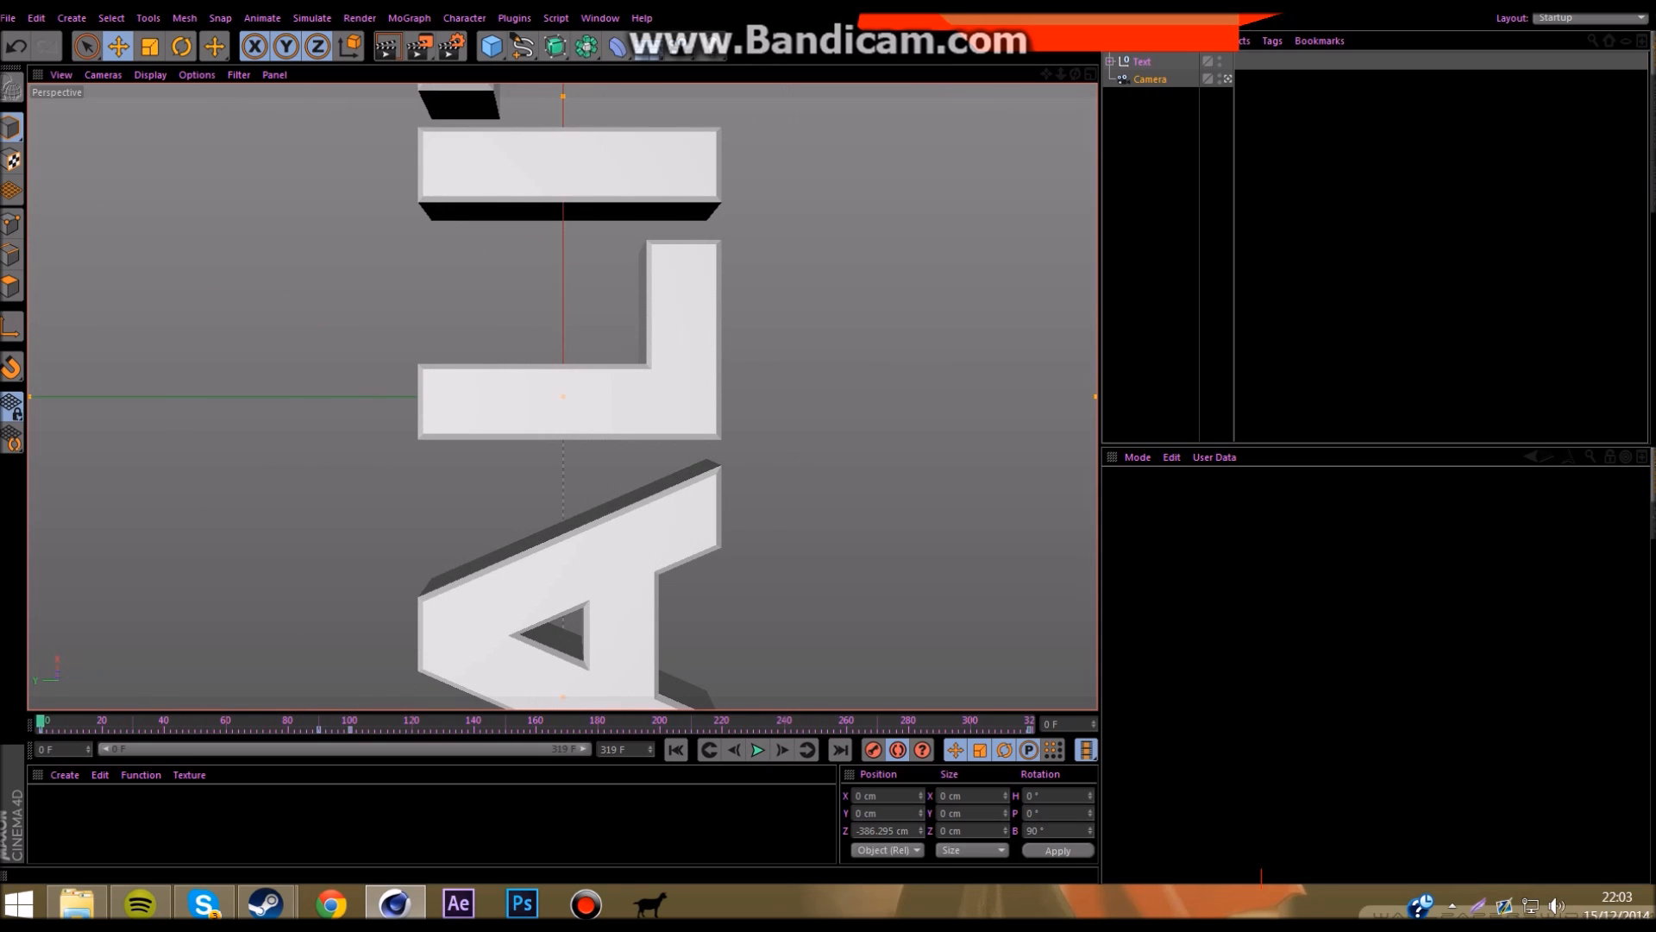
left_click(1142, 62)
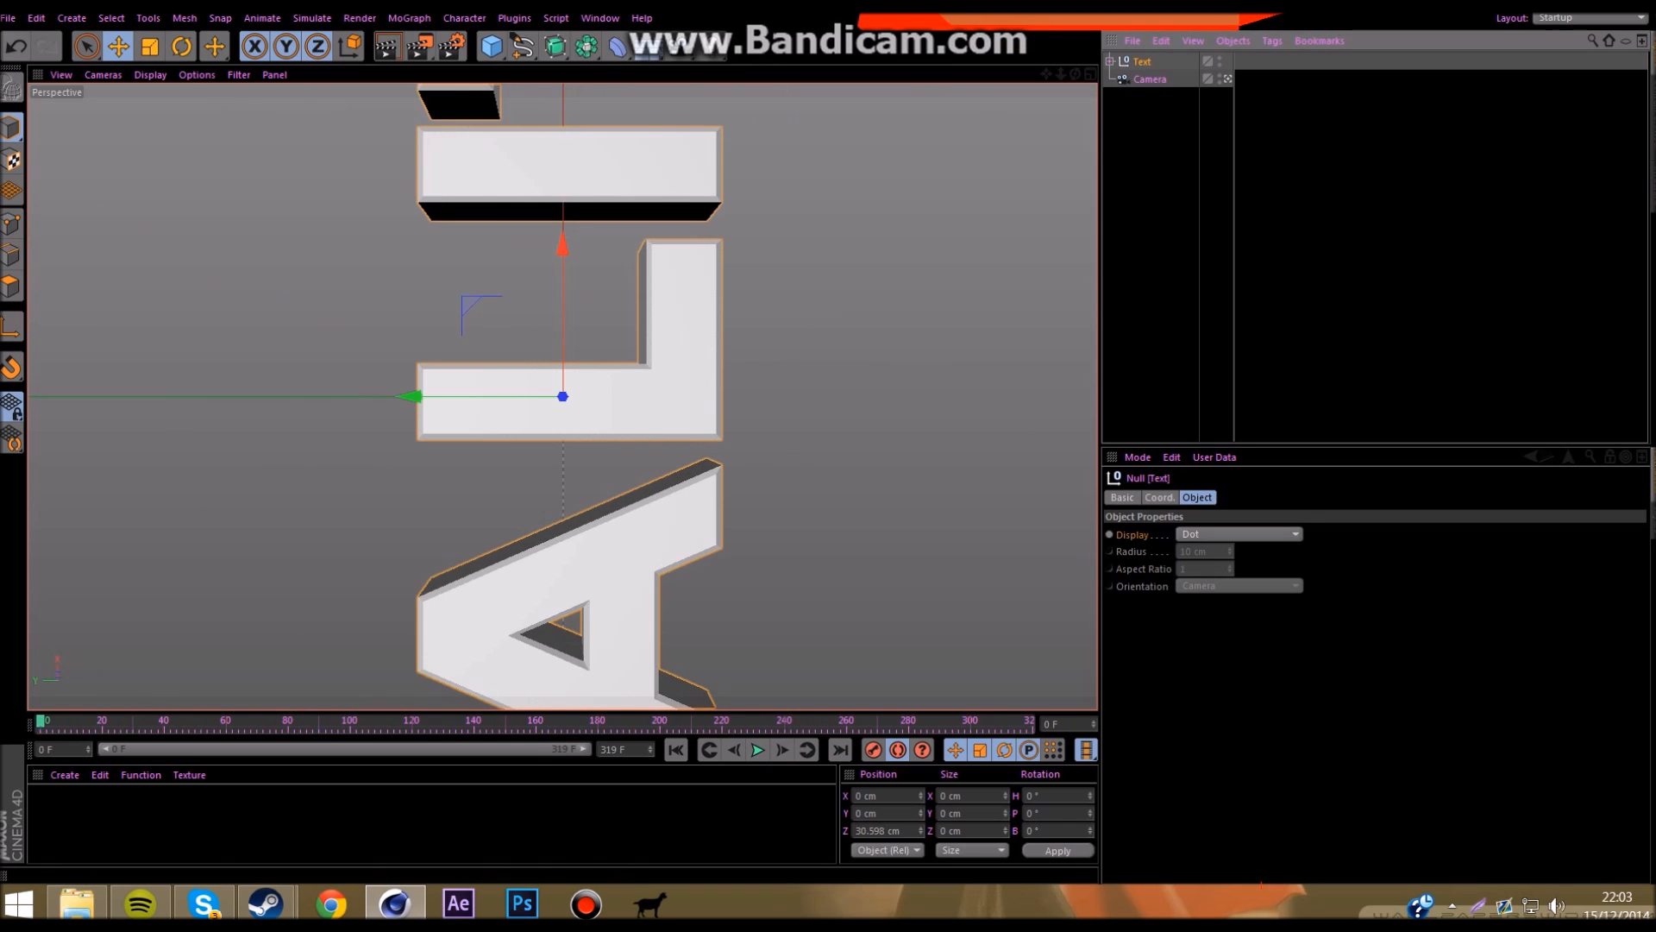
left_click(181, 46)
left_click_drag(621, 396, 562, 438)
left_click_drag(534, 311, 521, 369)
left_click(874, 749)
Step: At frame 90, rotate the Text null to a heading of about 47°, a pitch of -11° and a bank of -2°
left_click_drag(244, 722, 323, 722)
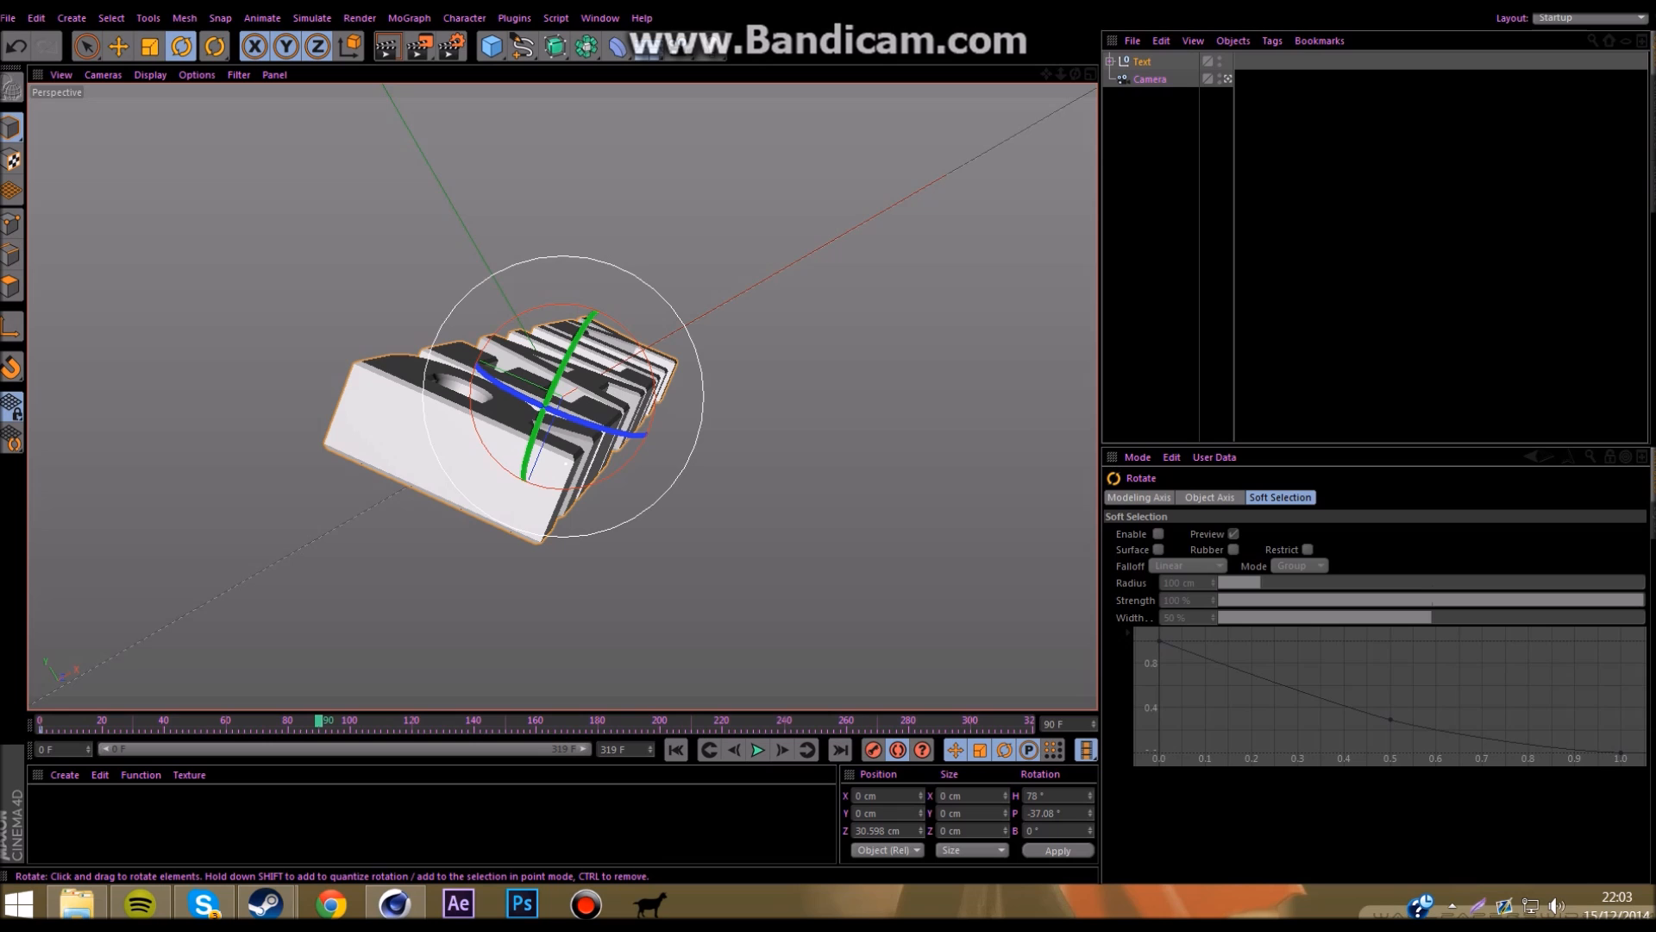
left_click(1208, 250)
left_click(1142, 62)
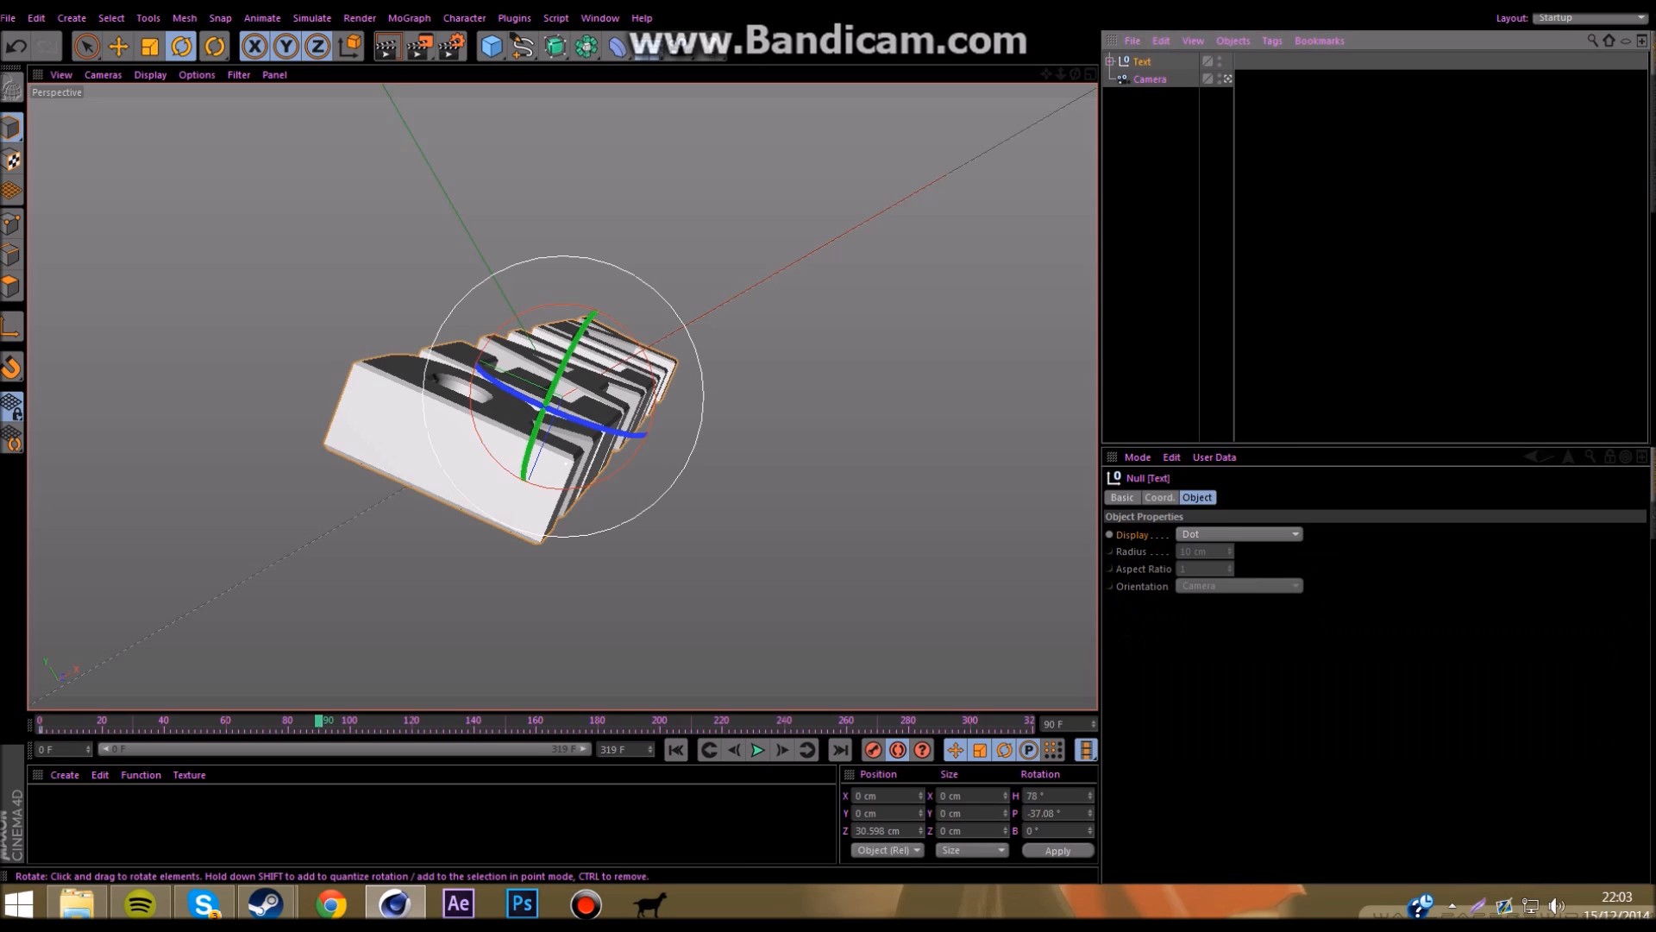
left_click_drag(546, 406, 524, 474)
left_click_drag(604, 334, 491, 382)
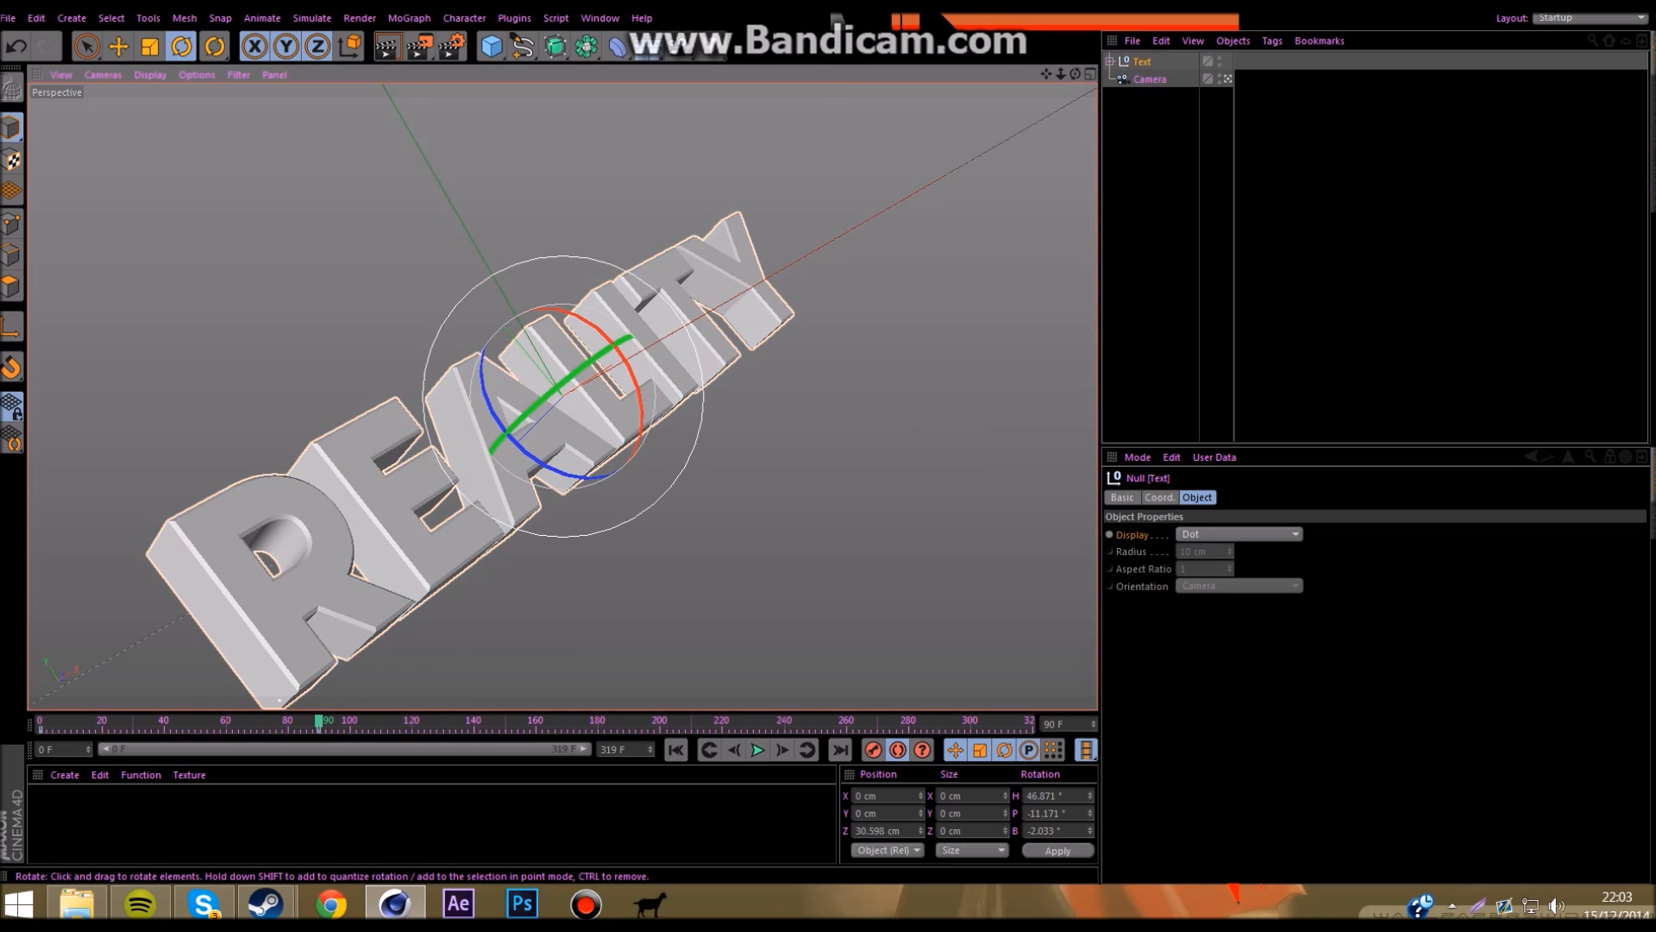
Step: Back at frame 0, rotate the Text null to a pitch of about -152° and play the spin
left_click_drag(319, 721, 40, 721)
left_click_drag(561, 304, 481, 439)
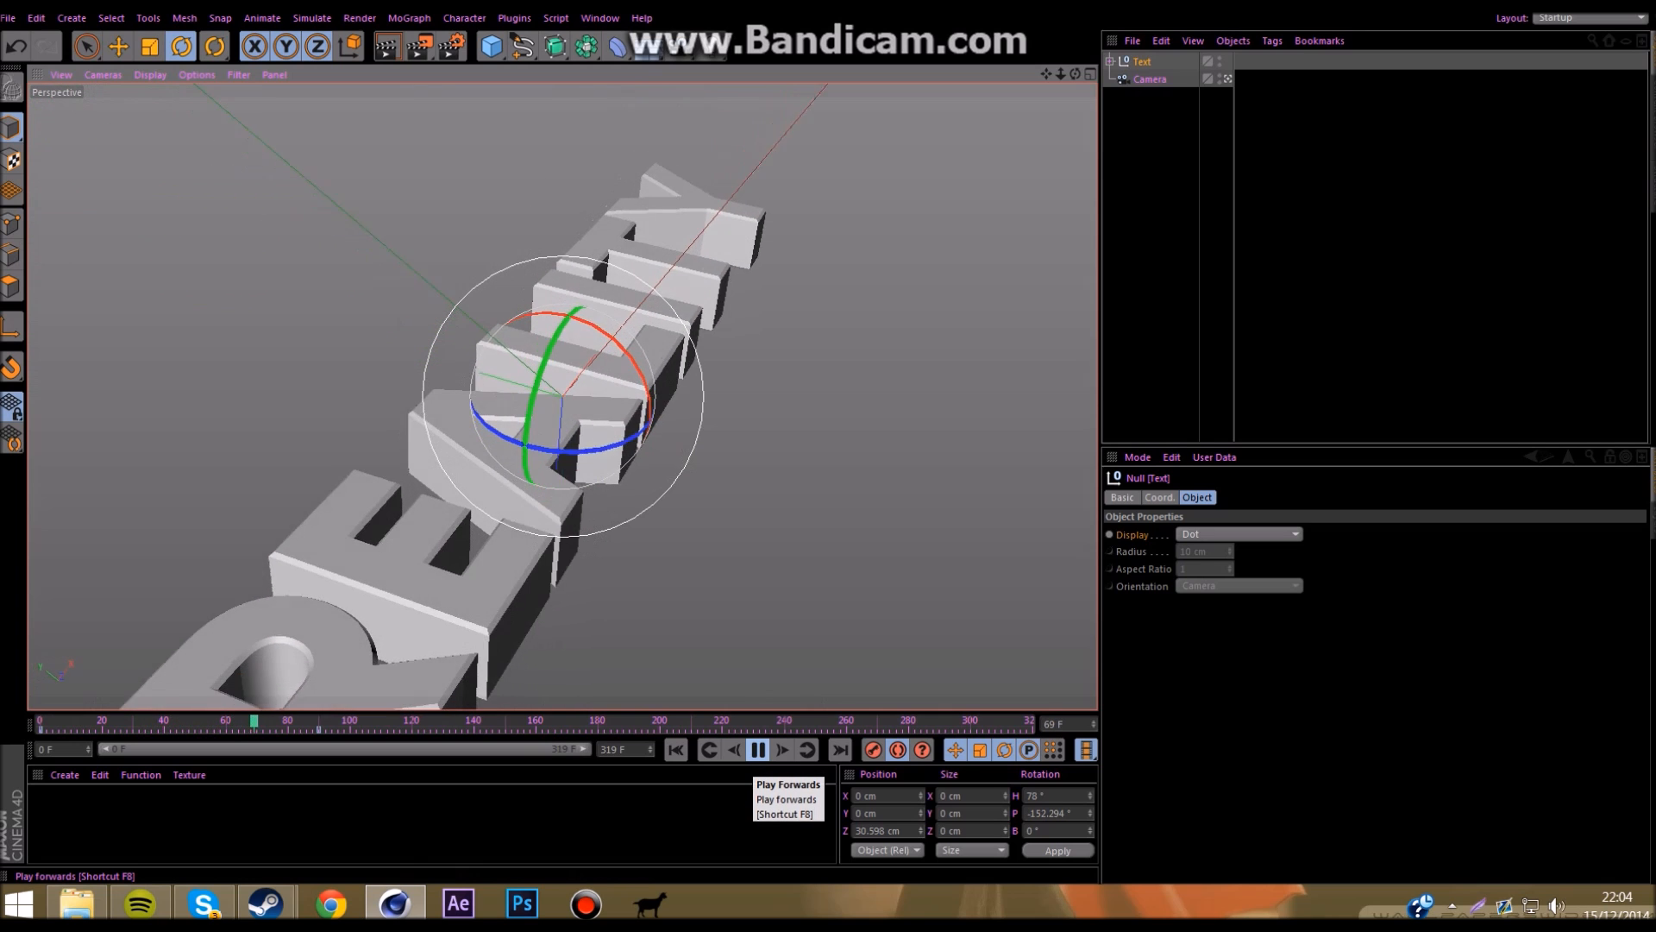
left_click(756, 750)
Step: Rotate the Text null to about H 10.6°, P -7.8°, B -1.1° at frame 100 and H -5.9°, P -7.2°, B -1.2° at frame 319
left_click_drag(288, 722, 347, 721)
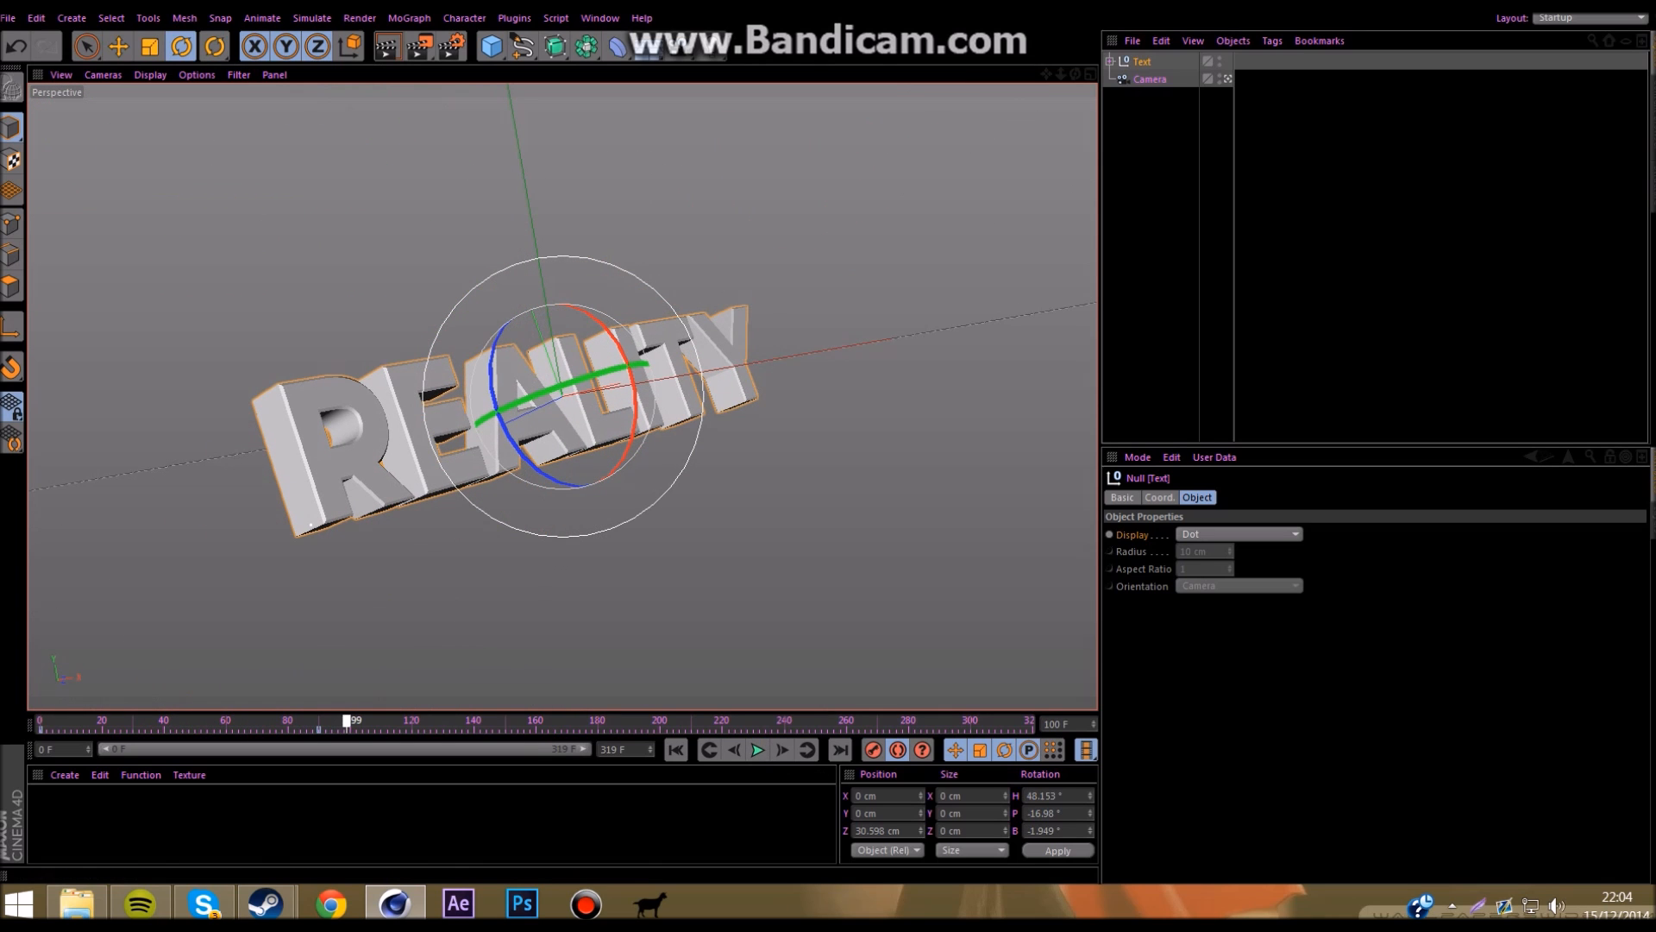
left_click_drag(553, 389, 504, 407)
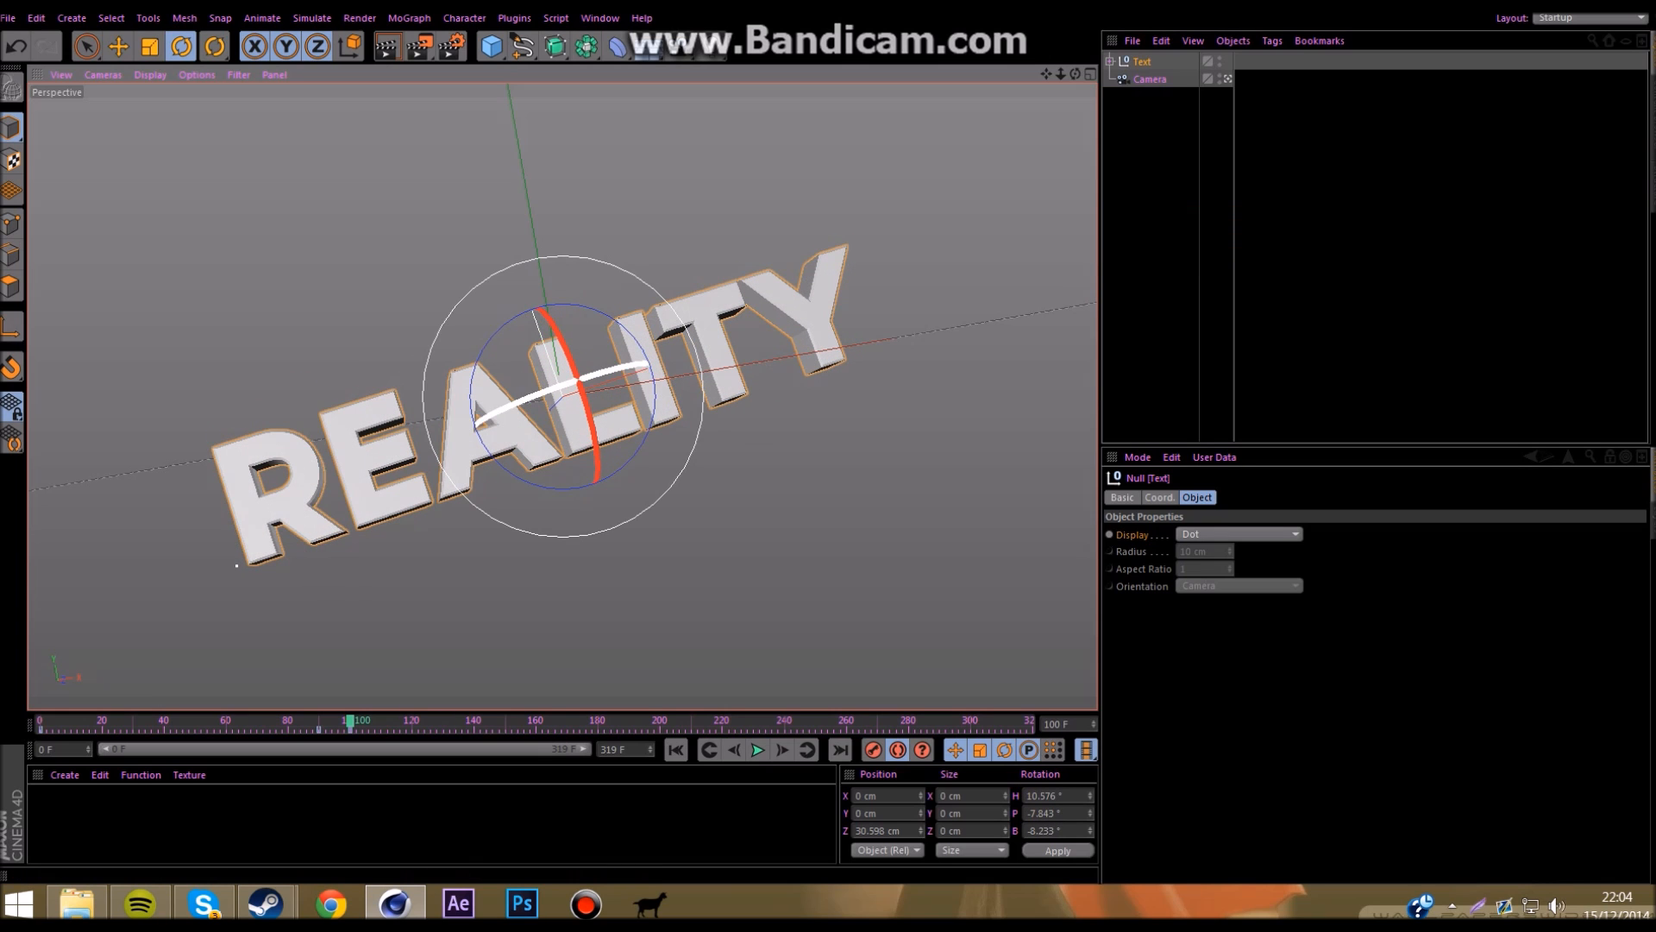
left_click_drag(588, 307, 602, 298)
left_click_drag(350, 721, 1032, 721)
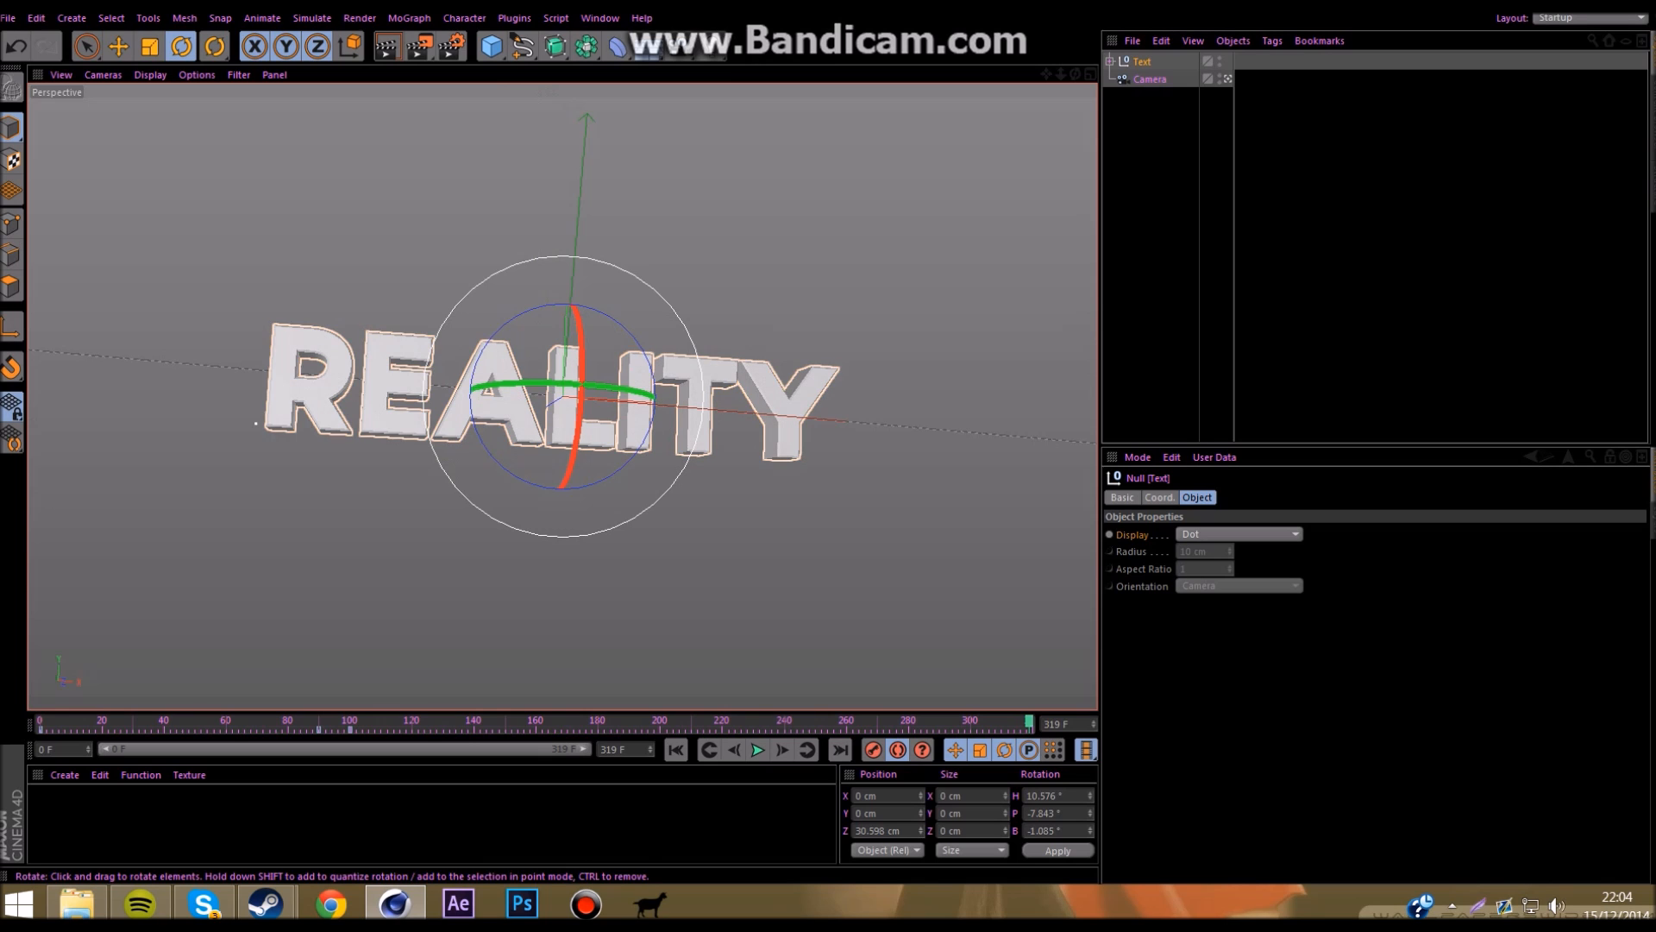
left_click_drag(600, 386, 580, 385)
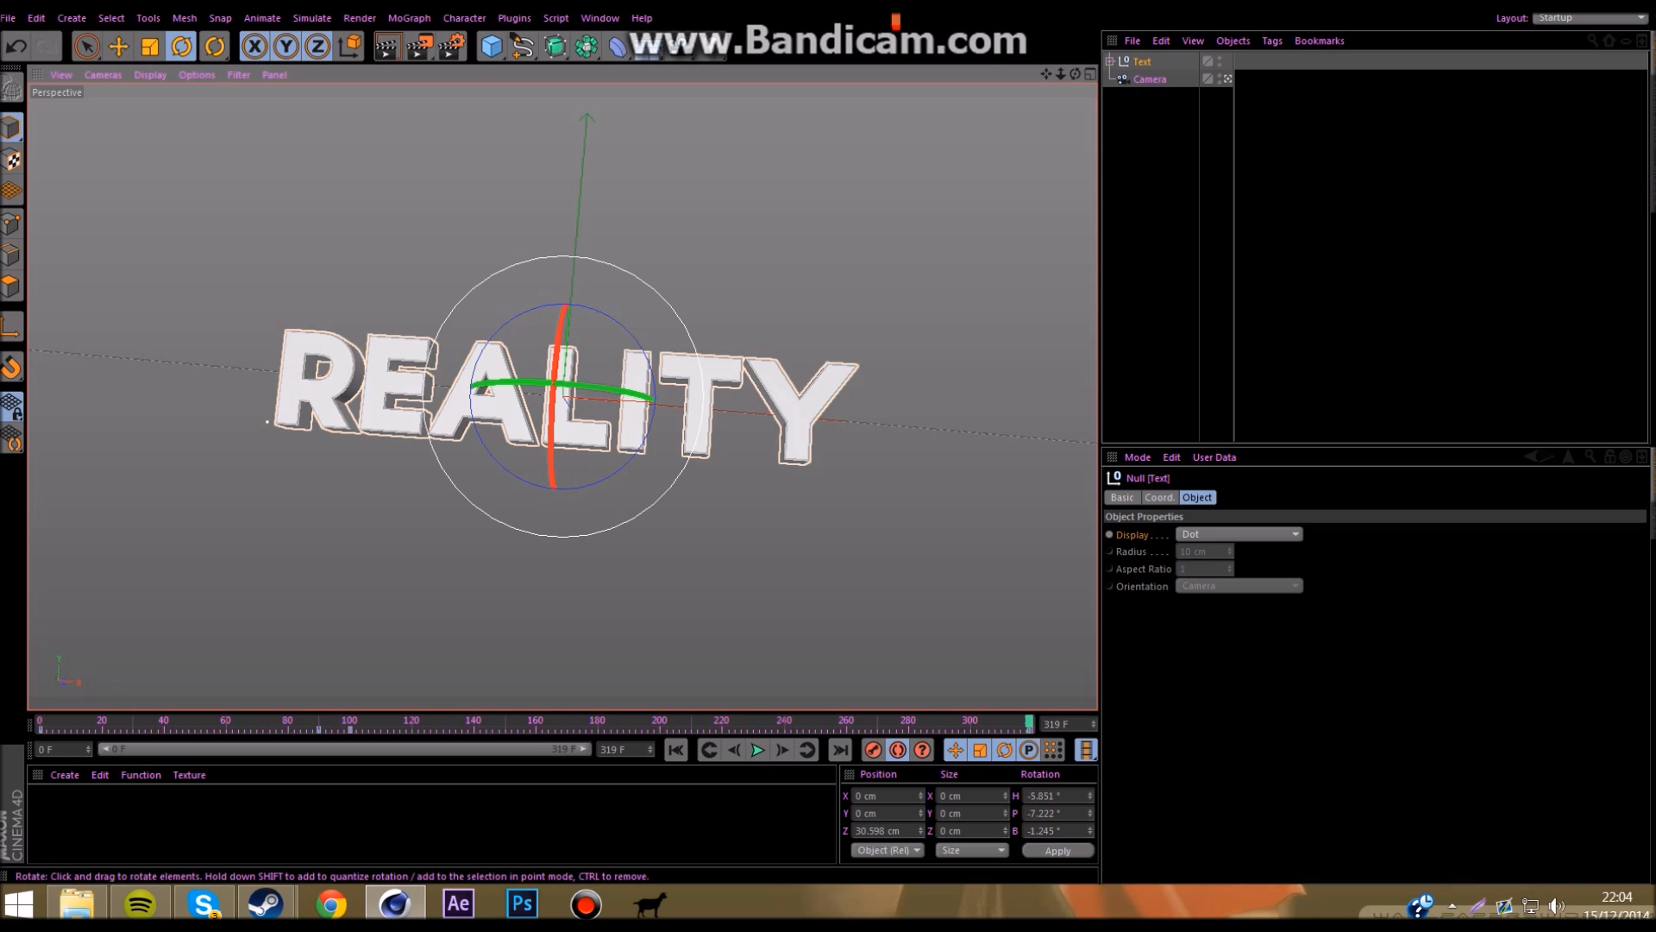
Step: Play the combined text and camera animation twice to check the motion
left_click(758, 750)
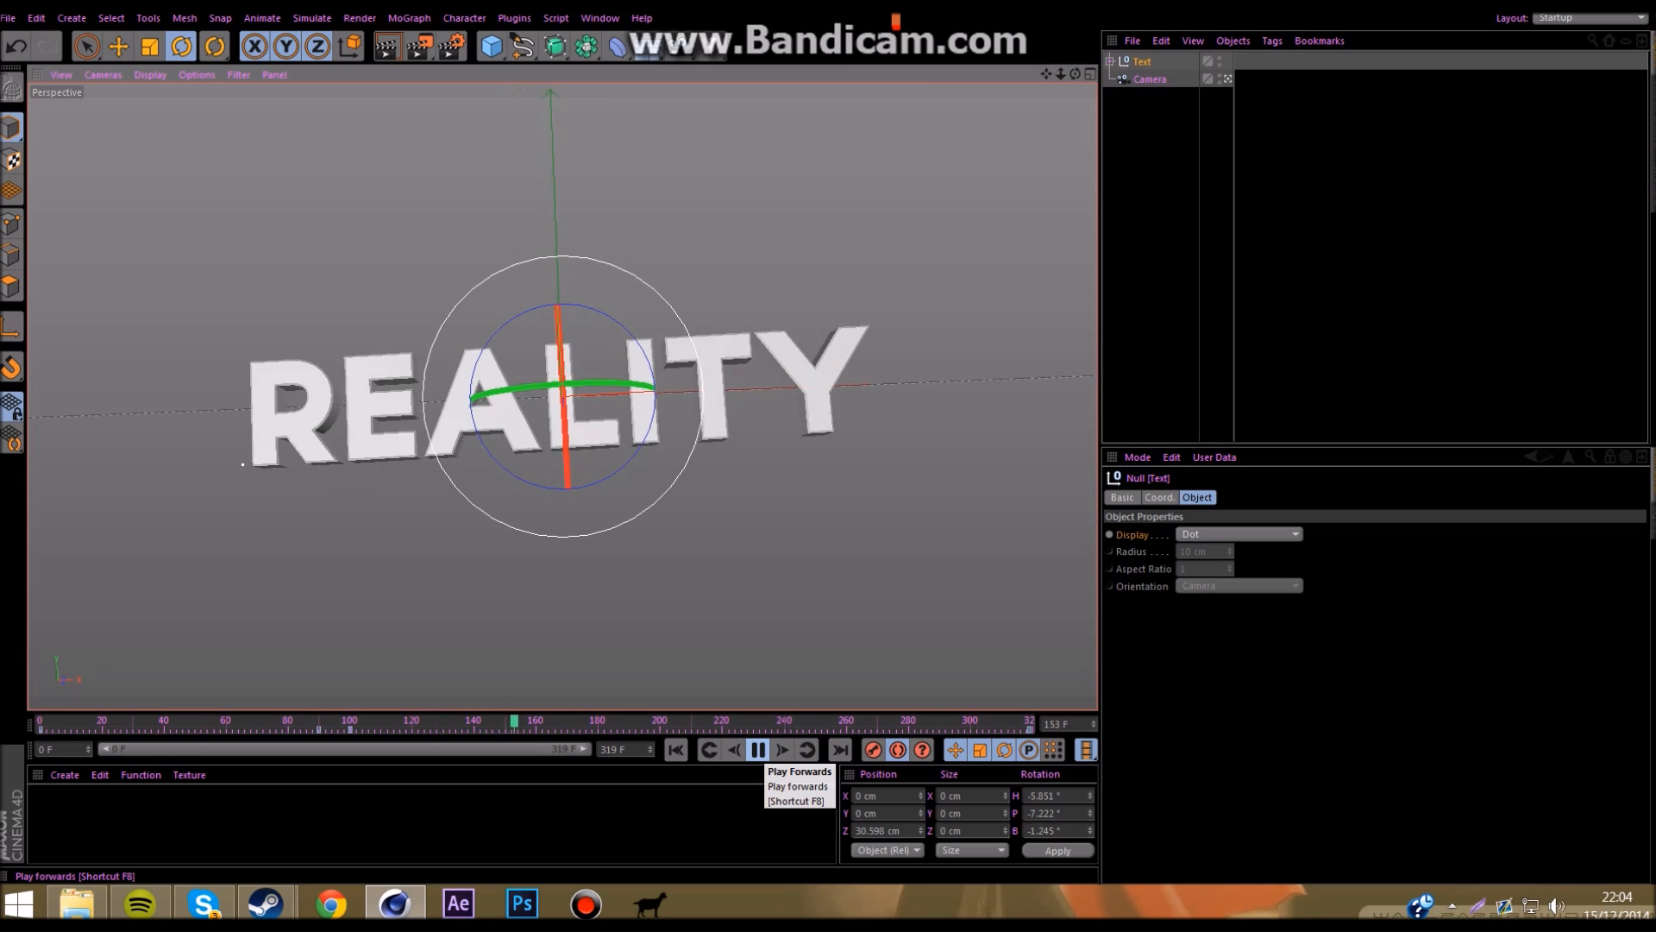
left_click(759, 750)
left_click_drag(556, 721, 1029, 721)
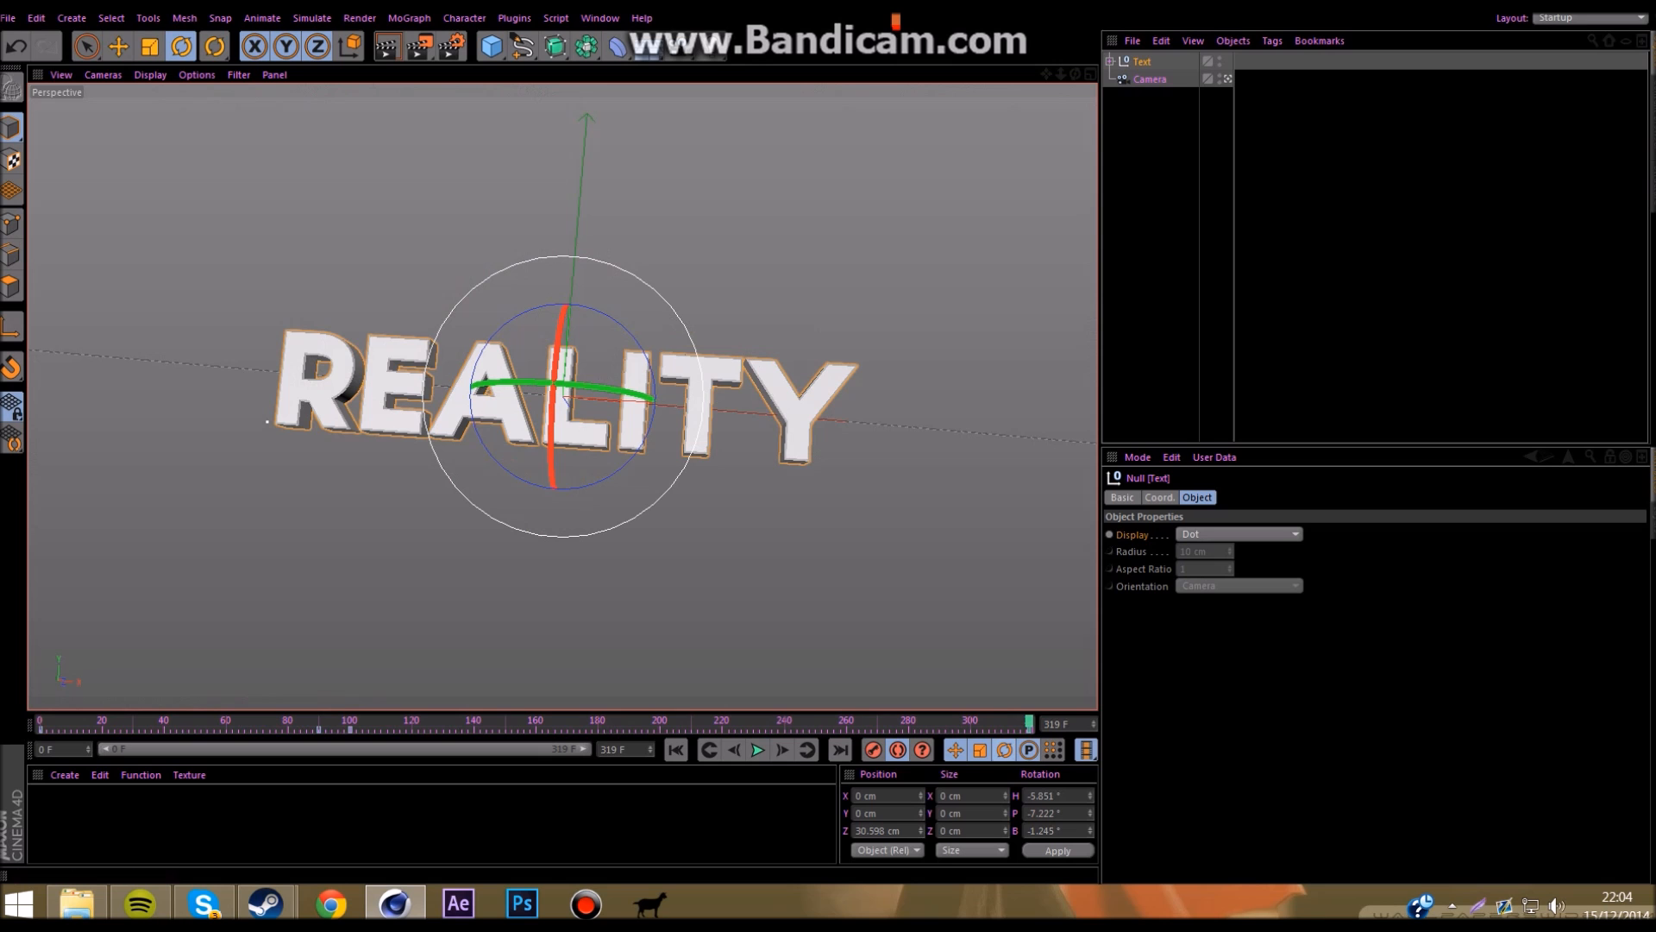
key("F8")
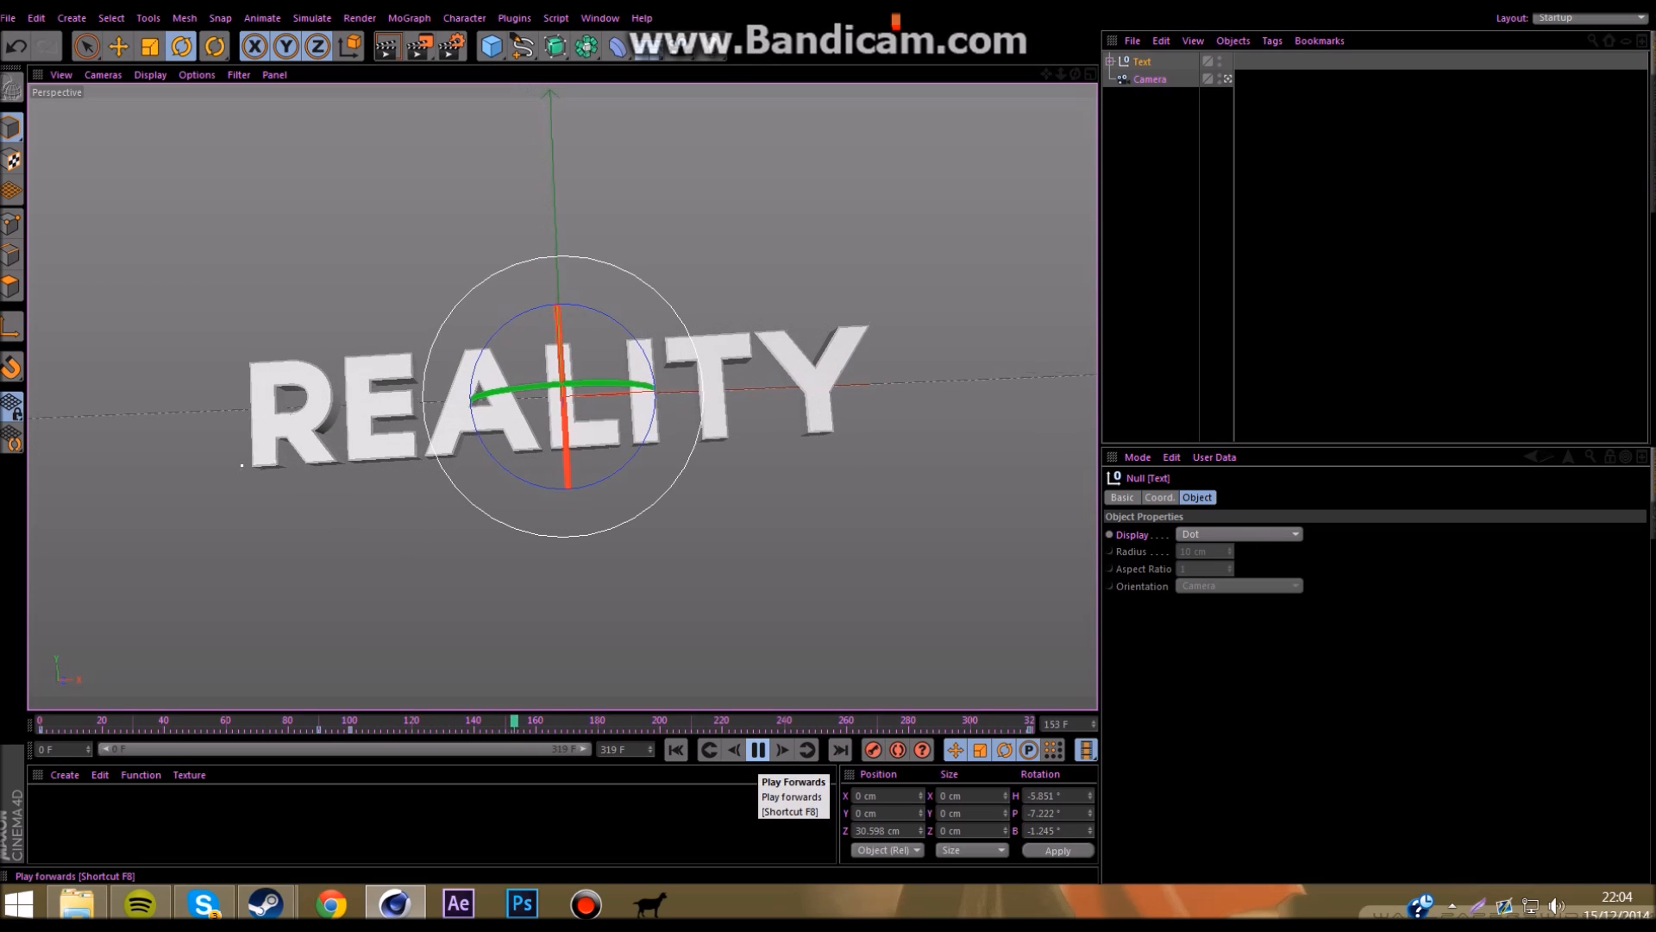
left_click(758, 750)
Step: At frame 100, add a Plain effector to the MoText object, and place MoText beside the effector directly under the Text null
mouse_move(370, 722)
left_mouse_down()
mouse_move(316, 723)
mouse_move(350, 723)
left_mouse_up()
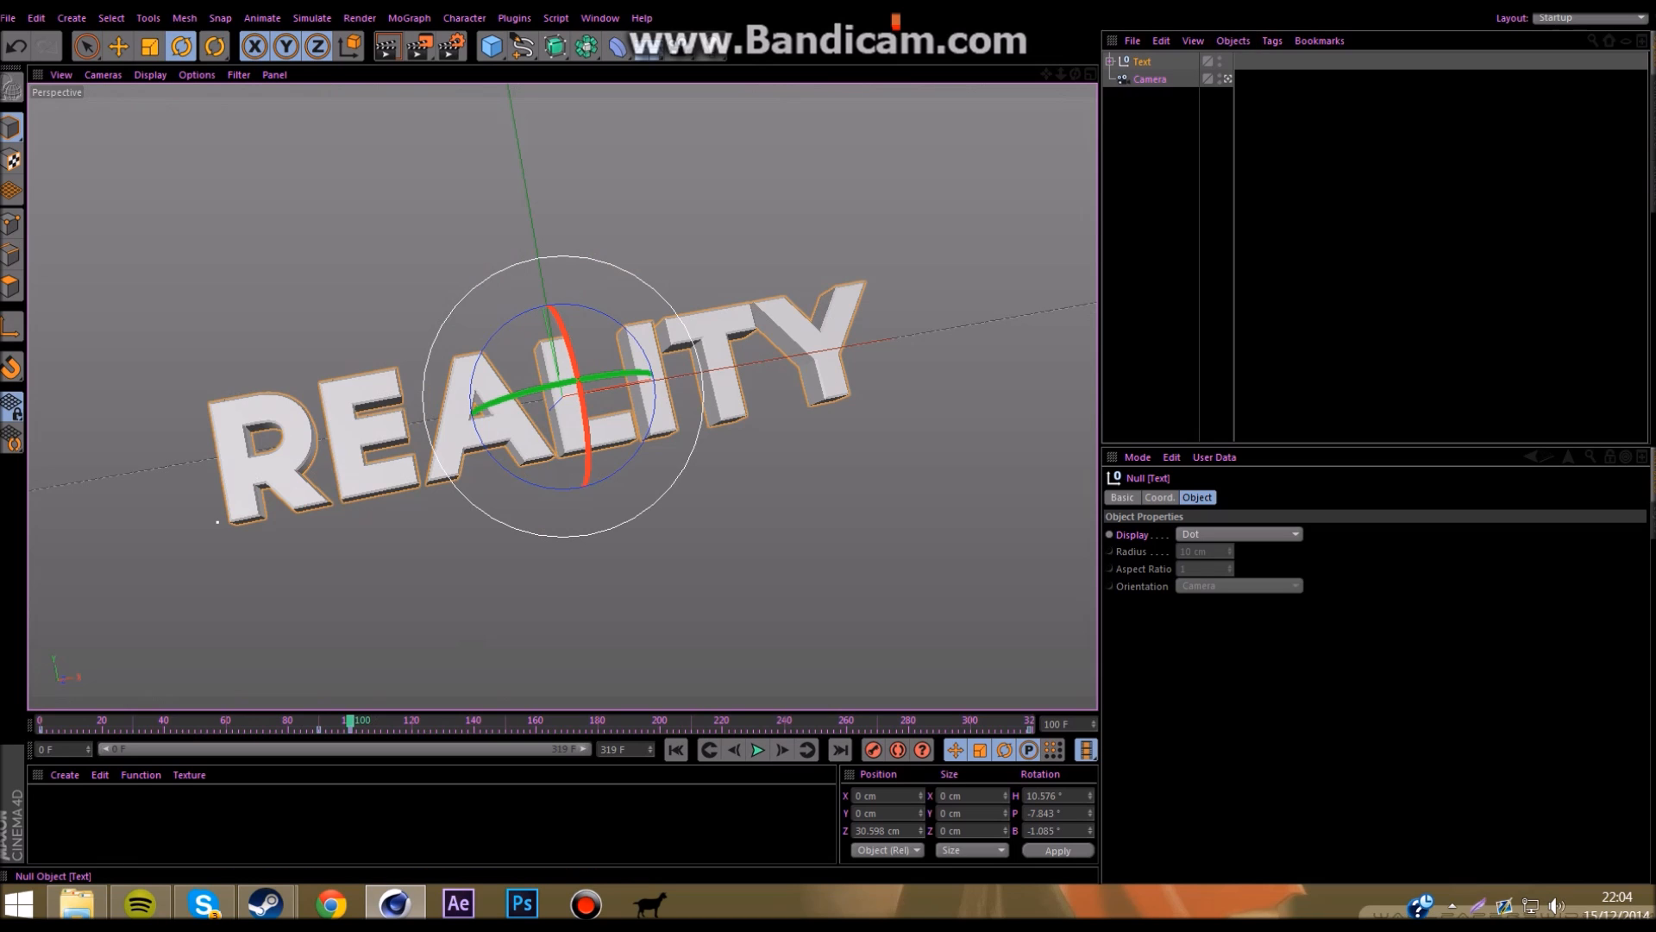
left_click(1110, 62)
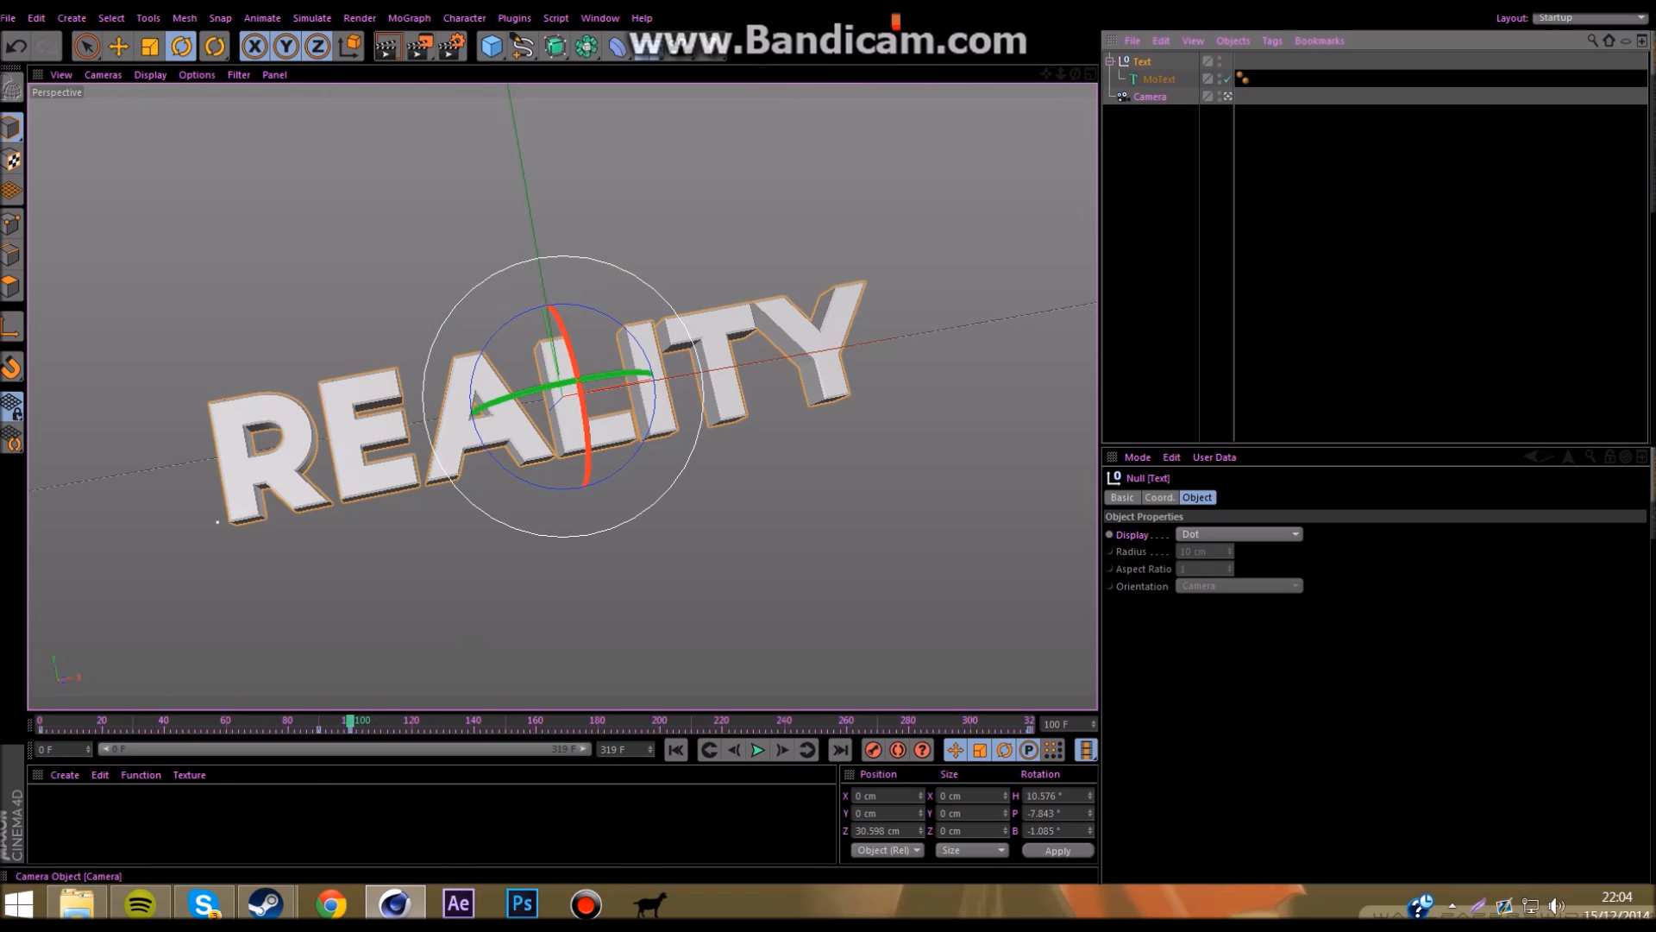
left_click(1159, 79)
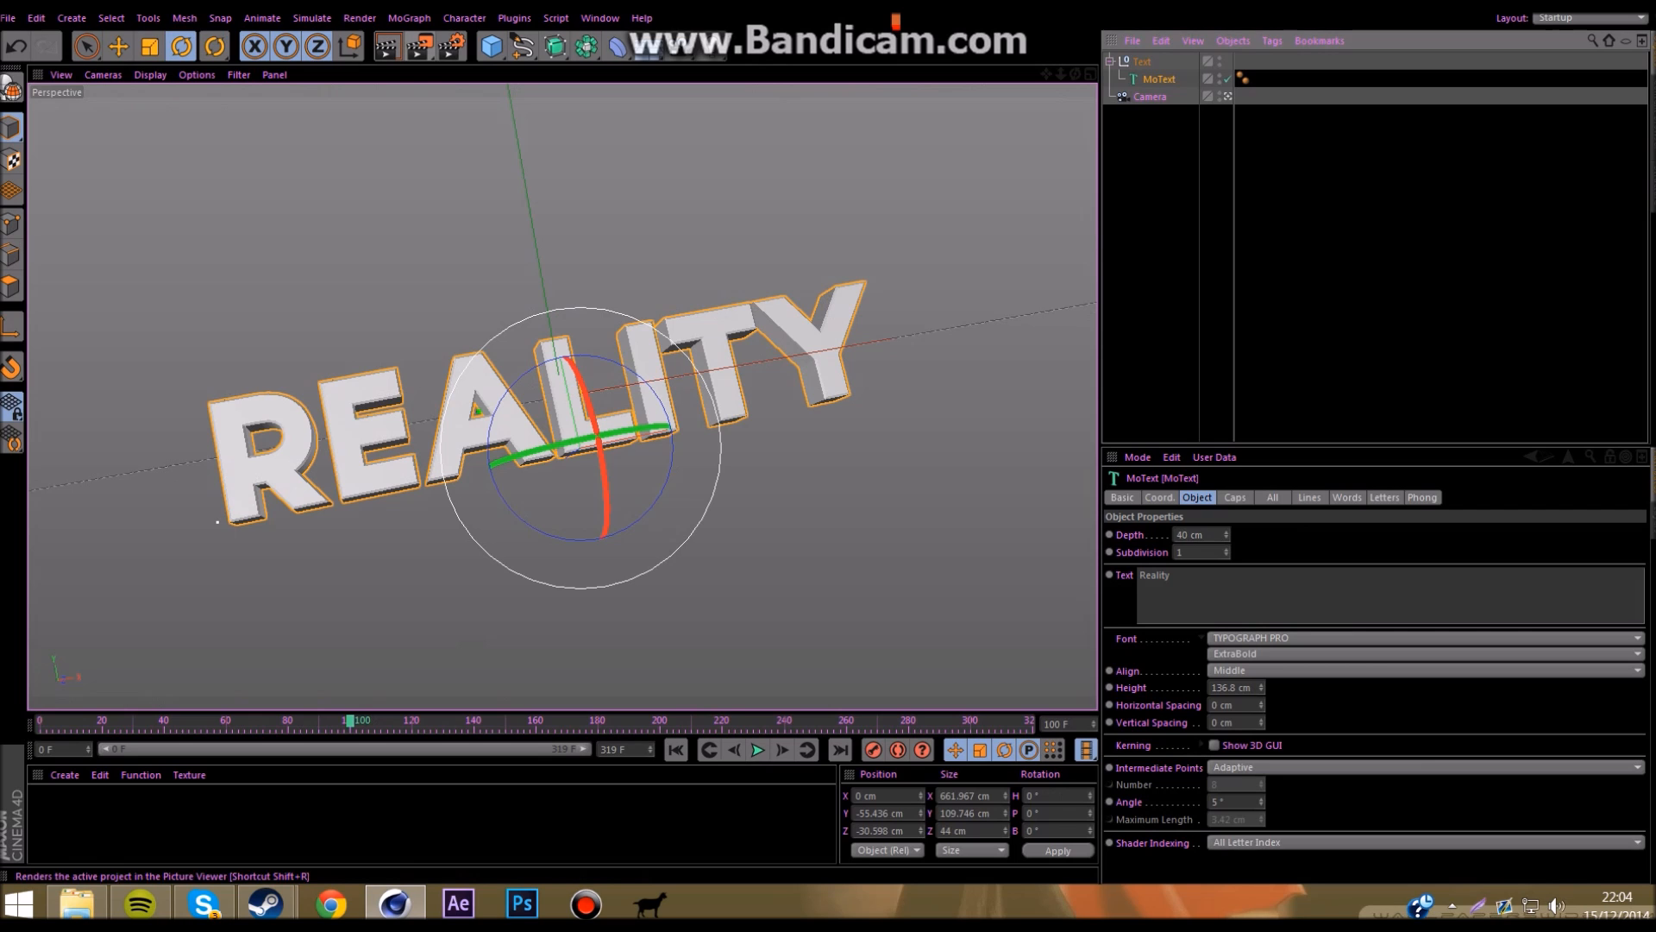
left_click(409, 18)
mouse_move(440, 44)
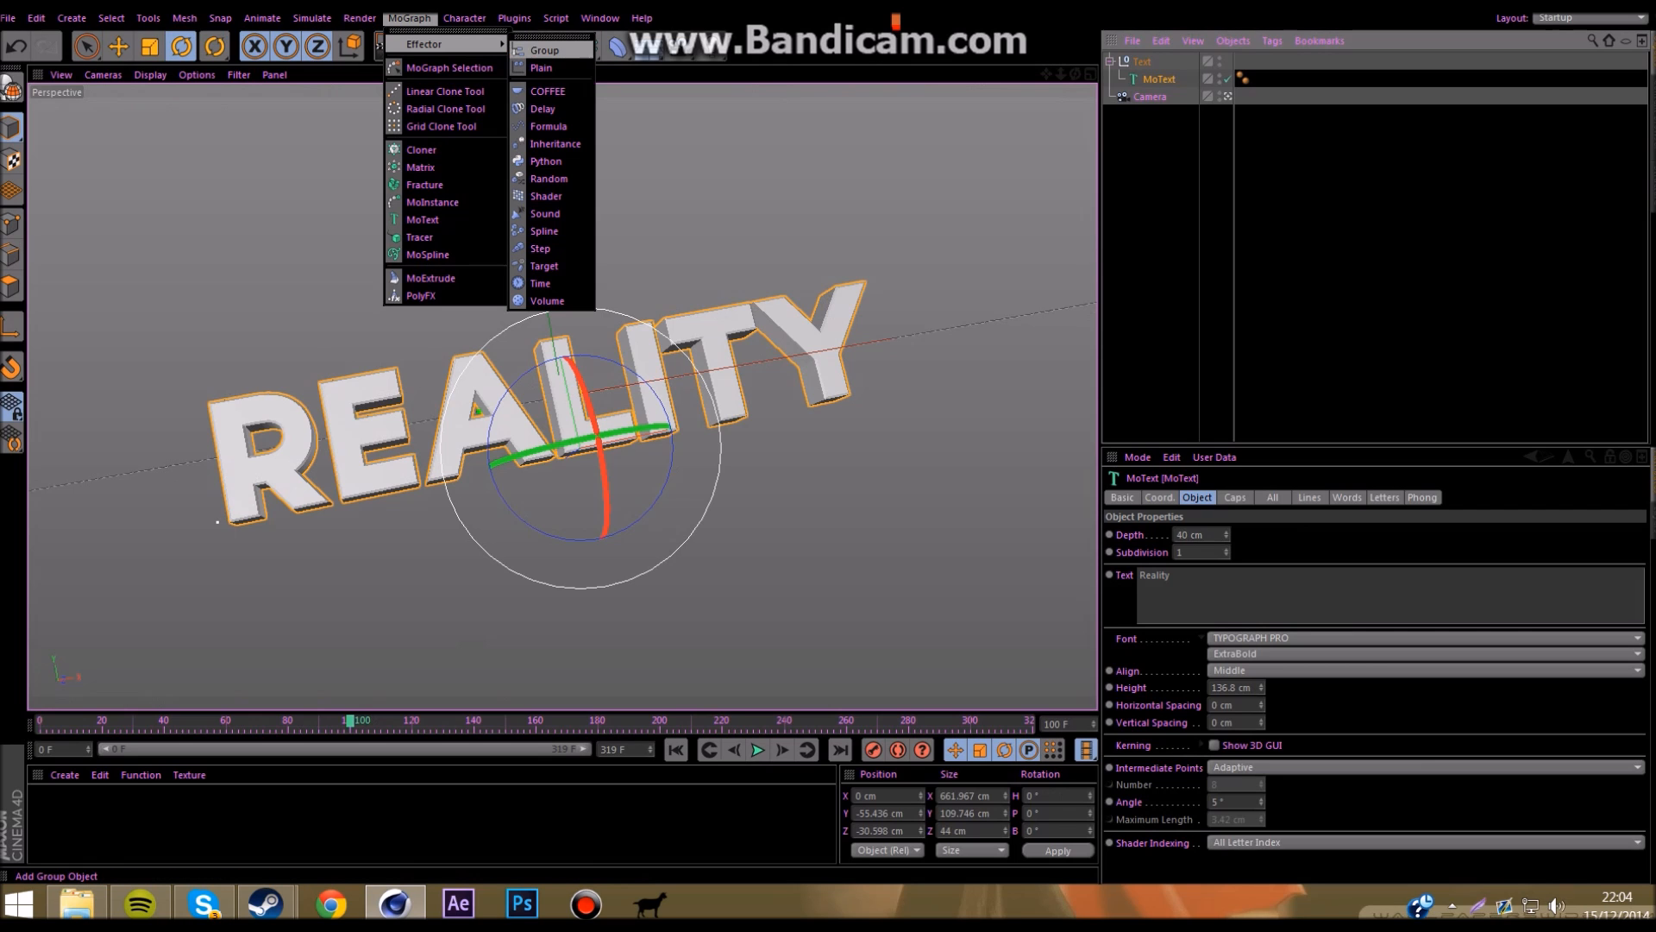
left_click(542, 68)
key("ctrl+z")
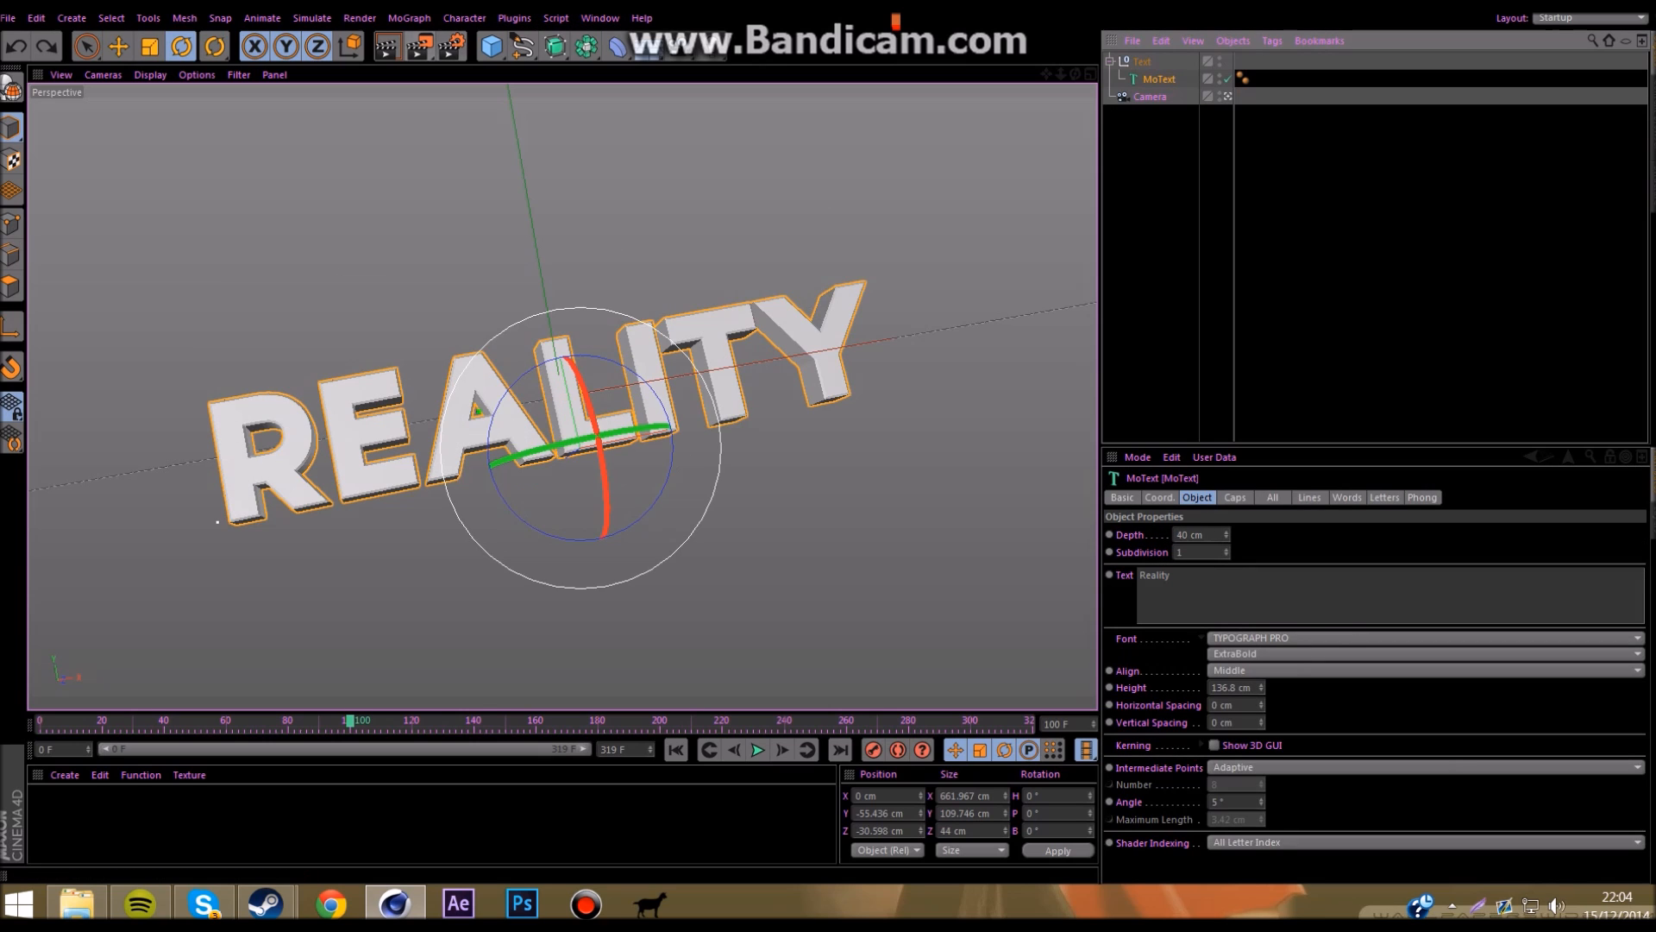
left_click(409, 18)
mouse_move(440, 44)
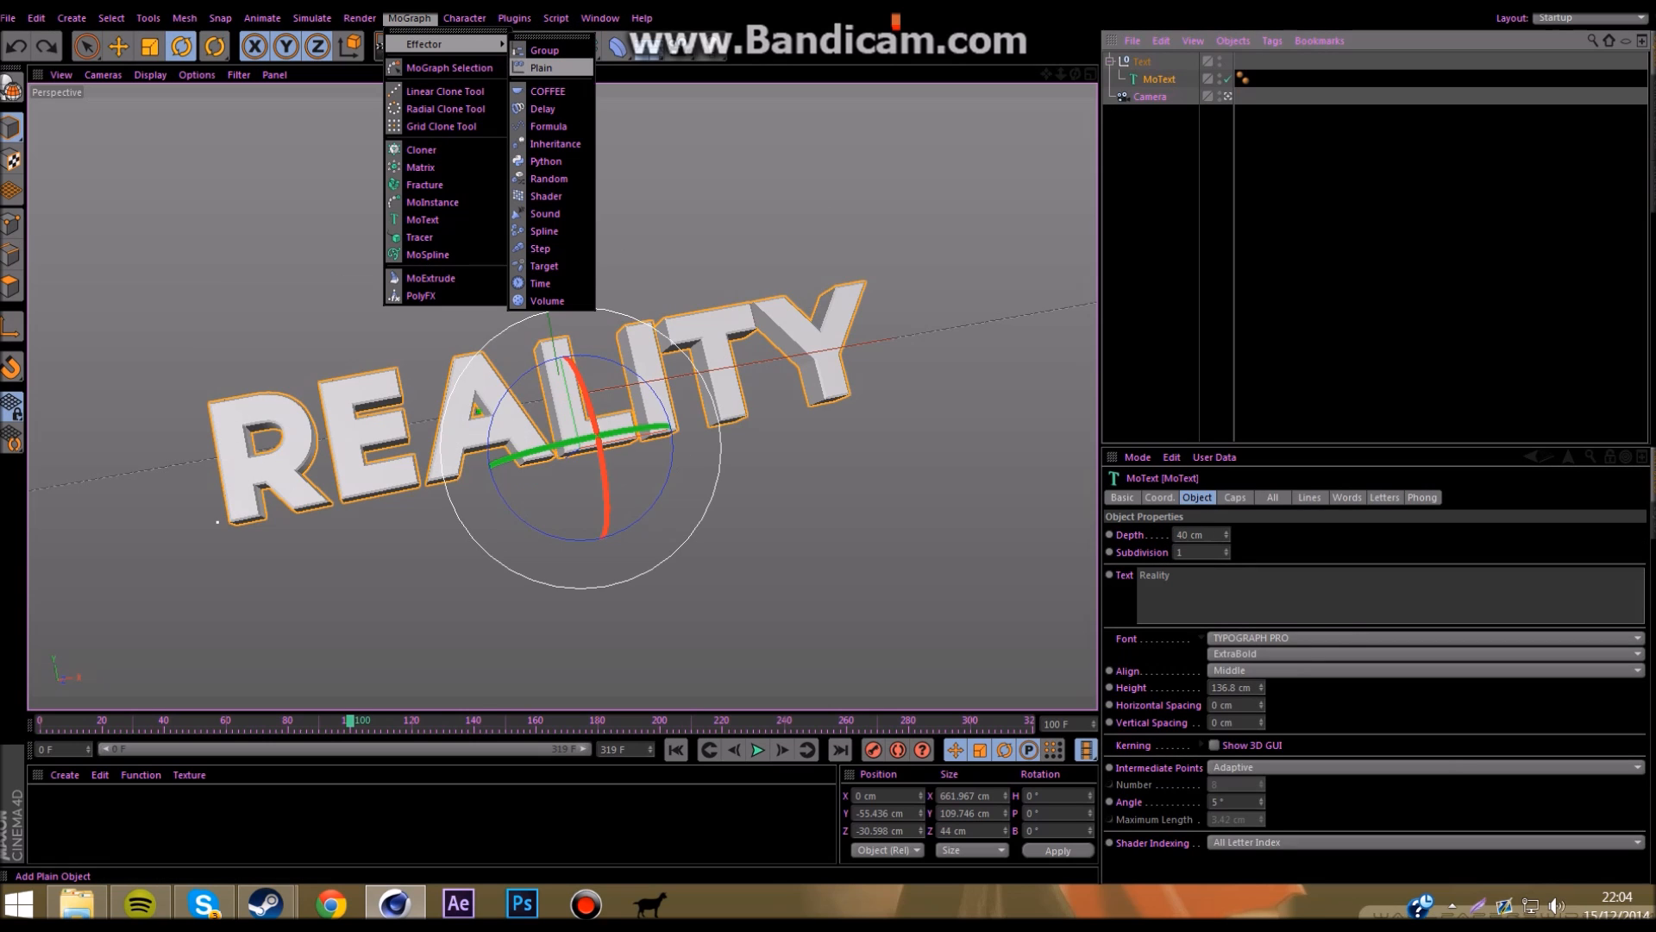
left_click(541, 67)
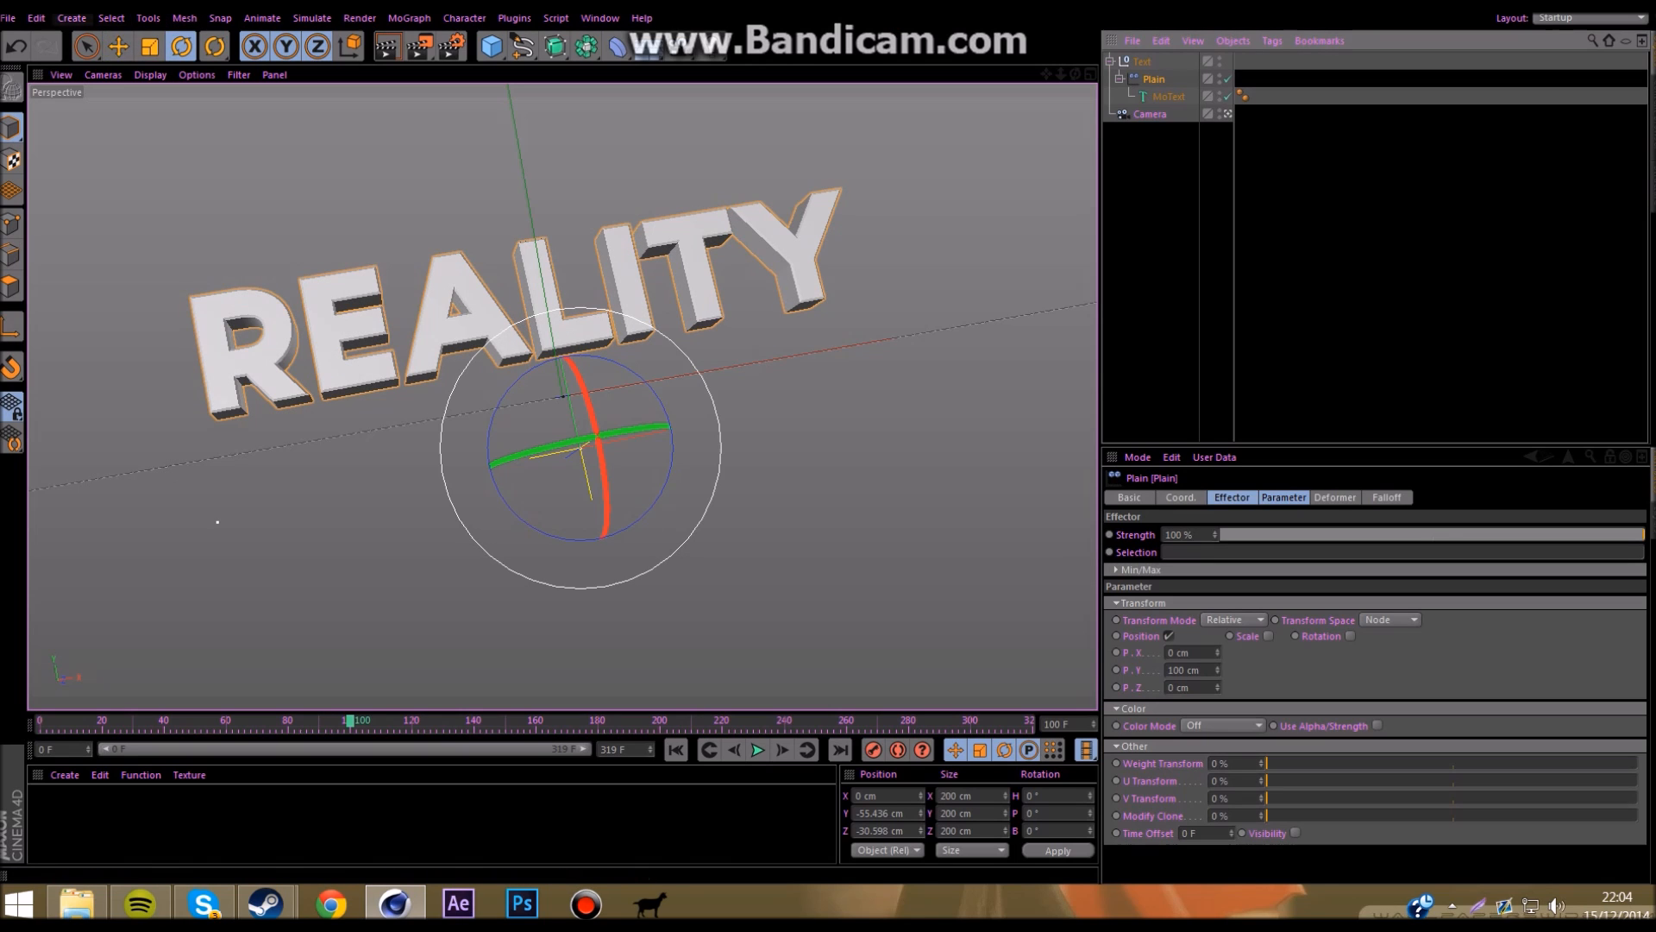
key("e")
left_click_drag(1168, 97, 1156, 106)
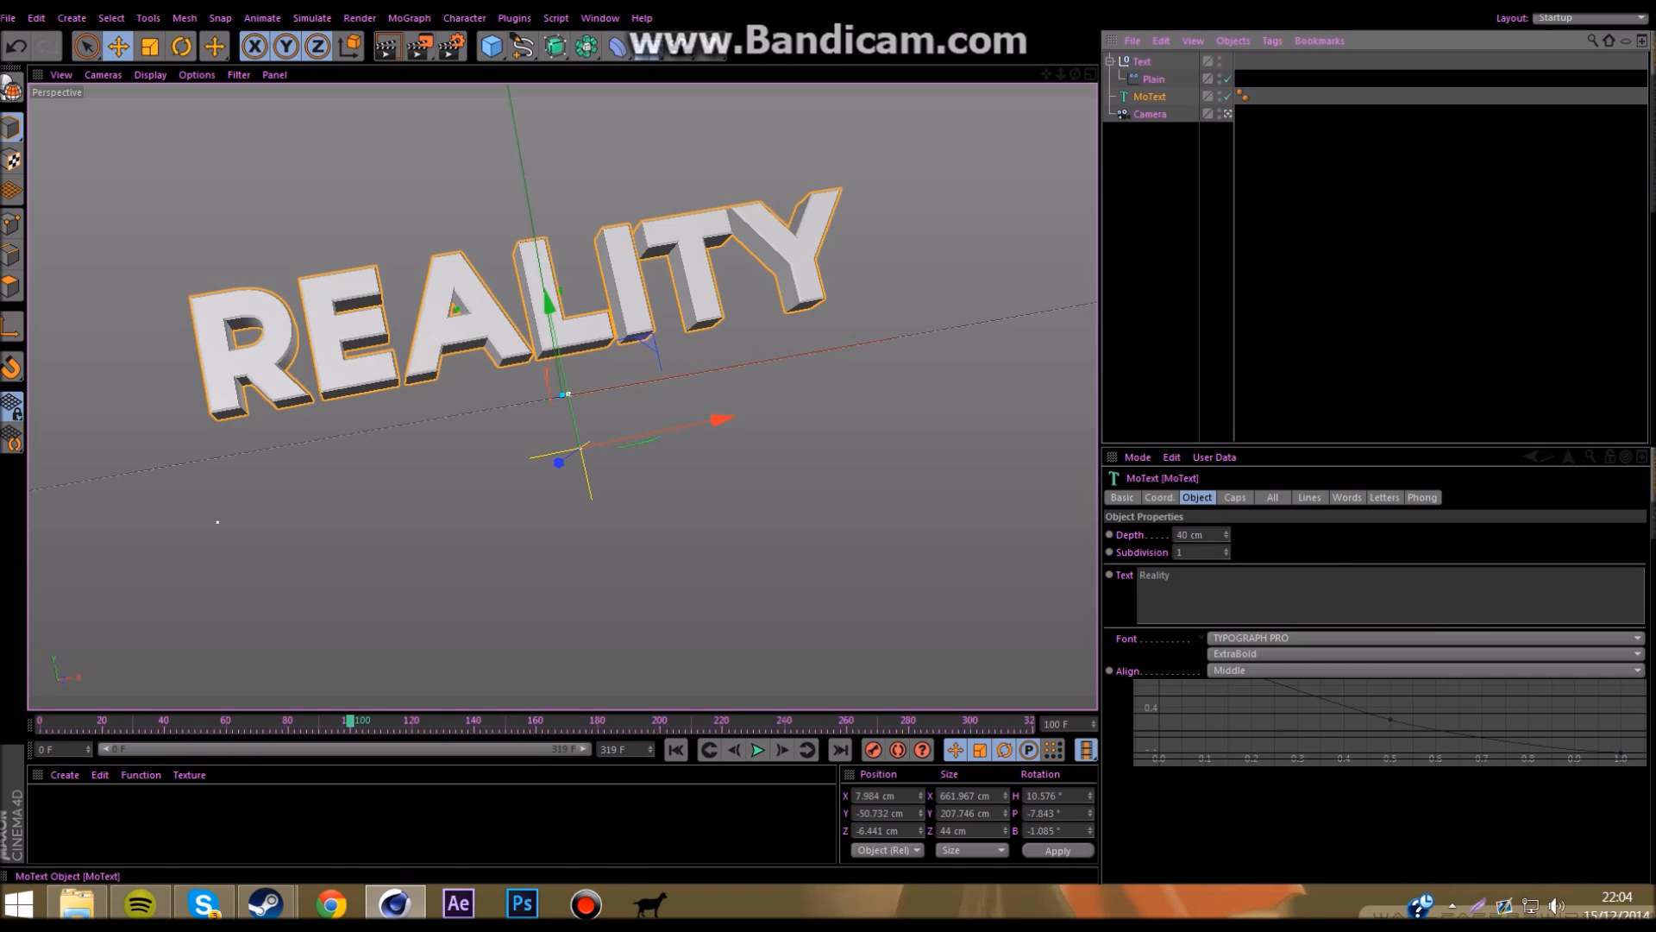
Step: Give the Plain effector a Capsule falloff and move it along X to about -450 cm, beside the letter R
left_click(1154, 79)
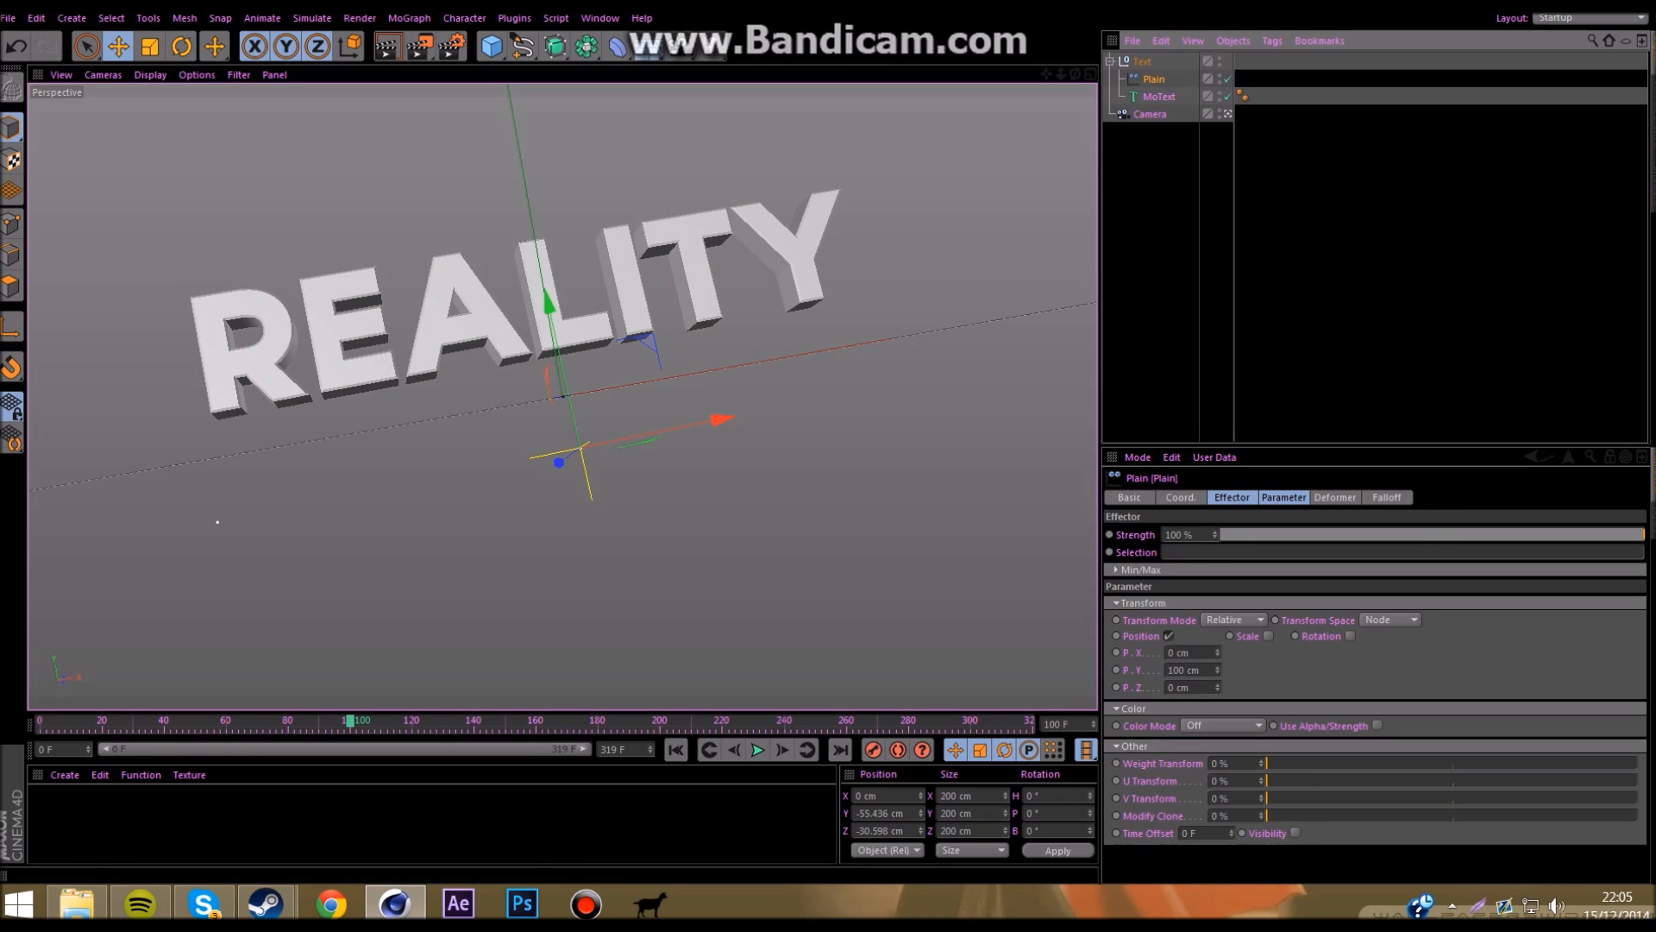
left_click(1387, 498)
left_click(1211, 534)
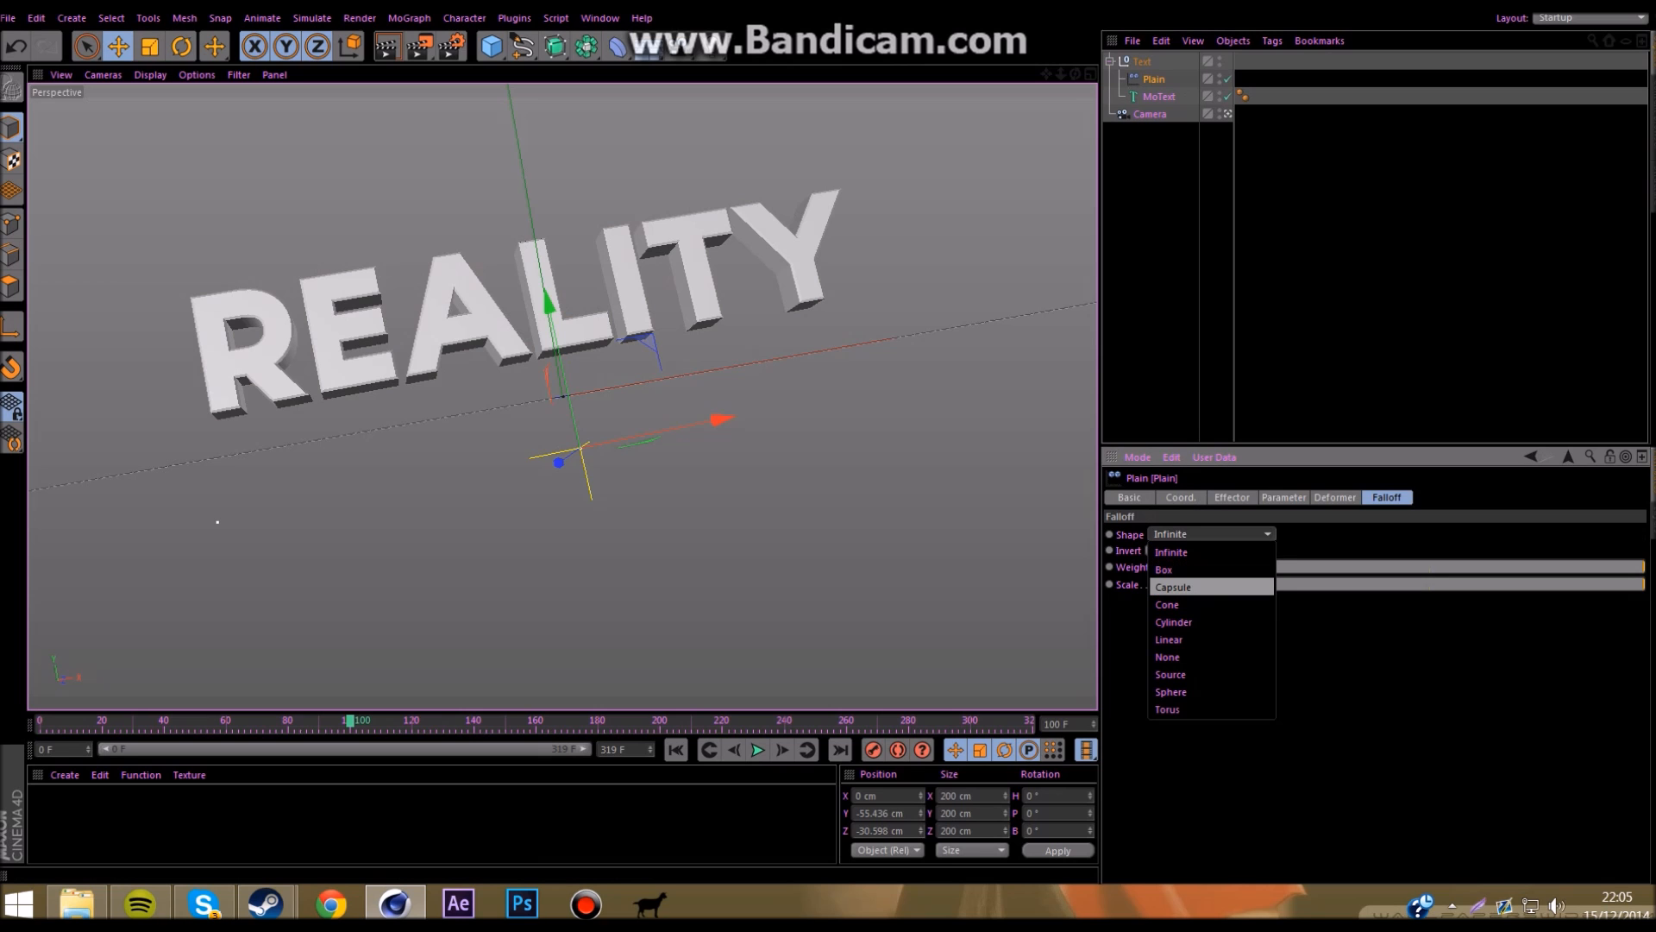
left_click(1173, 586)
left_click_drag(723, 420, 233, 520)
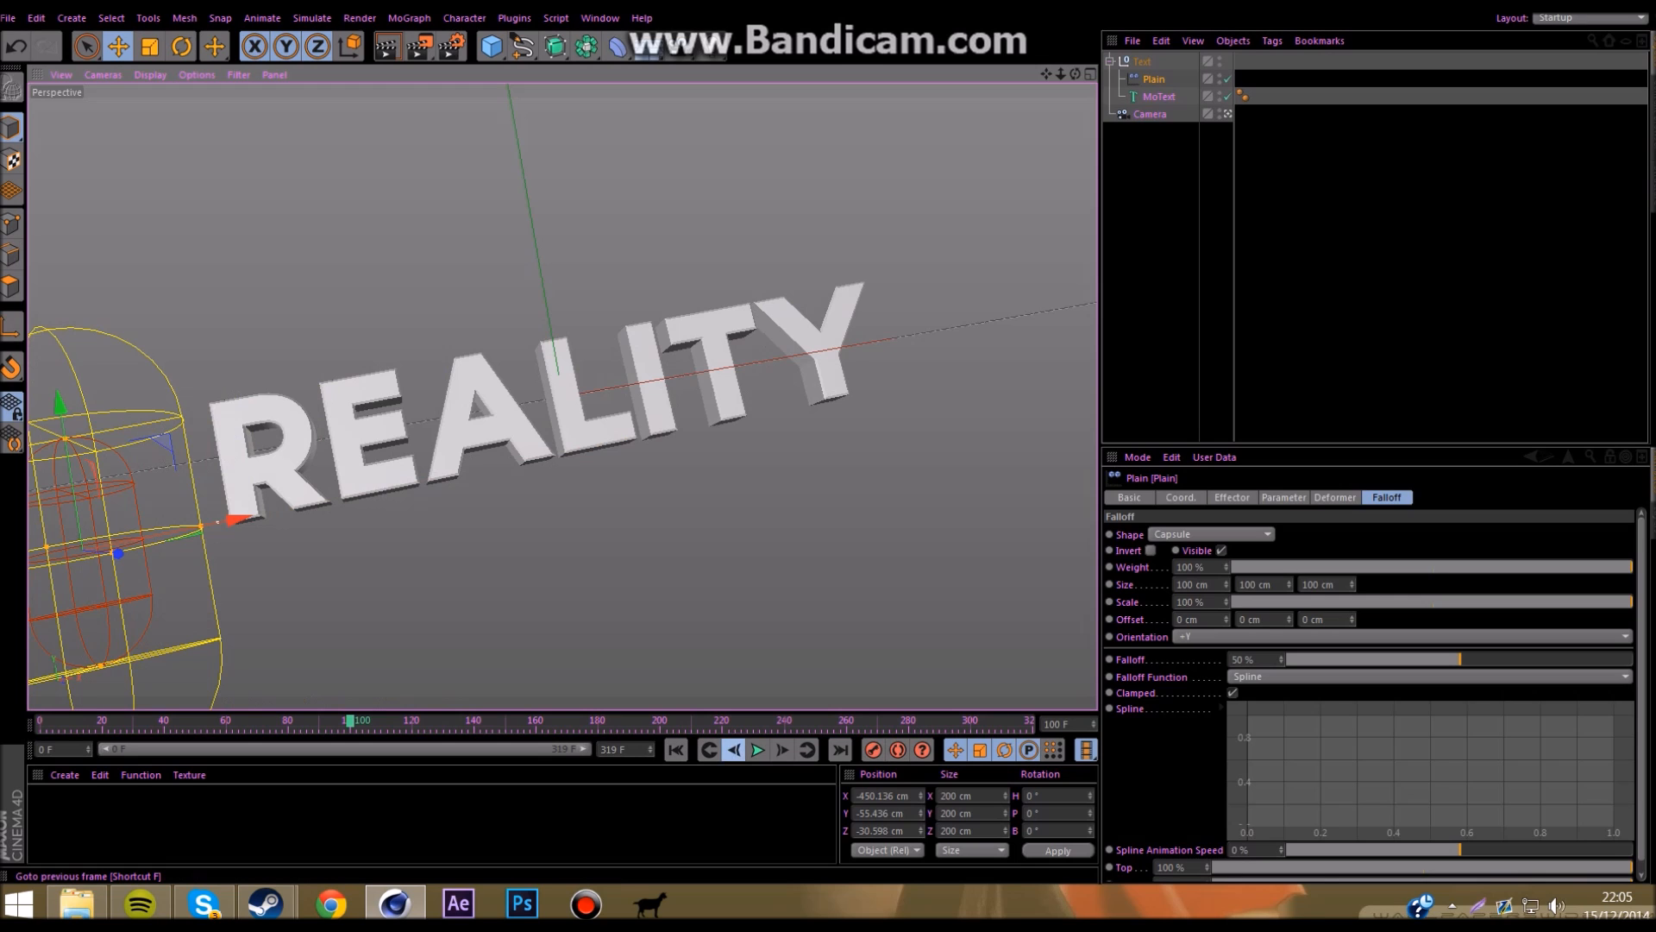
Step: Animate the Plain effector across the letters, keyframed at X about -450 cm on frame 98 and about 412 cm on frame 130
key("f")
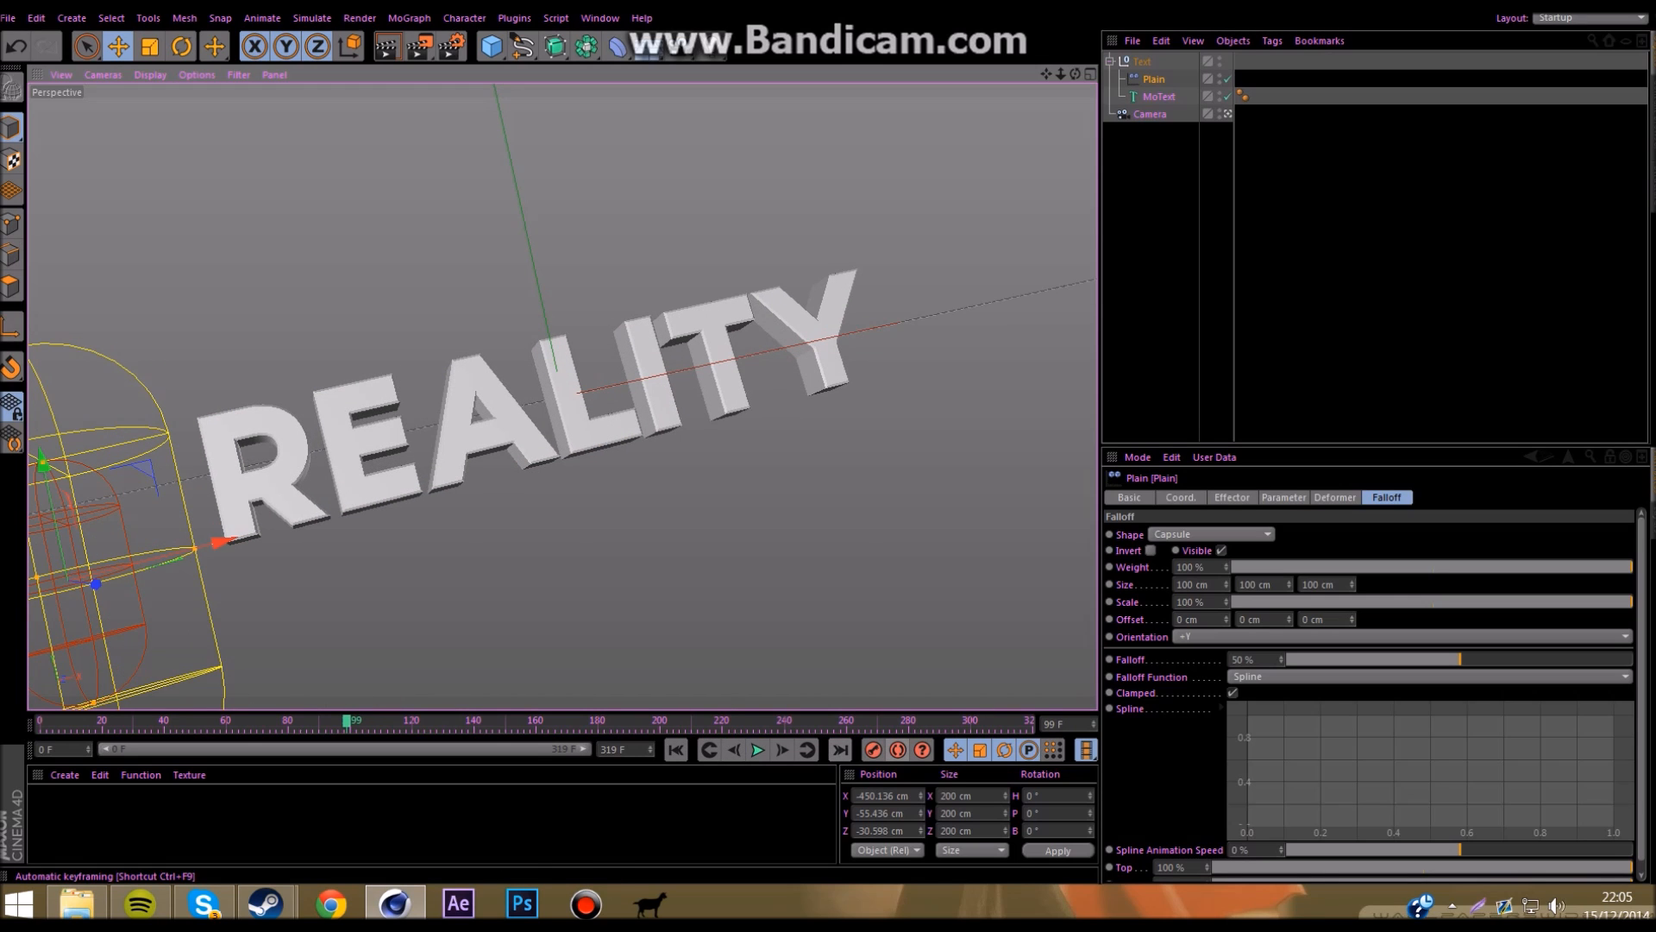
left_click(897, 749)
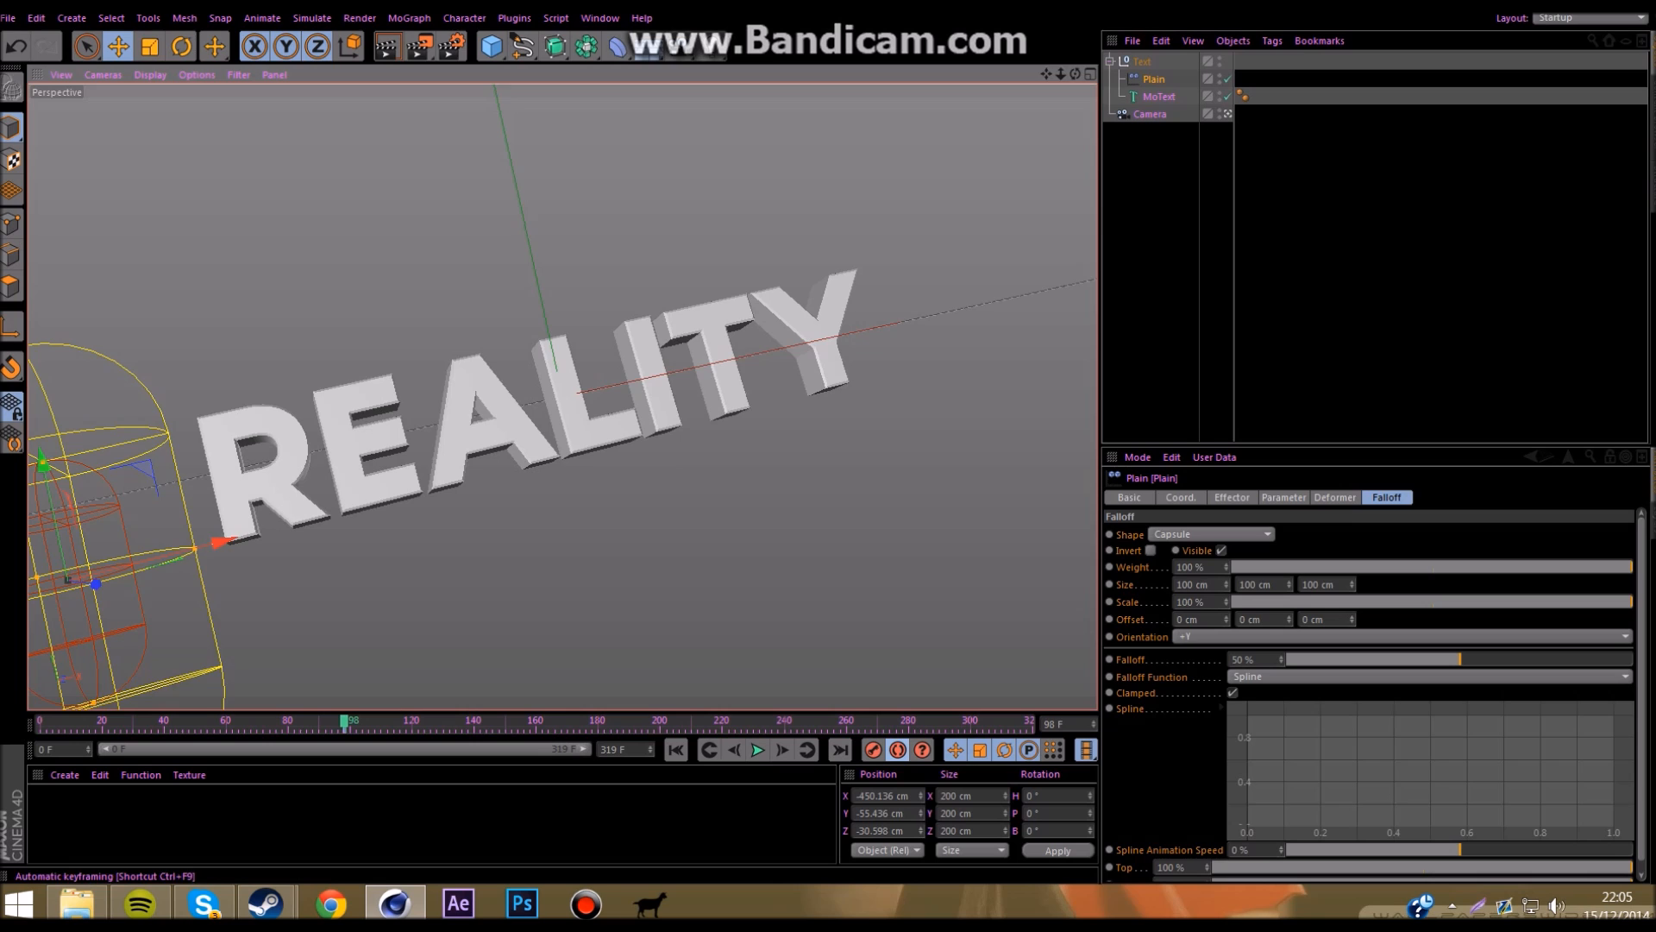
left_click_drag(595, 483, 604, 457, "alt")
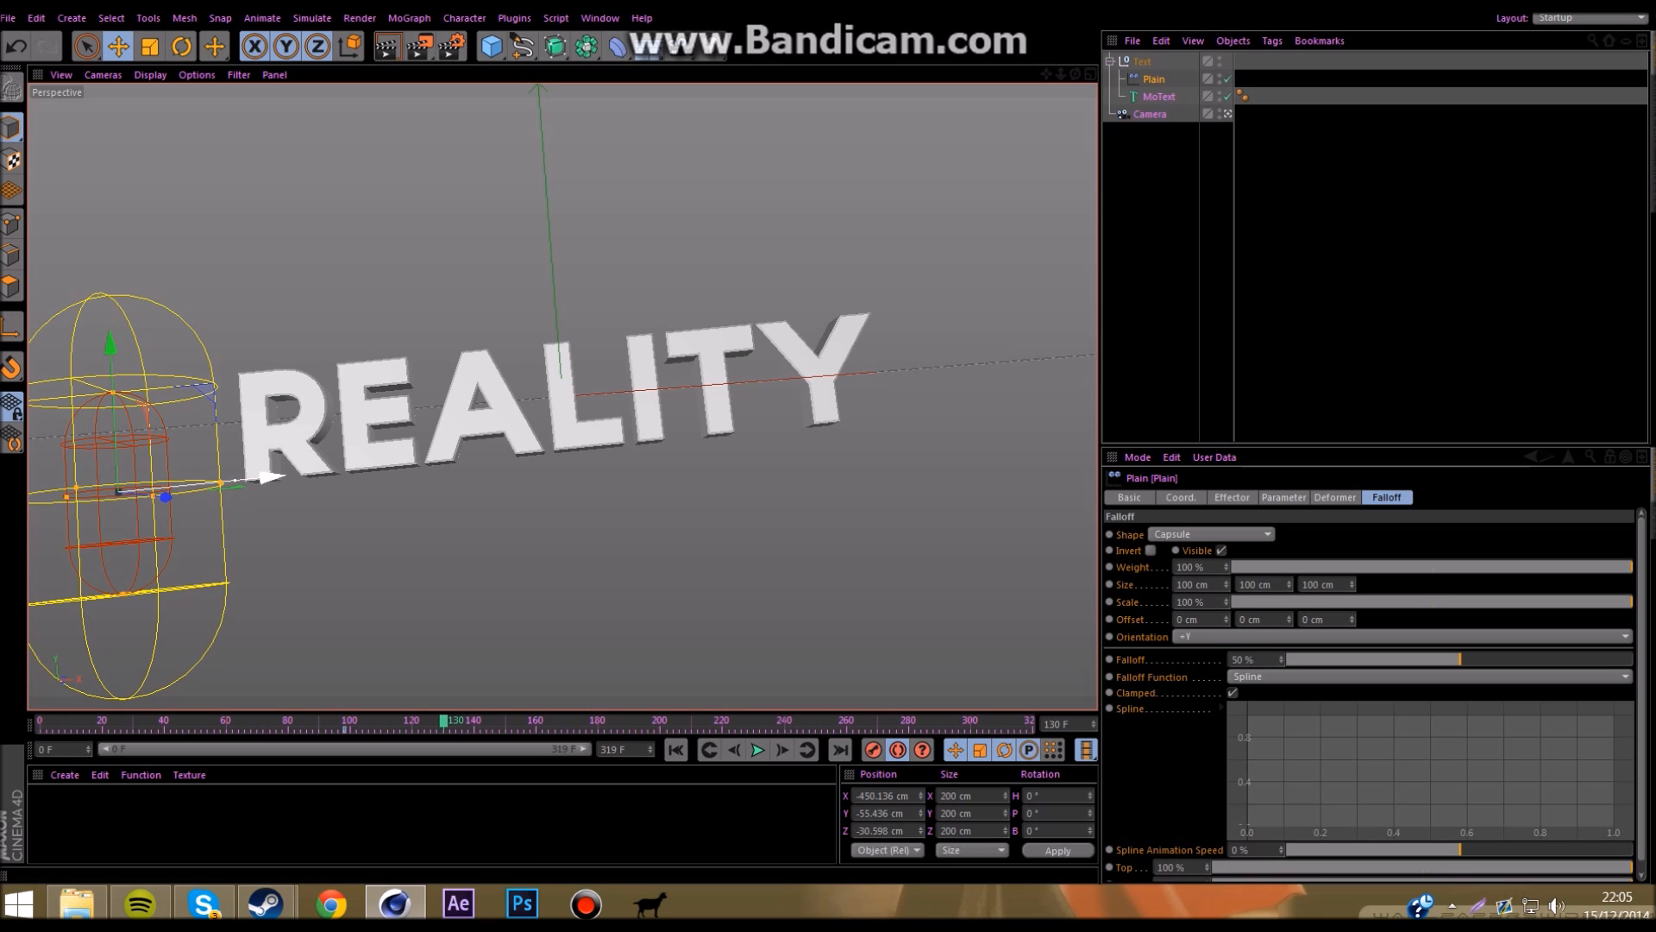
left_click_drag(272, 476, 1086, 392)
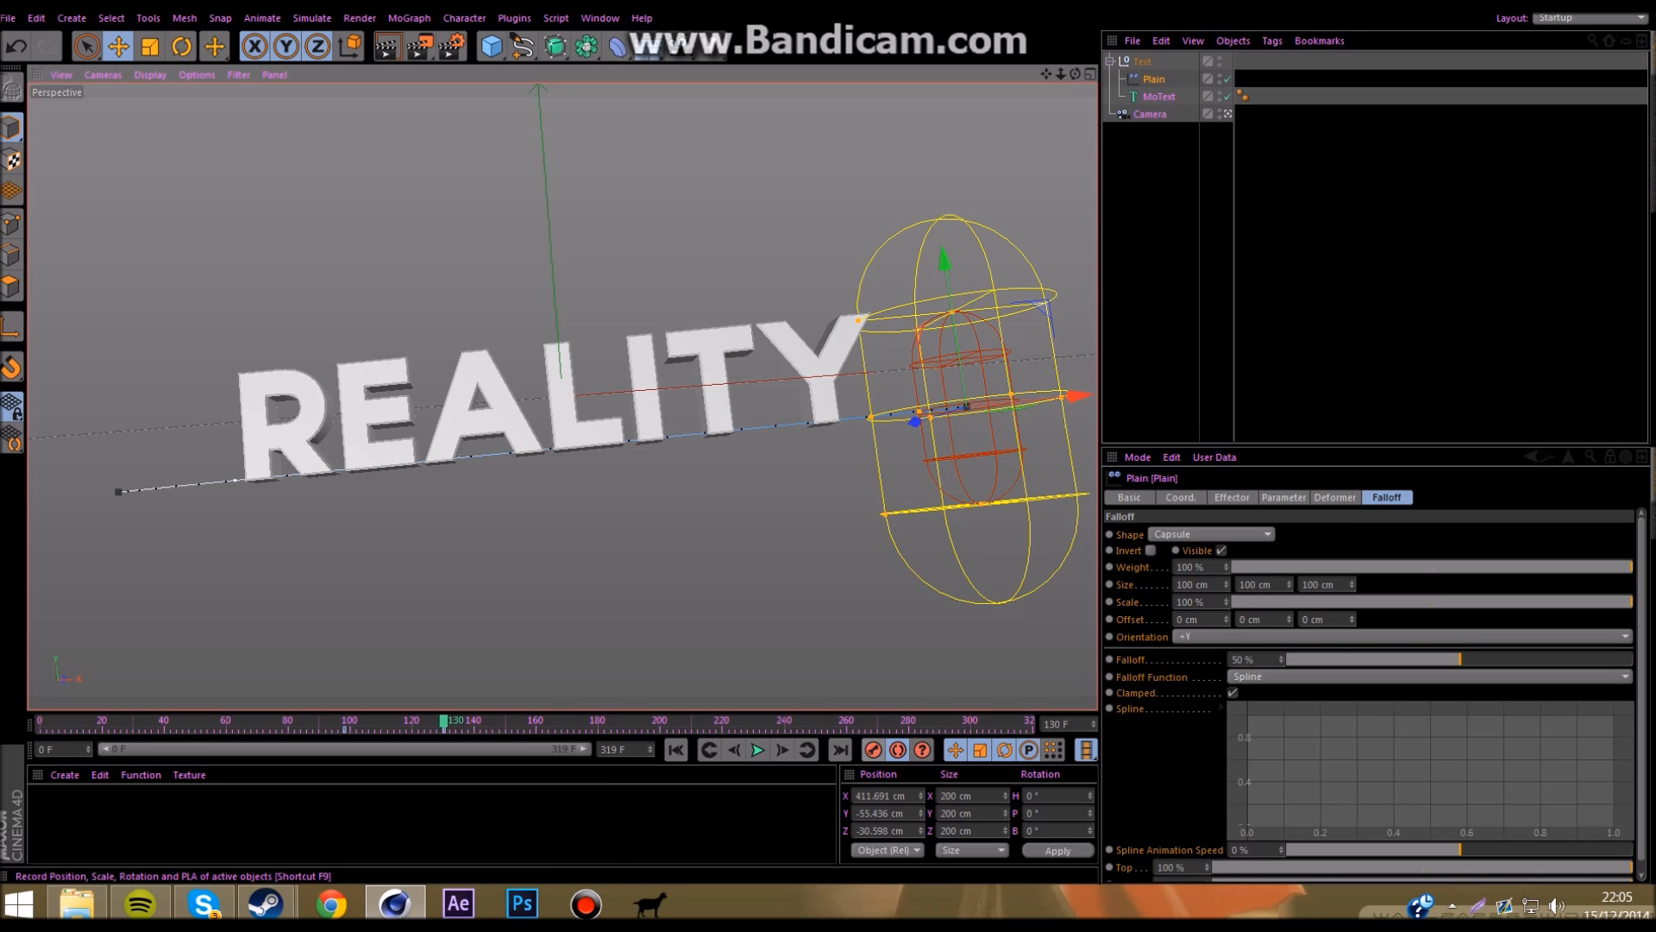
left_click(898, 749)
Step: Play the animation from frame 44 to check the Plain effector's sweep across the letters
left_click_drag(443, 722, 176, 722)
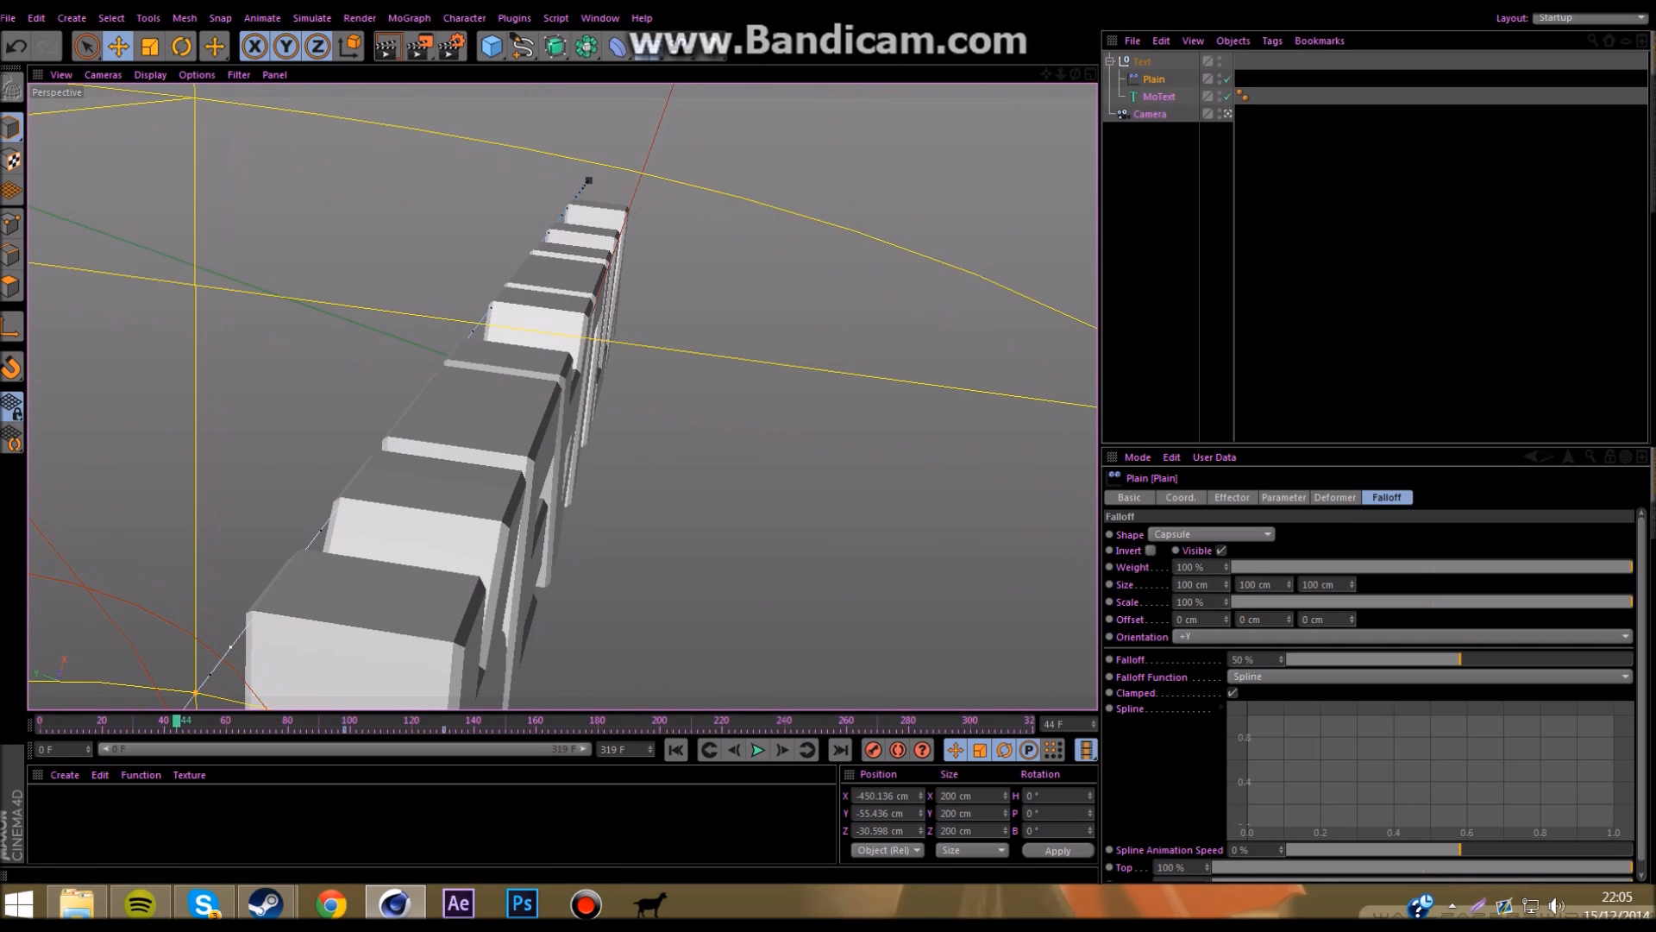
left_click(758, 750)
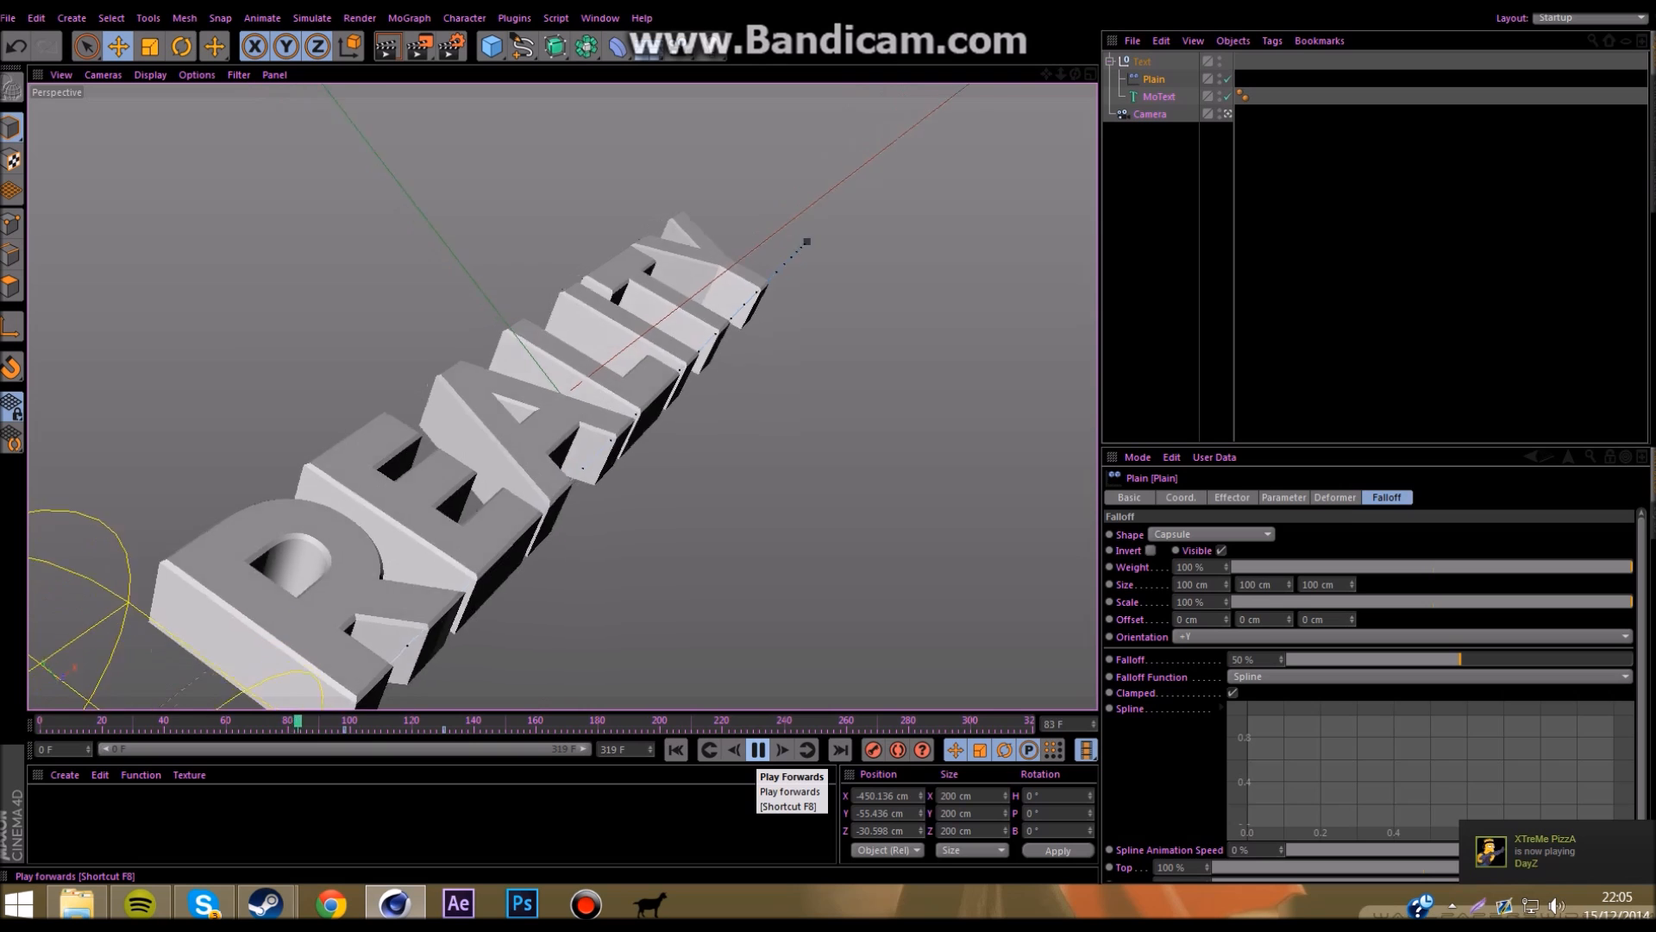
left_click(758, 750)
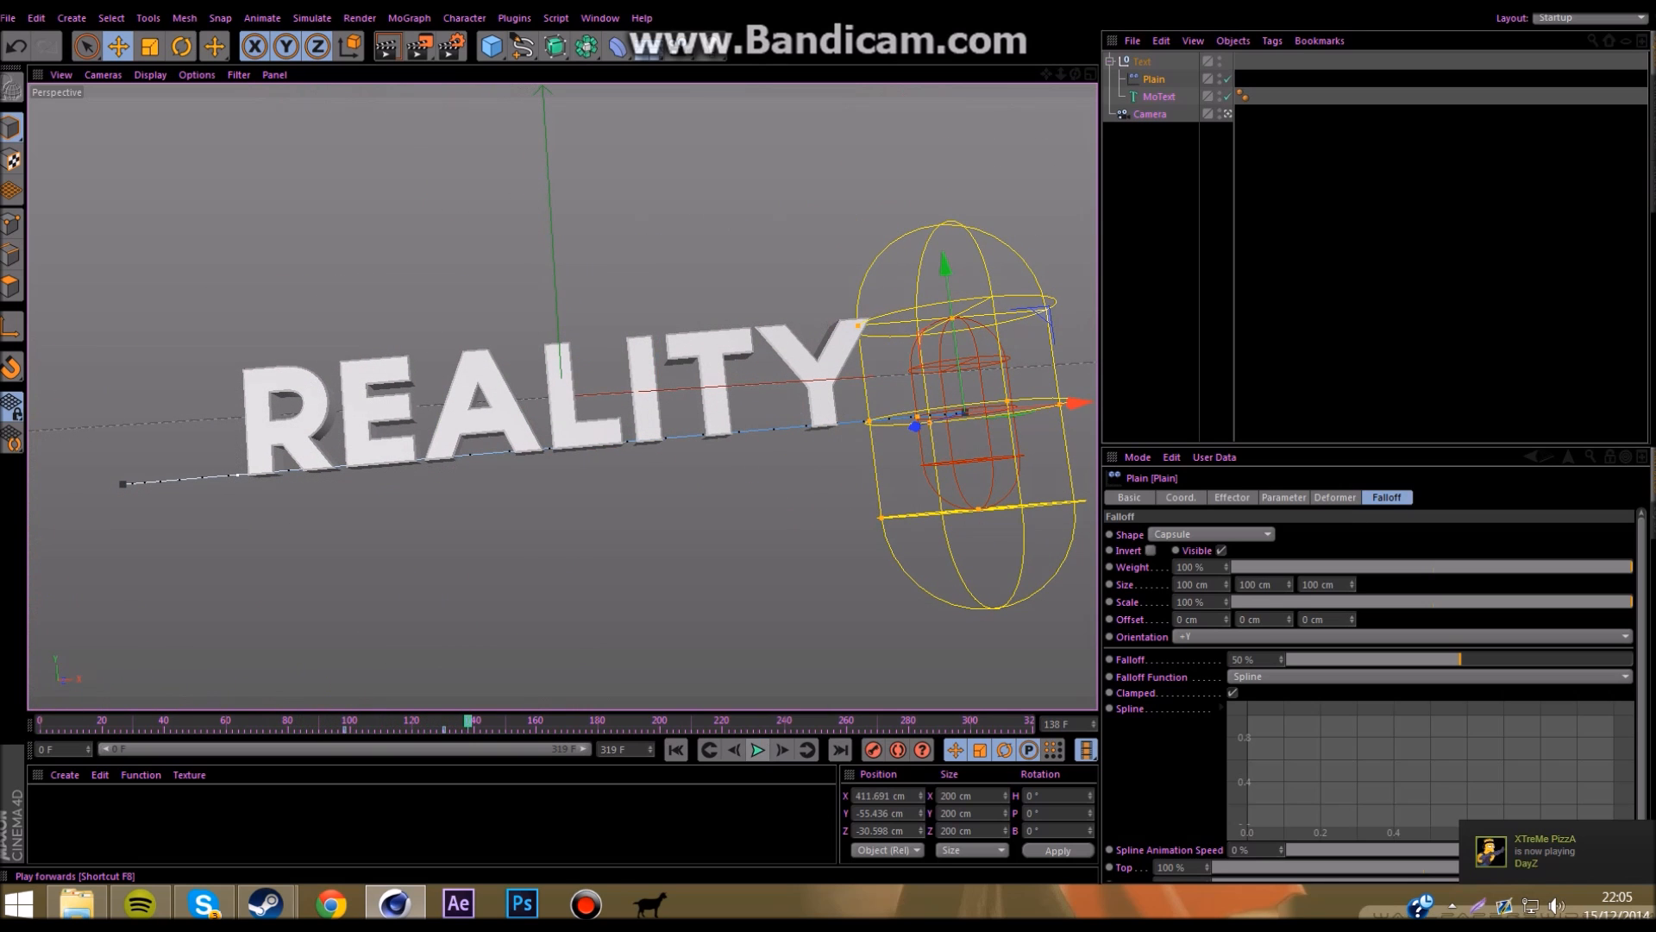
Step: Add a Delay effector to the MoText object, with Spring mode and 51% strength
left_click(1159, 96)
left_click_drag(468, 721, 391, 721)
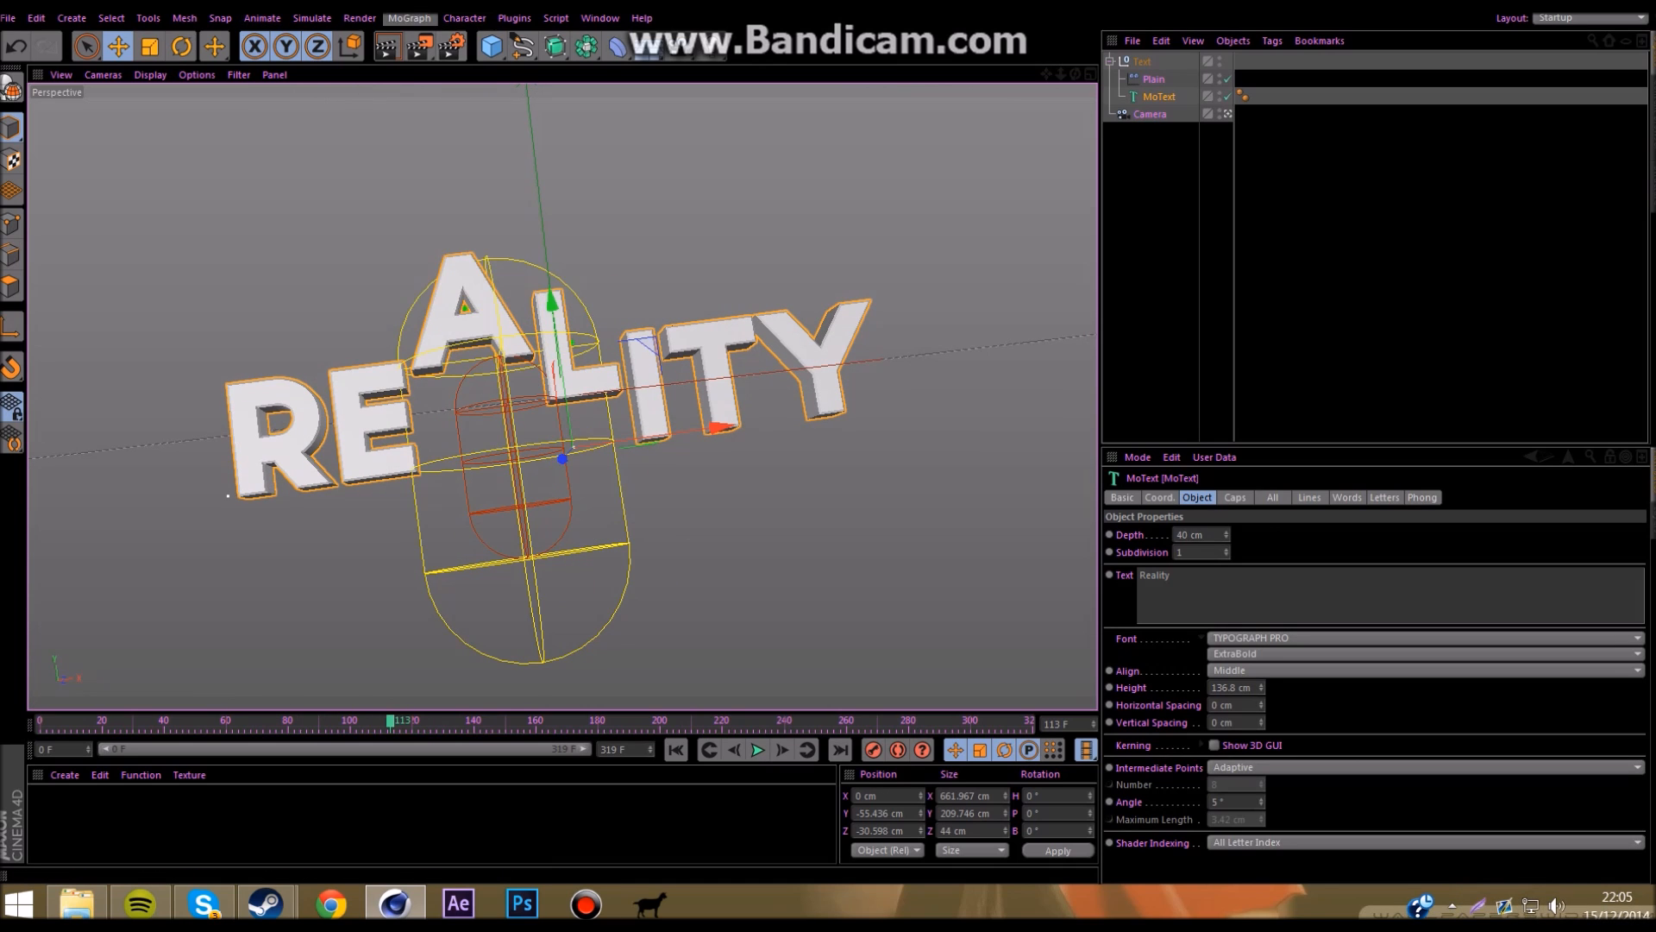
left_click(409, 18)
mouse_move(445, 44)
left_click(543, 109)
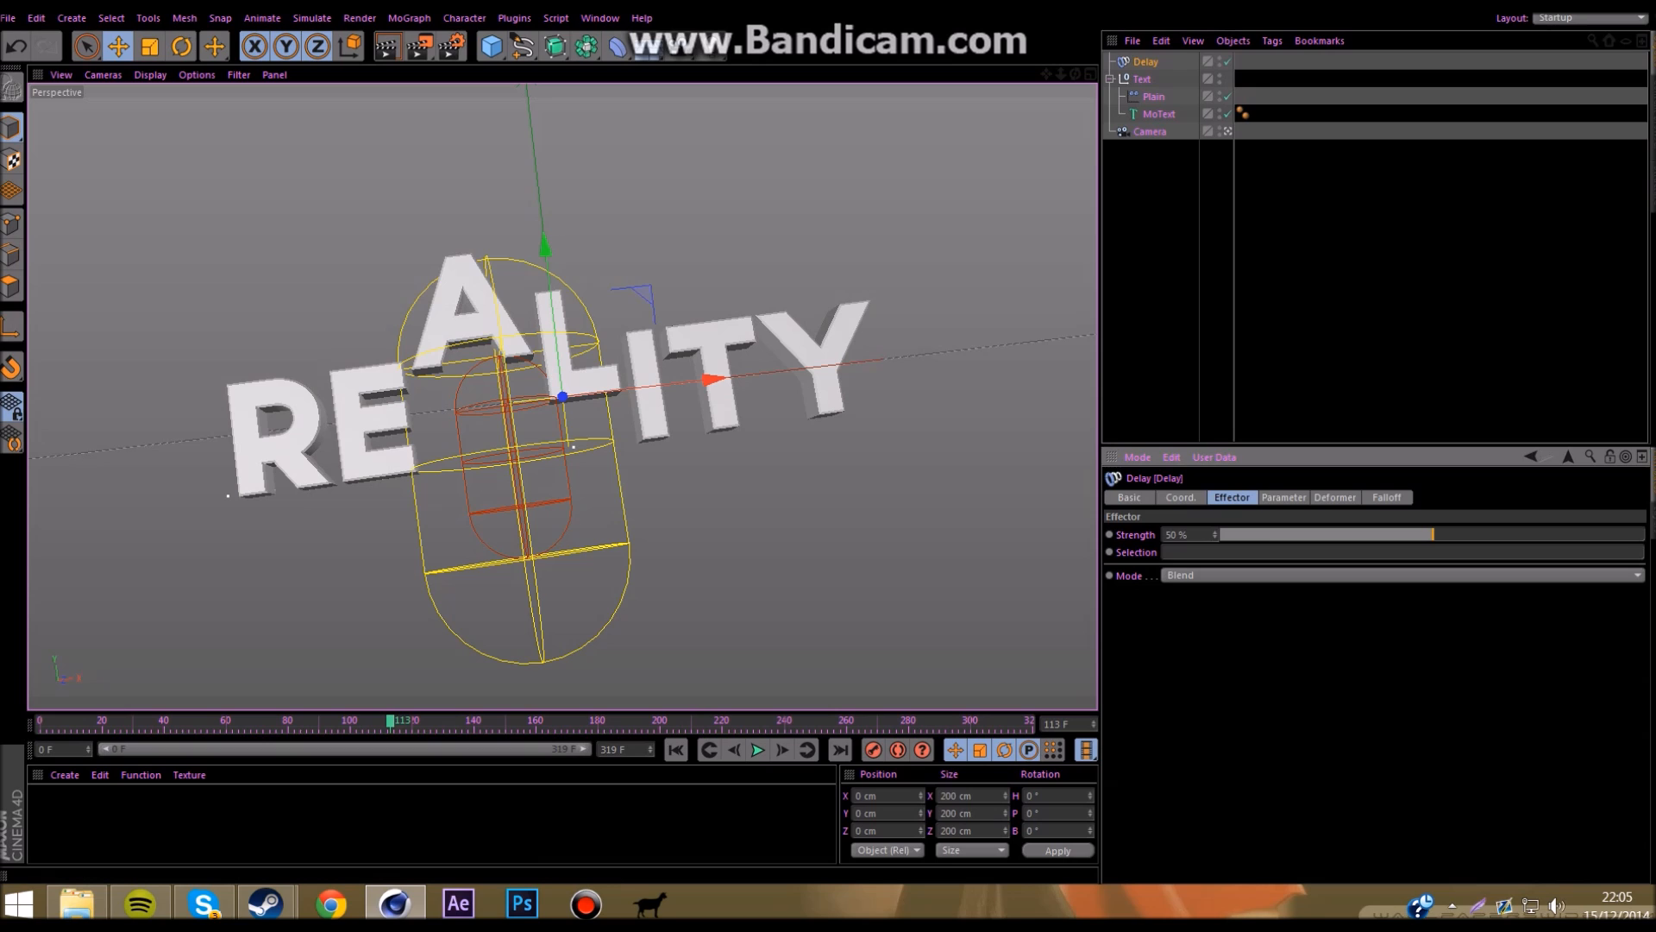
left_click(1294, 576)
left_click(1294, 629)
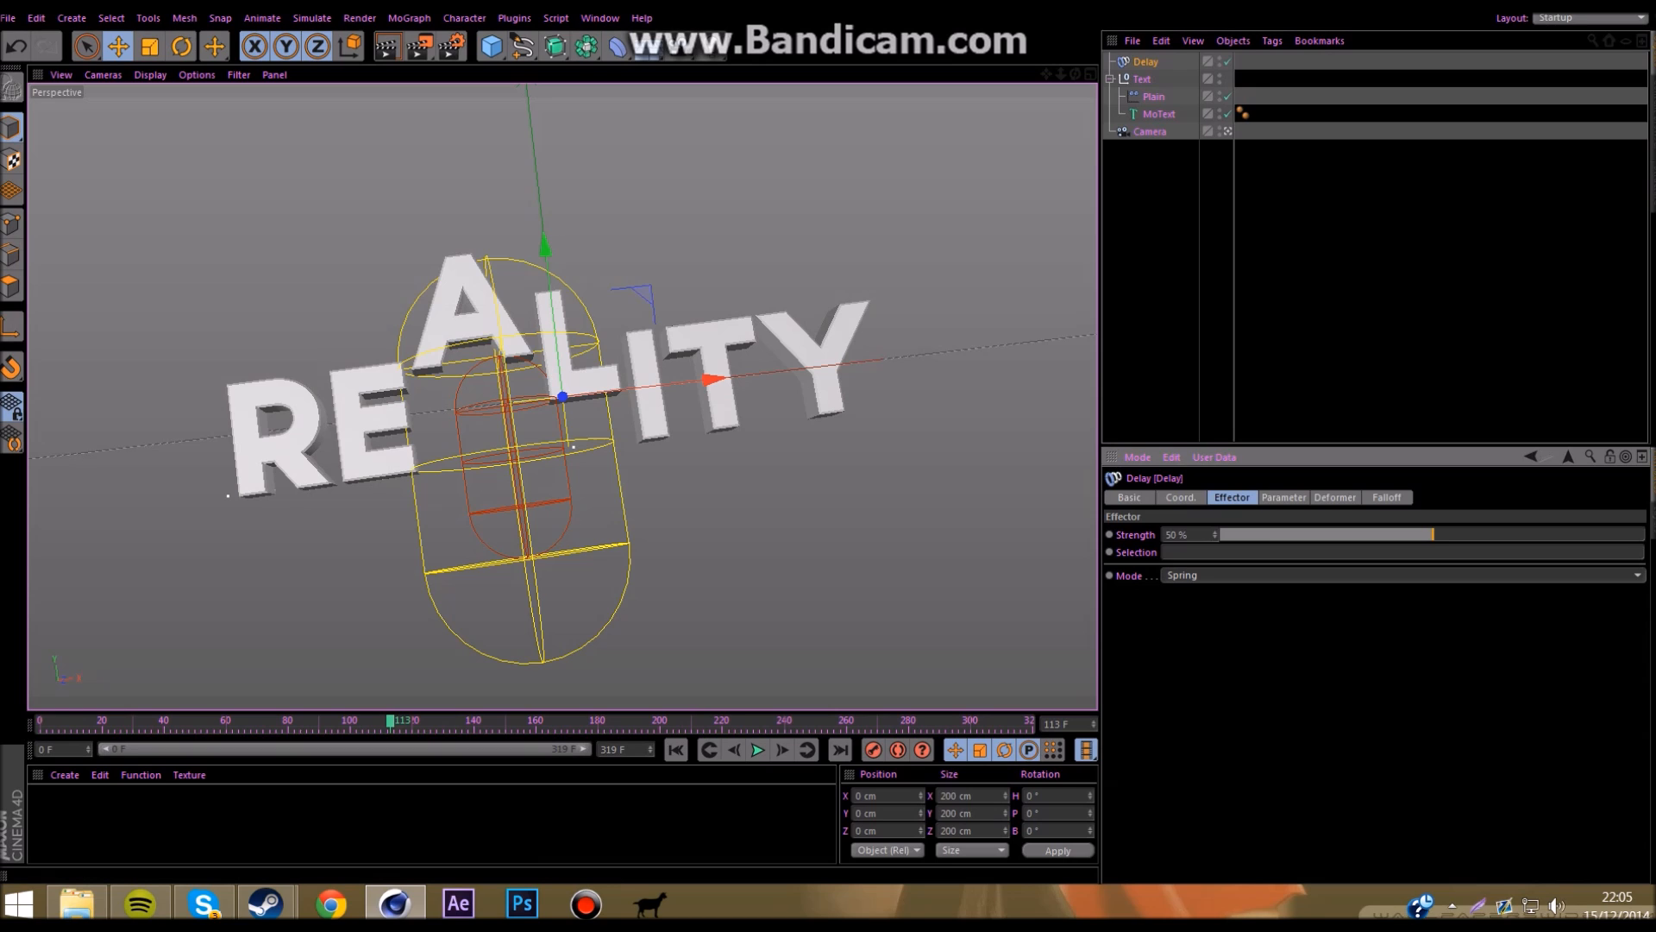
left_click_drag(1433, 535, 1429, 534)
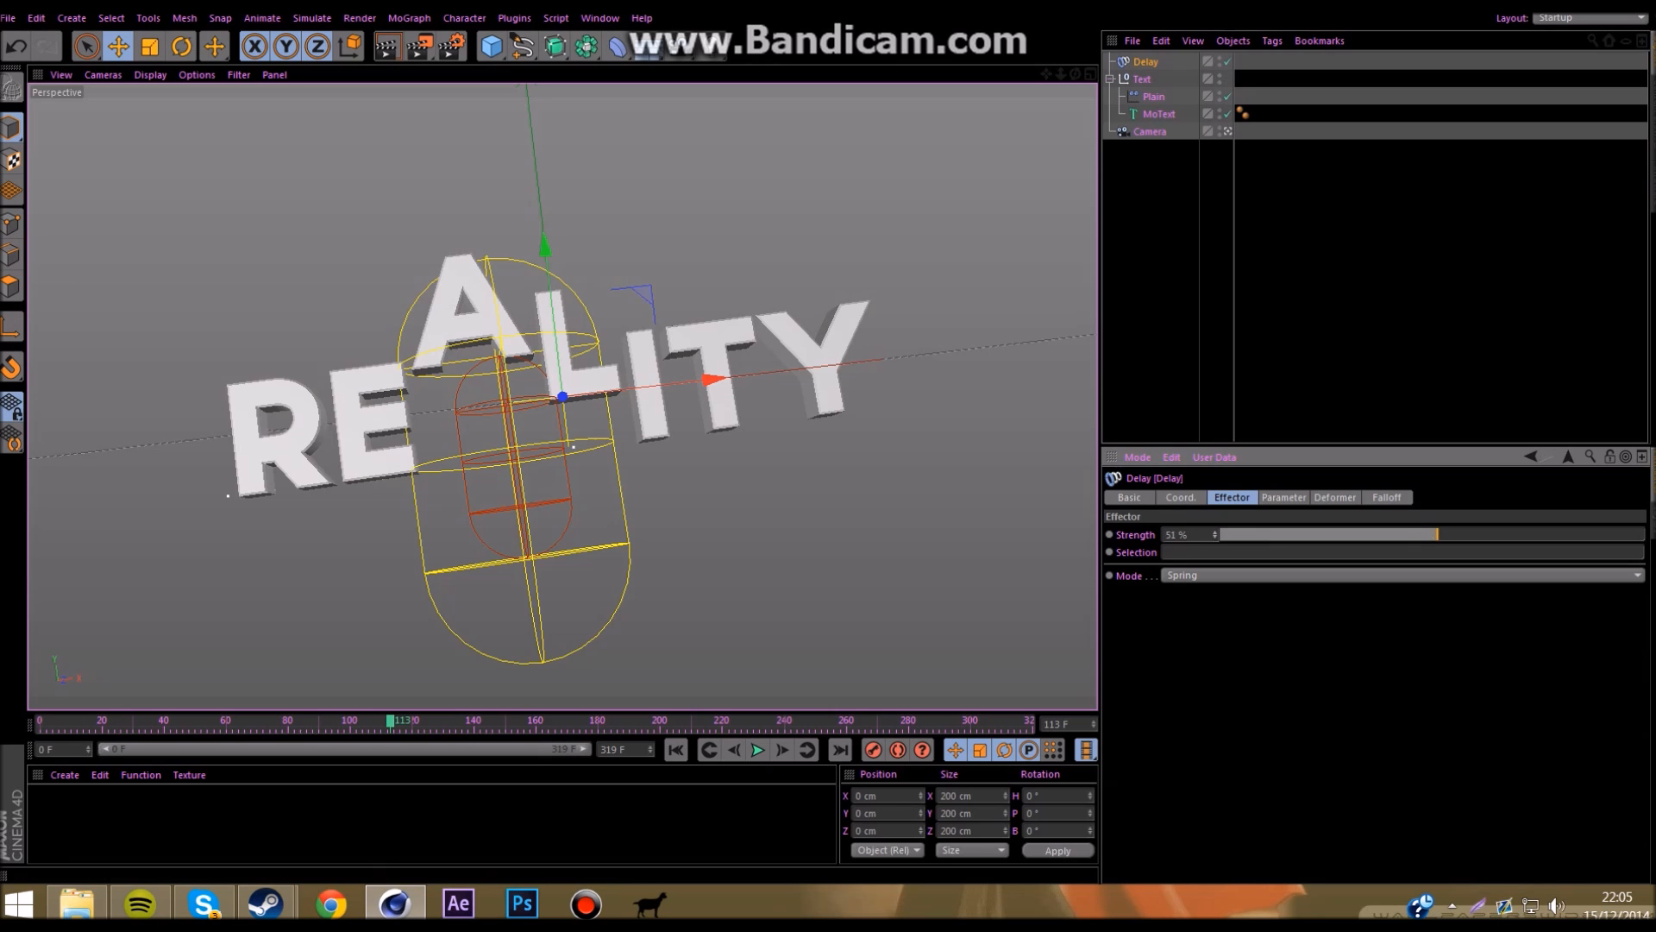
Step: Play the sweep twice to check how the letters spring with the Delay effector
key("F8")
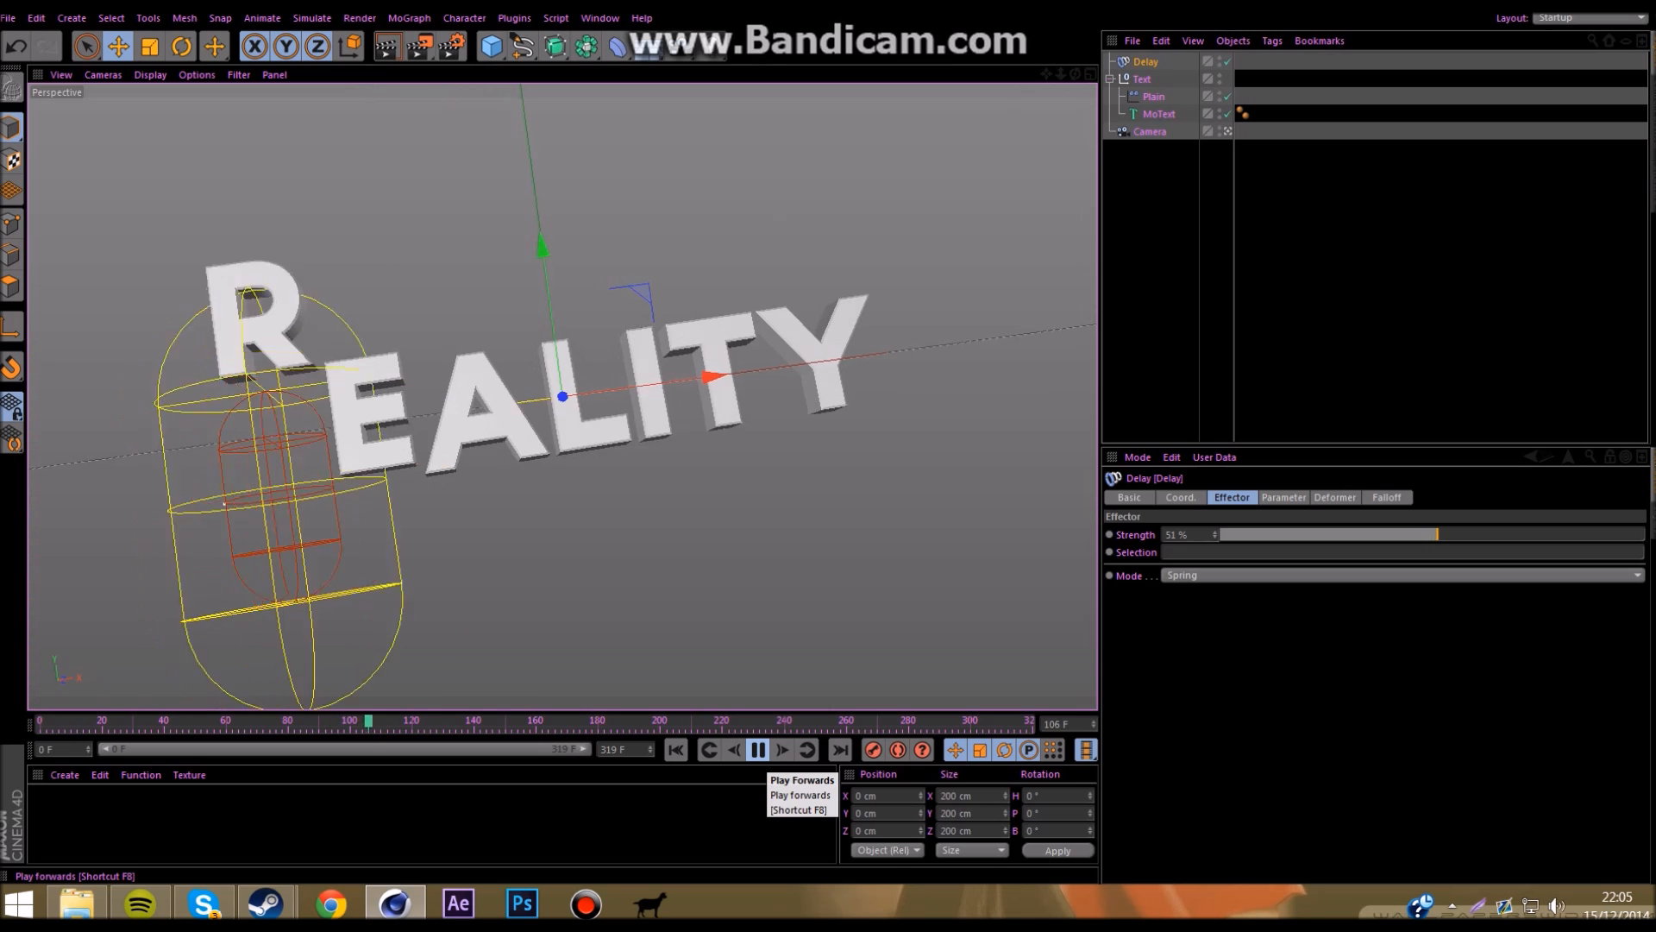
left_click(758, 750)
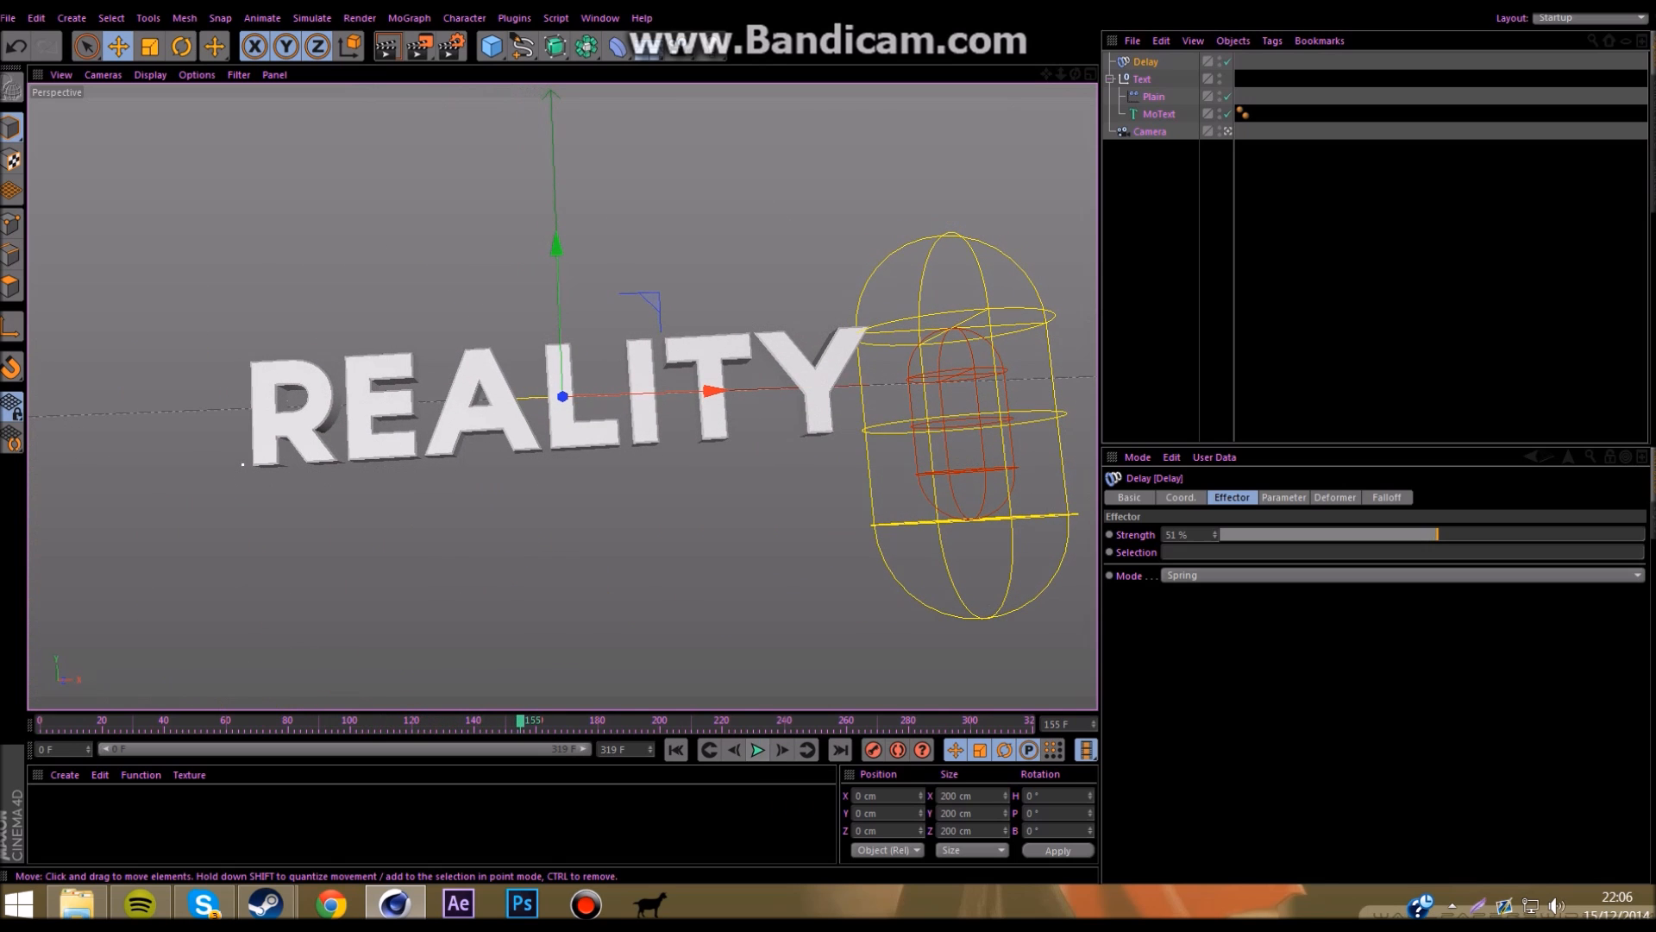
left_click_drag(521, 721, 328, 721)
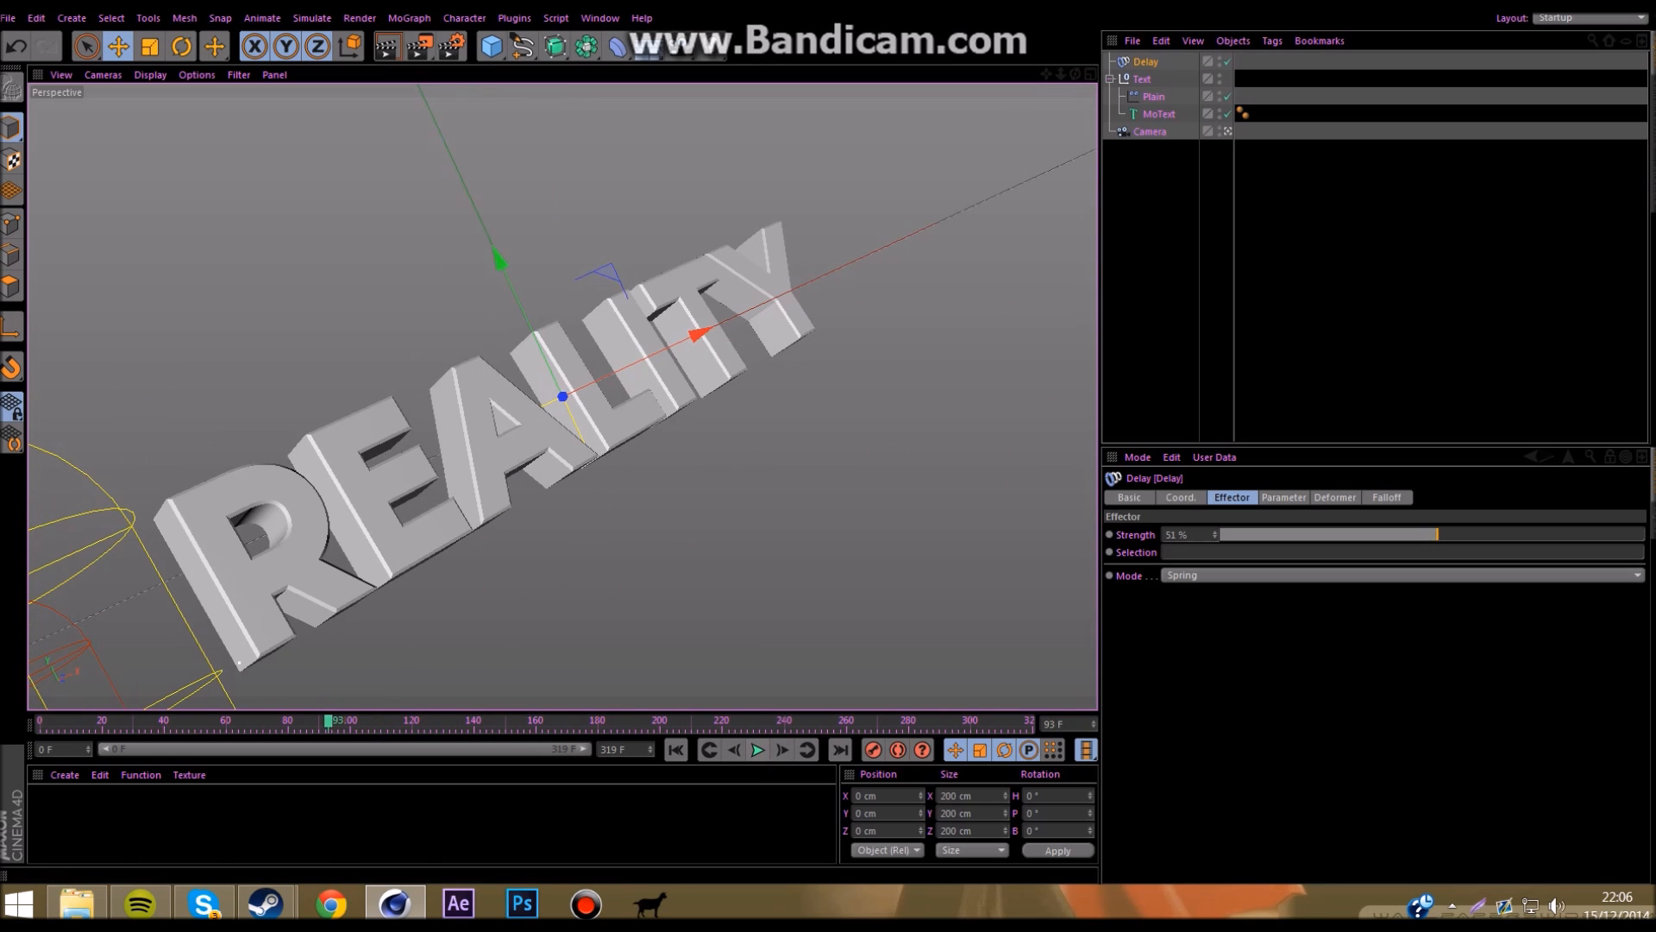
left_click(758, 749)
left_click(759, 749)
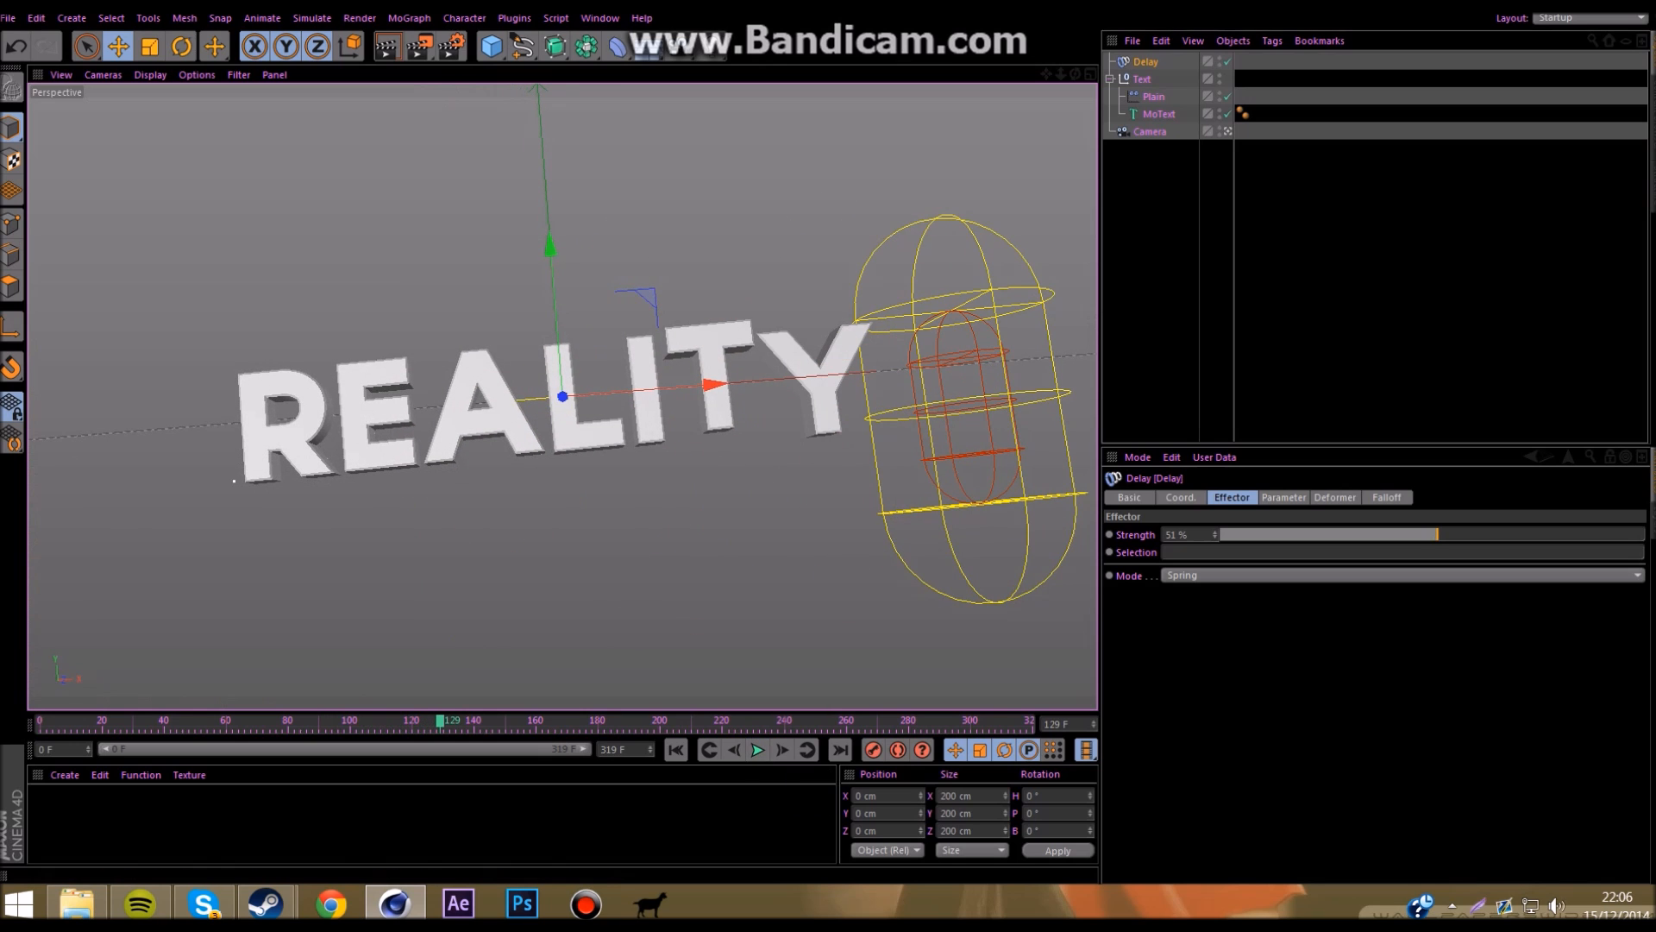
Step: Widen the Plain effector's sweep to X about -475 cm at frame 98 and about 496 cm at frame 130
left_click(1154, 97)
left_click(709, 750)
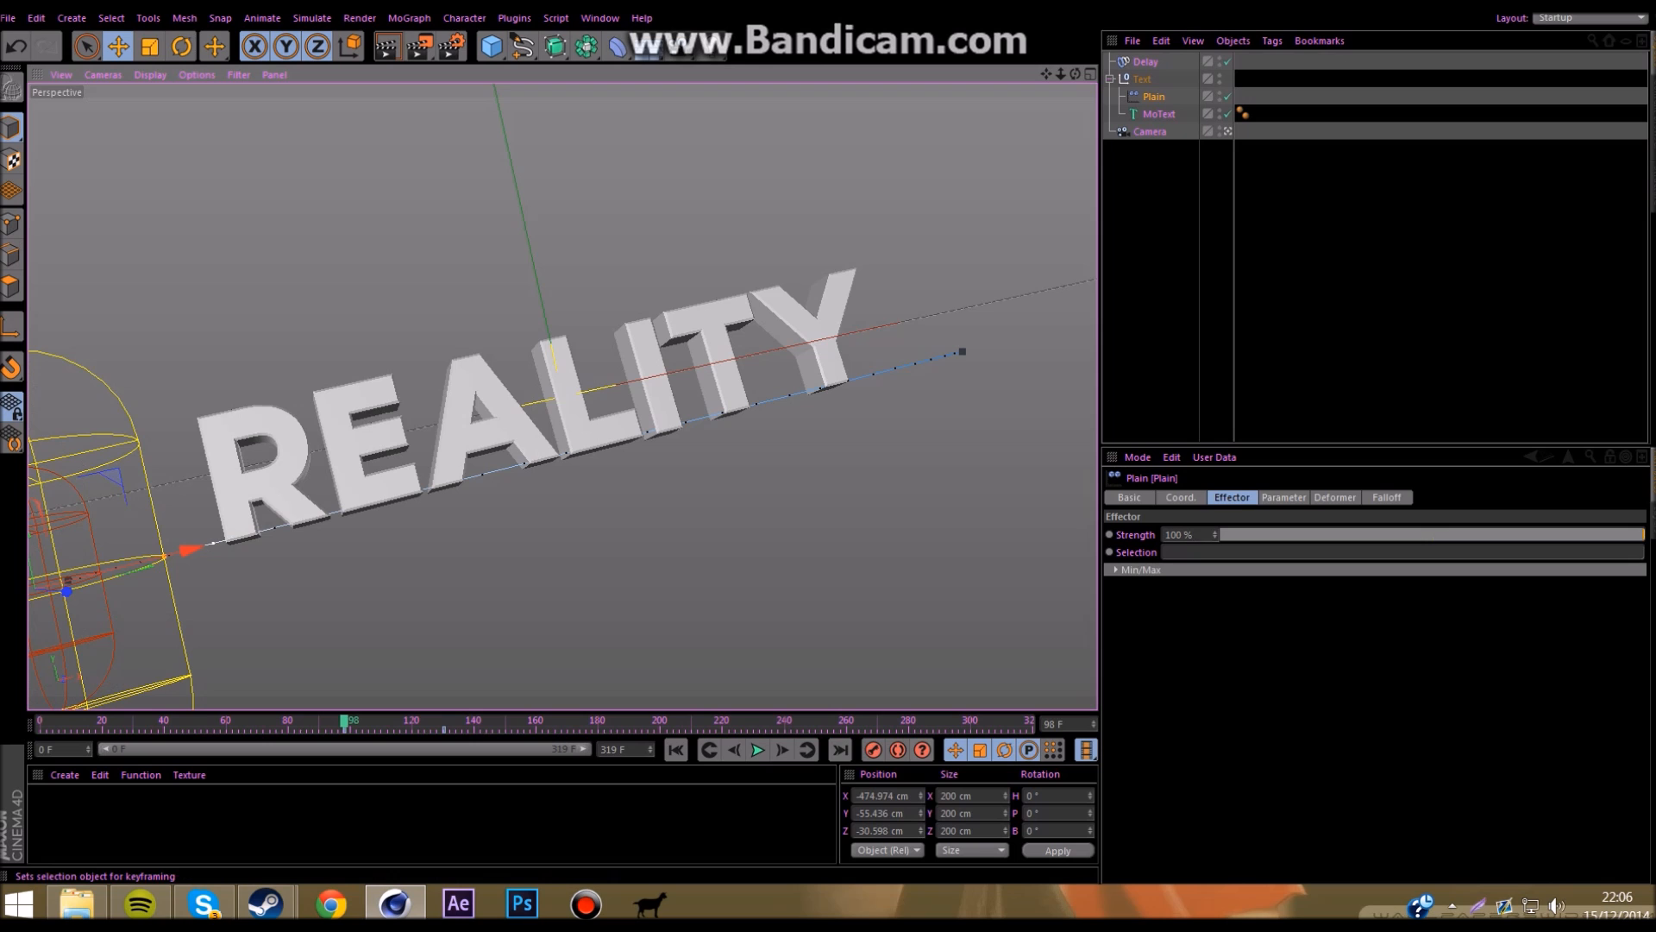
left_click(806, 749)
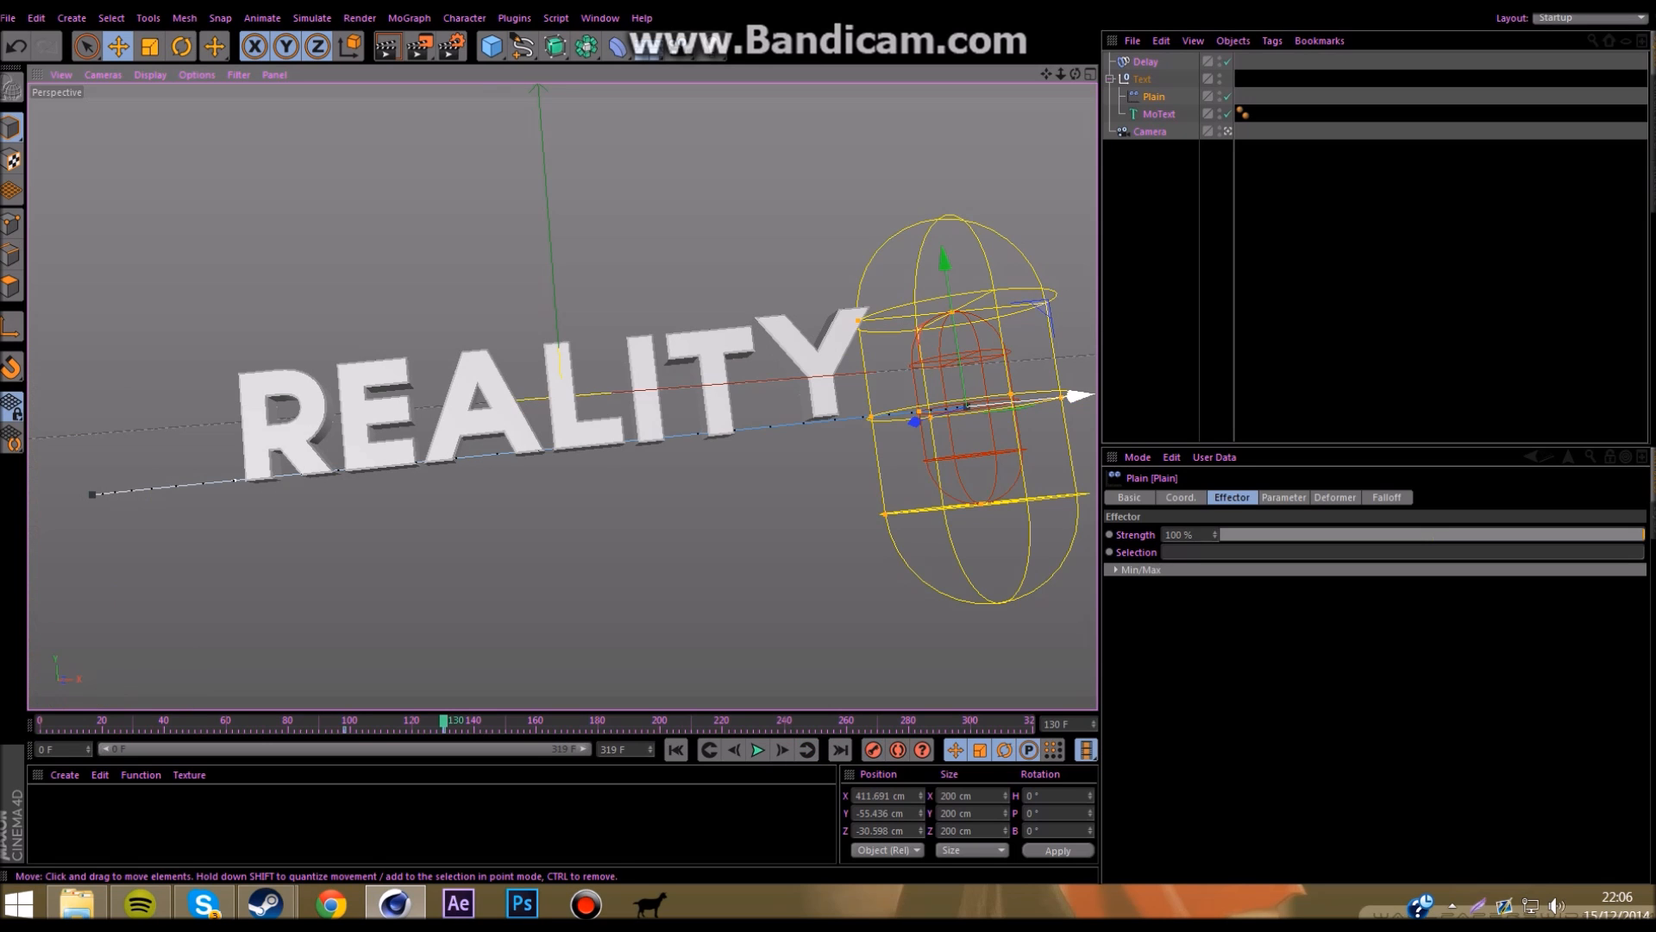
left_click_drag(1078, 396, 1156, 388)
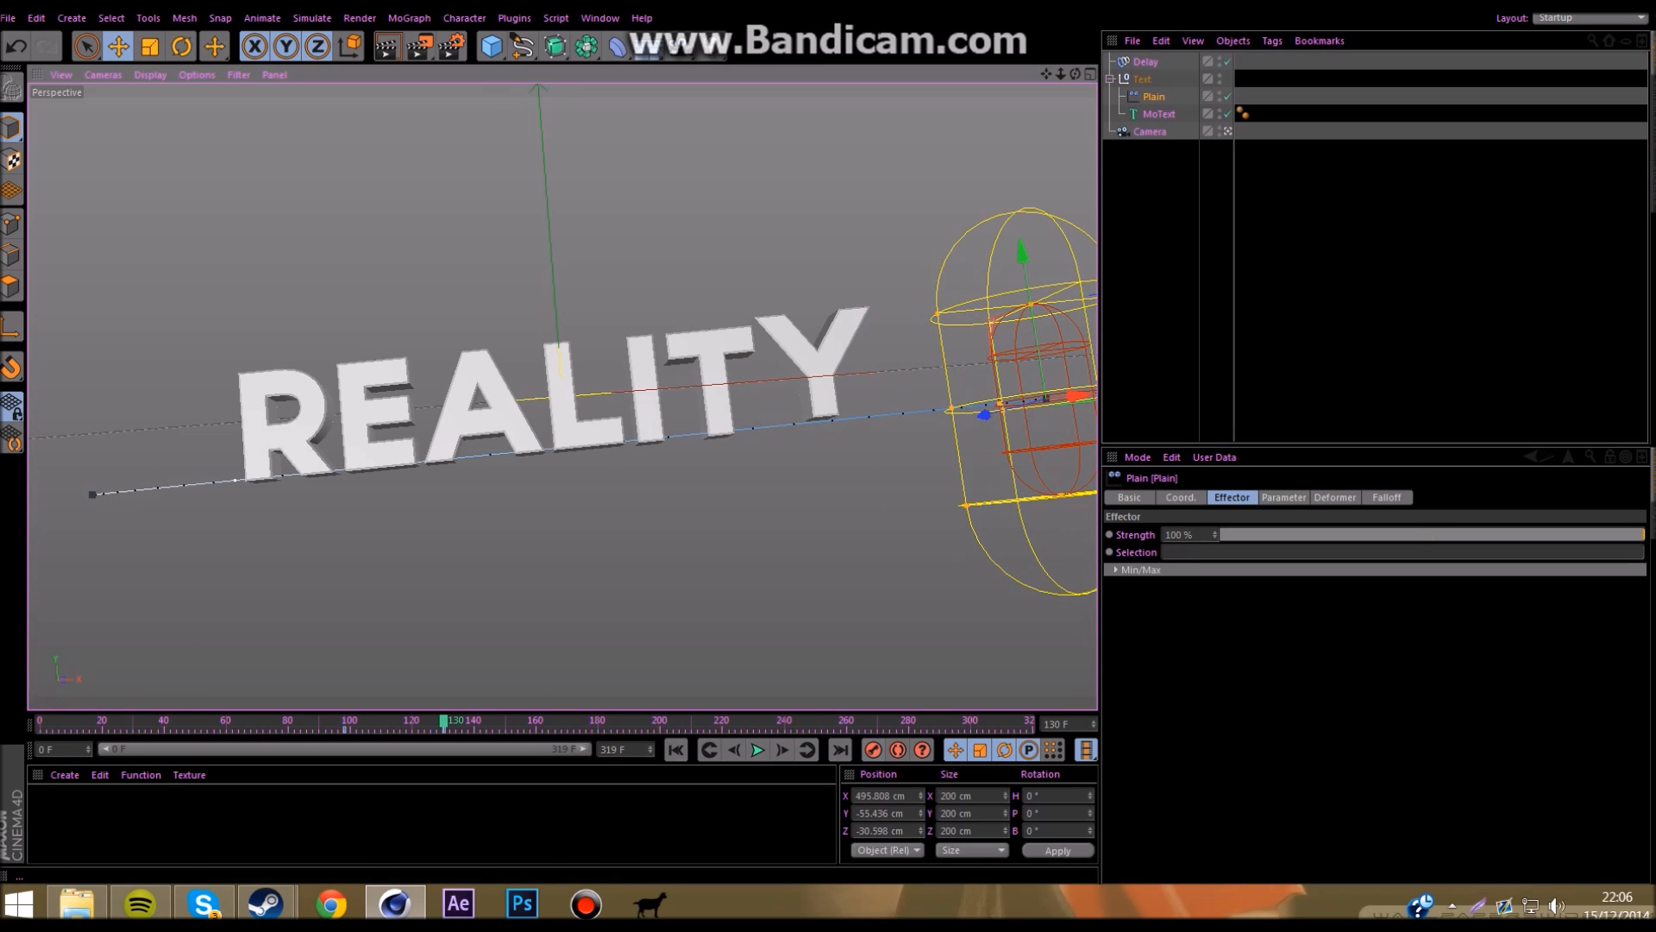
Step: Play the animation from the start and scrub back to frame 120 to check the widened sweep
left_click(675, 749)
left_click(757, 749)
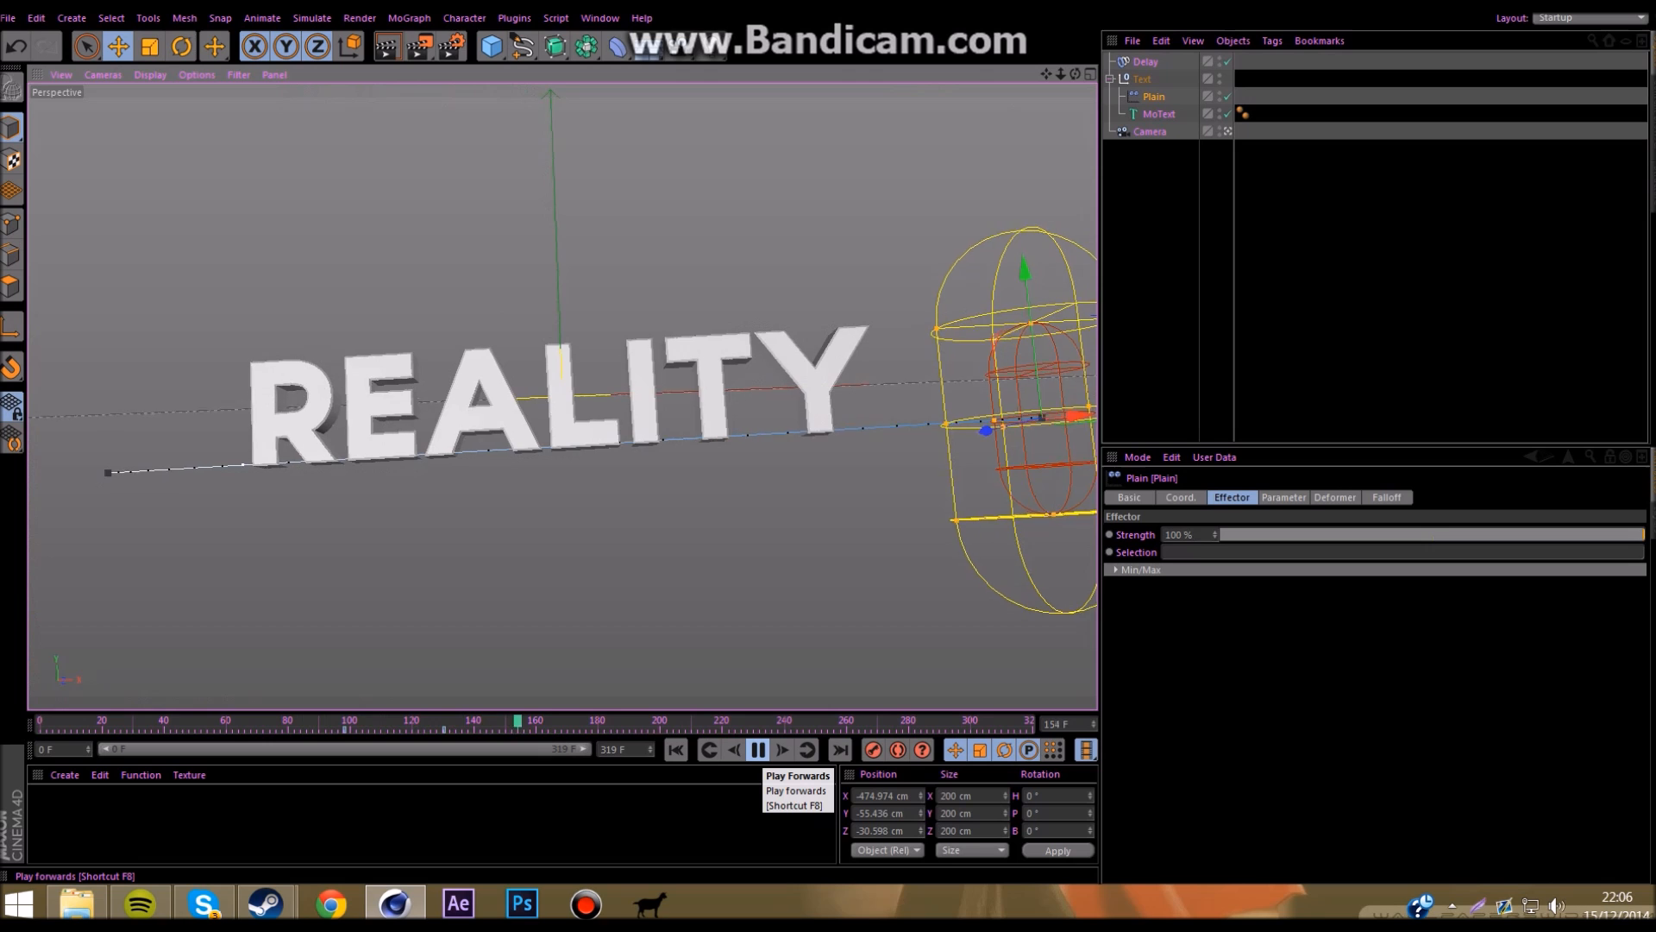
left_click(758, 749)
left_click_drag(630, 721, 413, 721)
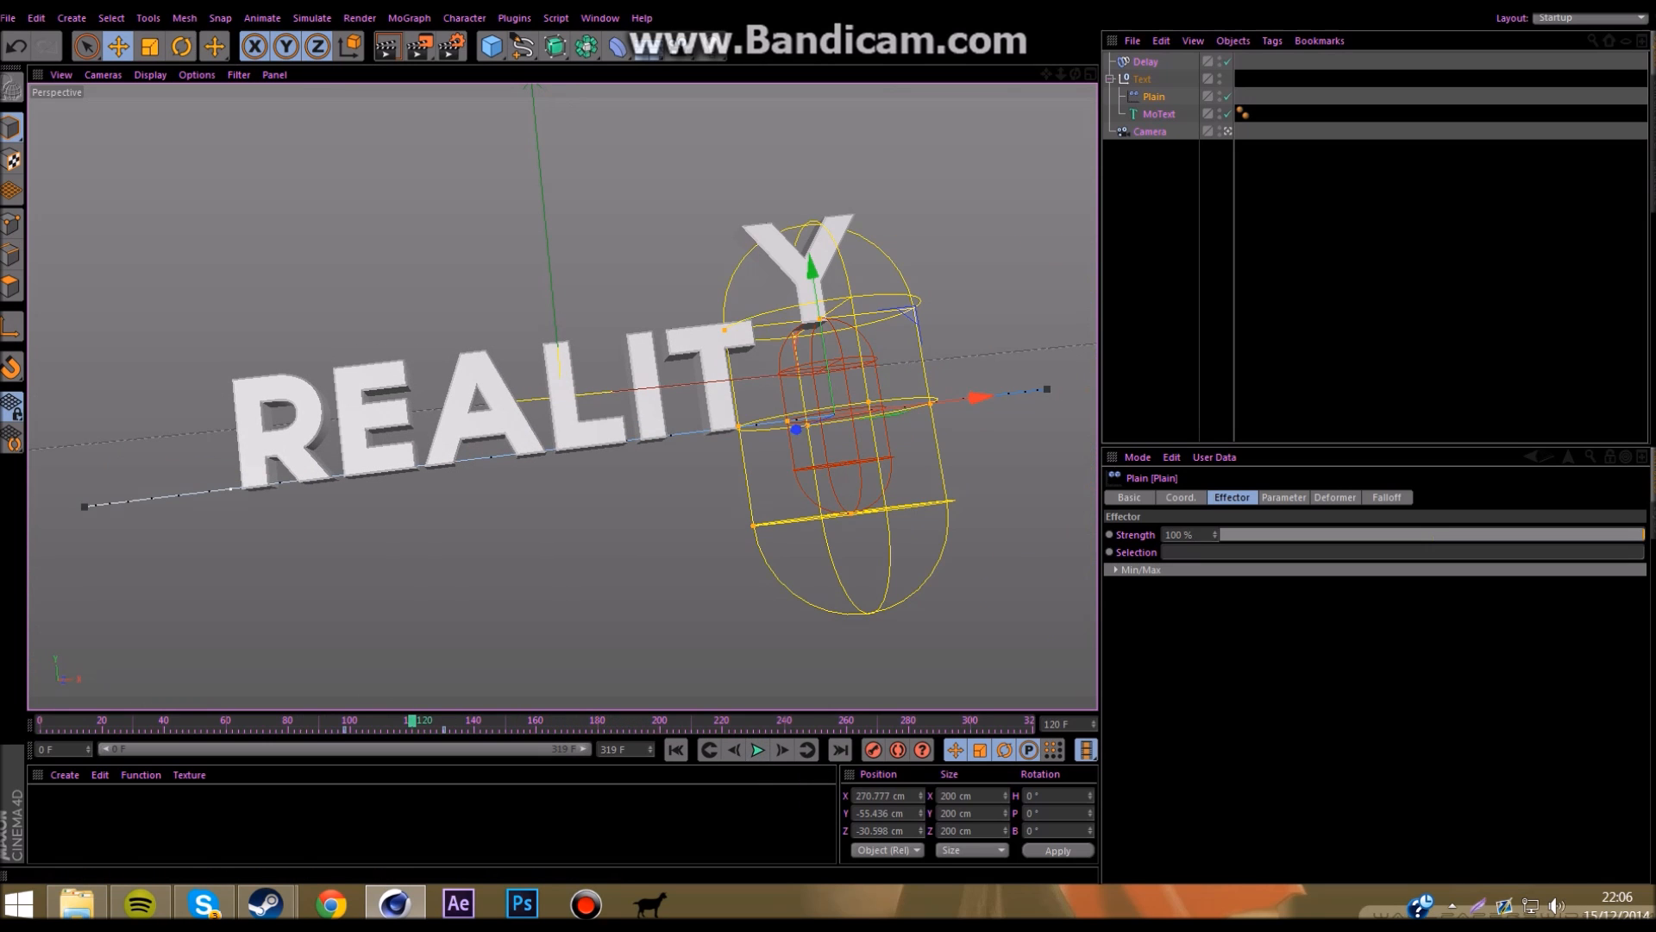
Step: Try a Delay effector strength of 77% and play the sweep to judge the springing
left_click(1145, 62)
left_click_drag(1438, 535, 1549, 535)
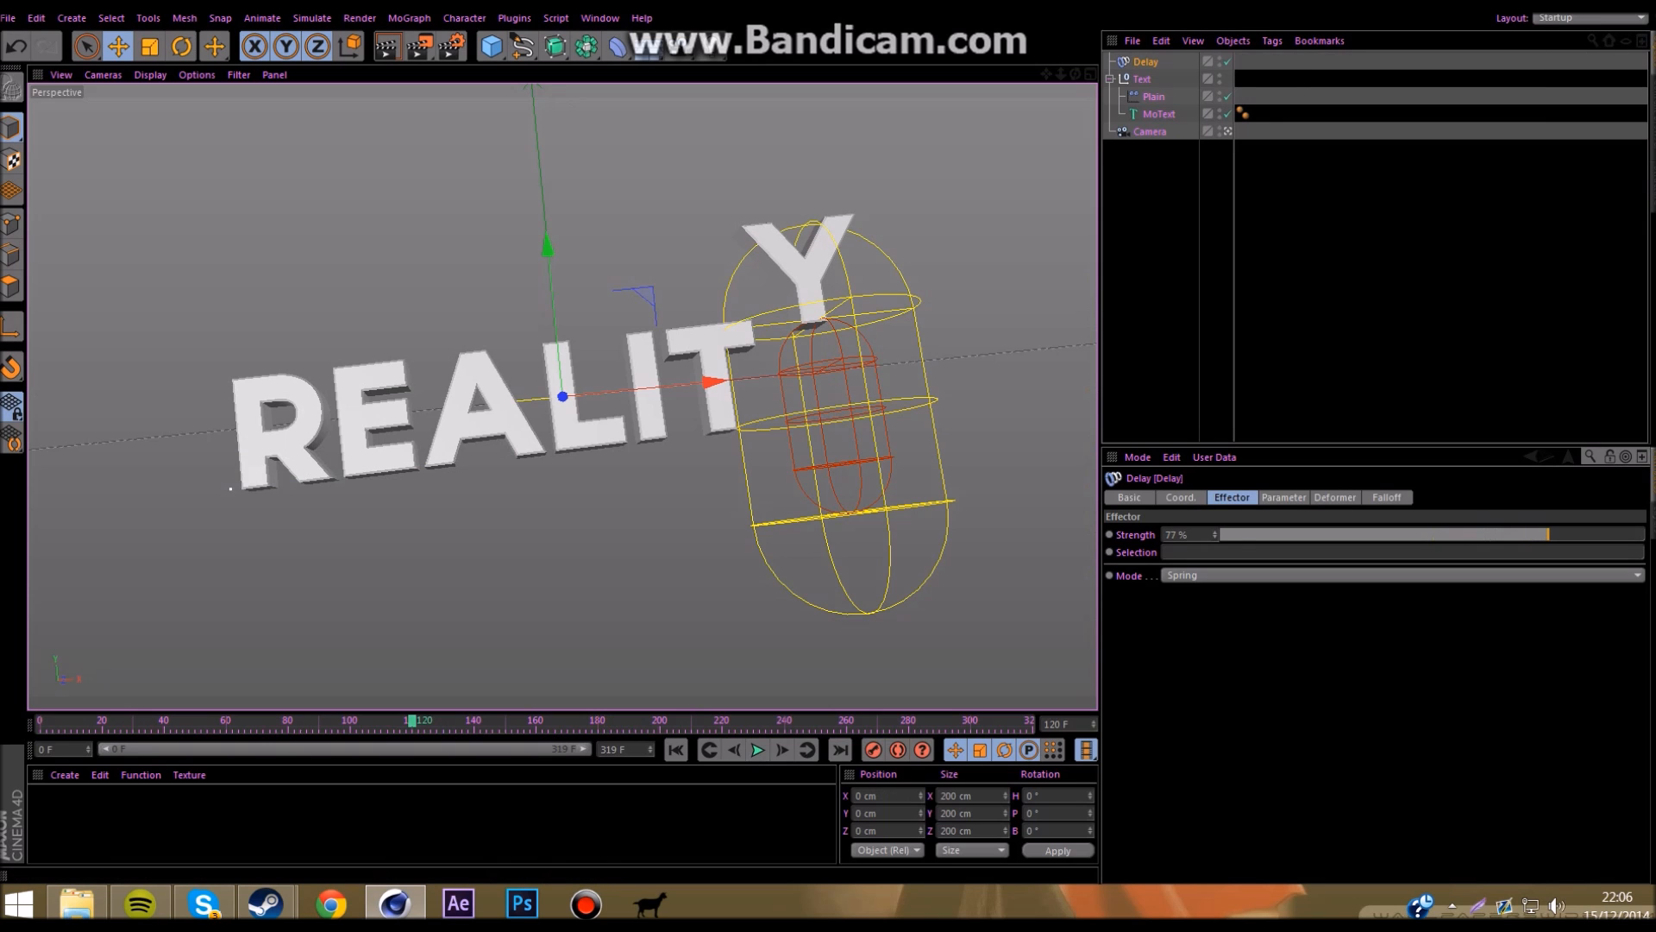
left_click(307, 721)
left_click(758, 750)
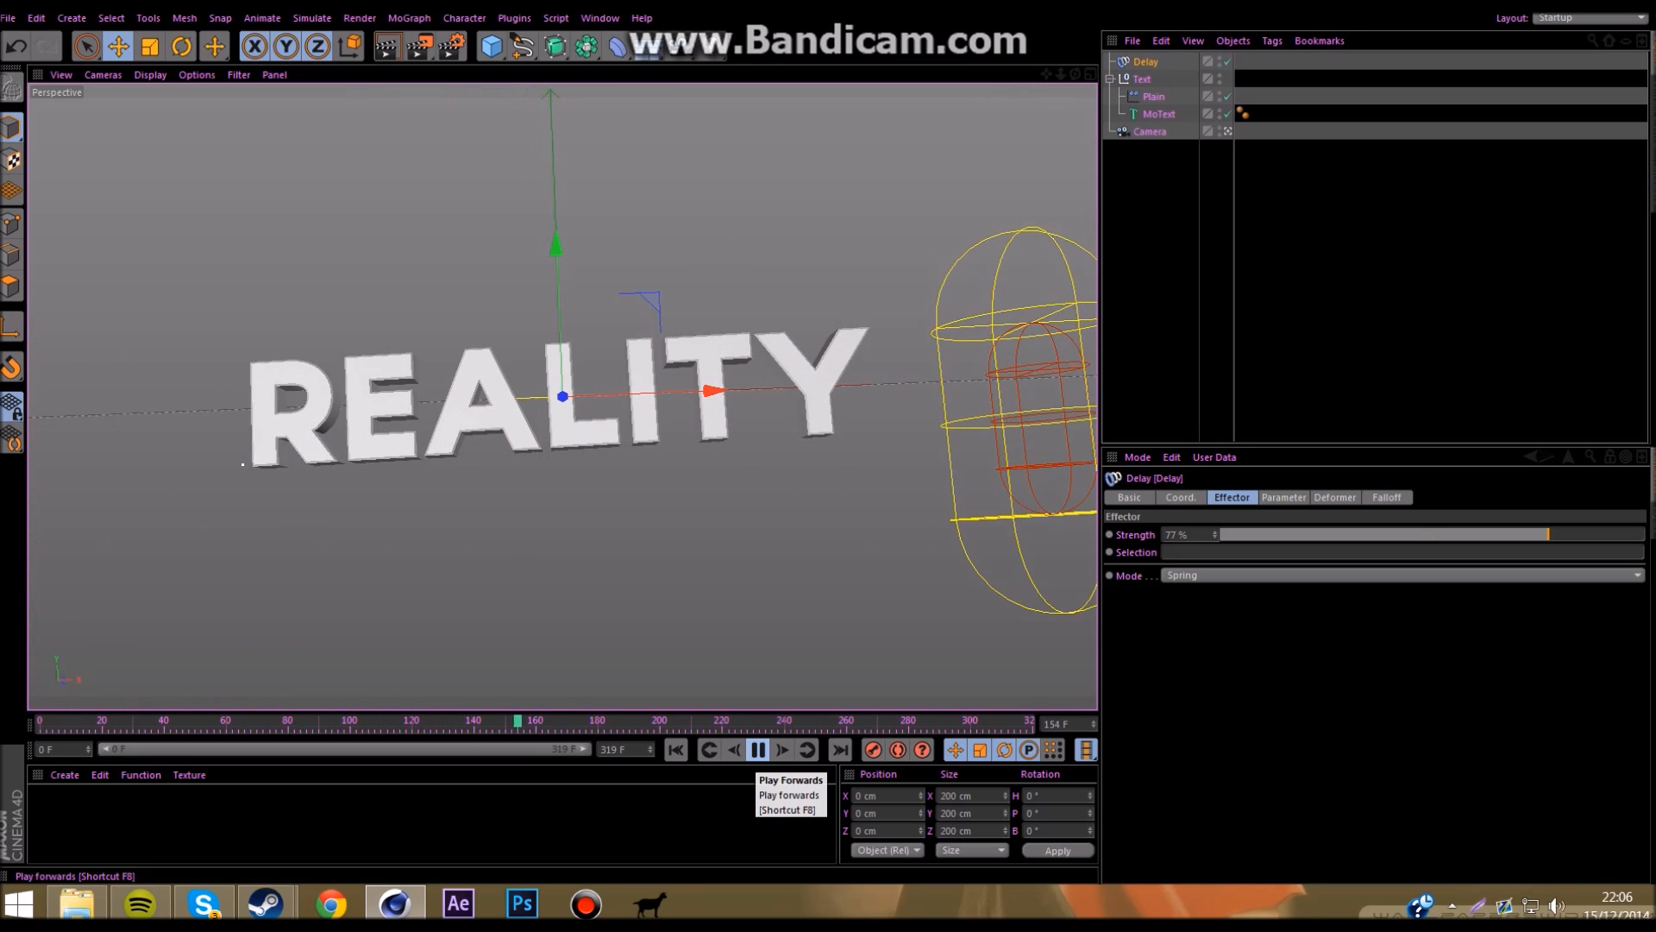
left_click(757, 749)
Step: Try a return sweep of the Plain effector from frame 180 to frame 210, ending beyond the letter R, and play it
left_click_drag(549, 721, 592, 721)
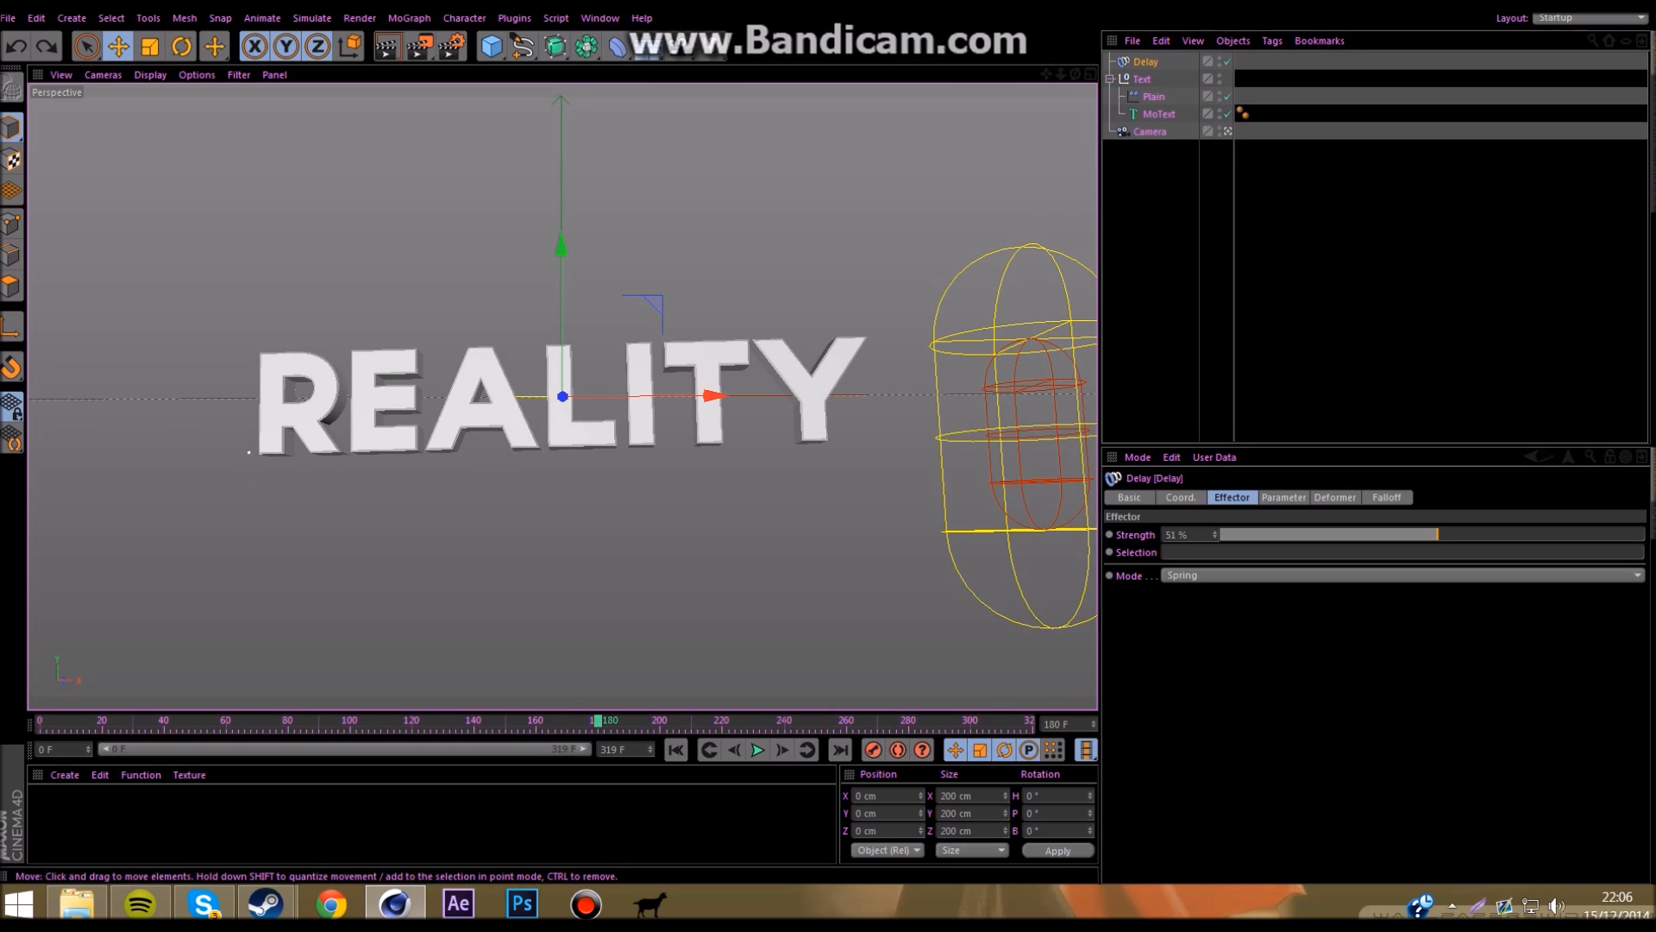
left_click(1153, 97)
left_click(898, 750)
left_click_drag(598, 721, 688, 721)
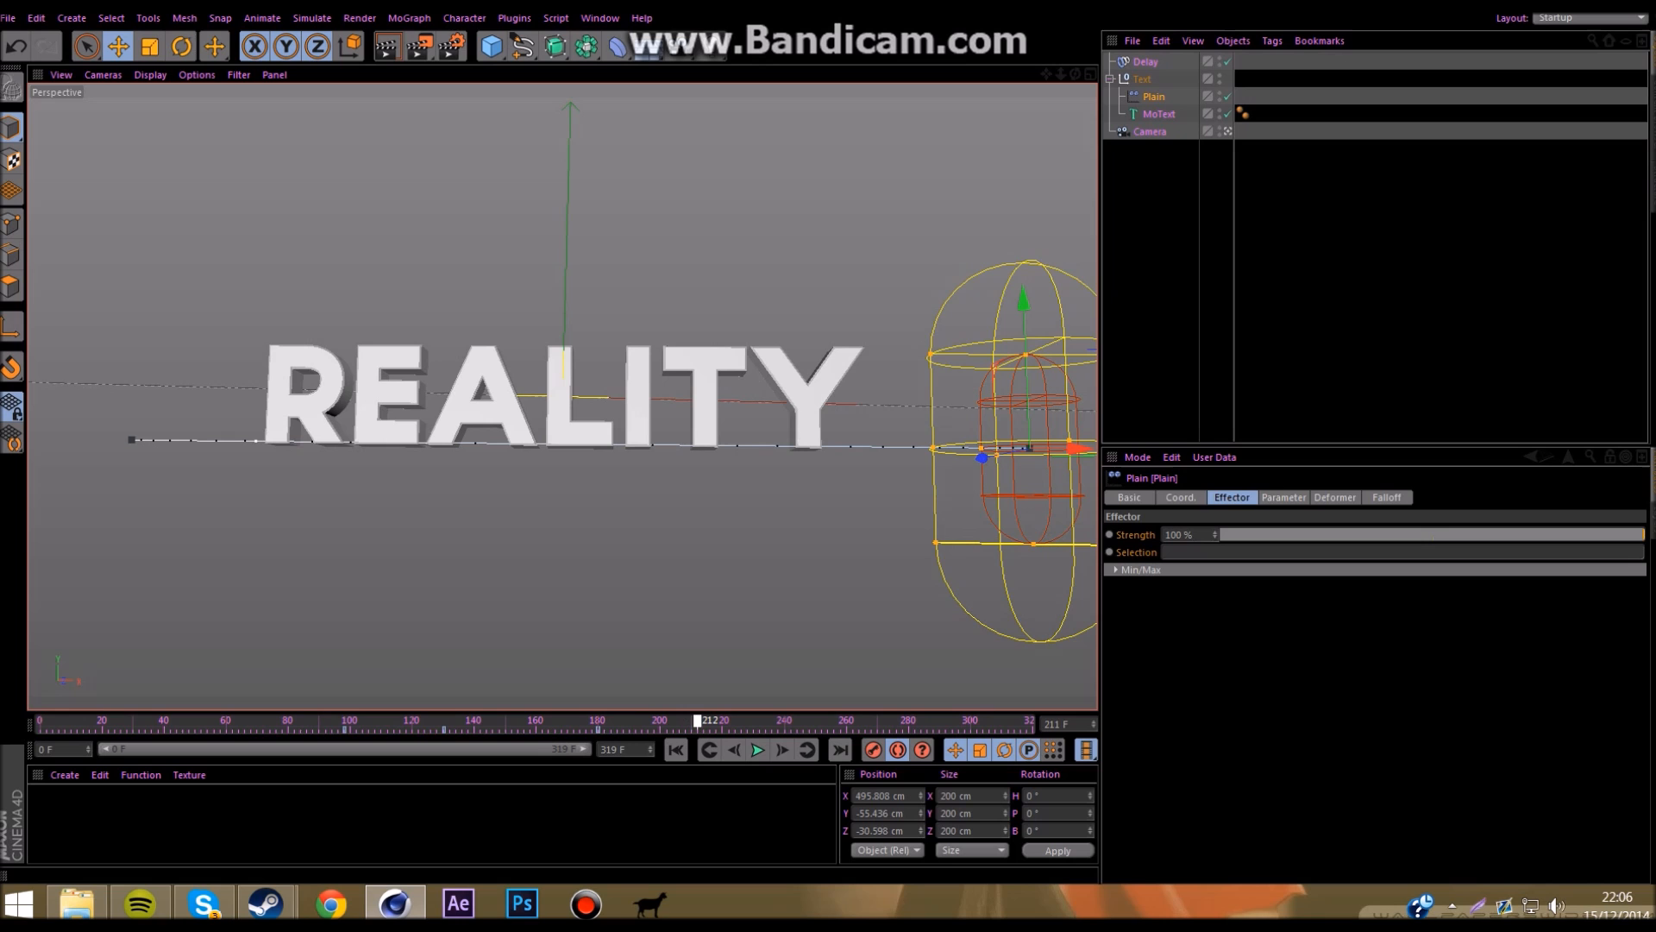
left_click(734, 750)
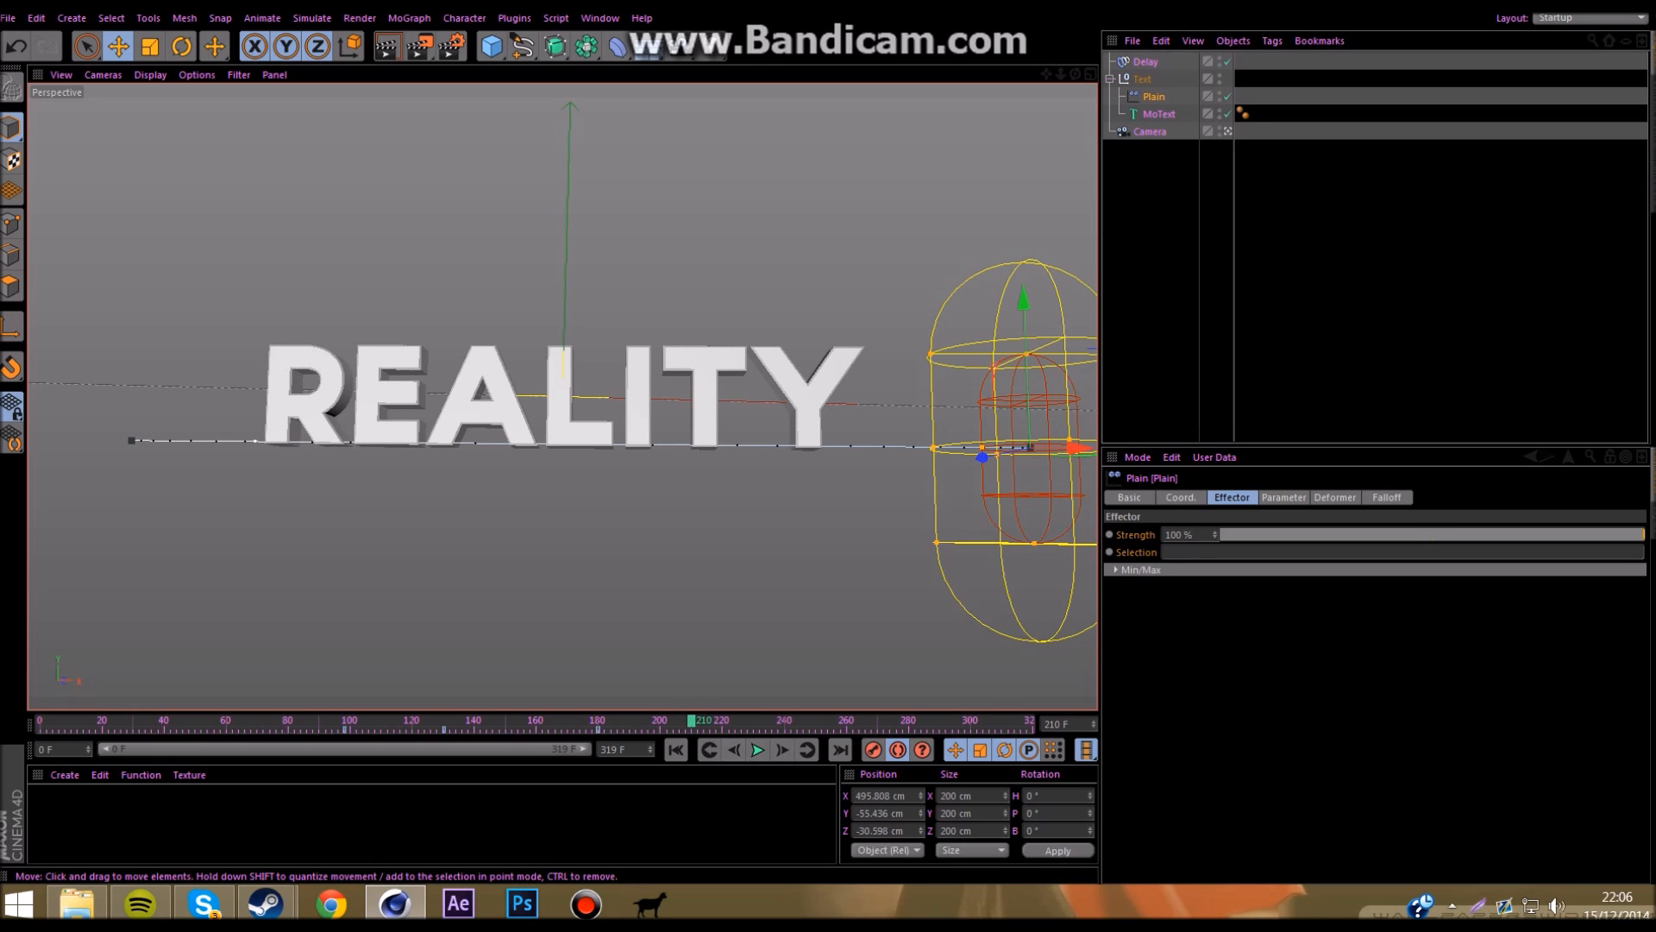
left_click_drag(1078, 448, 709, 446)
left_click_drag(811, 448, 516, 447)
left_click_drag(691, 721, 254, 722)
left_click(759, 750)
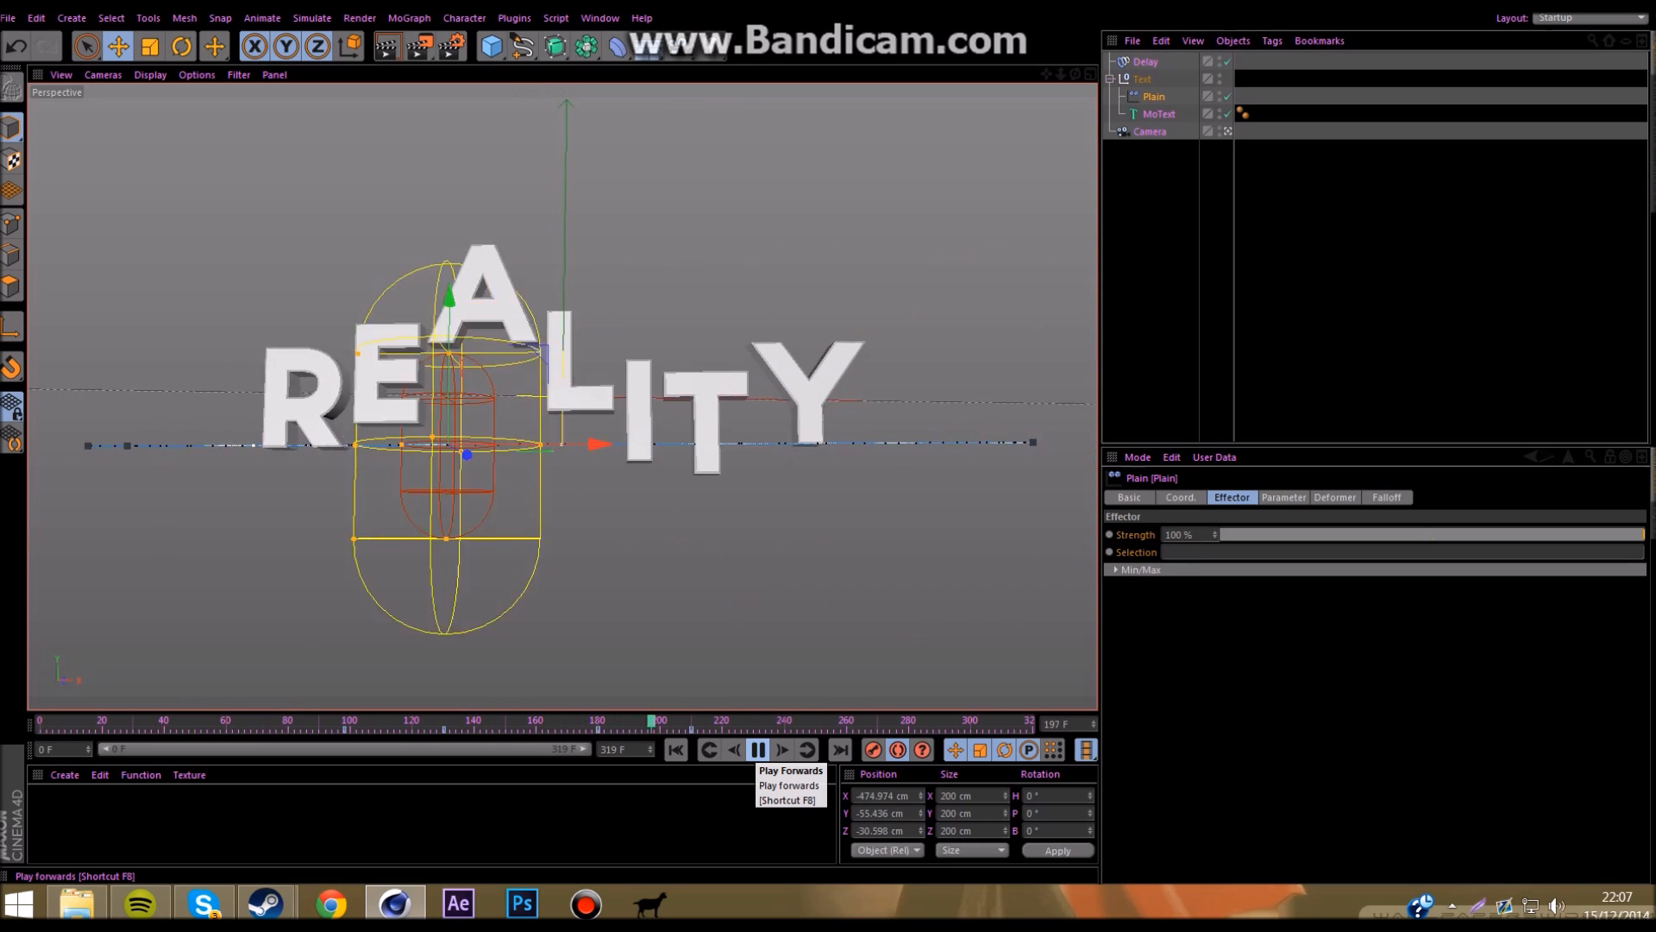
left_click(758, 749)
Step: Try a Helix spline around the text, turned to H 90° and shifted along the word, and delete it
left_click_drag(738, 721, 1029, 722)
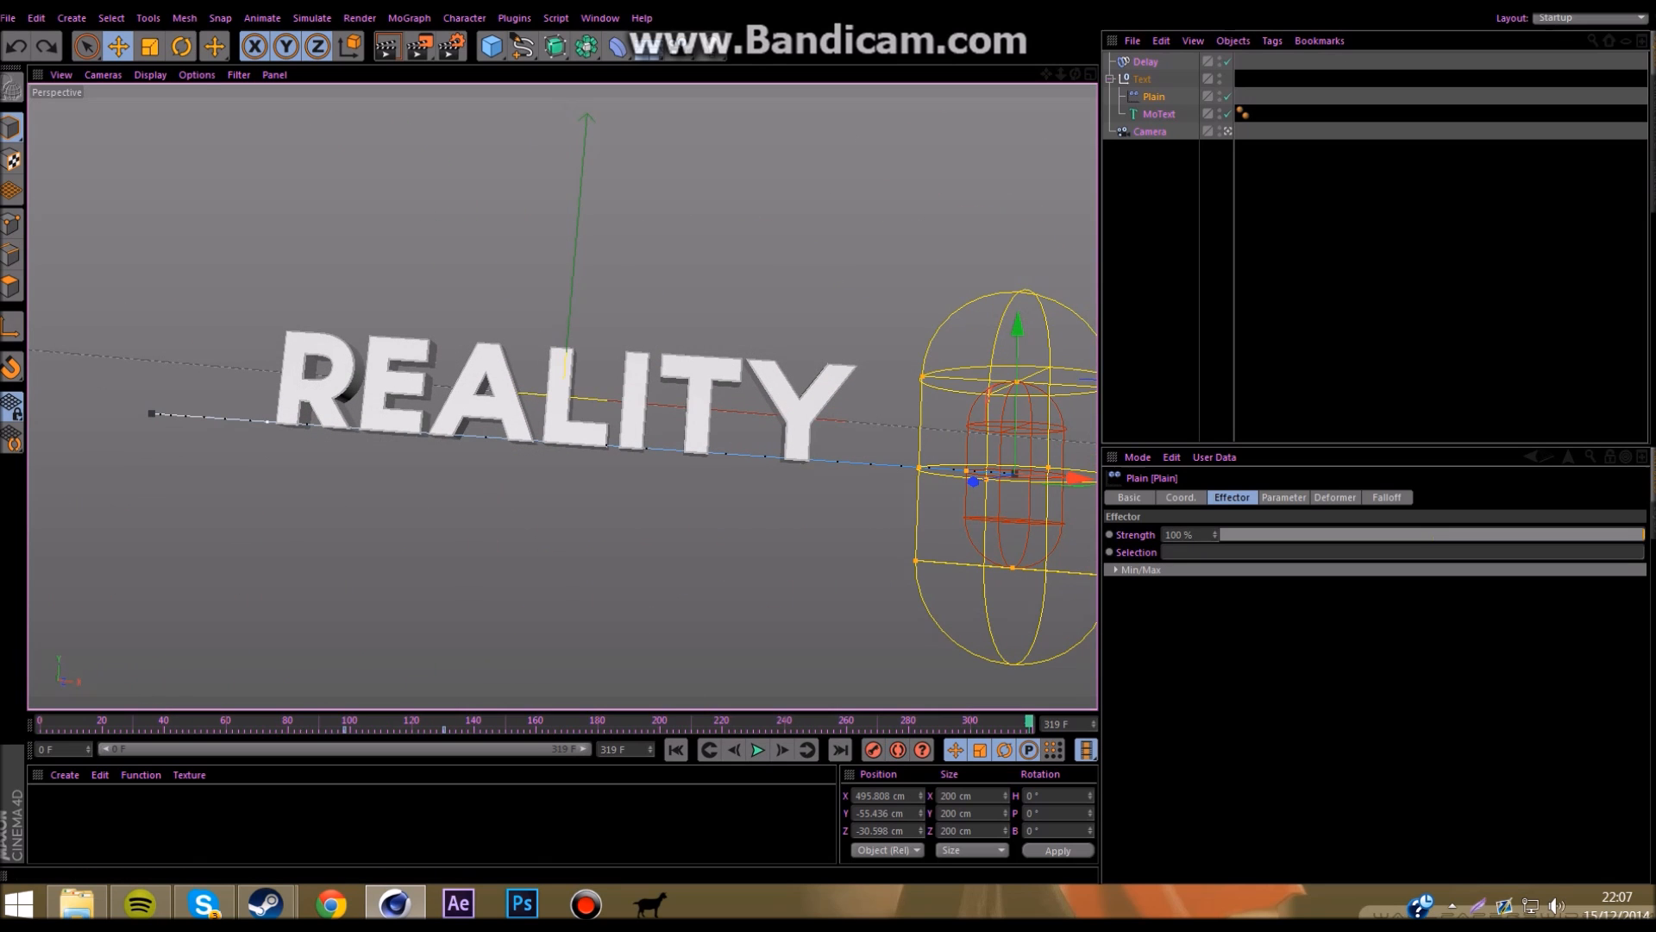
left_click_drag(1029, 722, 496, 725)
left_click(522, 46)
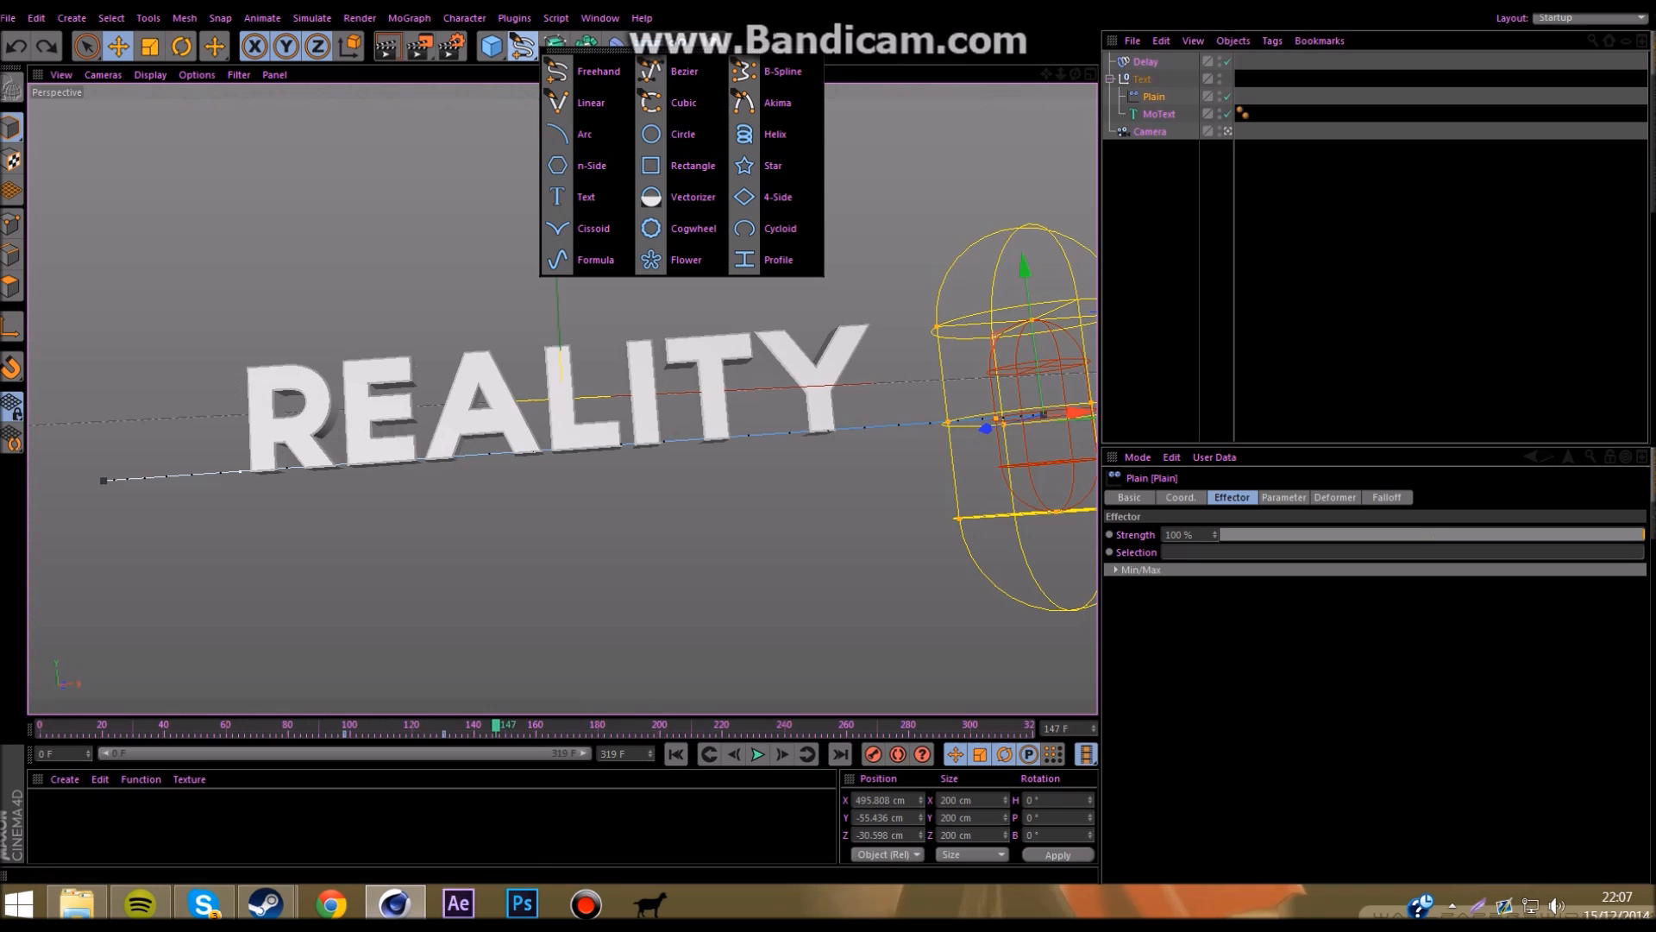
left_click(743, 134)
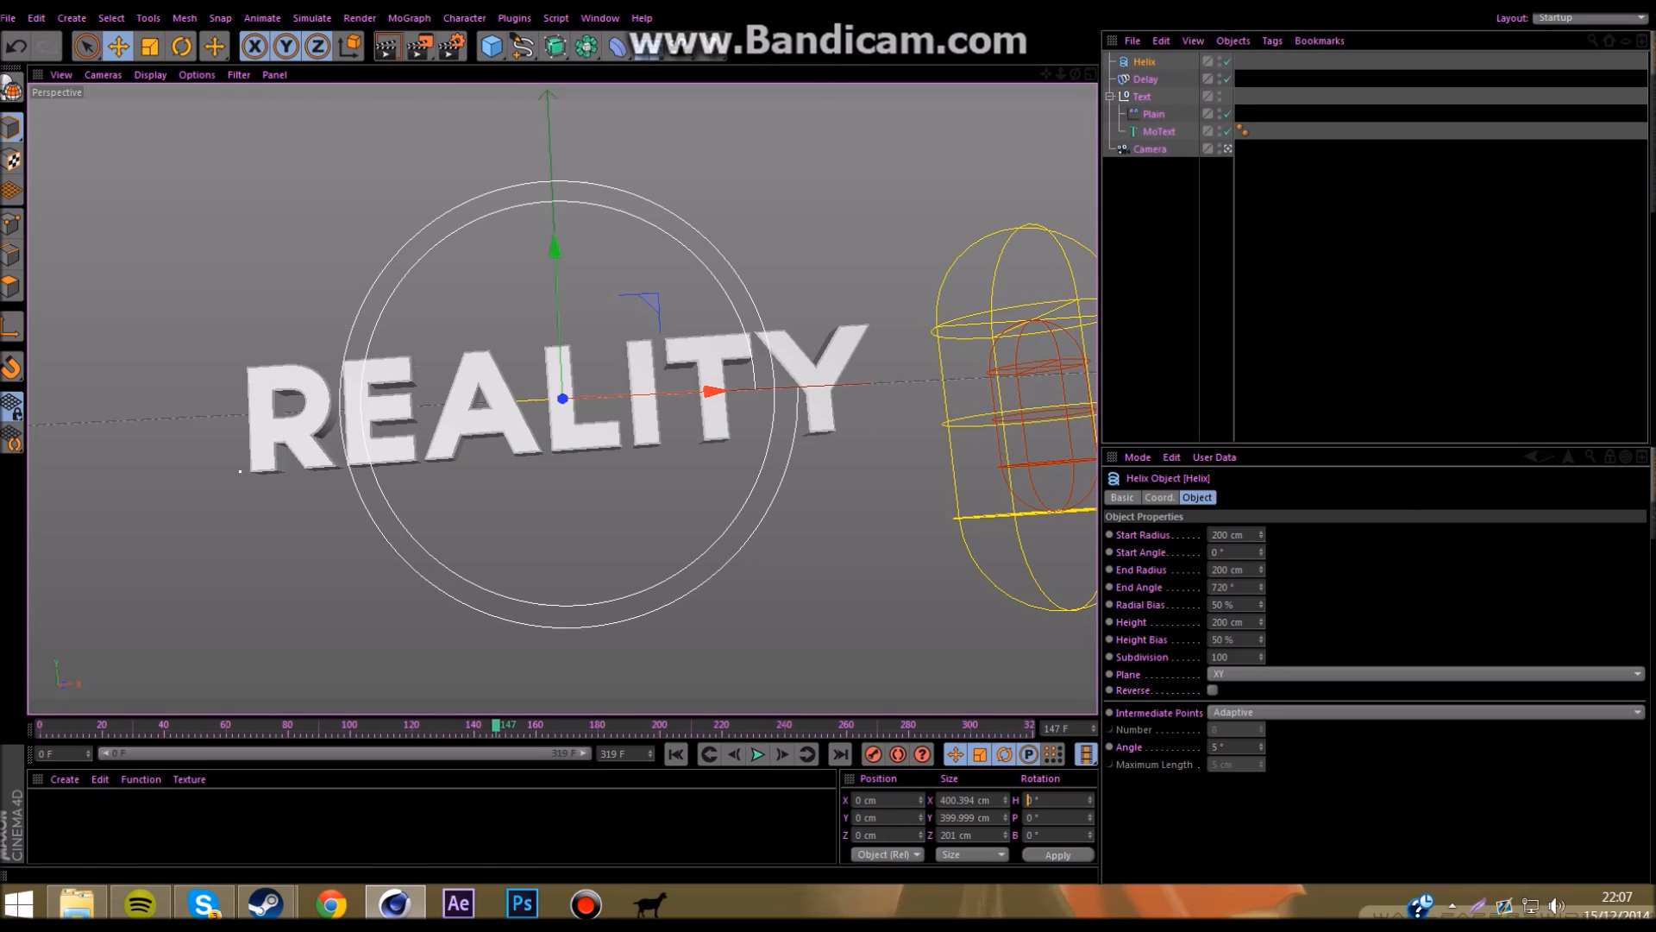
type("90")
key("Return")
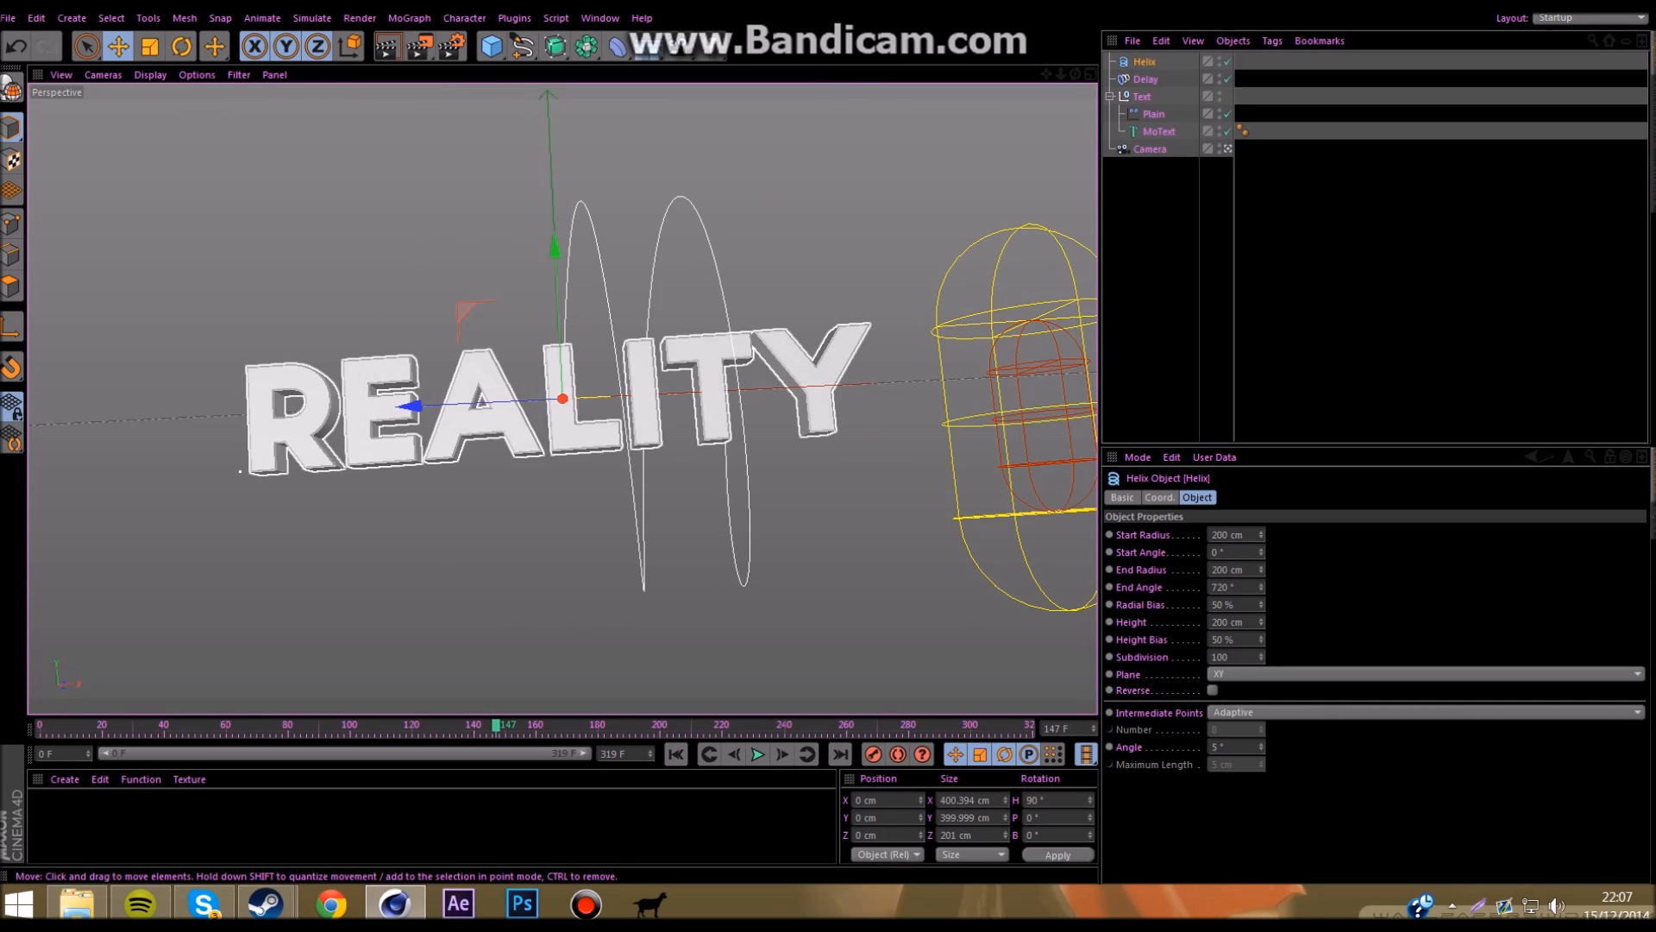
left_click_drag(553, 400, 398, 406)
key("Delete")
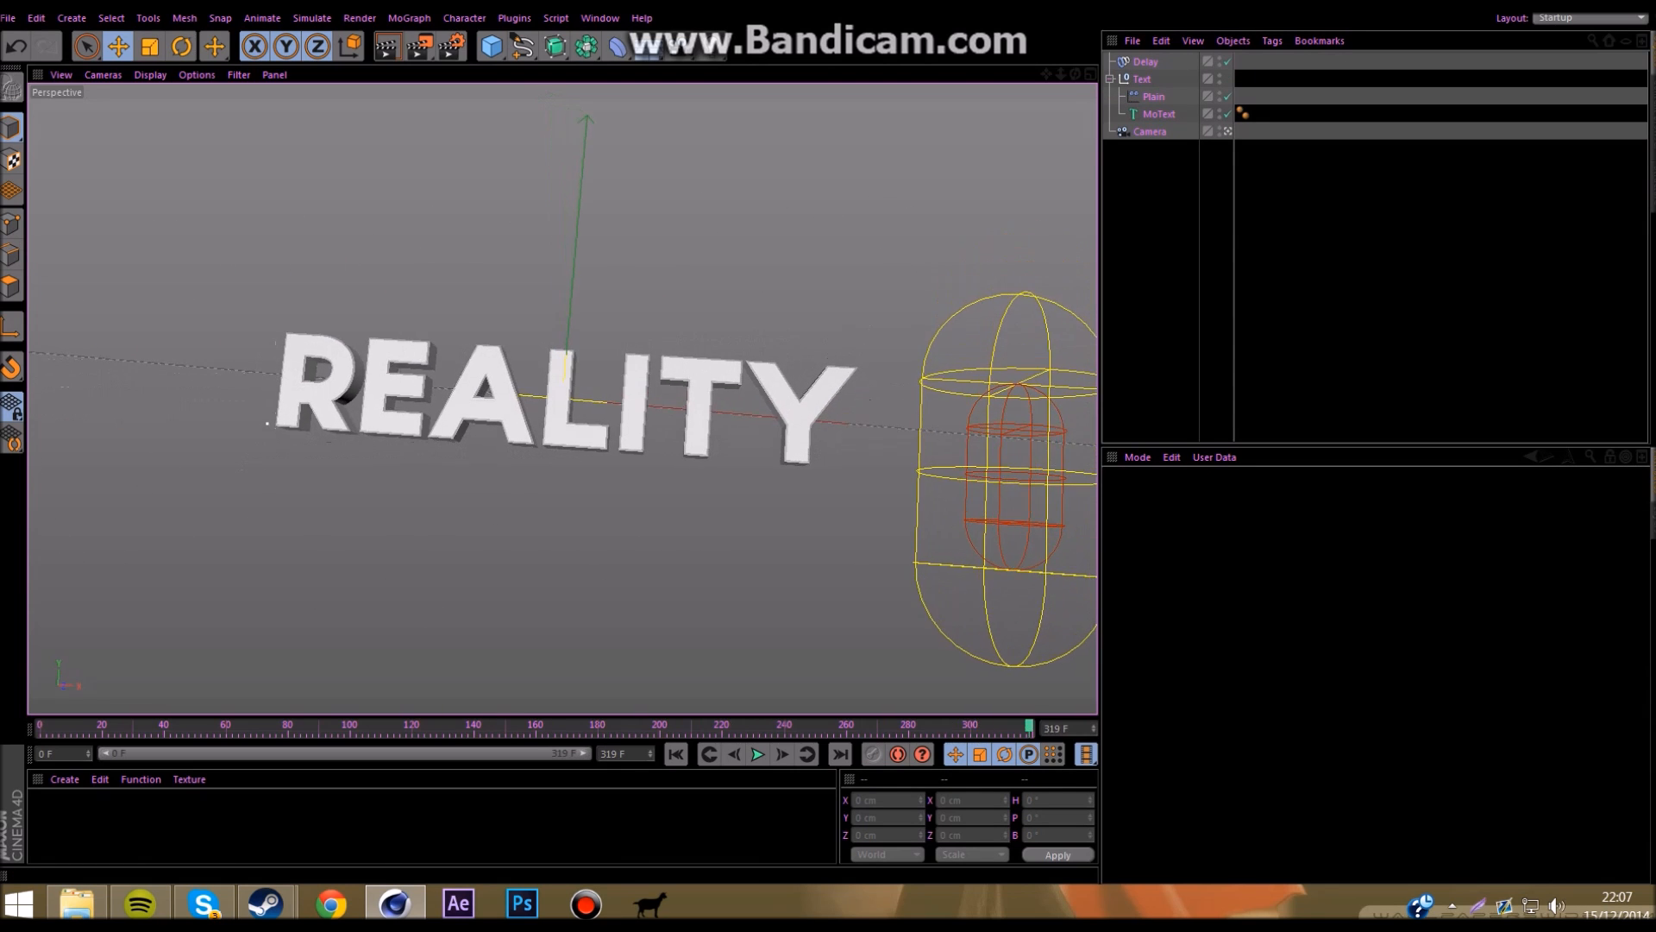
Step: At frame 319, rotate the Text null to about H -11.9°, P -7.1°, B -2.0°
left_click(1110, 80)
left_click(1142, 79)
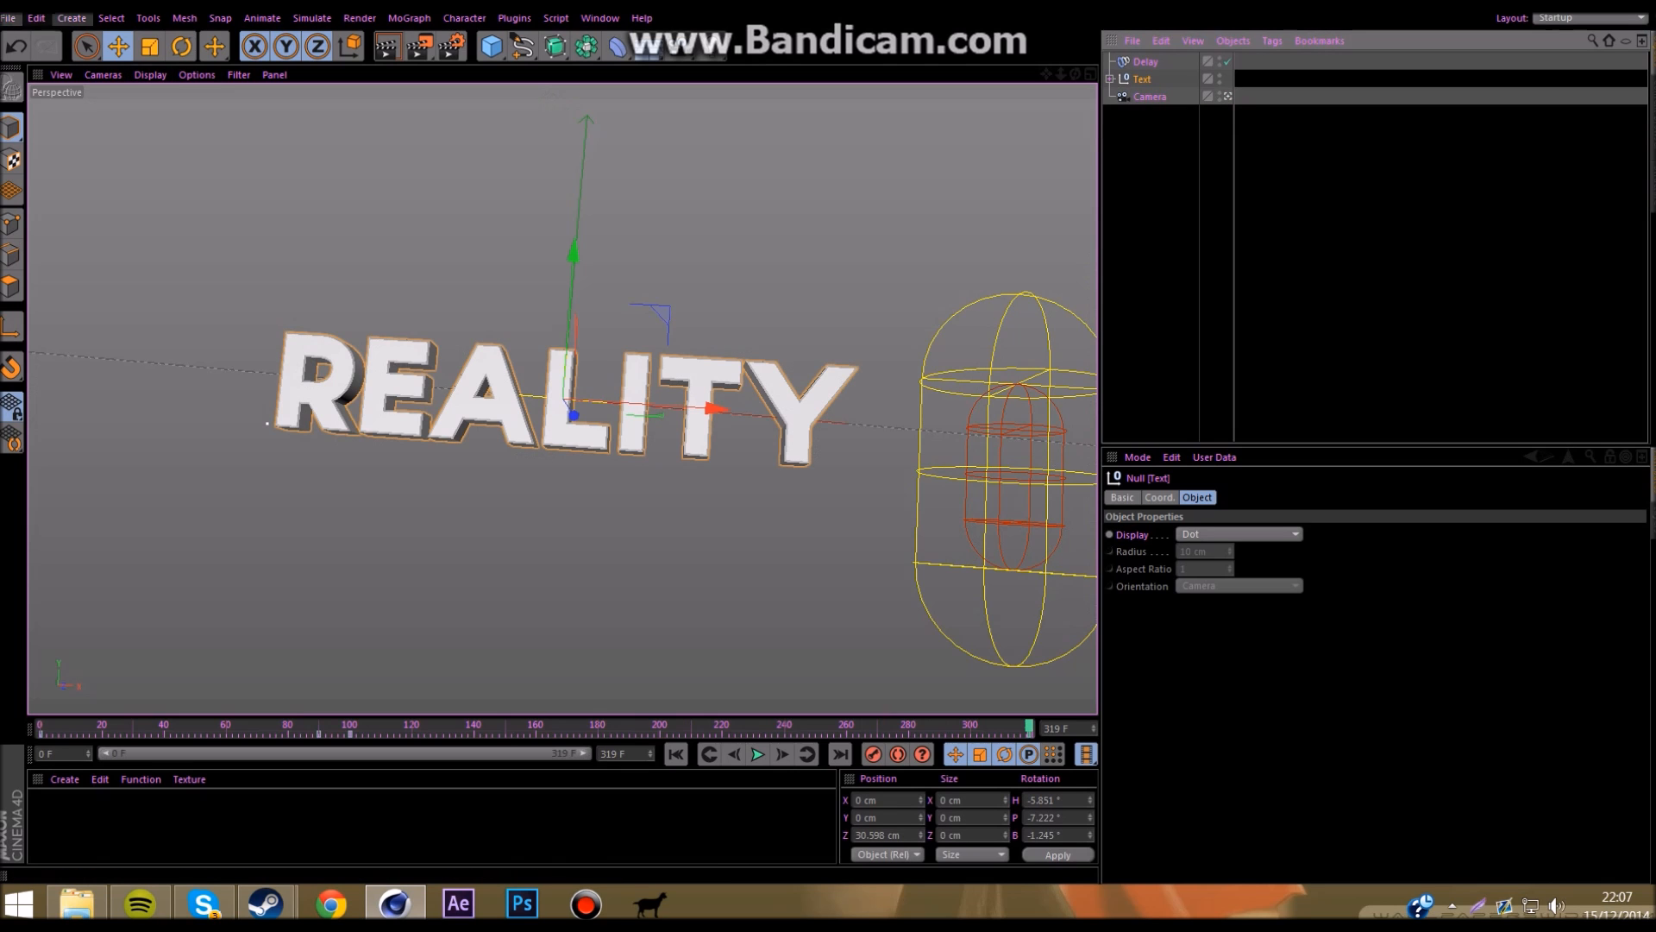
left_click(181, 46)
left_click_drag(586, 390, 559, 388)
Step: Play the animation to check the text's stronger end rotation
left_click(757, 754)
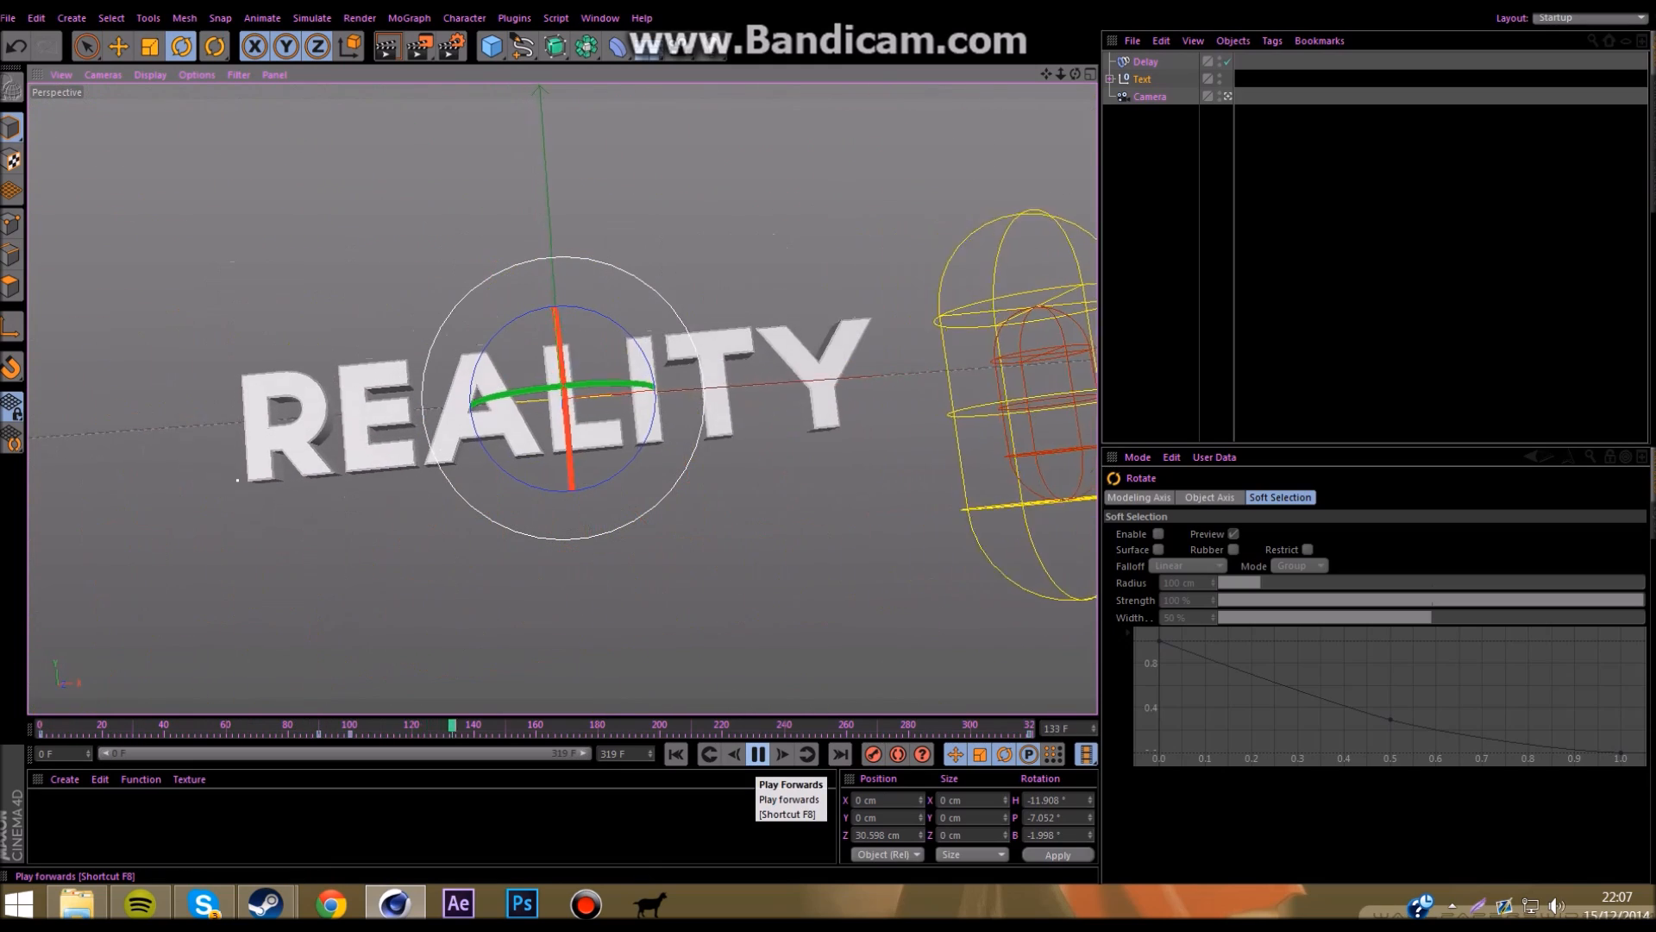
left_click(758, 754)
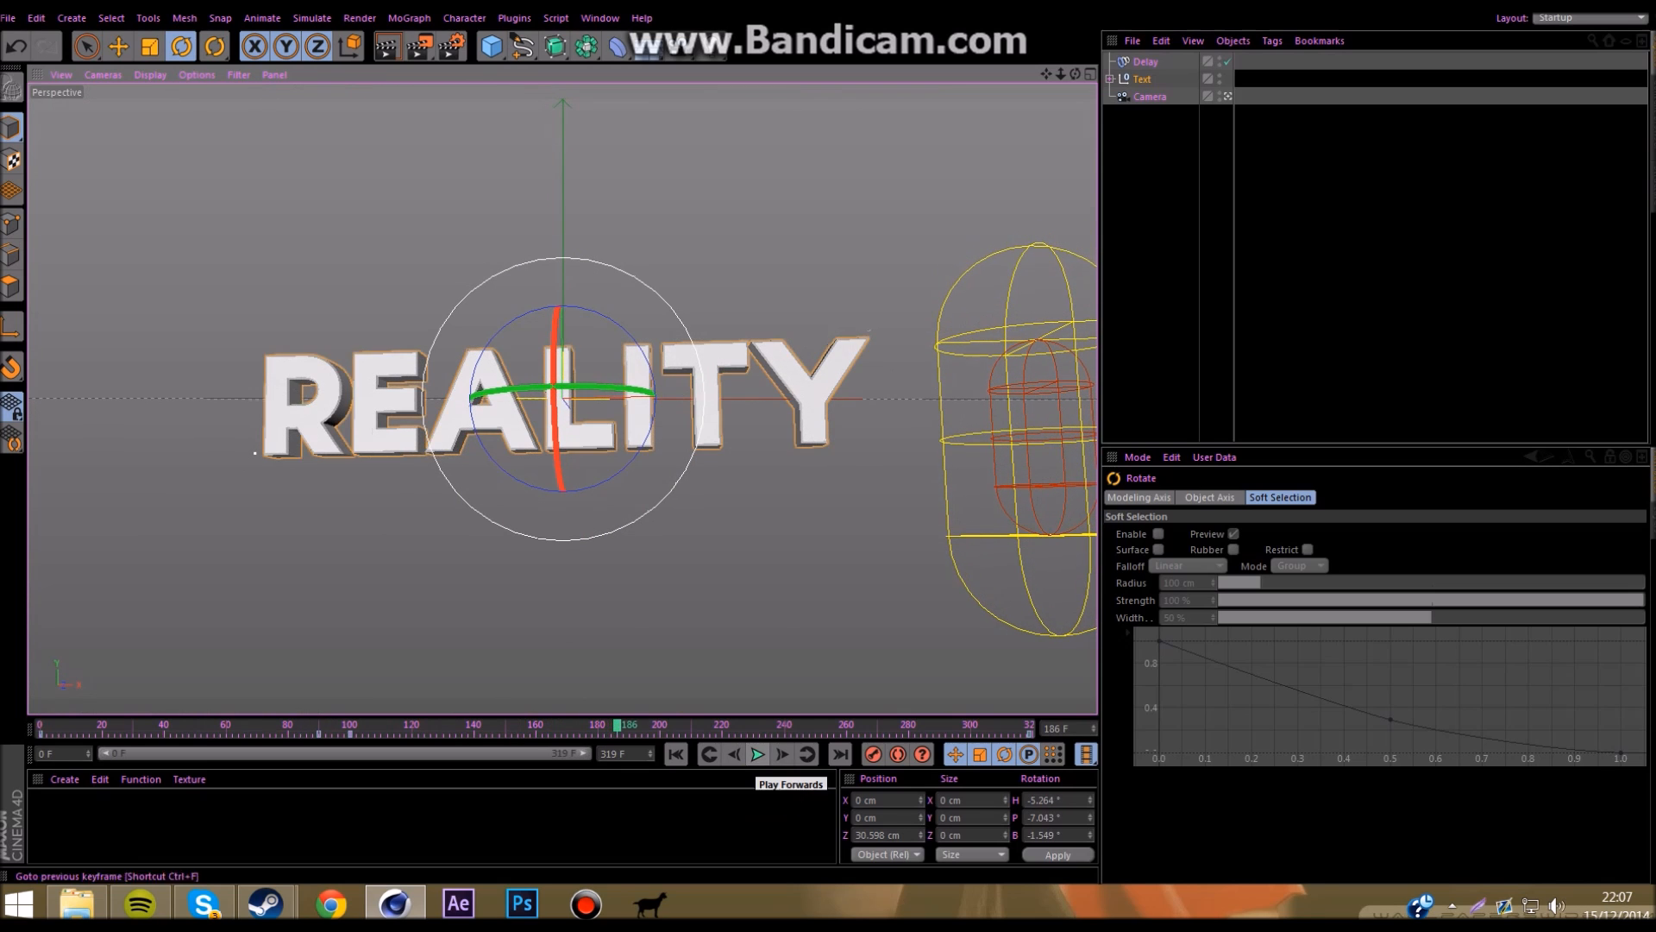
Step: At frame 319, load the Lighting.2 preset from the LightRooms'z folder in the Content Browser presets
left_click(1029, 727)
left_click(1653, 117)
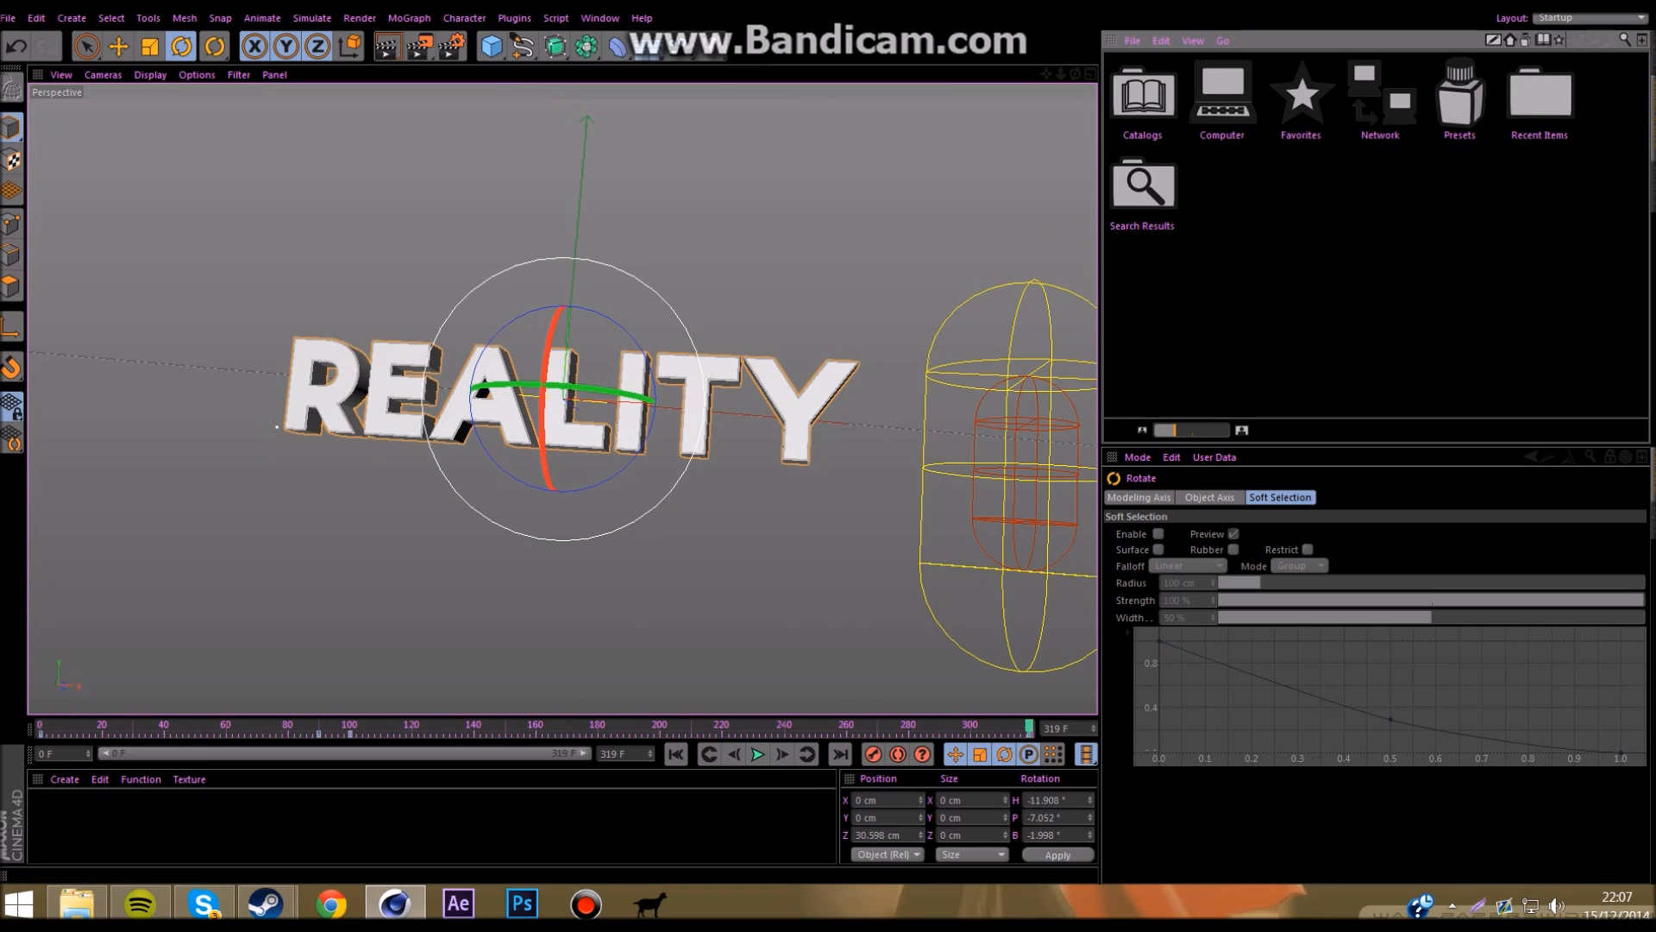
double_click(1459, 97)
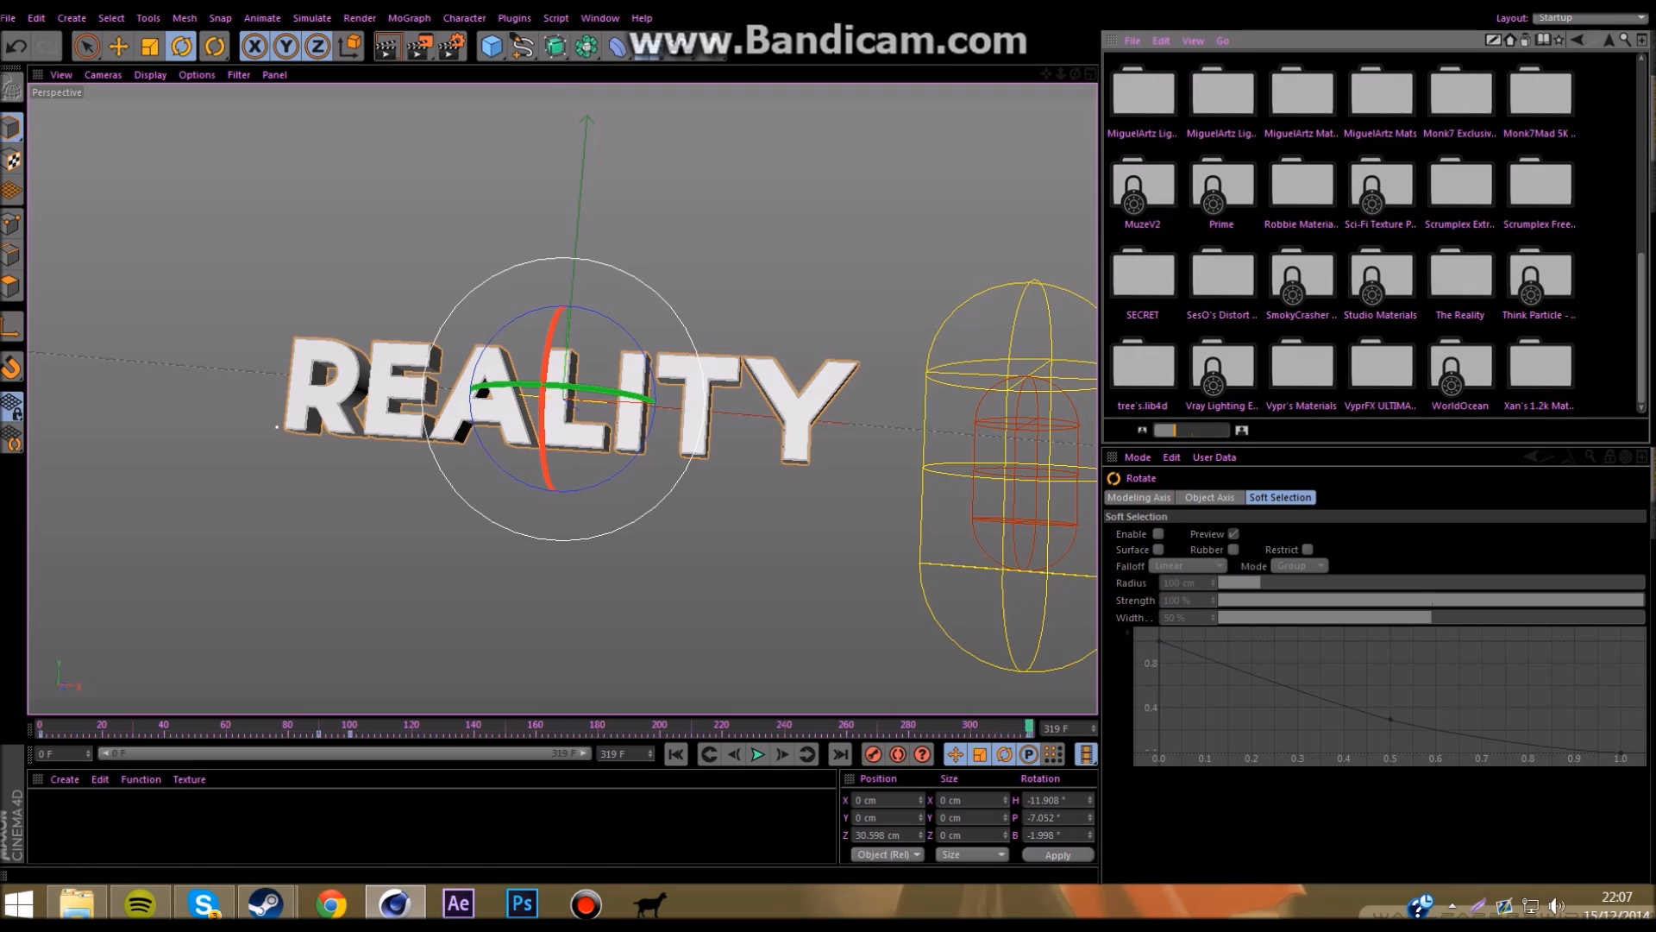
scroll(1162, 187, "up", 3)
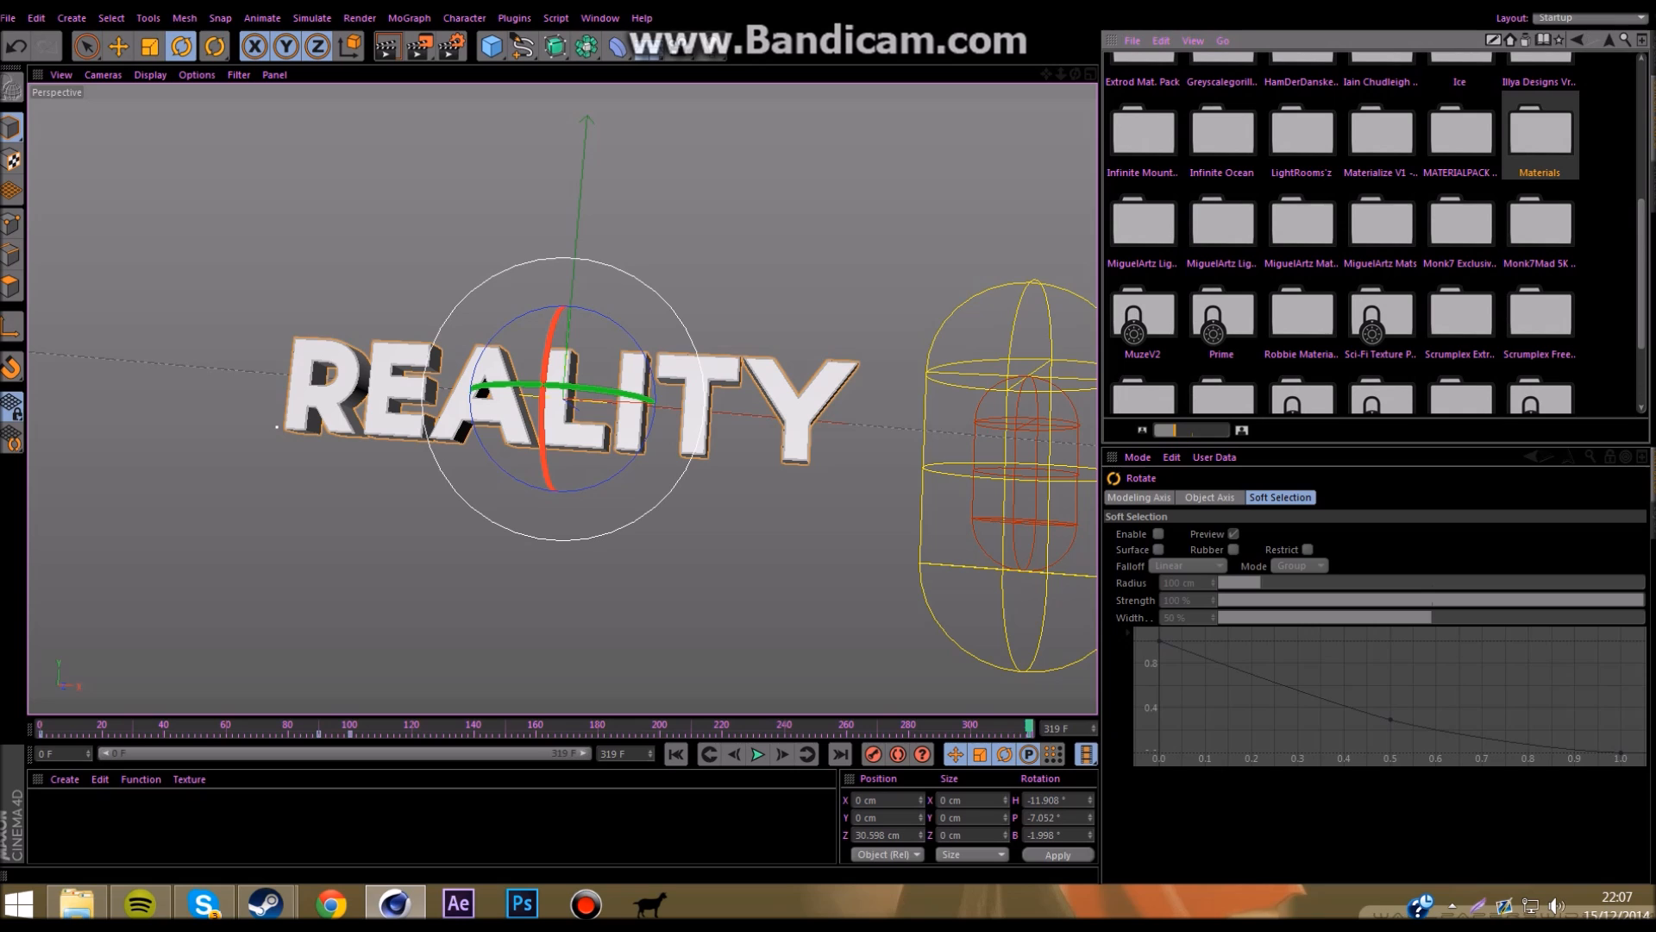
double_click(1539, 134)
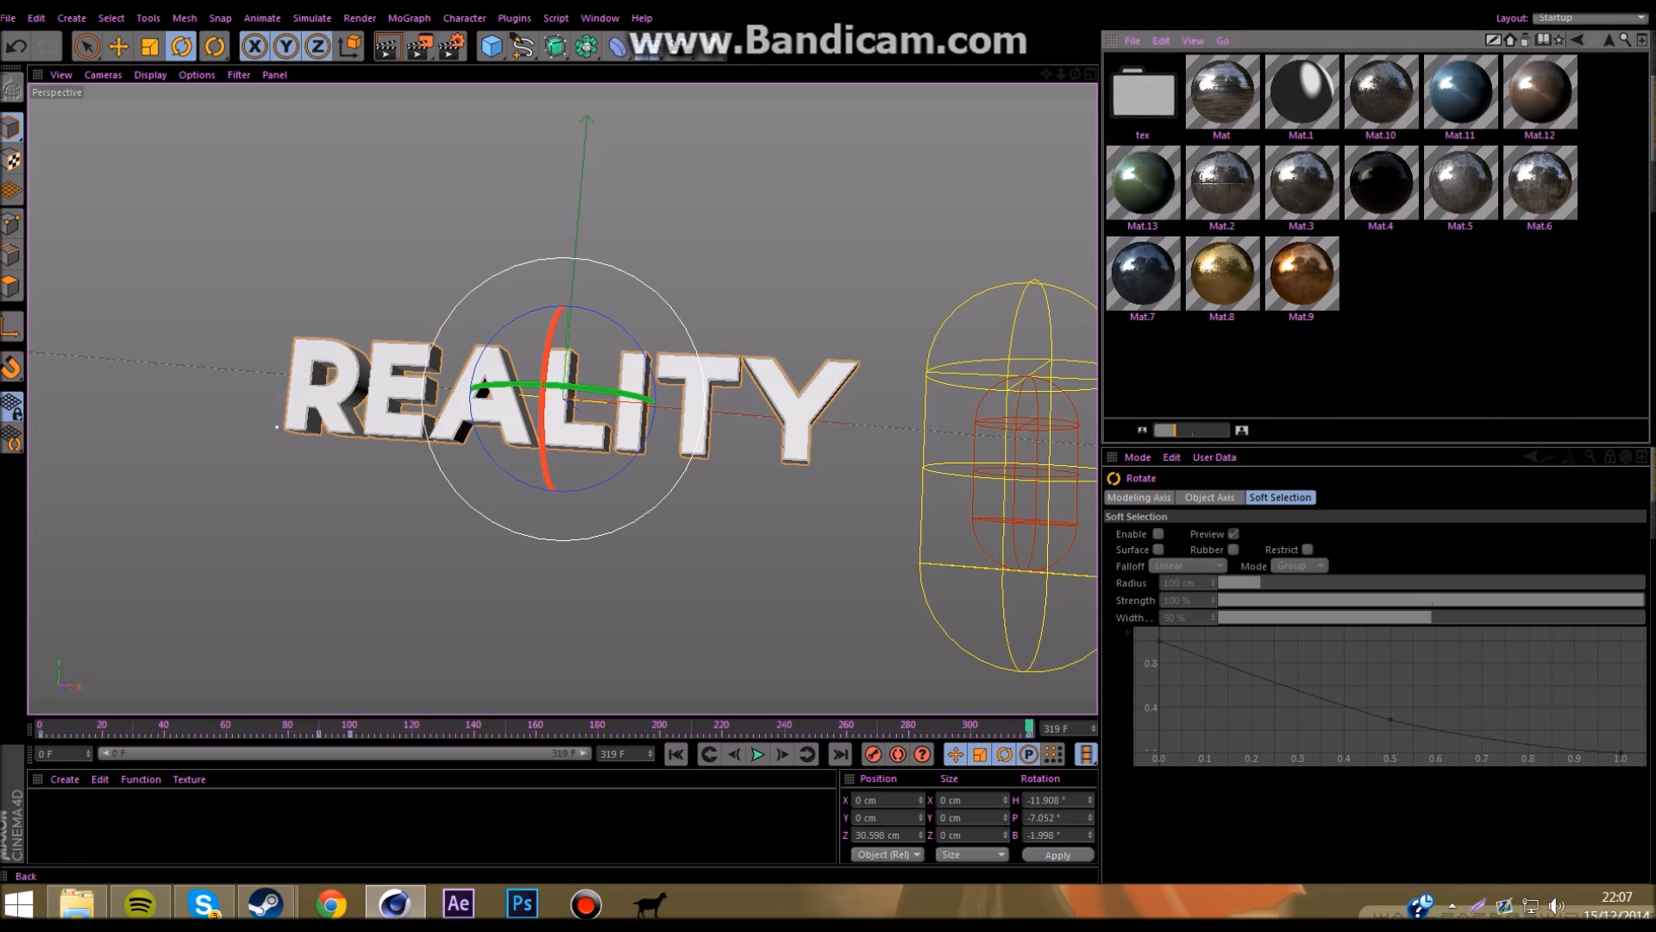
left_click(1578, 40)
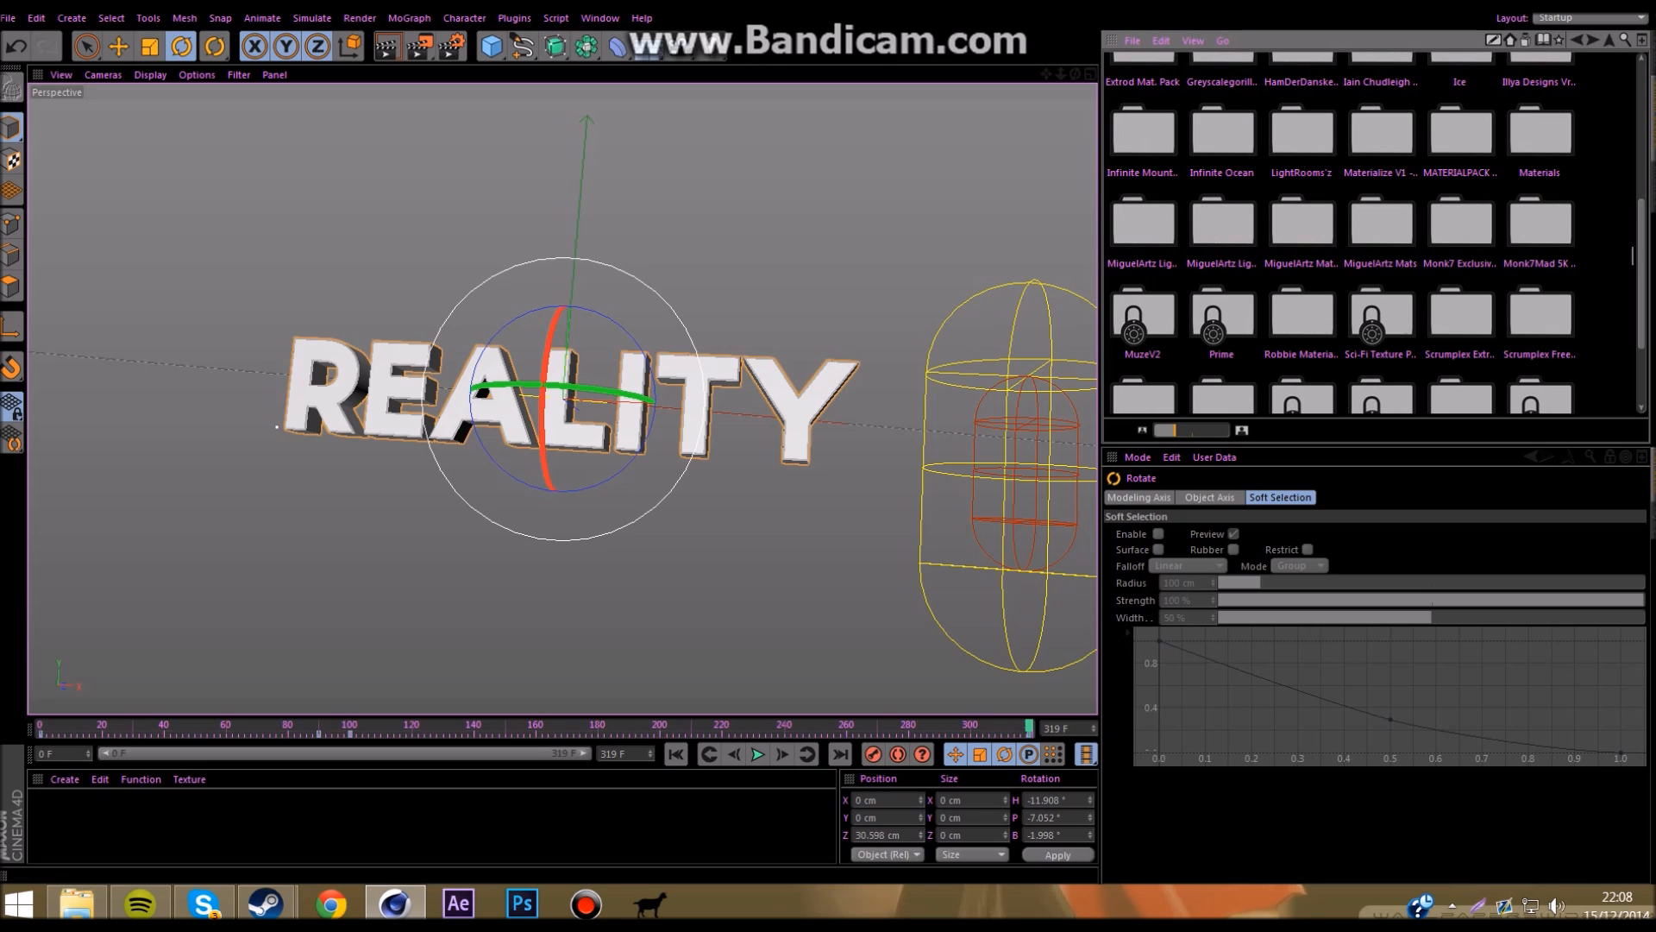
double_click(1301, 136)
double_click(1381, 185)
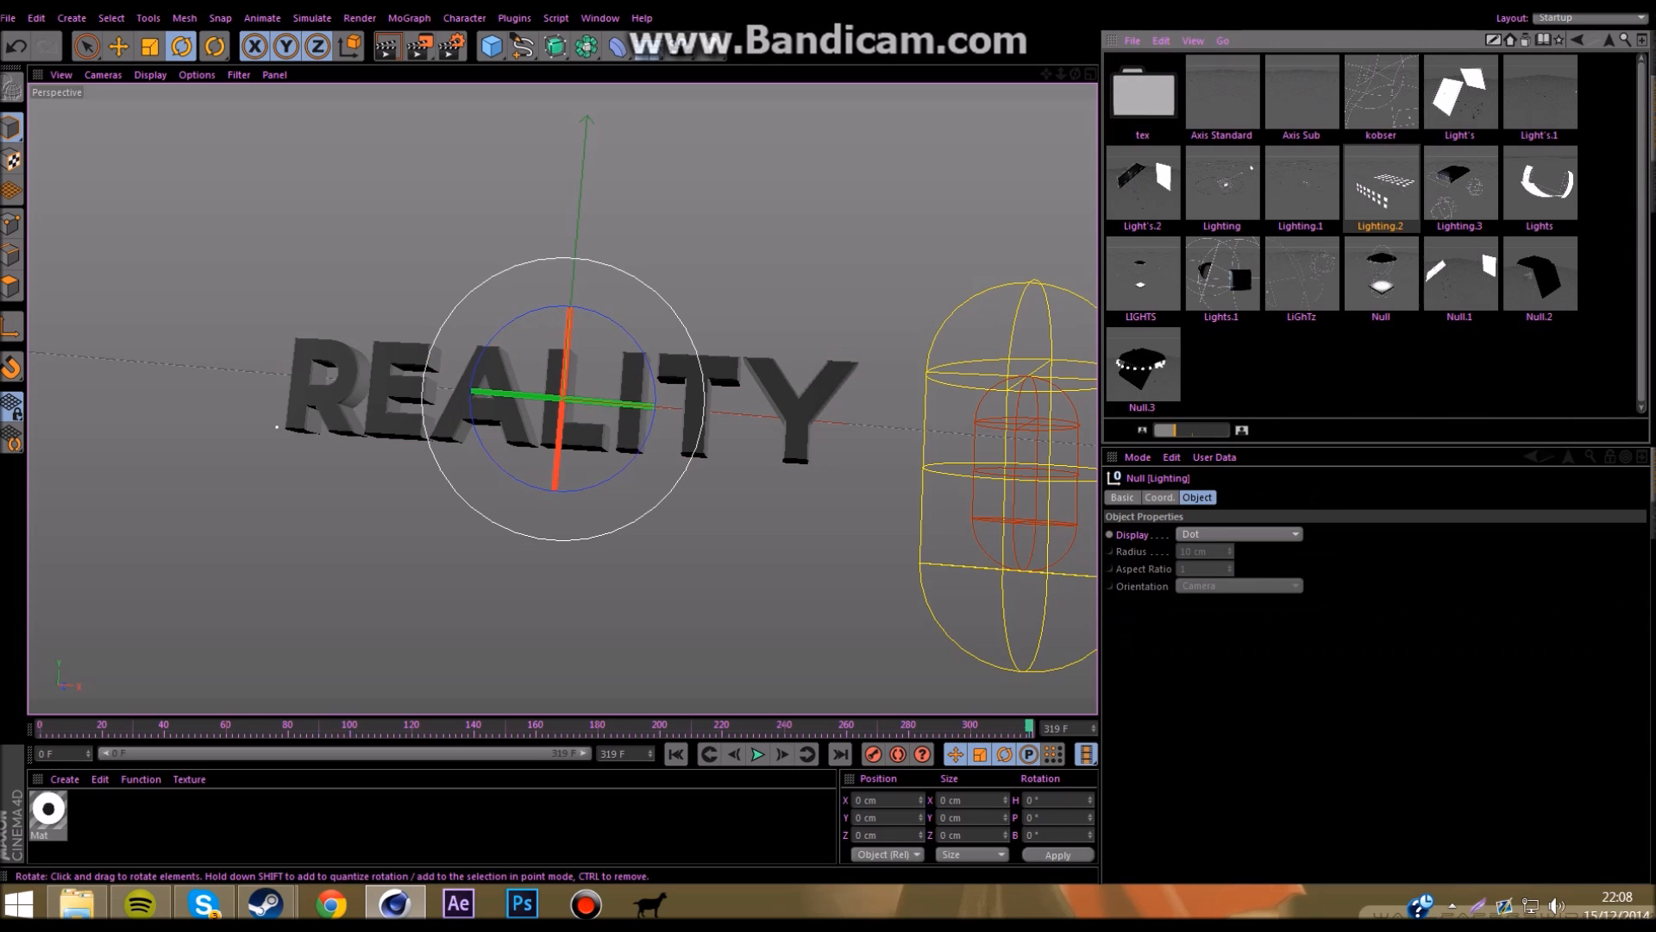
Step: Turn the Lighting null's heading and nest it inside the Text null, at about H 27.5°, P 7.2°, B -1.5°
left_click_drag(474, 392, 483, 390)
left_click(1652, 53)
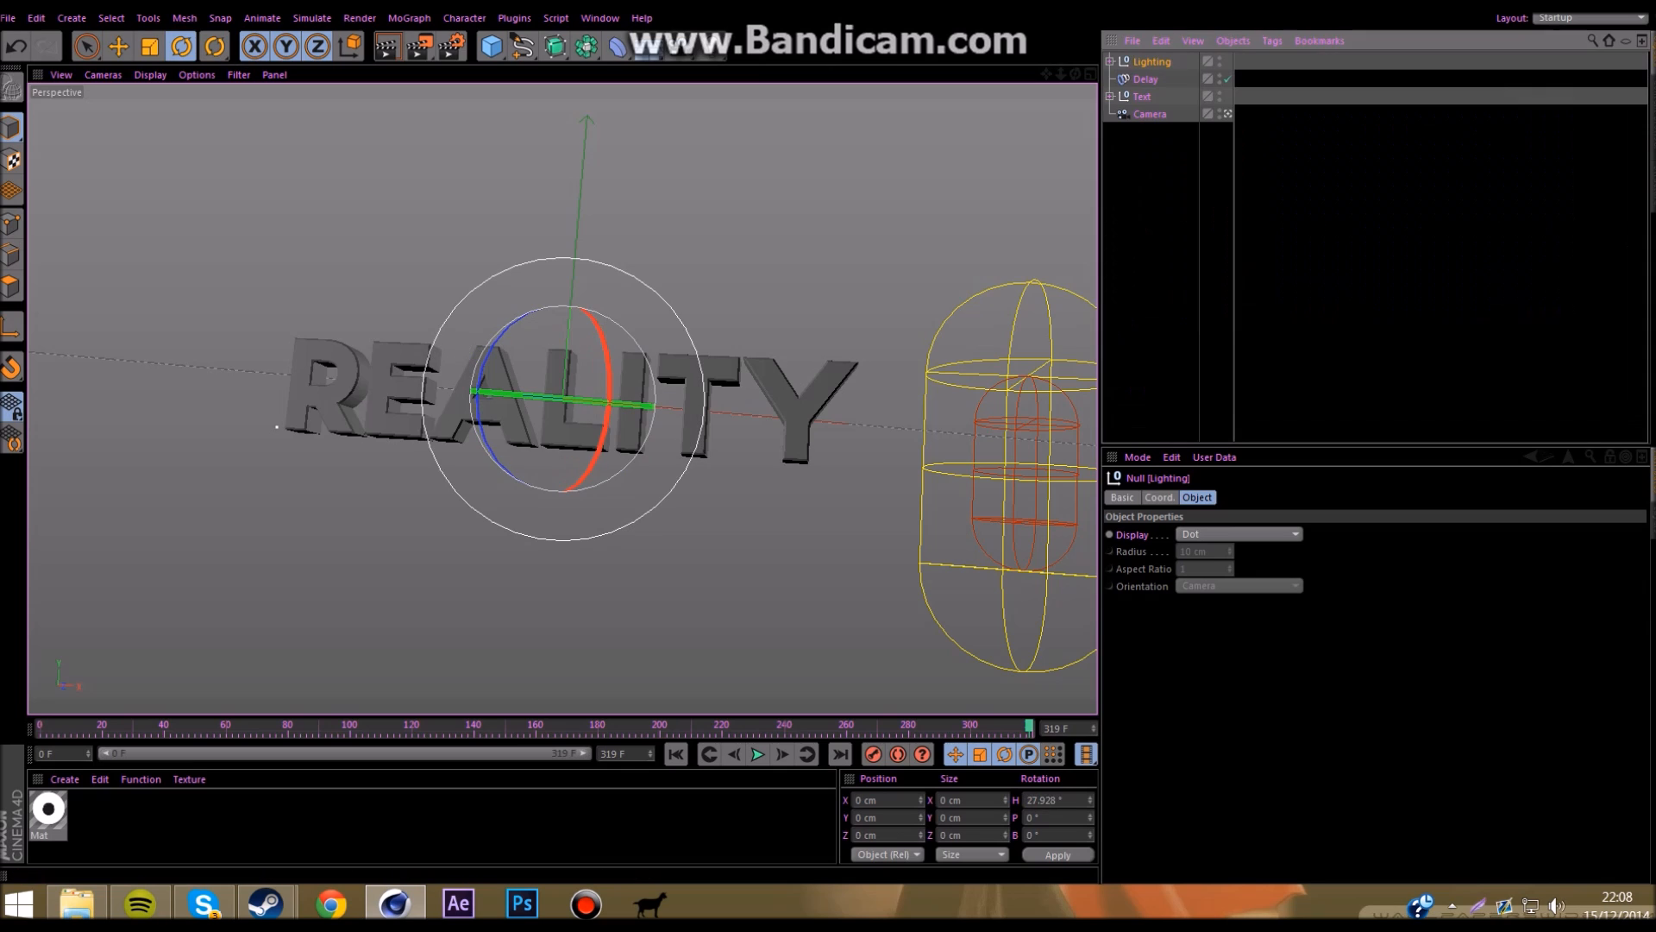
left_click_drag(576, 400, 556, 398)
left_click_drag(1153, 62, 1142, 97)
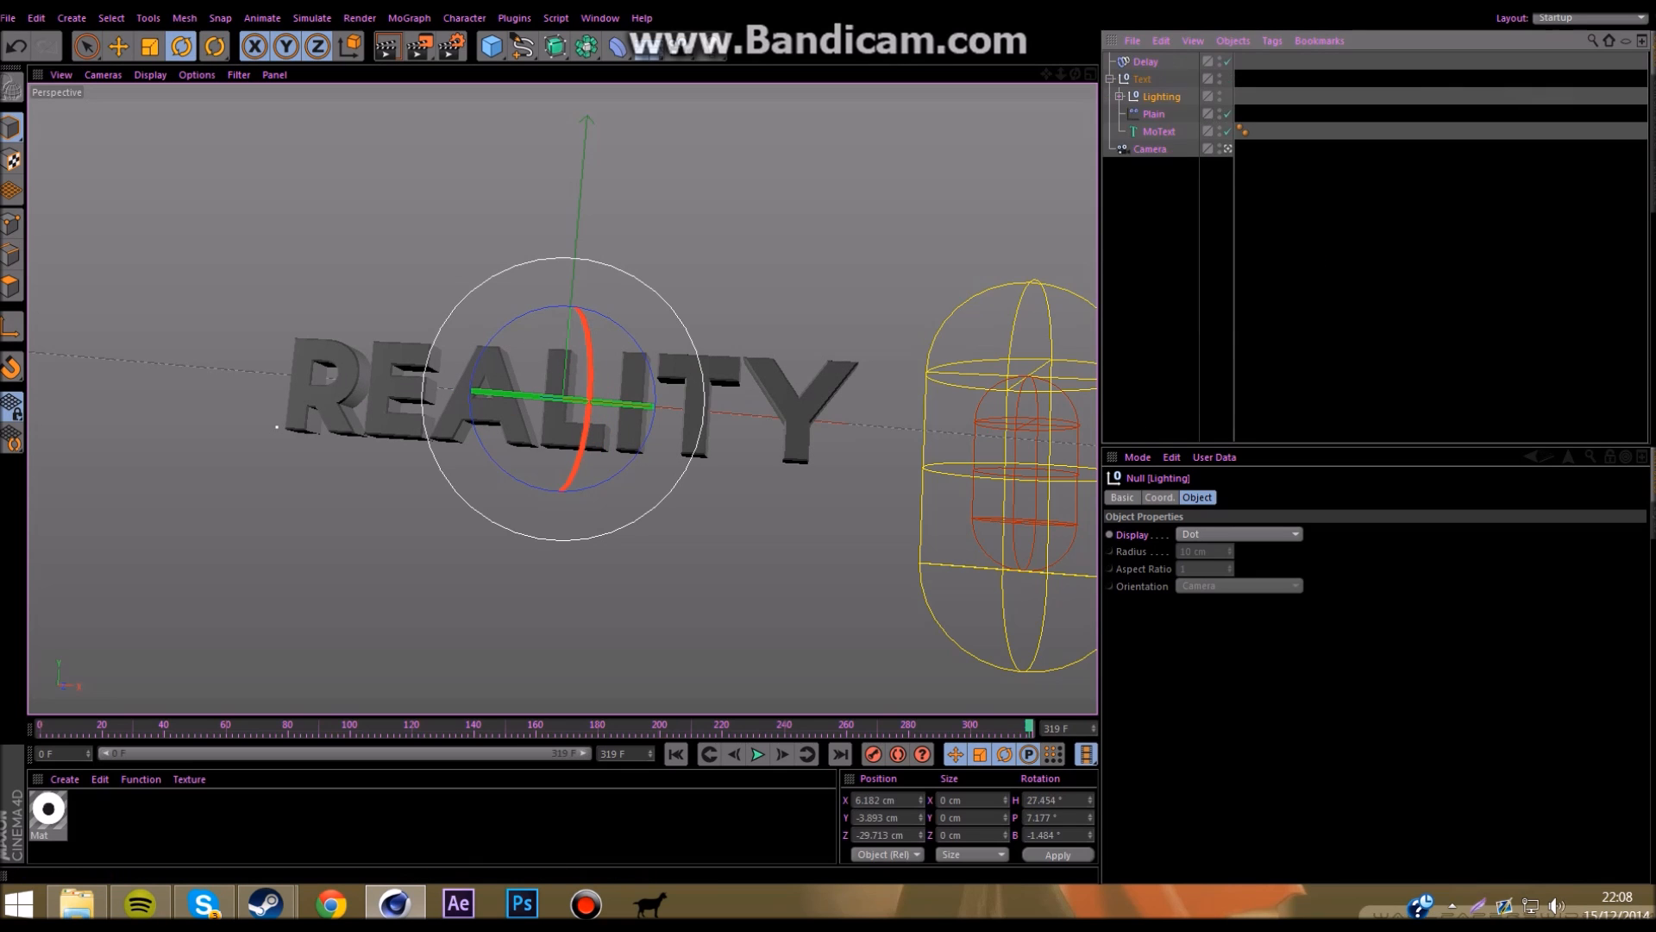
left_click(1156, 224)
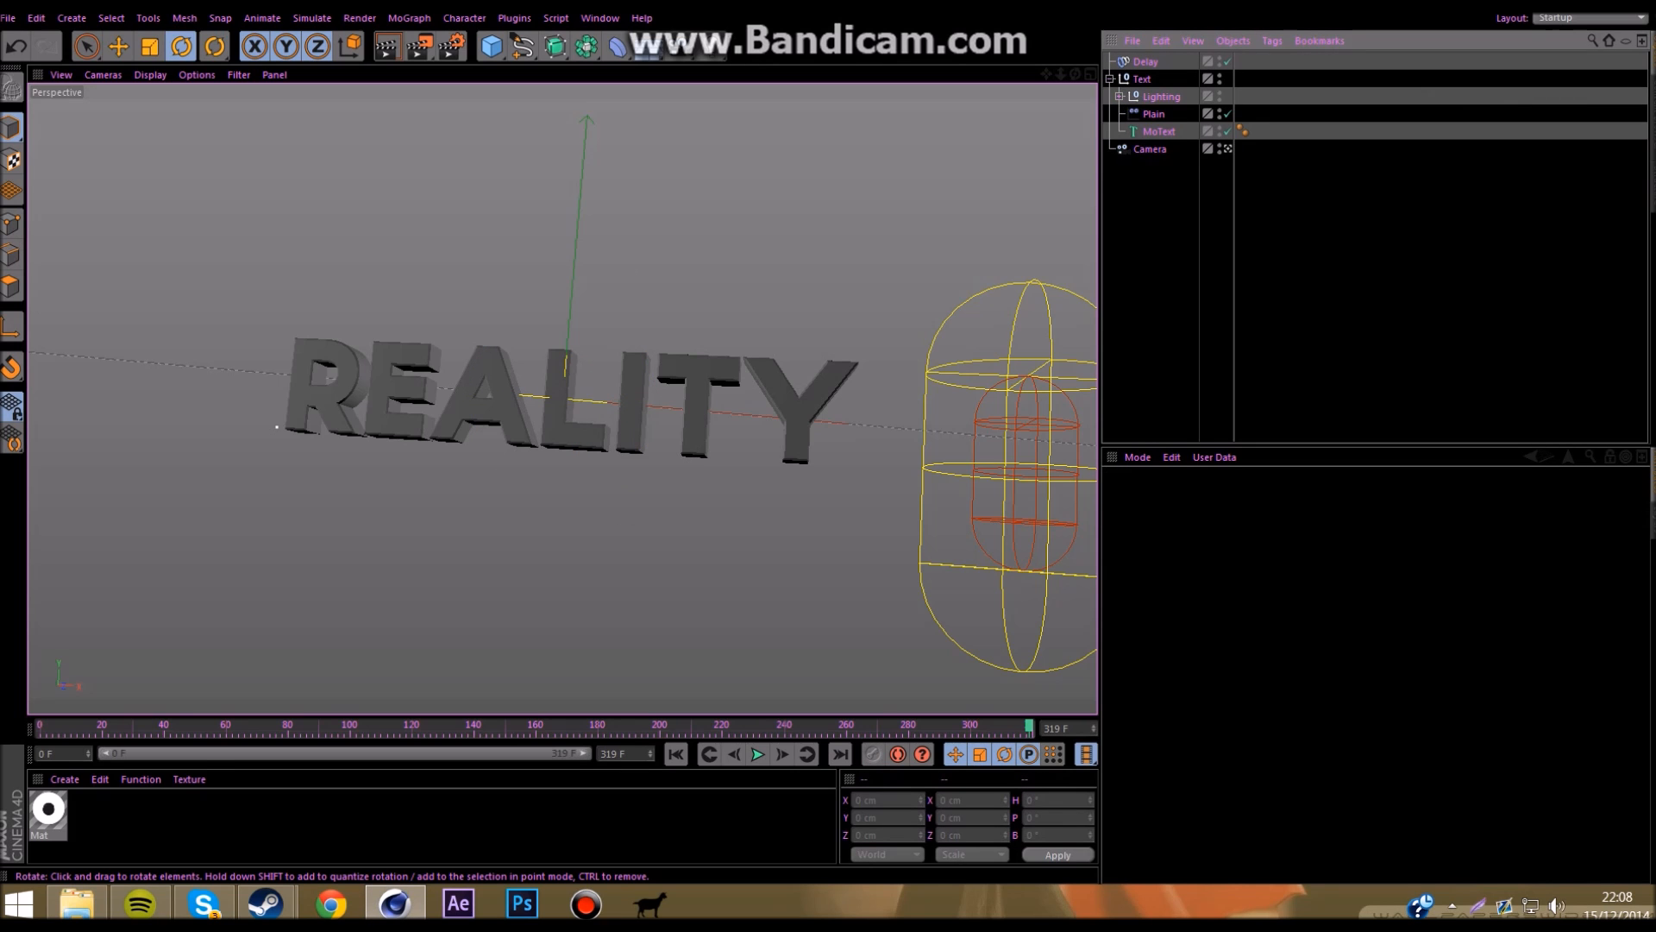
Step: Render the view at frame 0 to check the lighting, and return to frame 319
left_click_drag(1029, 728, 40, 727)
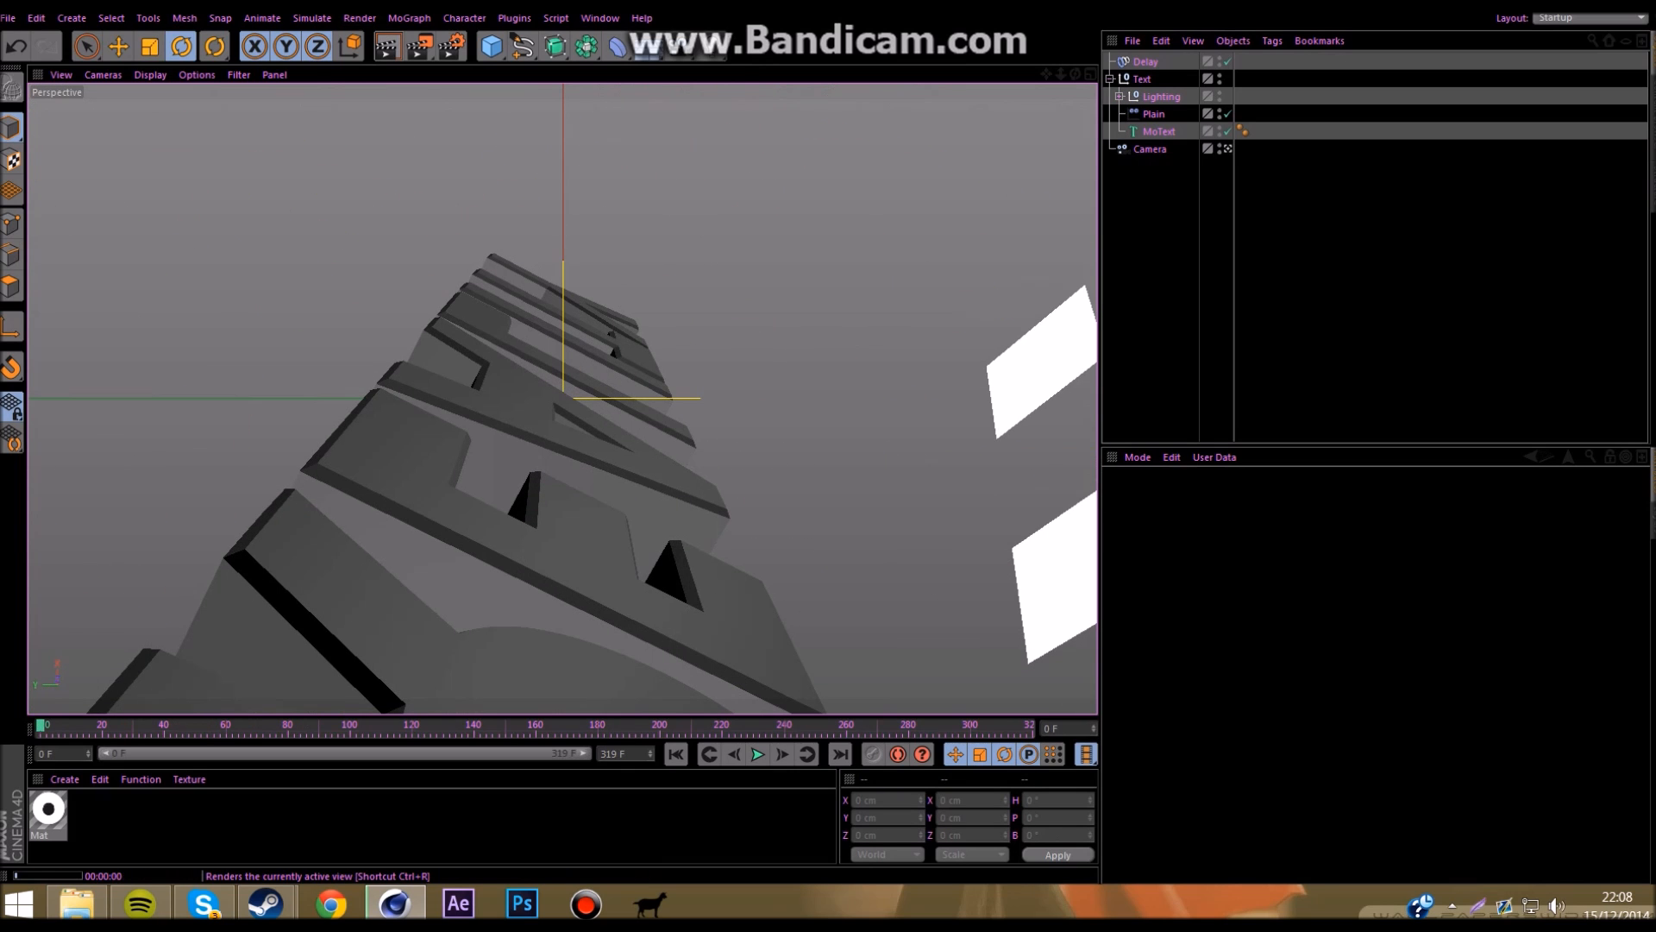
left_click(387, 46)
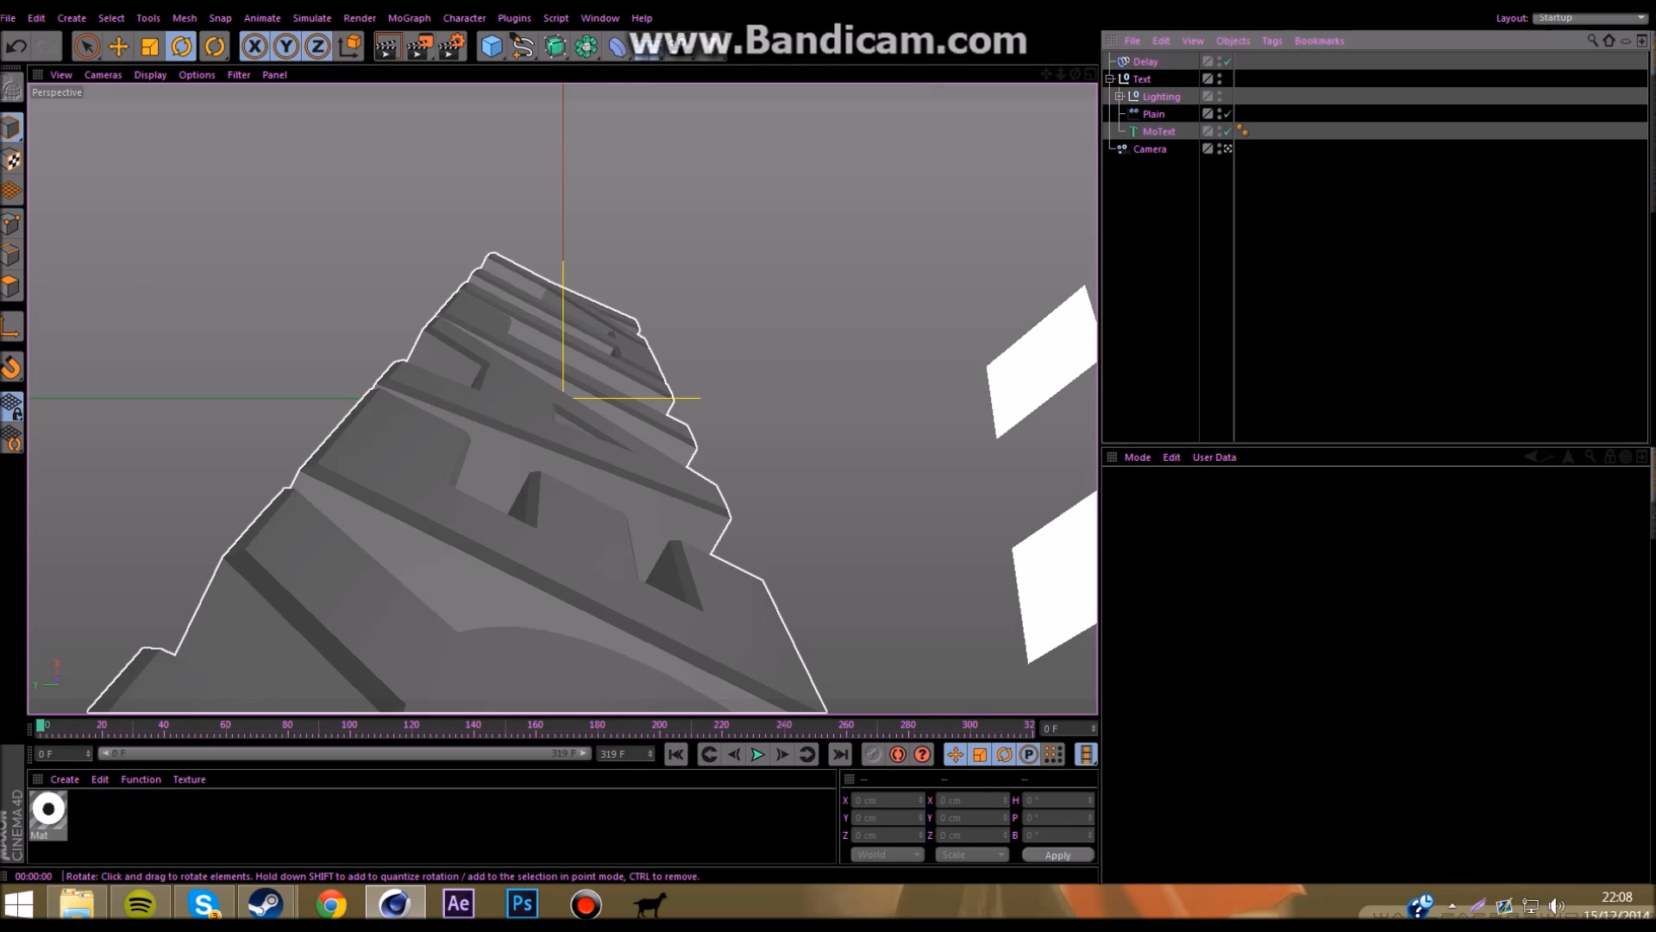
left_click_drag(40, 727, 1029, 727)
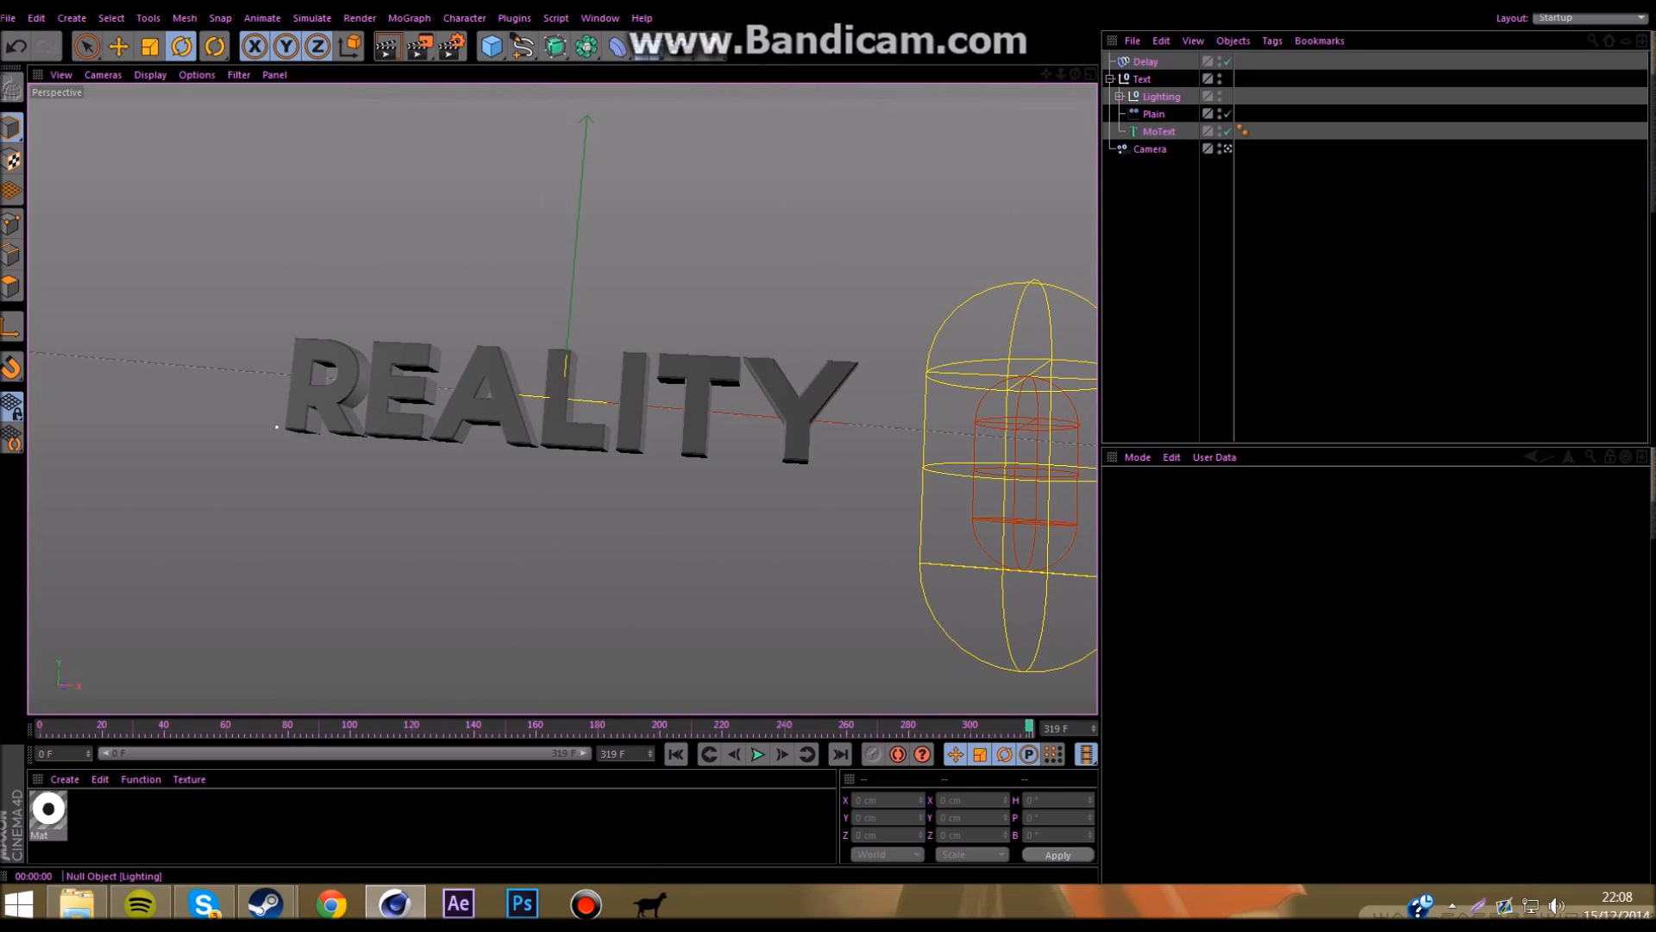
Step: Rotate the Lighting null to about H 18.6°, P 7.3°, B -0.4° and render the view at frame 53
left_click(1161, 97)
mouse_move(565, 399)
left_mouse_down()
mouse_move(496, 393)
mouse_move(592, 398)
mouse_move(573, 398)
left_mouse_up()
left_click_drag(604, 727, 204, 727)
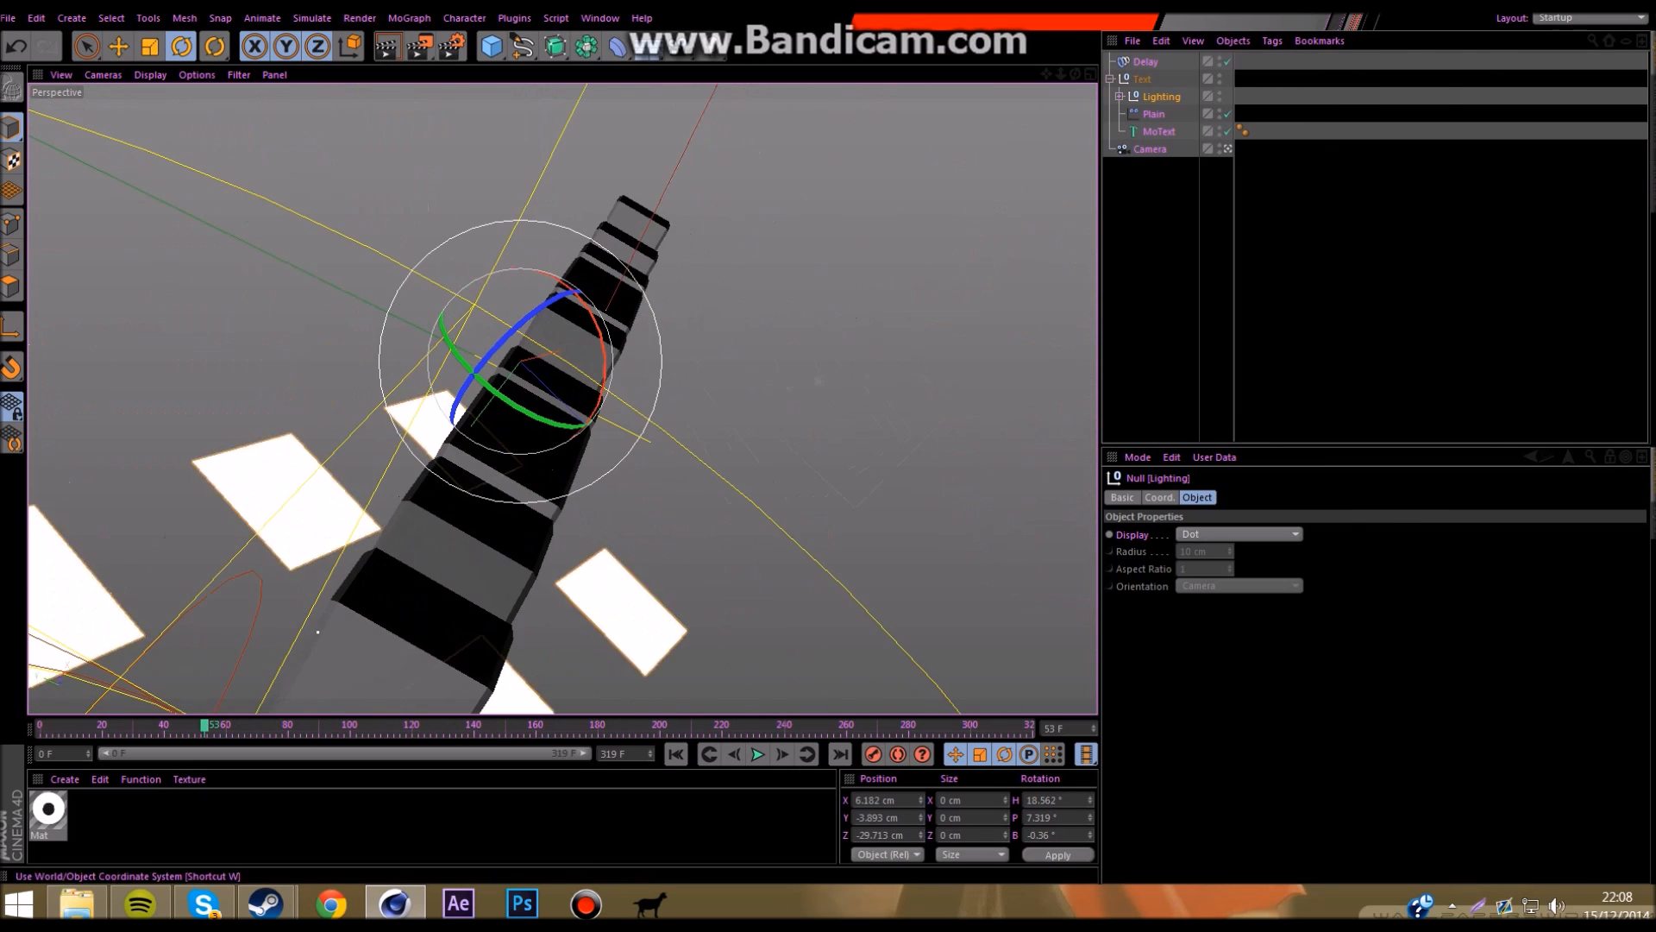
left_click(386, 46)
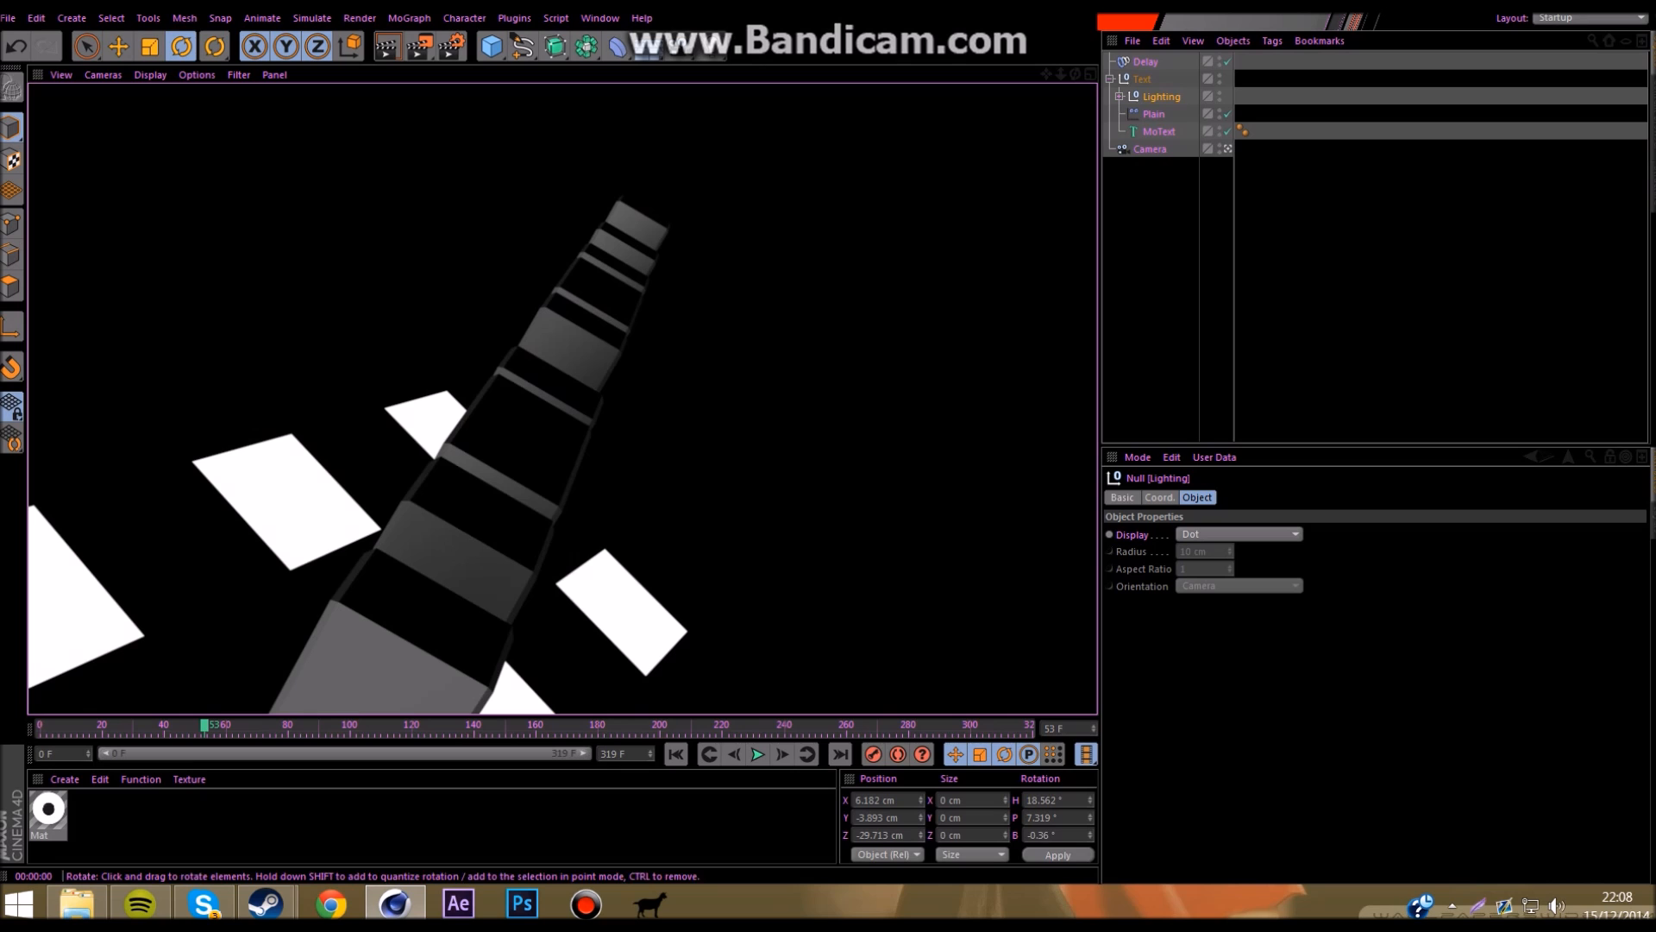
left_click(1164, 232)
Step: Add a Compositing tag to cloner #1 in the Lighting null and disable its Seen by Camera option
left_click(1120, 97)
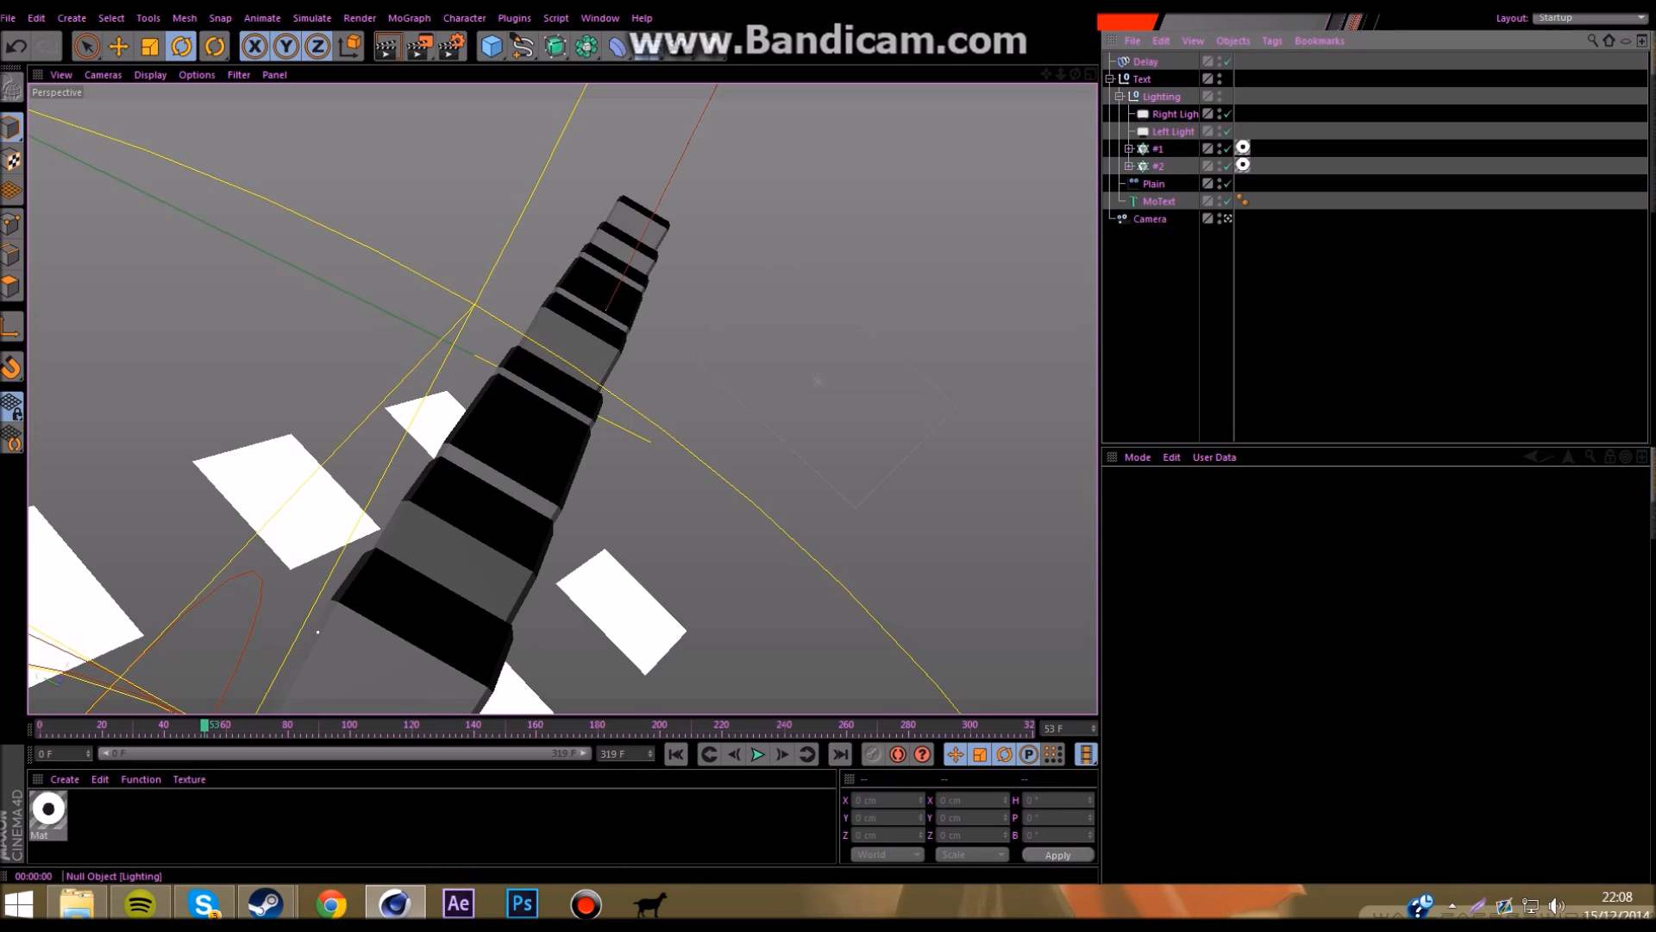
right_click(1155, 149)
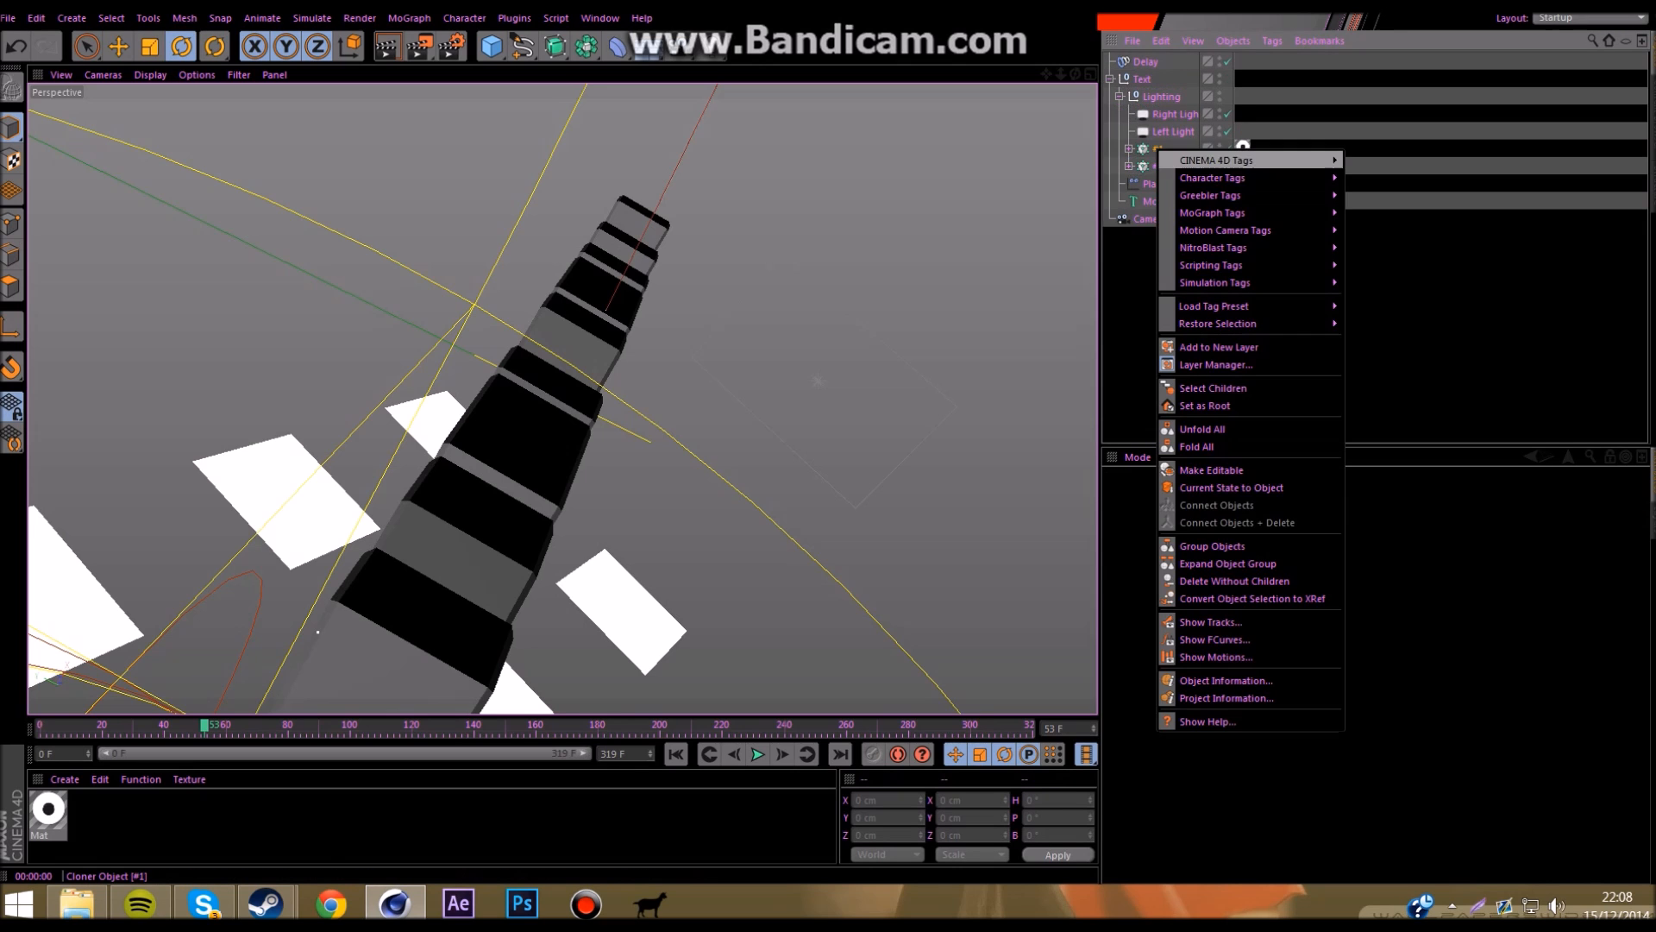
left_click(1165, 135)
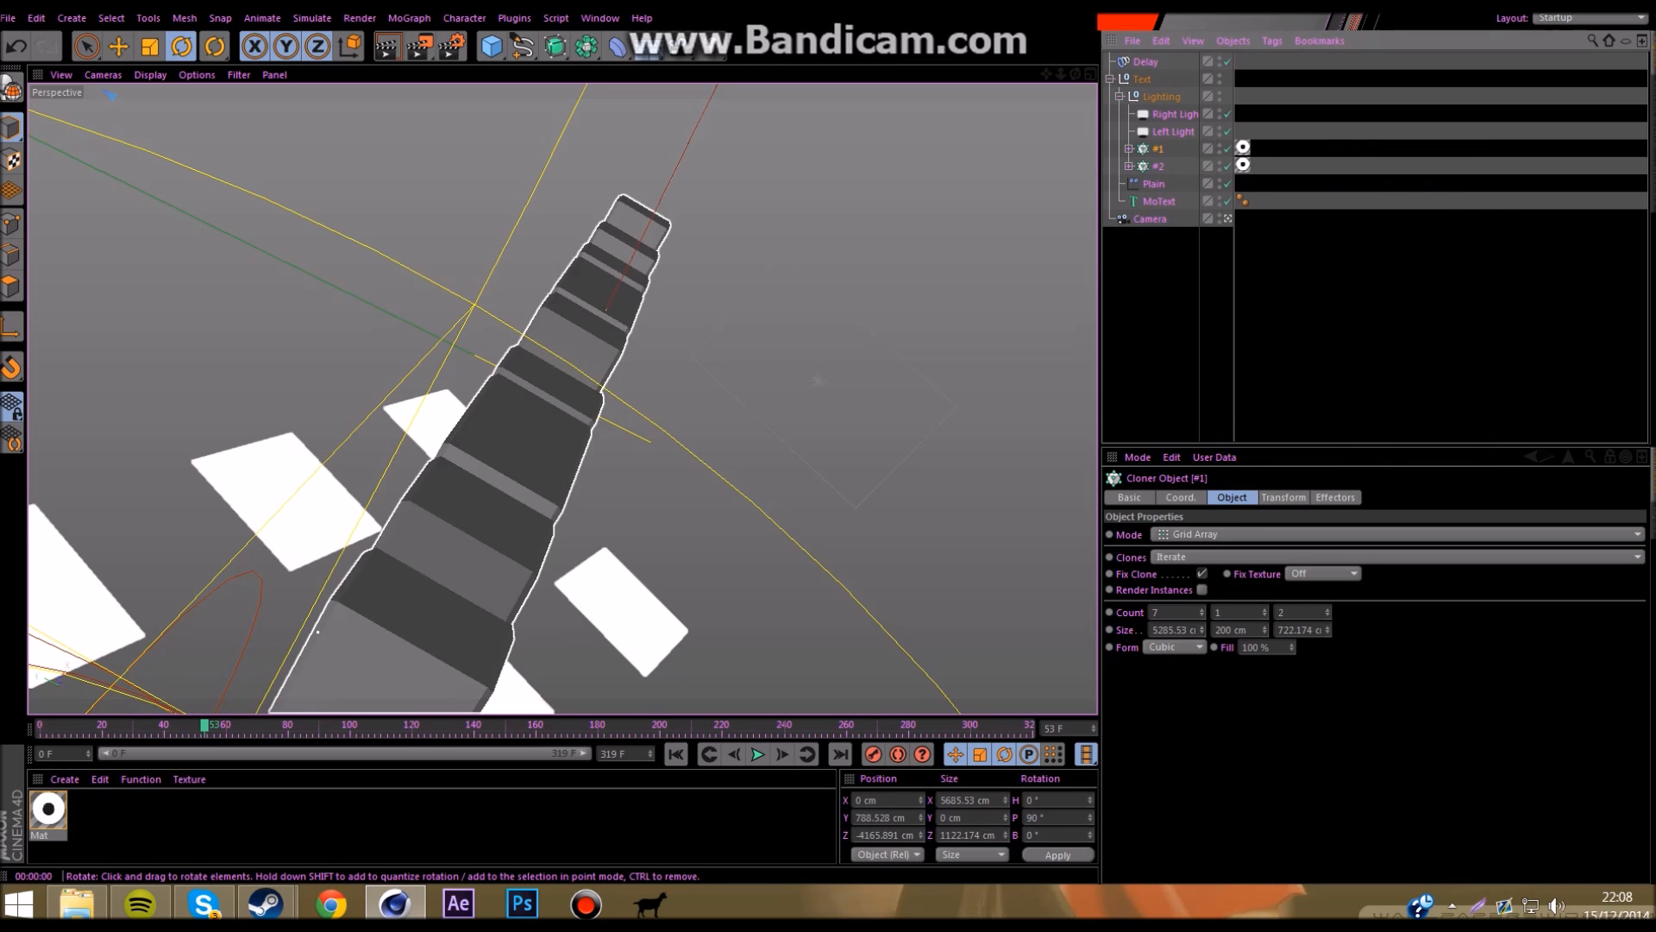
right_click(1155, 148)
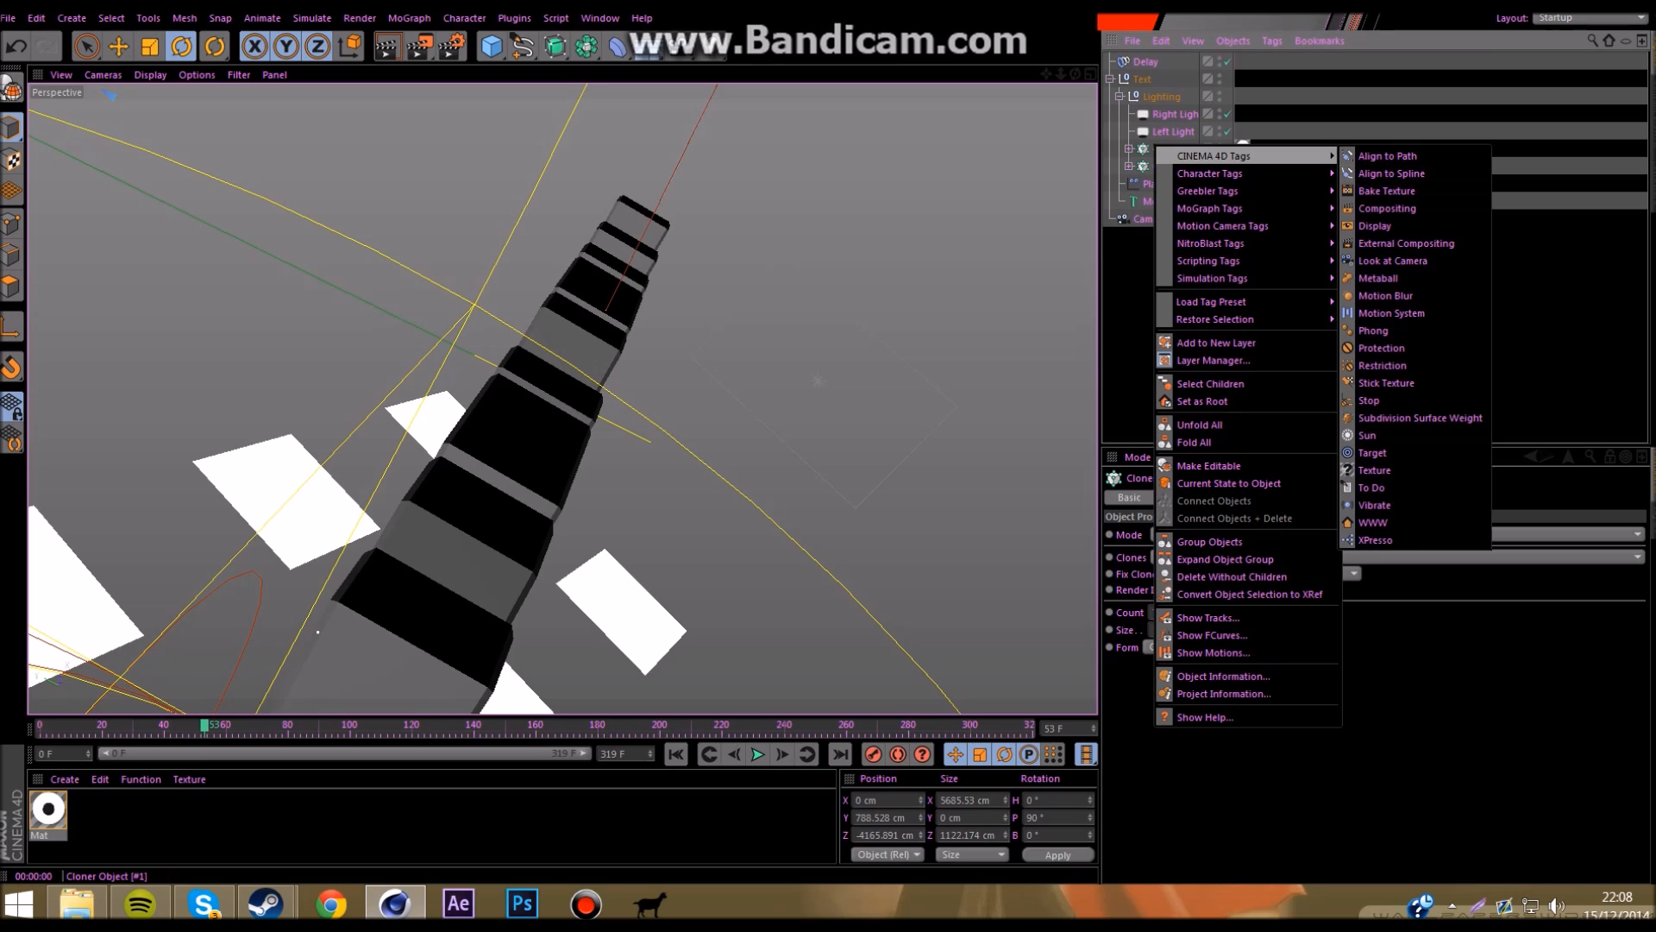
left_click(1387, 208)
left_click(1202, 586)
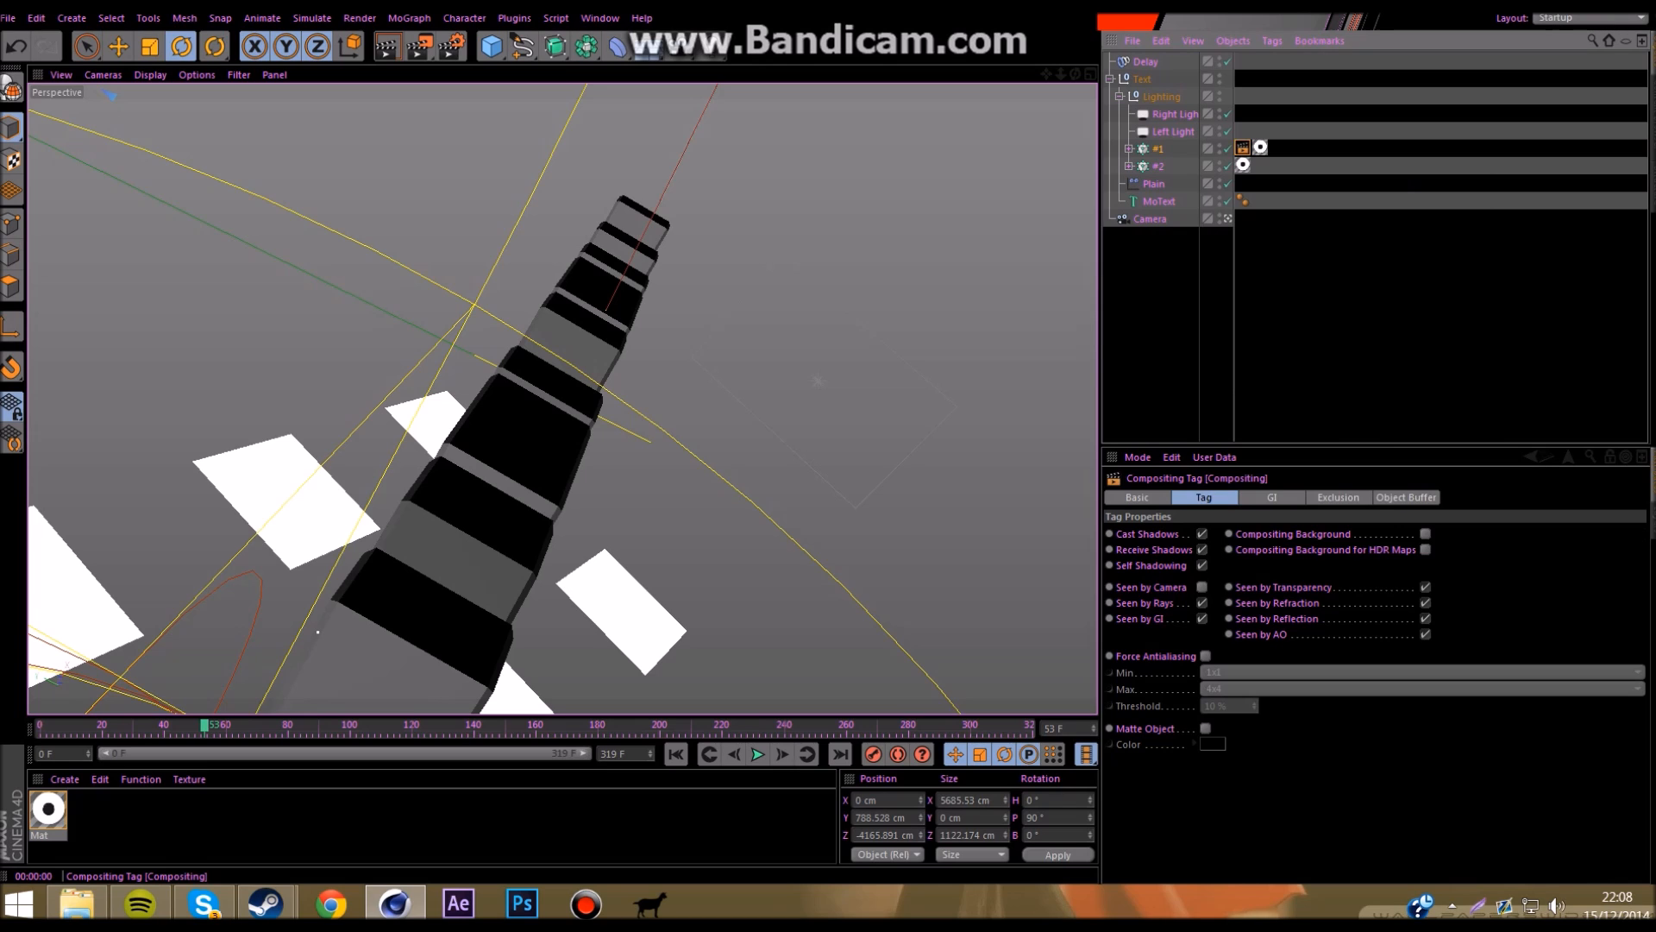
Step: Copy the Compositing tag from cloner #1 to cloner #2, collapse the hierarchy and render the view at frame 53
left_click_drag(1243, 149, 1243, 166, "ctrl")
left_click(1110, 79)
left_click(1111, 80)
left_click(1161, 97)
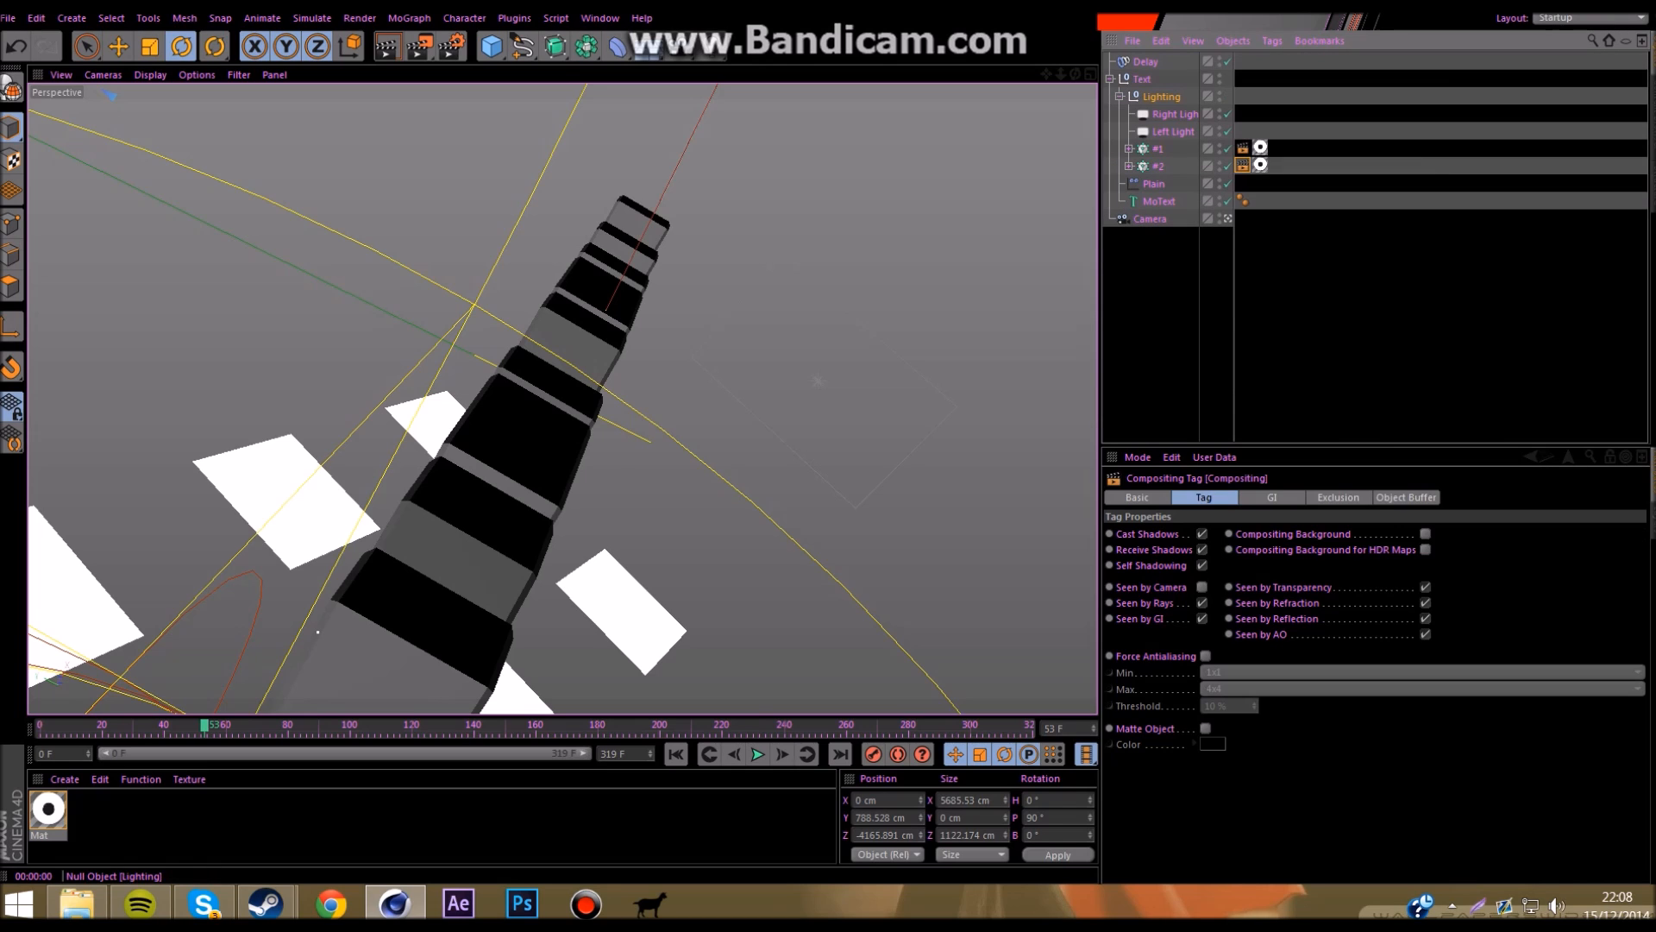
left_click(1119, 97)
left_click(1164, 216)
left_click(1110, 78)
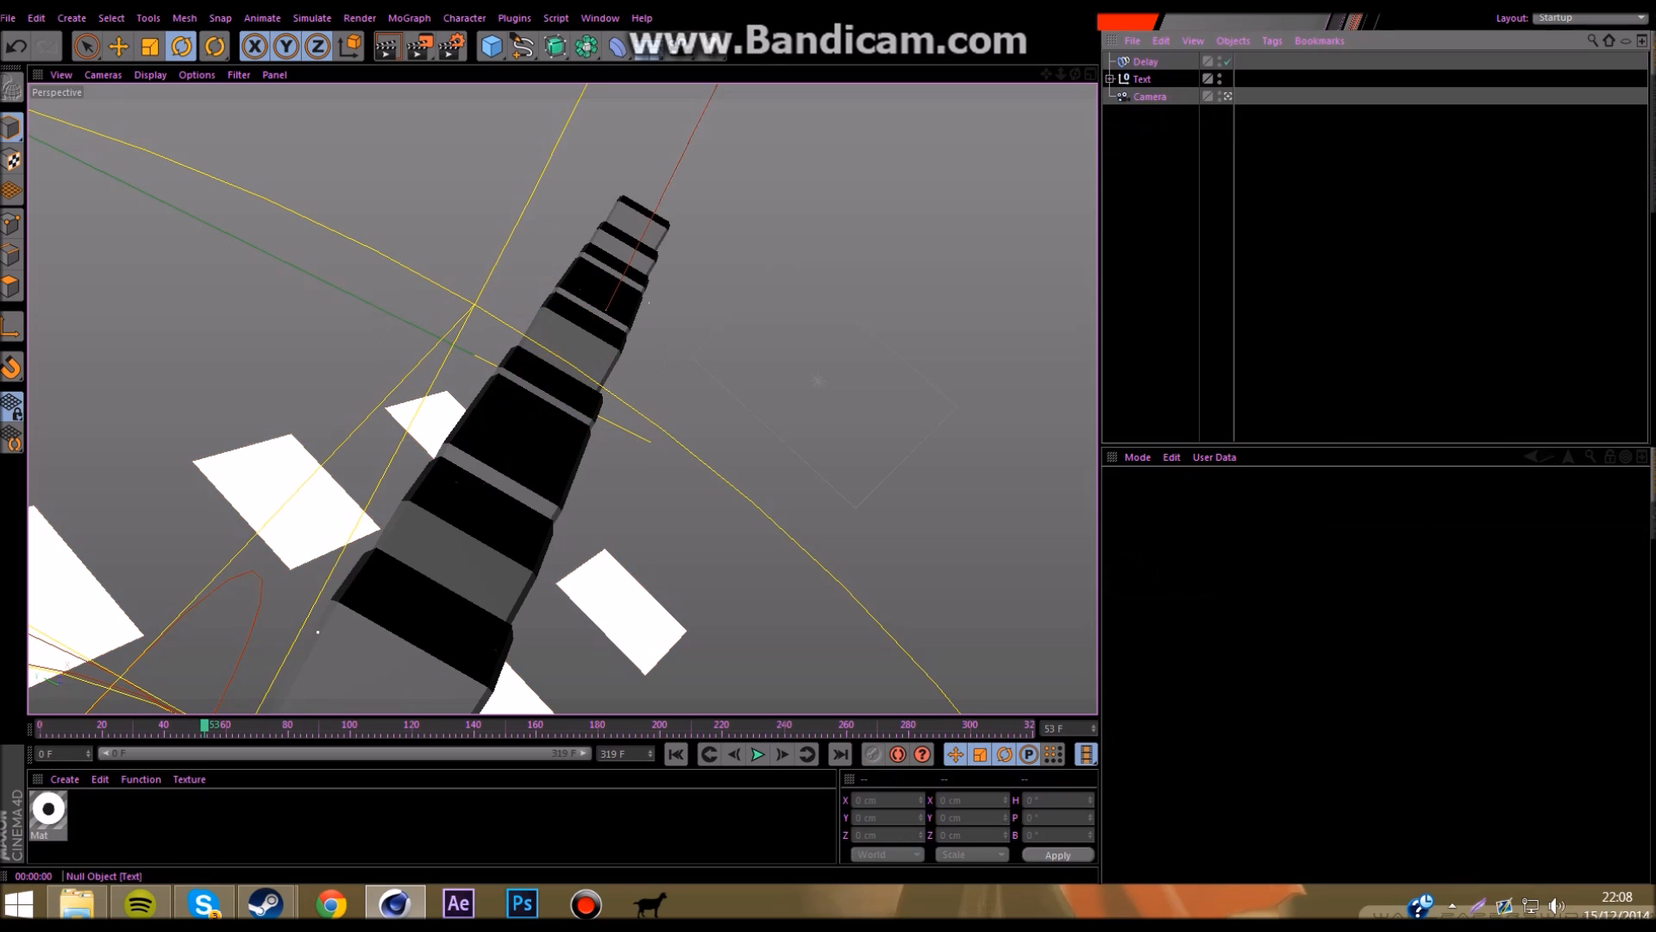
left_click(386, 45)
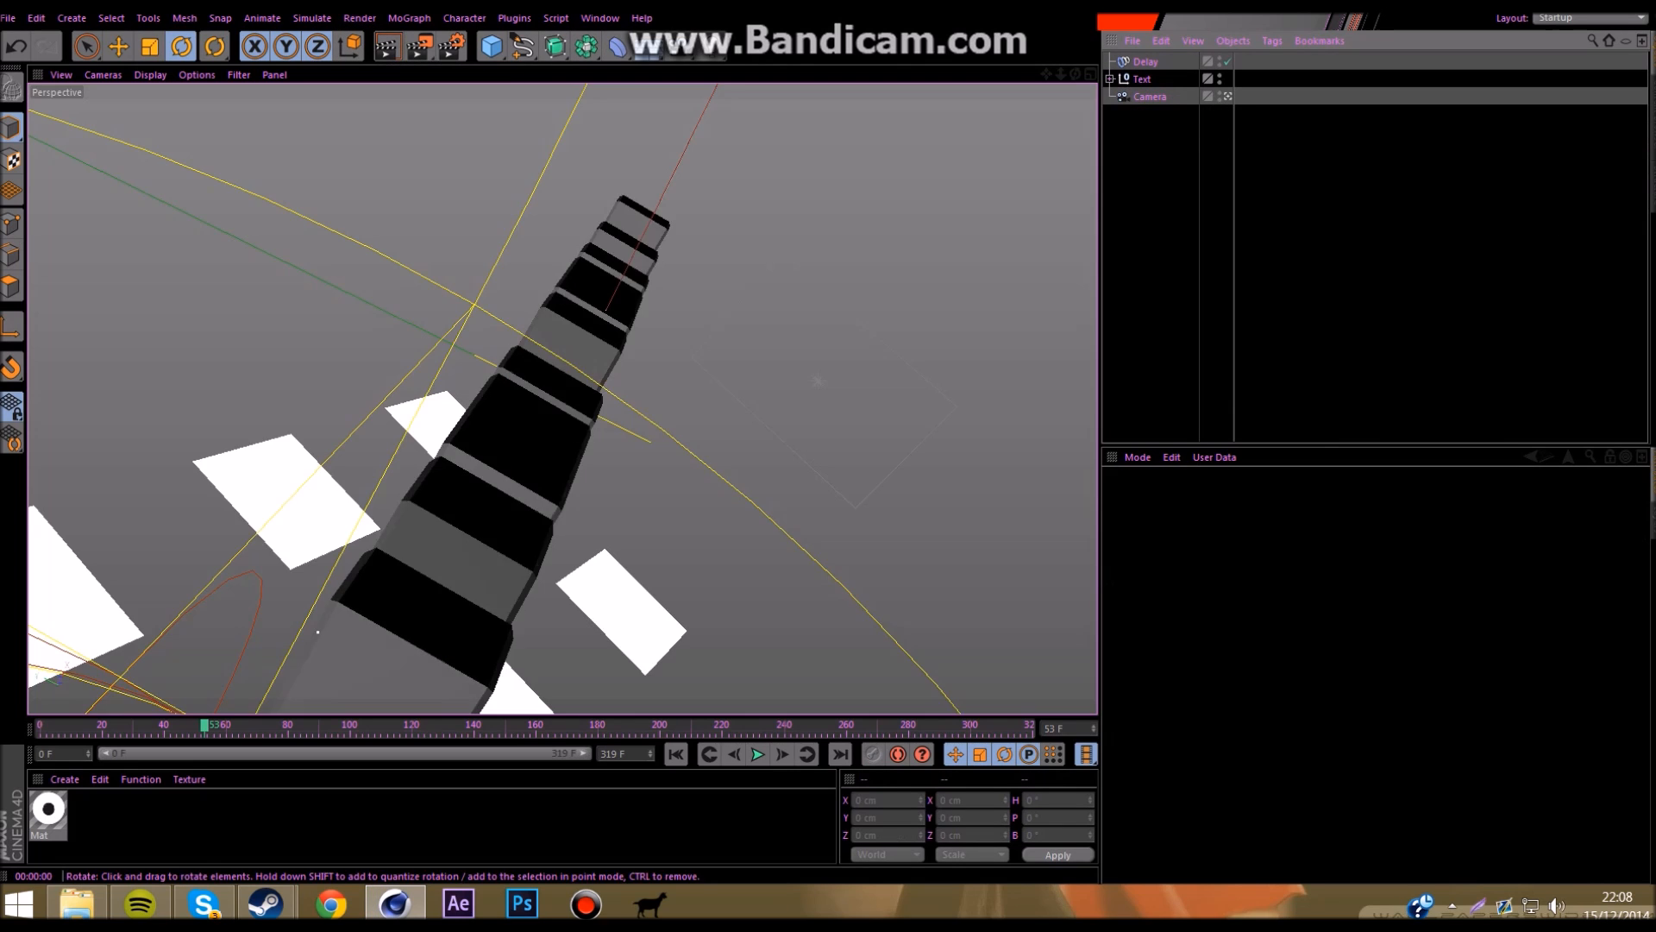
Step: At frame 319, try a copy of the Reality MoText nested in the Text null, lowered to about Y -172.5 cm
left_click_drag(204, 727, 1029, 727)
left_click(1110, 78)
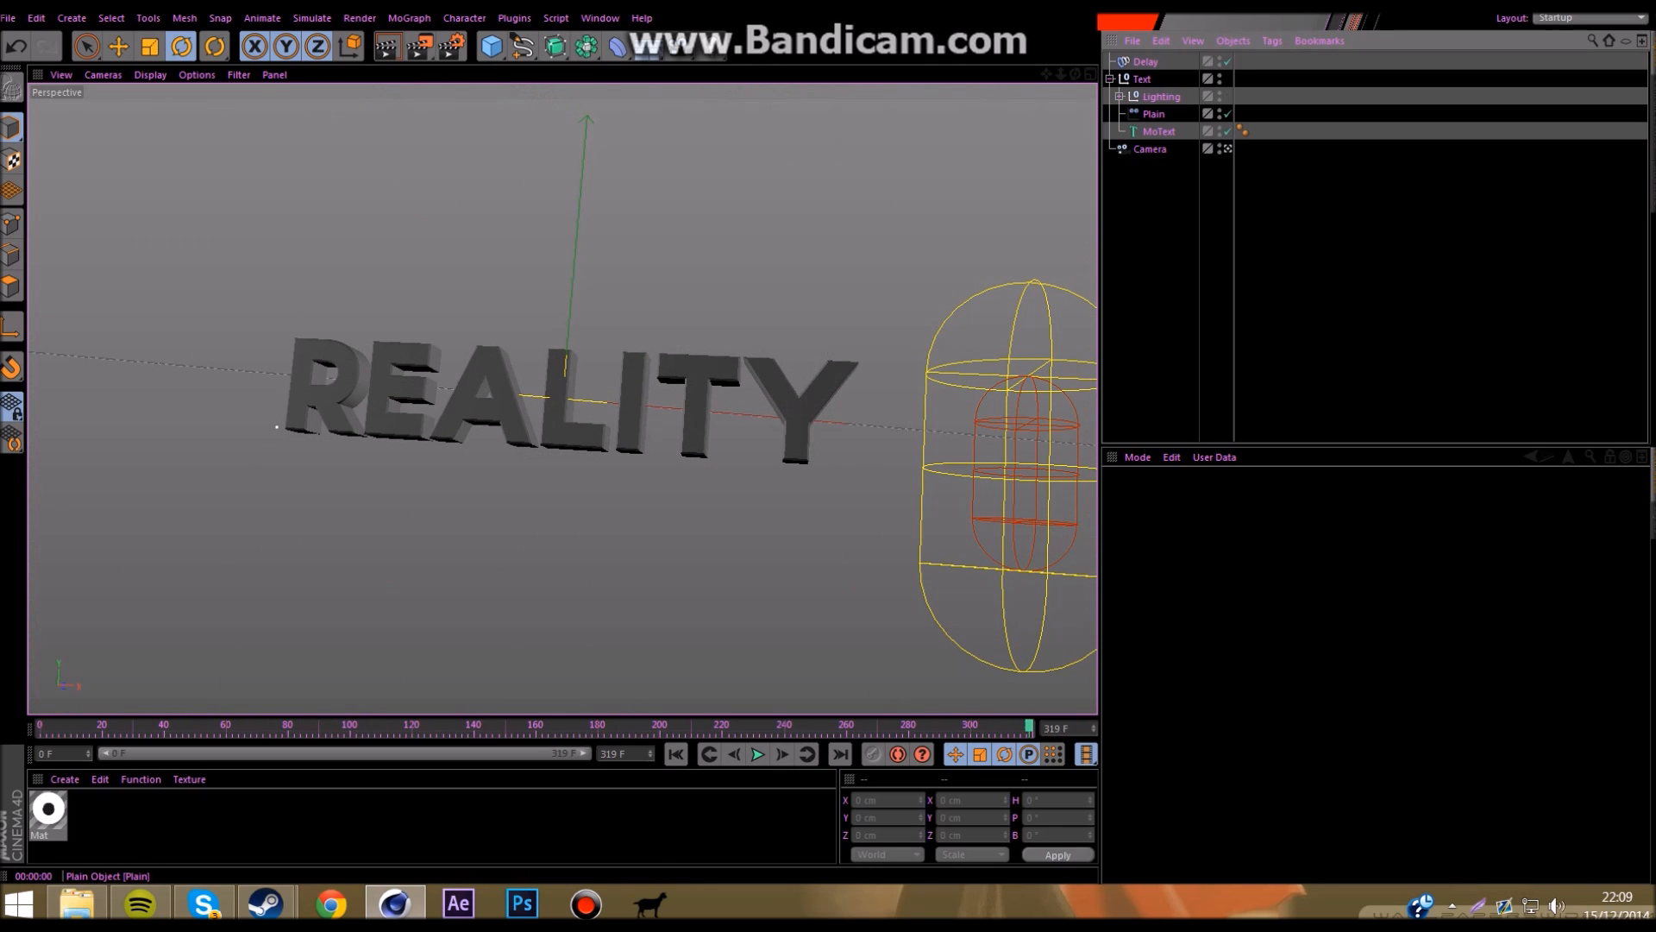
left_click(1159, 132)
key("ctrl+c")
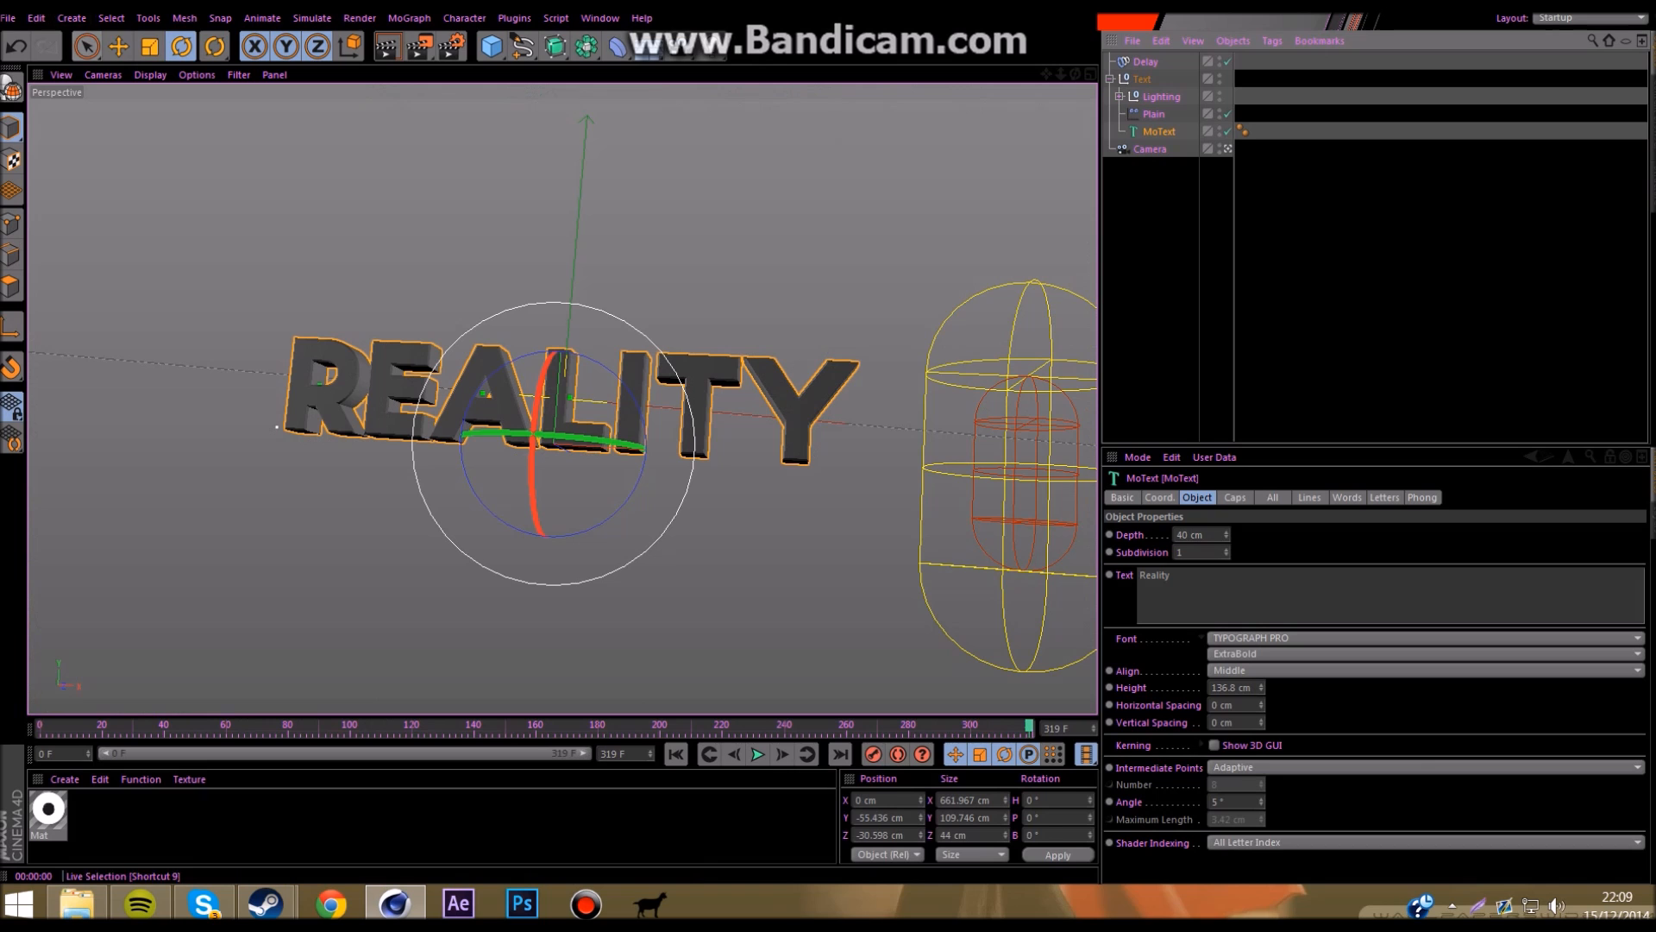
key("ctrl+v")
left_click(119, 46)
left_click_drag(564, 296, 556, 400)
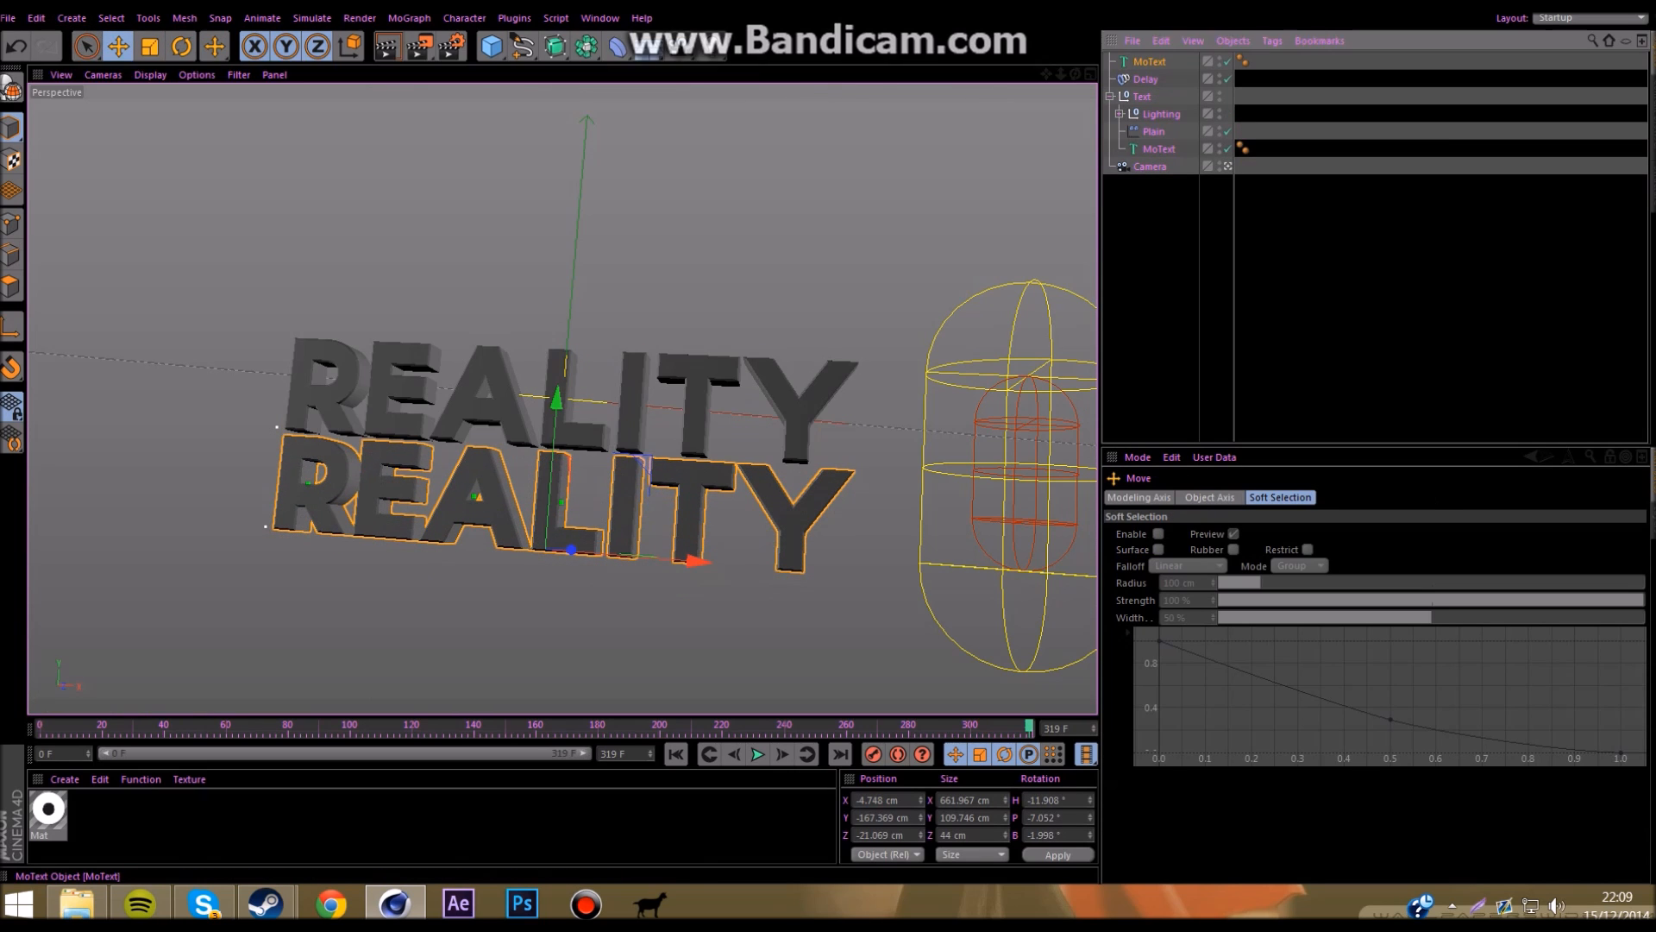
left_click_drag(1149, 63, 1157, 141)
Step: Change the wording of the copied MoText below Reality to "Motions"
left_click(1158, 150)
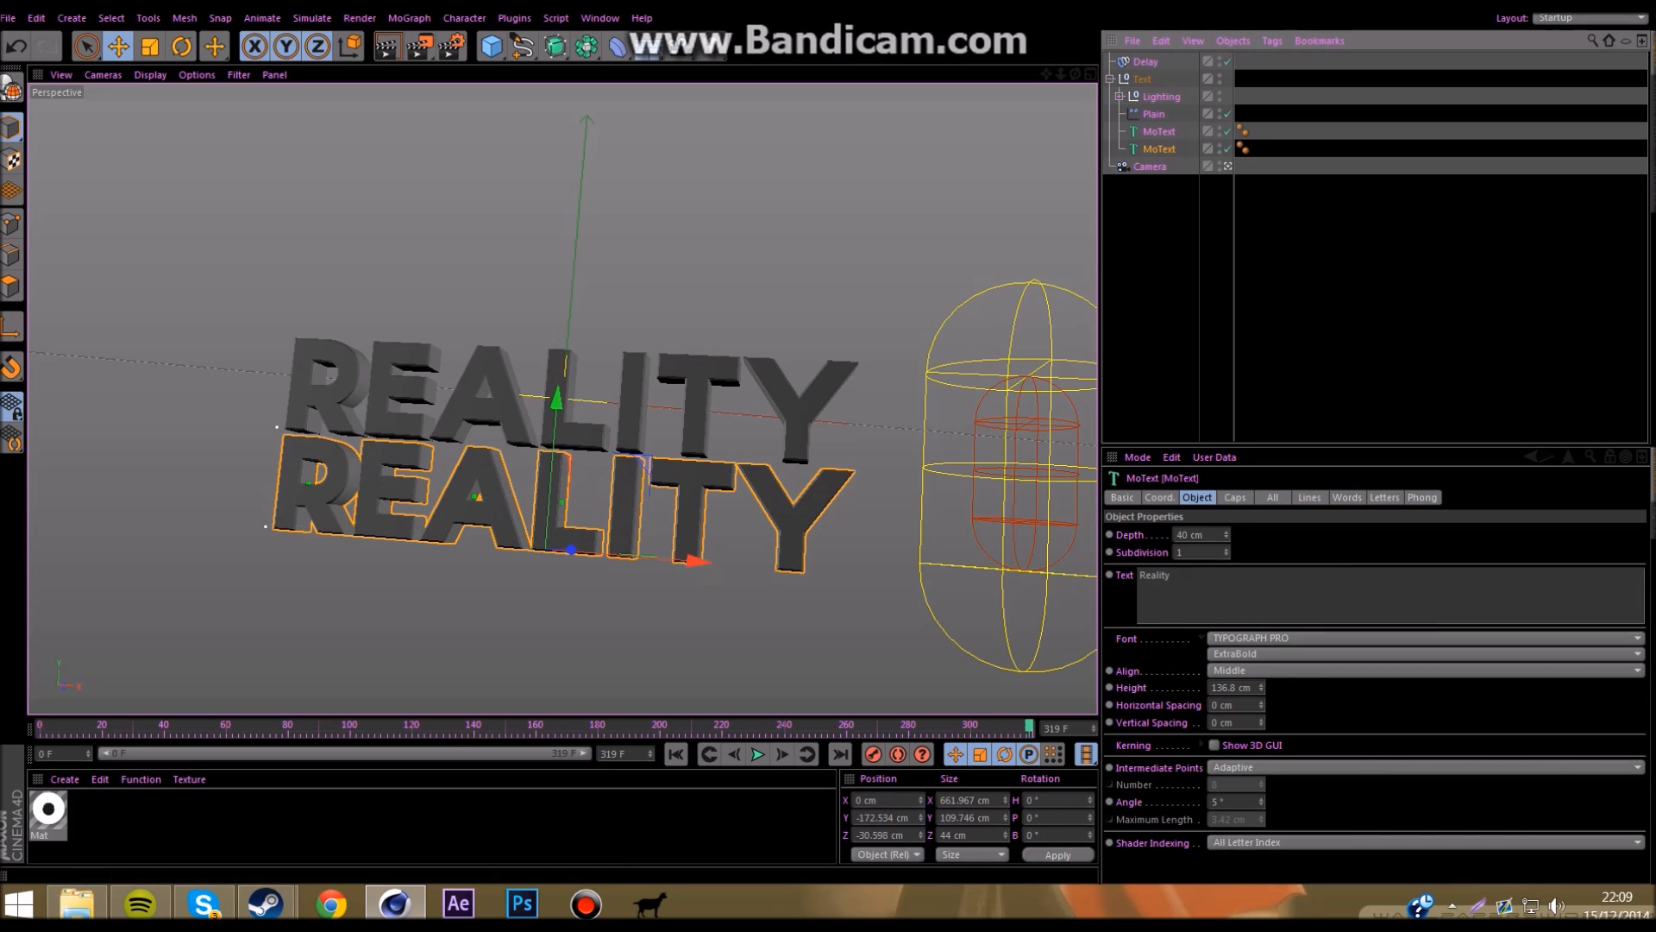
left_click_drag(1184, 576, 1094, 576)
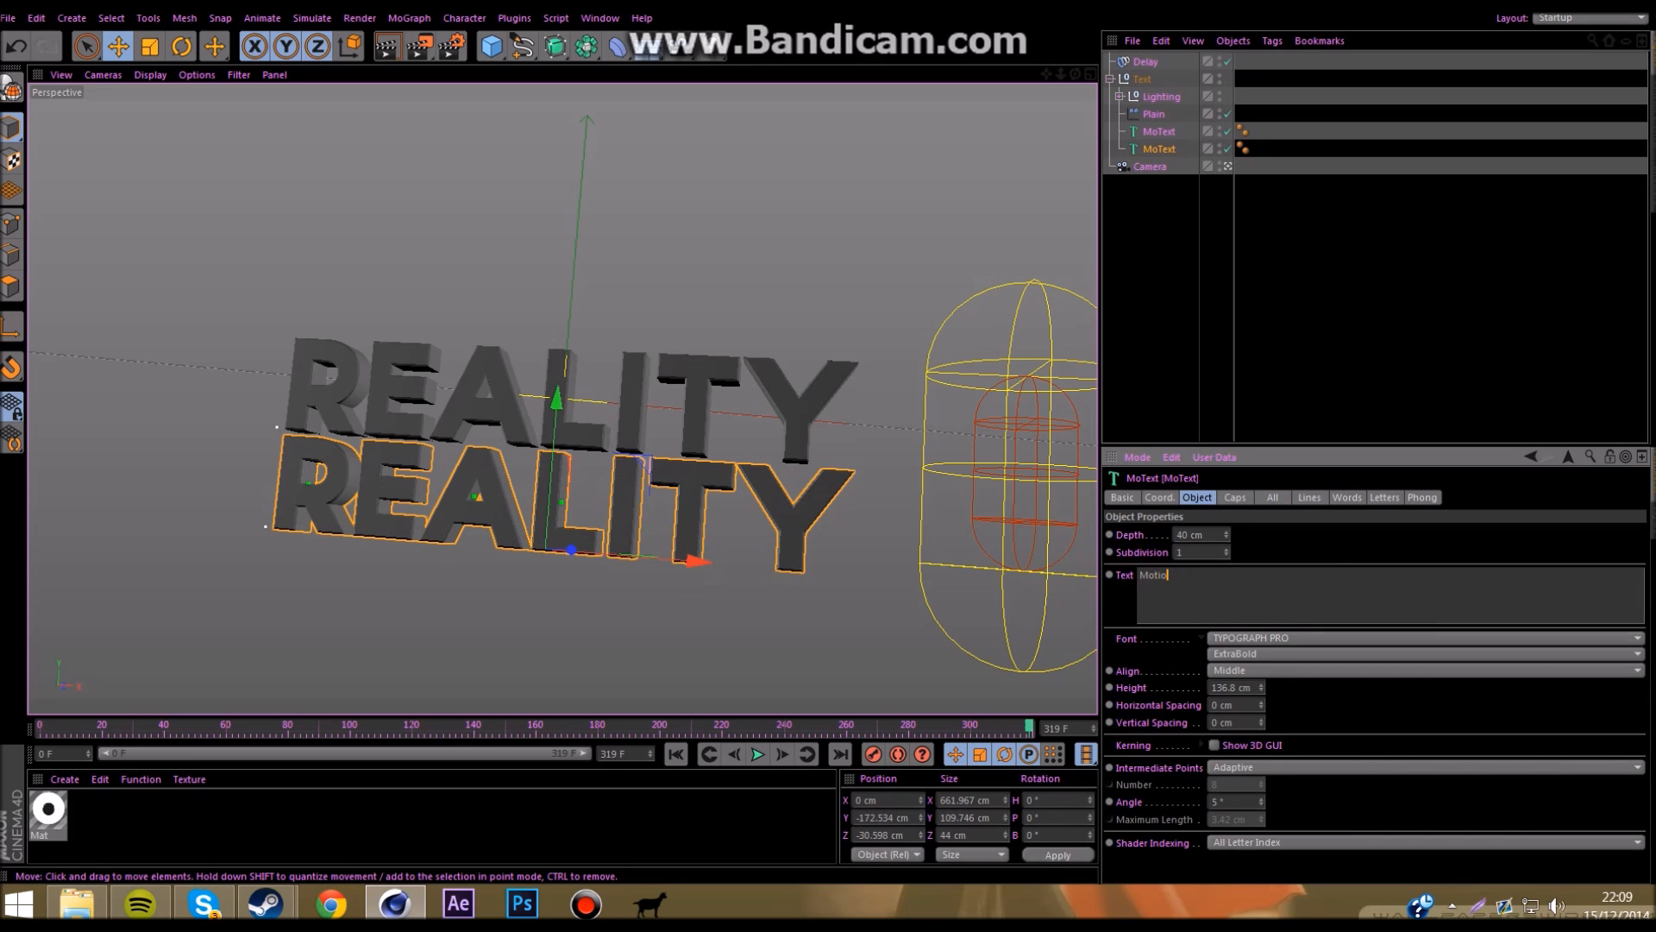
left_click(1277, 293)
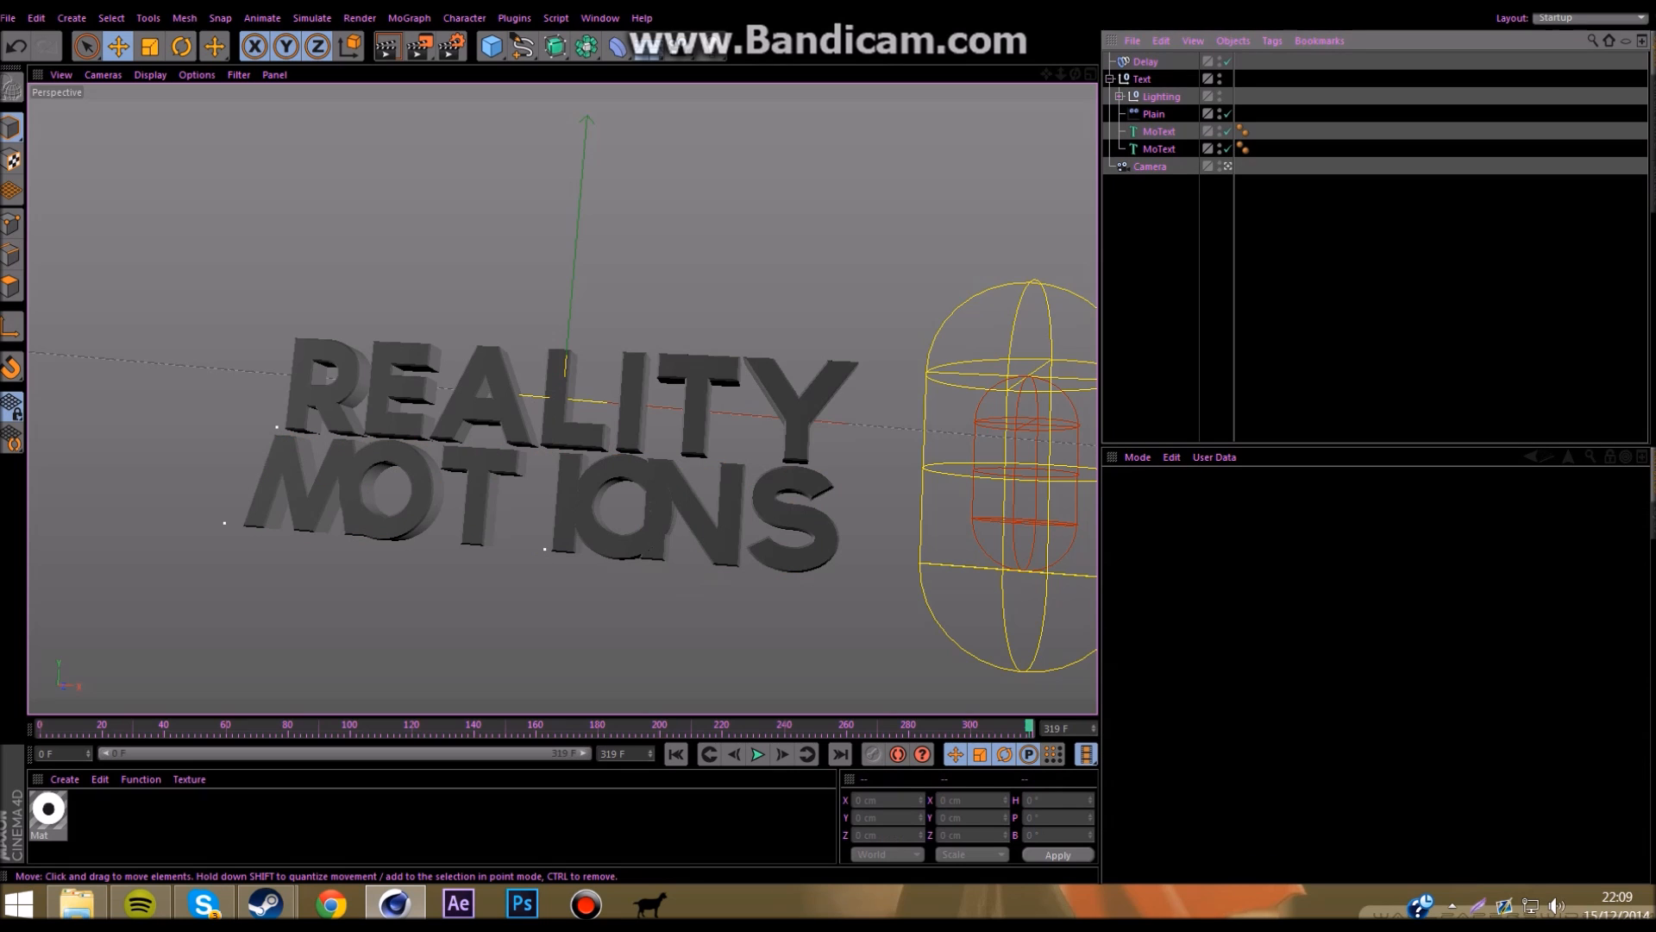
Step: Try scaling the Motions text down to a height of about 96 cm, and delete that text object
left_click_drag(570, 507, 559, 512)
key("ctrl+z")
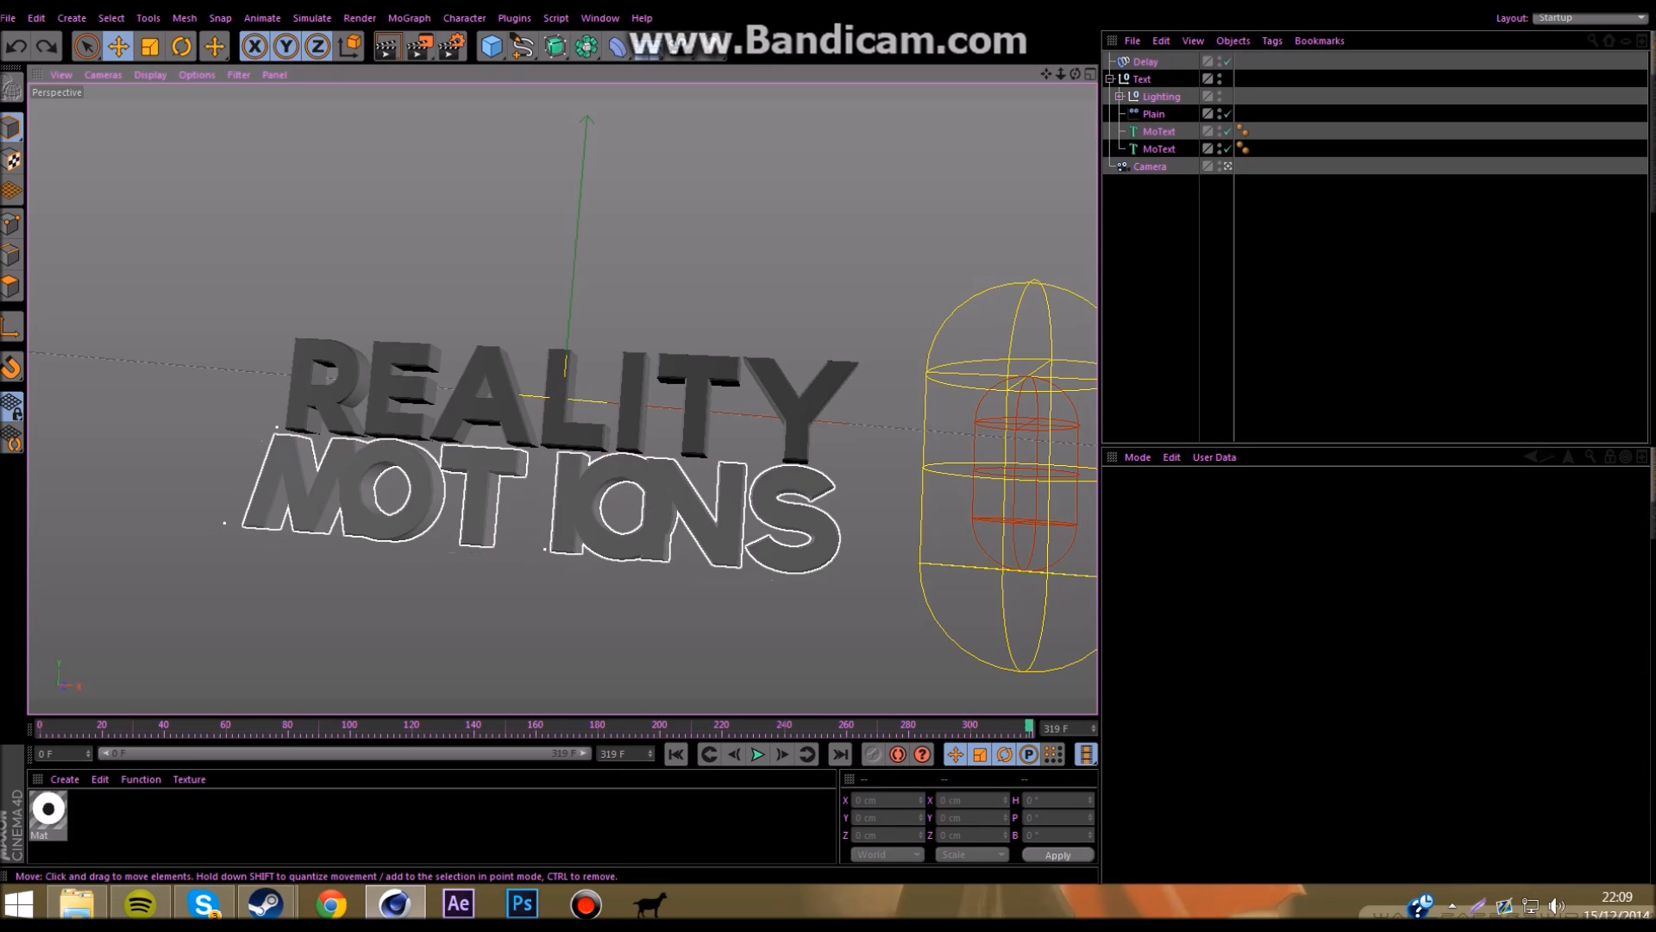
left_click(560, 508)
left_click(149, 46)
left_click_drag(483, 293, 427, 302)
key("ctrl+z")
left_click(1158, 149)
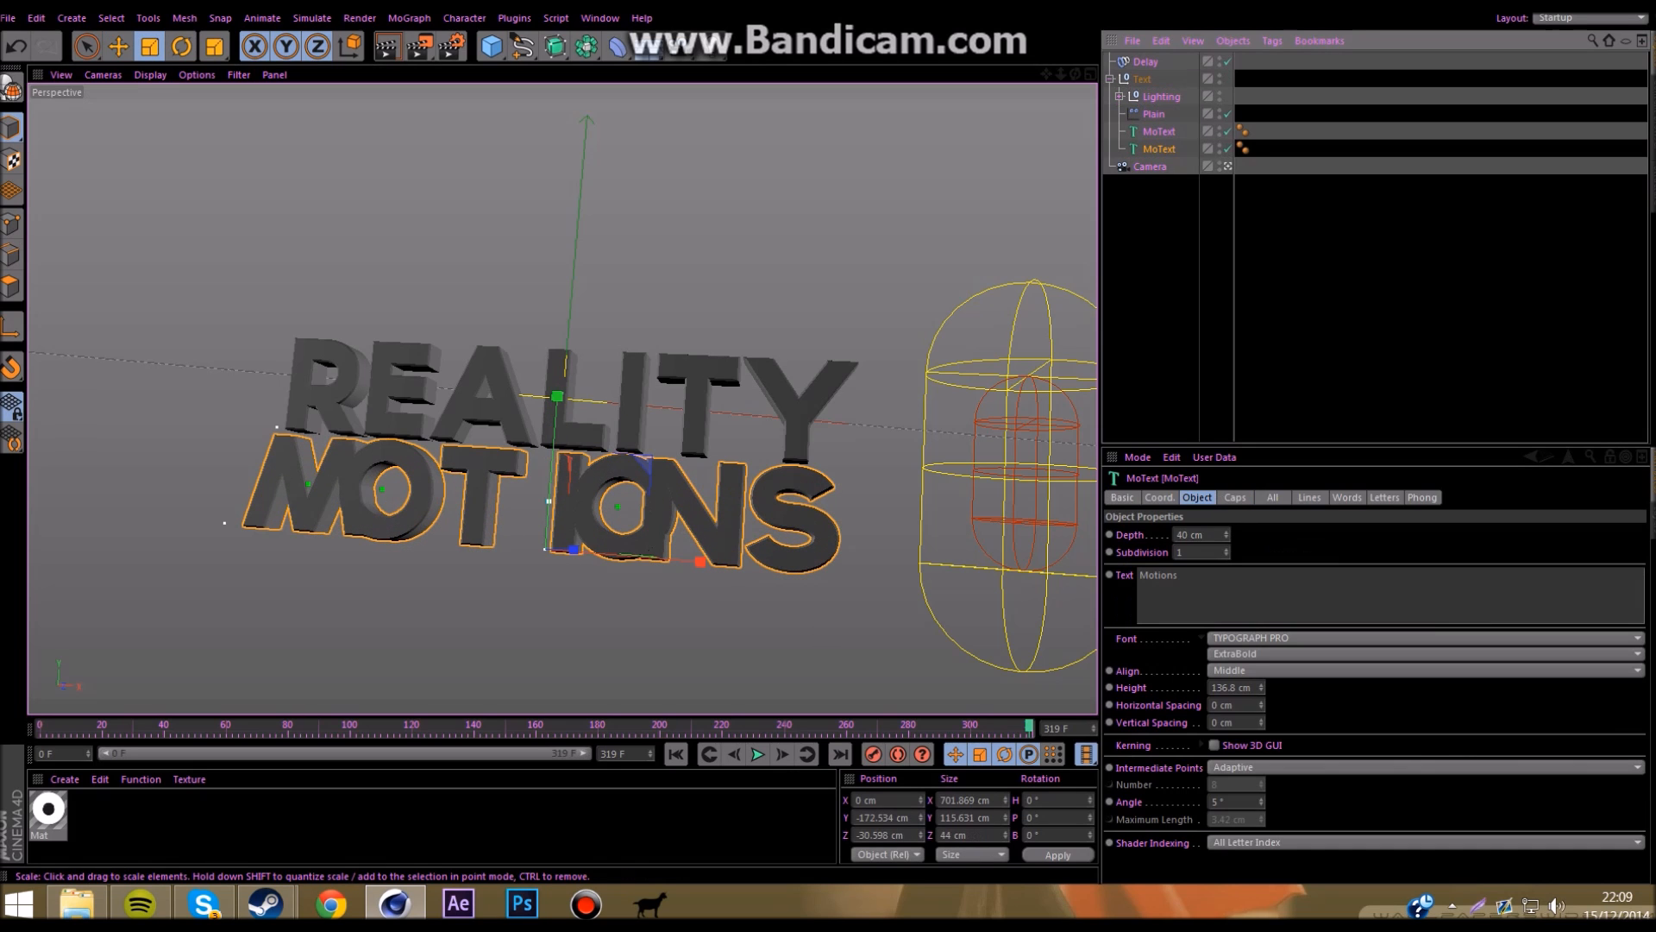
left_click_drag(621, 285, 556, 290)
key("ctrl+z")
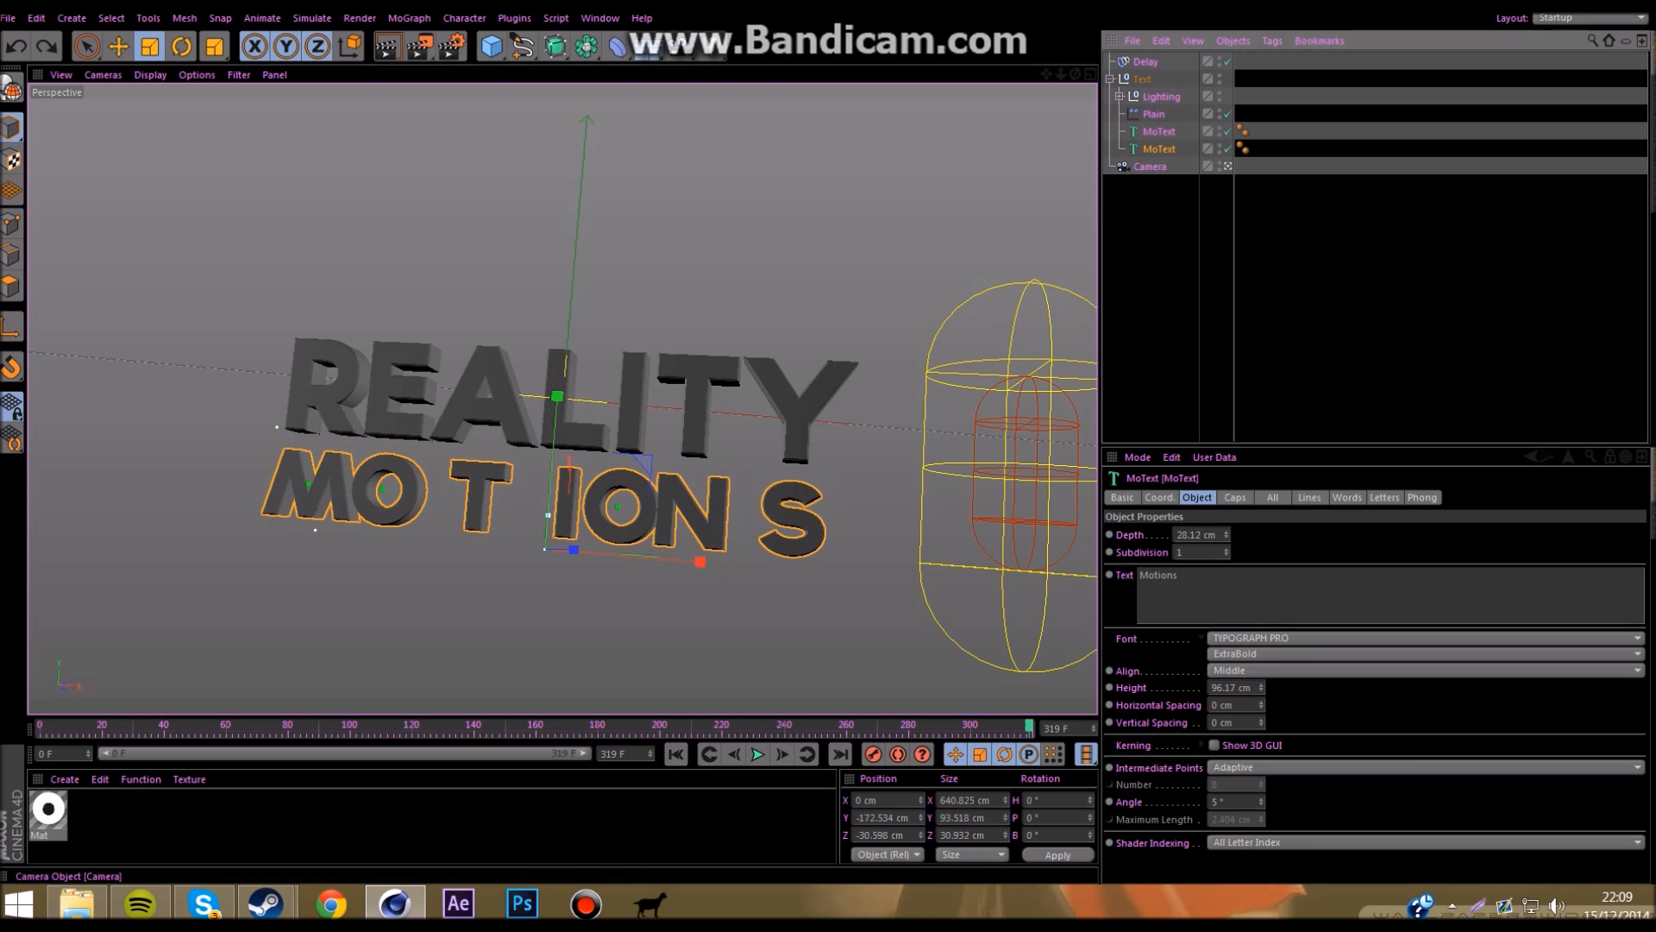
key("Delete")
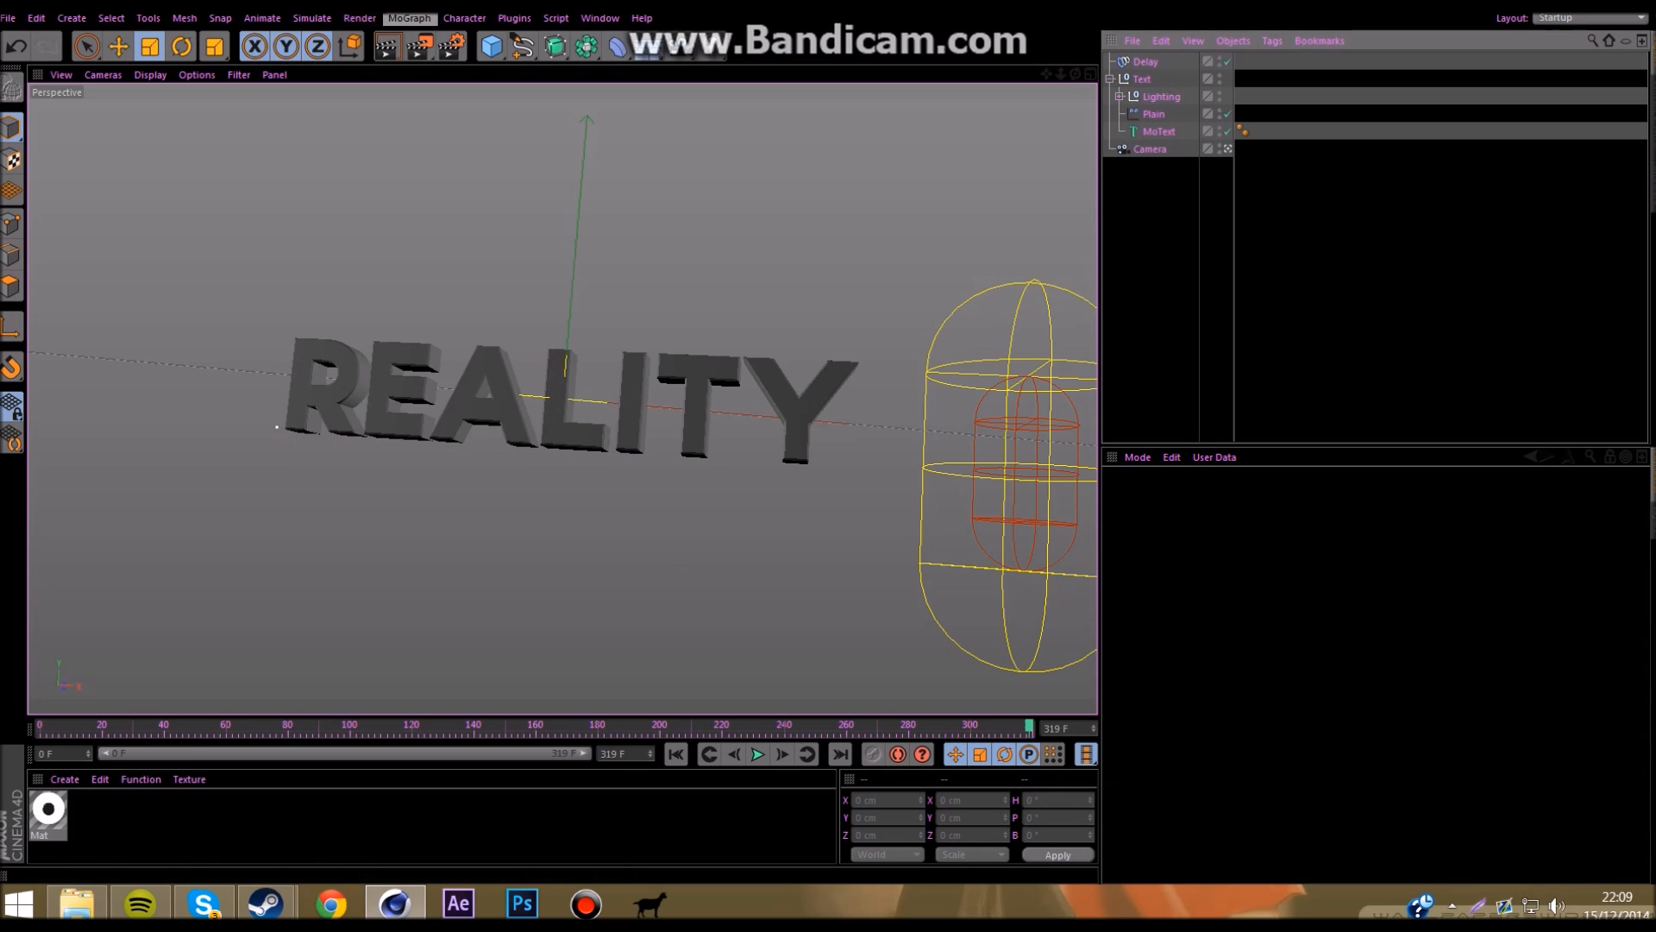
Step: Add a new MoText object as the parent of the Reality MoText inside the Text null
left_click(1159, 132)
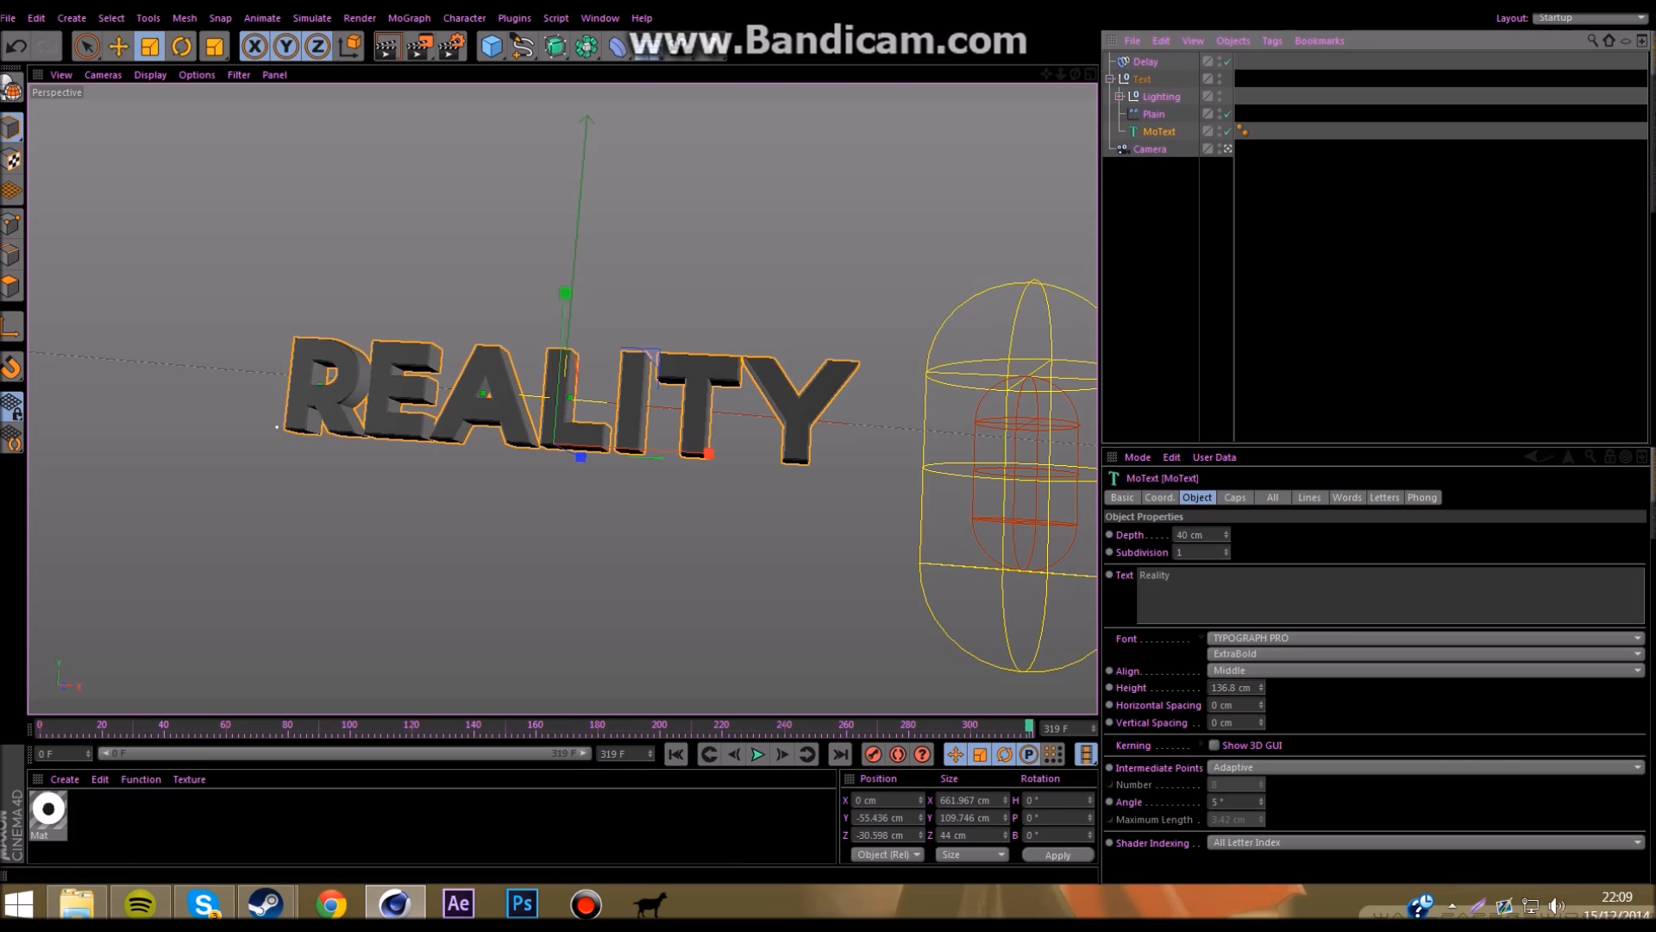
left_click(409, 18)
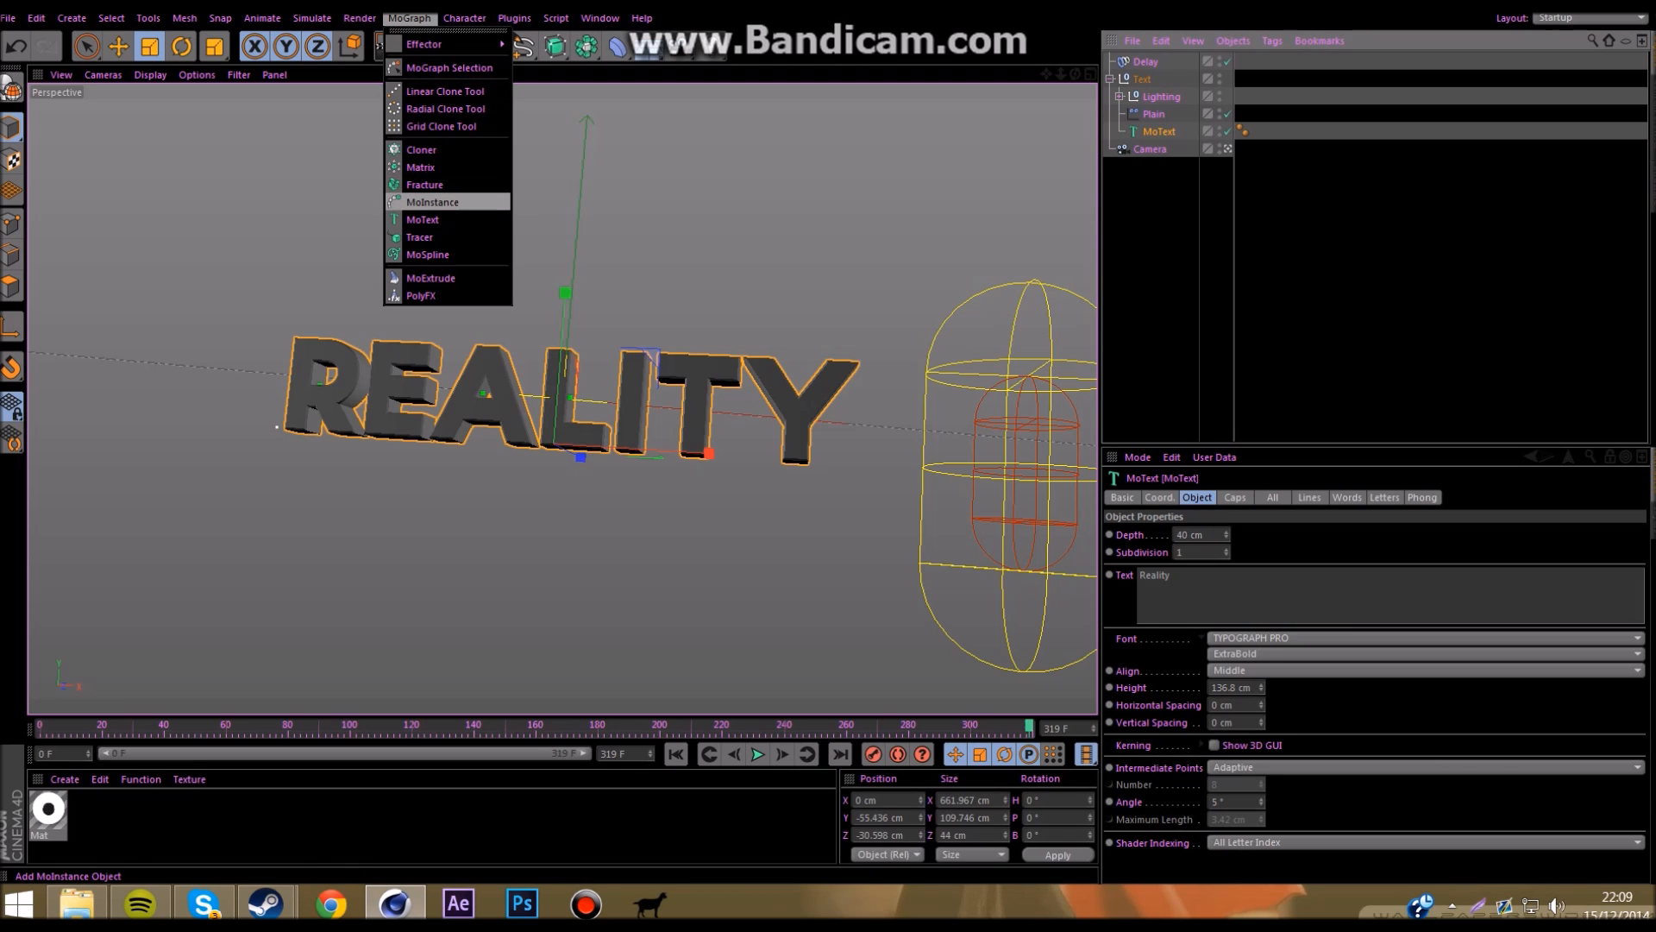
left_click(440, 219)
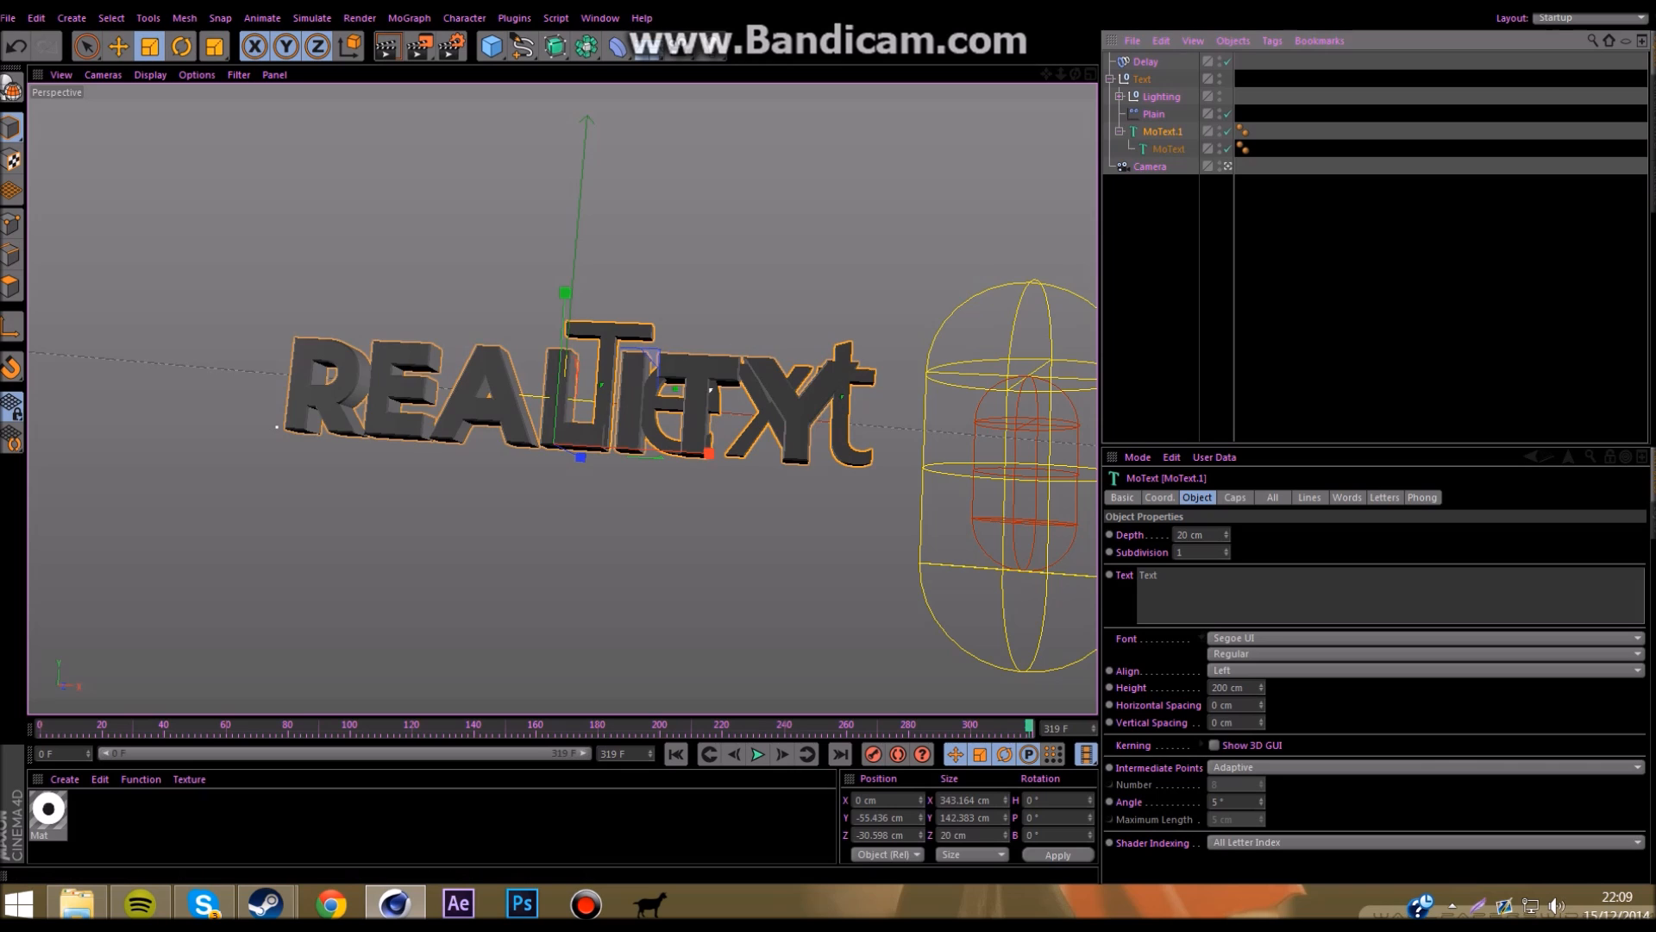
Step: Set the new MoText's alignment to Middle and move the Reality MoText out of it, directly under the Text null
left_click(1243, 688)
left_click(1243, 671)
left_click(1243, 703)
left_click_drag(1169, 149, 1158, 157)
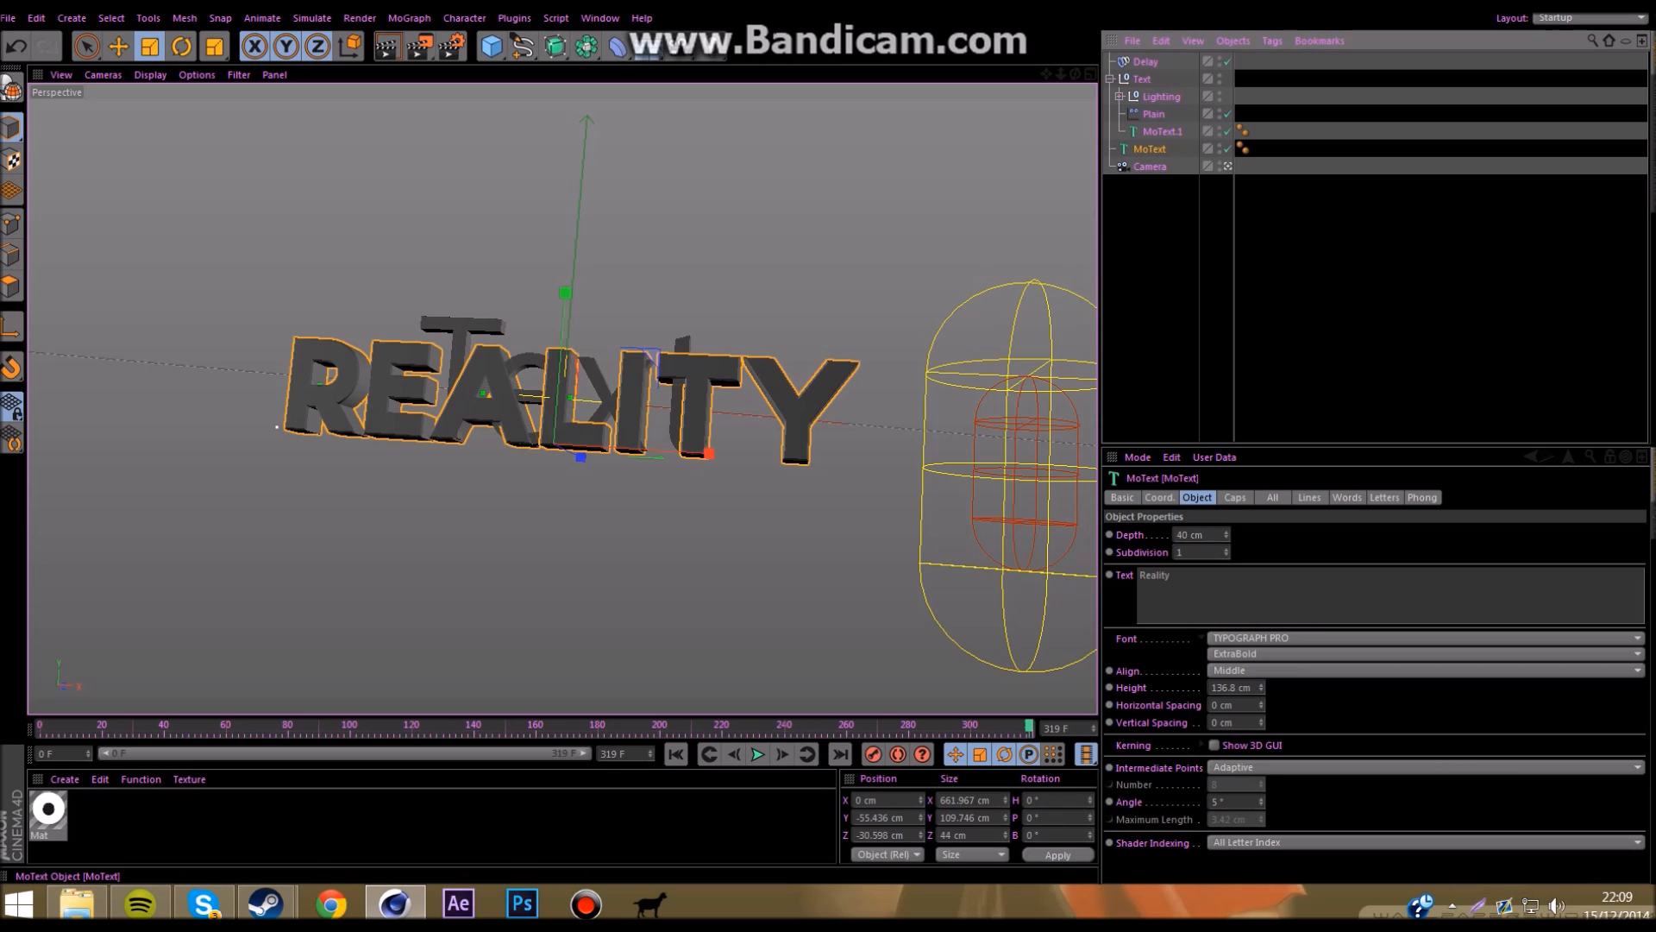
Step: Change the wording of the new MoText object to "Motions"
left_click_drag(1175, 576, 1139, 575)
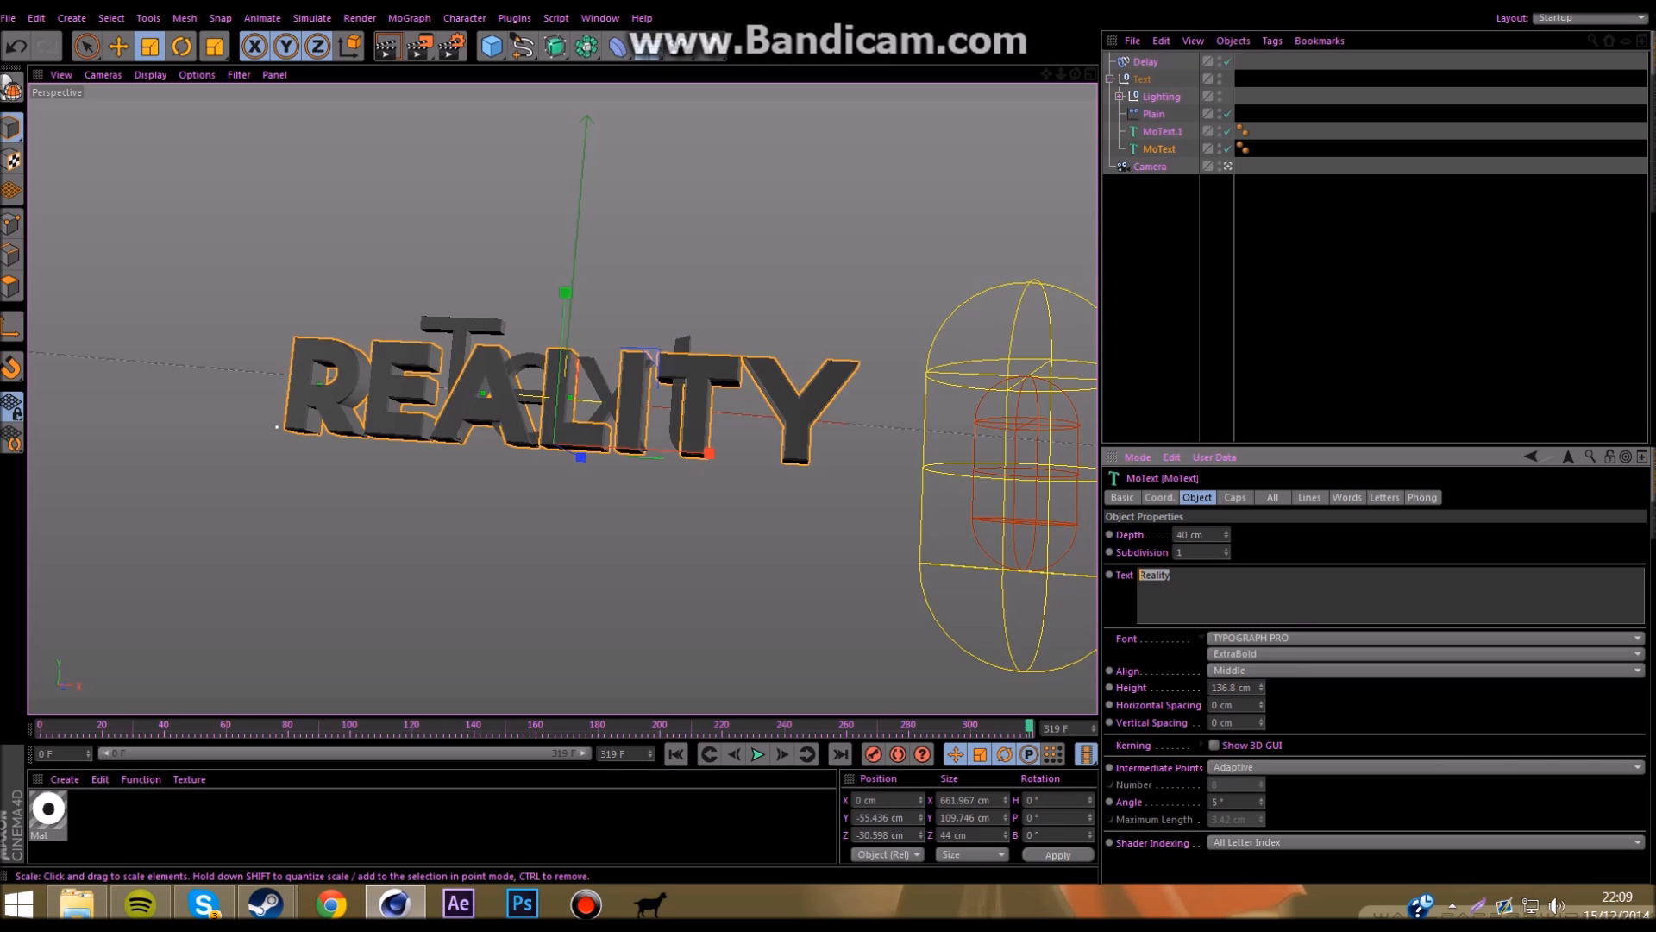
left_click(1163, 132)
left_click_drag(1171, 575, 1139, 575)
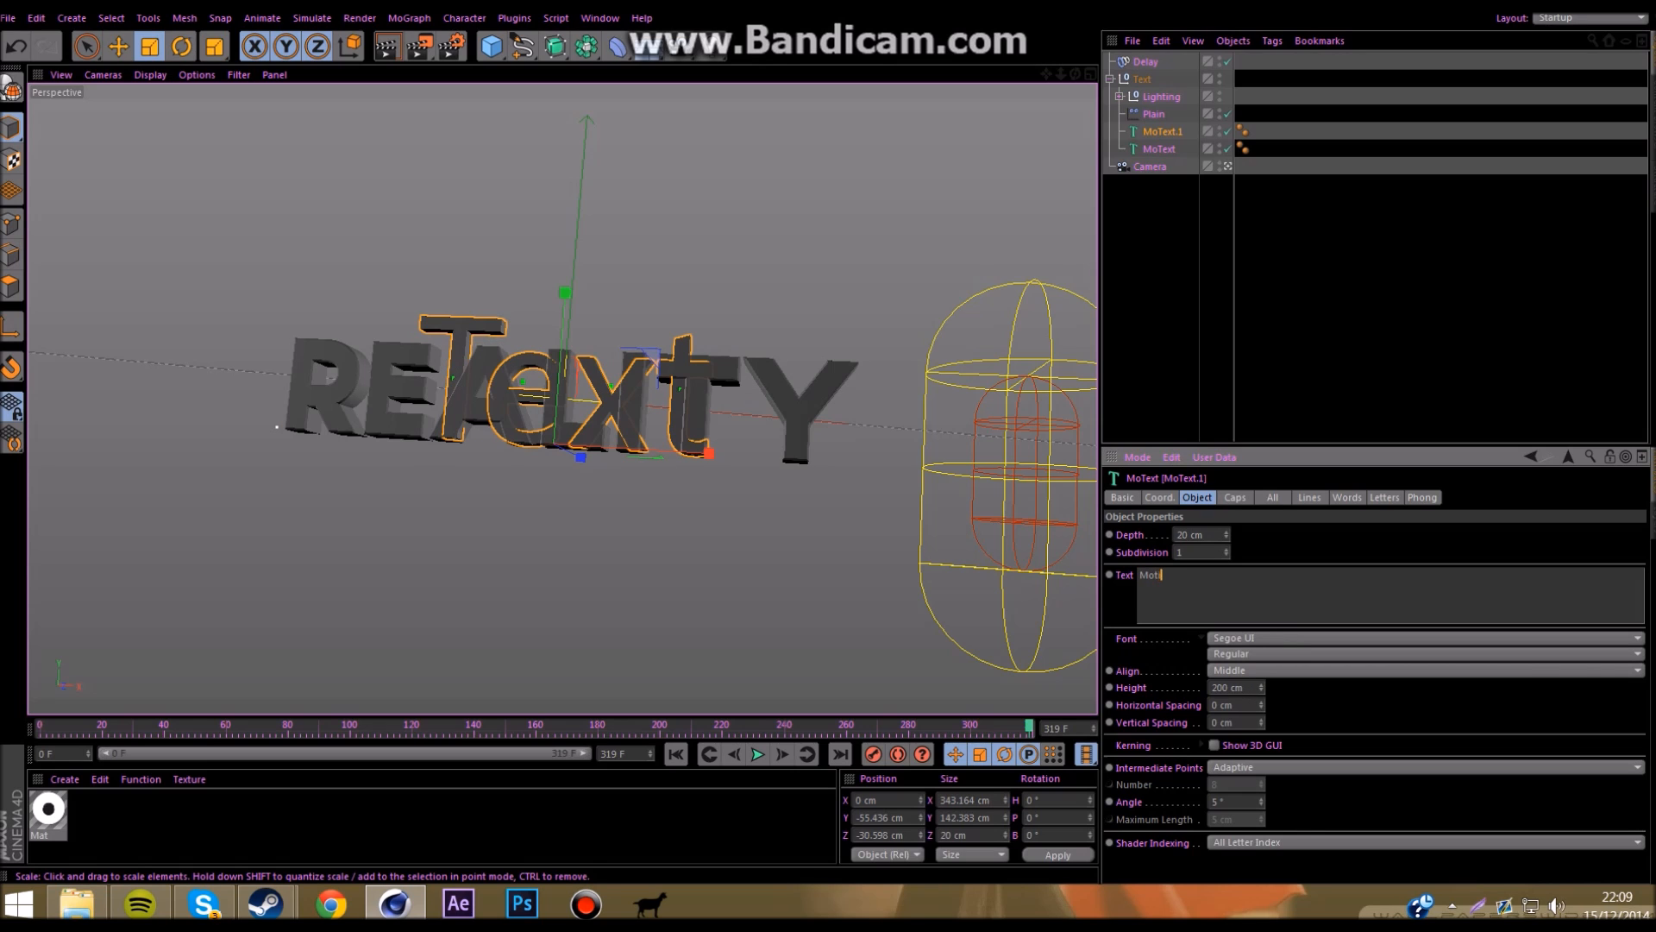
left_click(1186, 250)
left_click(1162, 132)
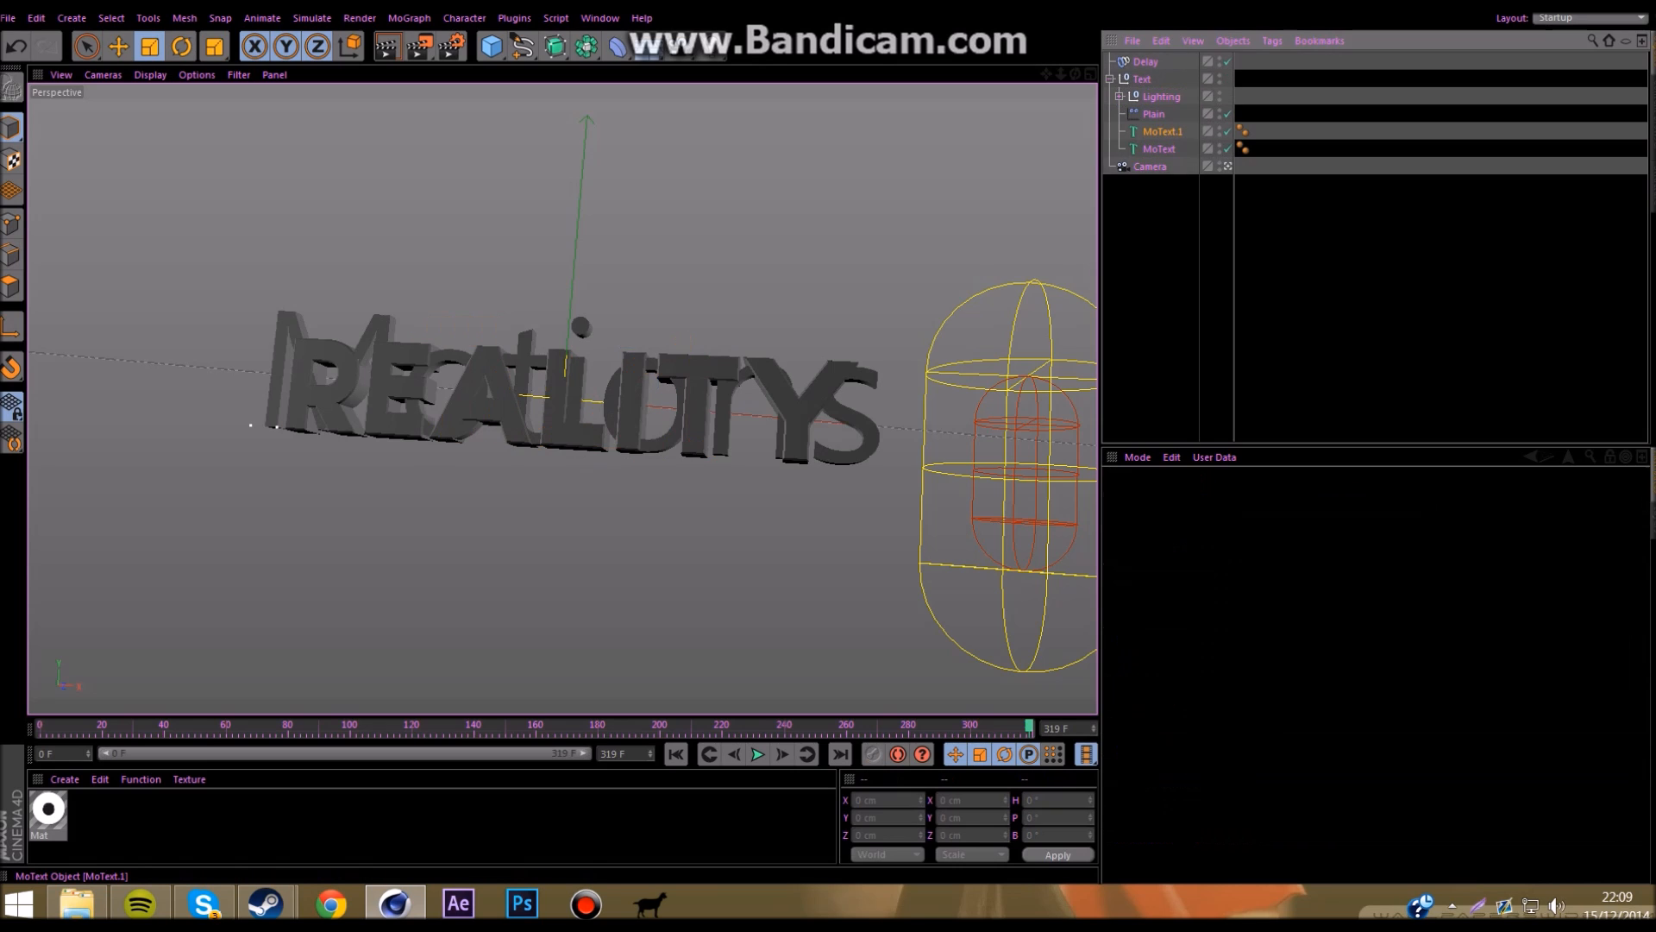
Step: Set the font of the Motions text to TYPOGRAPH PRO ExtraBold
left_click(1251, 638)
scroll(1251, 641, "down", 20)
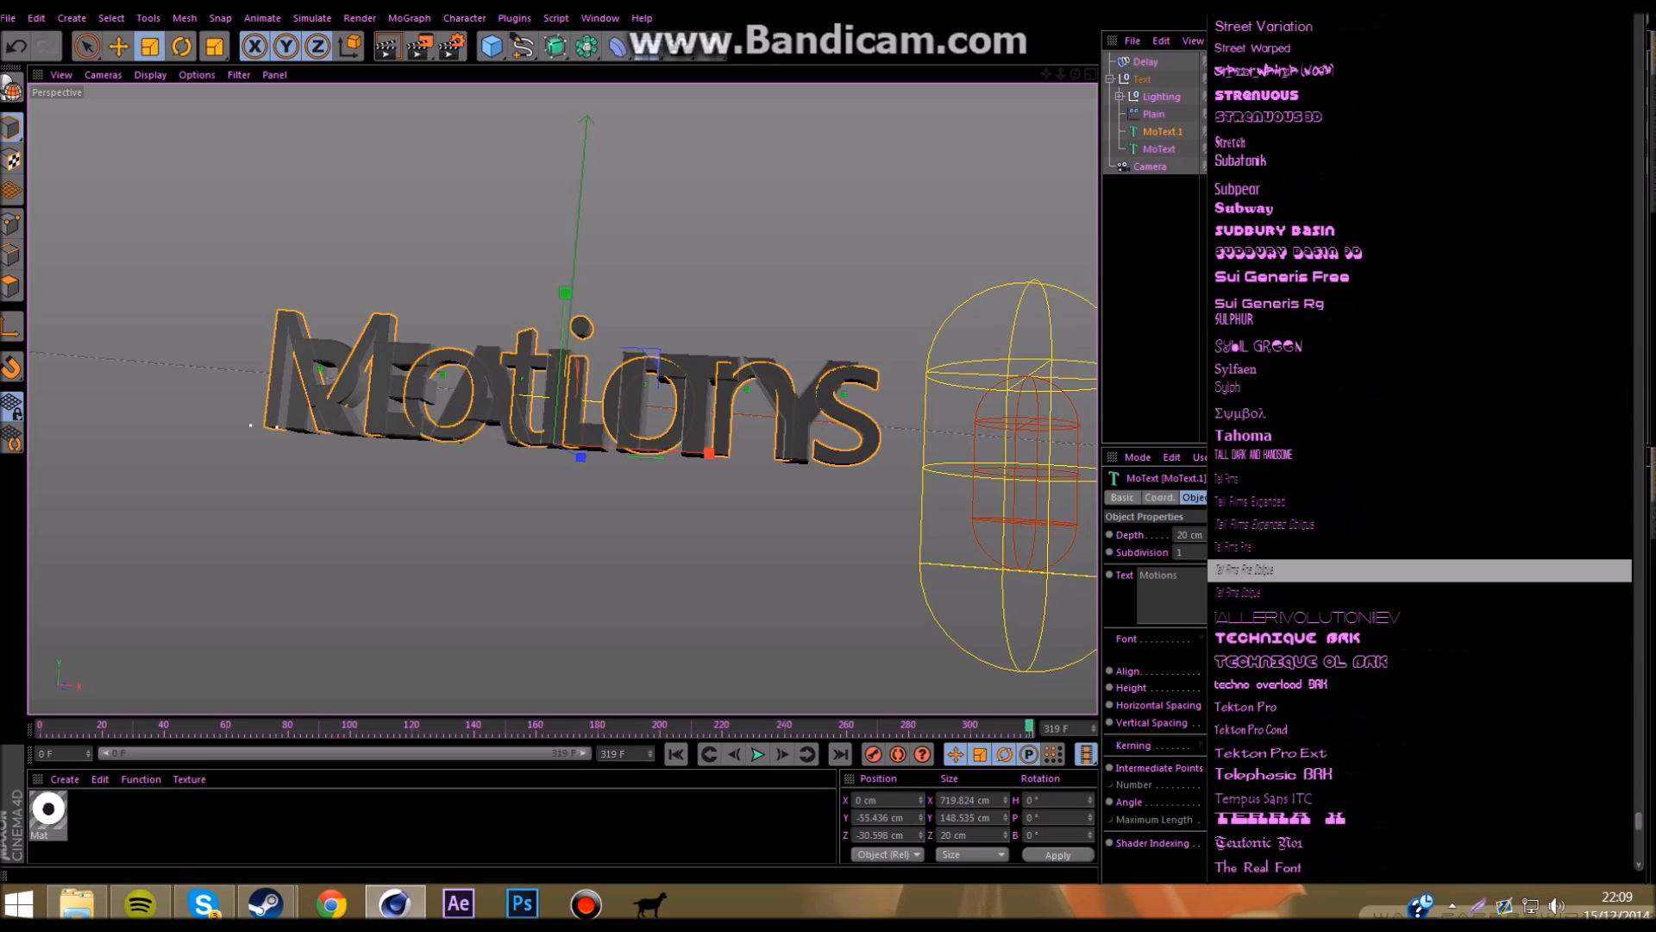
scroll(1294, 350, "down", 8)
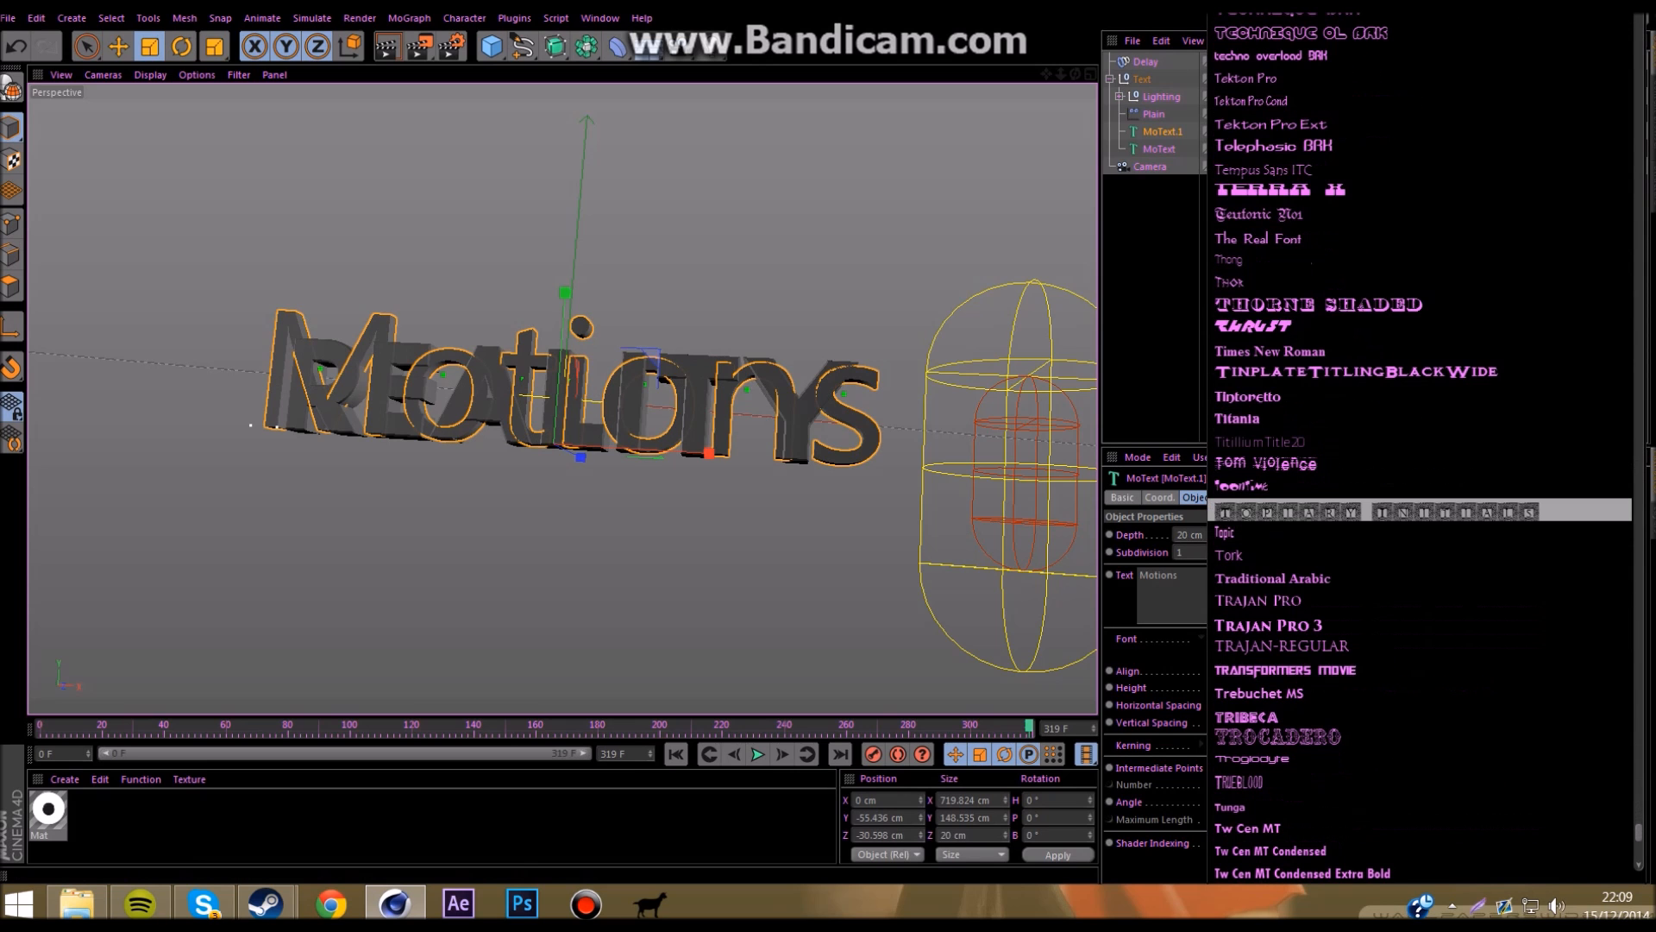
scroll(1294, 512, "down", 8)
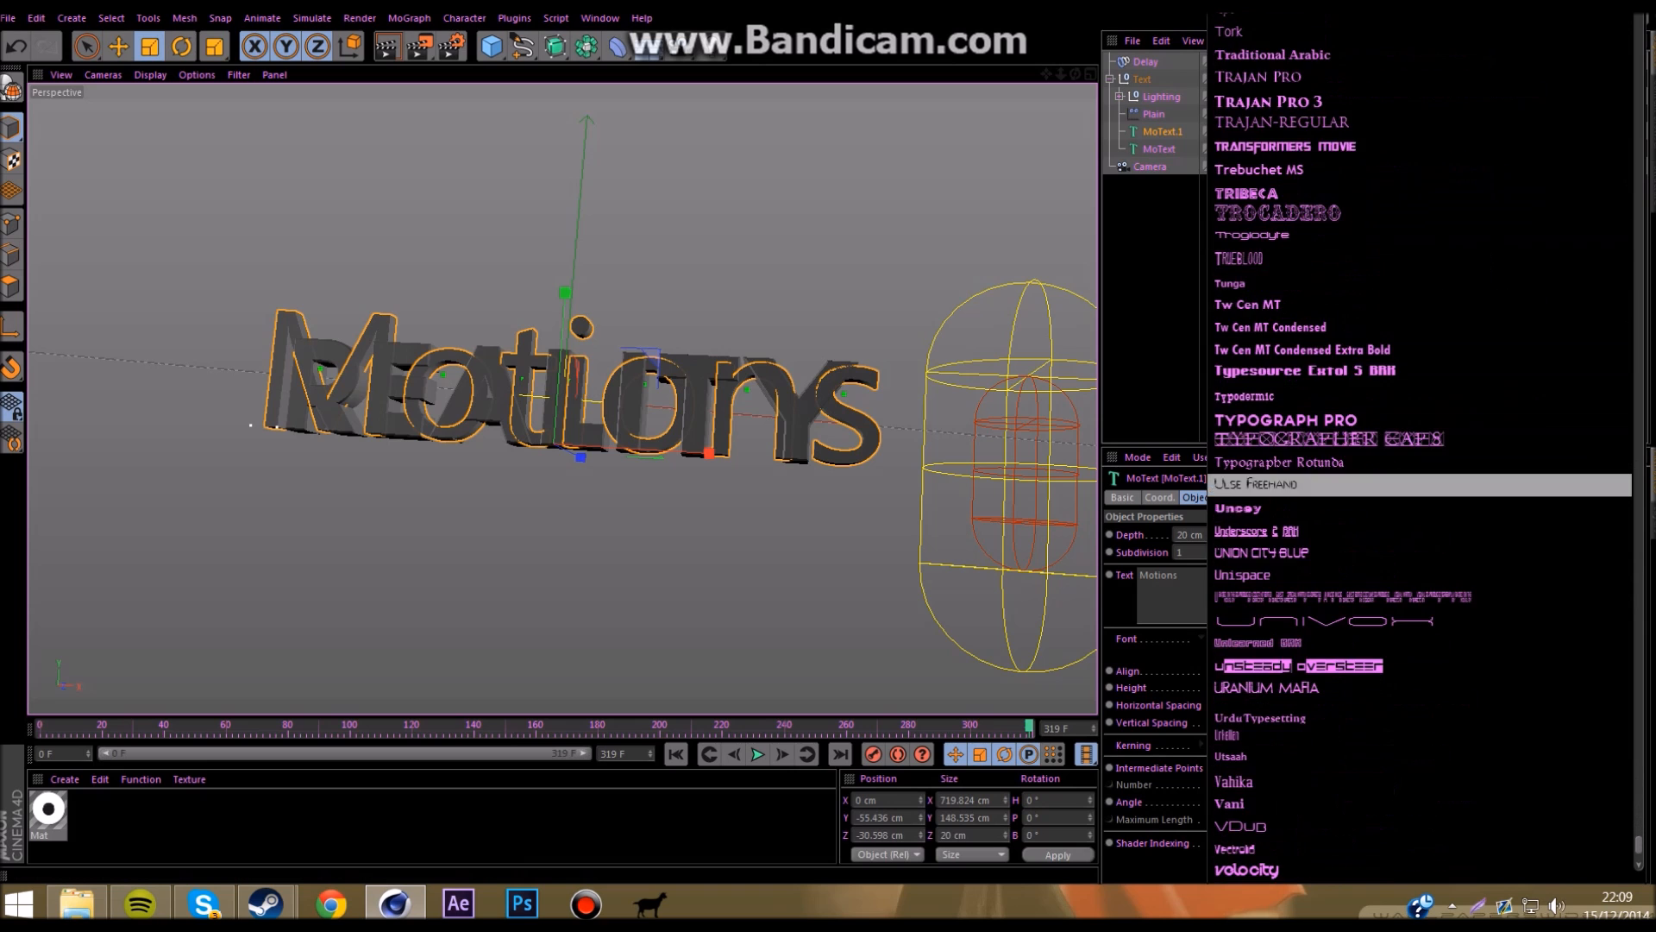
left_click(1286, 419)
Step: Scale the Motions text to a height of about 114.8 cm and place it below Reality at about X -22, Y -155 cm
left_click_drag(777, 552, 618, 552)
key("e")
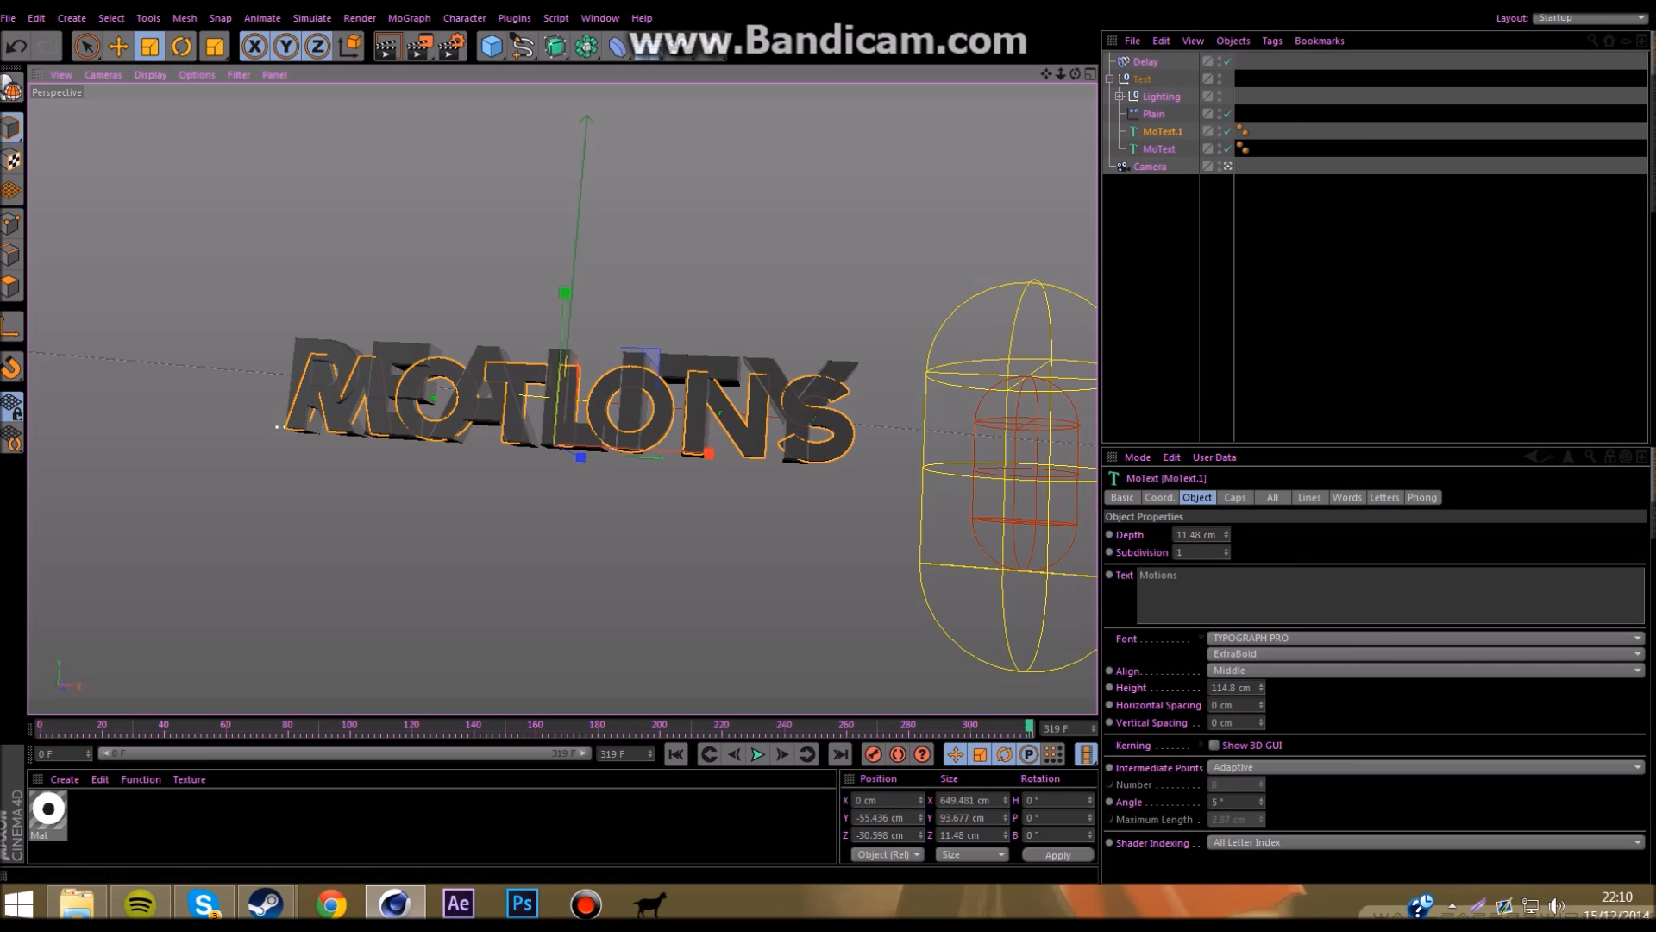
left_click_drag(564, 295, 559, 384)
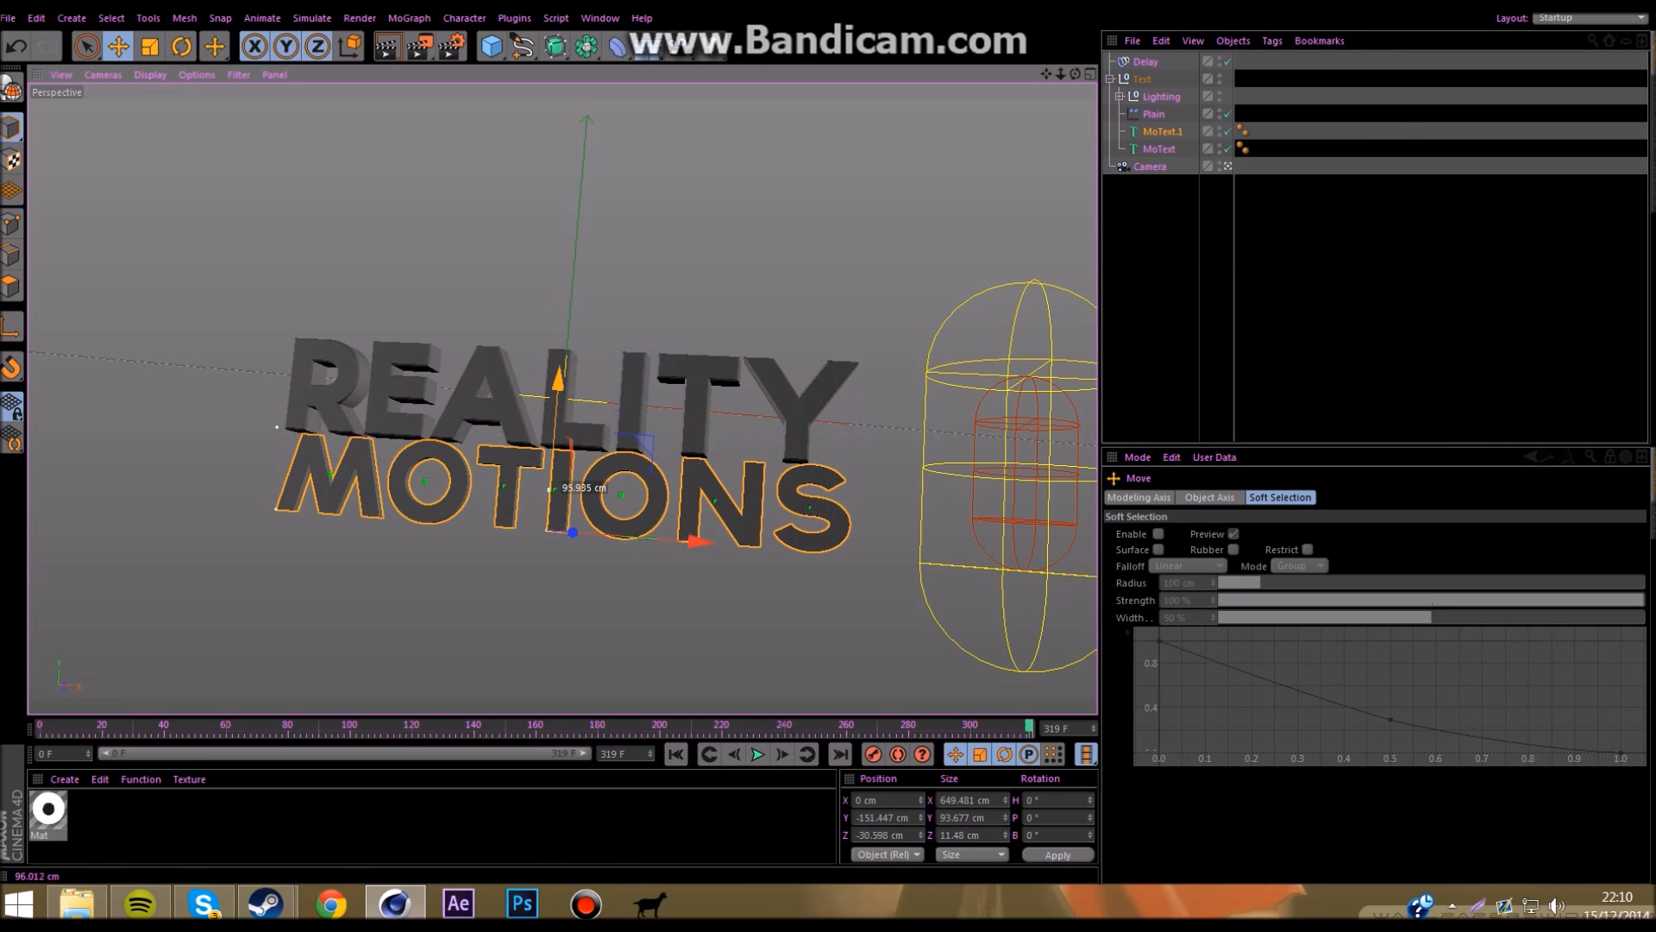
left_click_drag(695, 545, 677, 544)
Step: Place the Motions MoText after the Reality MoText in the hierarchy and set its depth to 40 cm
left_click(1160, 149)
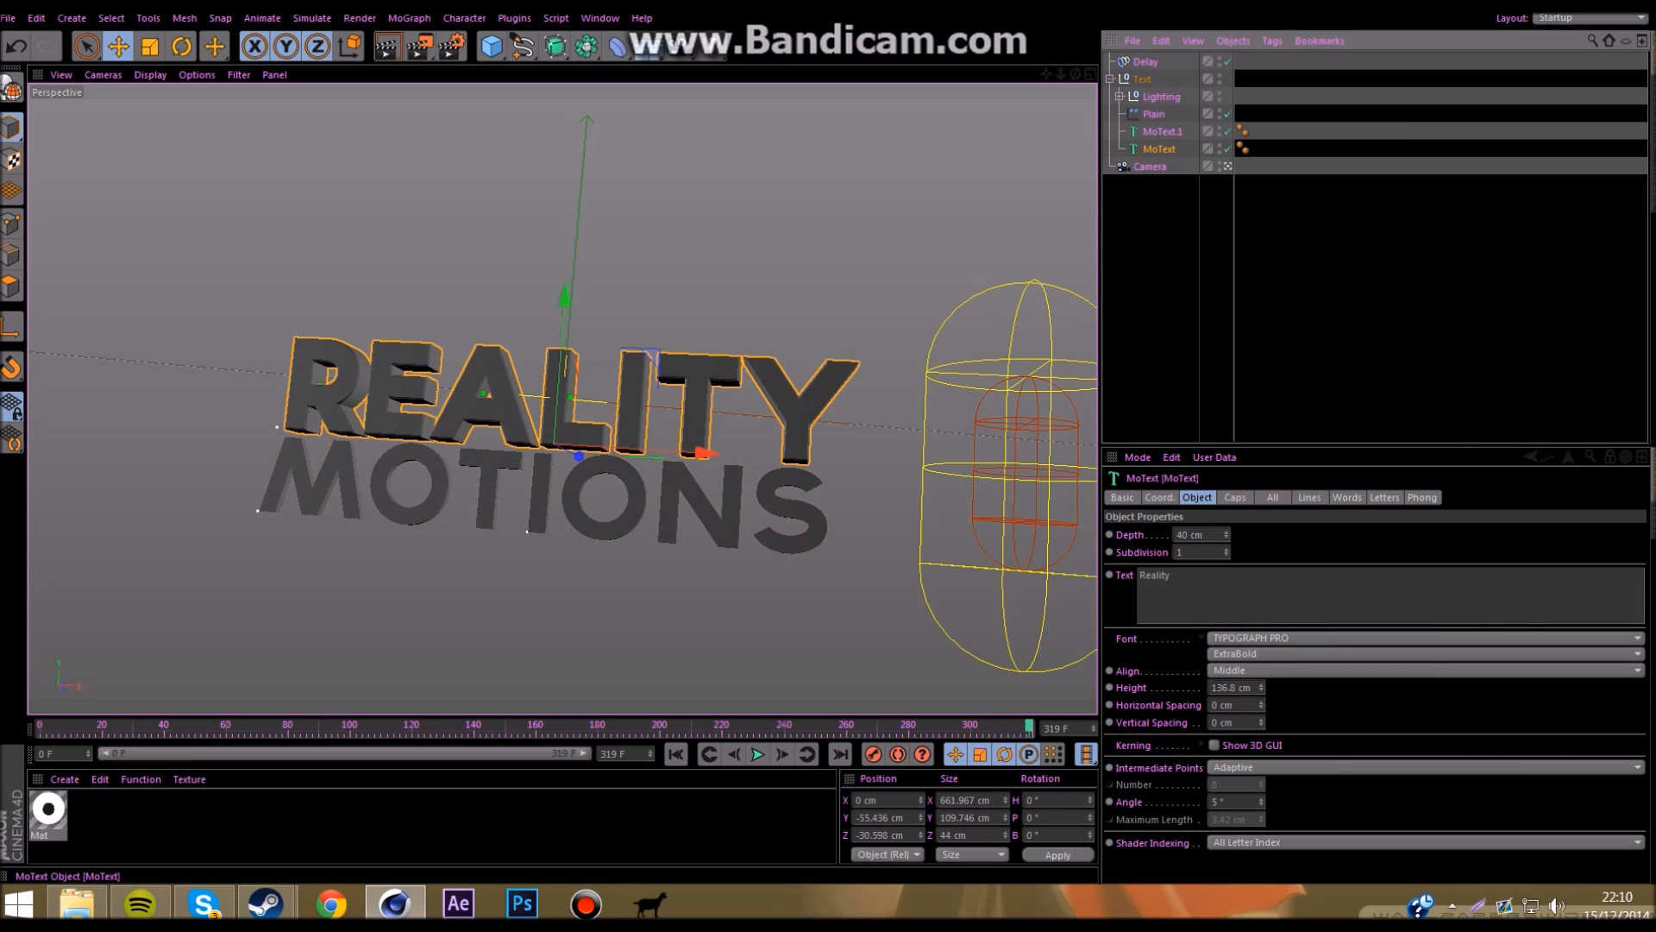
left_click(1162, 148)
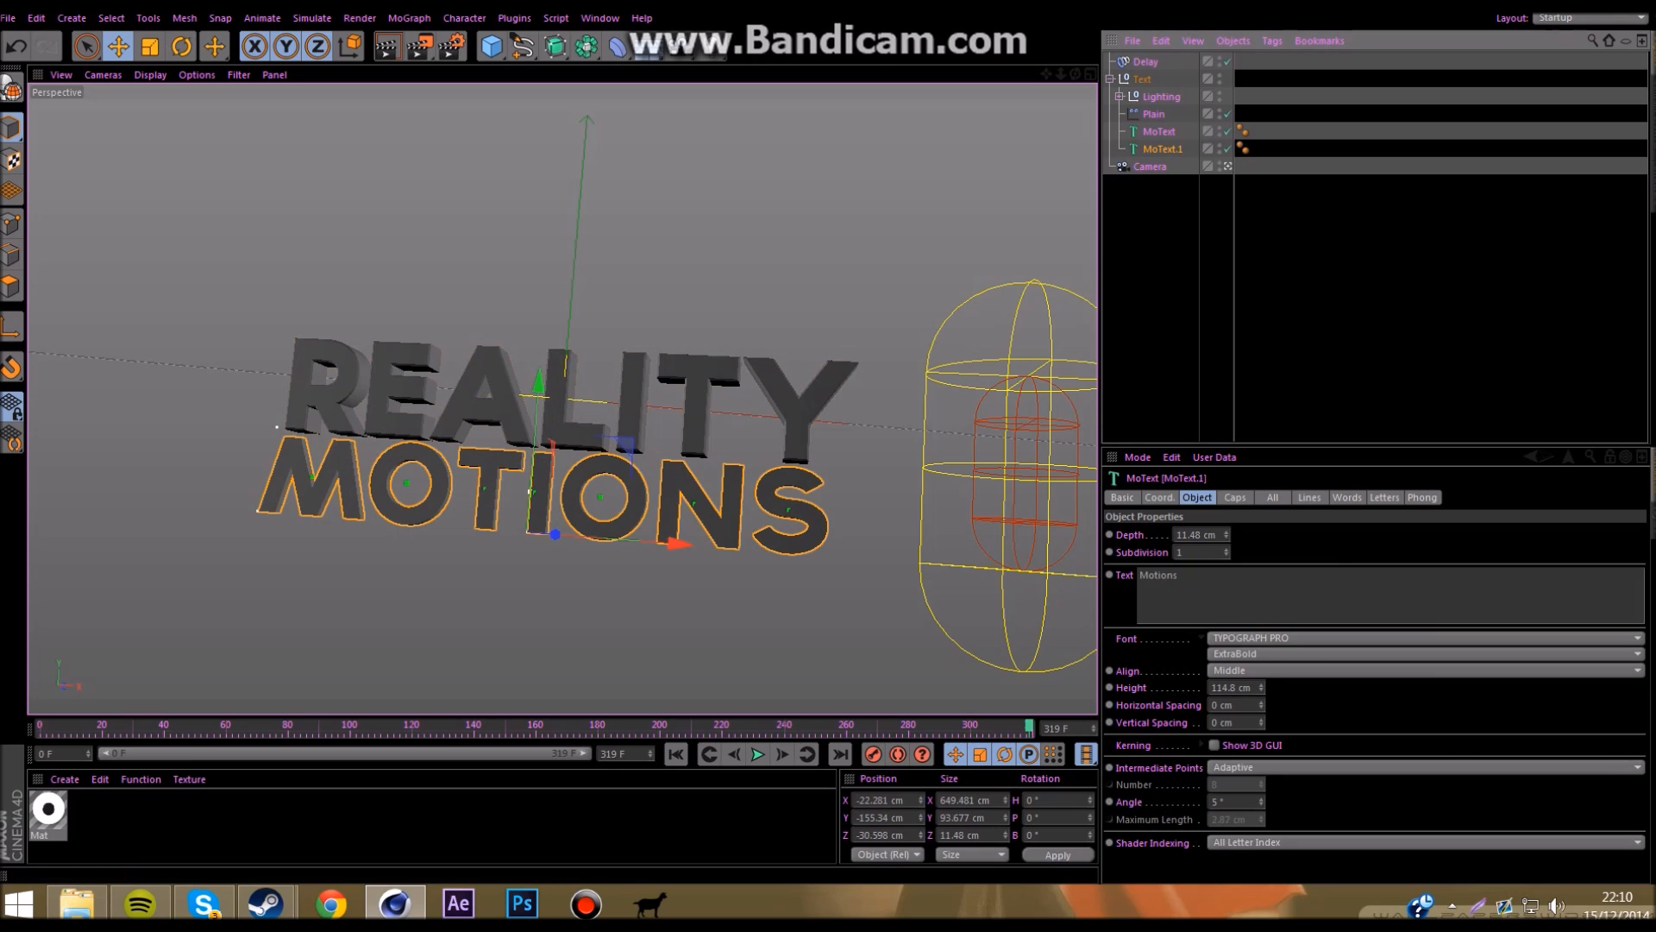
left_click_drag(1209, 535, 1174, 535)
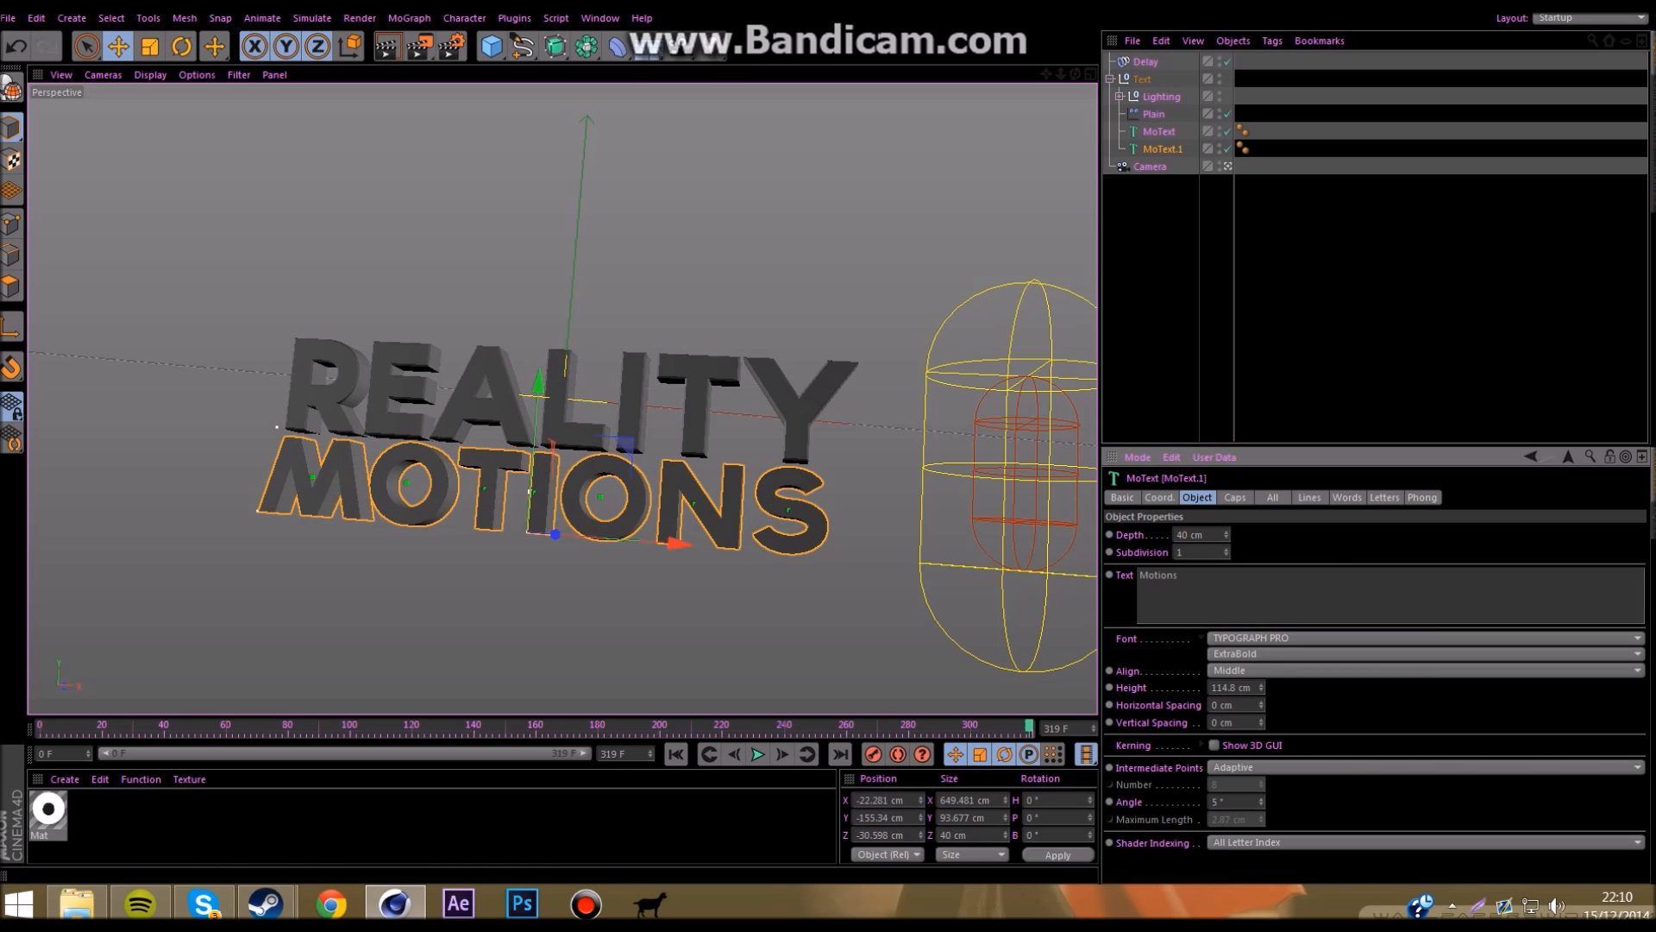
Step: Give the Motions text Fillet Caps at both start and end, each with a 2 cm radius
left_click(1234, 498)
left_click(1242, 534)
left_click(1242, 603)
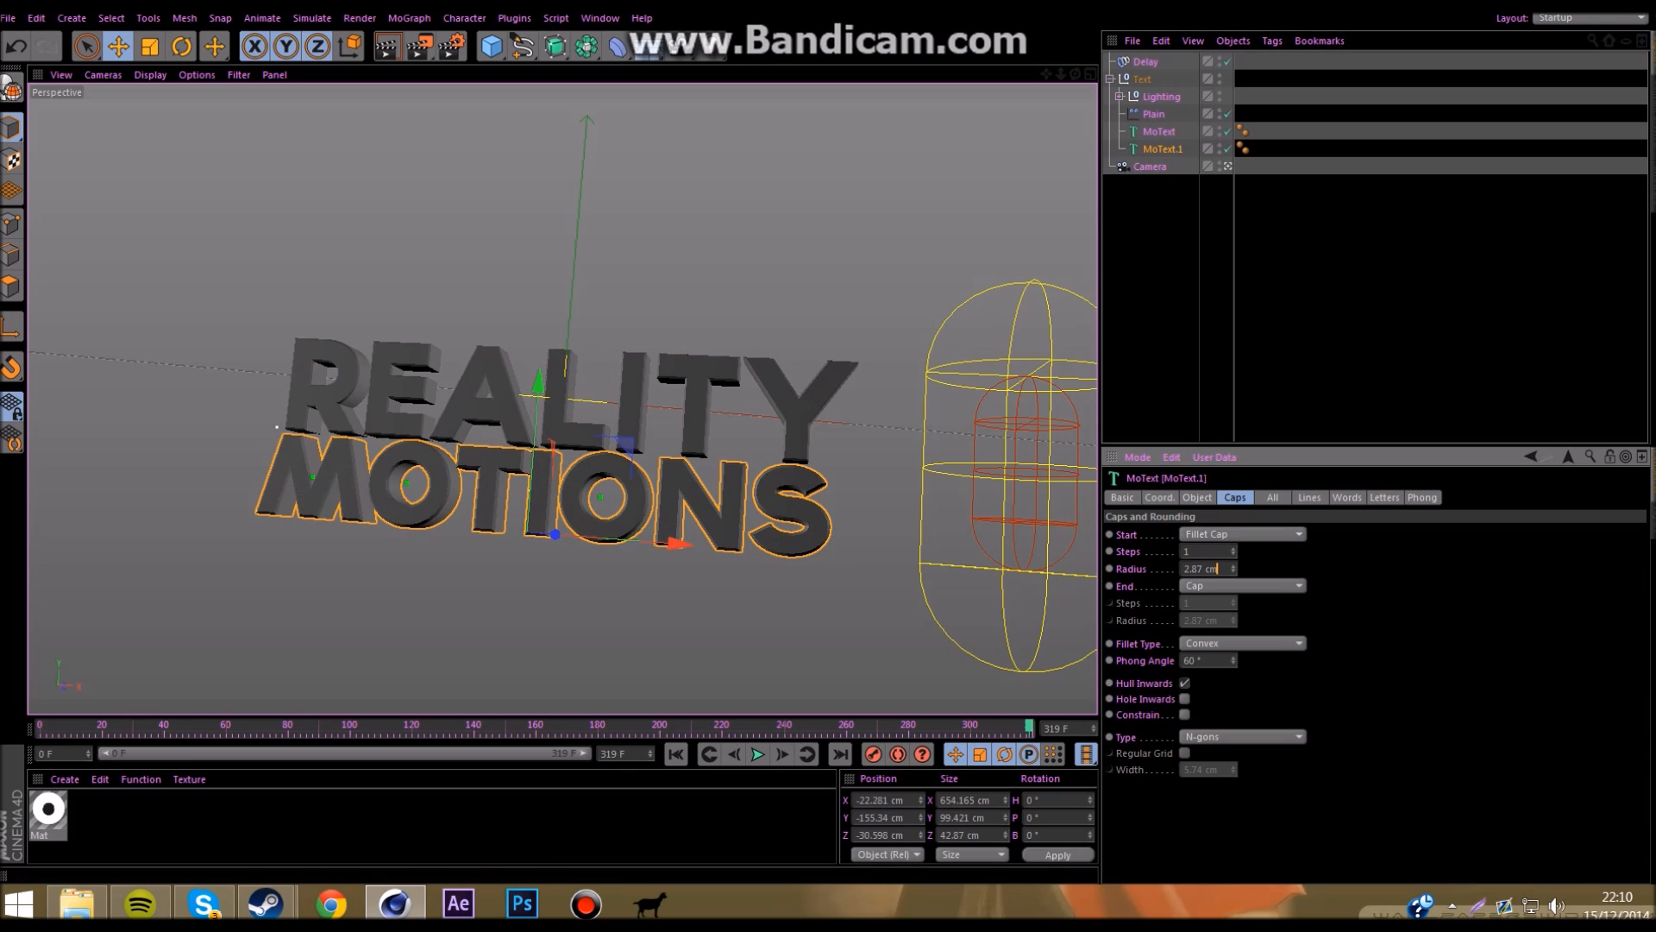
left_click(1242, 586)
left_click(1225, 655)
left_click(1217, 621)
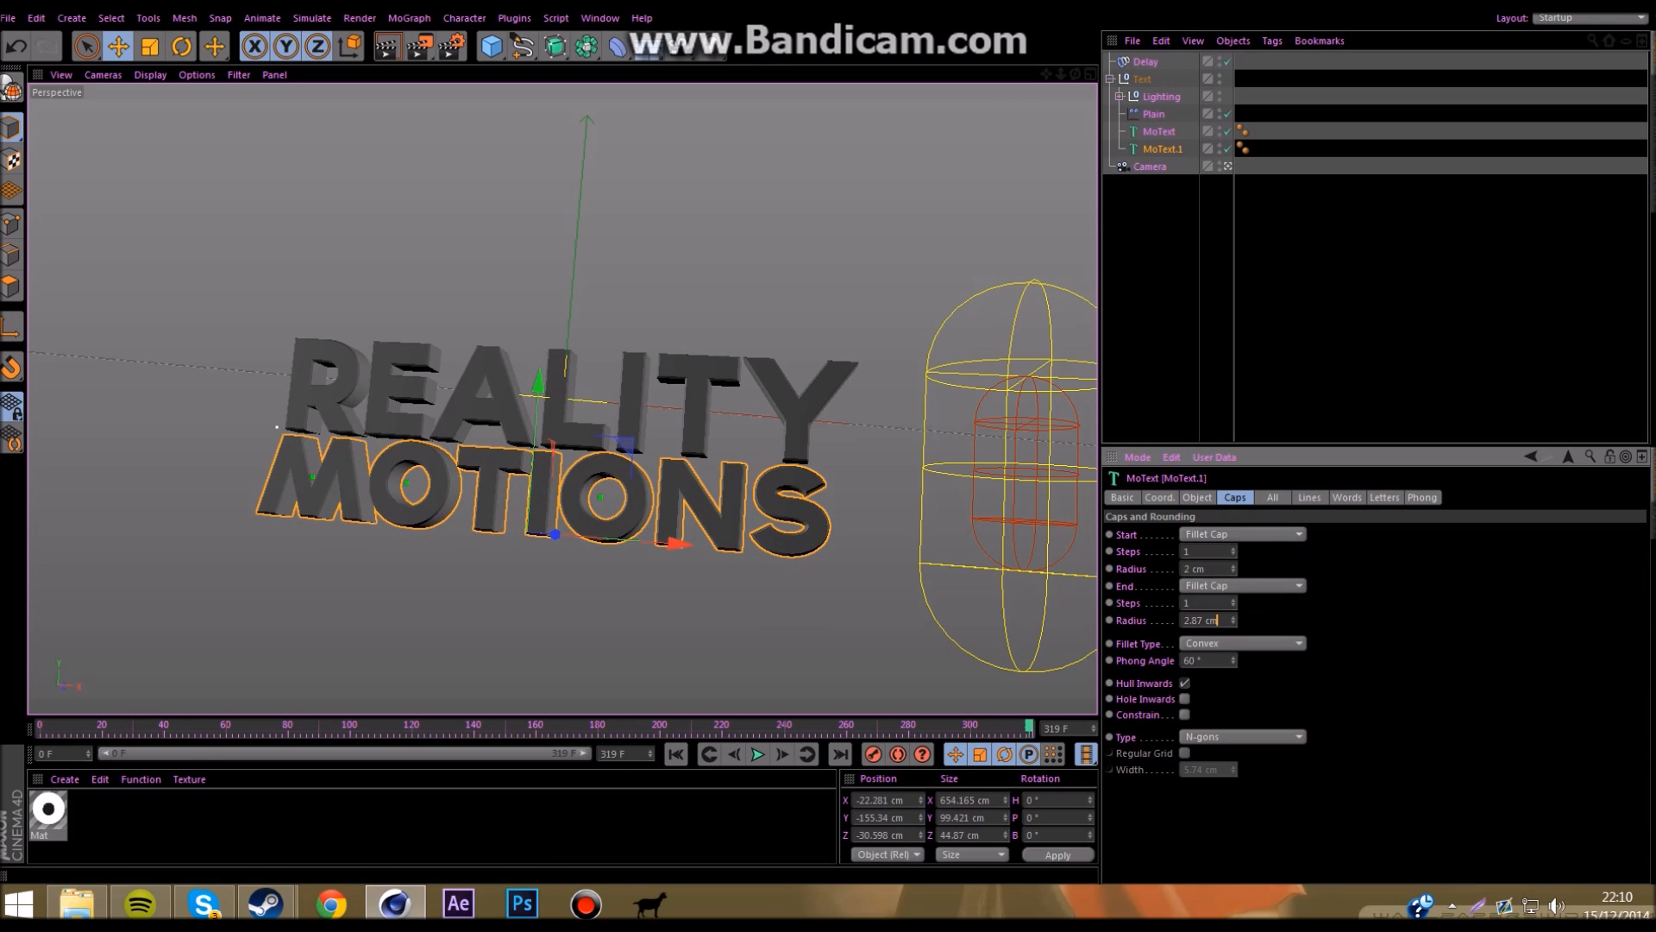
left_click_drag(1211, 621, 1181, 621)
type("2")
left_click(1197, 497)
left_click(1225, 293)
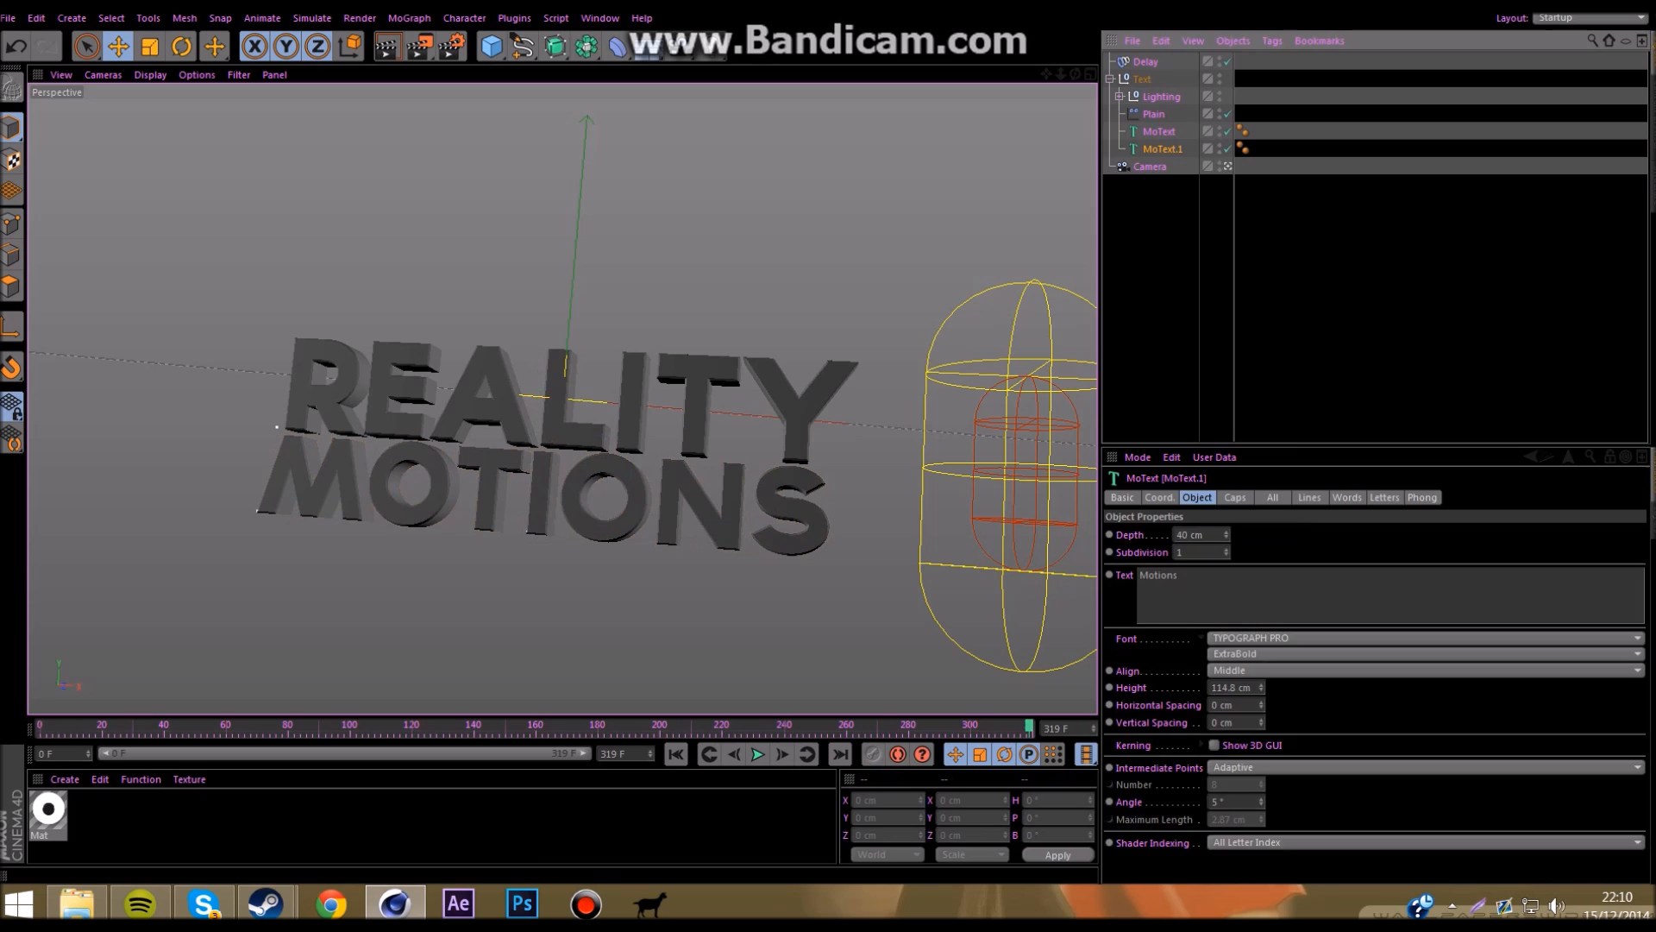
Step: Play the animation from the start, then set the Delay effector's strength to 52% and check the letter motion again
left_click_drag(1029, 726, 40, 727)
left_click(757, 754)
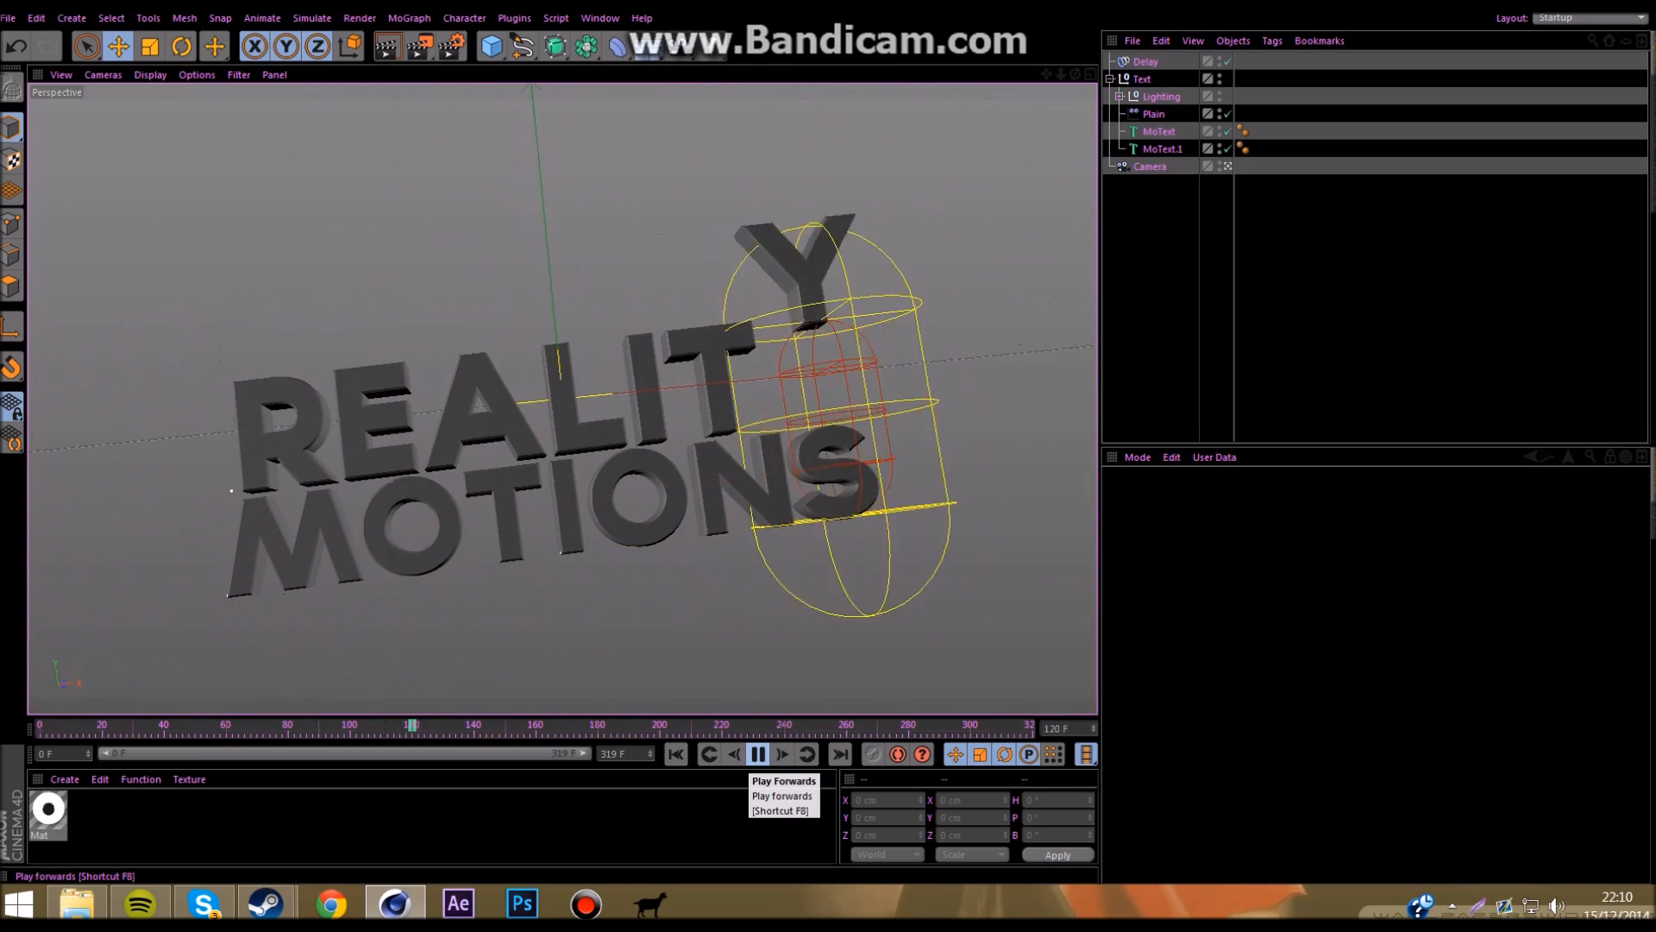
left_click(757, 754)
left_click(1146, 62)
left_click_drag(383, 726, 316, 726)
left_click(1442, 534)
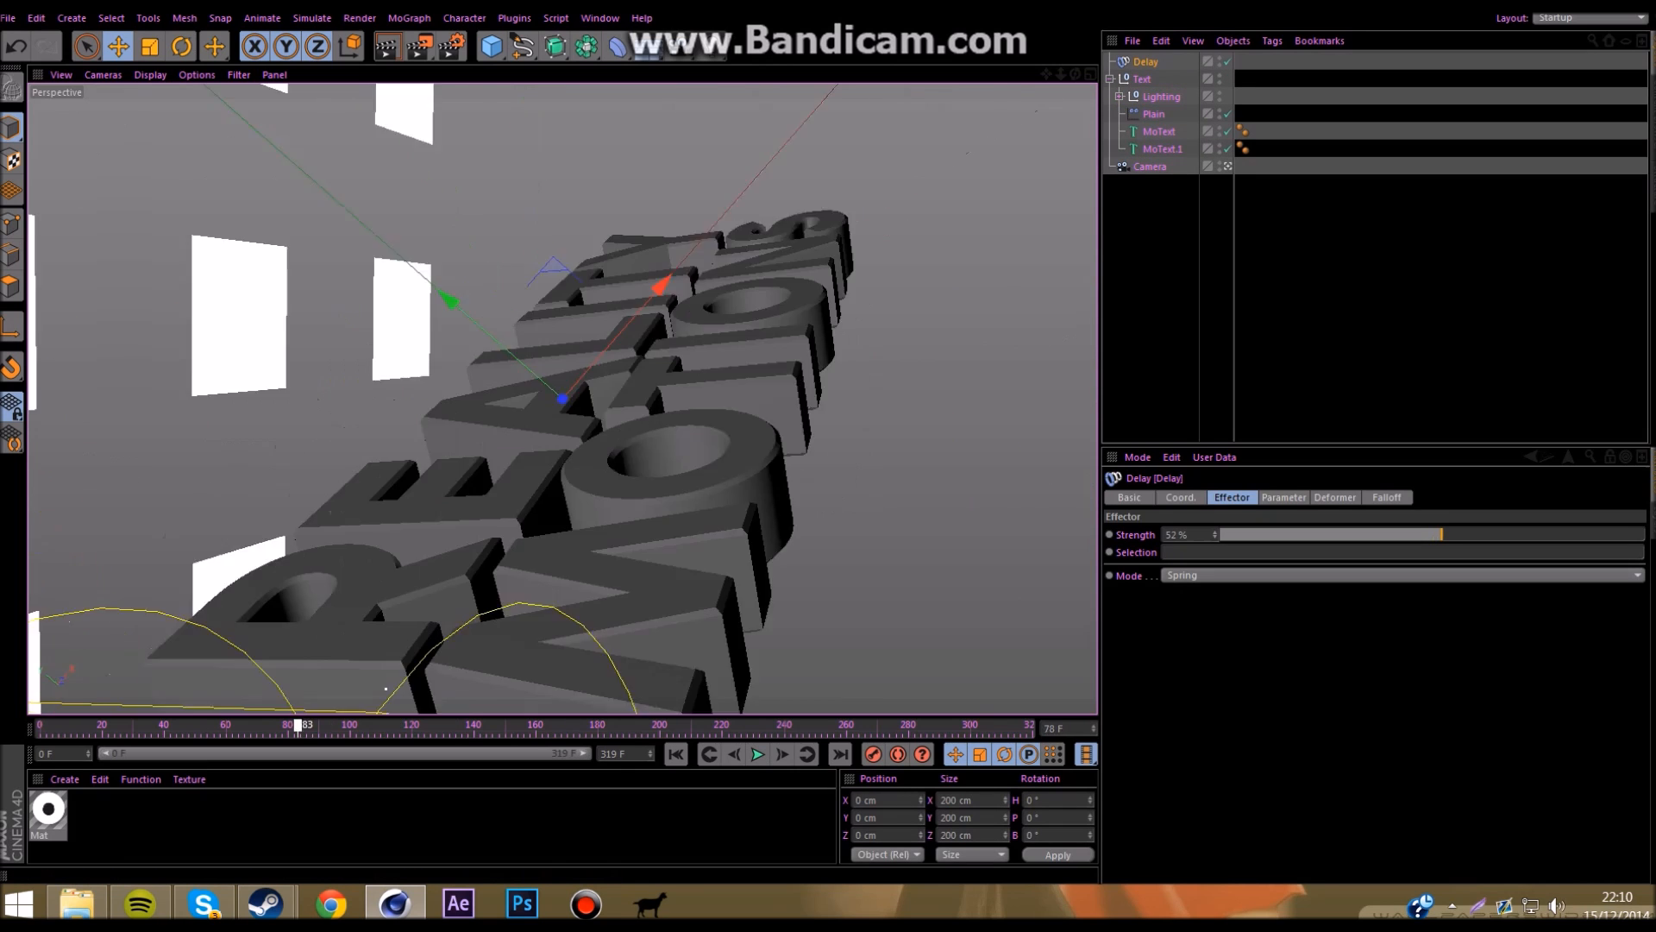
left_click(757, 754)
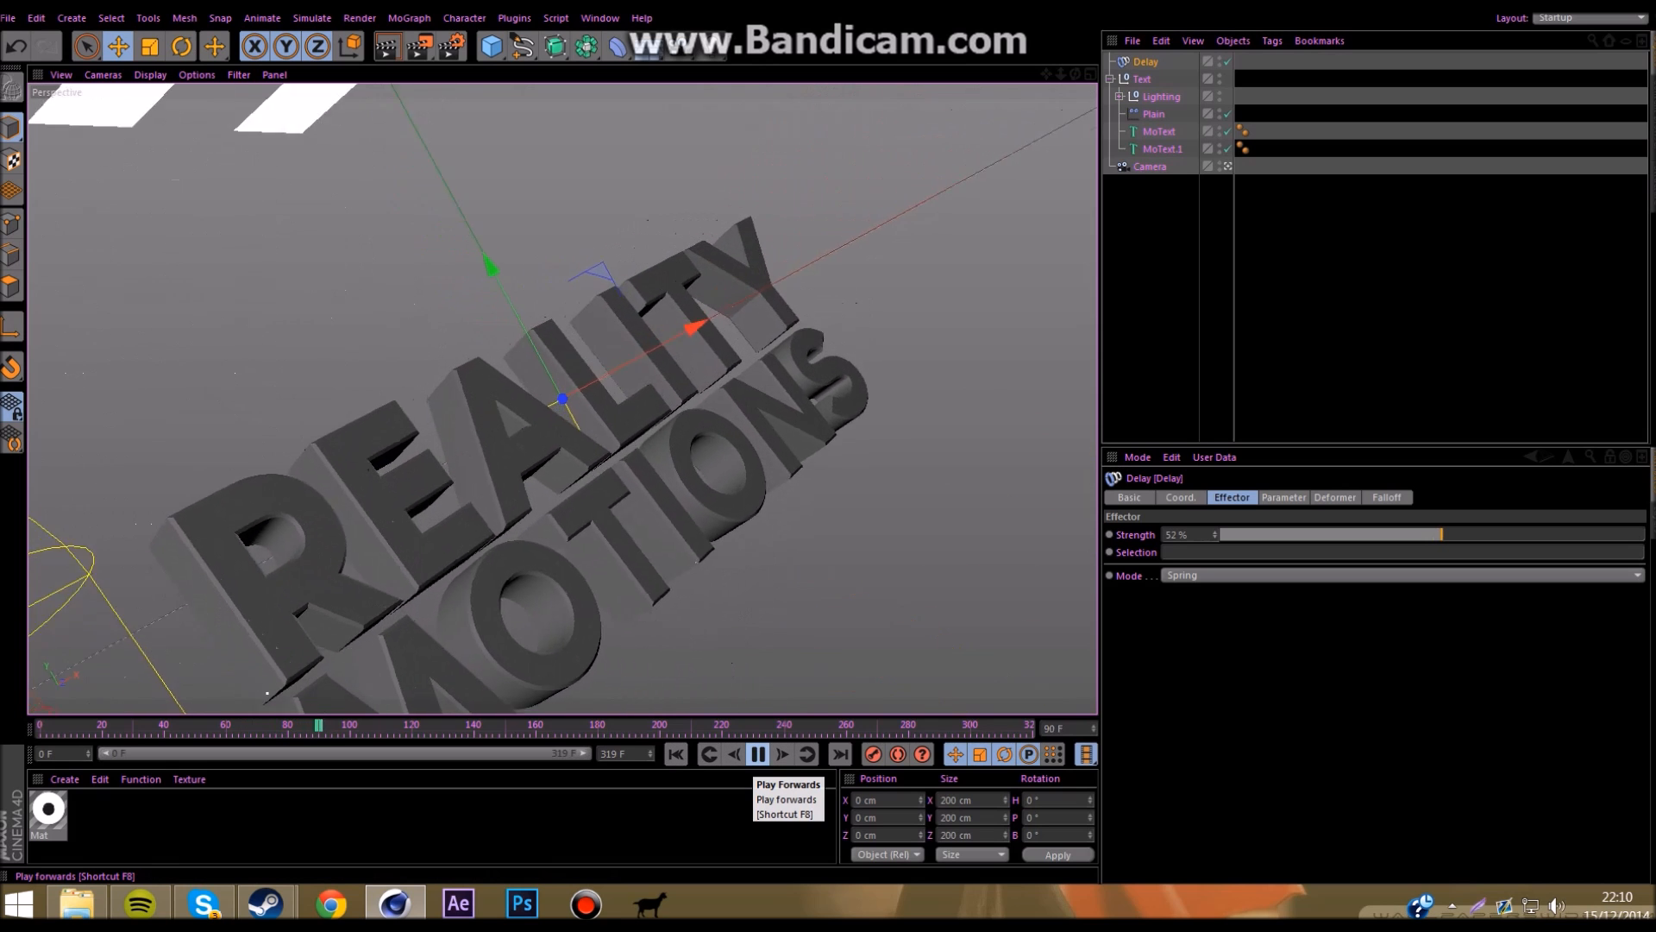
left_click(758, 754)
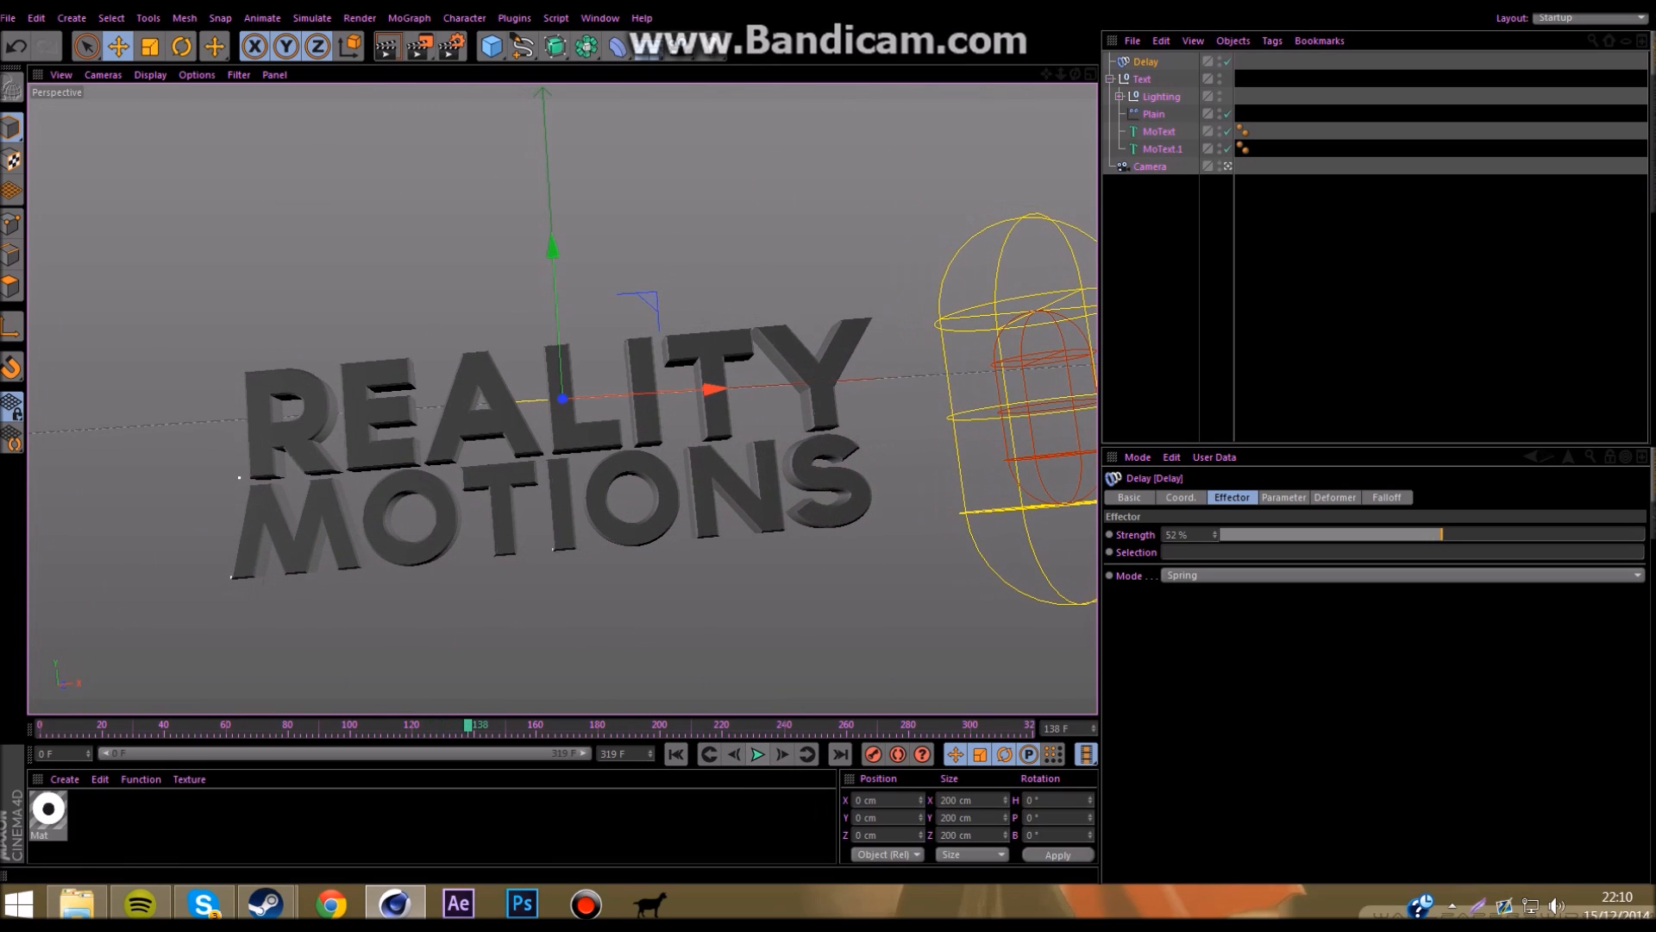
Step: Rename the two MoText objects "Reality" and "Motions" to match their wording
left_click(1162, 149)
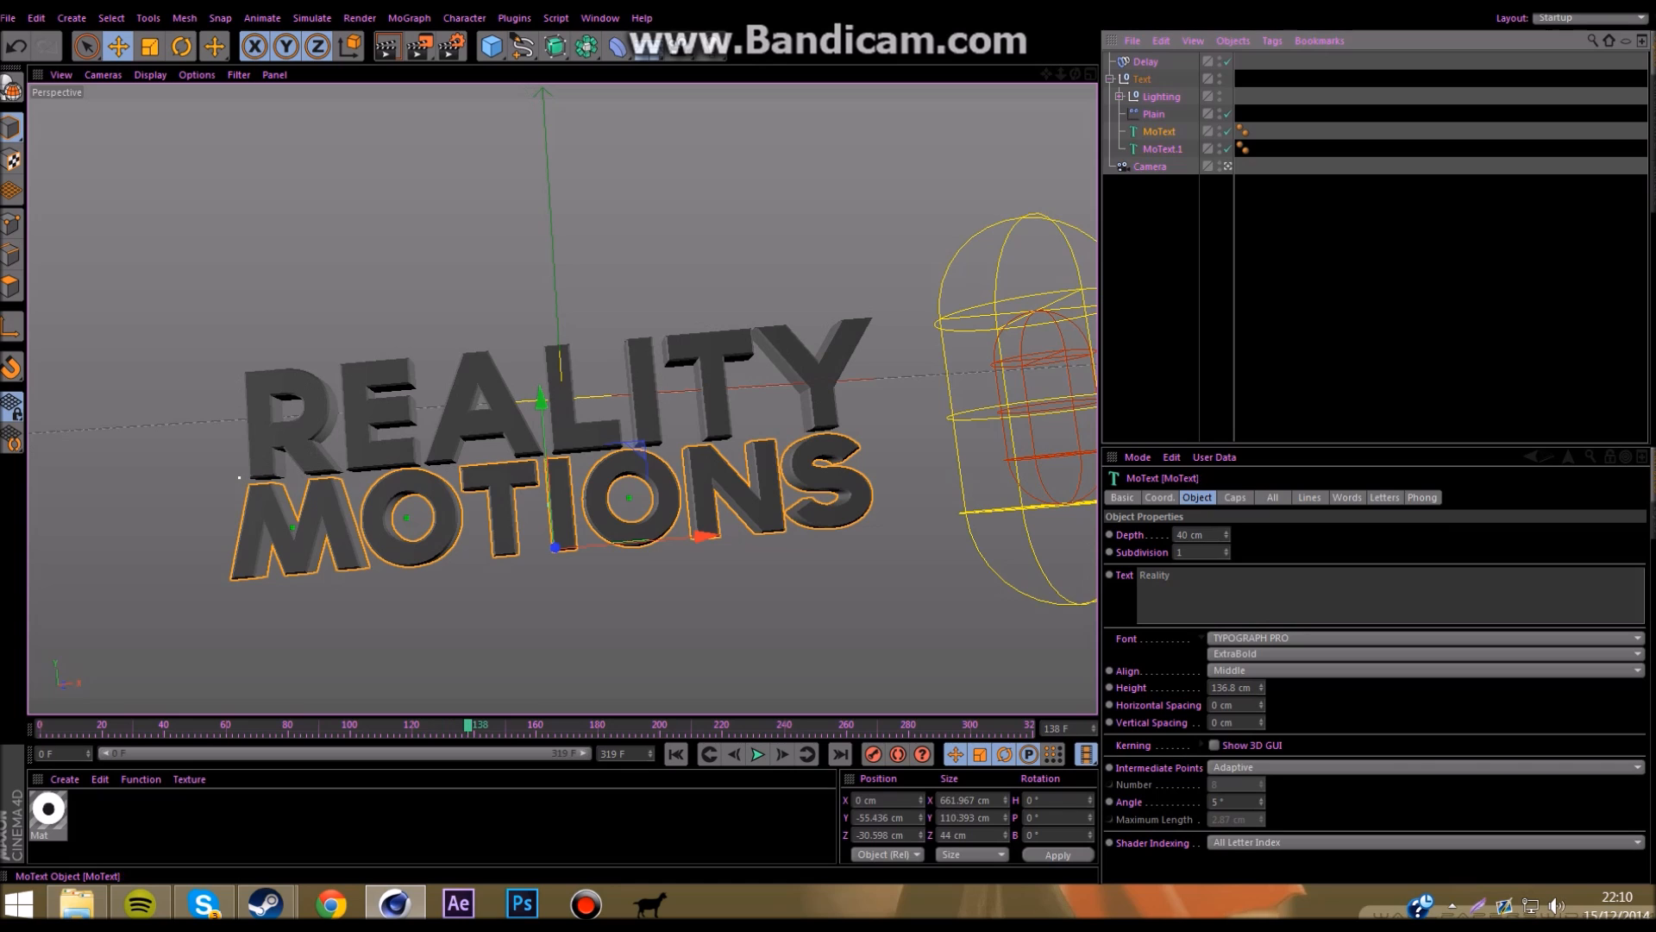
double_click(1160, 132)
type("Reality")
key("Return")
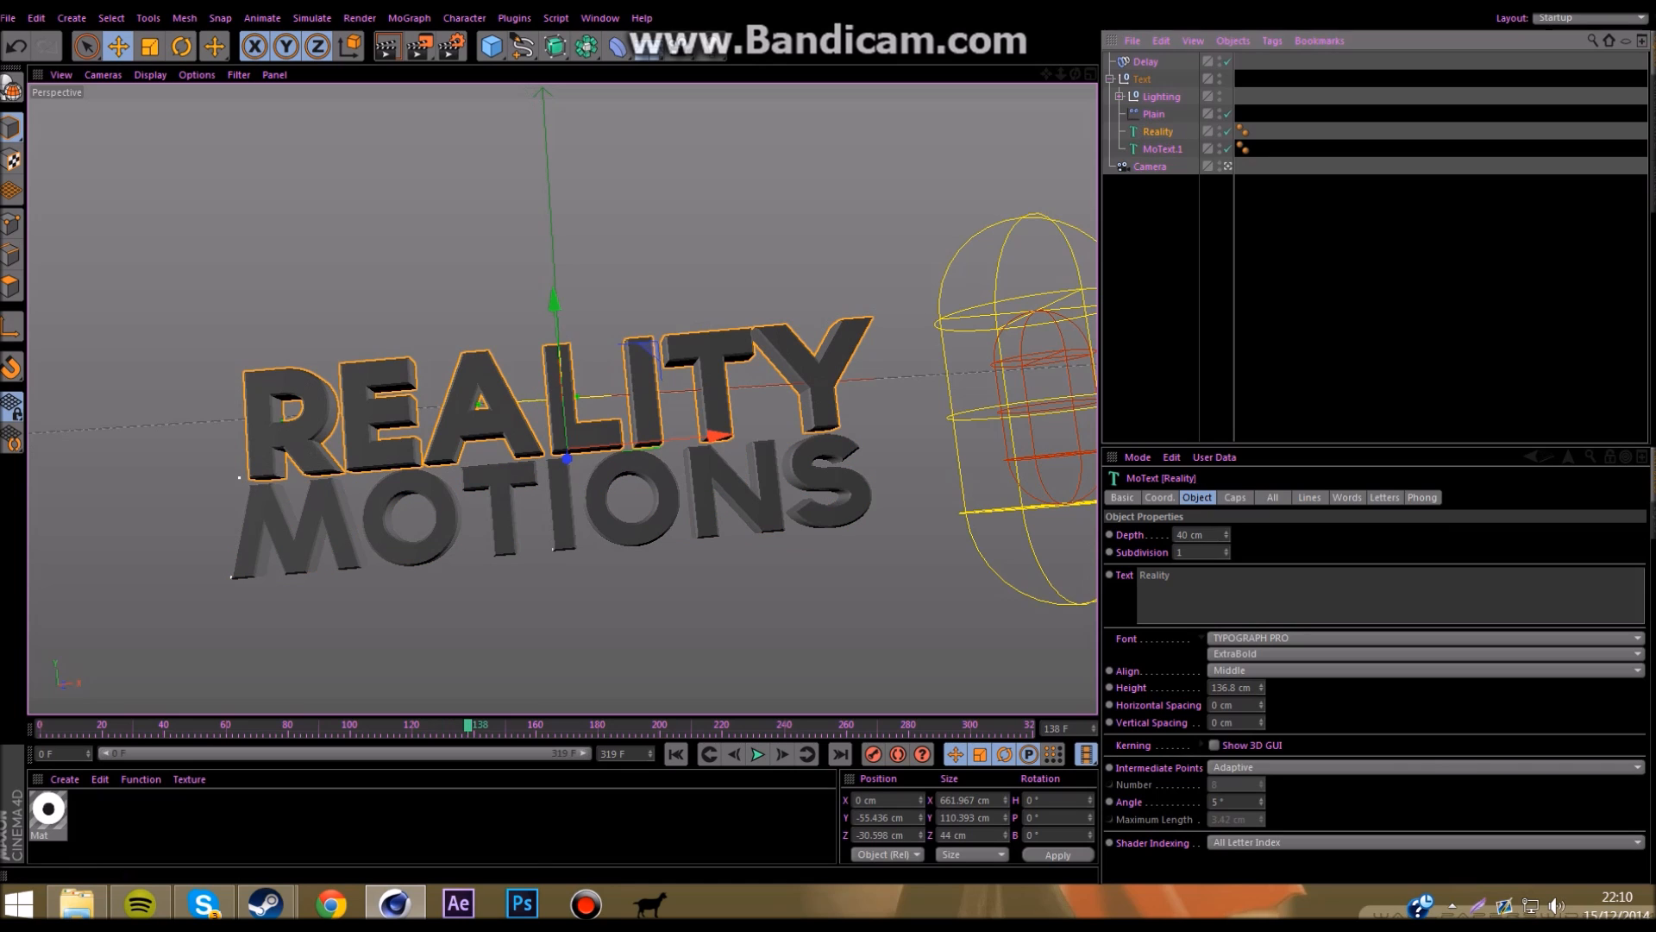
double_click(1163, 149)
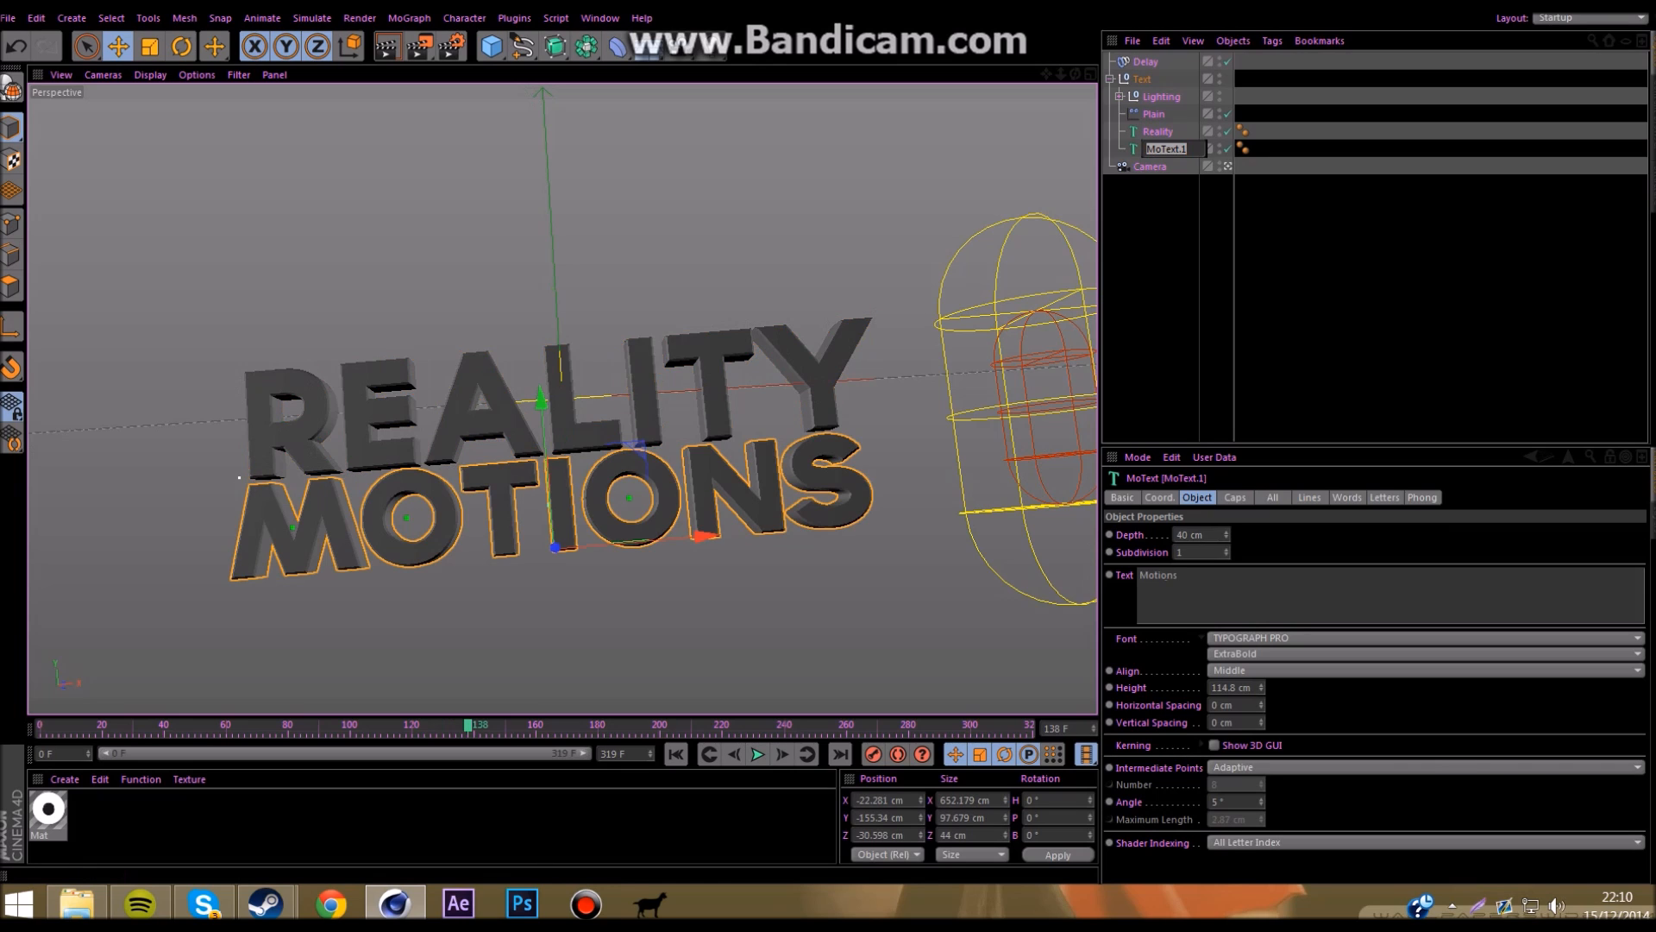
key("Return")
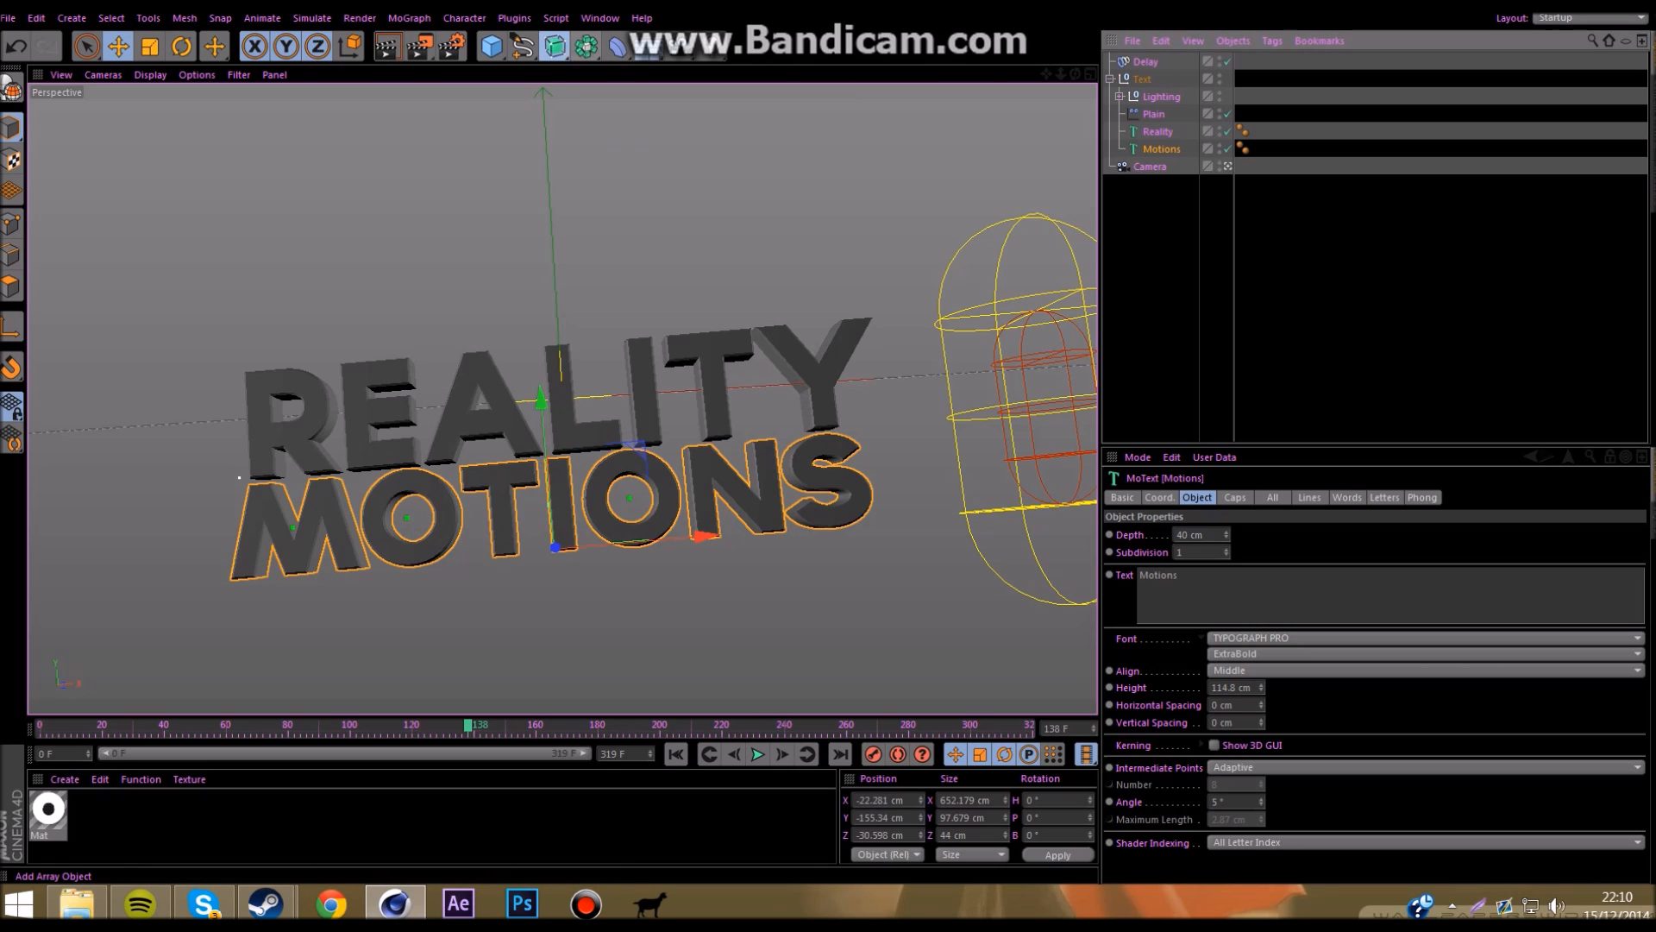
Step: Add a Boole as parent of the Motions text and place a new Cube inside it after Motions
left_click(587, 45)
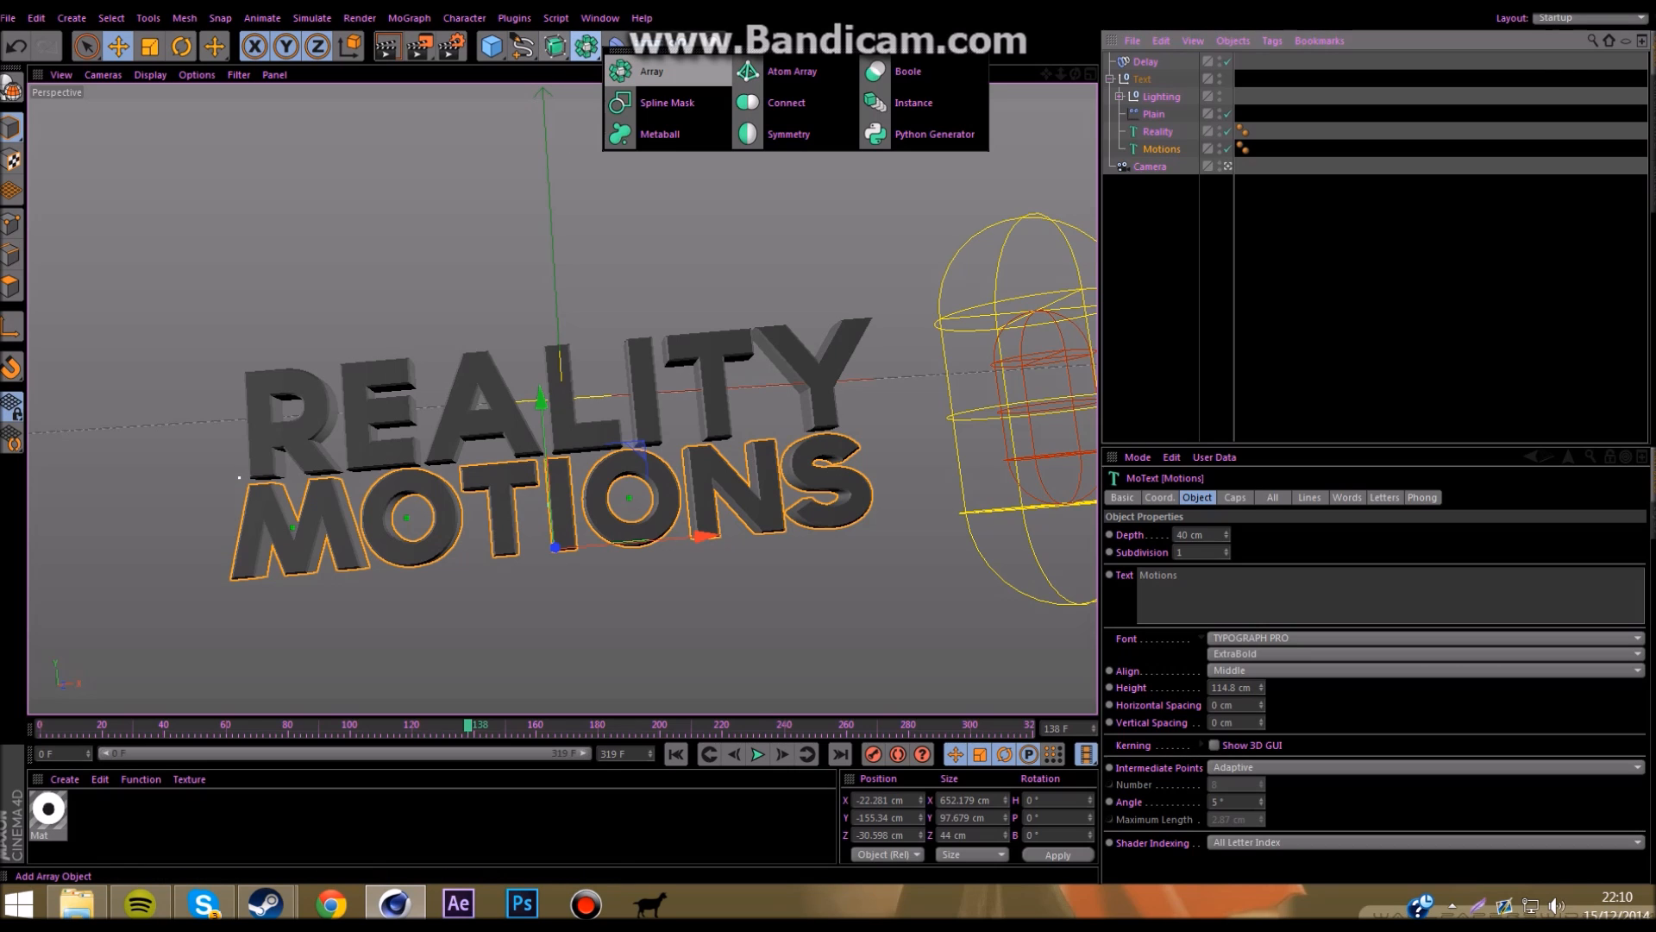
left_click(918, 71)
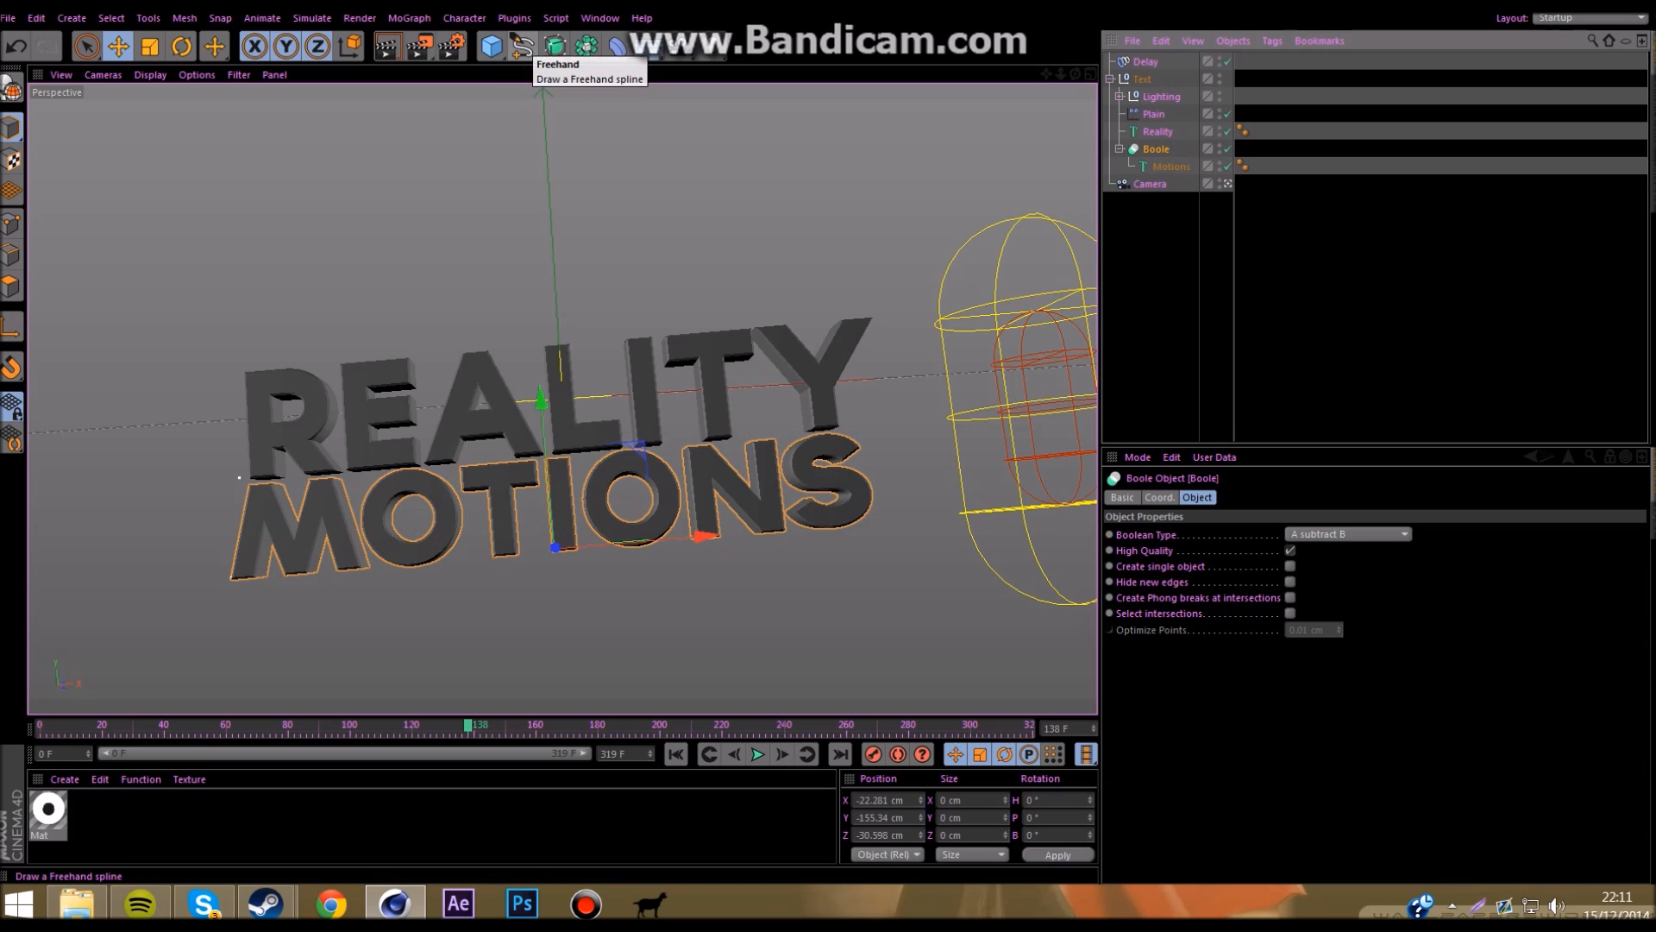
left_click(491, 47)
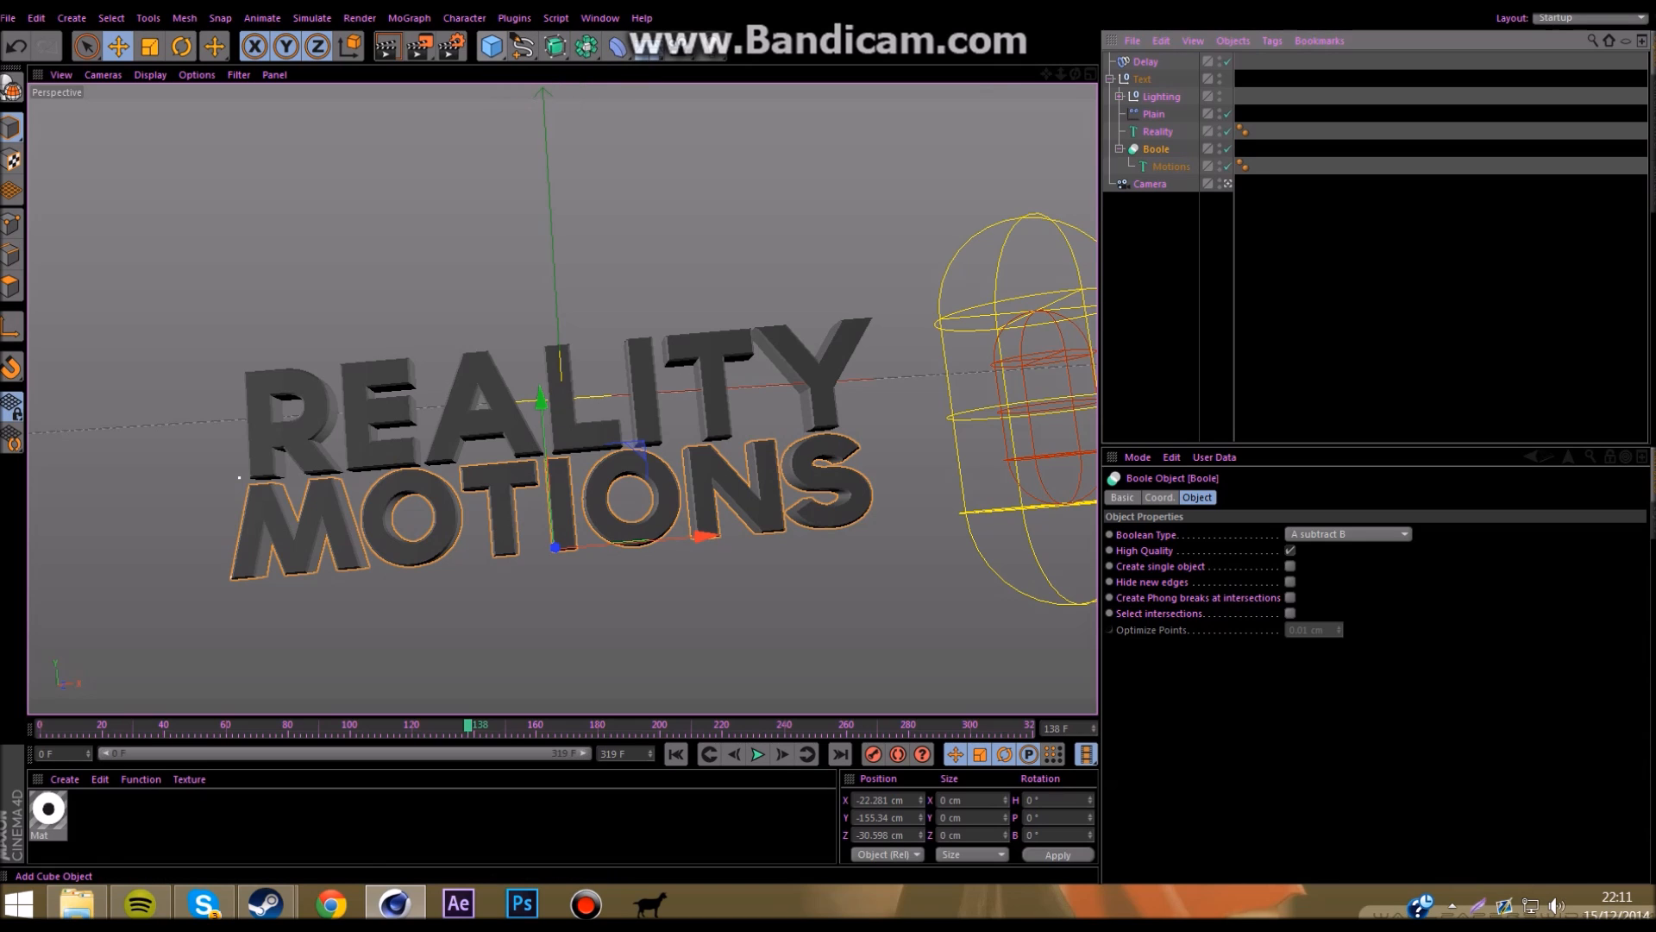
mouse_move(1165, 167)
left_mouse_down()
mouse_move(1160, 139)
mouse_move(1169, 171)
left_mouse_up()
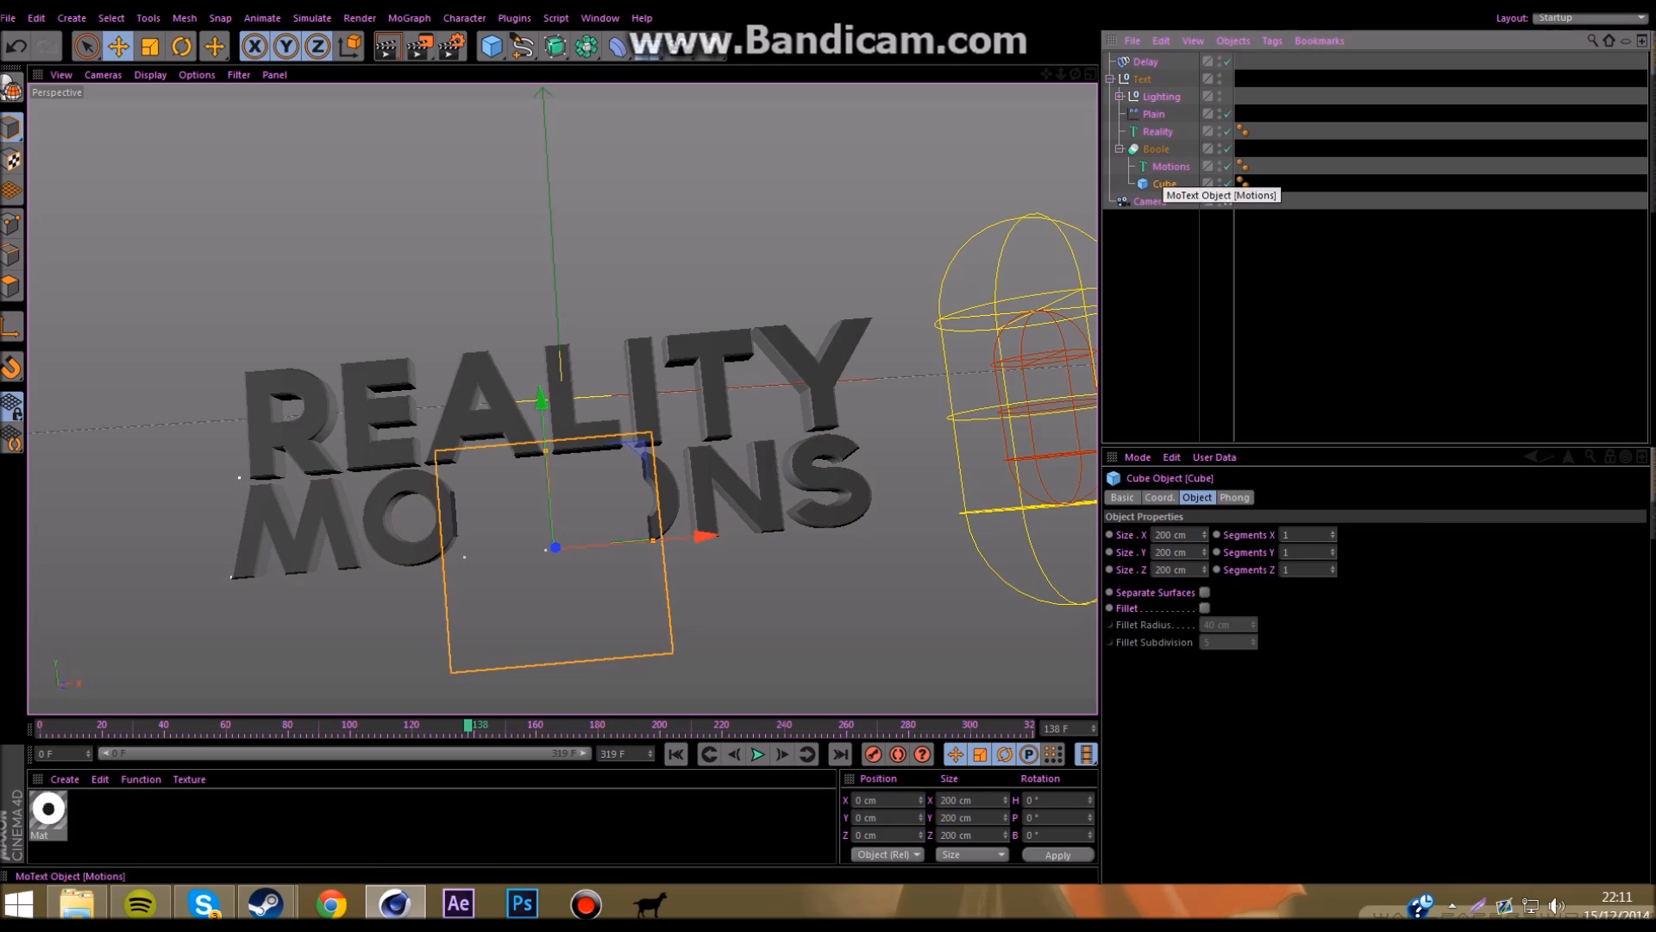
Step: Widen the cube to about 698 cm in X and move it to about X -15 cm so it covers Motions
left_click_drag(653, 540, 906, 517)
mouse_move(713, 536)
left_mouse_down()
mouse_move(475, 554)
mouse_move(711, 536)
mouse_move(649, 541)
mouse_move(690, 537)
left_mouse_up()
Step: With autokeying on, animate the cube from about frame 125 to X -688 cm at frame 150, uncovering Motions
left_click_drag(468, 726, 426, 726)
left_click(898, 754)
left_click_drag(428, 727, 509, 727)
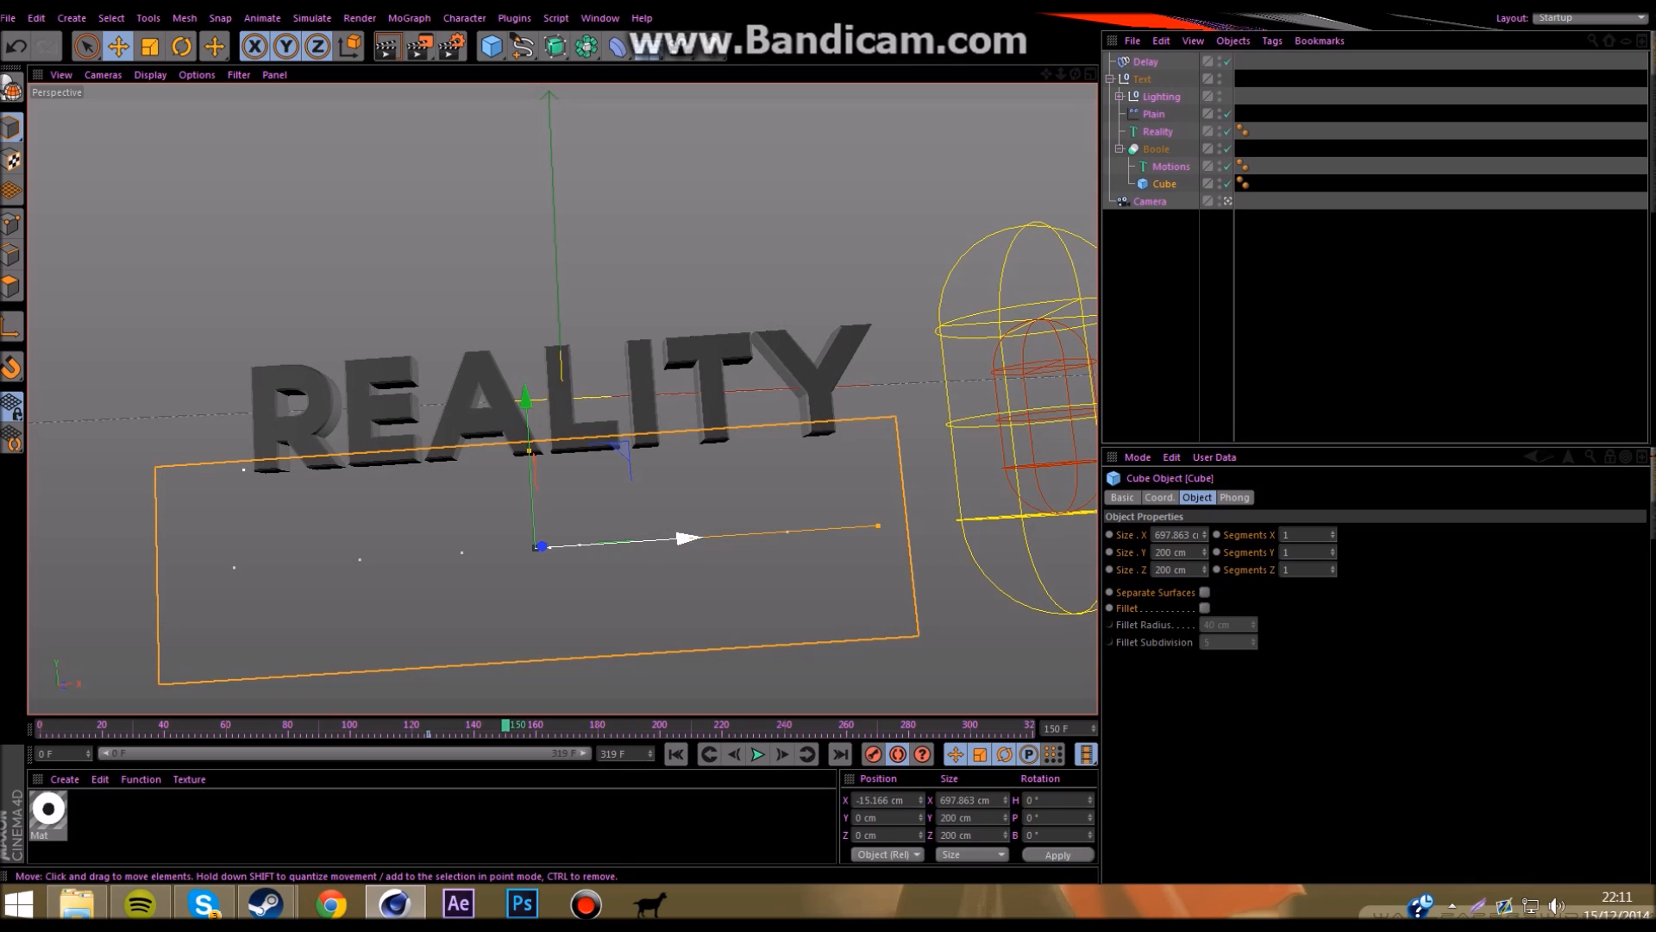
left_click_drag(685, 539, 160, 570)
Step: Preview the Motions reveal from frame 80, then shift the cube's keyframes earlier to about frames 105 and 130
left_click_drag(506, 726, 288, 725)
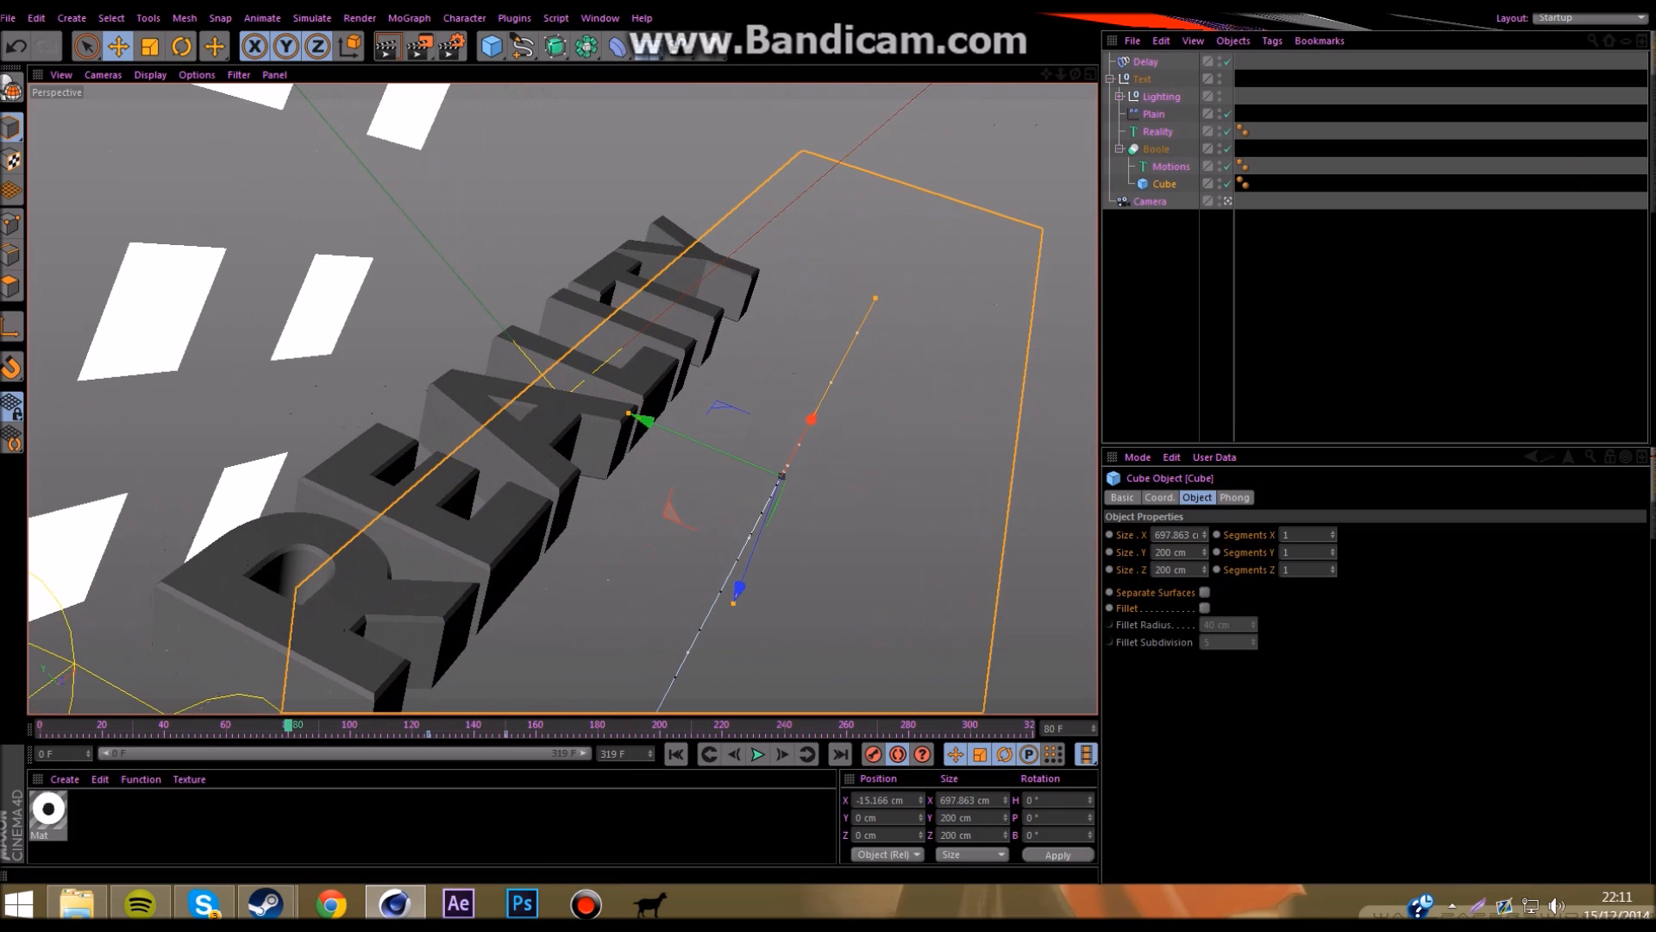
left_click(759, 755)
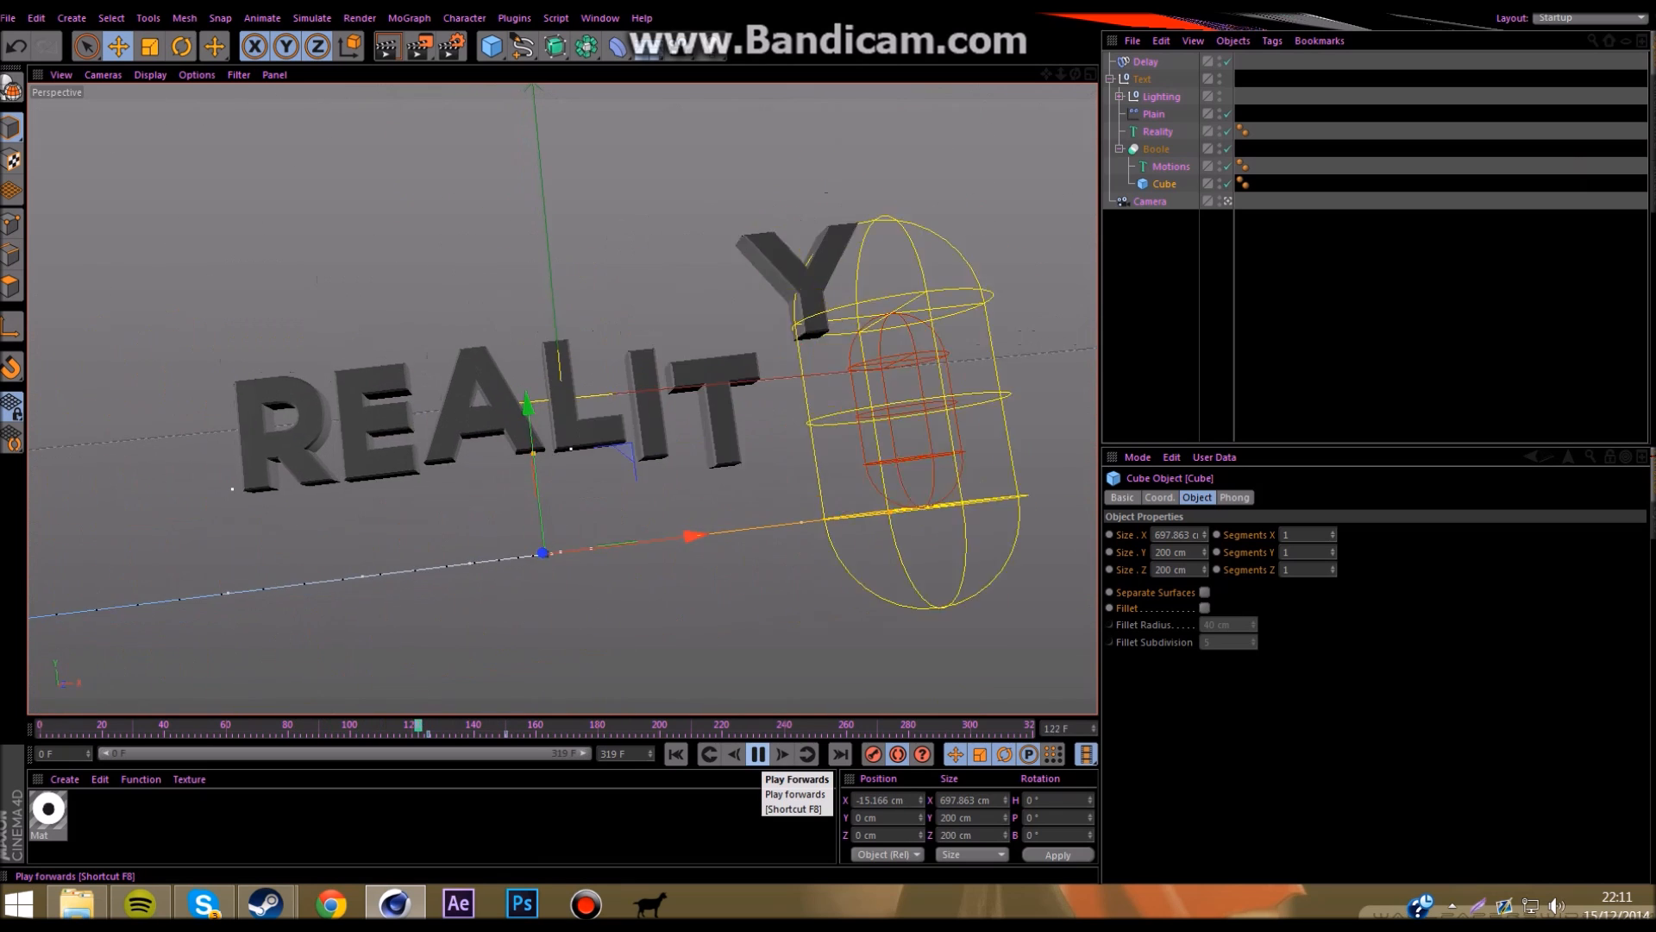
left_click(758, 755)
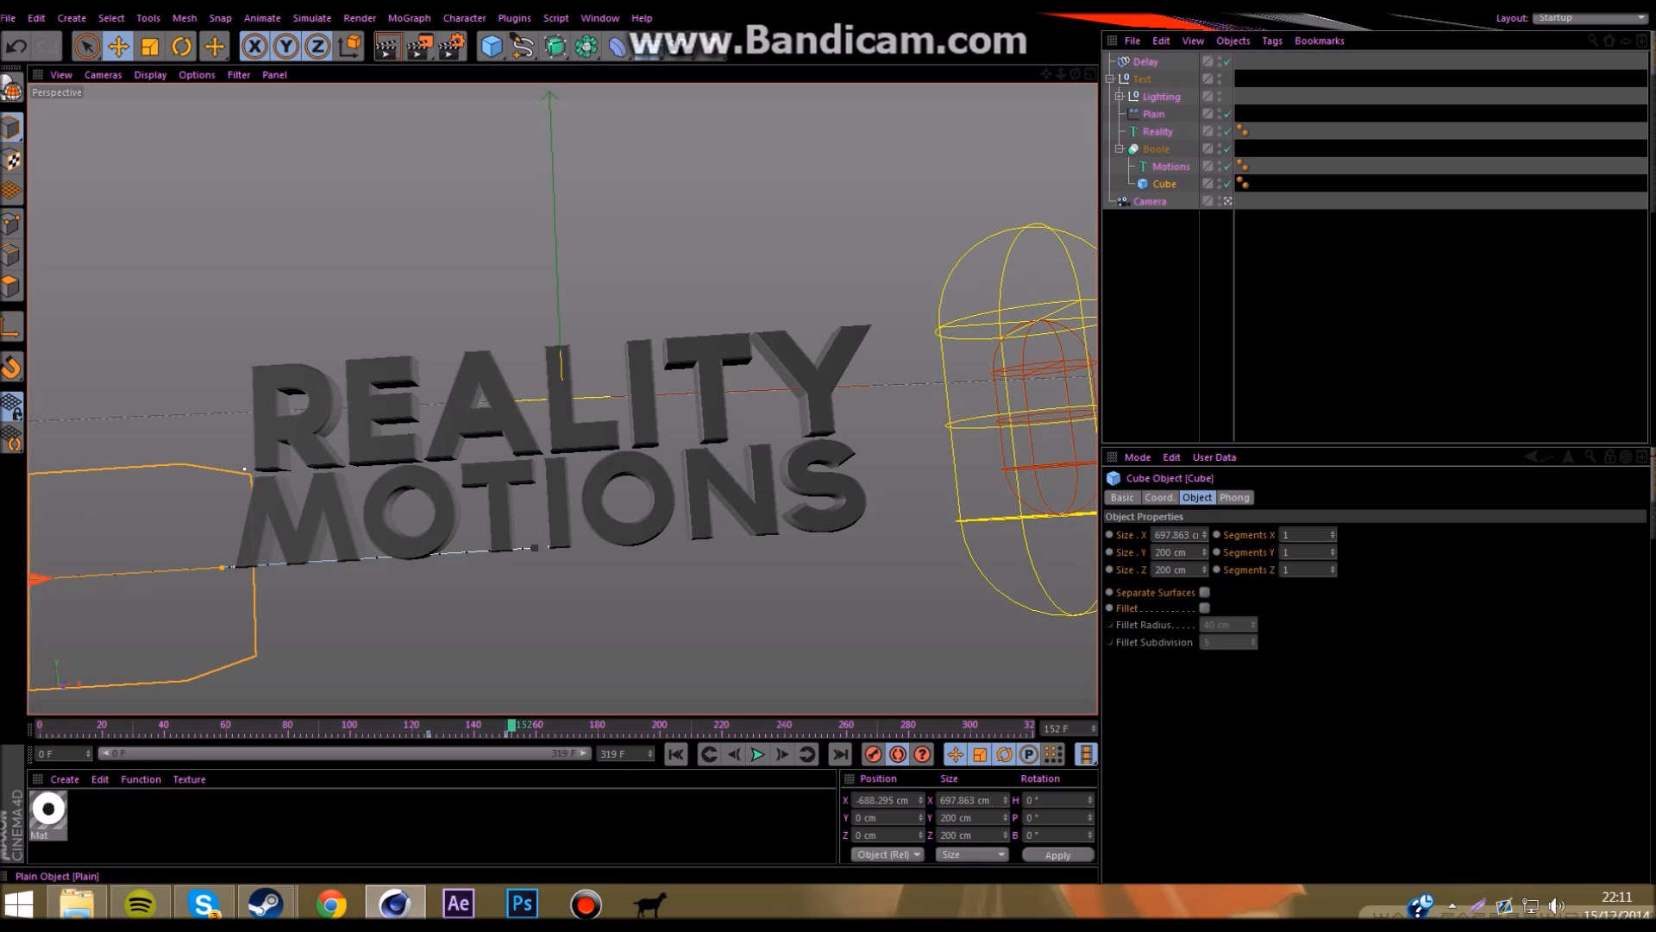
left_click(1154, 114)
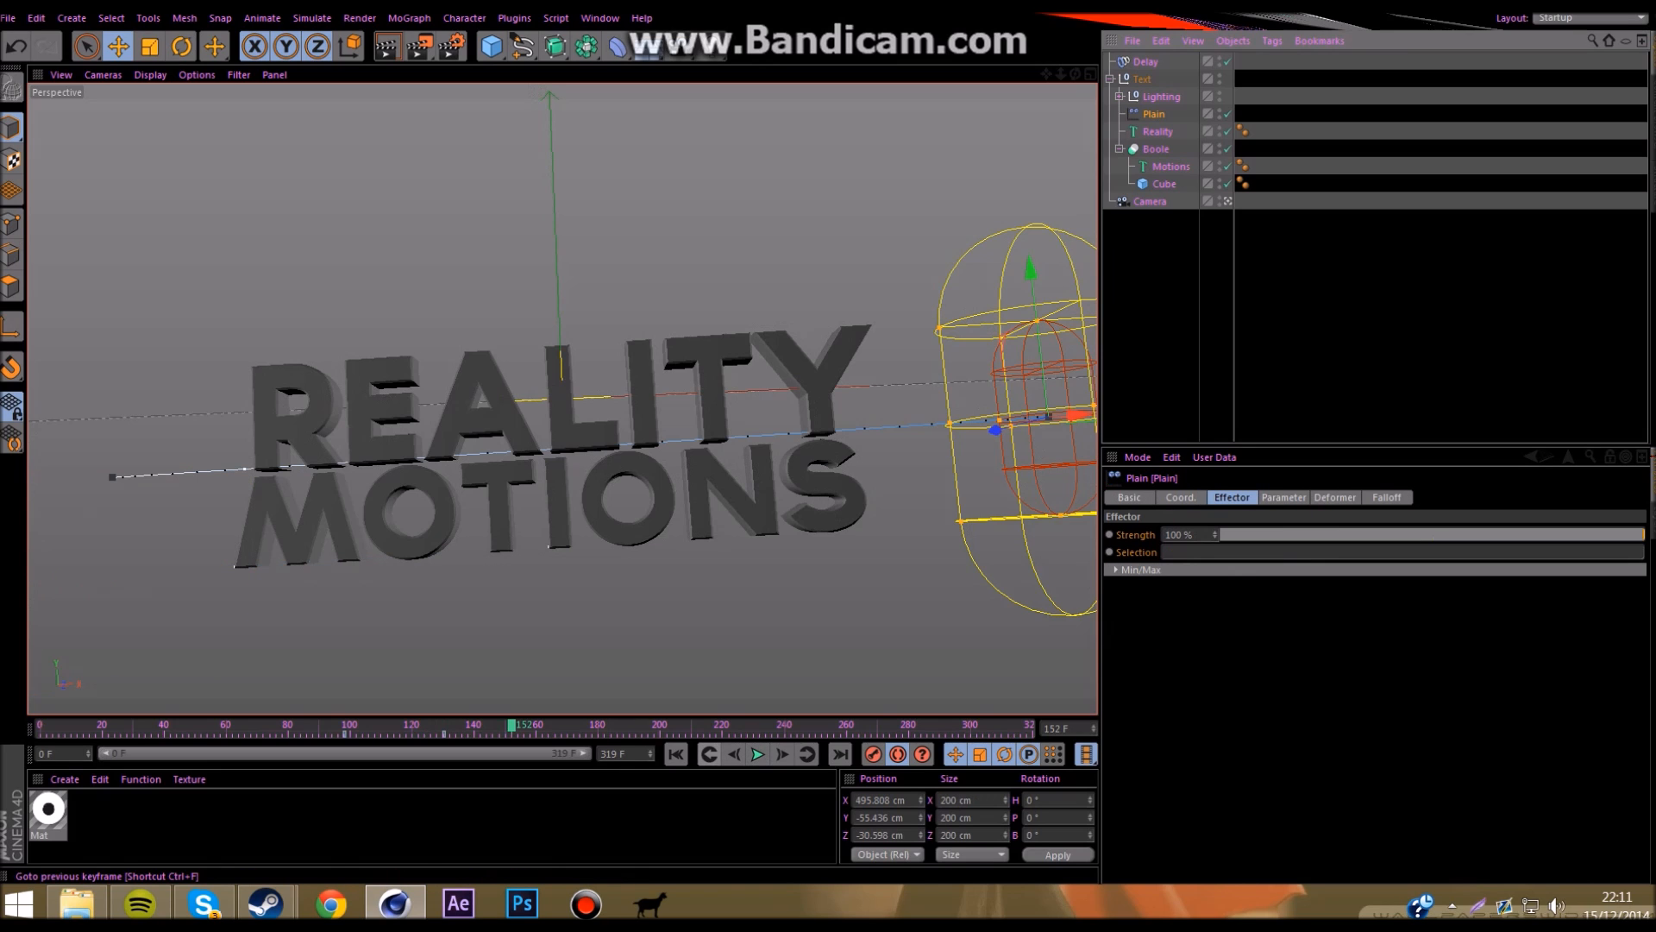
left_click(709, 755)
left_click(1164, 184)
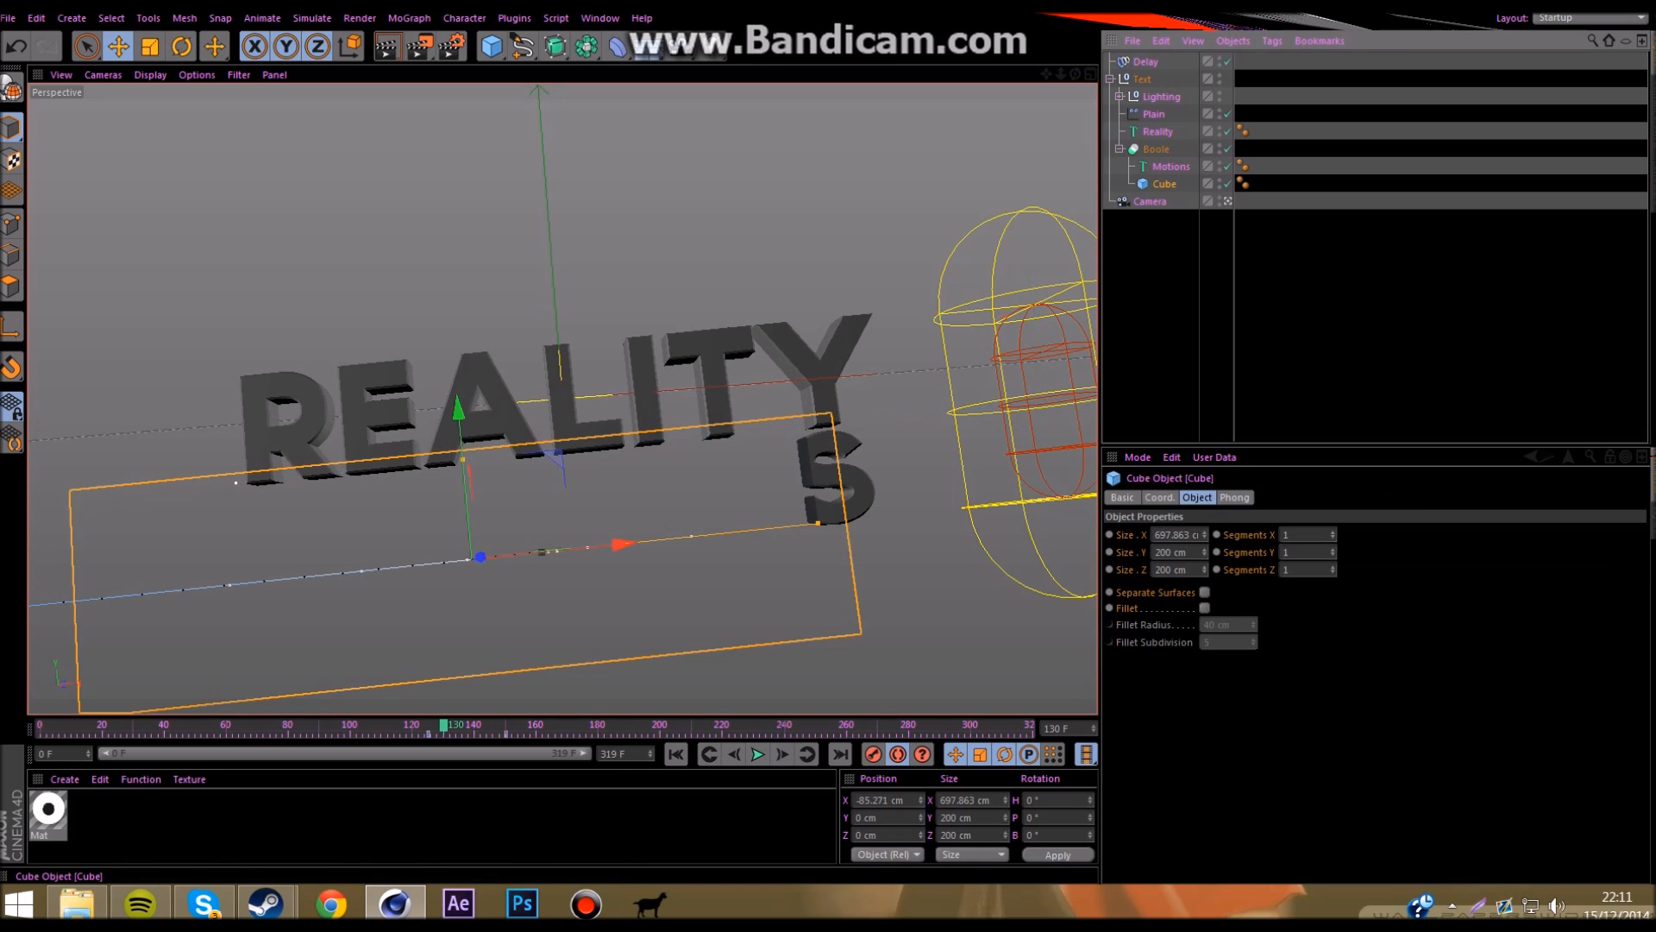
left_click_drag(533, 735, 341, 735)
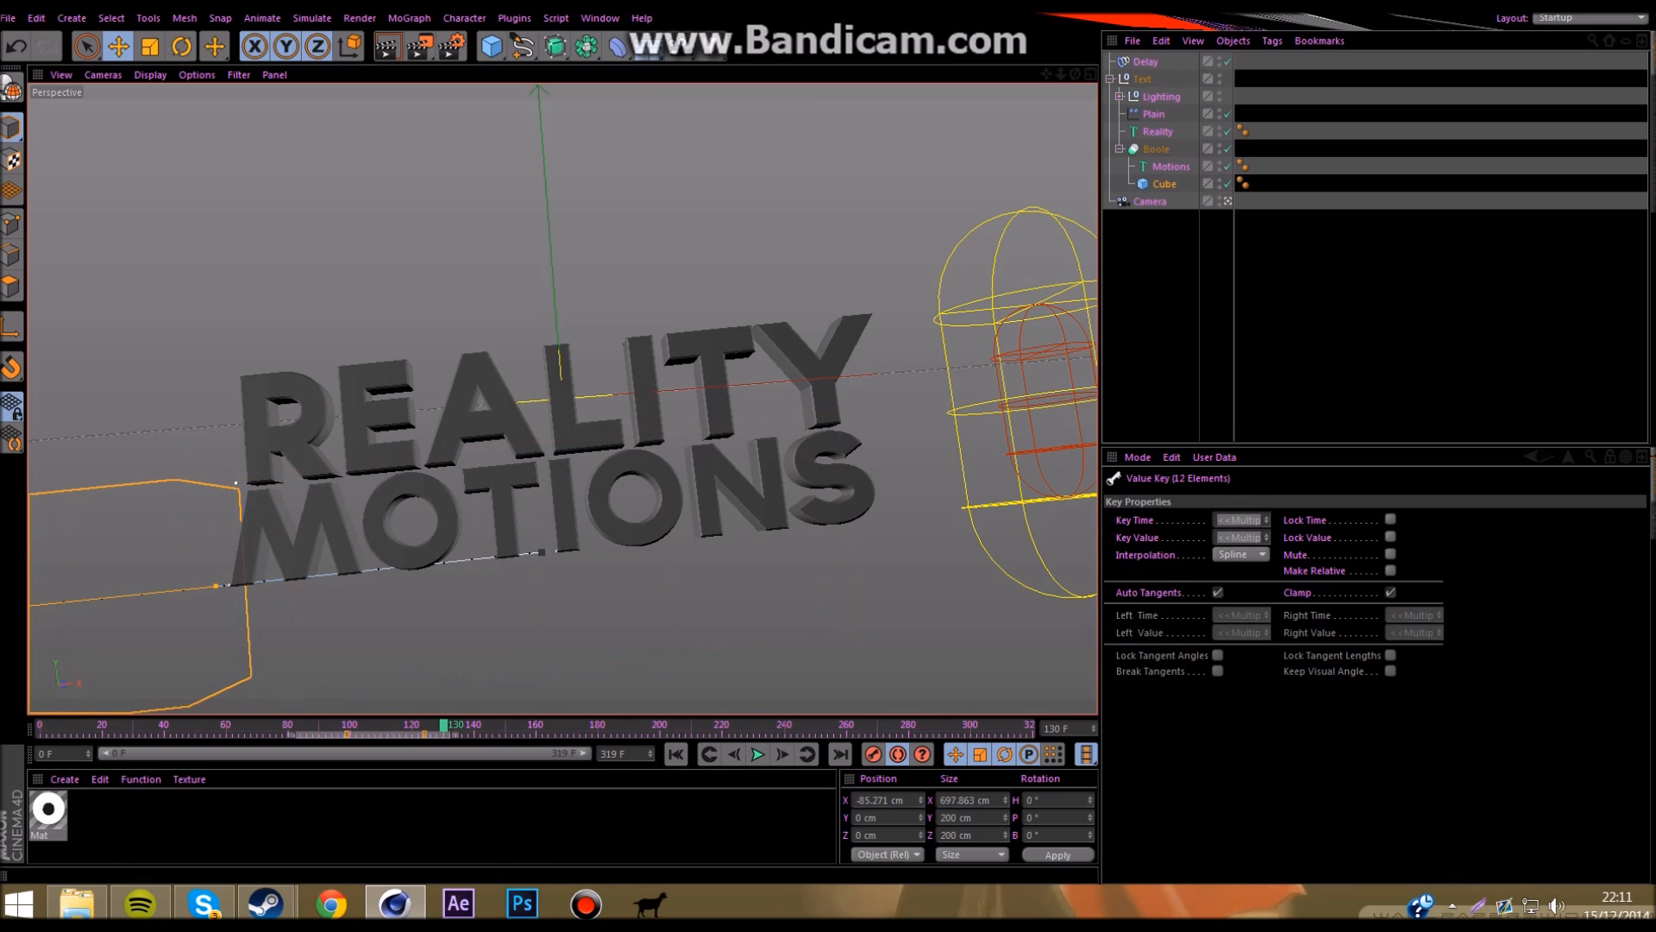
left_click(1153, 114)
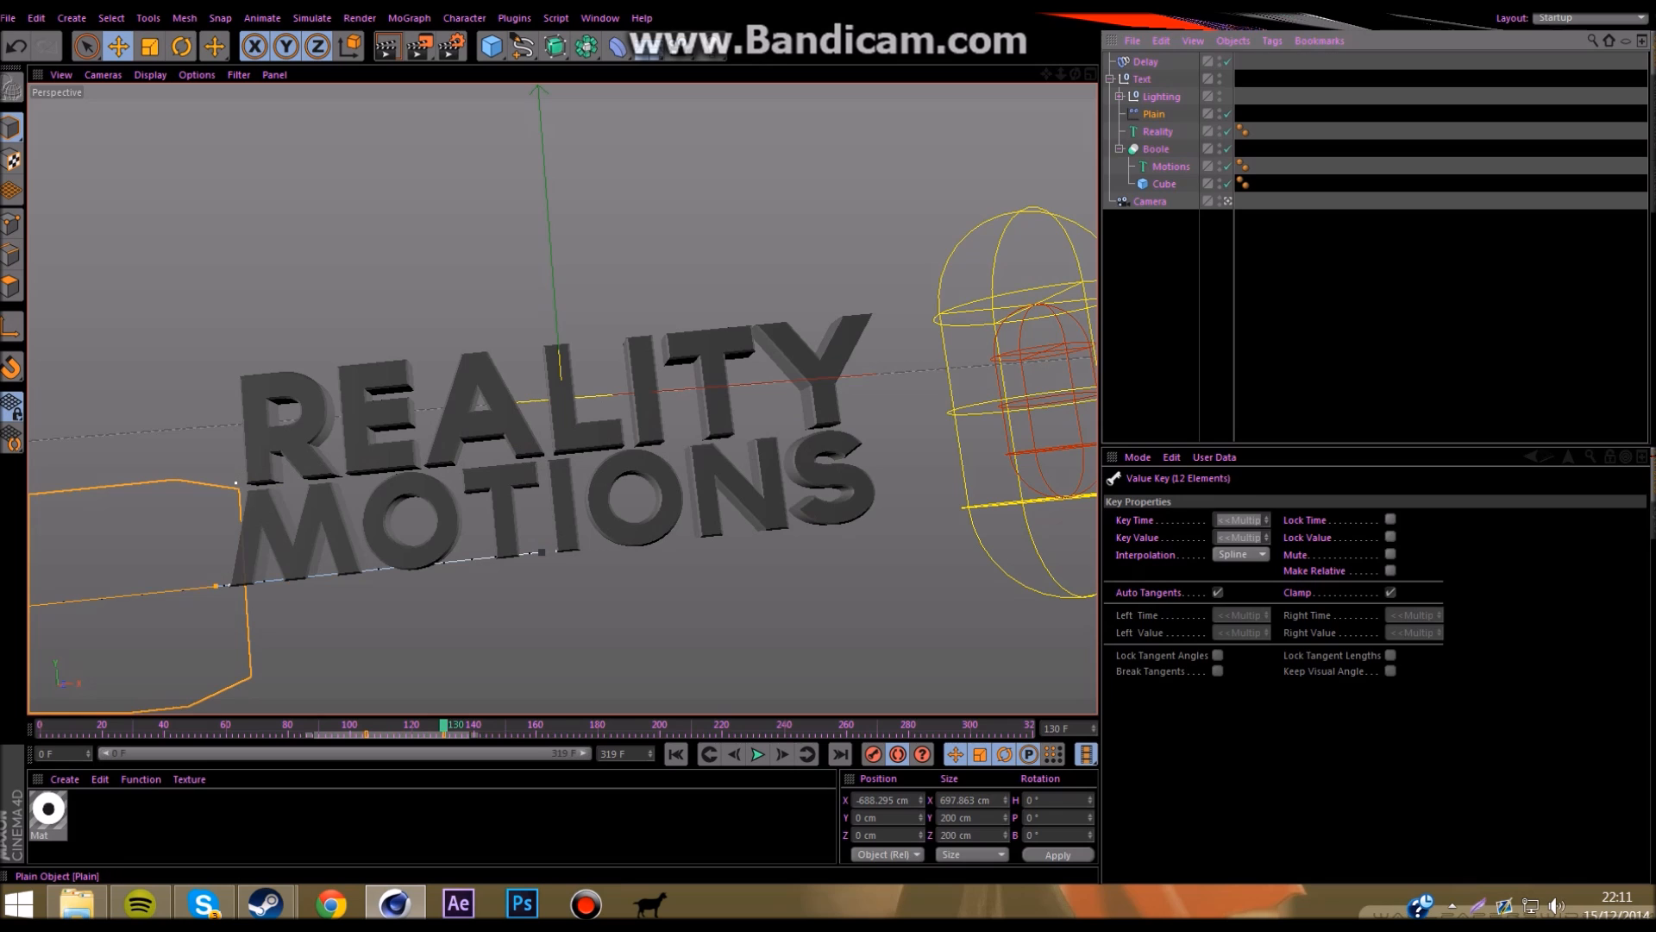
Step: Move the cube's first keyframe earlier to frame 98 and preview the Motions reveal from about frame 85
left_click(709, 753)
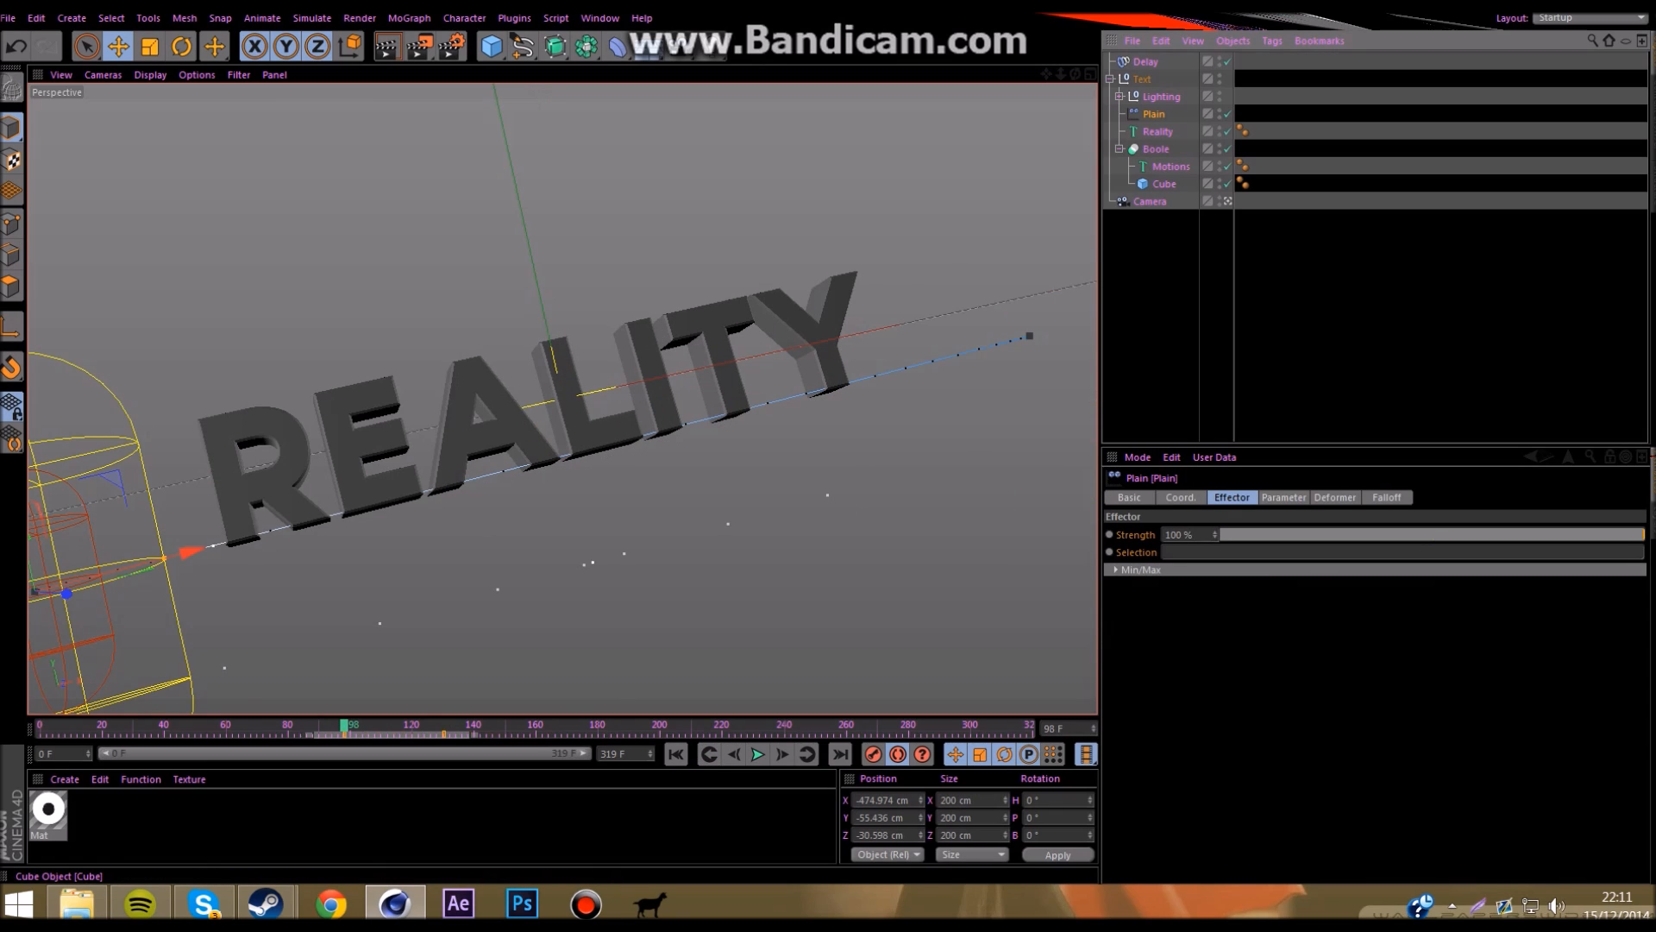
left_click(1164, 184)
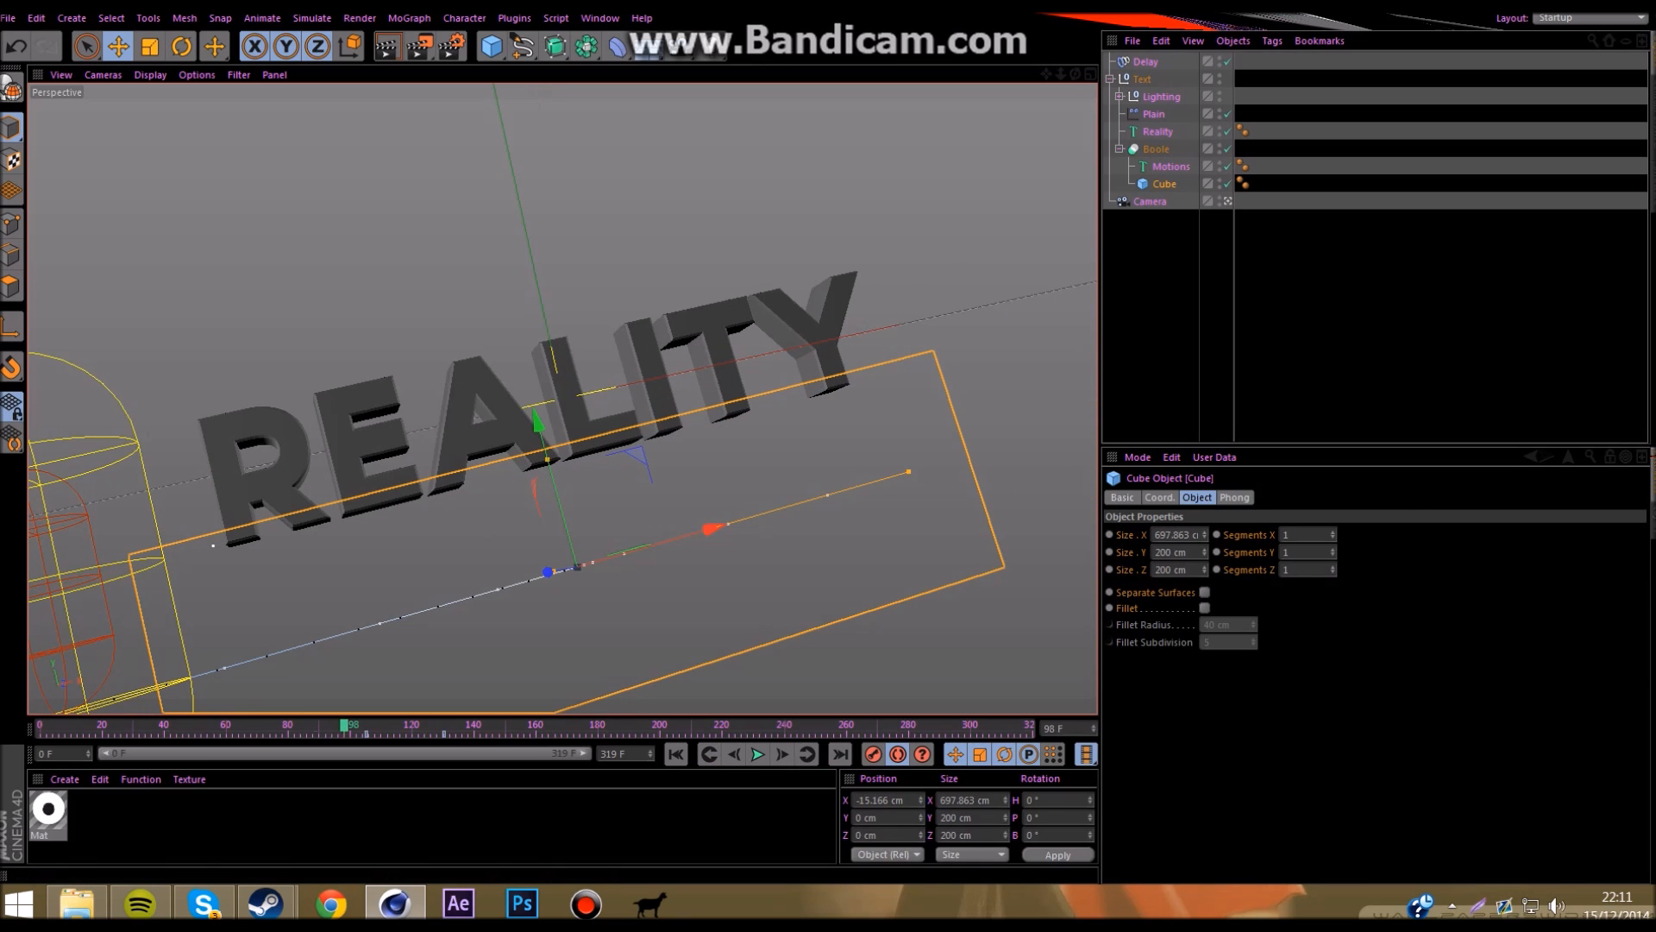
left_click_drag(366, 733, 346, 733)
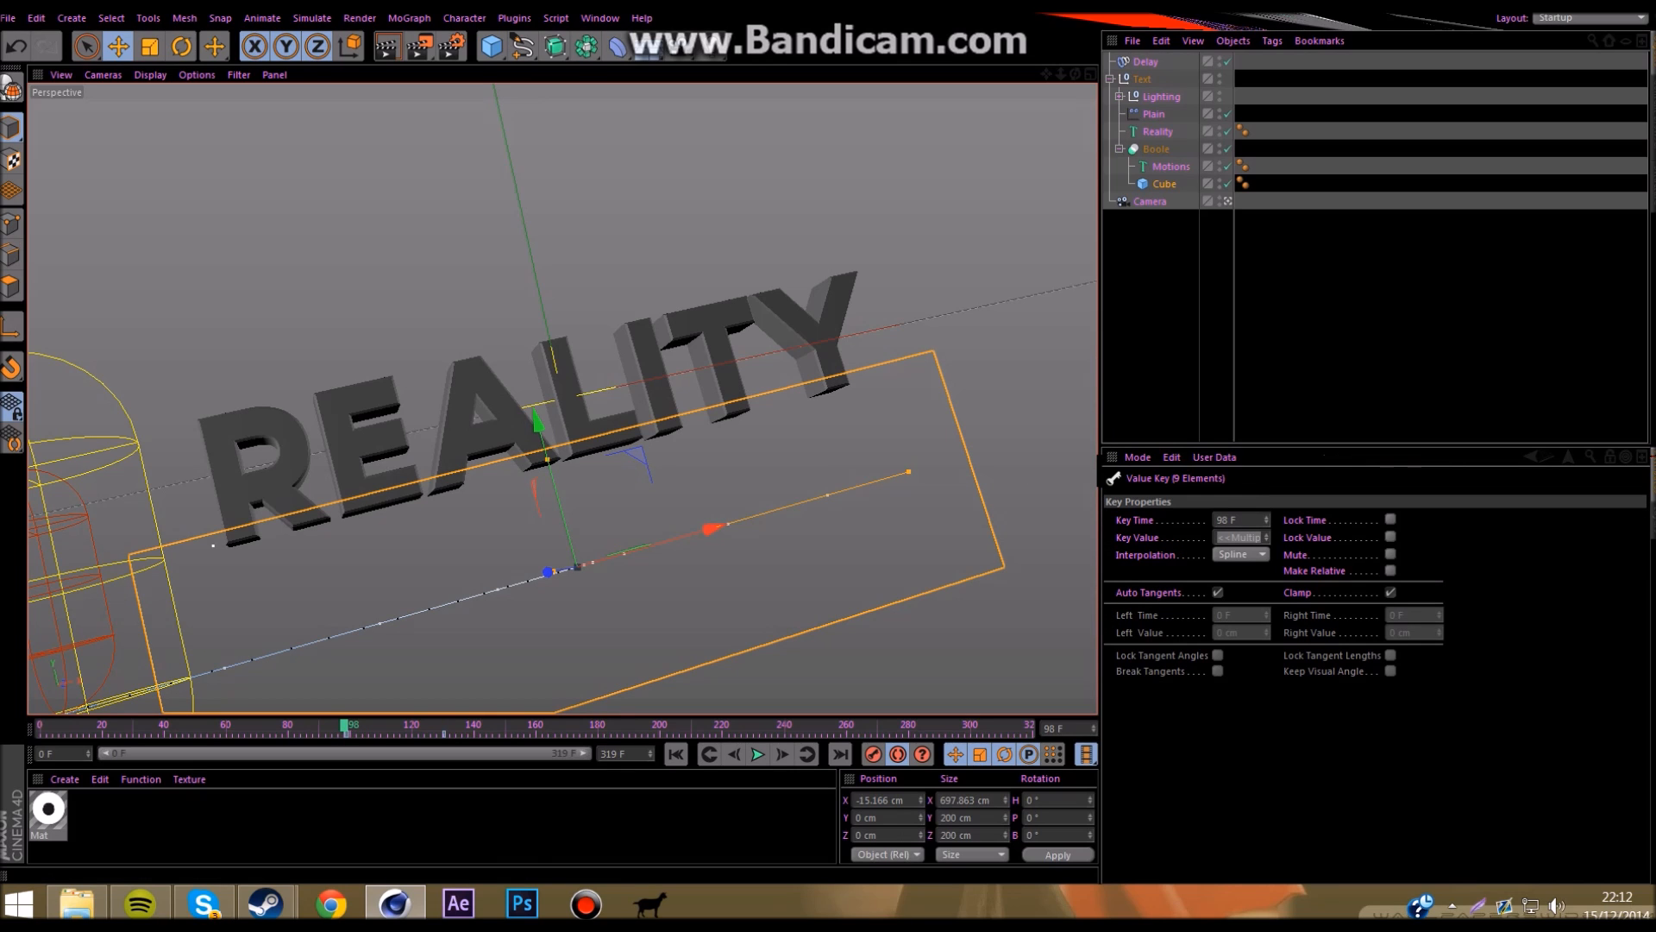
left_click(757, 753)
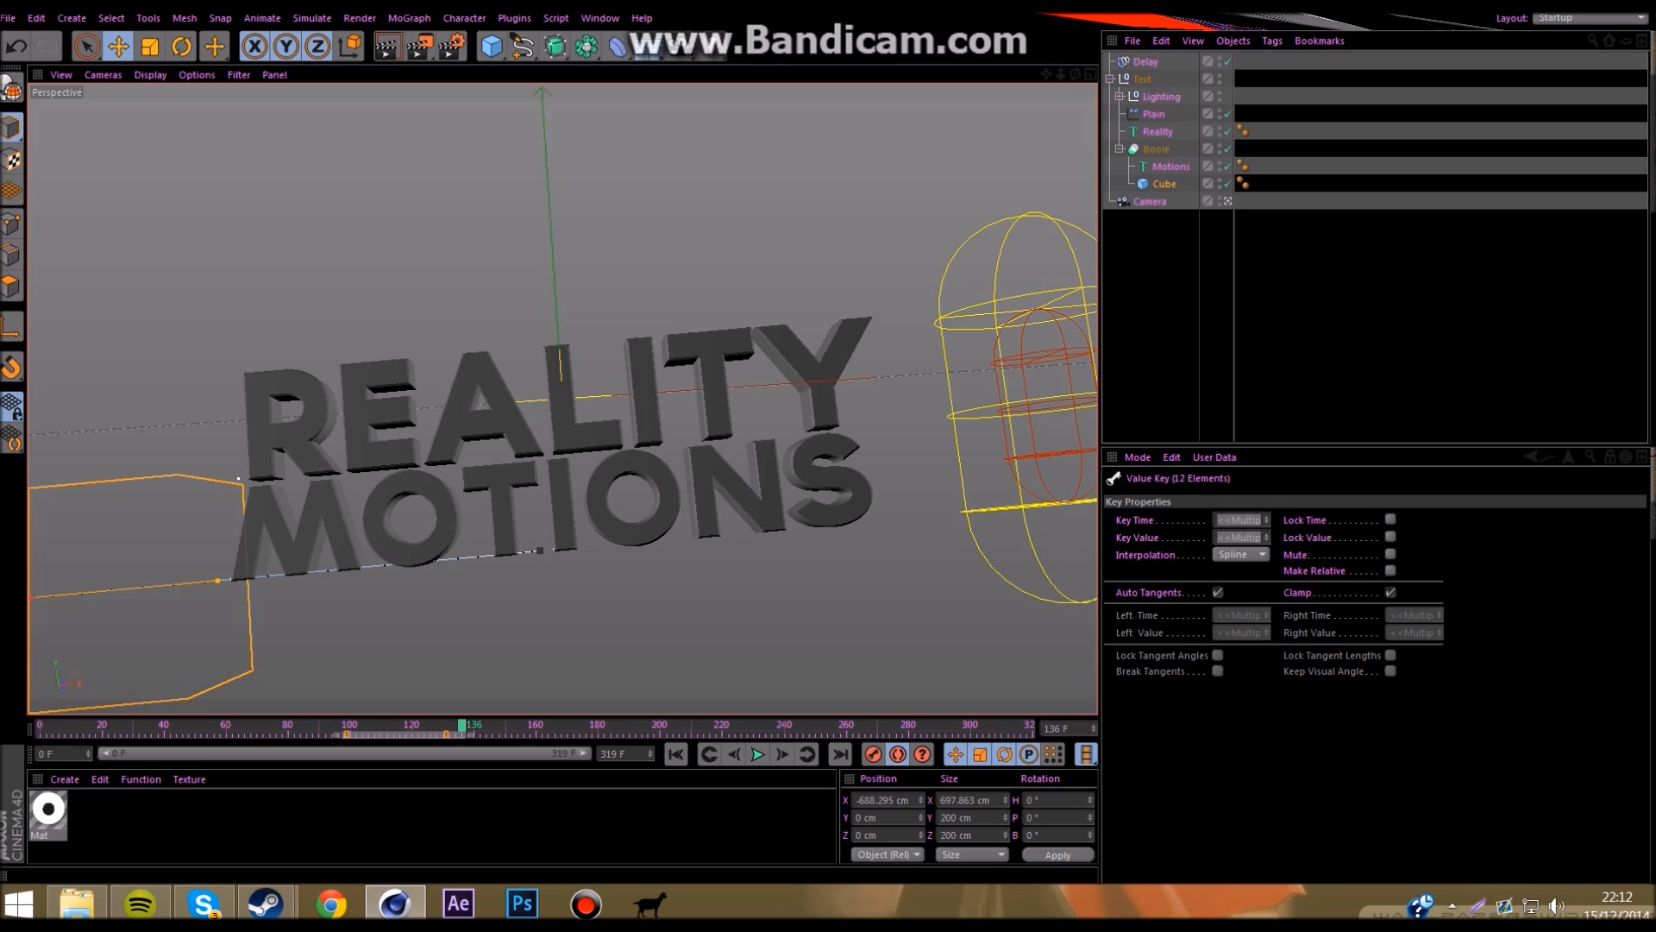
left_click_drag(463, 727, 303, 726)
left_click(757, 754)
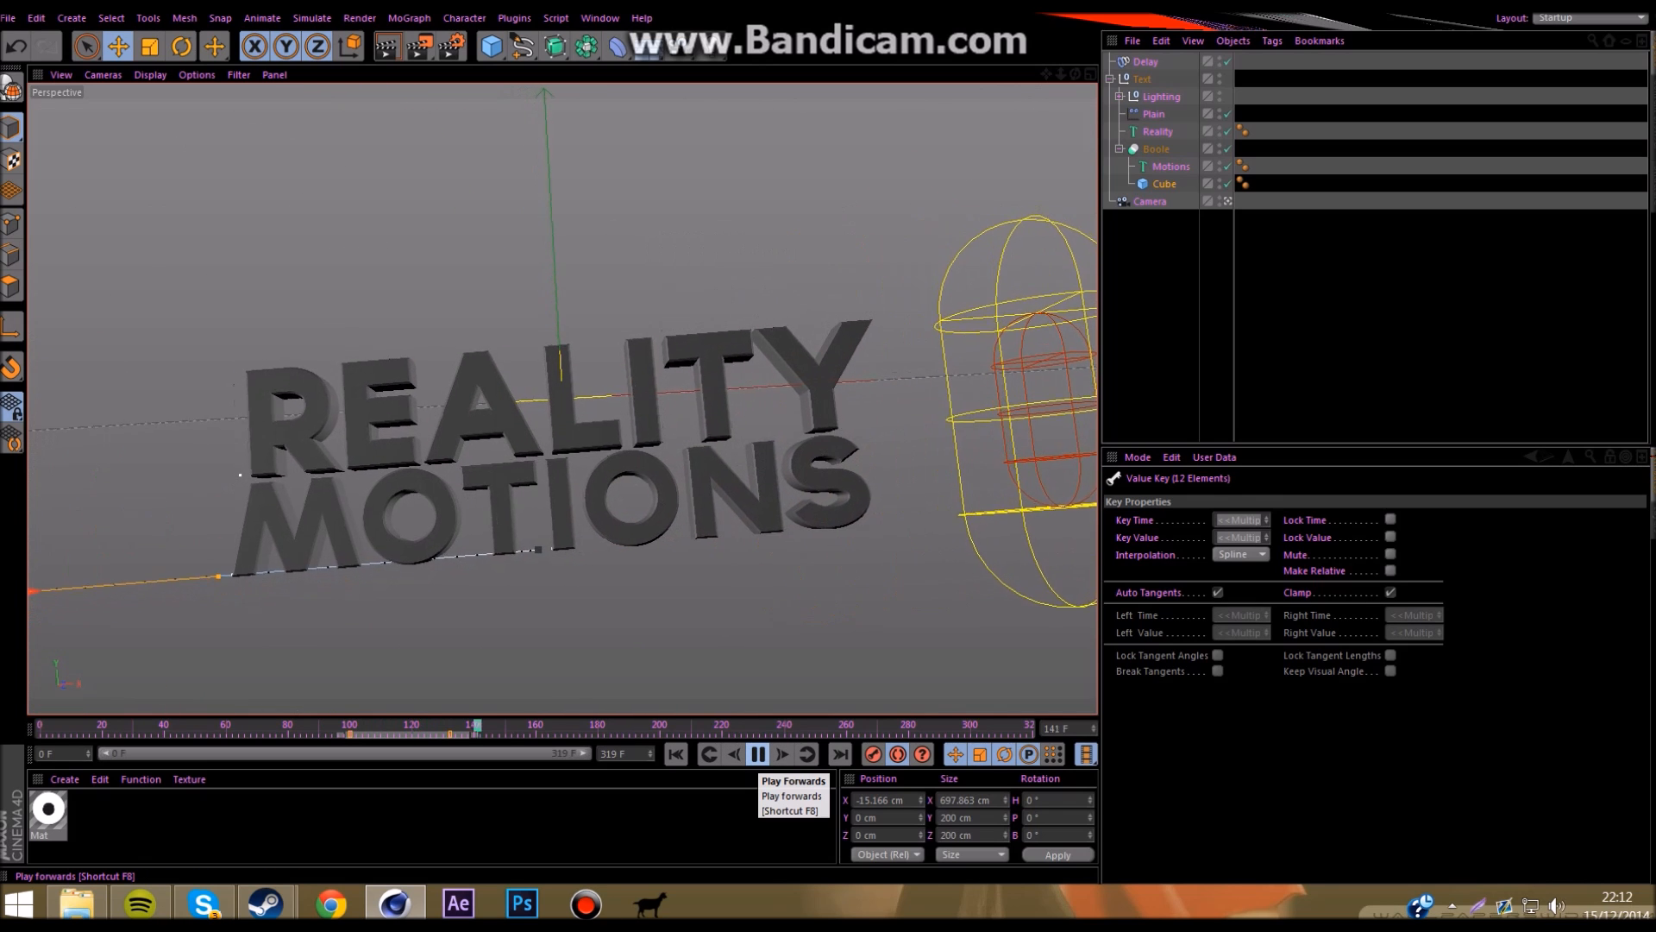
left_click(757, 754)
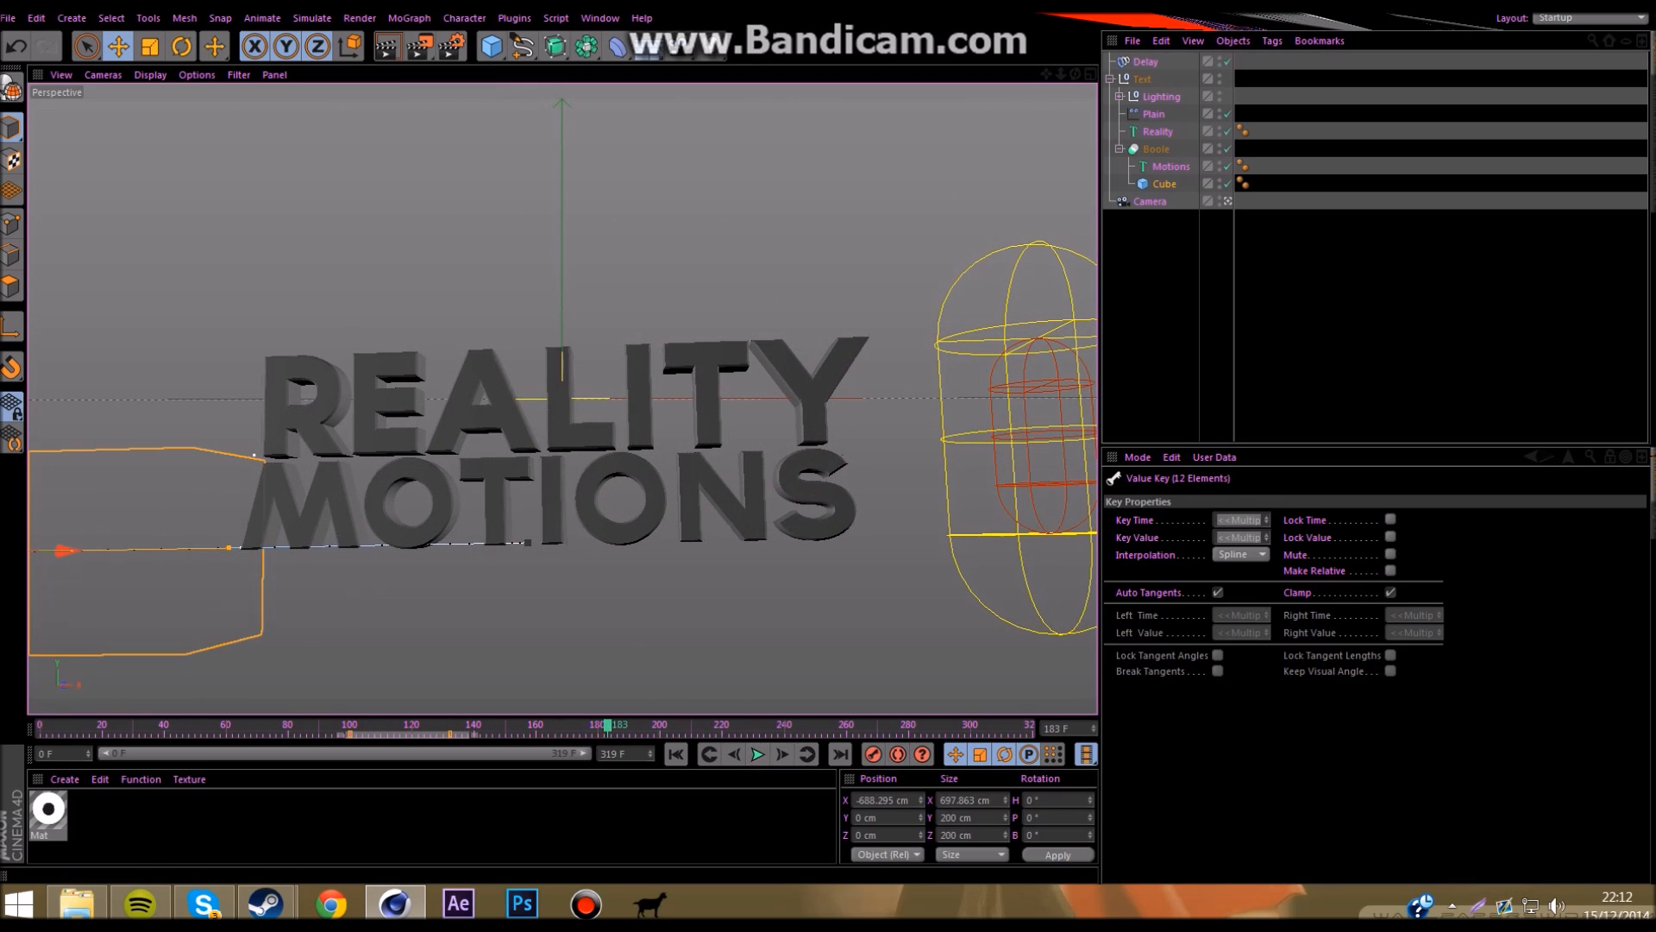
Step: Try a second Delay effector in Spring mode on the Motions text, check it around frame 98, and delete it
left_click(253, 454)
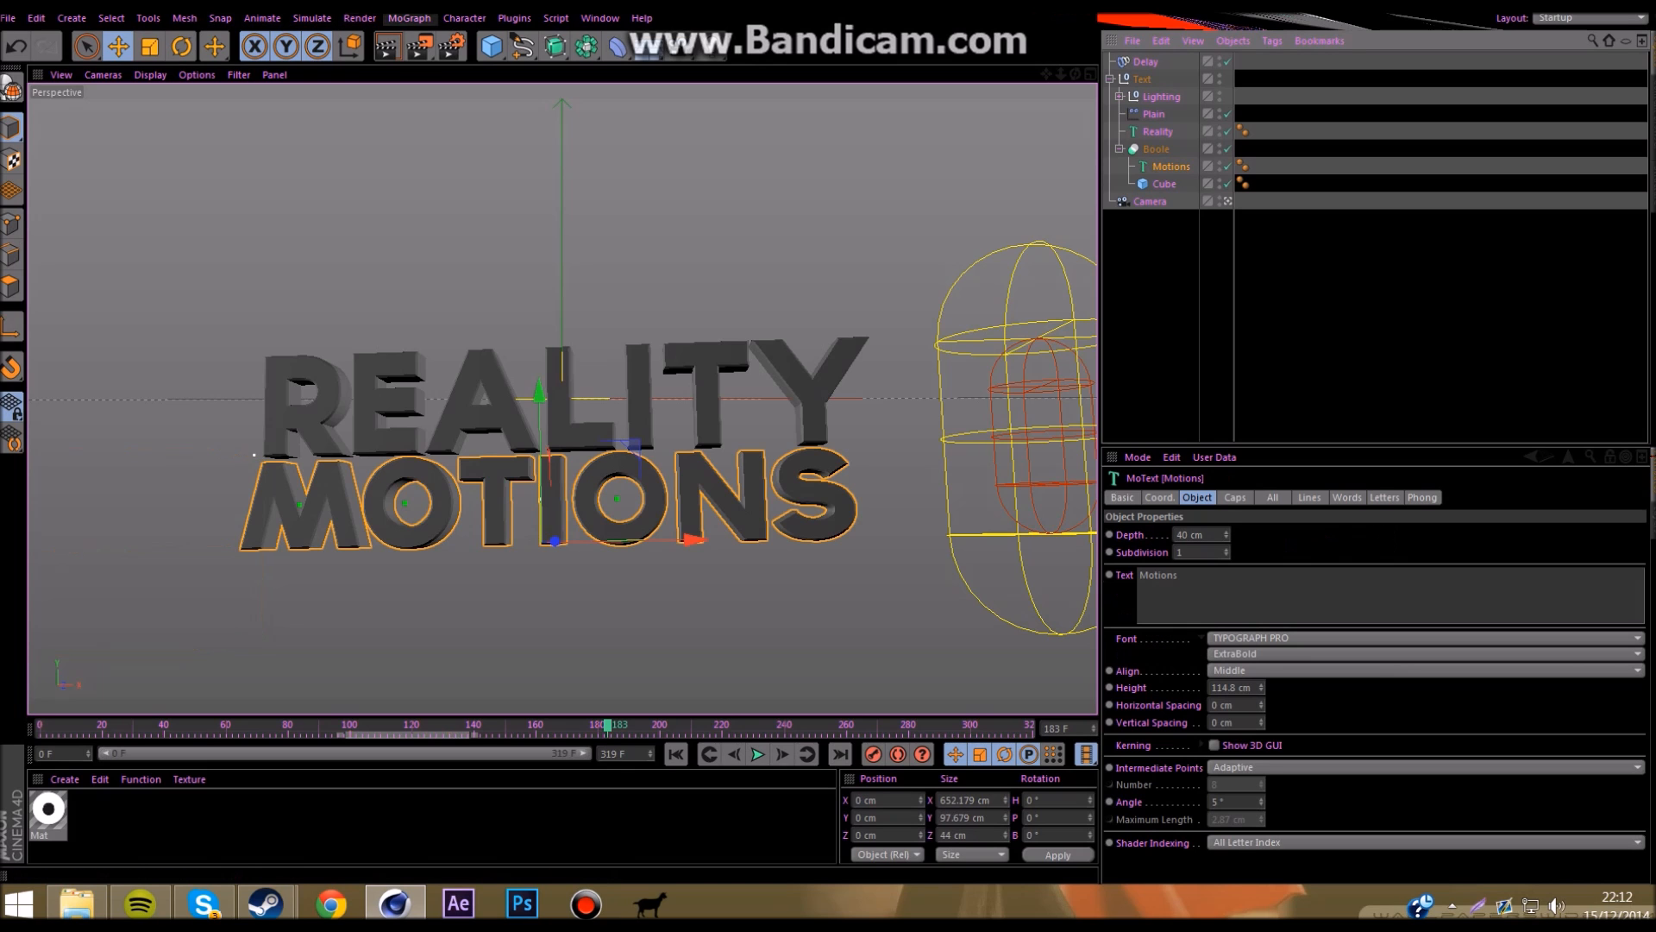
left_click(409, 18)
mouse_move(448, 44)
left_click(549, 109)
left_click(1294, 576)
left_click(1294, 628)
left_click(1294, 575)
left_click(1294, 628)
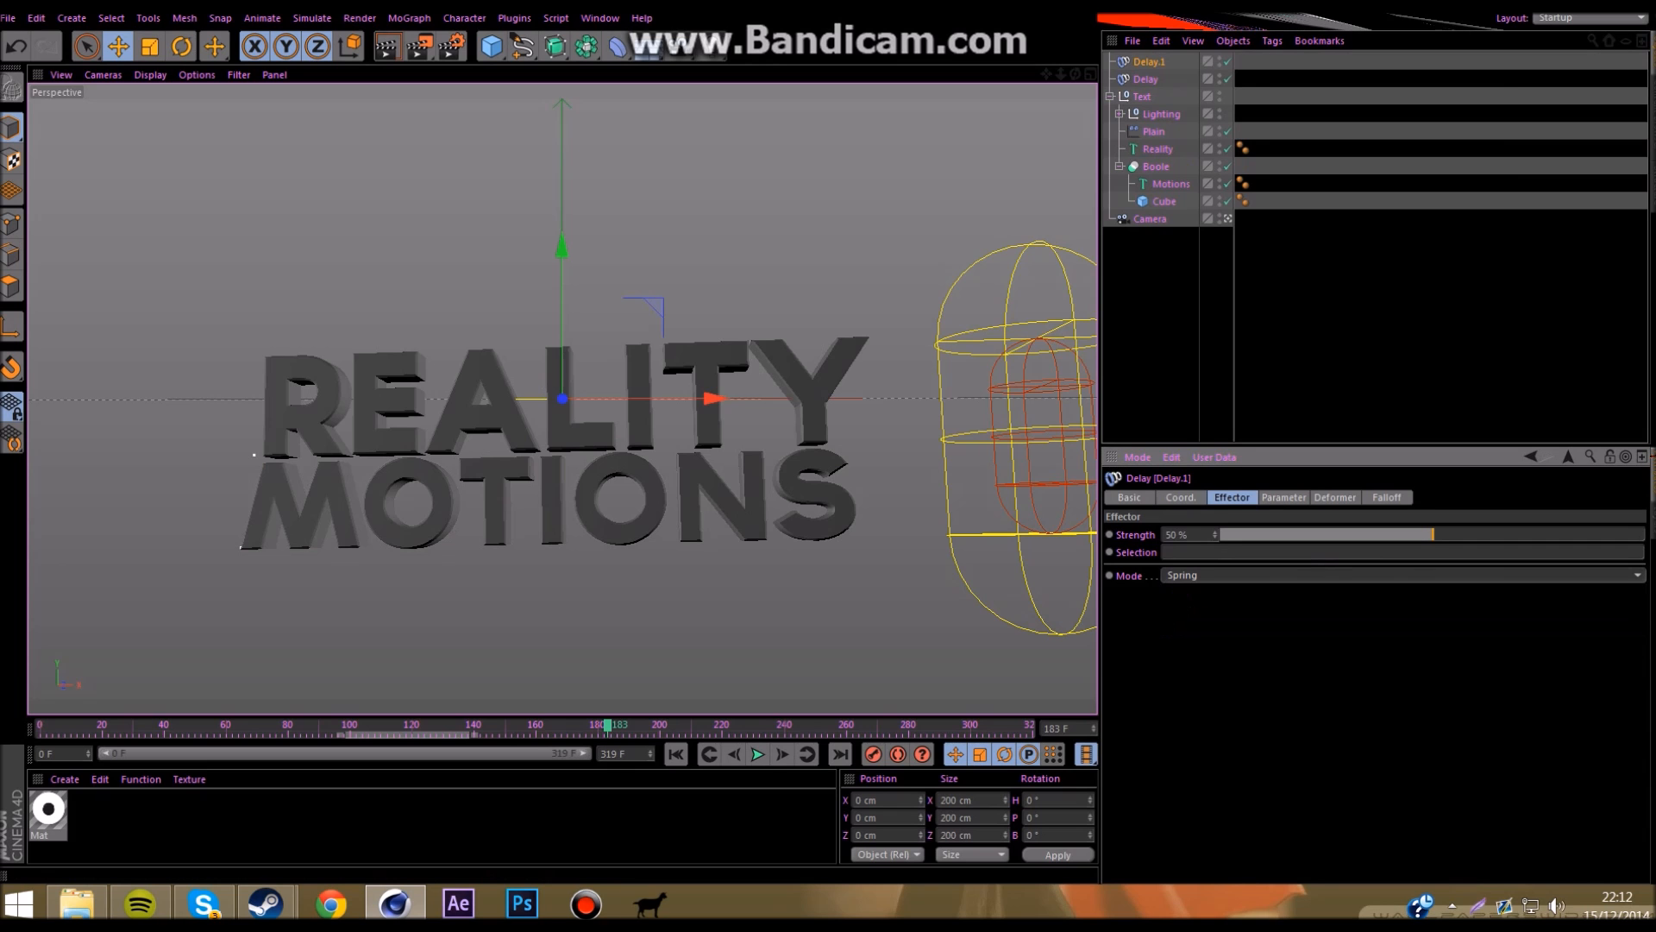
left_click_drag(609, 726, 343, 725)
key("Delete")
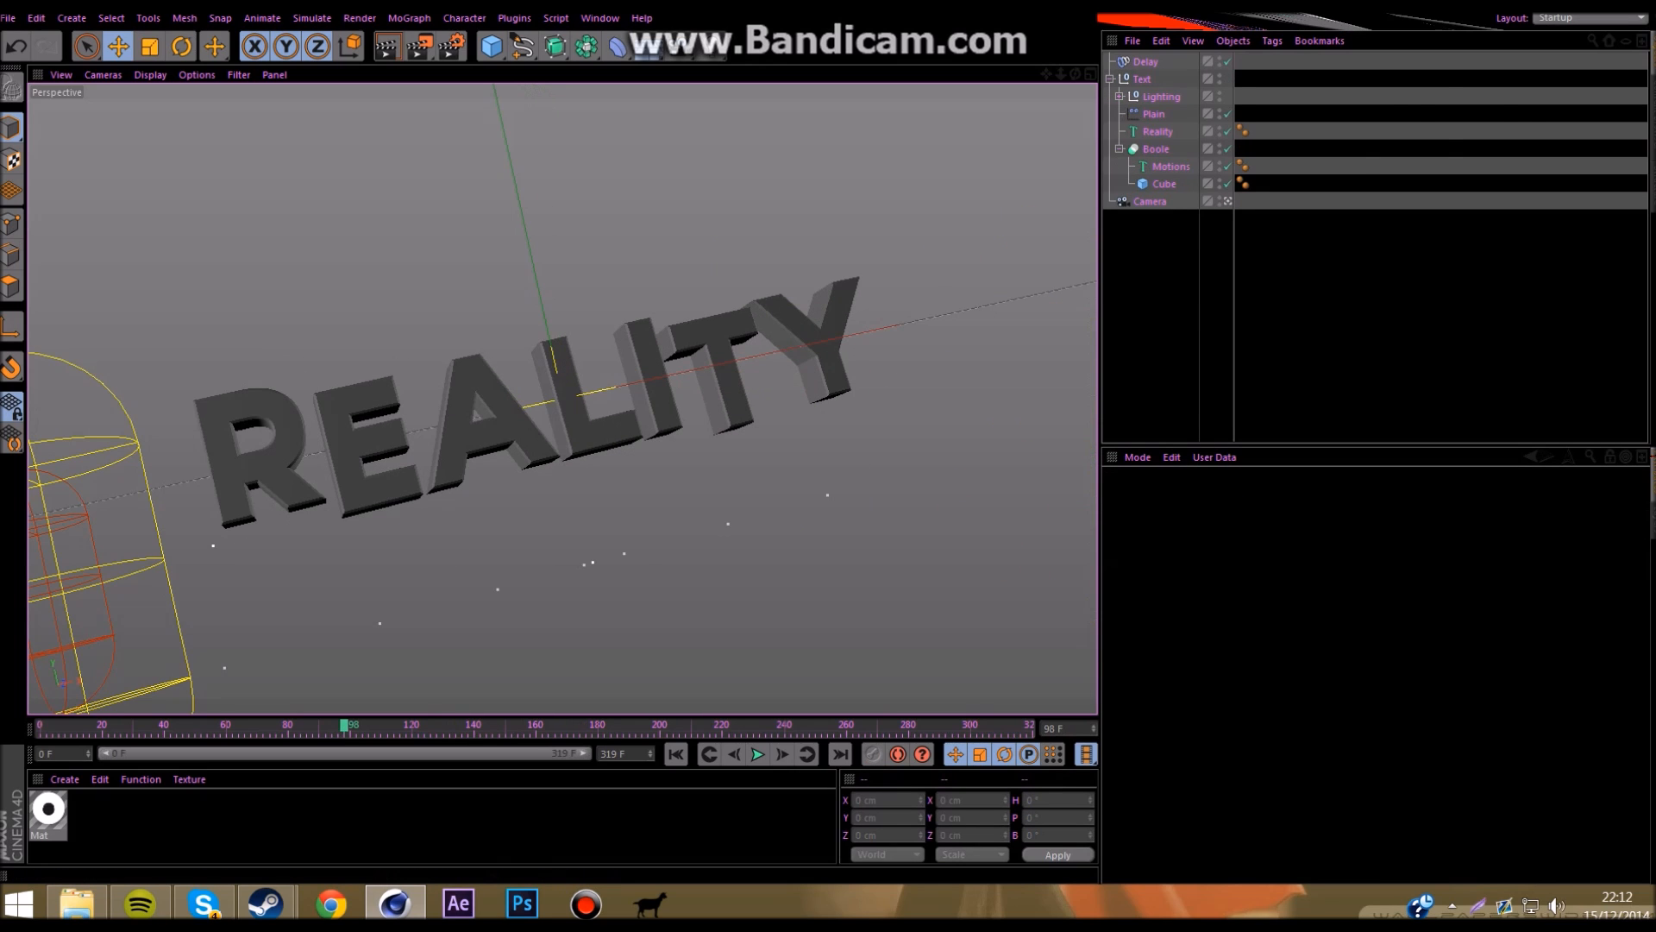
Step: Load the Blau material from the MiguelArtz Mats preset folder into the scene
left_click(1652, 119)
left_click(1609, 40)
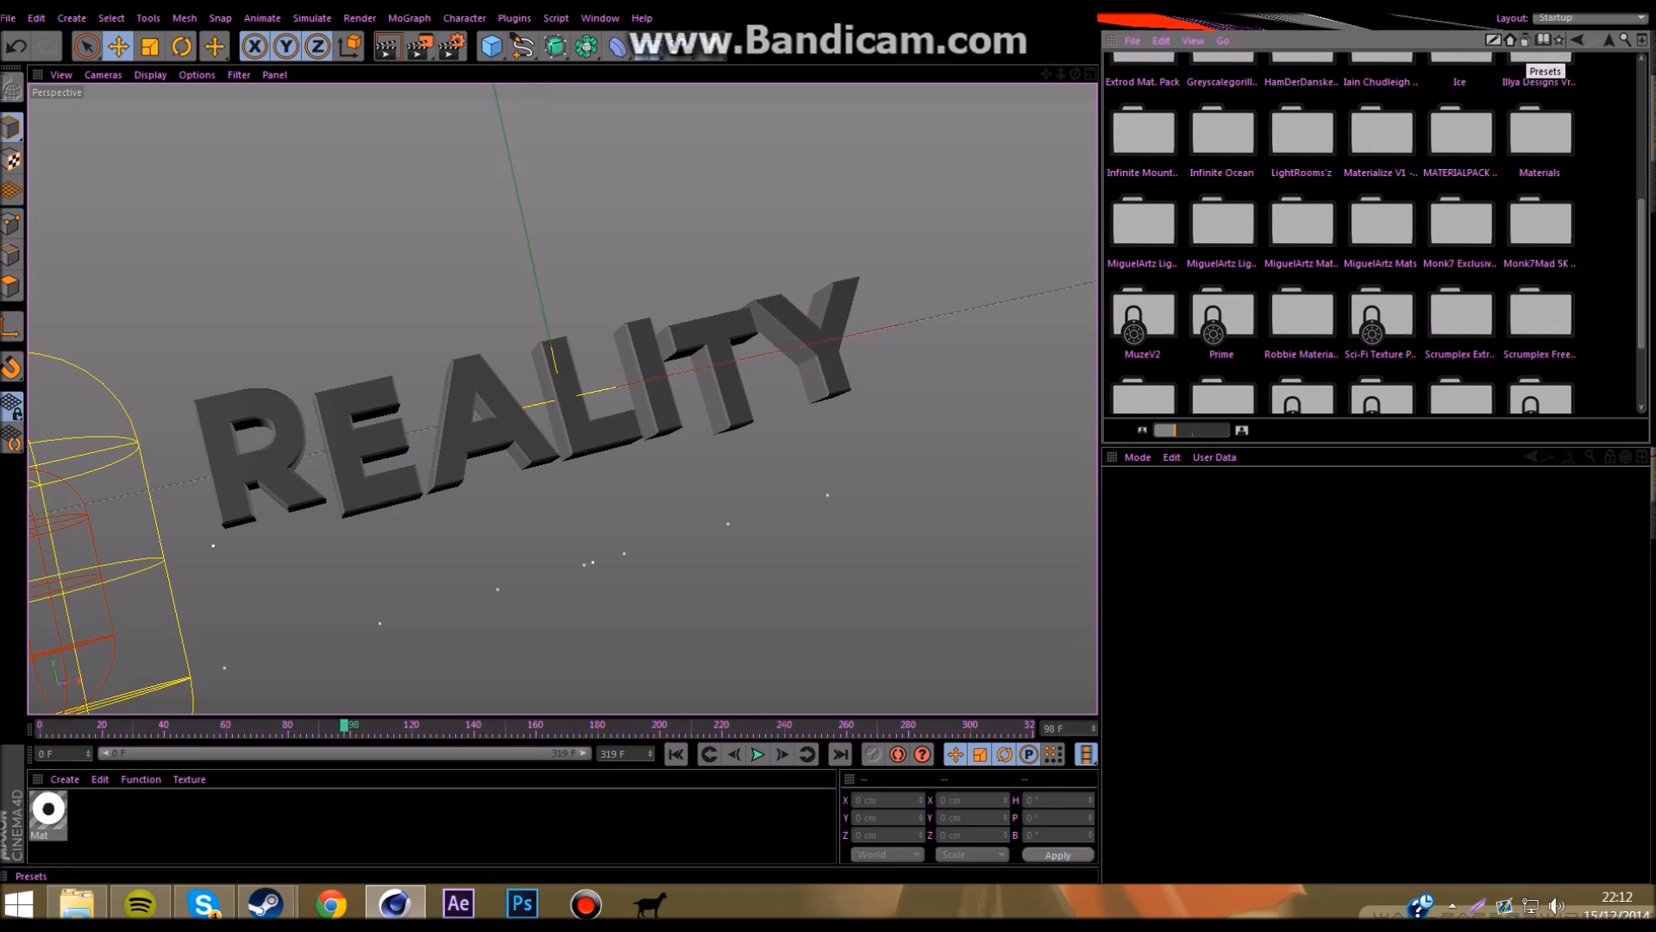
double_click(1382, 226)
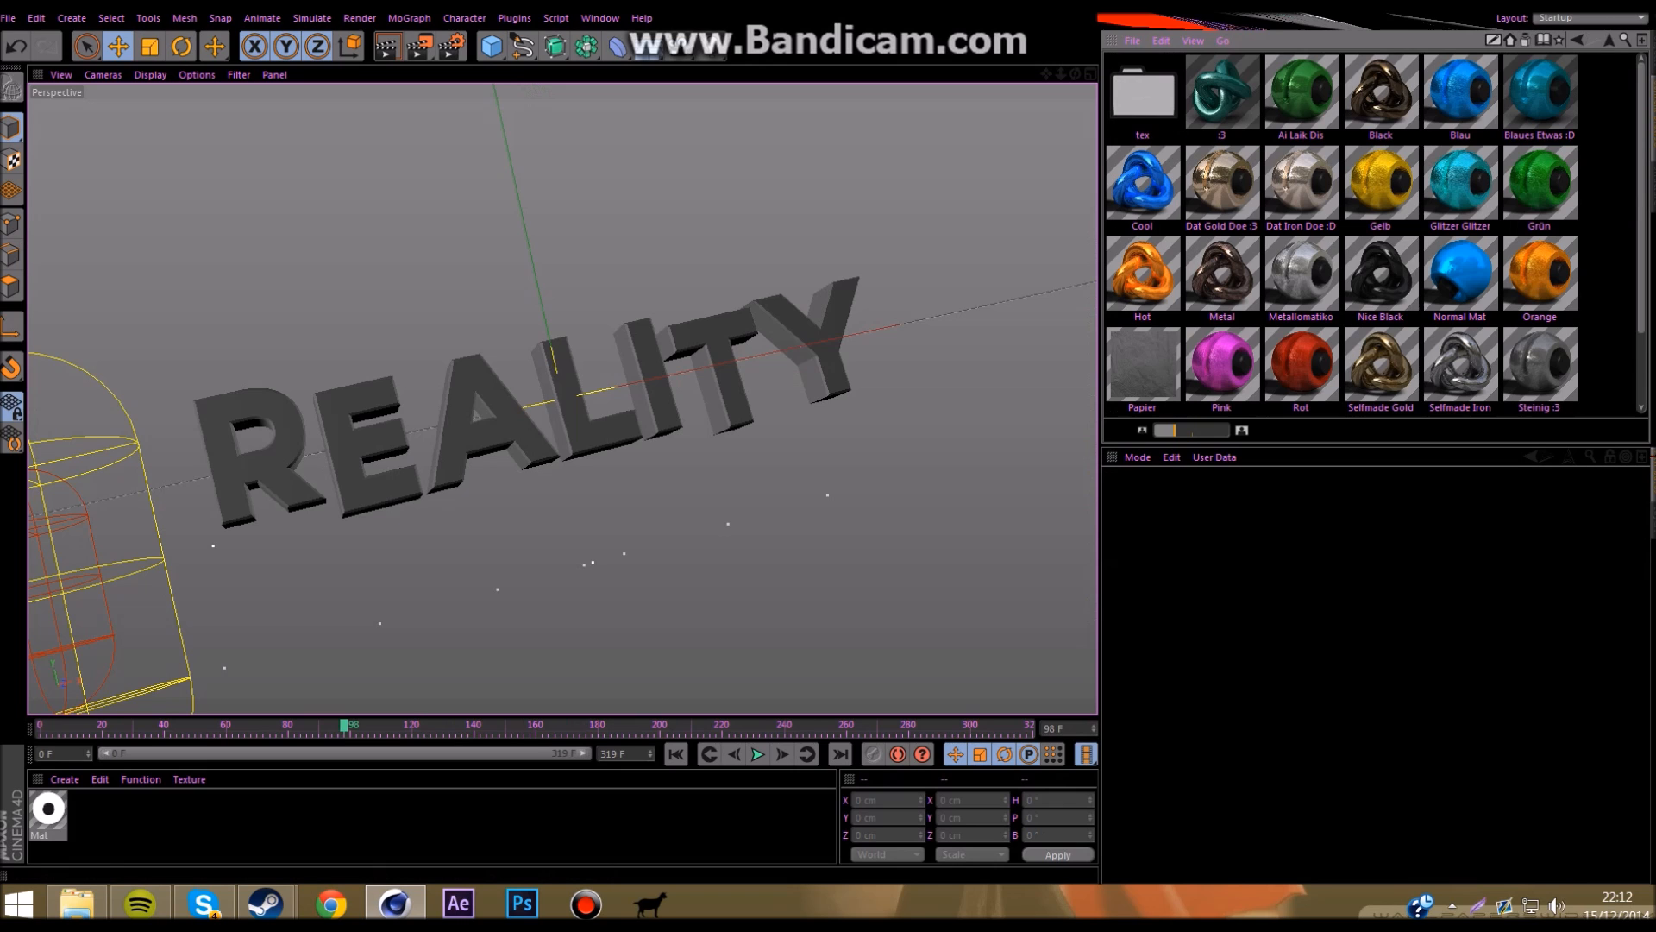
double_click(1461, 93)
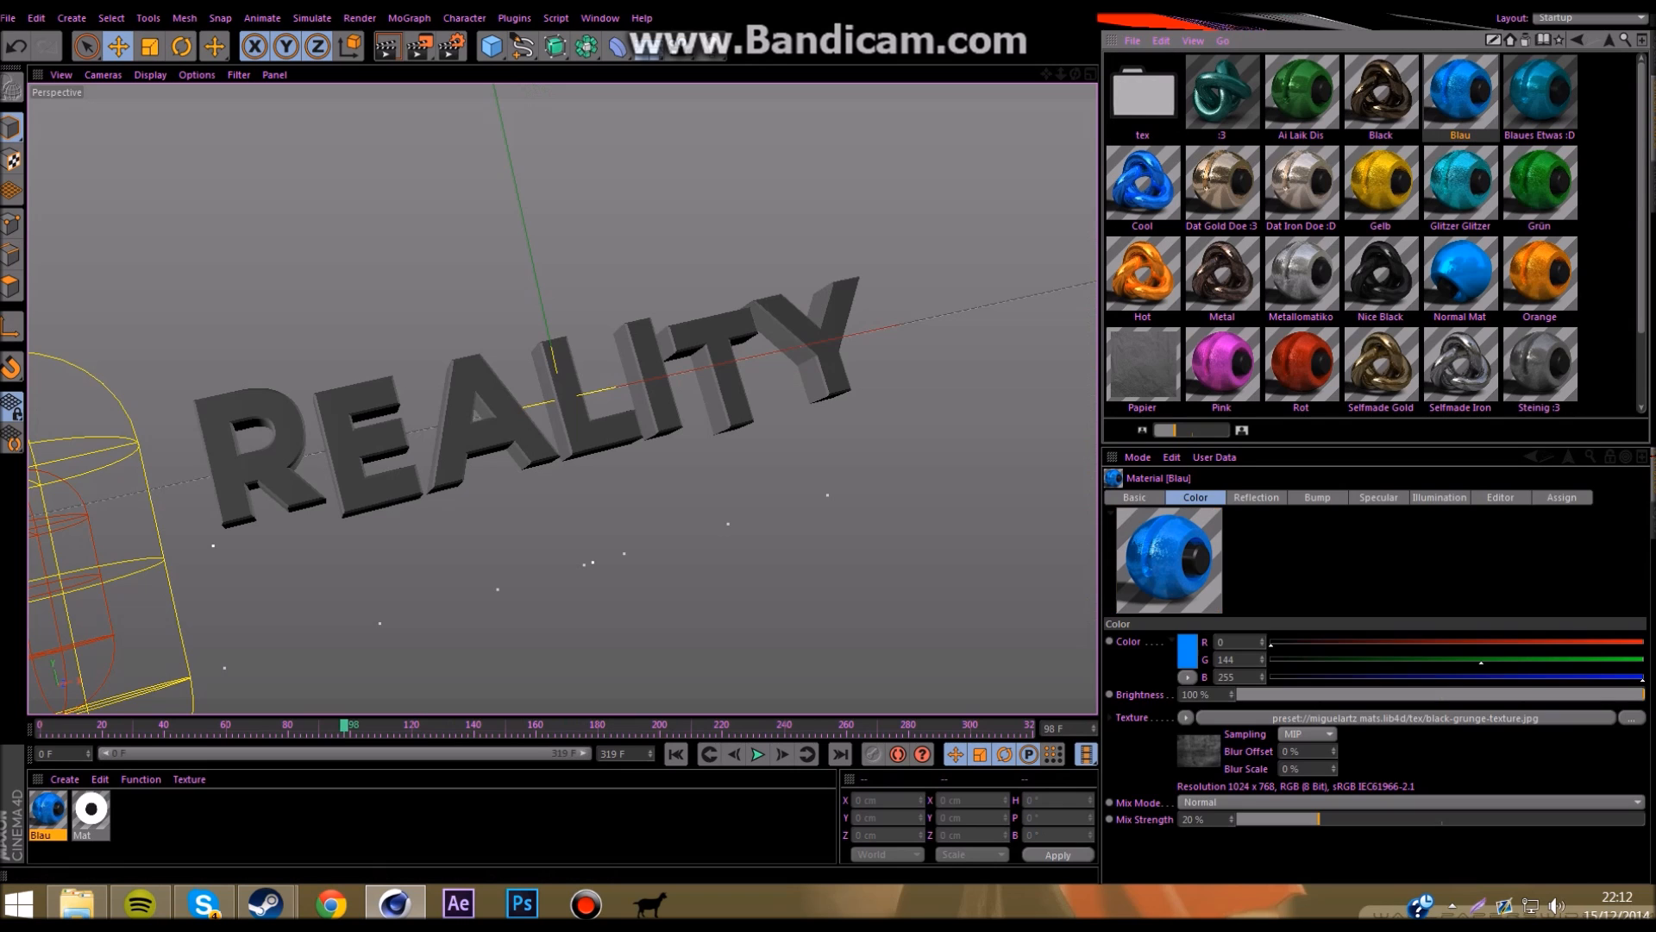
Step: Apply the Blau material to the Motions text with Cubic projection and copy its texture tag to the Reality text
left_click(1652, 53)
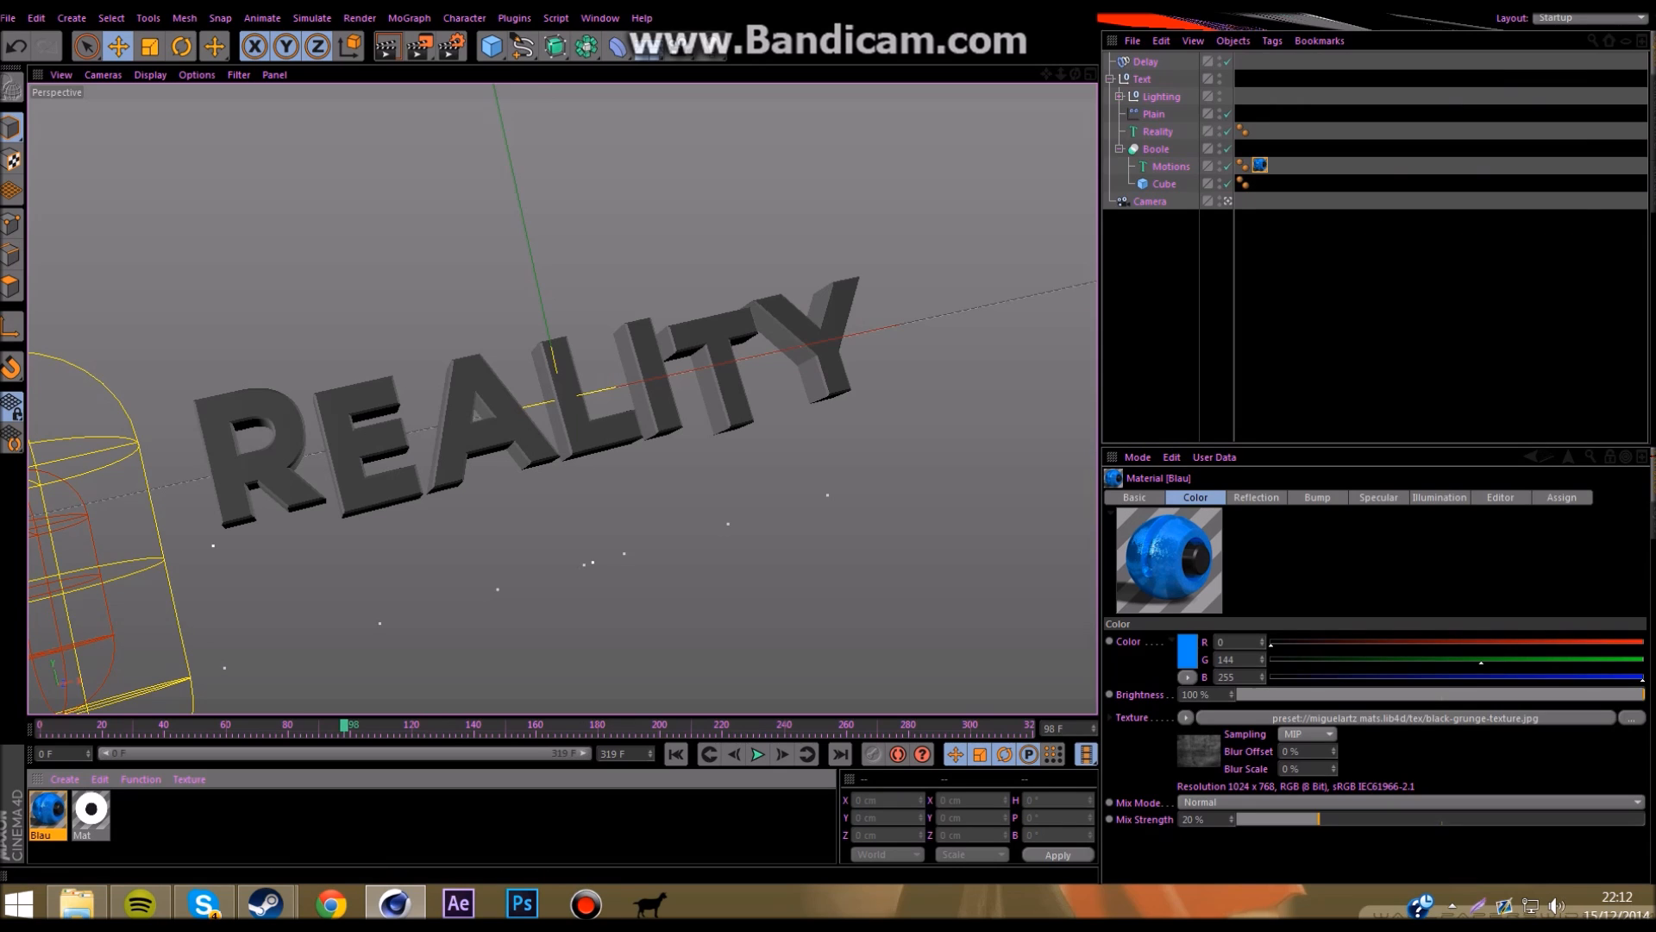
left_click(1285, 570)
left_click(1277, 639)
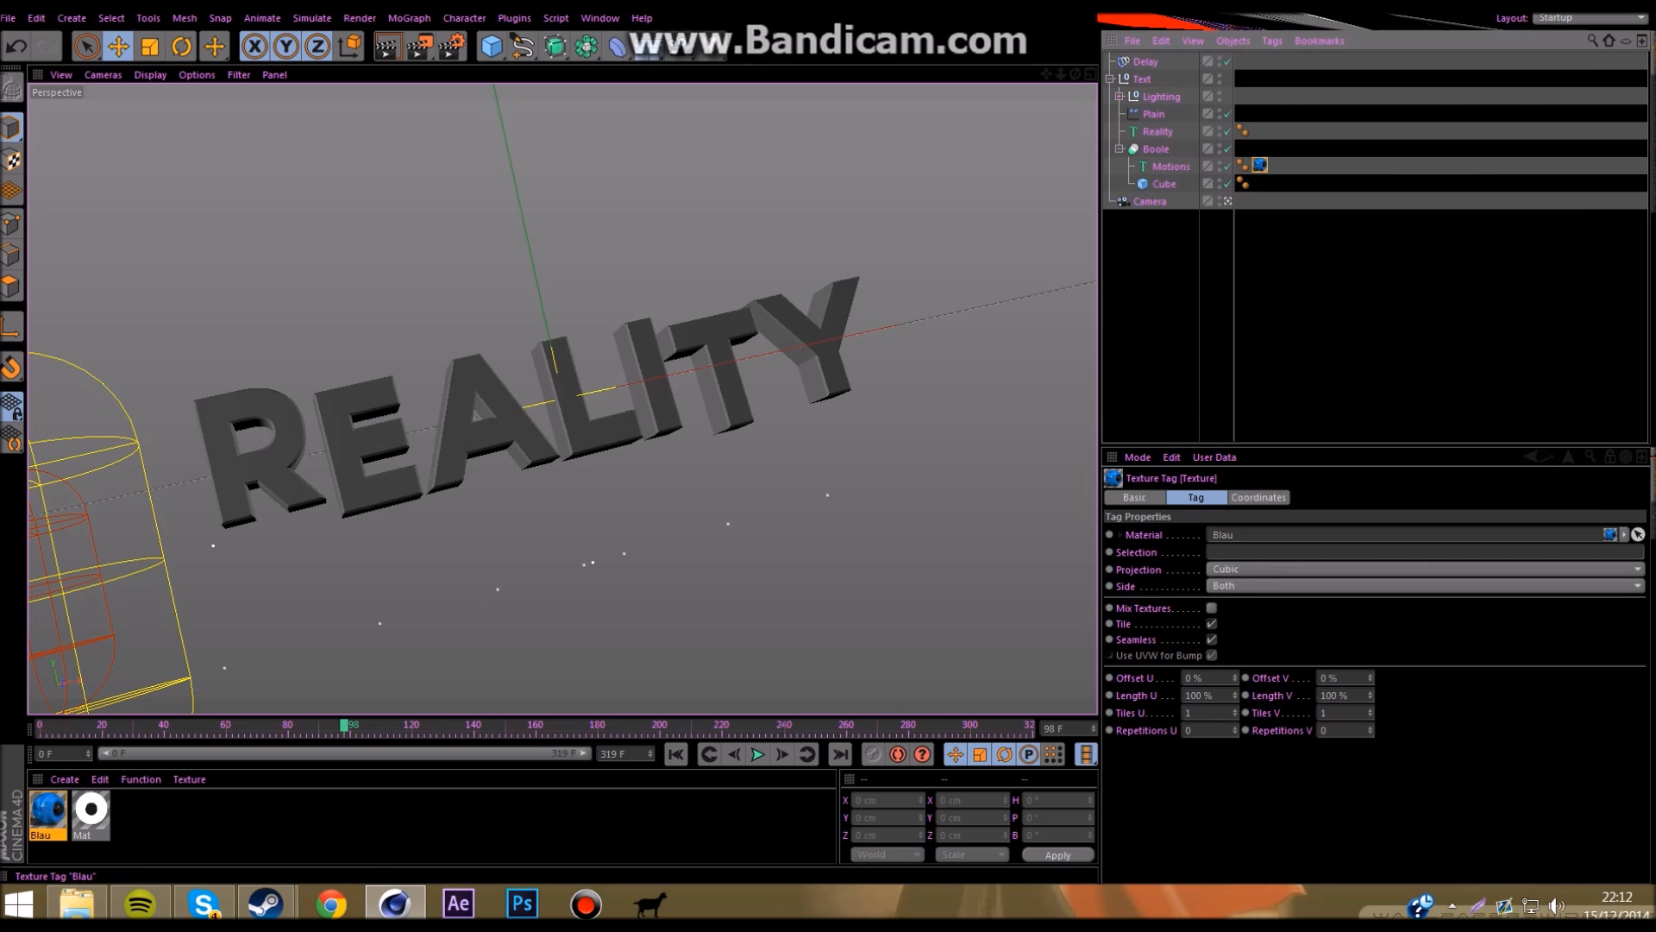
left_click_drag(1260, 165, 1261, 132, "ctrl")
Step: Render the view at frames 98 and 319 to check the Blau material on the text
left_click(387, 48)
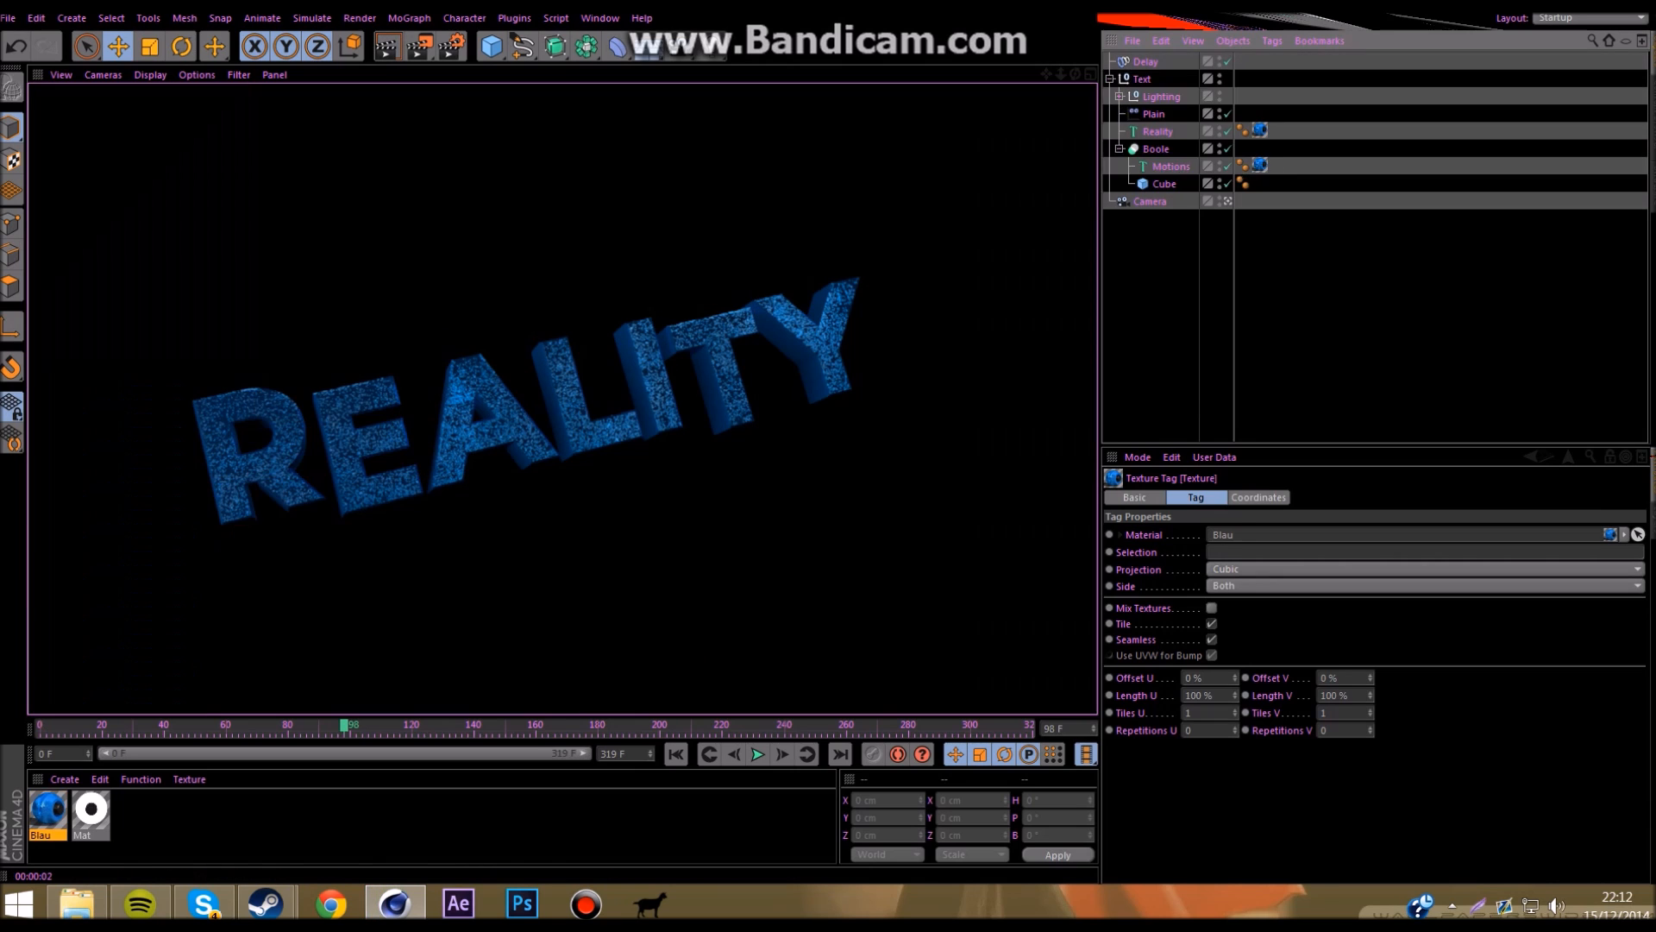
left_click(1276, 293)
left_click_drag(345, 726, 1030, 726)
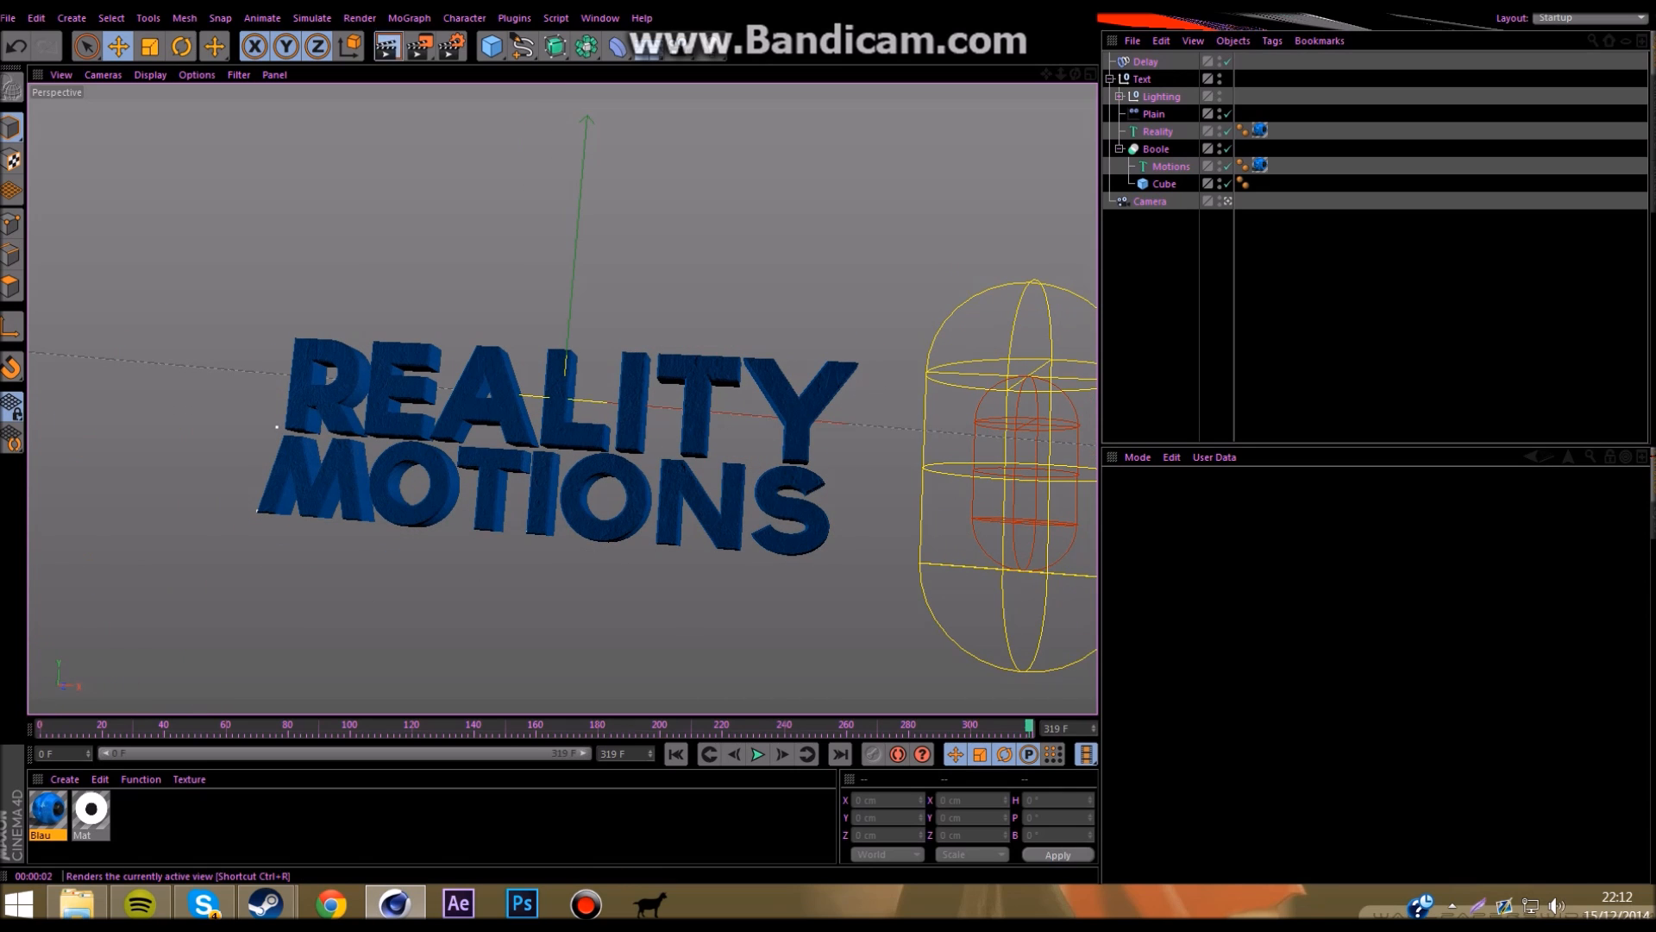
left_click(387, 47)
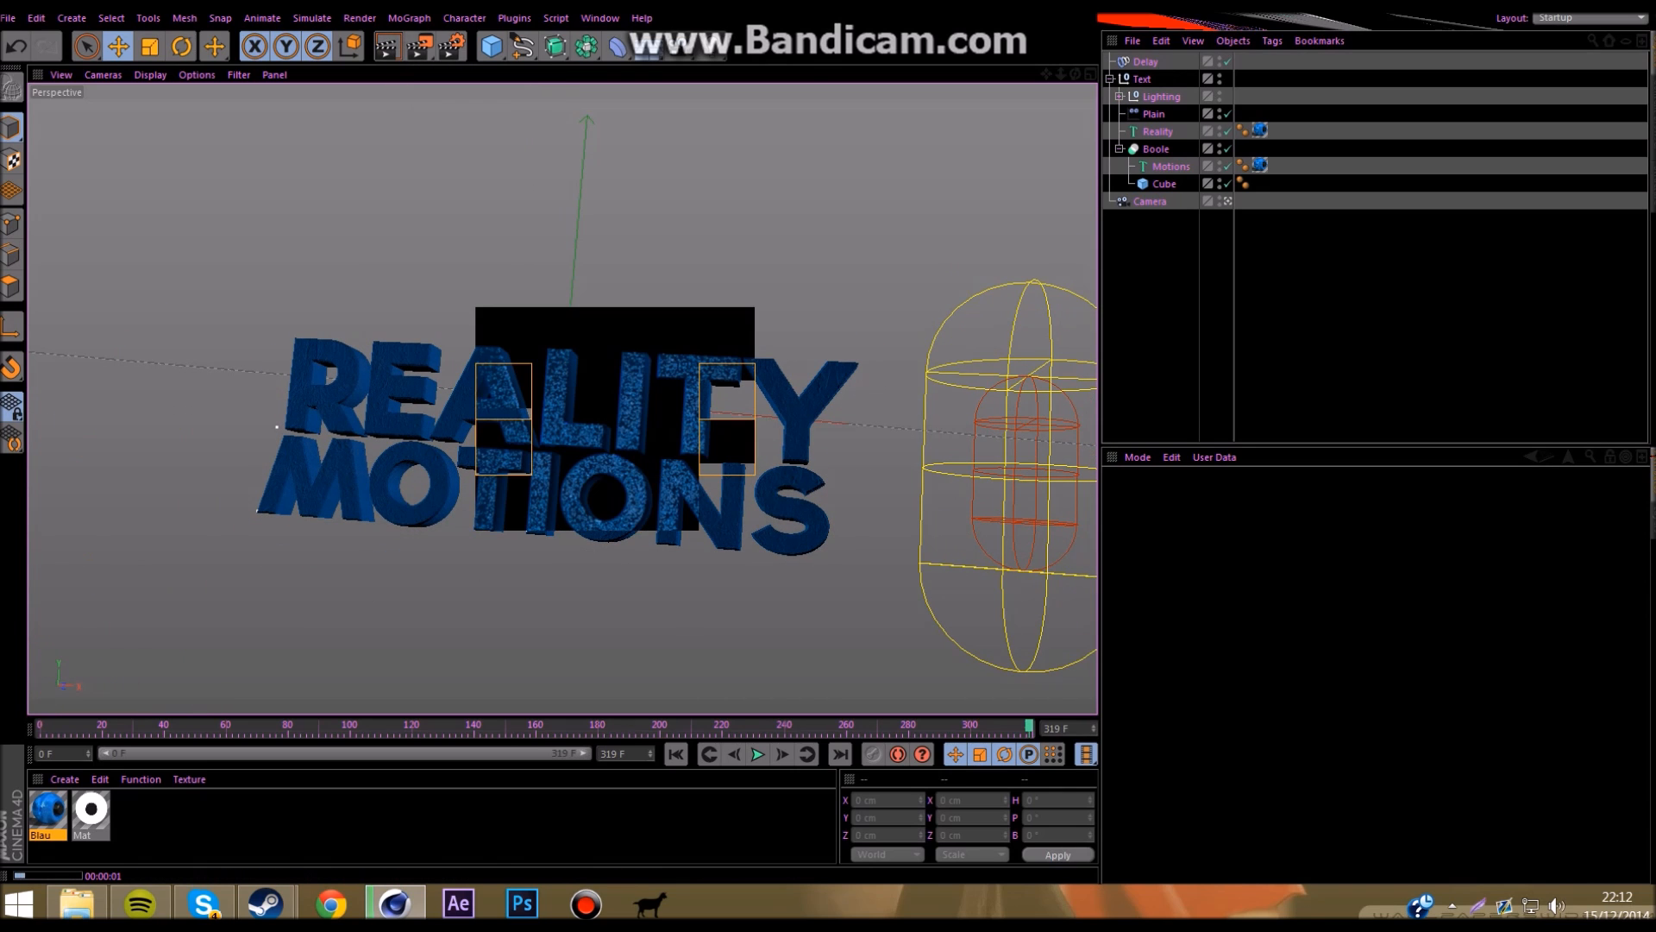
Step: Load the Cool material from the presets, try it on the Motions text, and render the view
left_click(1653, 119)
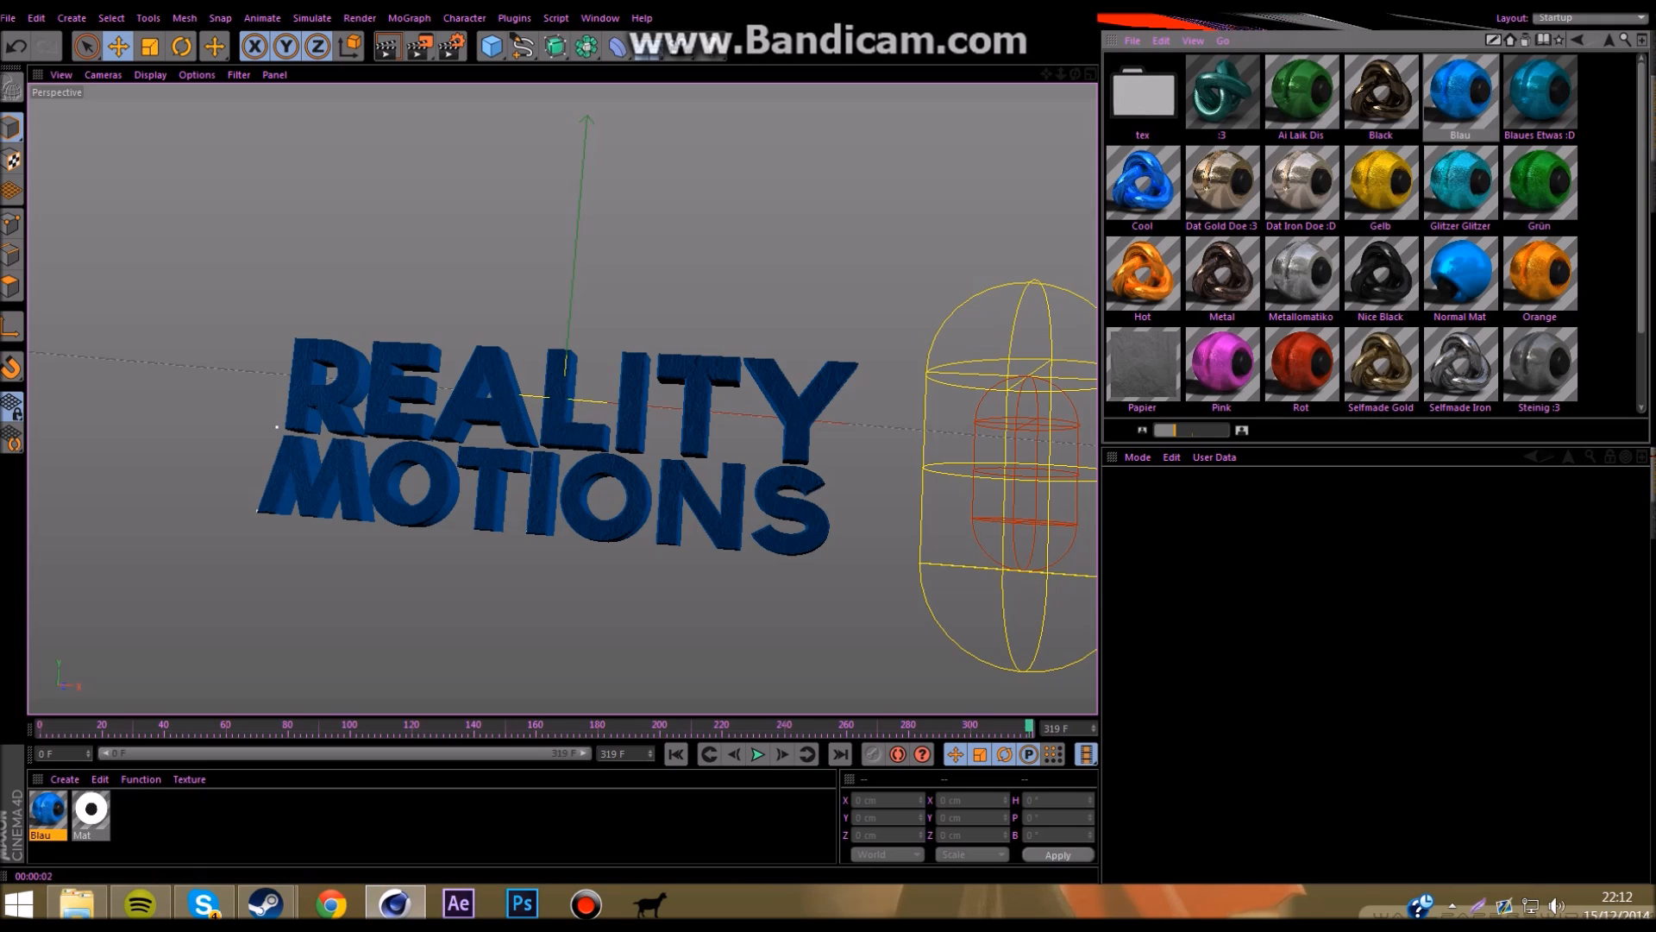
double_click(1143, 183)
left_click(1652, 54)
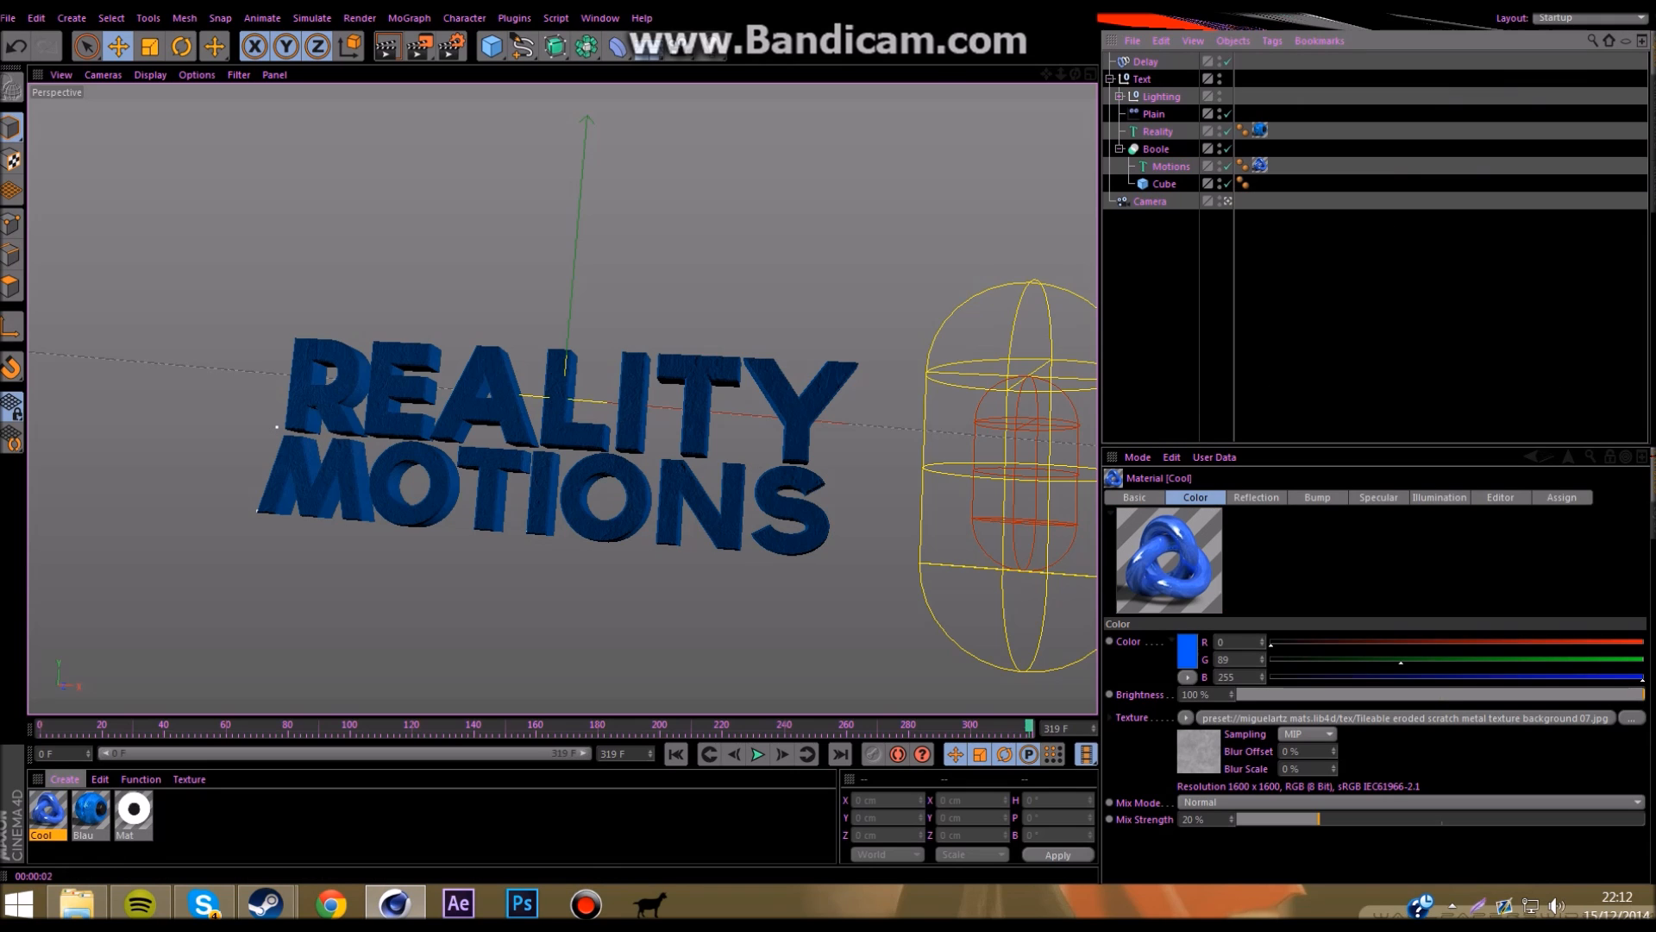
left_click(386, 46)
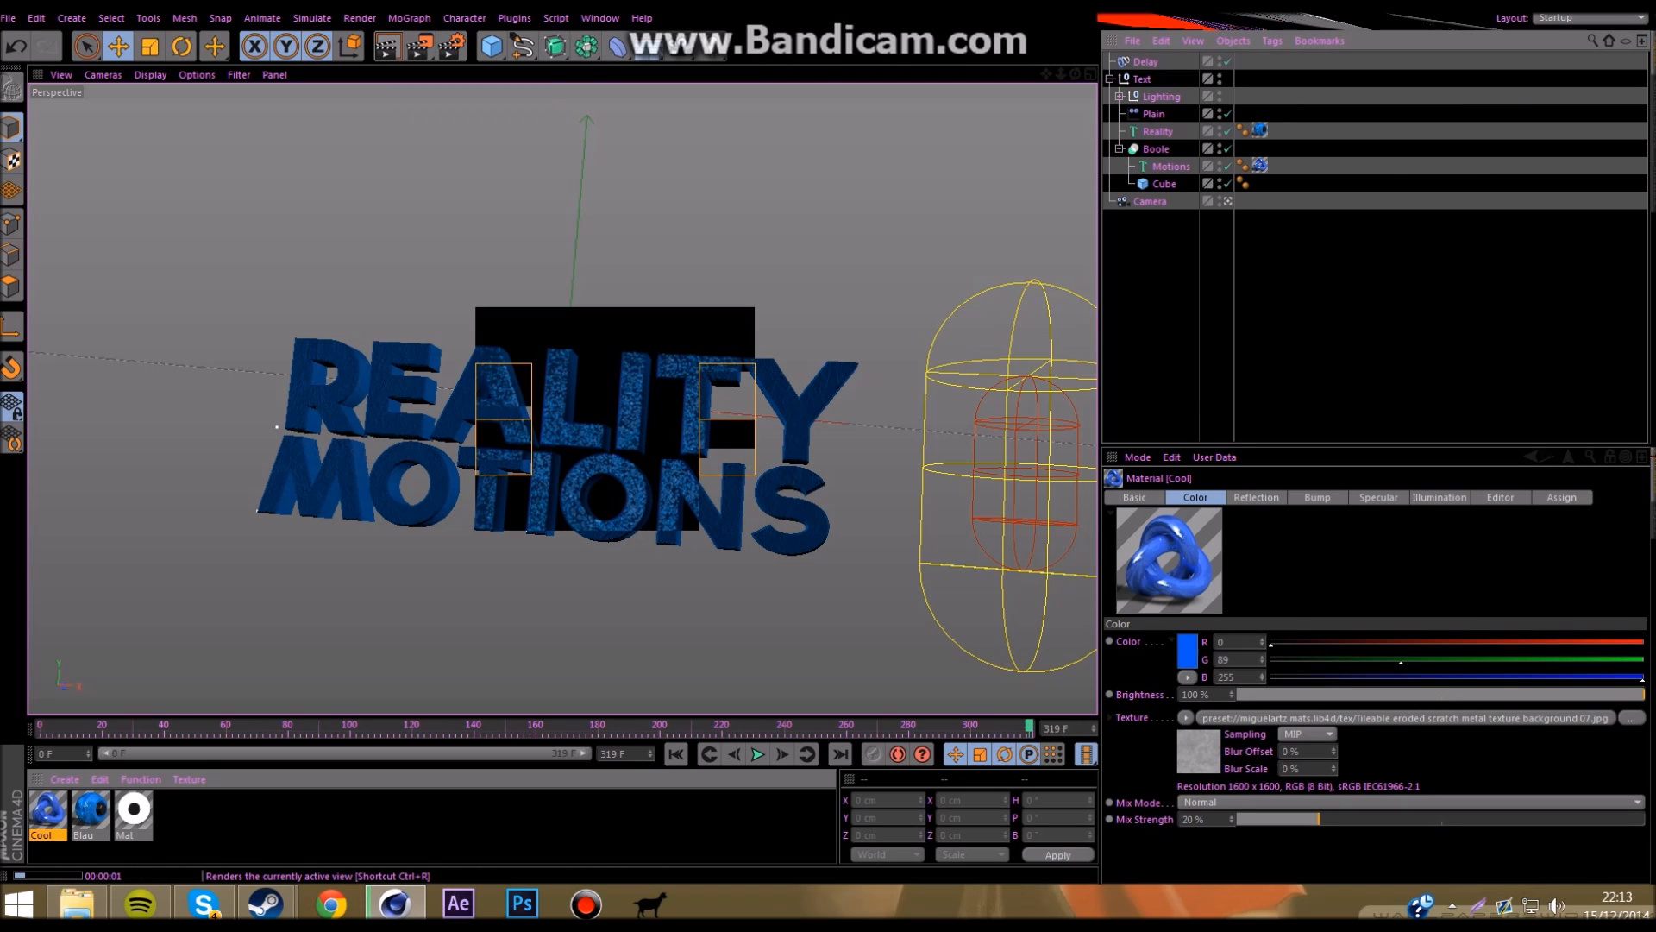
Step: Browse the Grunge and Metal folders of the Studio Materials presets and load the Metal 16 material
left_click(1652, 123)
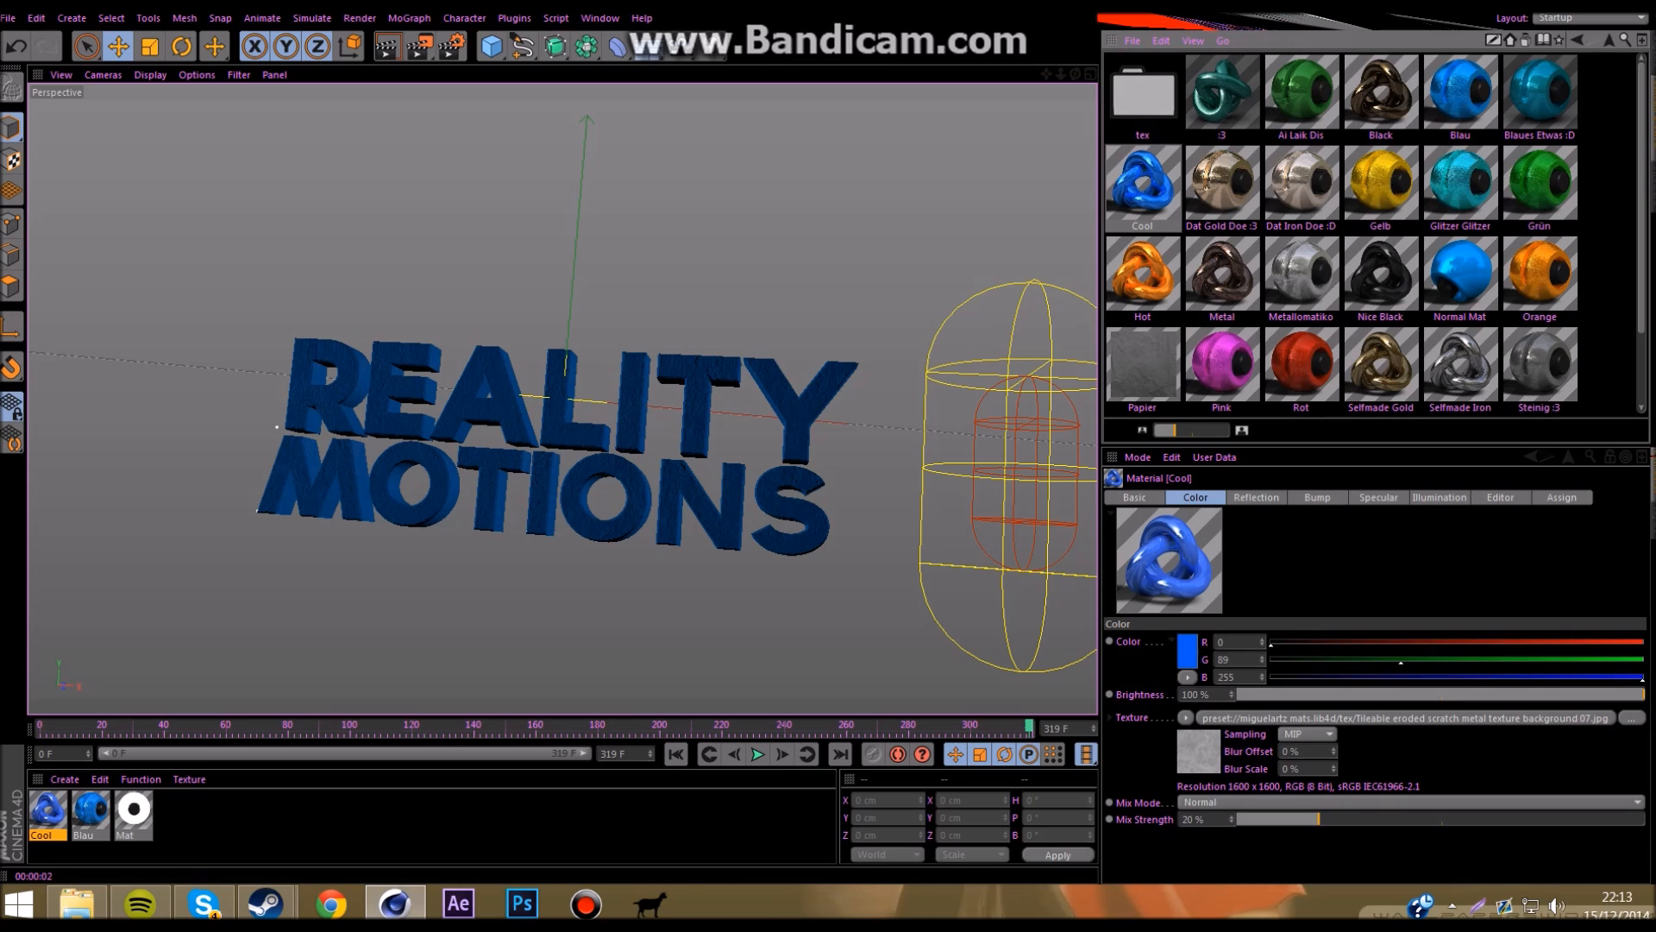
left_click(1578, 41)
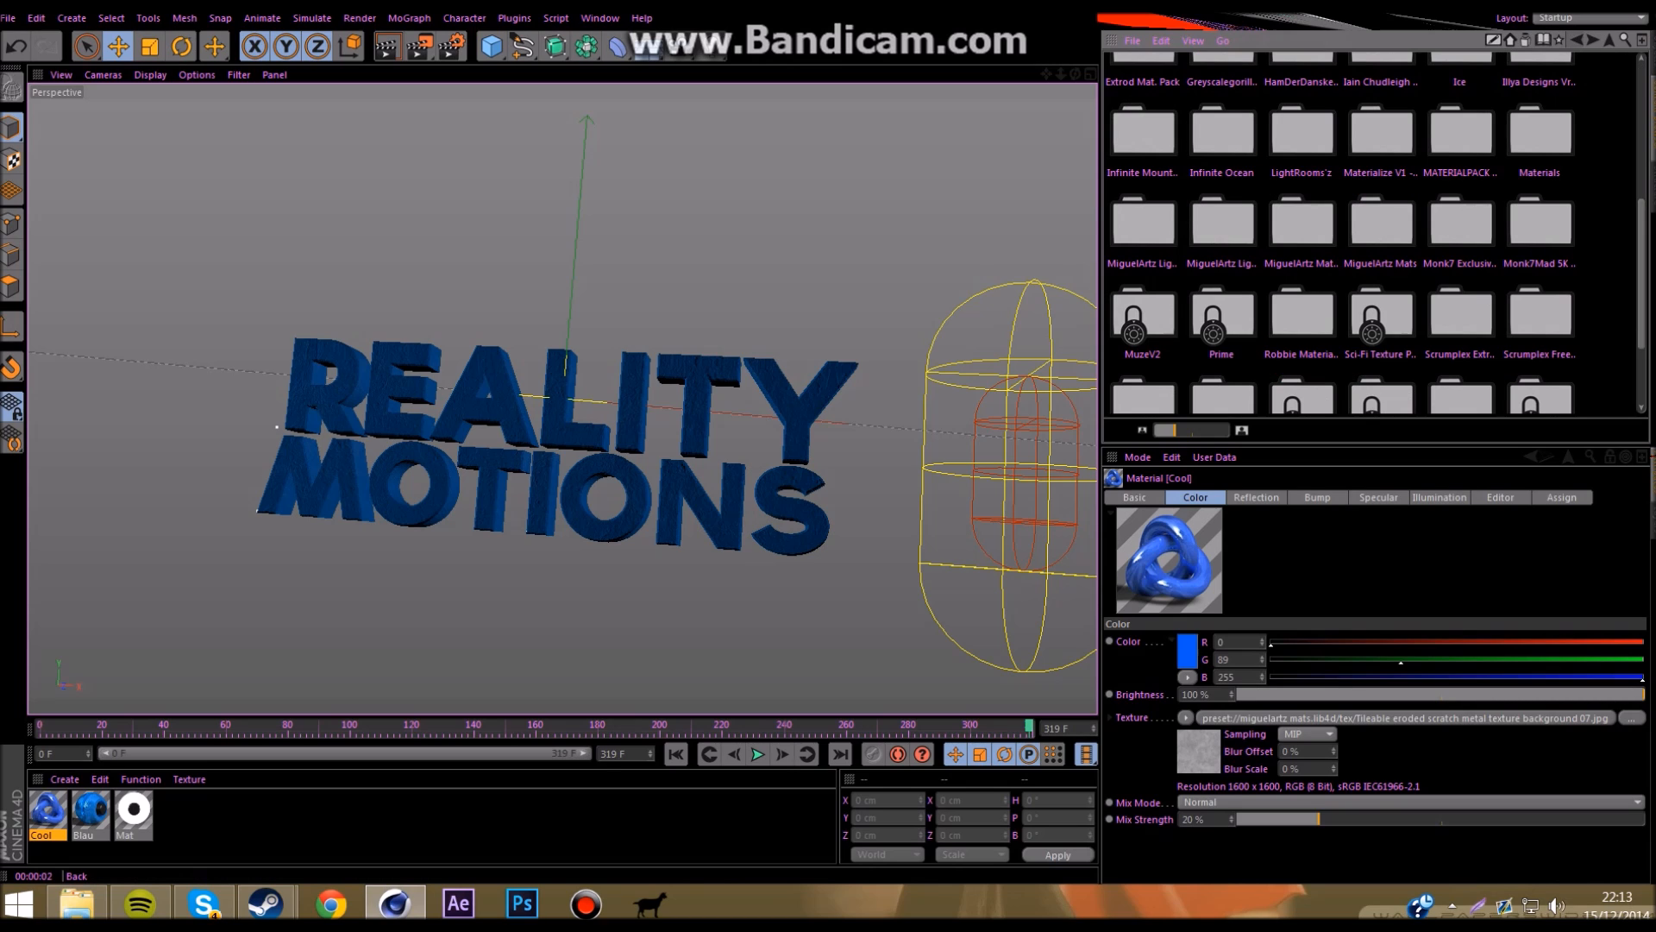
scroll(1371, 233, "down", 1)
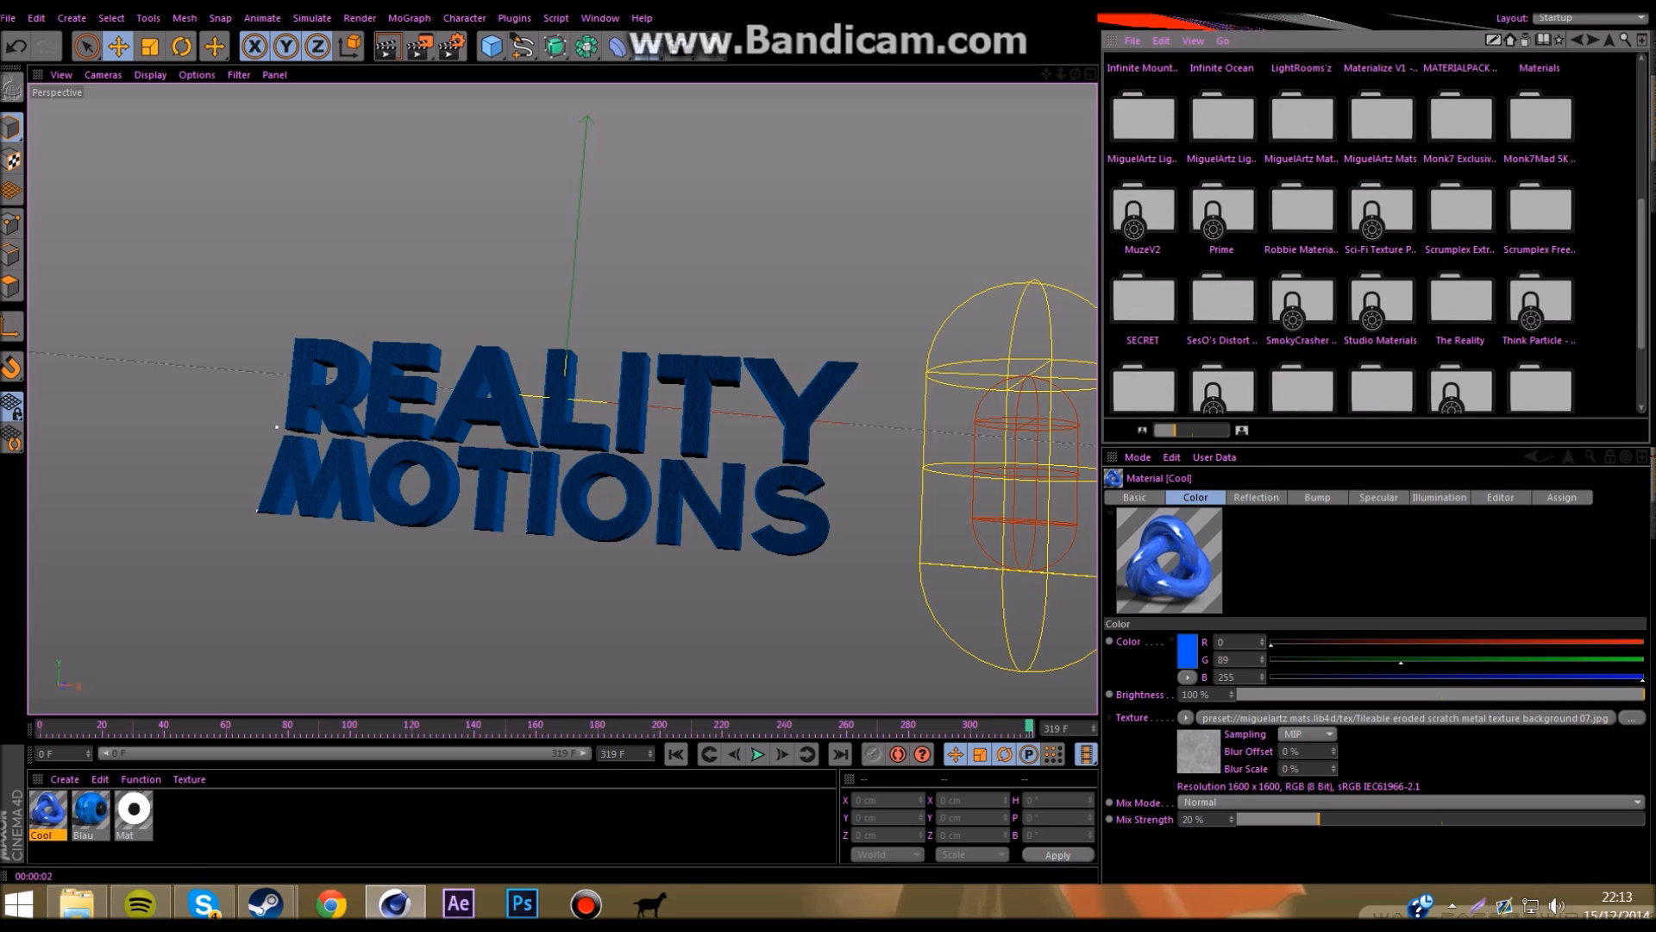
left_click(1381, 302)
double_click(1381, 302)
double_click(1143, 100)
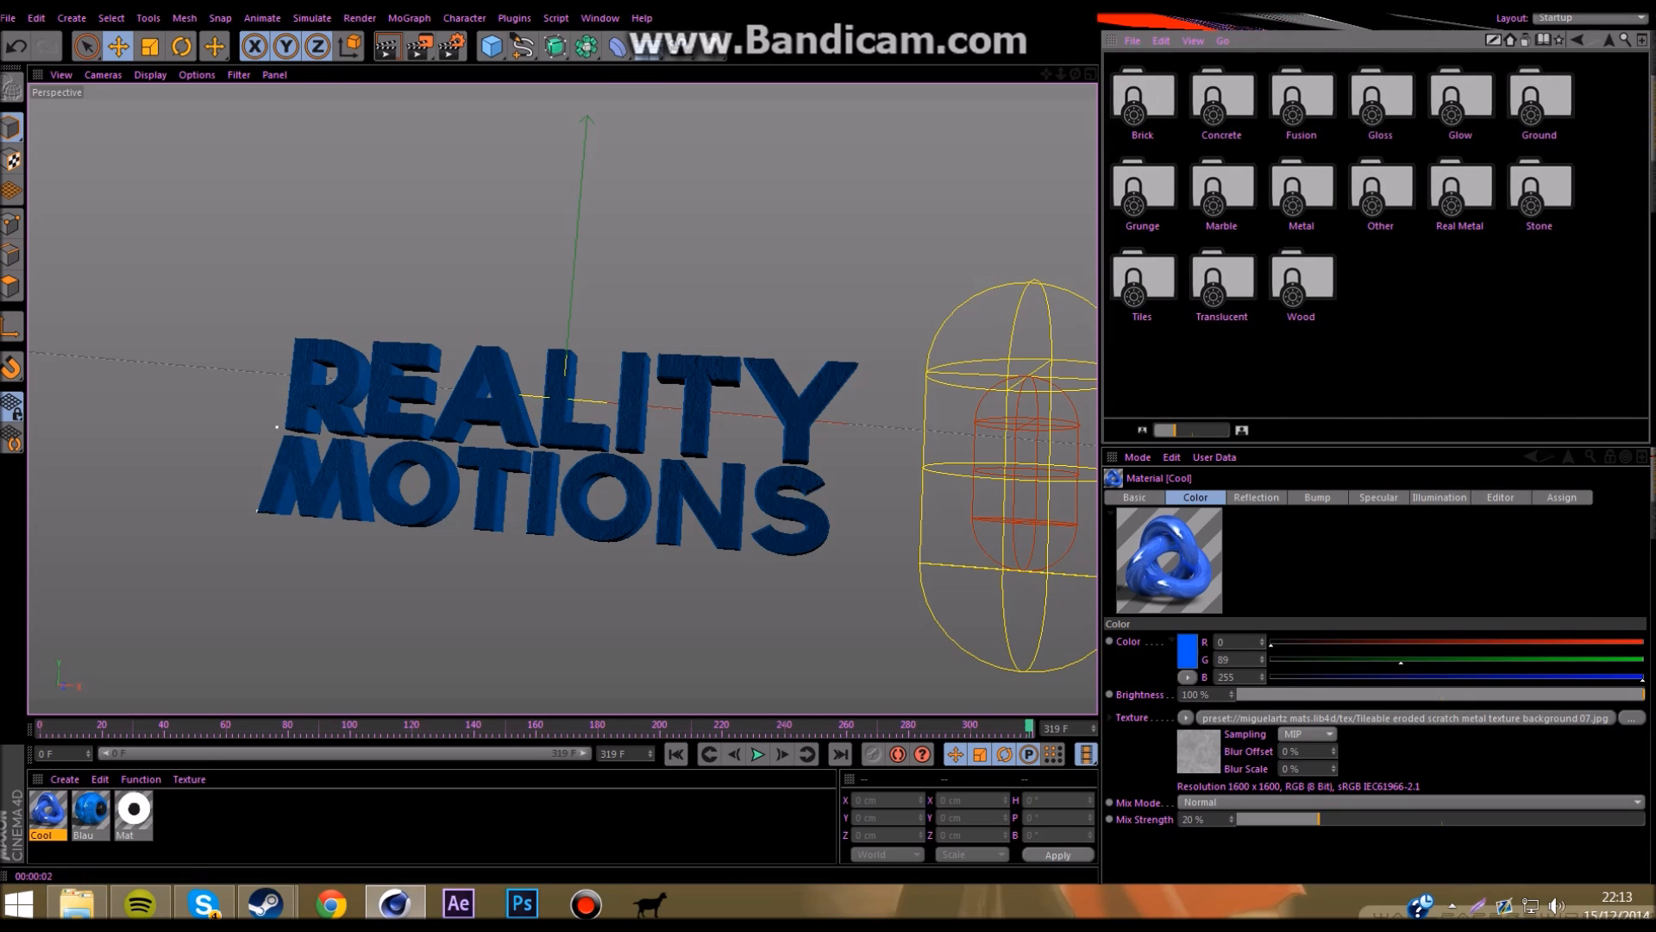
left_click(1143, 188)
double_click(1143, 188)
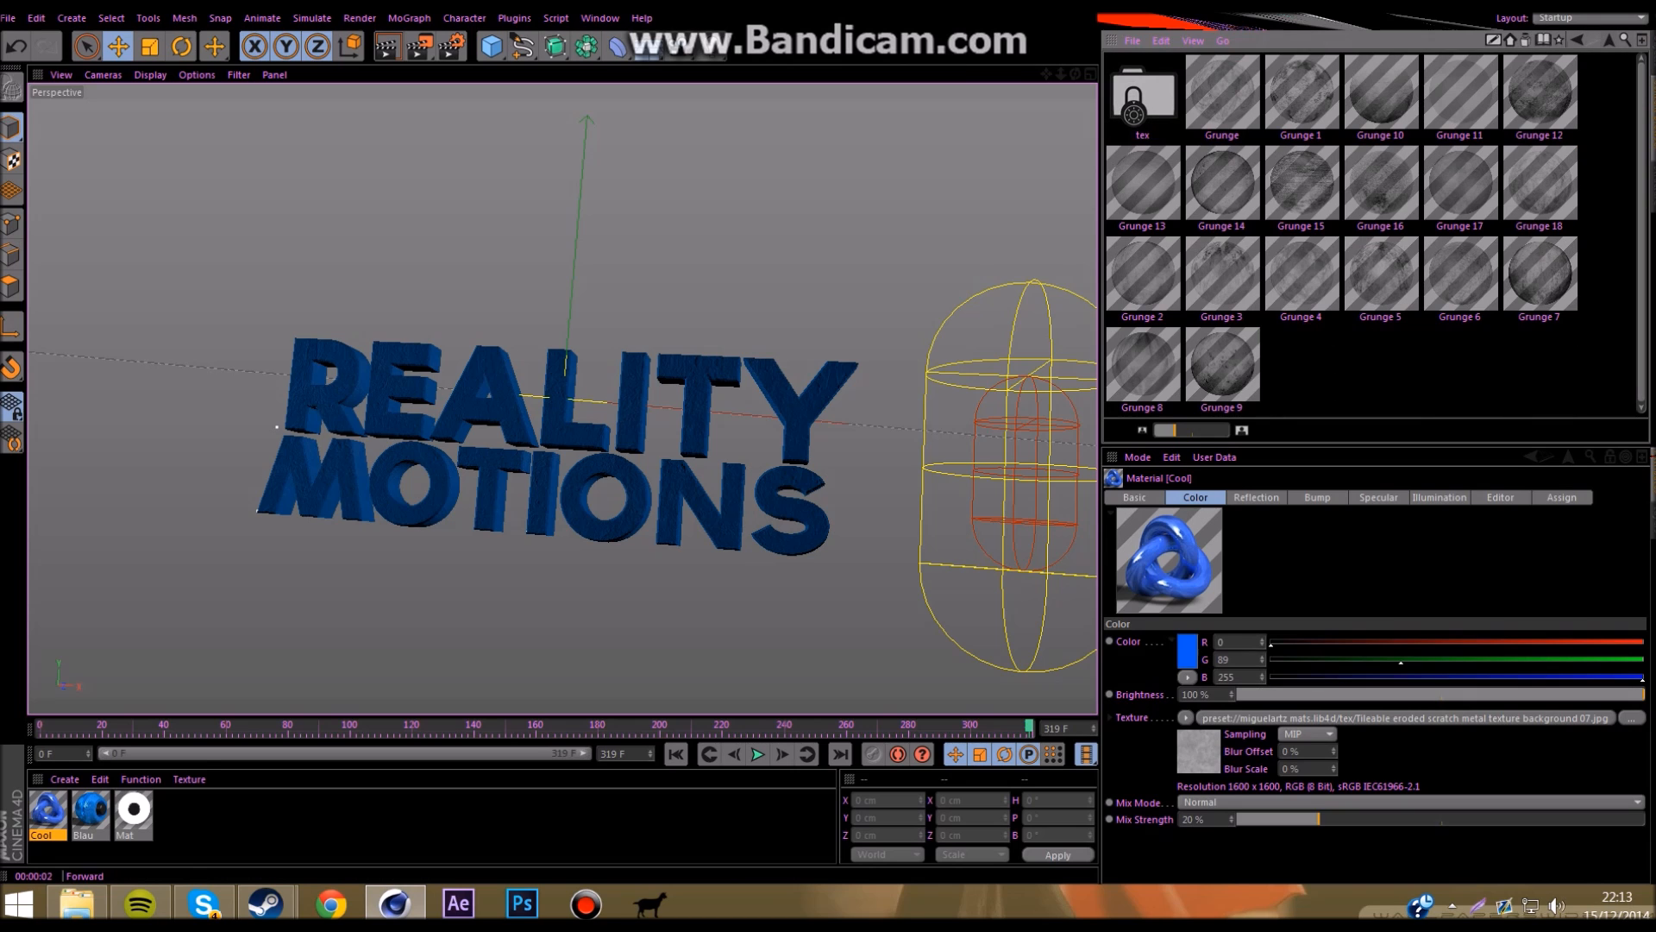
left_click(1576, 41)
left_click(1301, 188)
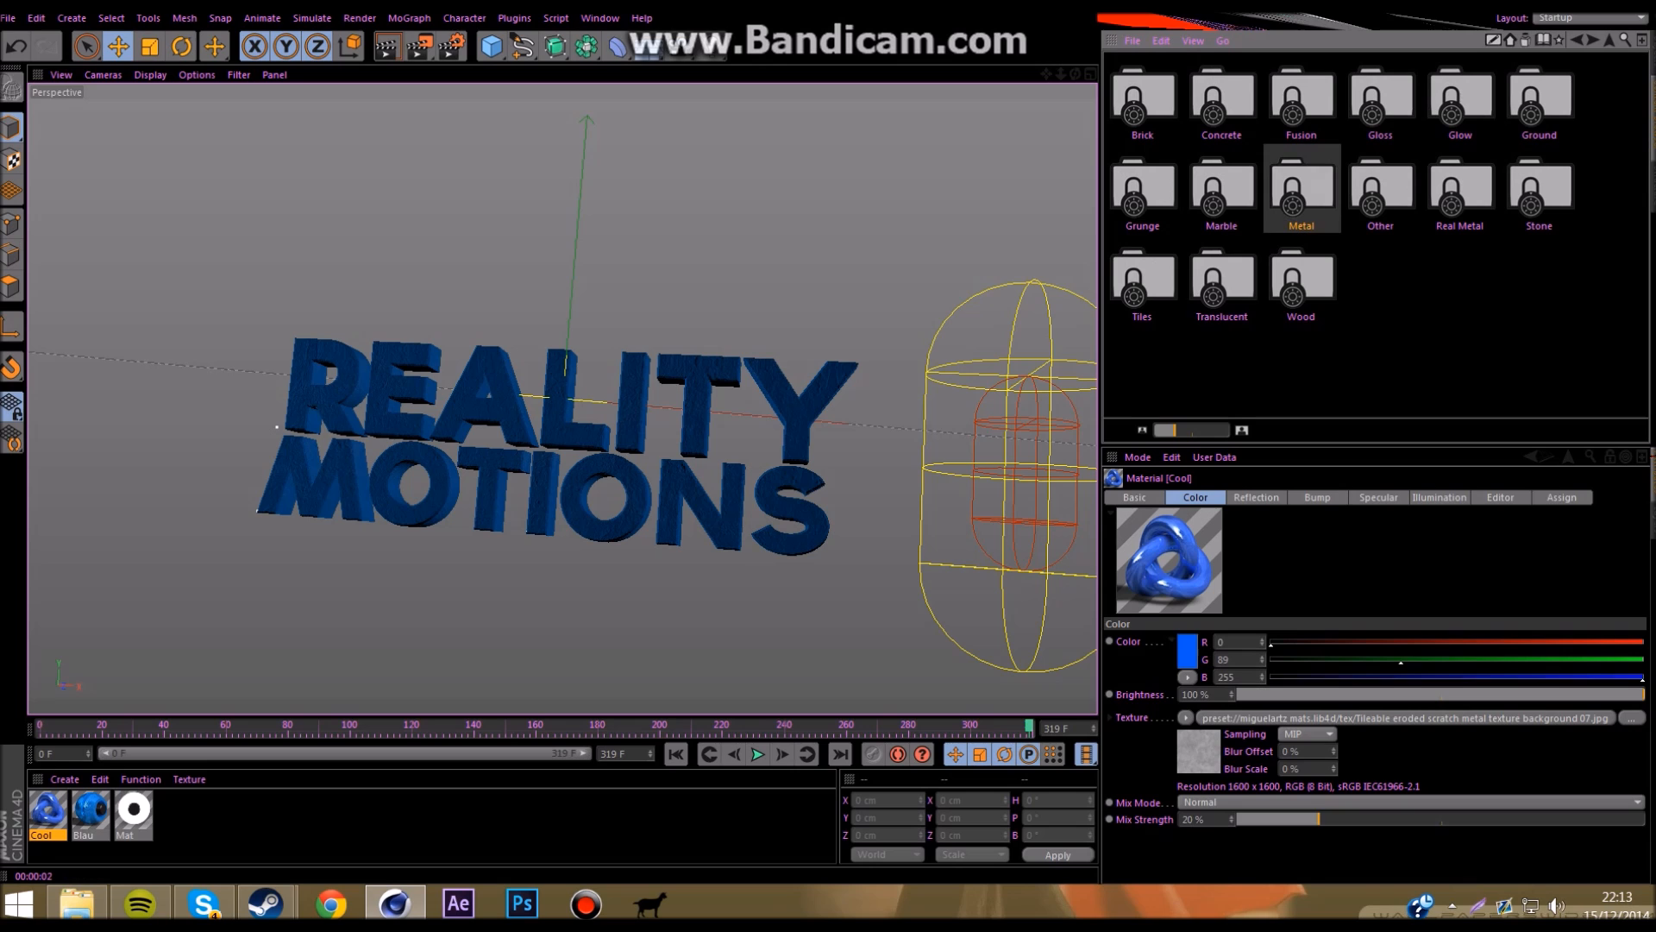
double_click(1301, 188)
double_click(1302, 188)
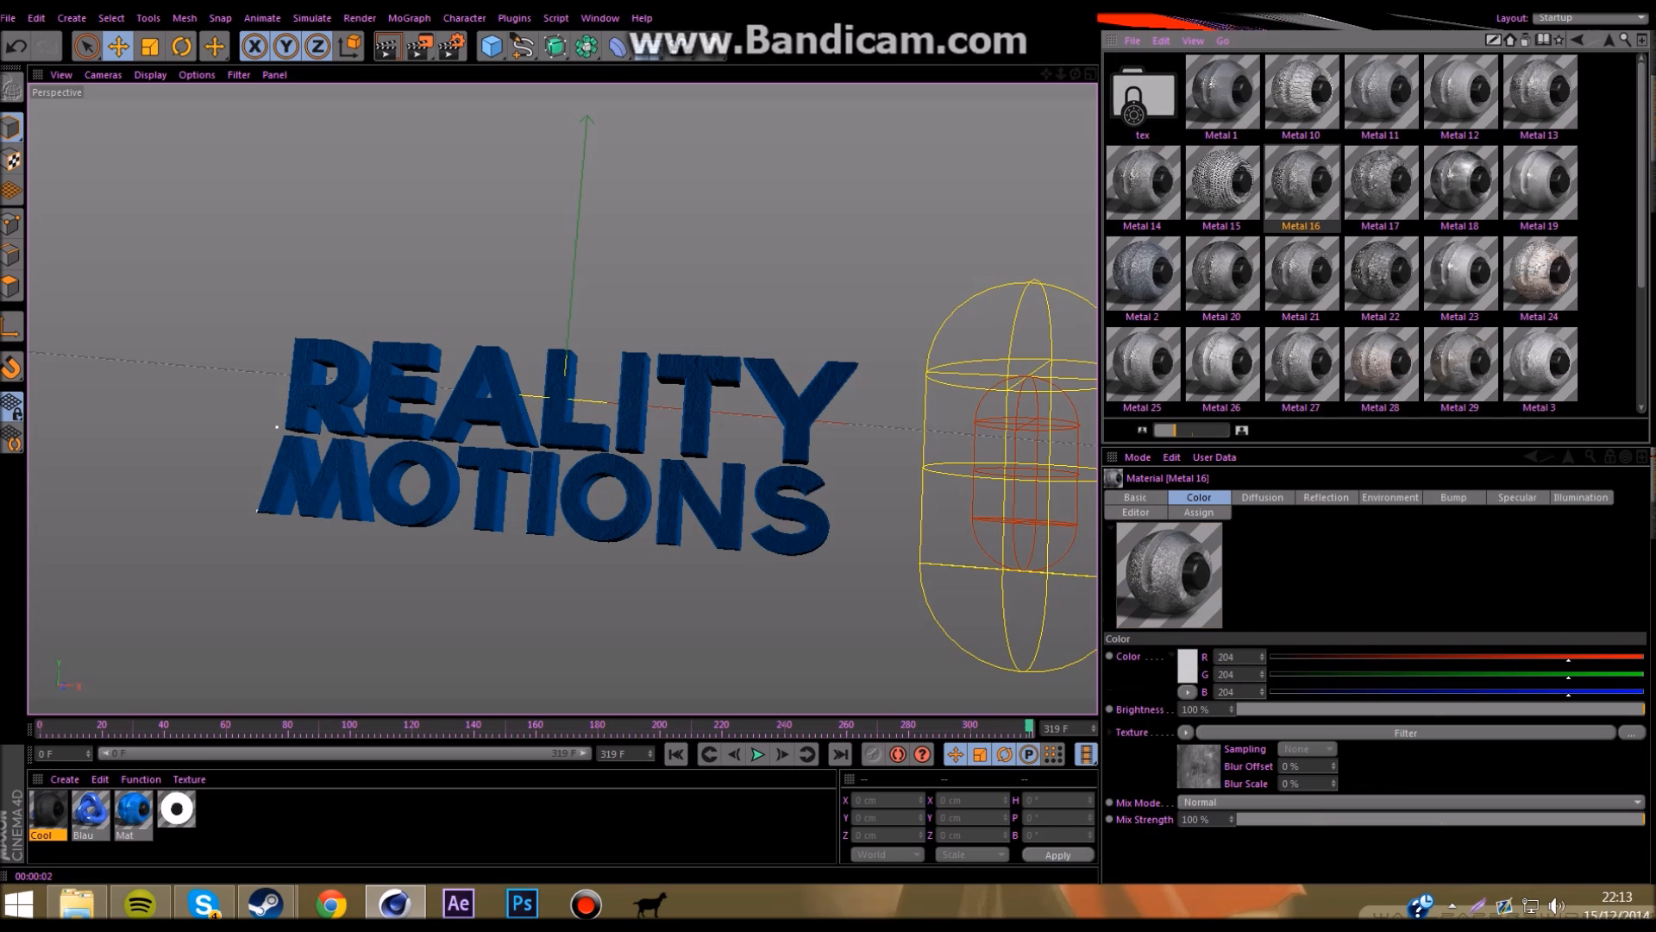
Step: Replace the blue materials on the Reality and Motions texts with Metal 16
left_click(1652, 53)
left_click(48, 809)
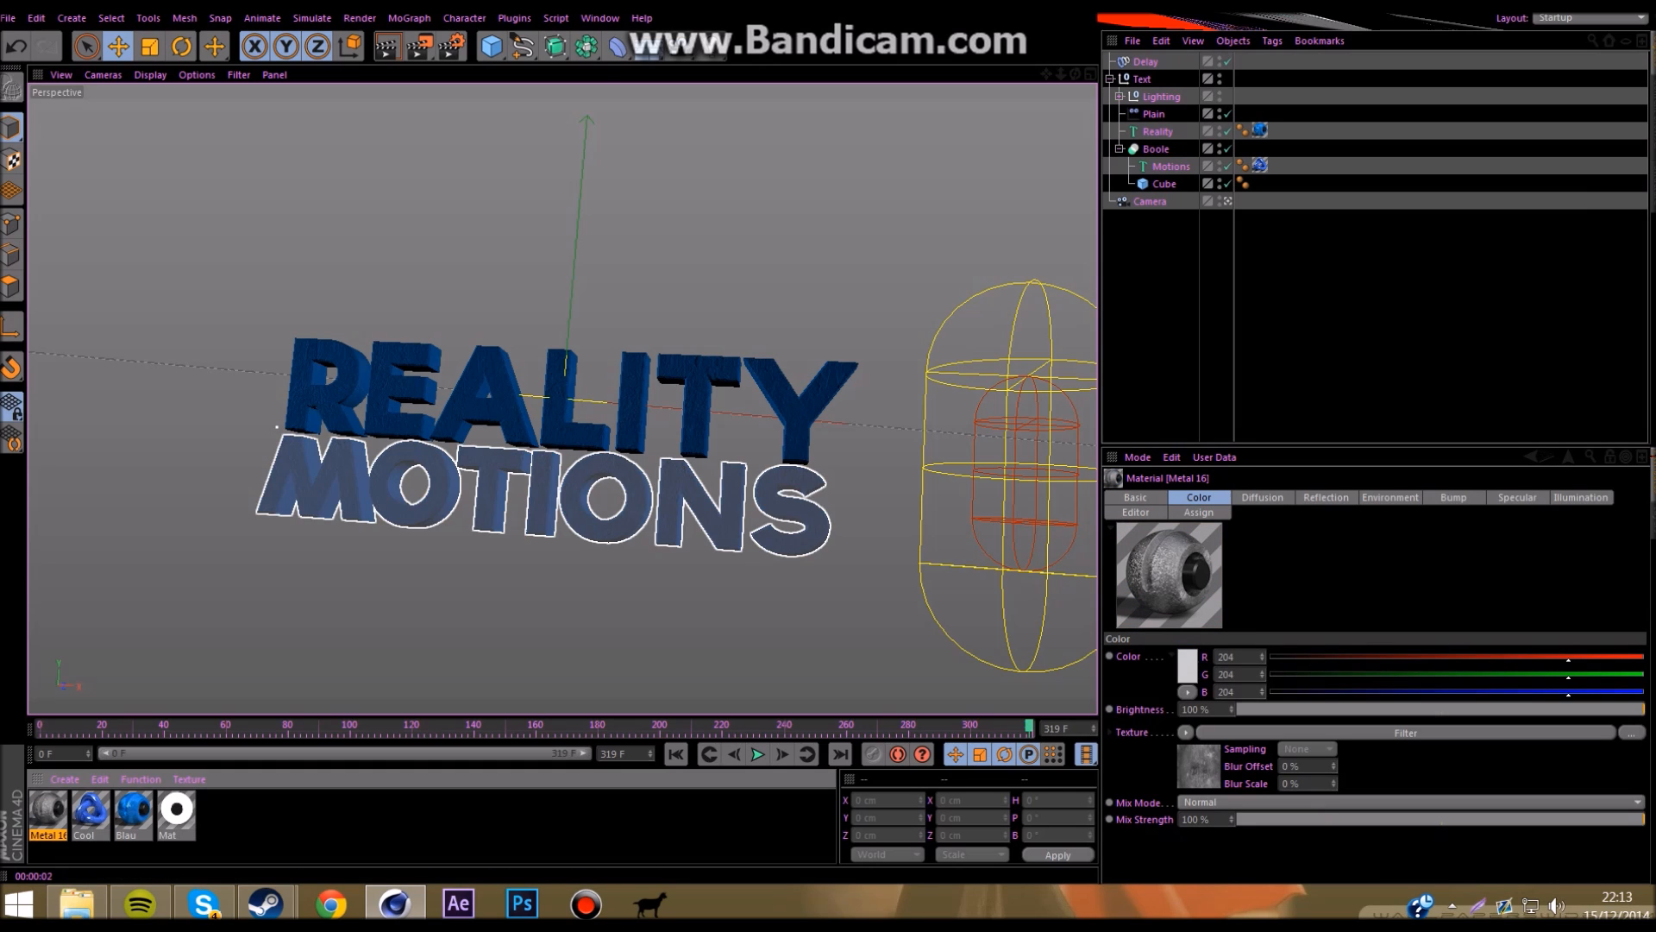
left_click_drag(1259, 132, 1260, 166, "ctrl")
left_click(1302, 284)
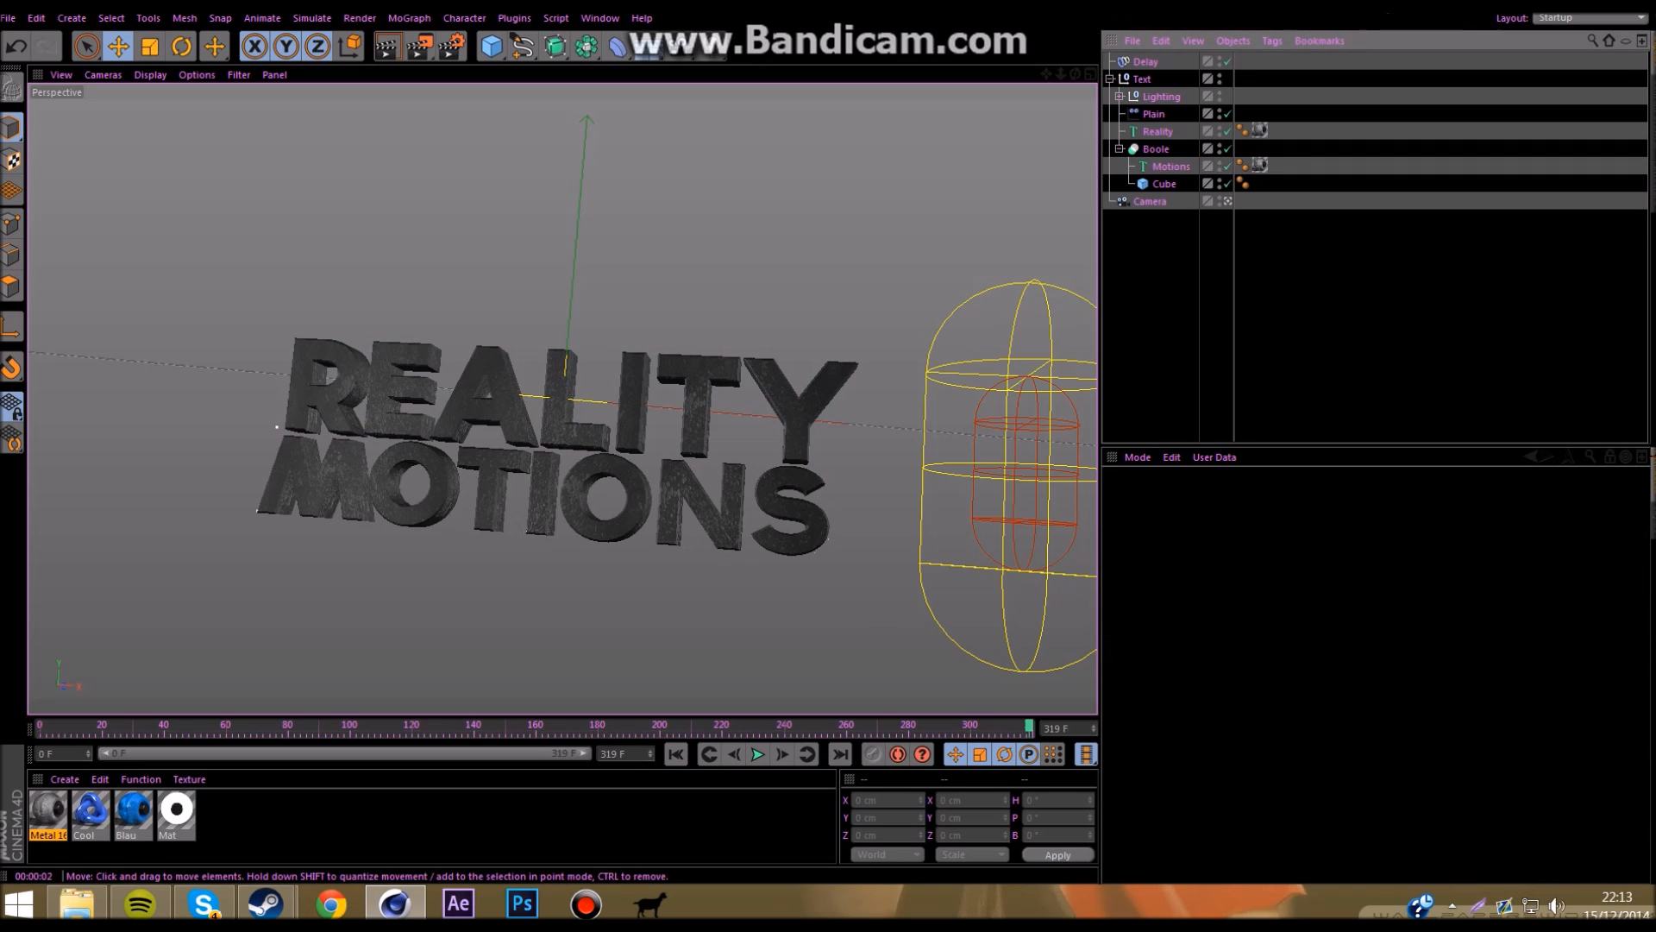
Step: Render the view at frames 319 and 0 to check the Metal 16 text, and play the animation
left_click(388, 47)
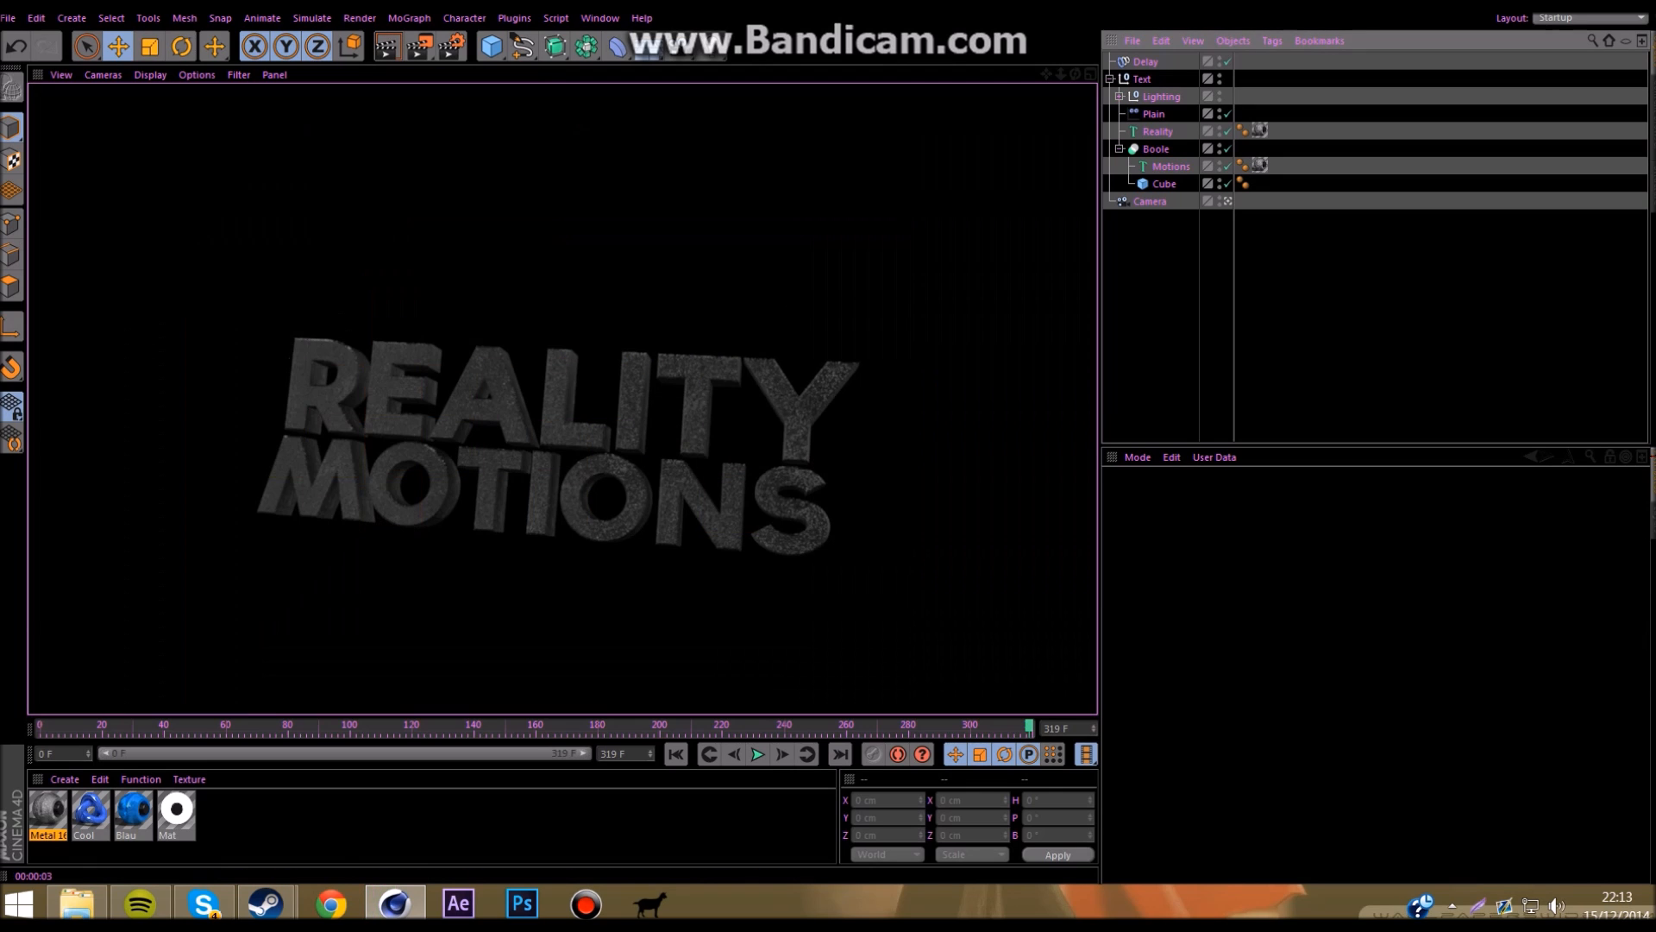
left_click(1190, 337)
left_click_drag(1029, 726, 40, 727)
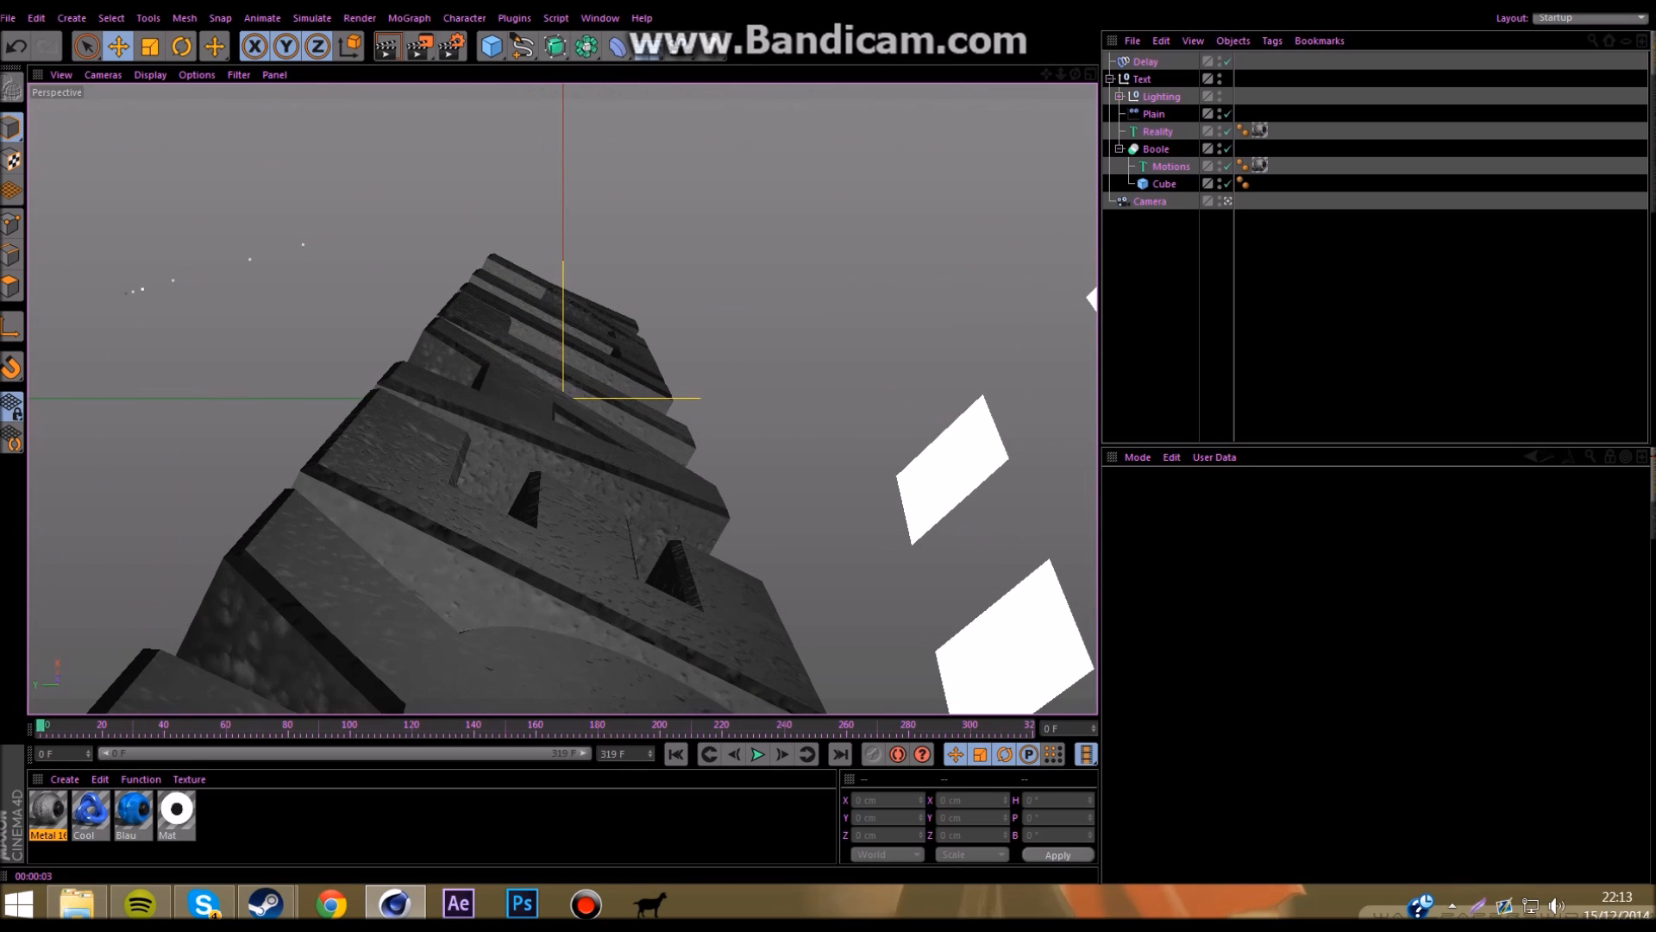
left_click(388, 46)
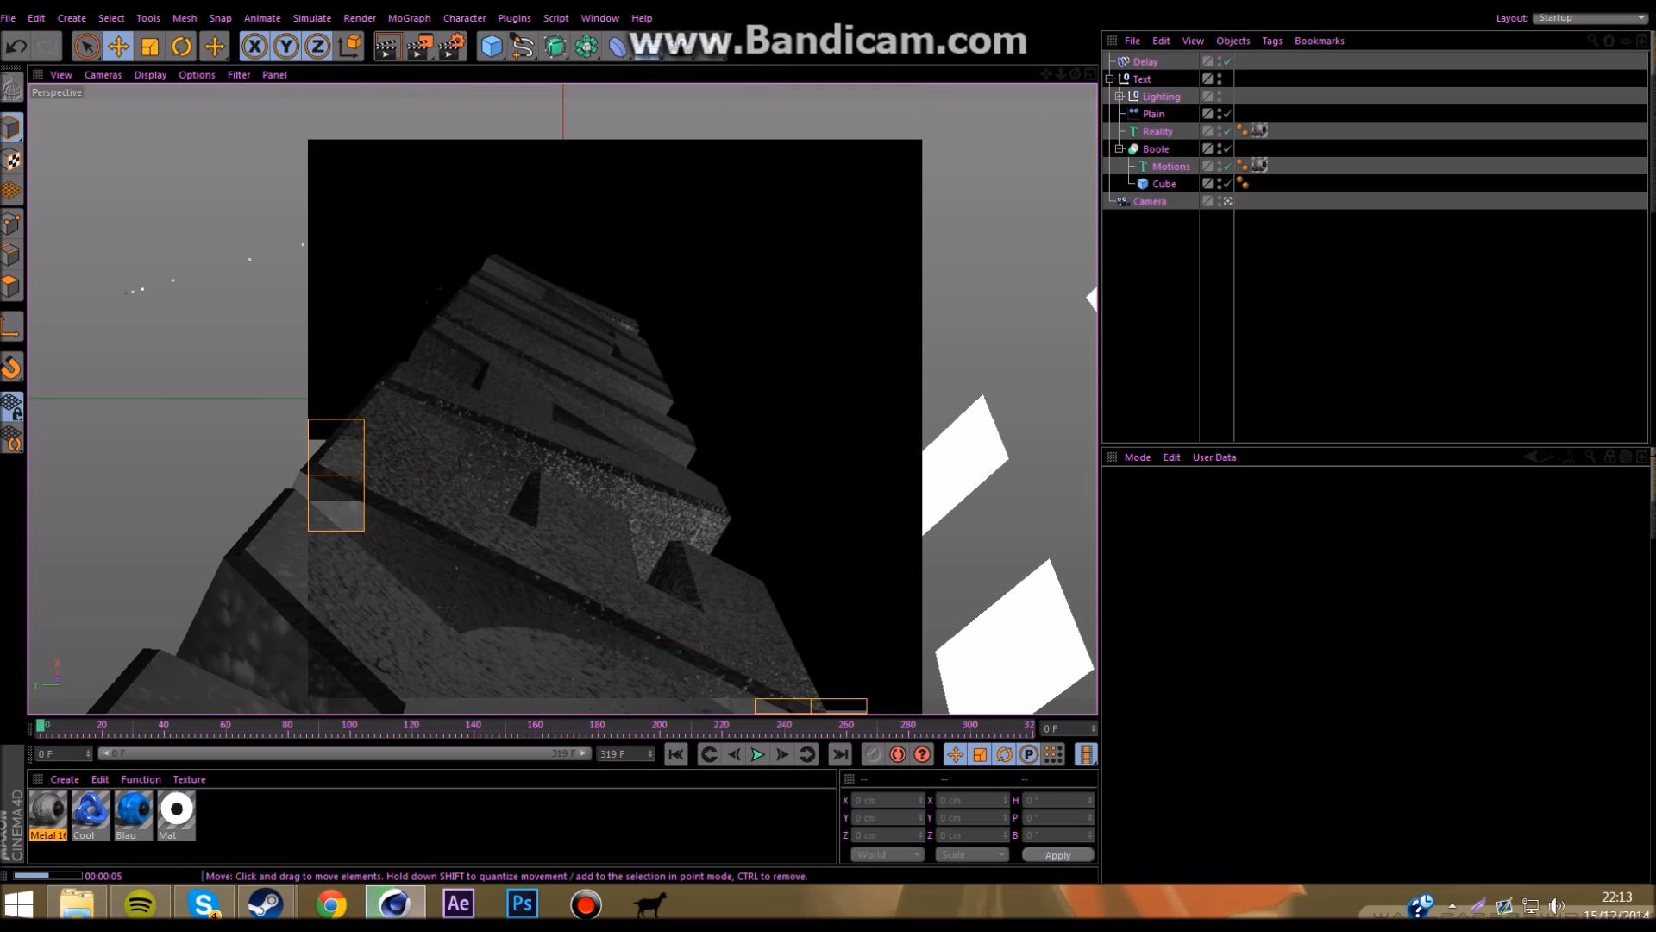
key("F8")
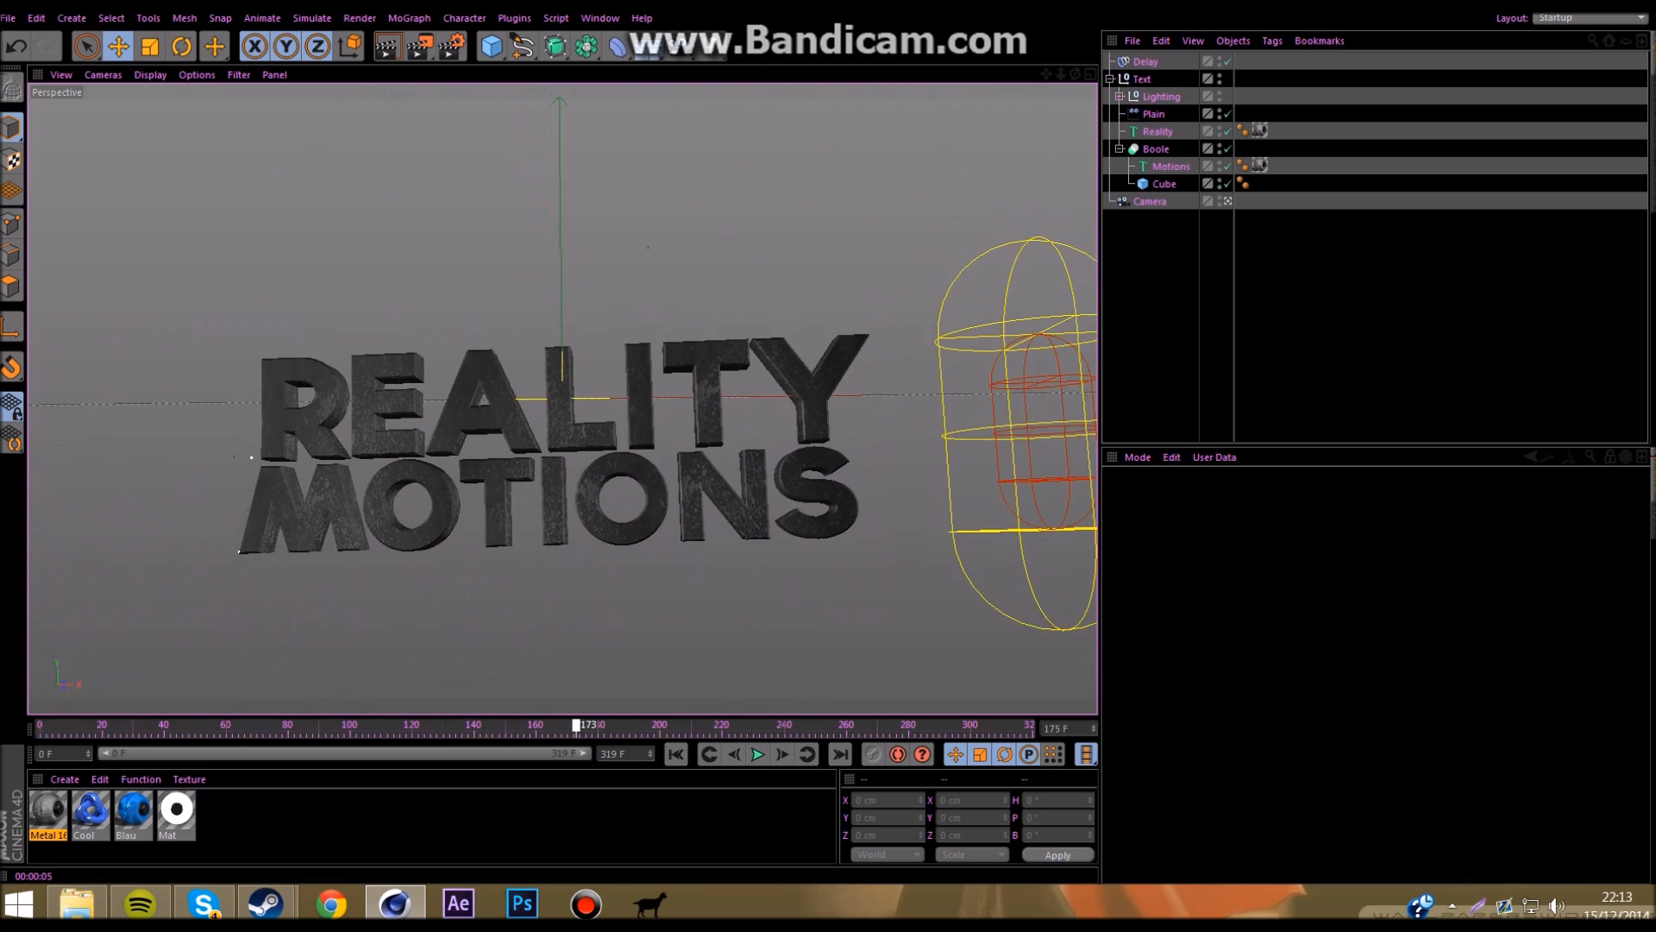
Step: Turn on automatic keyframing, move to frame 60, and select the camera together with the Text null
left_click(1150, 201)
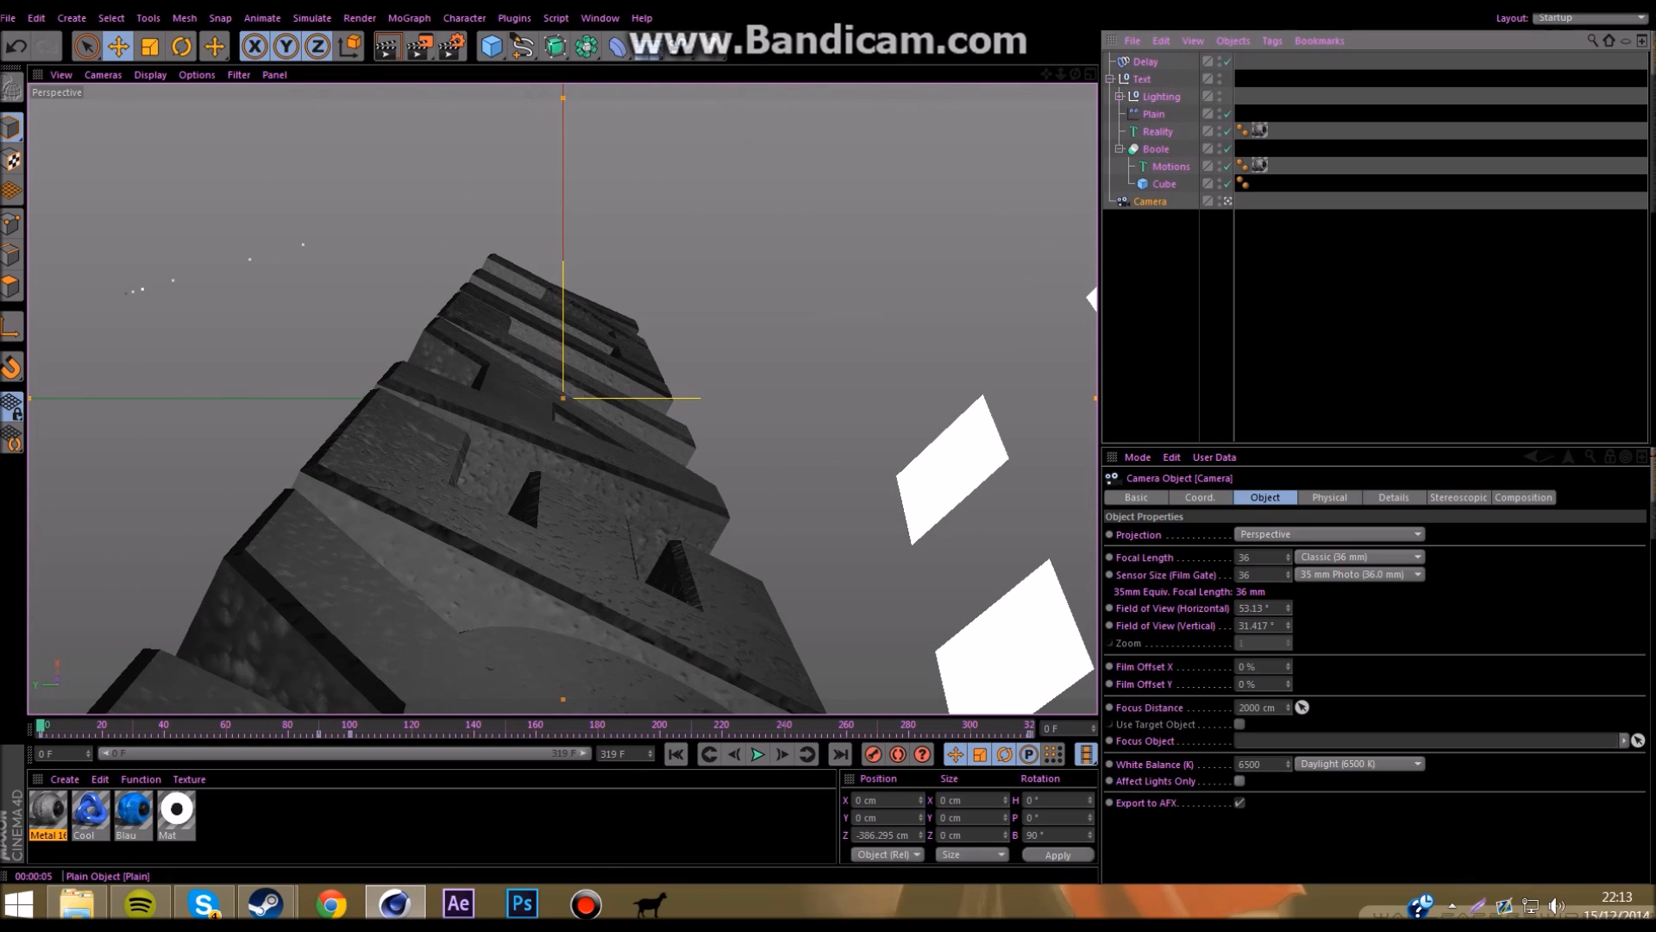
left_click(1110, 80)
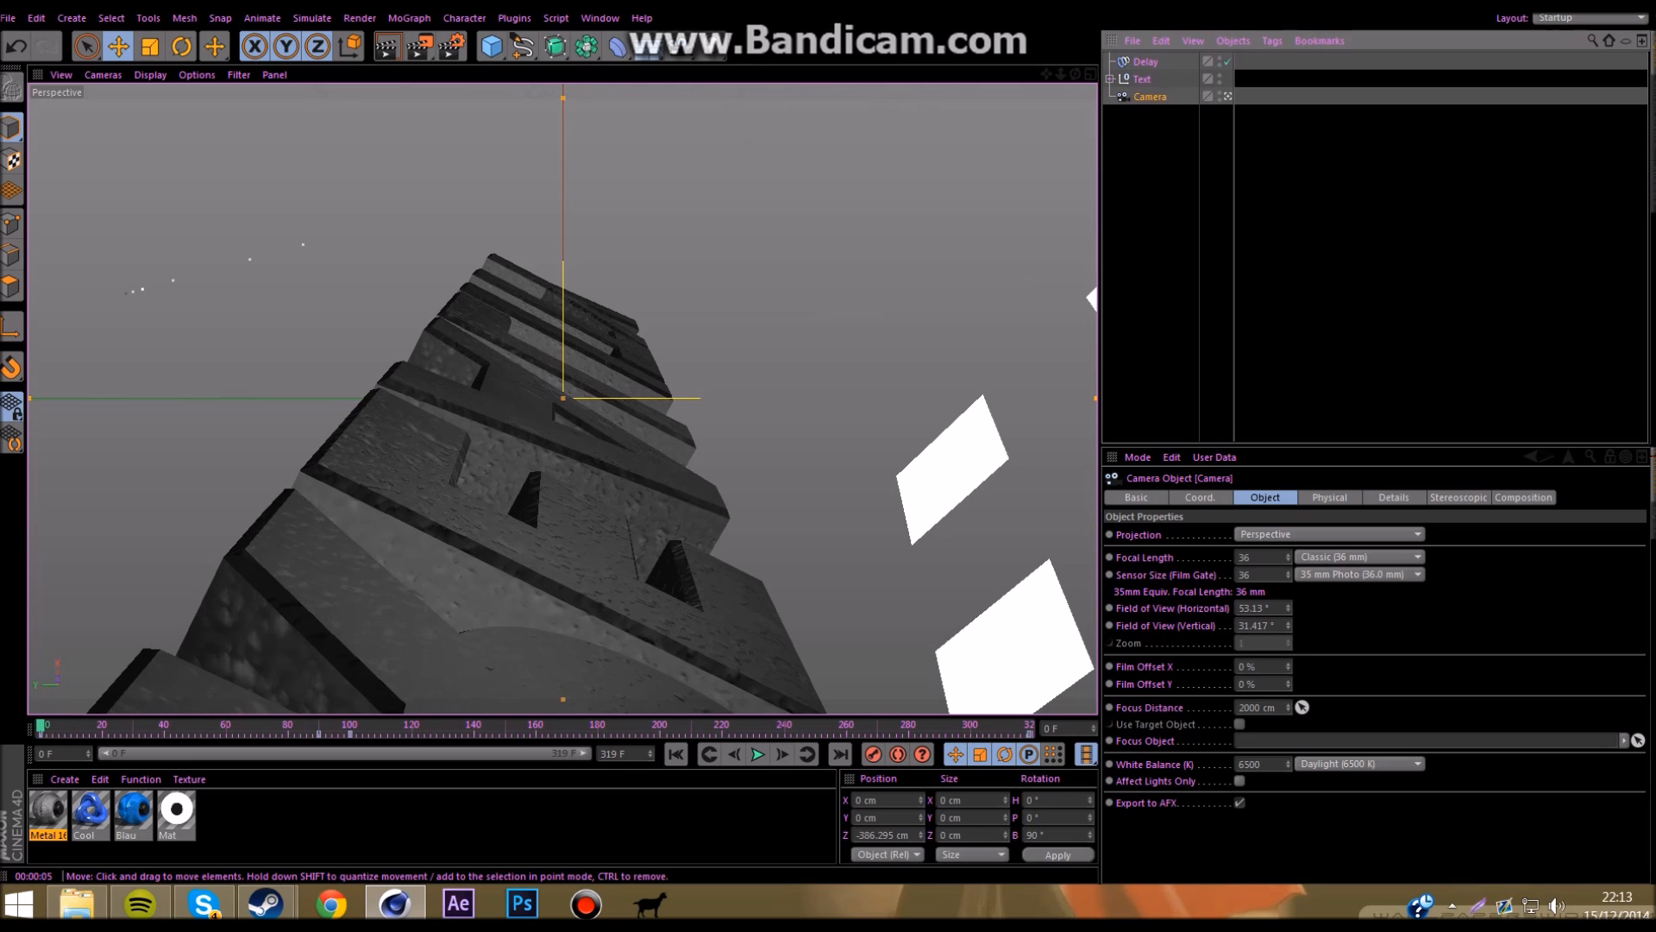
left_click_drag(682, 449, 647, 483, "alt")
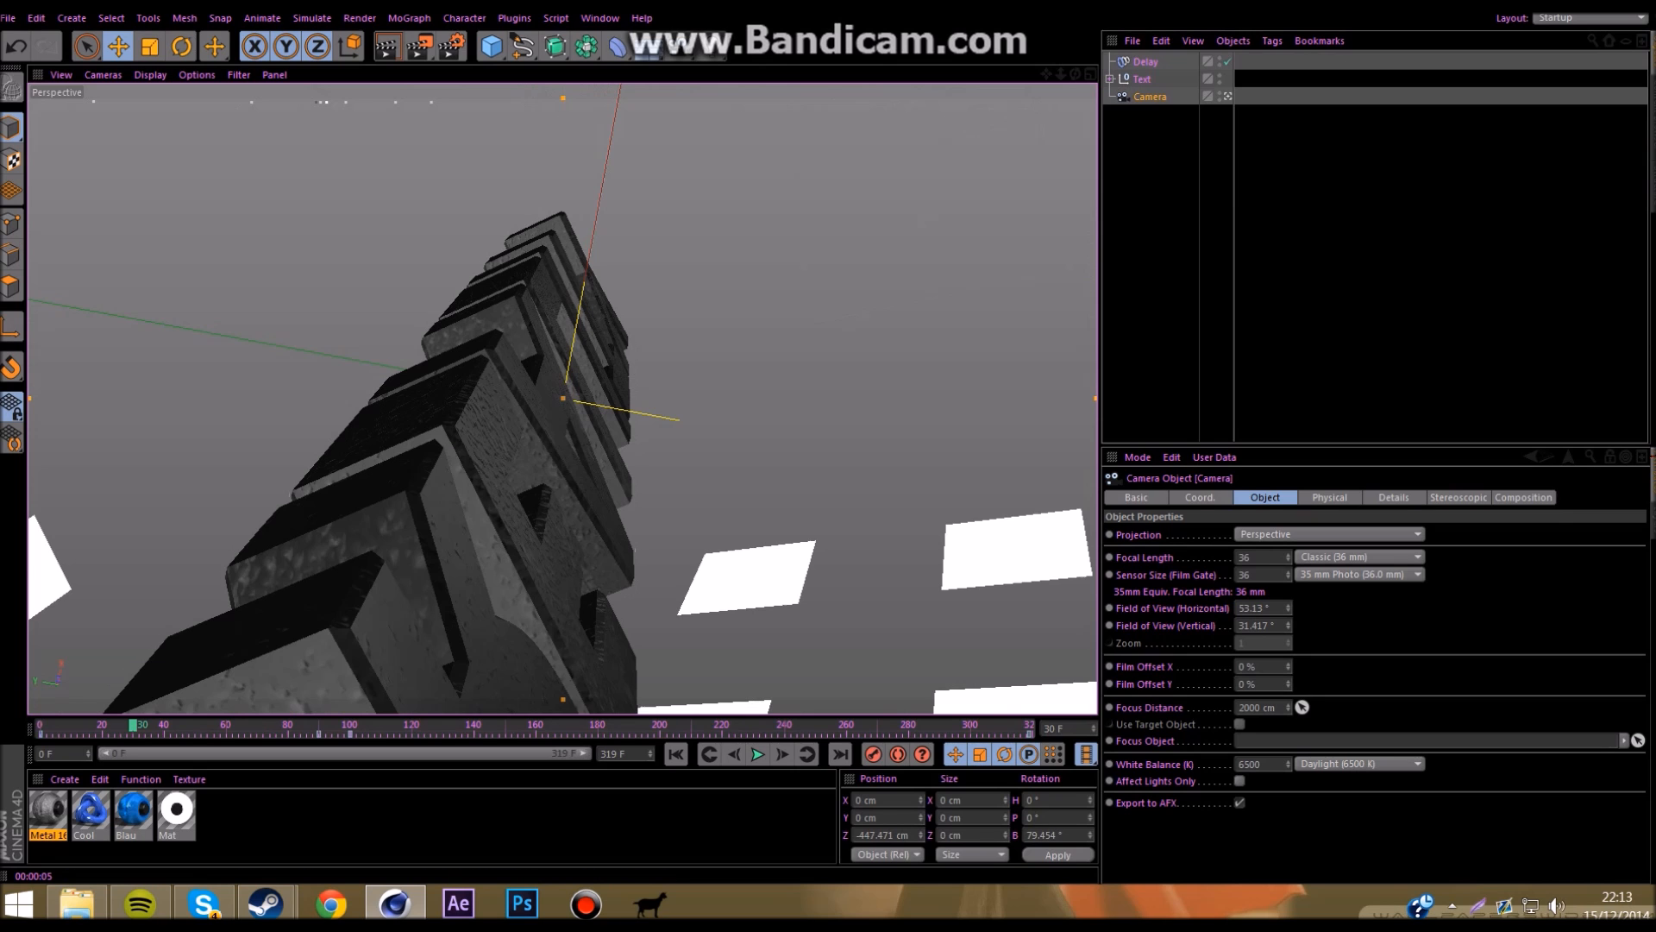
left_click(898, 754)
left_click_drag(133, 725, 226, 726)
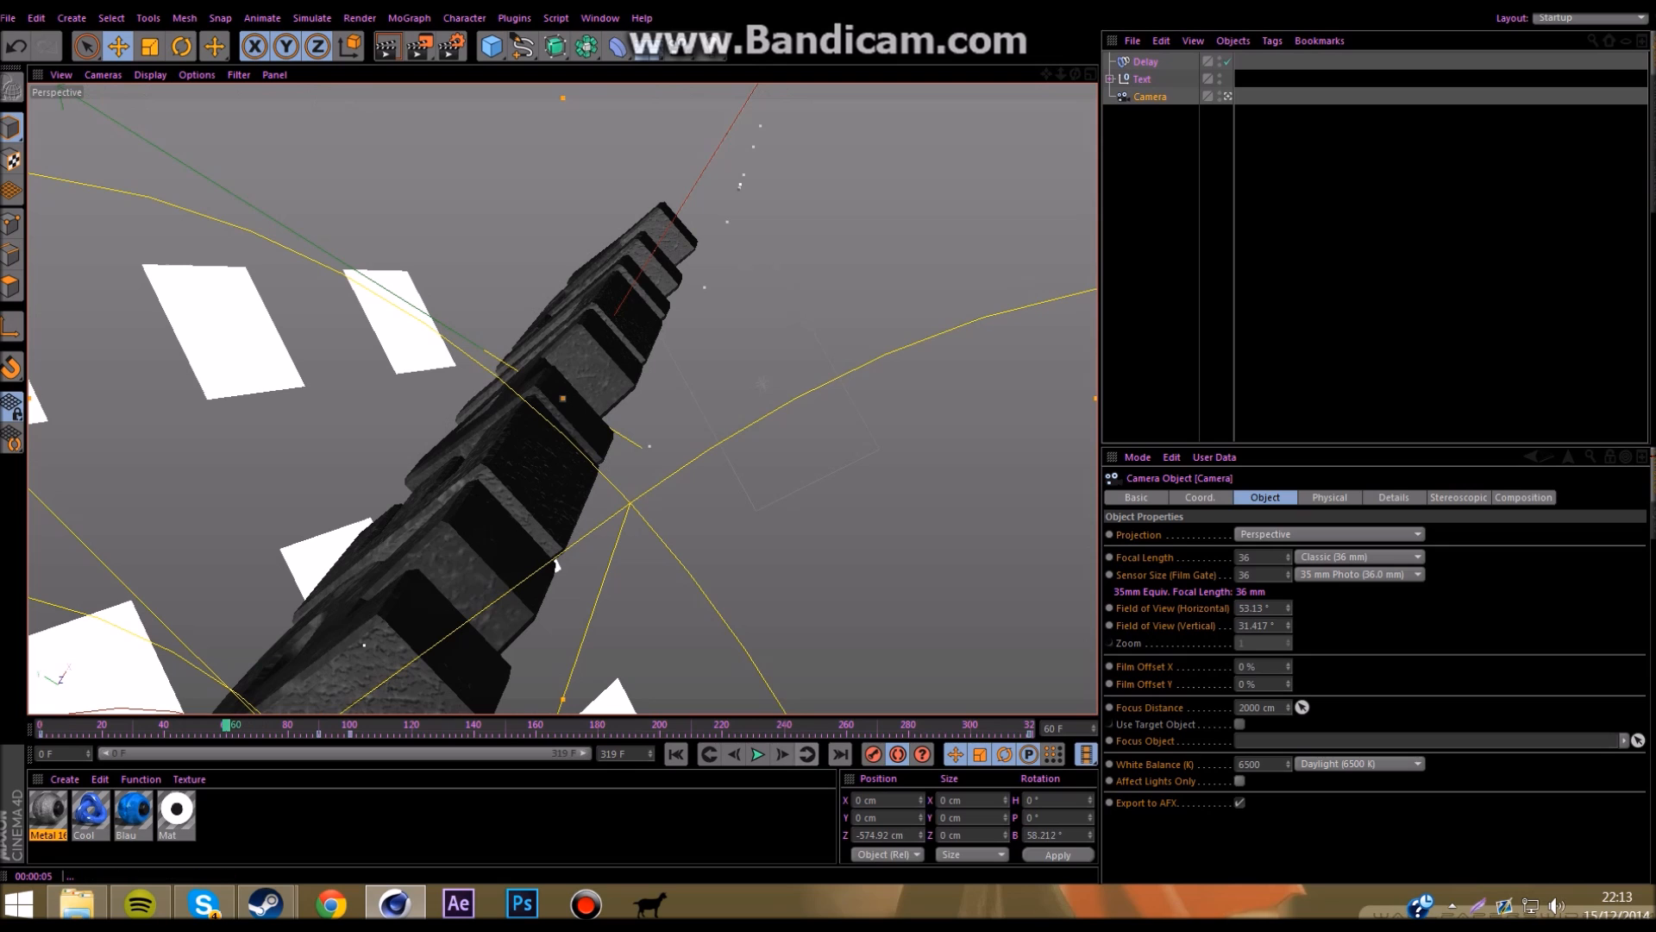
left_click(1142, 79, "ctrl")
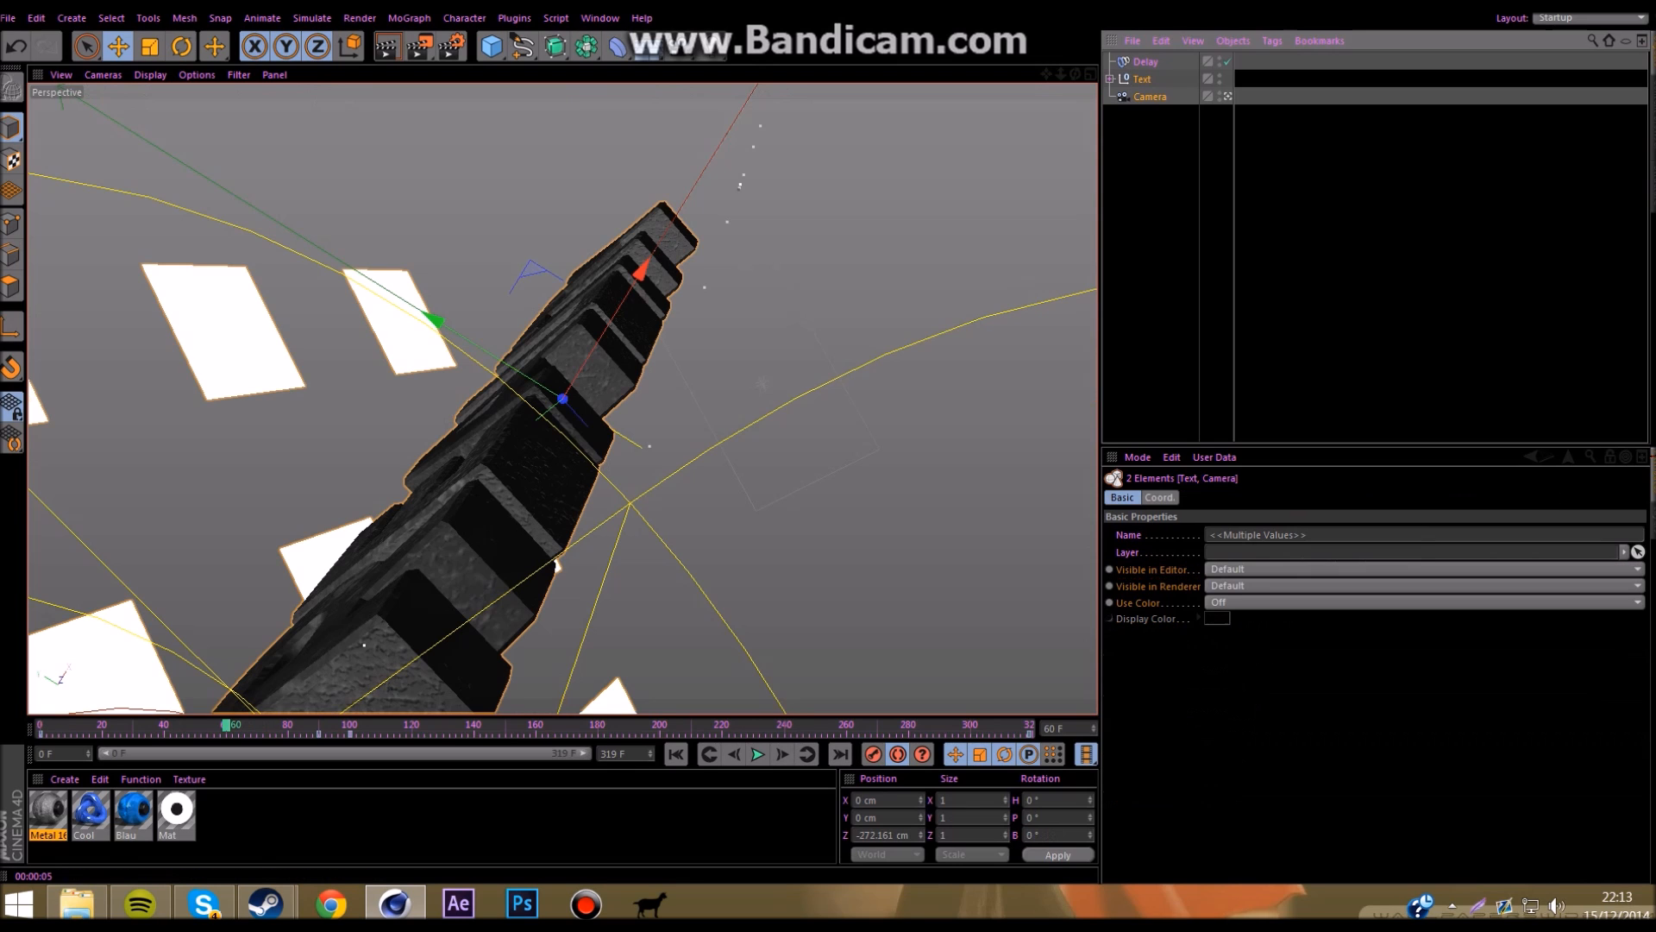
Step: Try moving the Text and Camera keyframes from frame 60 to frame 30, preview the animation, and undo the move
left_click_drag(136, 726, 132, 726)
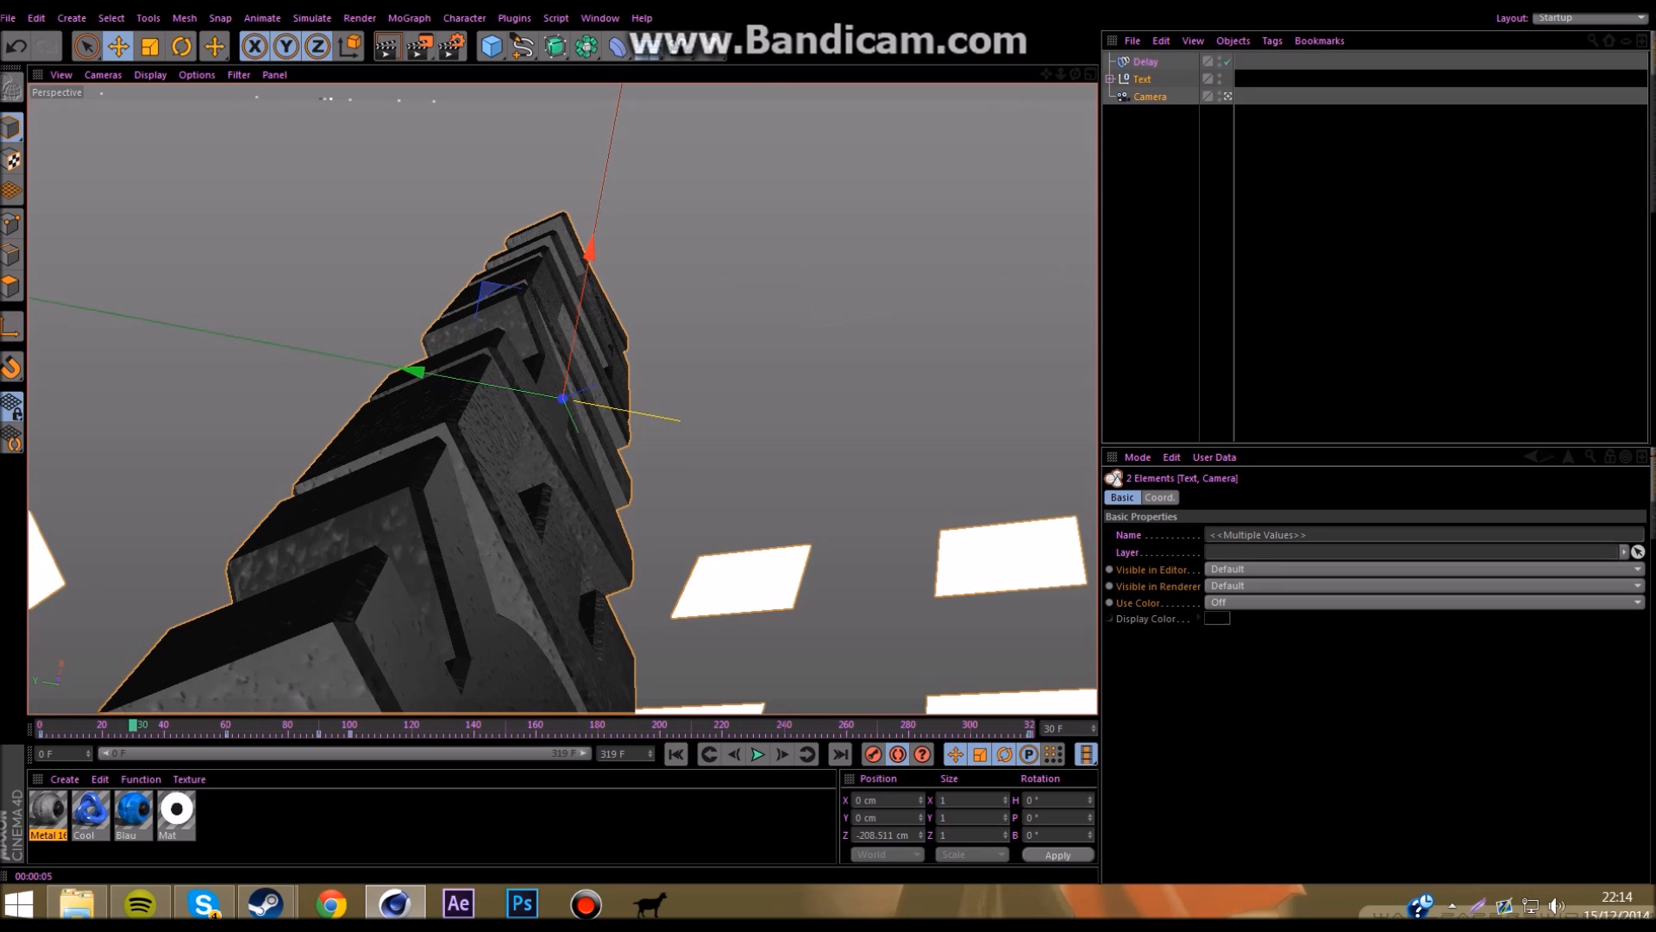
left_click_drag(226, 733, 133, 734)
left_click(675, 754)
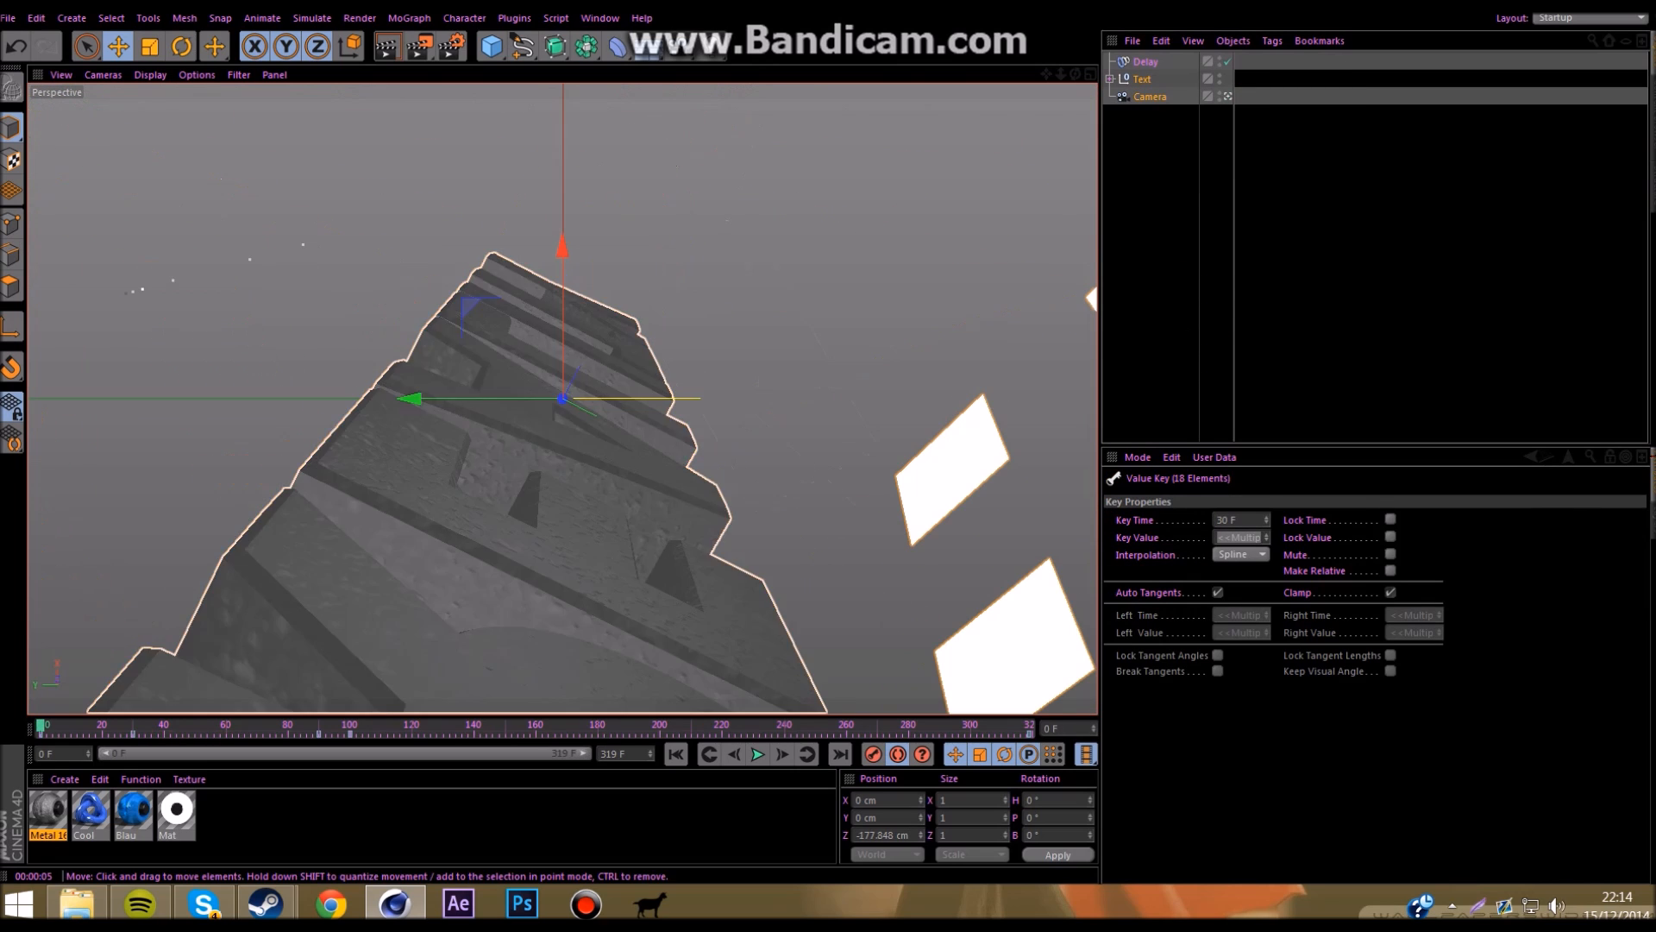
left_click(758, 754)
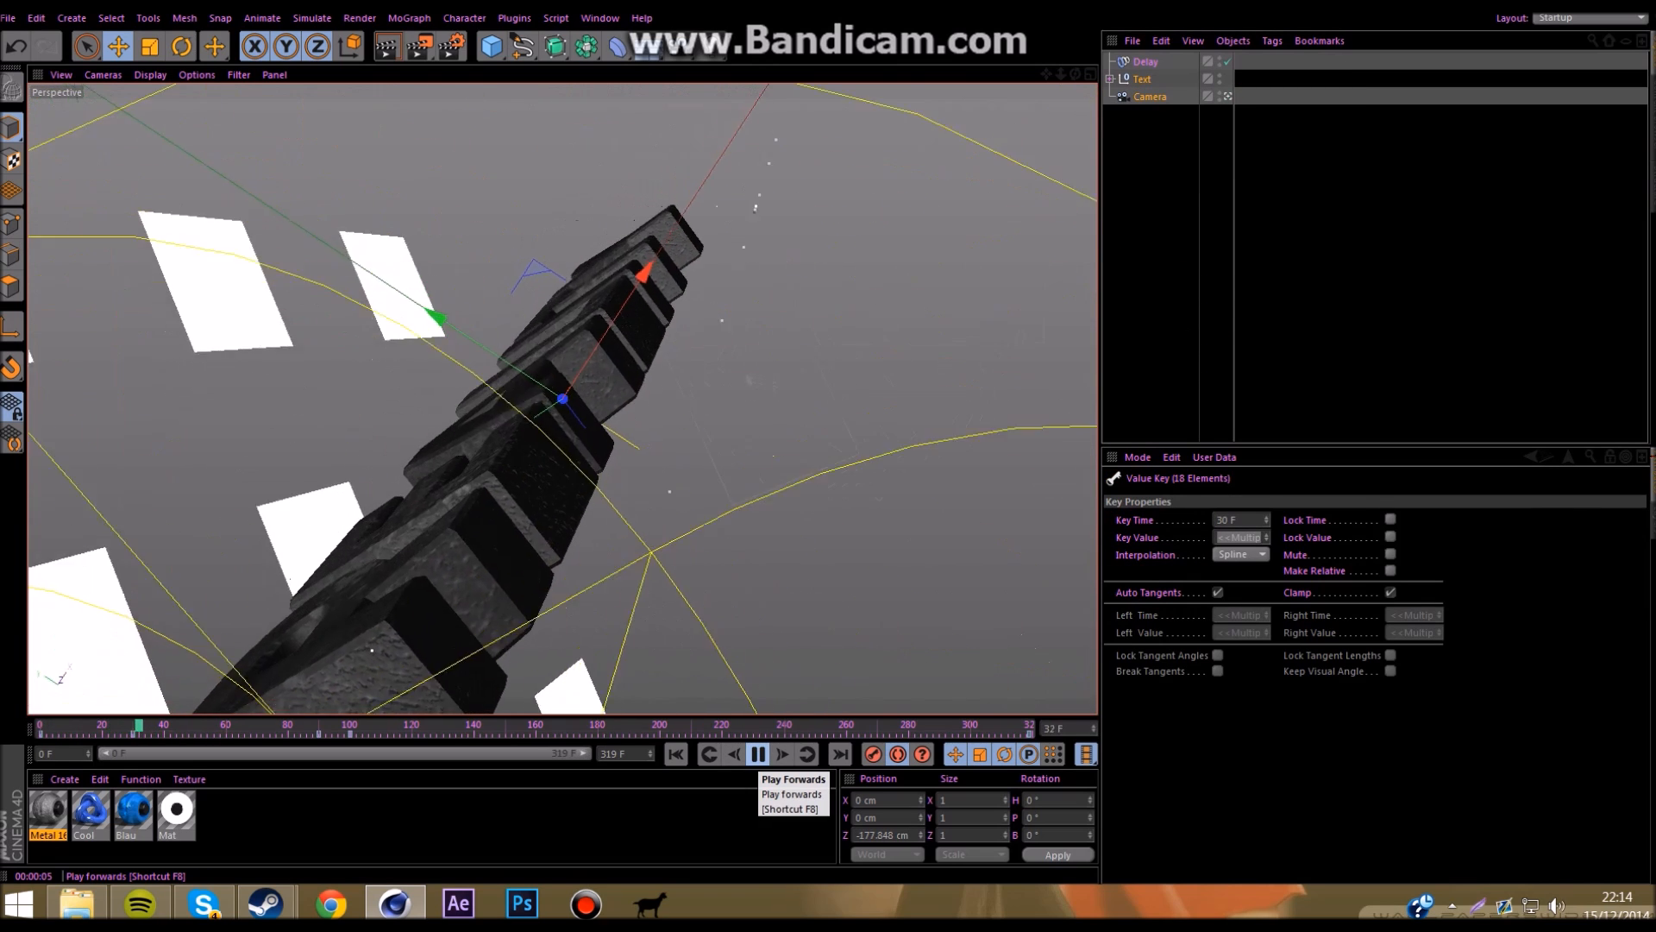
left_click(758, 754)
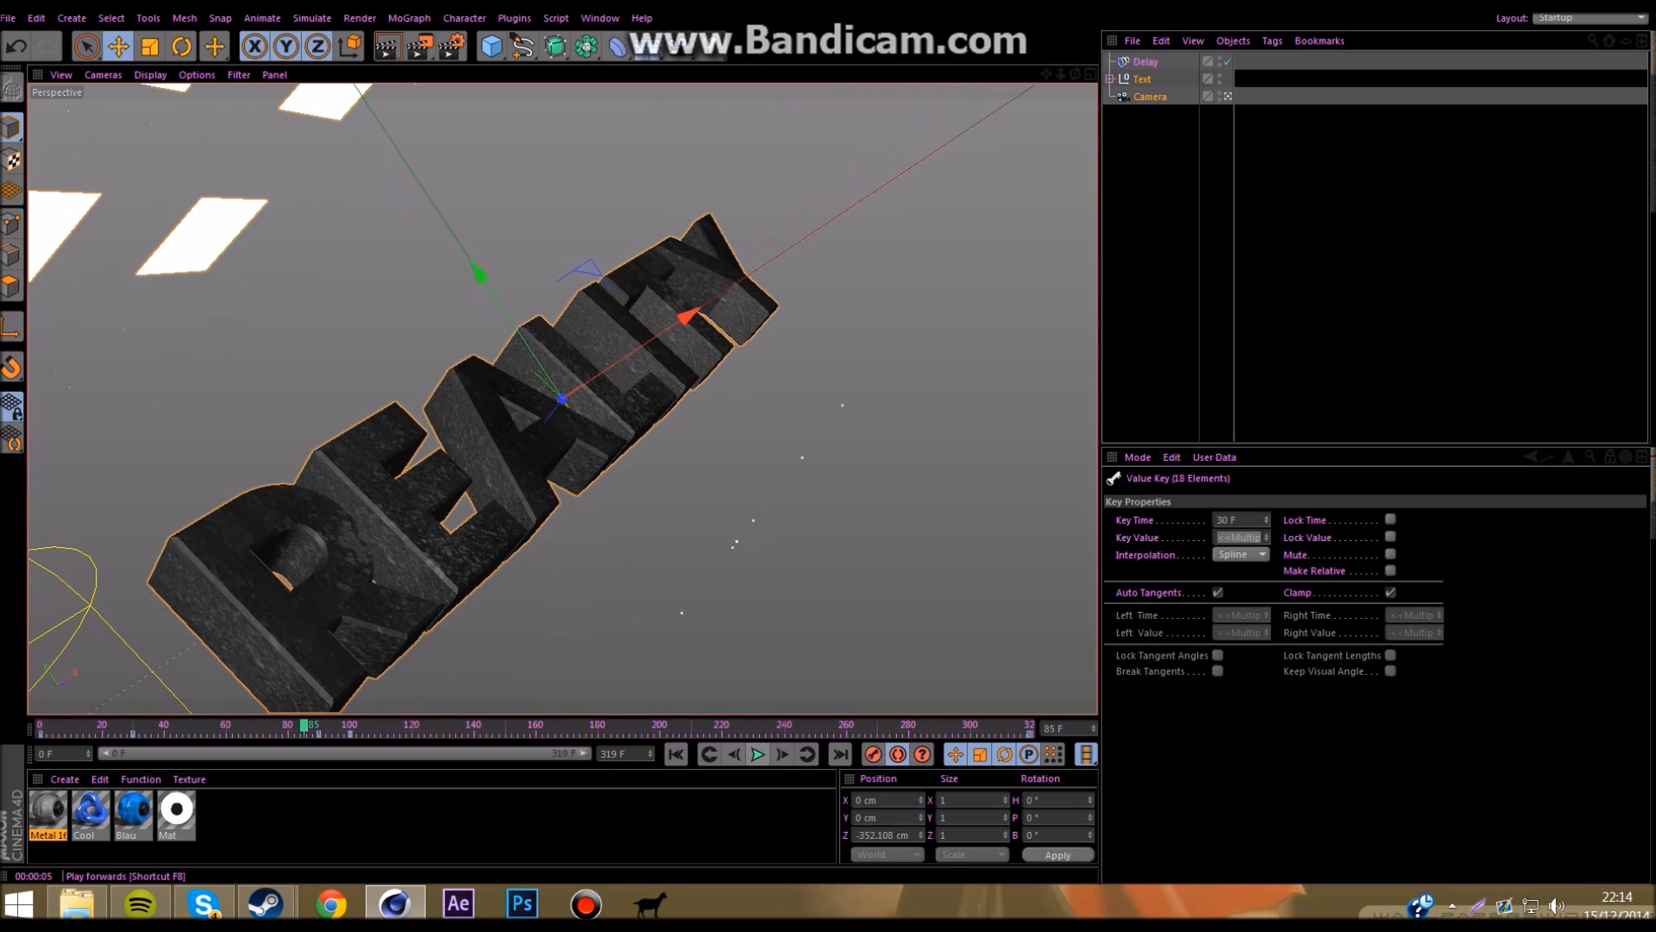
left_click(709, 754)
key("ctrl+z")
key("ctrl+z")
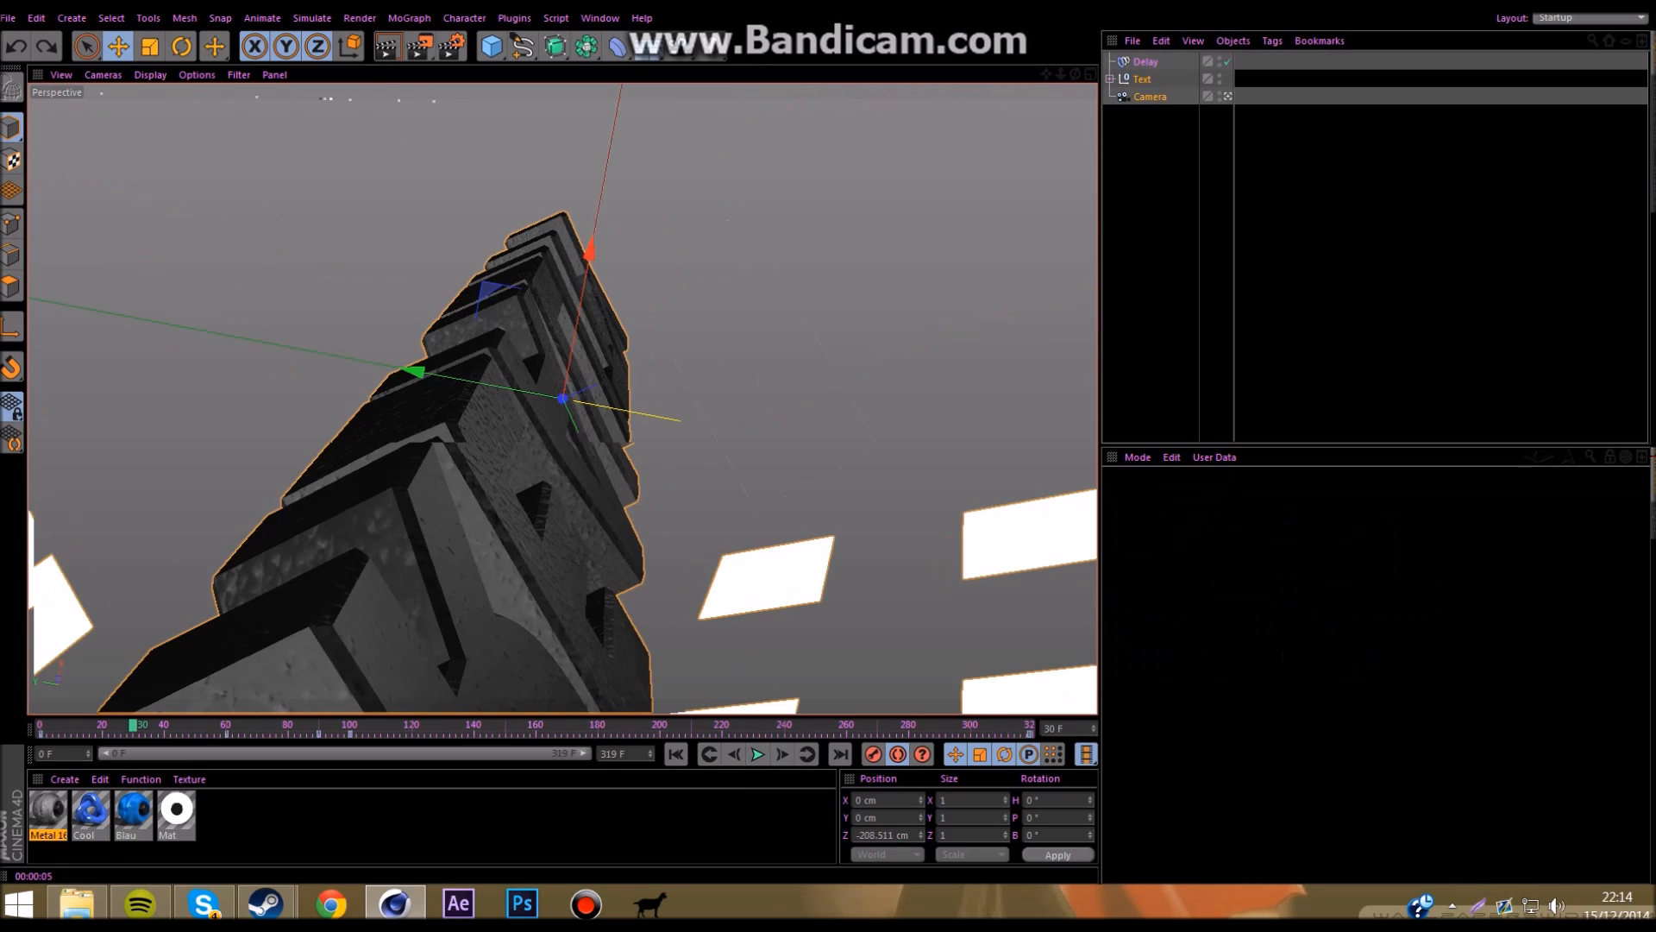
Step: Try replacing the Text and Camera keyframes at frame 60 with ones recorded at frame 80 and moved to frame 20
left_click_drag(133, 727, 41, 727)
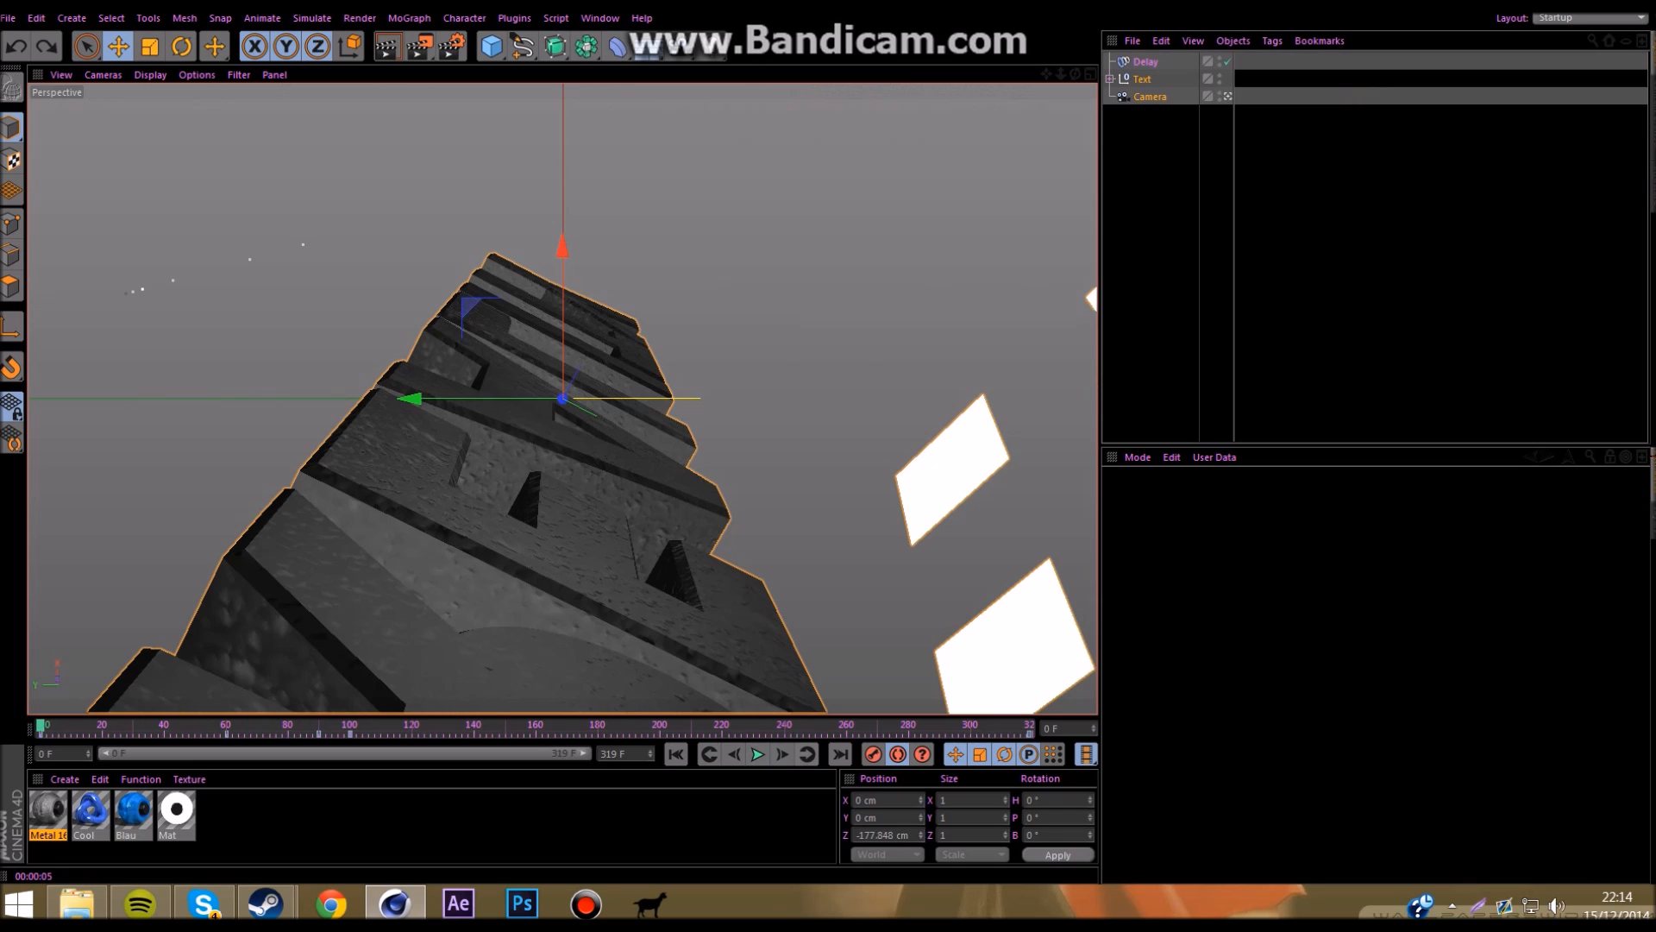
left_click(806, 753)
left_click(226, 733)
key("Delete")
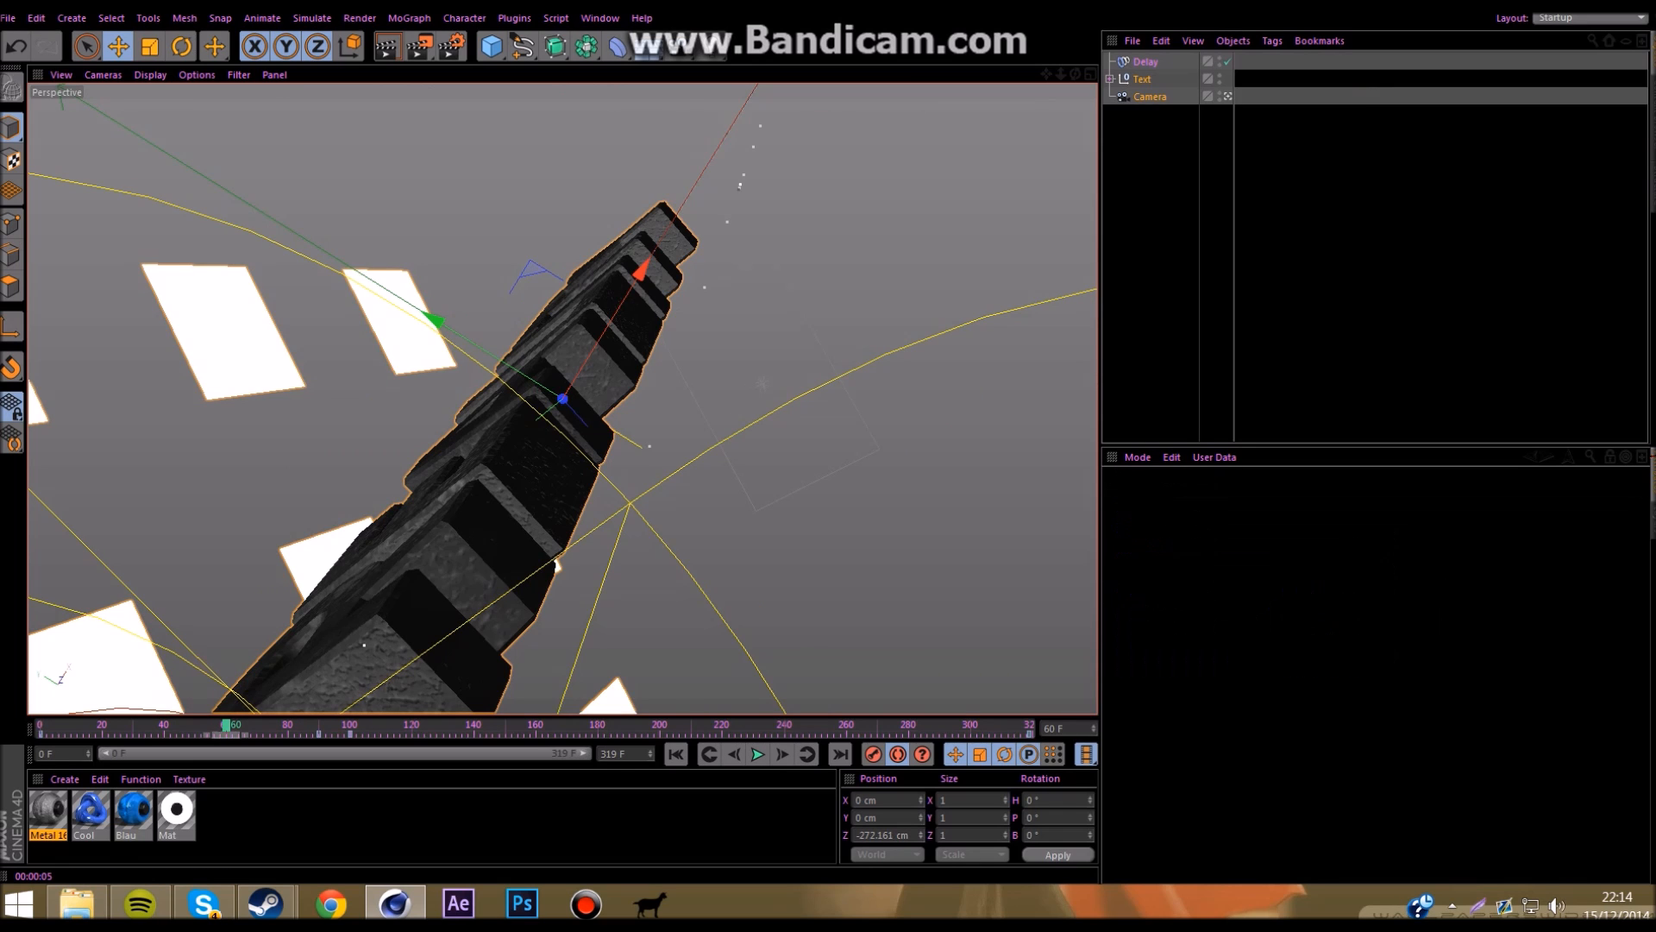
left_click_drag(226, 726, 288, 725)
left_click(873, 754)
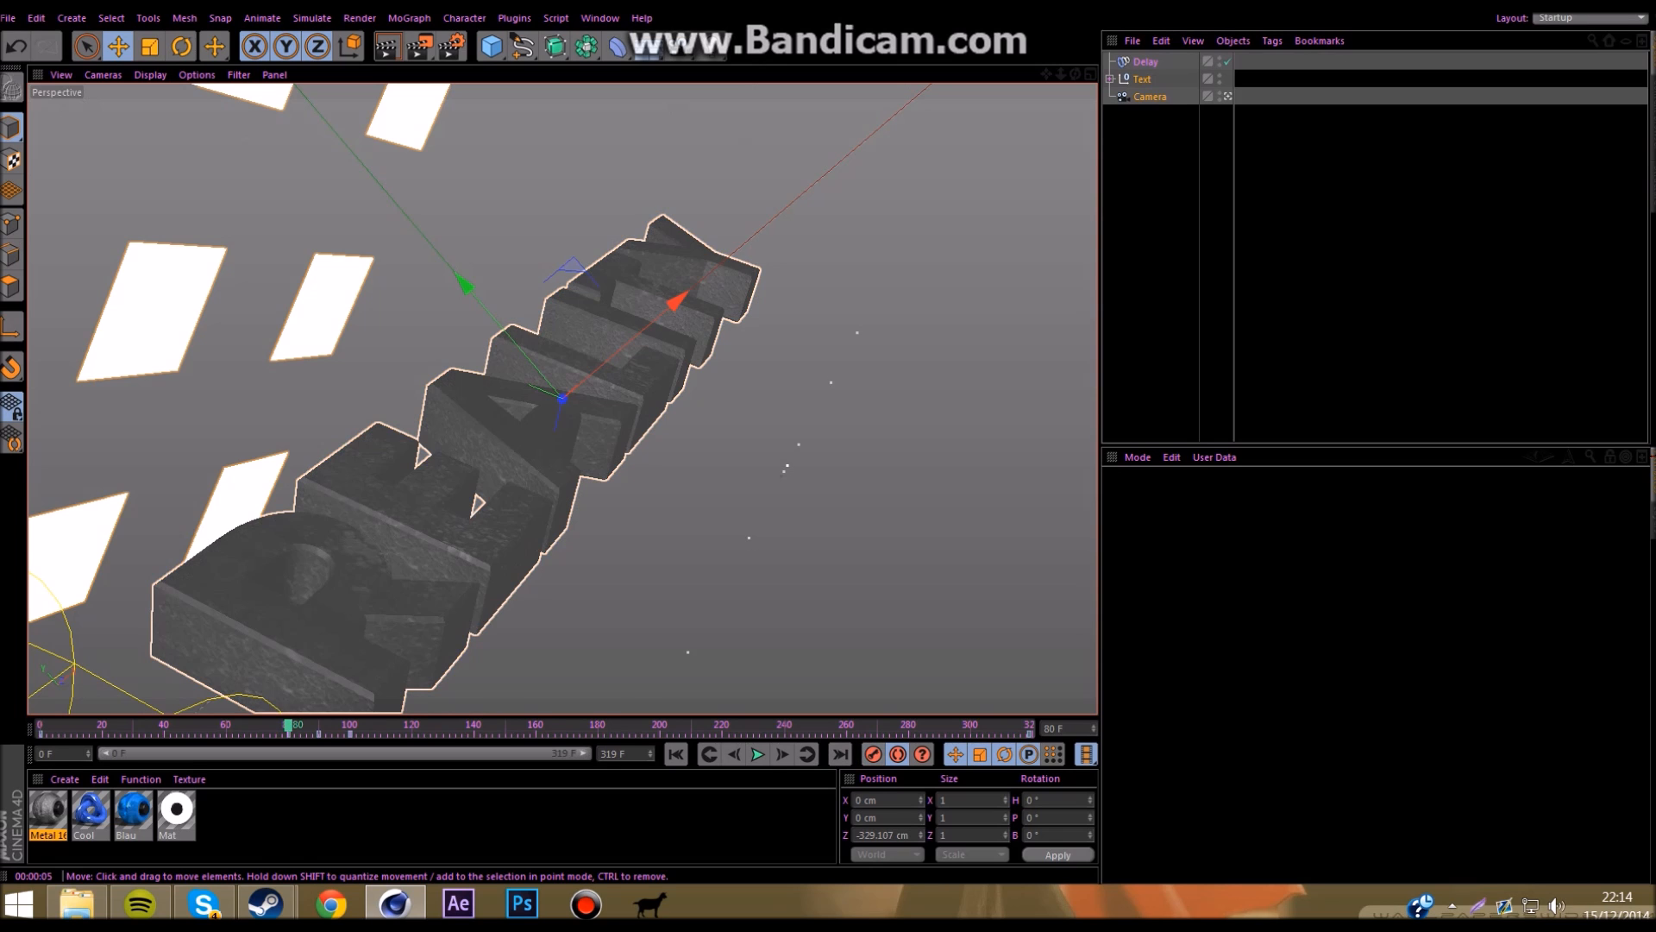
left_click_drag(288, 725, 104, 726)
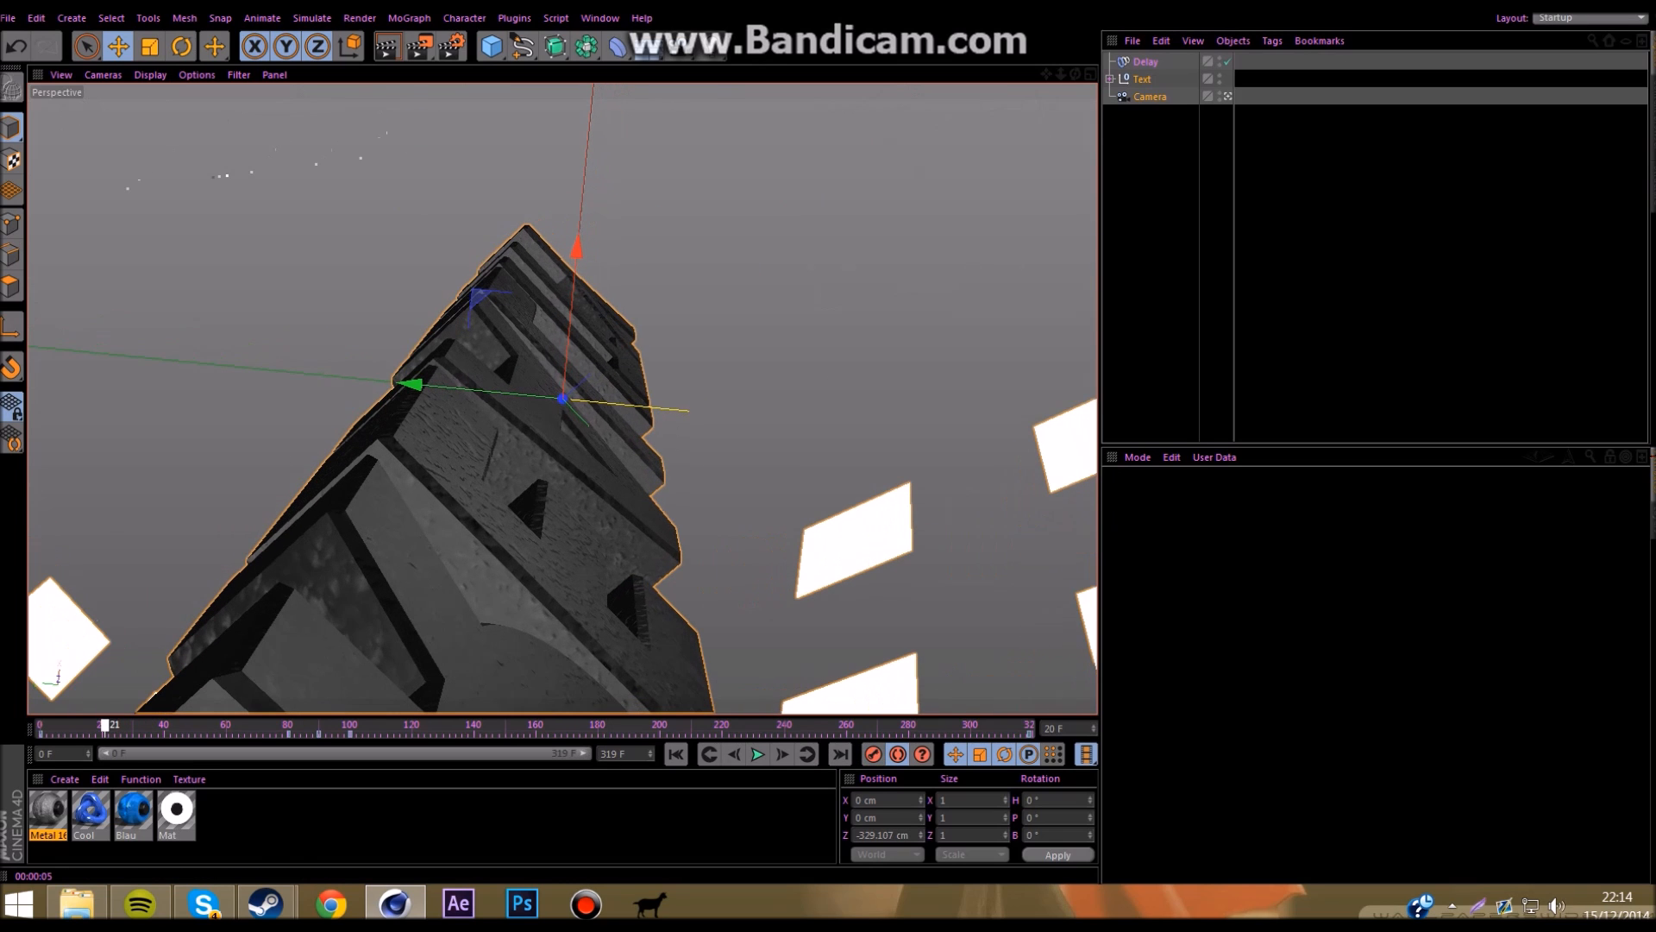
left_click_drag(288, 733, 102, 734)
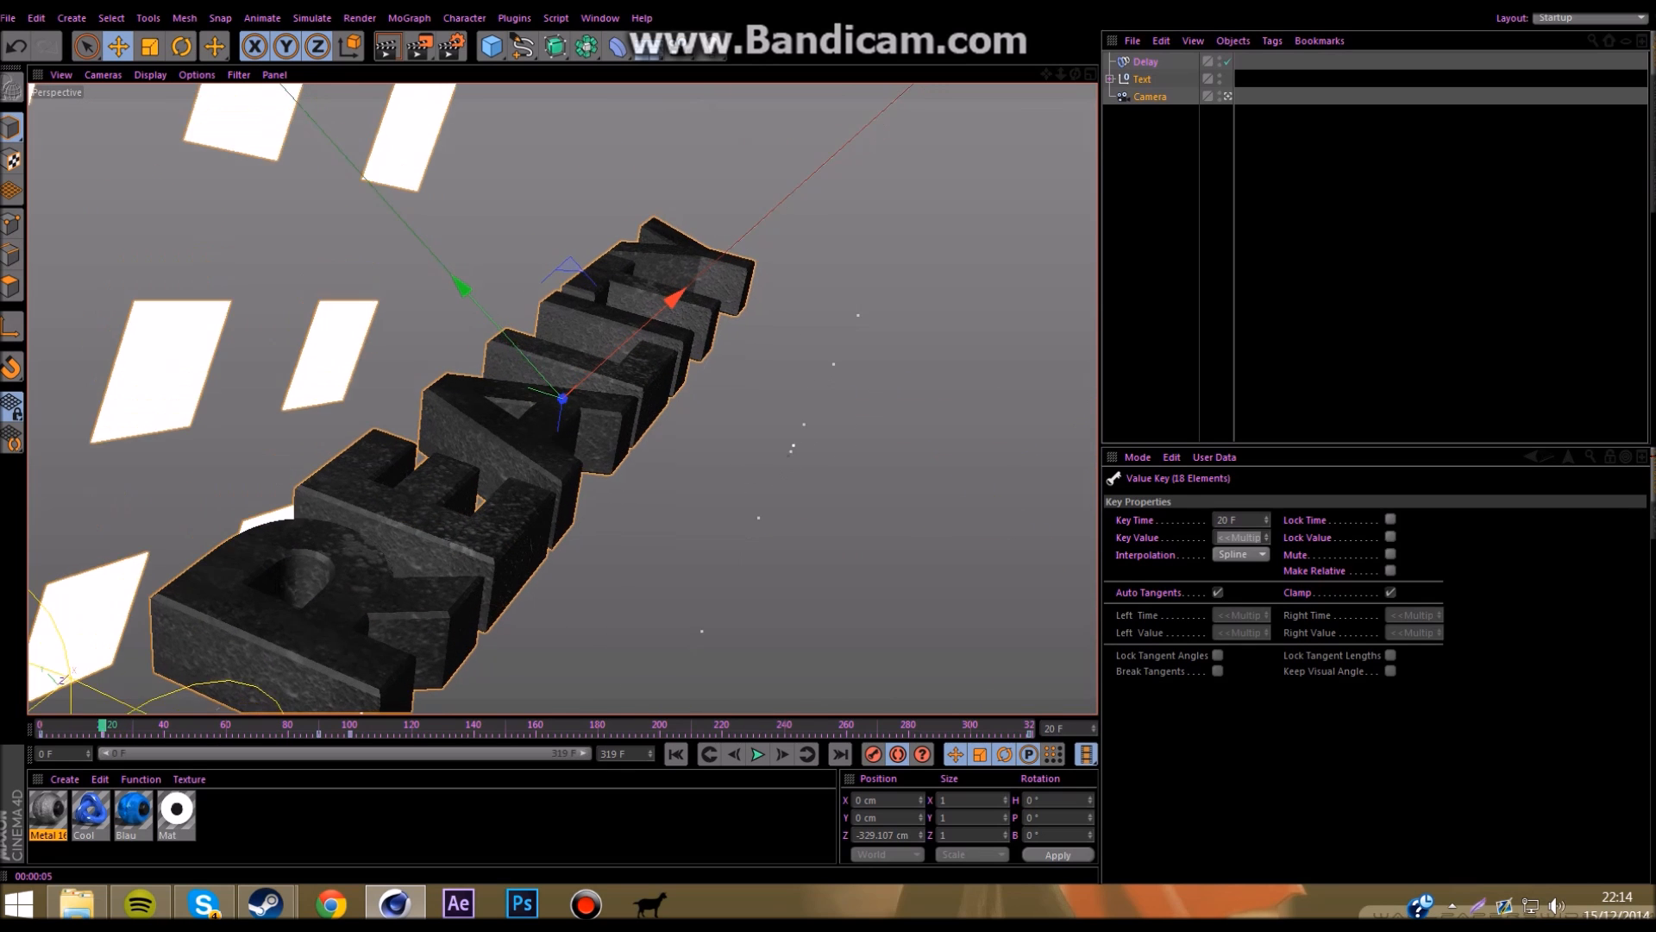
Step: Play the animation from the start and delete the trial keyframes at frame 20
left_click(675, 754)
left_click(758, 754)
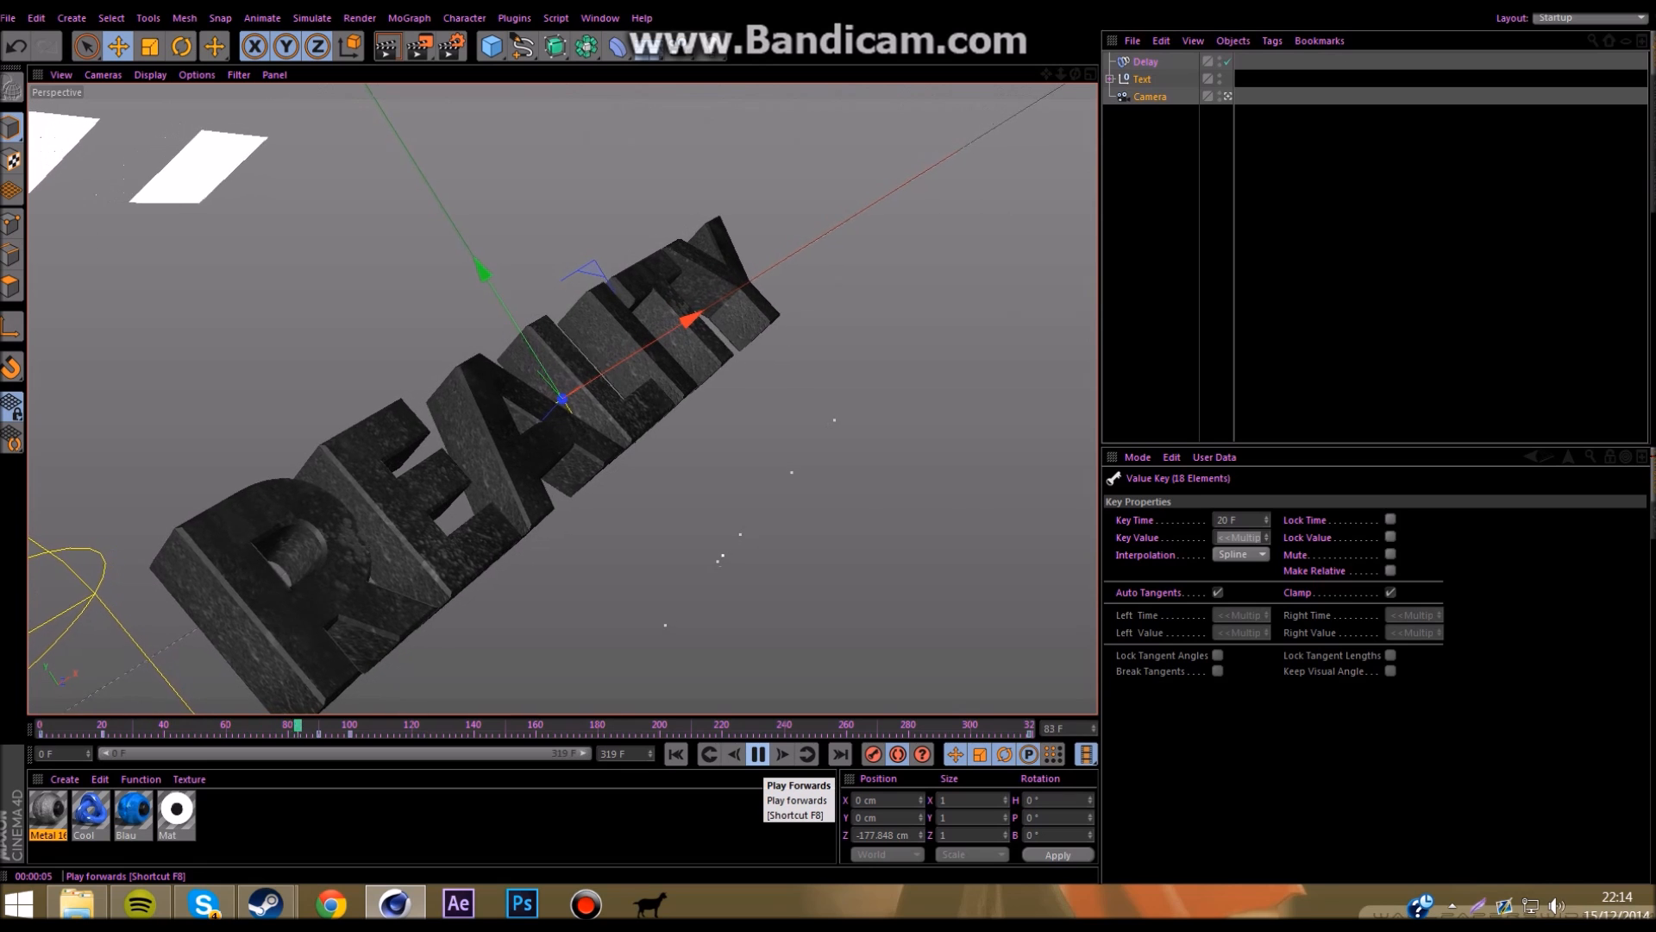
left_click(757, 754)
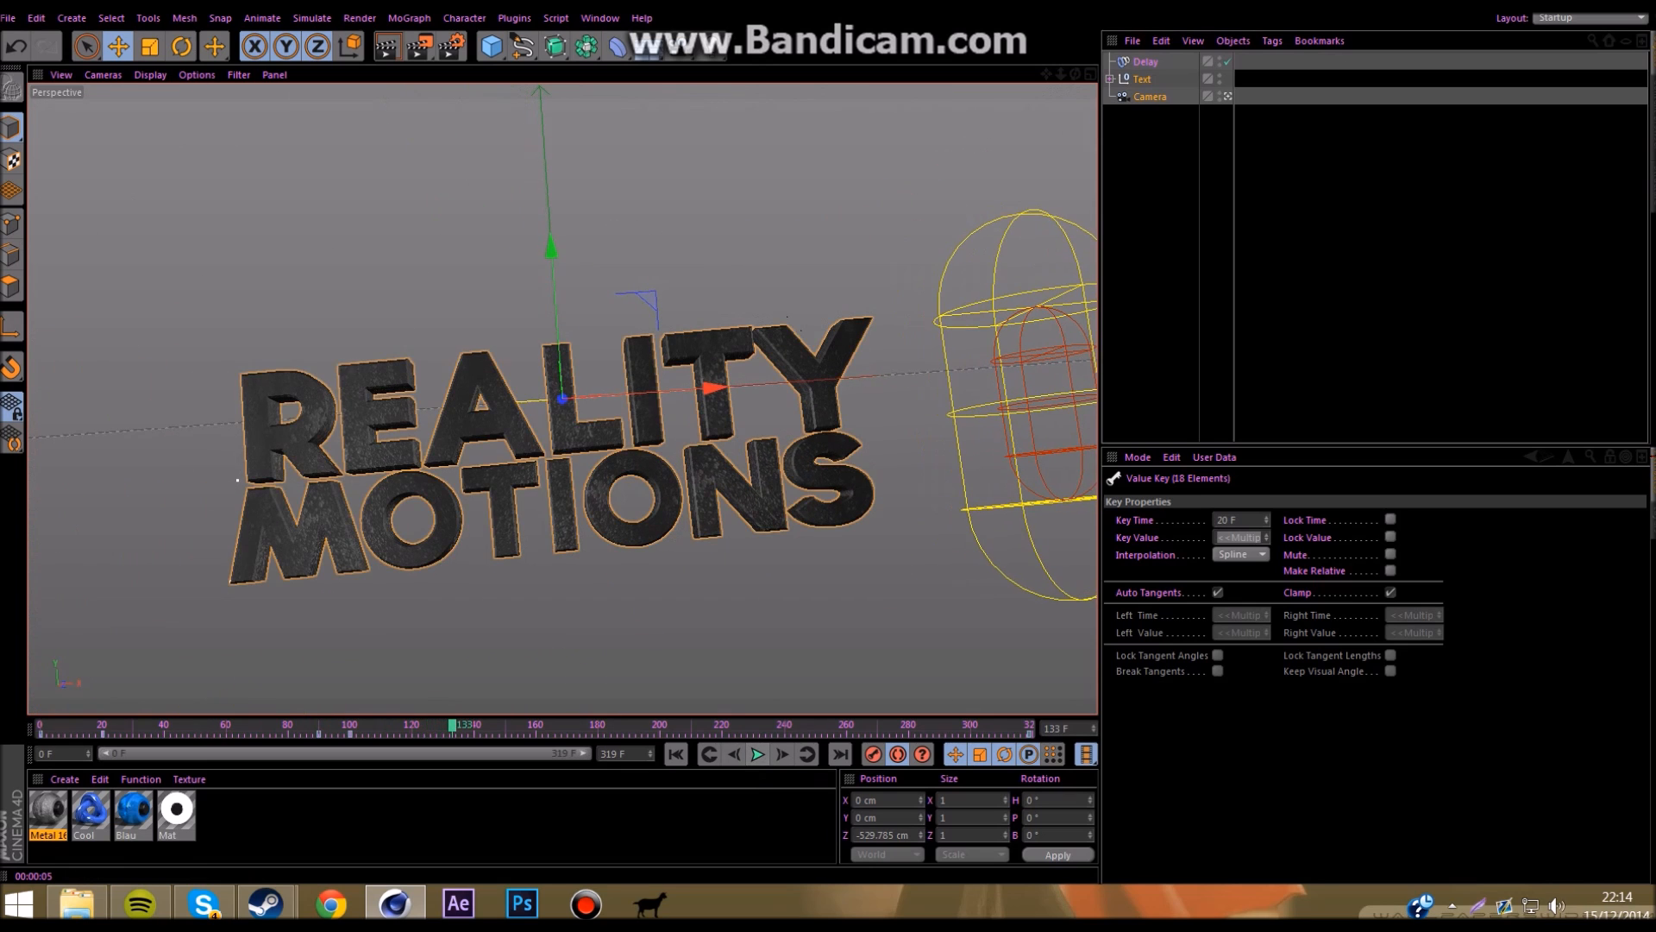
left_click_drag(453, 727, 102, 726)
key("Delete")
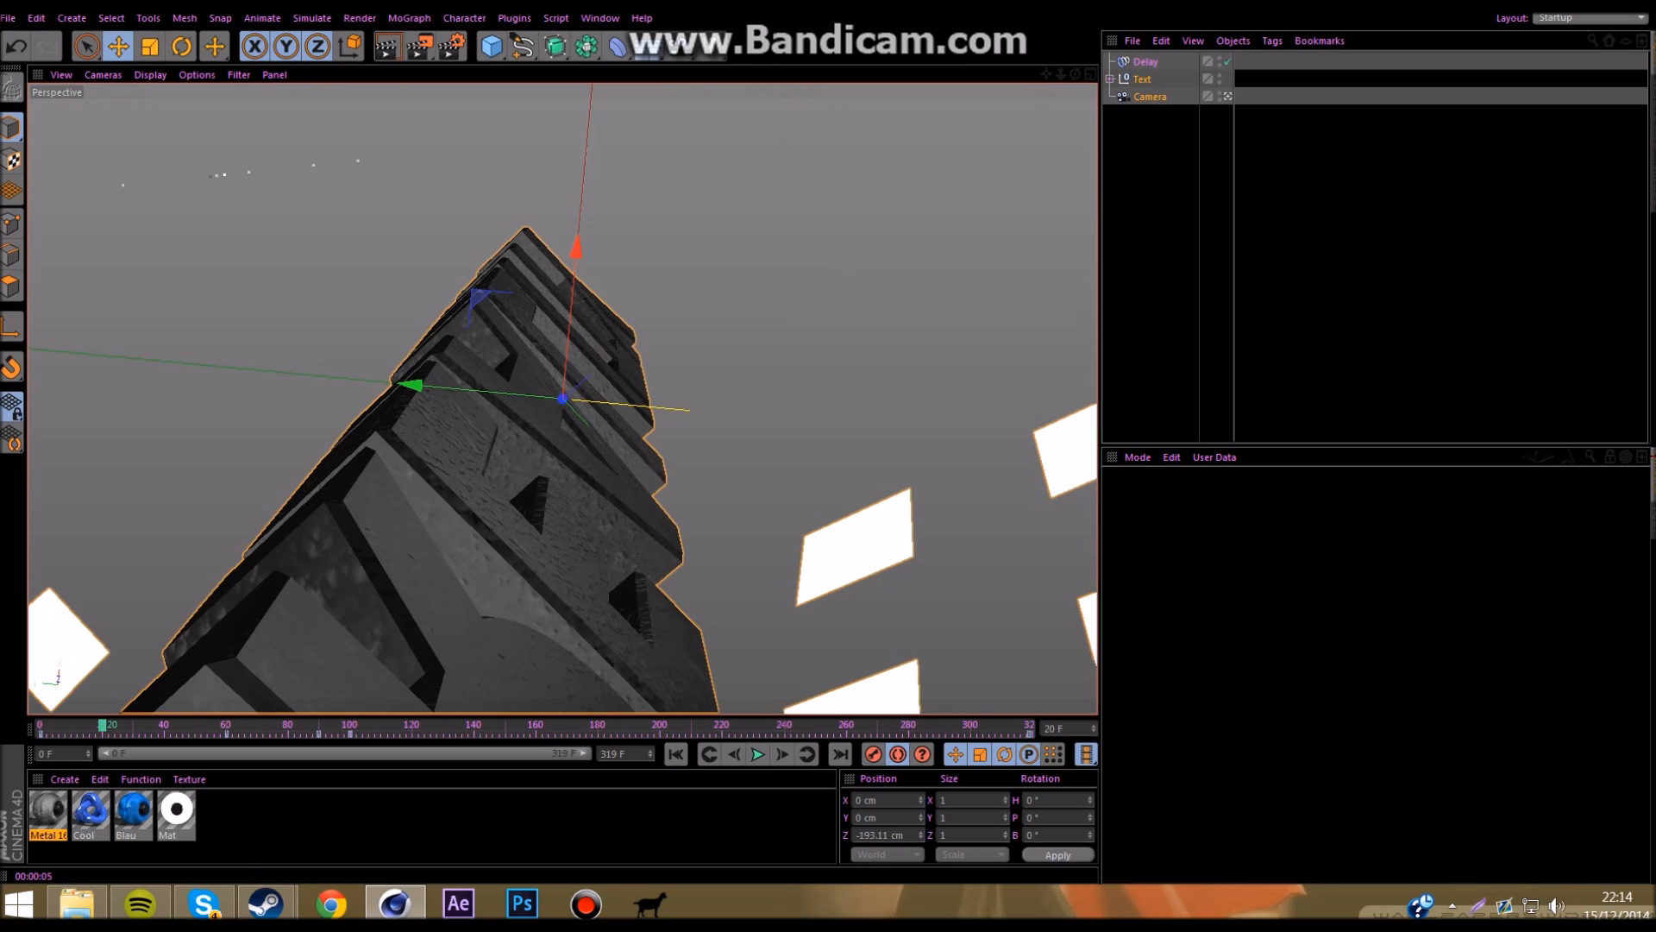
Step: Move the Text and Camera keyframes from frame 60 to frame 20 and play the animation to check the timing
left_click_drag(226, 733, 101, 733)
left_click(758, 754)
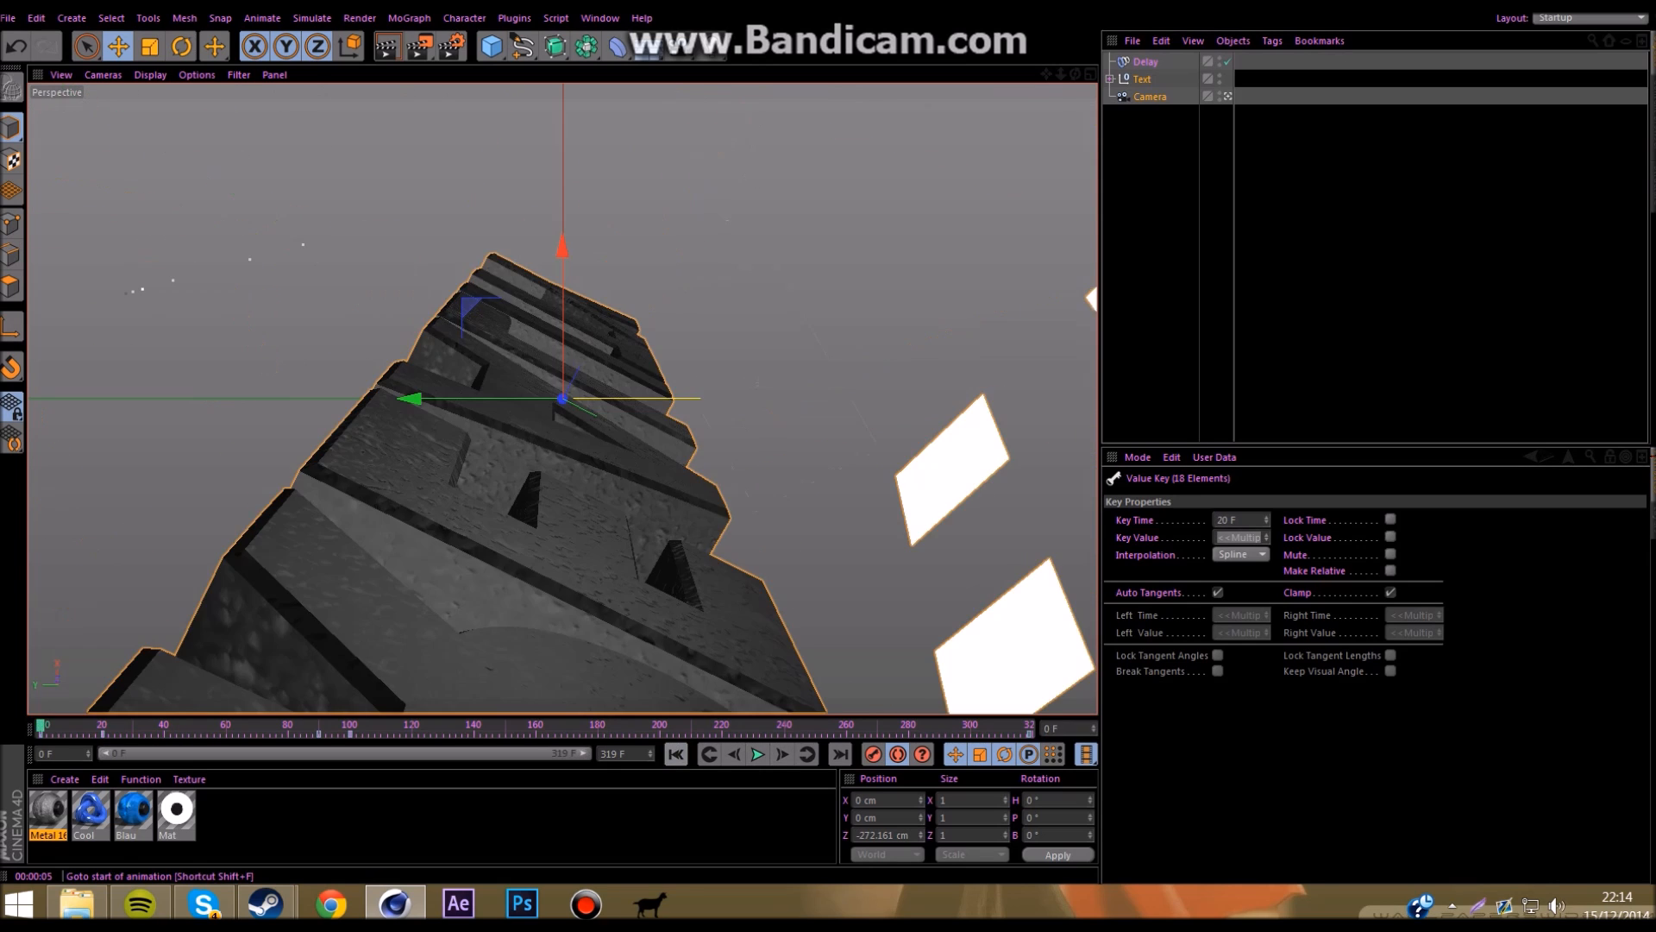
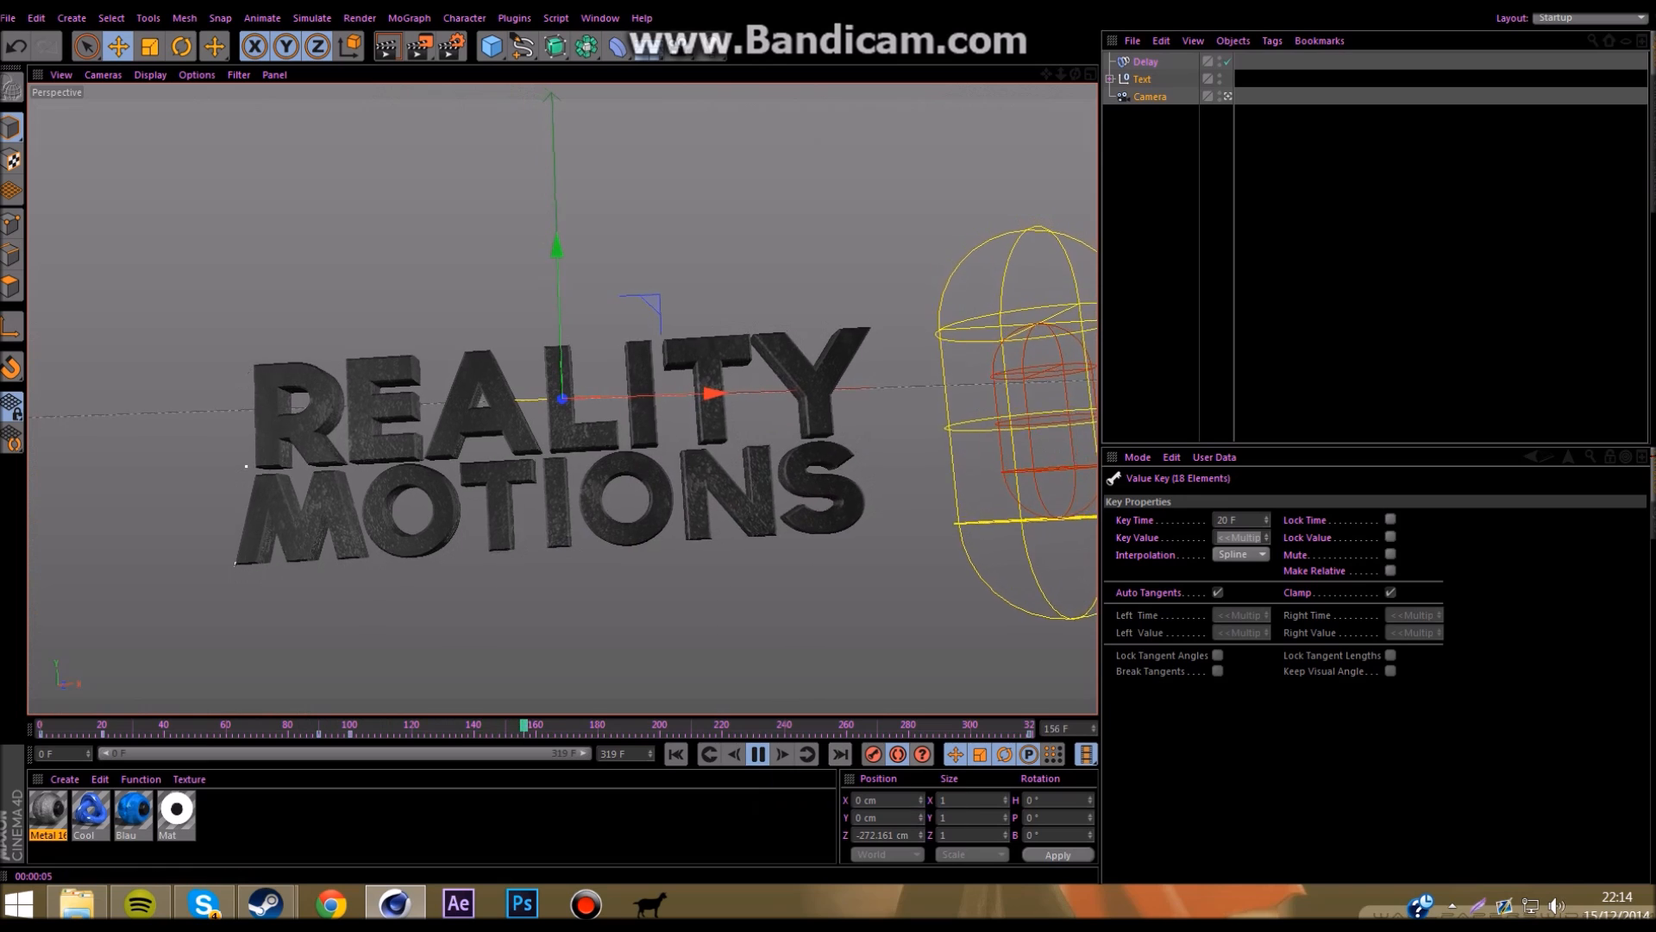
left_click(675, 754)
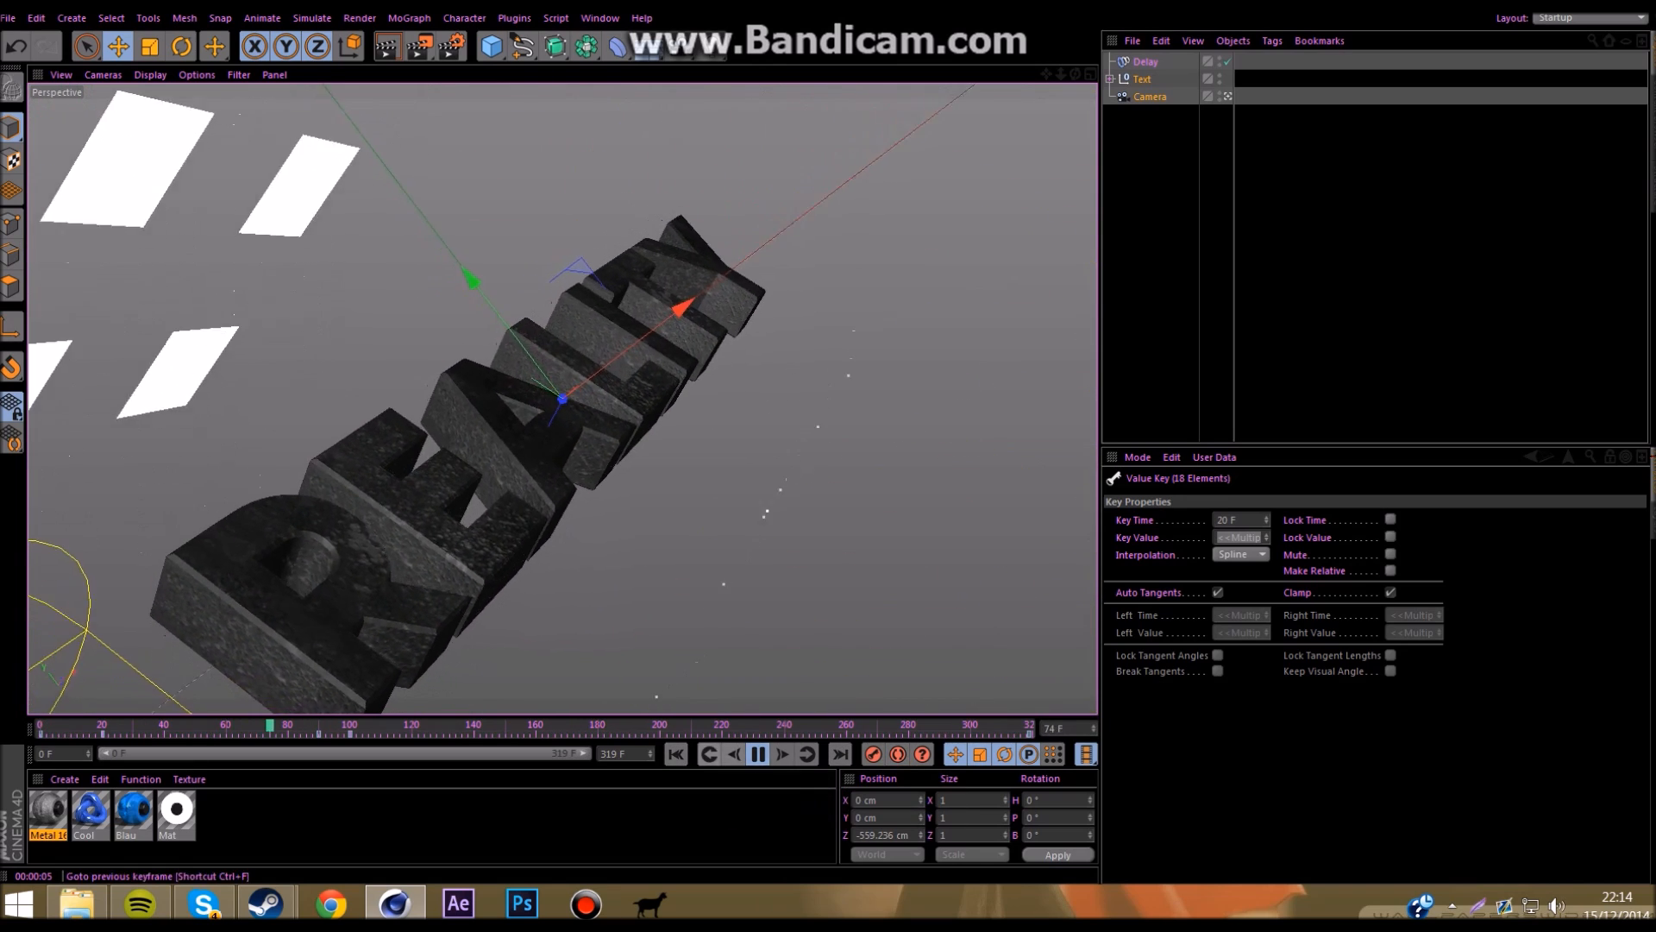
left_click(675, 753)
left_click(757, 754)
left_click(758, 754)
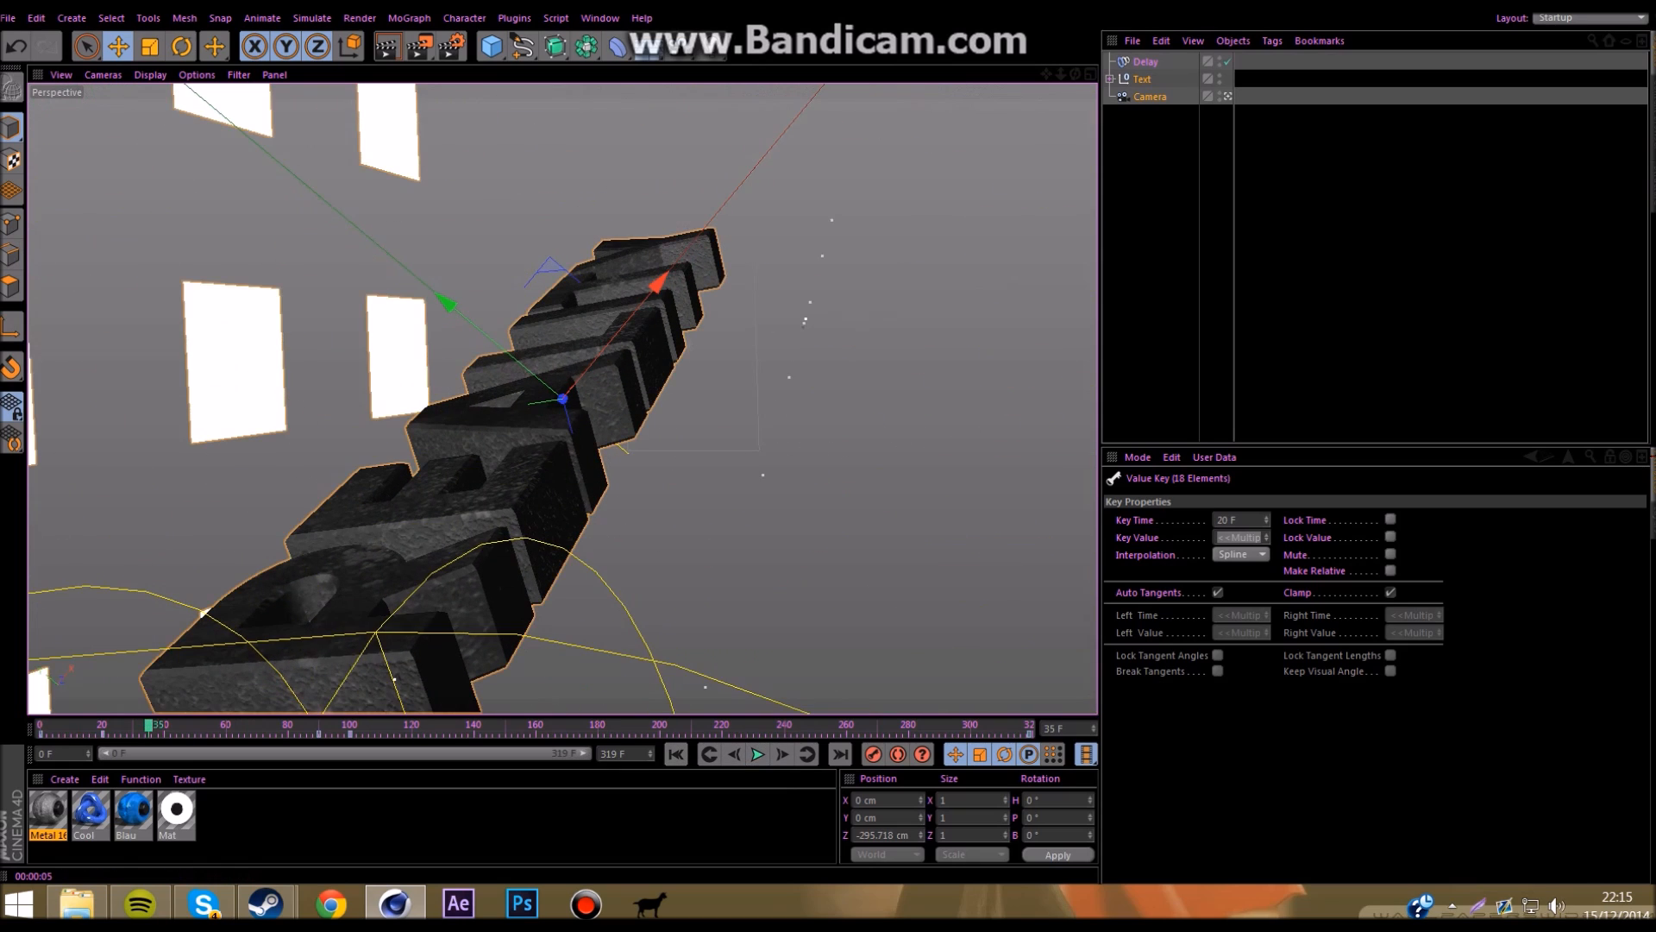
Step: At frame 100, rotate the Text null almost a full turn backwards, to a heading of about -350.9°
left_click_drag(323, 726, 350, 726)
left_click(1161, 155)
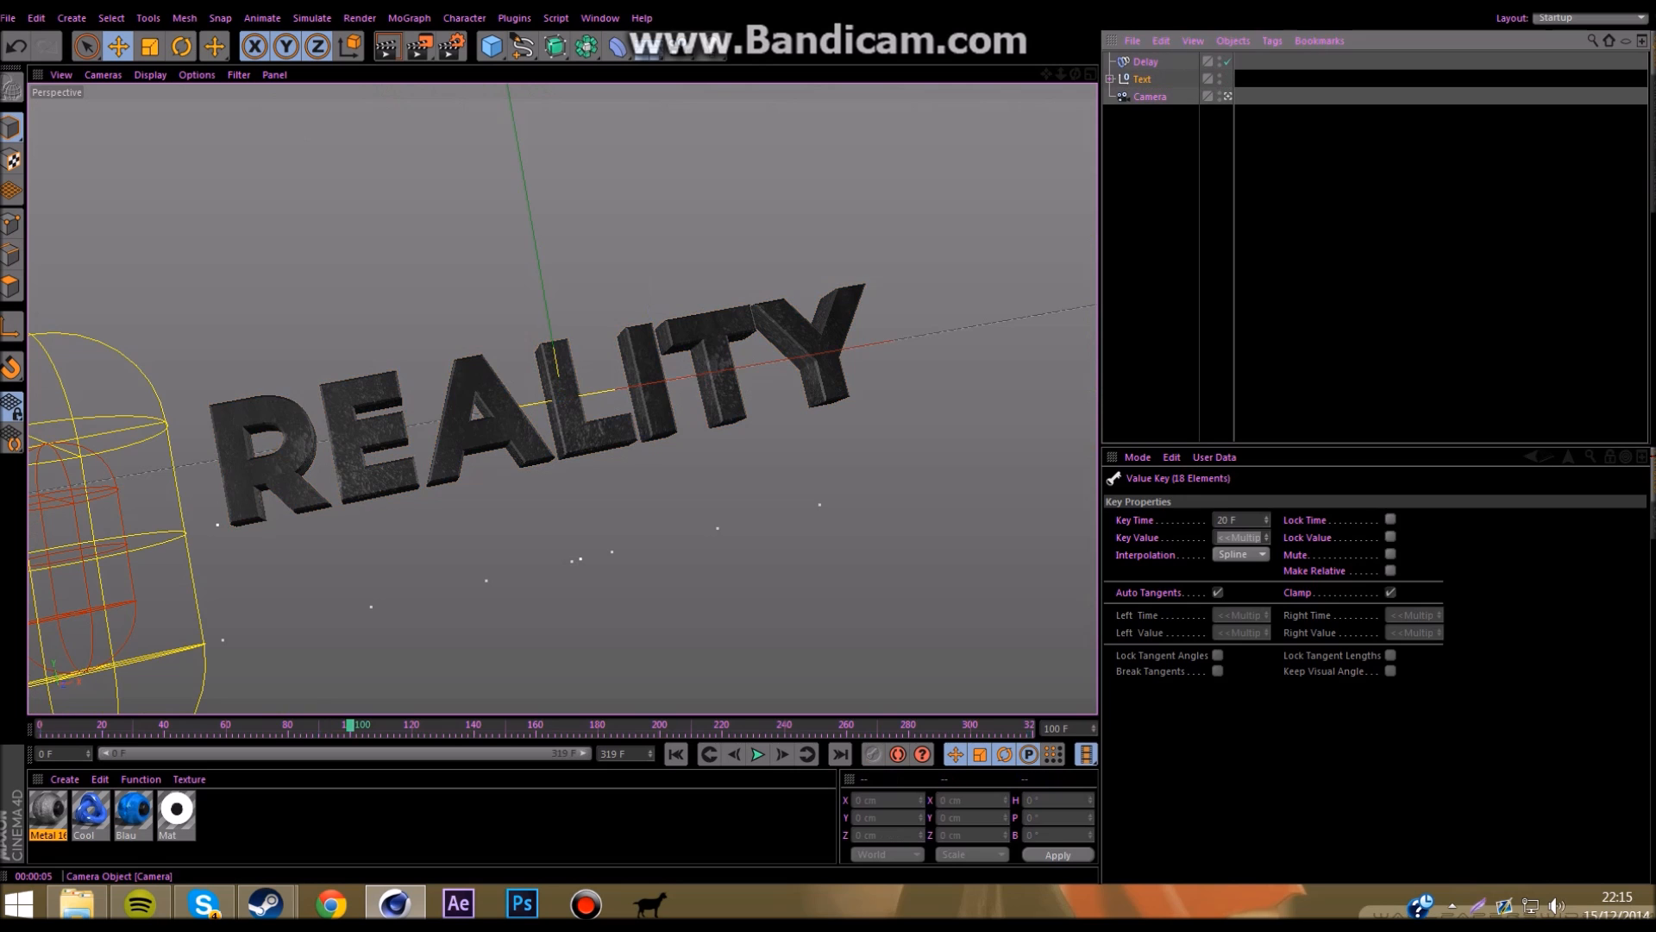
left_click(1142, 79)
left_click(181, 46)
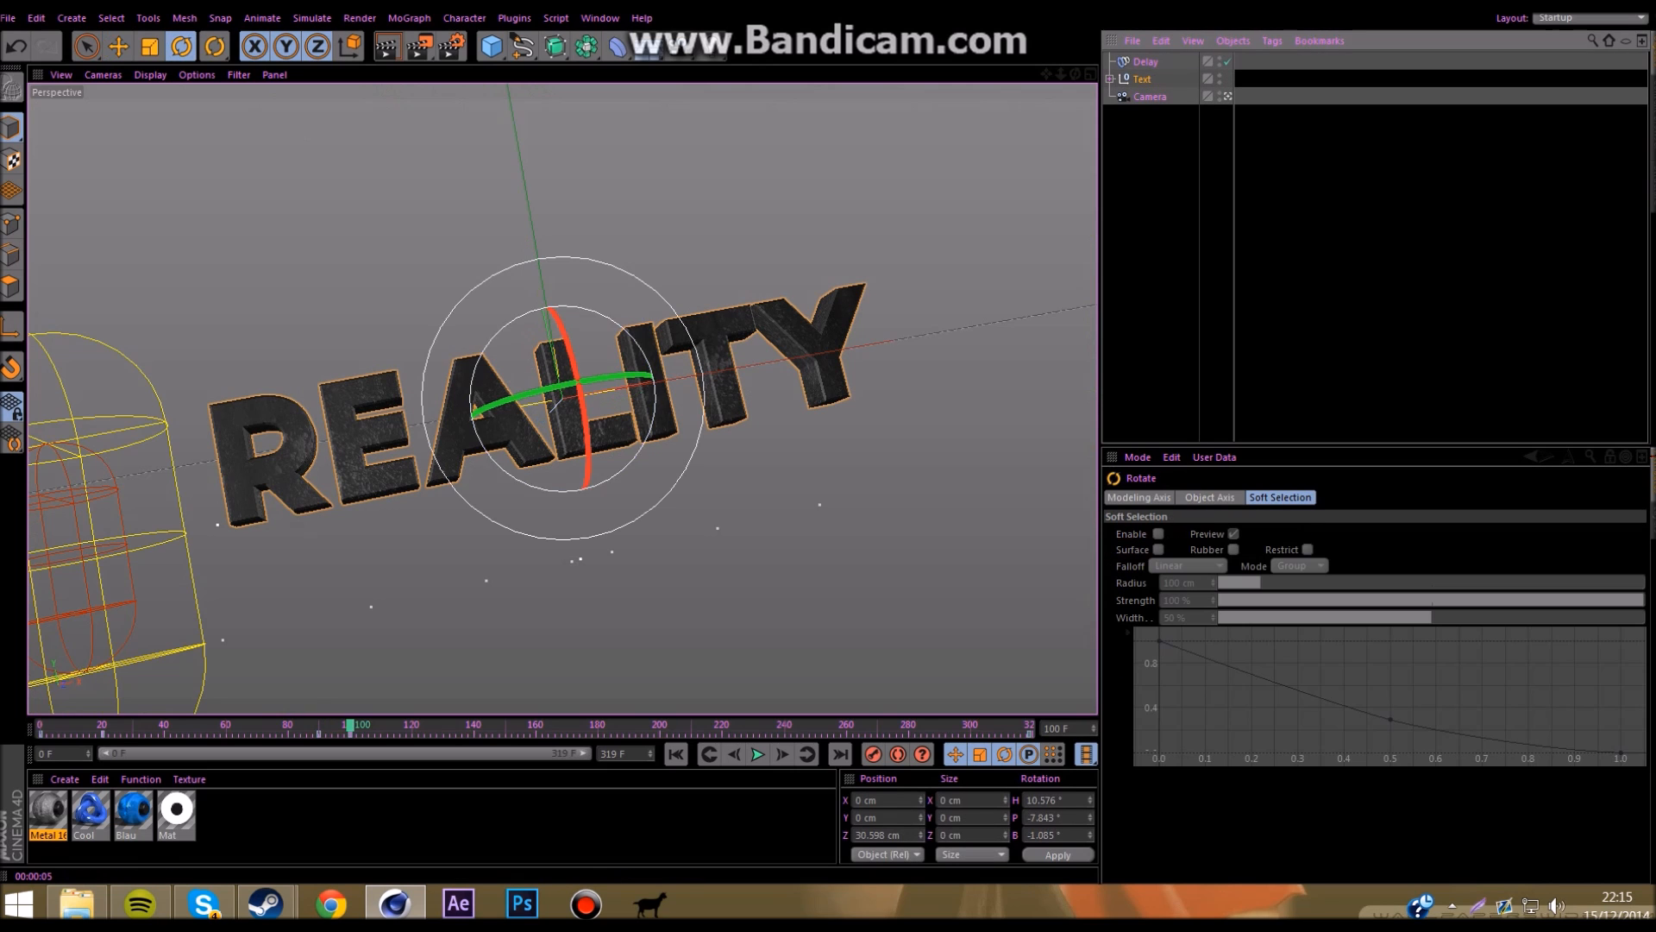
left_click_drag(619, 378, 42, 460)
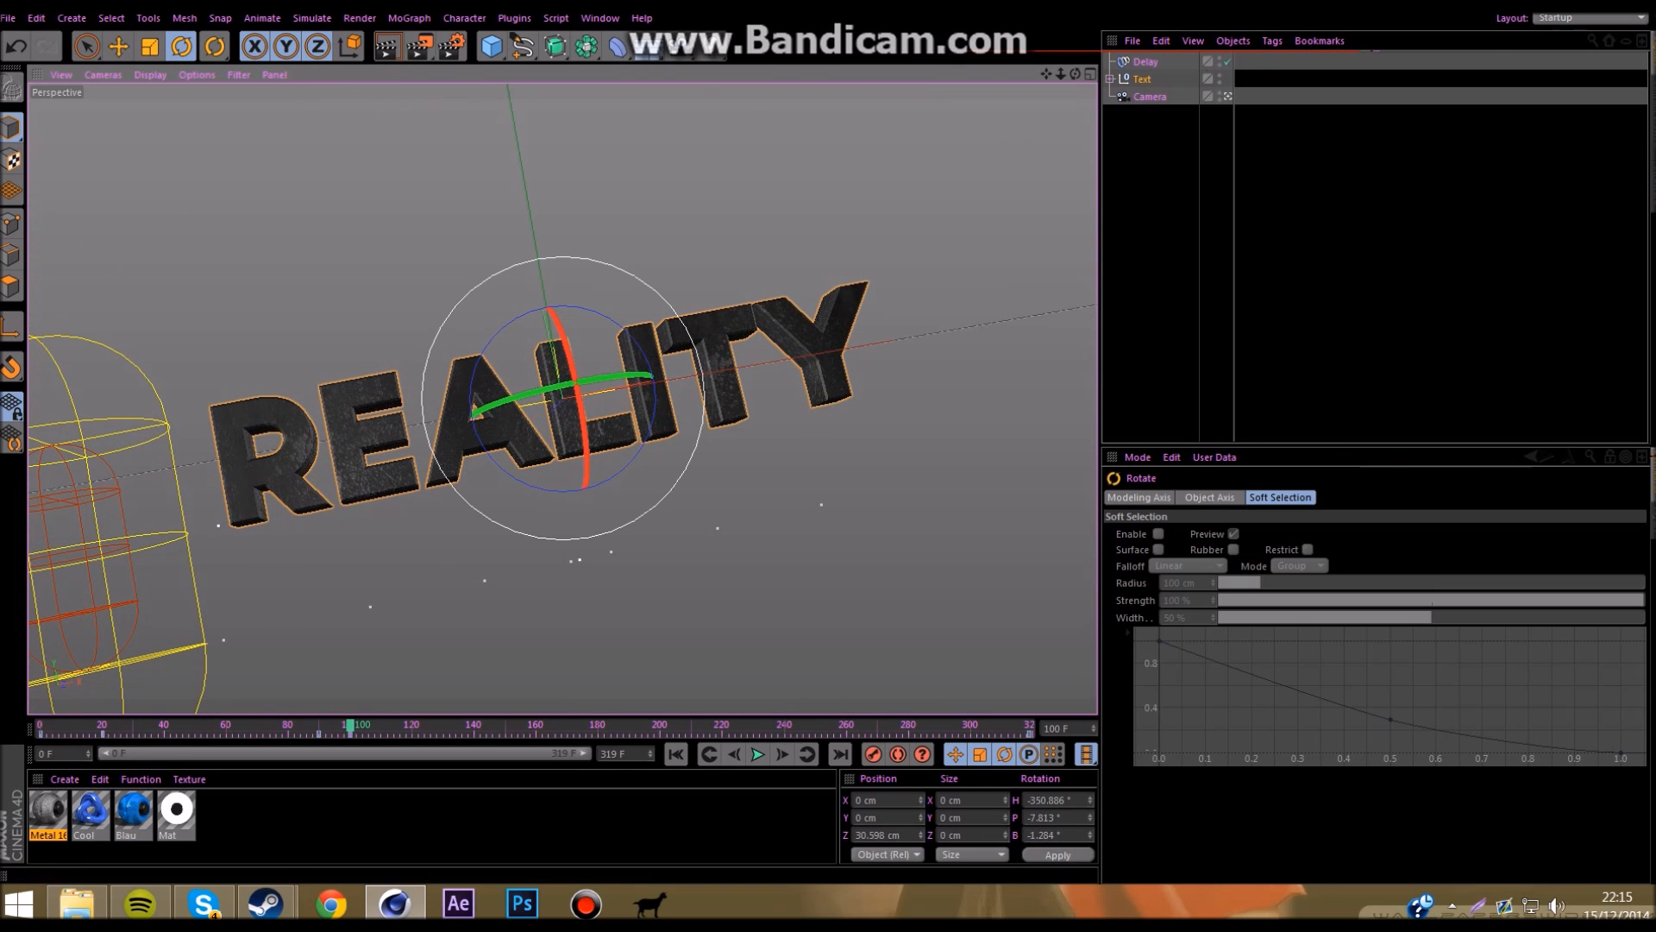
Step: Play the animation past frame 100 to check the spin of the text
left_click(676, 754)
left_click_drag(349, 726, 248, 726)
left_click(757, 754)
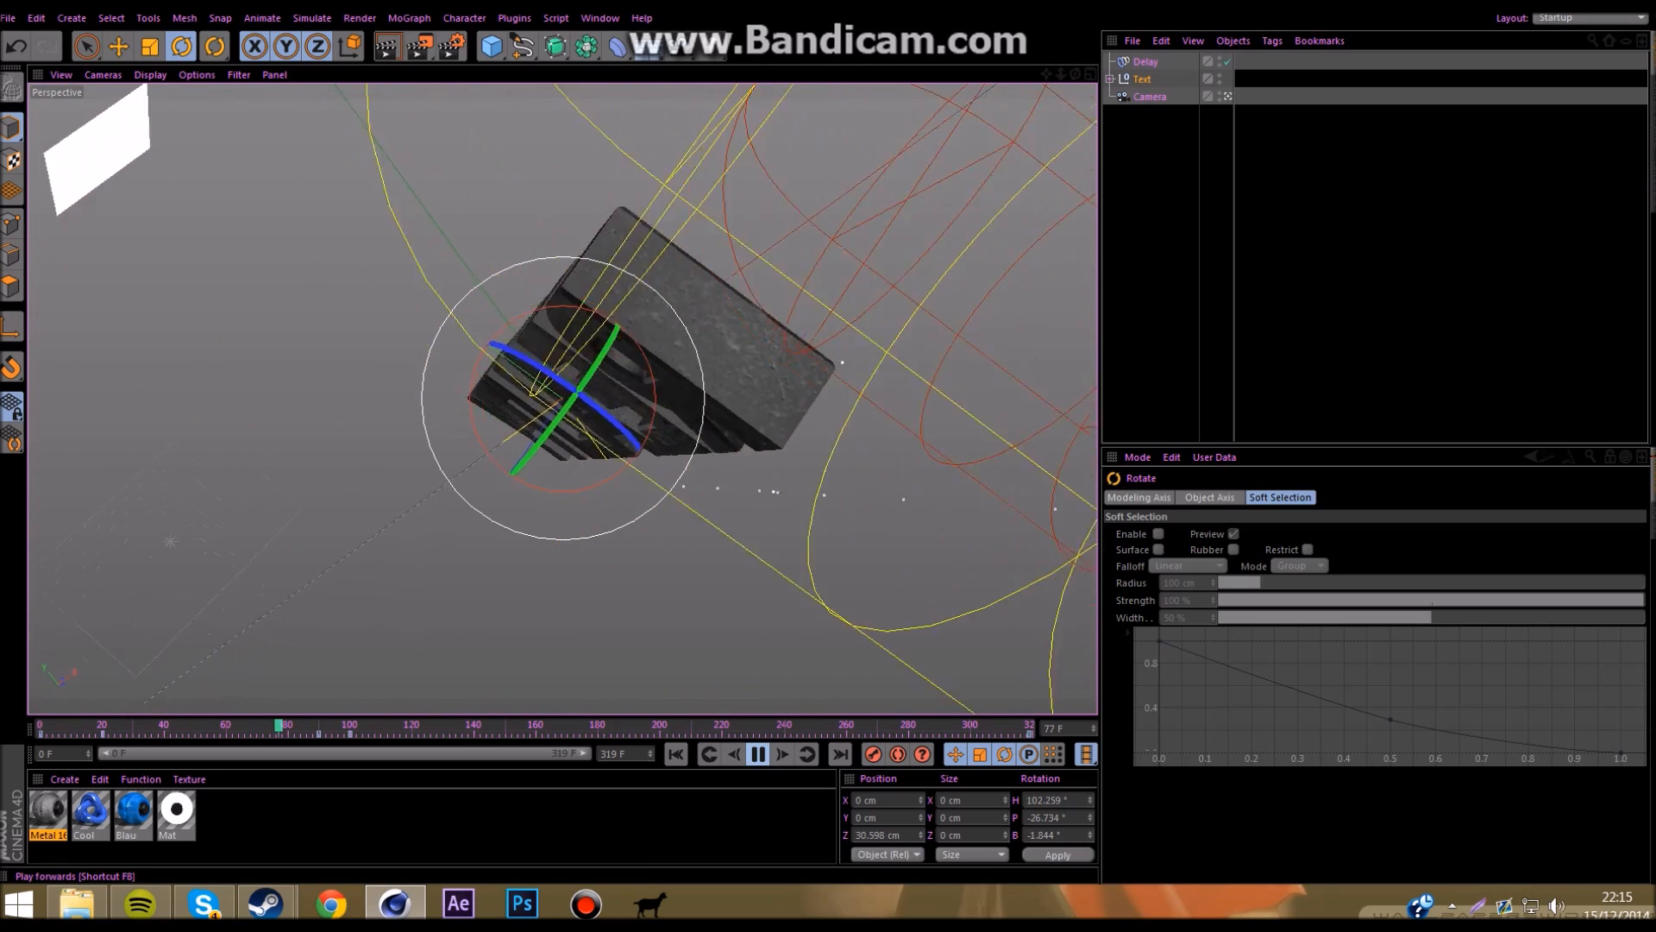
left_click(758, 753)
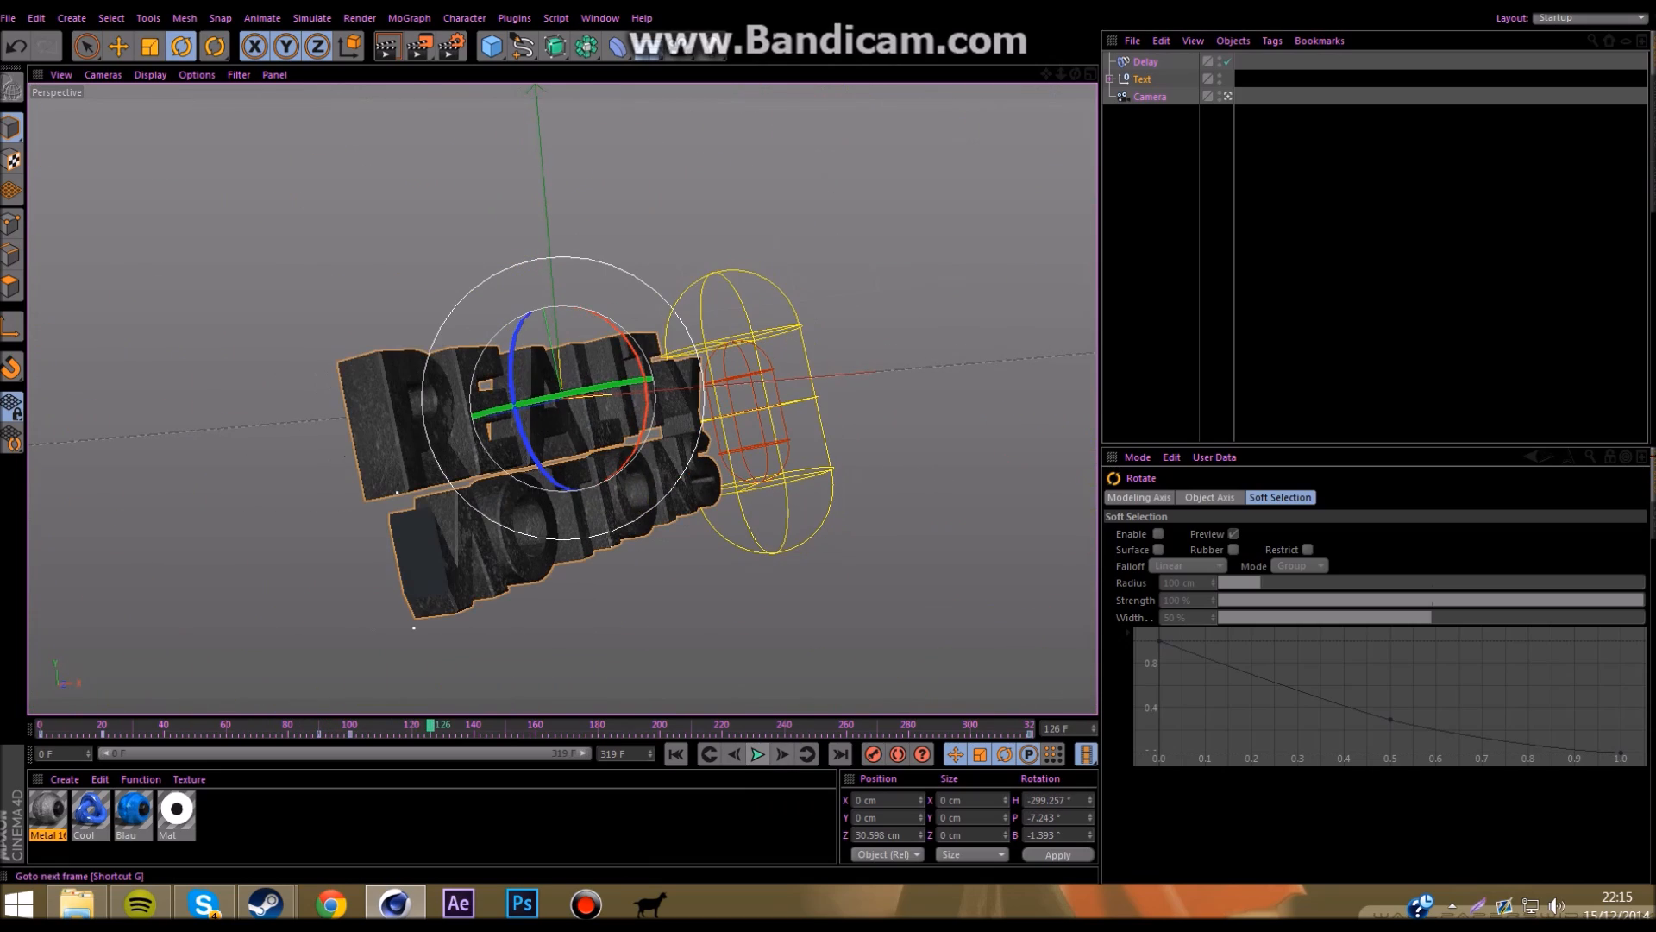
Step: At frame 319, rotate the Text null to a heading of about -372.3° and play the animation
left_click(709, 754)
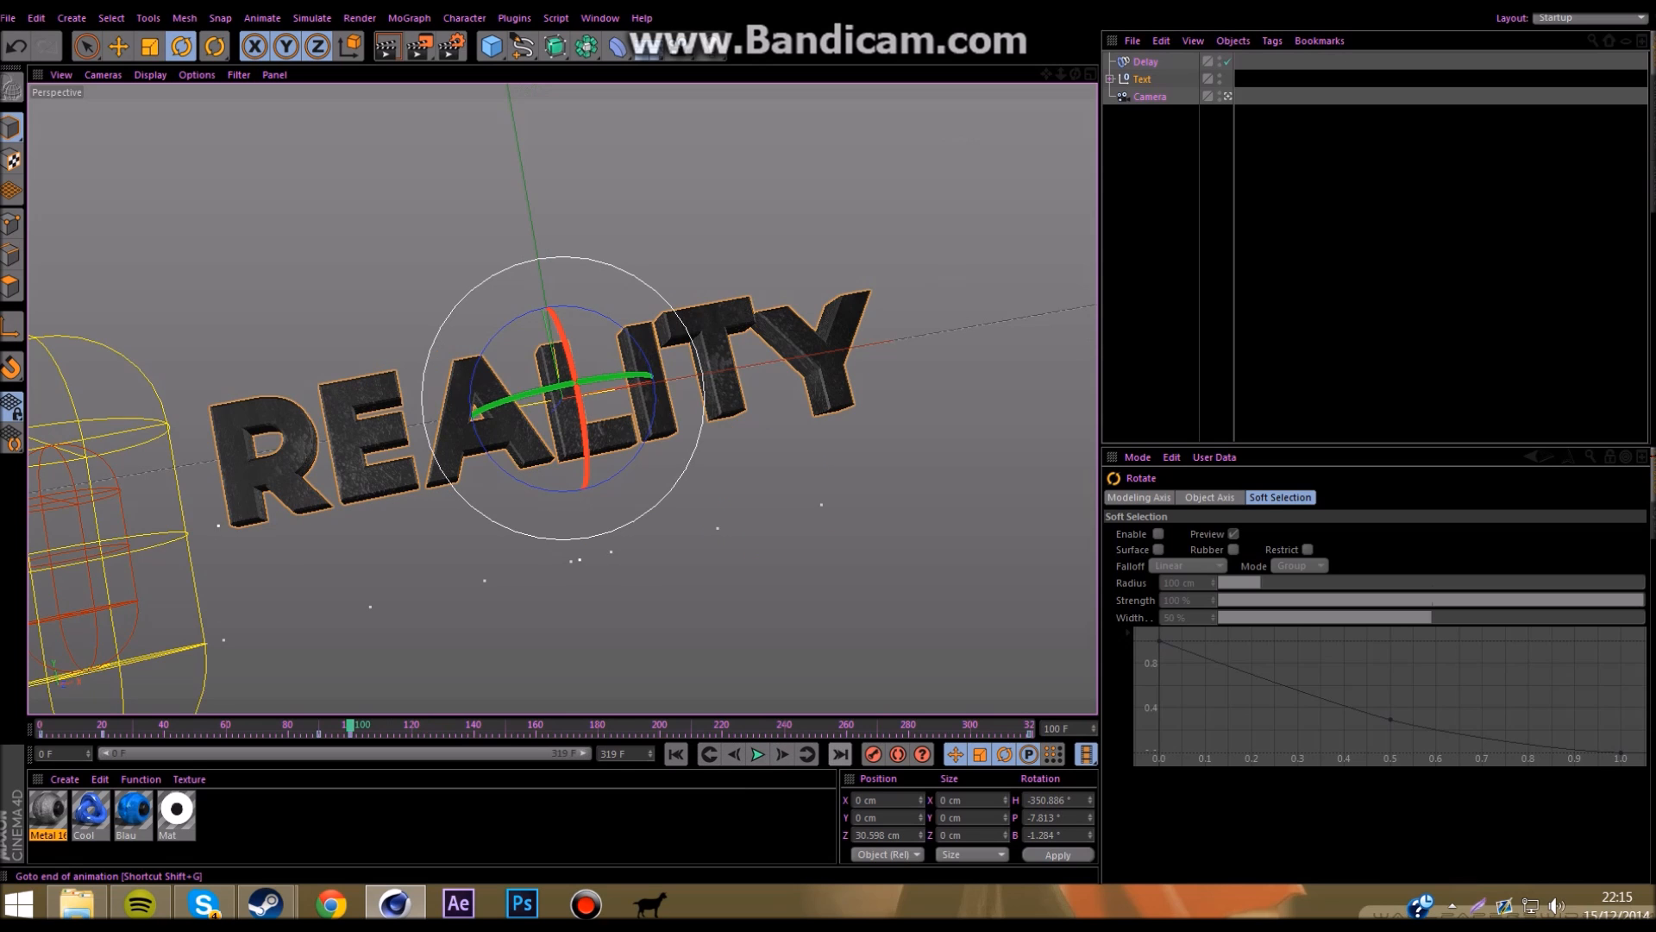
left_click(808, 754)
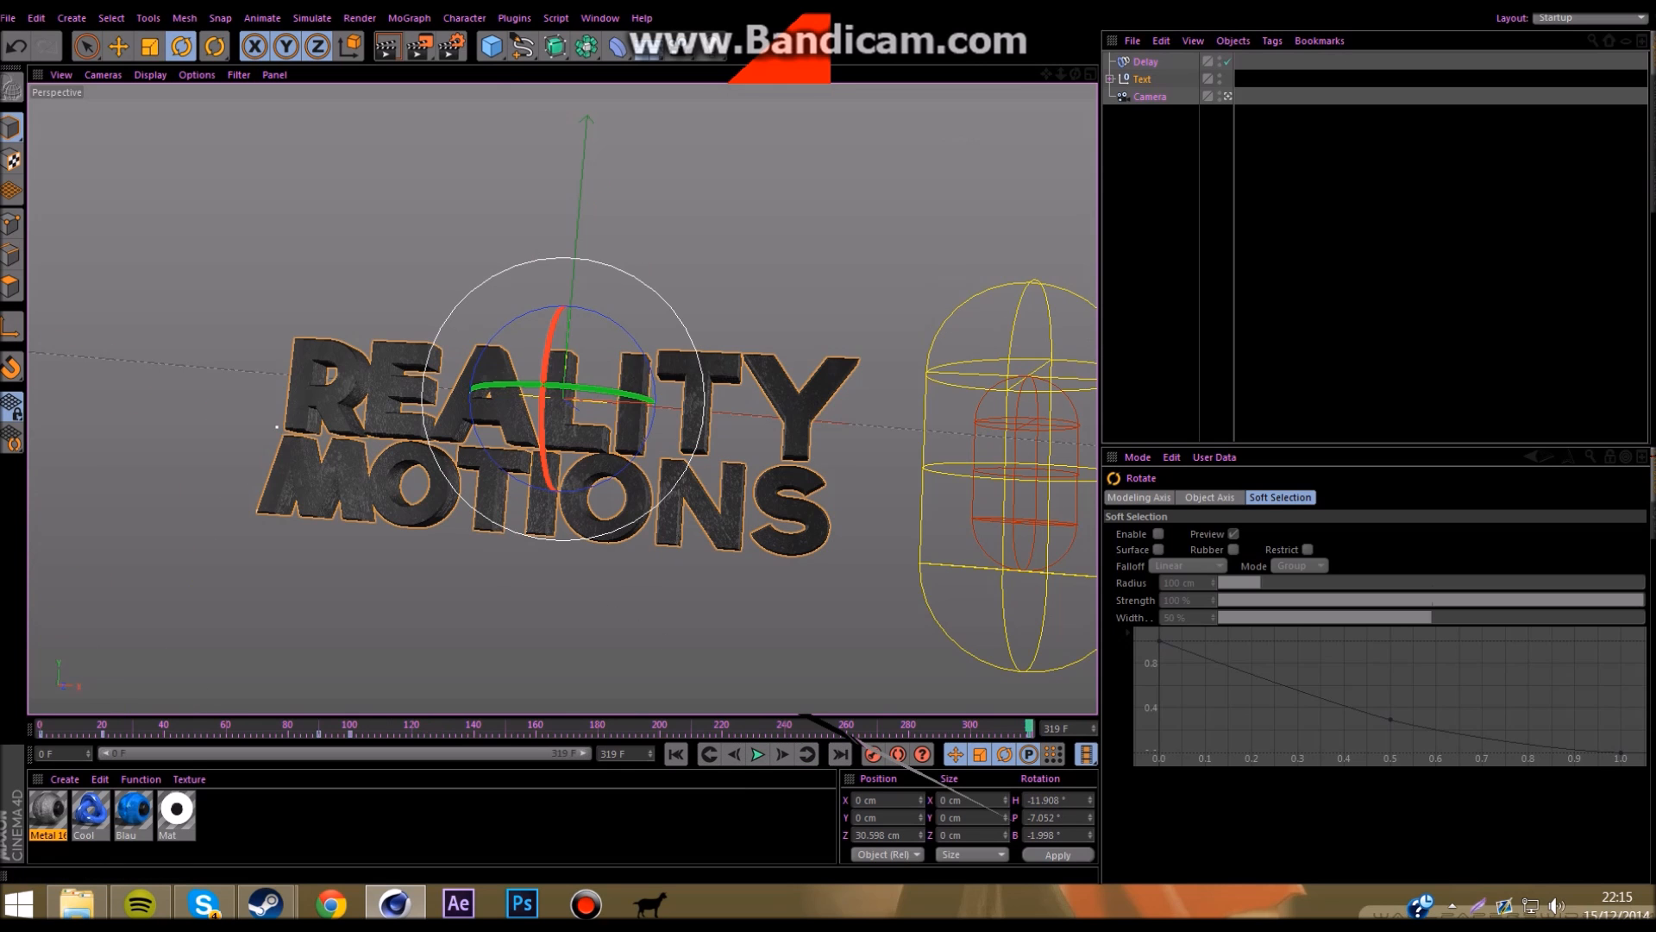
left_click_drag(604, 395, 278, 427)
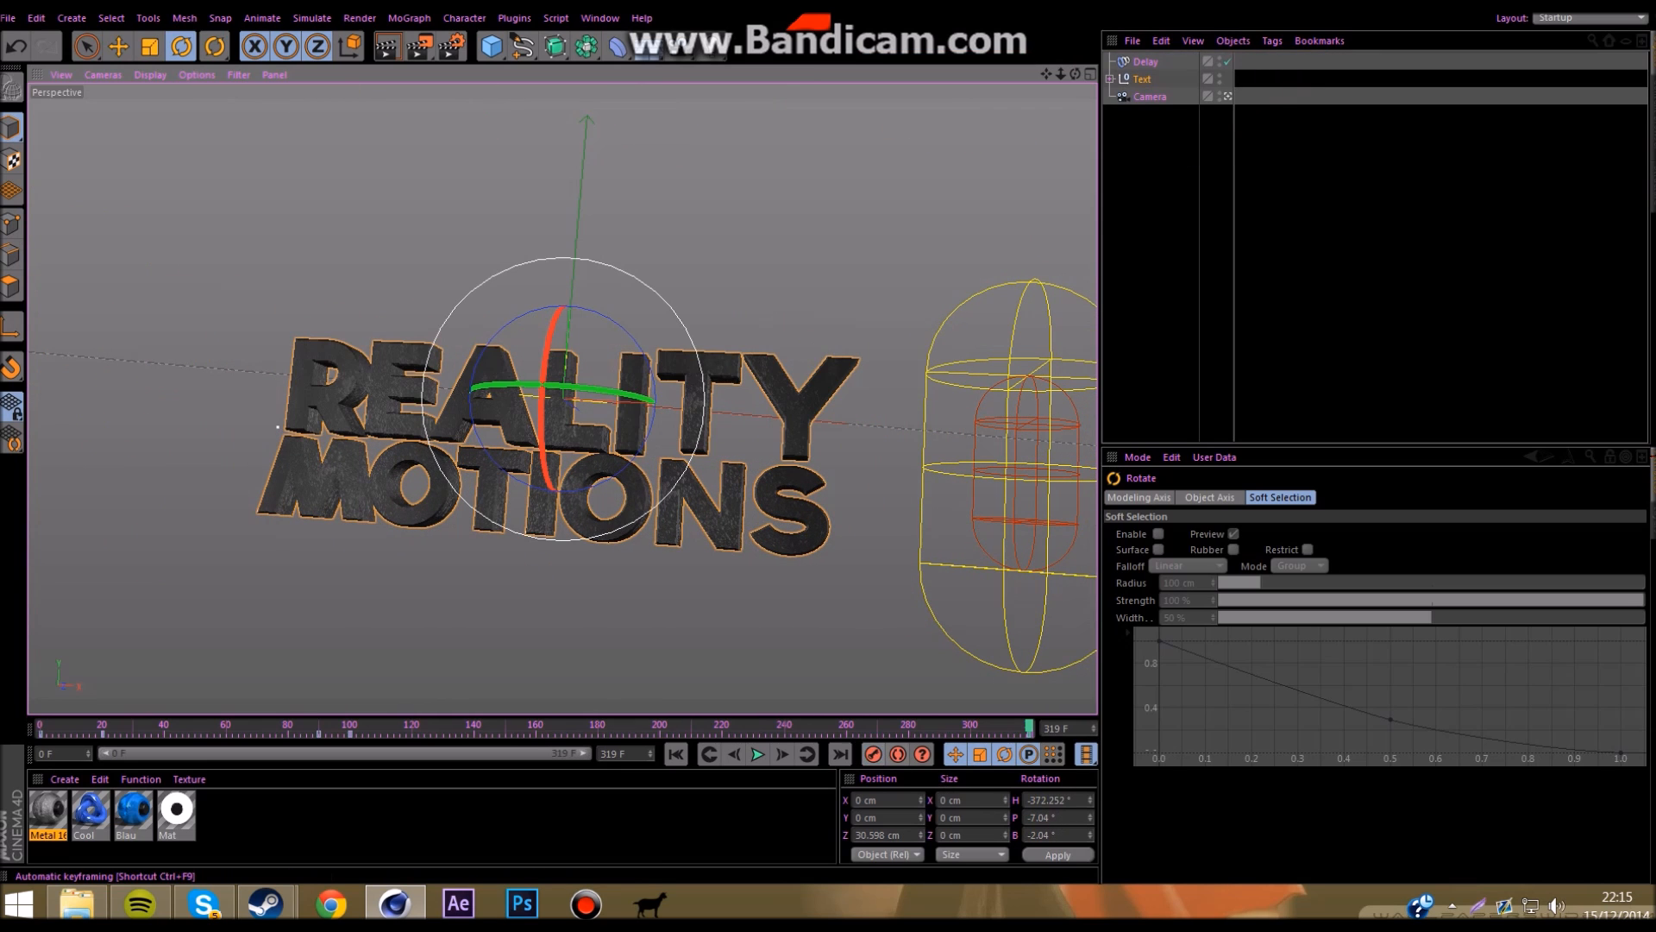
left_click(757, 754)
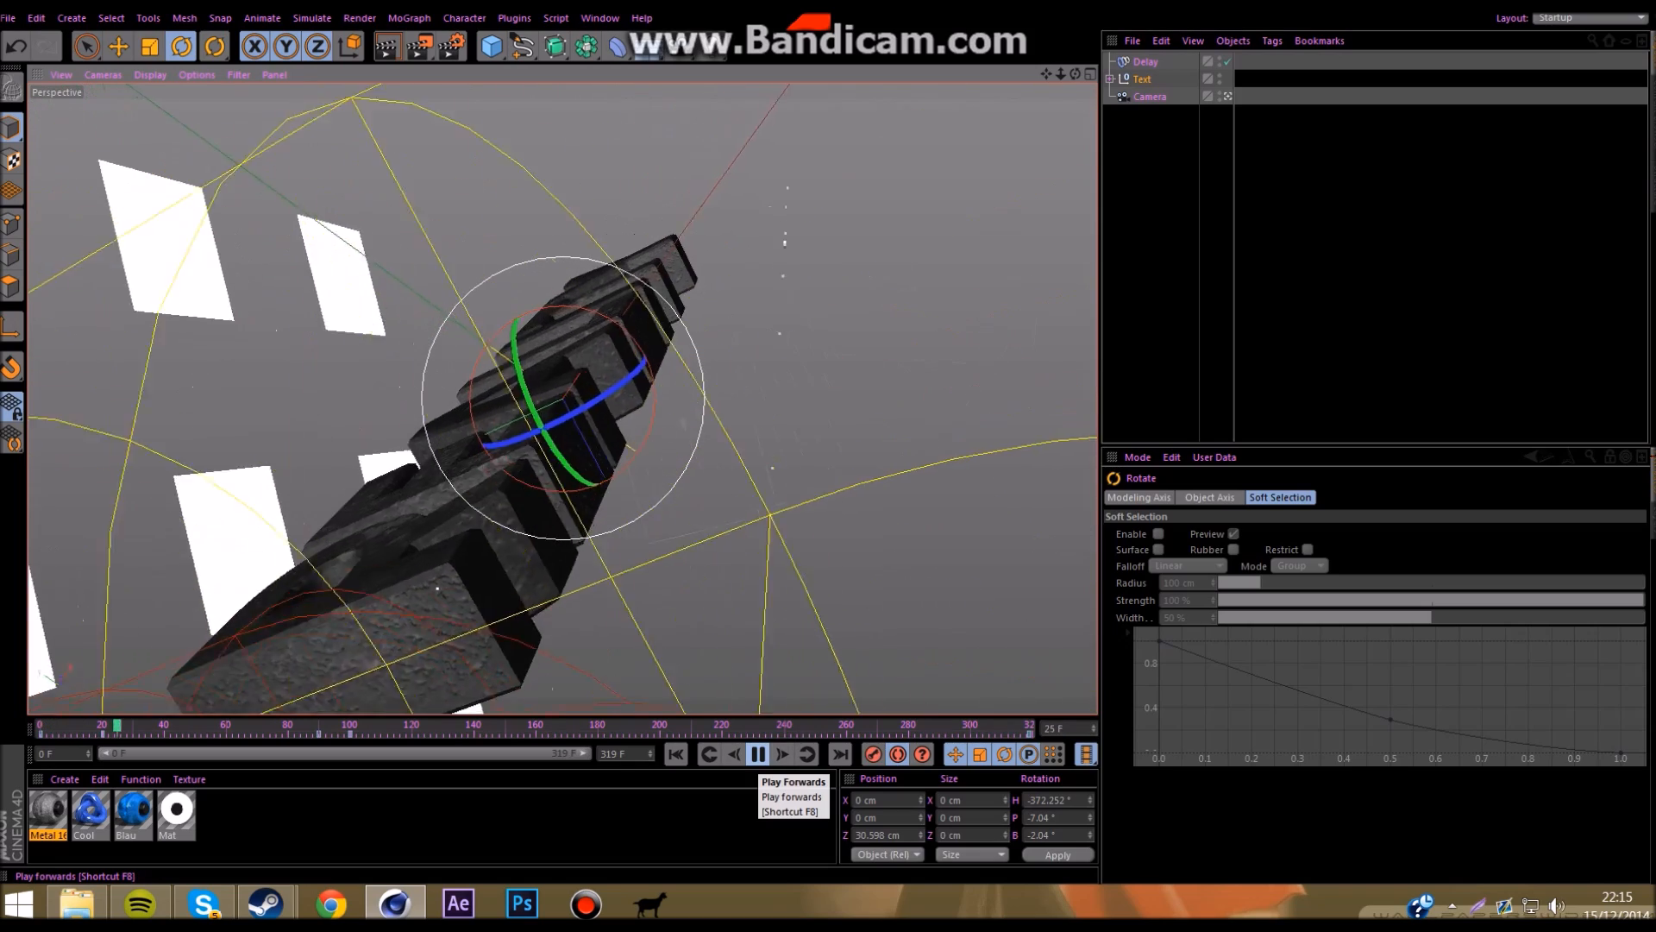
left_click(757, 754)
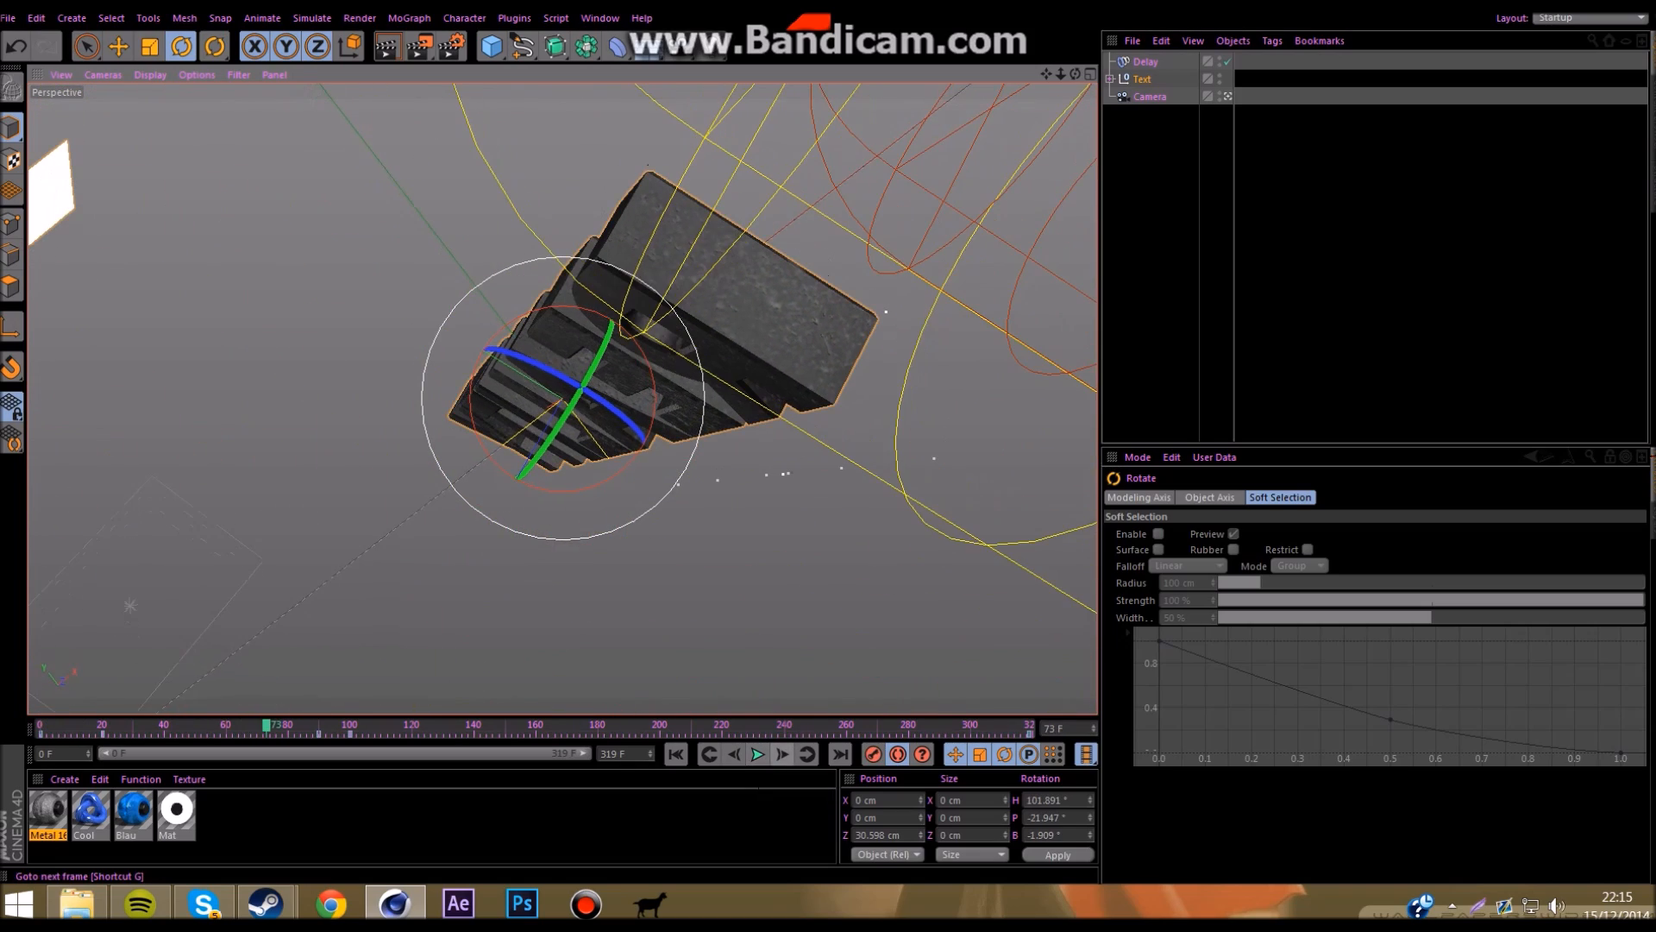
Step: Replay the animation from about frame 78 to frame 145 to check the corrected text rotation
left_click(808, 754)
left_click_drag(535, 405, 655, 405, "alt")
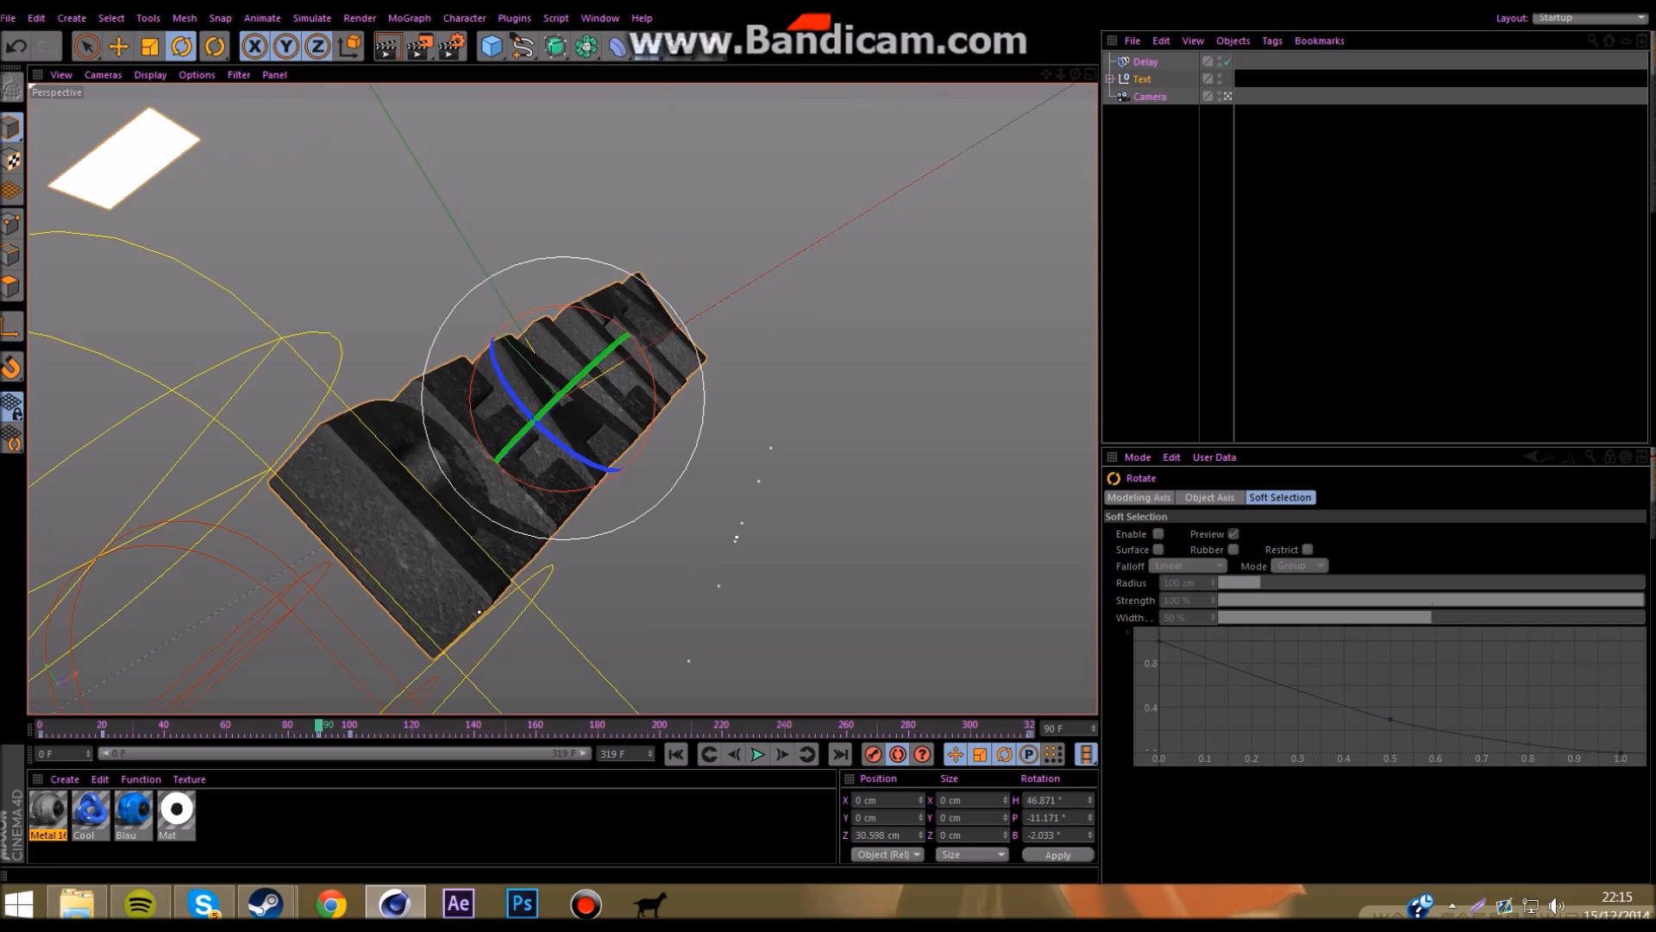
left_click_drag(319, 726, 282, 725)
left_click(757, 754)
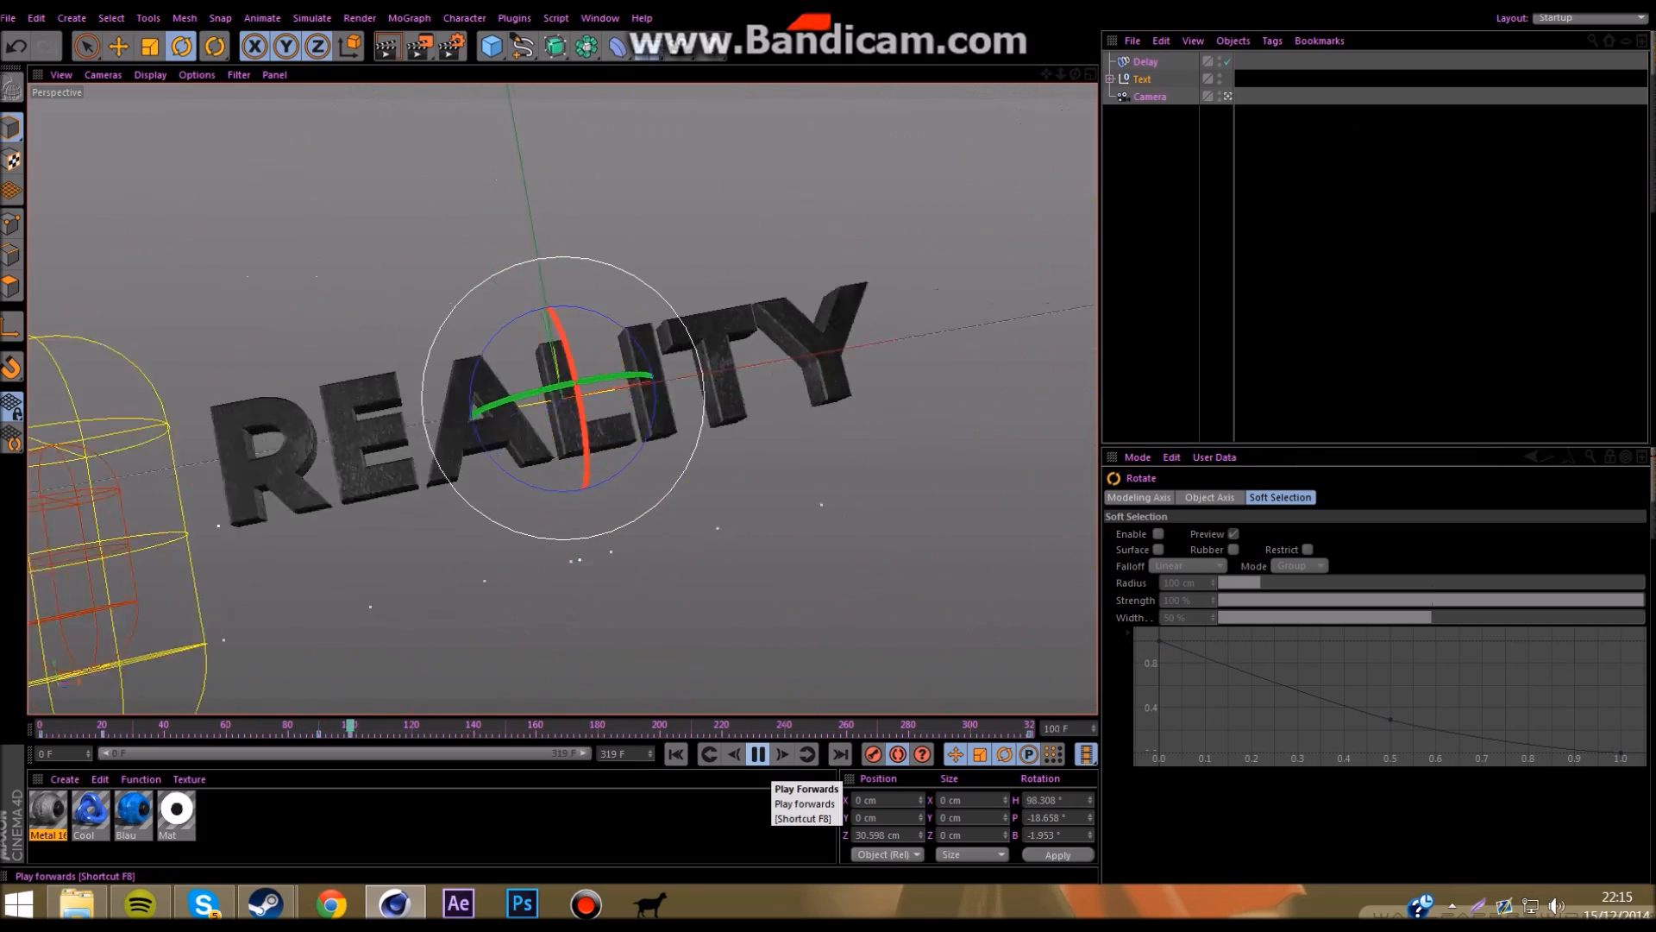
left_click(757, 754)
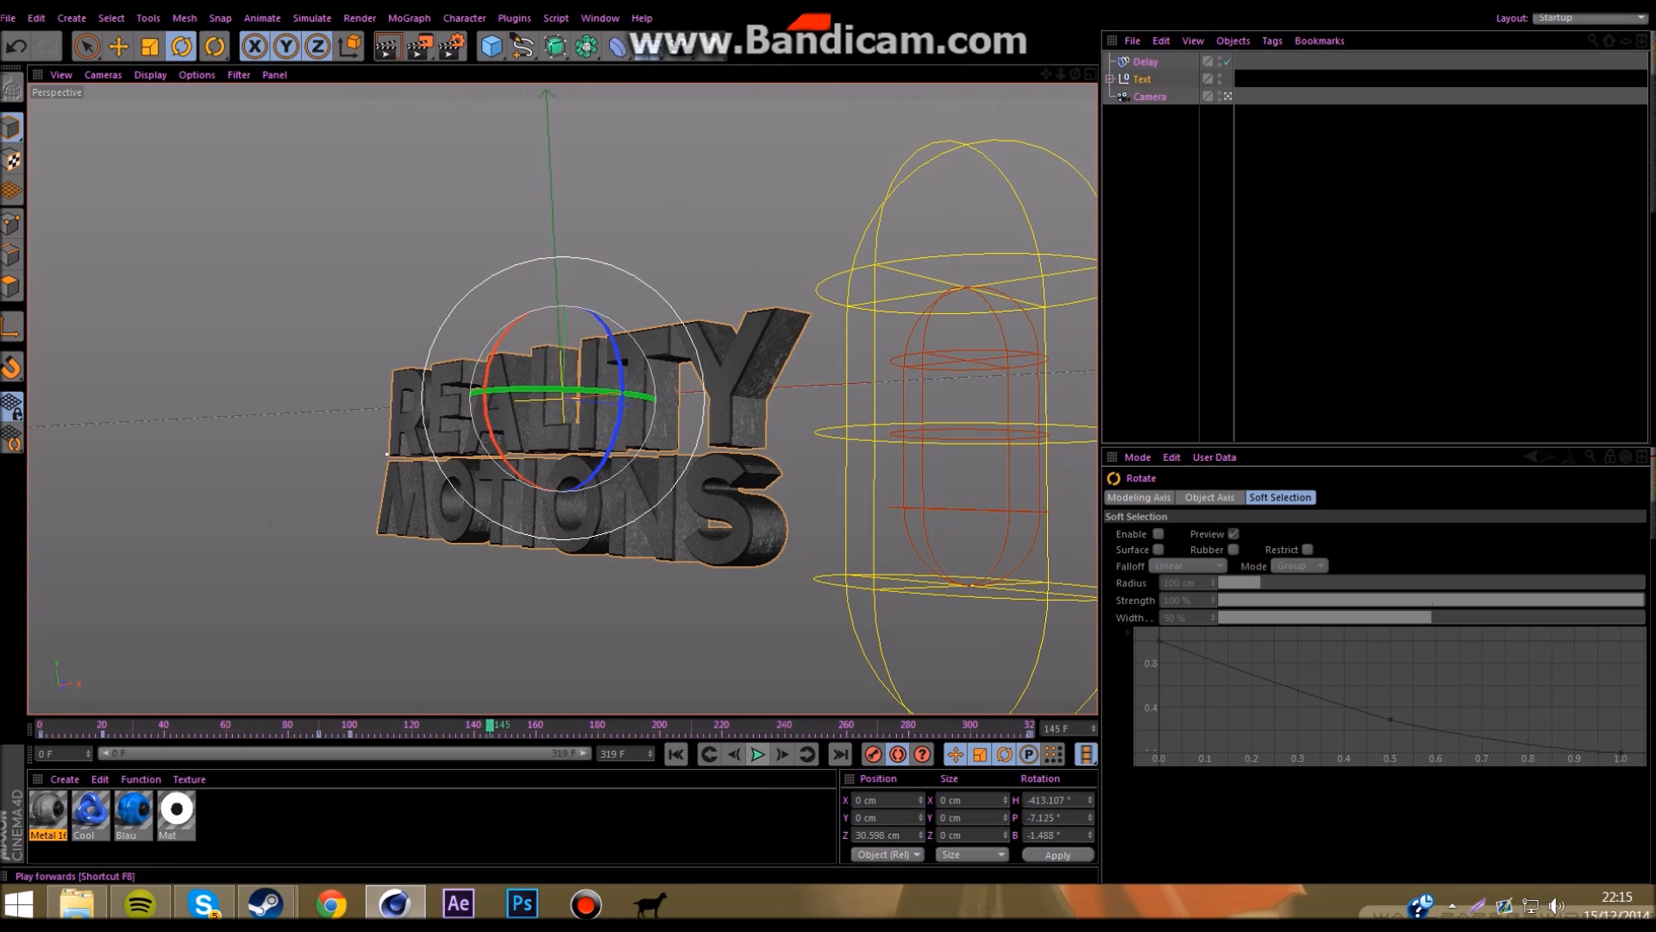
Step: Undo the last change to the text animation and play it from frame 0 past frame 130
key("ctrl+z")
left_click_drag(490, 726, 35, 727)
left_click(757, 754)
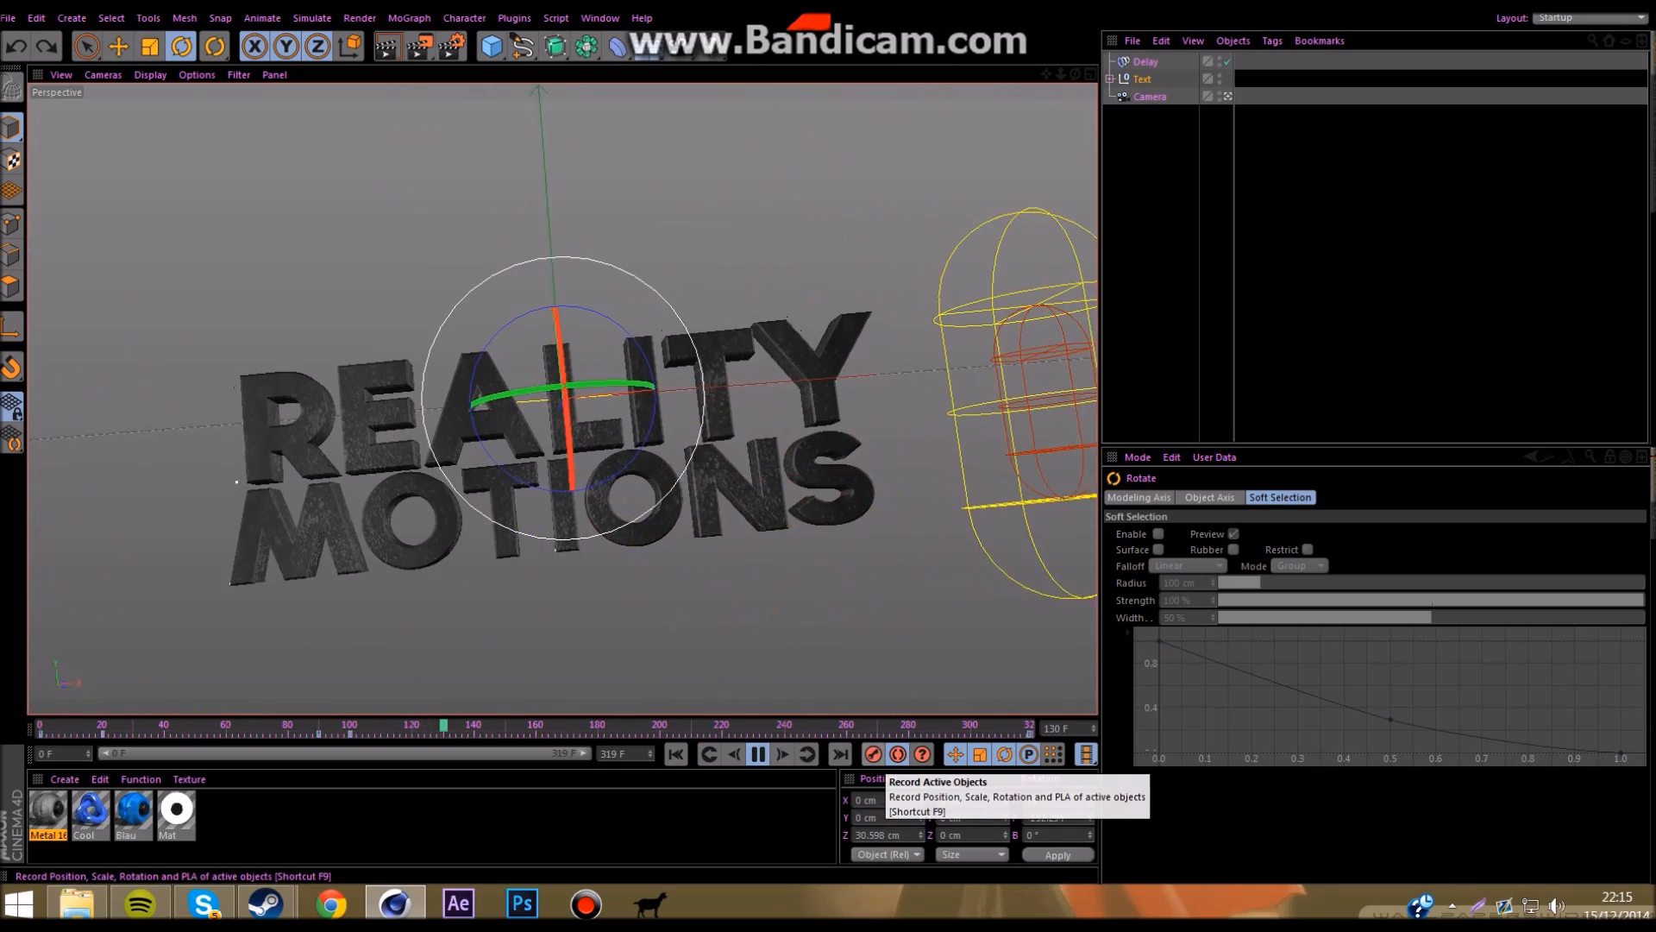
left_click(757, 754)
Step: At frame 319, rotate the Lighting null inside the Text null to a heading of about 1.9° and test-render the view
left_click_drag(630, 726, 1029, 726)
left_click(1251, 259)
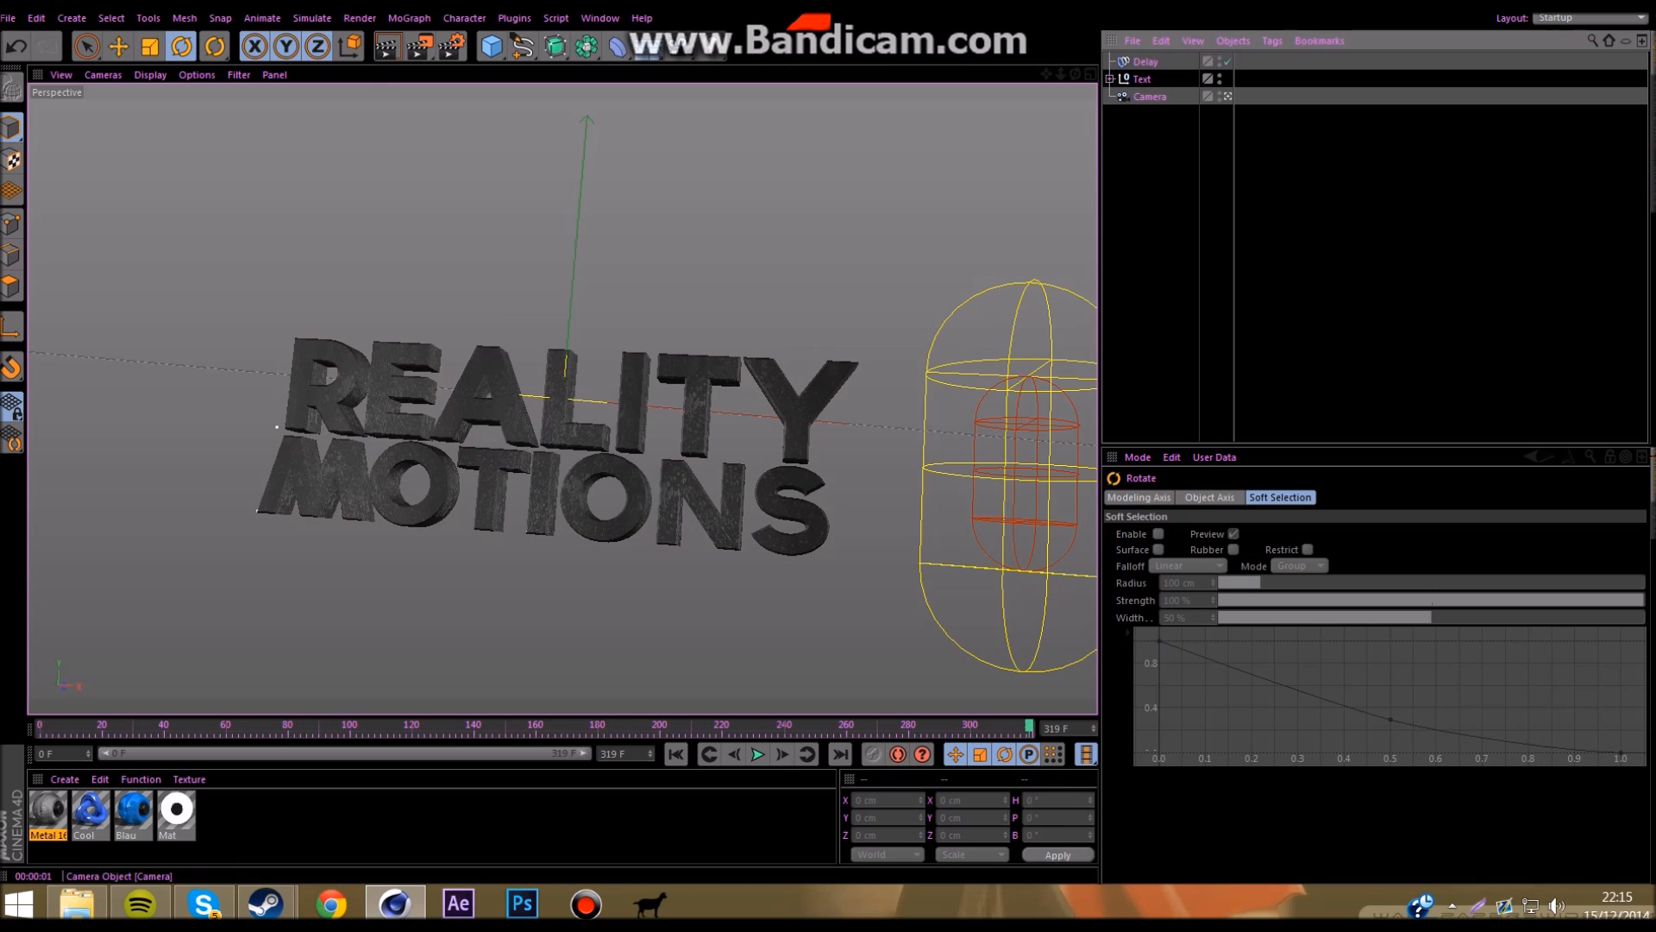
left_click(1110, 79)
left_click(1161, 97)
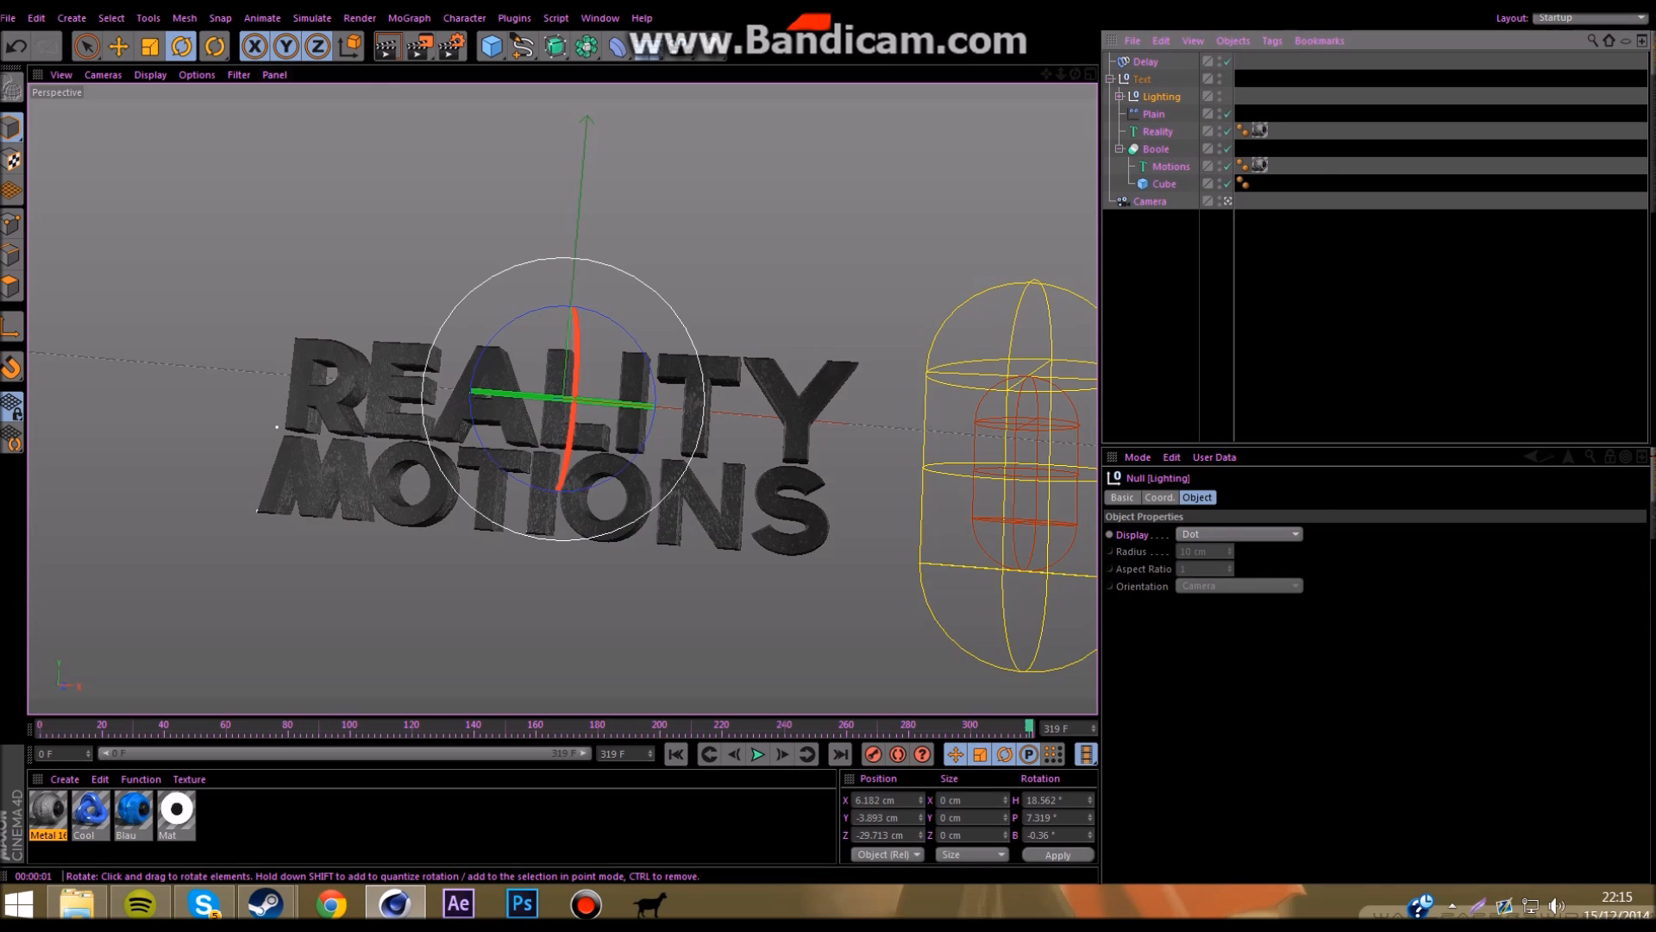
left_click_drag(517, 395, 569, 403)
left_click(387, 48)
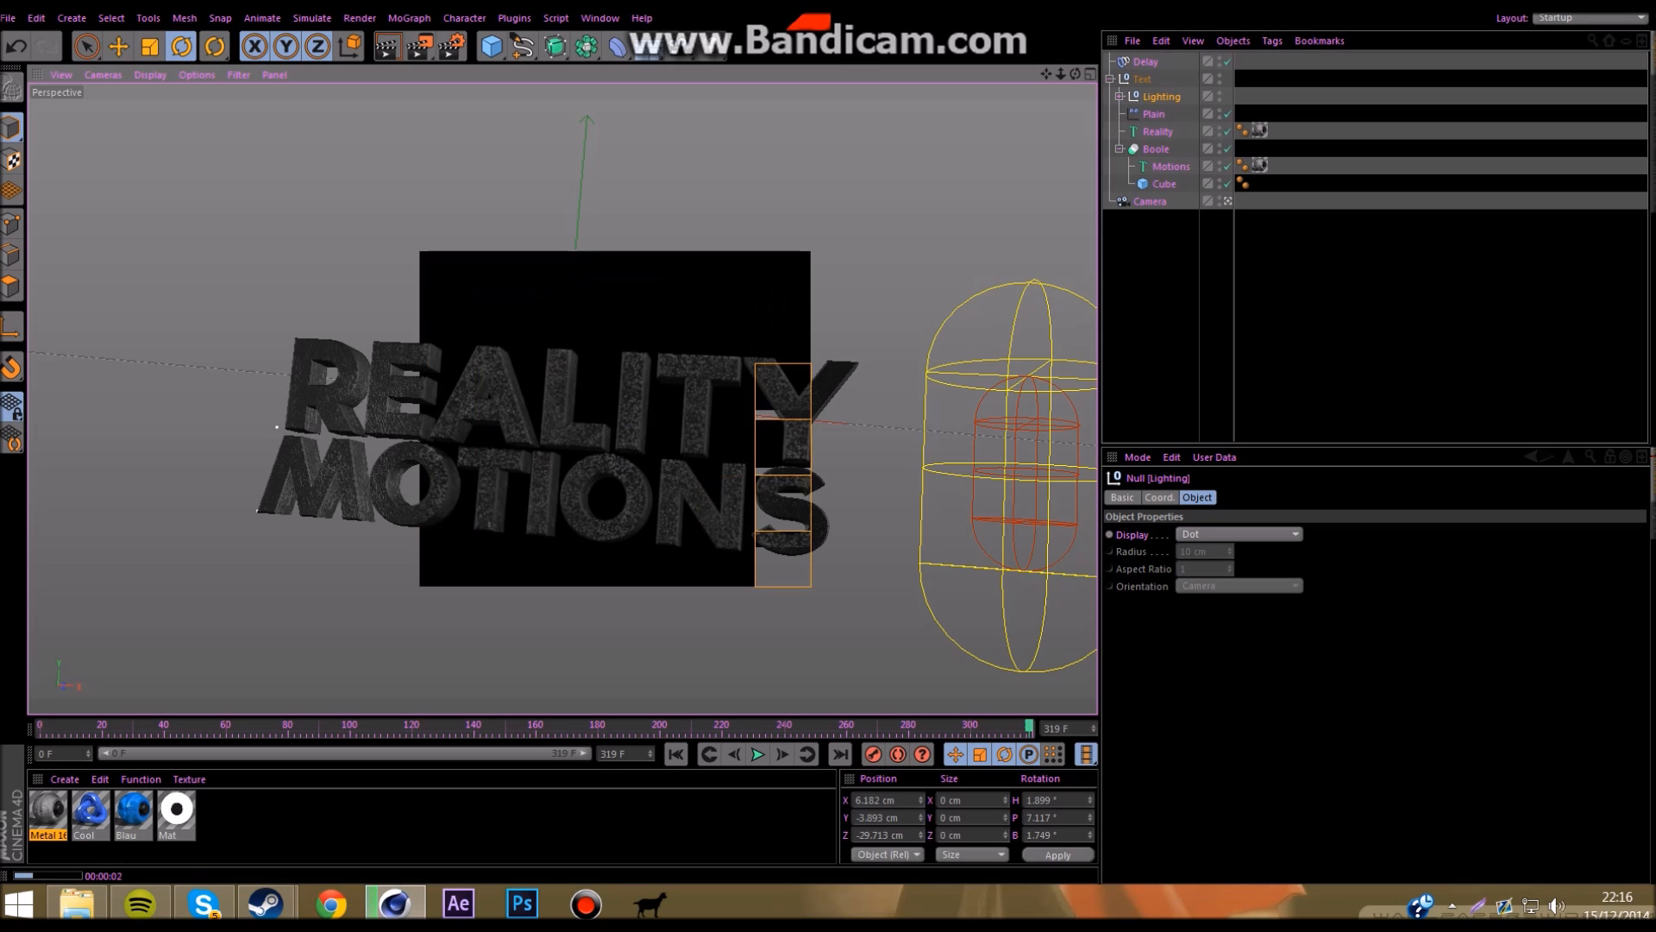
left_click(1389, 302)
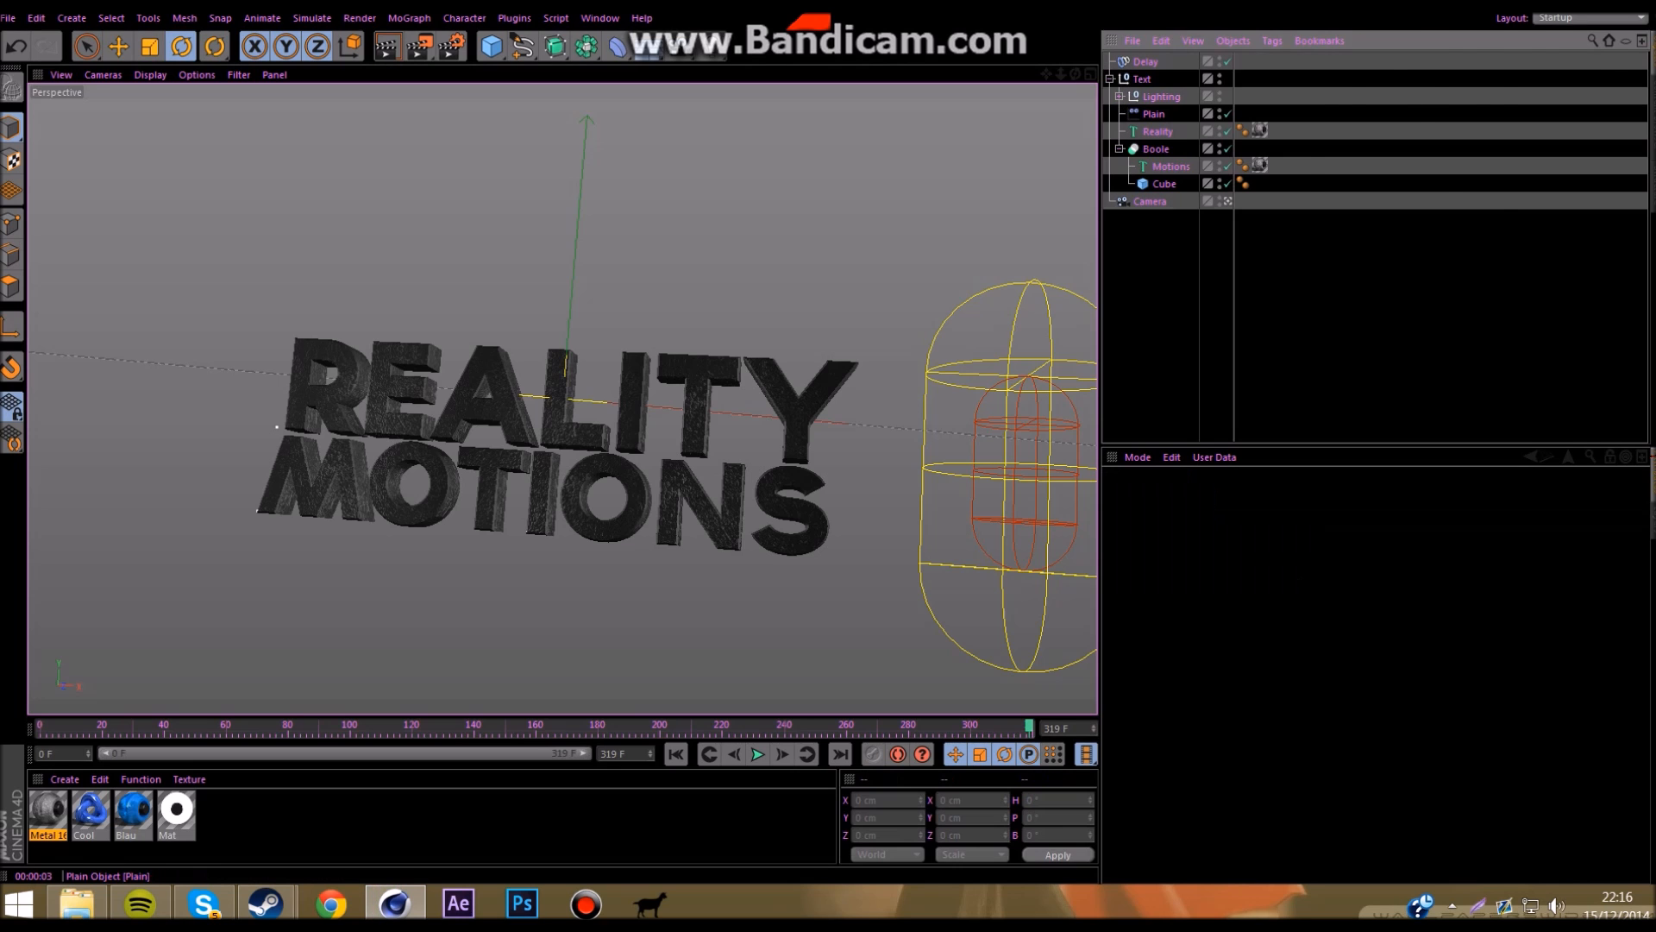
Step: Load the Metal 23 preset, replace the metal on the Reality and Motions texts with it and test-render
left_click(1653, 118)
left_click(1461, 275)
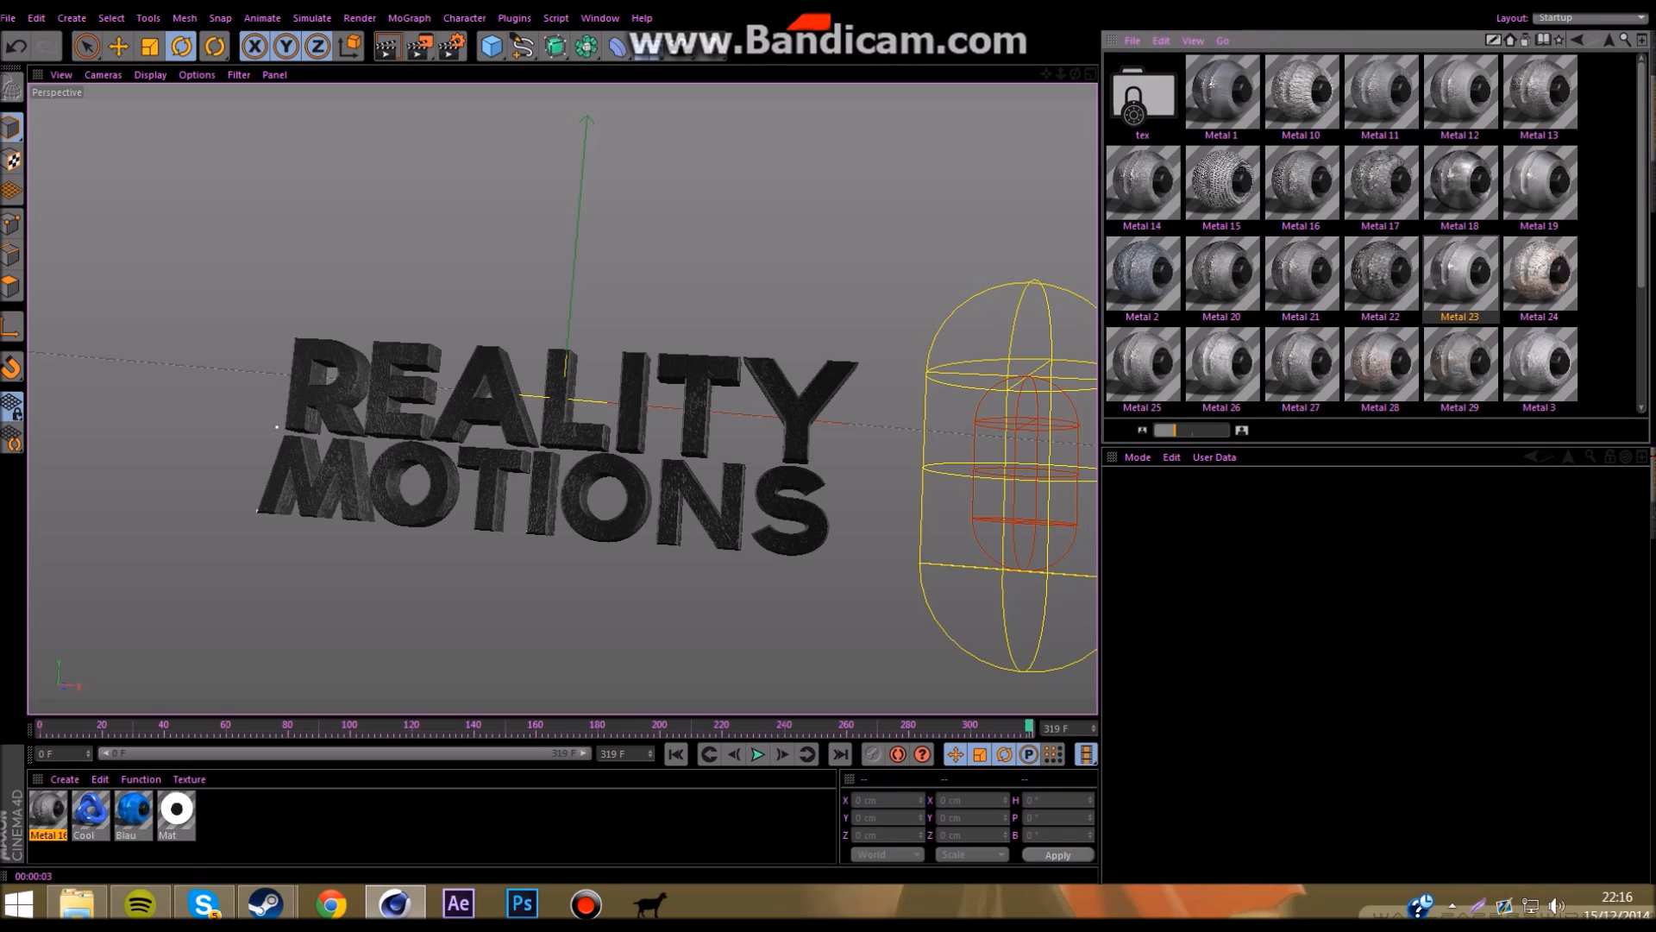
double_click(1461, 274)
left_click(1653, 54)
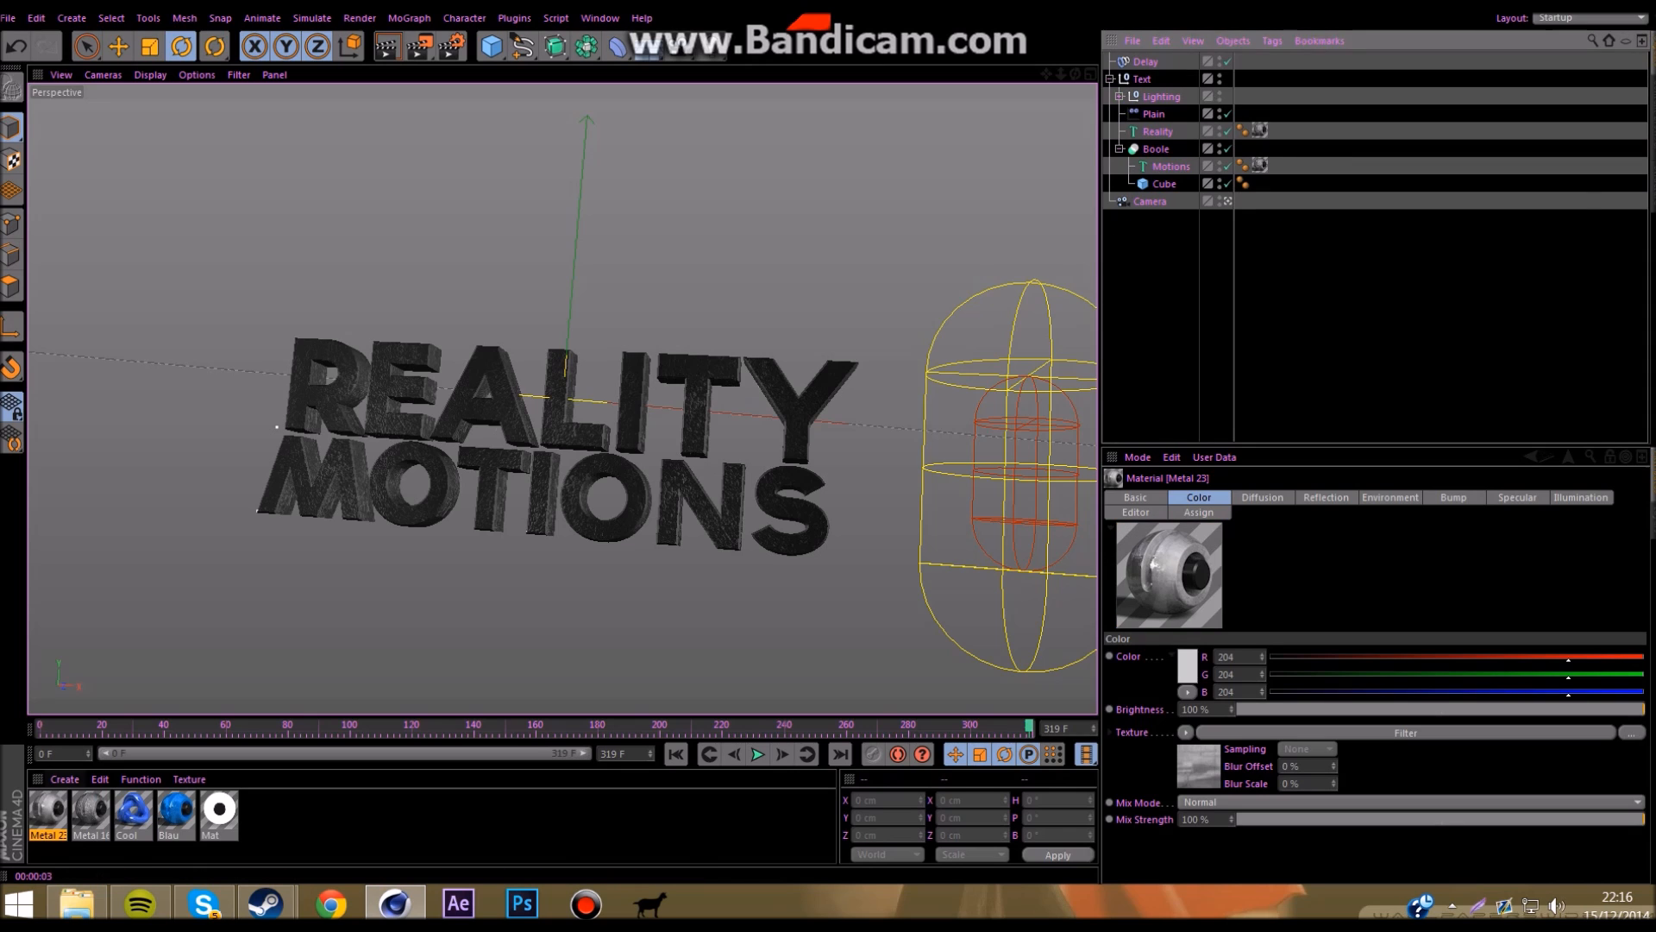
left_click_drag(1261, 130, 1271, 166, "ctrl")
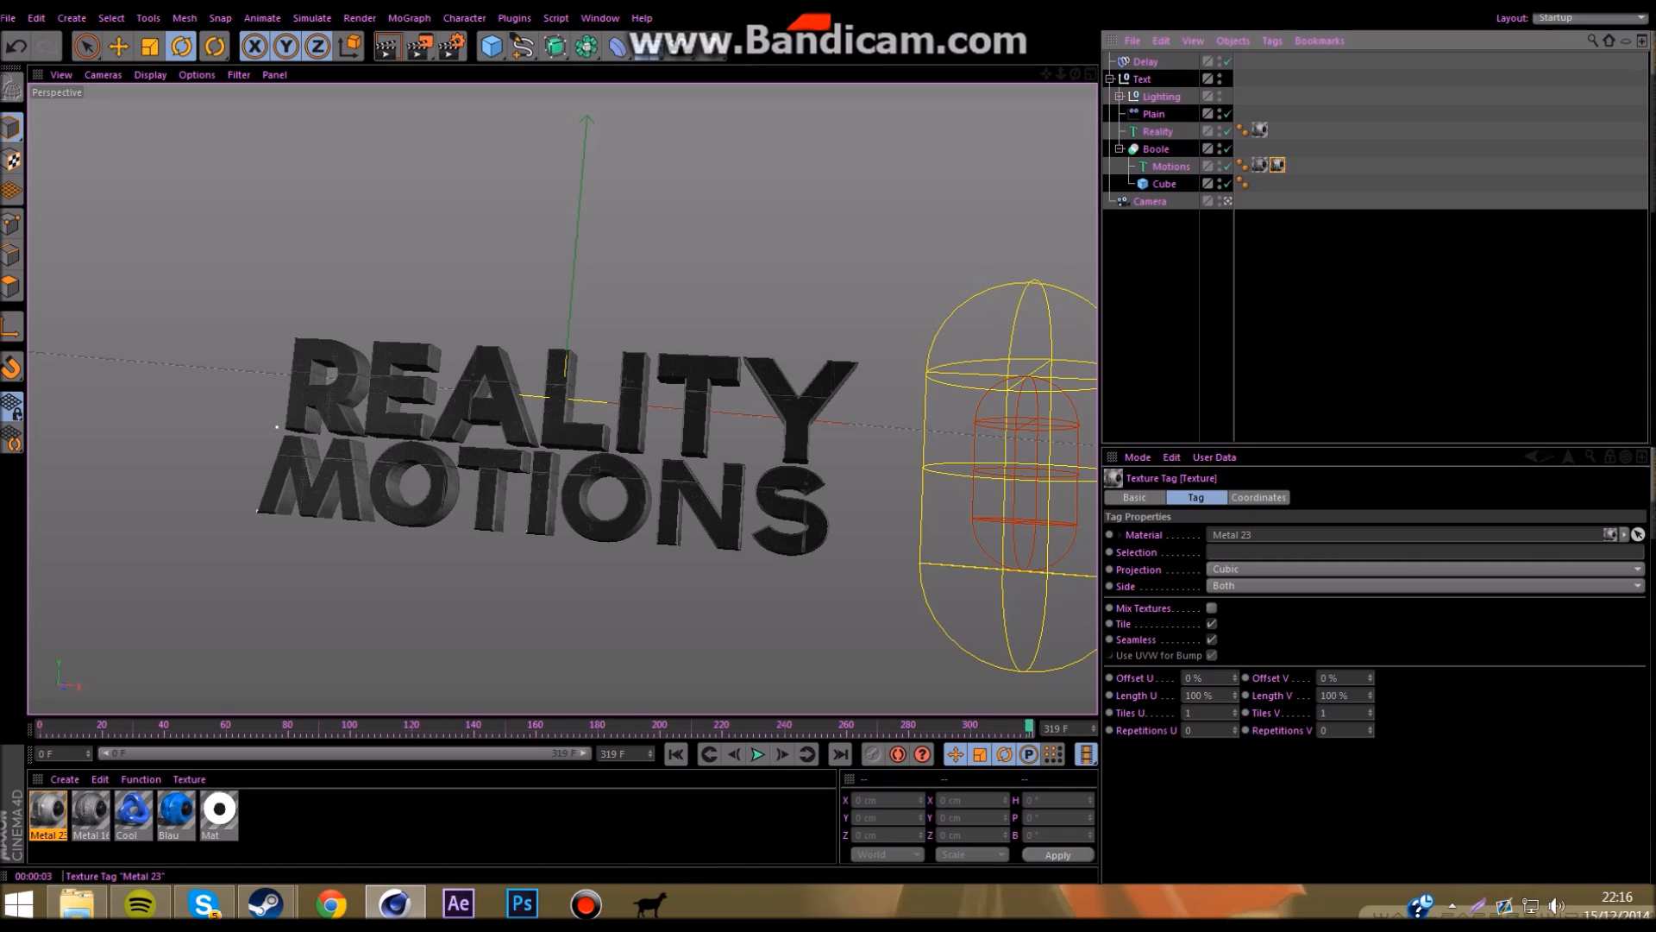
left_click(1347, 295)
left_click(387, 46)
key("Escape")
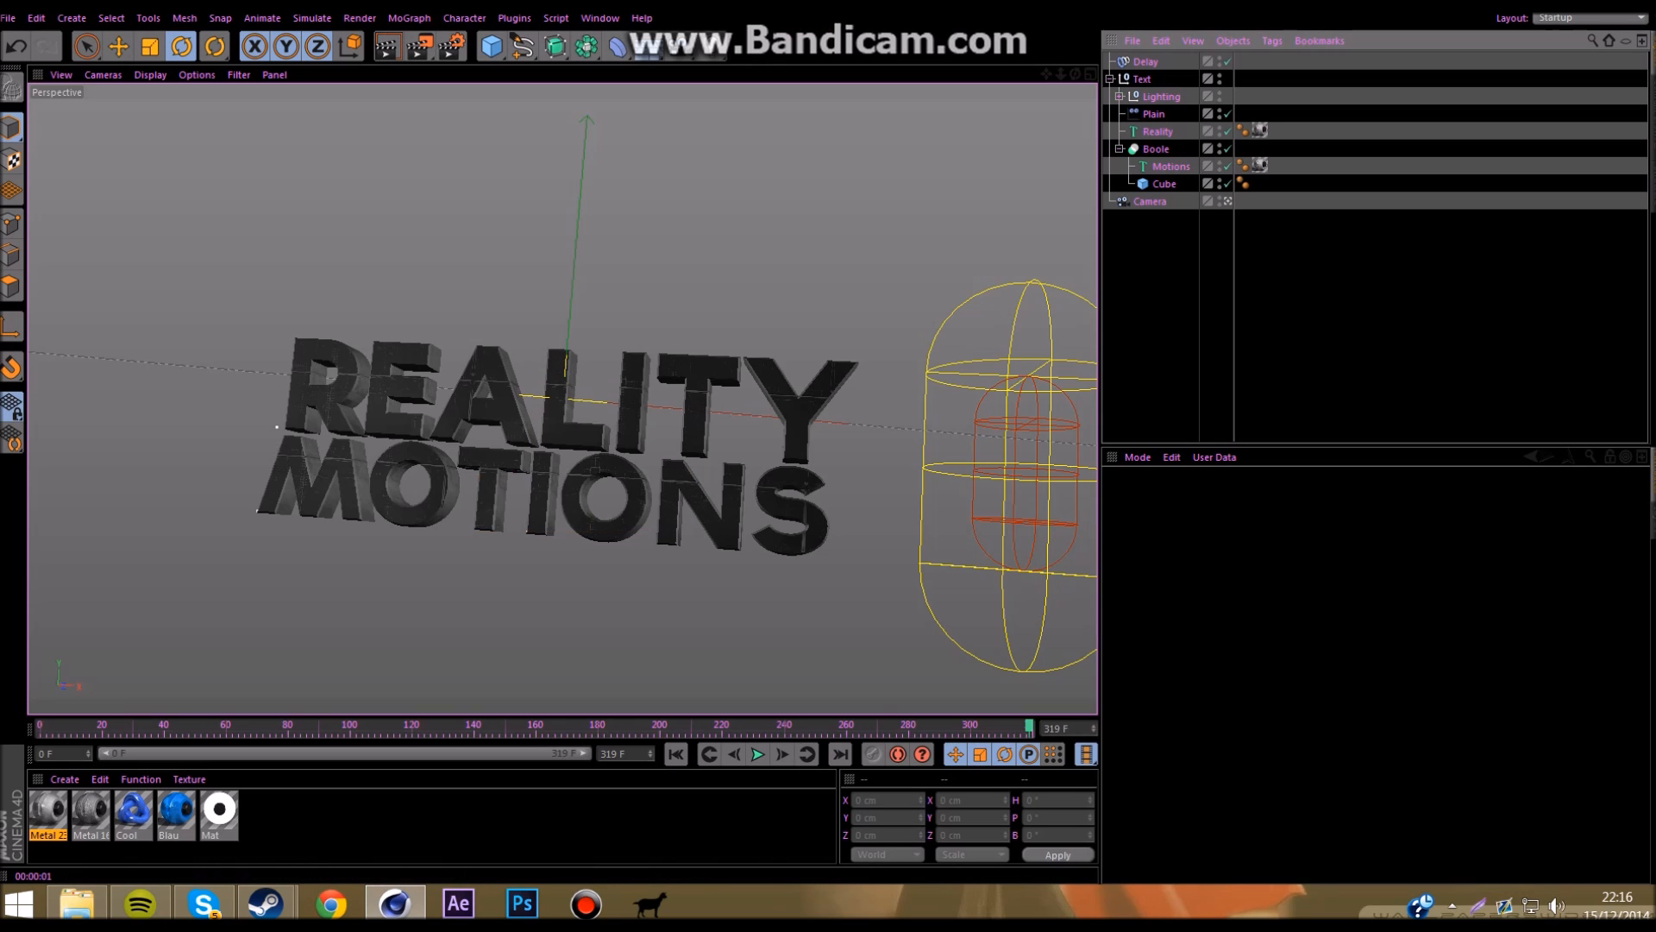
Step: Rotate the Lighting null to a heading of about 37.4° and test-render the view
left_click(1161, 97)
left_click_drag(474, 392, 479, 393)
left_click(387, 46)
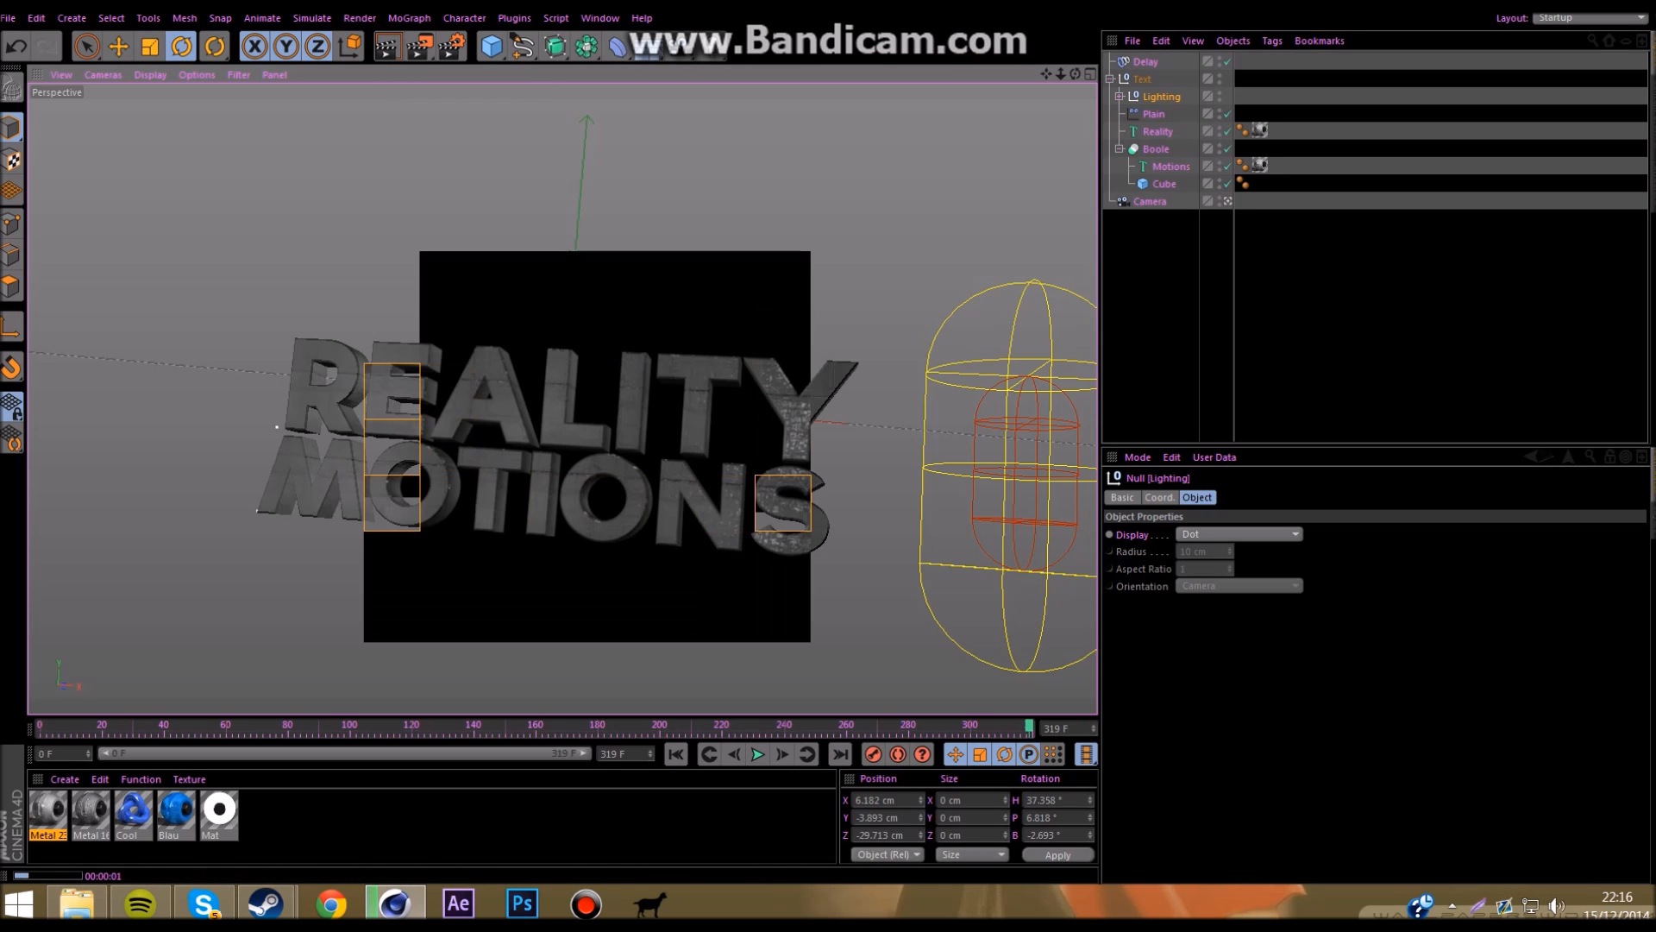
left_click(1160, 276)
Step: Return the animation to frame 0 and test-render the close-up of the text
left_click(1110, 79)
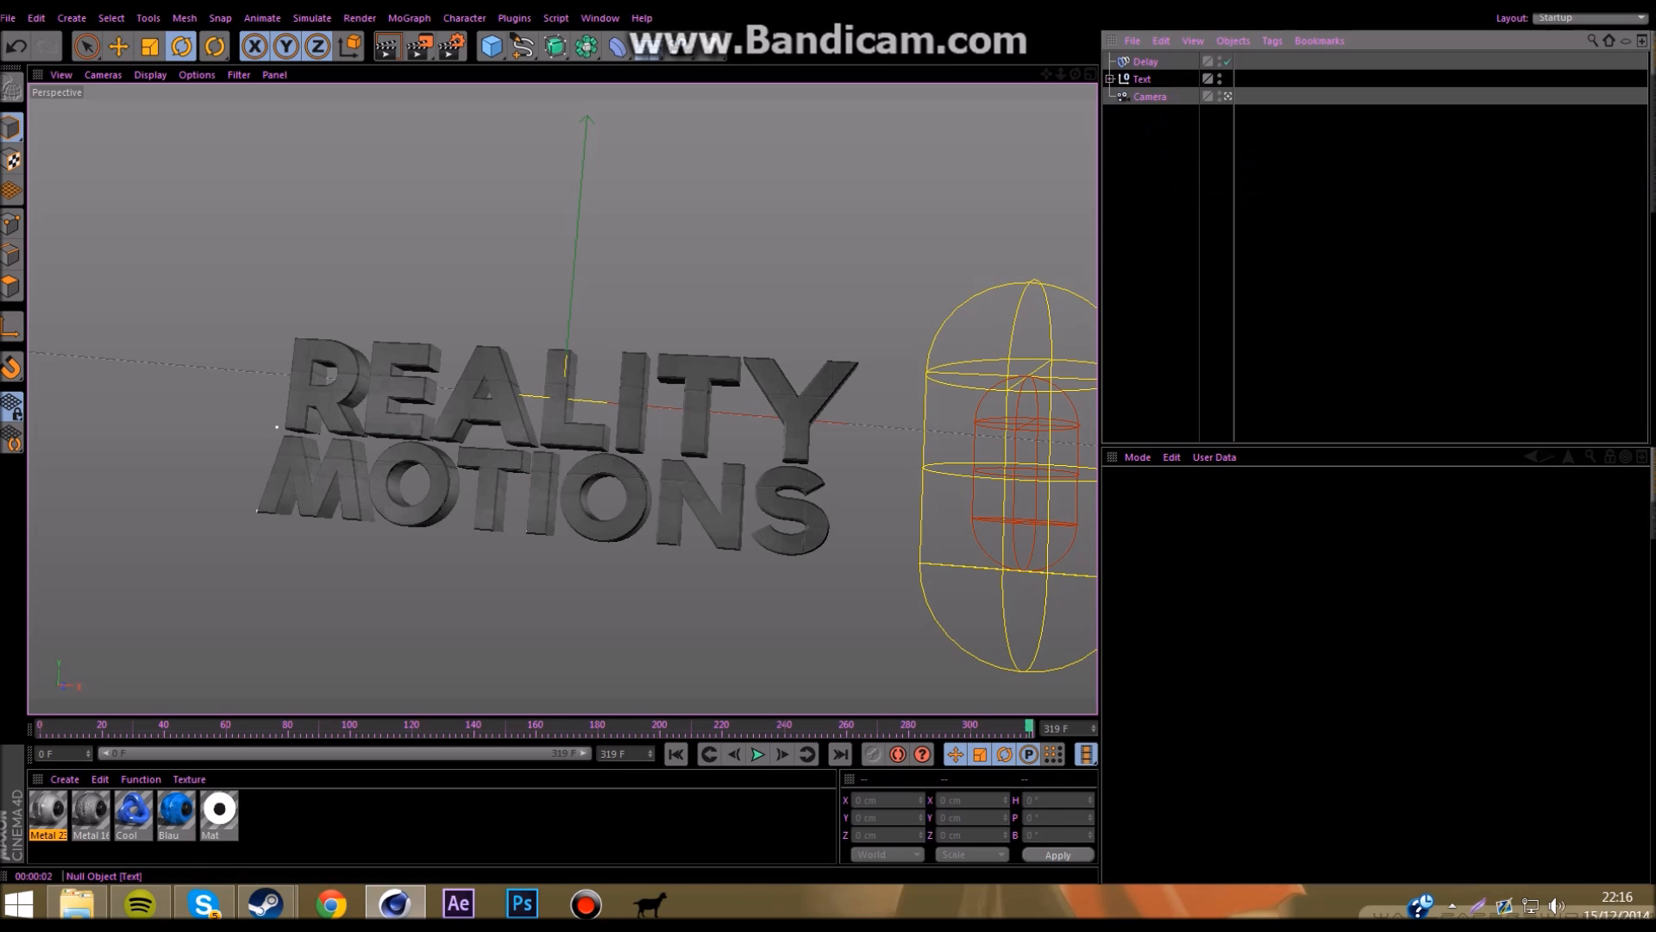
left_click(1142, 79)
left_click_drag(1029, 728, 40, 728)
left_click(387, 46)
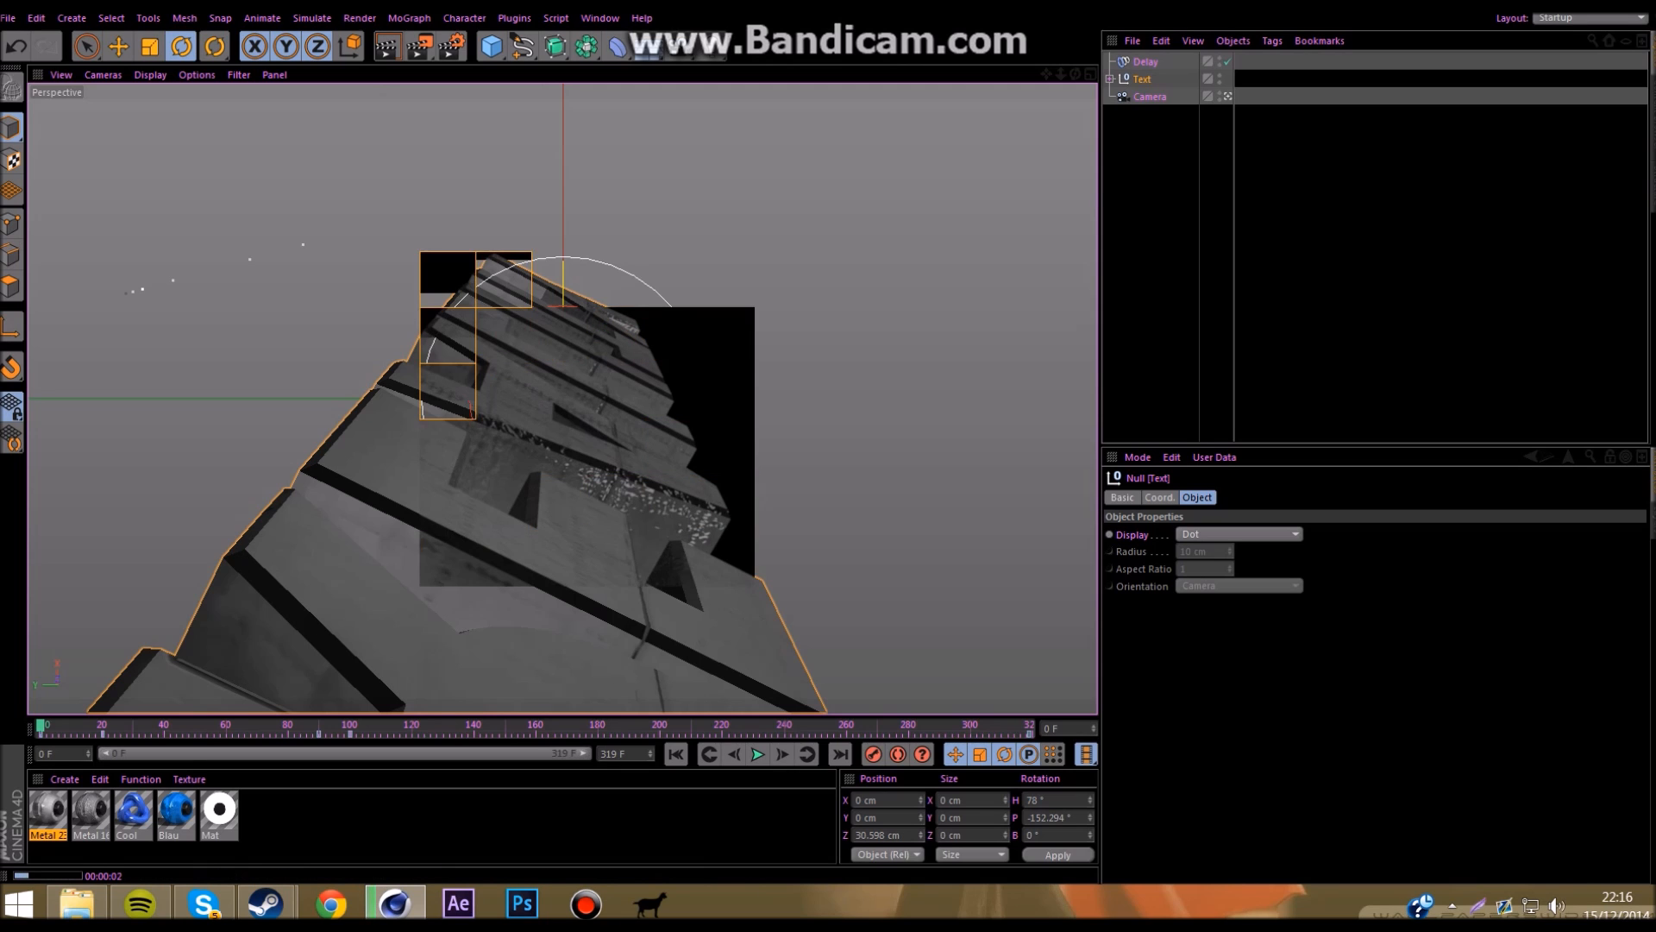
left_click(1363, 259)
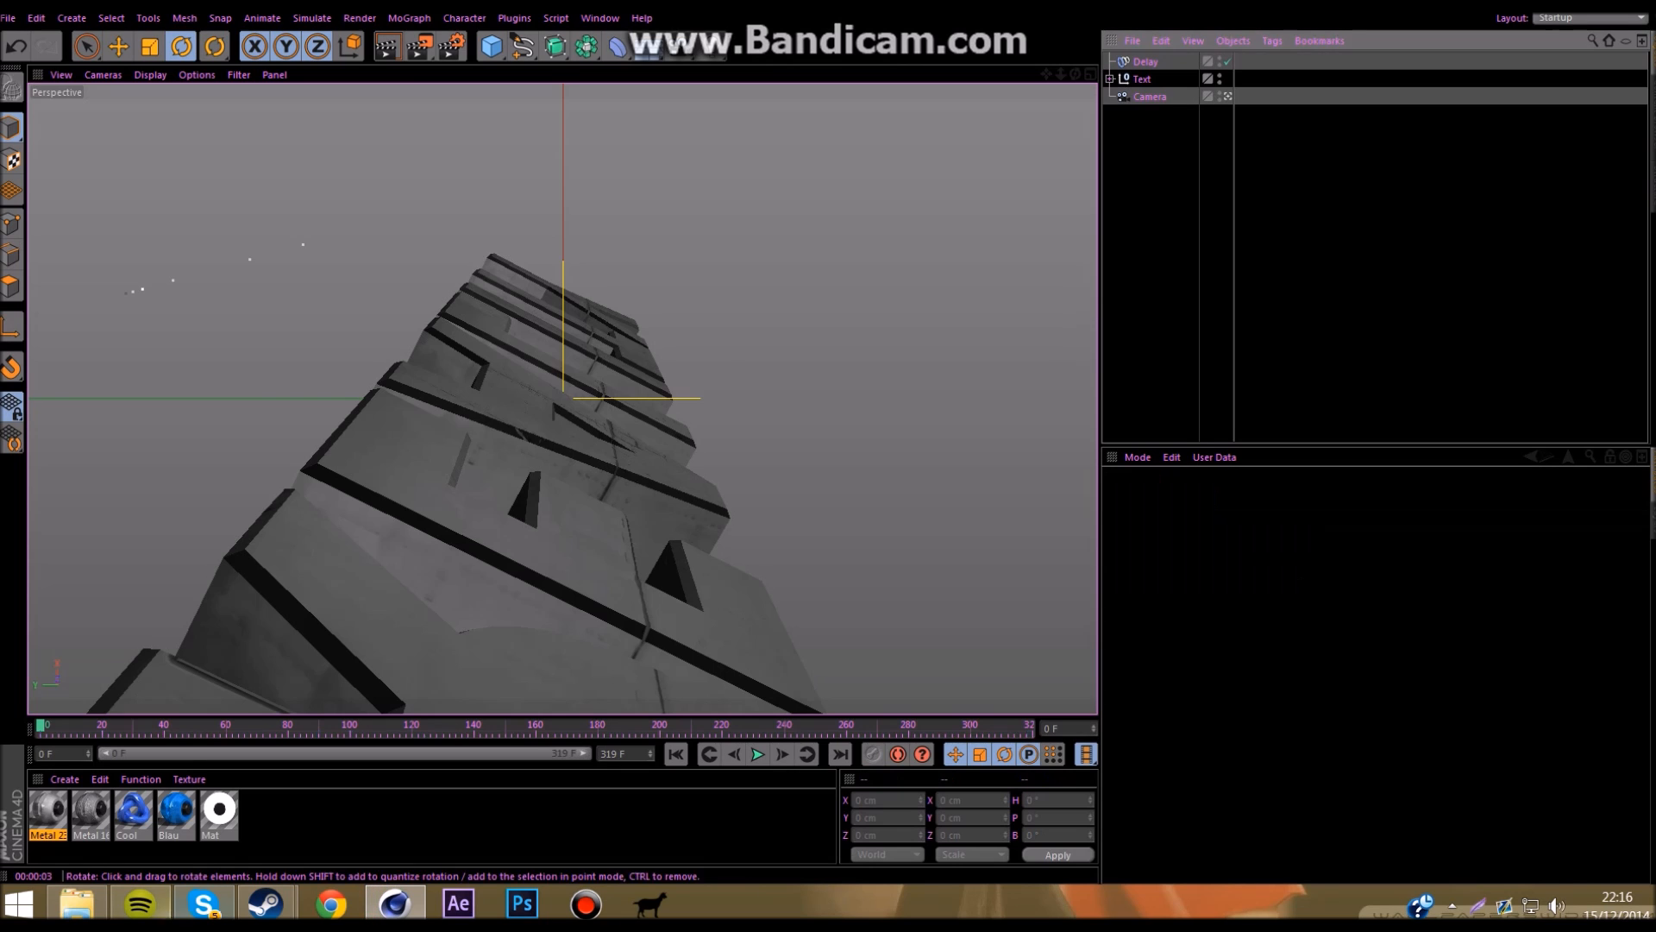
Step: Apply the Cool material to the Reality text with seamless Cubic projection, restricted to the R1 selection
left_click(134, 810)
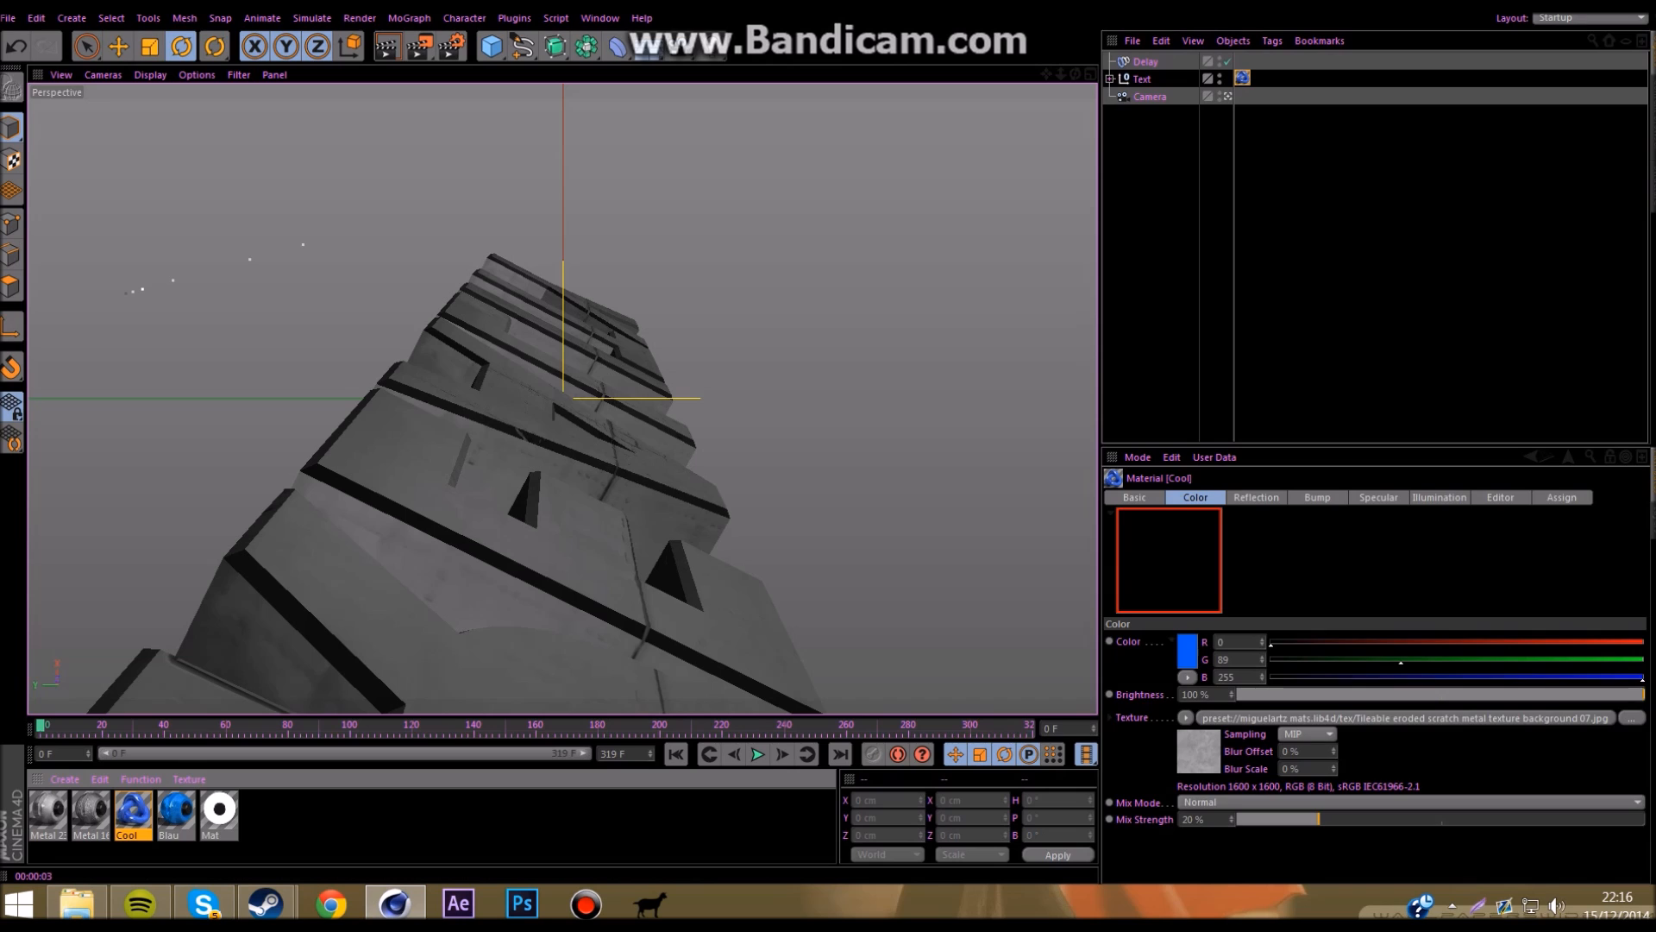
left_click(1111, 80)
left_click(1119, 149)
left_click(1120, 149)
left_click(1242, 79)
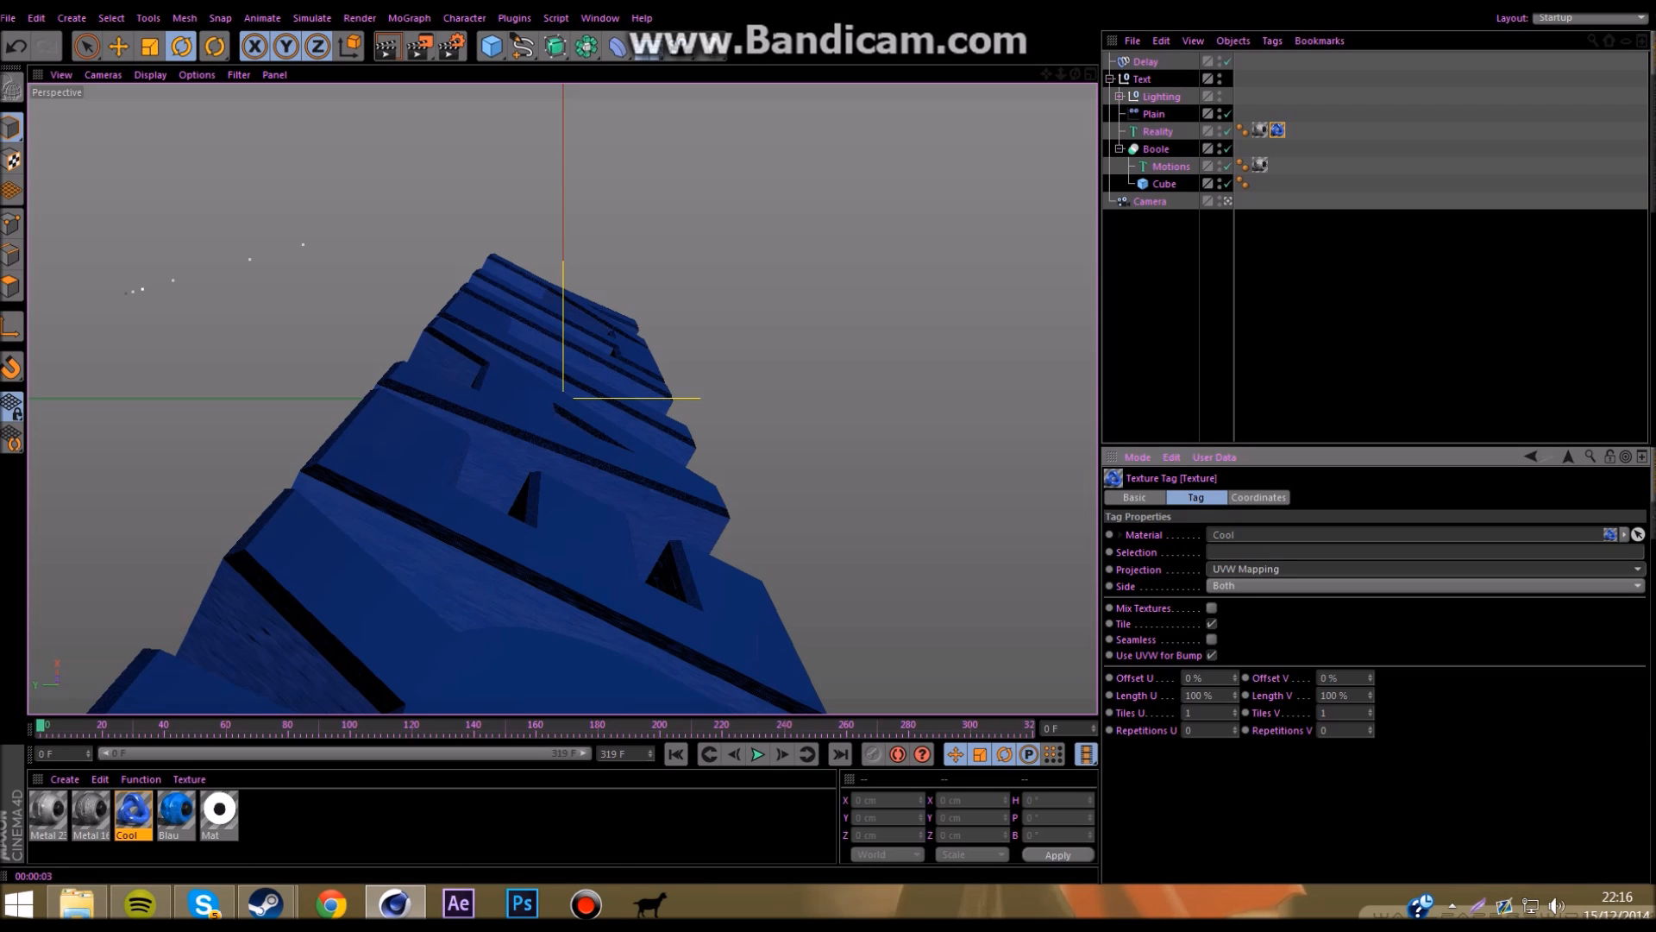
left_click(1216, 640)
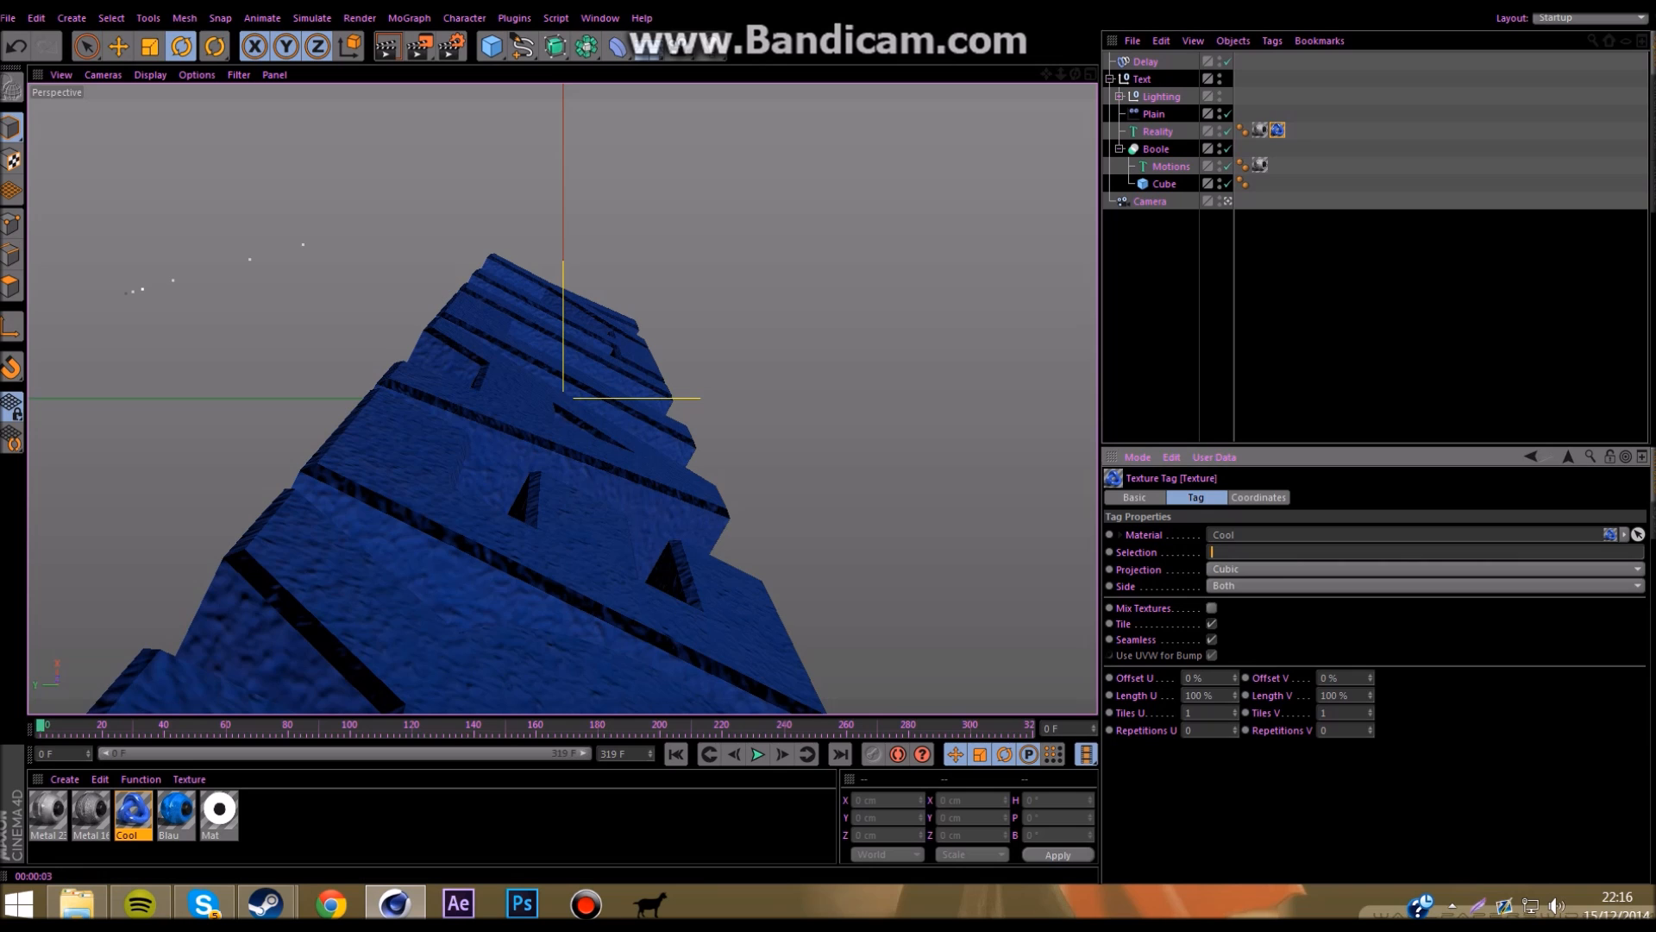
left_click(1346, 310)
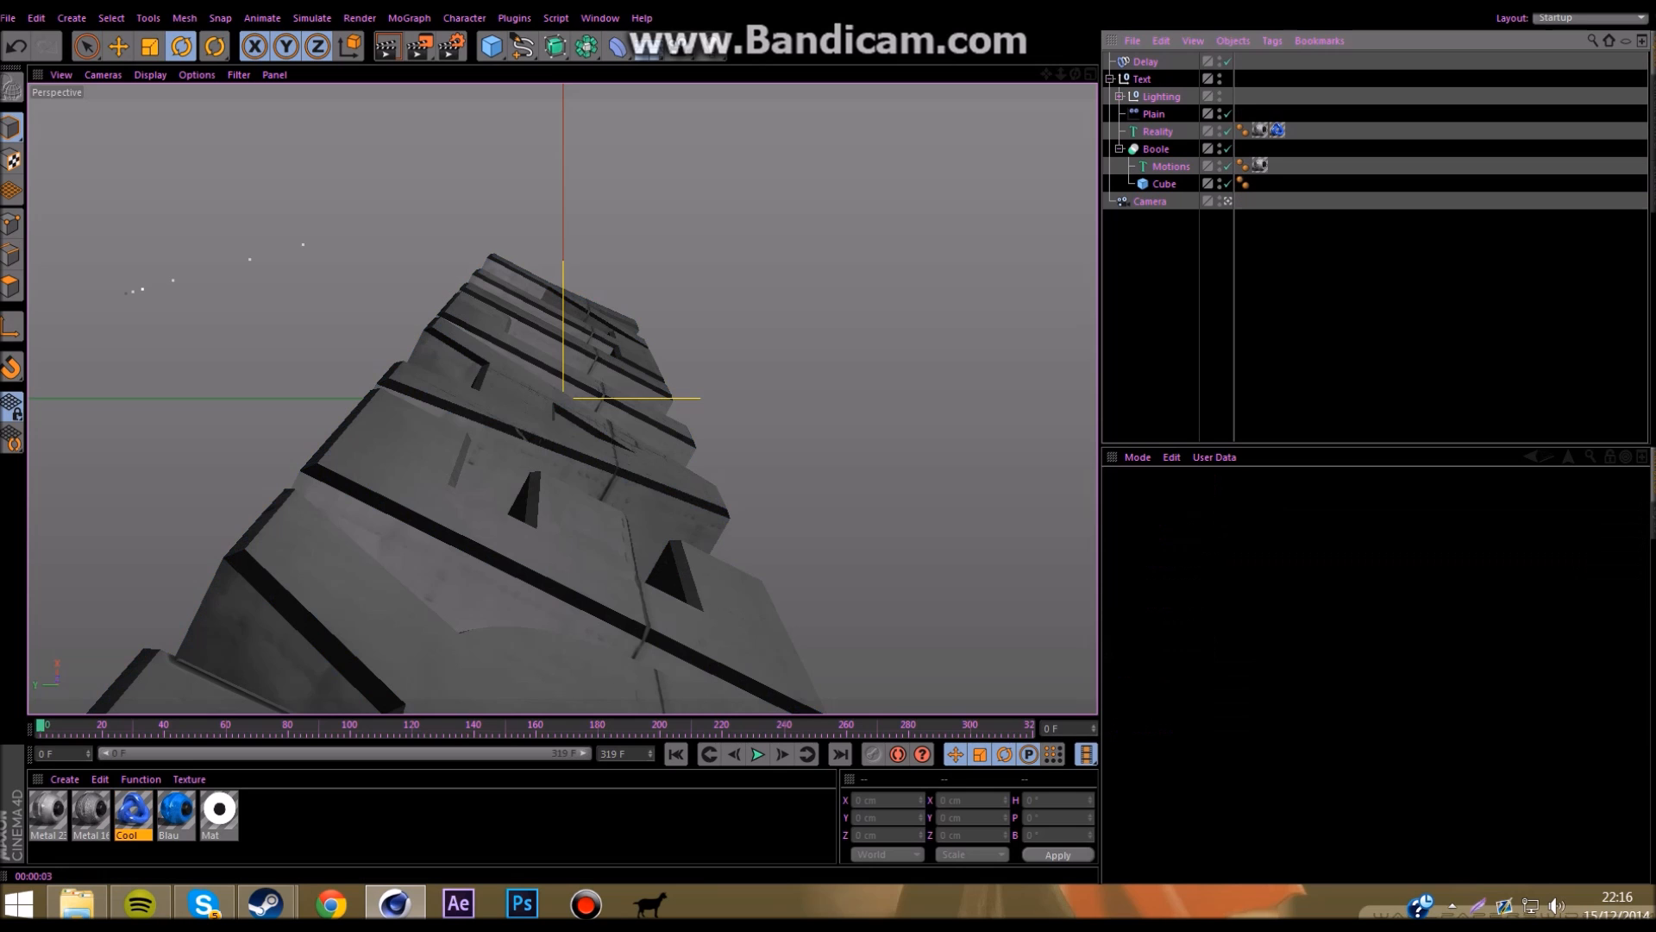
Step: Duplicate the Cool texture tag on the Reality text and restrict the copy to the other rounding selection
left_click_drag(1278, 131, 1307, 131, "ctrl")
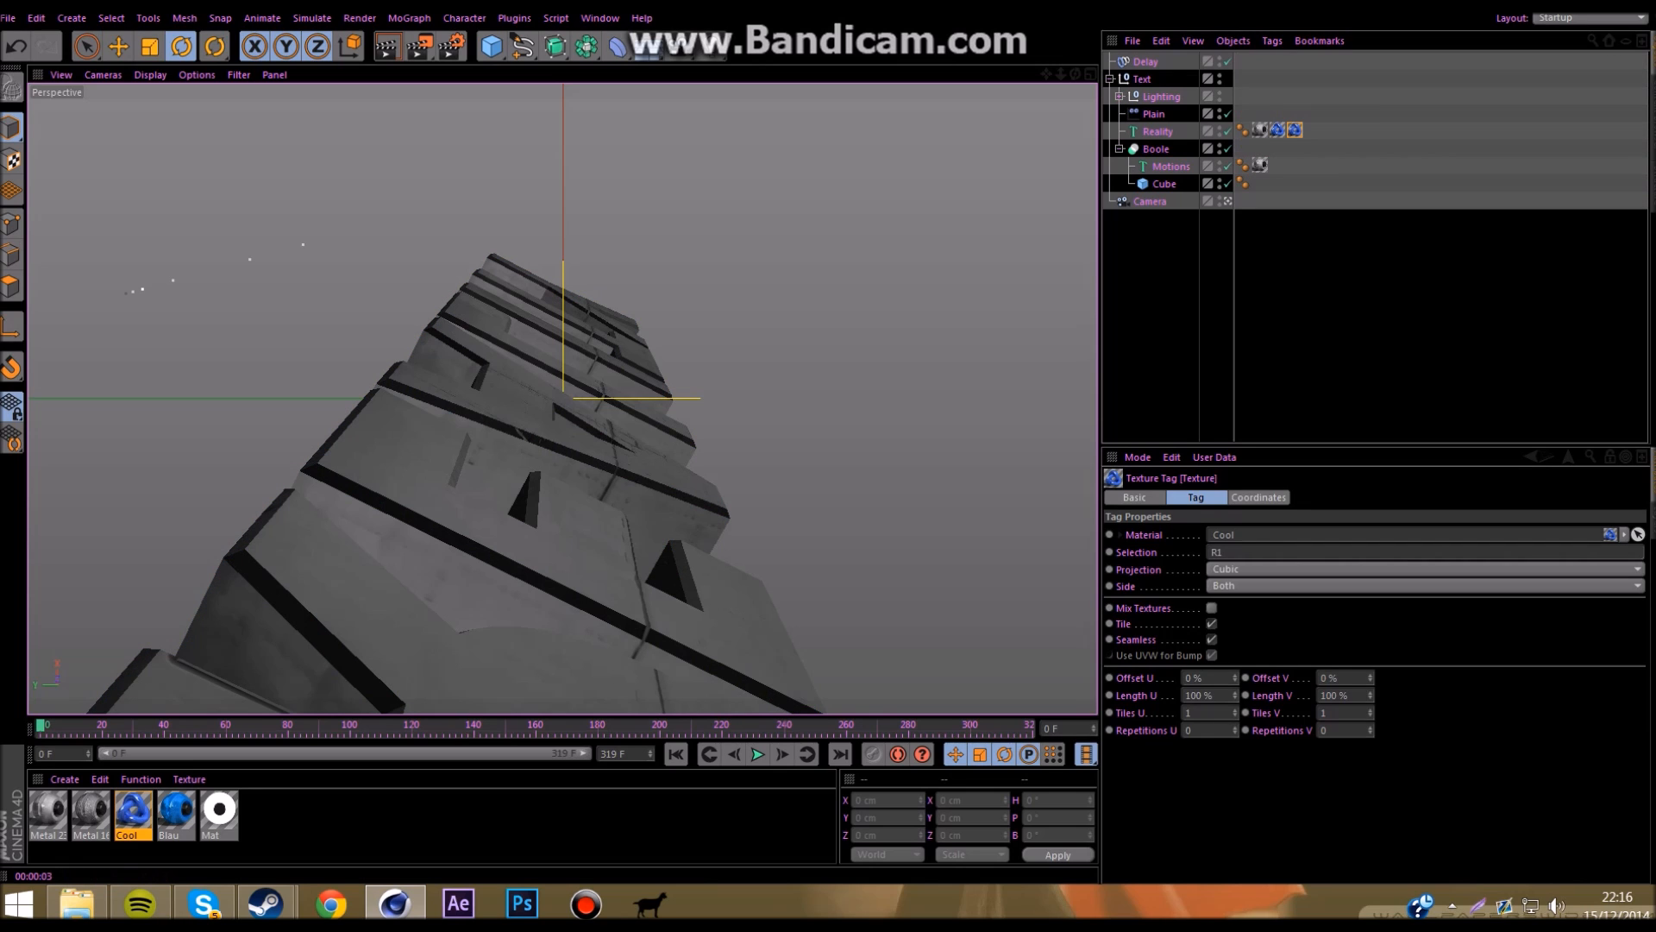
left_click(1251, 566)
left_click(1251, 552)
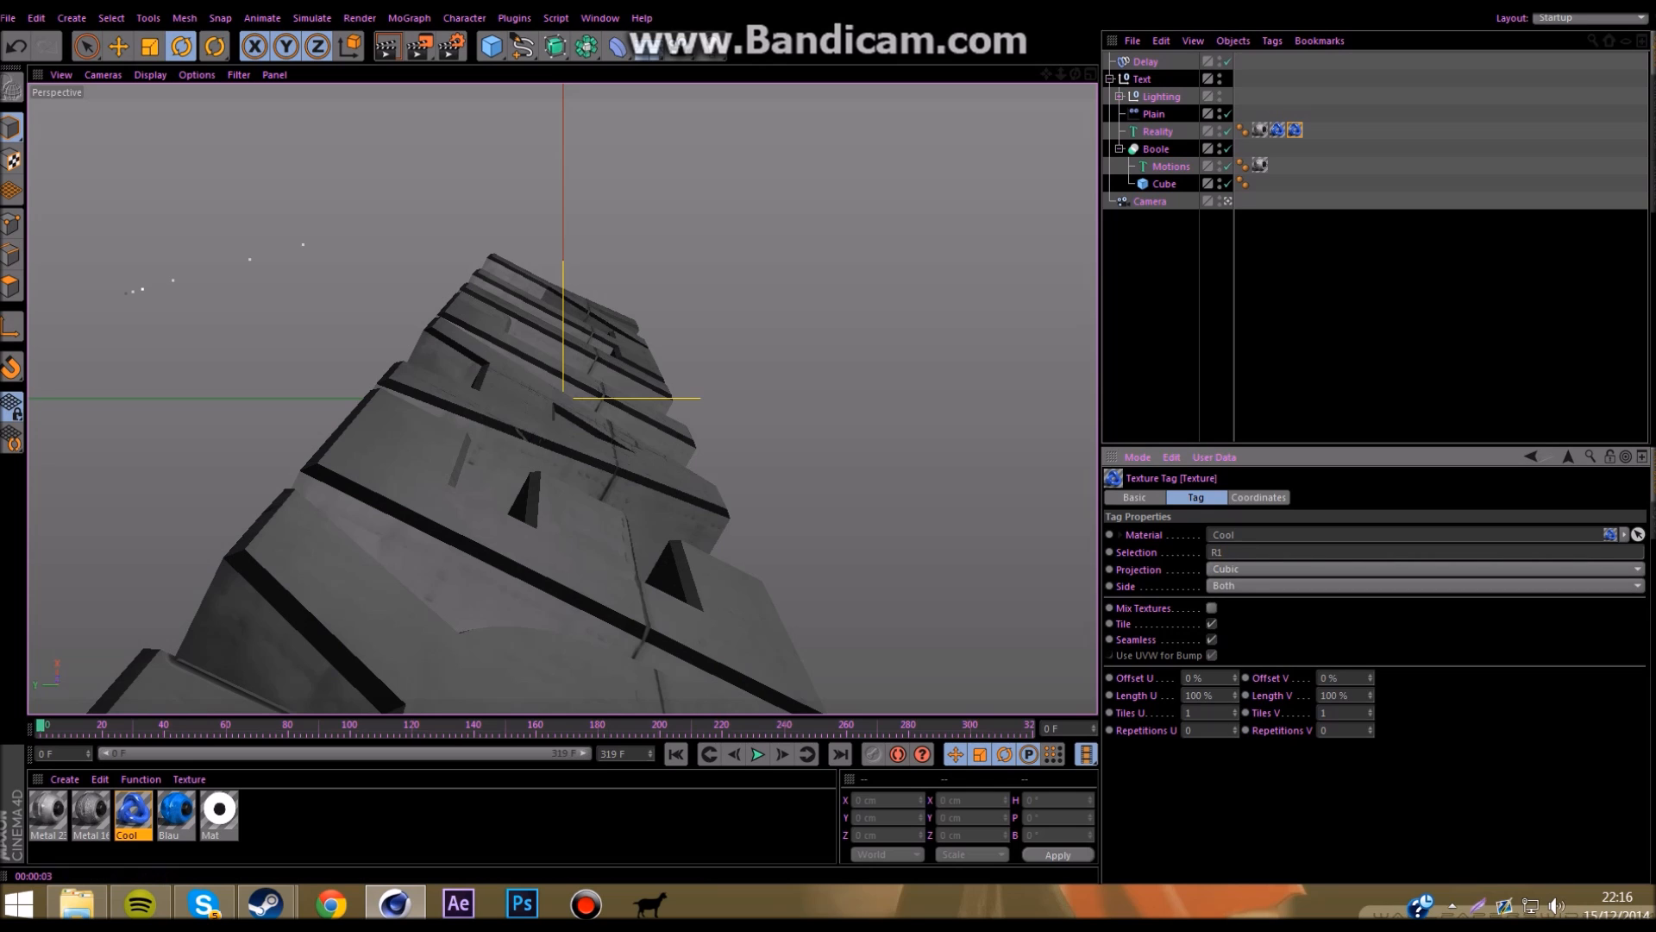
left_click(1324, 150)
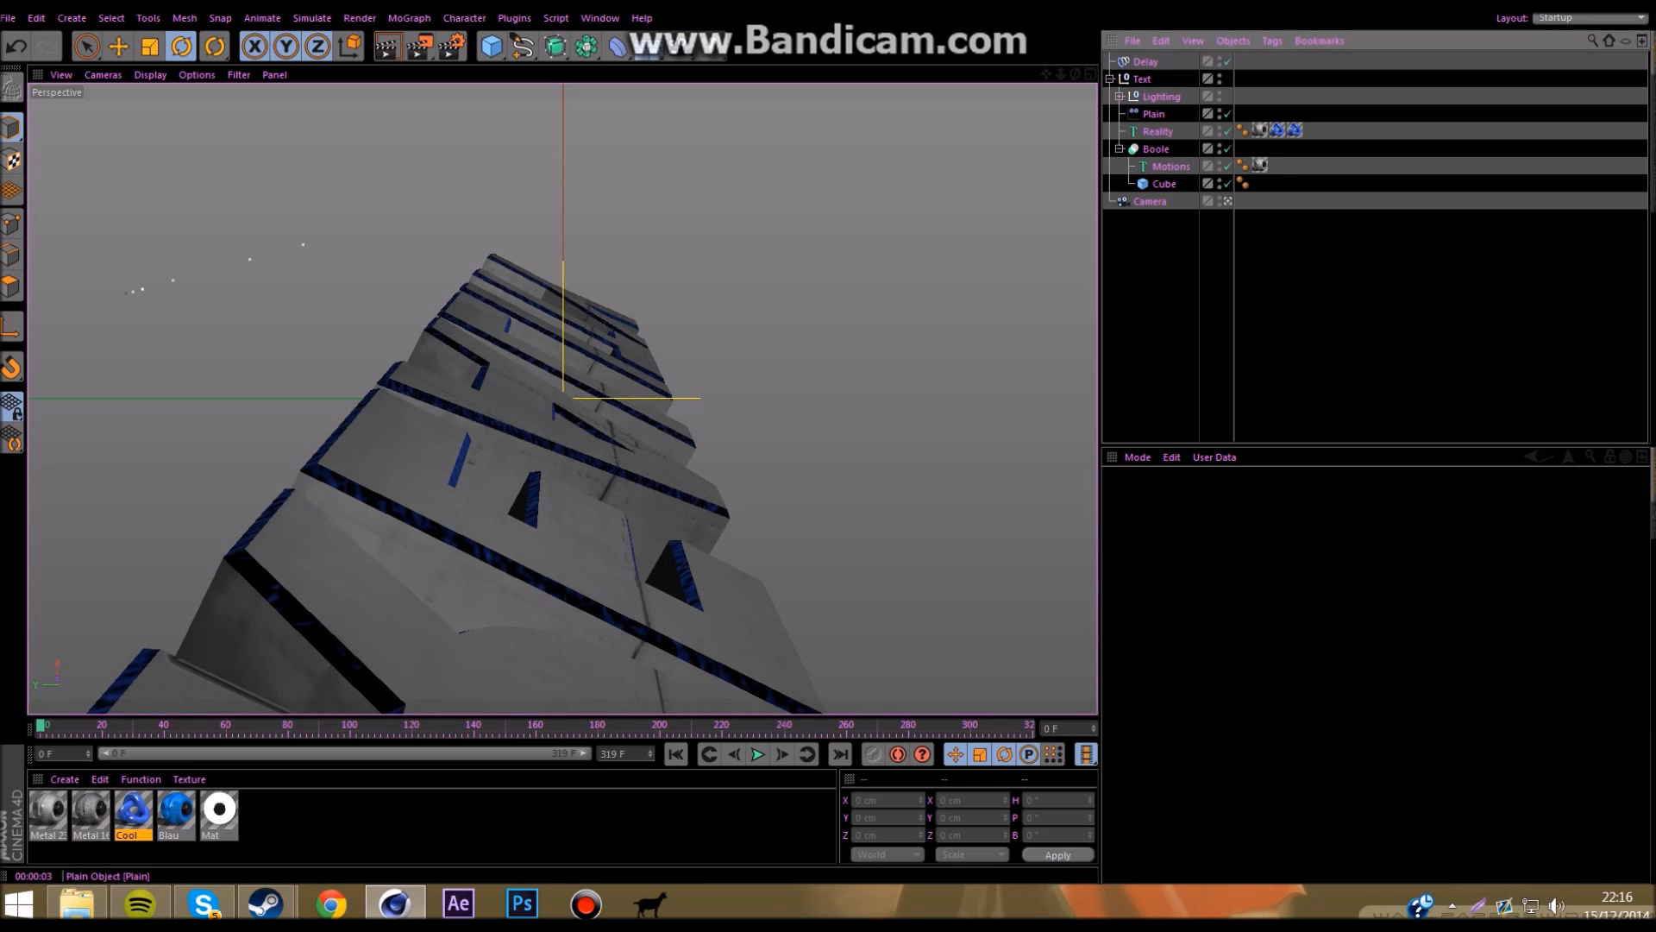
Step: Copy both Cool texture tags from the Reality text to the Motions text
left_click_drag(1320, 116, 1275, 138)
left_click_drag(1295, 131, 1295, 166, "ctrl")
left_click(1178, 250)
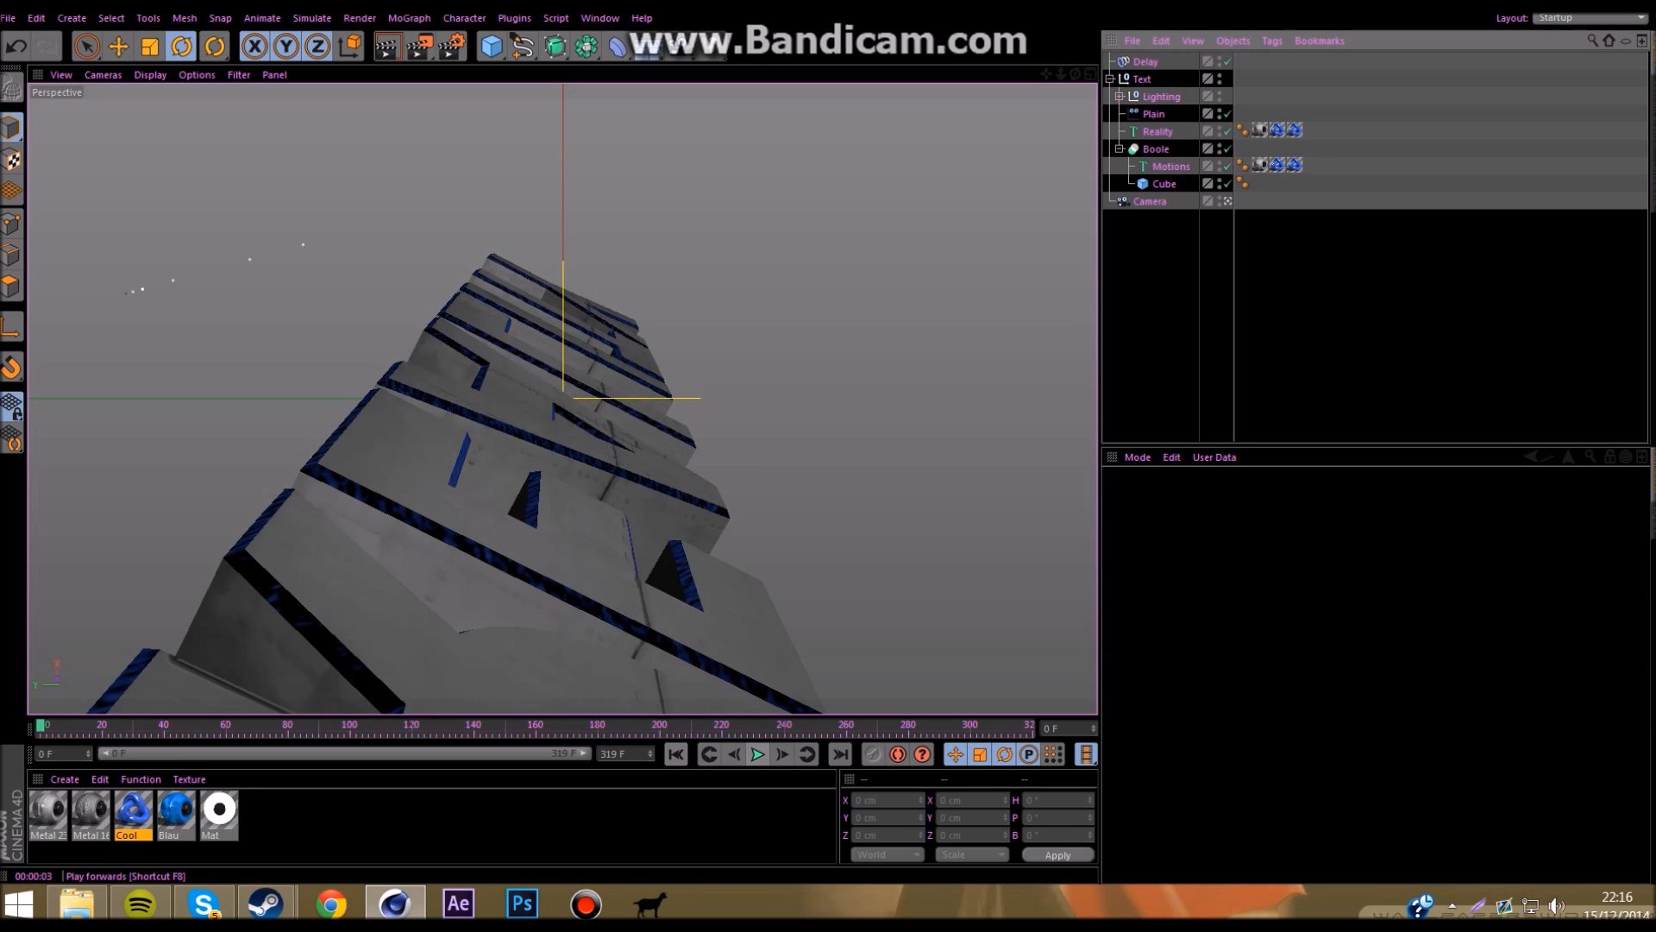
Step: Test-render the text at frame 70 and delete the Cool texture tags from Reality and Motions
left_click(757, 754)
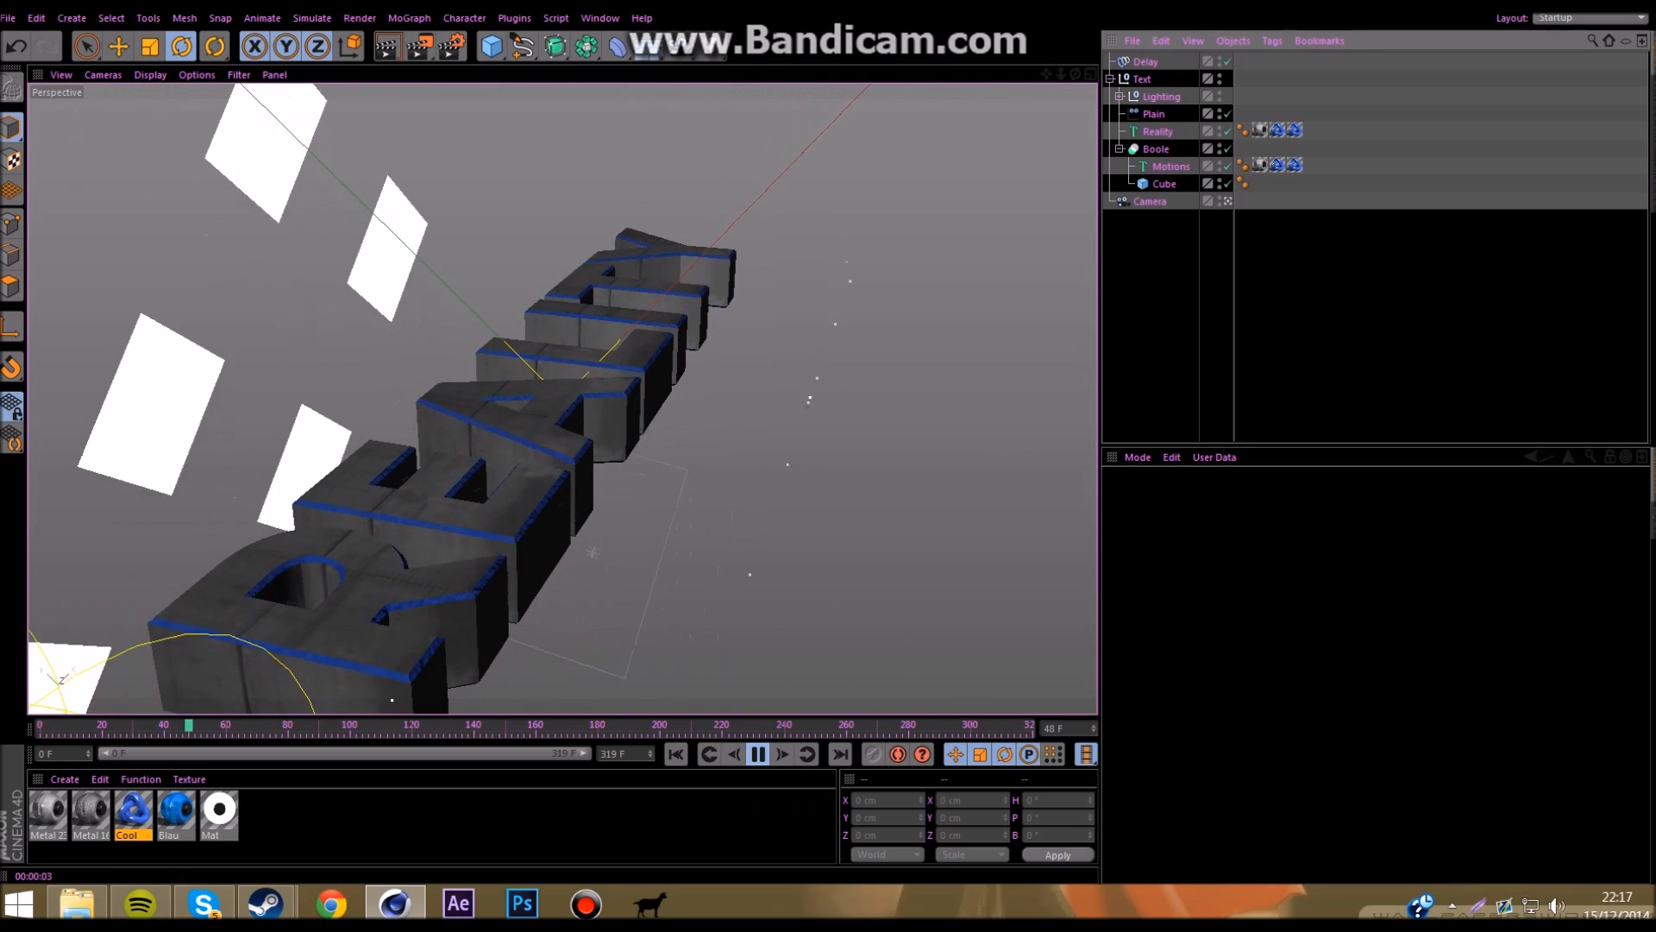
left_click(757, 754)
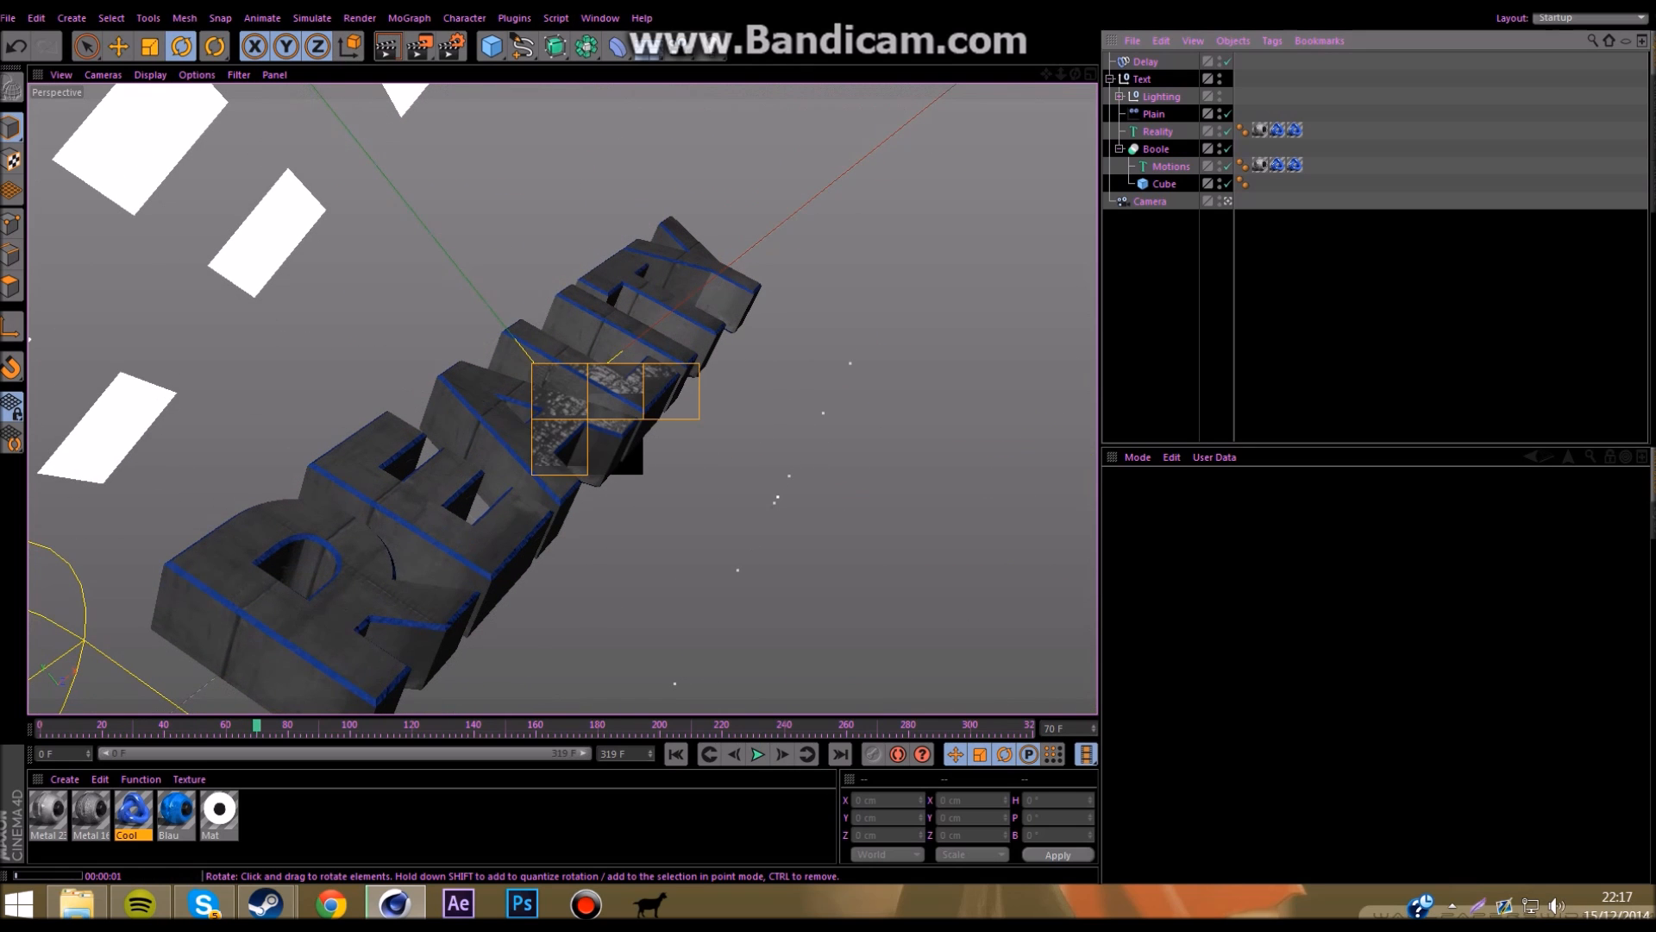
key("Escape")
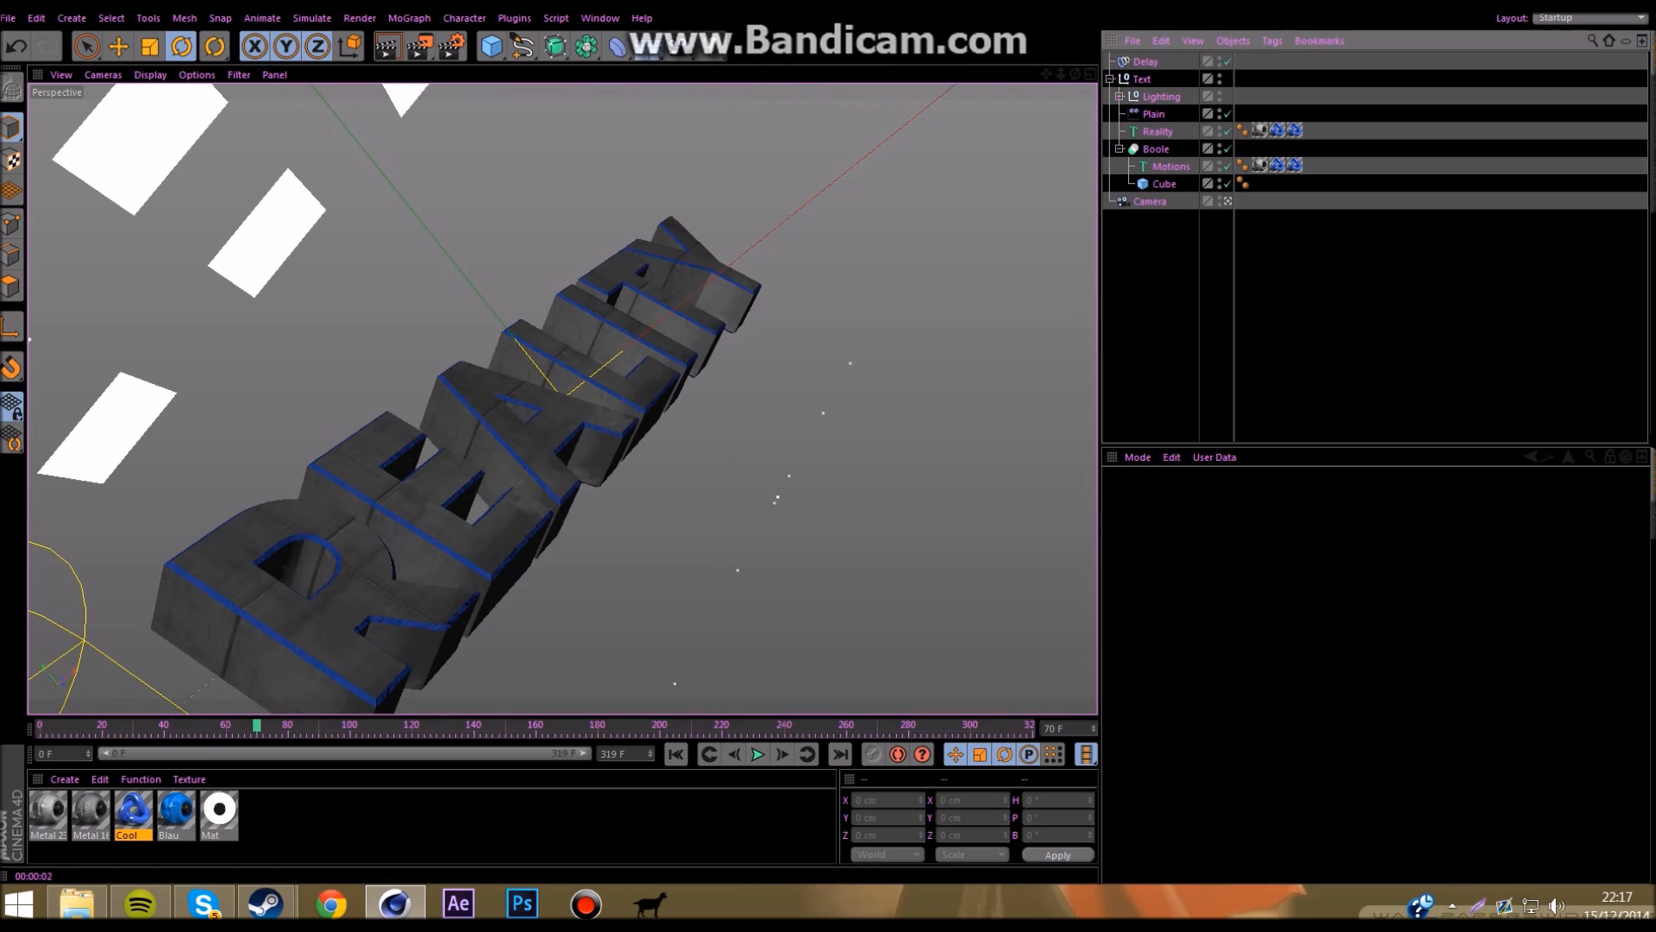
left_click_drag(1261, 113, 1318, 251)
key("Delete")
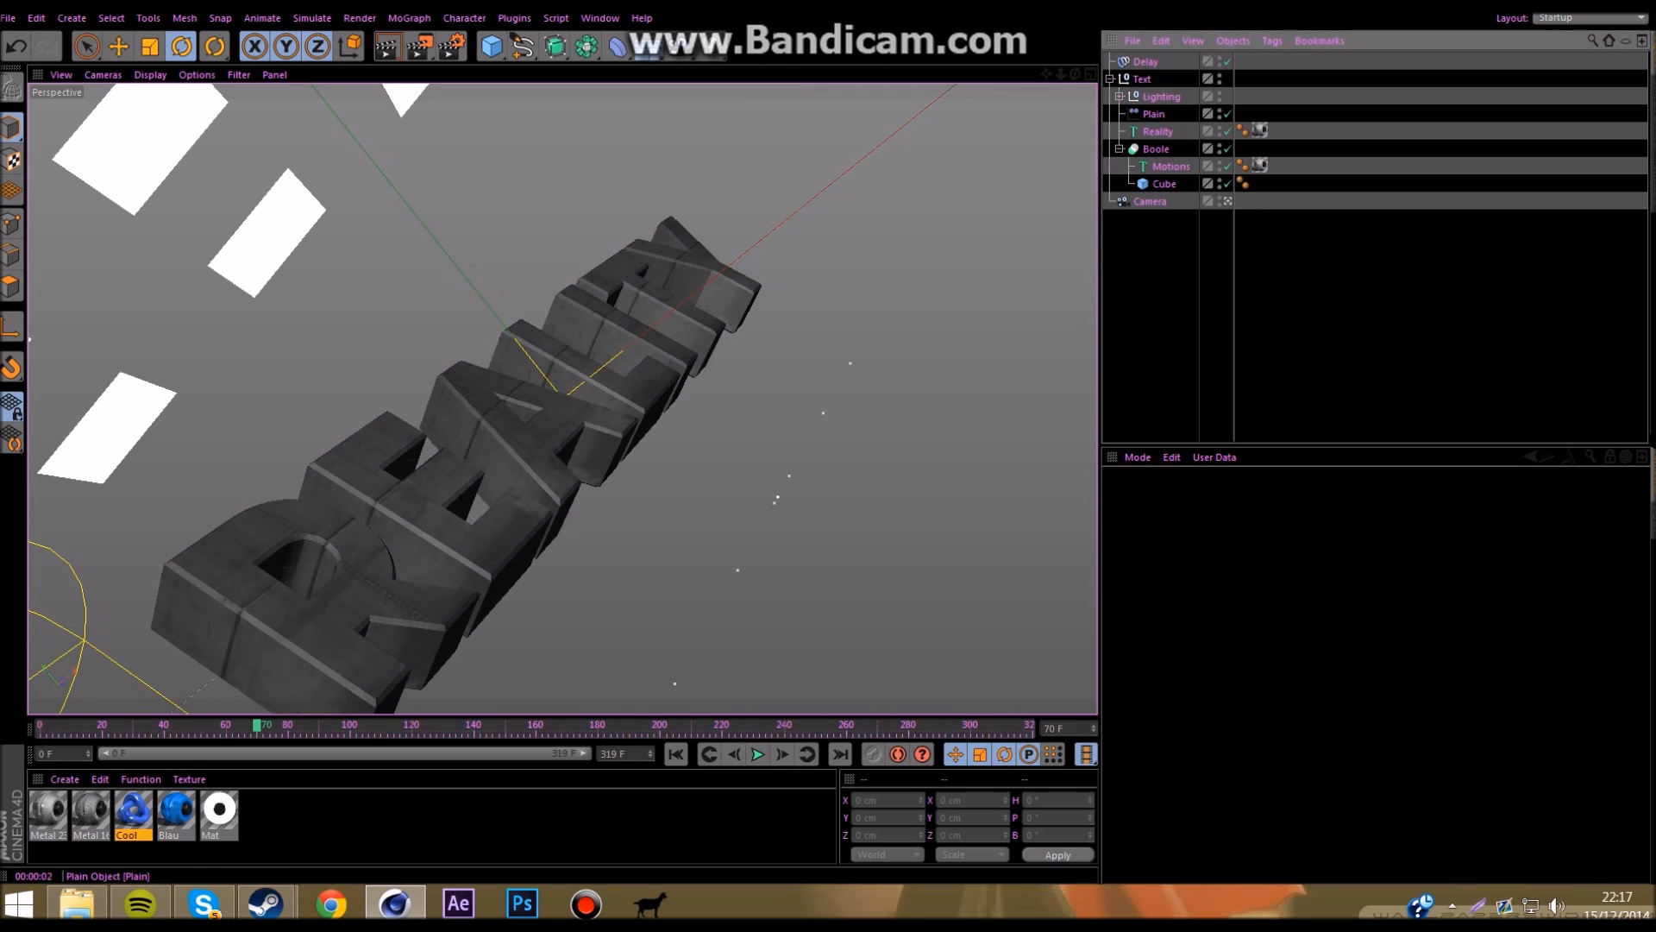
Step: Load the Metal 26 preset, replace the metal on the Reality and Motions texts with it and test-render
left_click(1652, 117)
left_click(1221, 263)
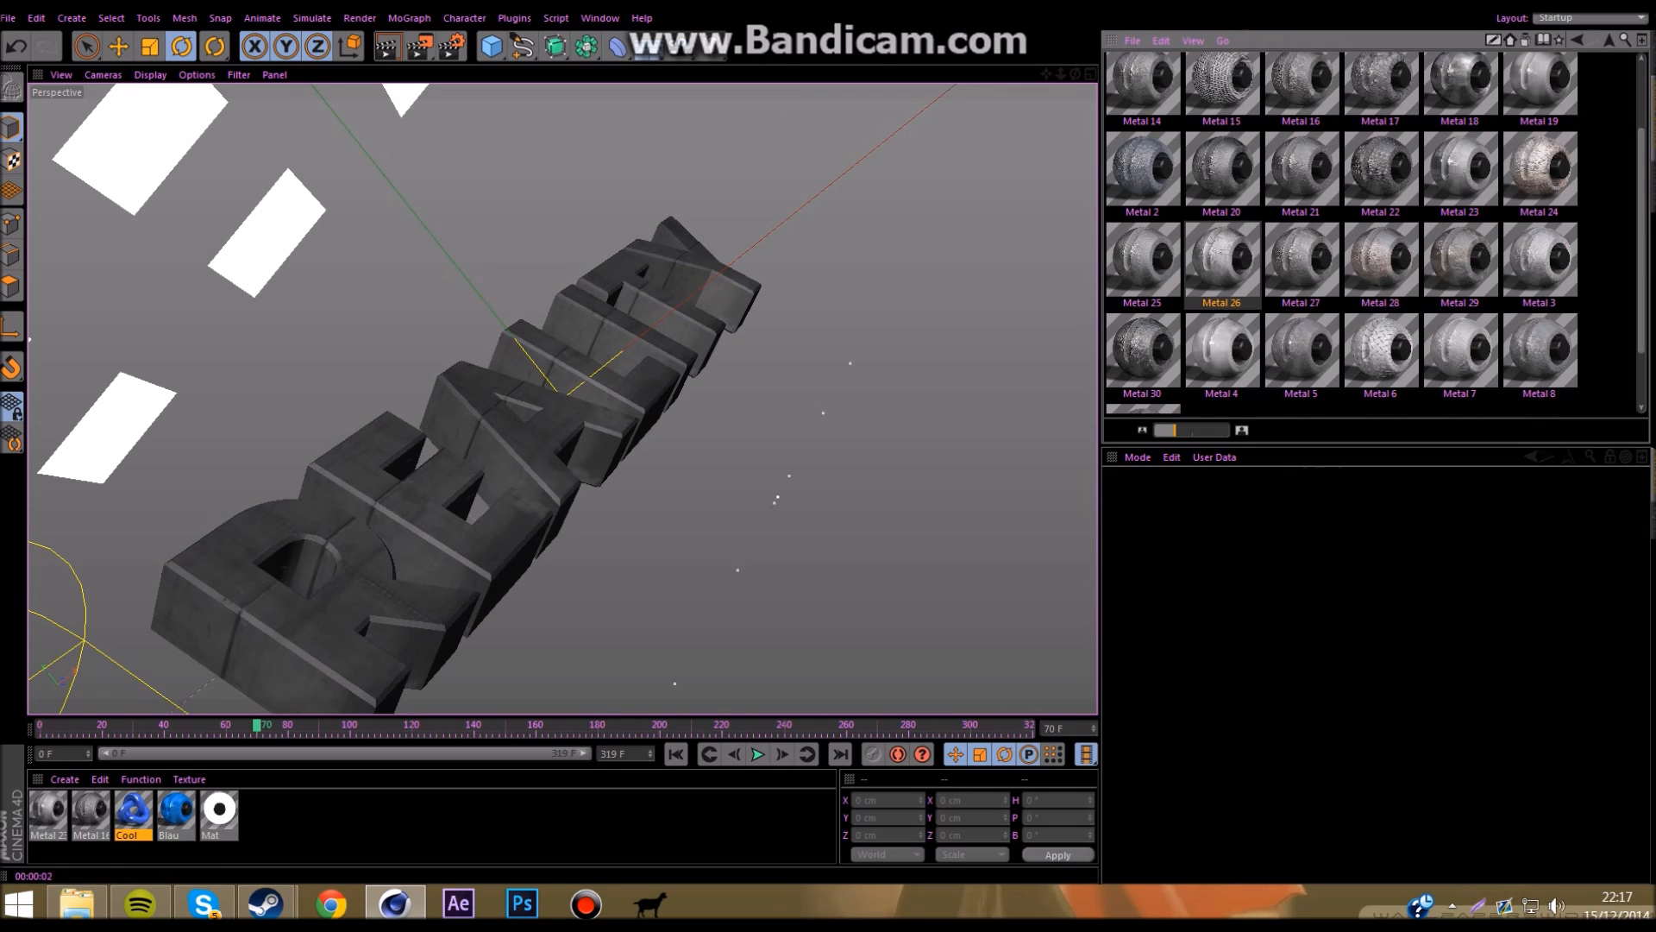
double_click(1221, 263)
left_click(1652, 54)
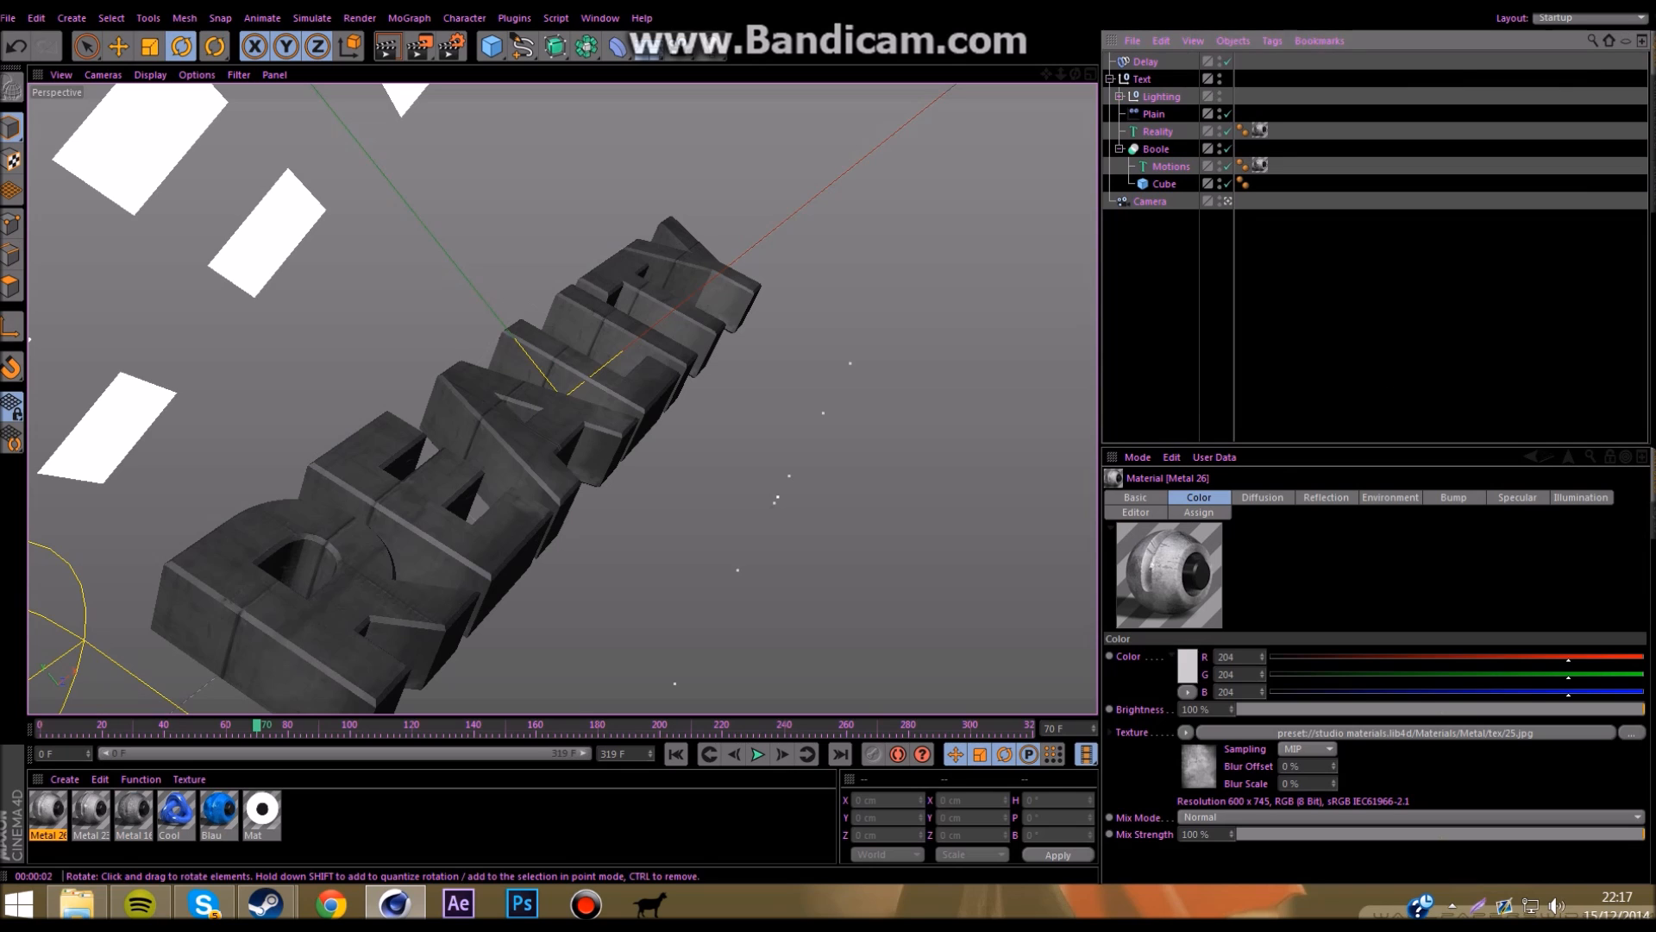
left_click(47, 809)
left_click_drag(1259, 131, 1273, 167, "ctrl")
left_click(1259, 166)
key("Delete")
key("ctrl+r")
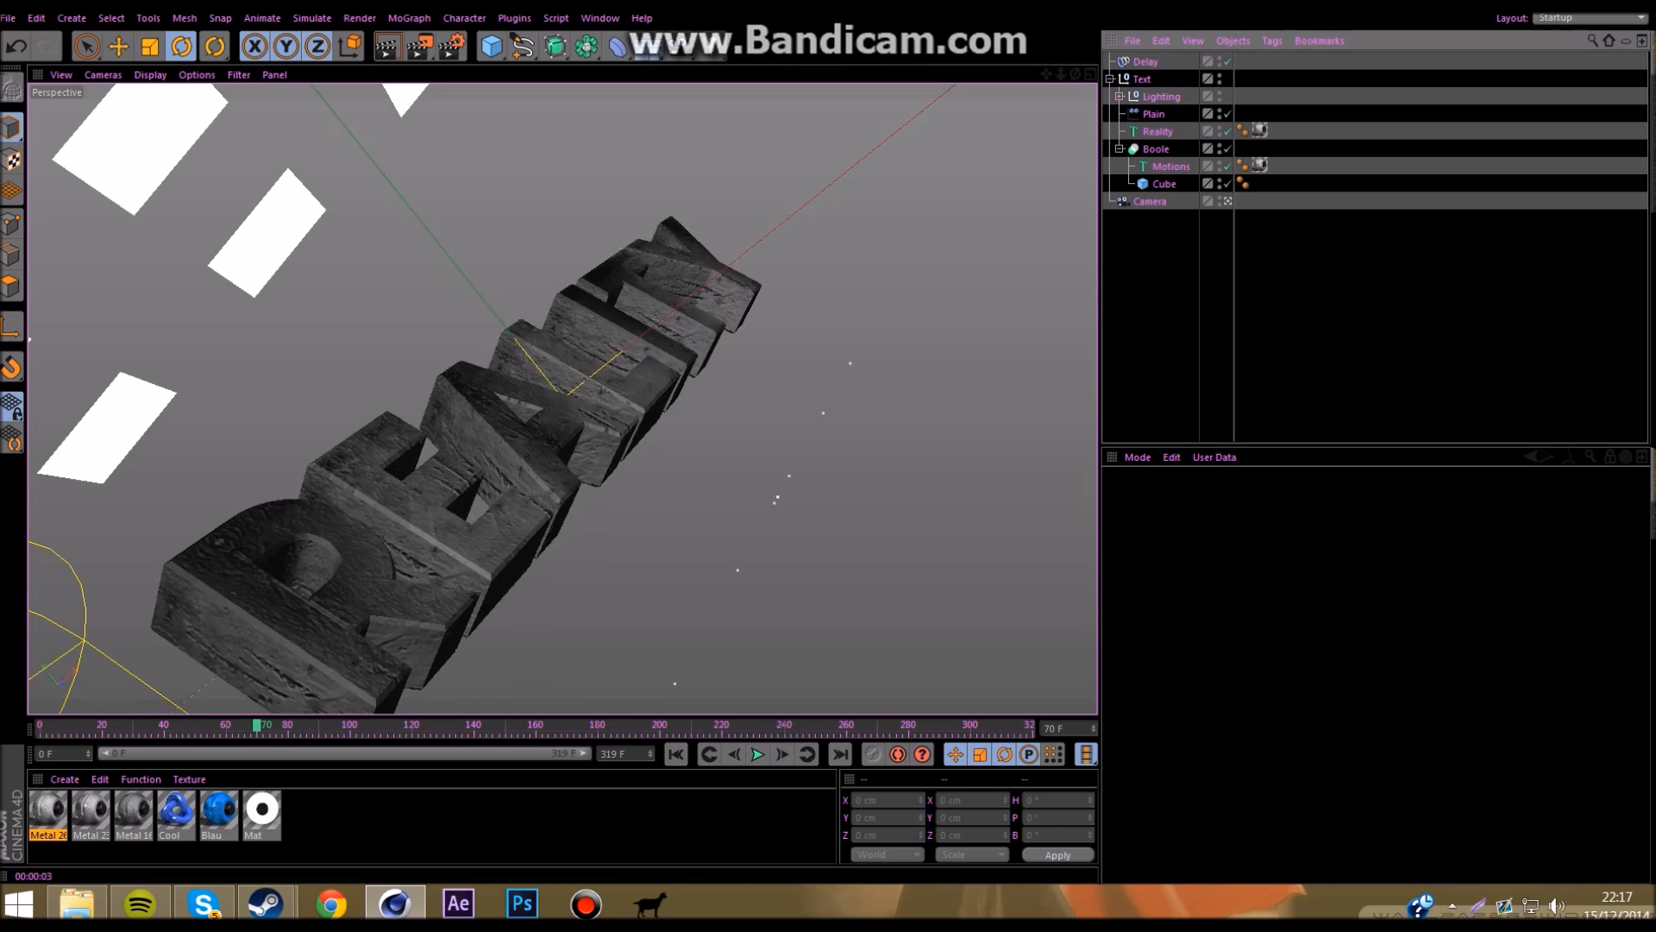
Step: Go to frame 136 and test-render the front of the text
left_click_drag(257, 726, 462, 726)
left_click(387, 46)
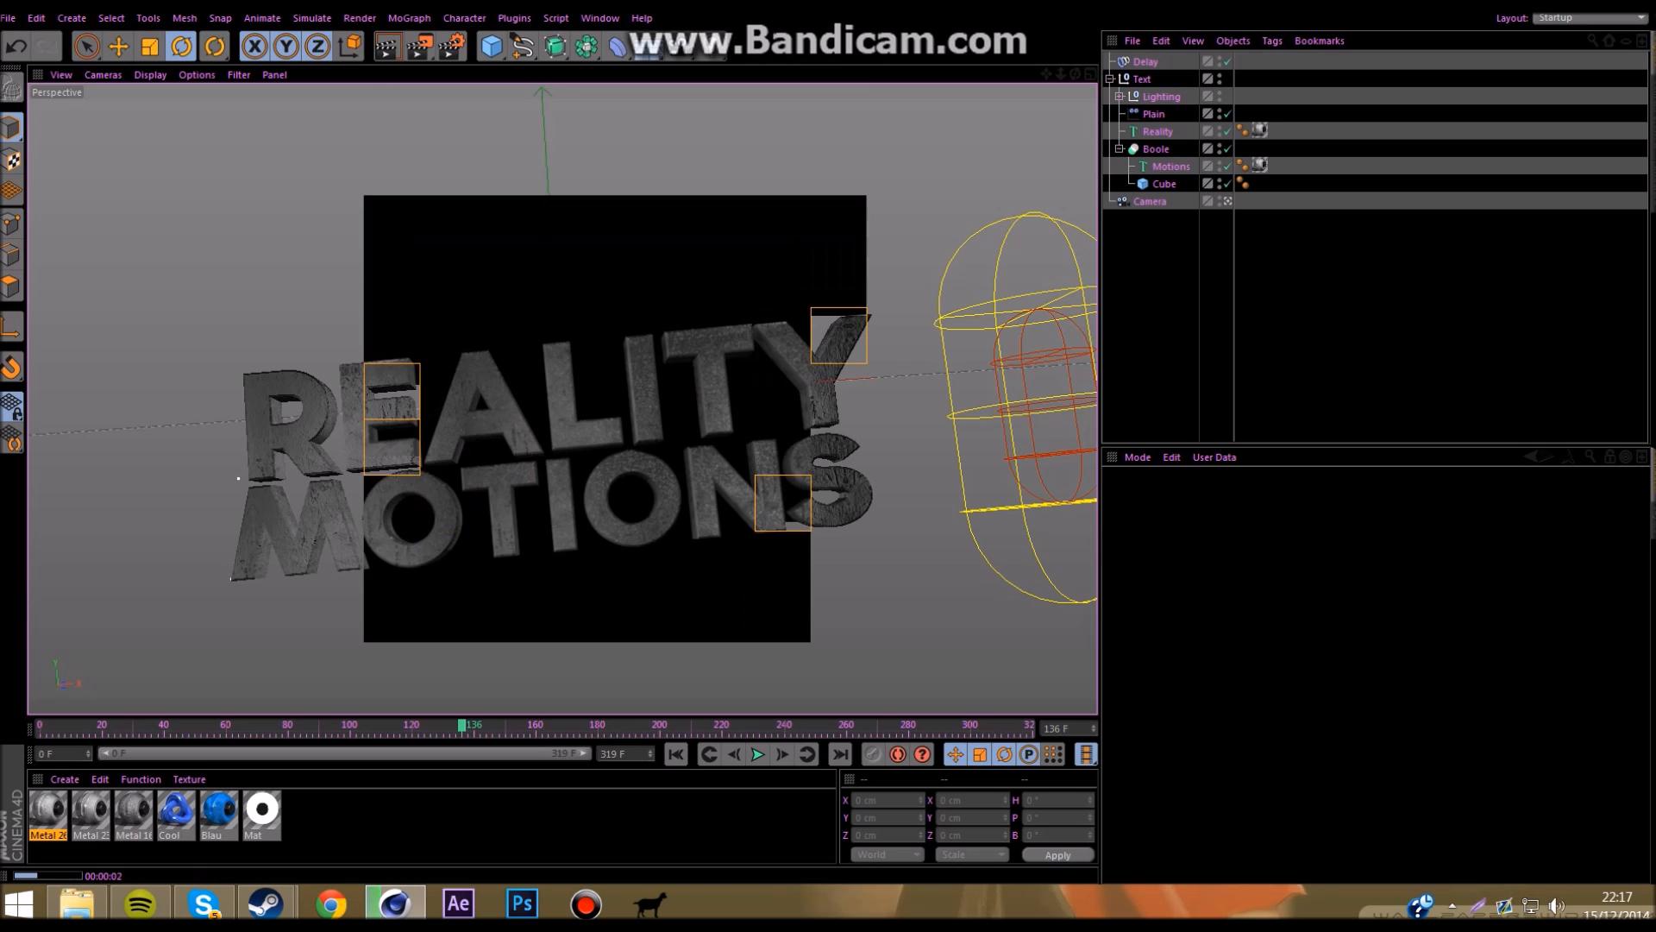
left_click(1346, 319)
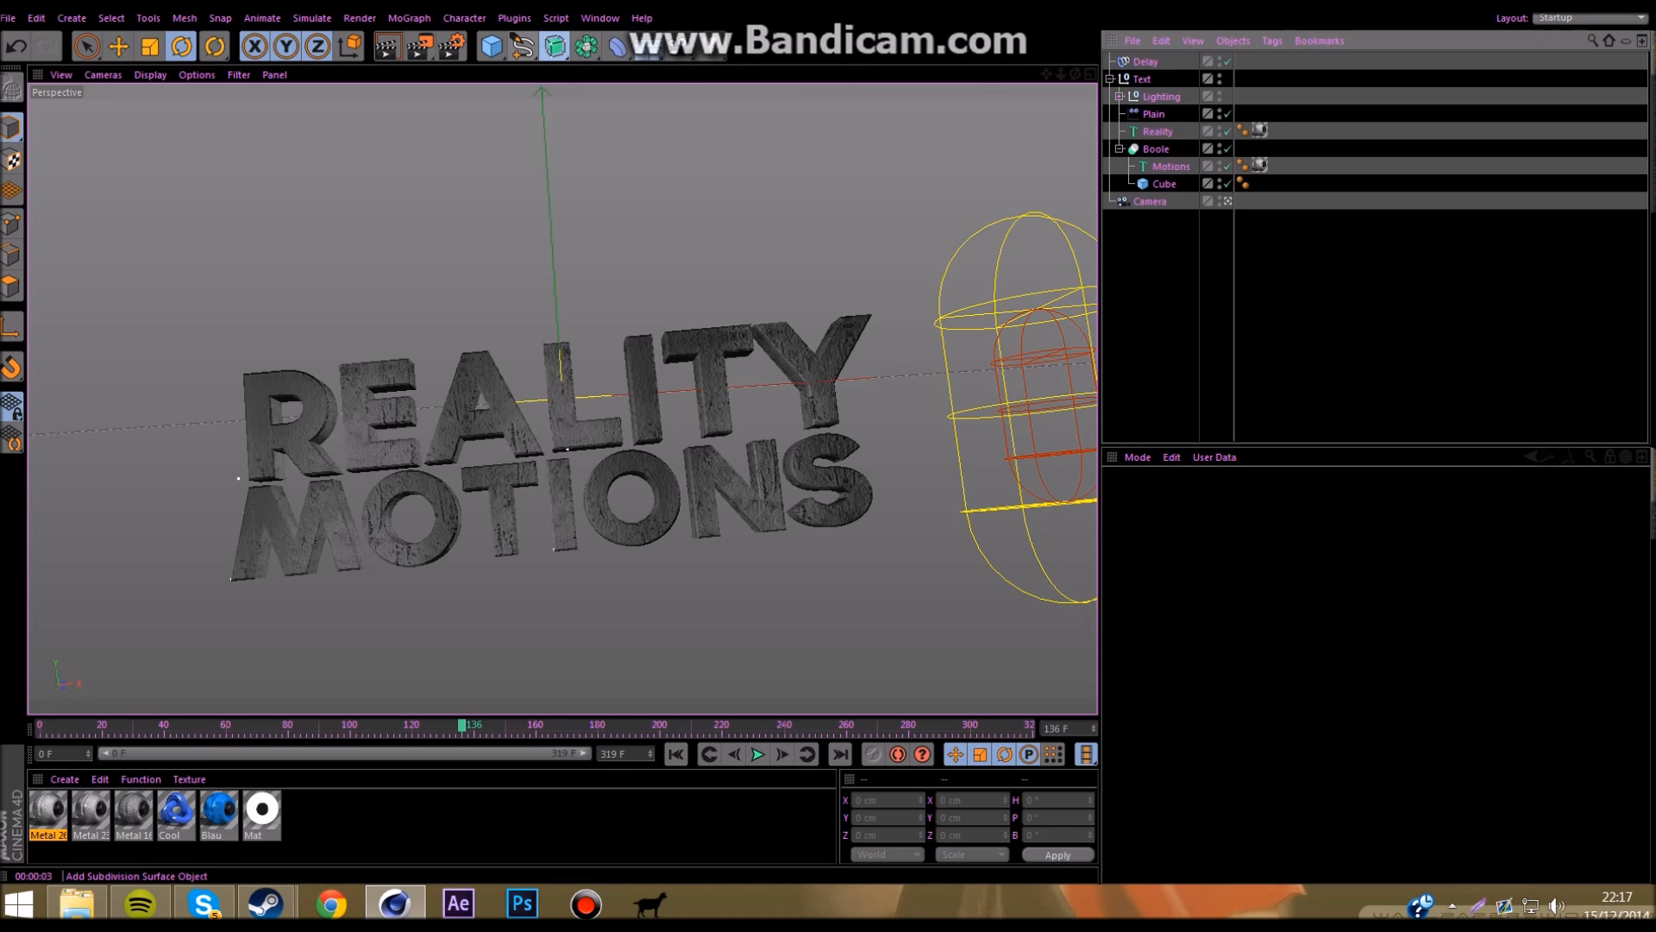
left_click(490, 45)
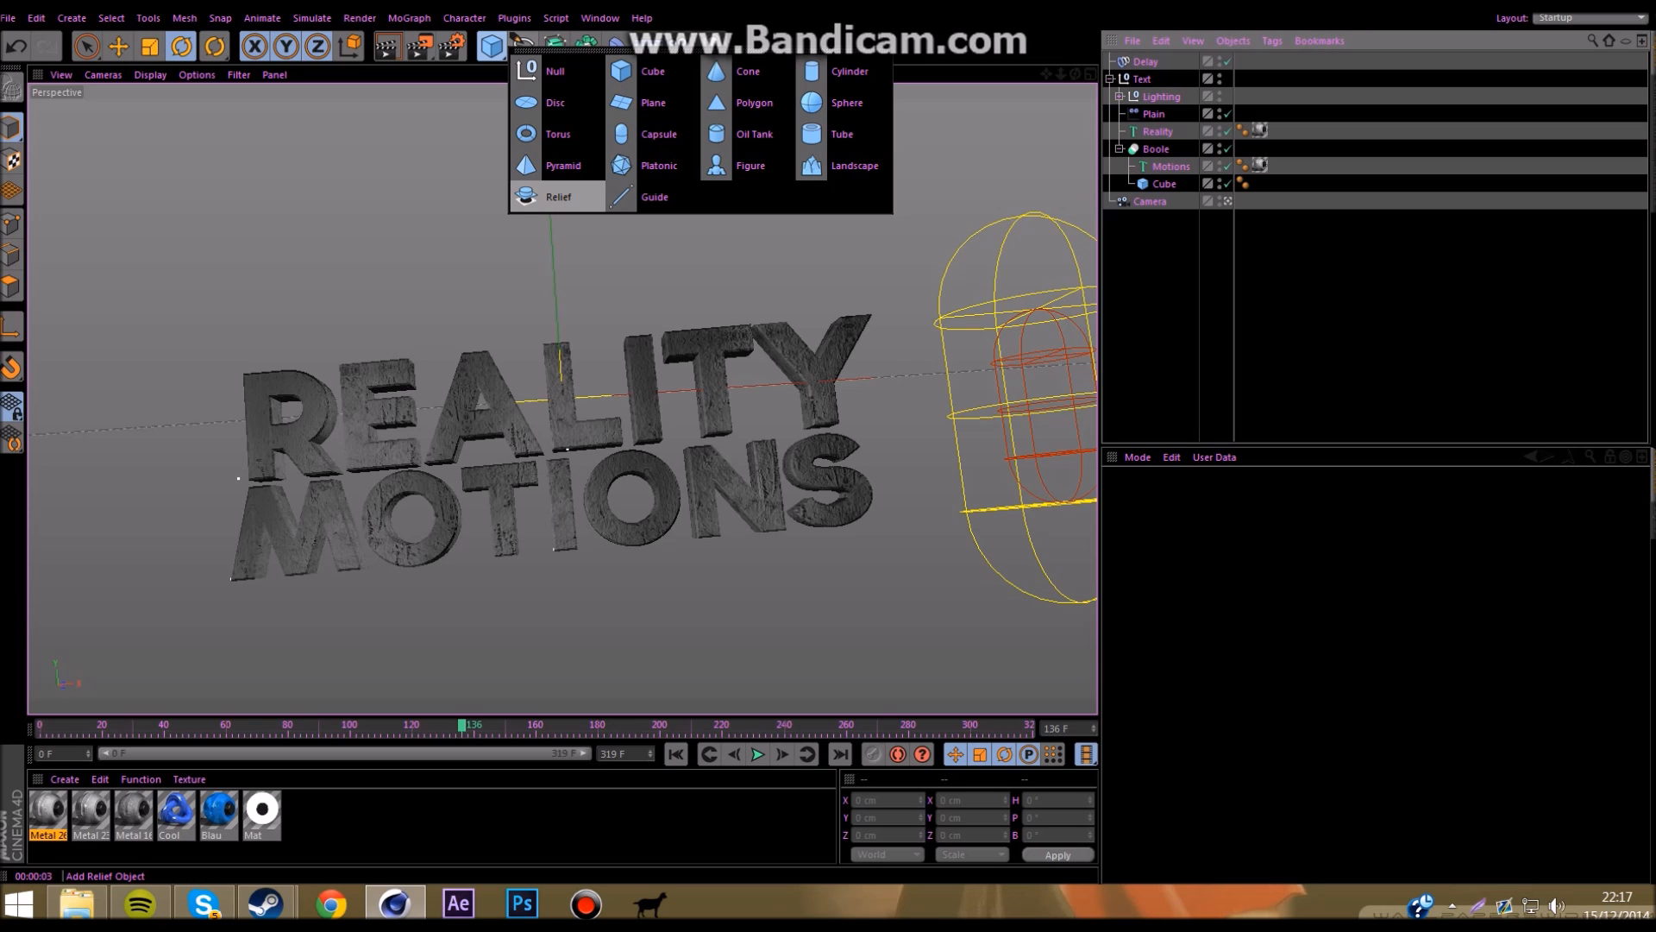
left_click(648, 46)
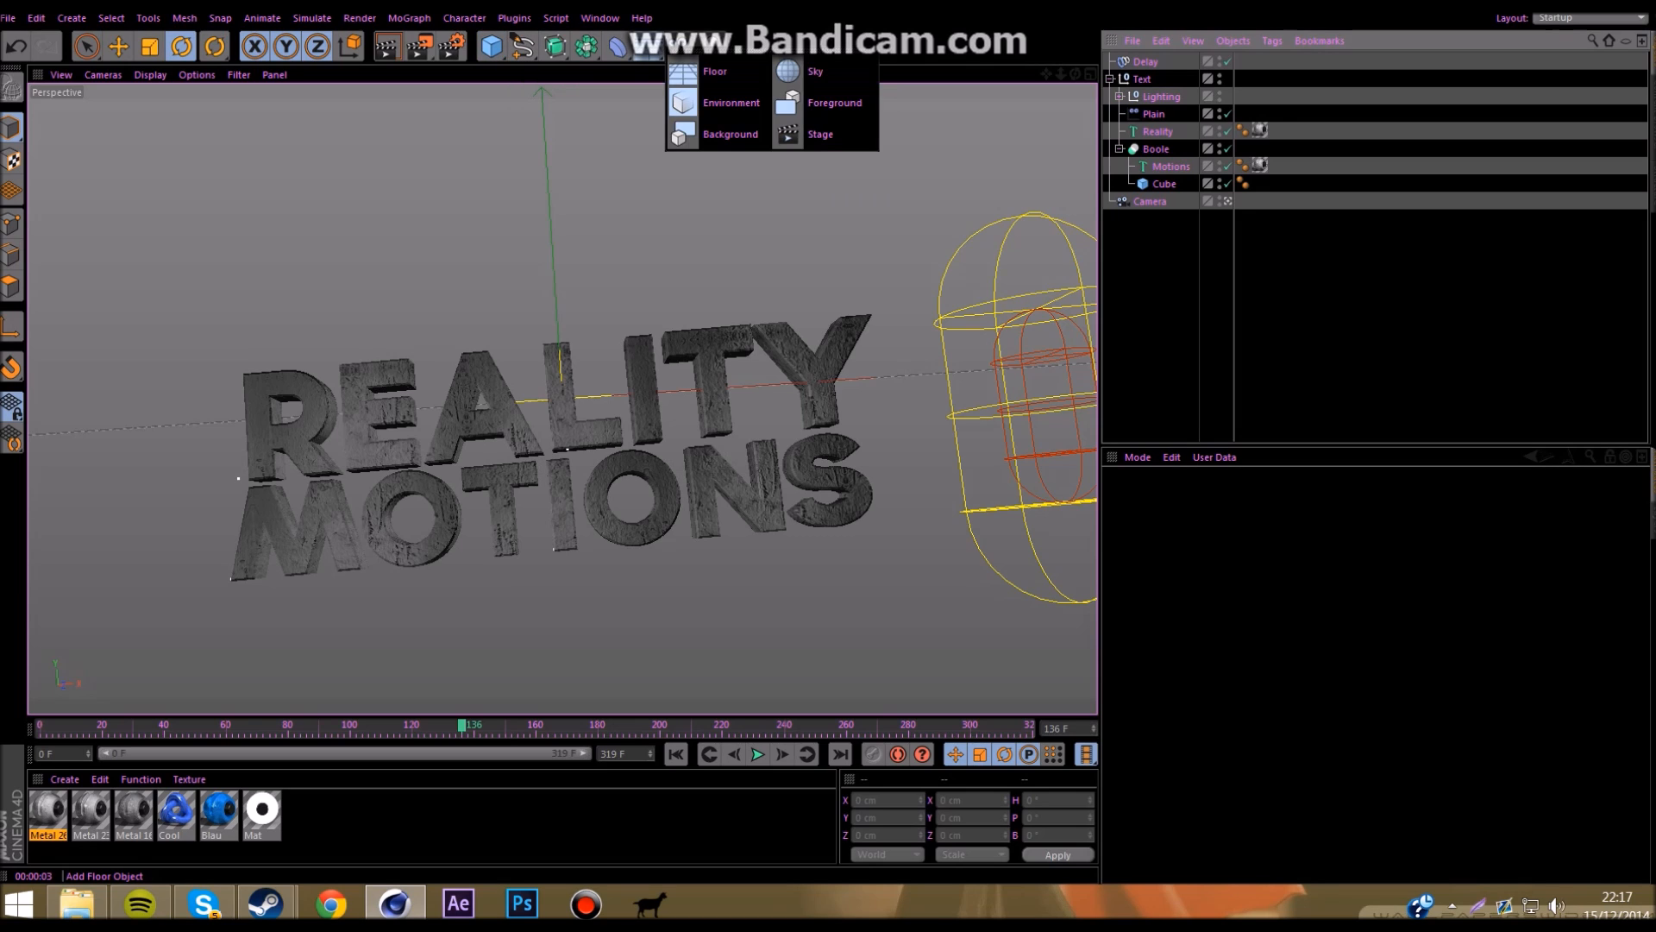
left_click(617, 46)
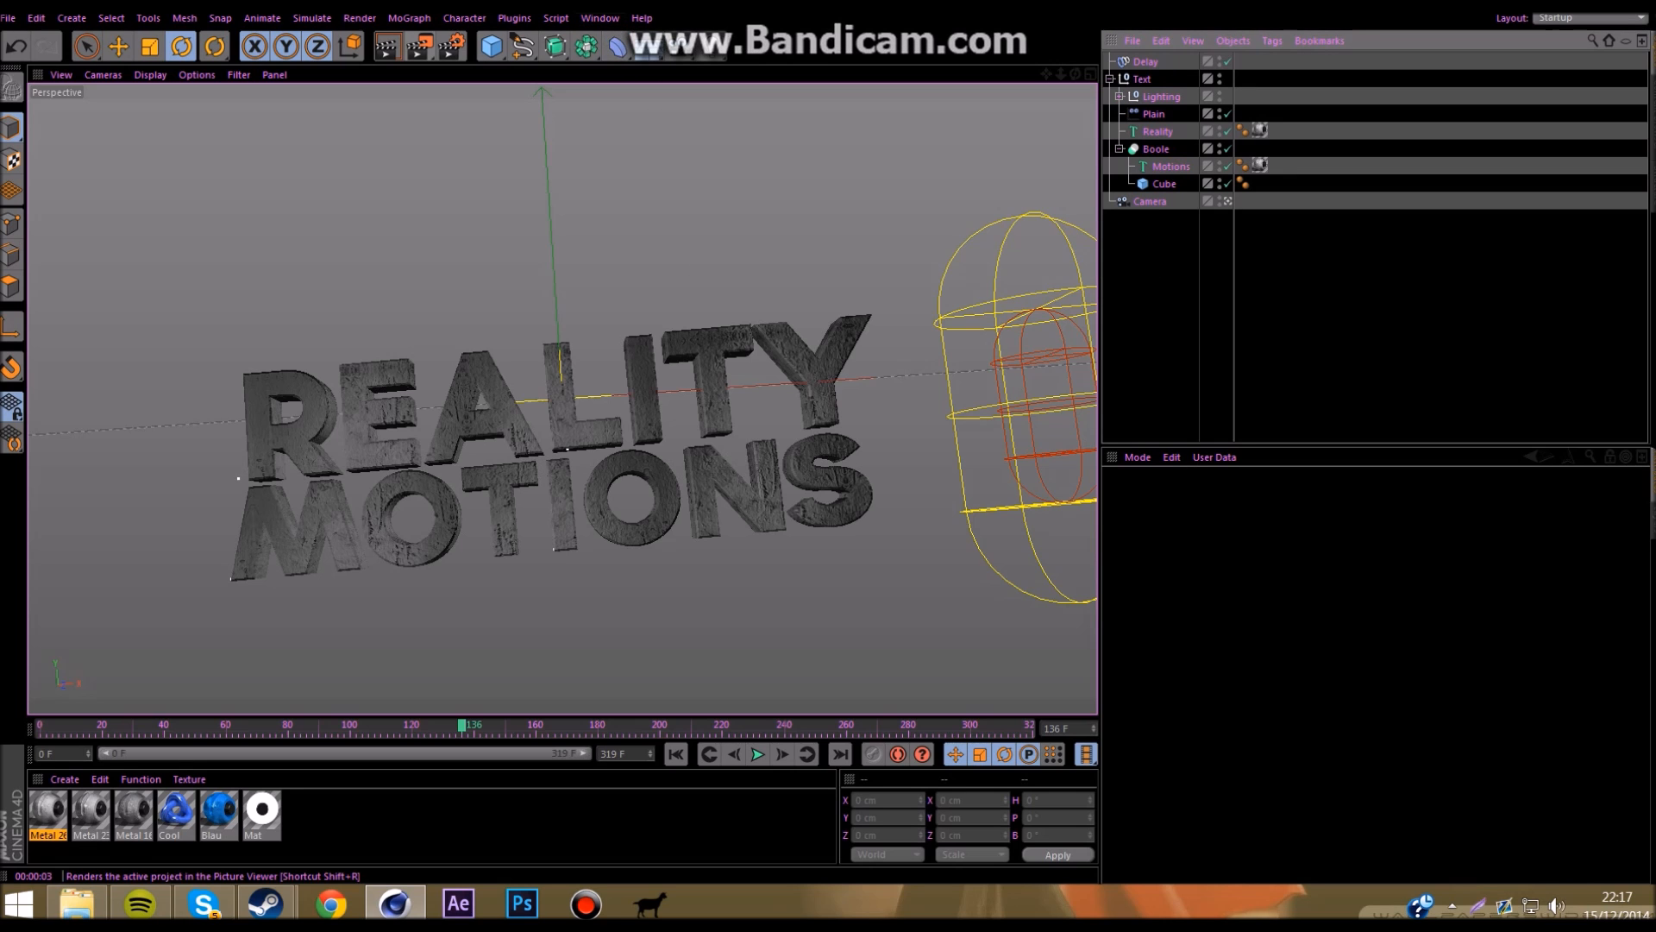
Step: Render the project to the Picture Viewer, switch to After Effects and show the empty composition timeline
key("shift+r")
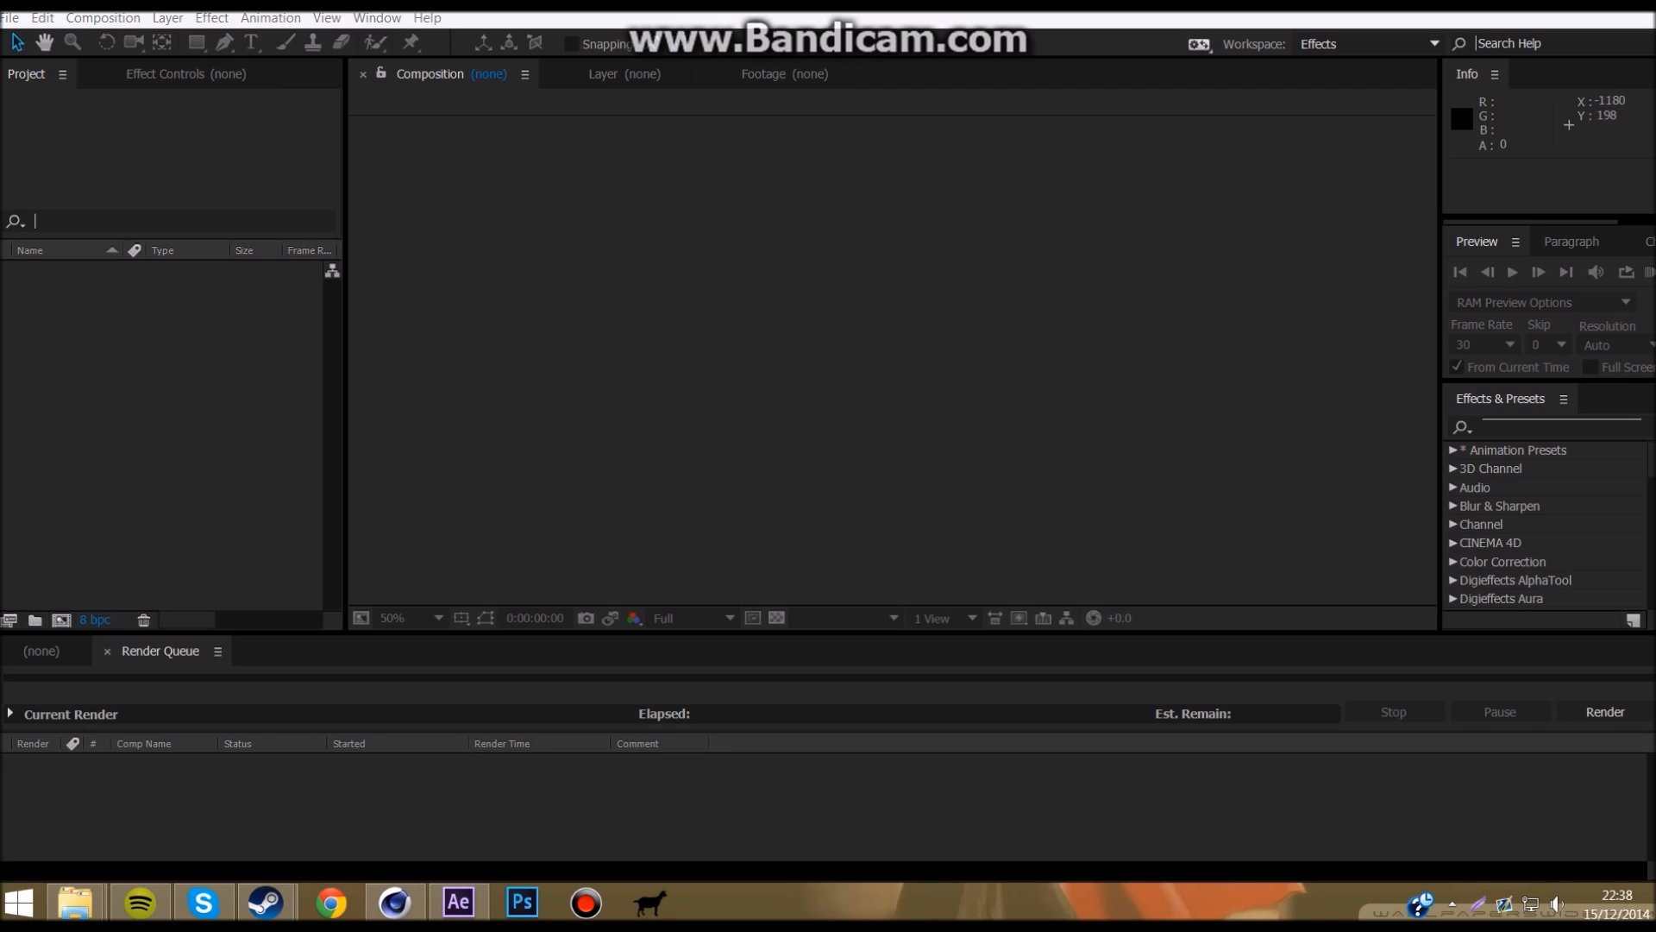
left_click(41, 652)
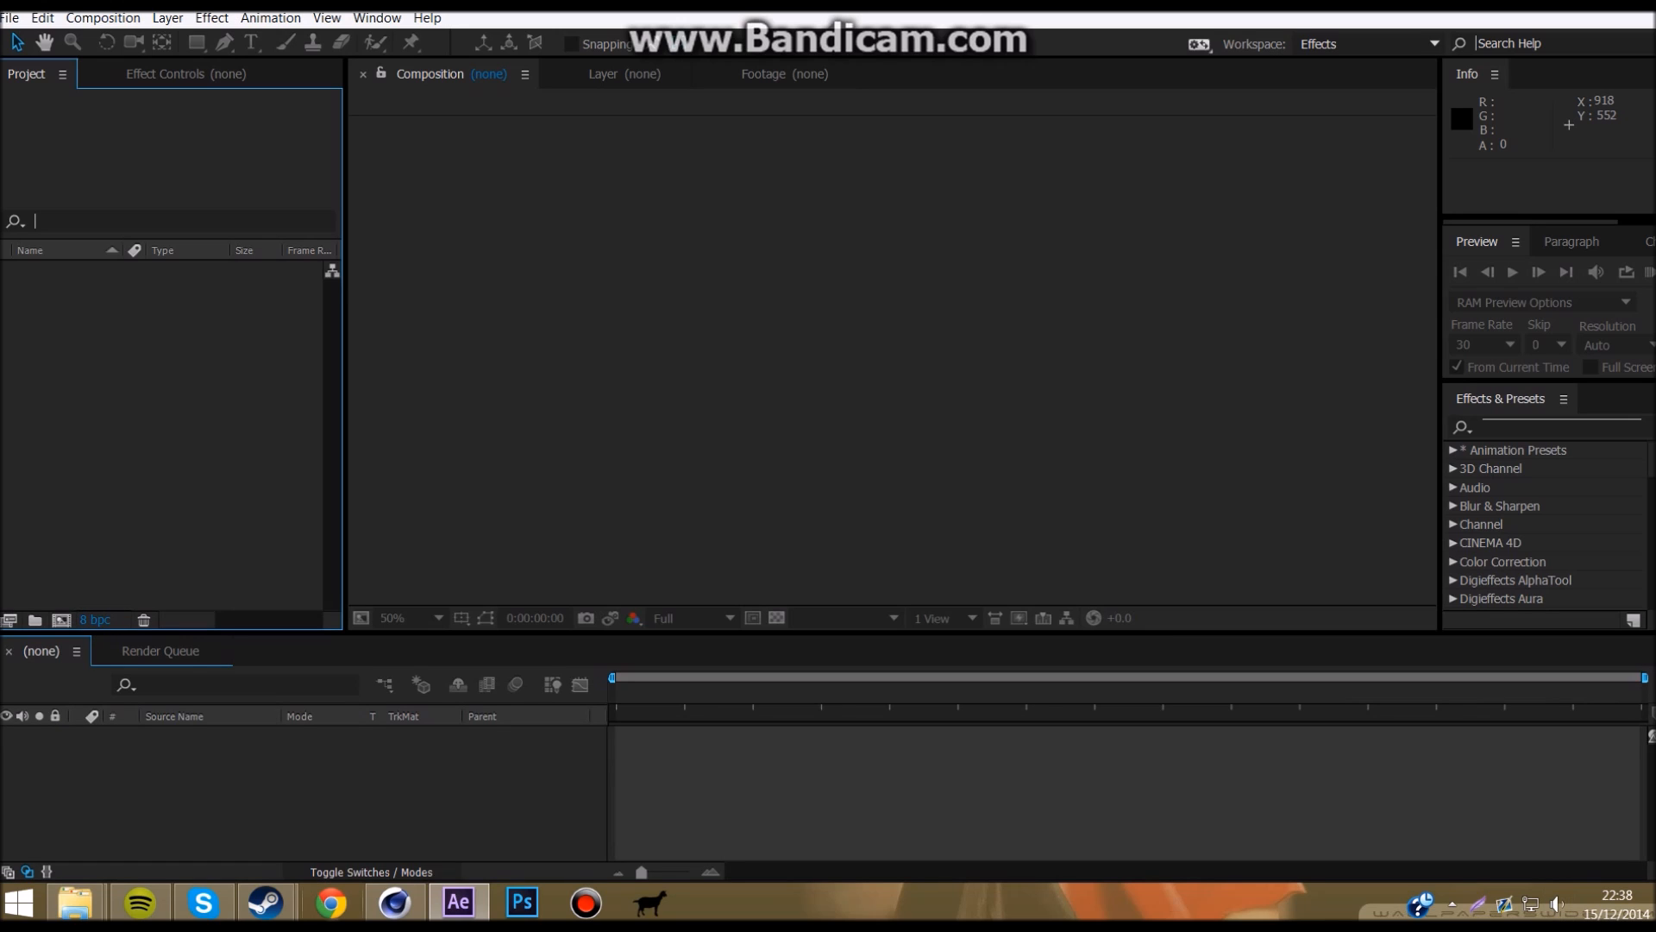
Step: Switch to the desktop and play the rendered text animation, fuck.mov
left_click(454, 904)
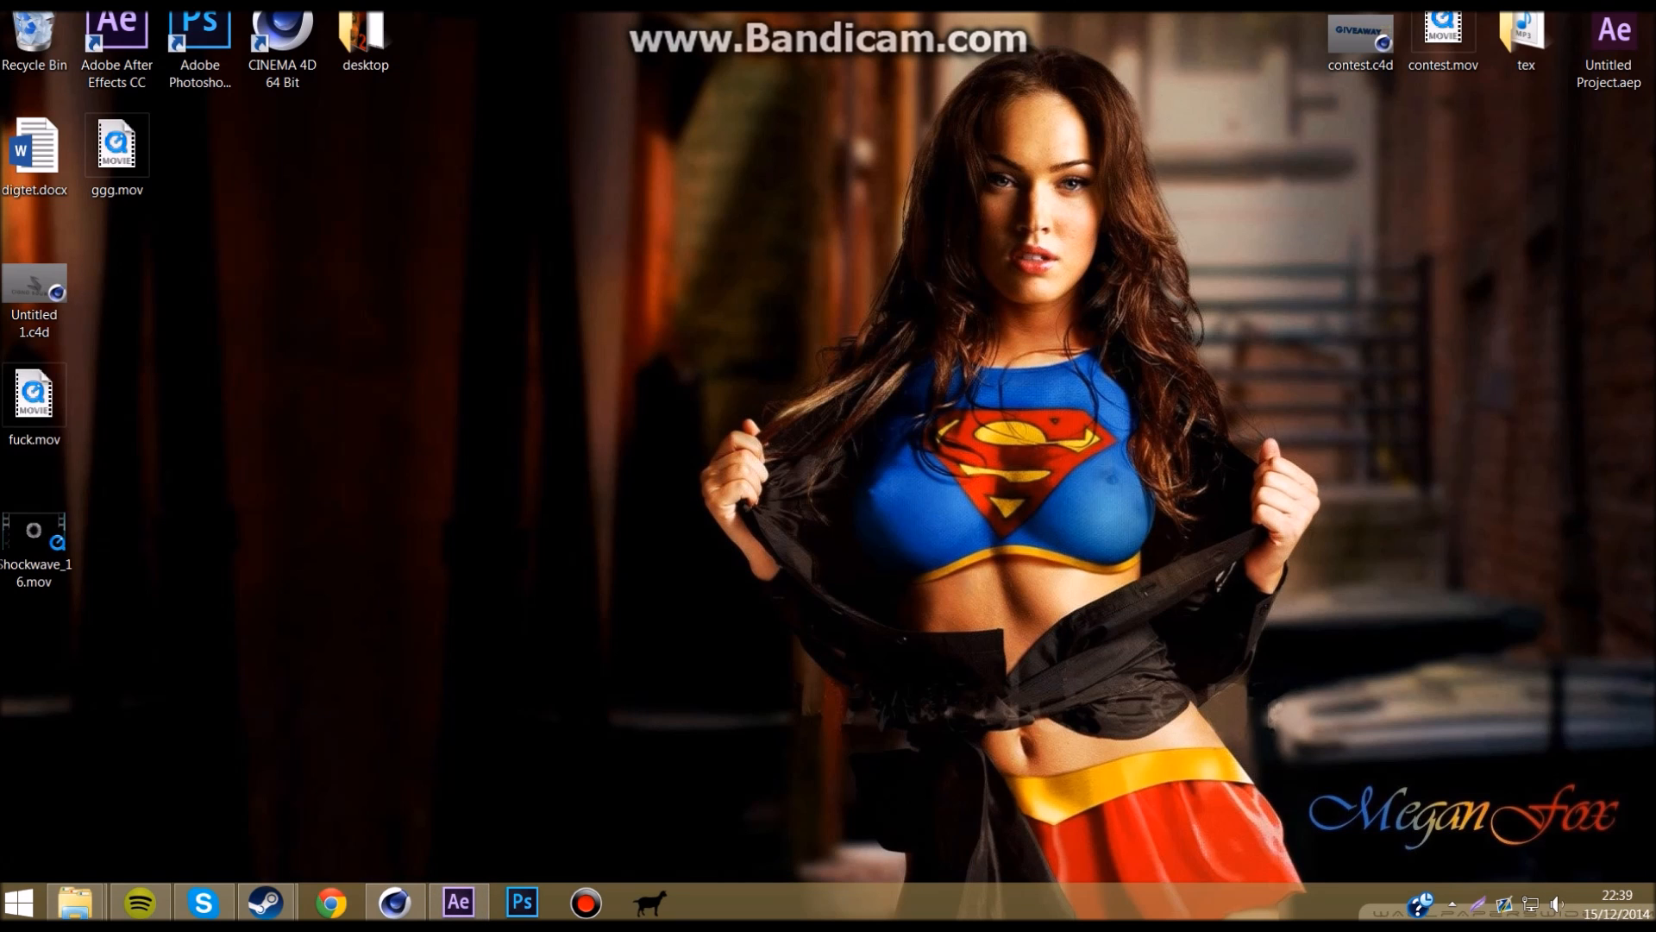
left_click(34, 403)
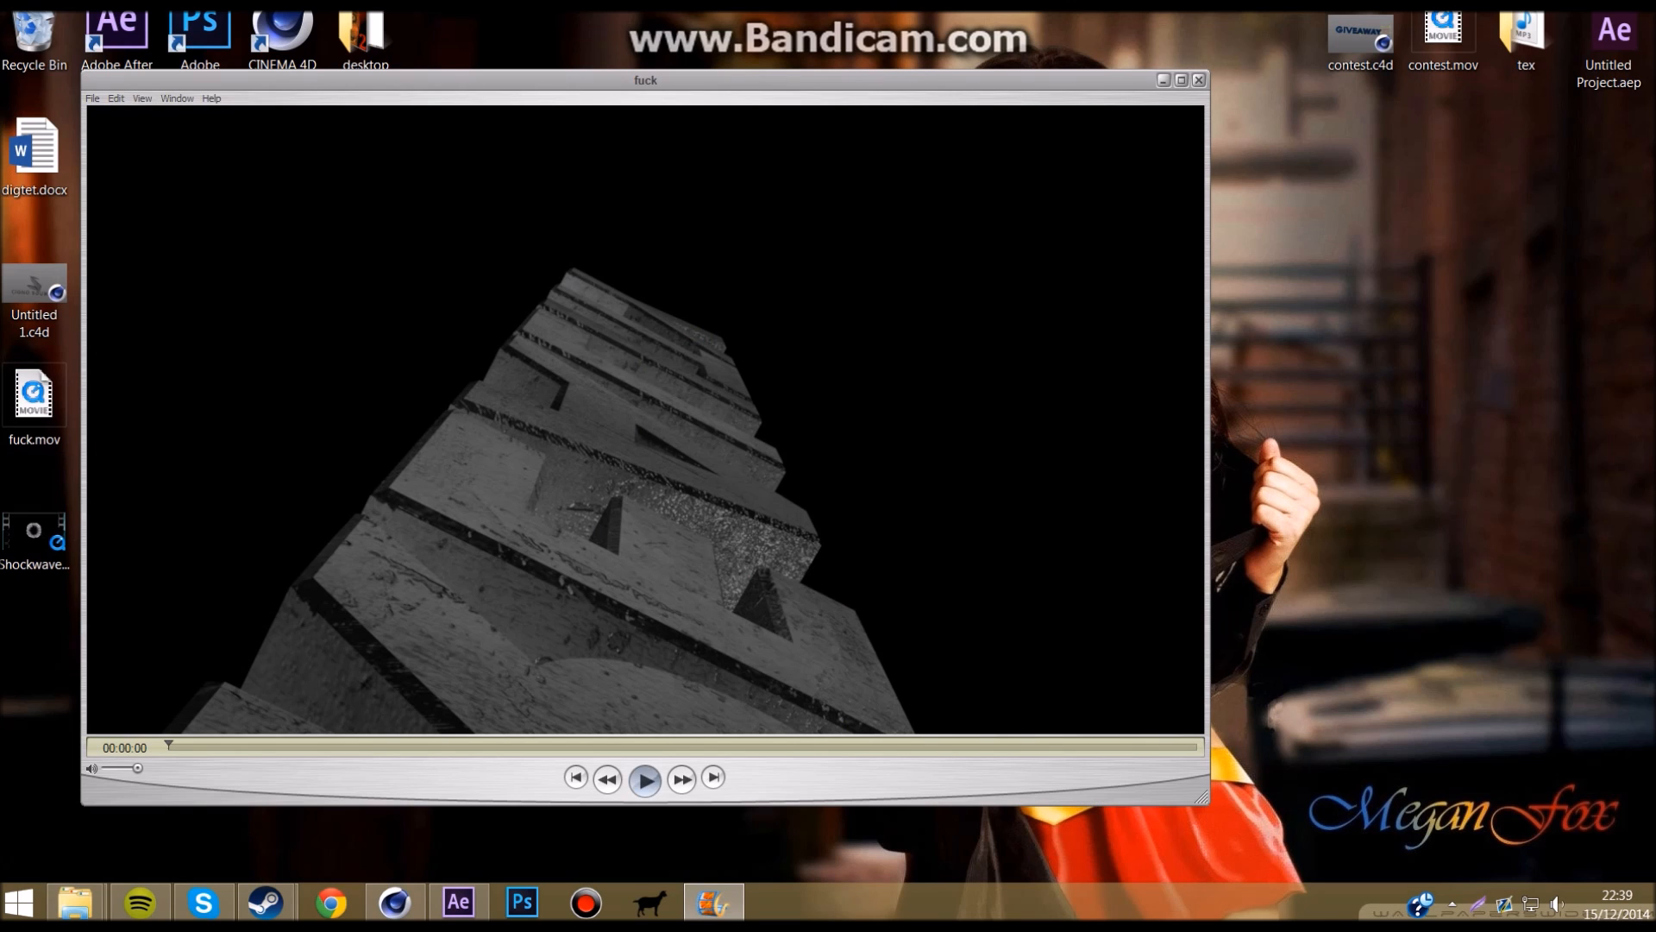
left_click(646, 781)
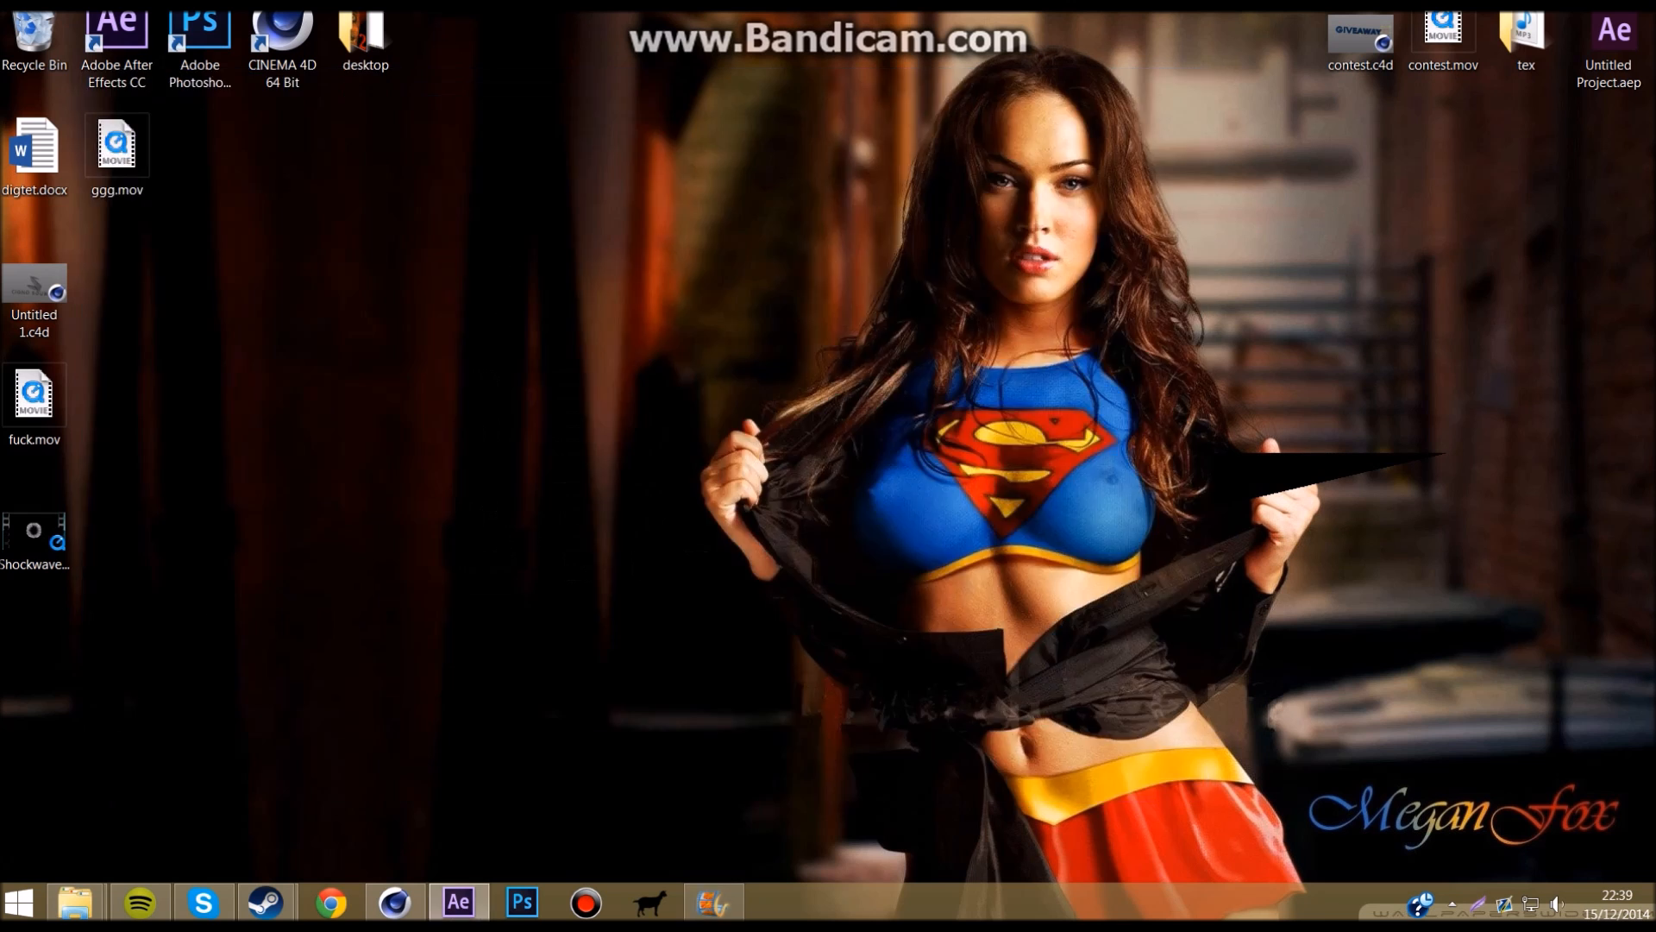
Step: View the Shockwave_16.mov clip from the desktop and close its video player
left_click_drag(174, 656, 15, 376)
left_click_drag(18, 381, 26, 421)
left_click(94, 468)
left_click(37, 531)
left_click(112, 526)
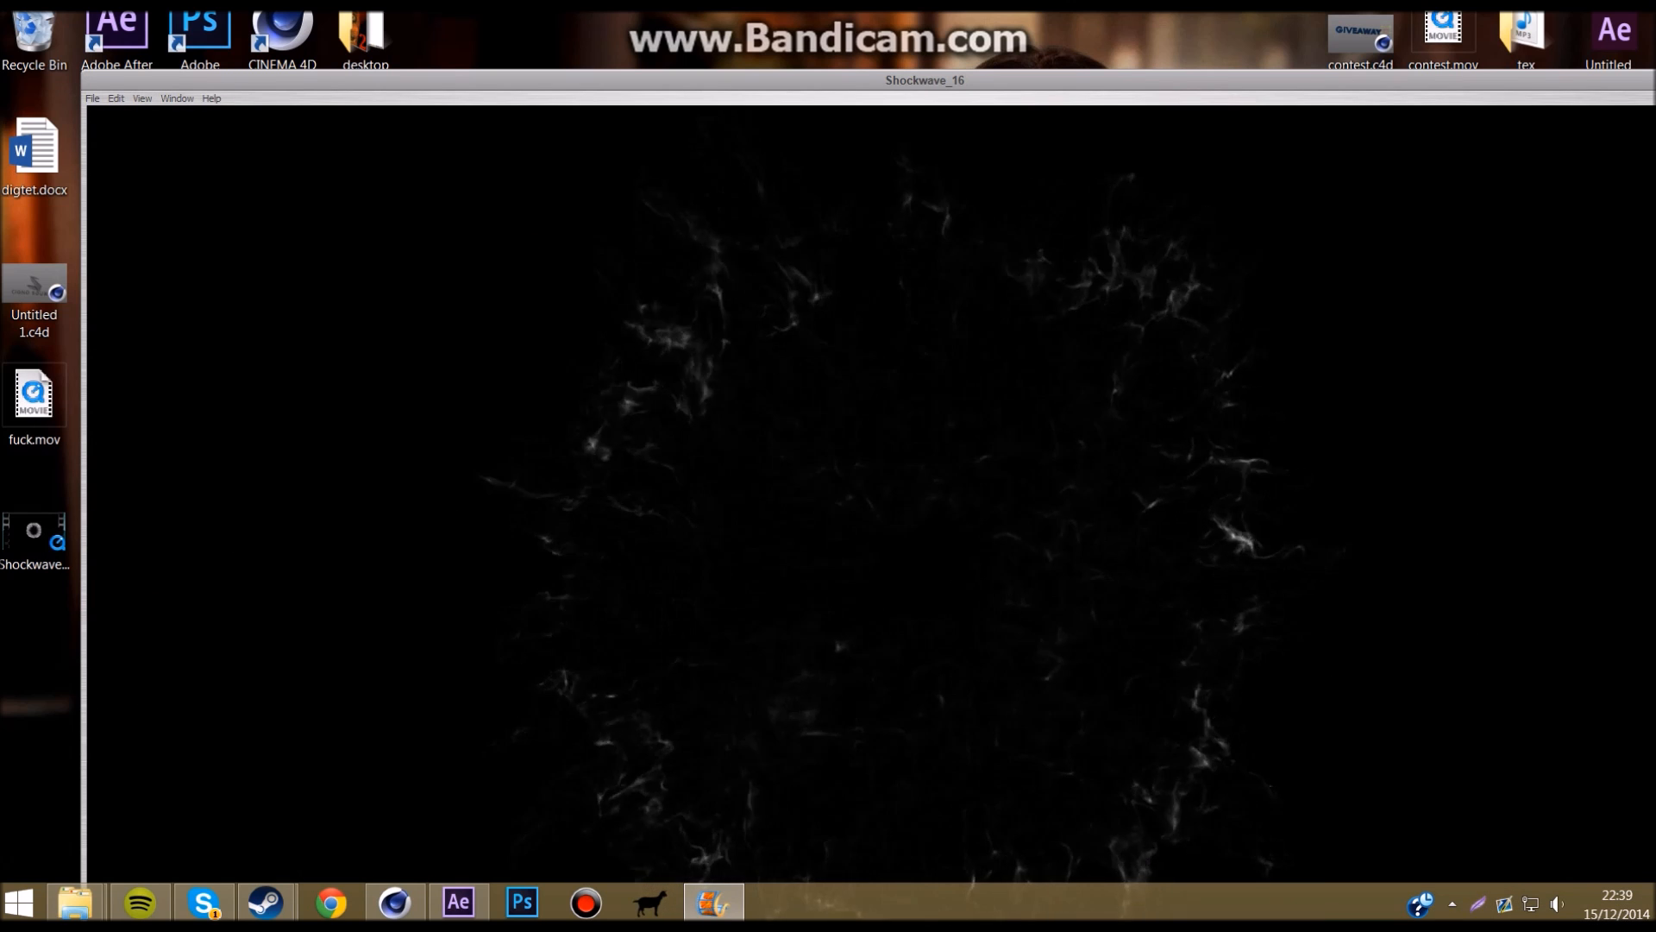
key("super+Up")
right_click(714, 902)
left_click(715, 848)
Step: Import fuck.mov and Shockwave_16.mov into the After Effects project and create a composition from fuck.mov
left_click_drag(429, 705, 43, 414)
left_click_drag(35, 397, 172, 259)
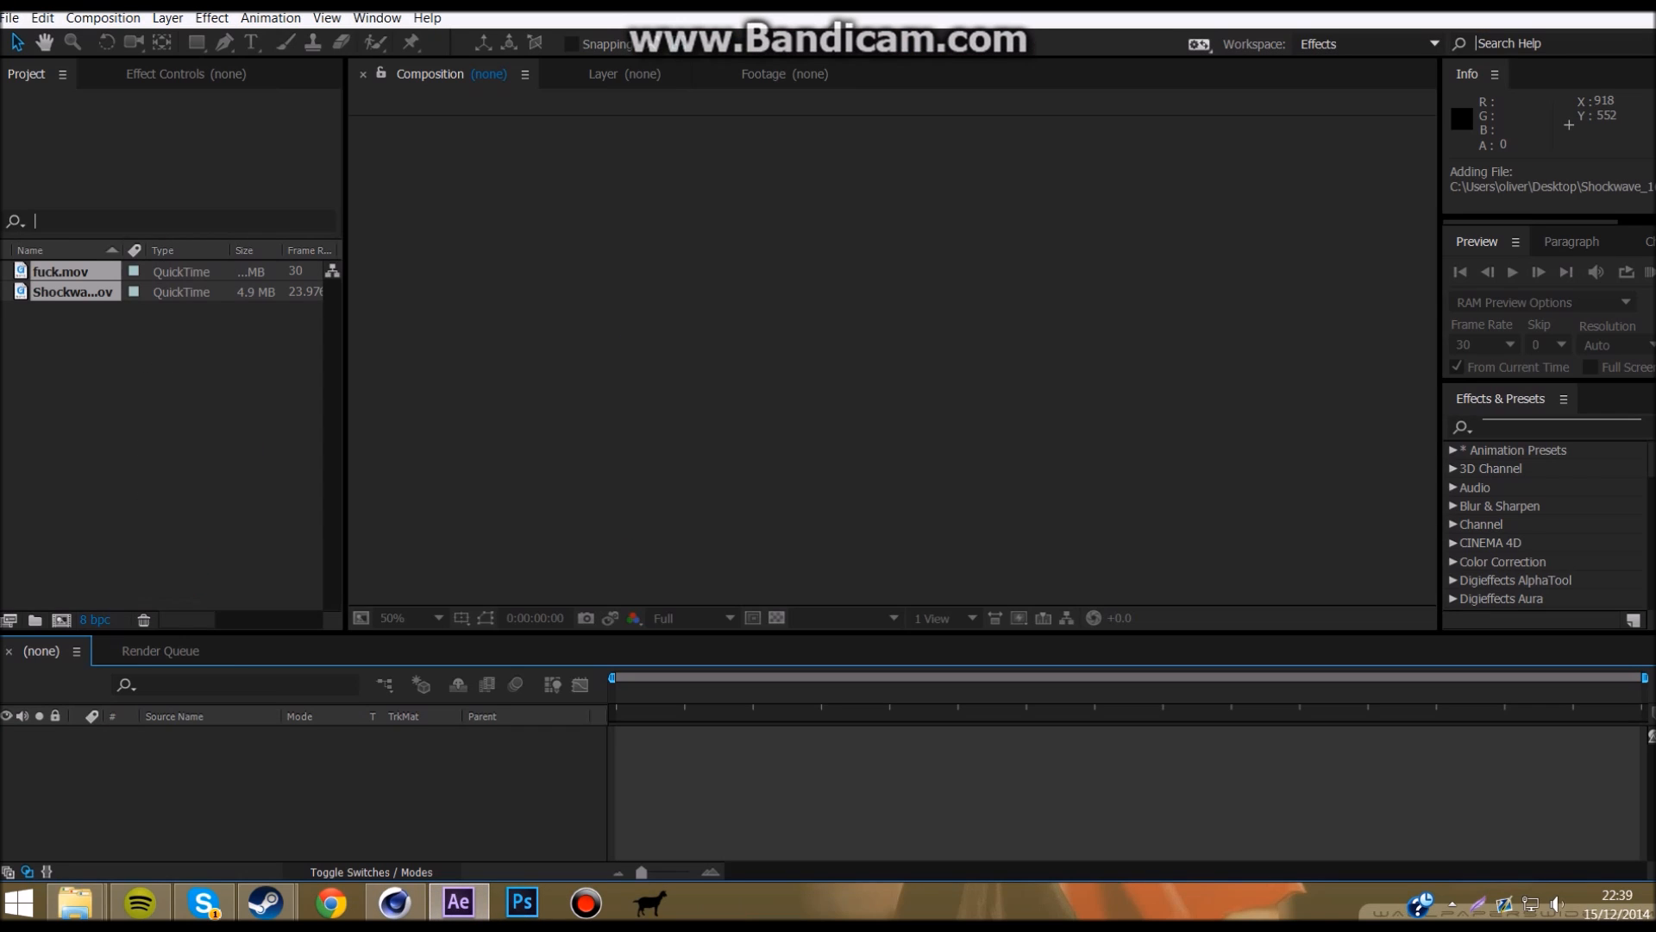
left_click_drag(60, 270, 142, 815)
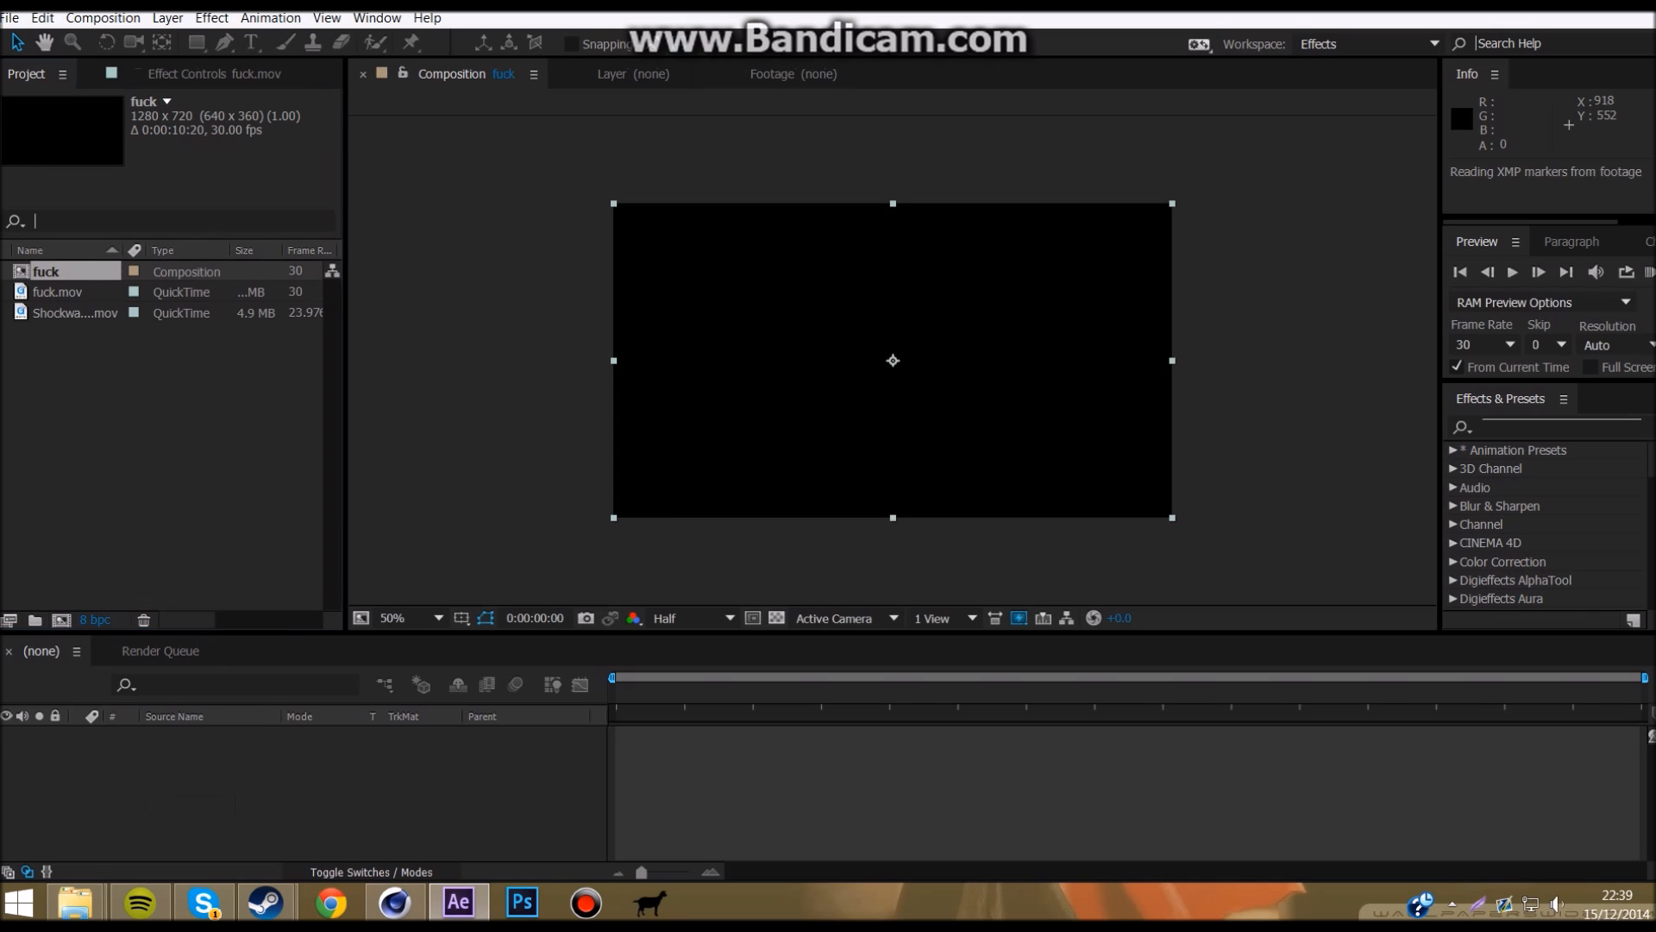
mouse_move(616, 693)
left_mouse_down()
mouse_move(1440, 692)
mouse_move(614, 693)
left_mouse_up()
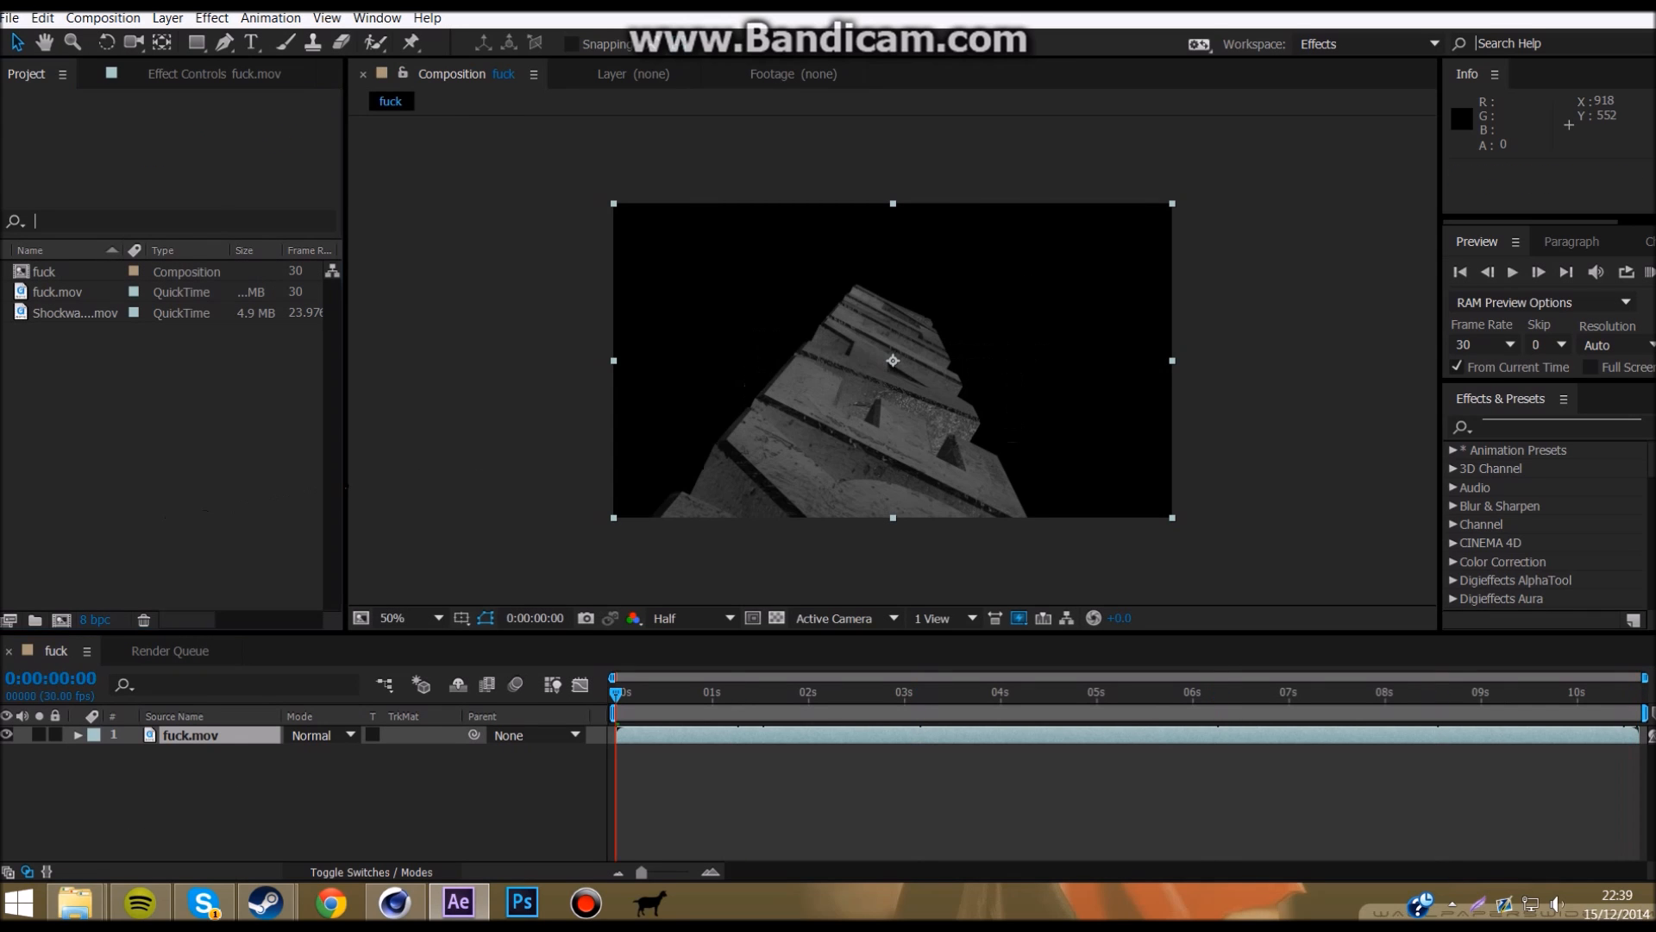
Step: Add Shockwave_16.mov beneath the text layer and shift it to start at 0:00:03:11
left_click(73, 313)
left_click_drag(71, 306, 183, 796)
left_click_drag(616, 693, 945, 692)
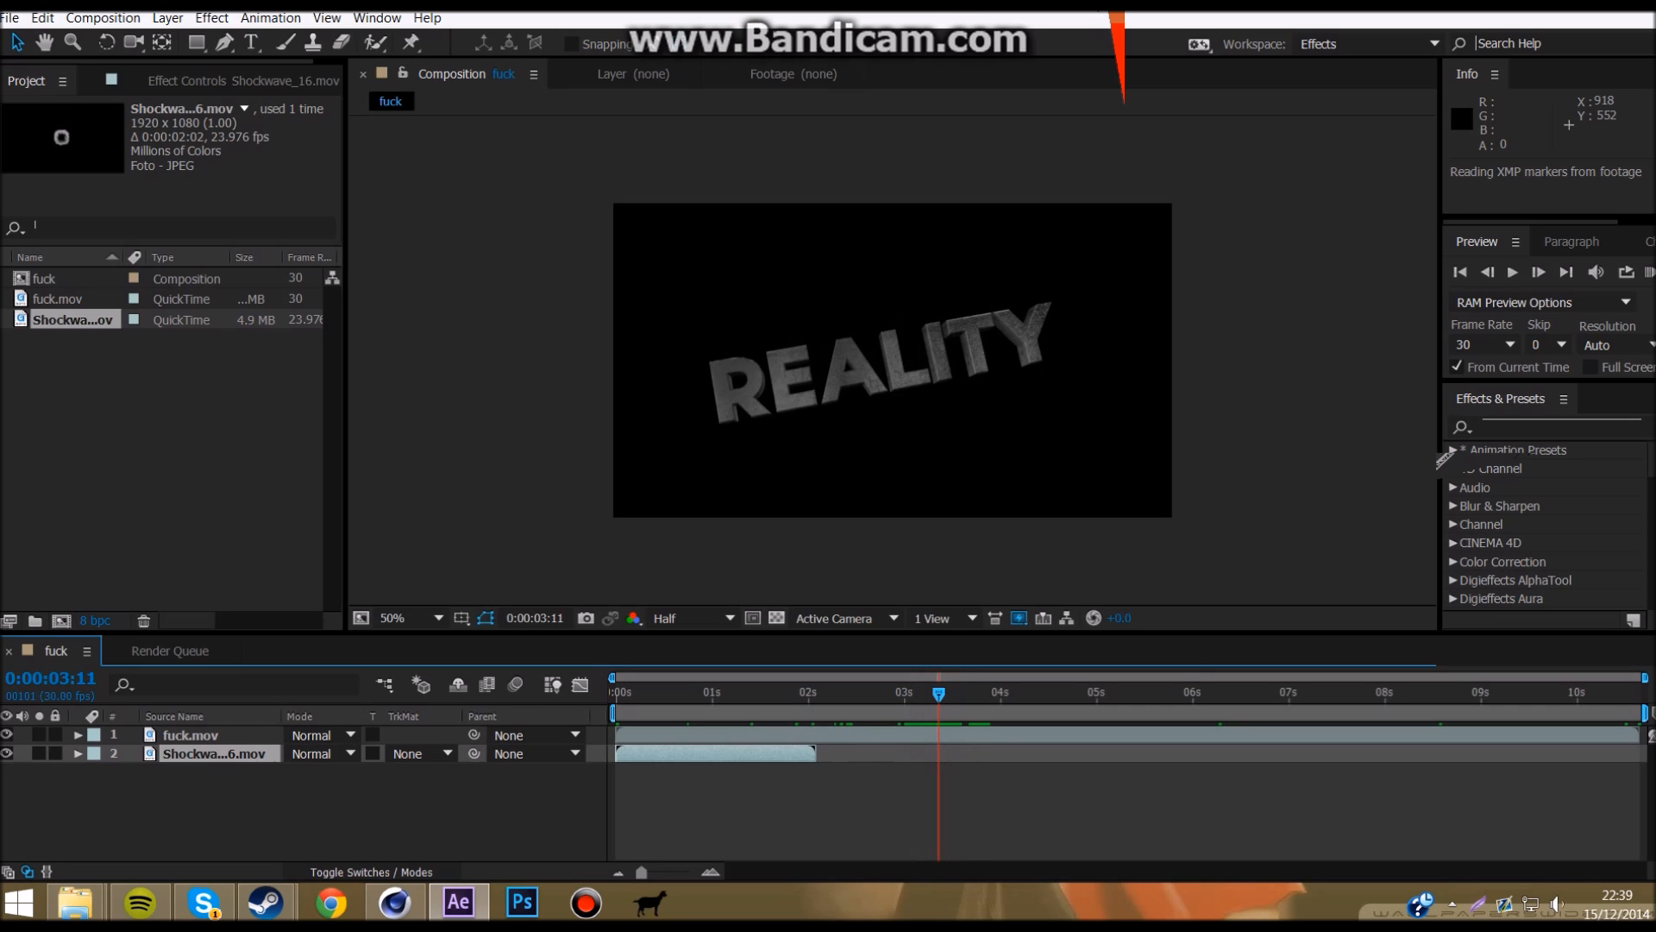
left_click_drag(747, 753, 974, 753)
left_click(979, 798)
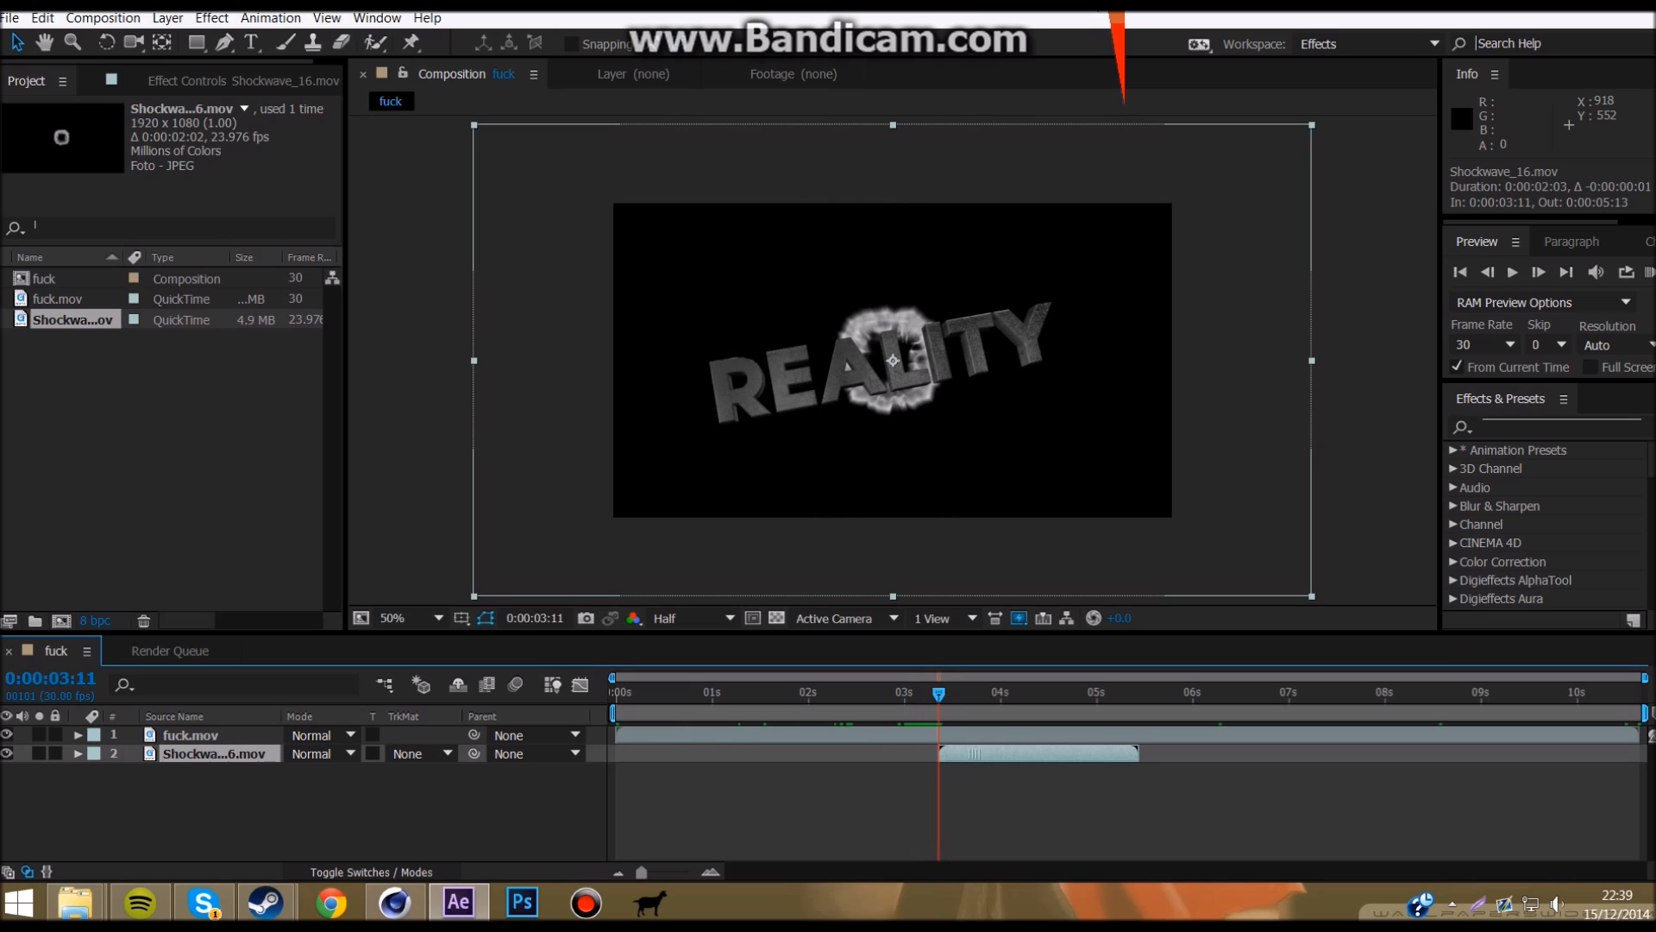
Step: Set the Shockwave_16.mov layer's blending mode to Screen and preview the composition from the start
left_click(332, 754)
left_click(345, 758)
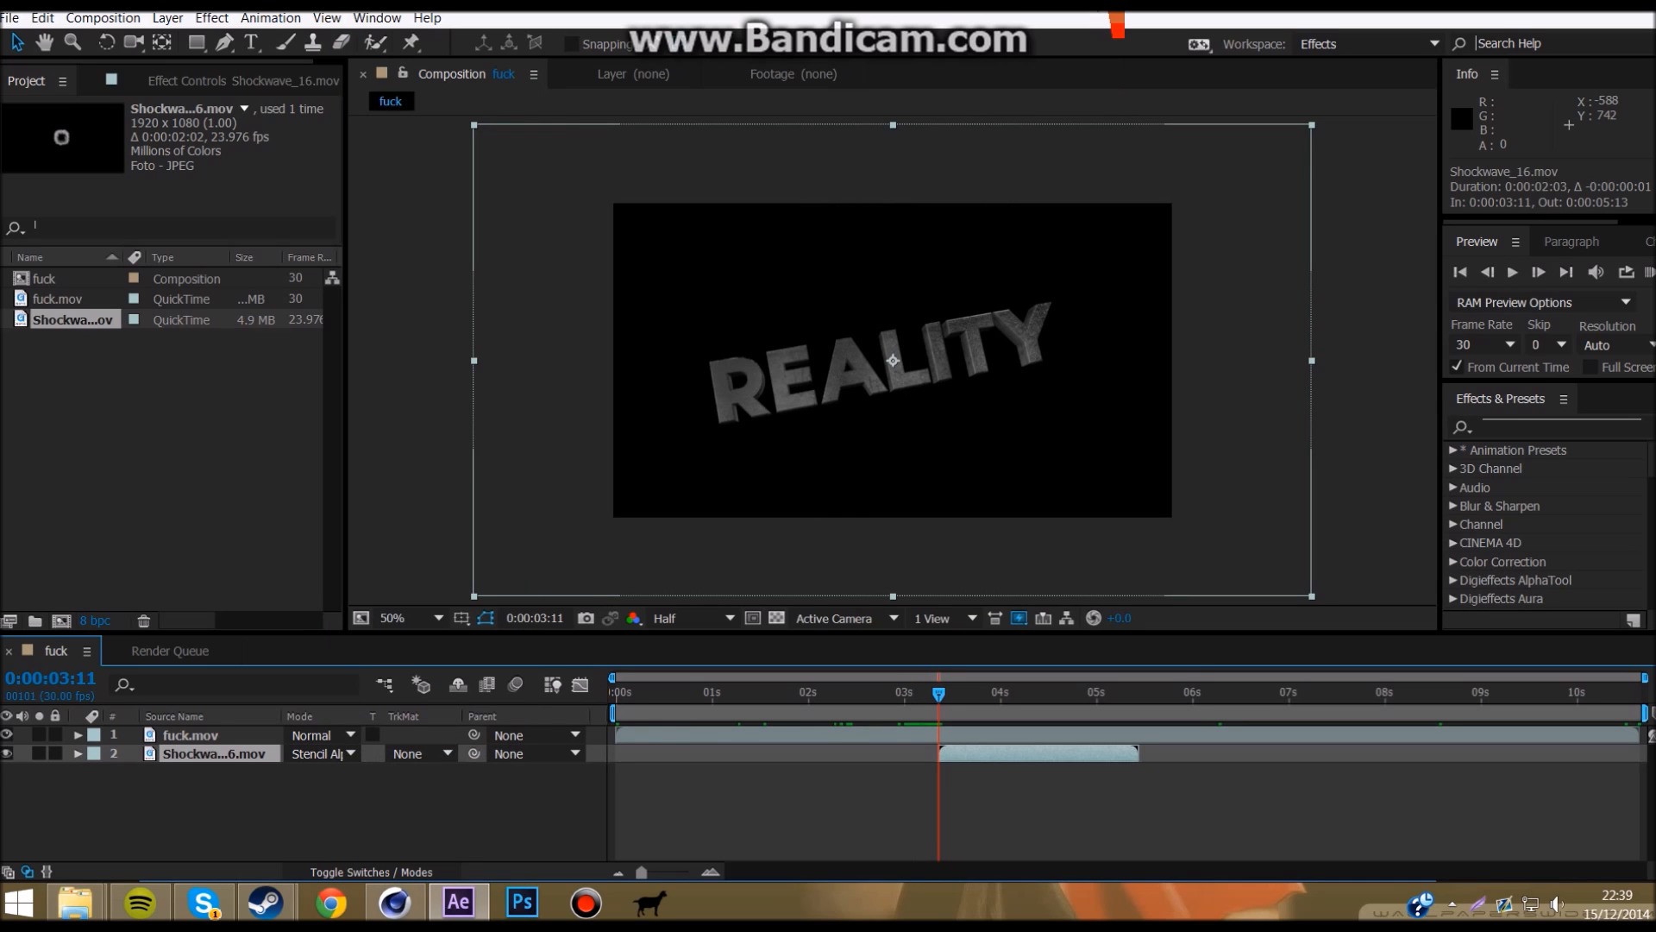
left_click(362, 807)
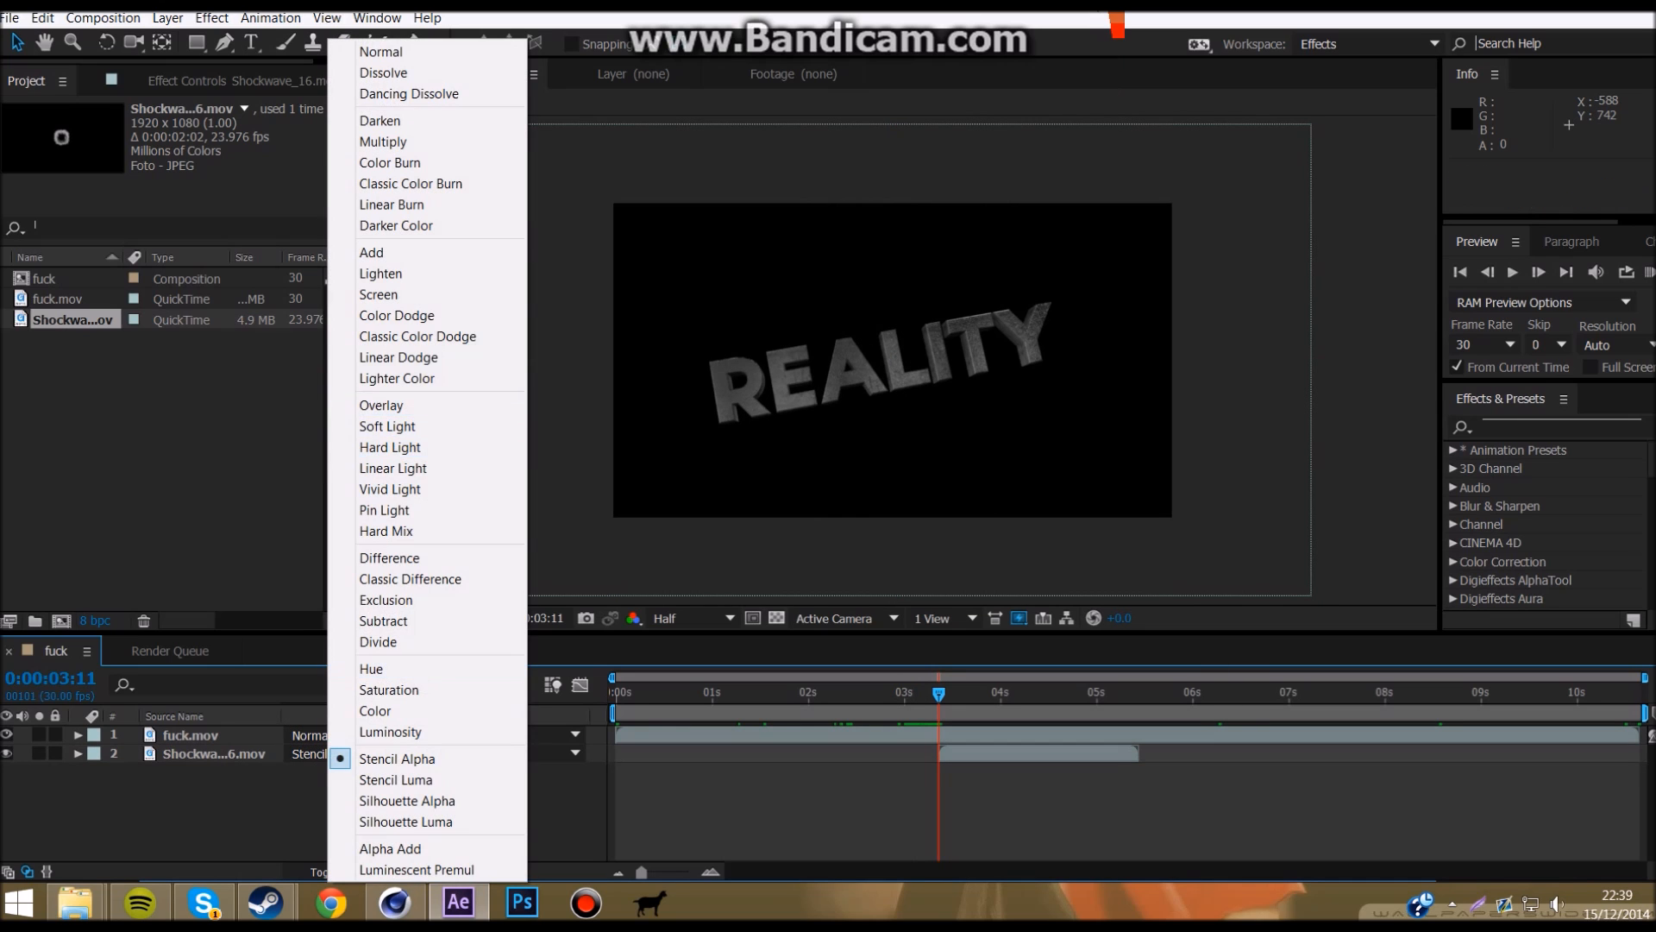
left_click(379, 294)
left_click_drag(938, 693, 614, 694)
left_click(1648, 272)
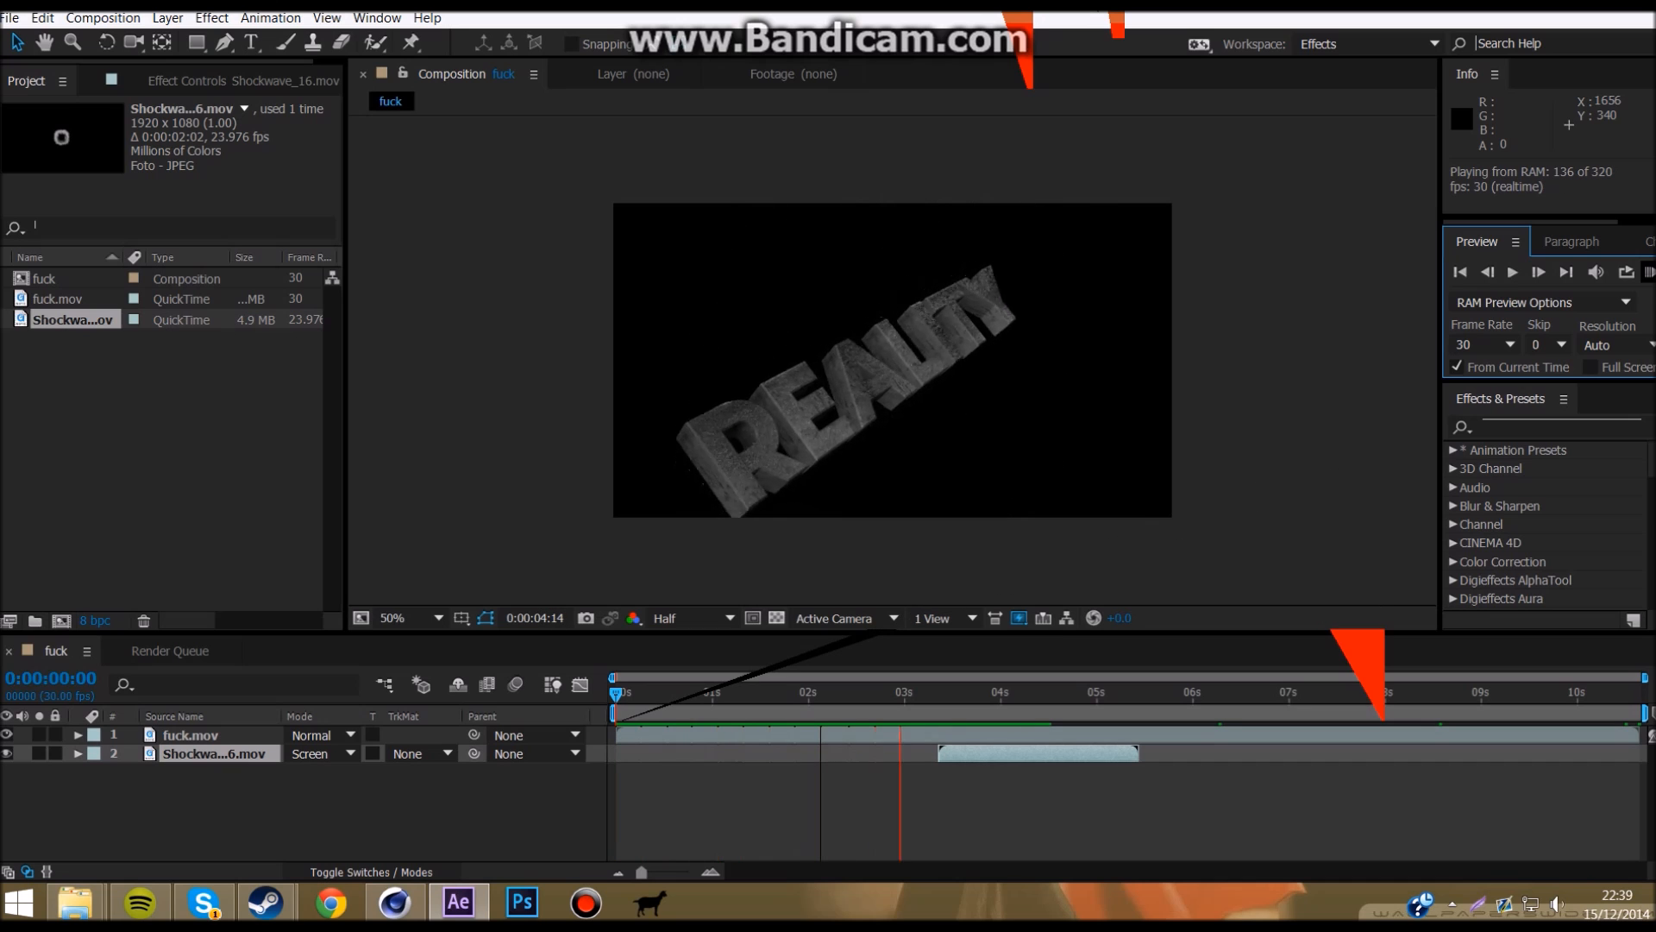
Step: Import thefaded._-_Sixes.mp3 from the musik folder and add it as the lowest layer of the composition
left_click_drag(859, 692, 939, 693)
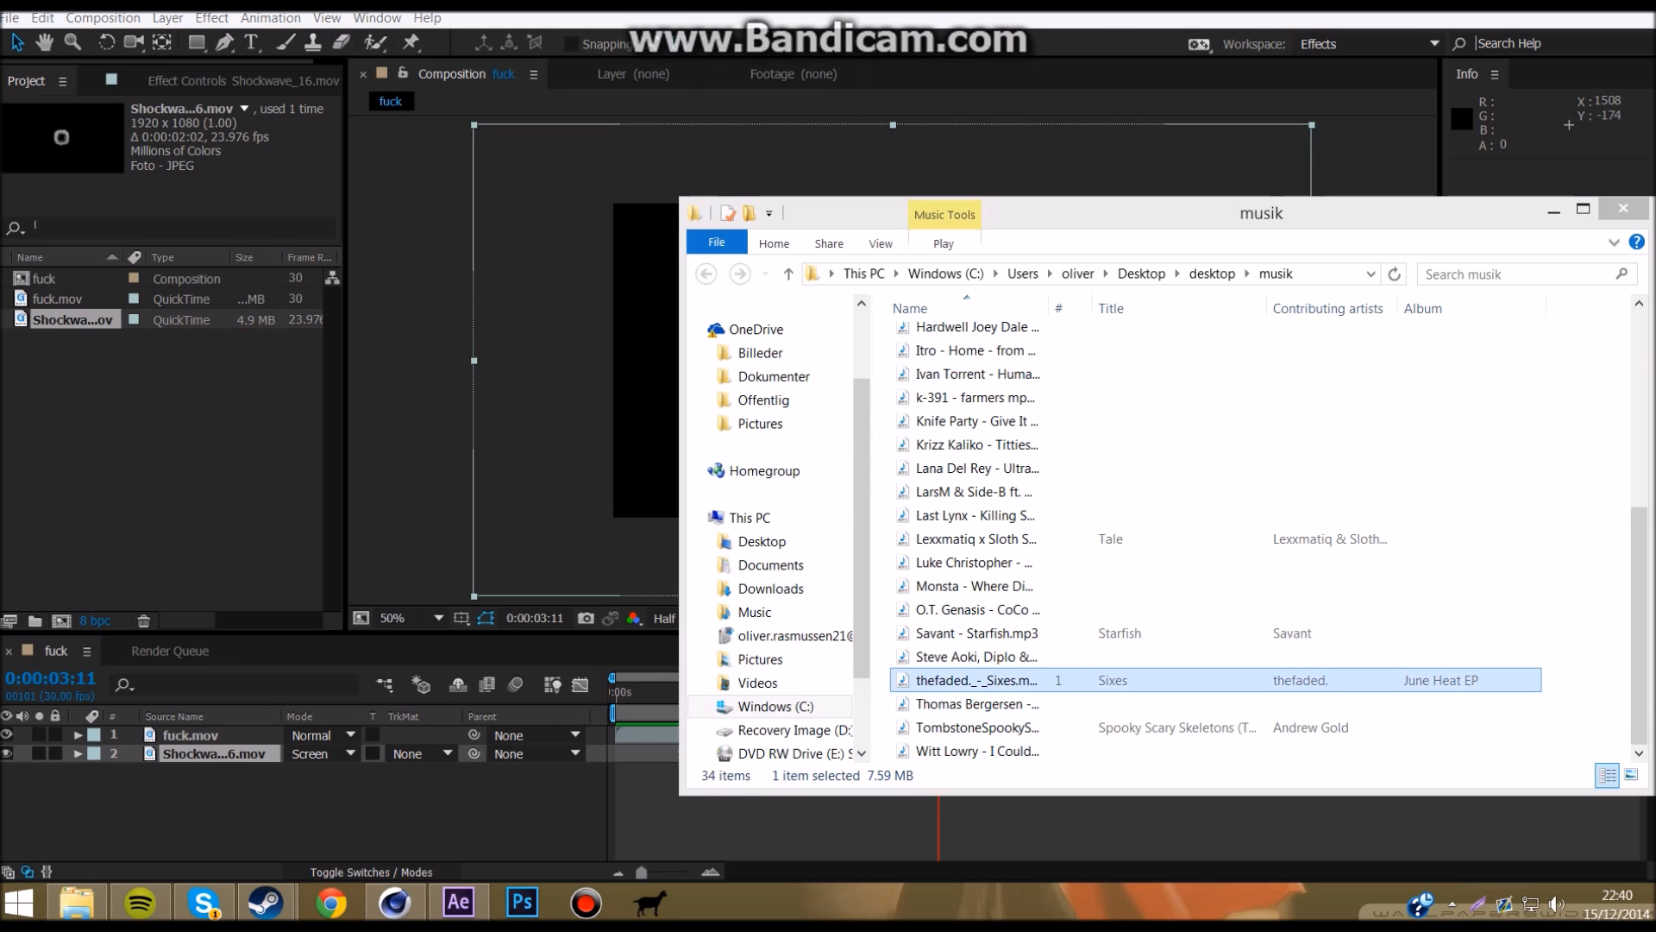
left_click_drag(966, 680, 192, 451)
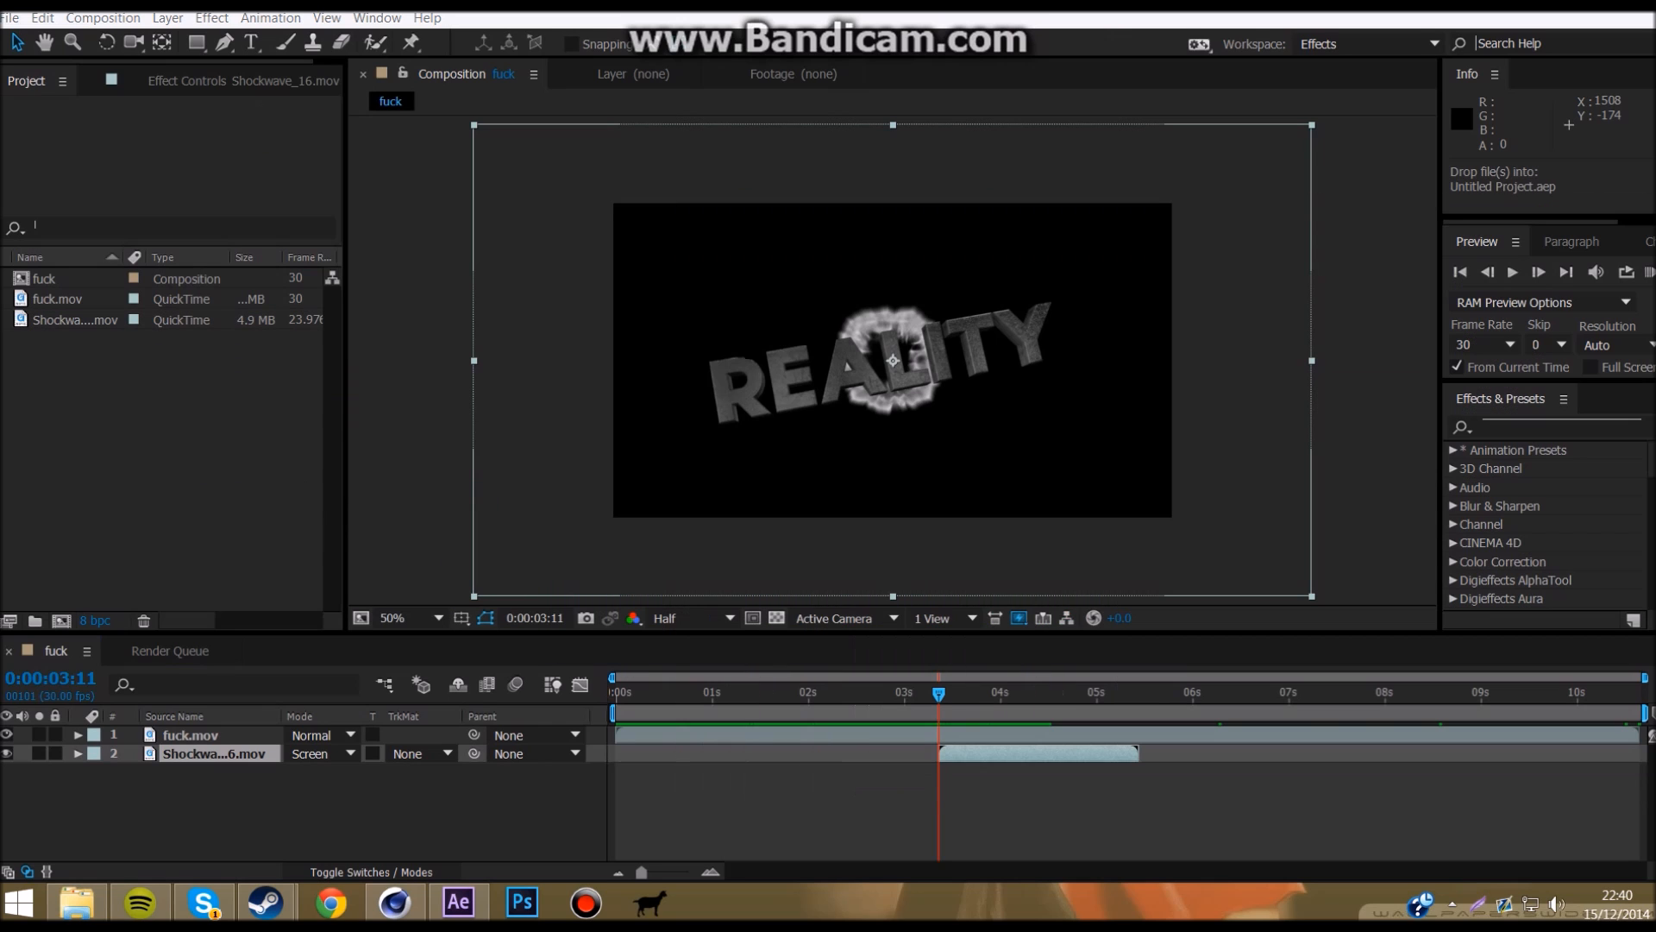
left_click_drag(74, 341, 217, 787)
Step: Set the music layer's in point to 0:00:44:24 in its layer view and return to the composition
double_click(217, 772)
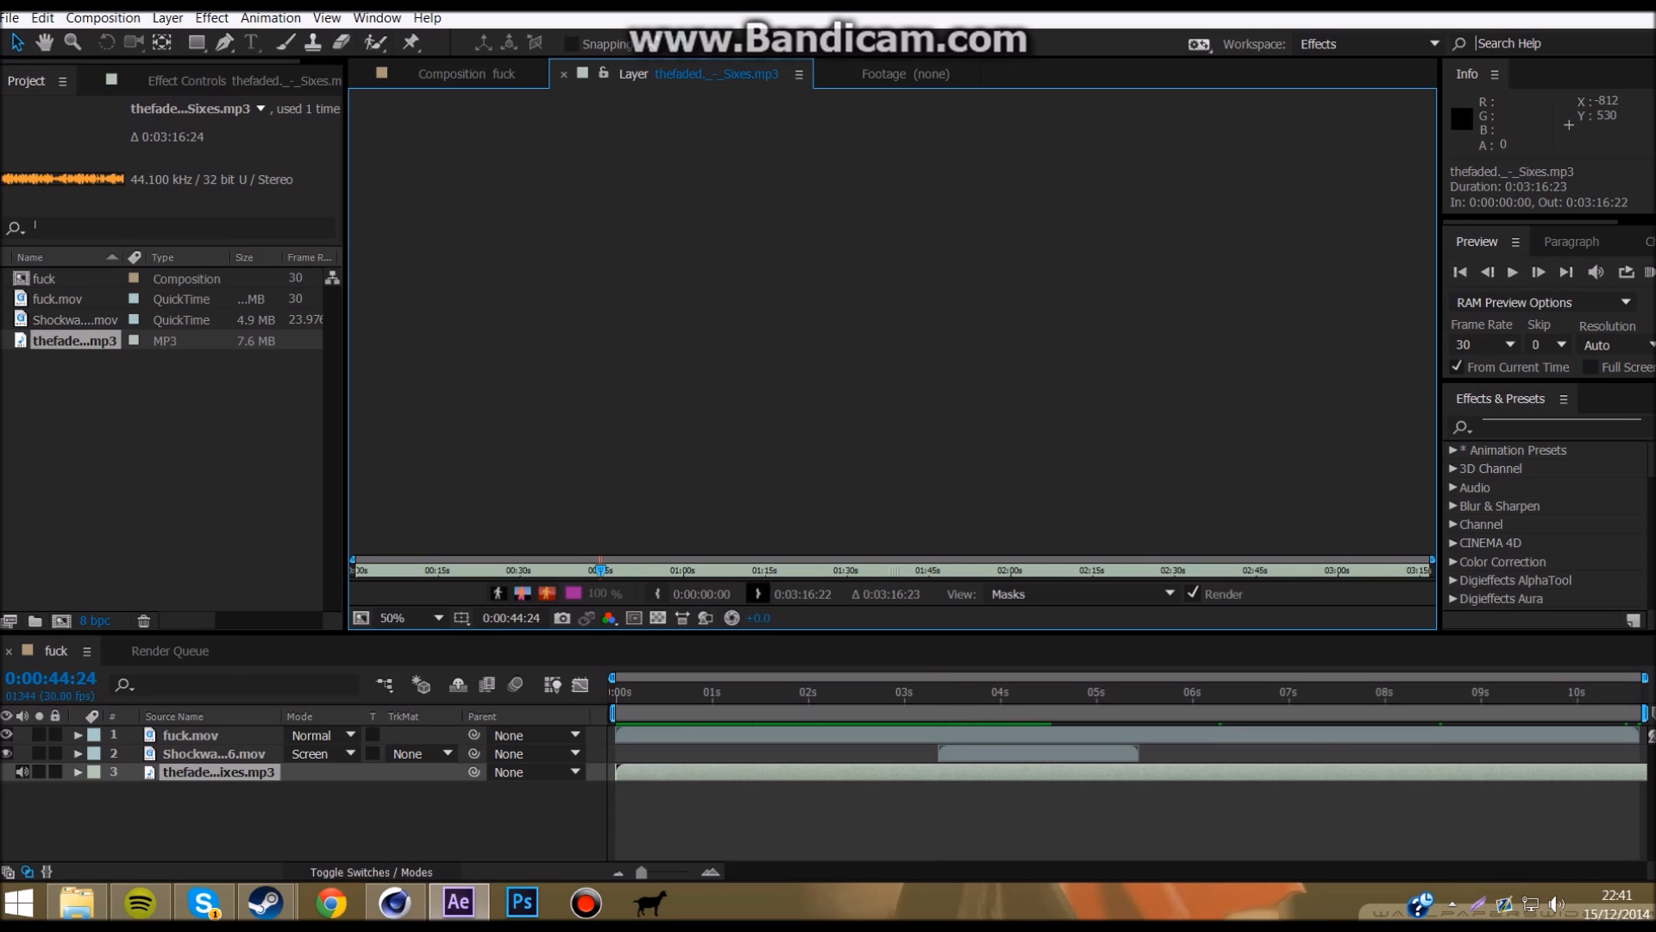
left_click(657, 594)
double_click(43, 278)
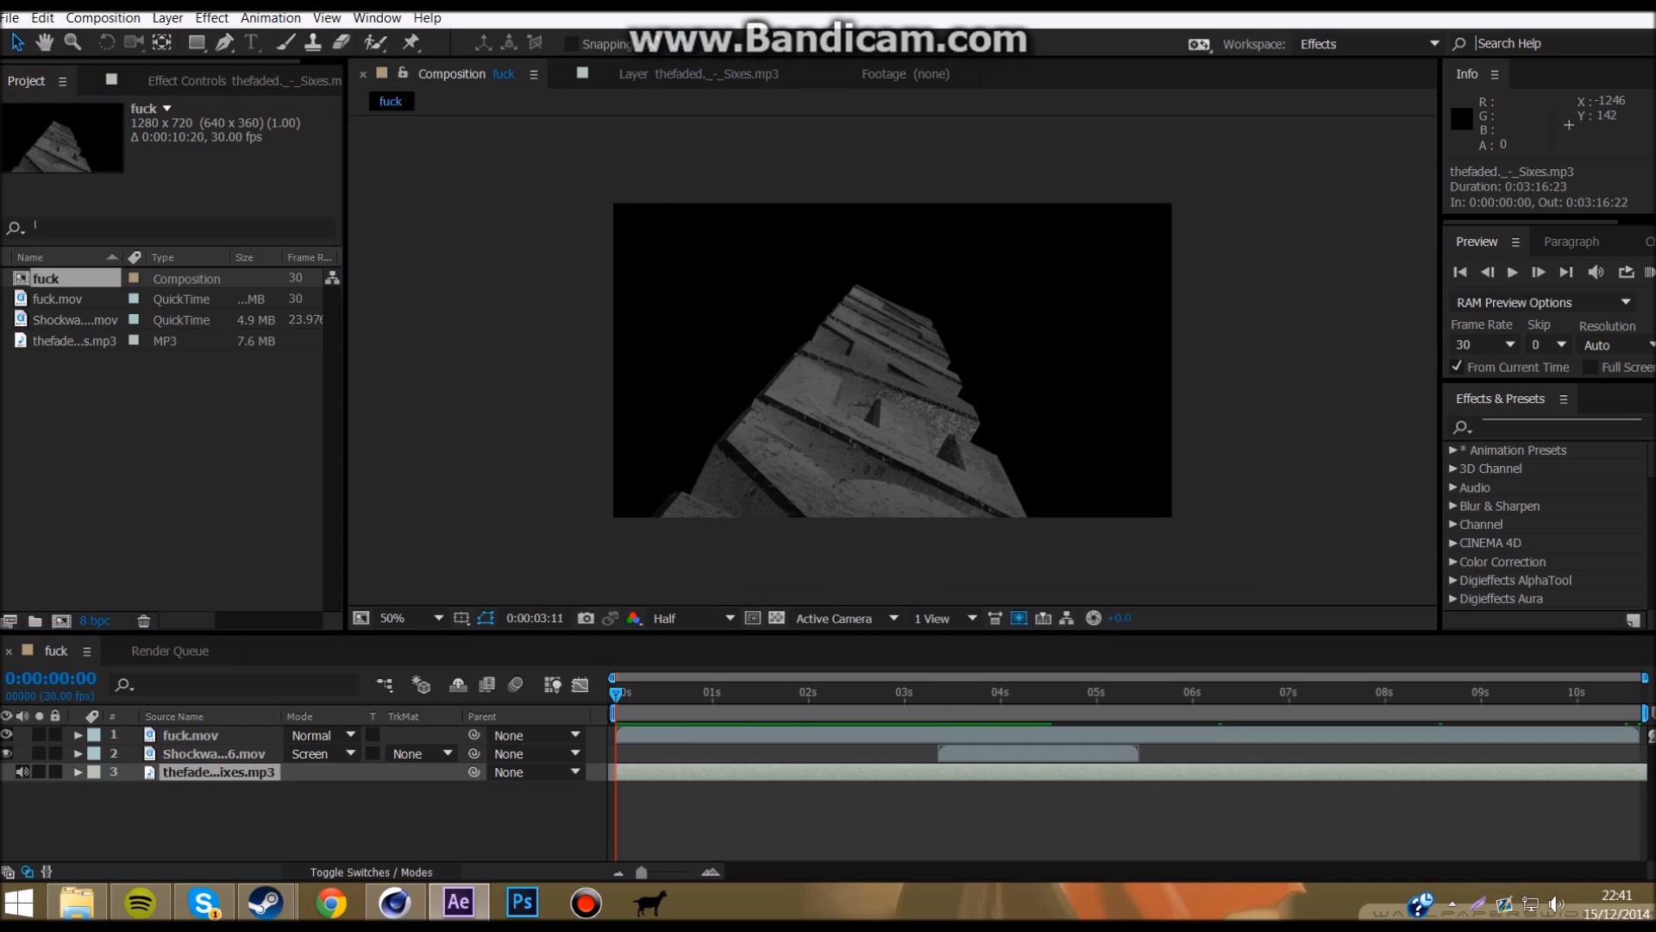
Step: Preview the composition with music, extend the music layer's start back to 0:00:00:01, and preview again
left_click(1648, 273)
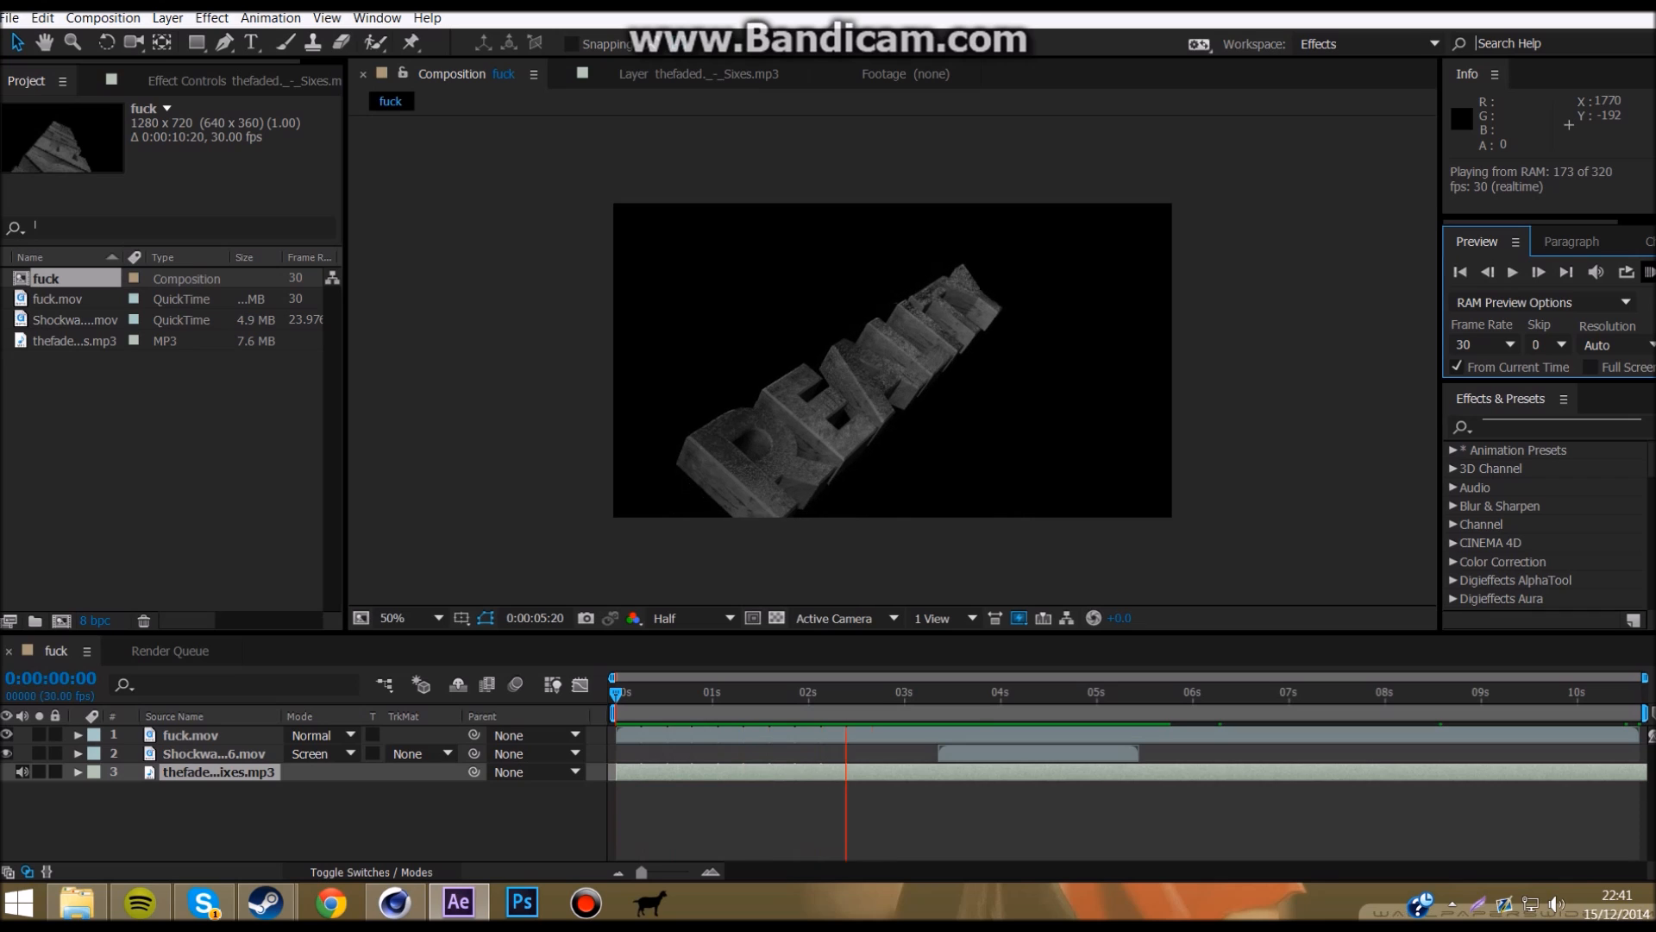
key("space")
left_click_drag(678, 772, 617, 772)
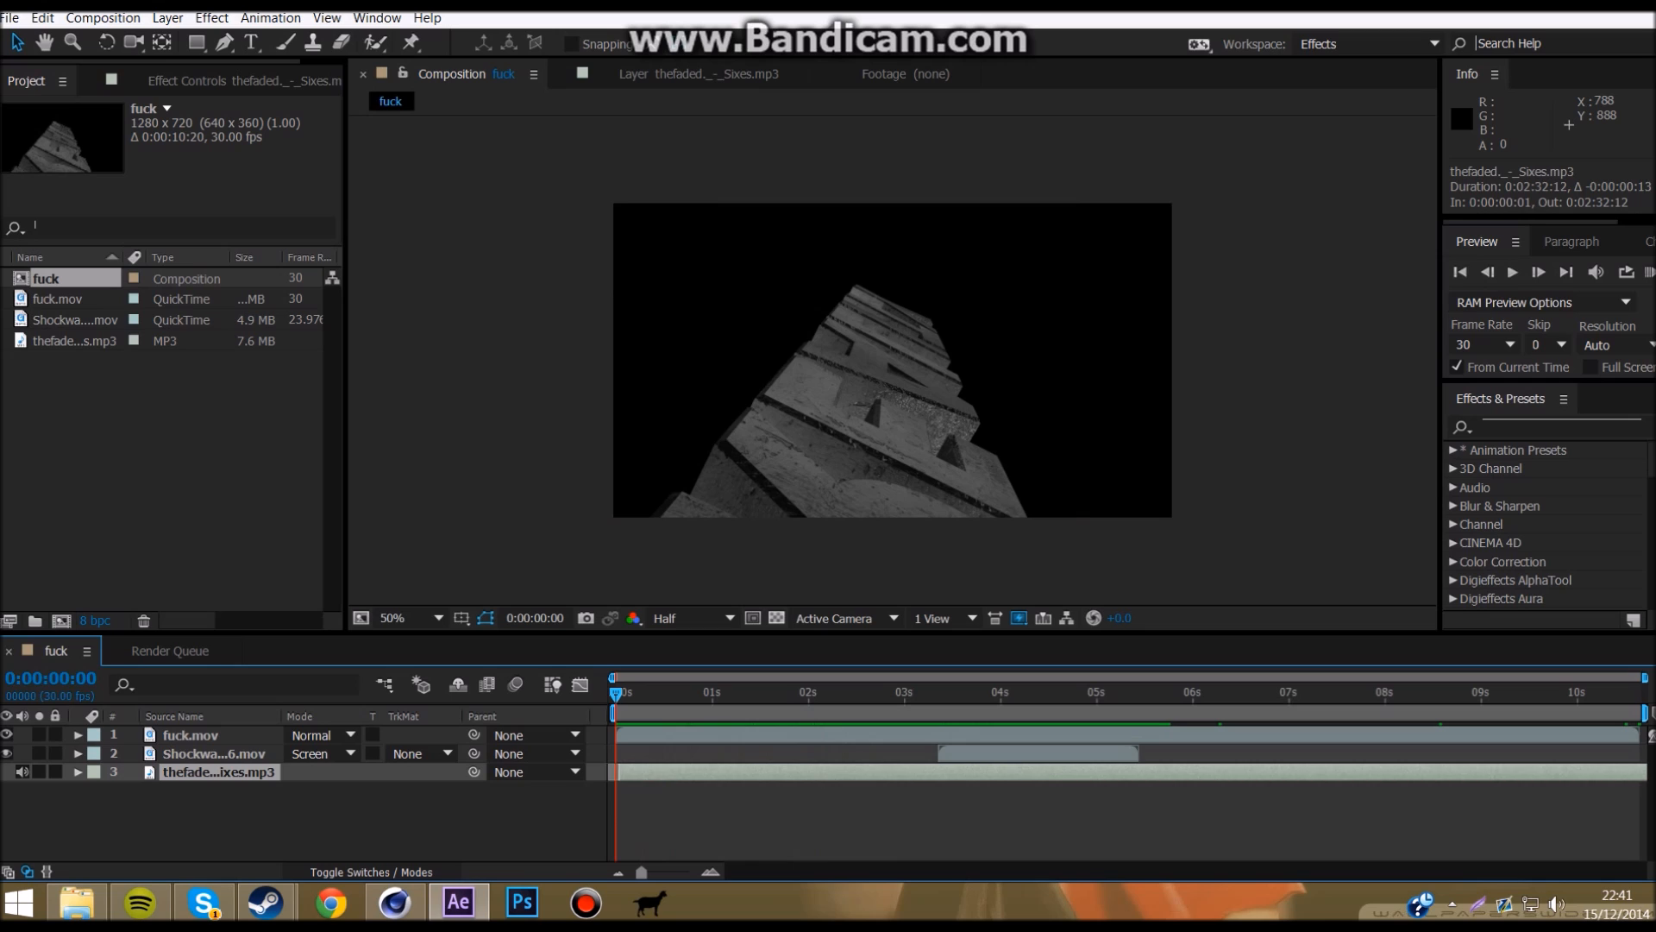
left_click(1650, 272)
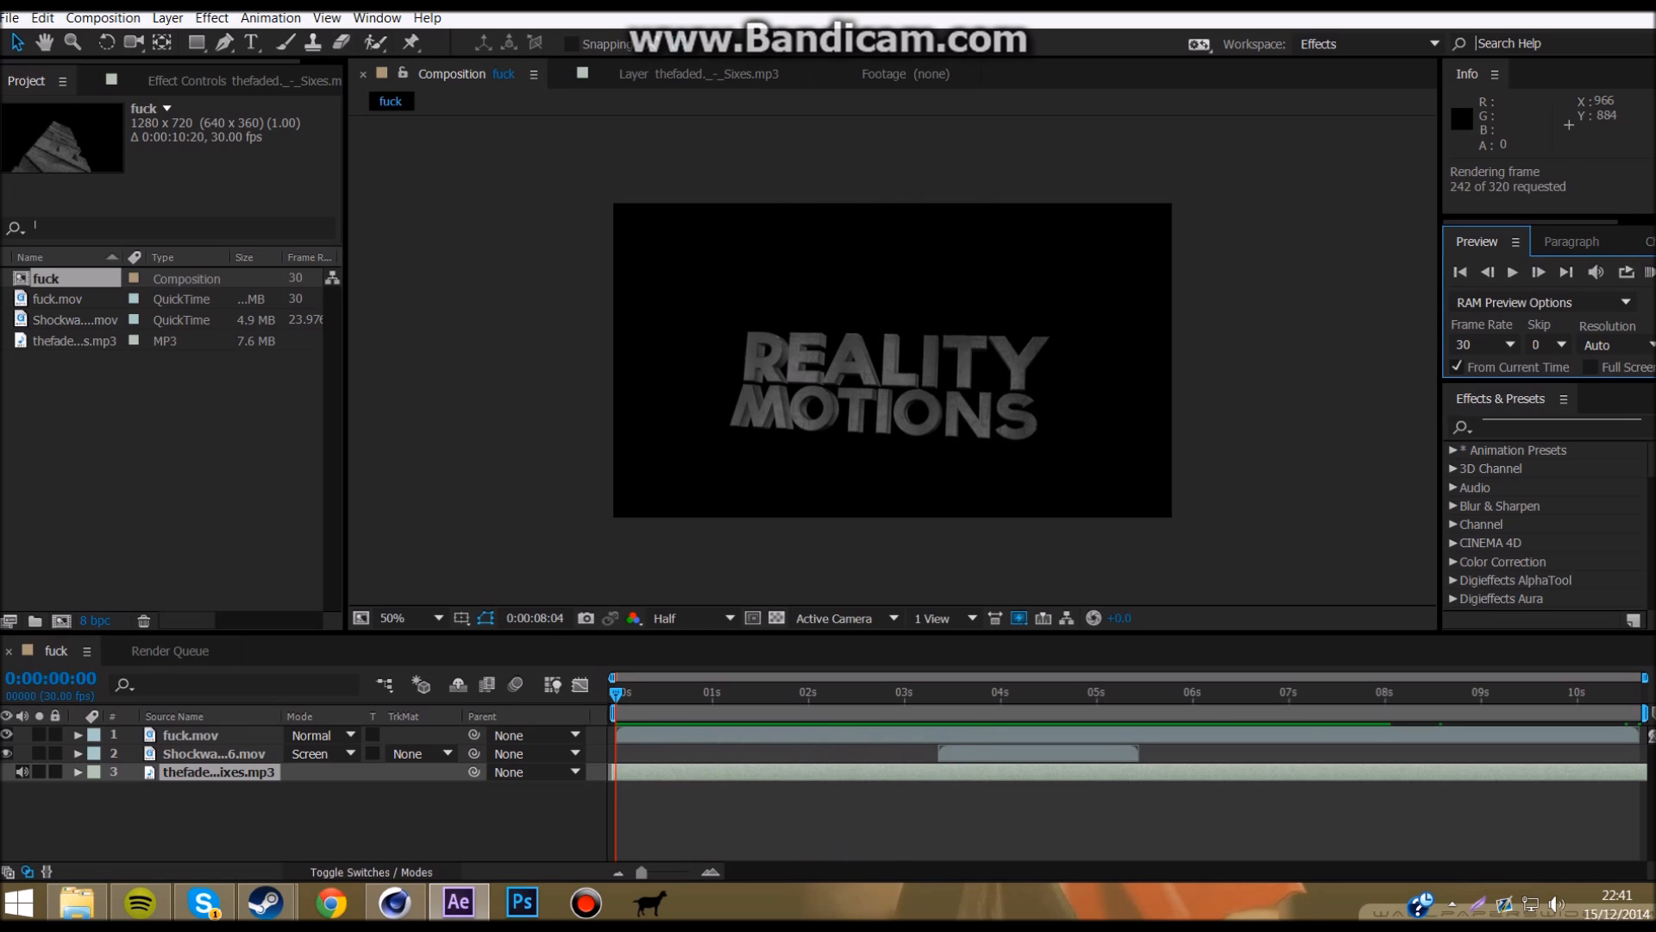
Step: Reveal the audio waveform of the music layer in the timeline
left_click(78, 772)
left_click(78, 772)
left_click(78, 772)
left_click(96, 791)
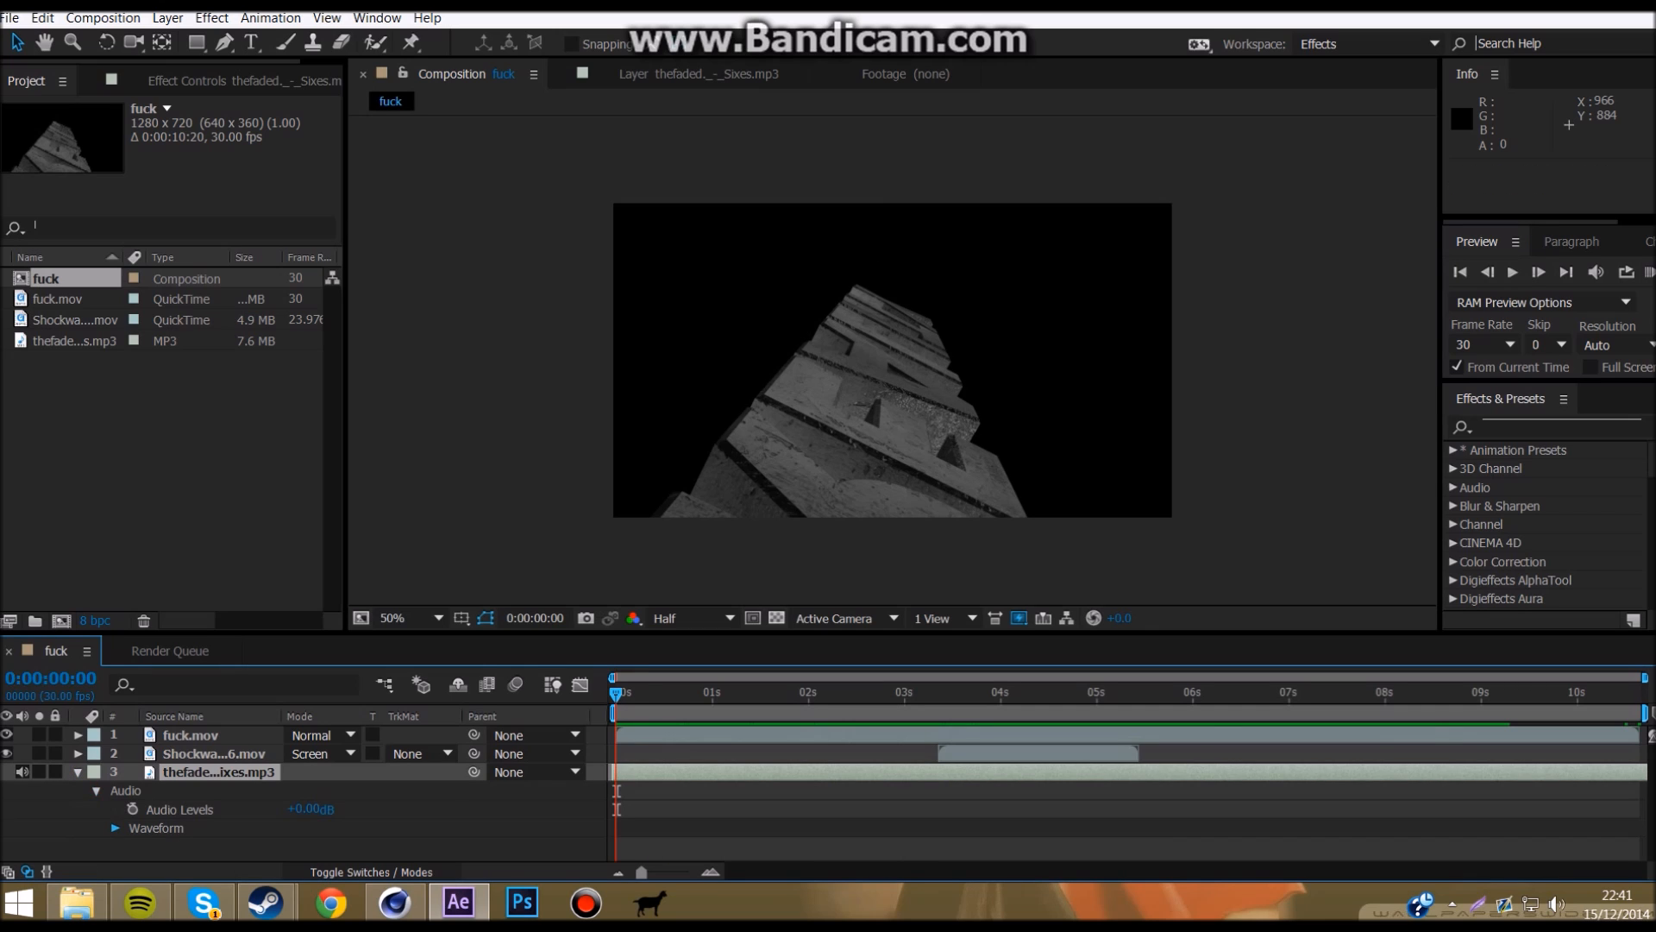
left_click(115, 828)
Step: Align the music's beat drop with the shockwave at 0:00:03:11 and extend the layer's start to the composition's beginning
scroll(828, 794, "up", 2)
left_click_drag(616, 693, 939, 693)
left_click_drag(898, 772, 947, 772)
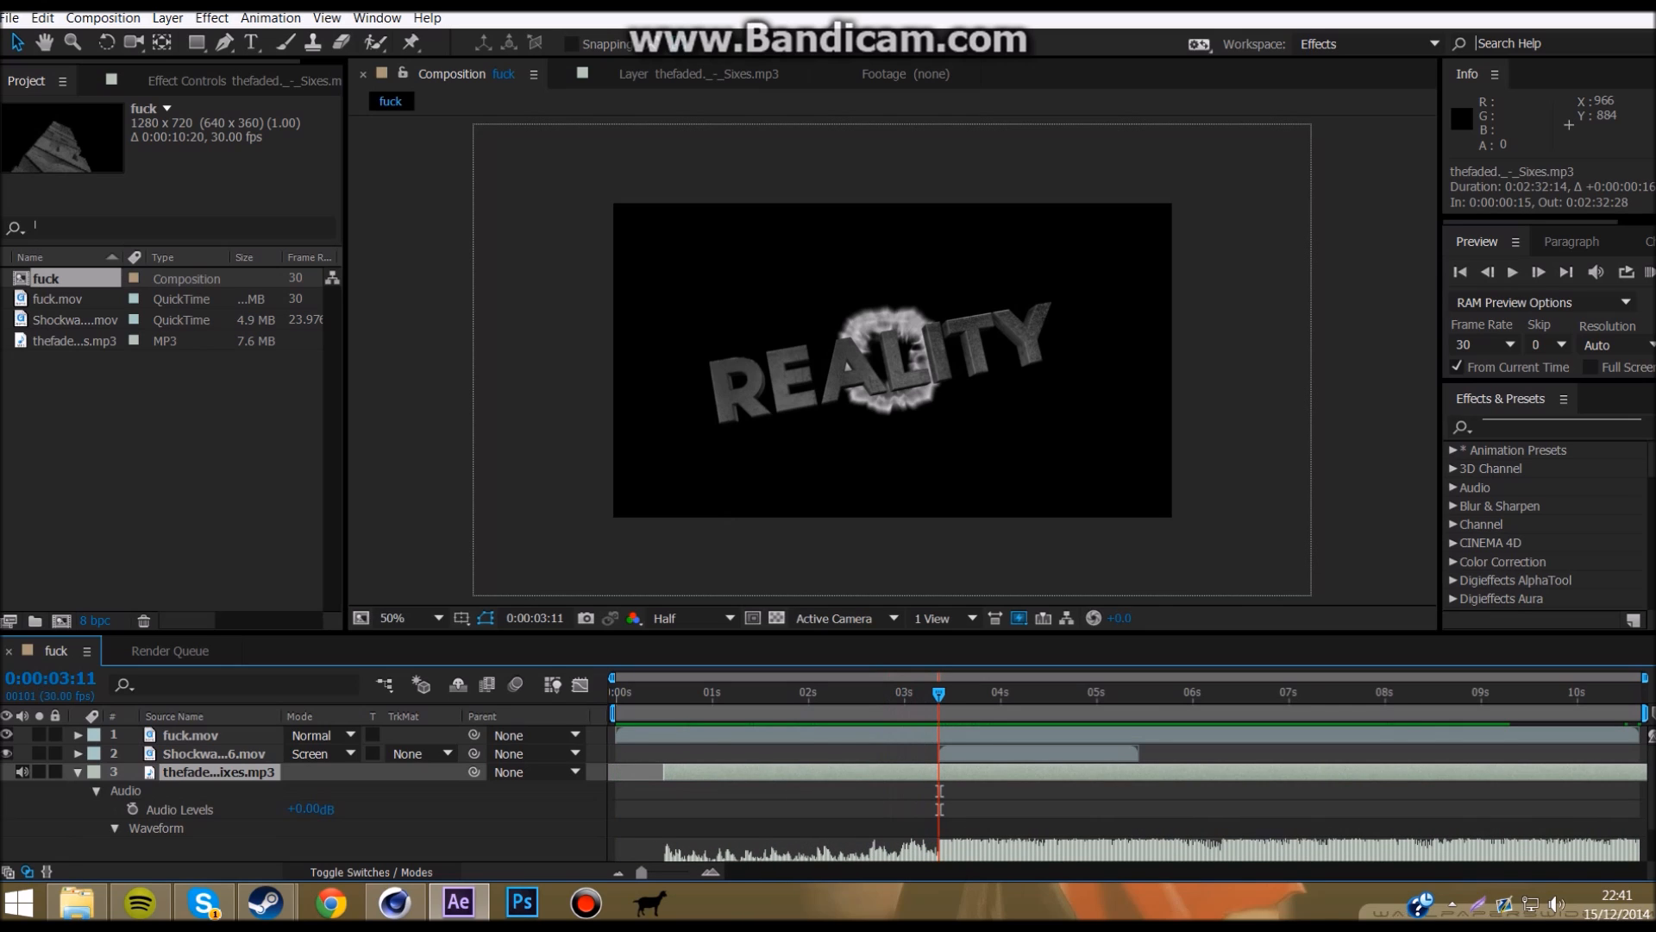
left_click_drag(803, 772, 793, 772)
Step: Preview the composition from the first frame to check the music sync with the shockwave
left_click_drag(707, 694, 614, 694)
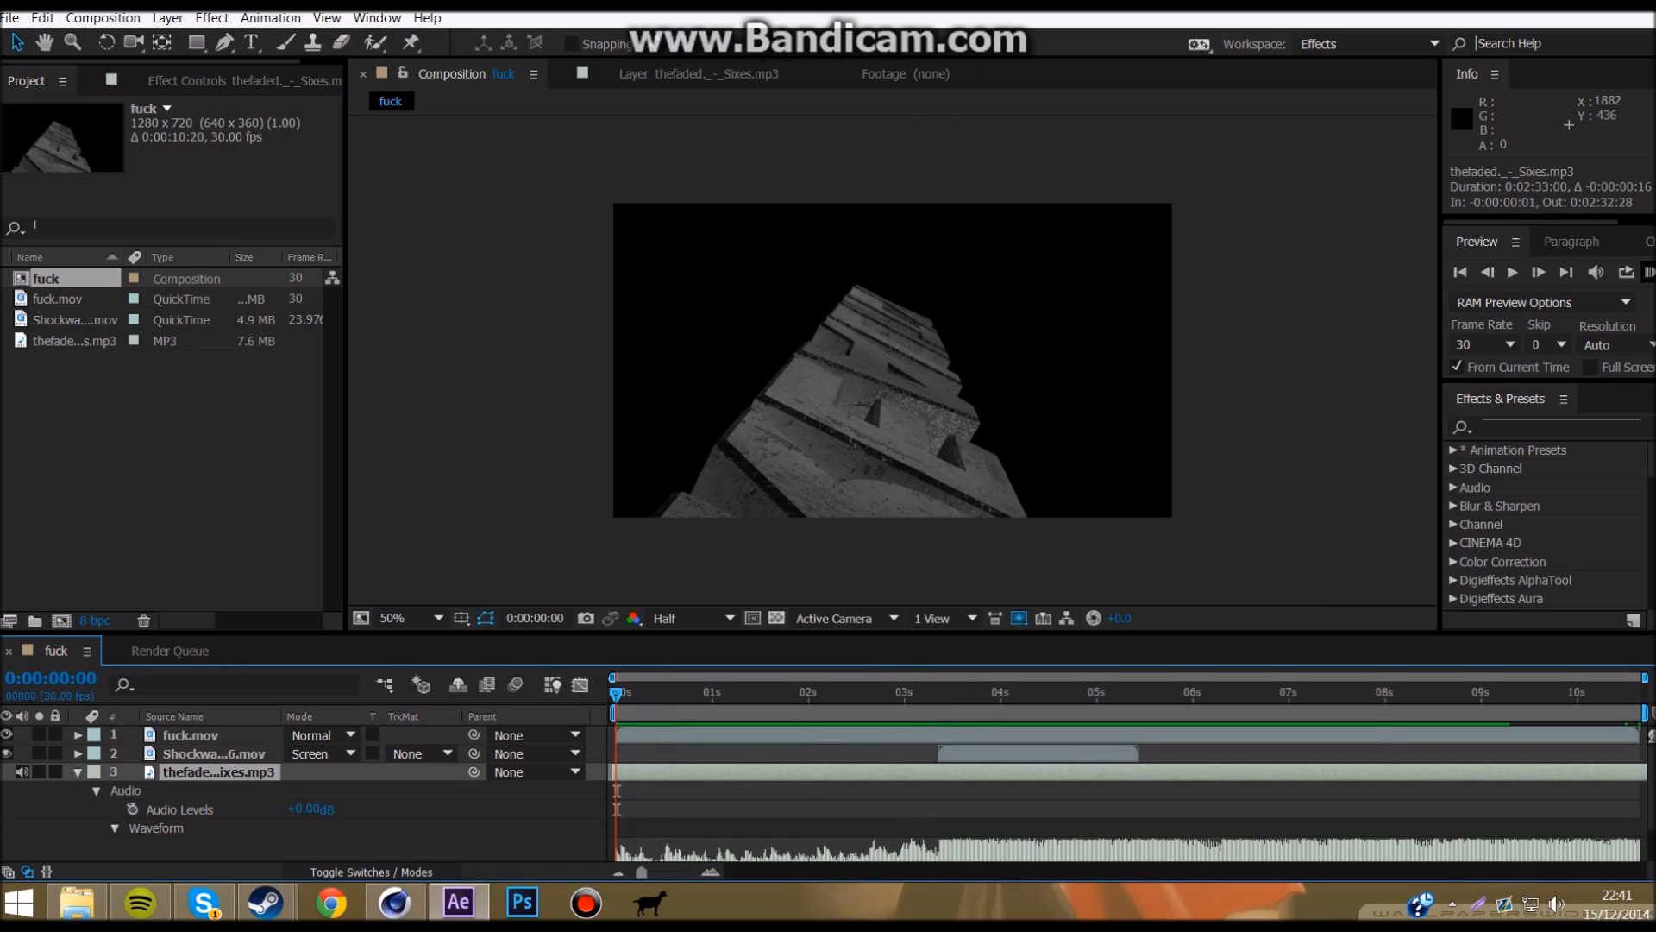
key("KP_0")
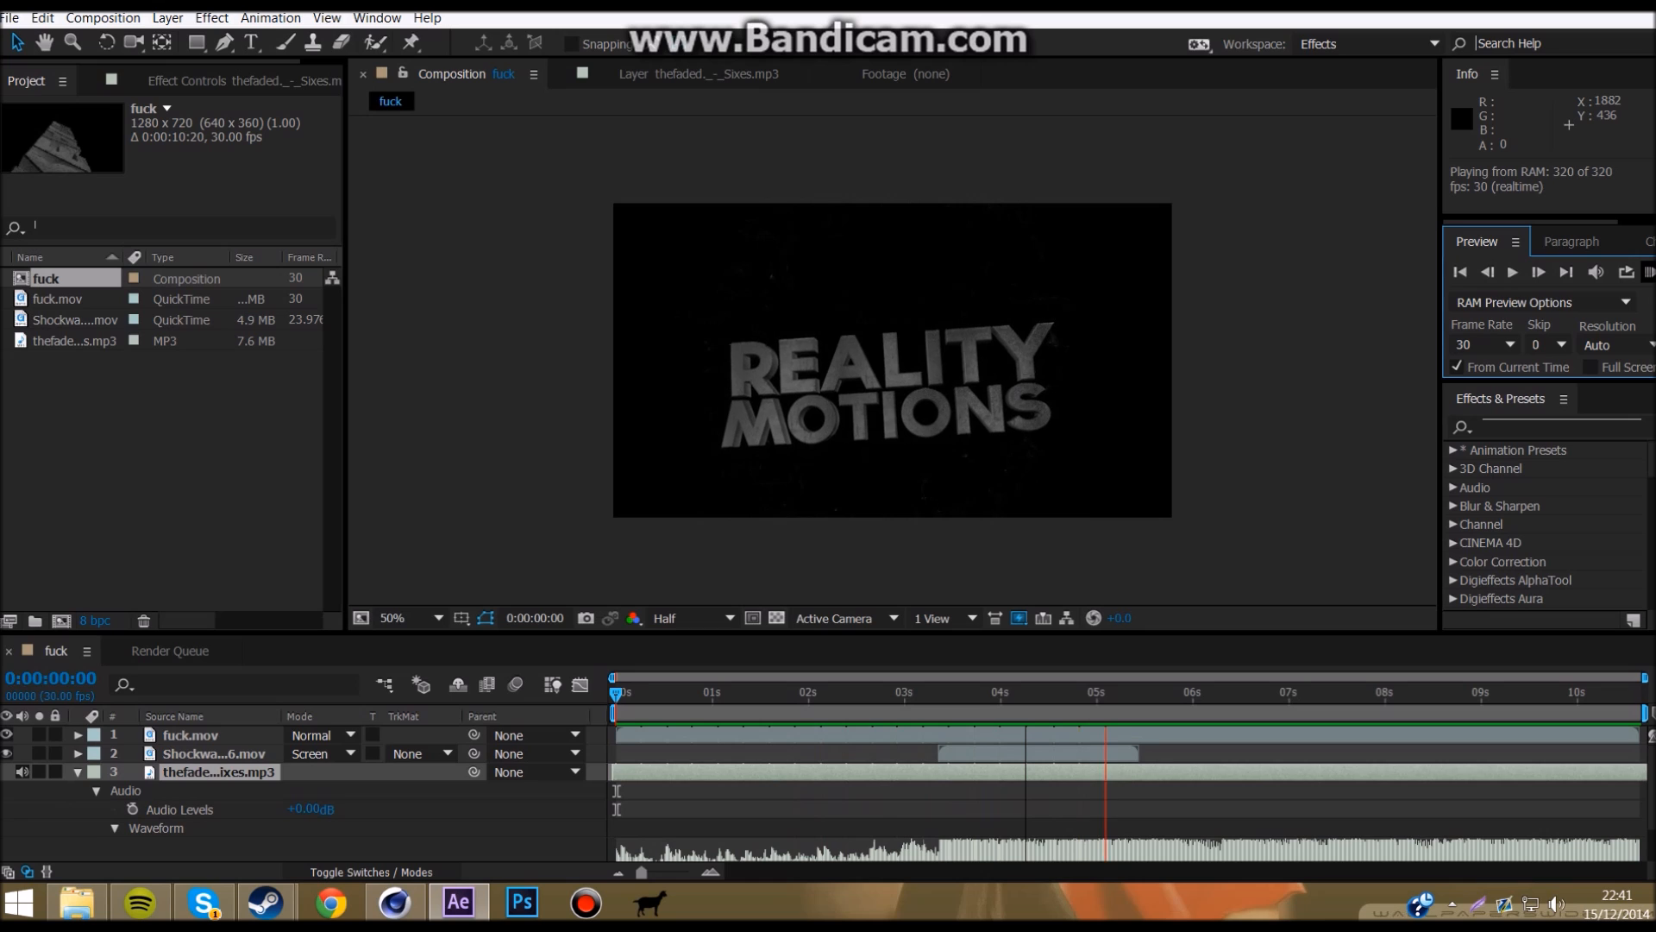
key("space")
key("space")
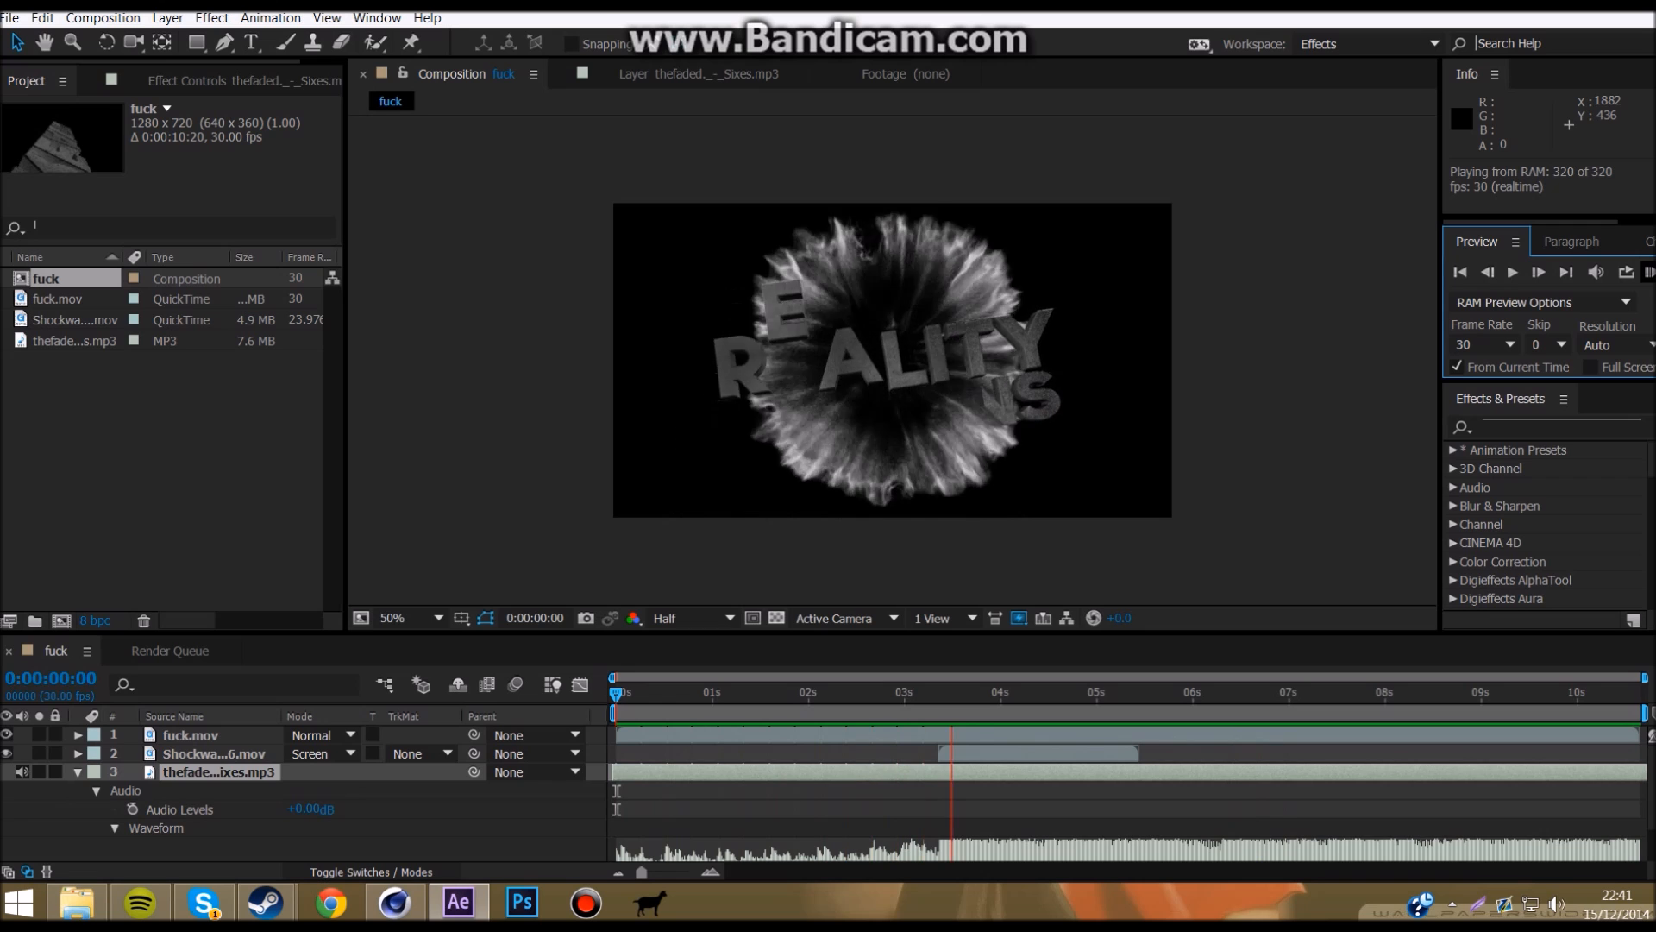
key("space")
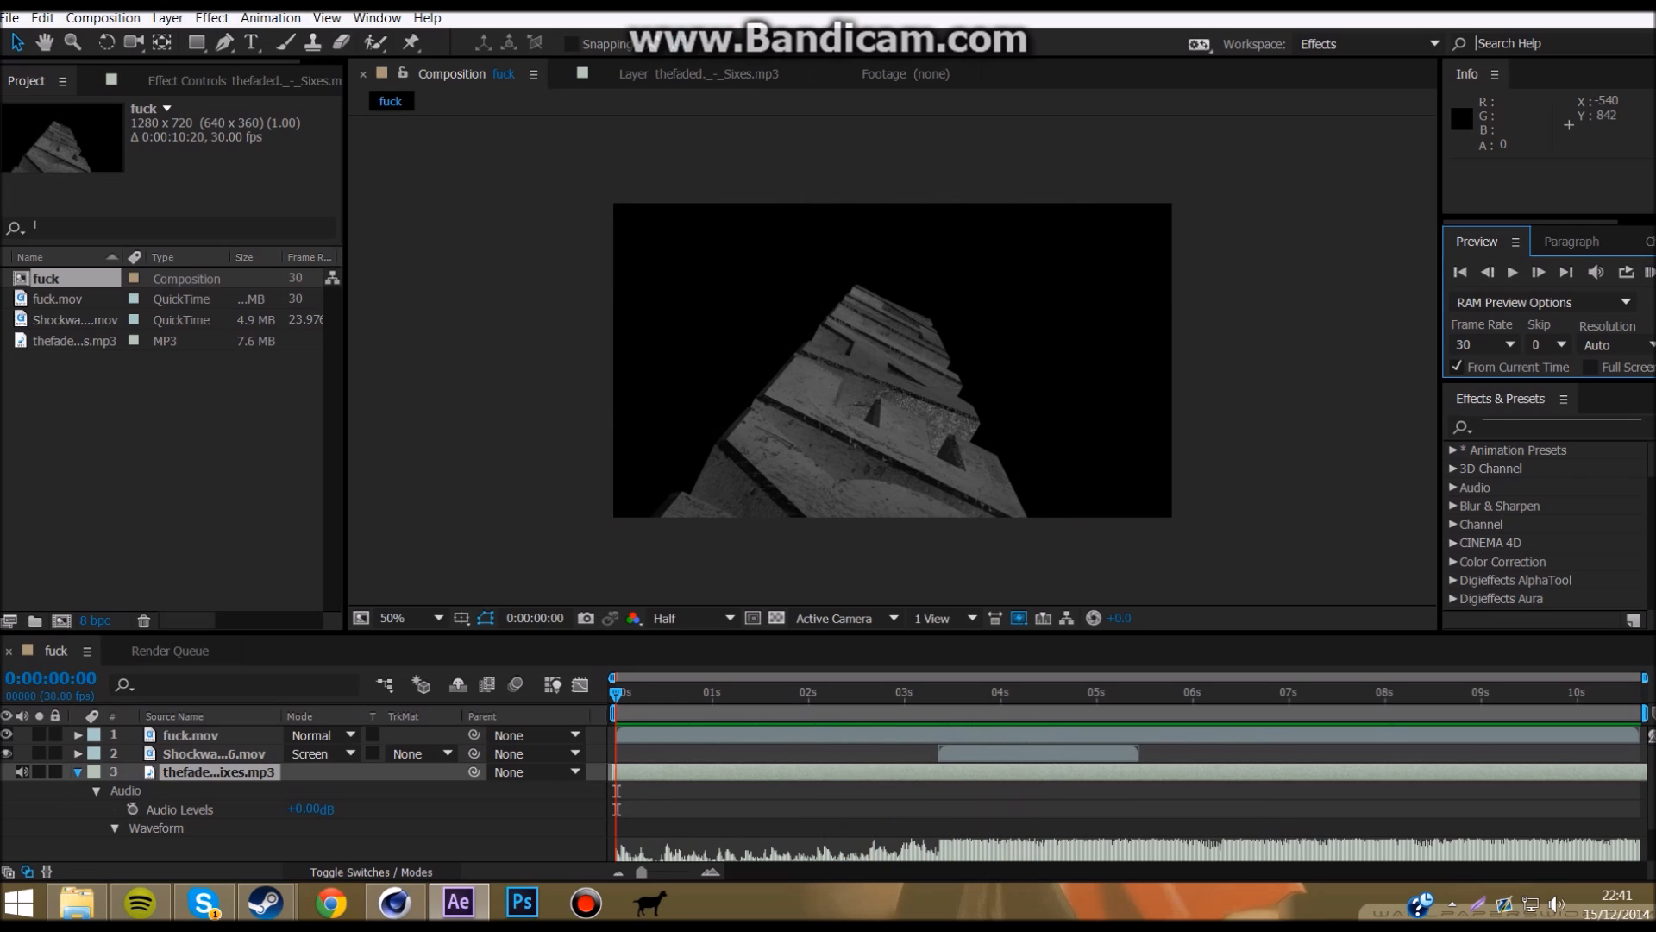
Step: Collapse the music layer's properties, add an adjustment layer above all layers, and go to 0:00:03:11
left_click(77, 772)
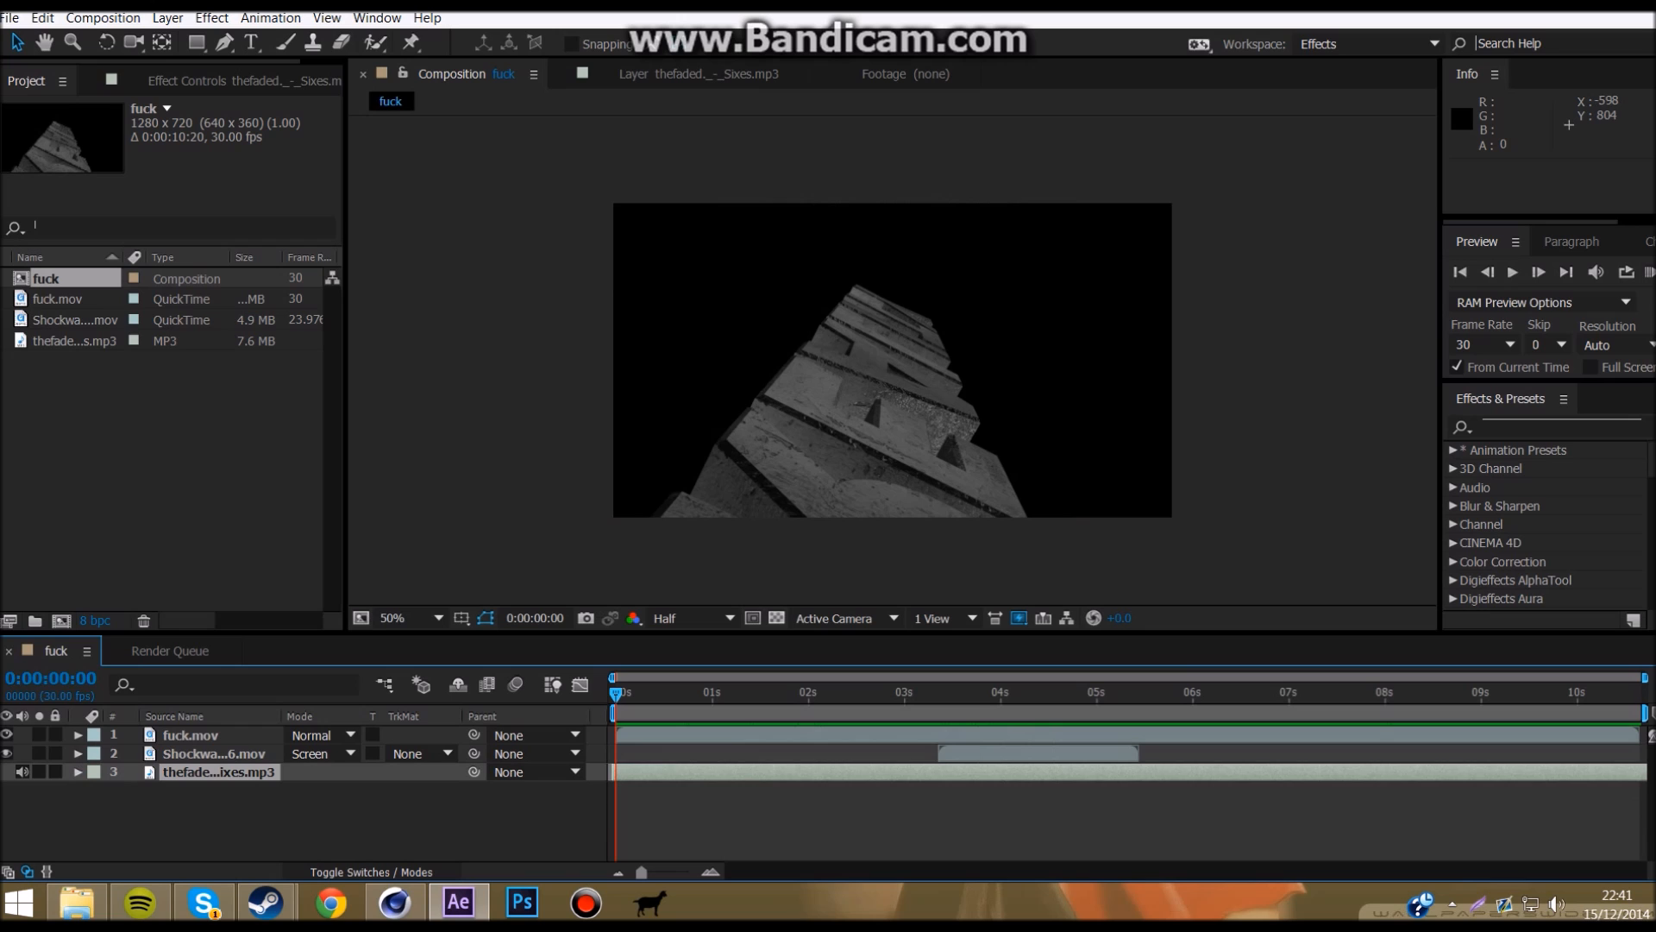
left_click(167, 17)
mouse_move(216, 40)
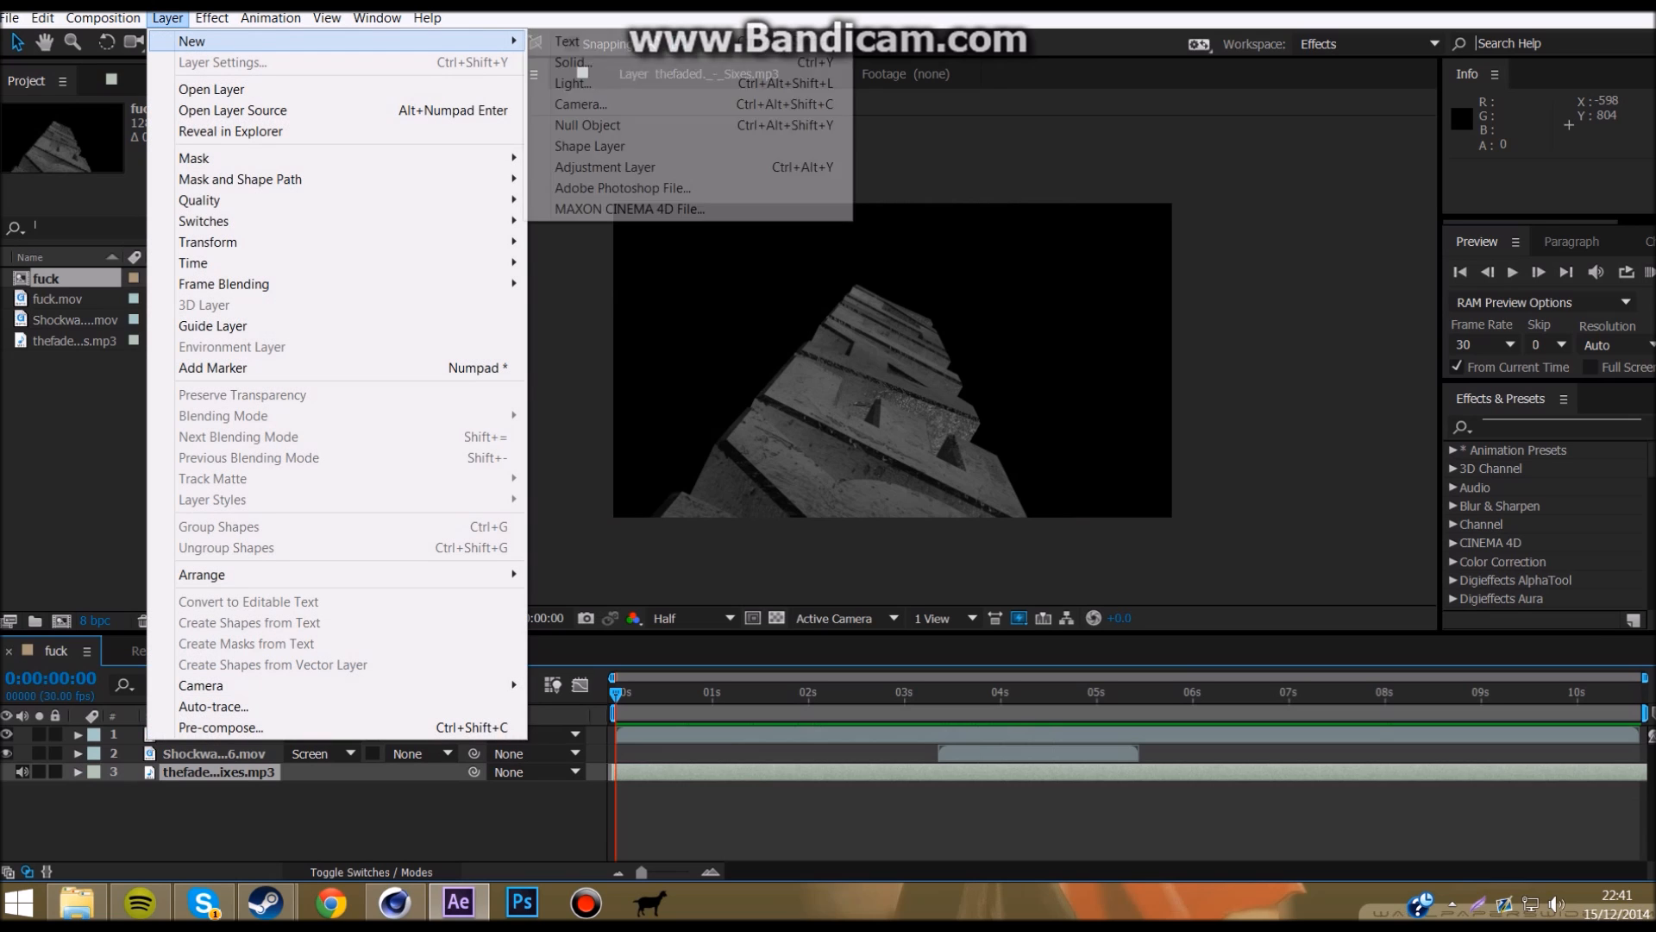
left_click(606, 166)
left_click_drag(216, 772, 158, 731)
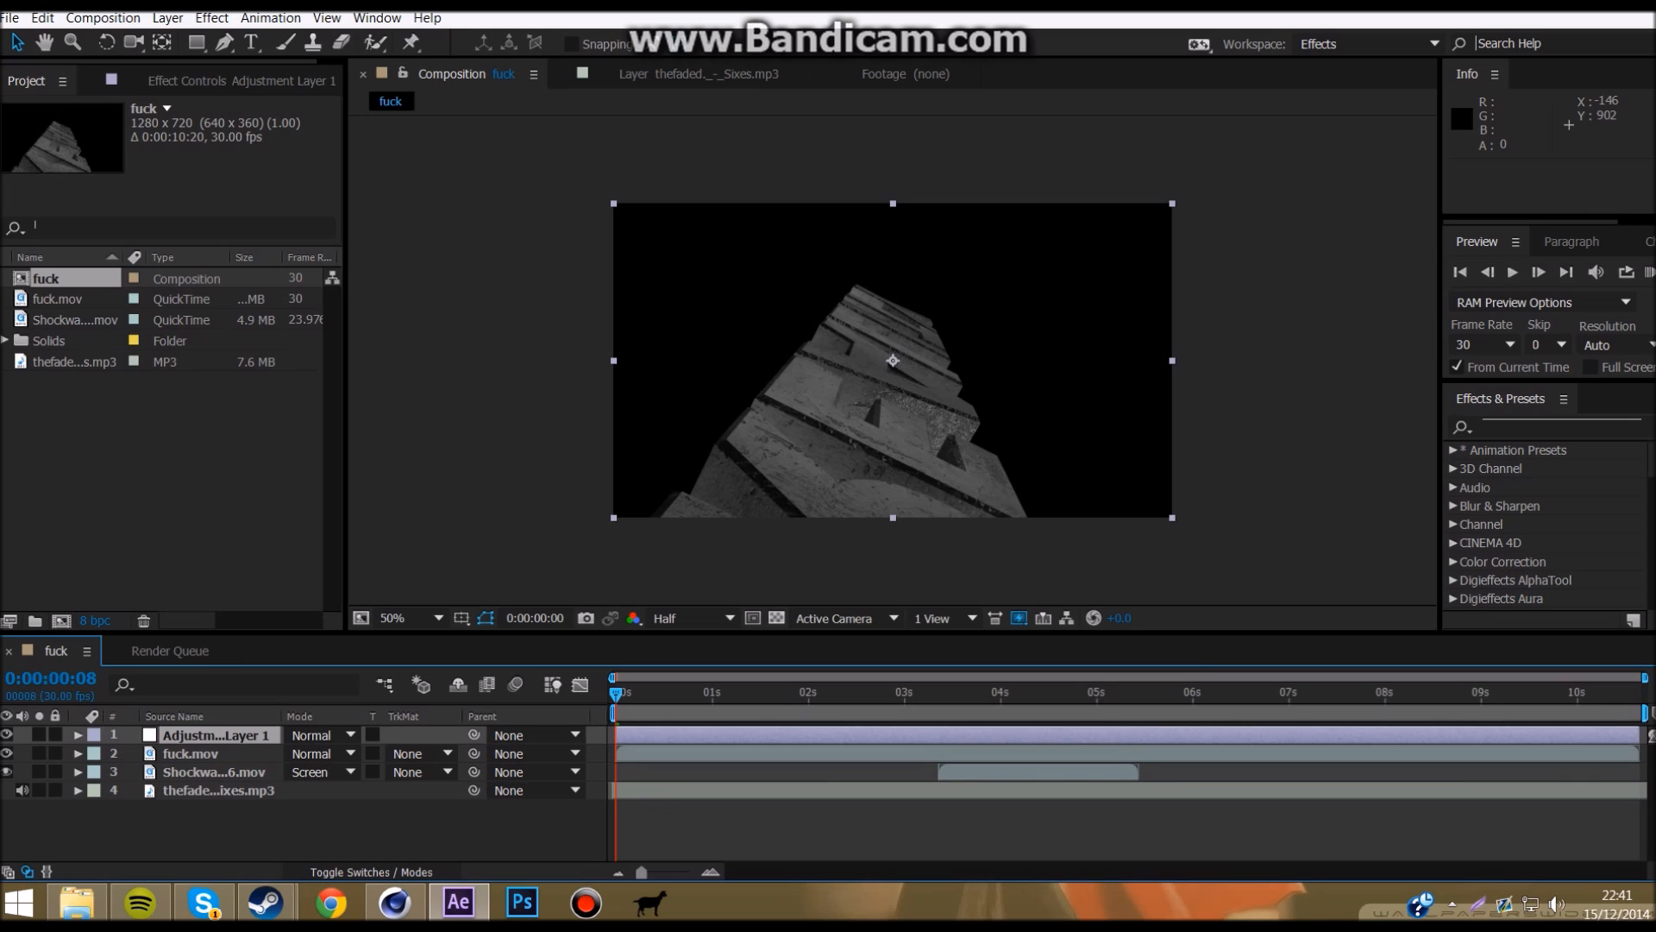
left_click_drag(641, 694, 615, 693)
left_click_drag(615, 693, 939, 693)
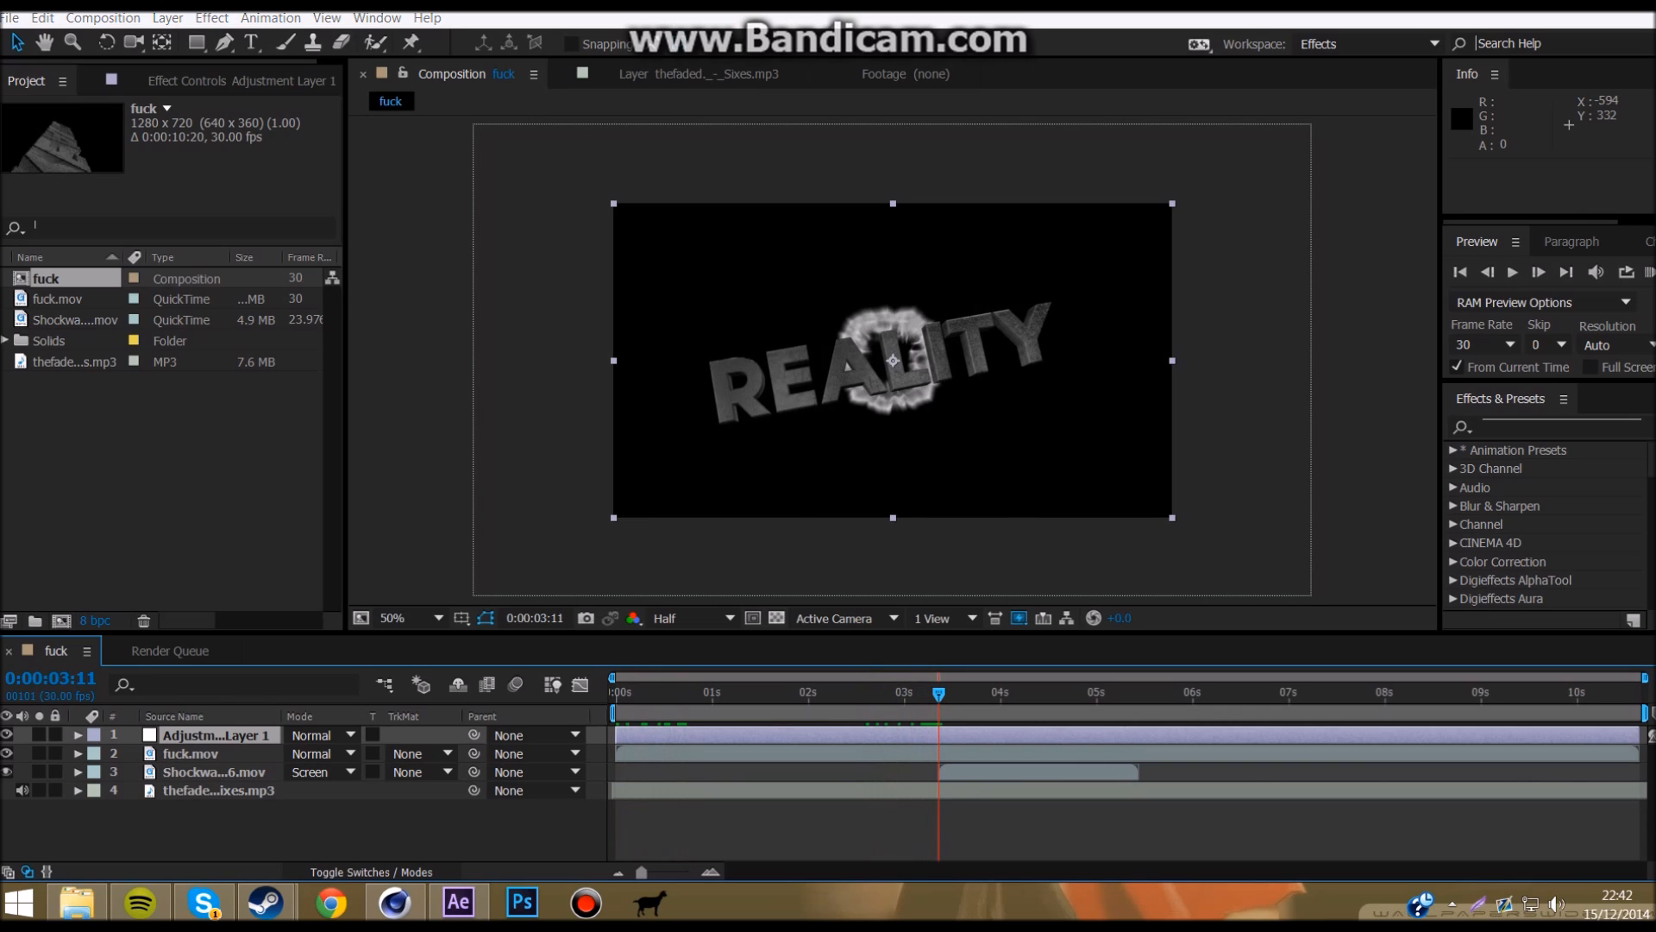
Step: Apply the Sapphire S_Shake distortion effect to the adjustment layer
left_click(211, 18)
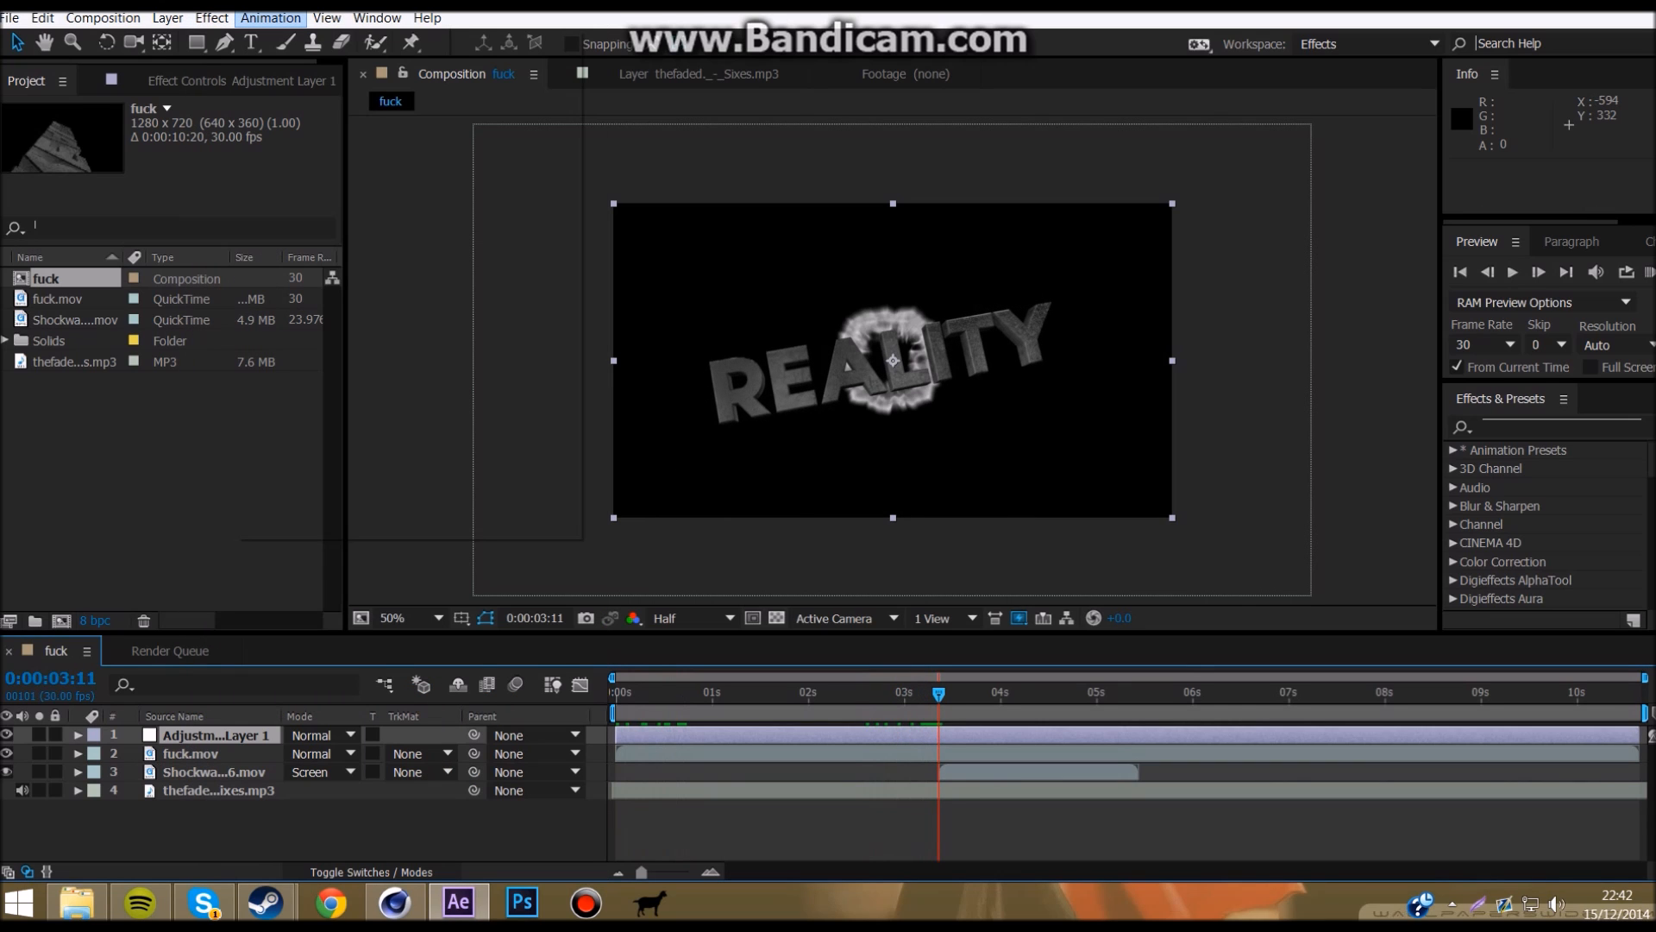
mouse_move(212, 19)
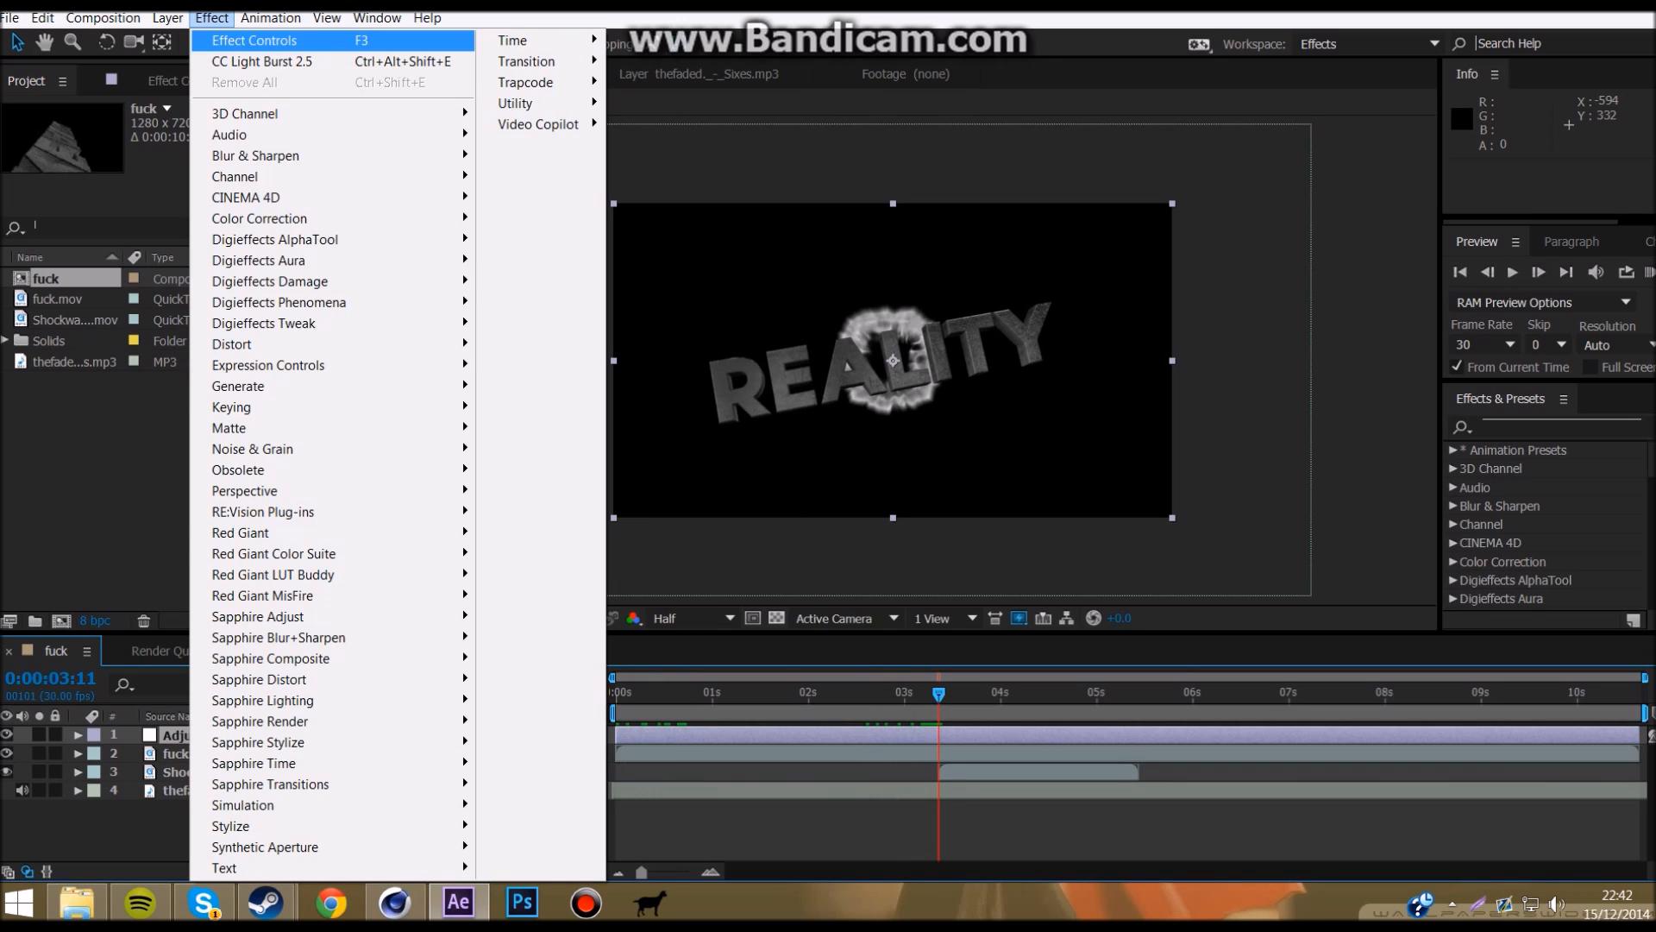
mouse_move(259, 344)
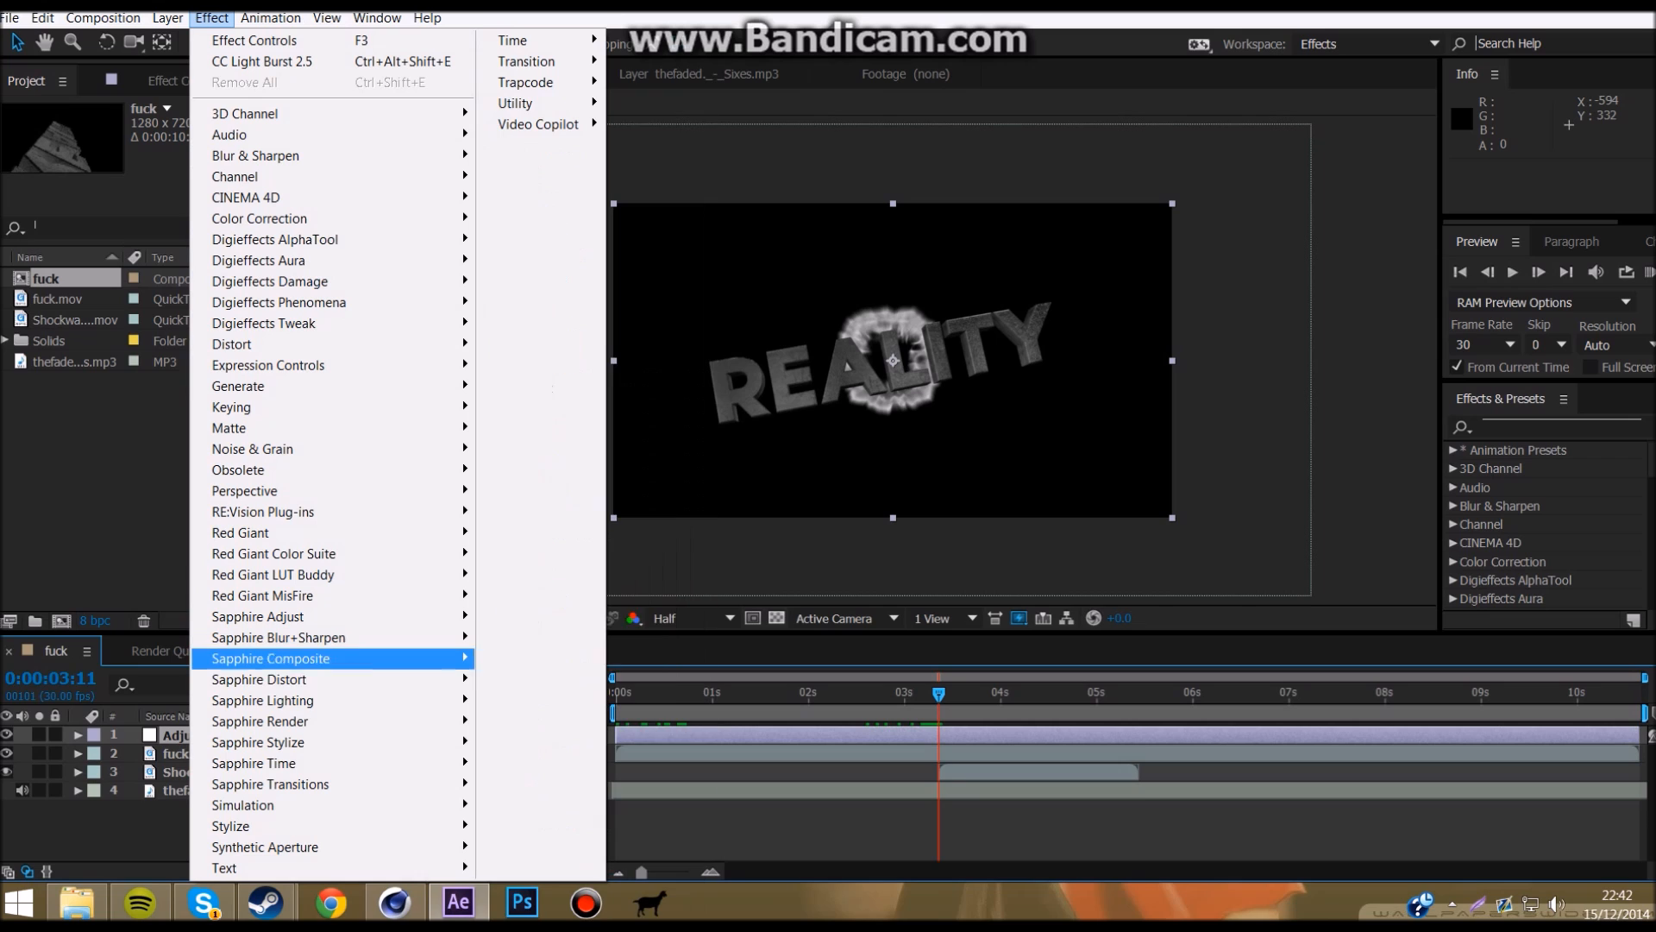
mouse_move(259, 679)
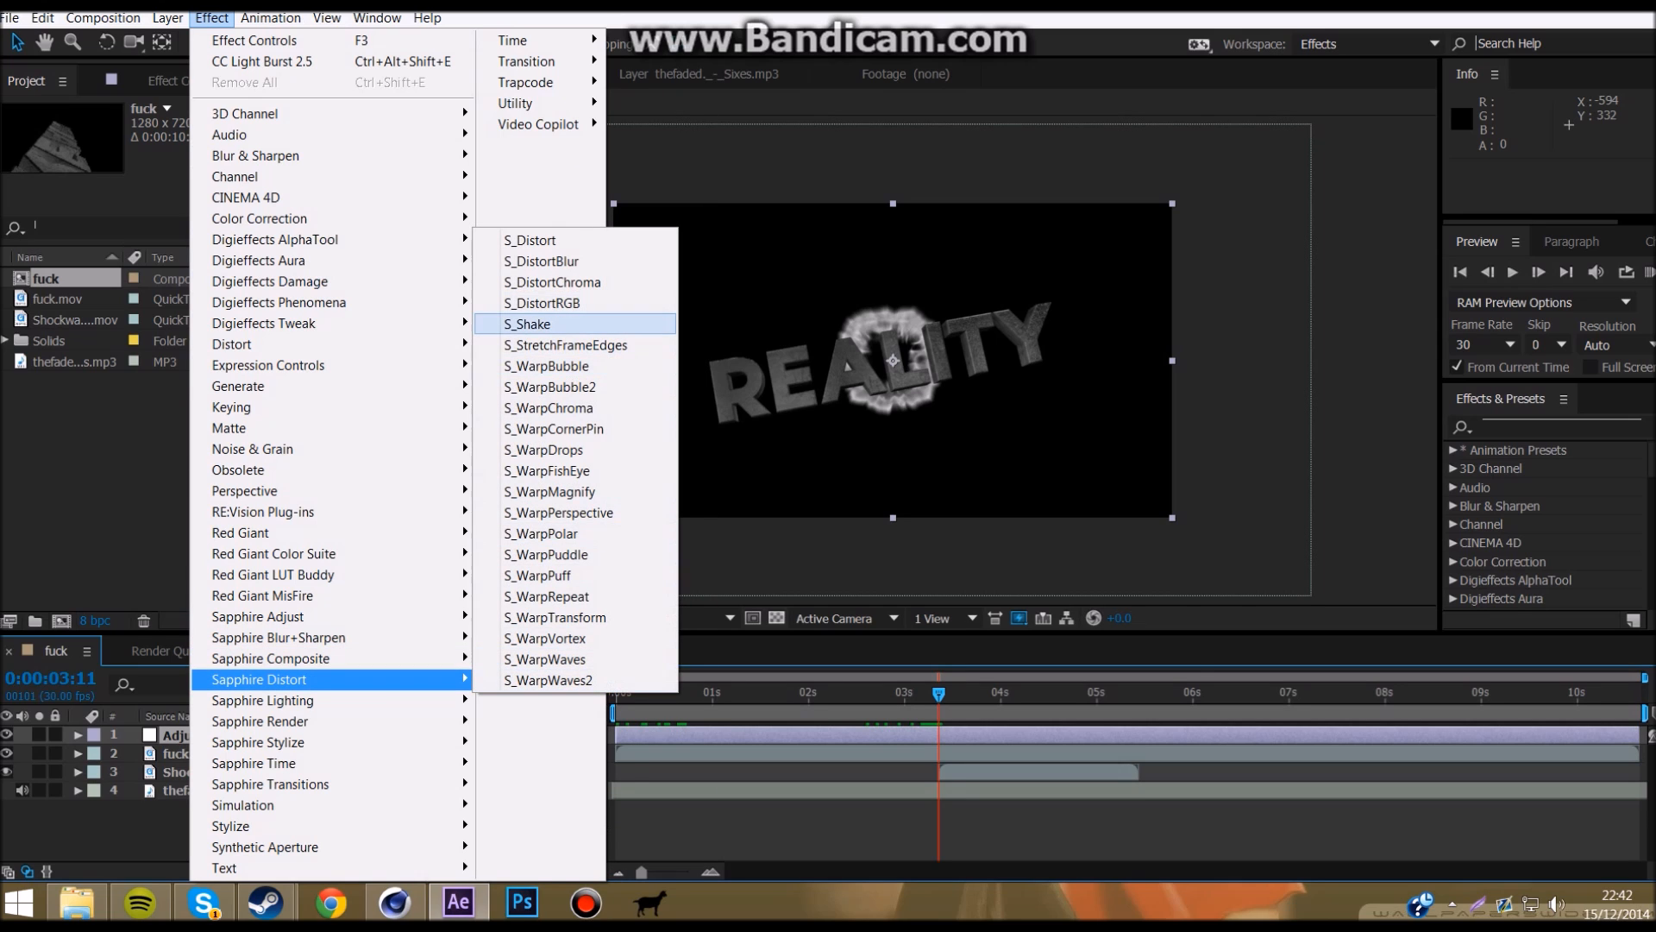
left_click(531, 324)
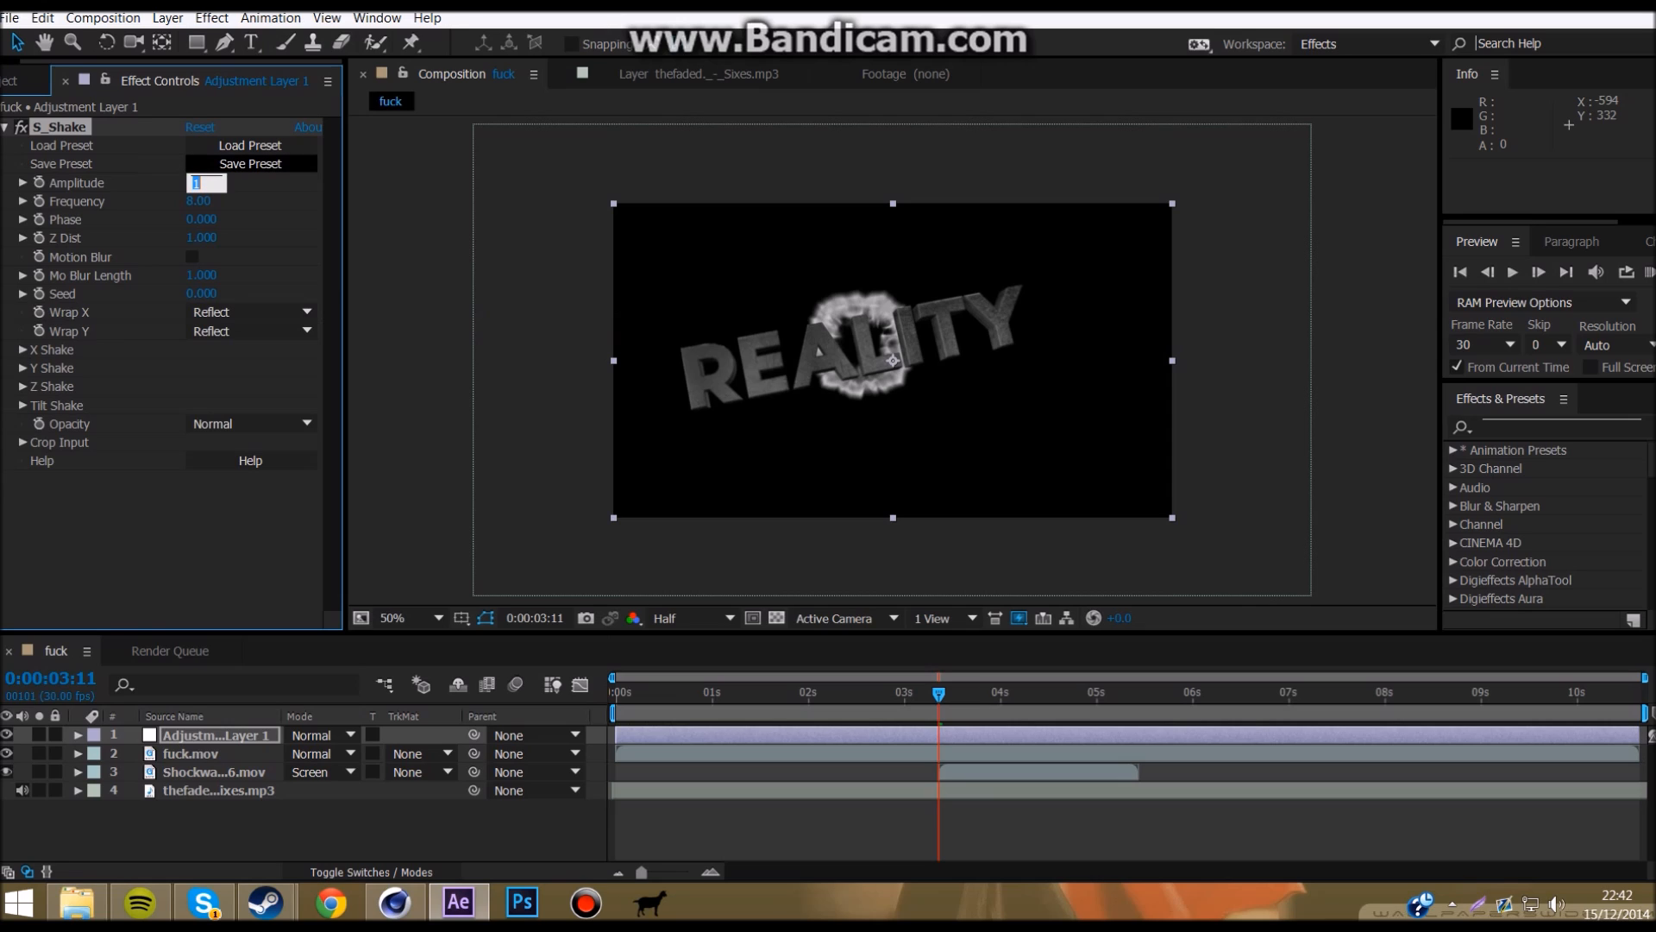
Step: Set the S_Shake amplitude to 0.2 and its frequency to 12
key("Return")
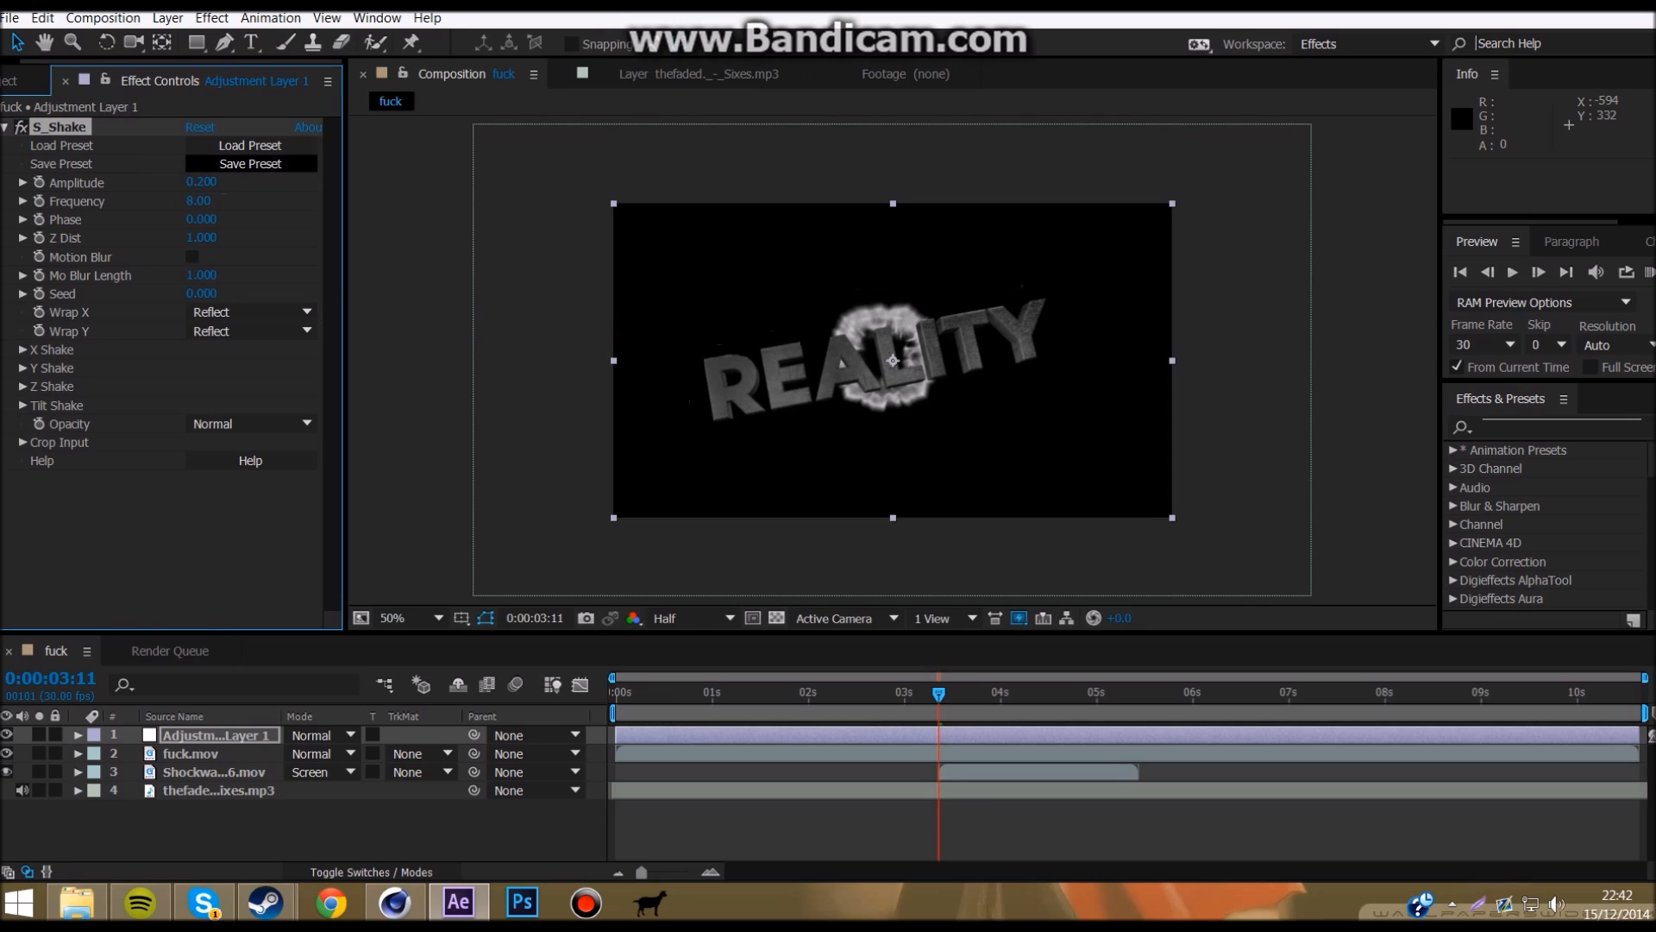
left_click(198, 201)
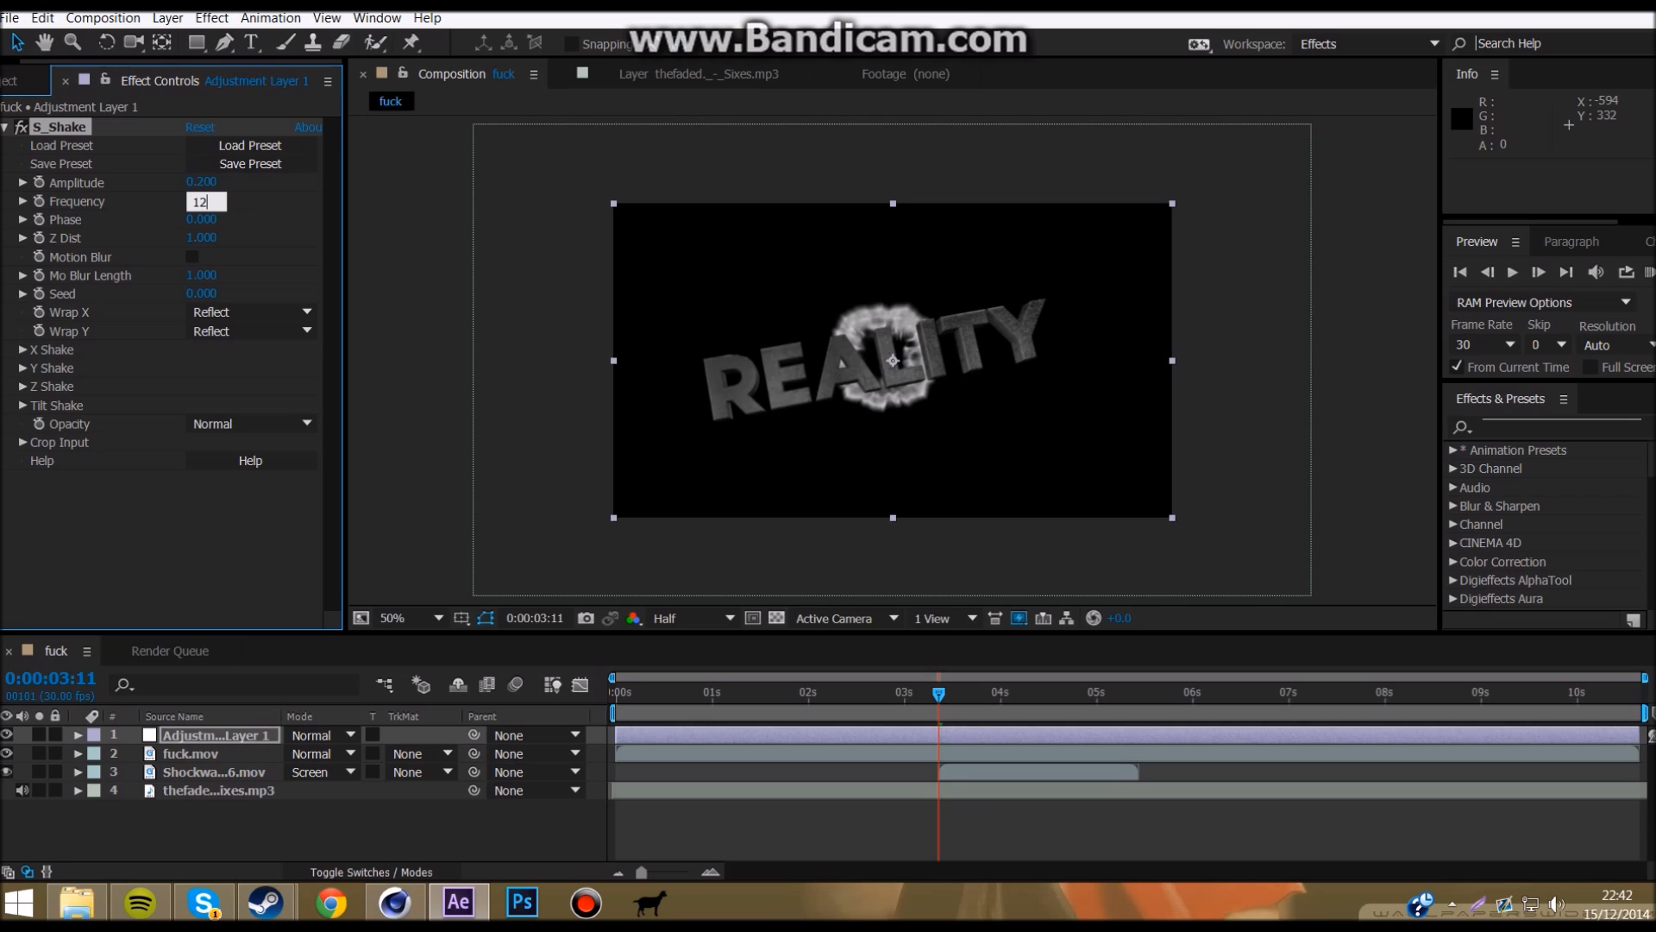
key("Return")
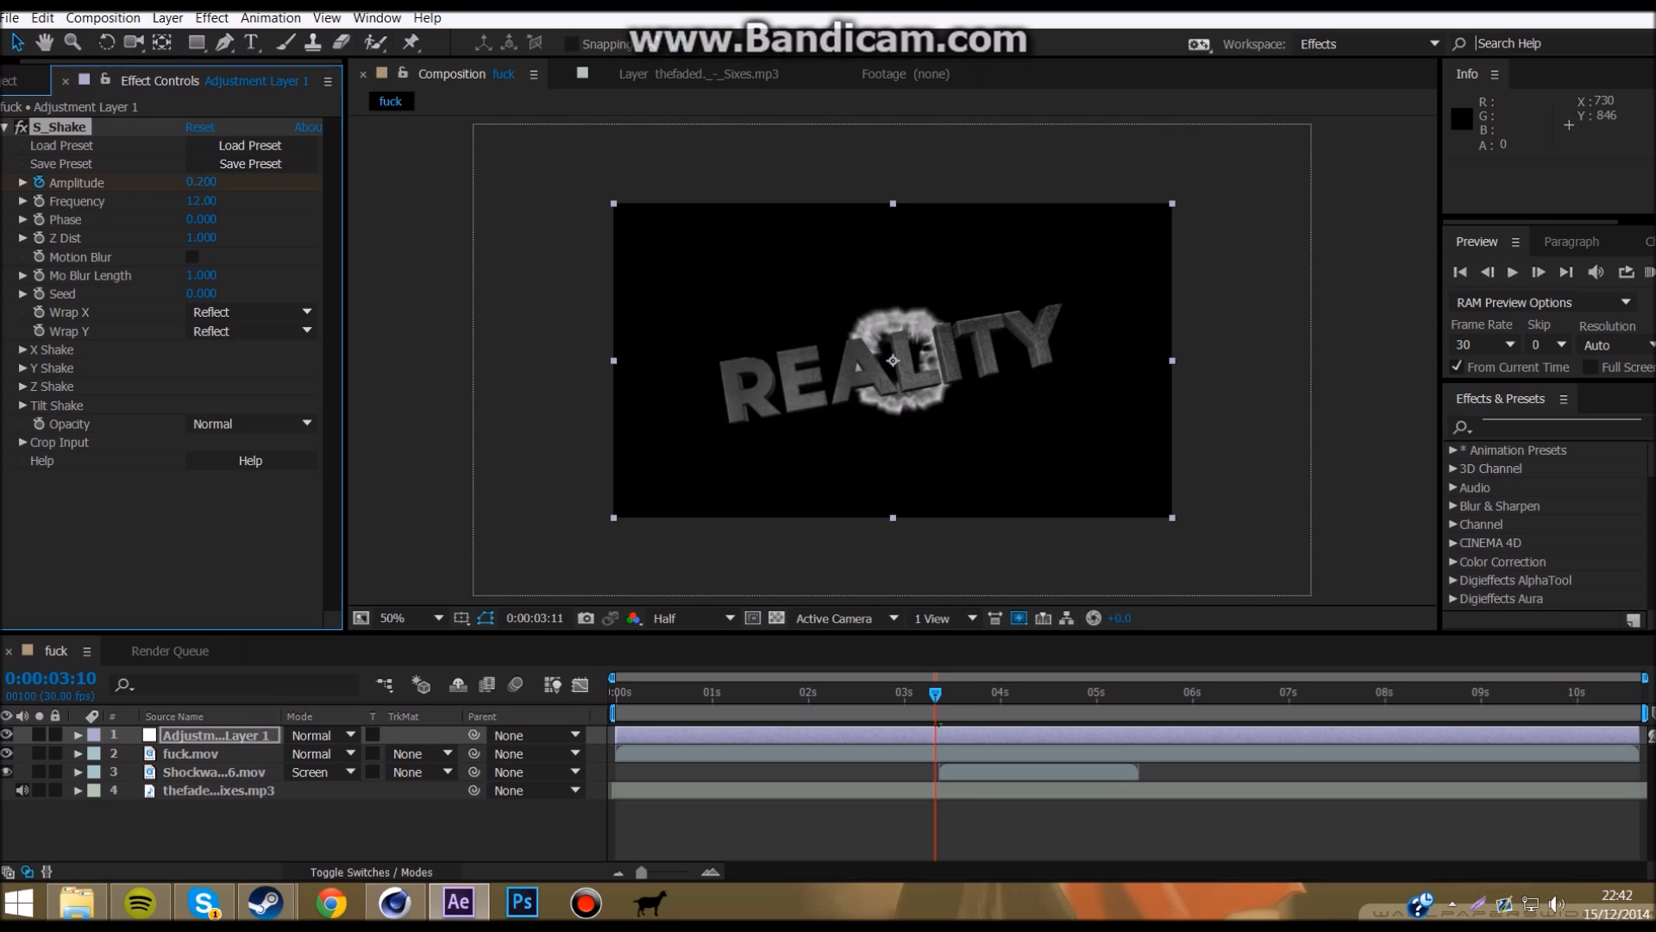
Step: Keyframe the S_Shake amplitude at 0 on frame 0:00:03:10, and open its value for editing at 0:00:05:14
left_click(202, 182)
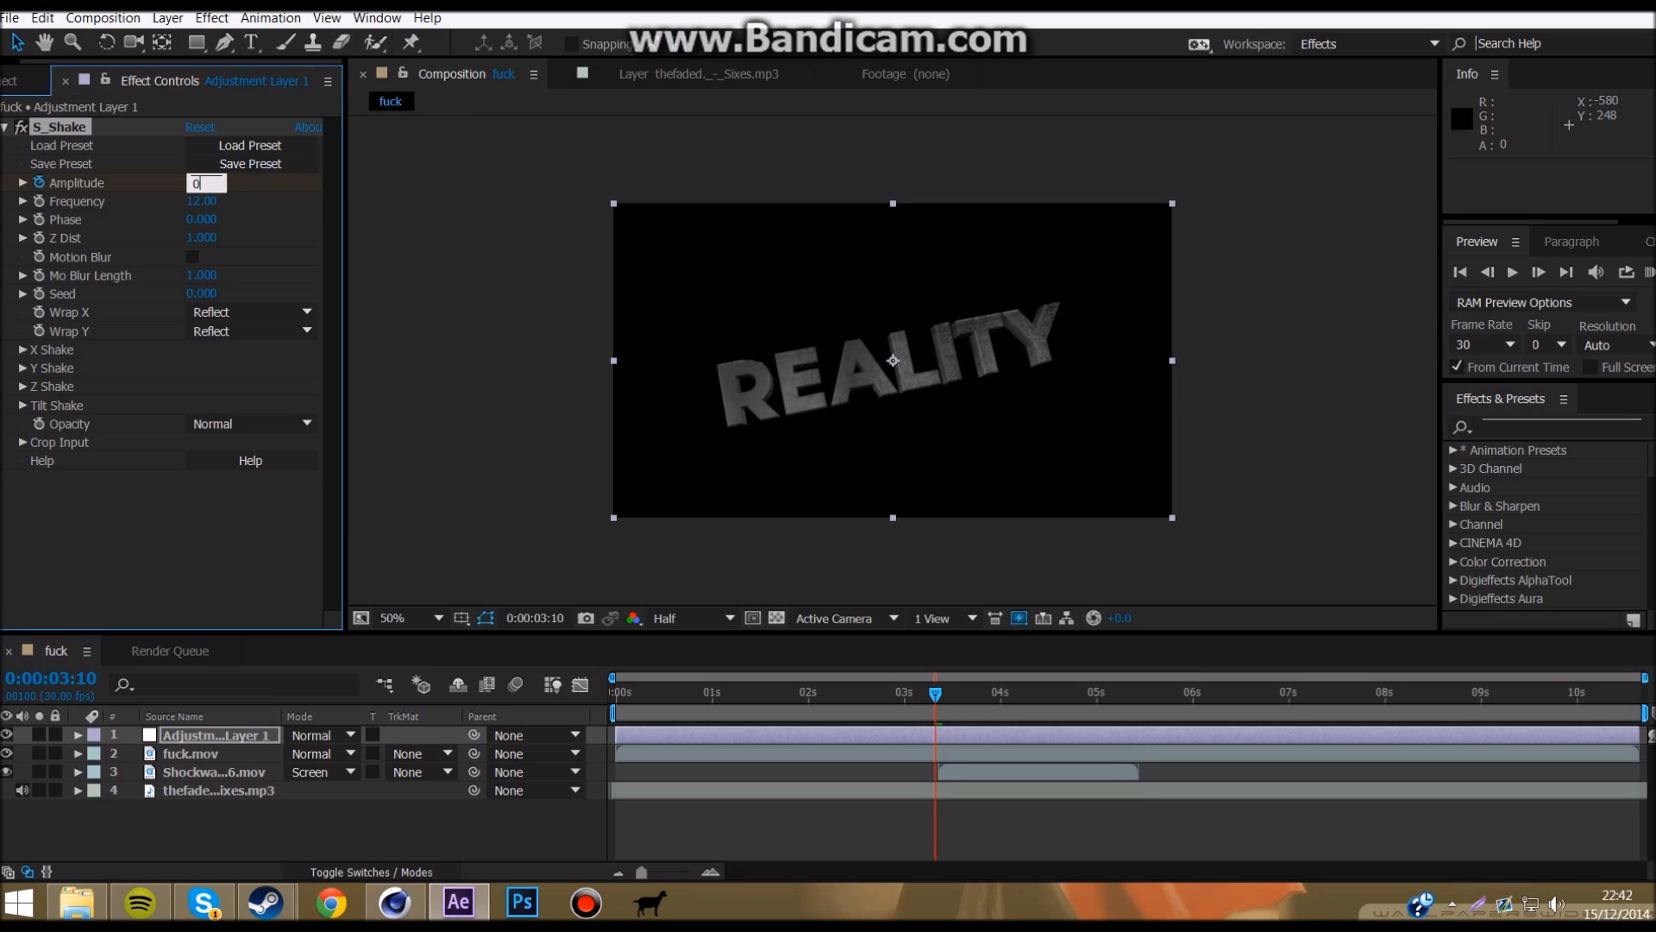
type("0")
key("Return")
key("space")
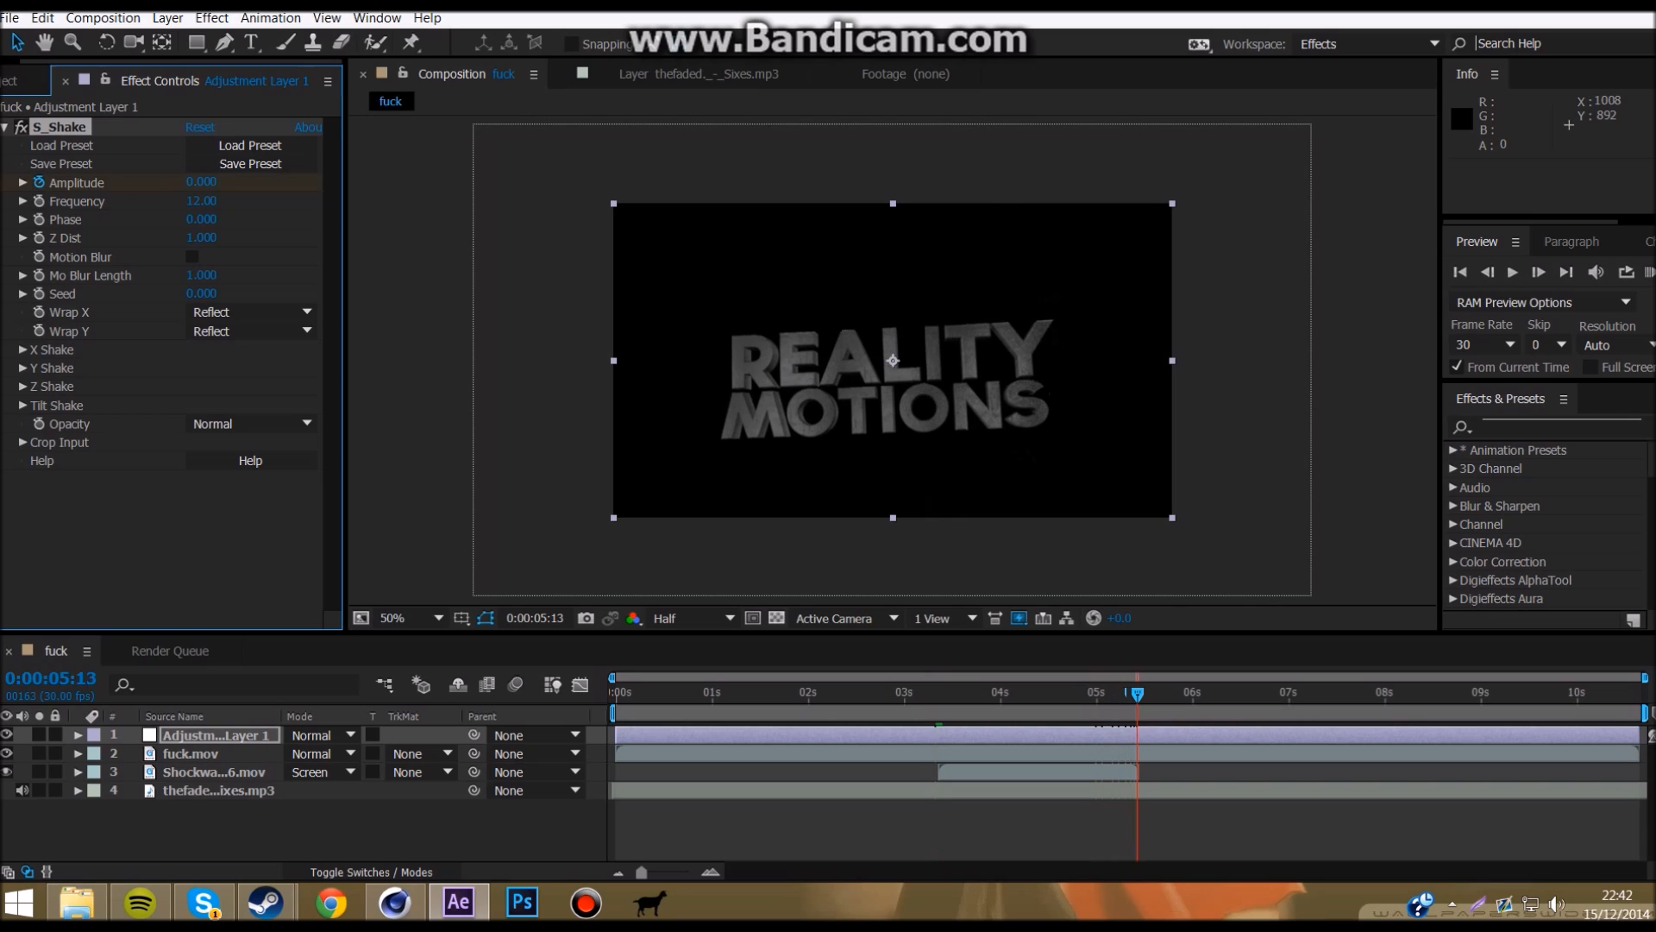
key("ctrl+z")
left_click(202, 182)
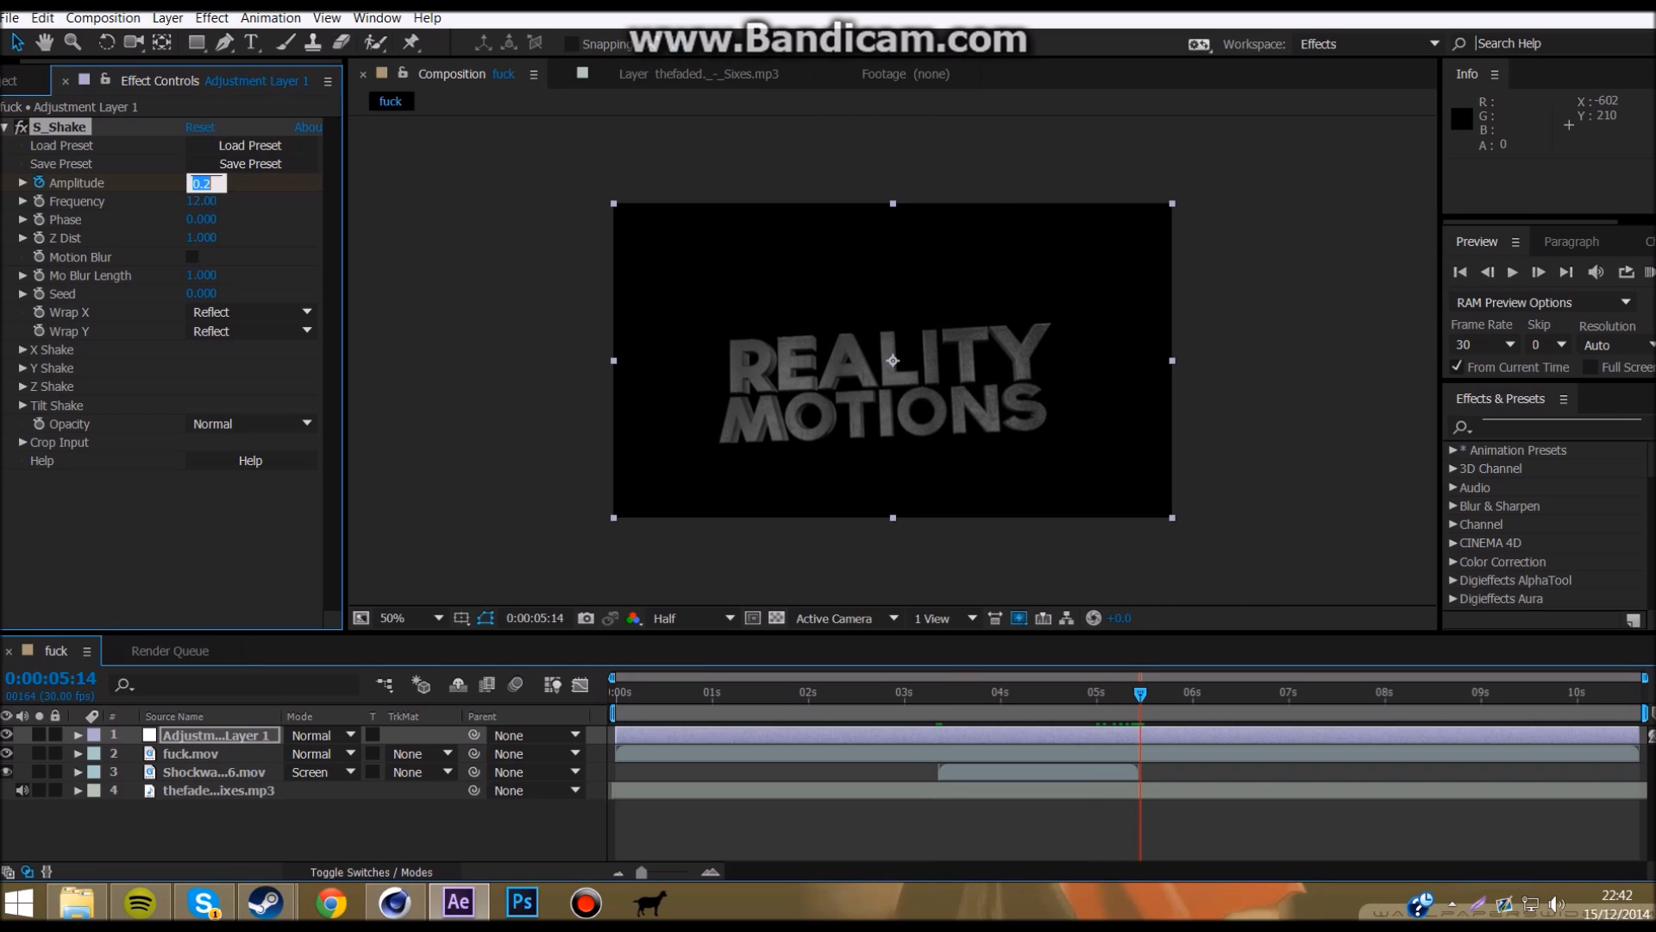
Step: Preview the shake animation from the start of the composition
left_click_drag(1141, 693, 614, 693)
left_click(1649, 273)
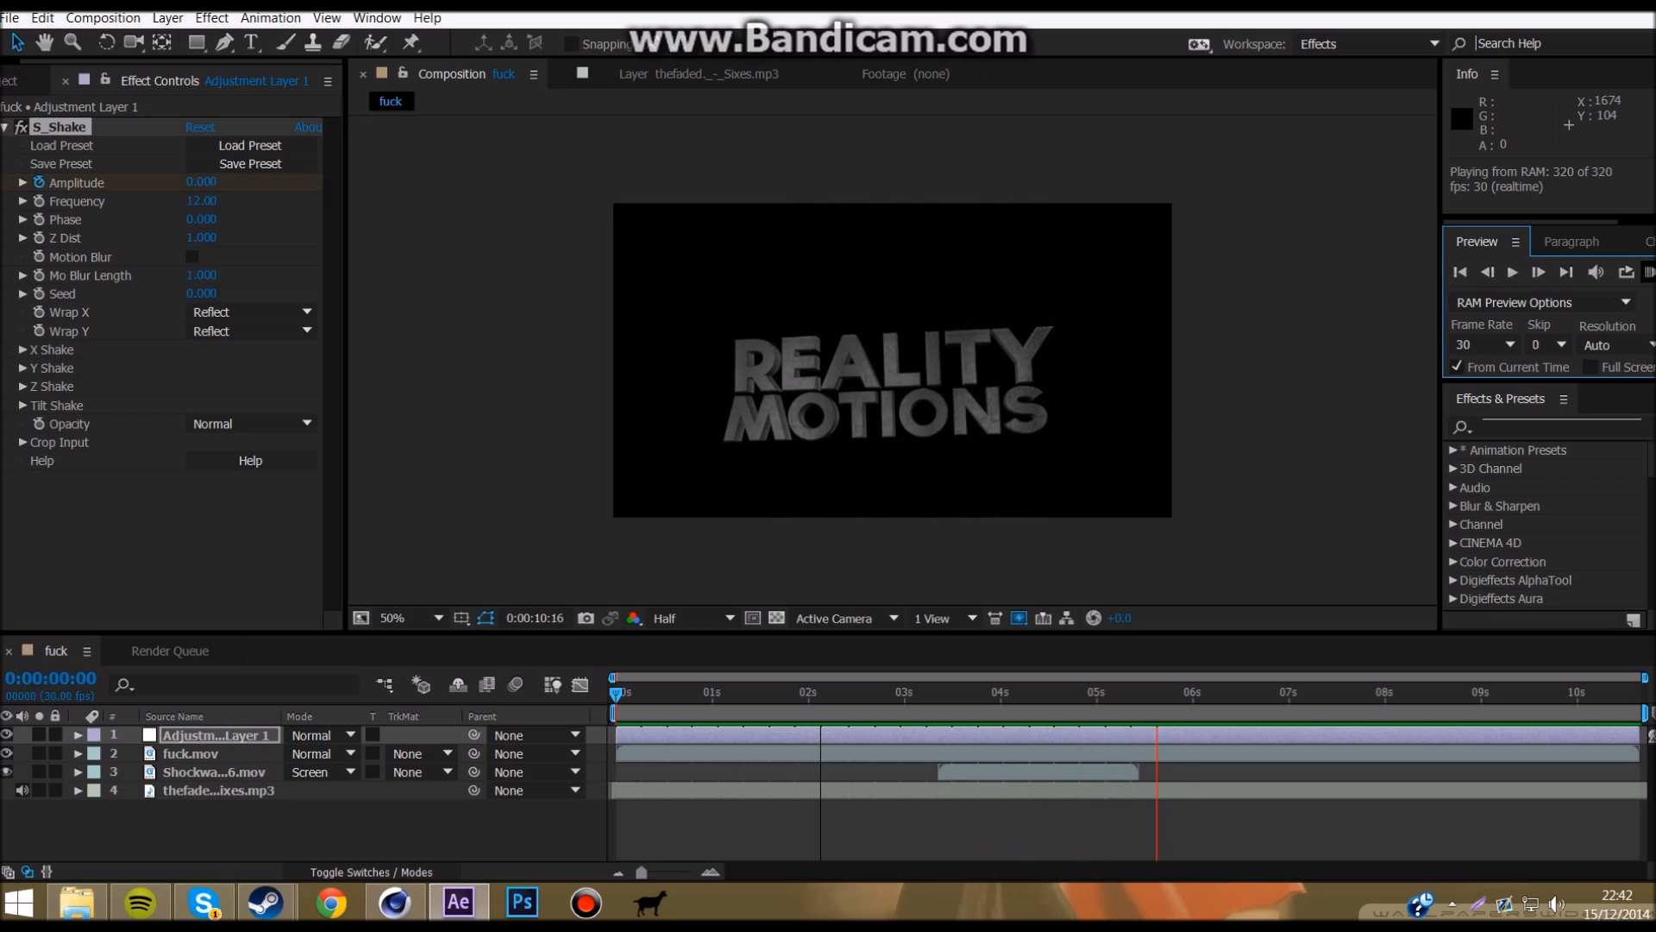
key("space")
Step: Set the S_Shake amplitude at 0:00:03:11 to 0.1 and preview the animation from 0:00:02:07
left_click_drag(907, 694, 938, 694)
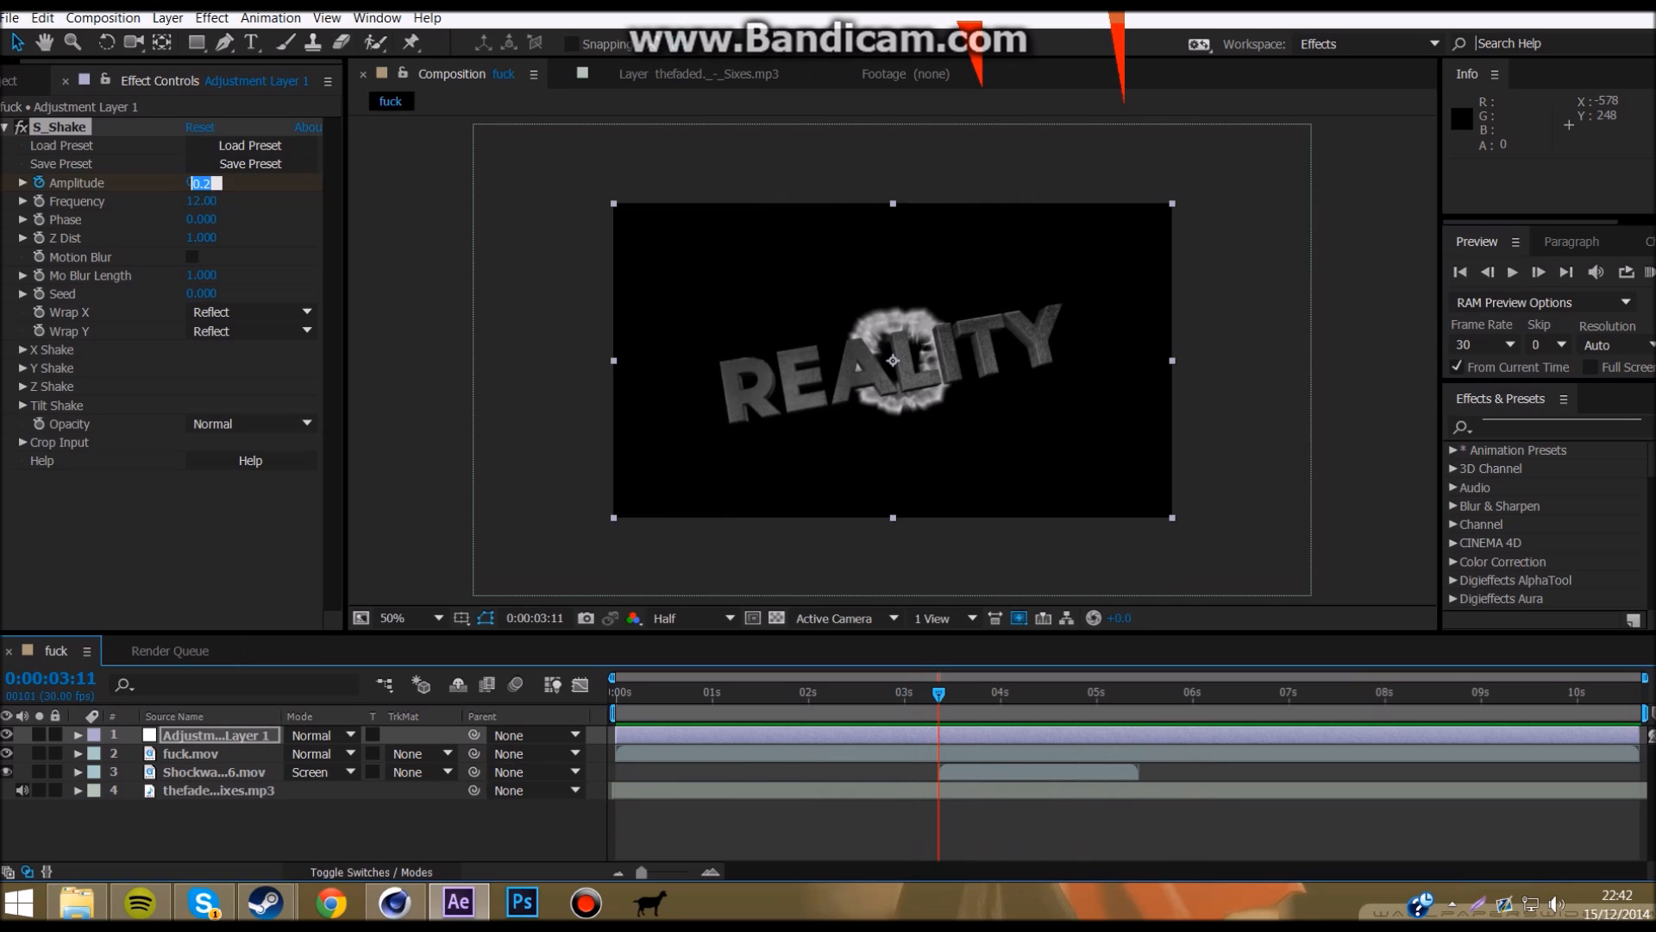
key("Return")
left_click_drag(939, 692, 830, 693)
left_click(1649, 272)
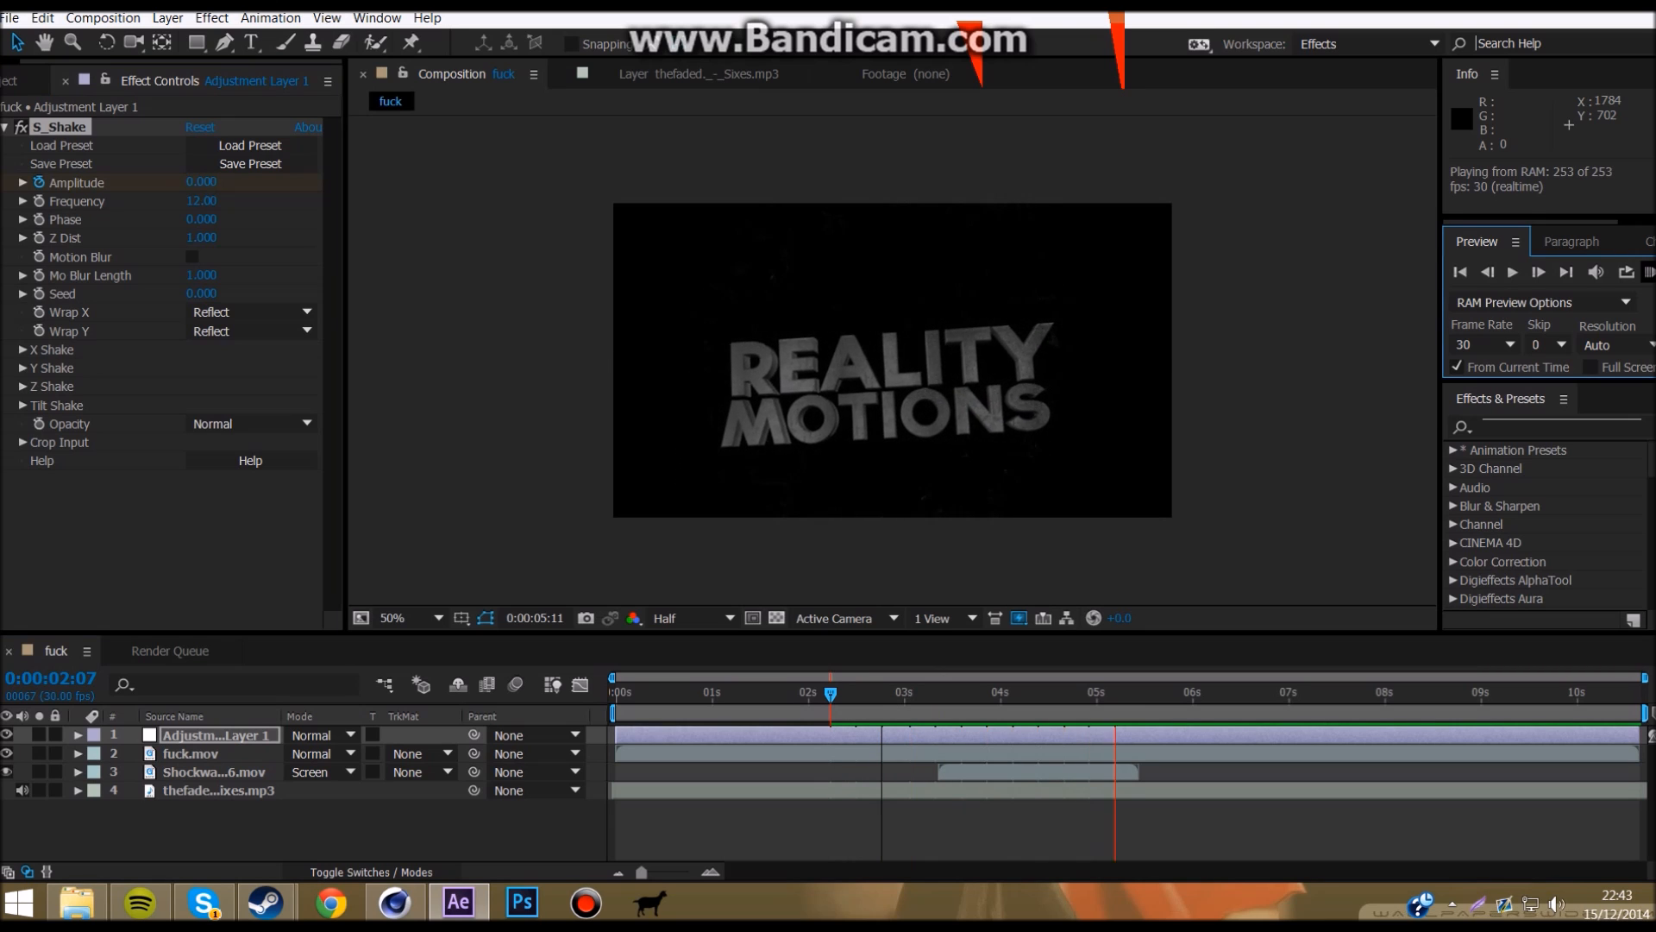
key("space")
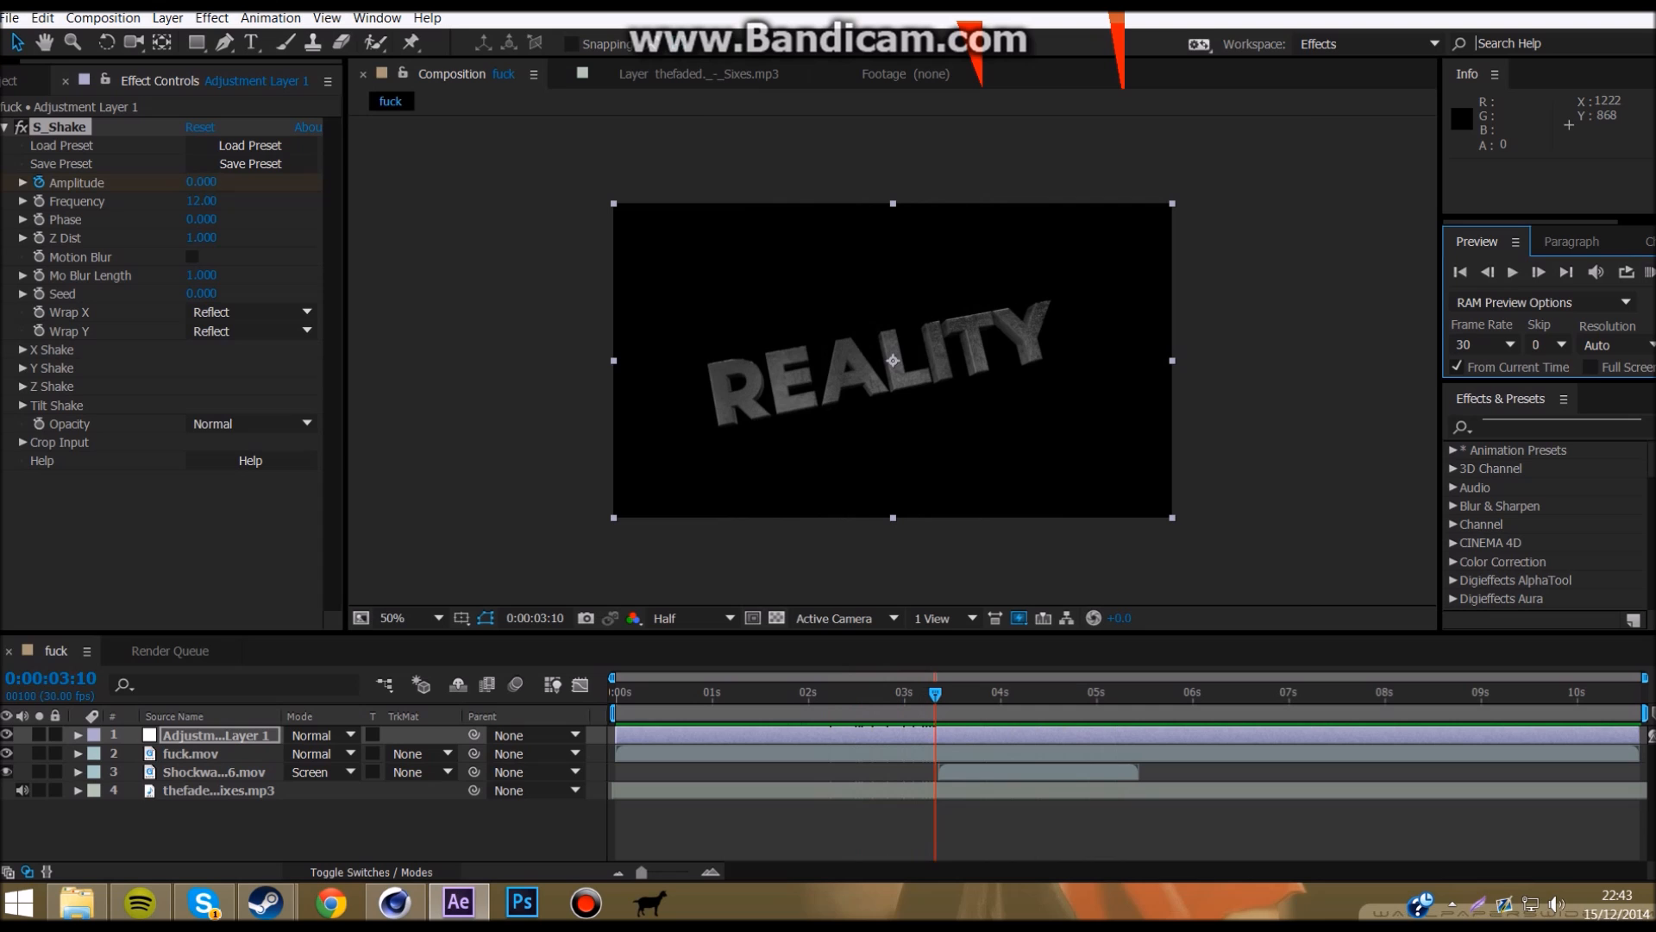
Step: Create a black 1280 x 720 px solid above the adjustment layer
left_click(938, 694)
left_click(167, 18)
mouse_move(199, 35)
left_click(569, 63)
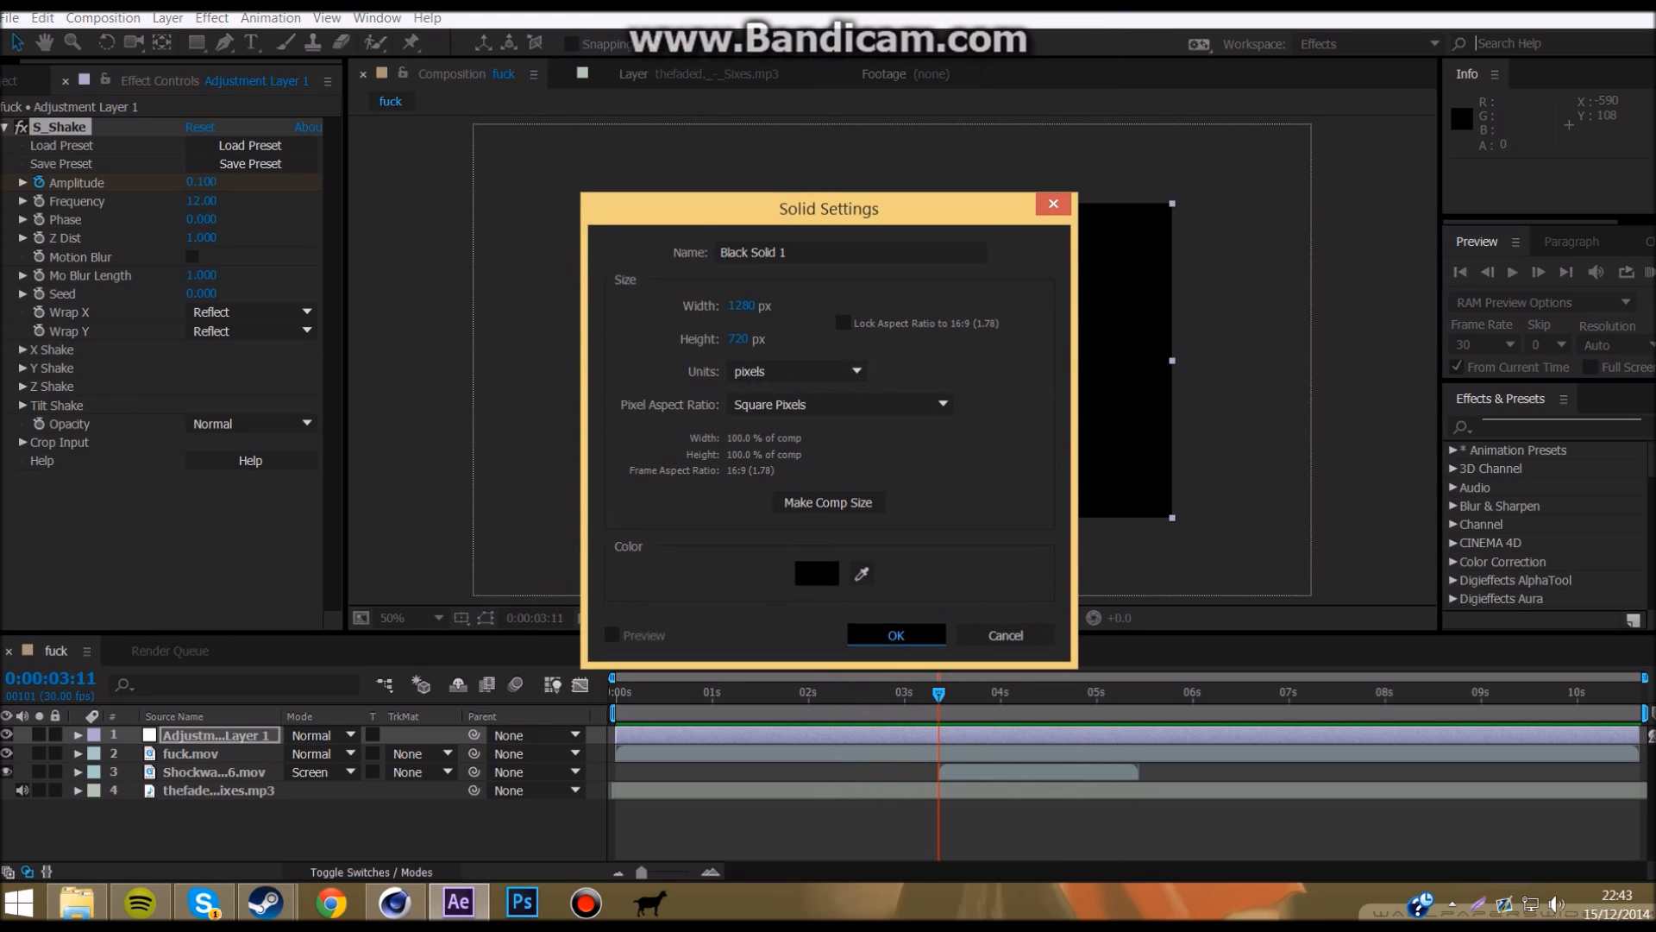
left_click(891, 634)
Step: Find the CC Jaws transition effect and apply it to the new black solid
left_click_drag(708, 693, 638, 694)
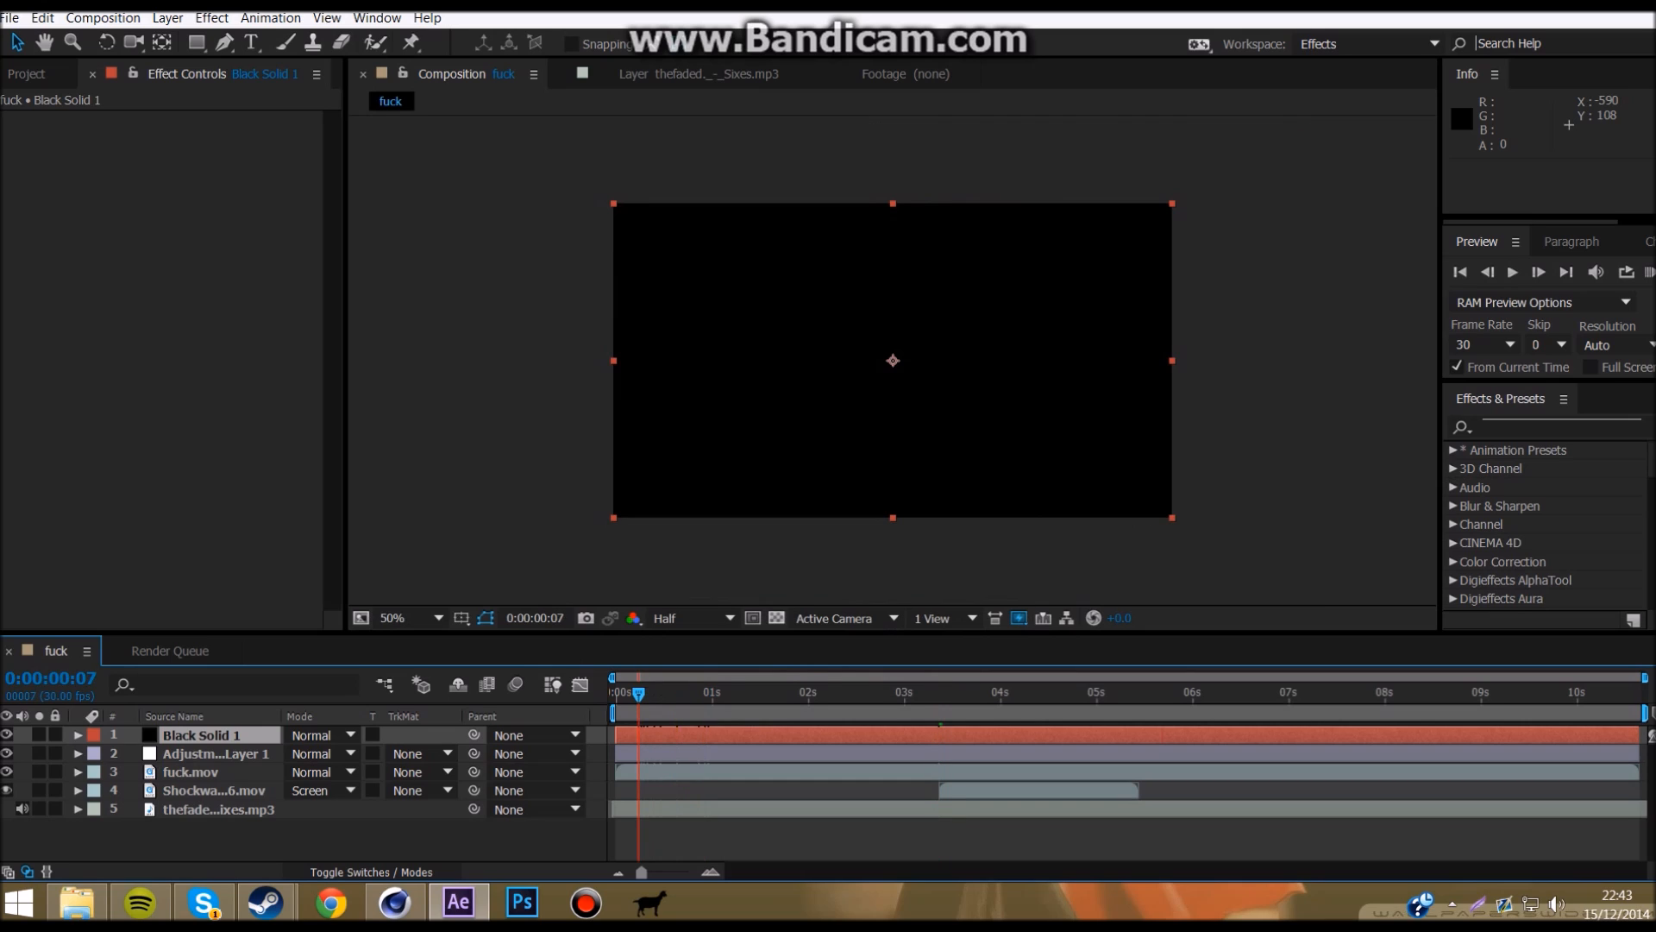
left_click(1544, 427)
type("CC Jaws")
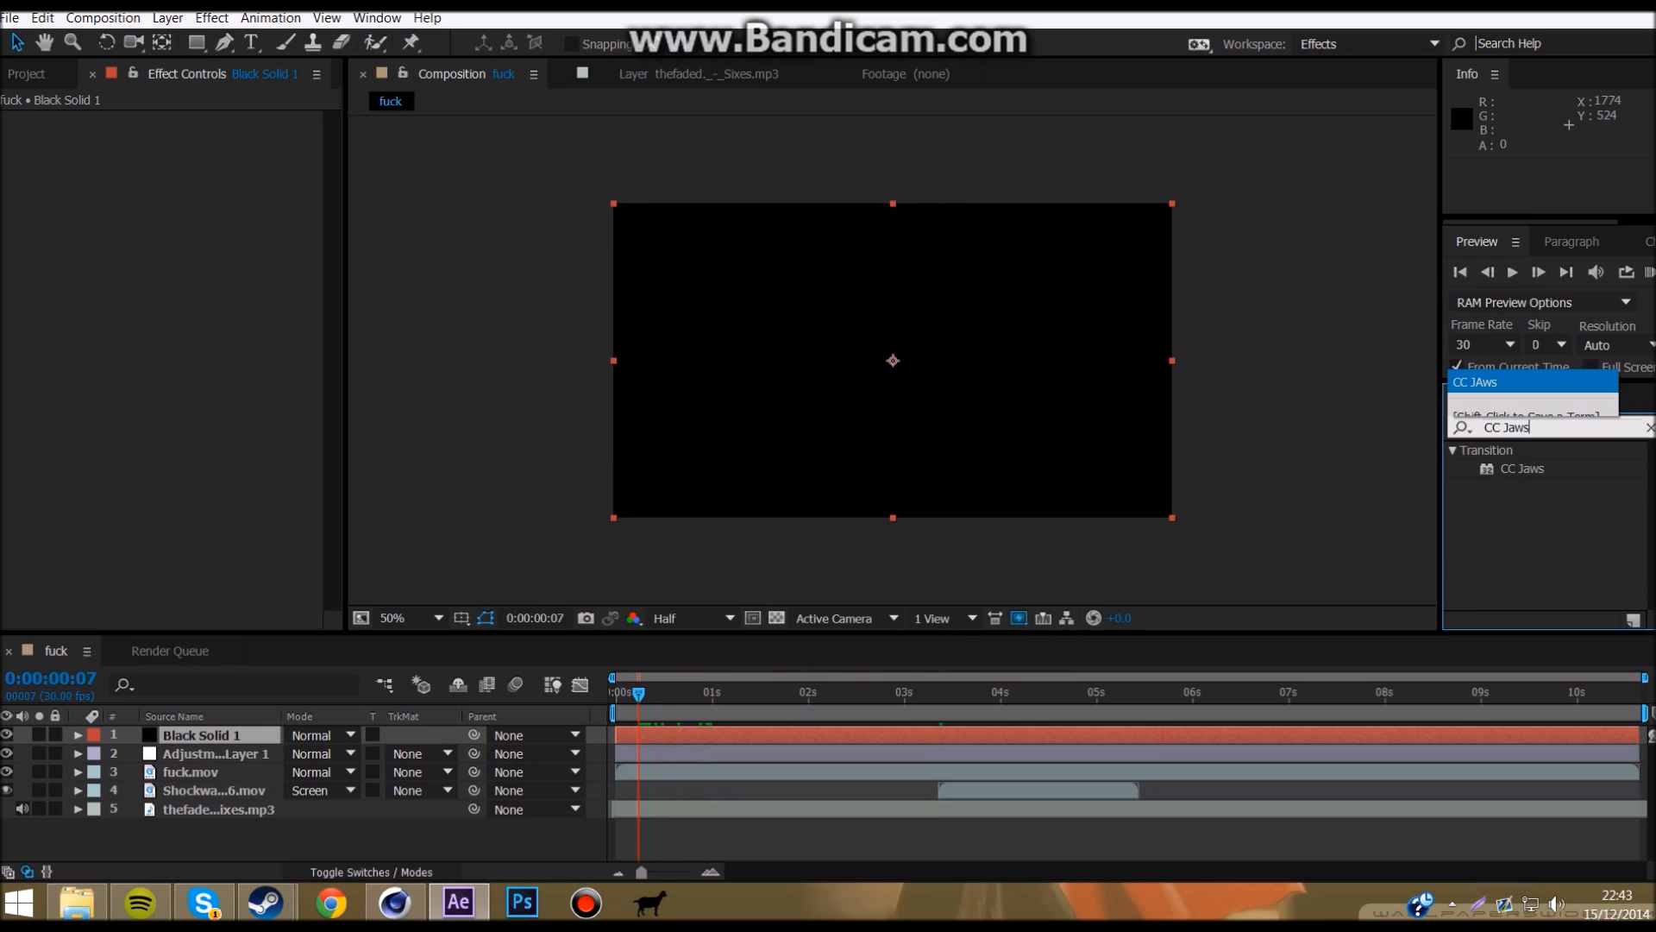
left_click(1512, 379)
double_click(1523, 468)
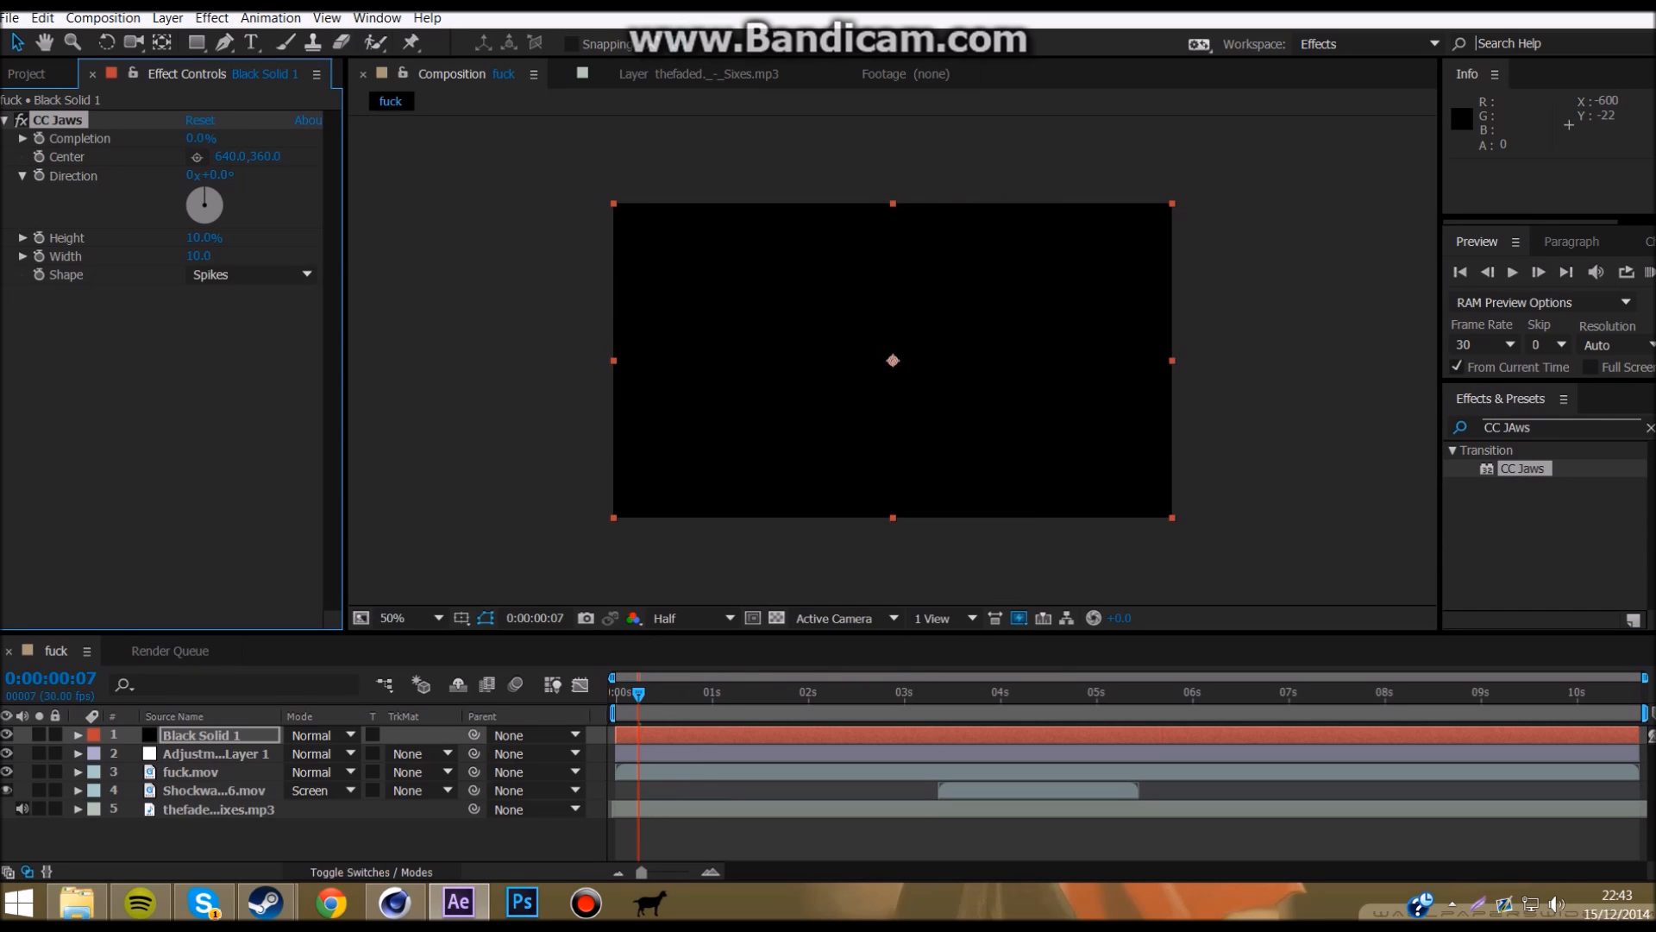
Step: Set CC Jaws completion to 80% and height to 0% to form straight cinematic bars
type("80")
key("Return")
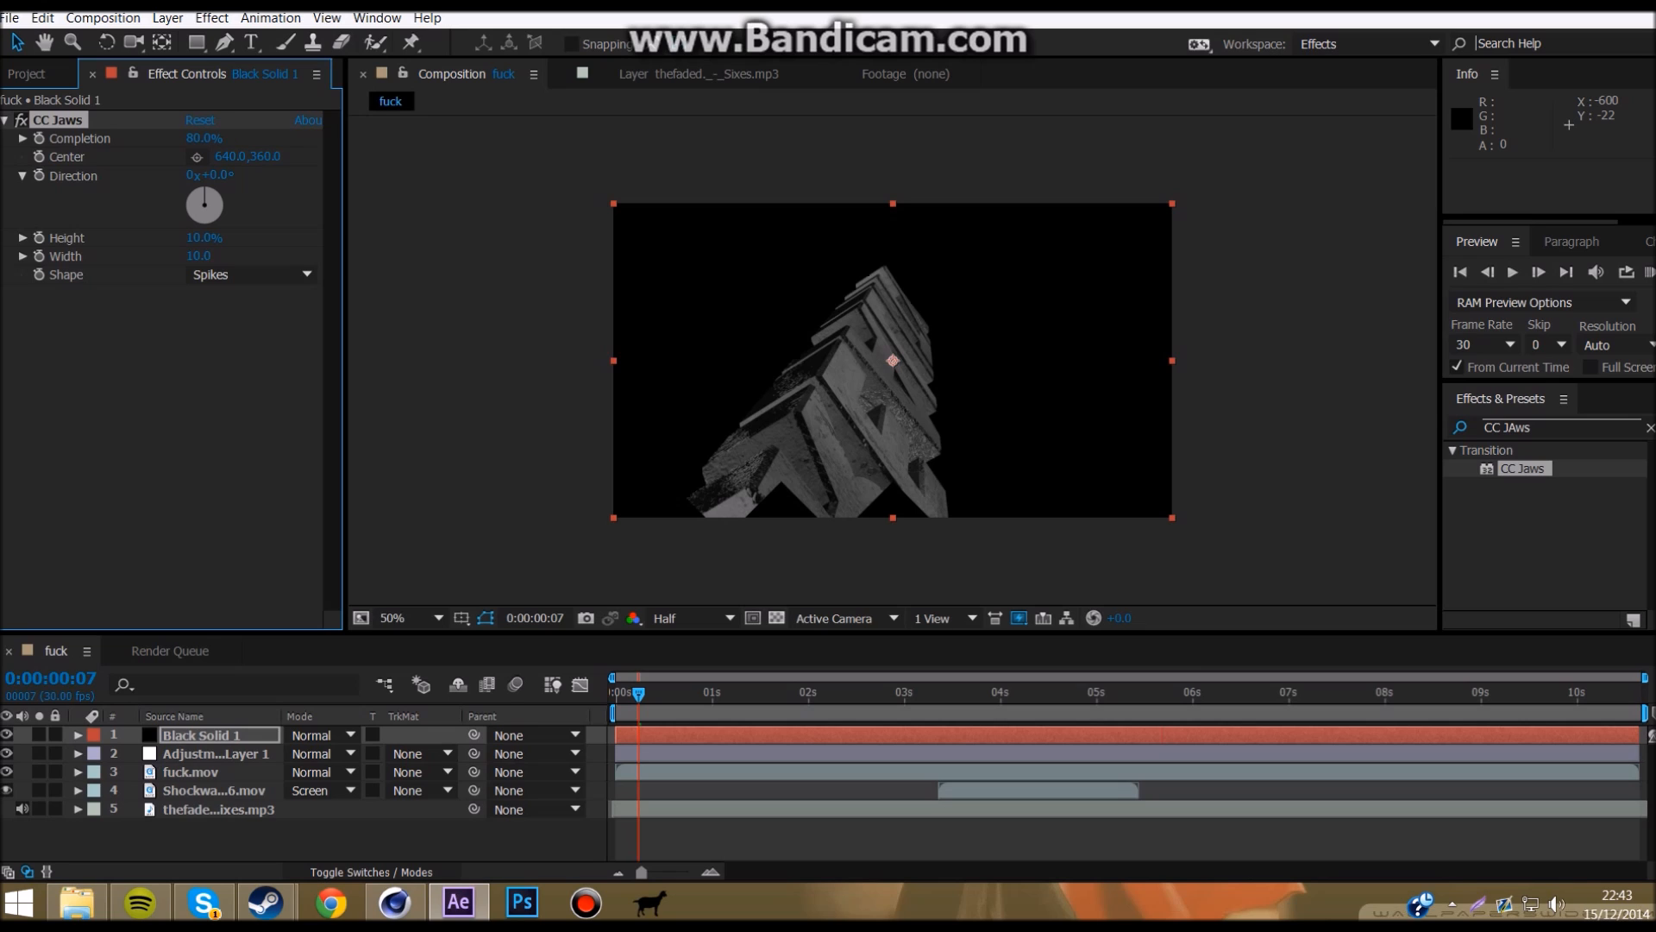
left_click_drag(205, 239, 188, 238)
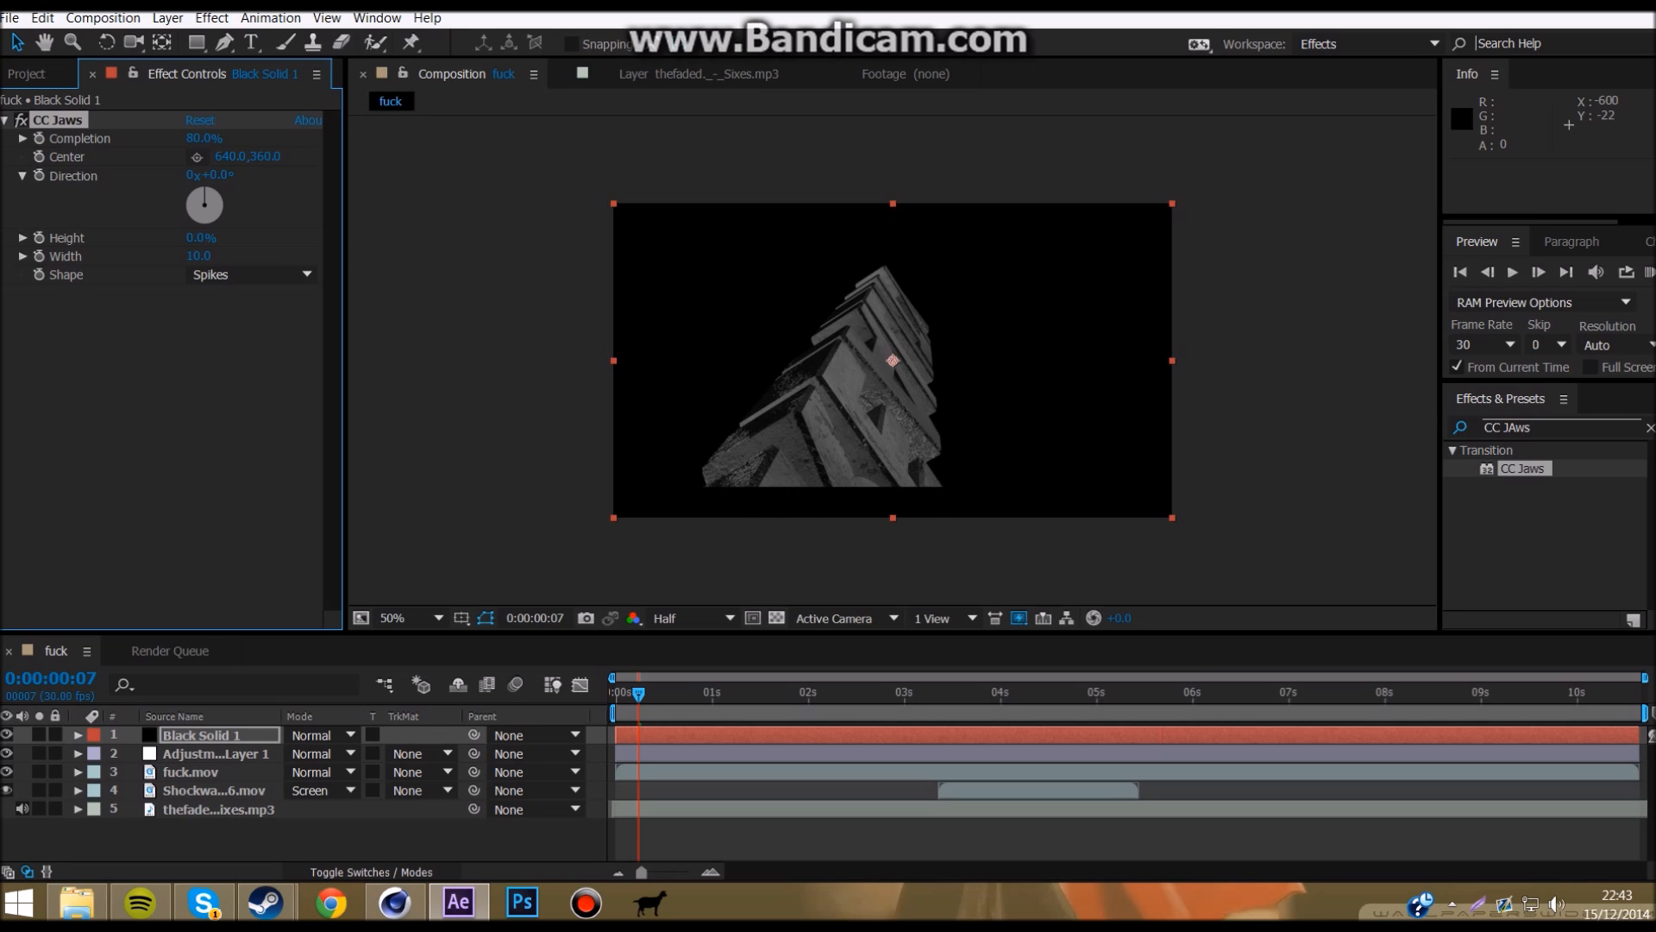
Step: Preview the composition with the black bars from the beginning
key("space")
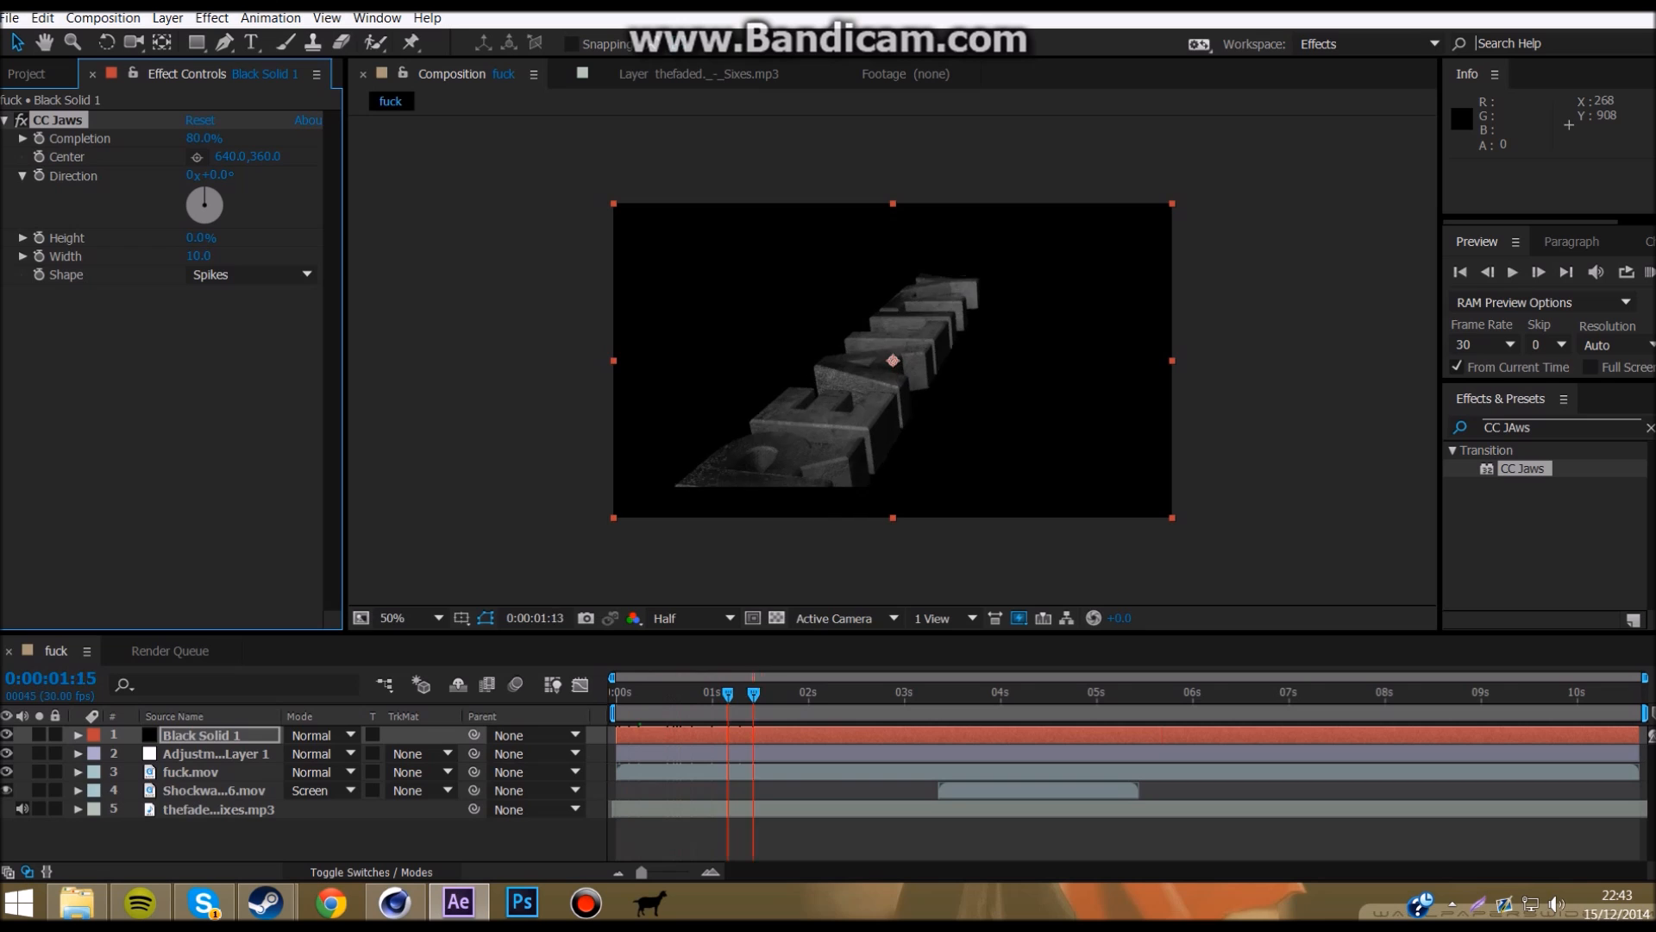
left_click_drag(964, 692, 614, 693)
key("space")
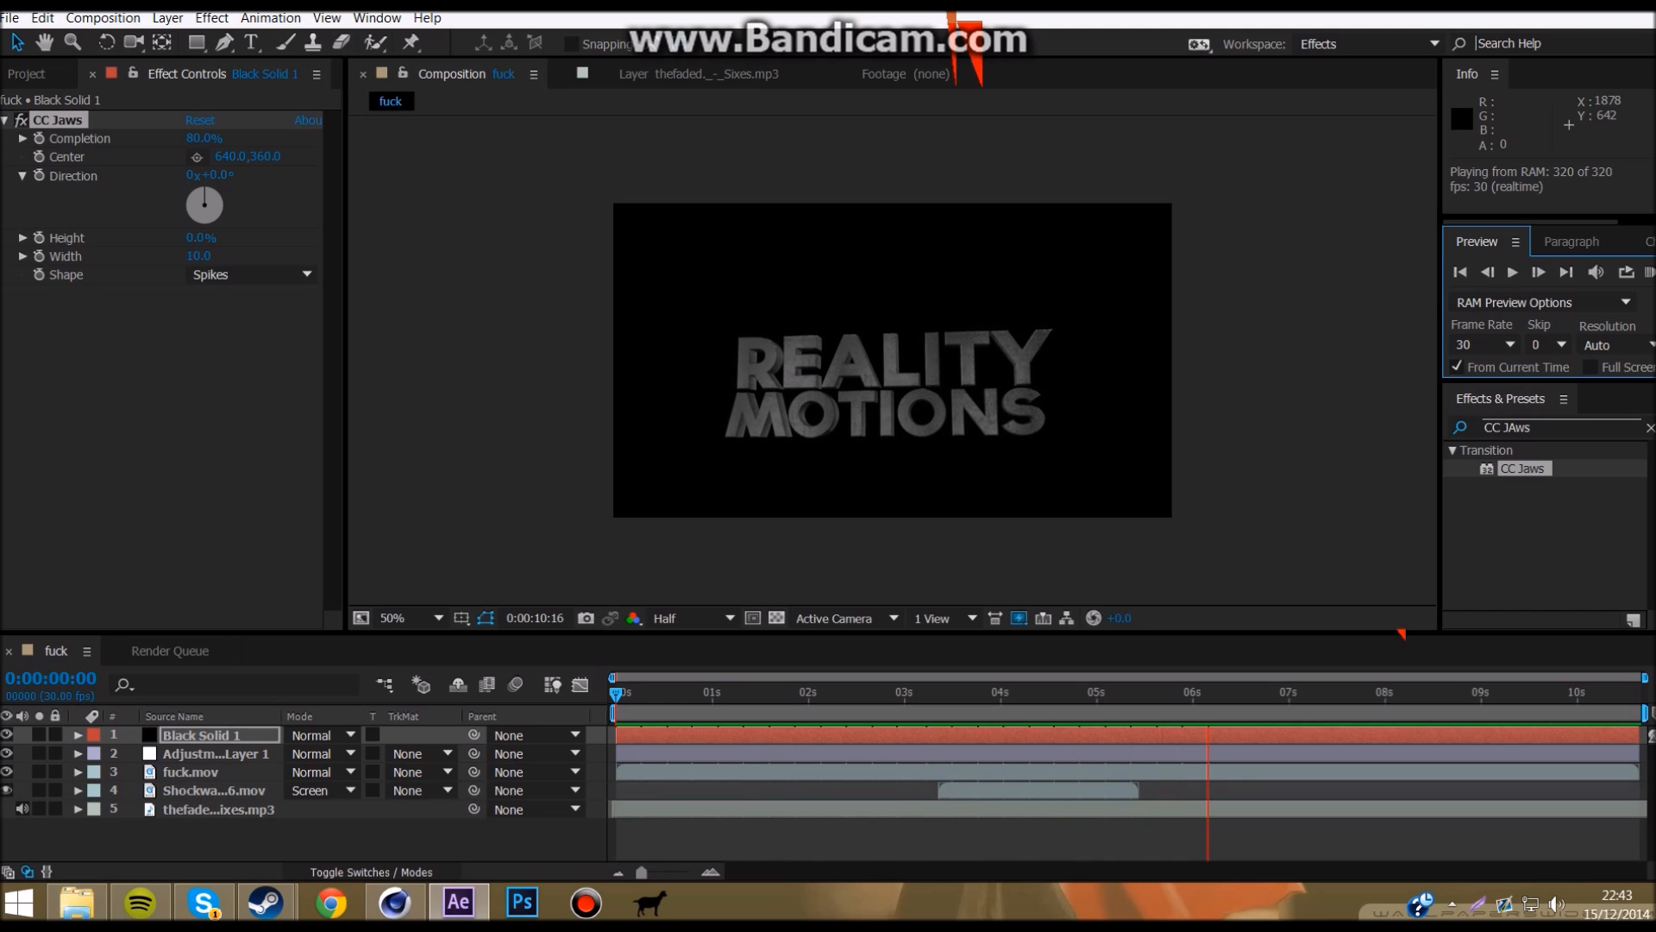
key("space")
Step: Create a second black 1280 x 720 px solid and place it directly below the shockwave layer
left_click_drag(930, 693, 939, 693)
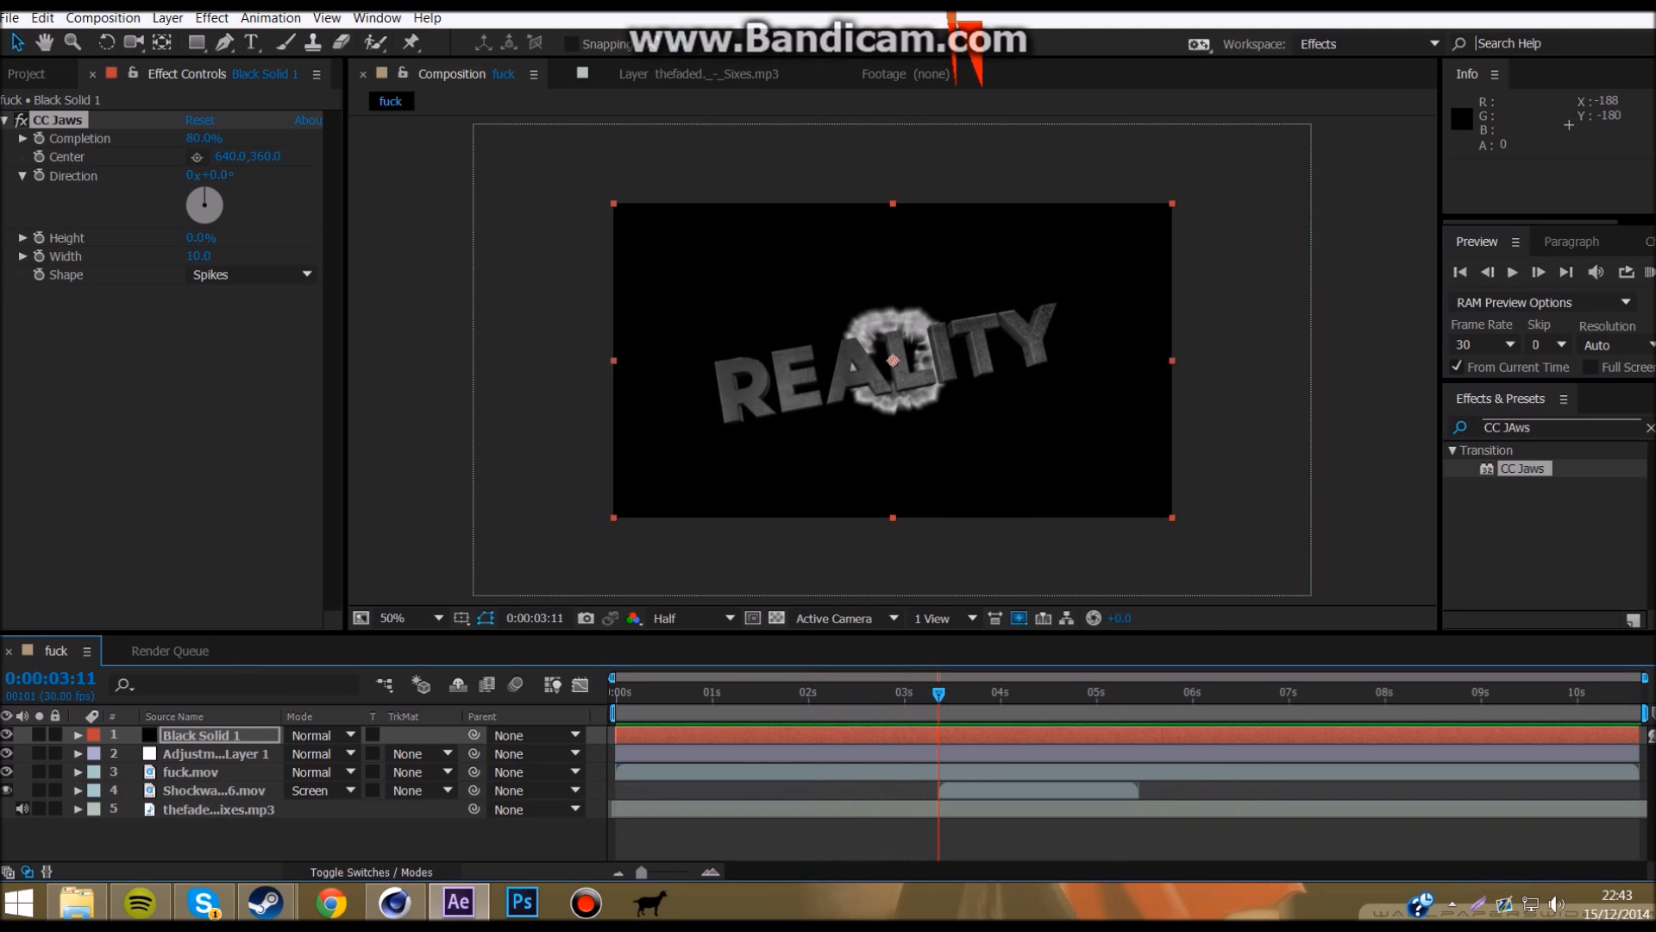
left_click(167, 17)
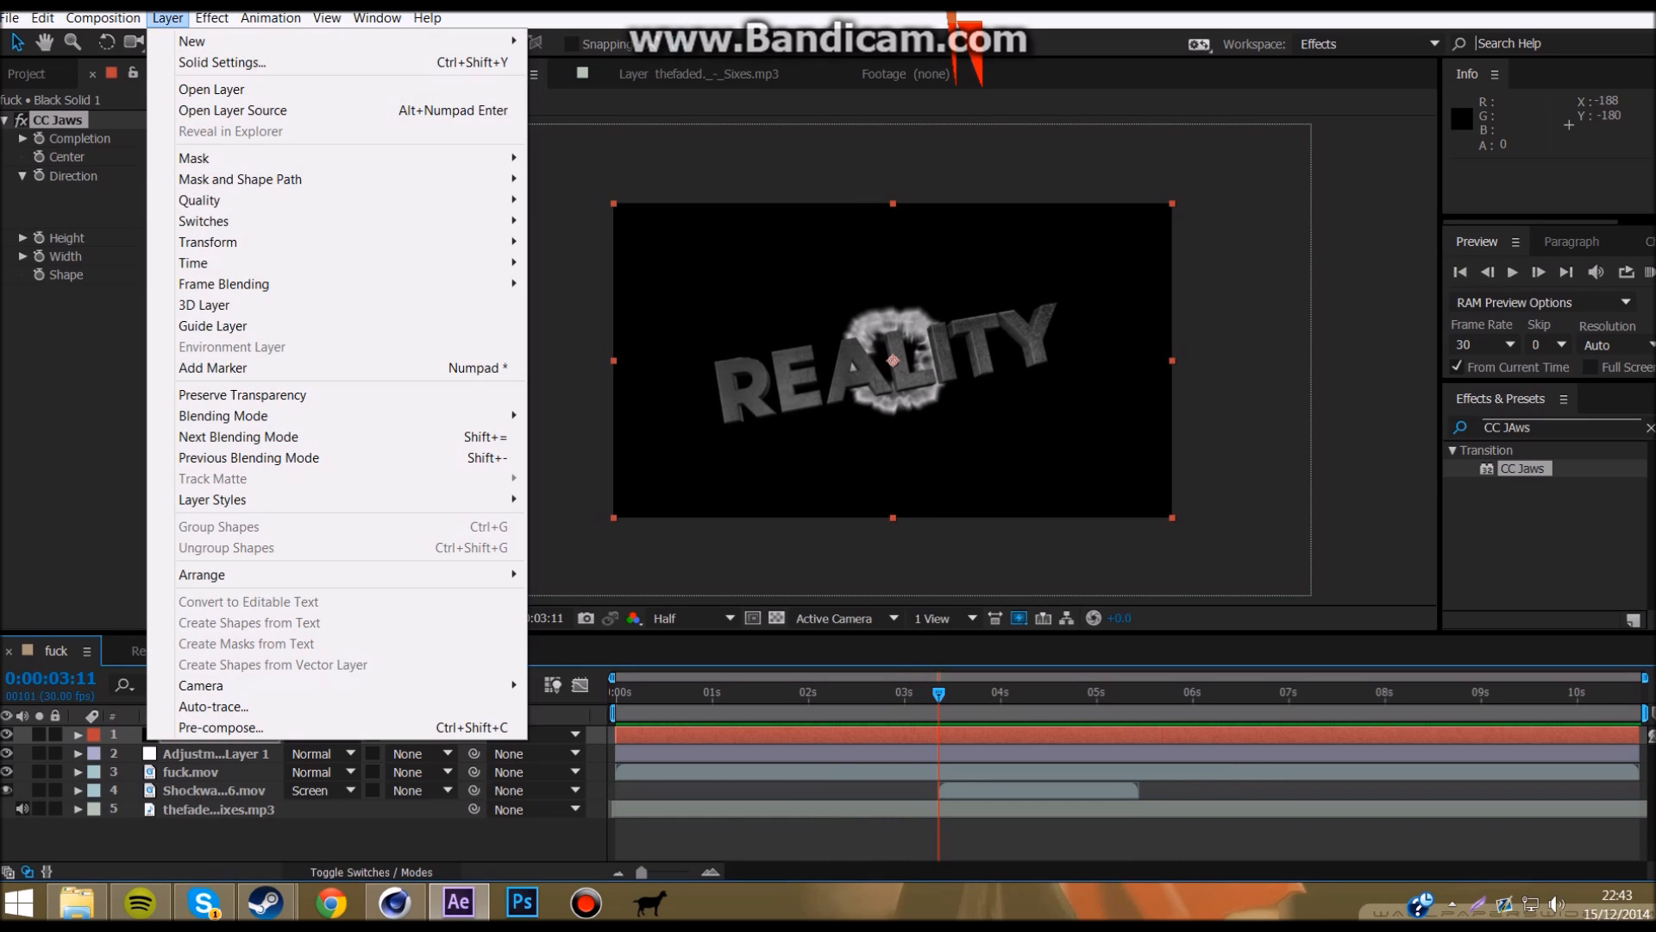
mouse_move(198, 42)
left_click(574, 70)
key("Return")
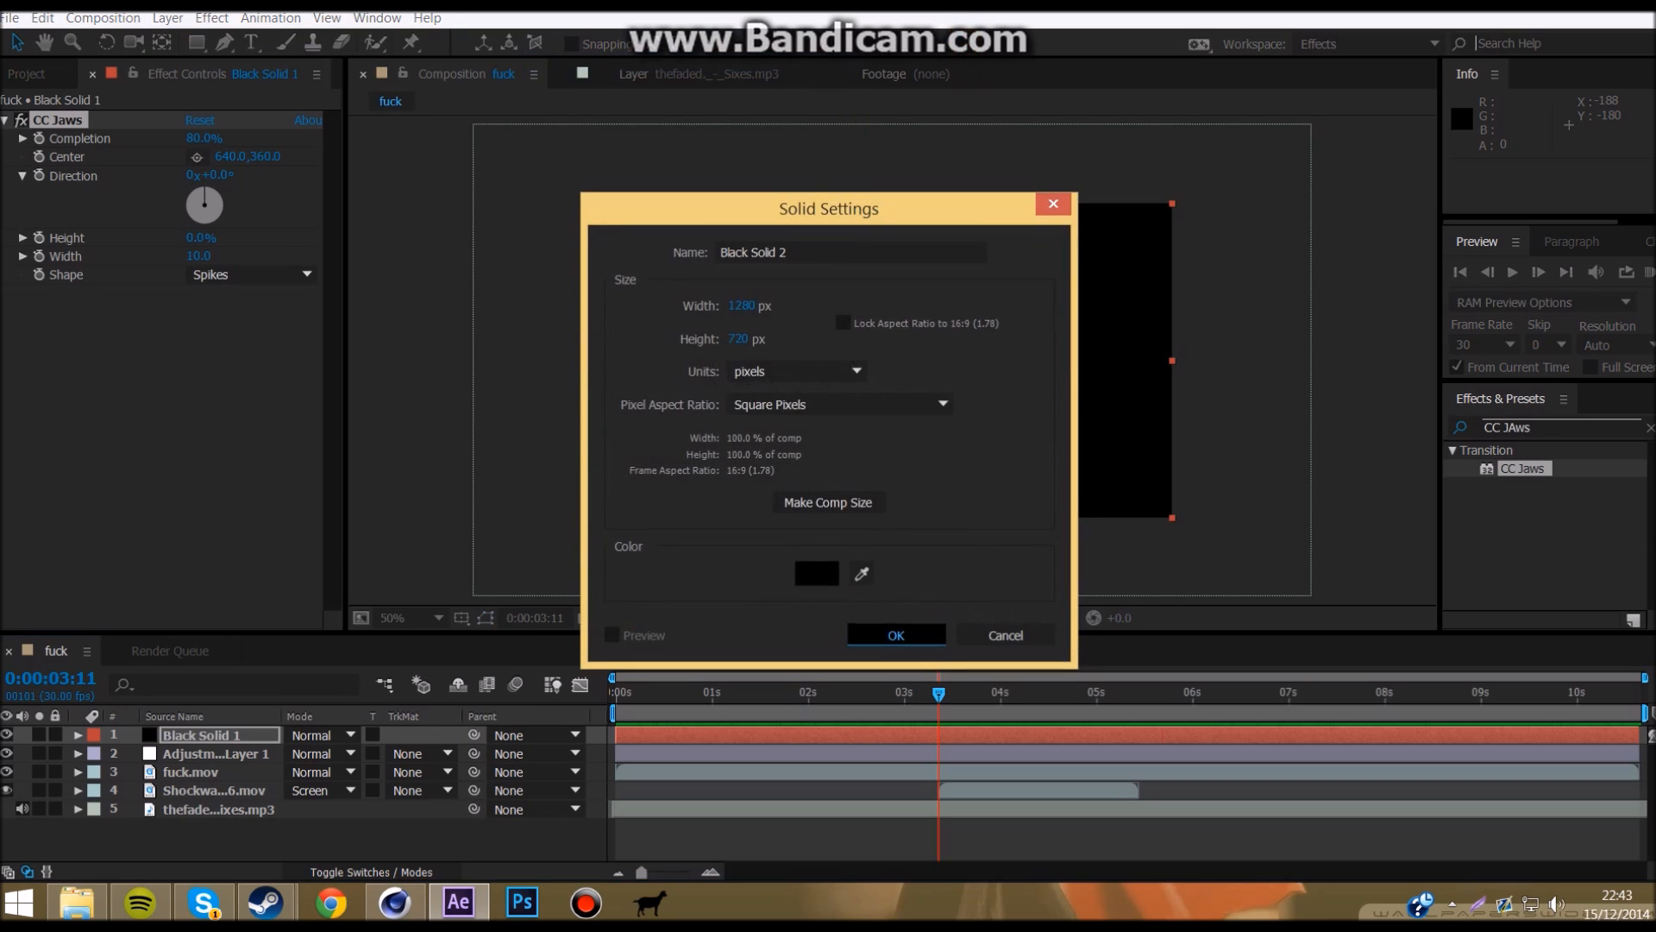
left_click_drag(205, 735, 169, 816)
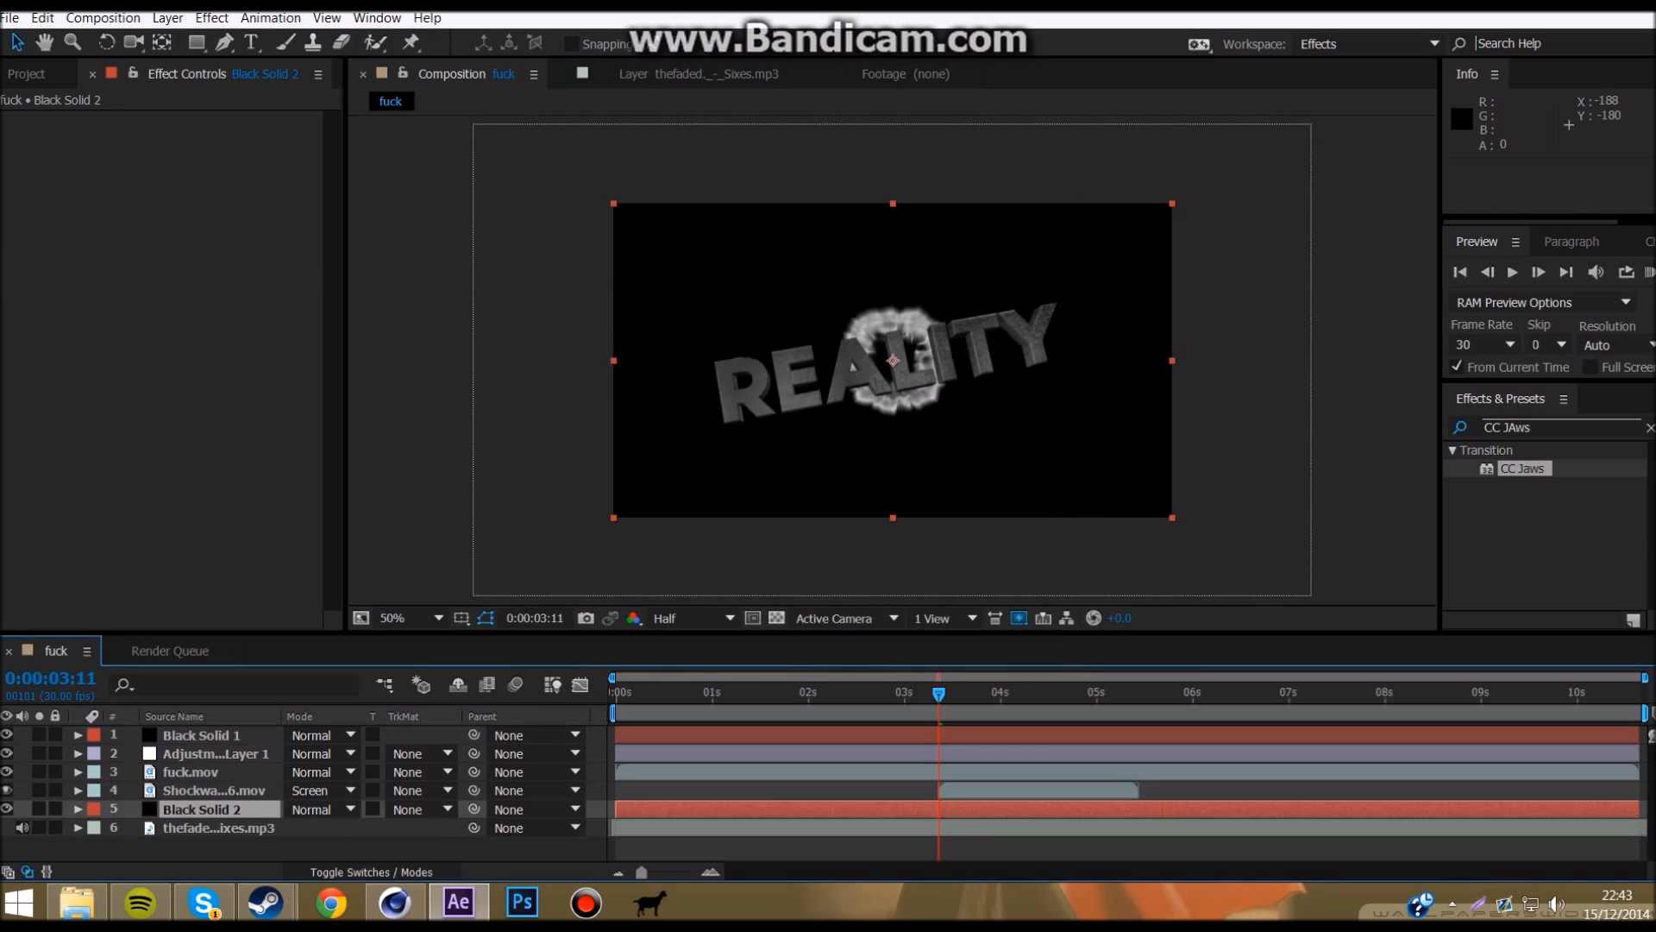
Step: Apply the Trapcode Particular effect to the second black solid
left_click(212, 17)
left_click(270, 18)
left_click(212, 17)
mouse_move(539, 83)
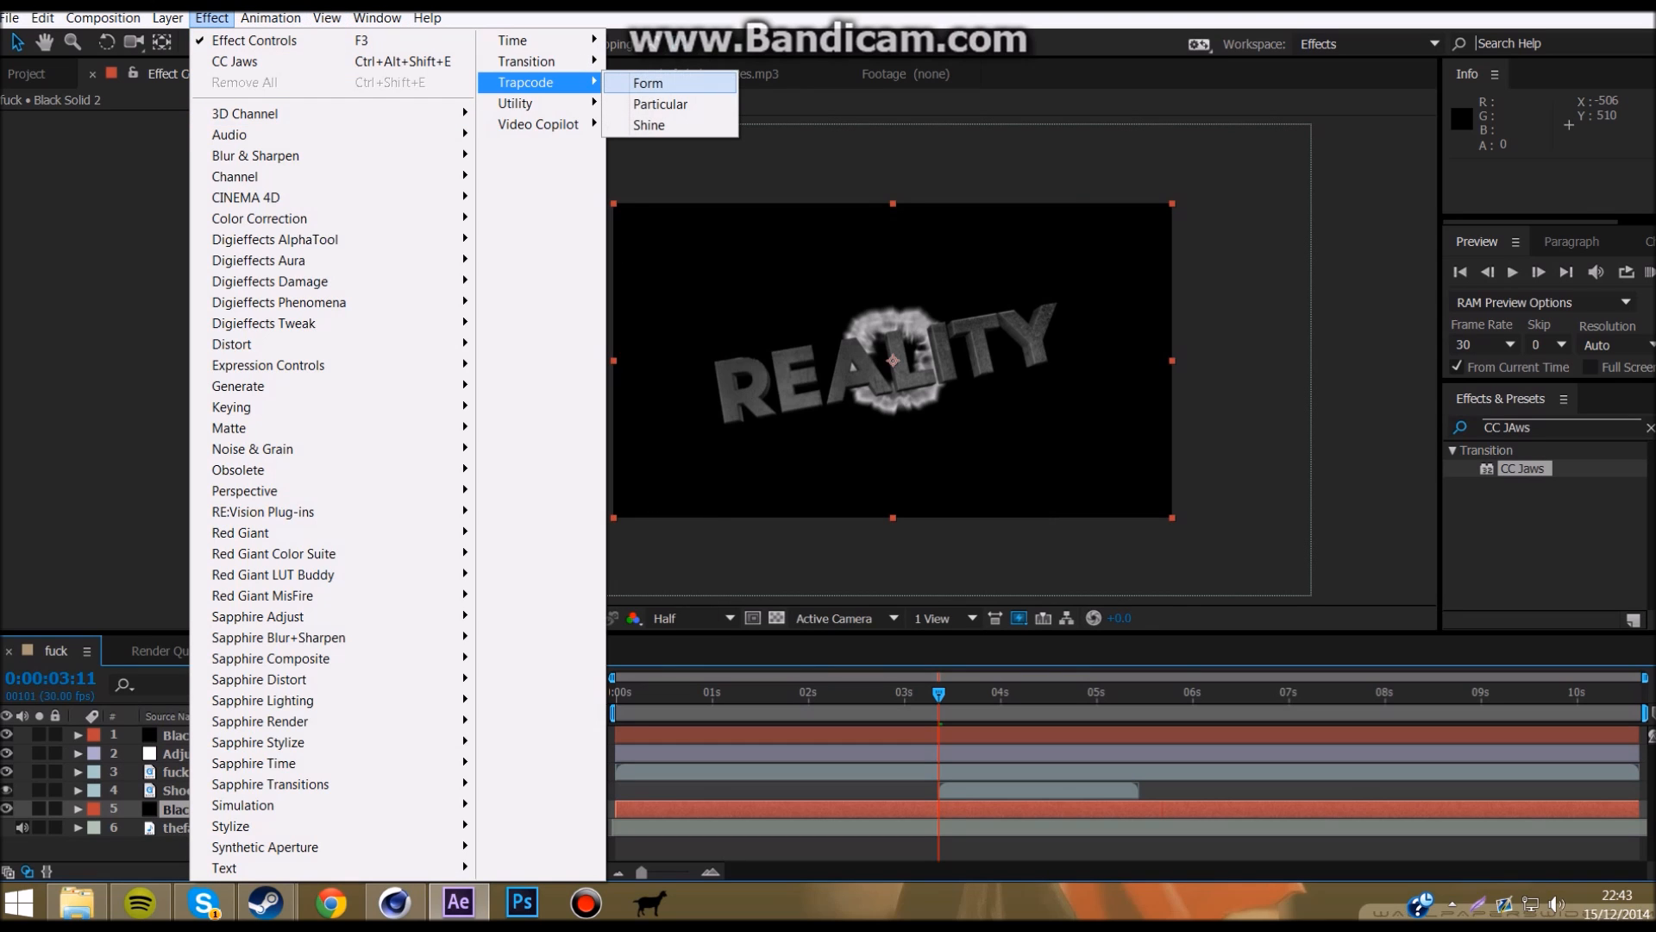
left_click(661, 103)
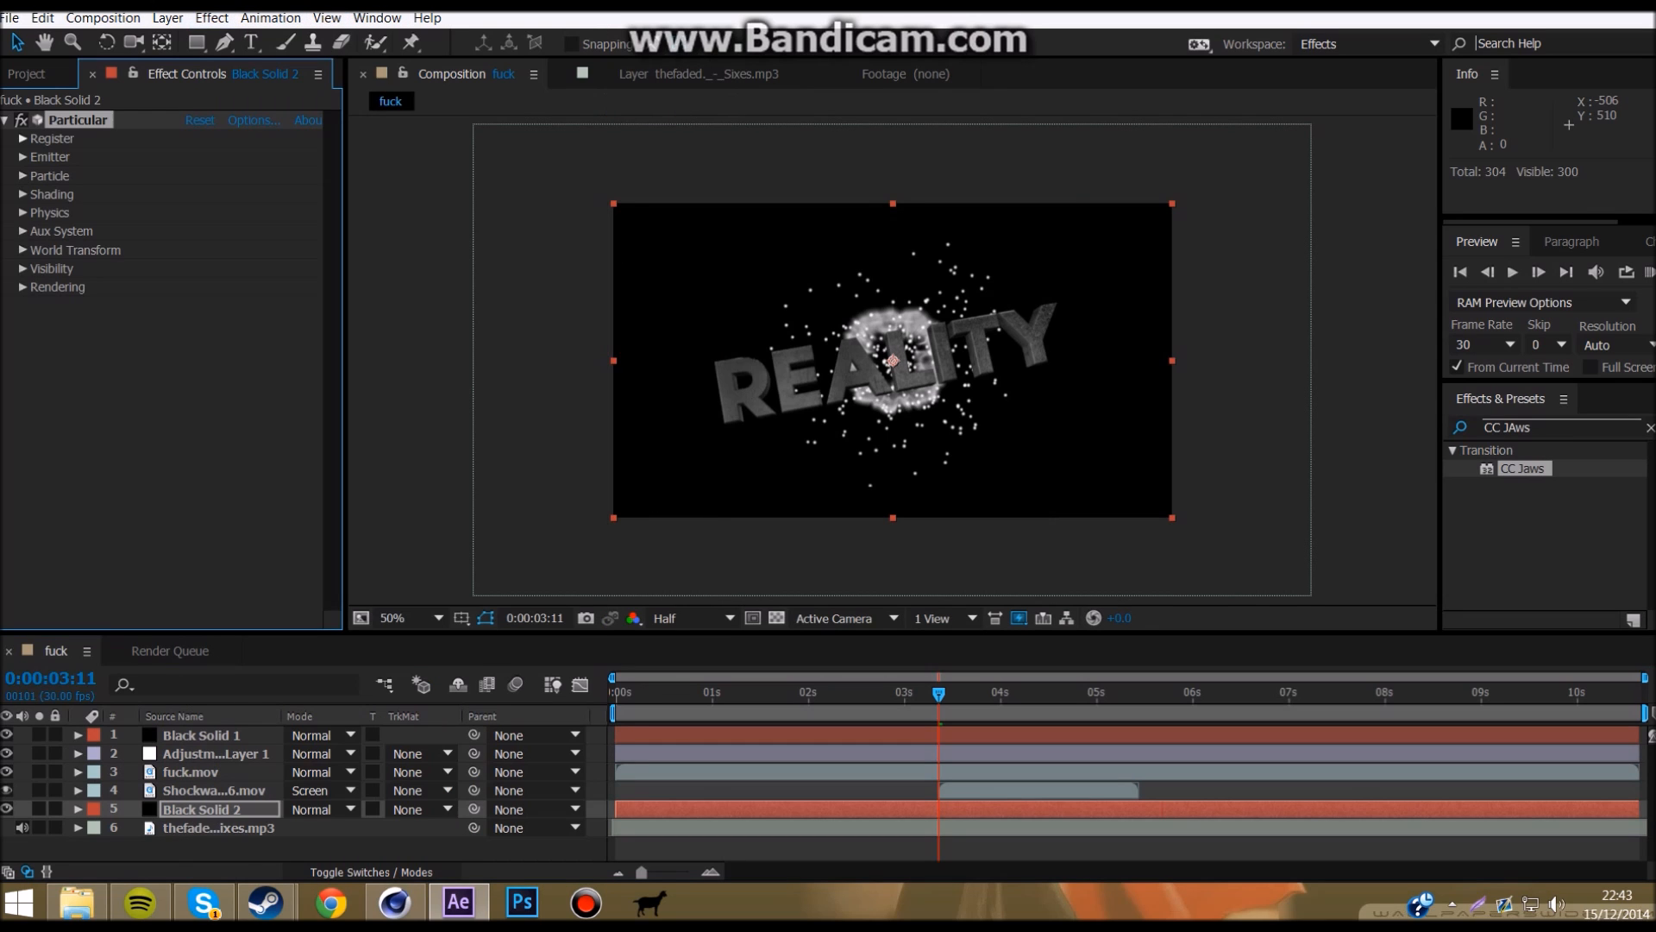
Step: At 0:00:04:01, set Particular's emitter to 70 particles/sec and its type to Box
left_click_drag(940, 694, 999, 694)
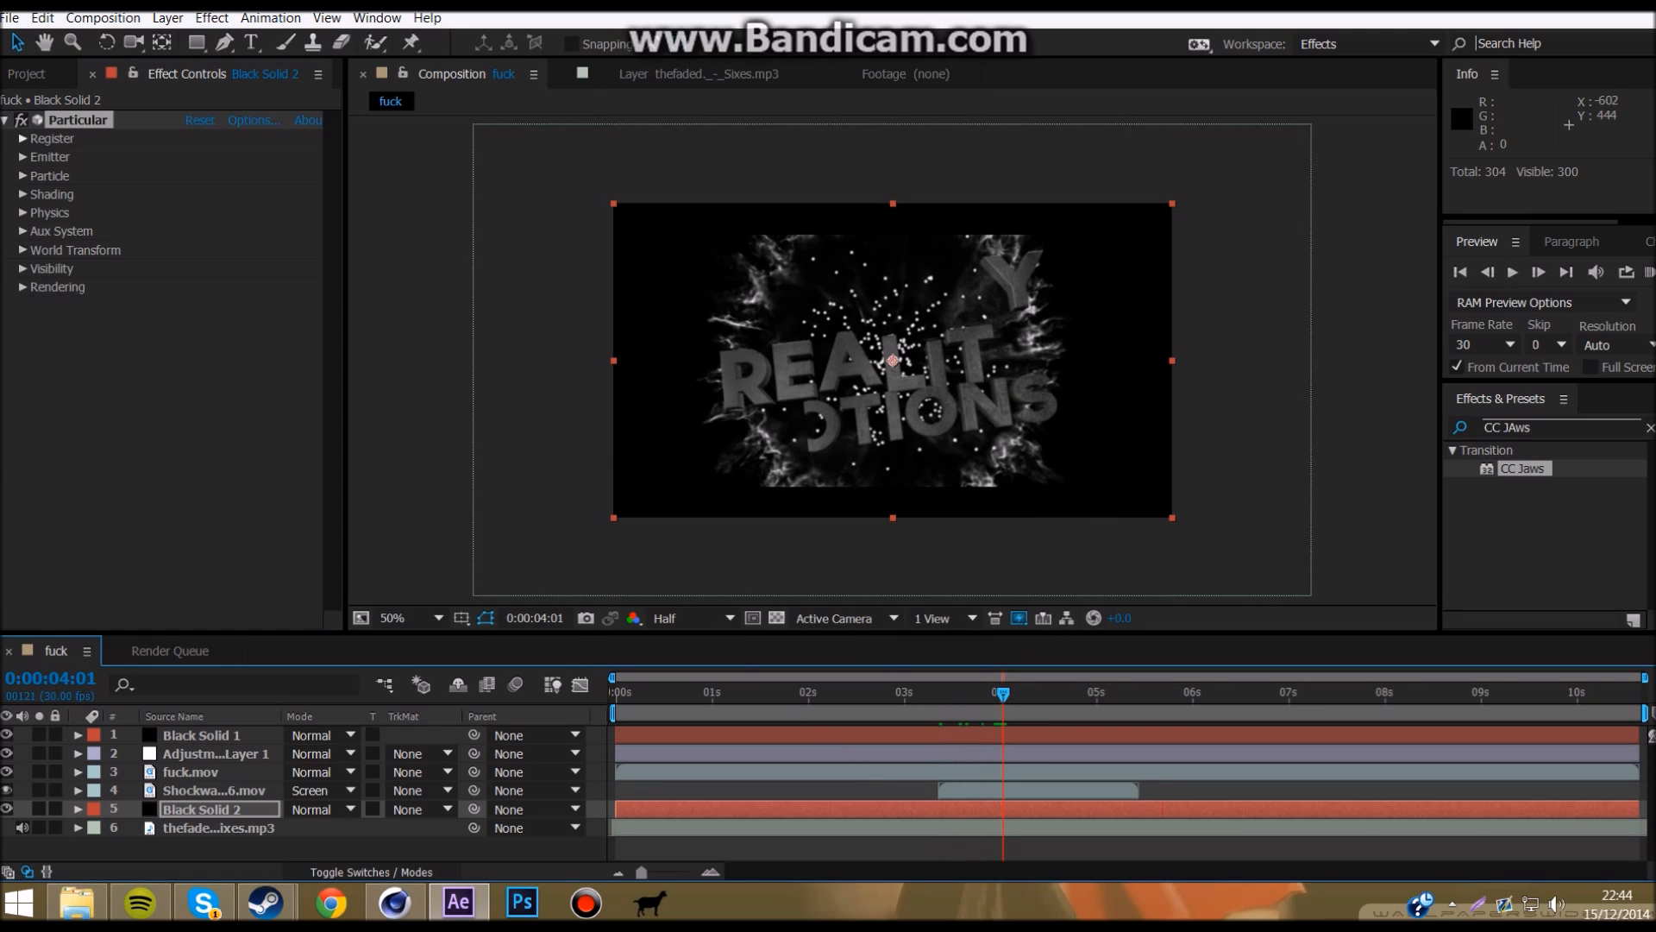
left_click(22, 157)
left_click(198, 175)
type("70")
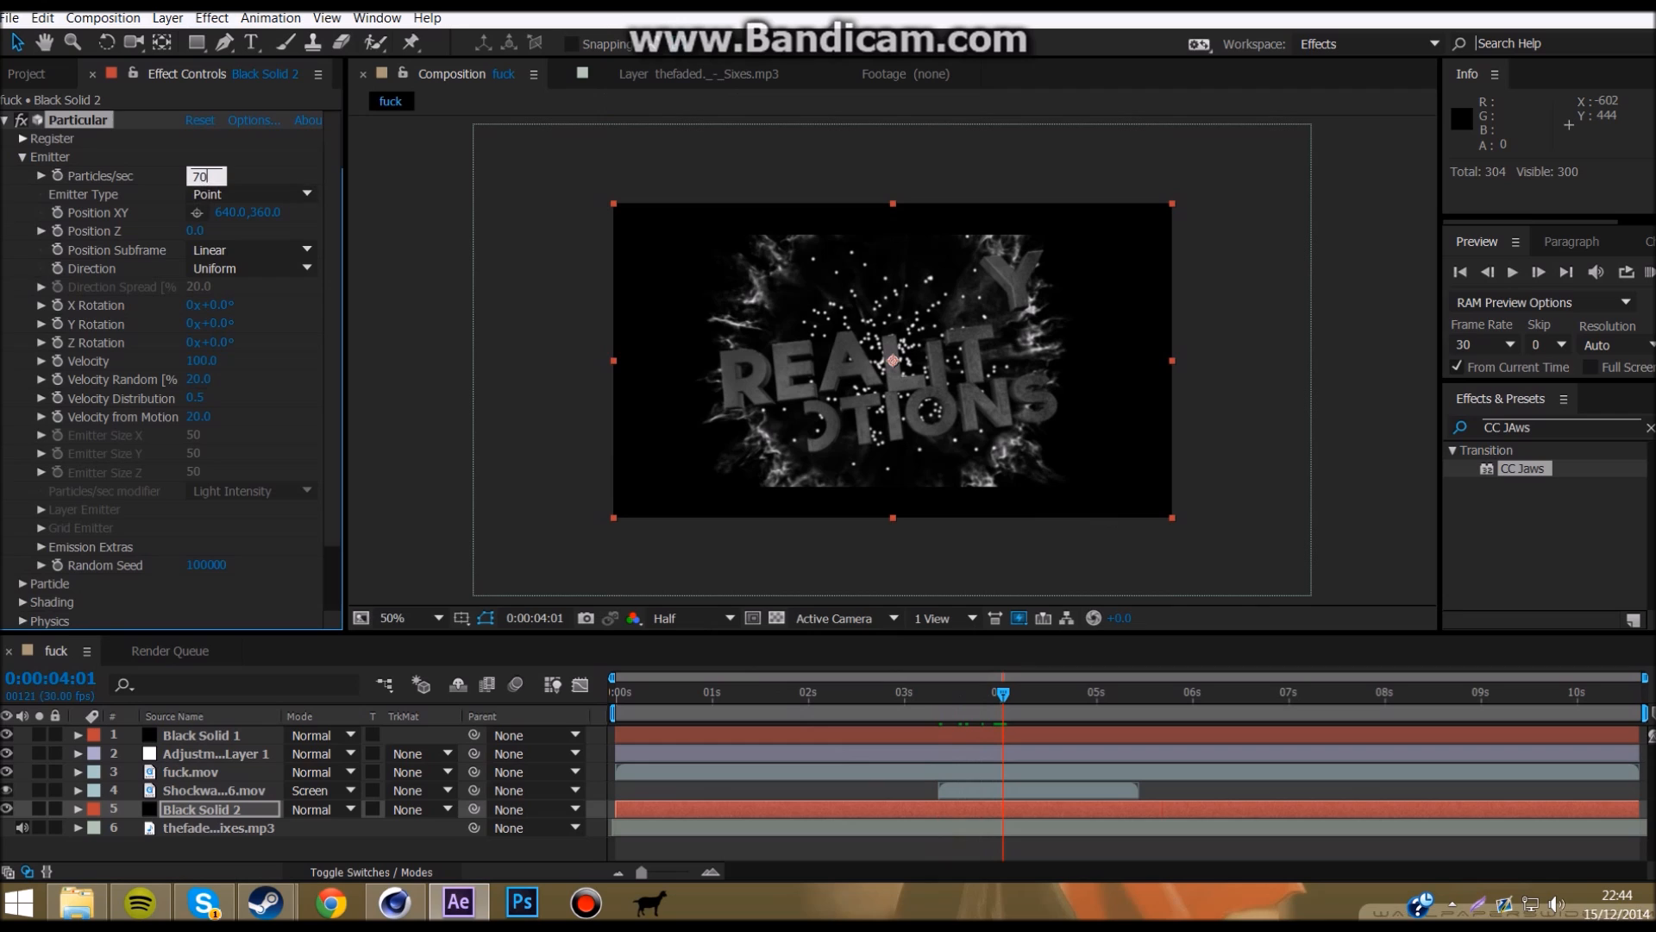
key("Return")
left_click(251, 194)
left_click(238, 232)
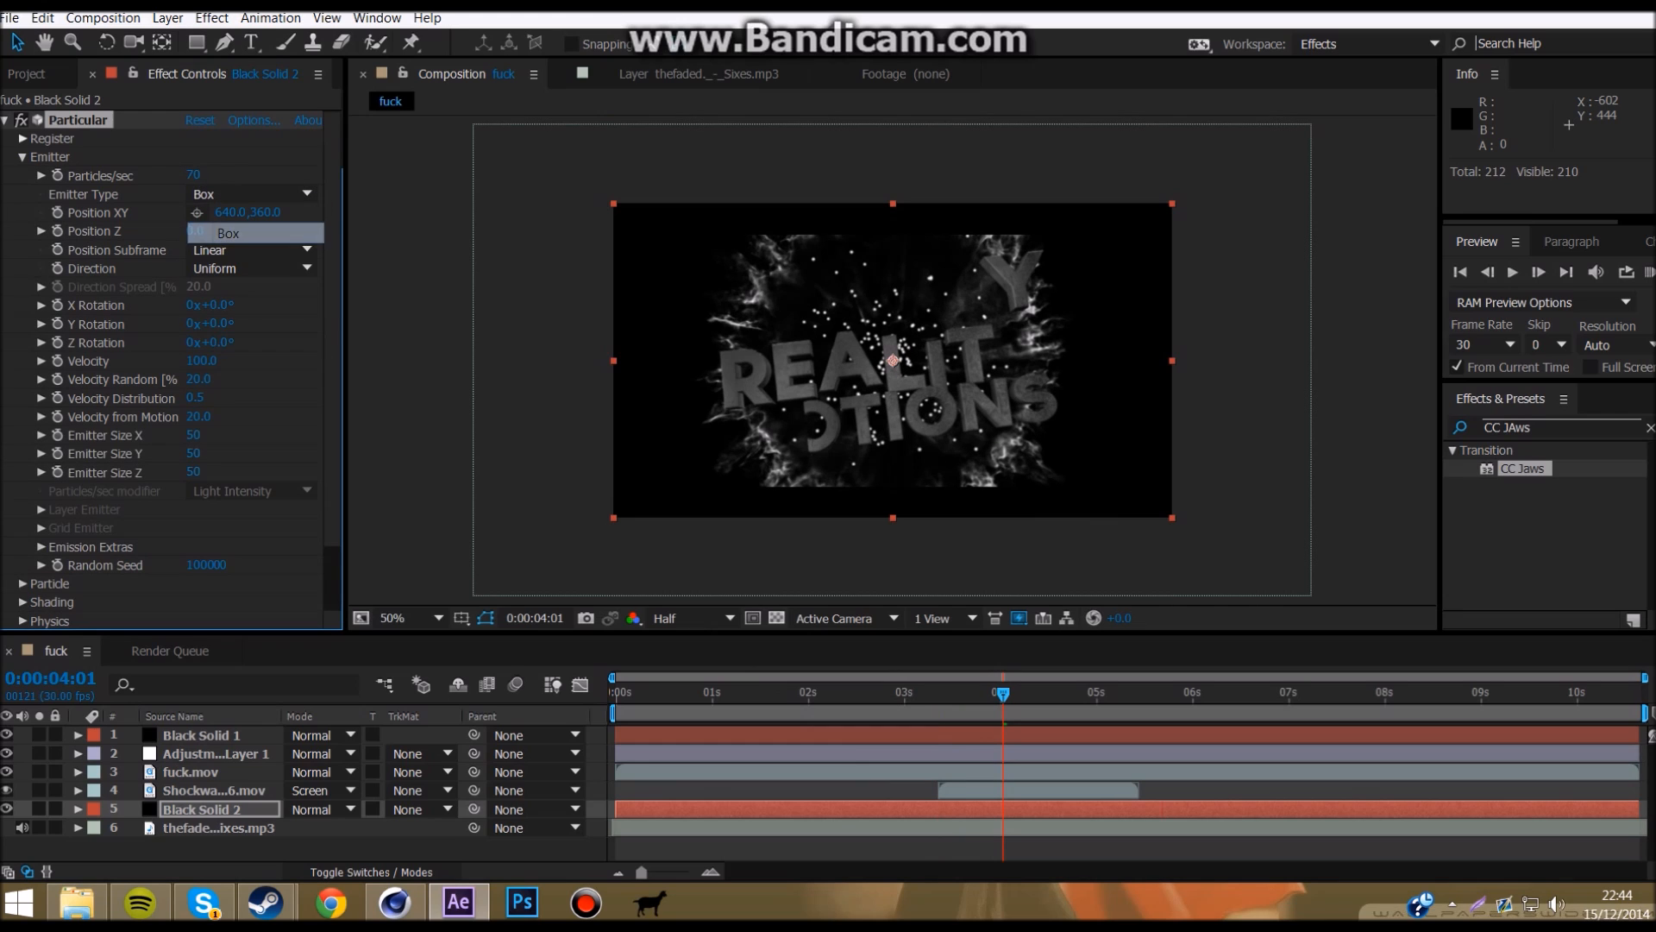
Step: Enlarge the box emitter to about 1359 in X, 788 in Y and 579 in Z
left_click_drag(193, 435, 877, 397)
left_click_drag(232, 453, 673, 432)
left_click_drag(193, 471, 492, 465)
left_click_drag(196, 454, 334, 460)
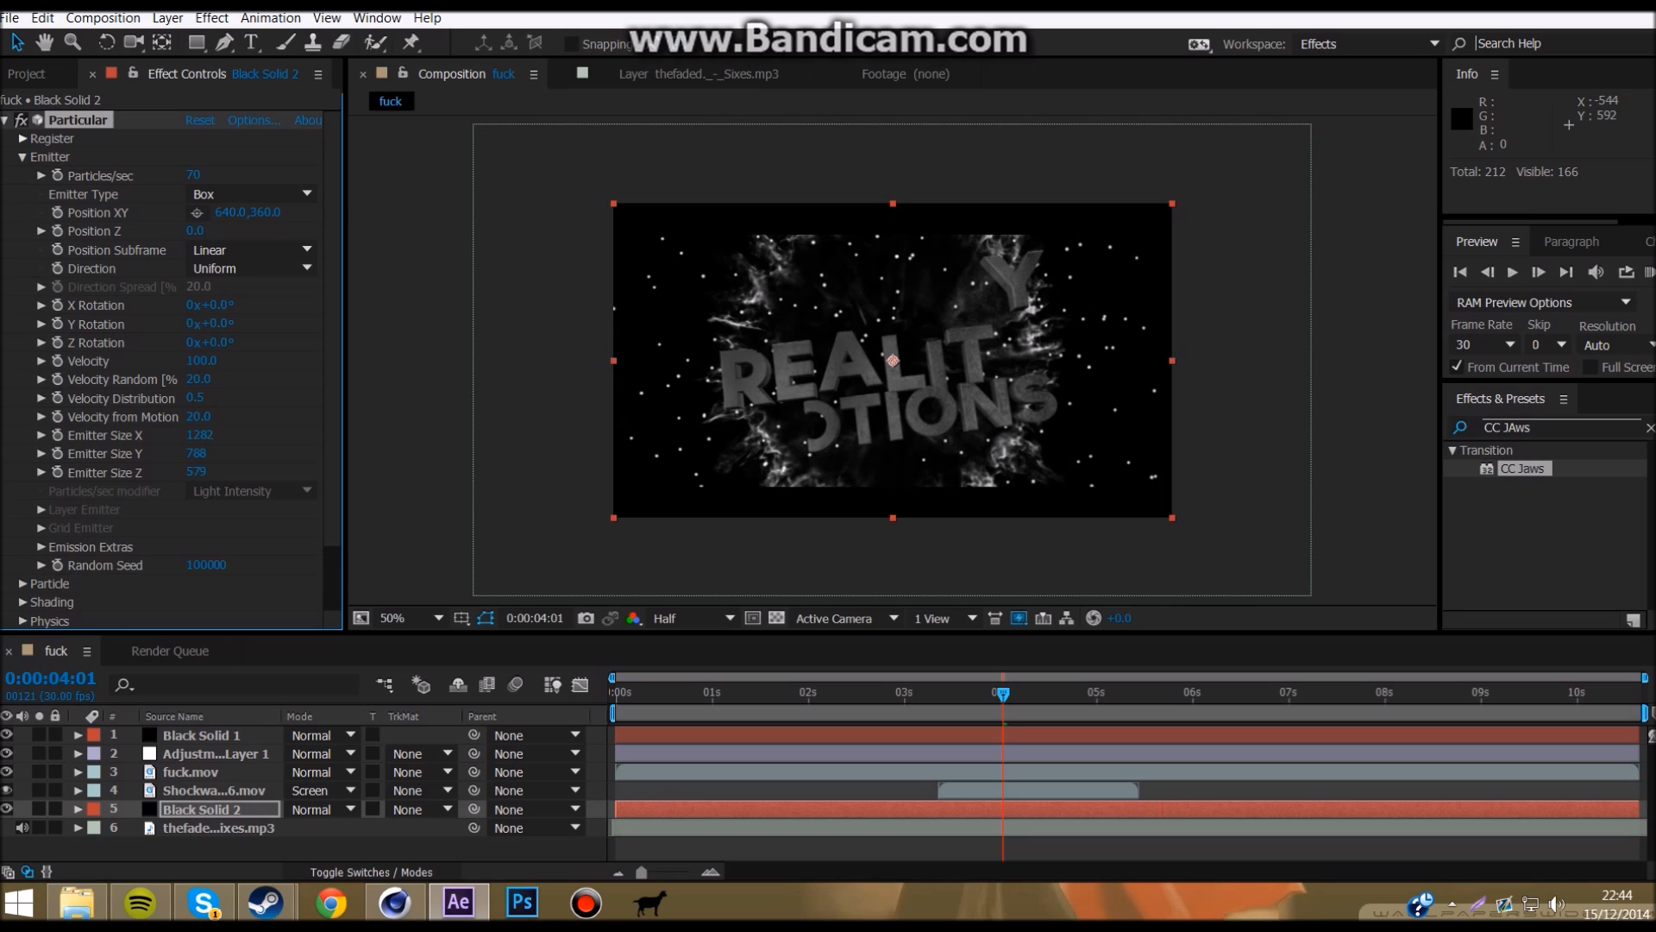
left_click_drag(199, 435, 257, 435)
Step: Set Particular's Emission Extras Pre Run to 100 and preview the particle animation over the text reveal
scroll(95, 487, "down", 1)
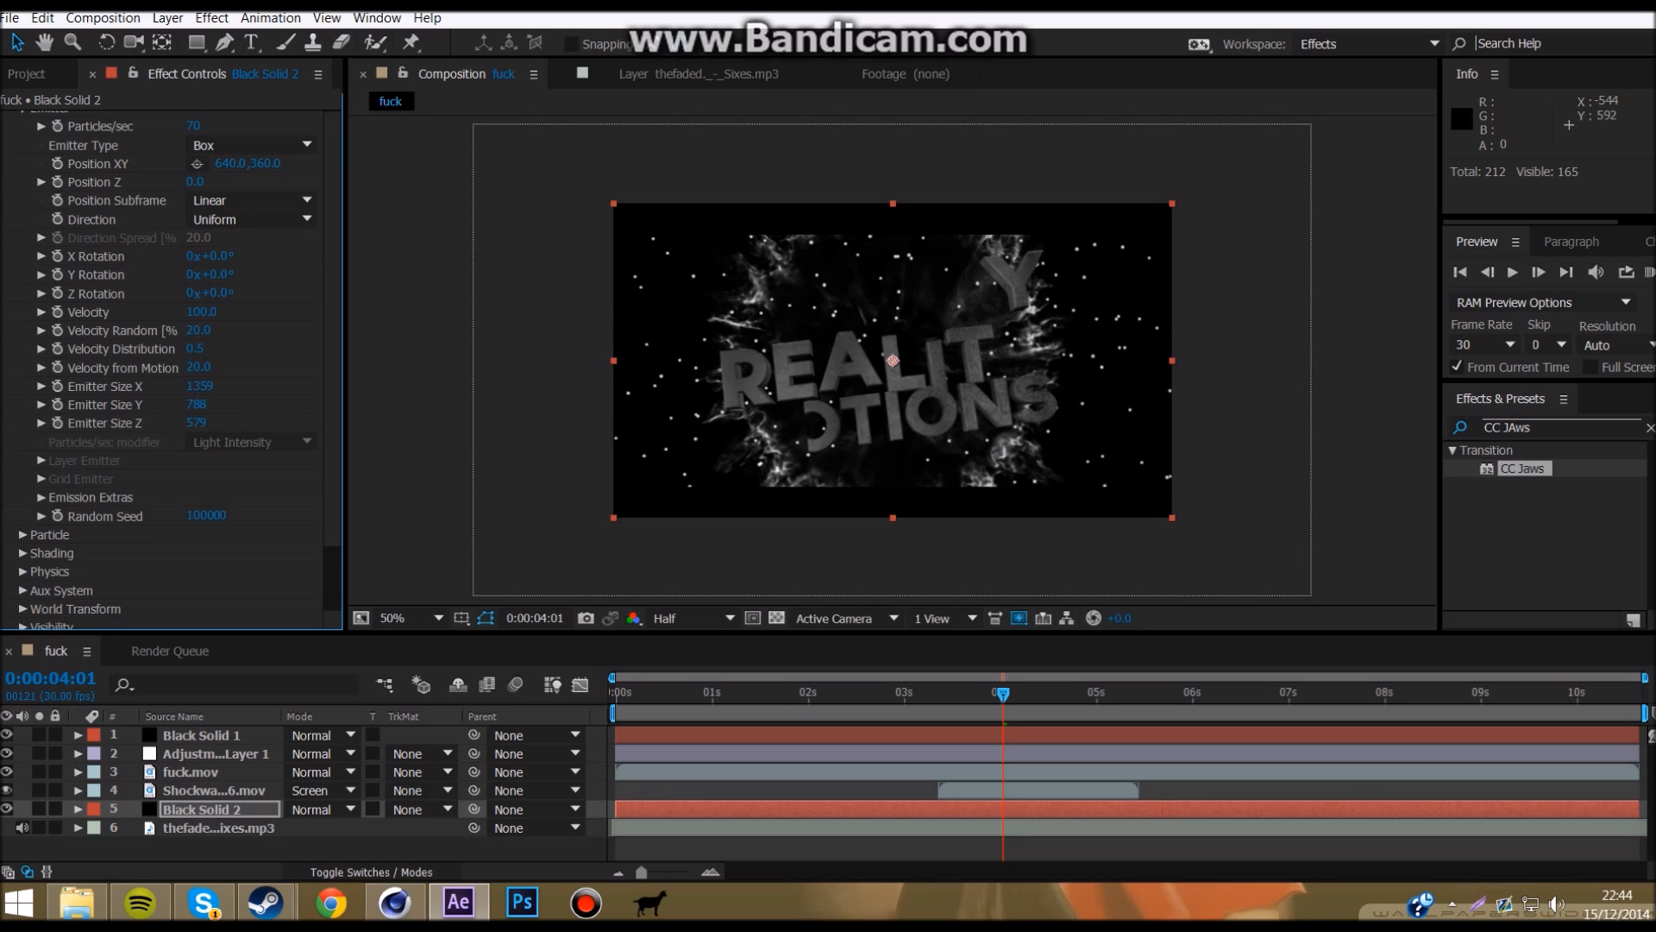
left_click(40, 497)
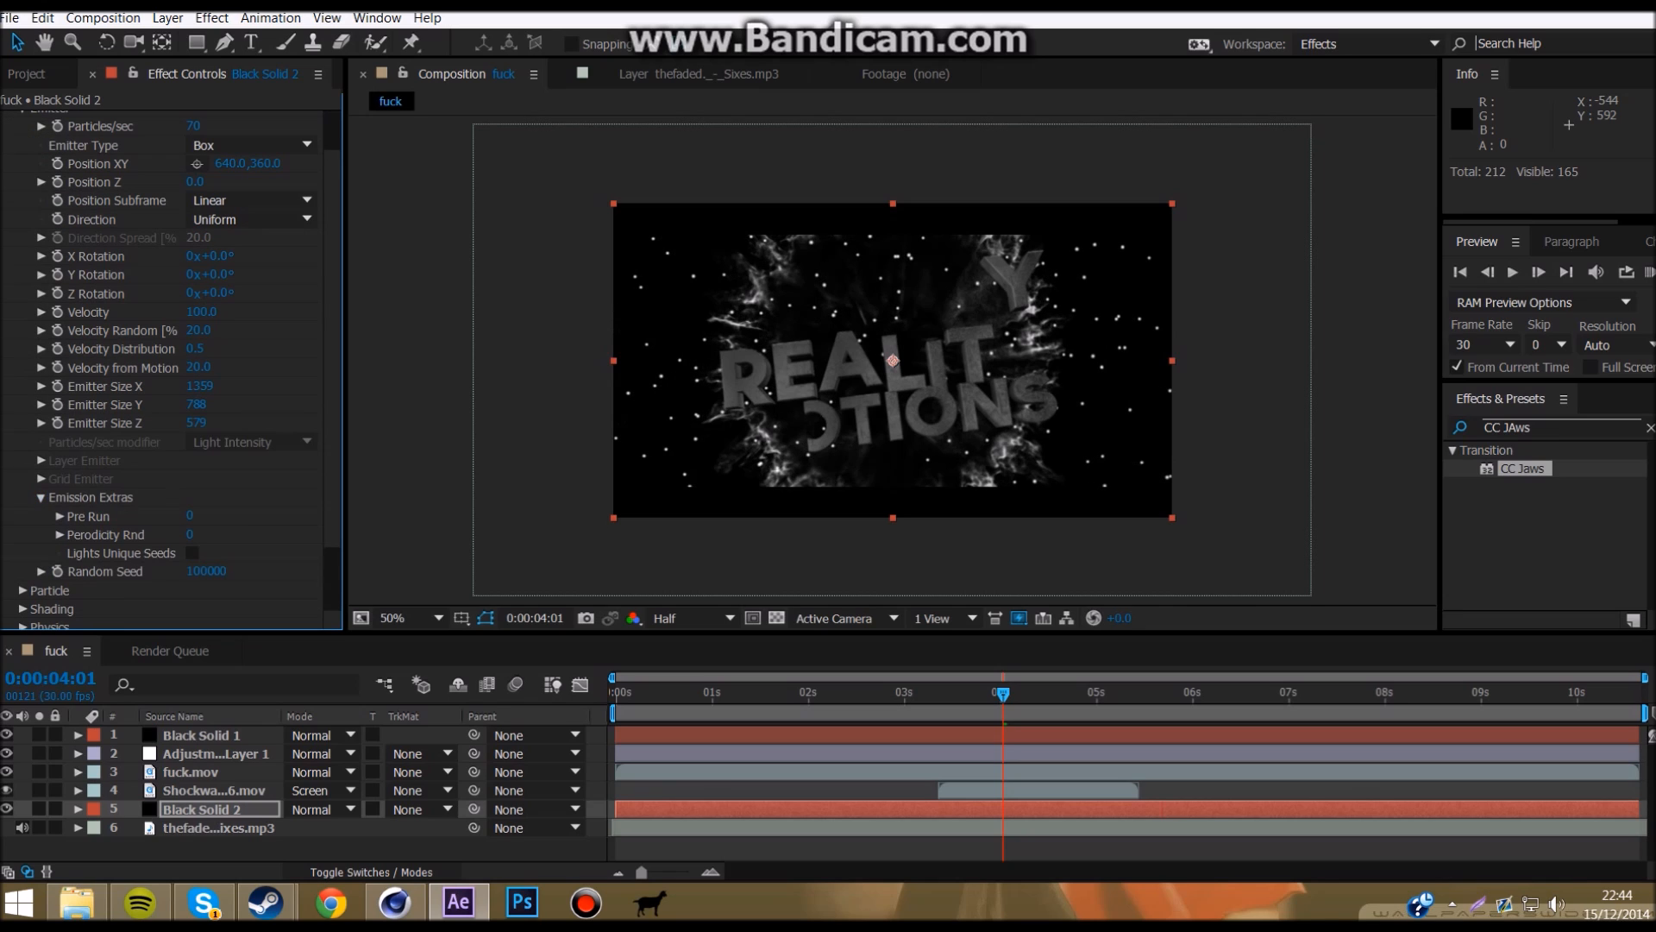
mouse_move(1004, 693)
left_mouse_down()
mouse_move(614, 694)
mouse_move(1362, 693)
mouse_move(905, 693)
mouse_move(991, 693)
left_mouse_up()
key("space")
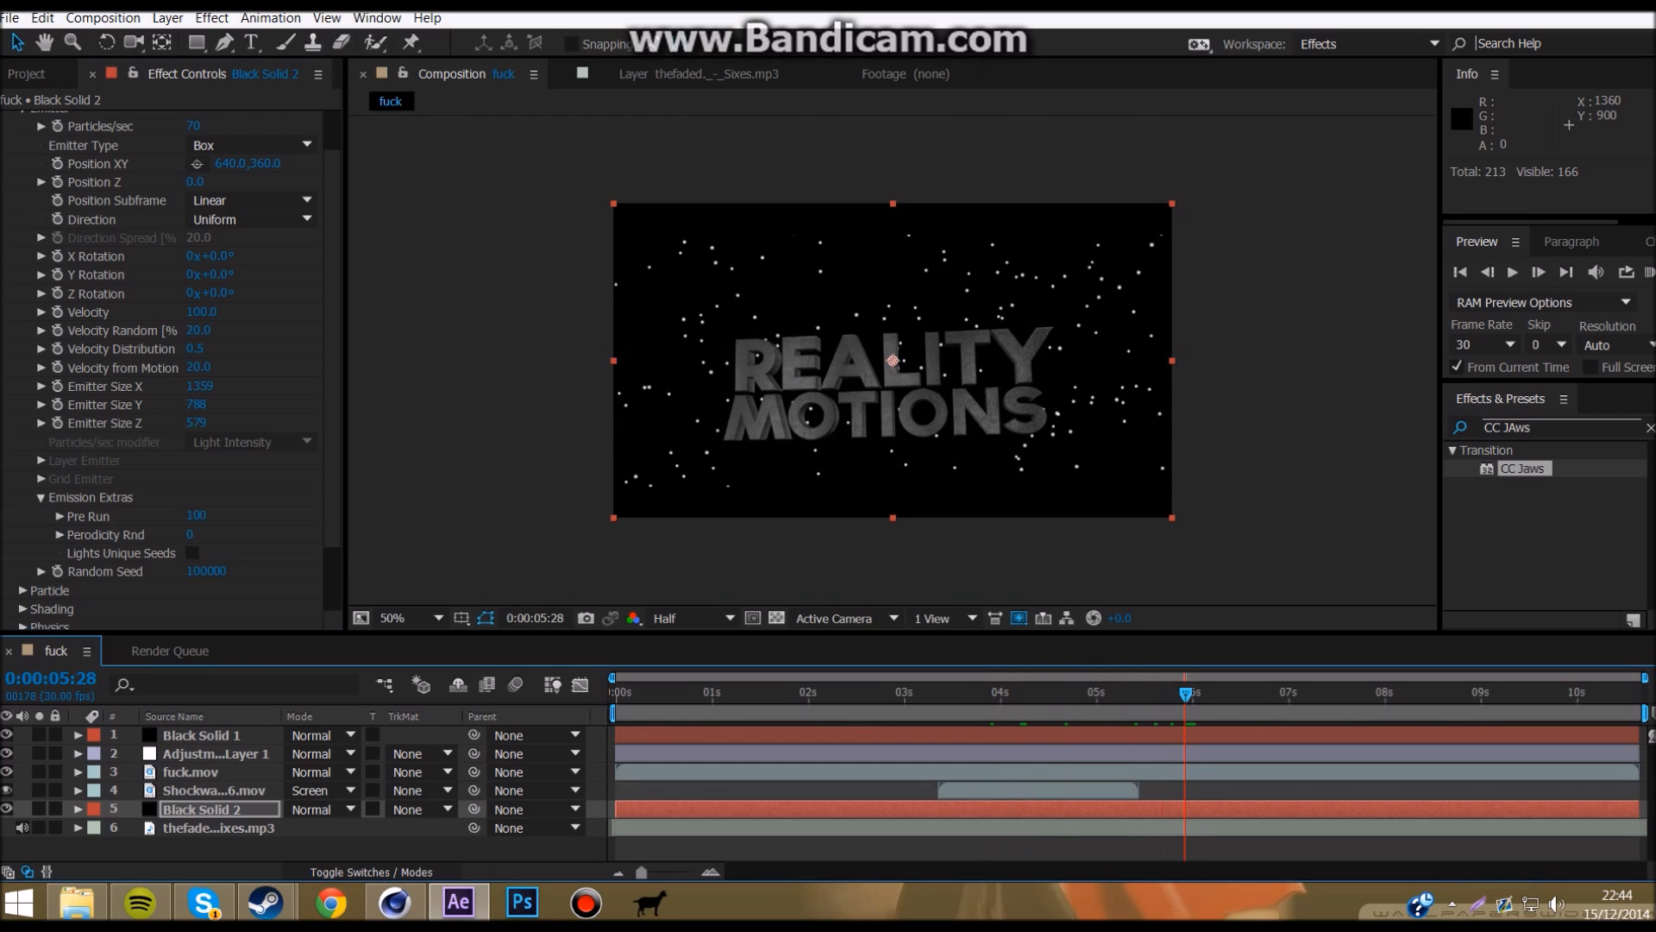
Step: Set Particular's particle life to 20 seconds and its particle type to Cloudlet
scroll(104, 517, "down", 1)
left_click(22, 542)
scroll(22, 542, "down", 6)
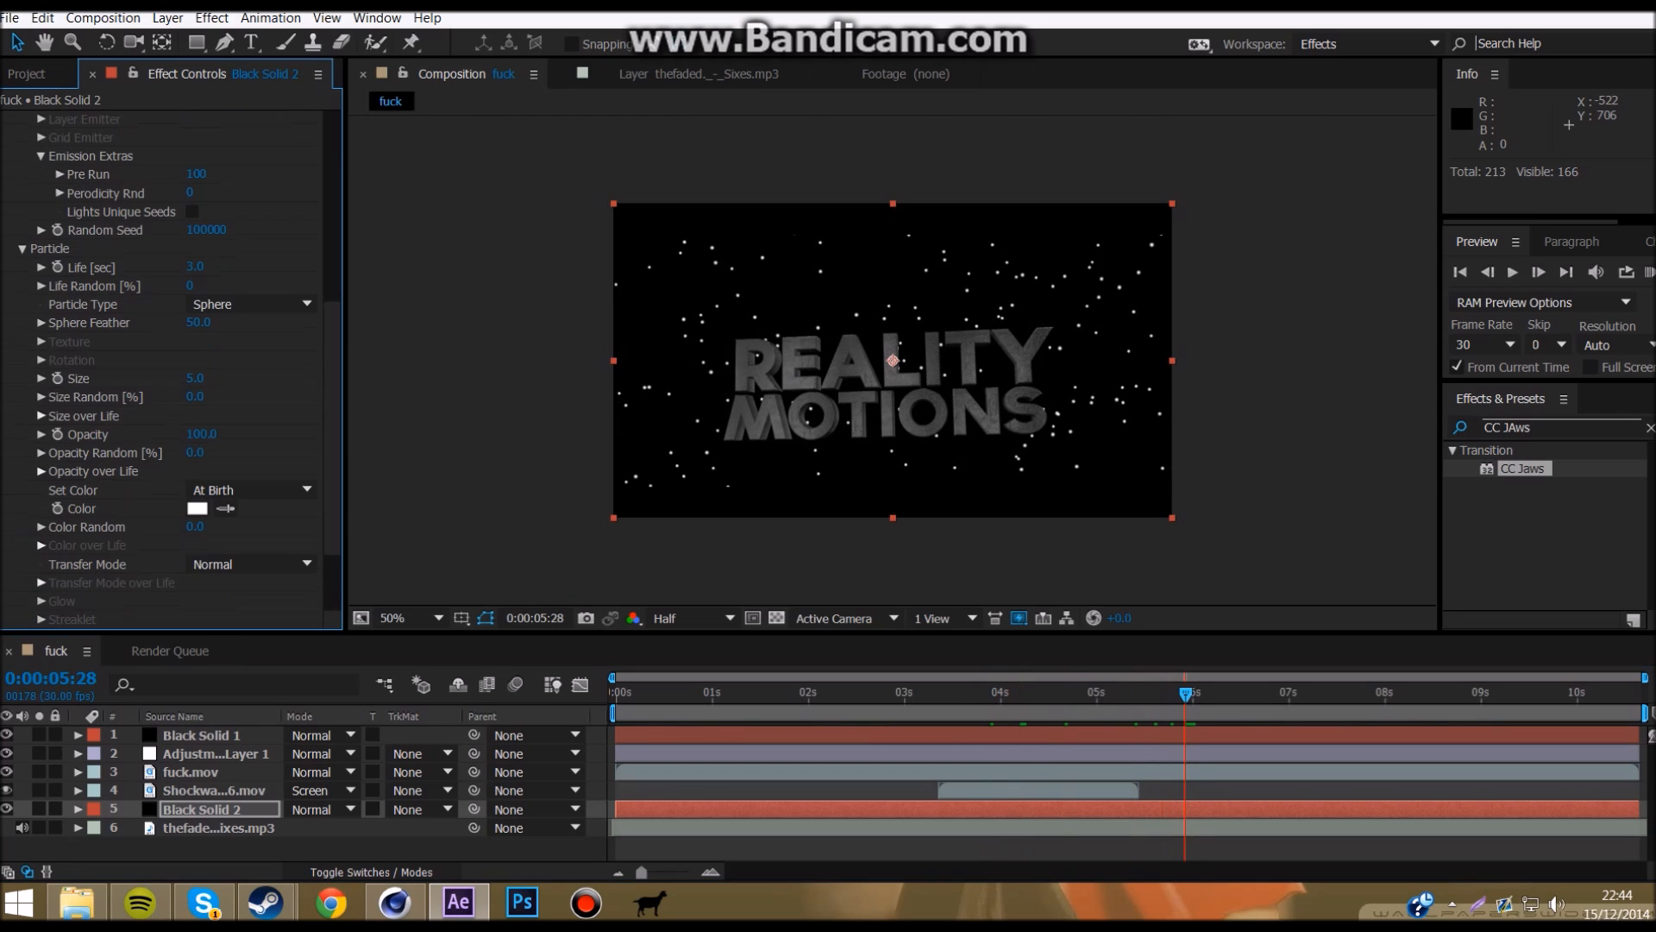
left_click(194, 267)
key("Return")
left_click(250, 304)
left_click(259, 384)
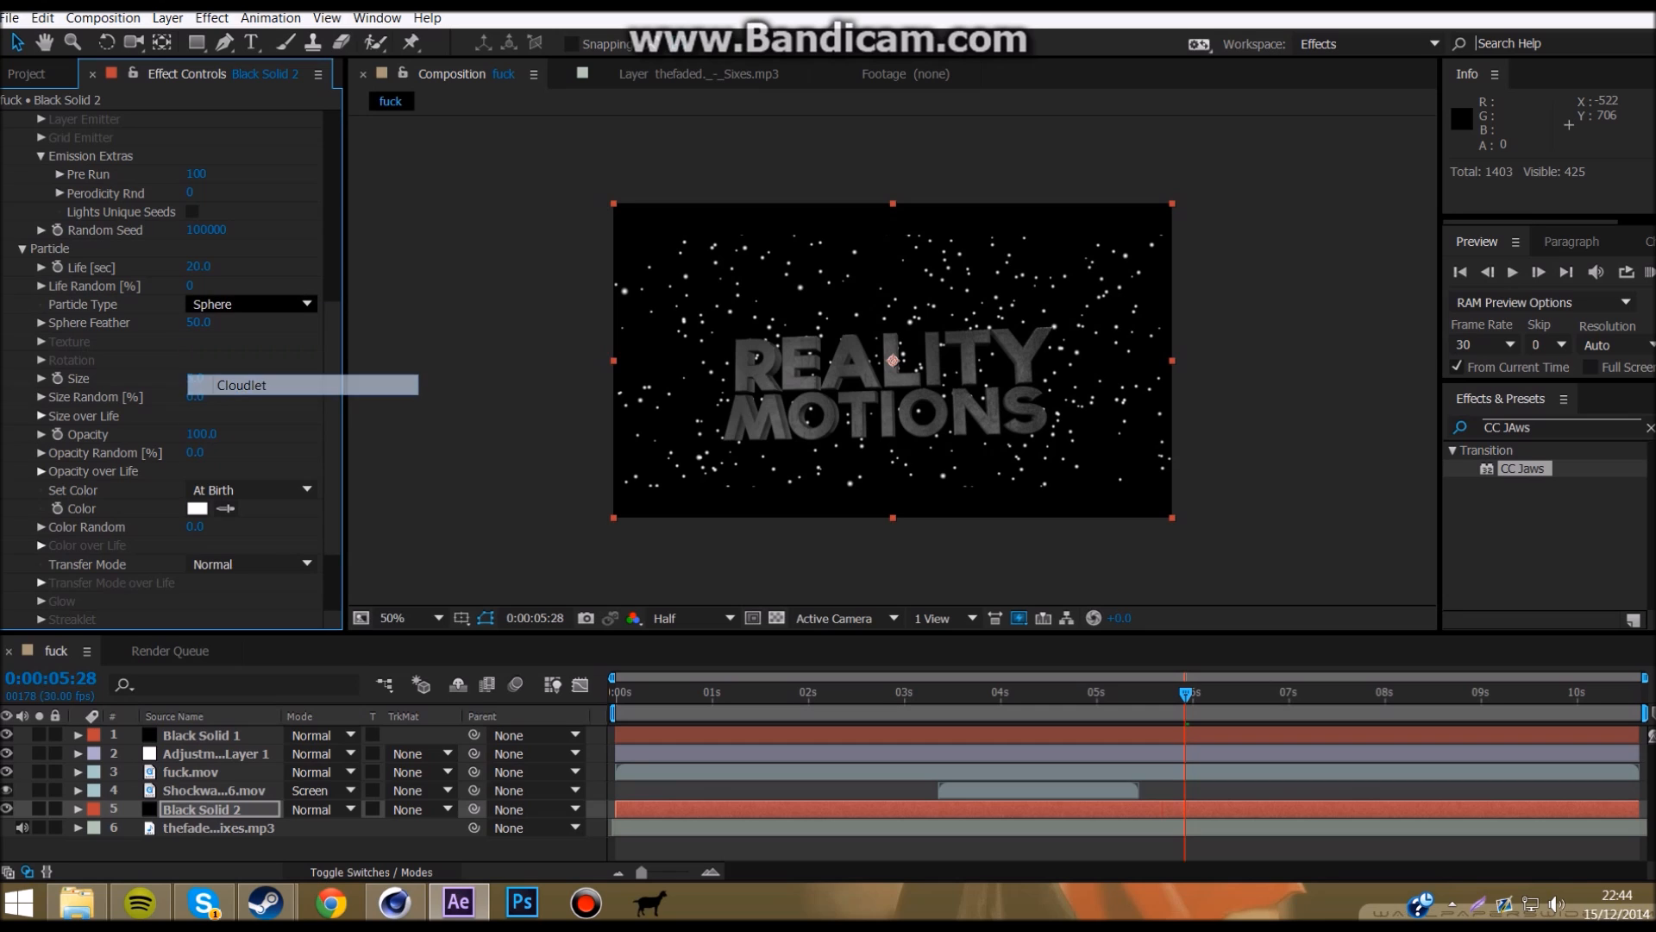
Step: Enlarge the cloudlet particle size to about 49 and set the particle opacity to 1
left_click_drag(195, 378, 233, 378)
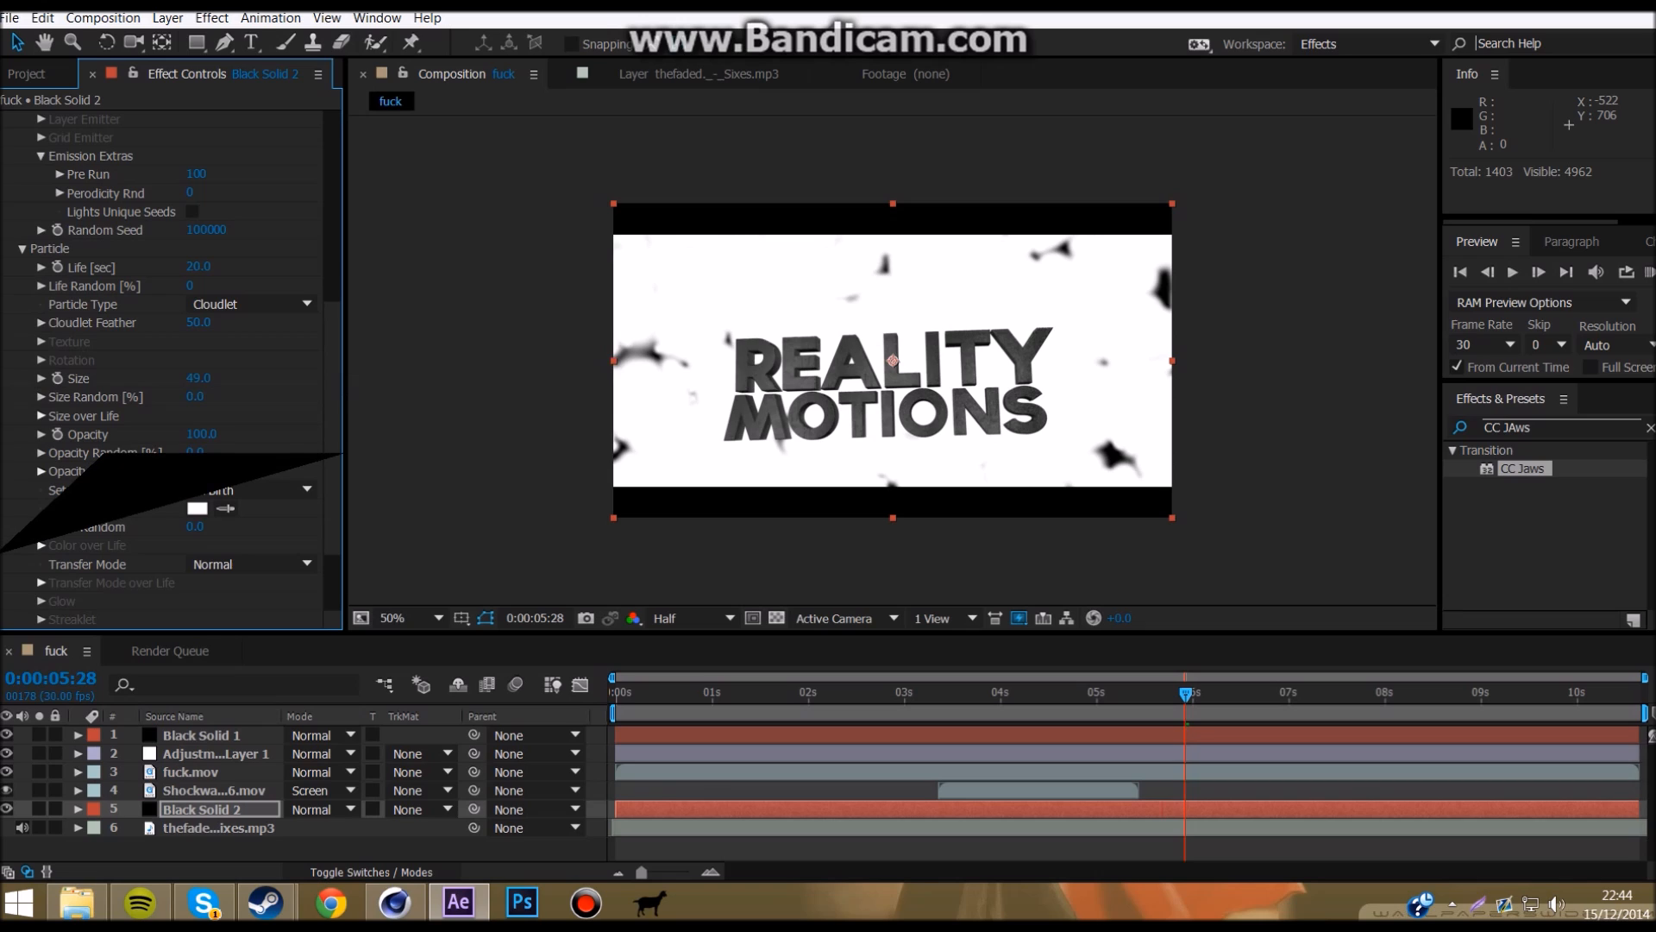
left_click(202, 433)
type("1")
key("Return")
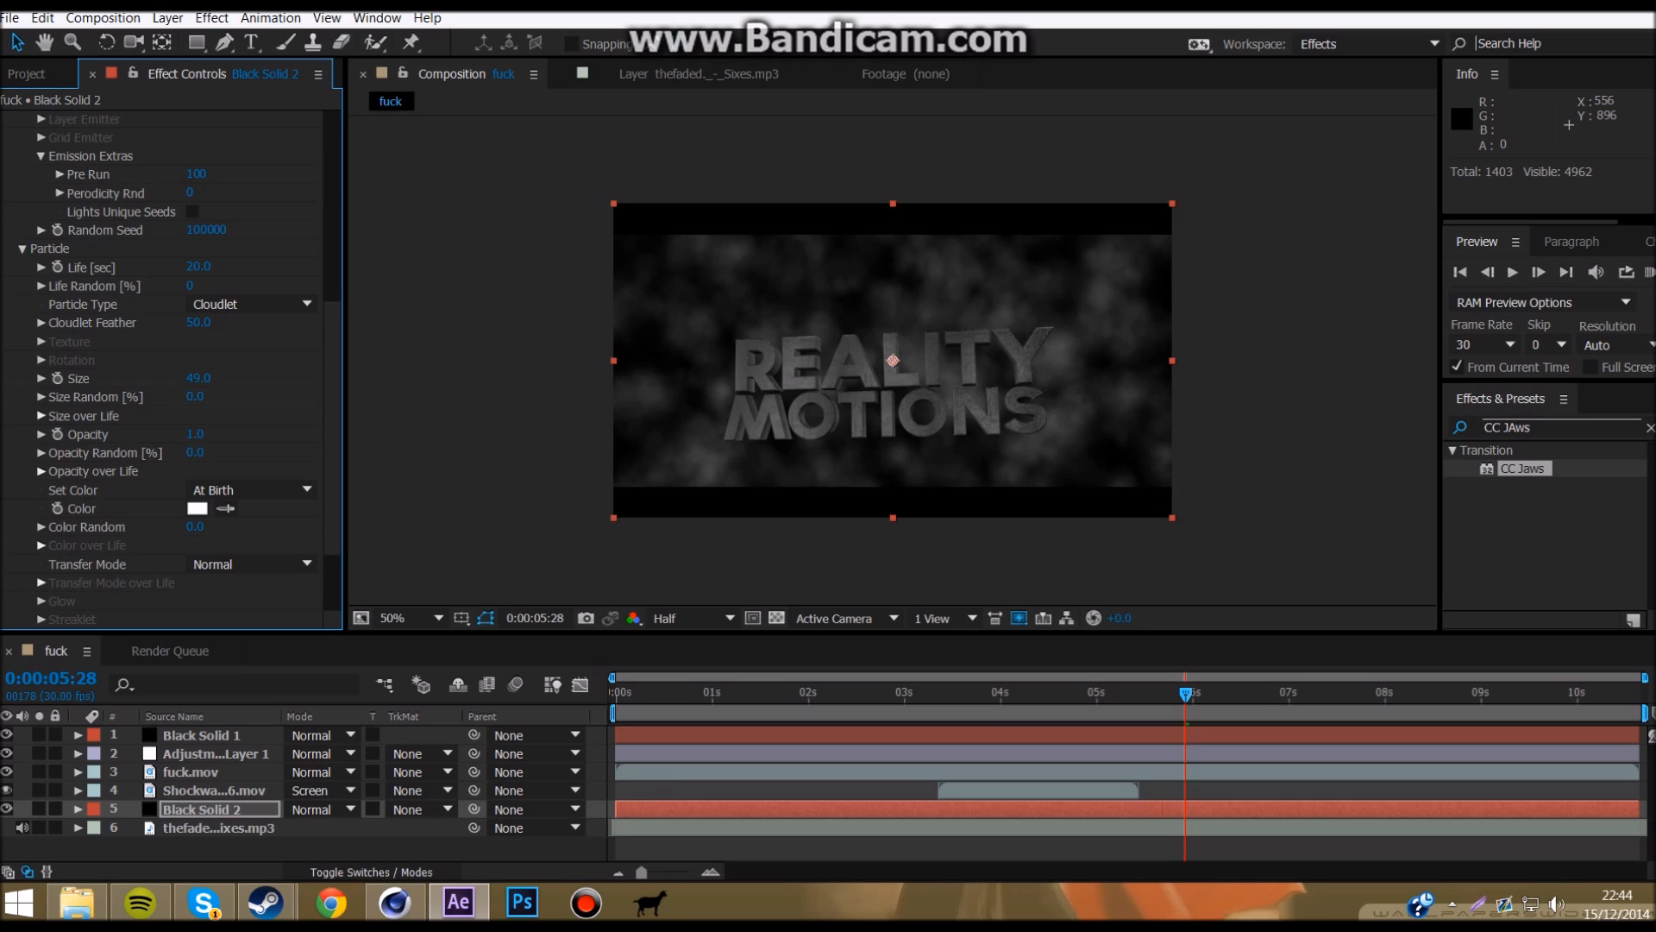
Step: At 0:00:03:11, set the particle opacity to 0.7 and stretch the second black solid to about 102% width
left_click_drag(1105, 692, 939, 693)
left_click(196, 435)
type("0.7")
key("Return")
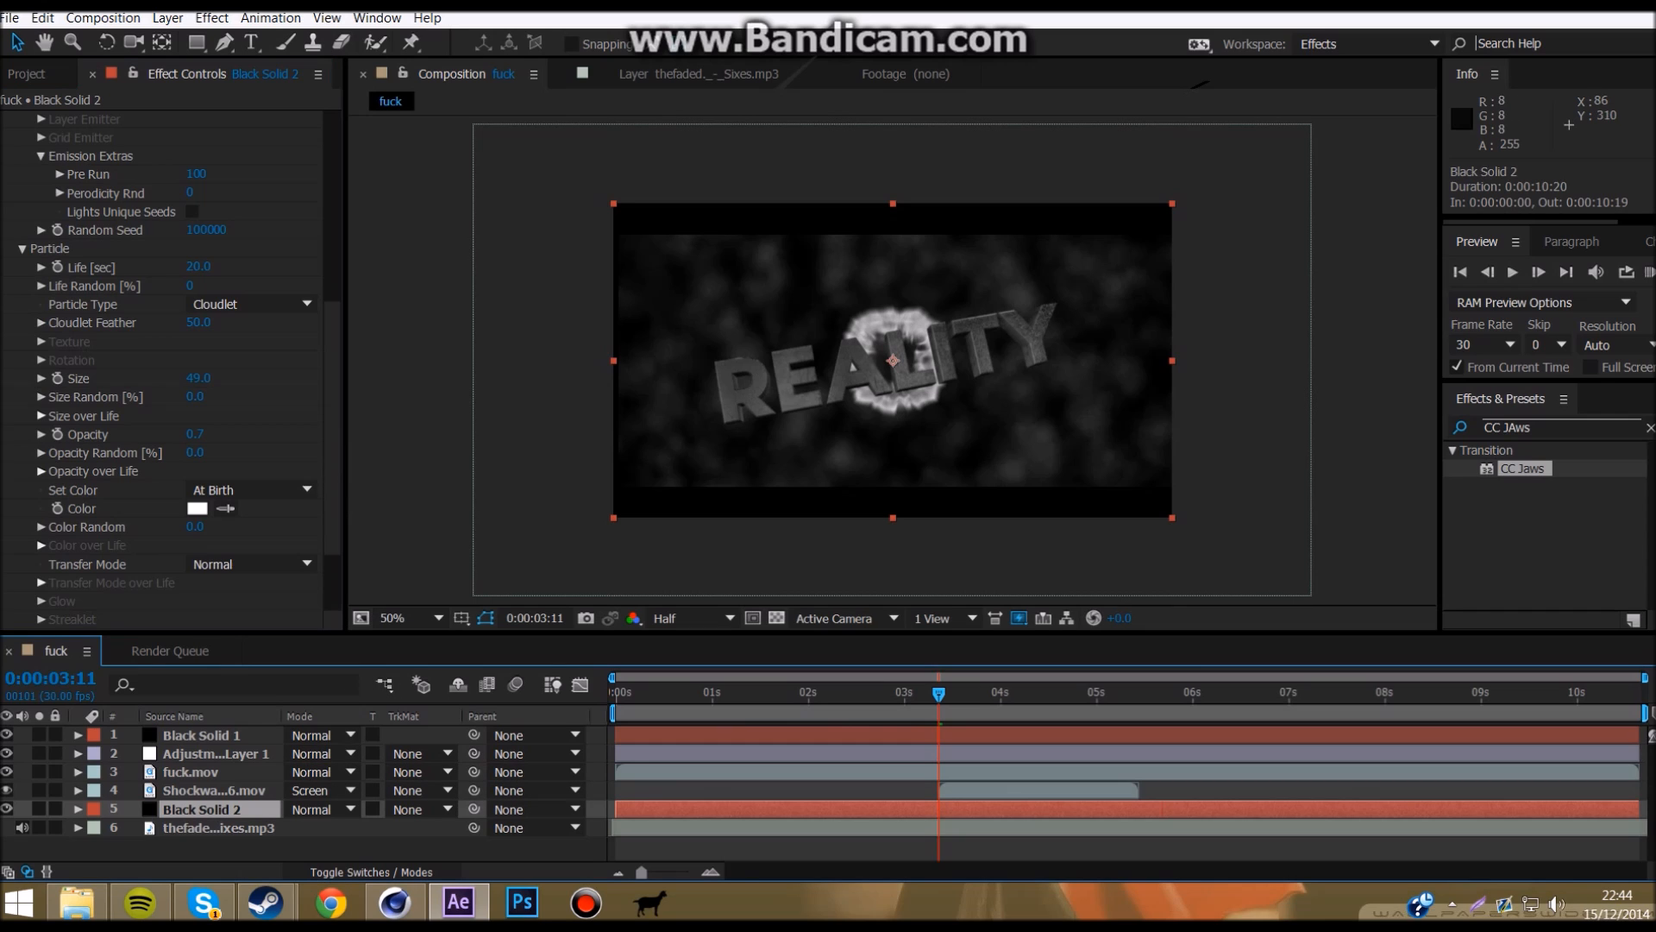
mouse_move(613, 360)
left_mouse_down()
mouse_move(580, 361)
mouse_move(608, 361)
left_mouse_up()
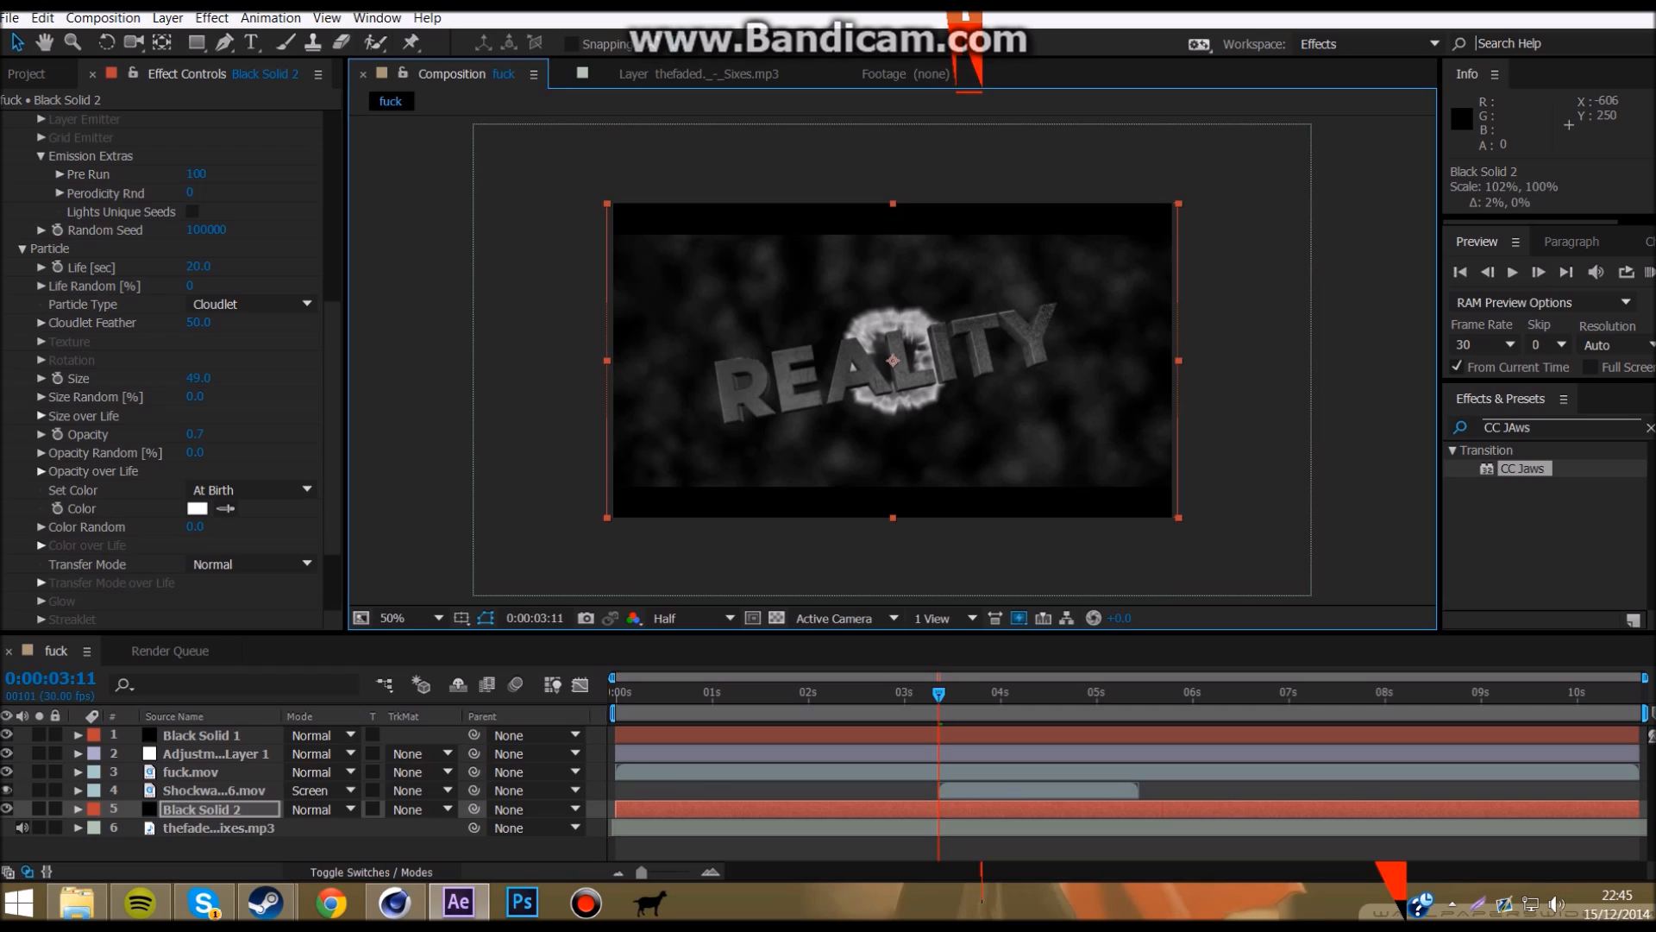
Step: Draw hill-shaped Size over Life and Opacity over Life curves that rise from birth, peak near mid-life and fall to death
left_click(202, 809)
scroll(164, 371, "down", 3)
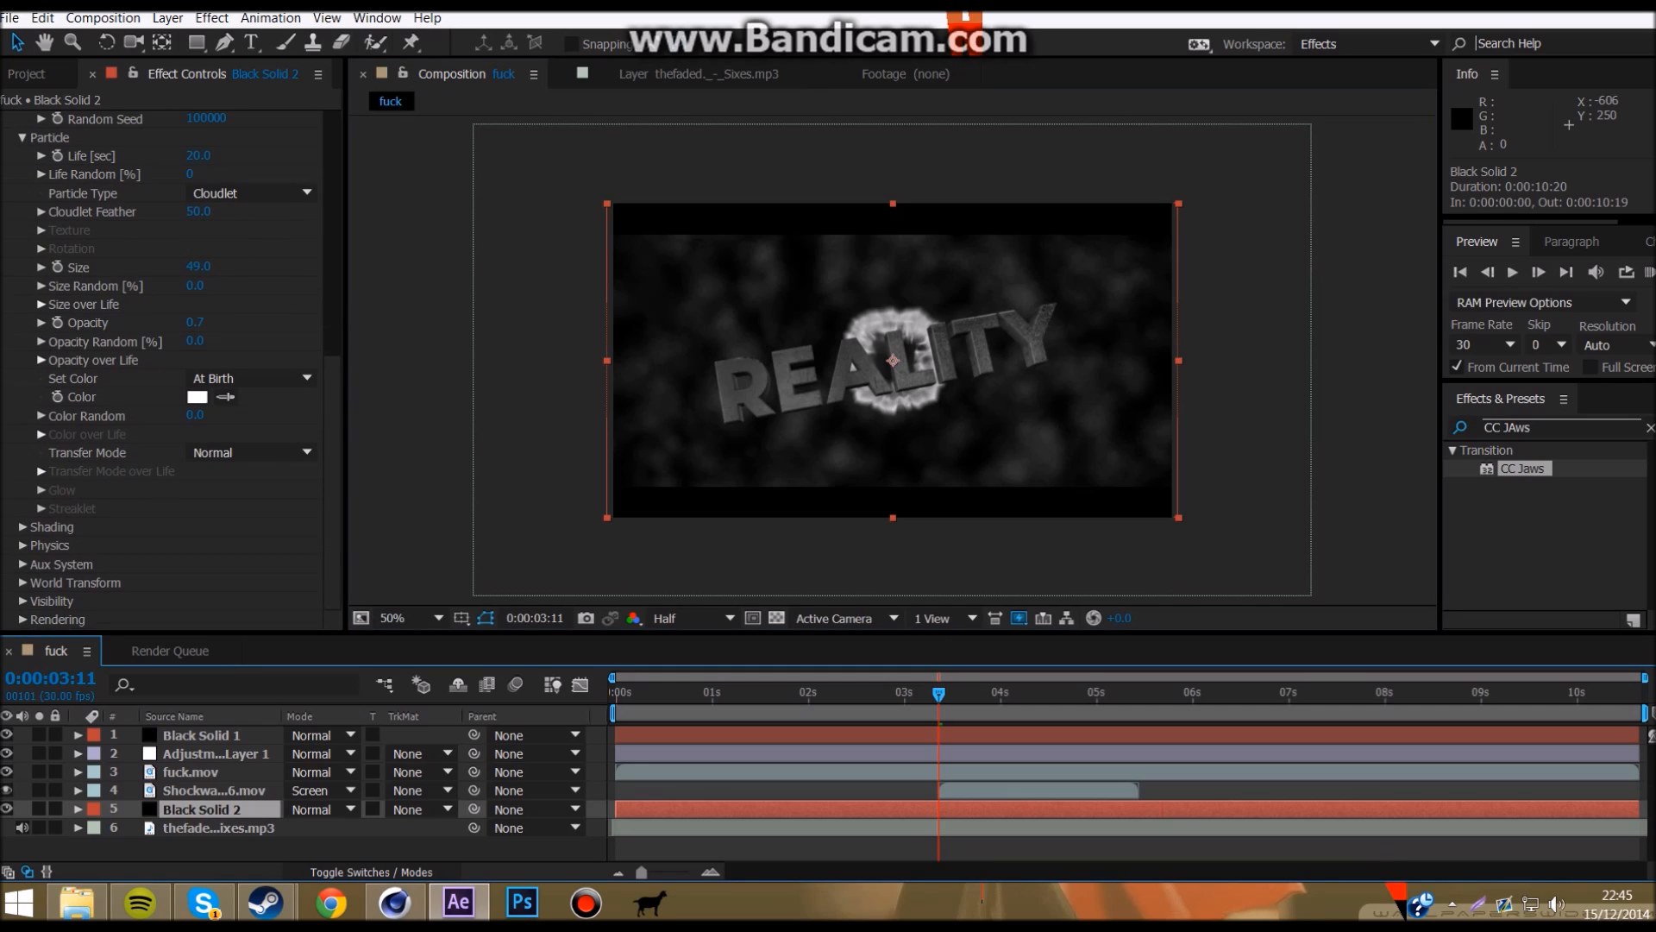
left_click(41, 360)
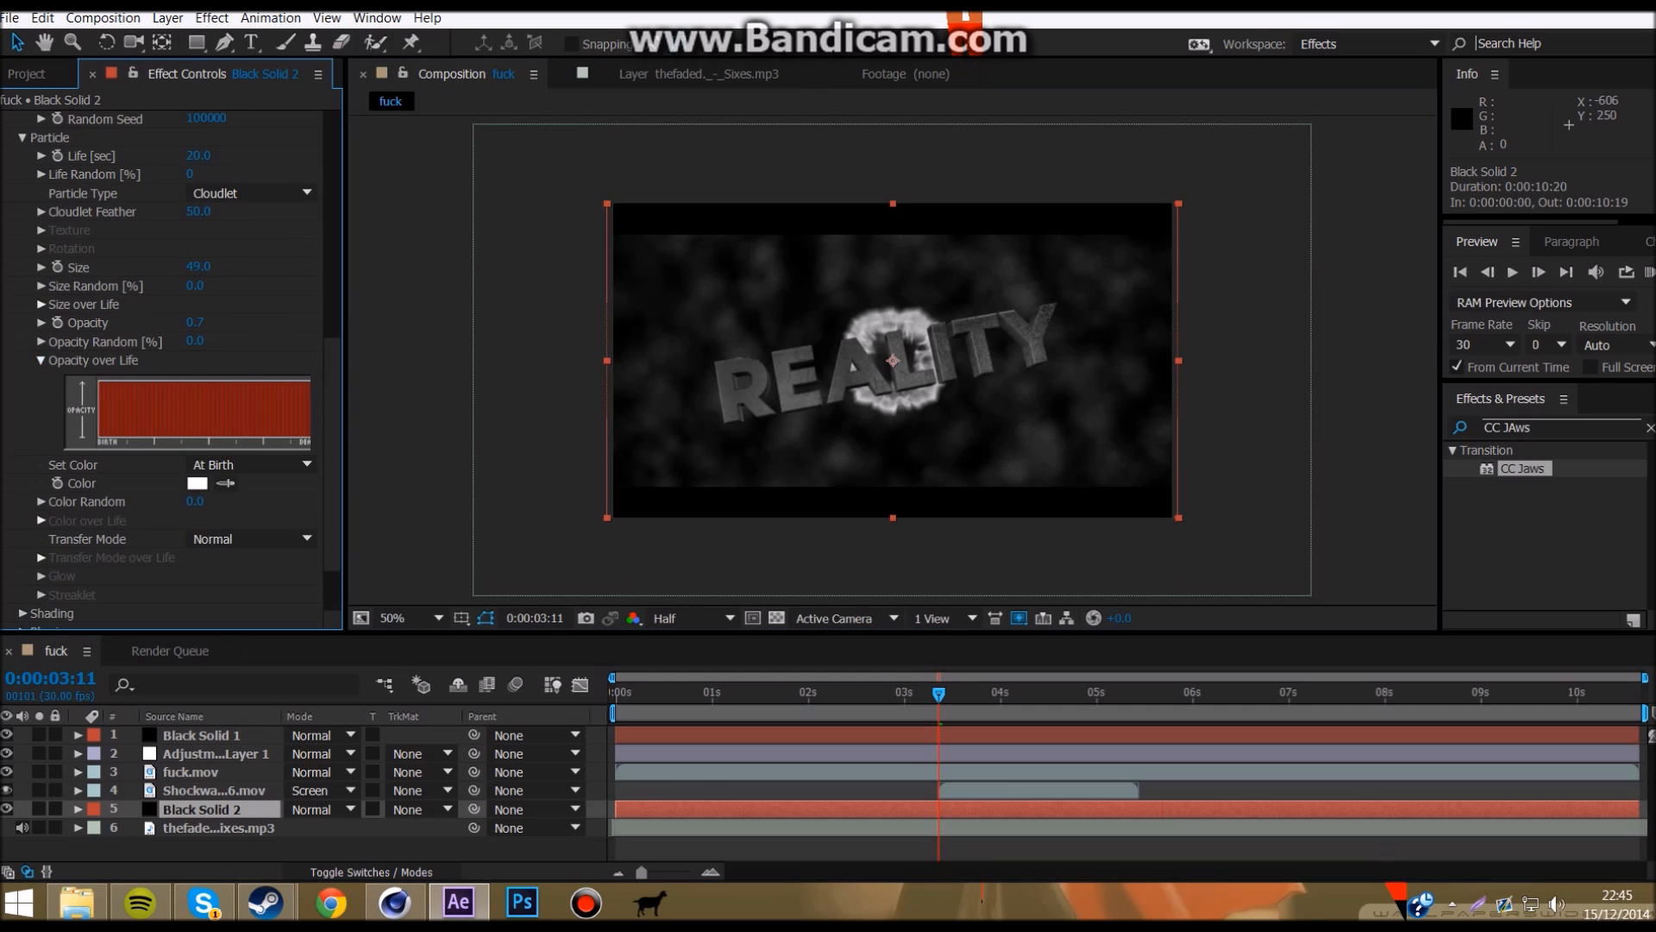
left_click(40, 303)
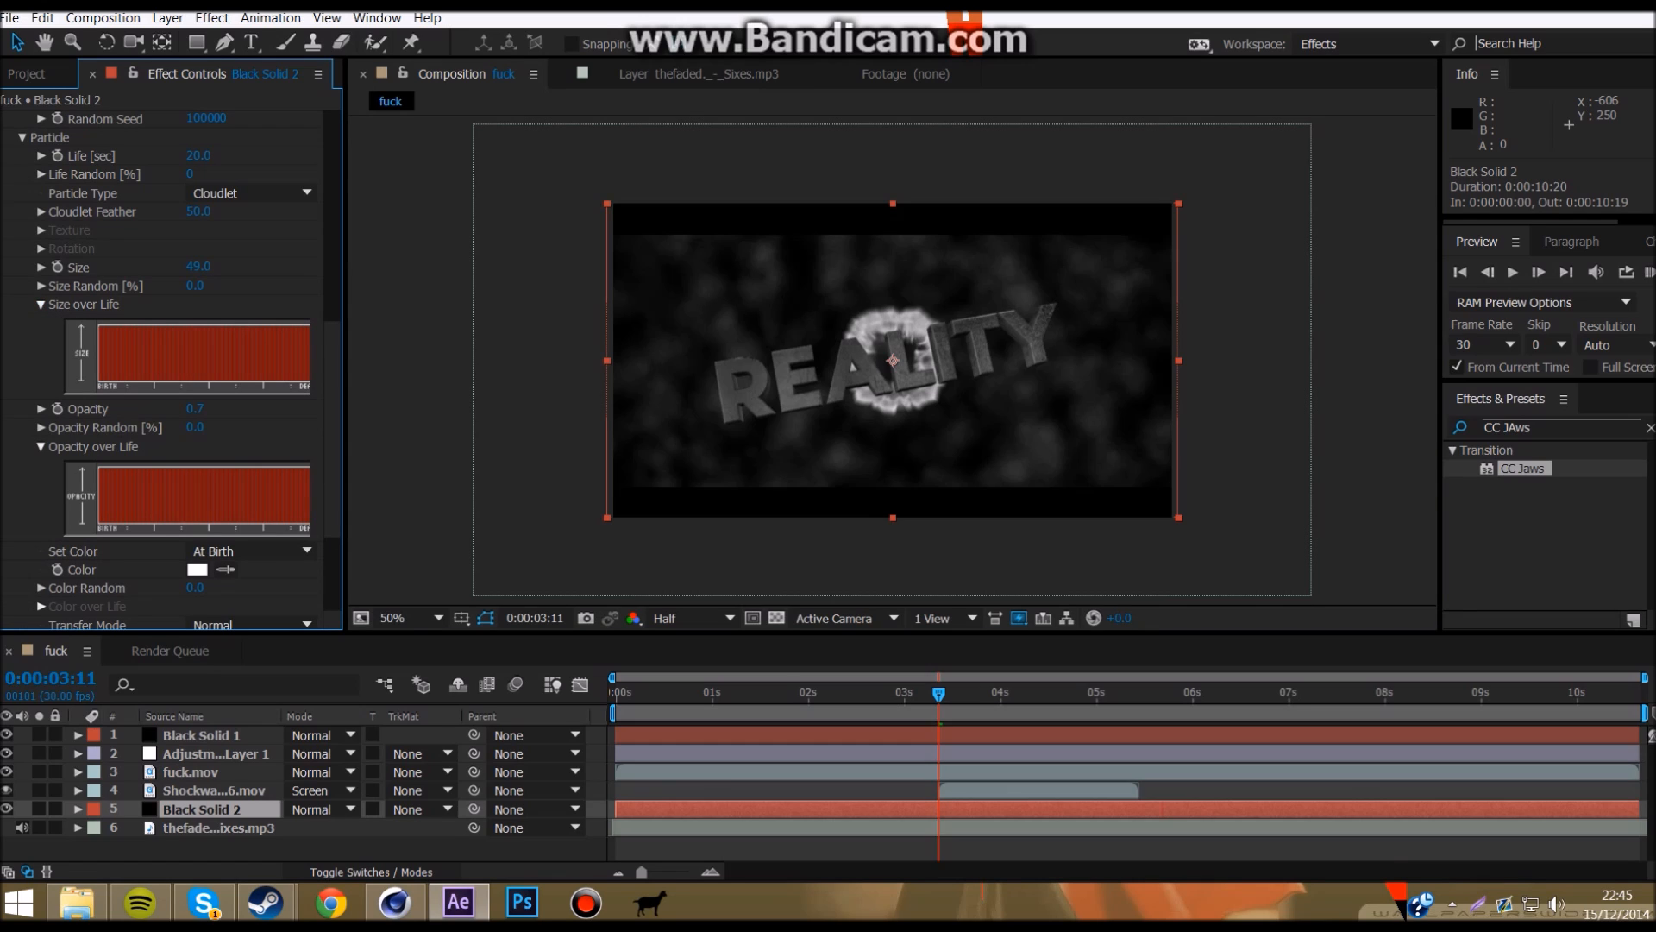
left_click_drag(99, 381, 163, 349)
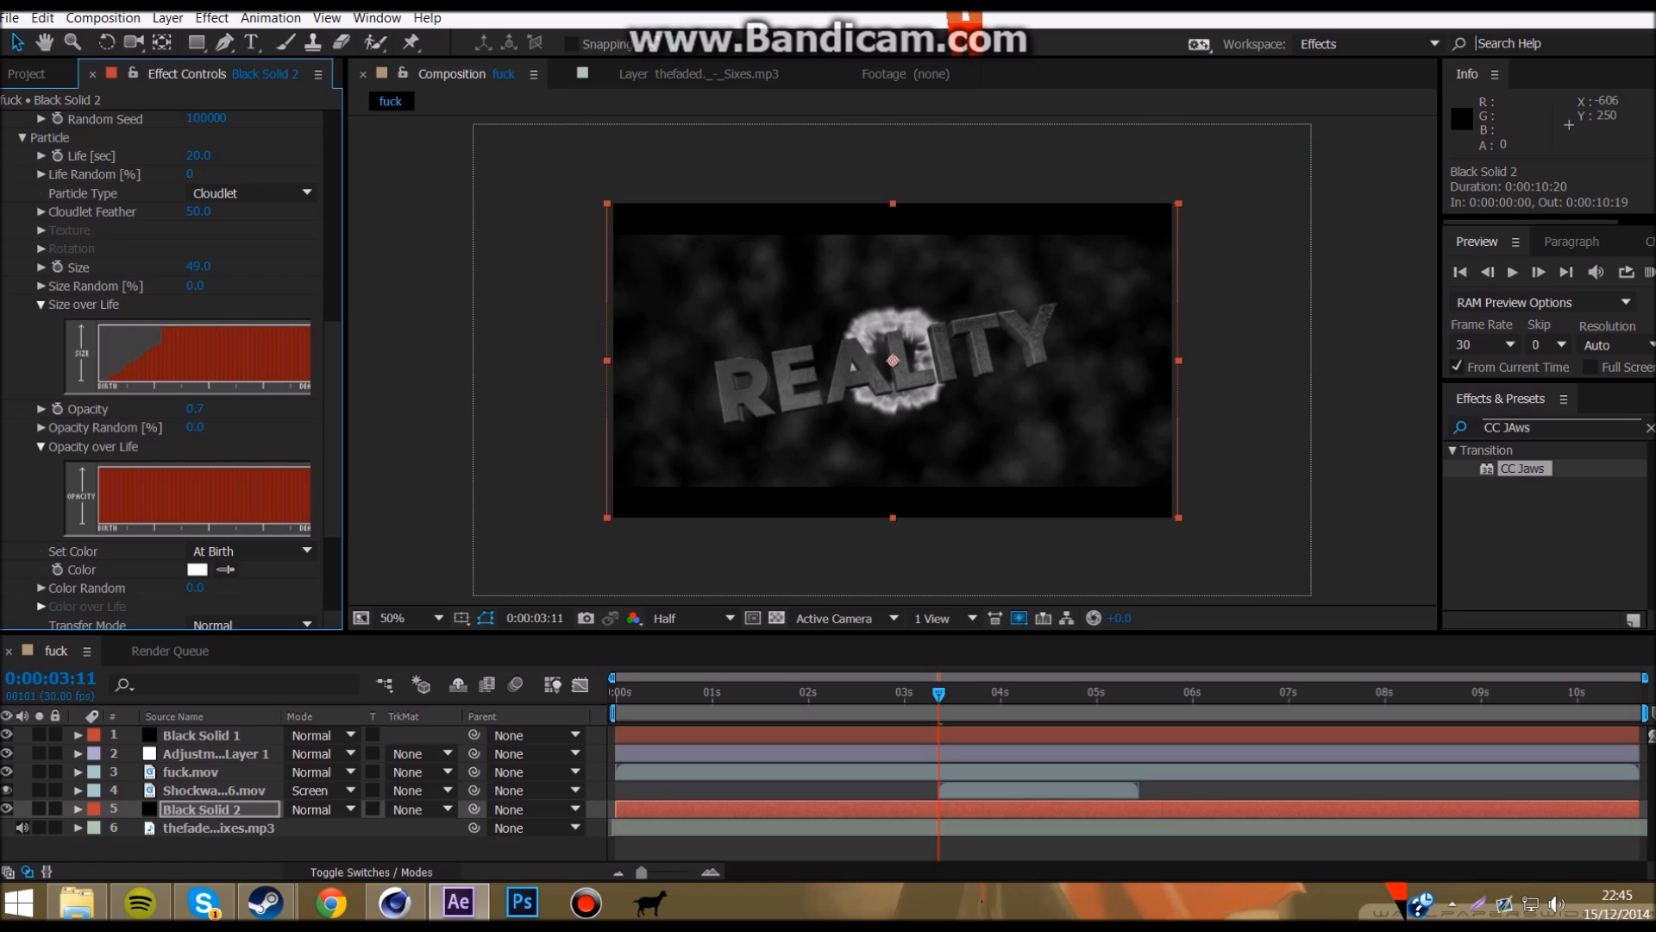
left_click_drag(228, 349, 311, 379)
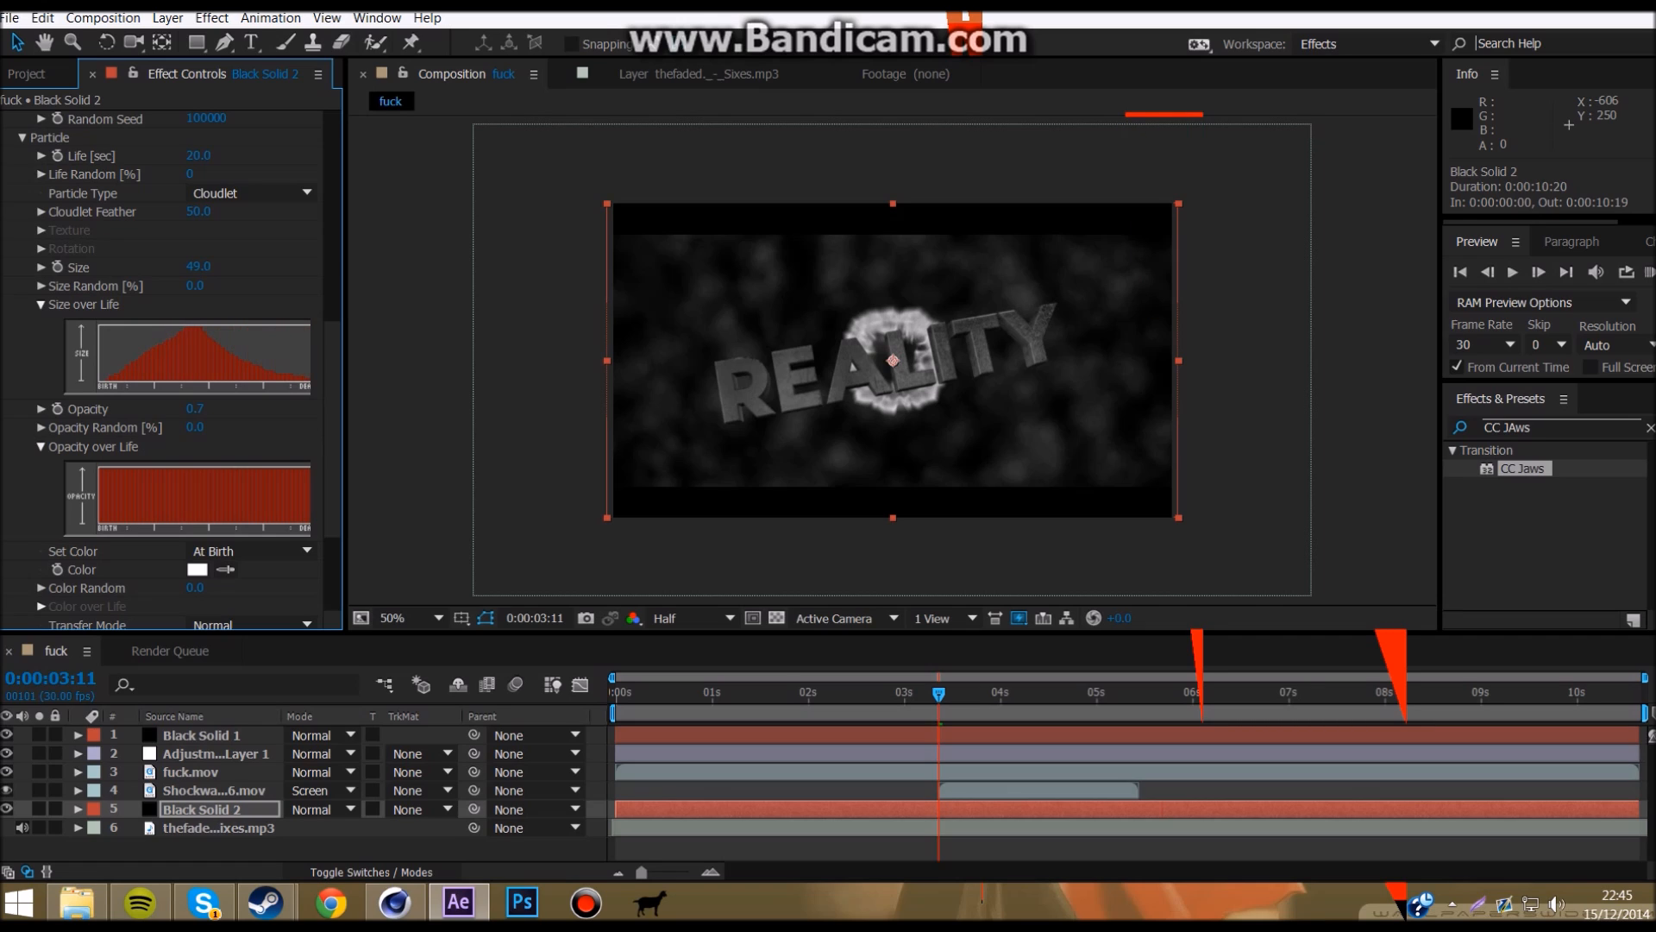
mouse_move(98, 523)
left_mouse_down()
mouse_move(182, 468)
mouse_move(310, 520)
left_mouse_up()
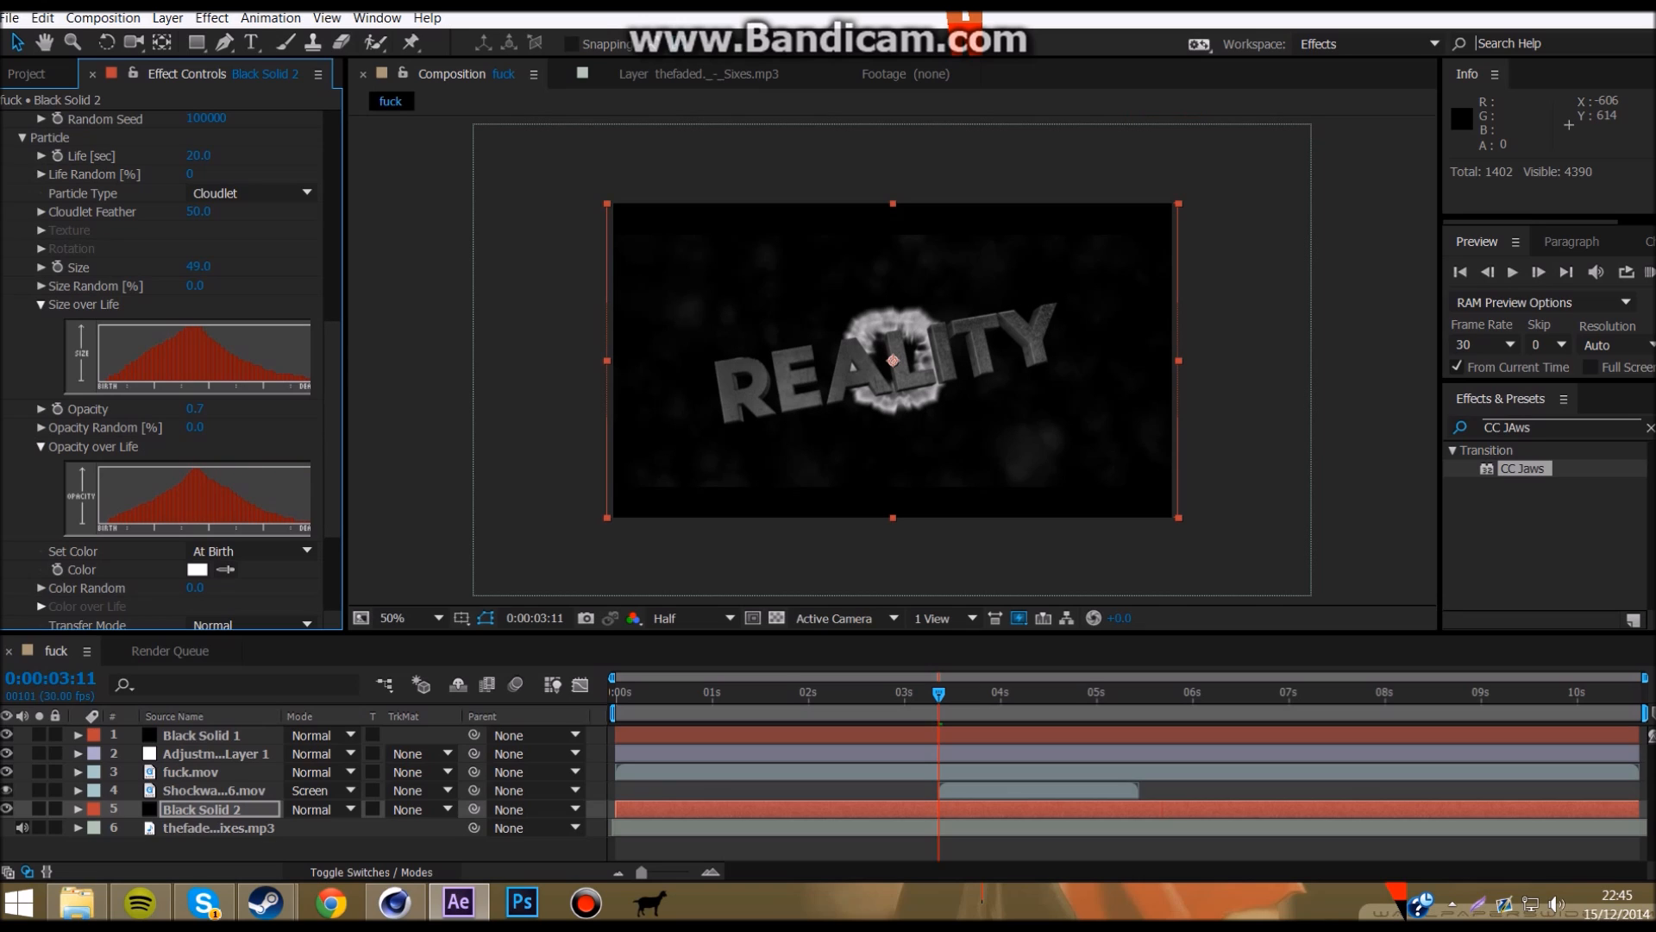
left_click(41, 304)
left_click(40, 361)
Step: Try a particle opacity of 1, followed by 2, on the cloudlets
left_click(196, 323)
type("1")
key("Return")
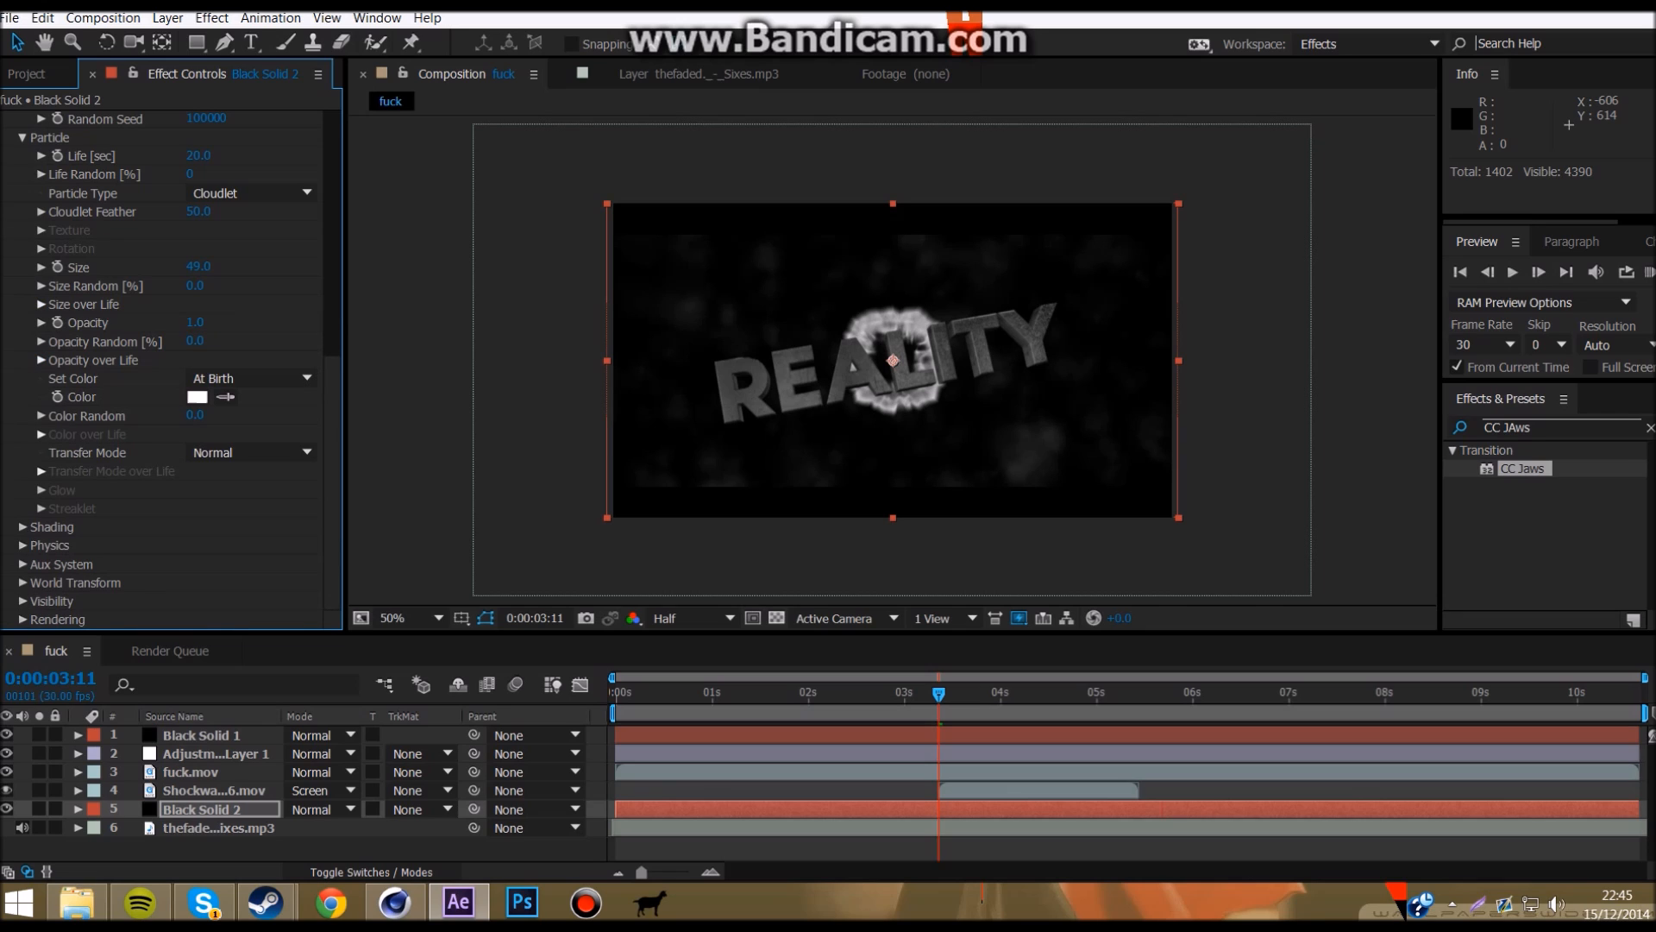
left_click(196, 322)
type("2")
key("Return")
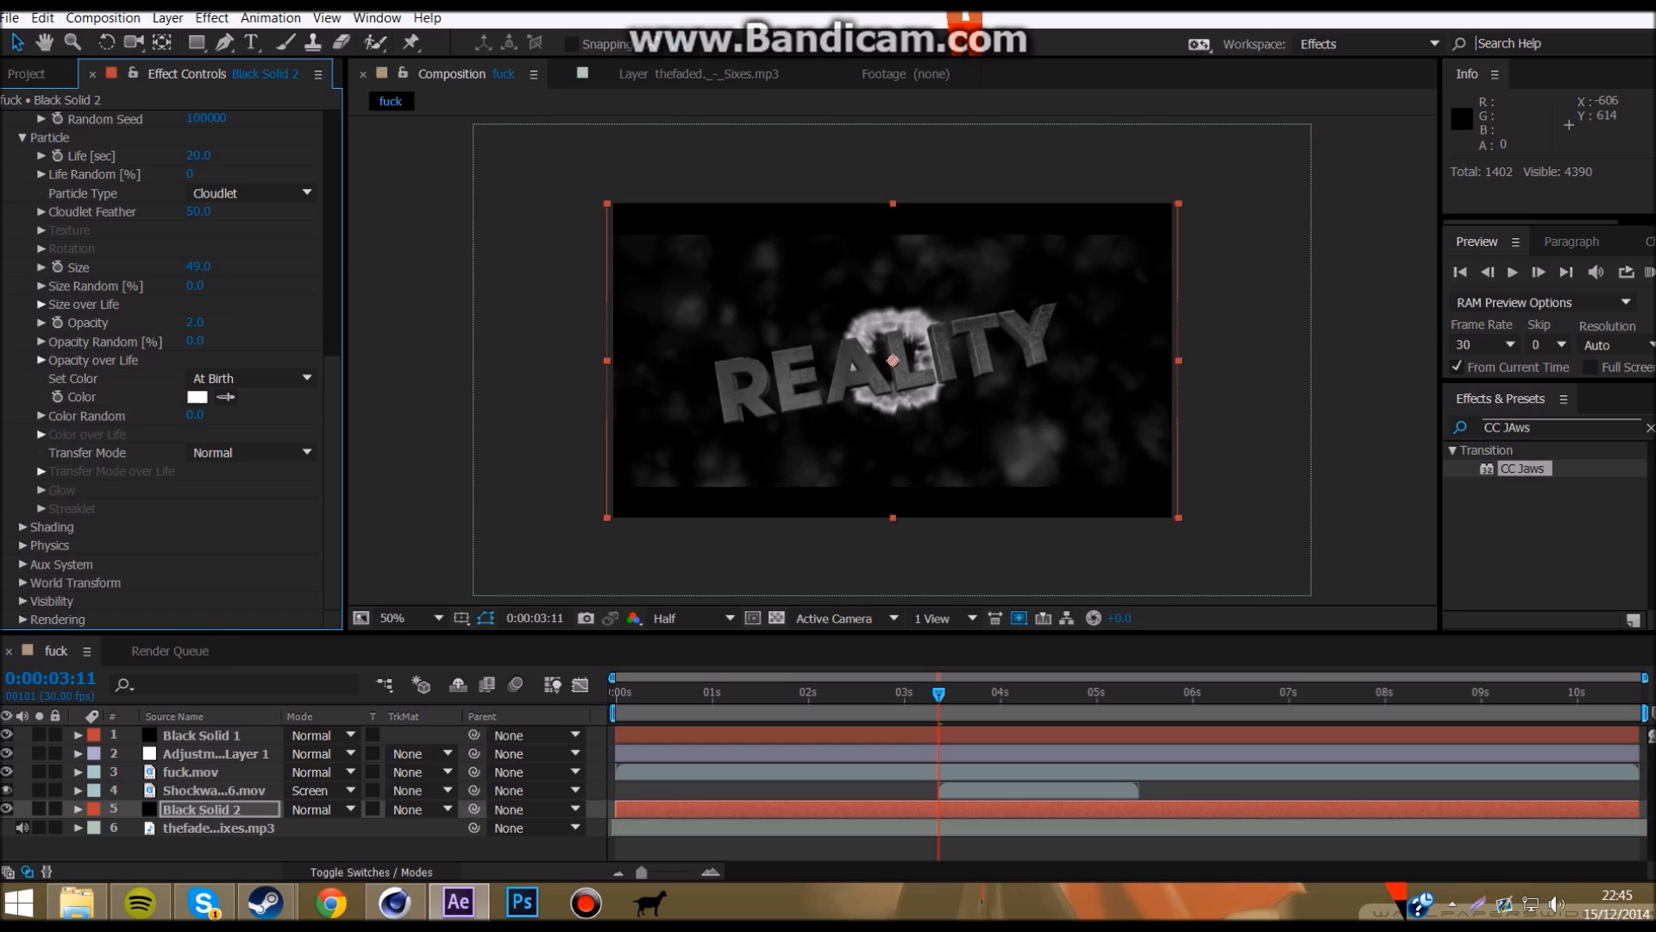
Step: Enlarge the particle size to about 67, set the opacity to 1 and preview the animation
left_click_drag(200, 267, 213, 267)
left_click_drag(196, 323, 203, 323)
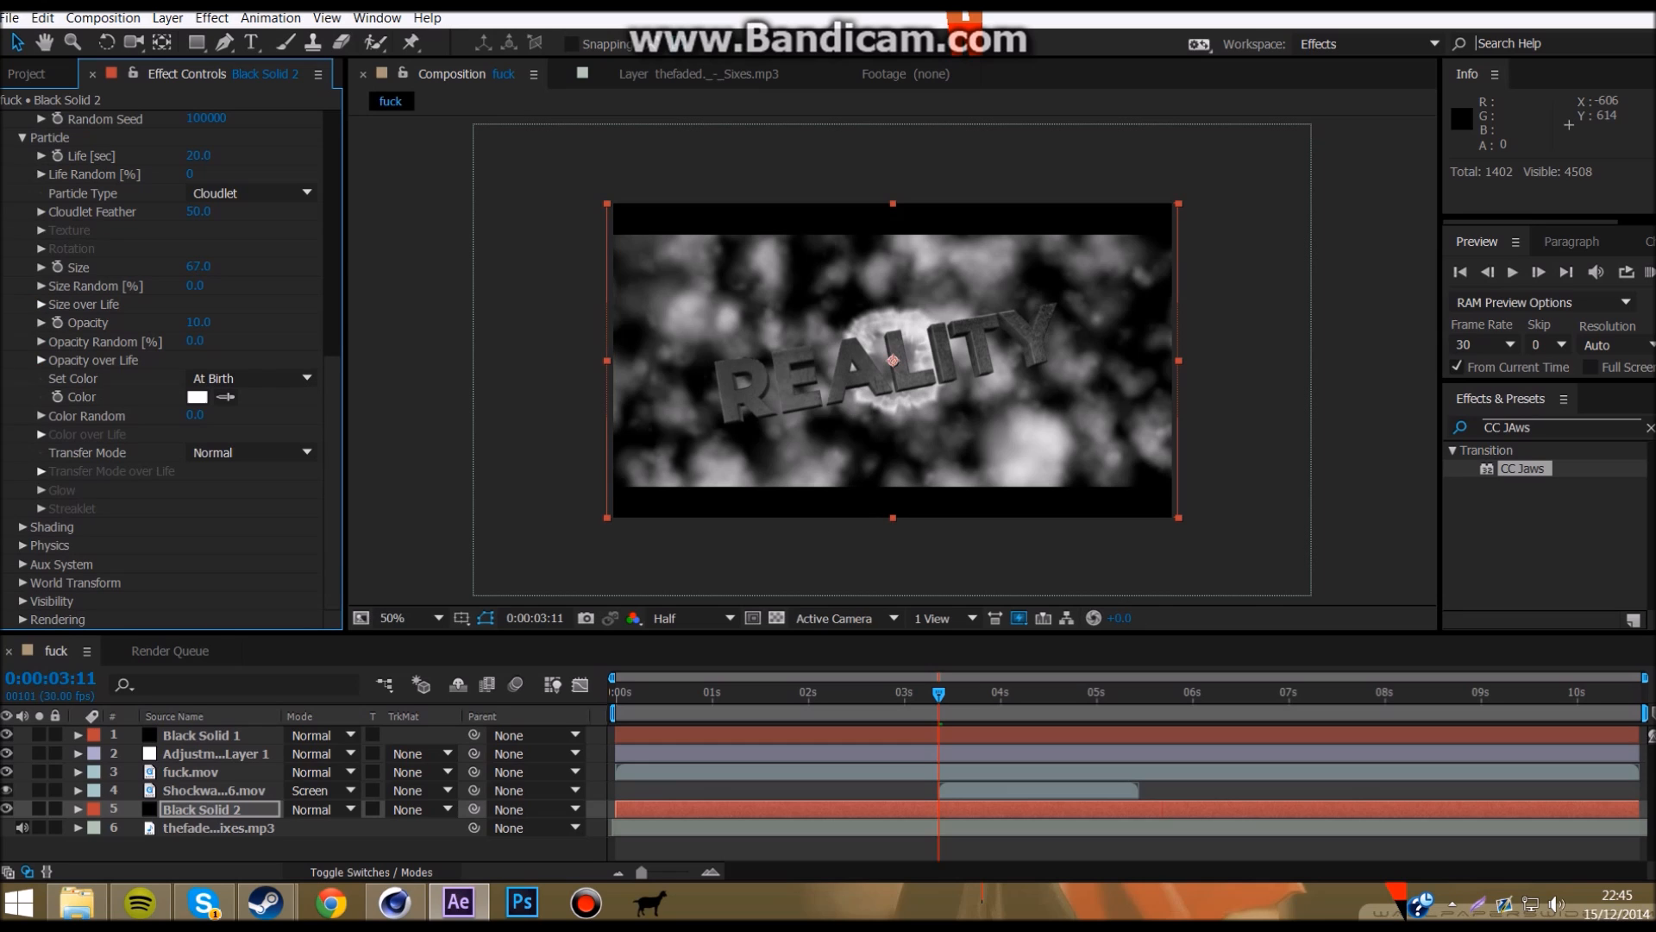
left_click(198, 323)
type("1")
key("Return")
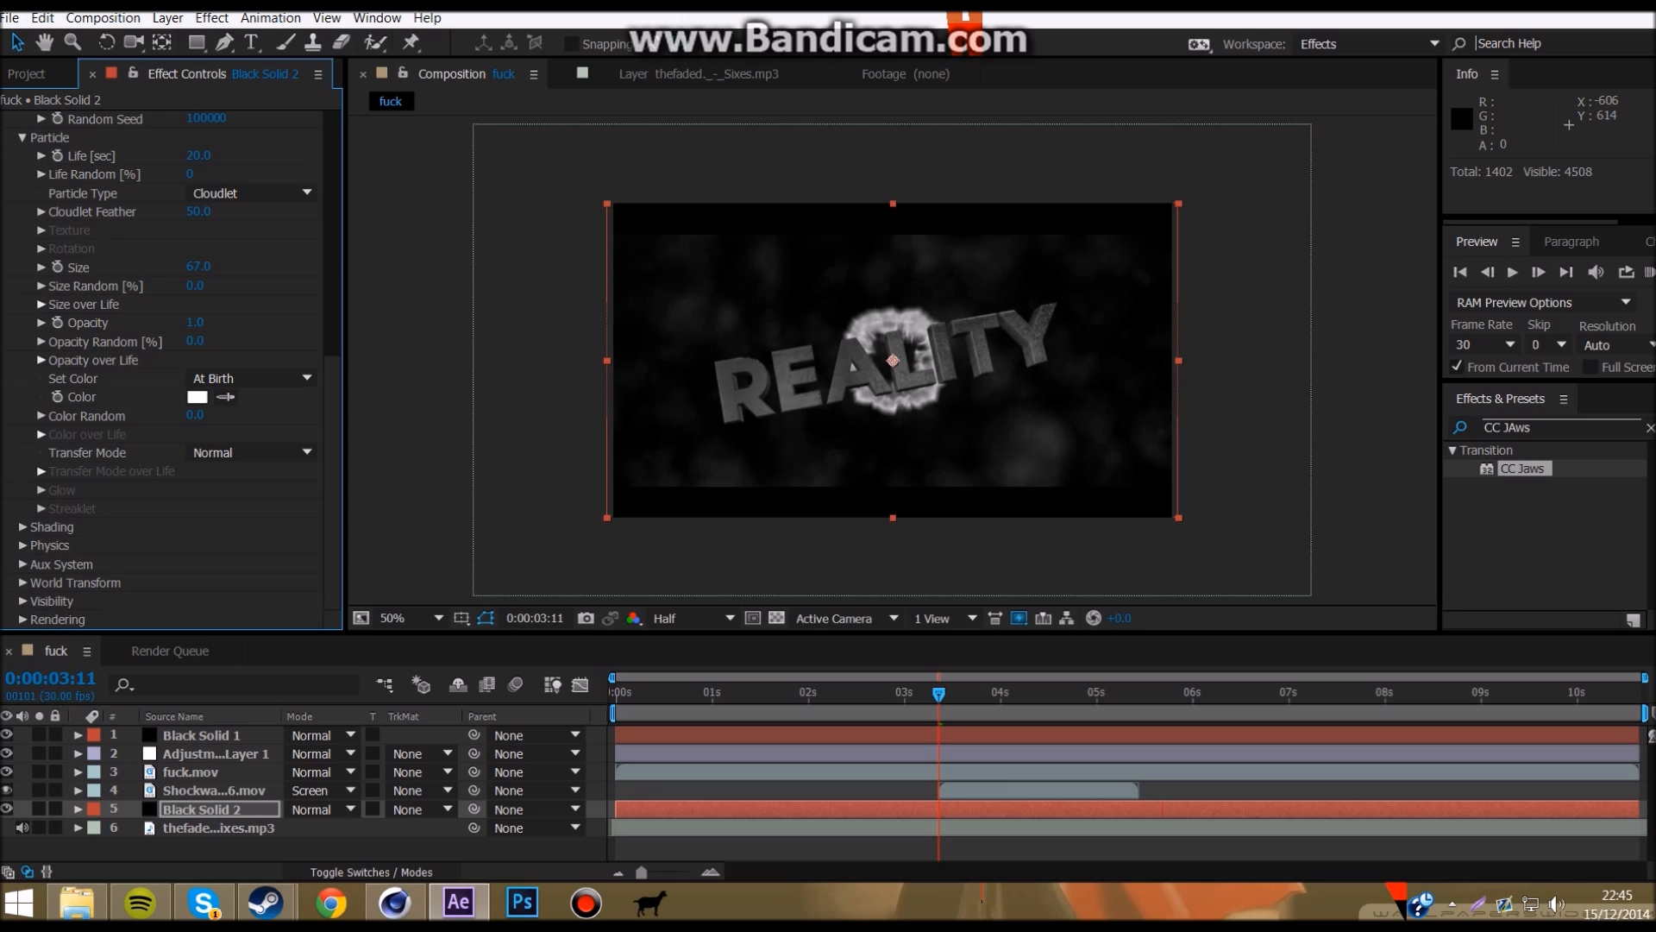
key("space")
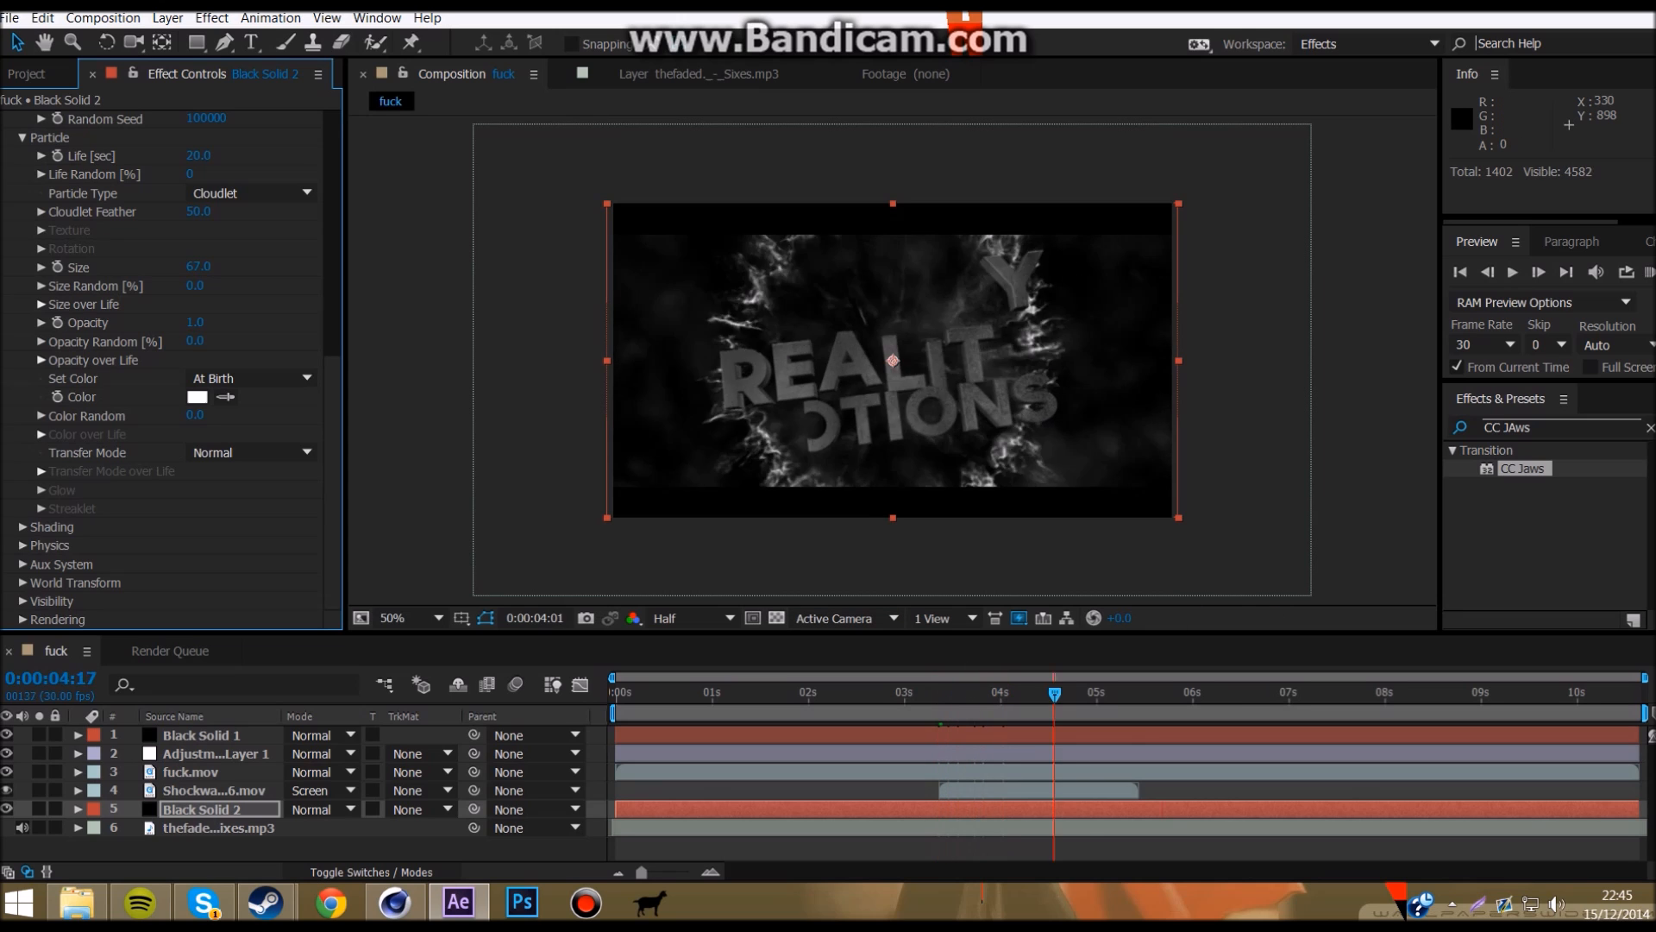
Step: At 0:00:02:20, try a particle opacity of 1.7, settle on 1.3 and preview the animation
left_click_drag(1160, 694, 872, 694)
left_click(196, 323)
type("1.7")
key("Return")
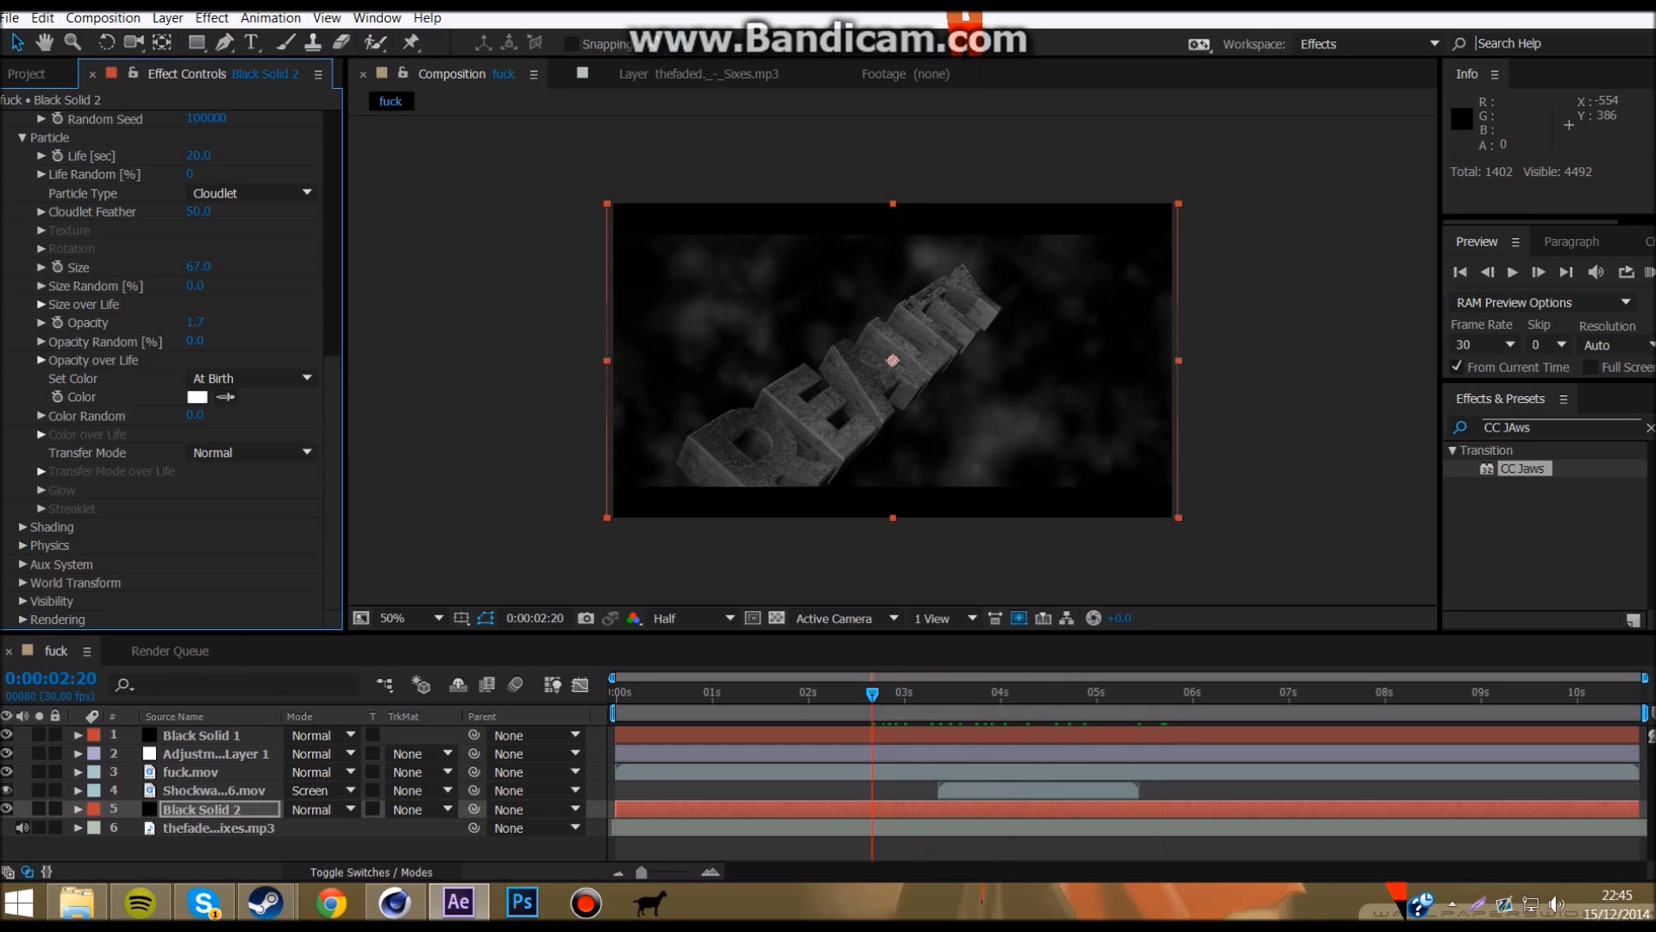
left_click(196, 322)
type("1.3")
key("Return")
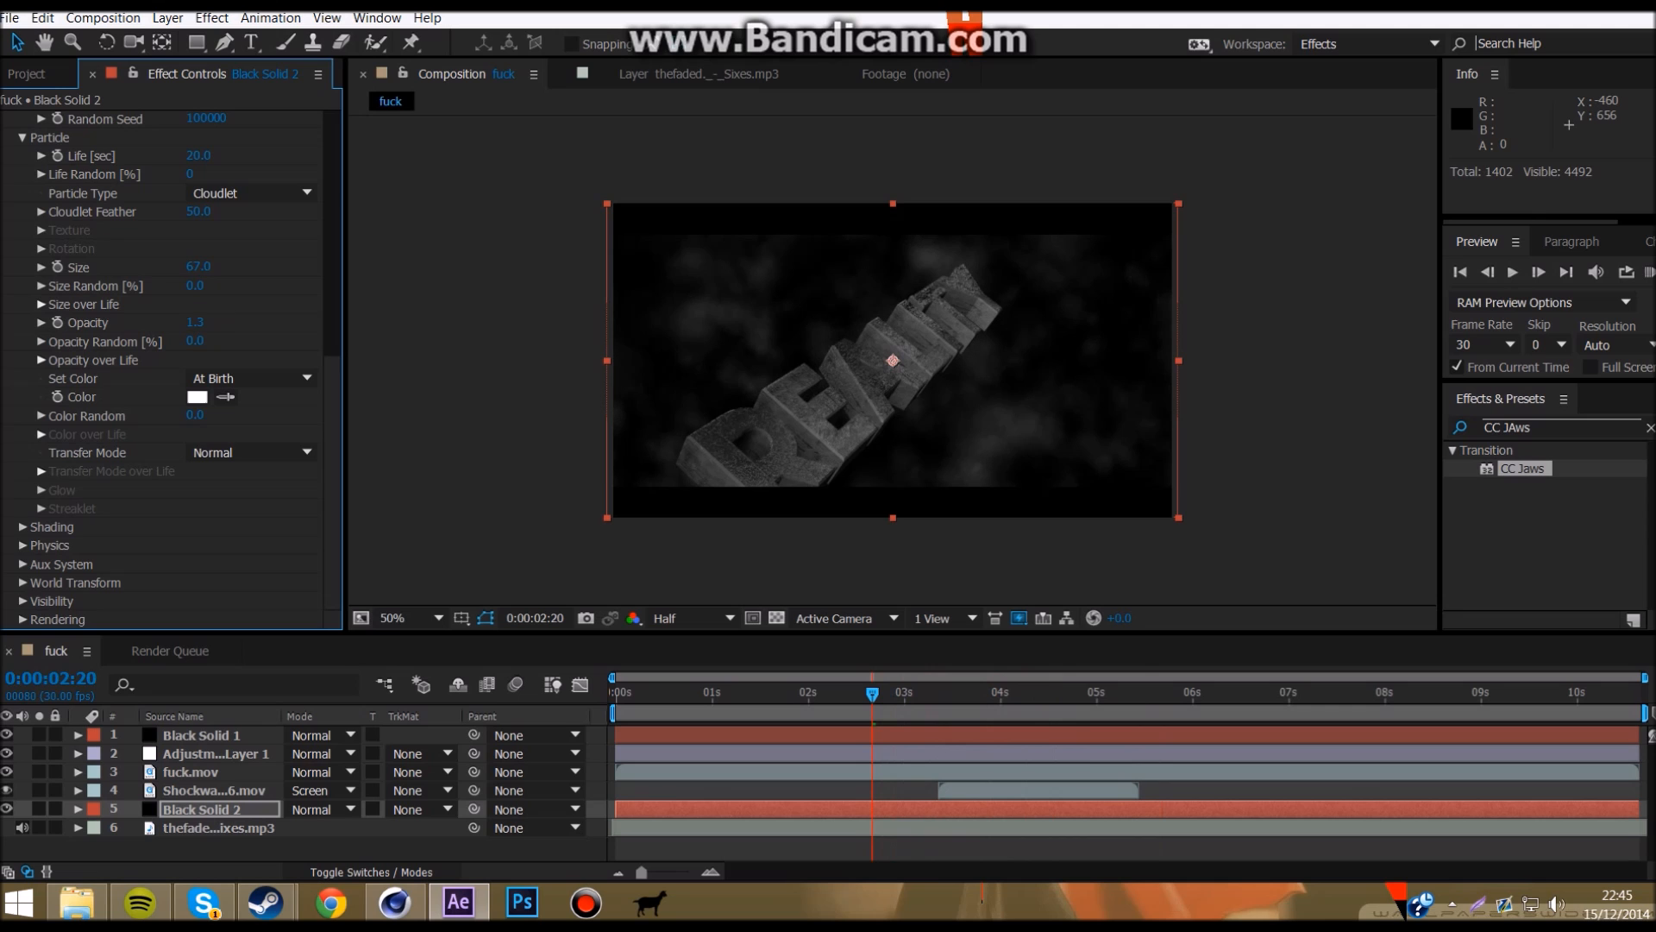
key("space")
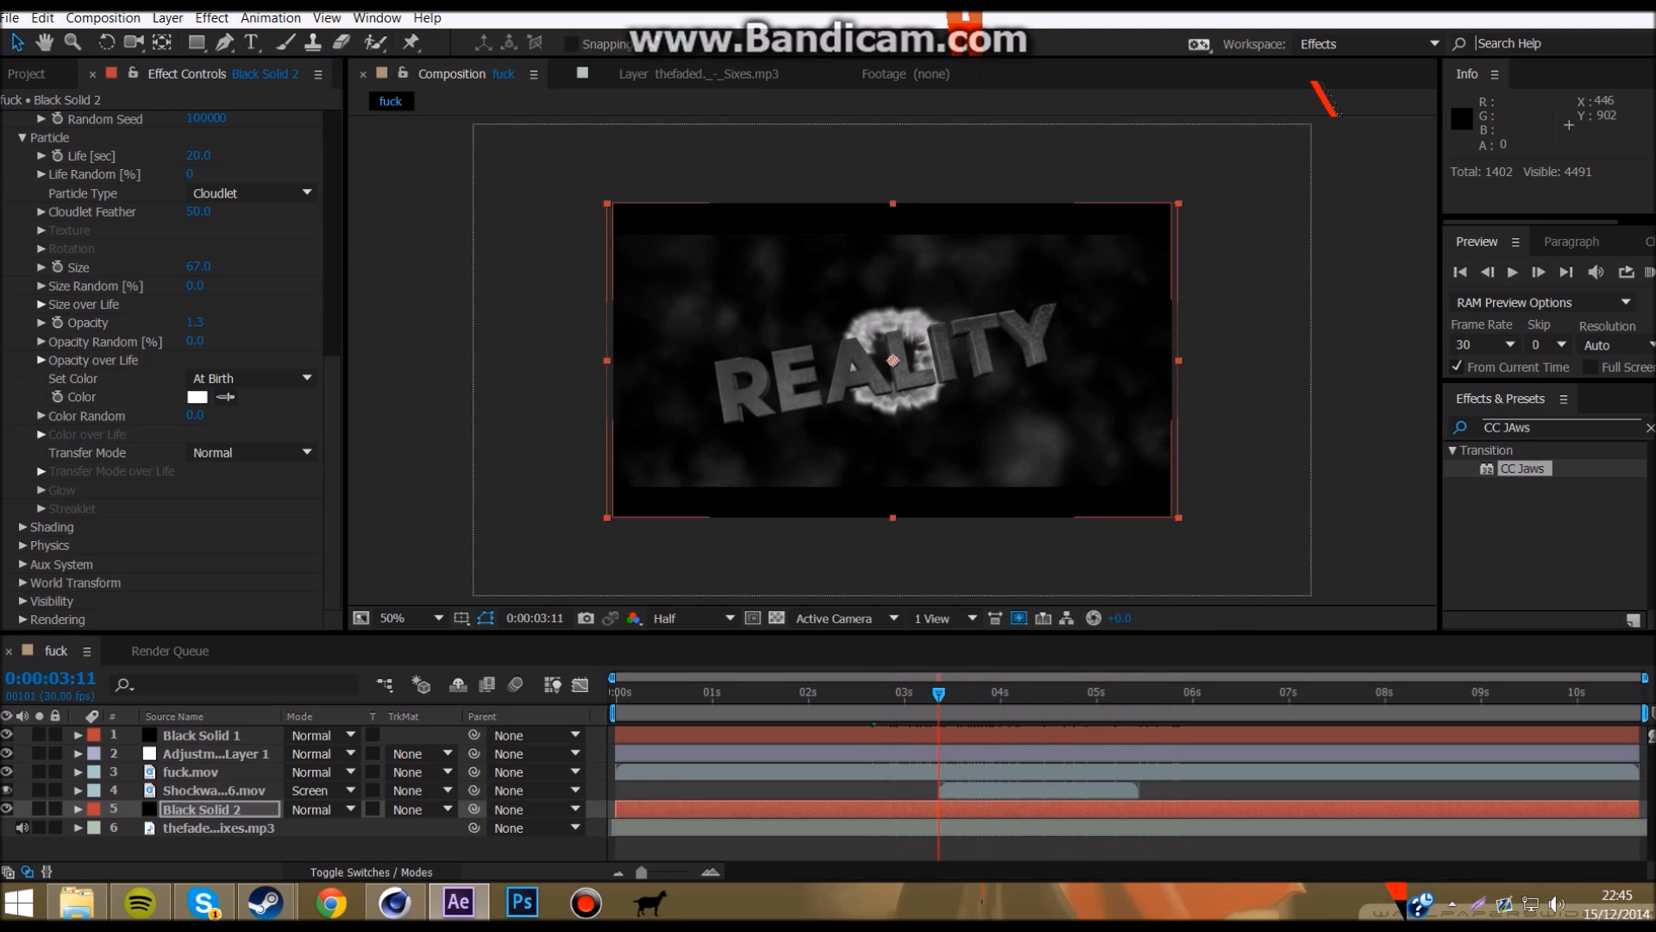
Step: Duplicate the Particular solid layer and replace the copy's Particular effect with Trapcode Form
key("ctrl+v")
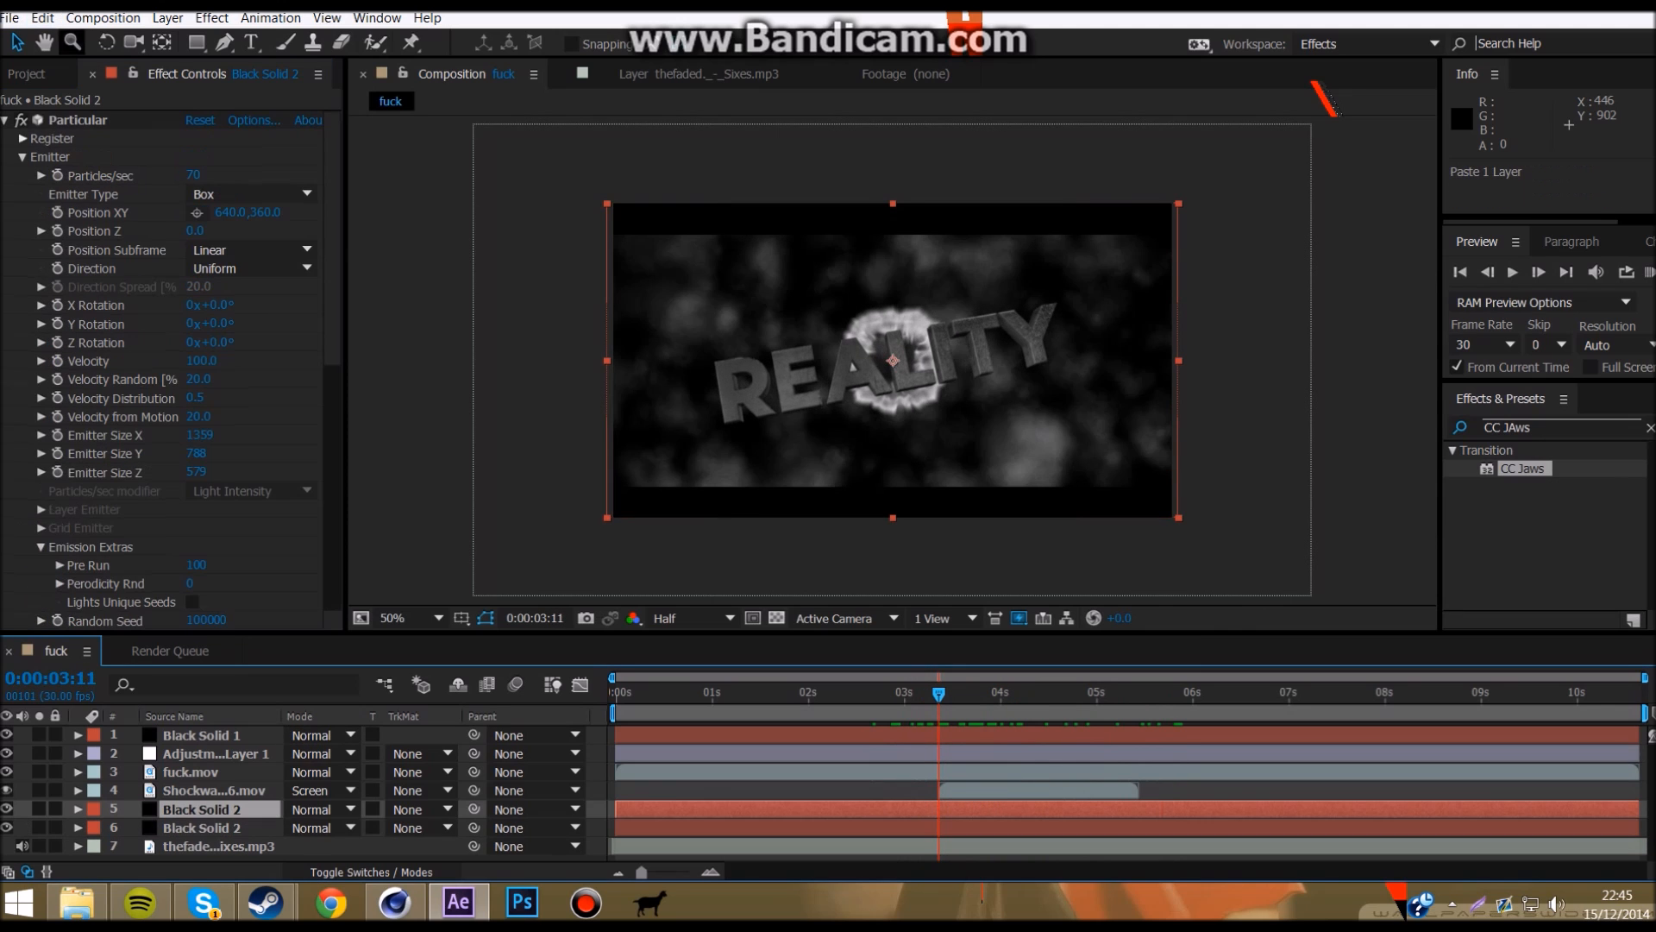
key("Delete")
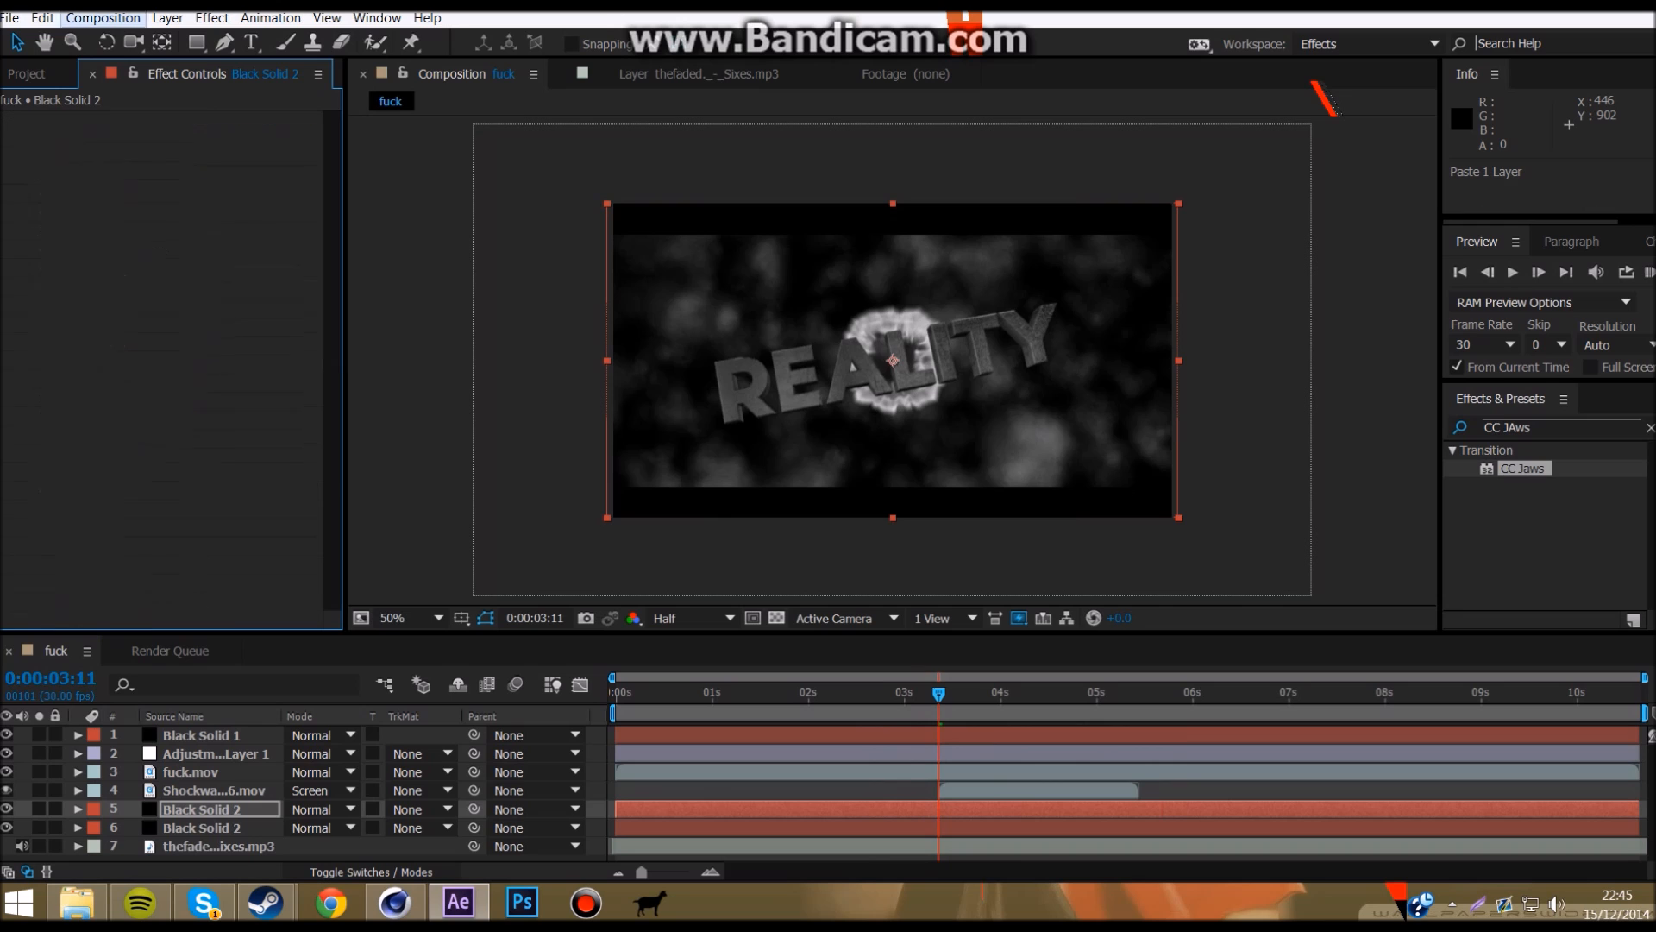
left_click(211, 18)
mouse_move(270, 18)
mouse_move(211, 18)
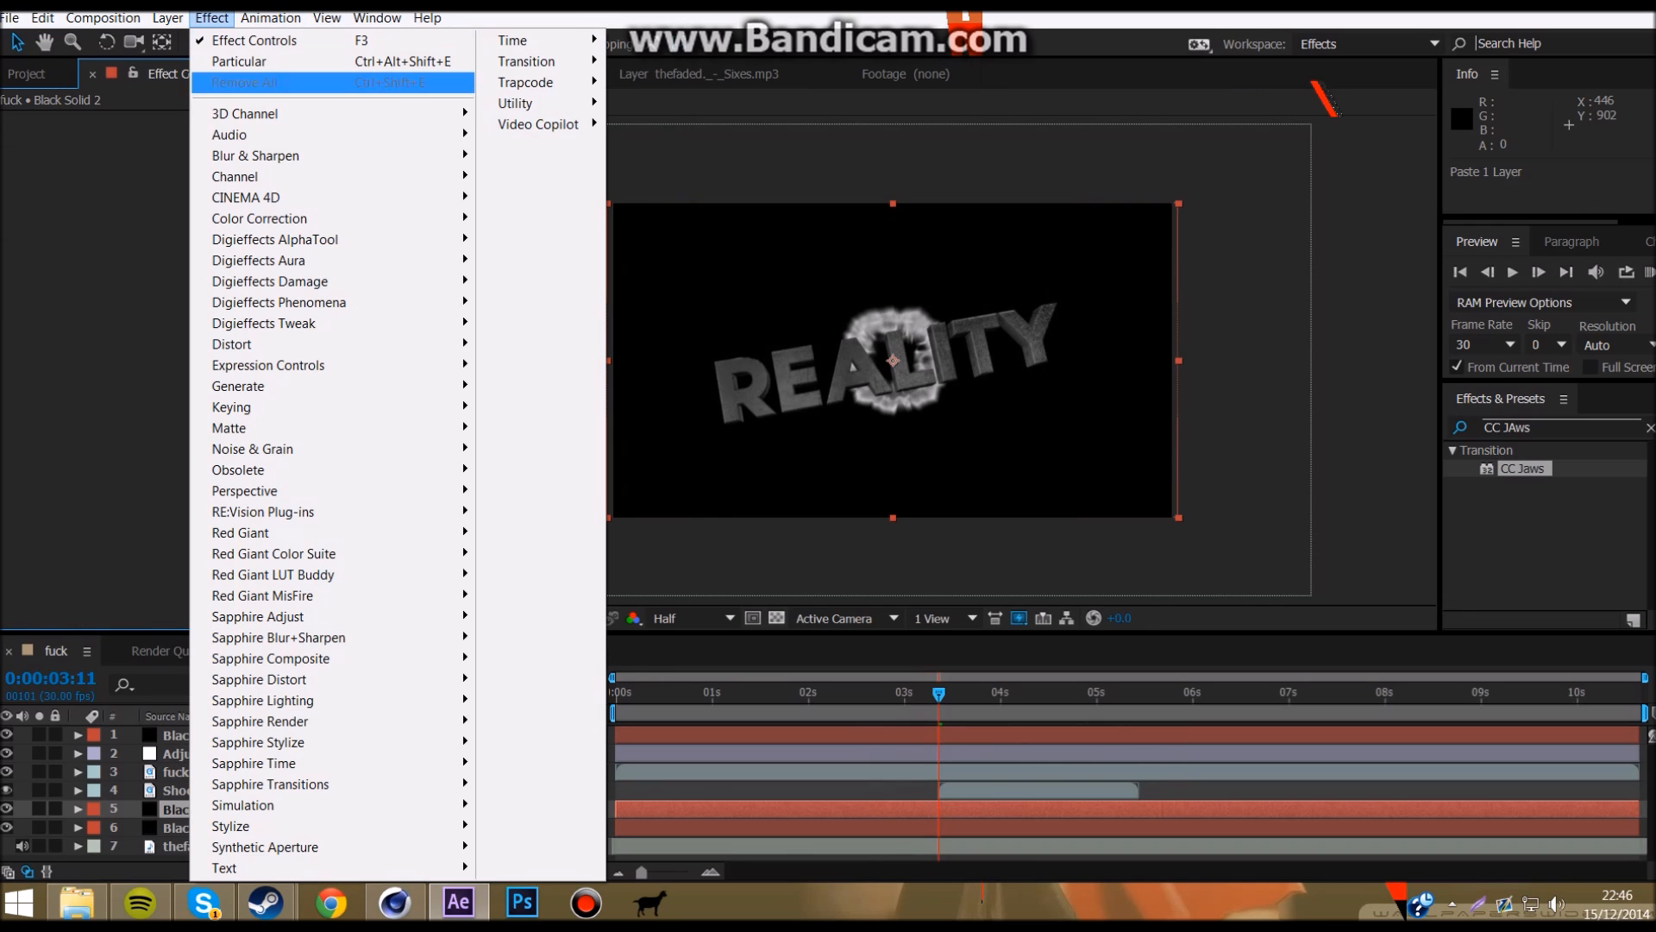
mouse_move(531, 81)
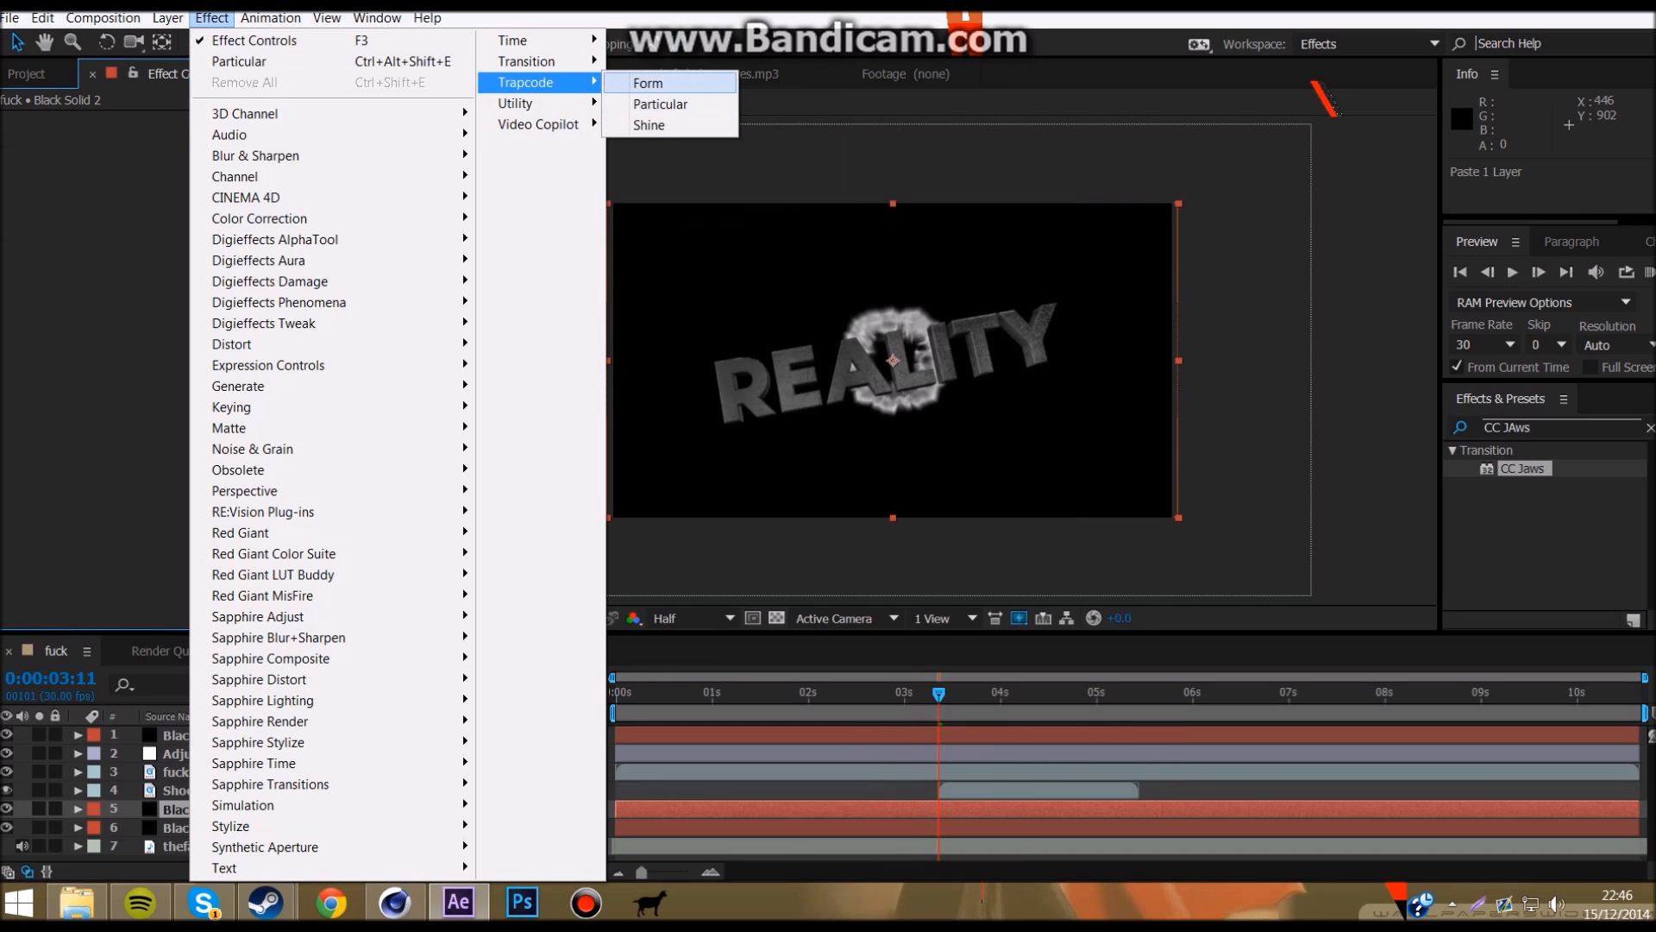
left_click(648, 83)
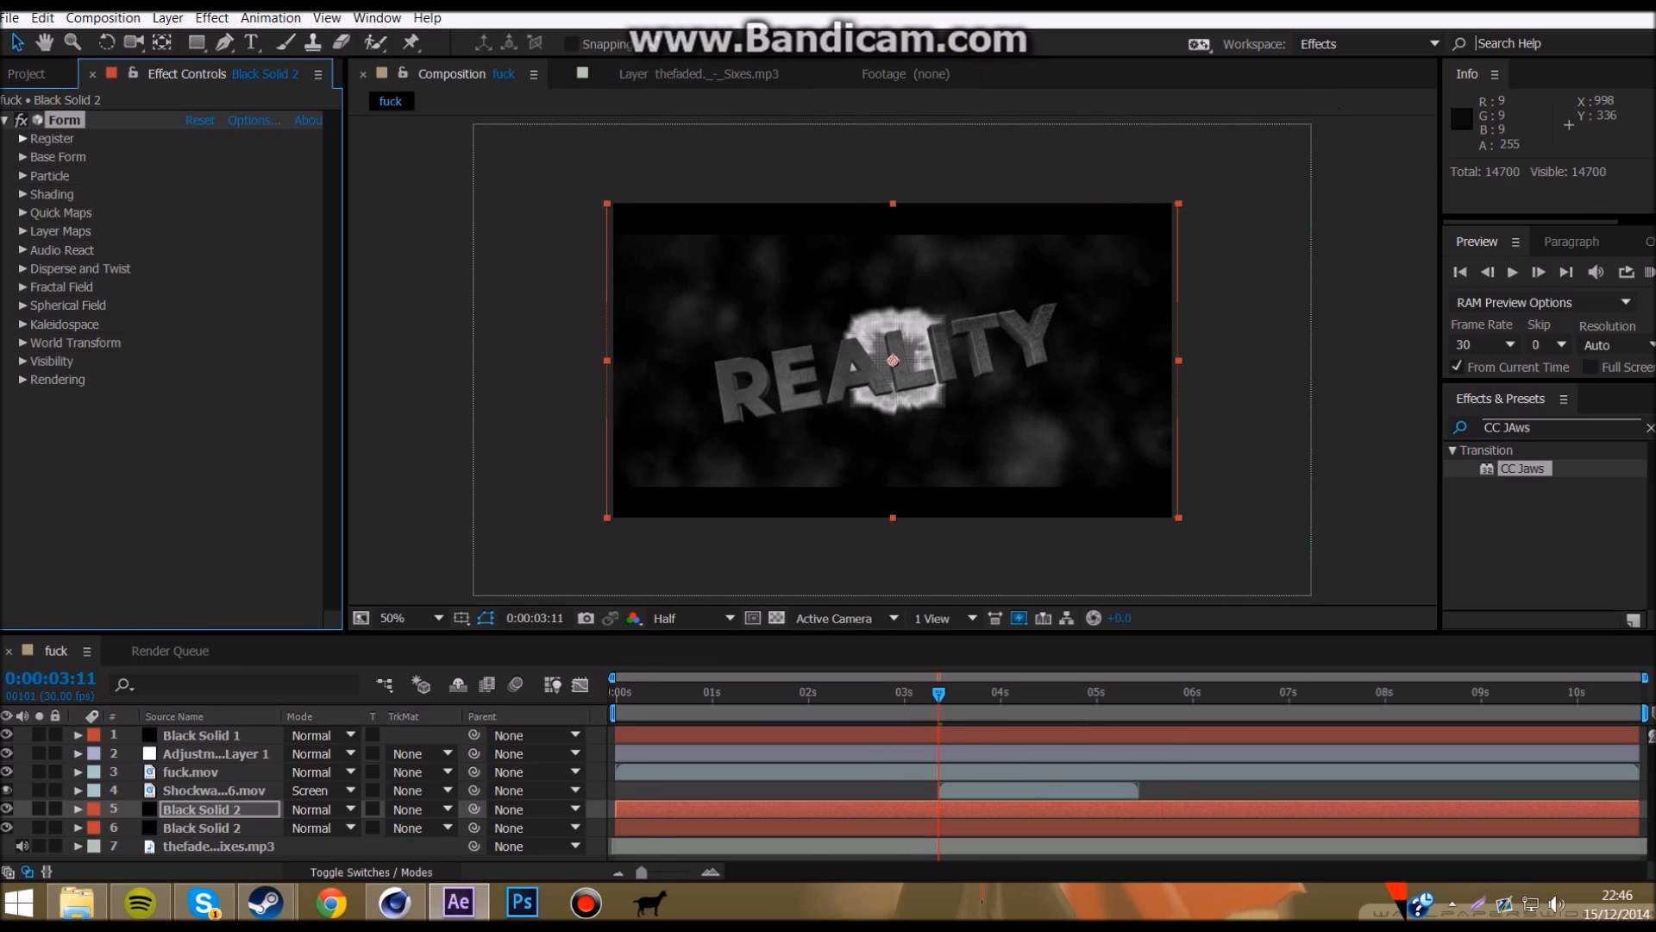
Step: At 0:00:02:17, set Form's Disperse to 1000 to scatter its particles across the background
left_click_drag(938, 694, 860, 694)
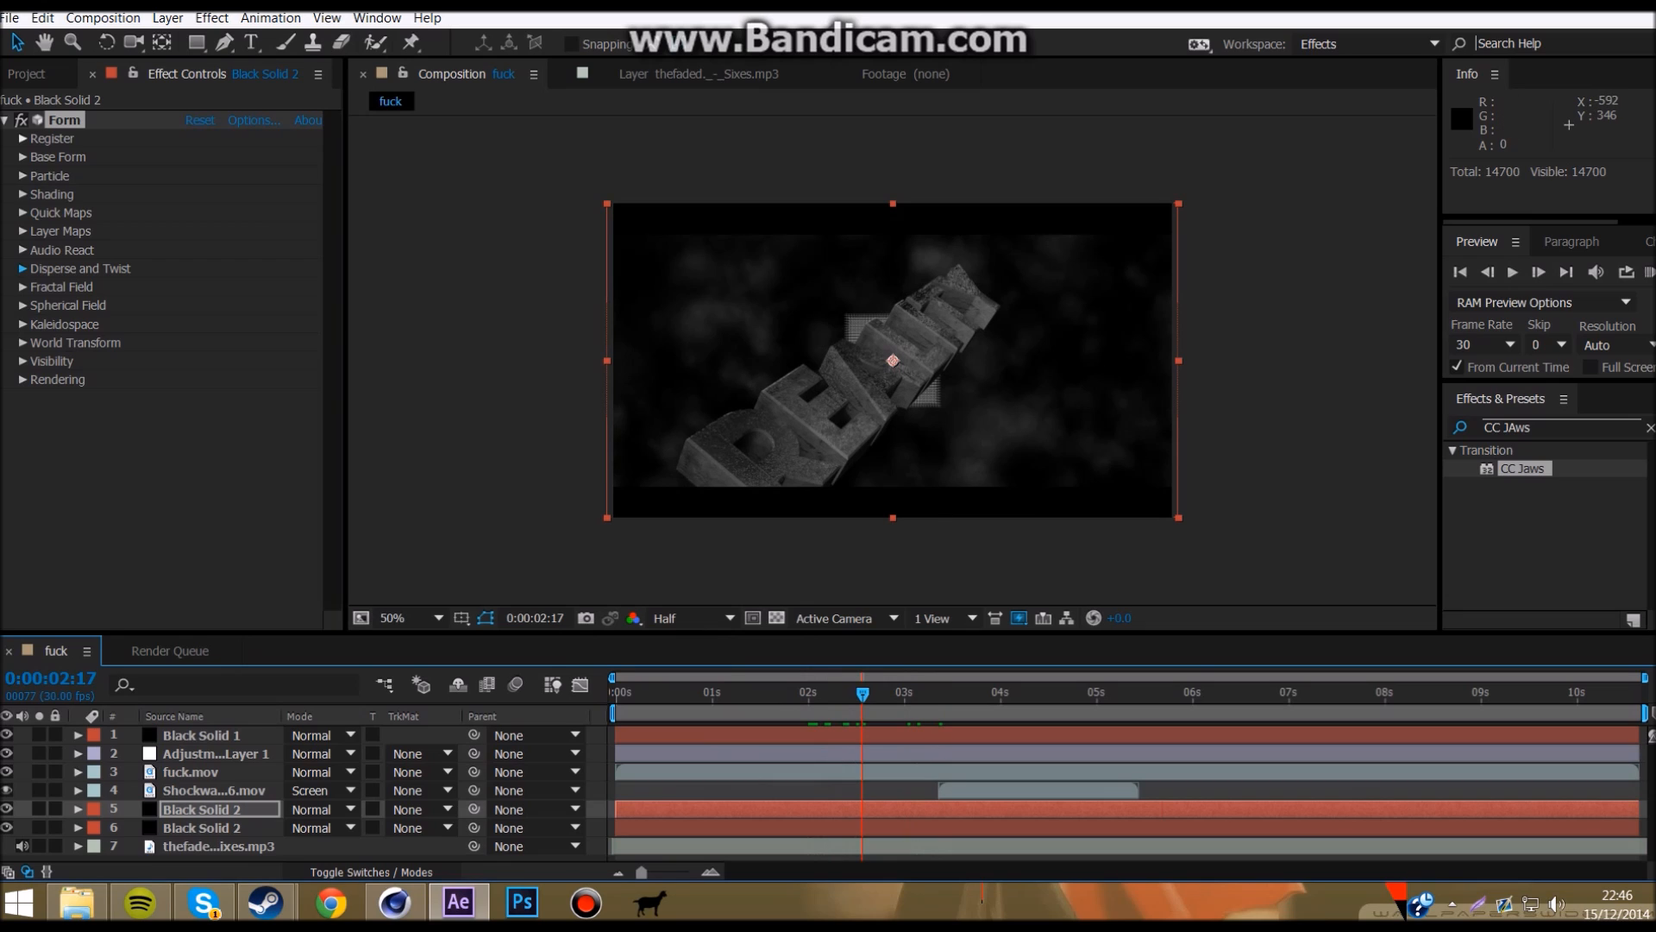
left_click(22, 268)
left_click(190, 287)
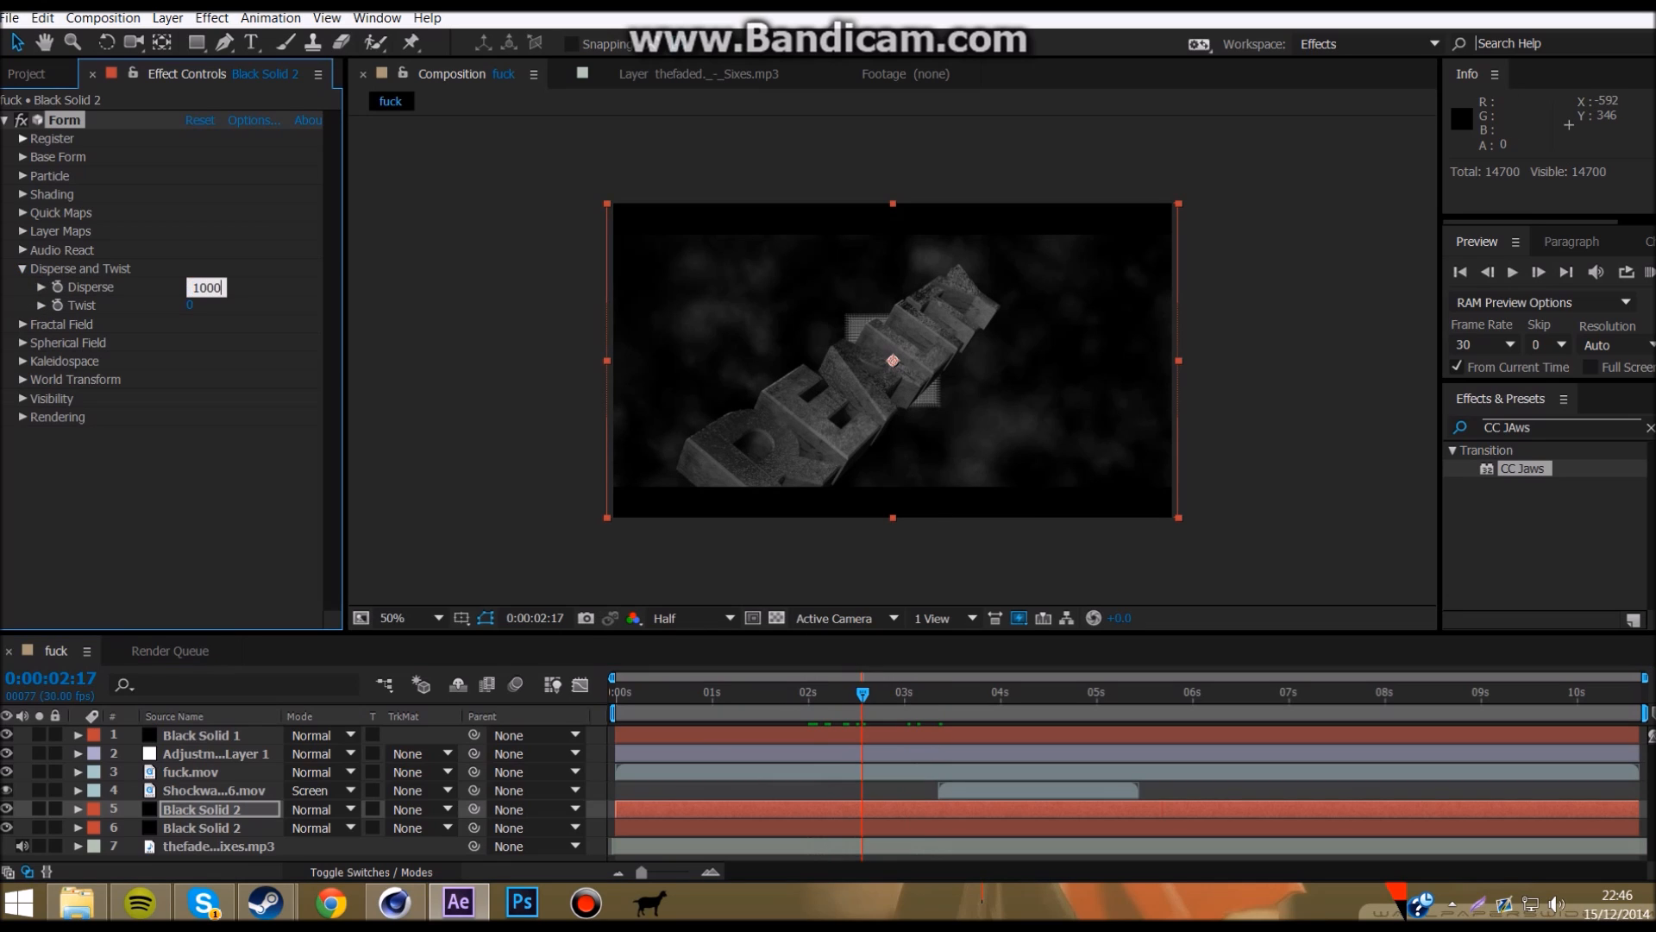
key("Return")
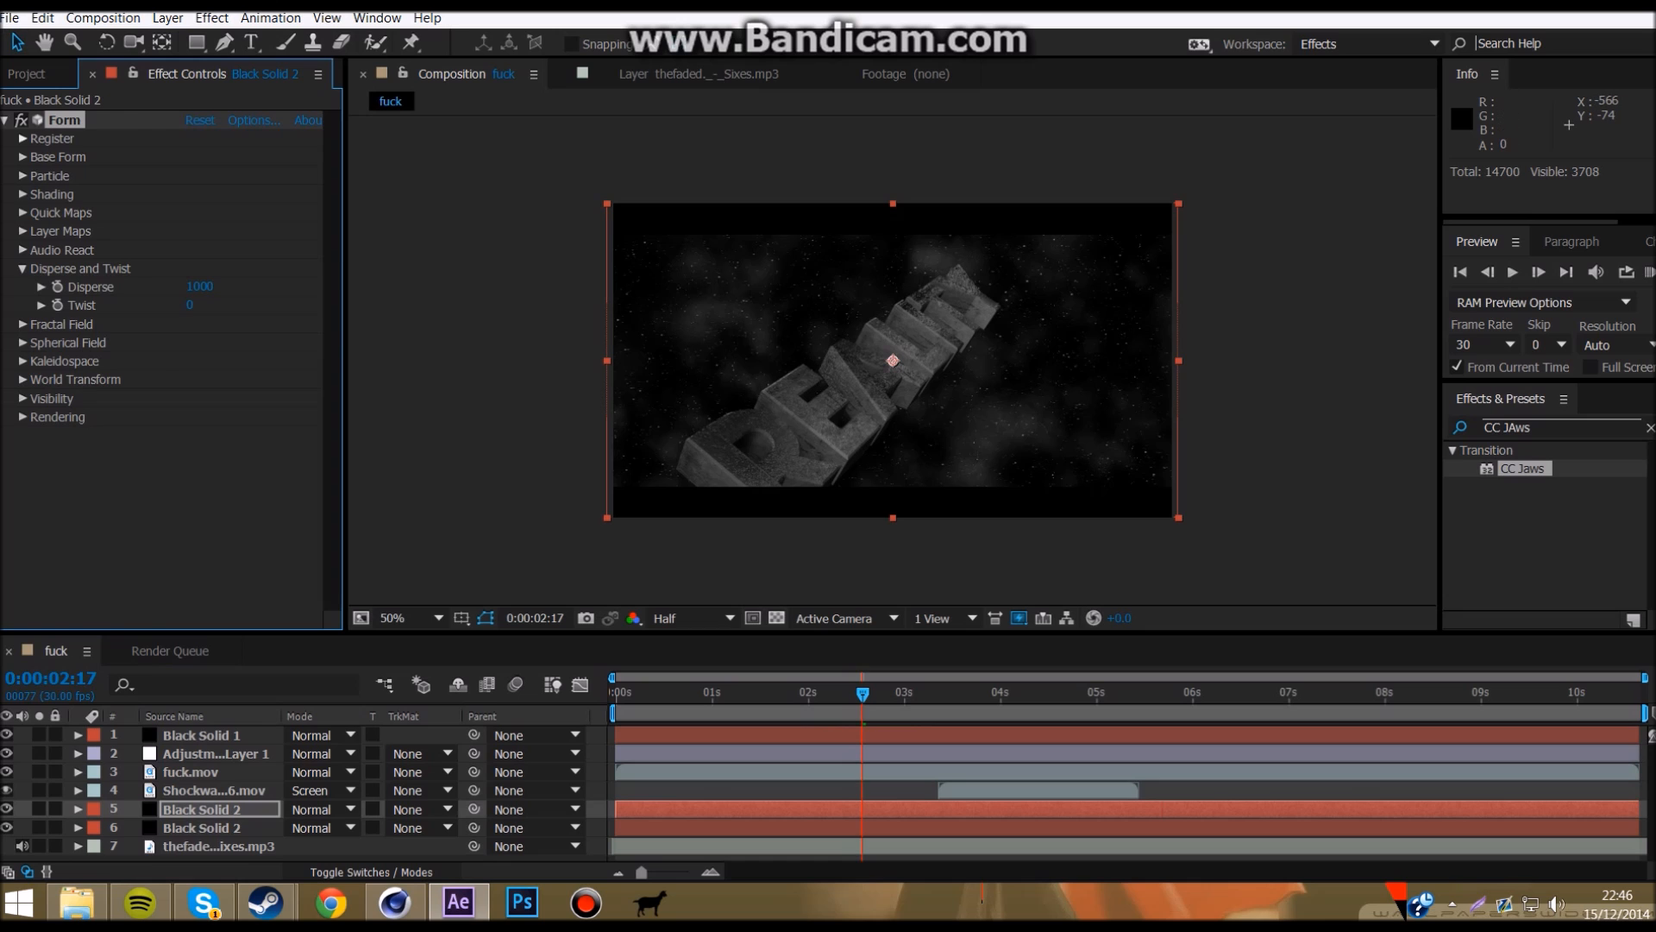
Step: Save the project to the Desktop as g.aep and minimise the After Effects window
left_click(26, 73)
left_click(9, 17)
left_click(28, 176)
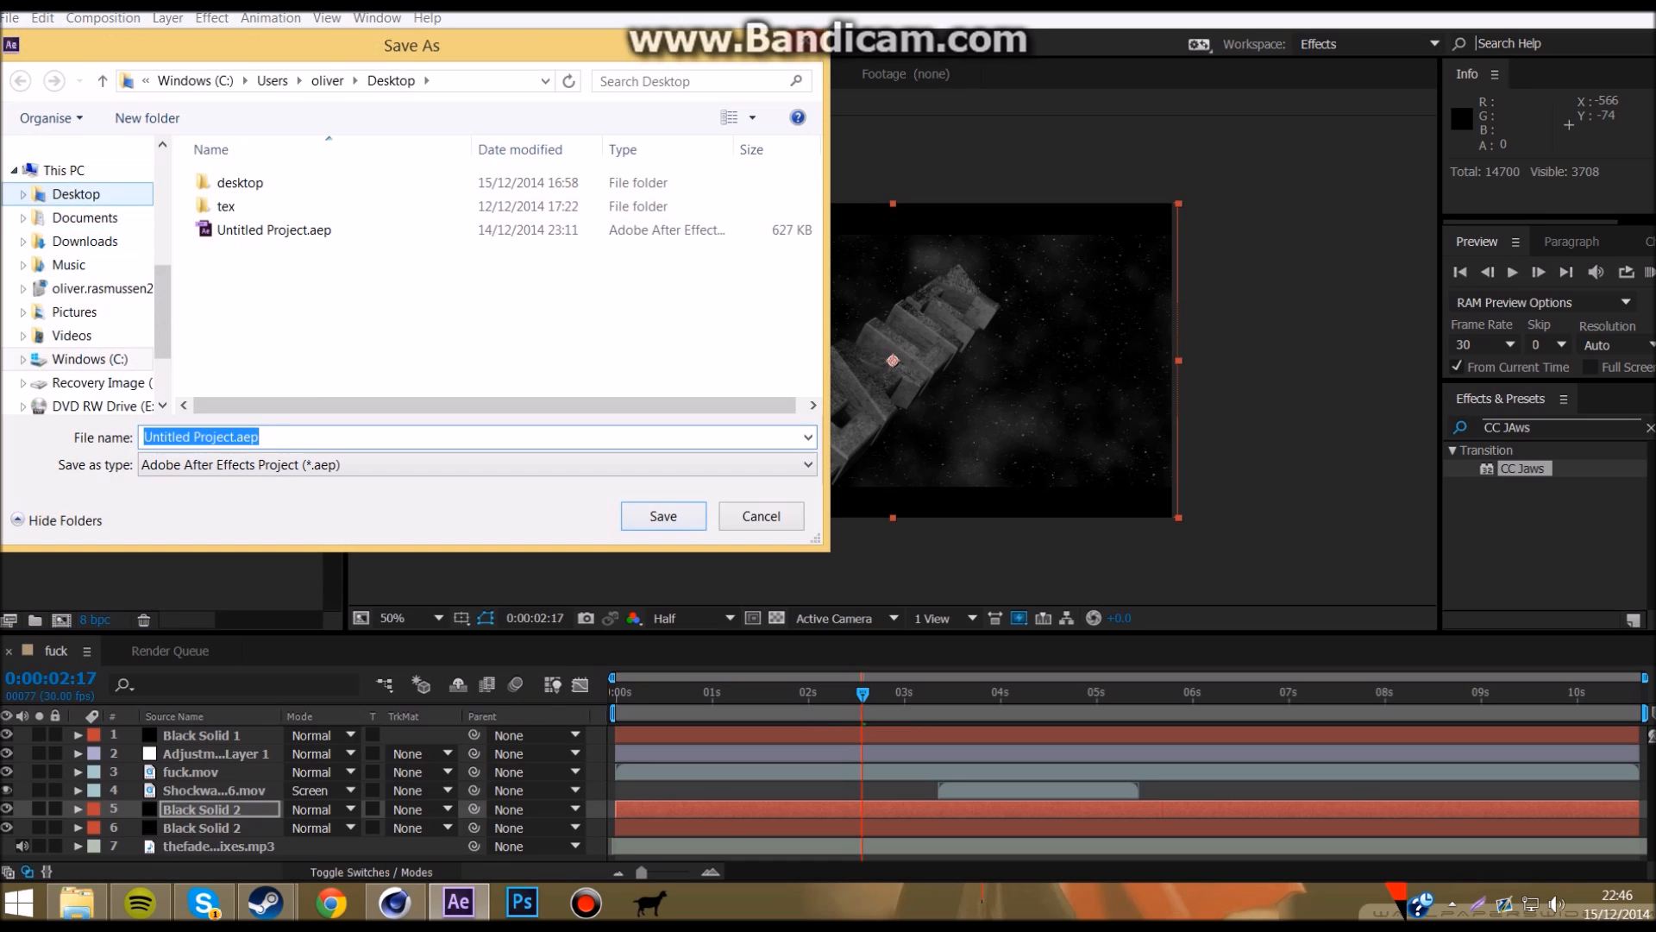
type("g")
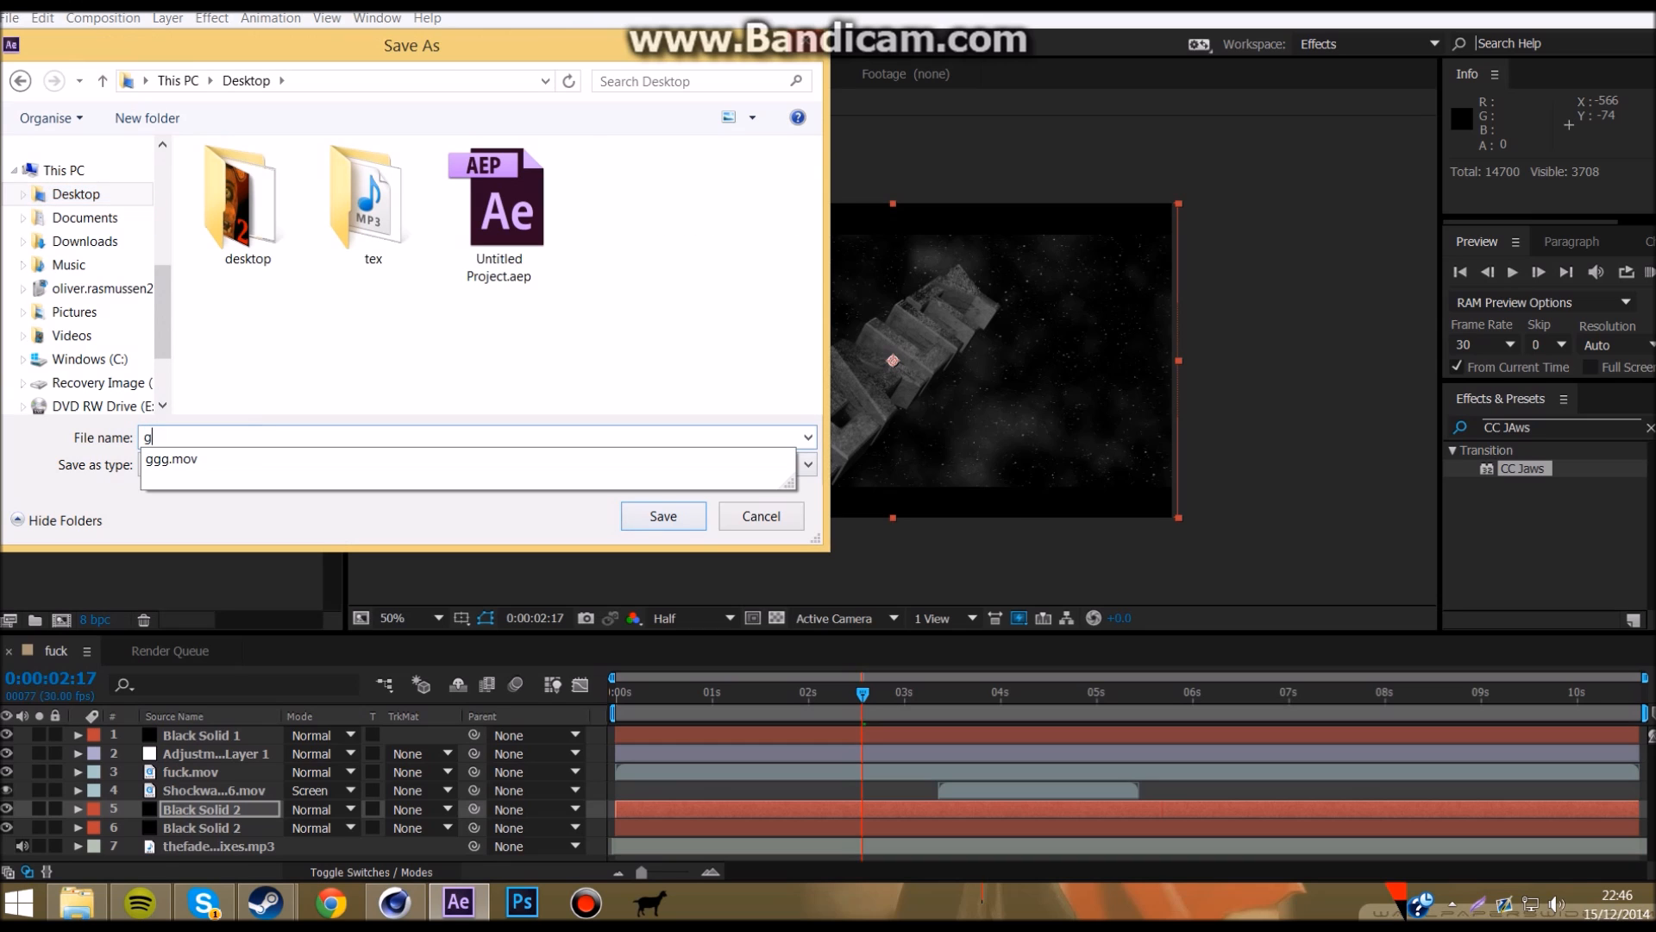
key("Return")
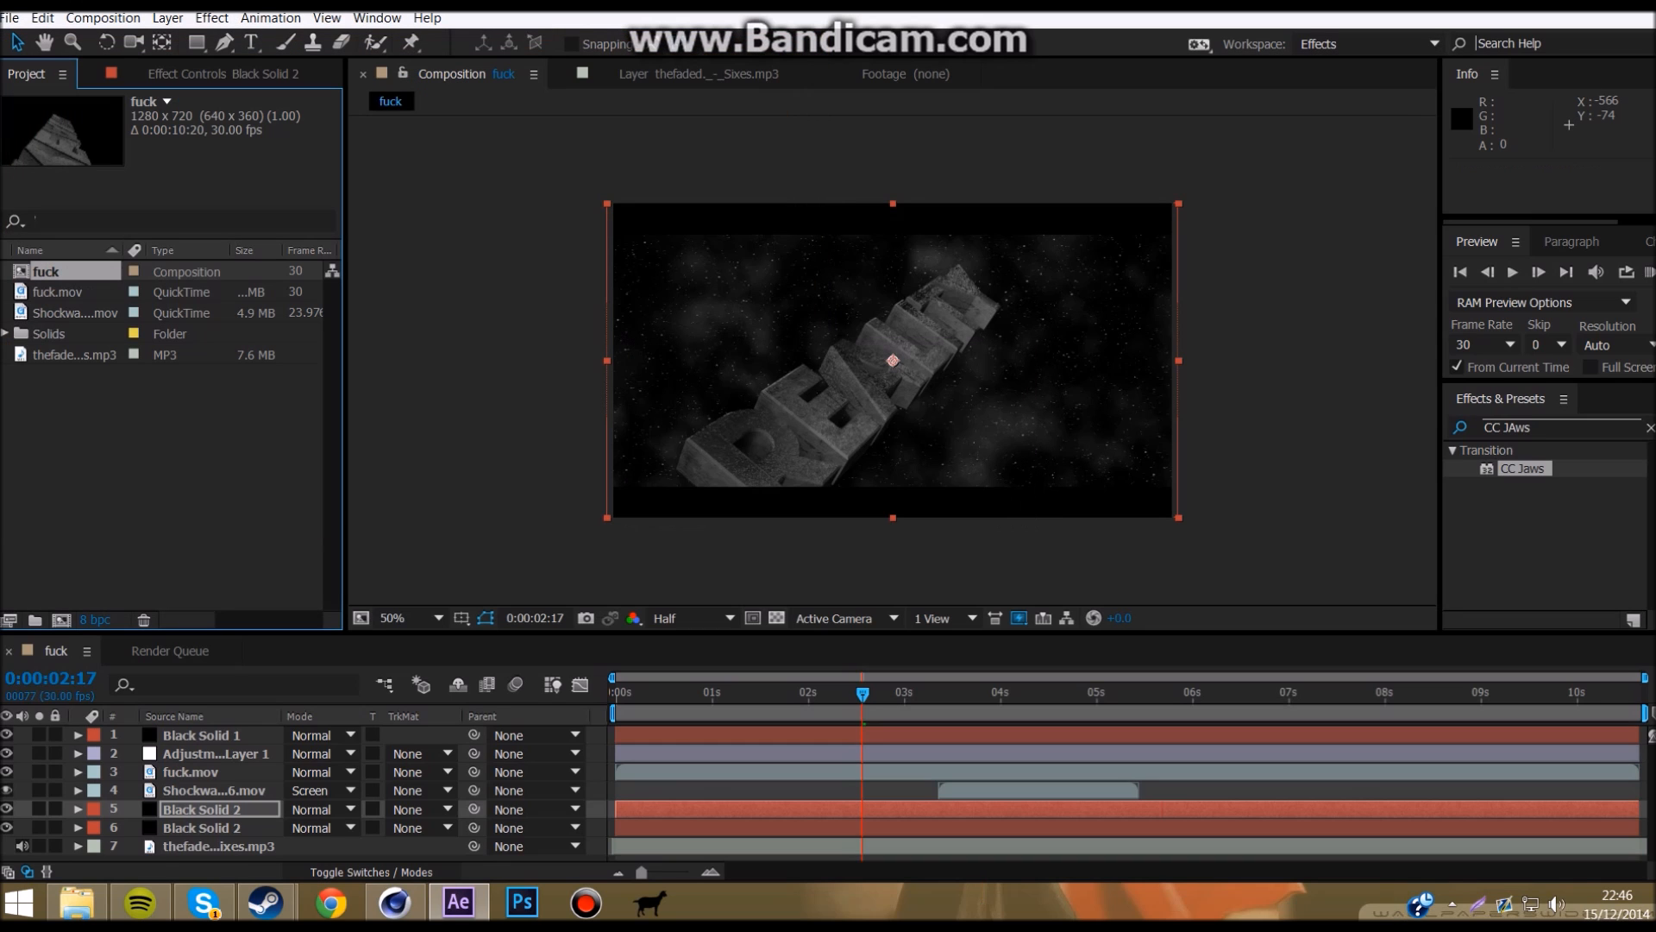
left_click(458, 903)
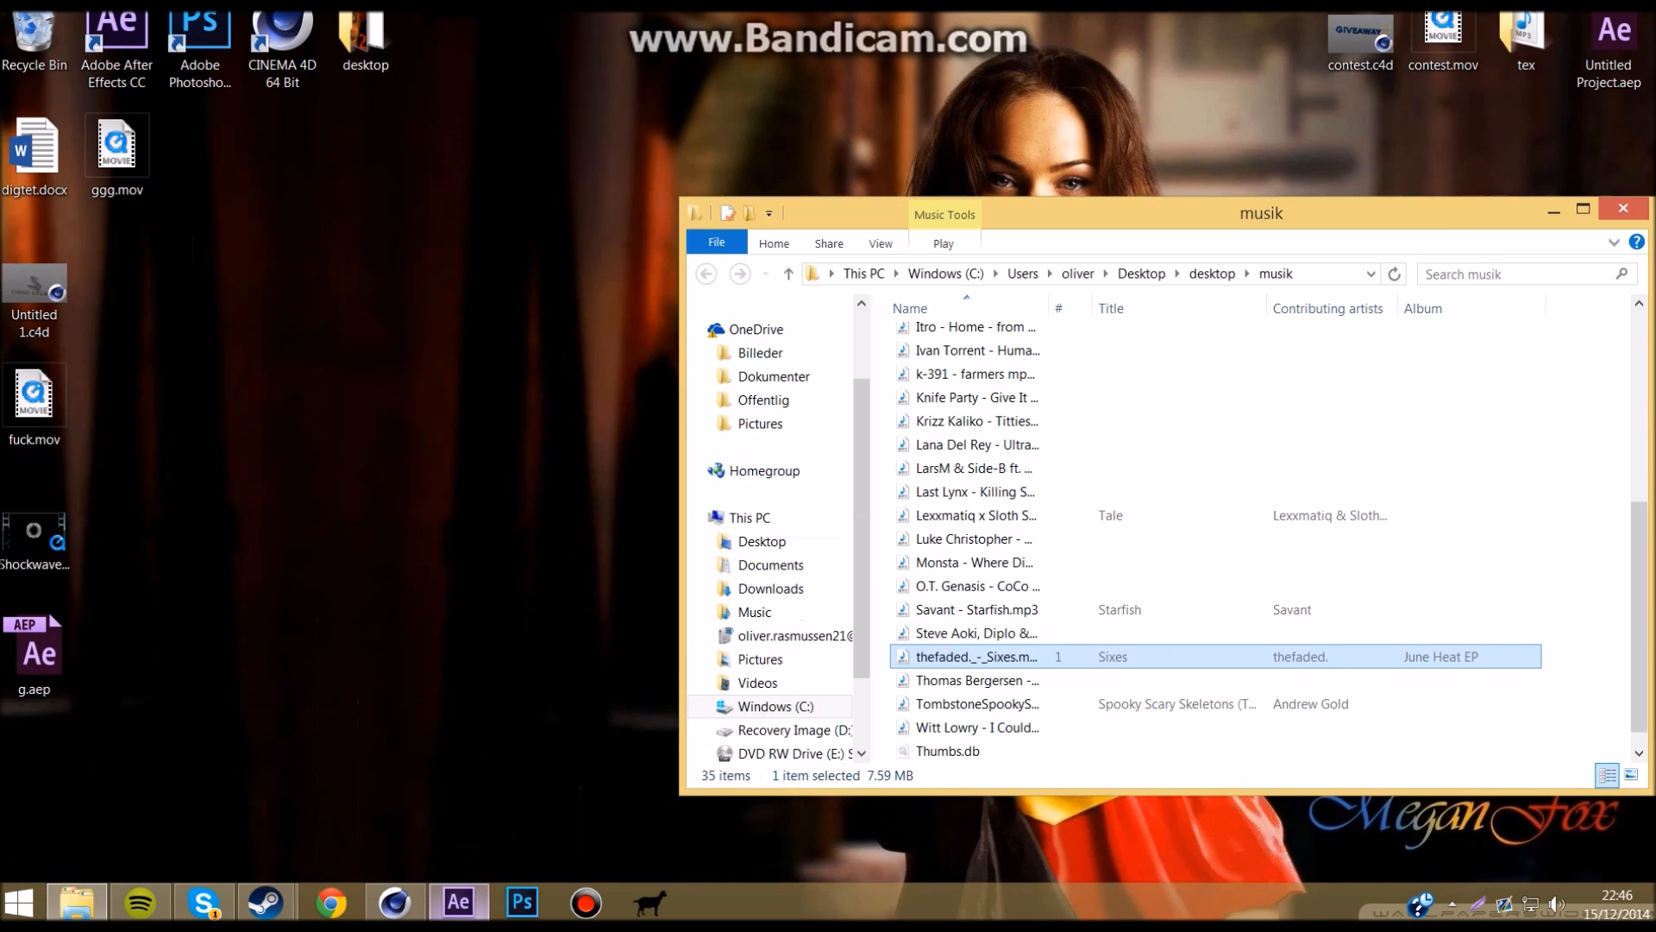
Step: Close the music folder, switch to Cinema 4D and save the text scene to the Desktop as random
left_click(1623, 208)
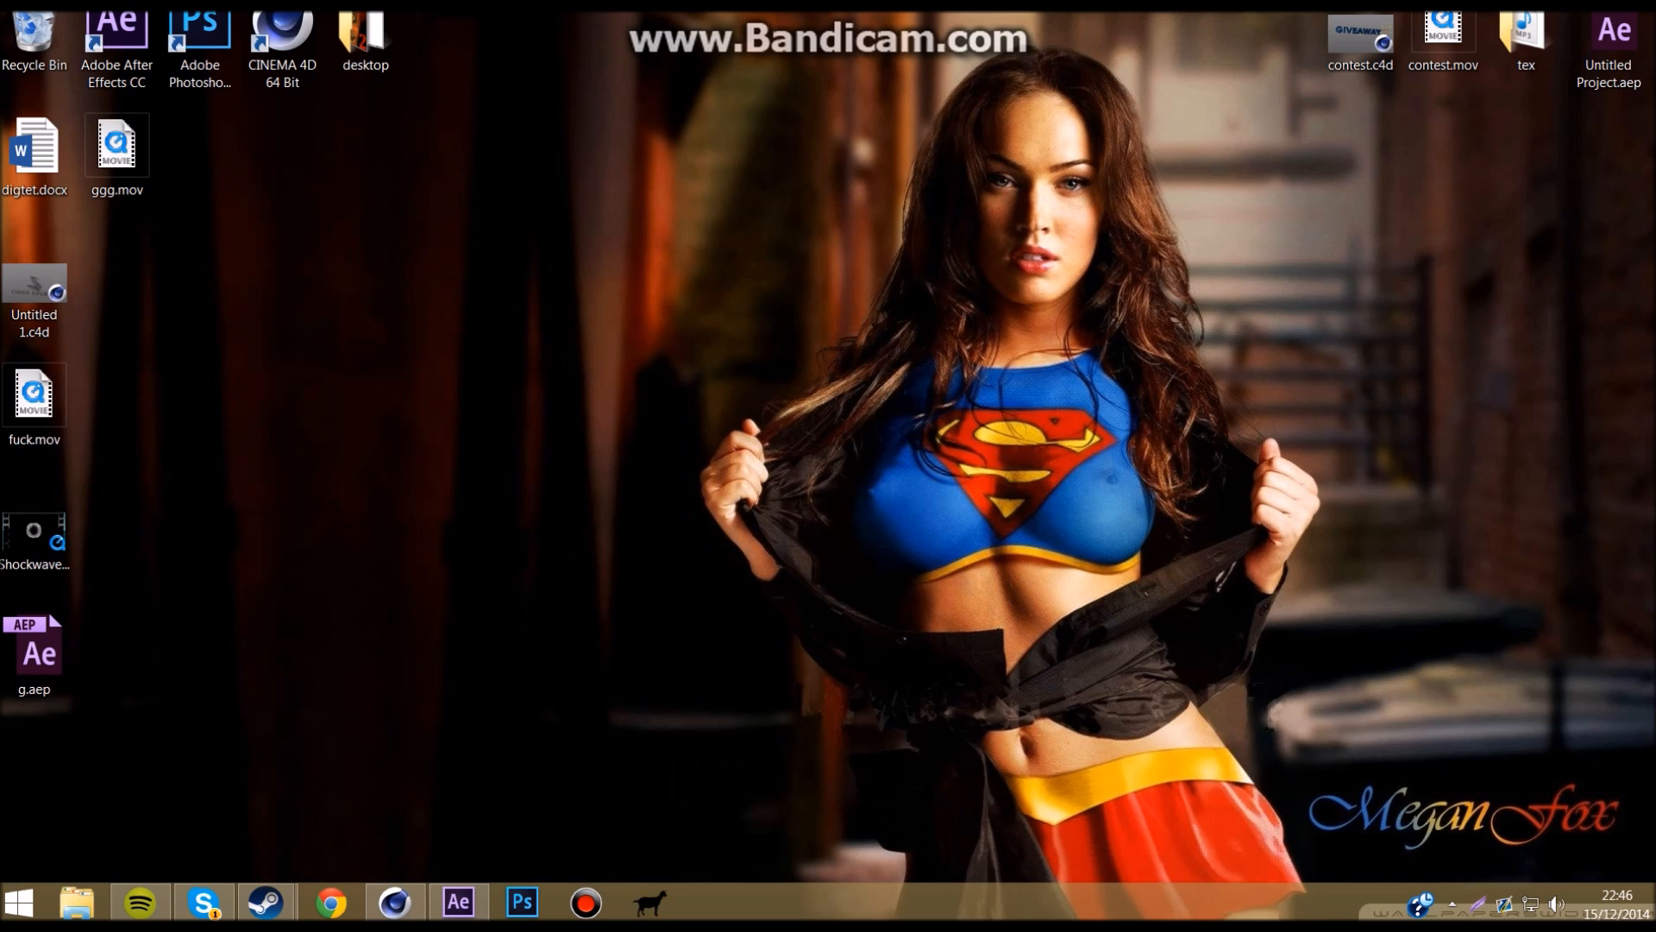
left_click(396, 904)
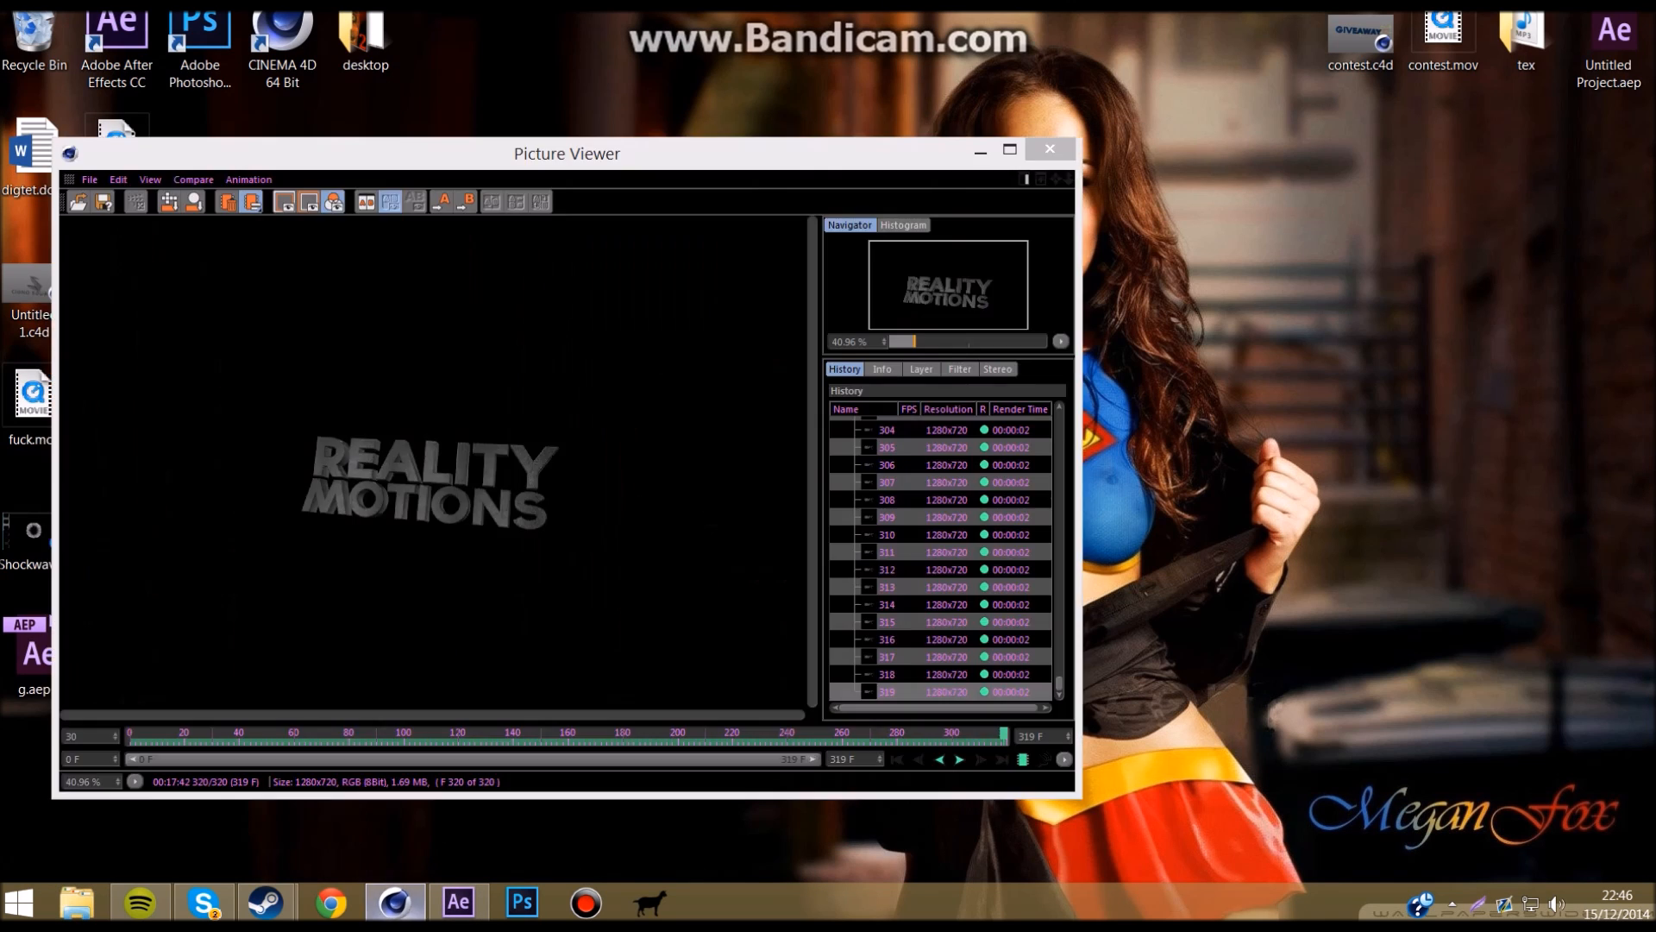
left_click(979, 148)
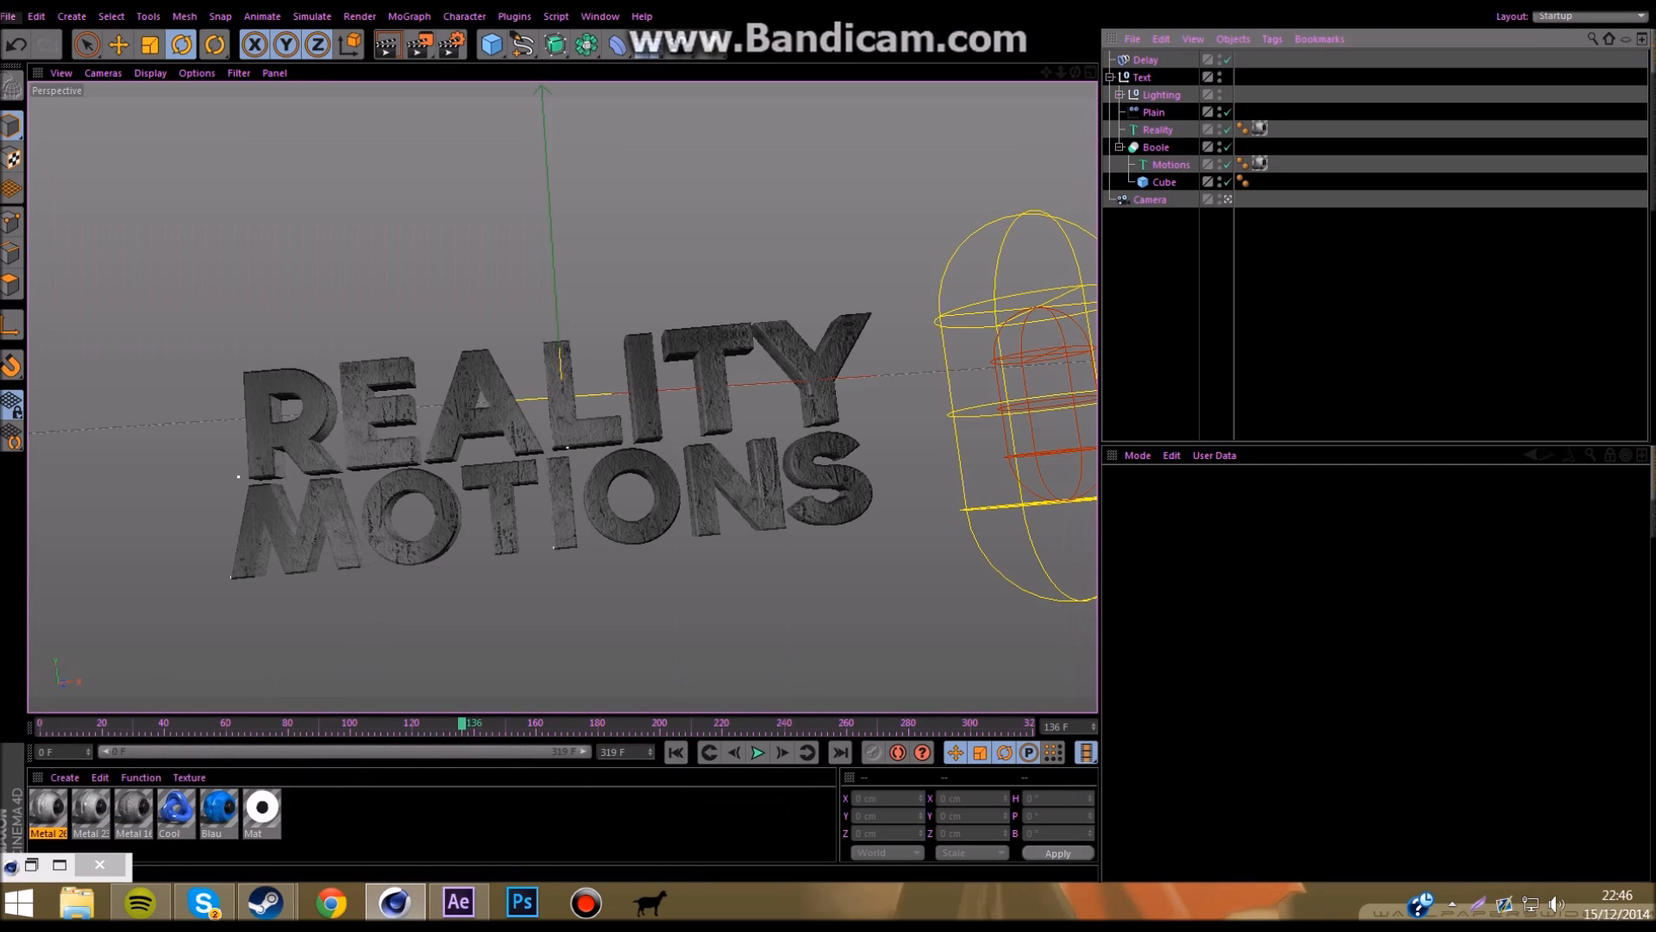
left_click(8, 16)
left_click(35, 159)
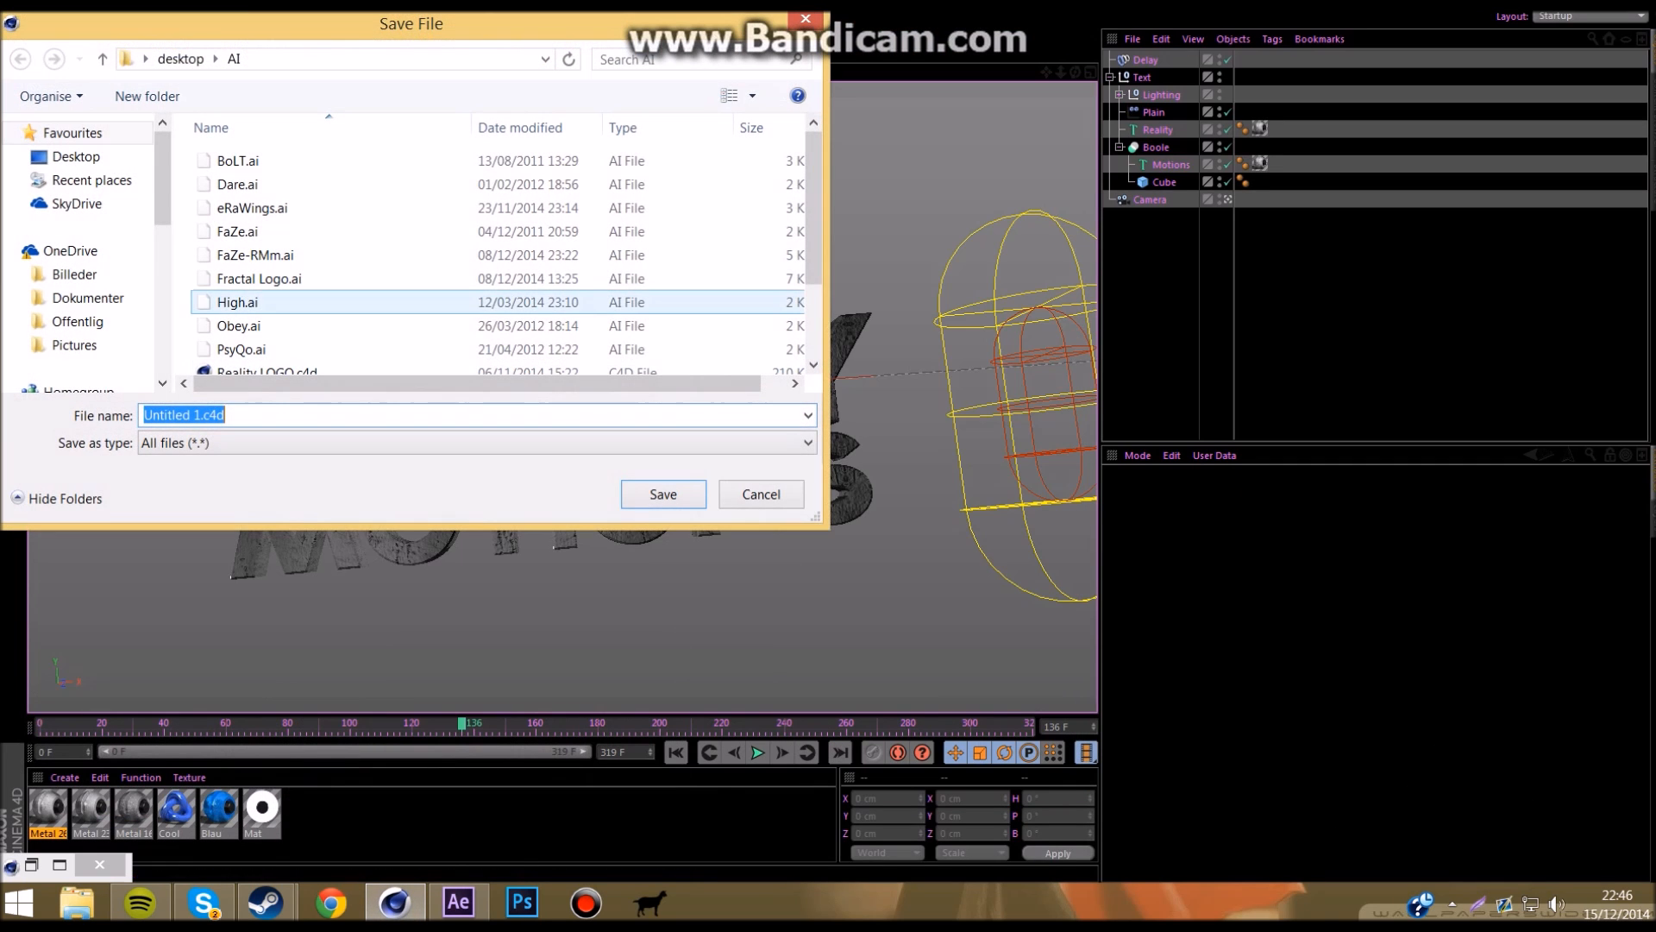
left_click(76, 156)
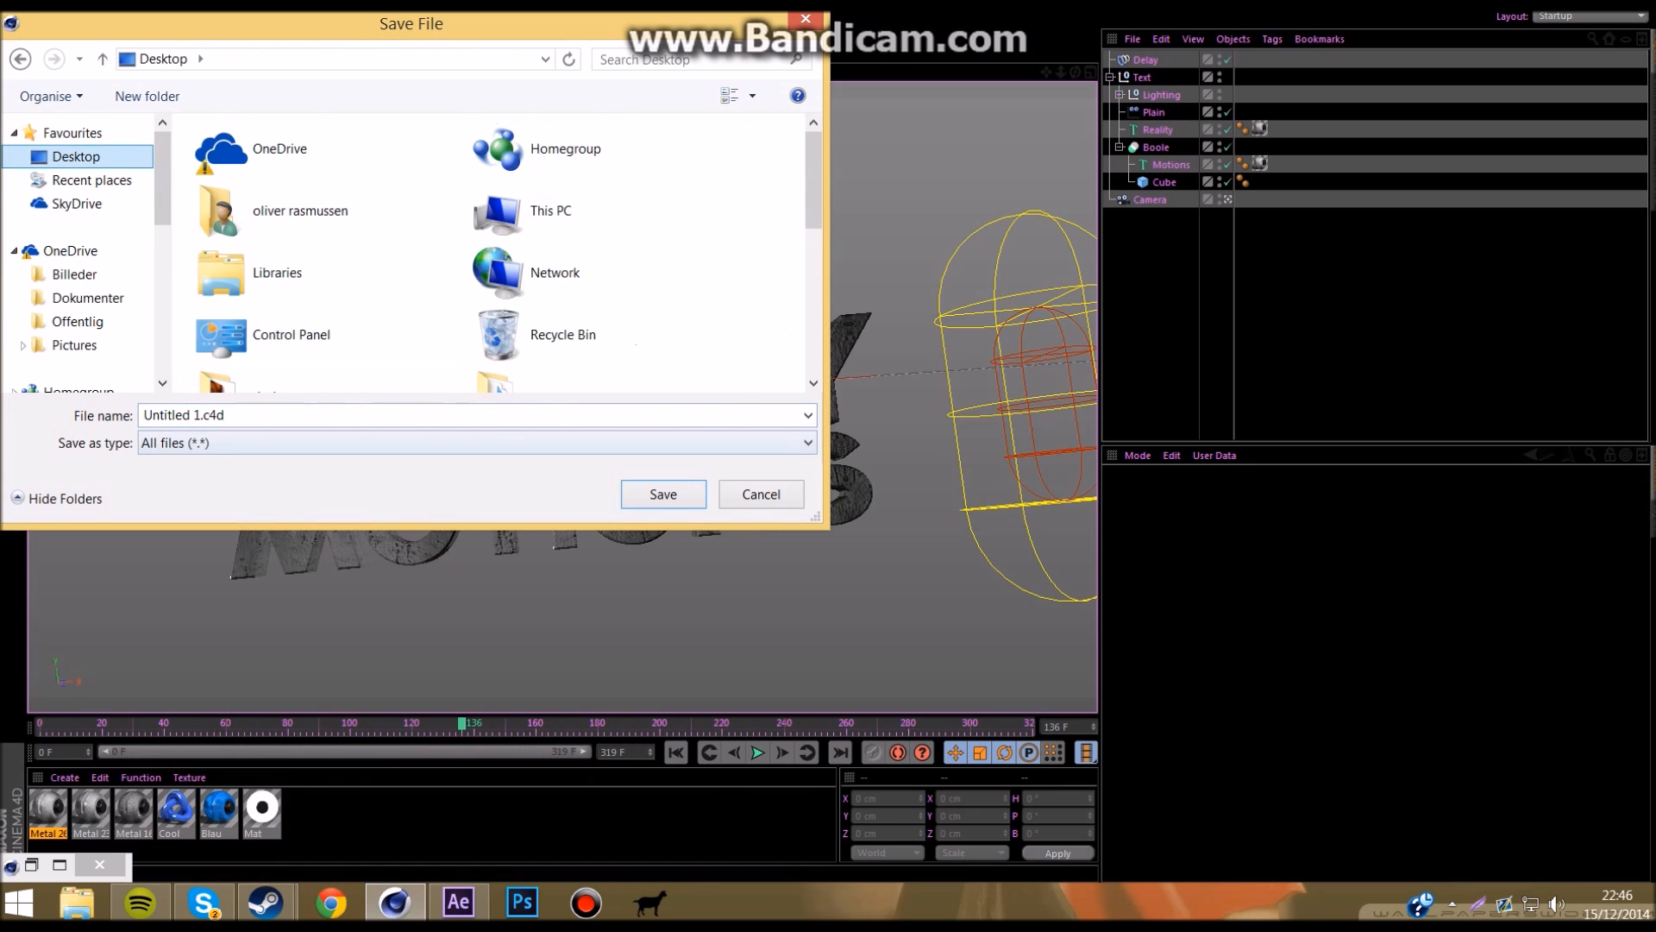
left_click(183, 415)
type("random")
key("Return")
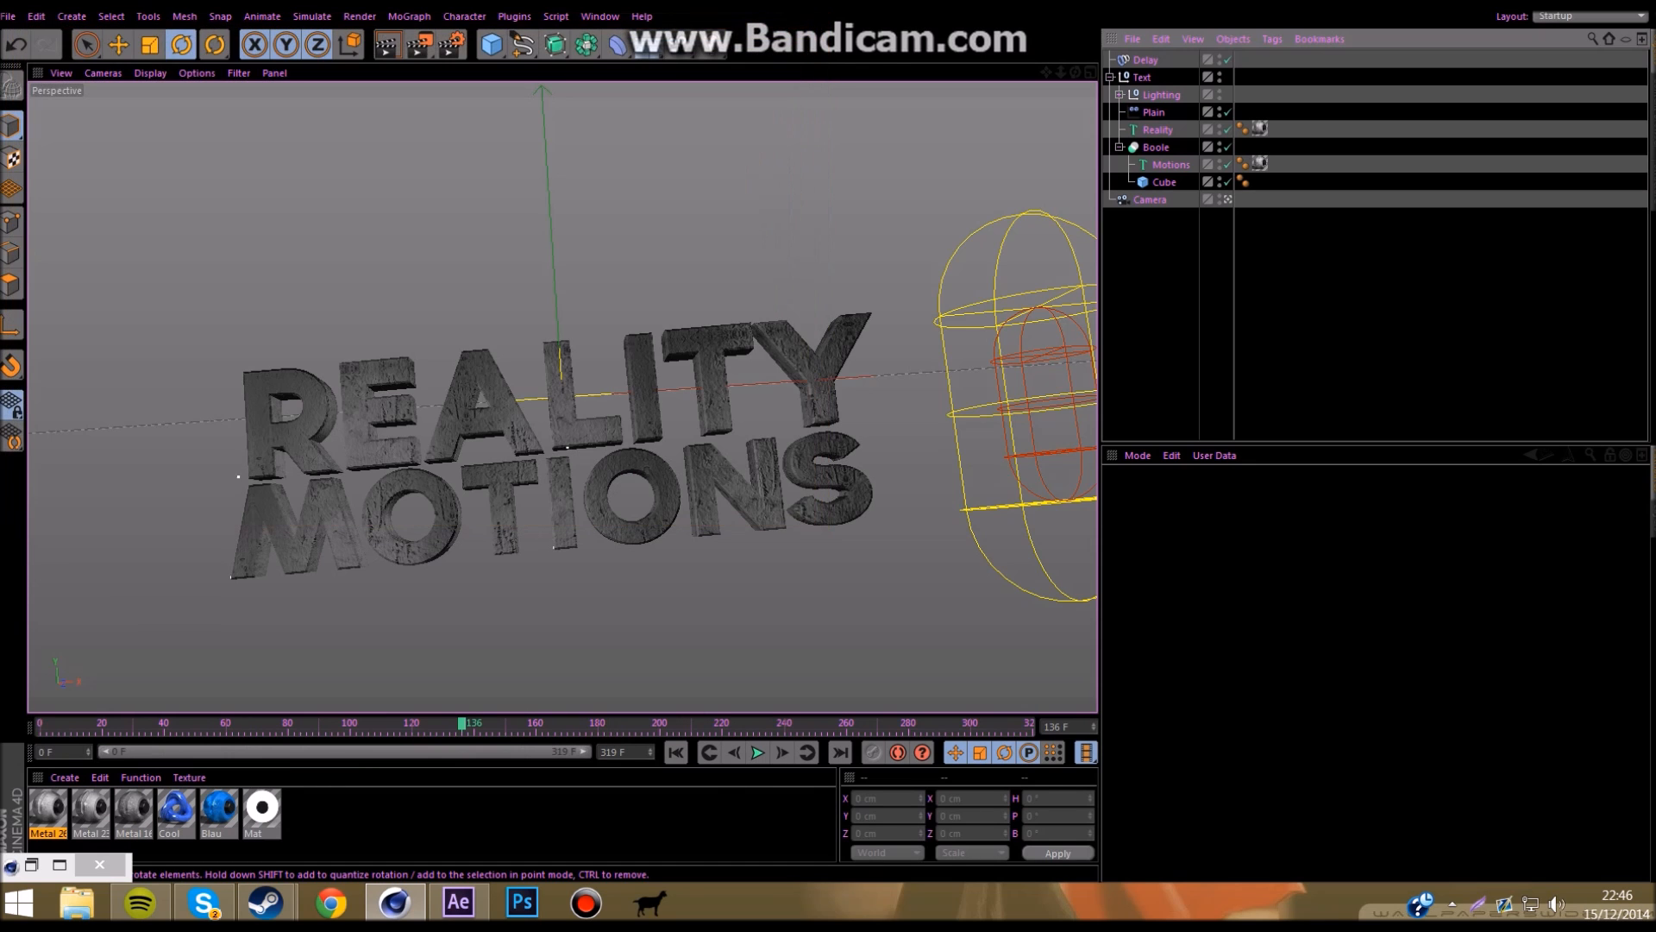
Step: Import random.c4d from the Desktop into the After Effects project and place it as the composition's uppermost layer
key("super+d")
left_click_drag(34, 785, 129, 476)
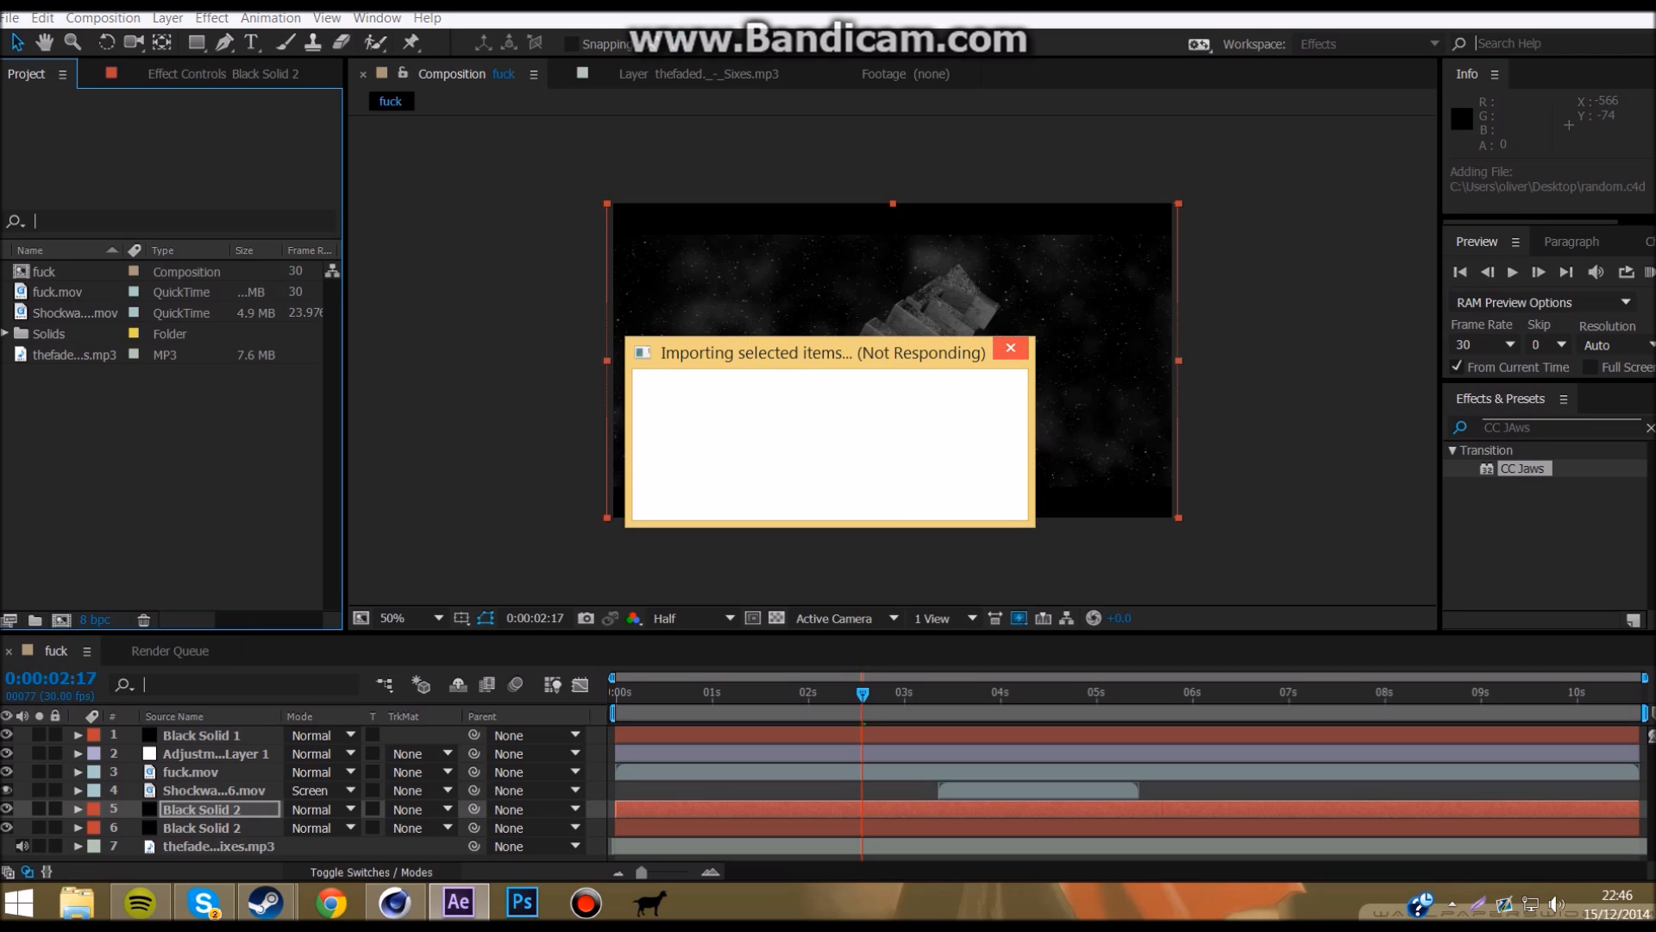
left_click_drag(69, 313, 156, 720)
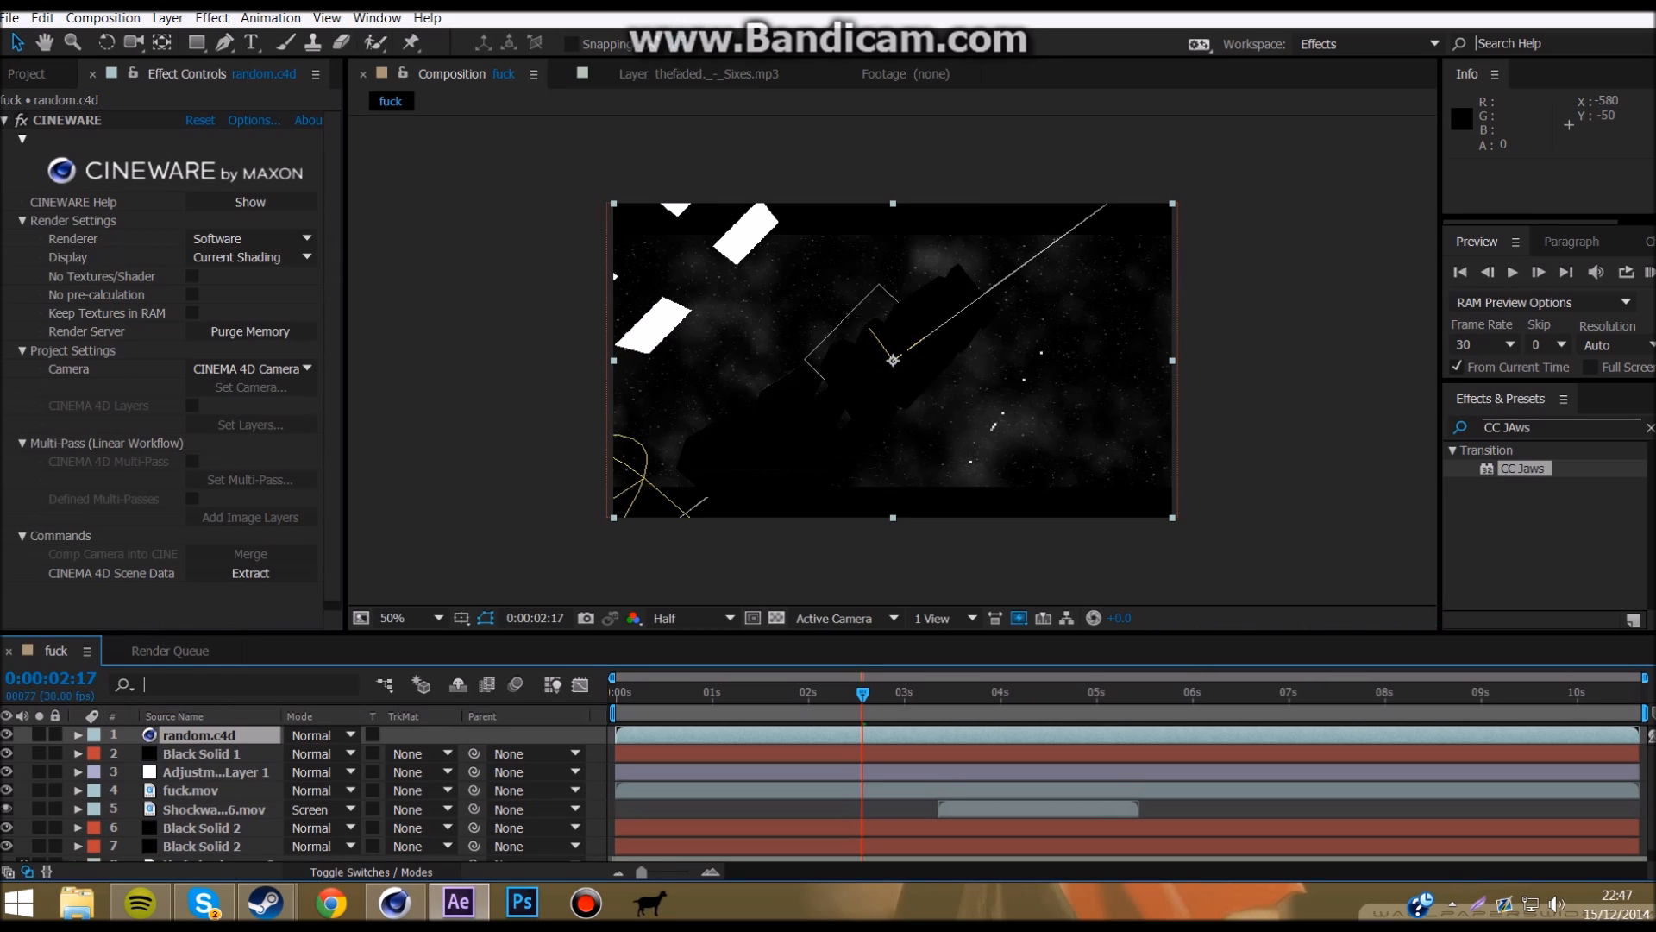
Step: Extract the Cinema 4D scene data and delete the Right Light, Left Light and random.c4d layers, keeping only the Camera
left_click(250, 573)
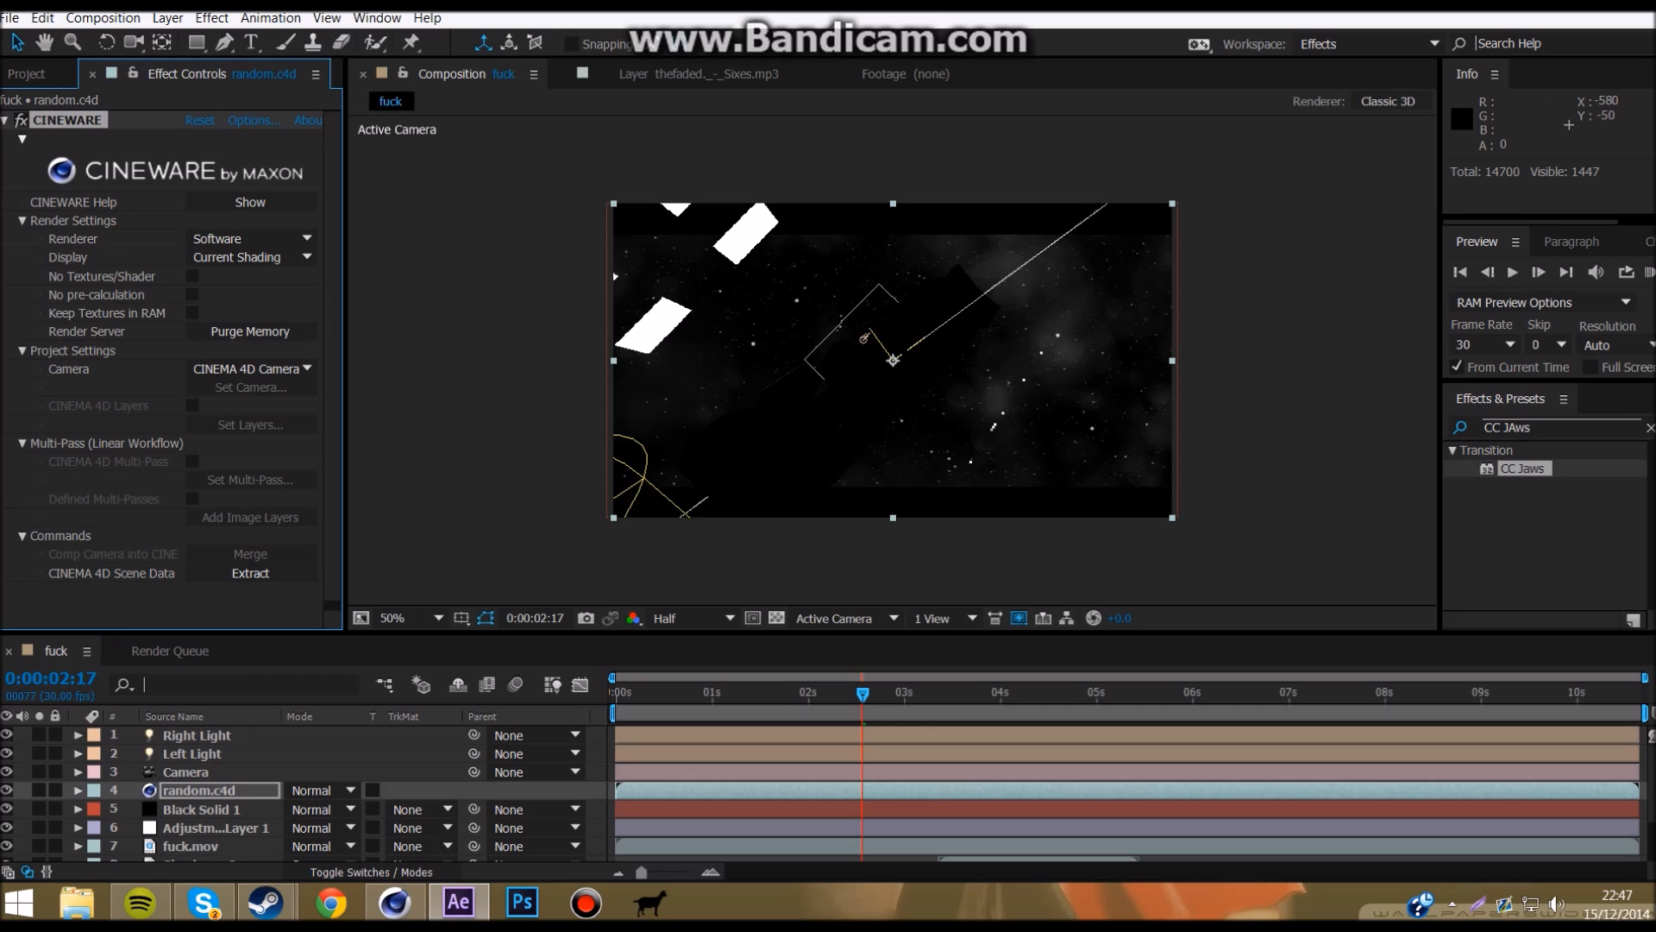
left_click(199, 790)
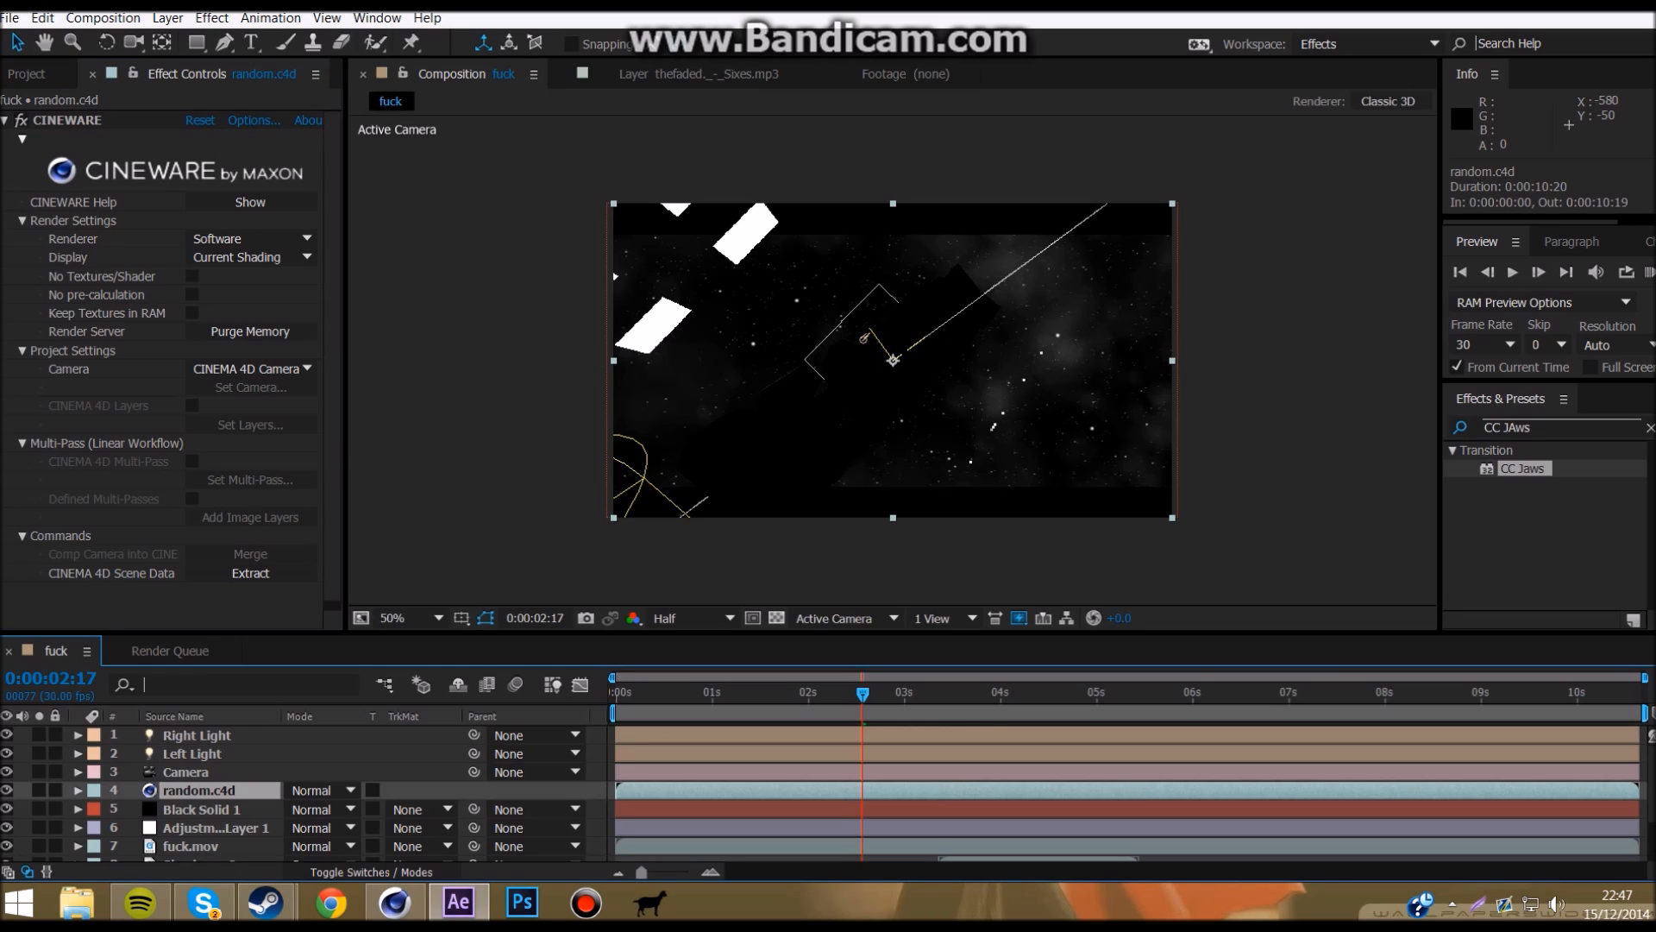
key("Delete")
key("ctrl+z")
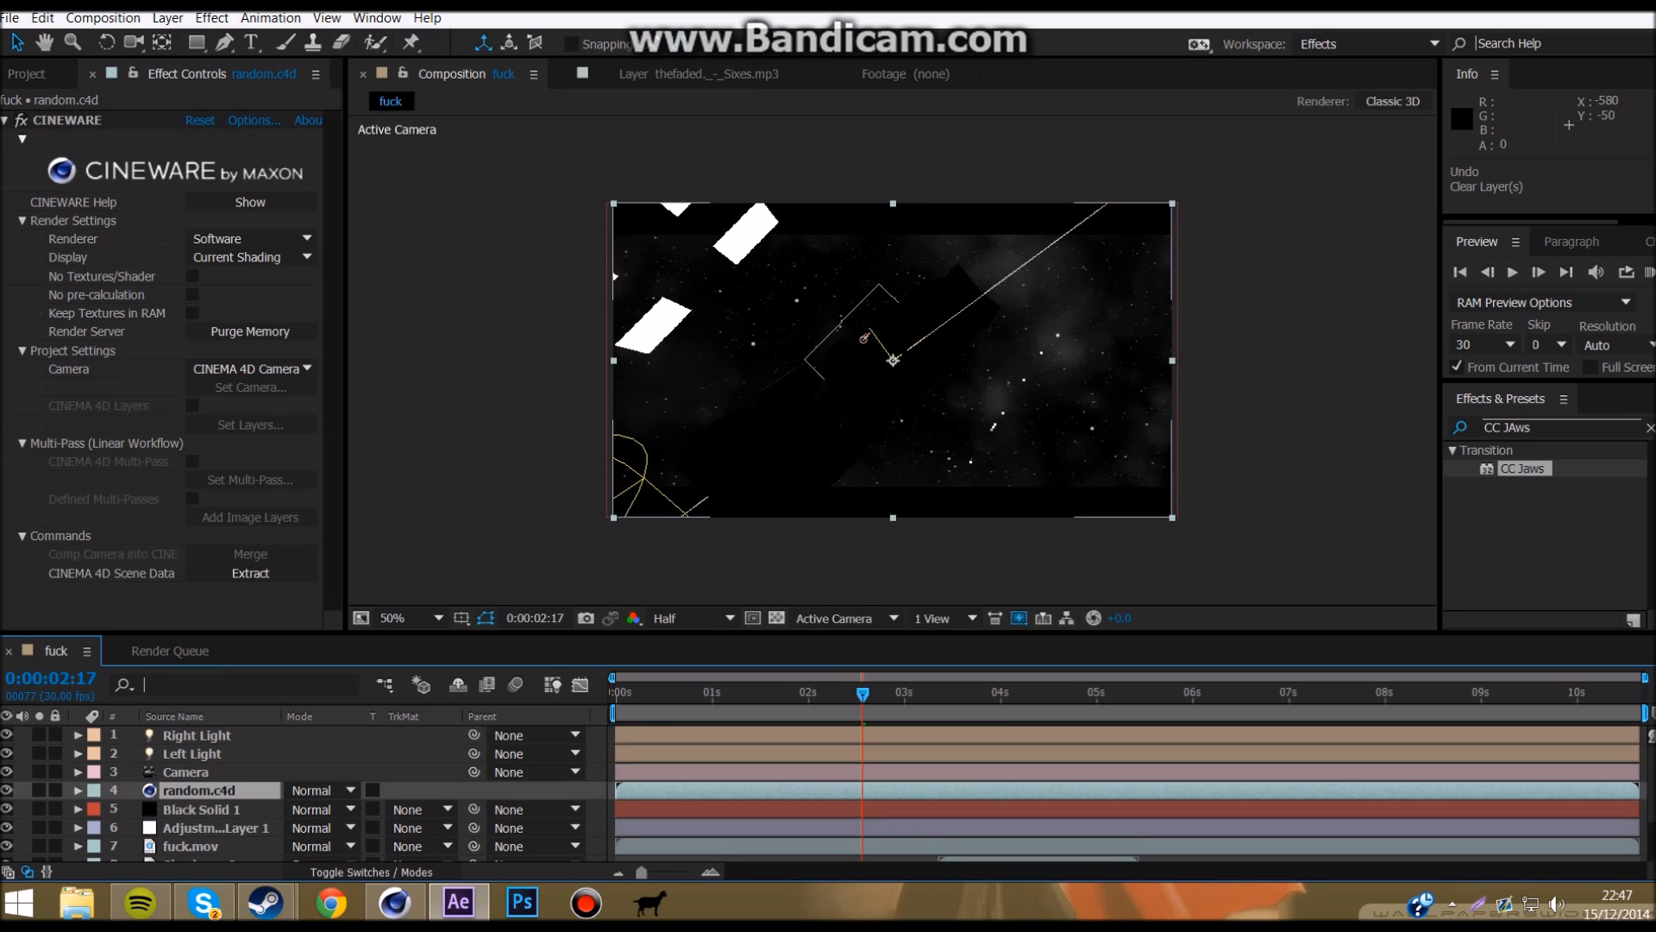
left_click(196, 735)
key("Delete")
left_click(197, 735)
key("Delete")
left_click(199, 754)
key("Delete")
Step: Animate Form's Disperse on Black Solid 2 with a keyframe of 1000 at 0:00:00:00 and a higher value at 0:00:10:19
left_click_drag(863, 693, 1637, 693)
left_click(202, 828)
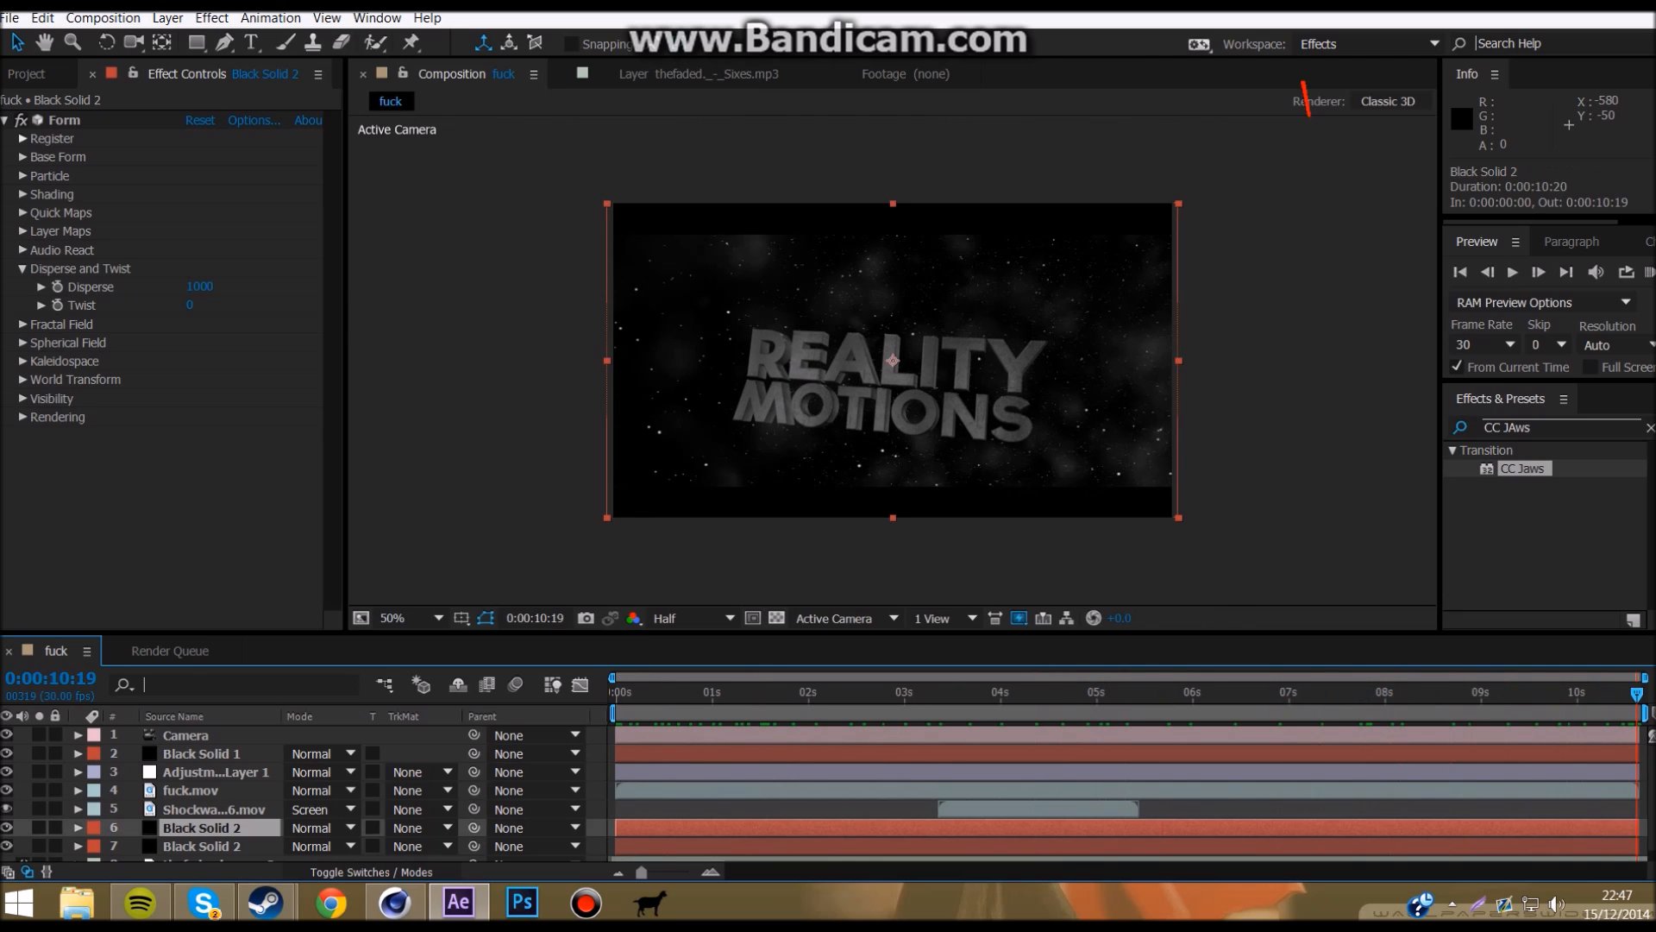
key("Home")
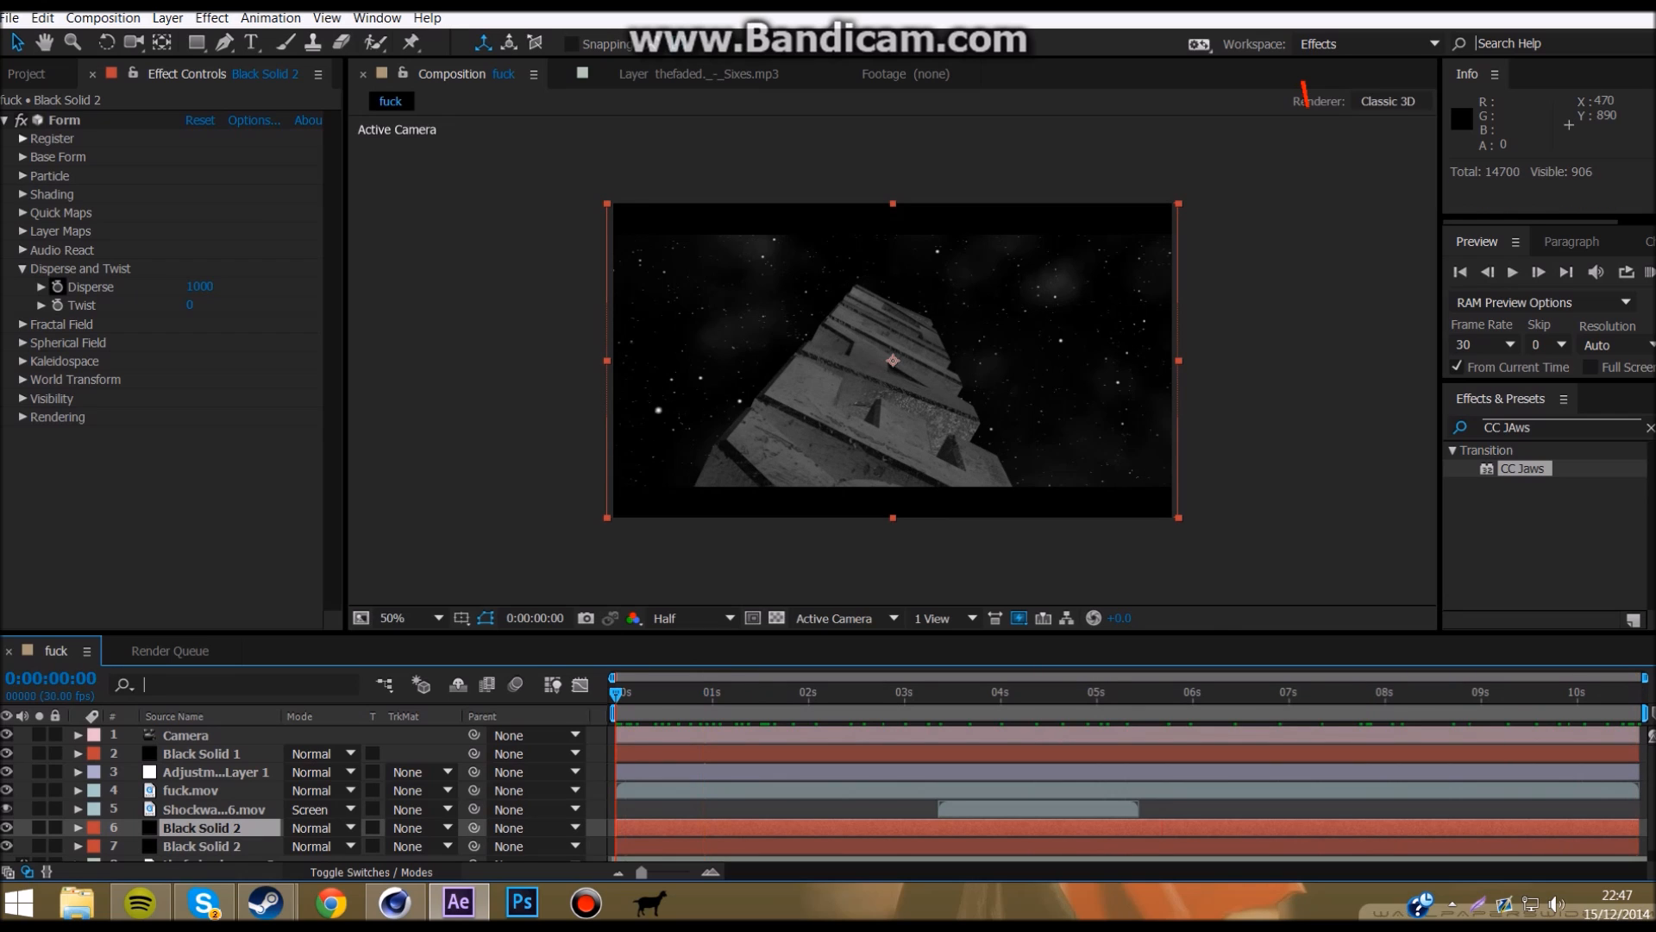
left_click(58, 286)
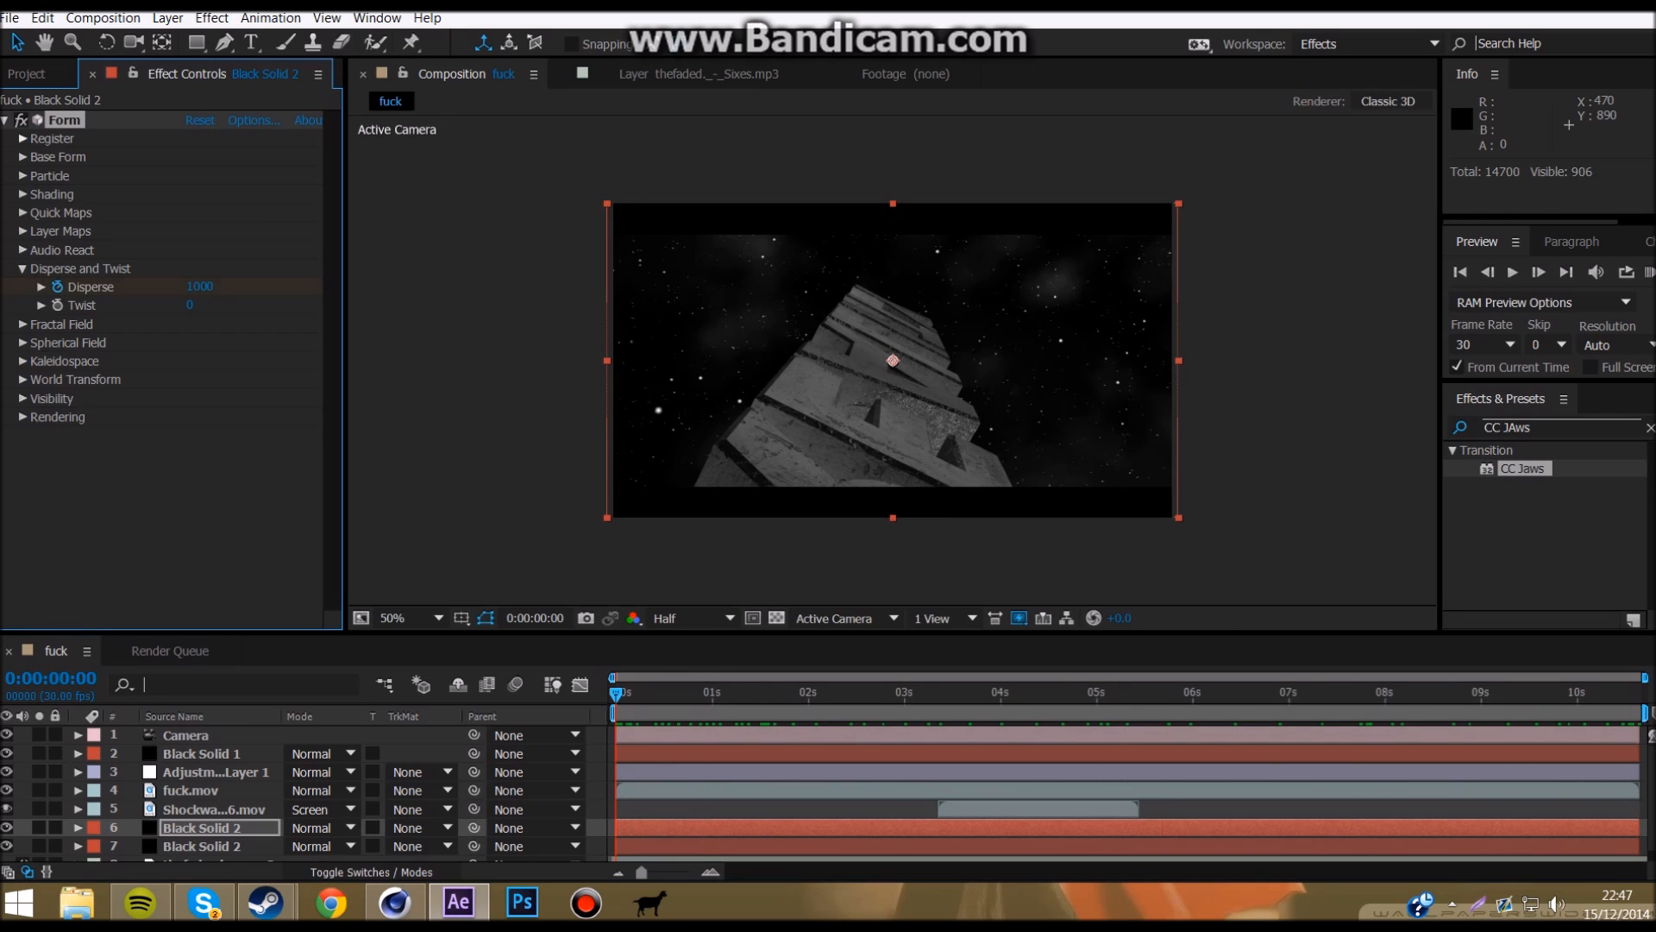
left_click_drag(616, 693, 1637, 694)
left_click(201, 286)
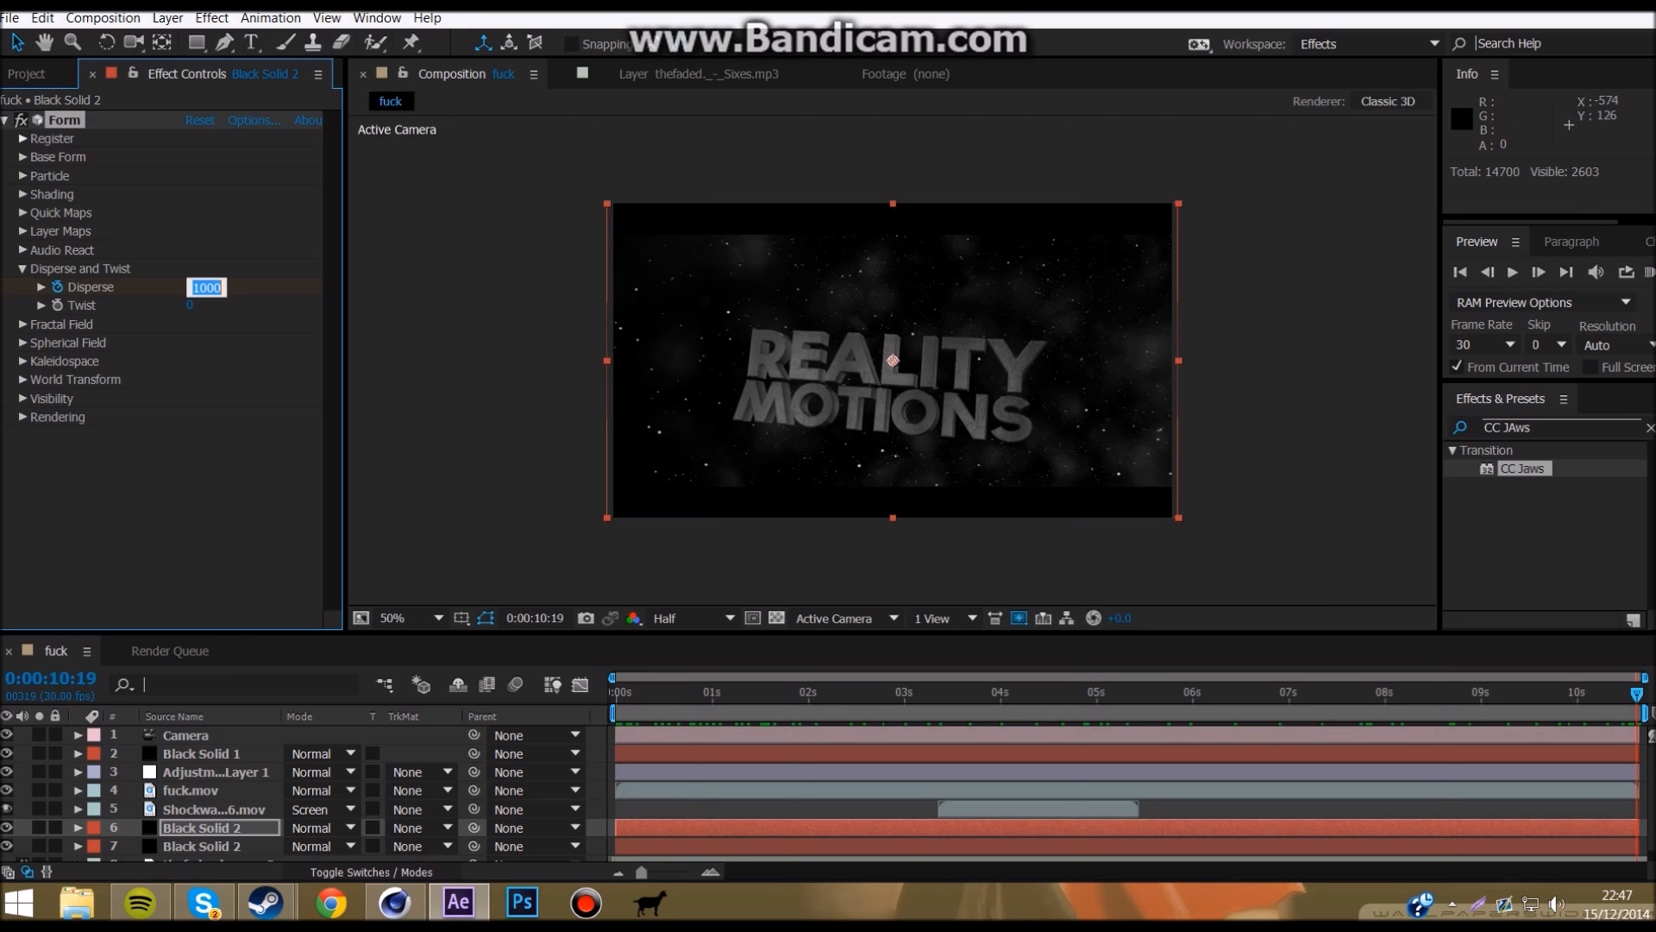
key("Return")
Step: RAM-preview the whole animation from the start to check the particle movement
left_click_drag(661, 694, 614, 694)
left_click(1650, 272)
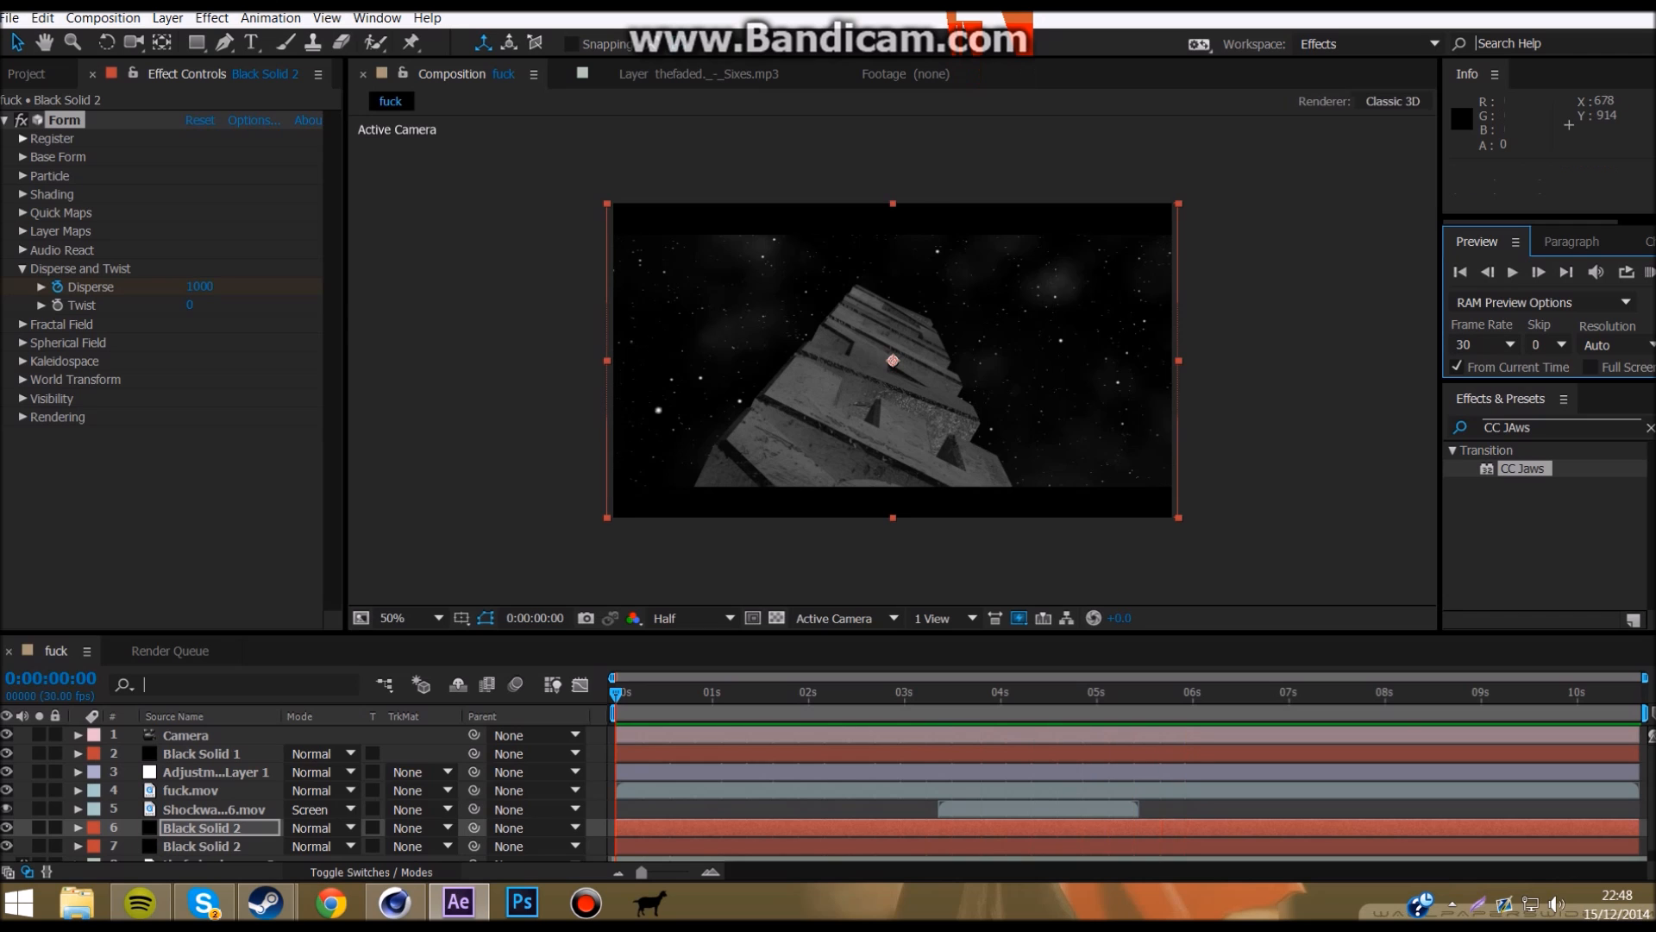
left_click_drag(616, 694, 724, 694)
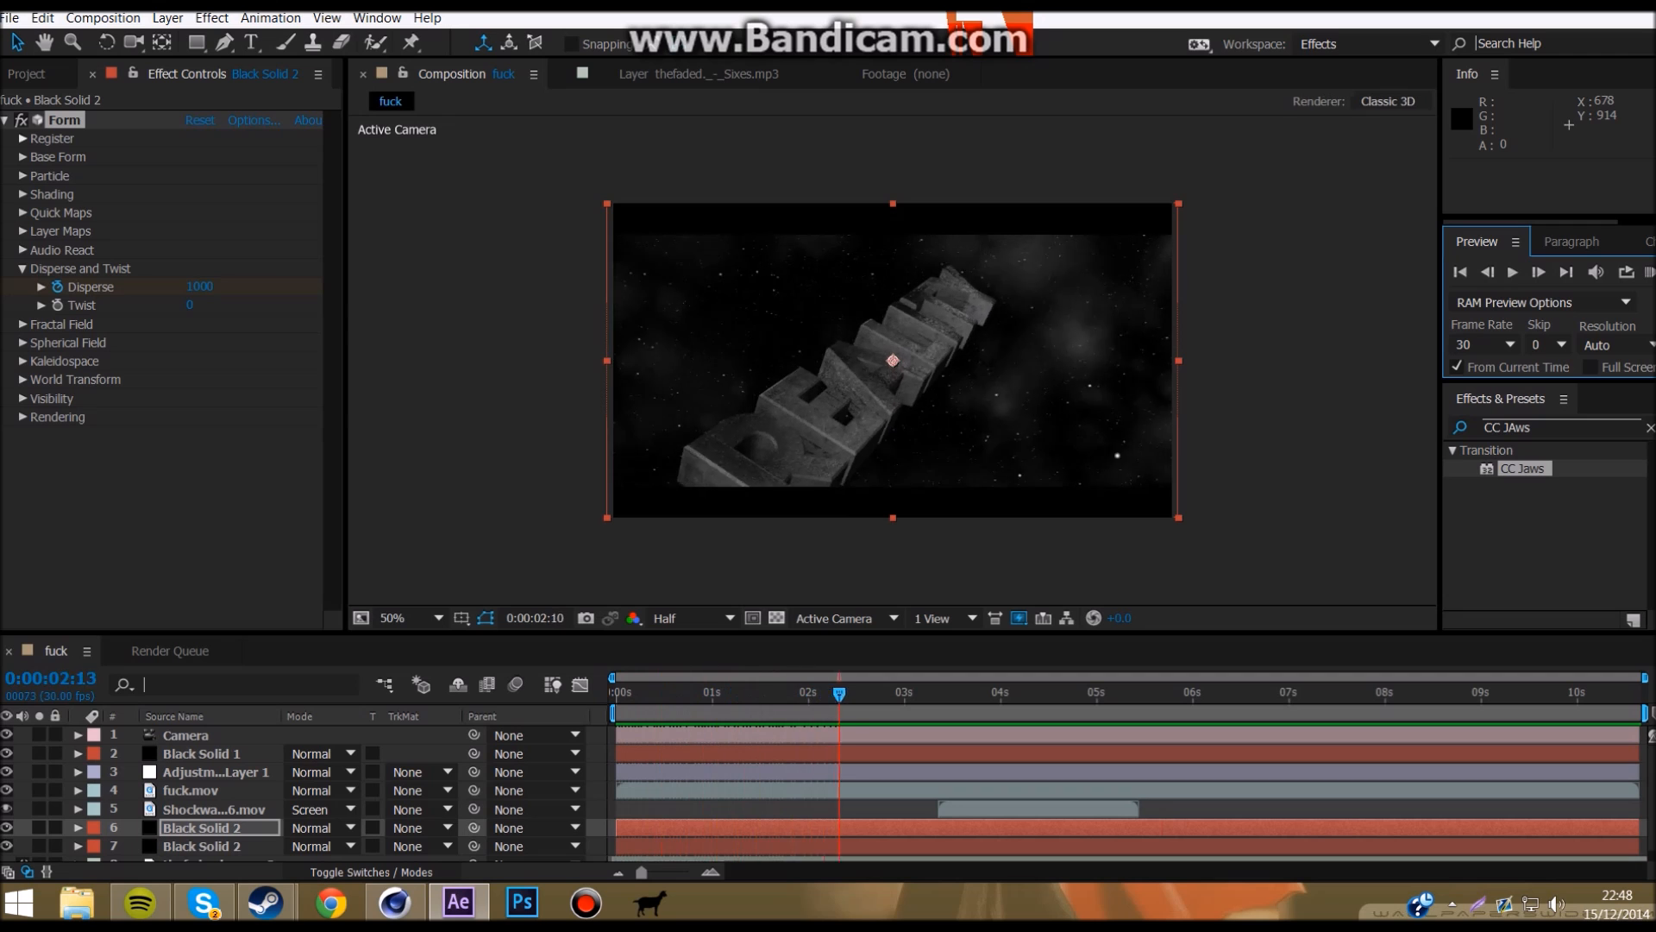
key("space")
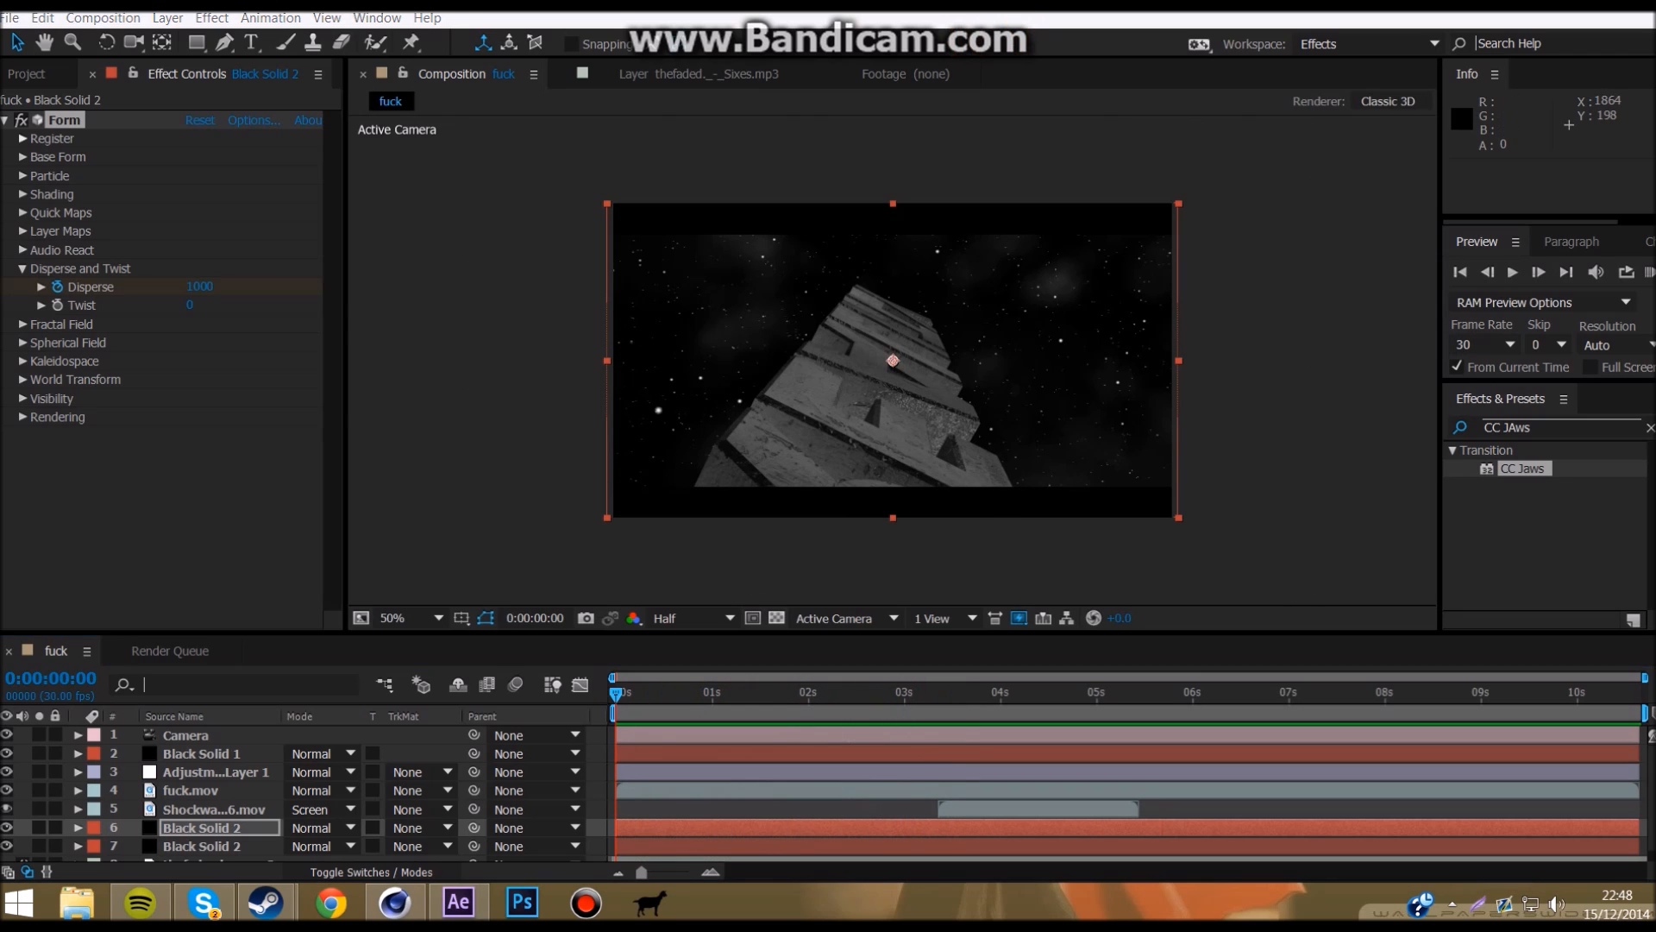
left_click(1649, 272)
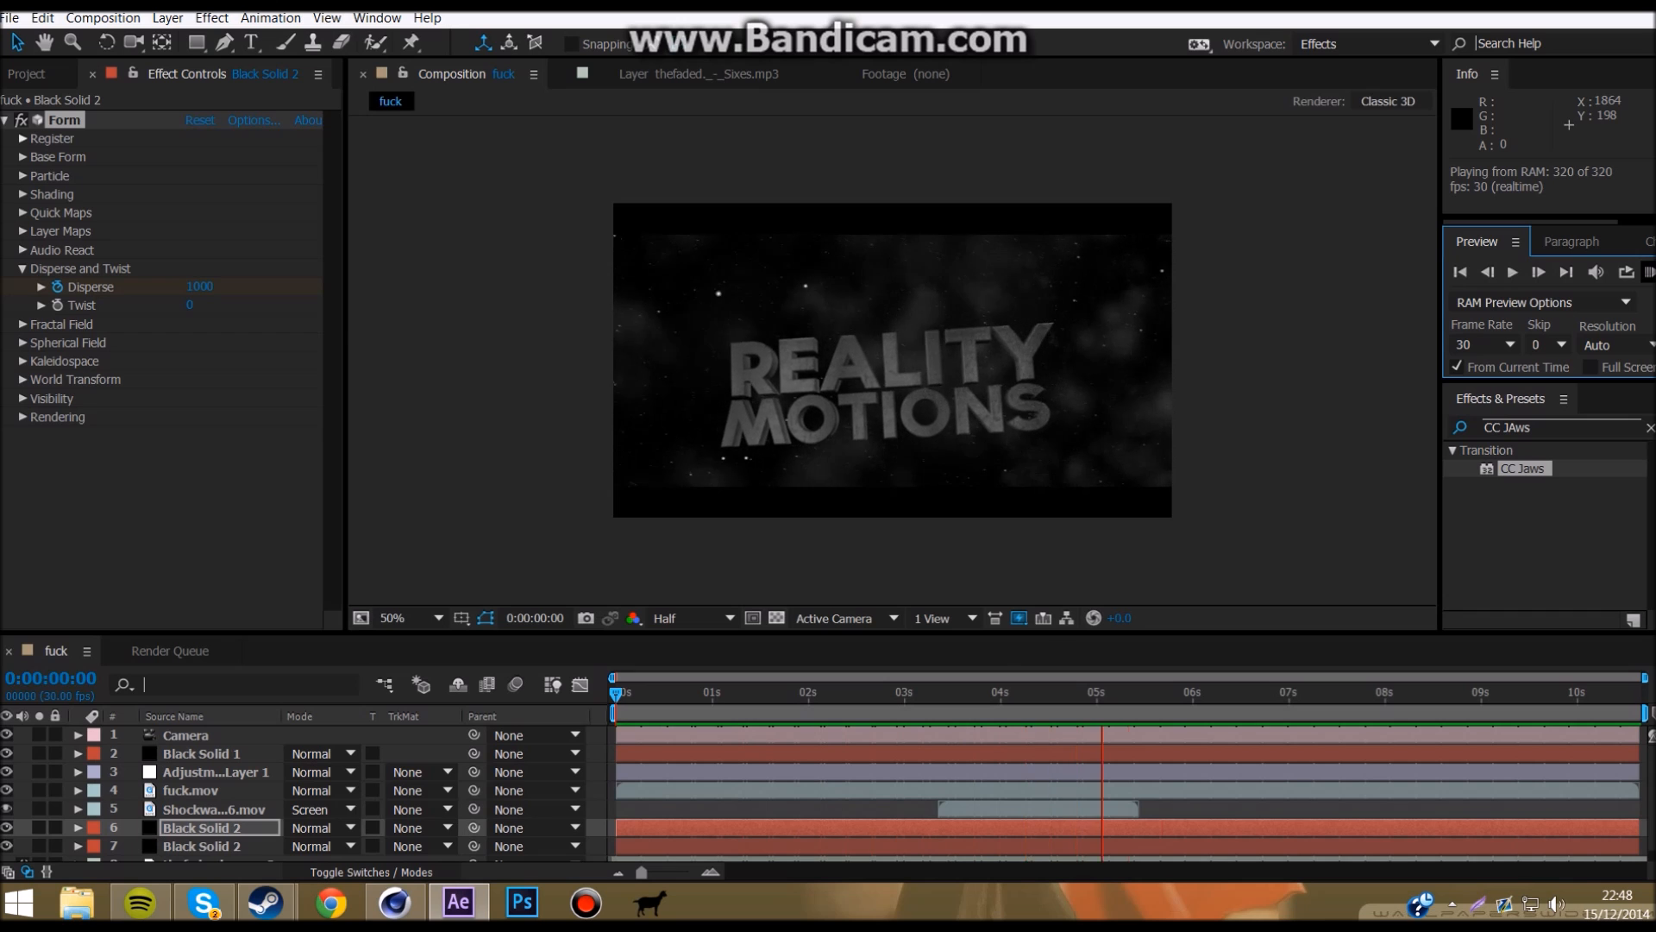
key("space")
key("space")
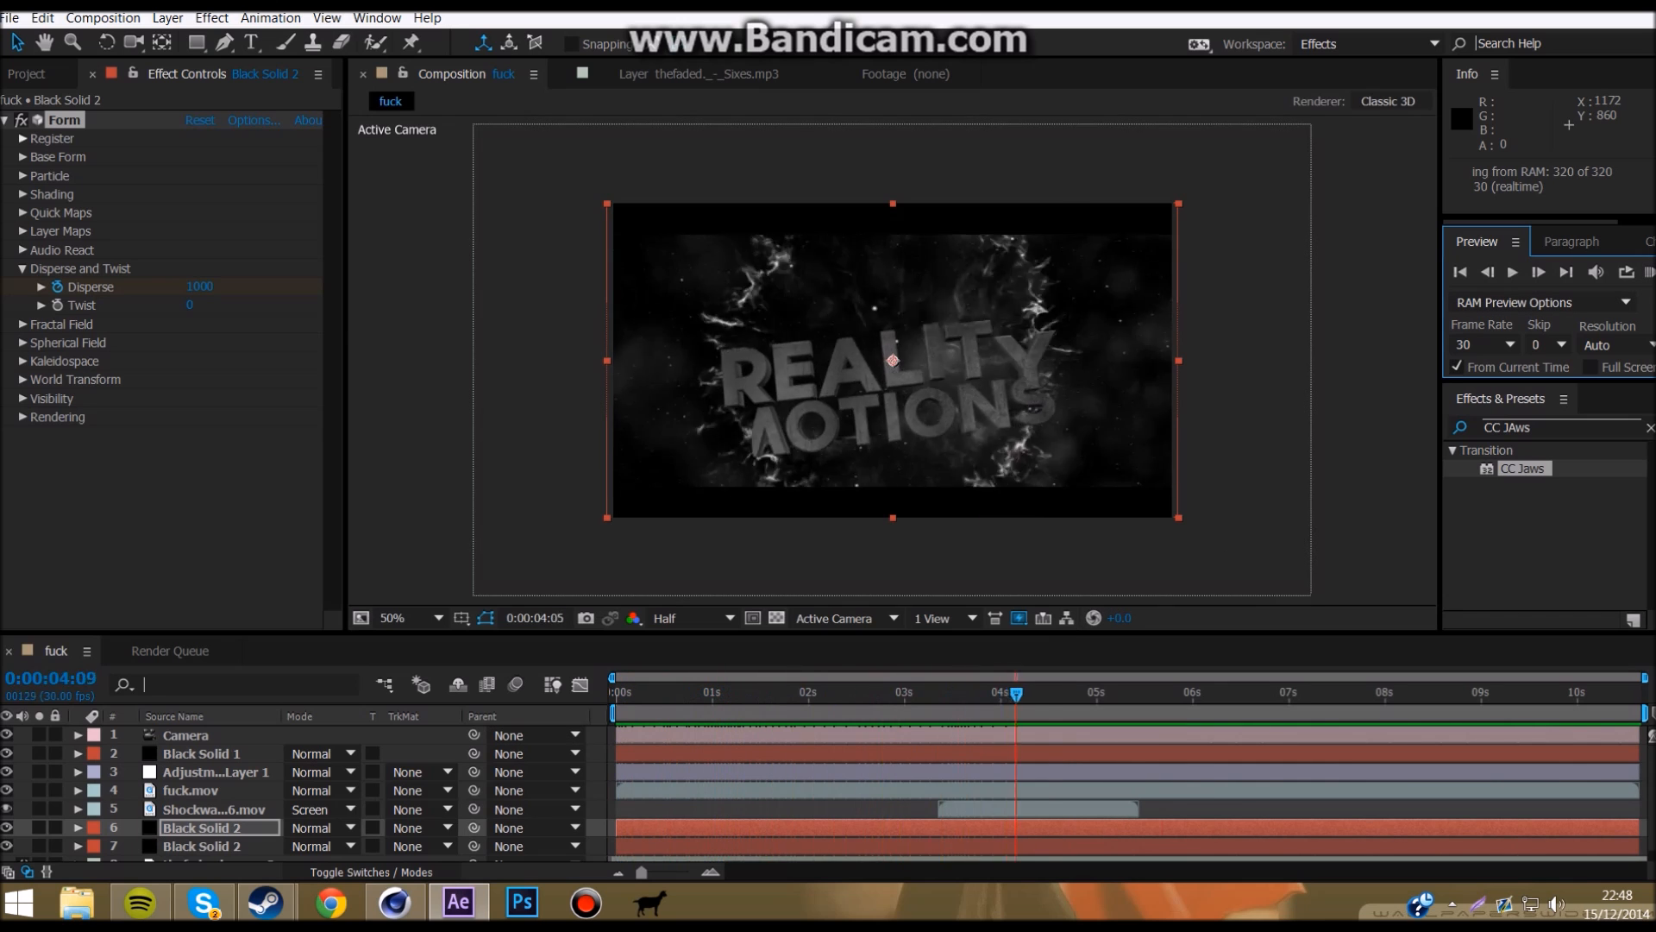
key("space")
Step: At 0:00:02:20, create a 1280 × 720 black solid above the Form layer and apply Video Copilot Optical Flares to it
left_click(872, 693)
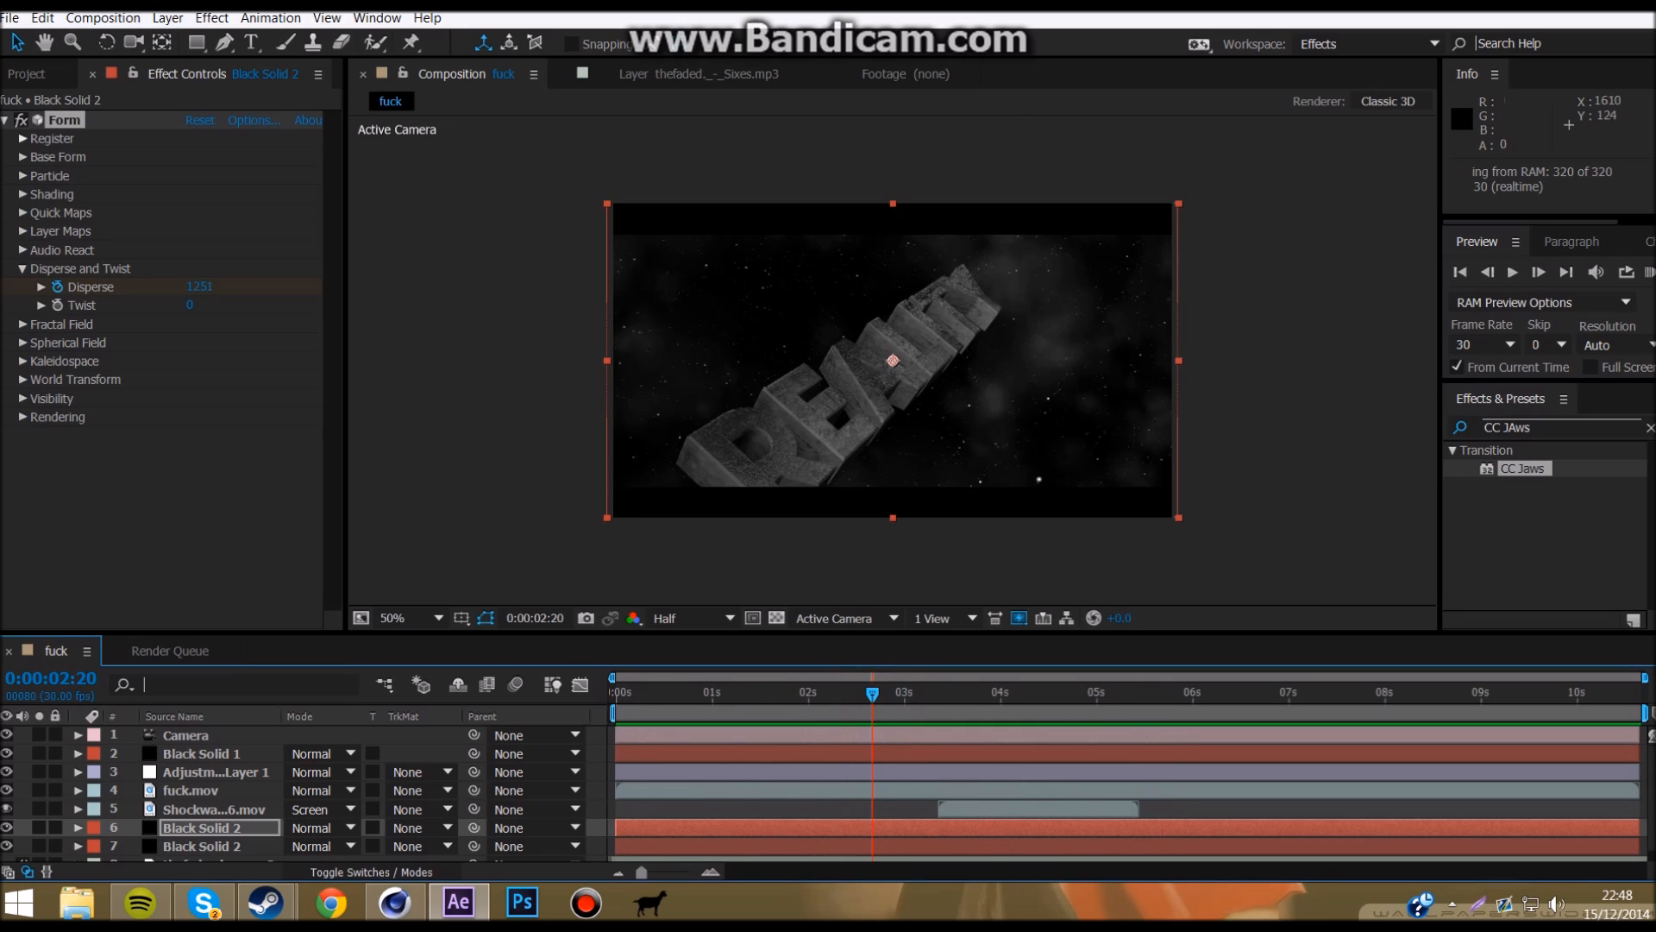
left_click(168, 17)
mouse_move(207, 40)
left_click(569, 62)
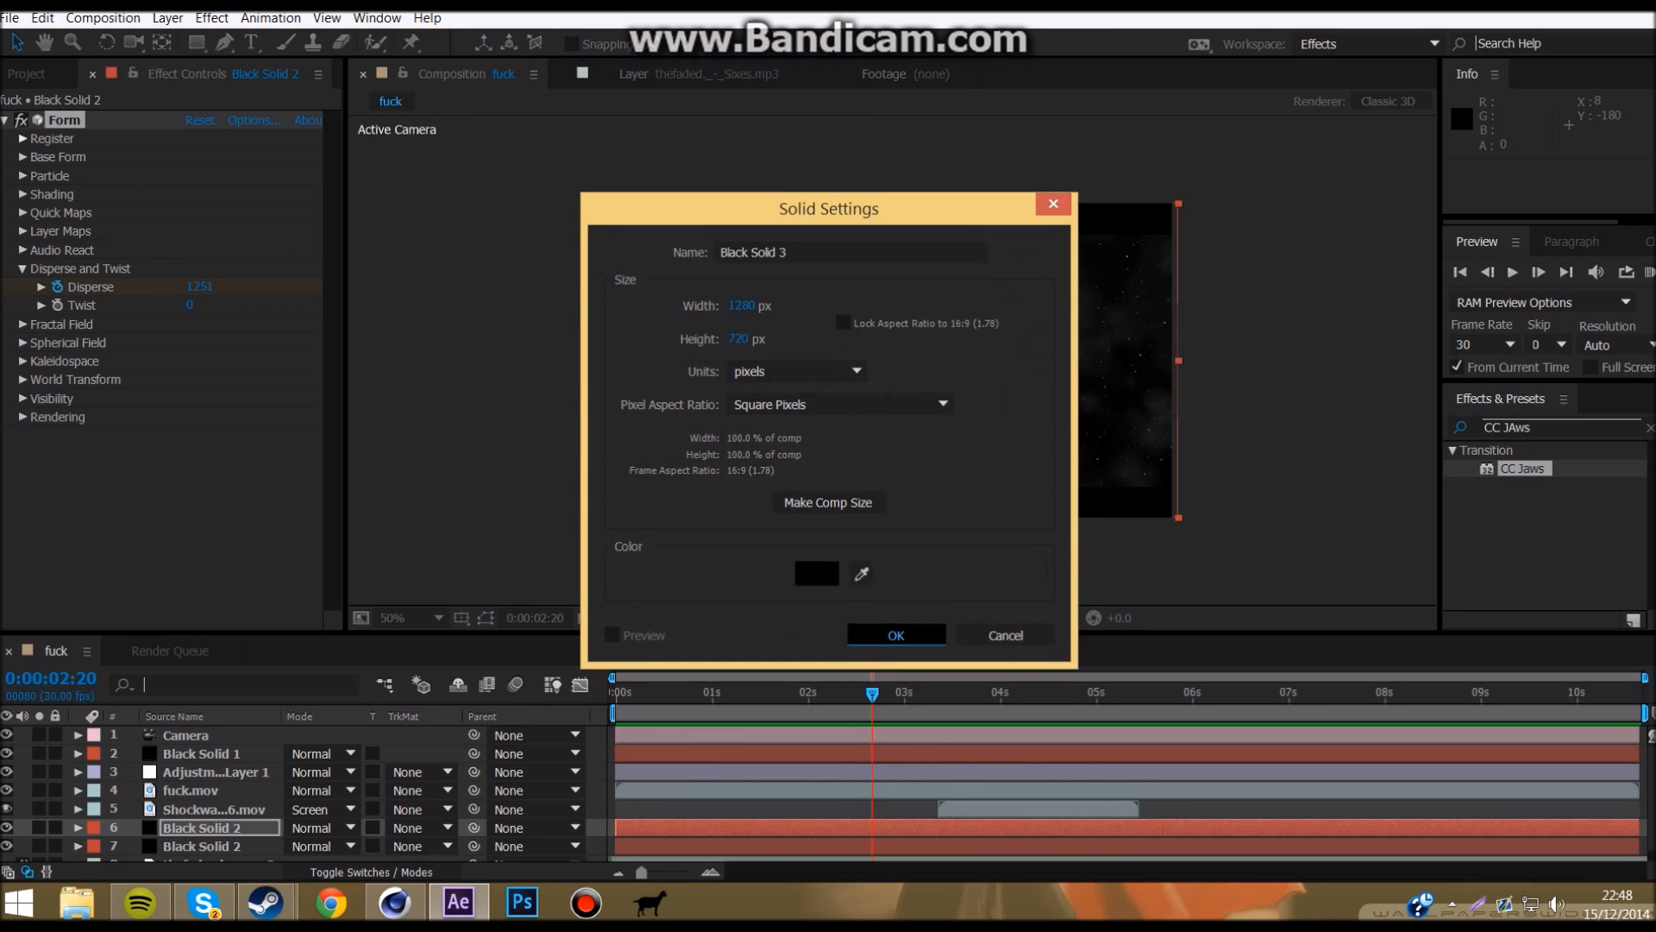
left_click(887, 632)
left_click(211, 17)
mouse_move(345, 281)
mouse_move(535, 105)
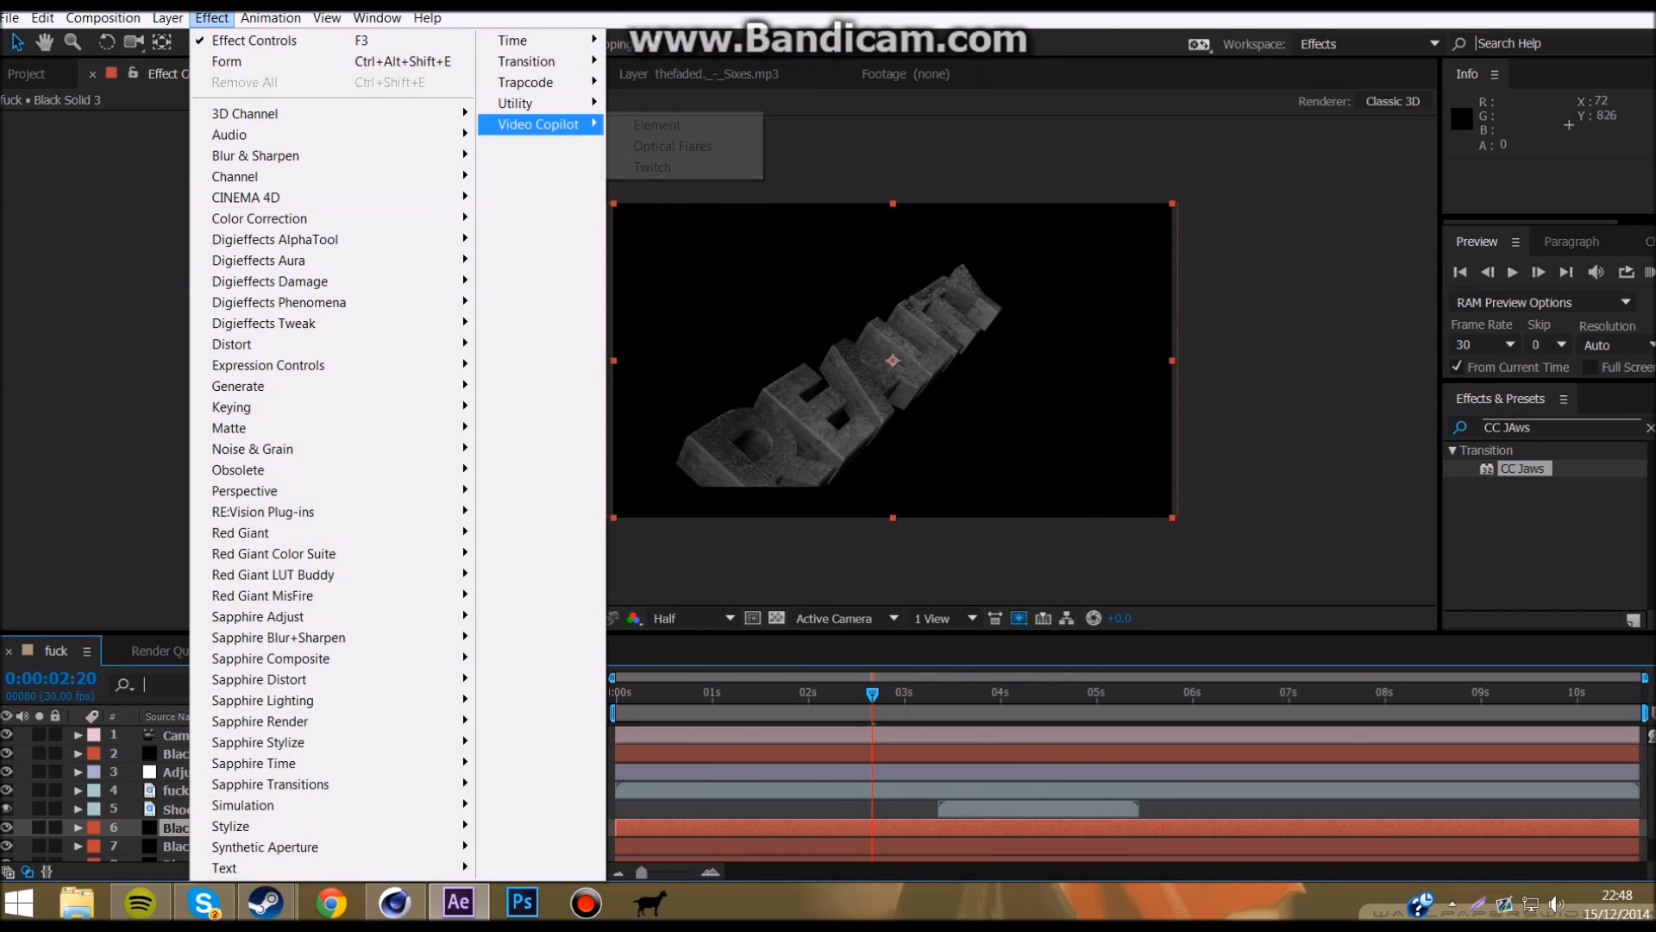
left_click(673, 146)
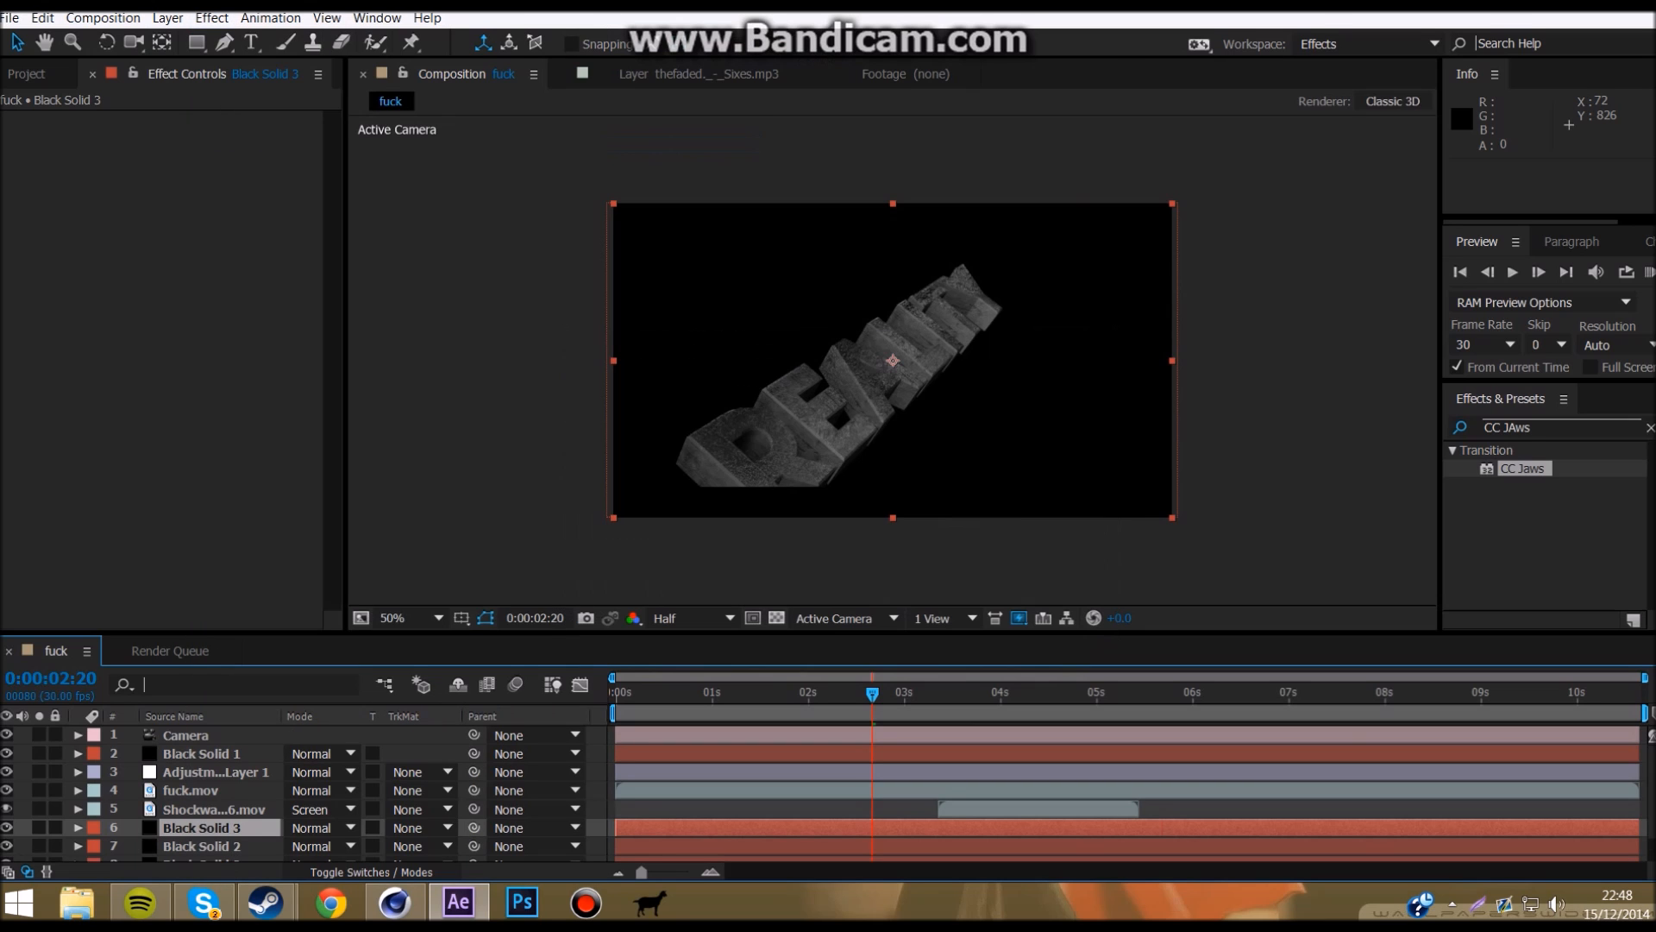
Step: In the Optical Flares options, remove all default lens objects and add a single Shimmer object
left_click(254, 120)
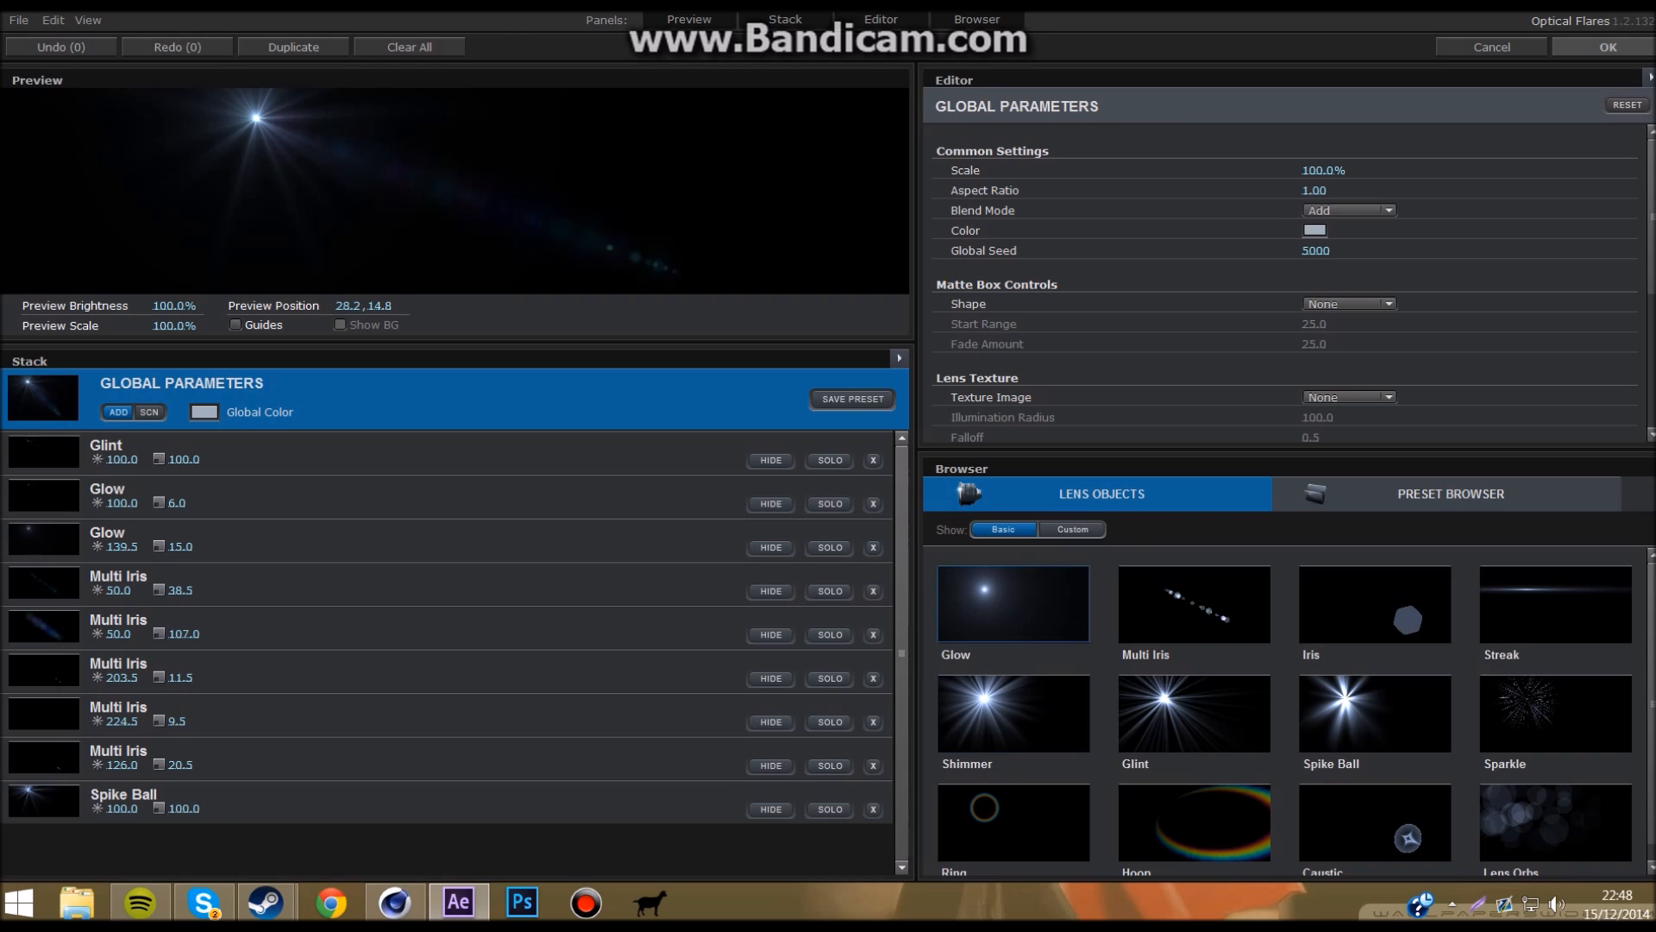
left_click(873, 461)
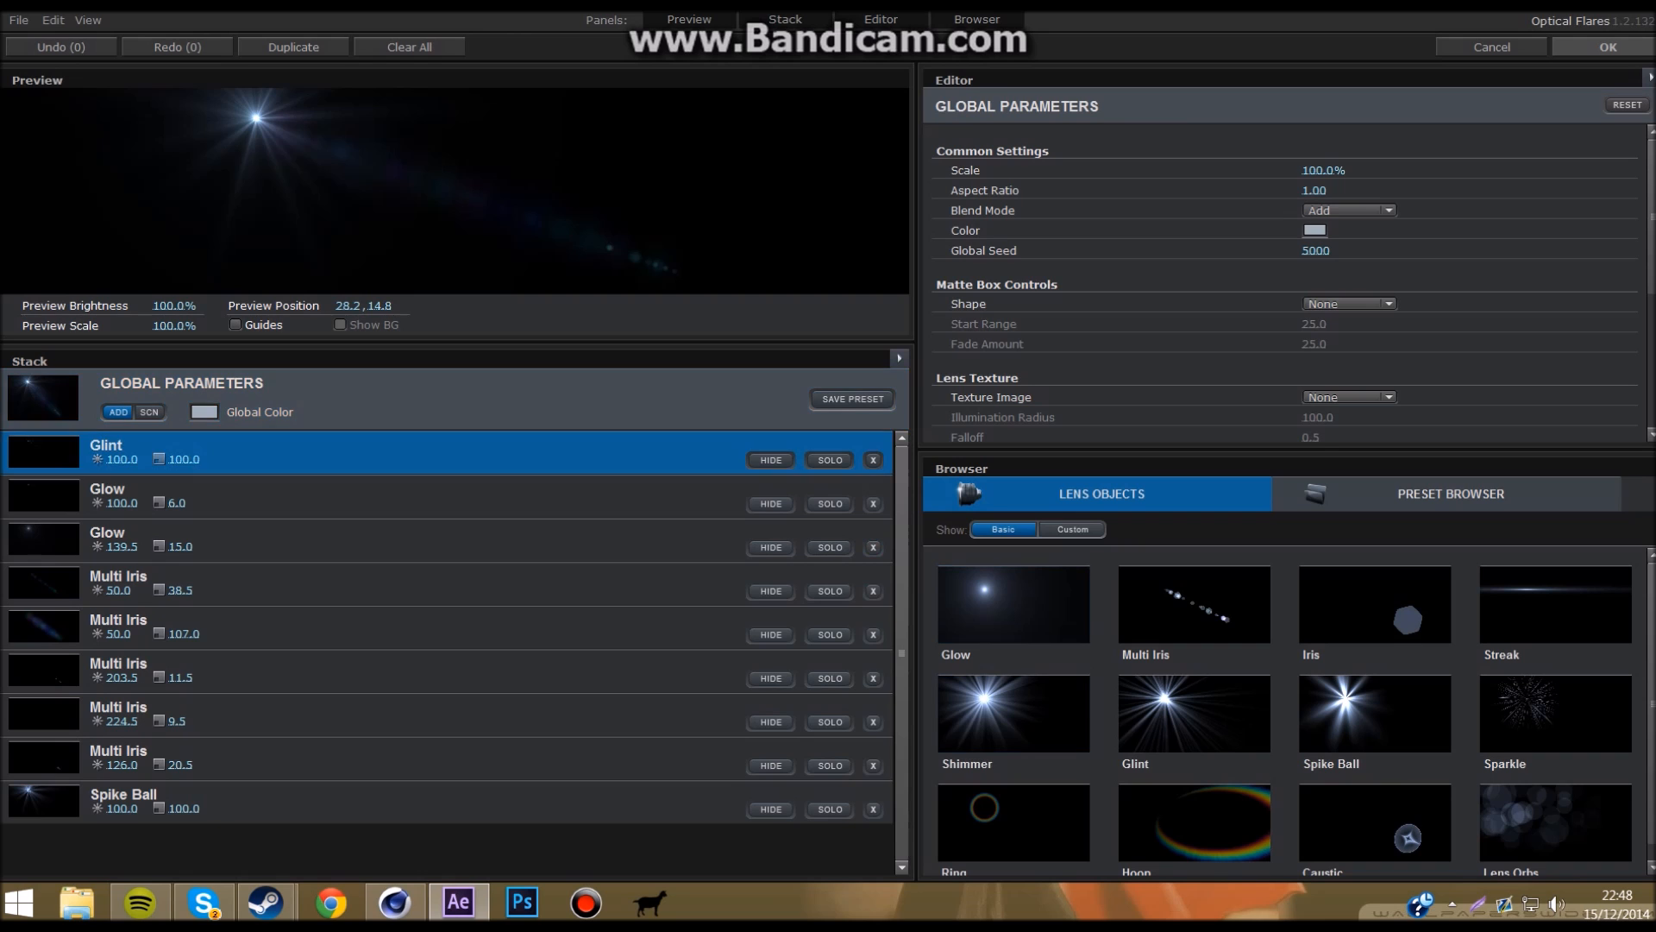
left_click(873, 461)
left_click(873, 461)
left_click(873, 460)
left_click(873, 460)
left_click(873, 460)
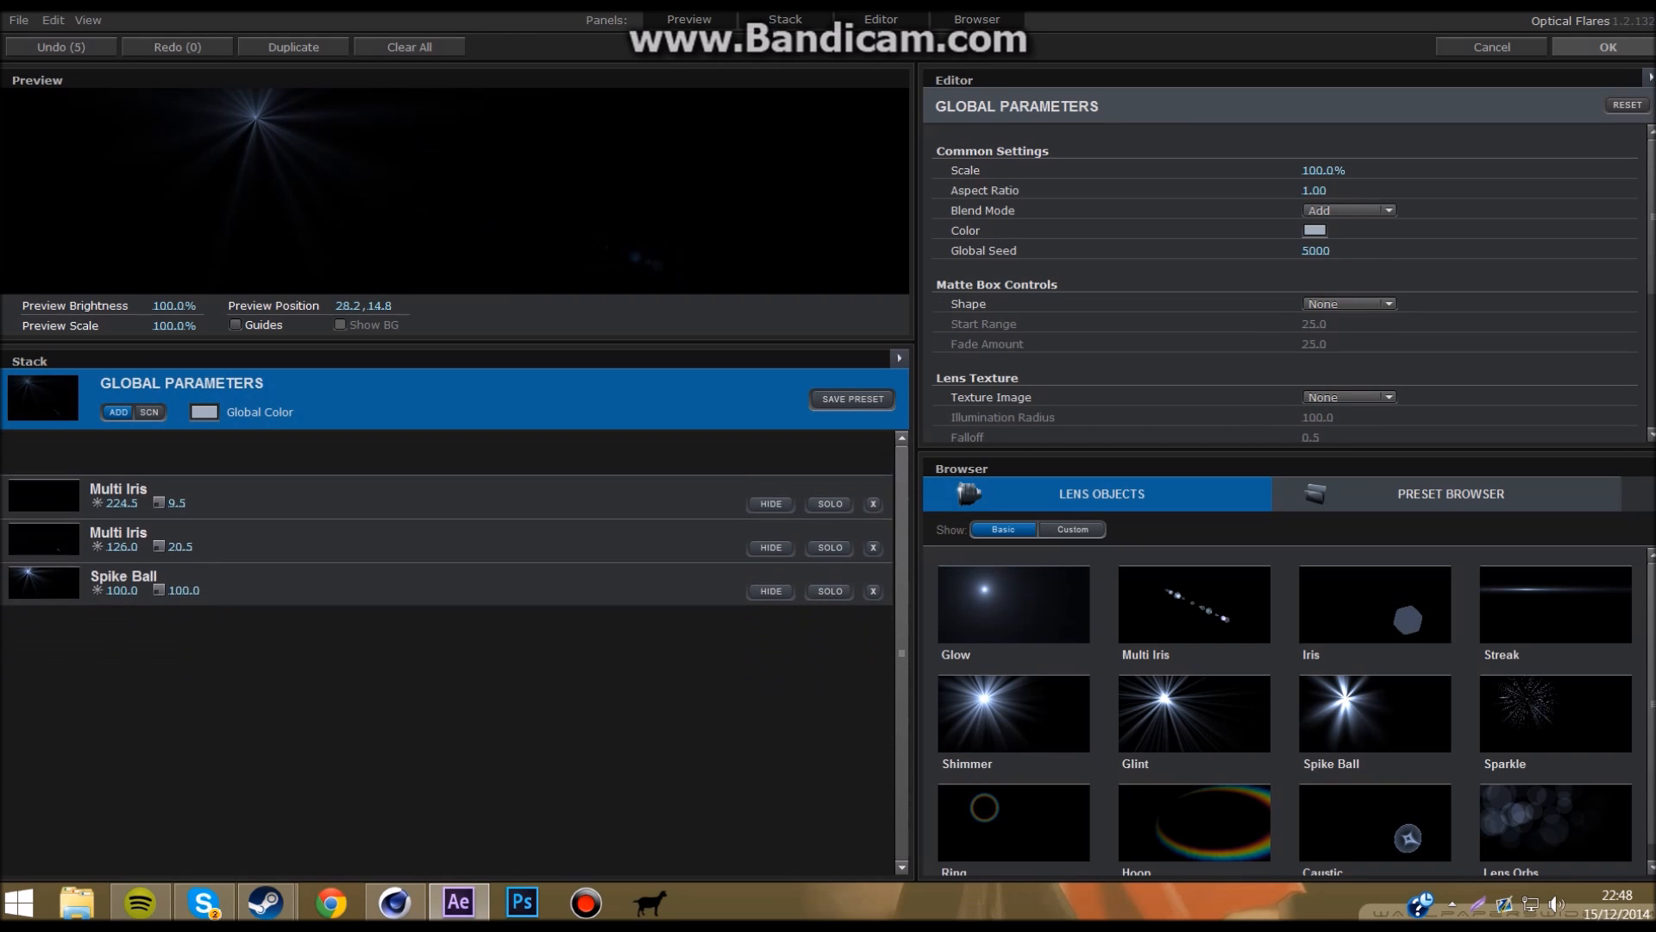
left_click(873, 460)
left_click(873, 461)
left_click(873, 461)
left_click(1014, 713)
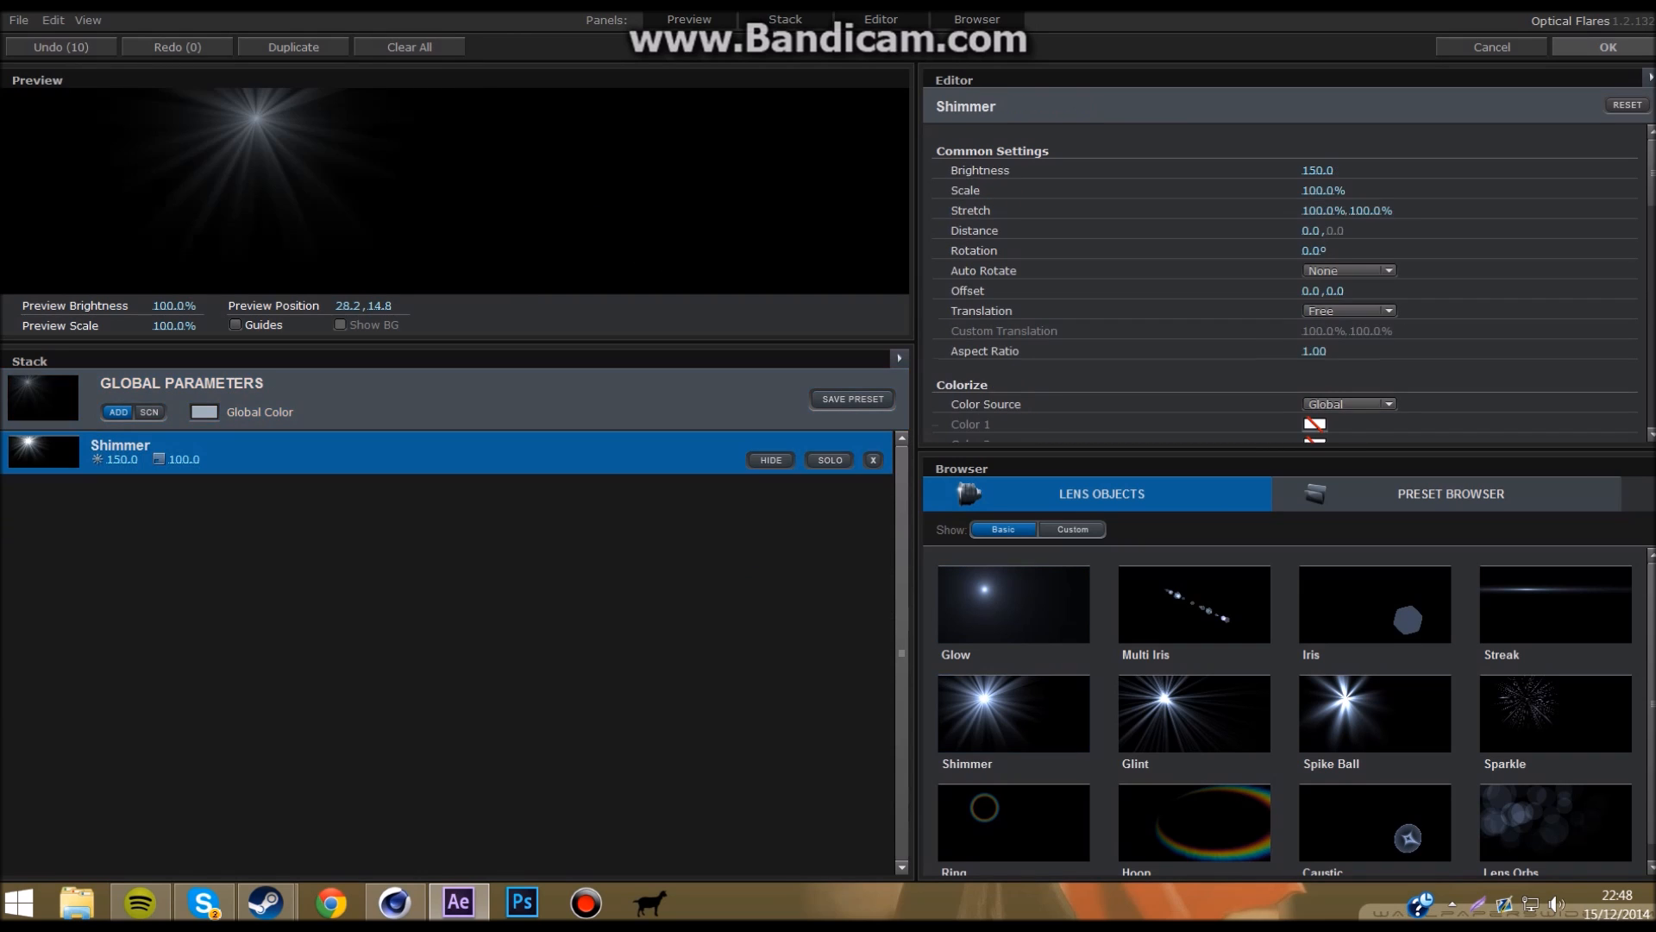
Step: Set the flare's global color to the grey 8E9193 and apply the flare setup
left_click(204, 412)
left_click_drag(142, 393, 43, 398)
left_click(51, 406)
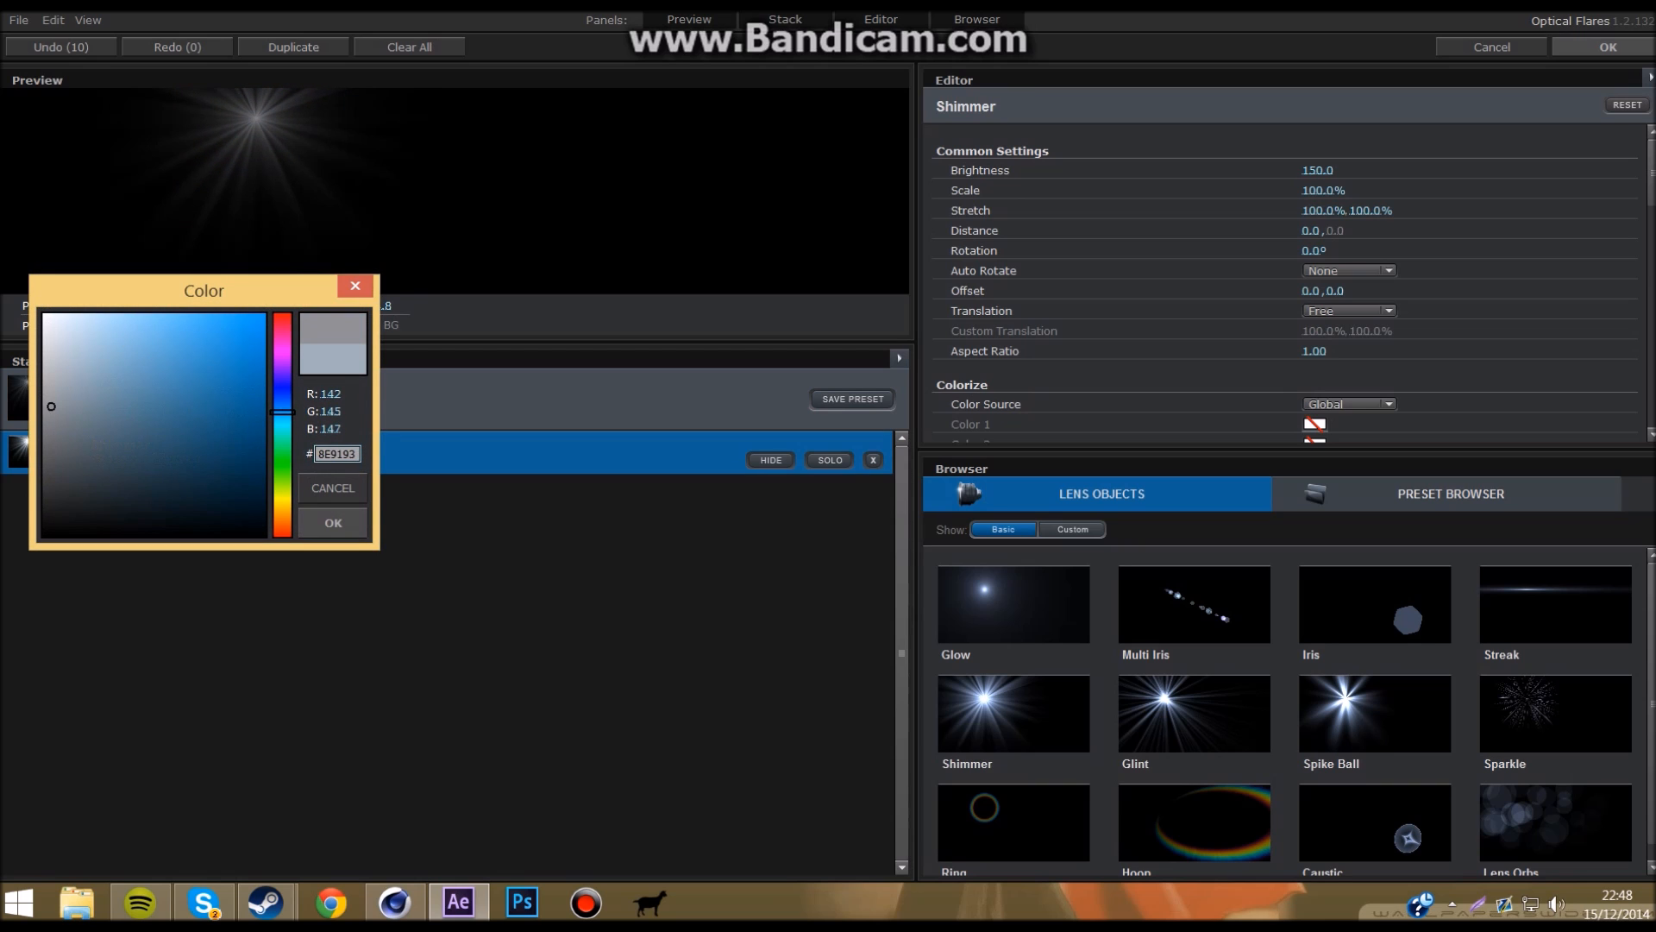
left_click(333, 523)
left_click(1609, 47)
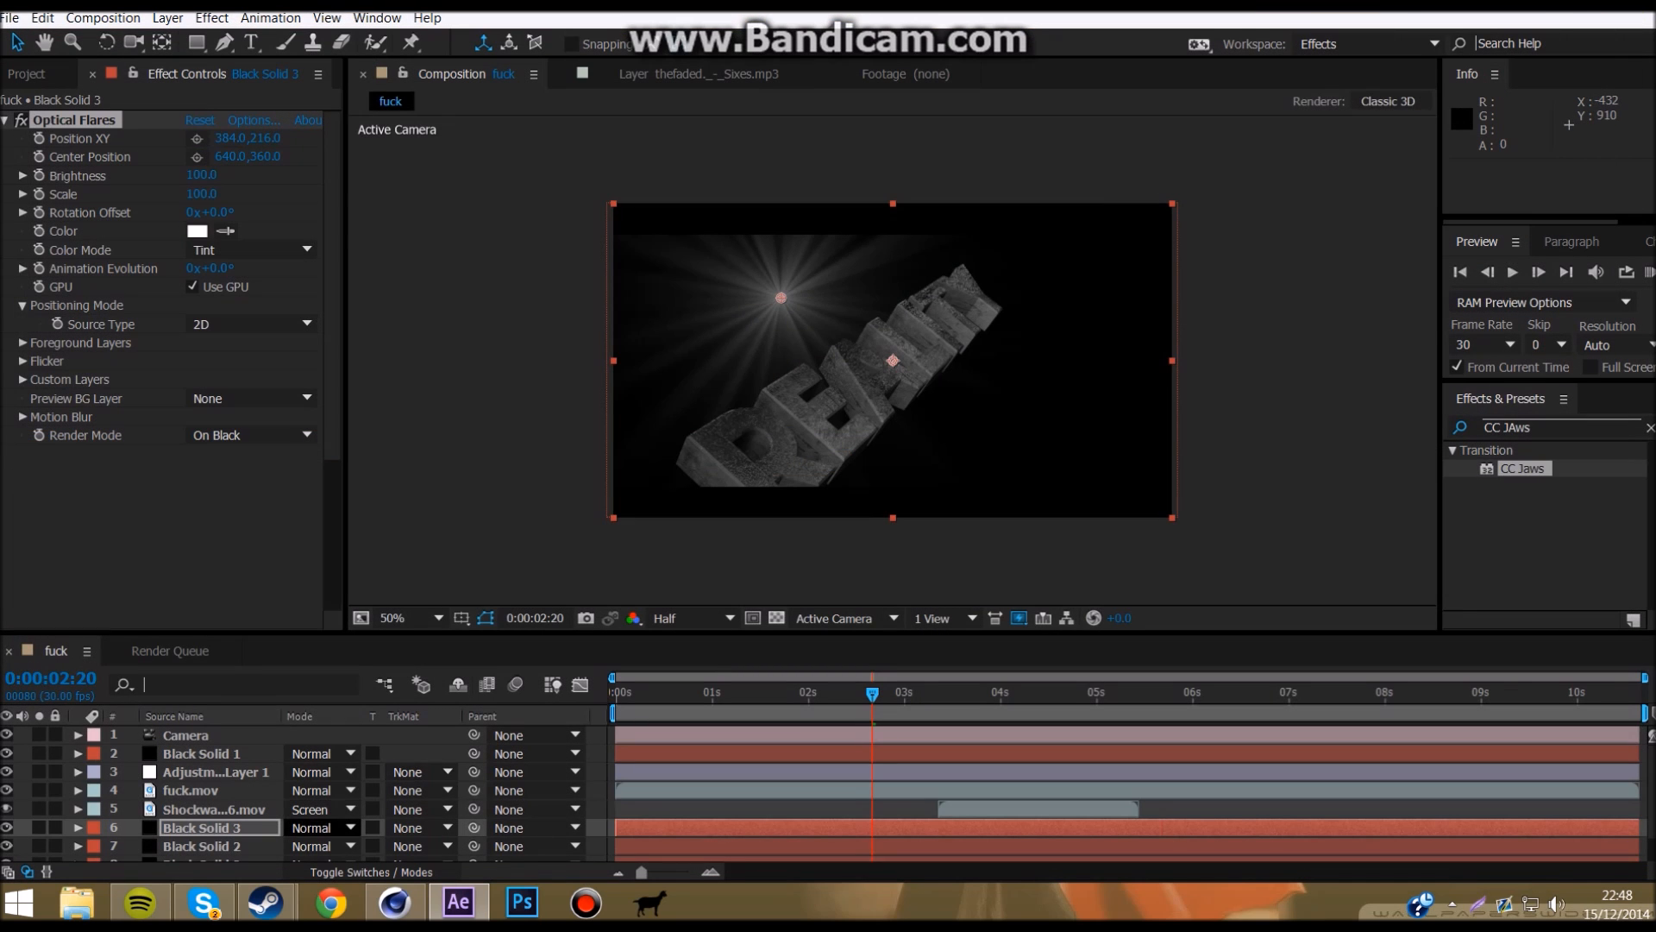
Step: Set the flare solid's blending mode to Screen and its flare position to 642, 0
left_click(319, 827)
left_click(325, 282)
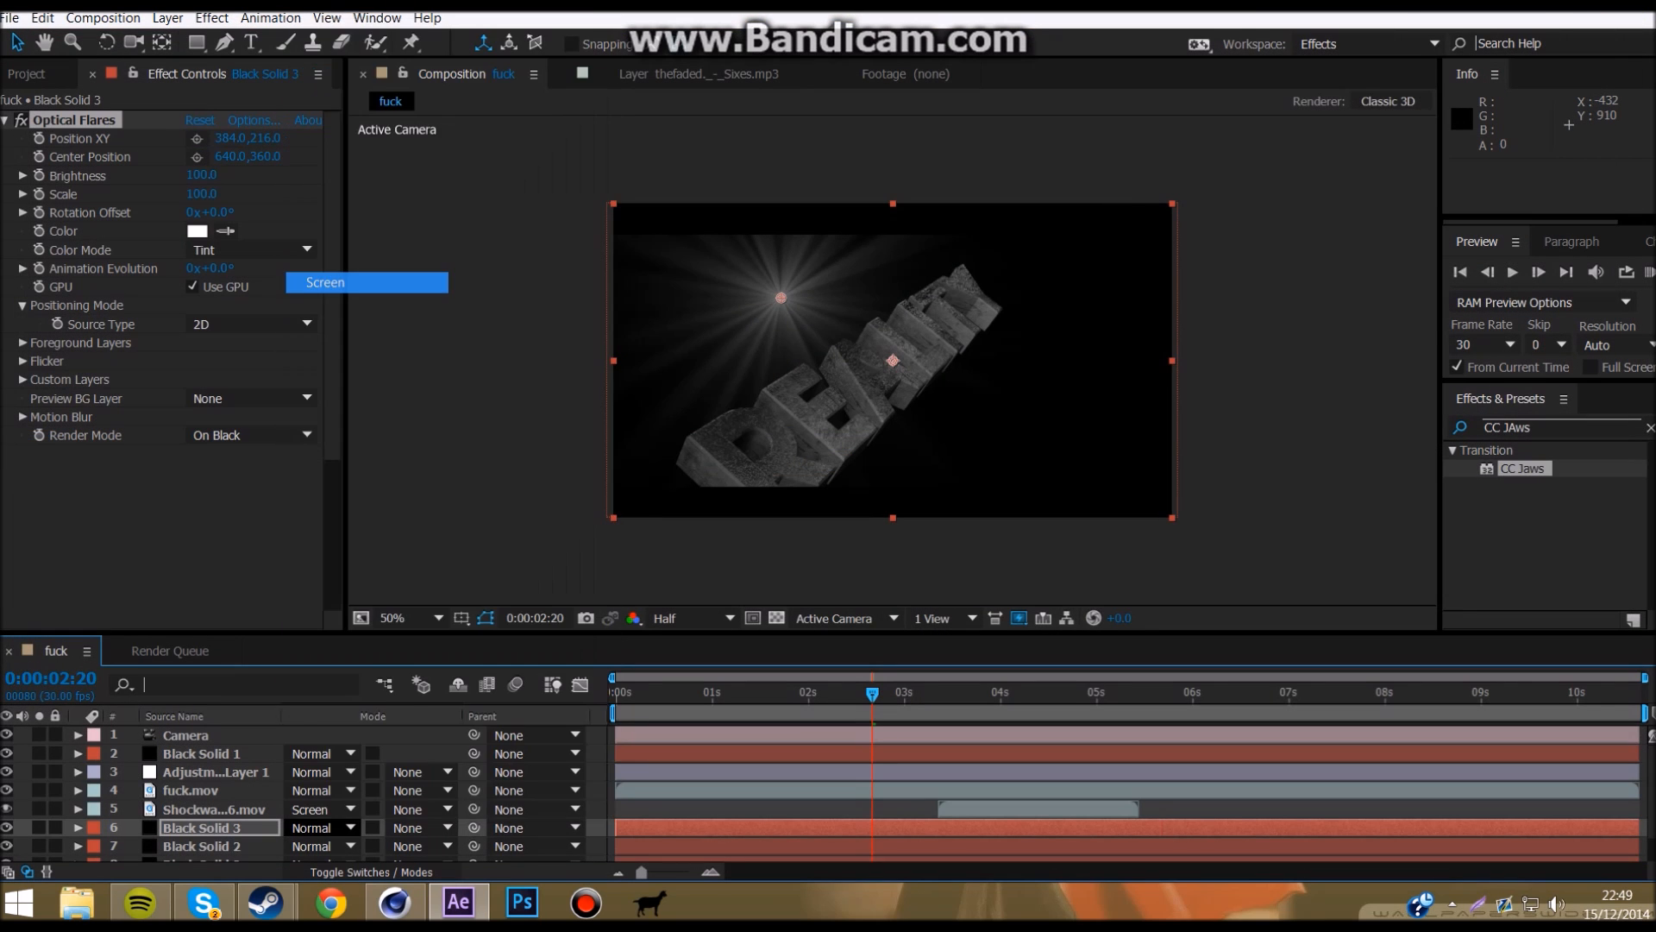
left_click_drag(228, 138, 457, 146)
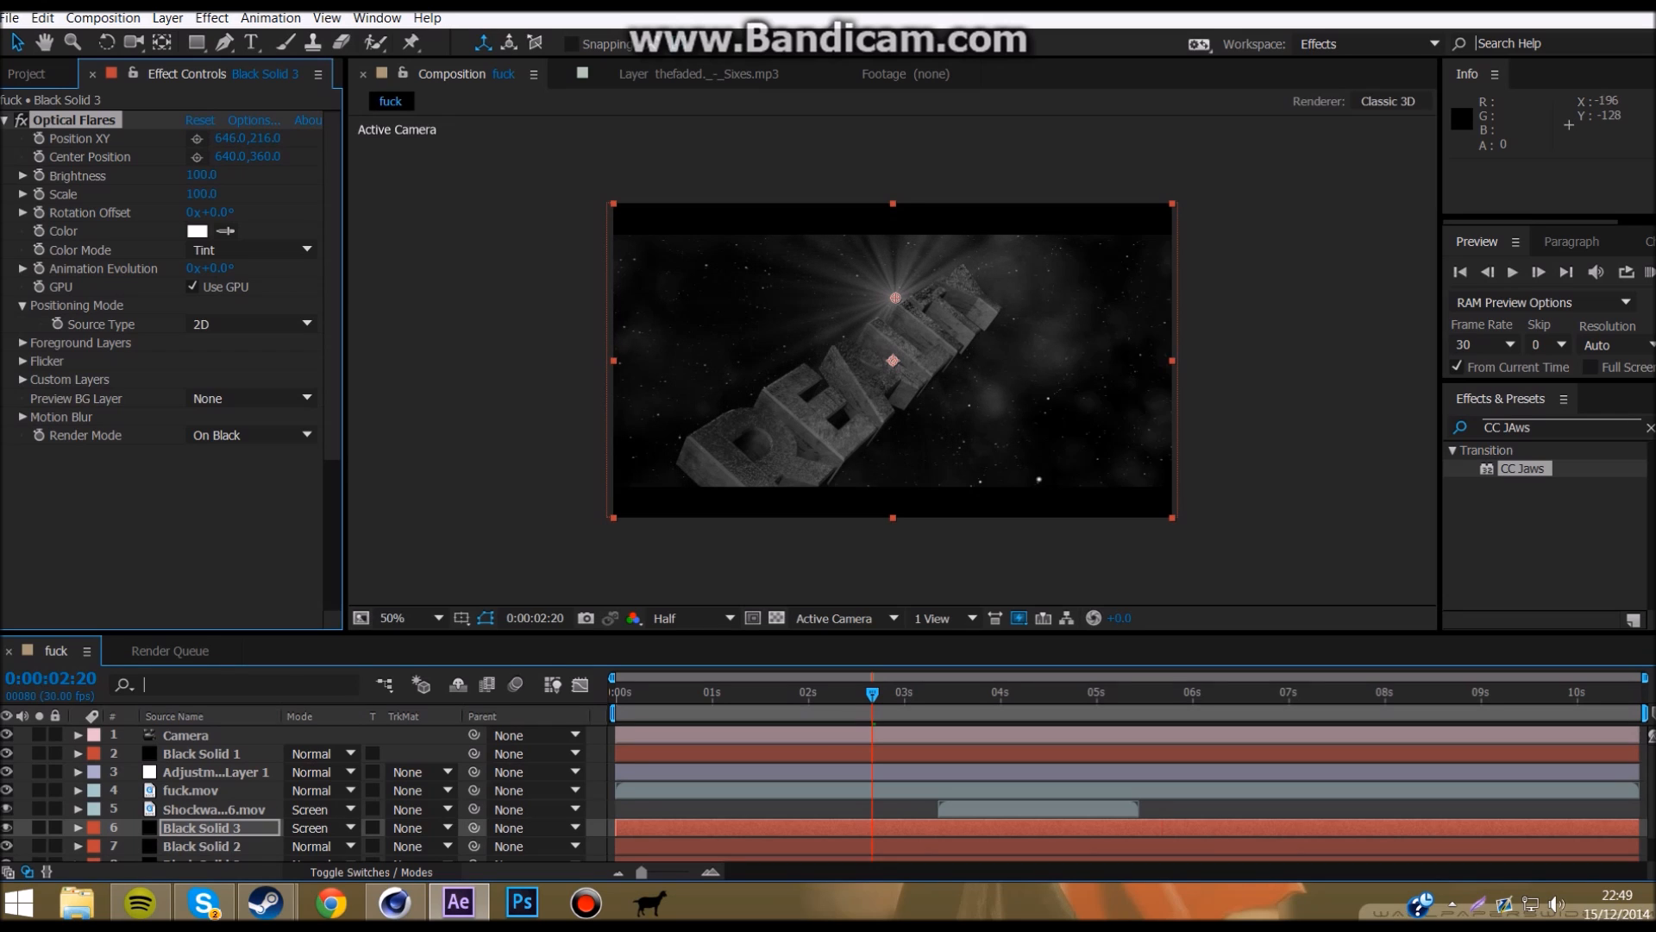
left_click_drag(263, 138, 84, 138)
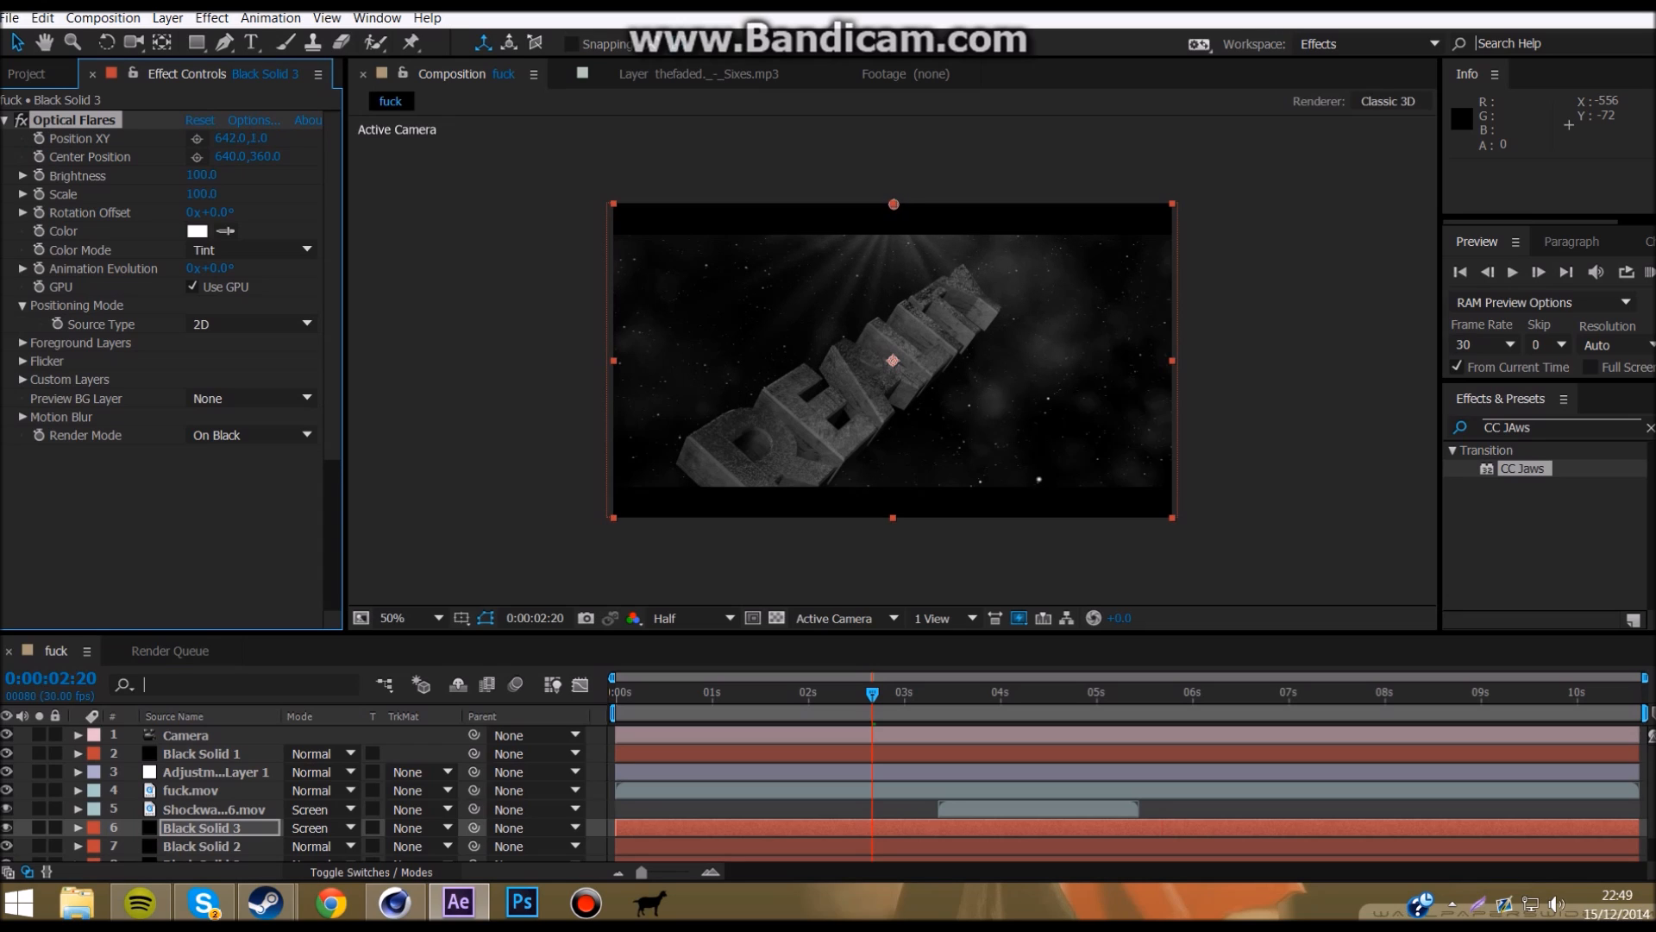
left_click(173, 518)
left_click(74, 120)
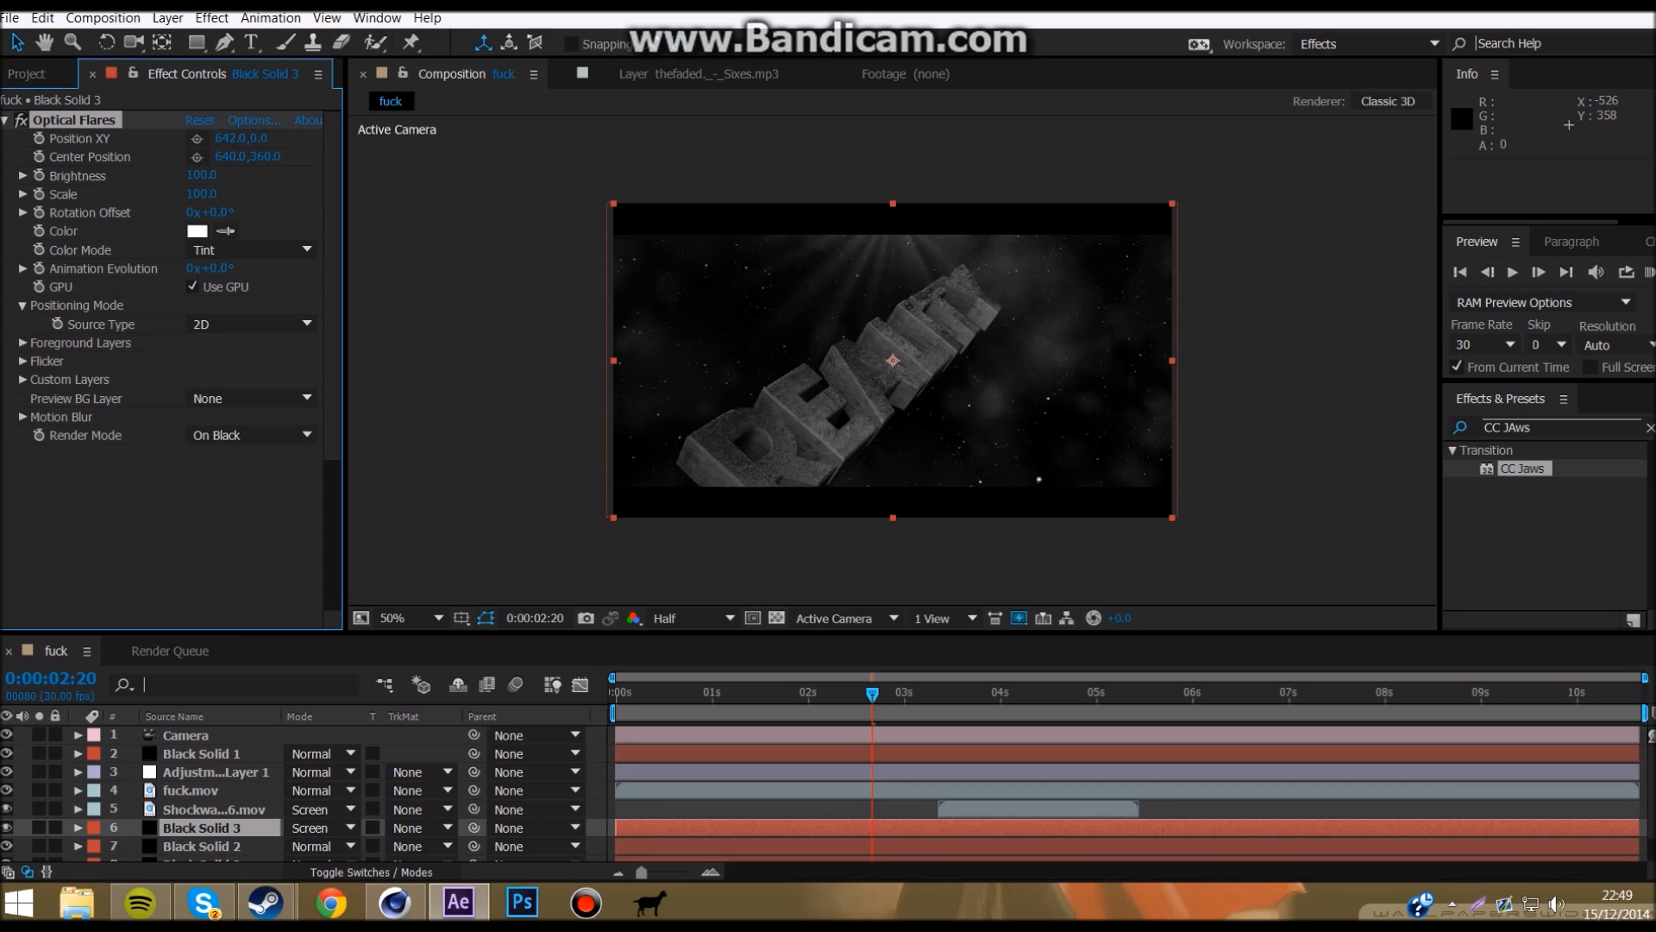
Step: Enlarge the flare solid well beyond the composition frame and move it down to about 684, 608
key("comma")
left_click_drag(1033, 439, 1238, 540)
left_click_drag(976, 336, 985, 390)
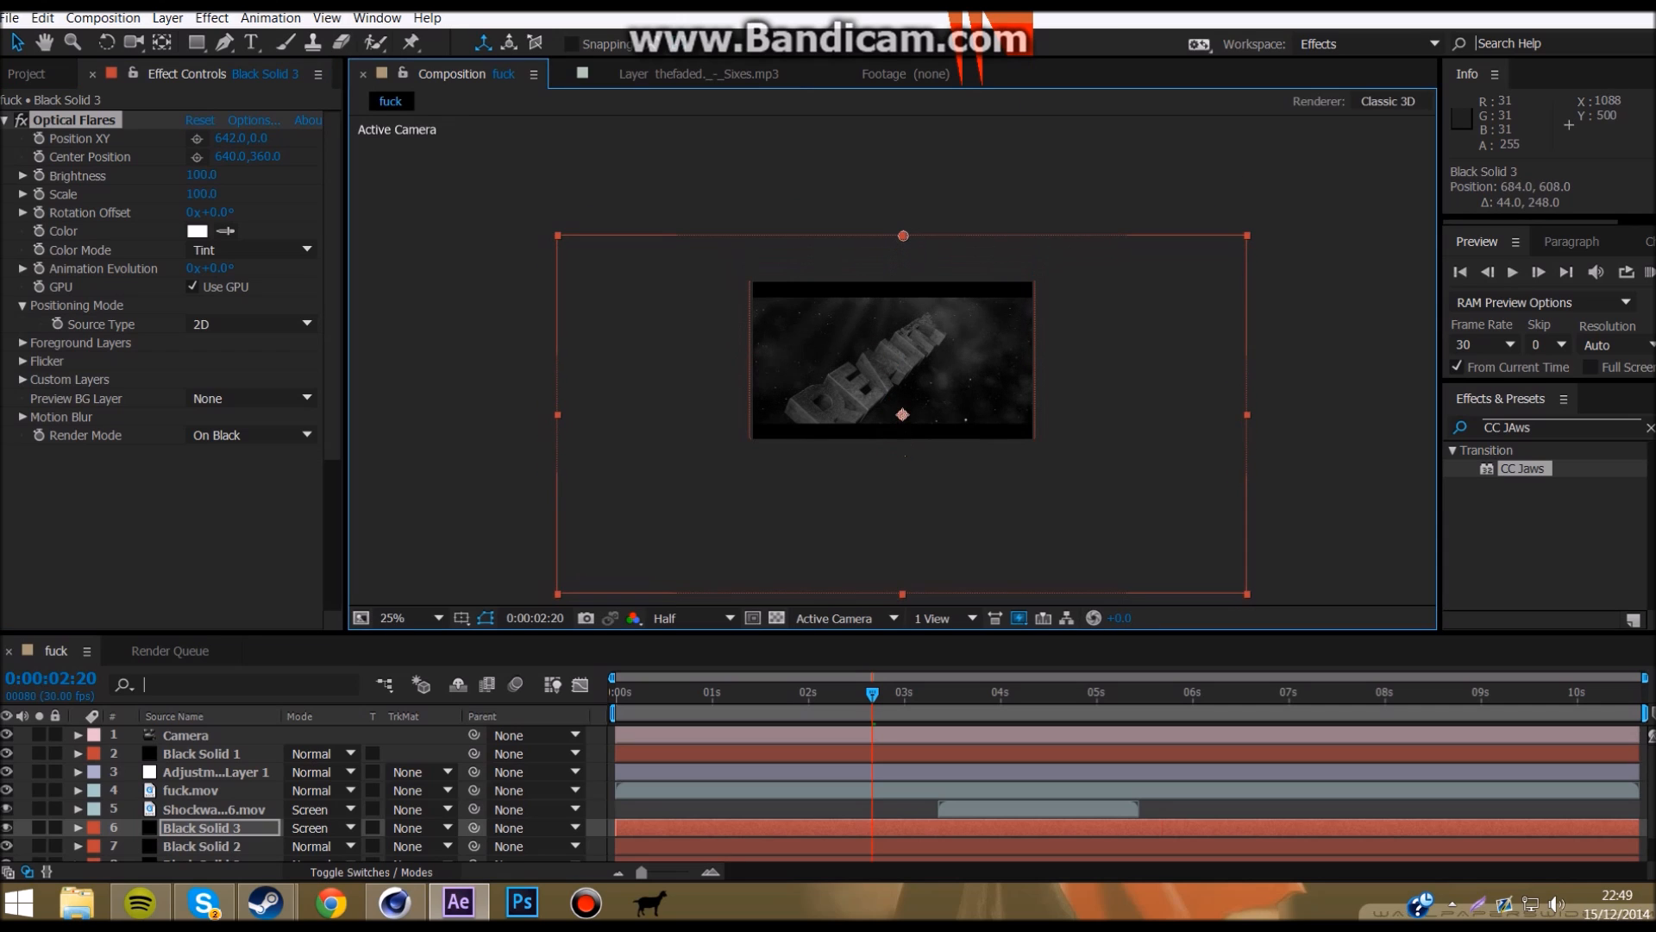
Step: Enlarge the flare solid further, move it to about 708, 708, and set the Optical Flares scale to 70
left_click_drag(1248, 594, 1279, 610)
left_click_drag(992, 409, 996, 429)
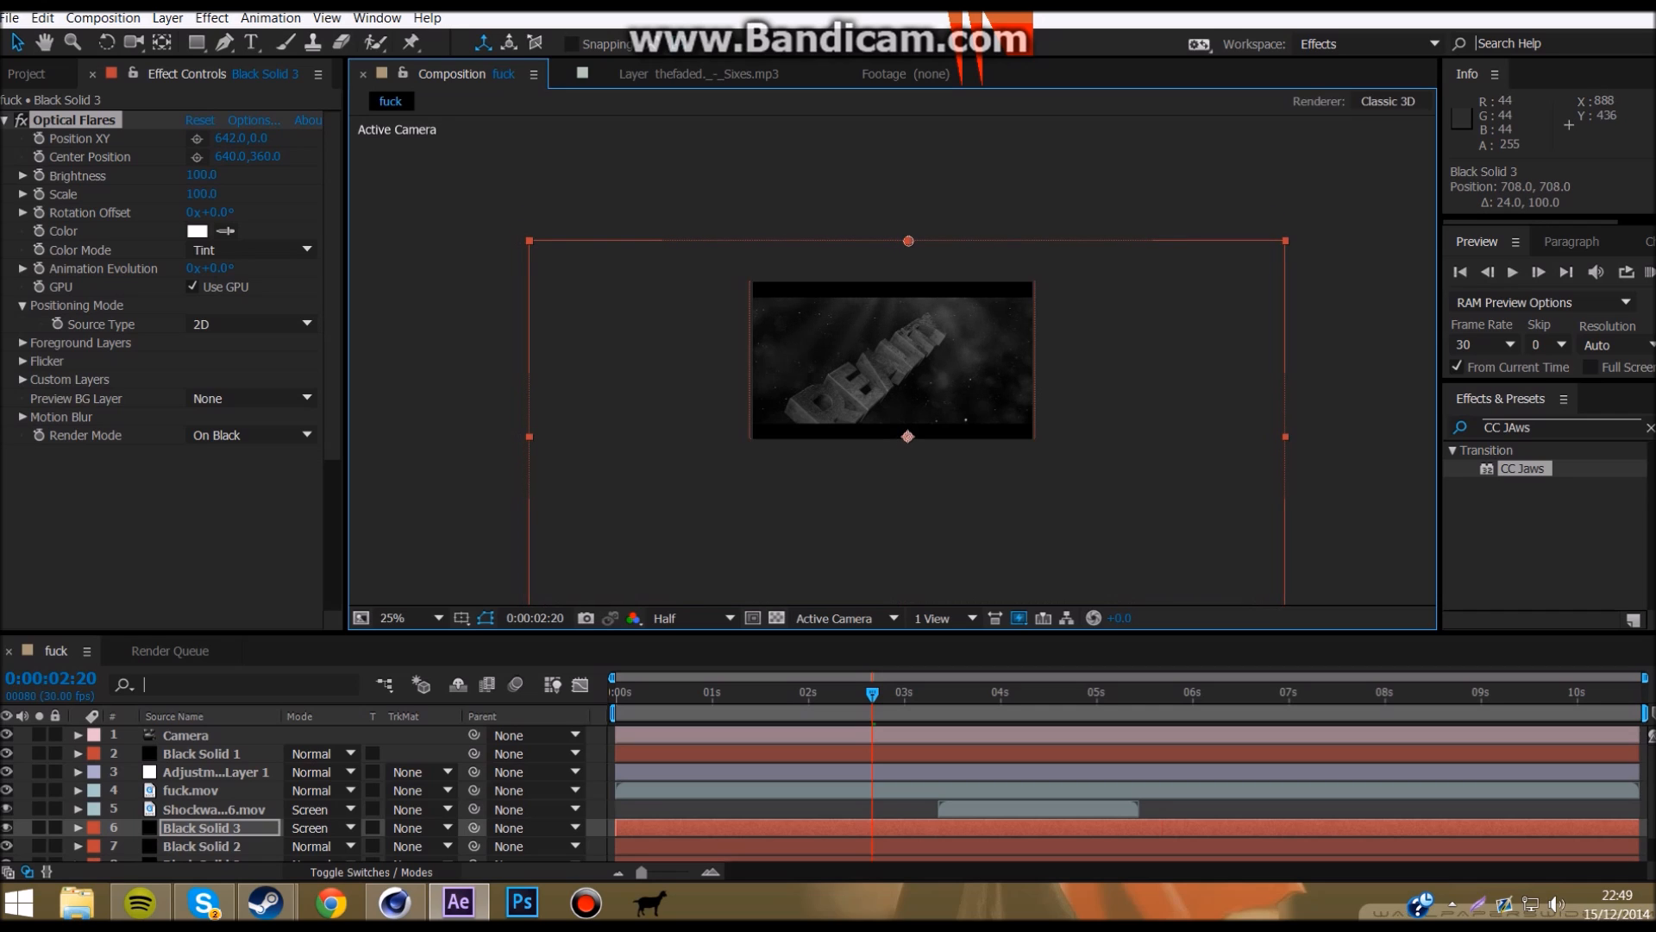
scroll(949, 396, "up", 1)
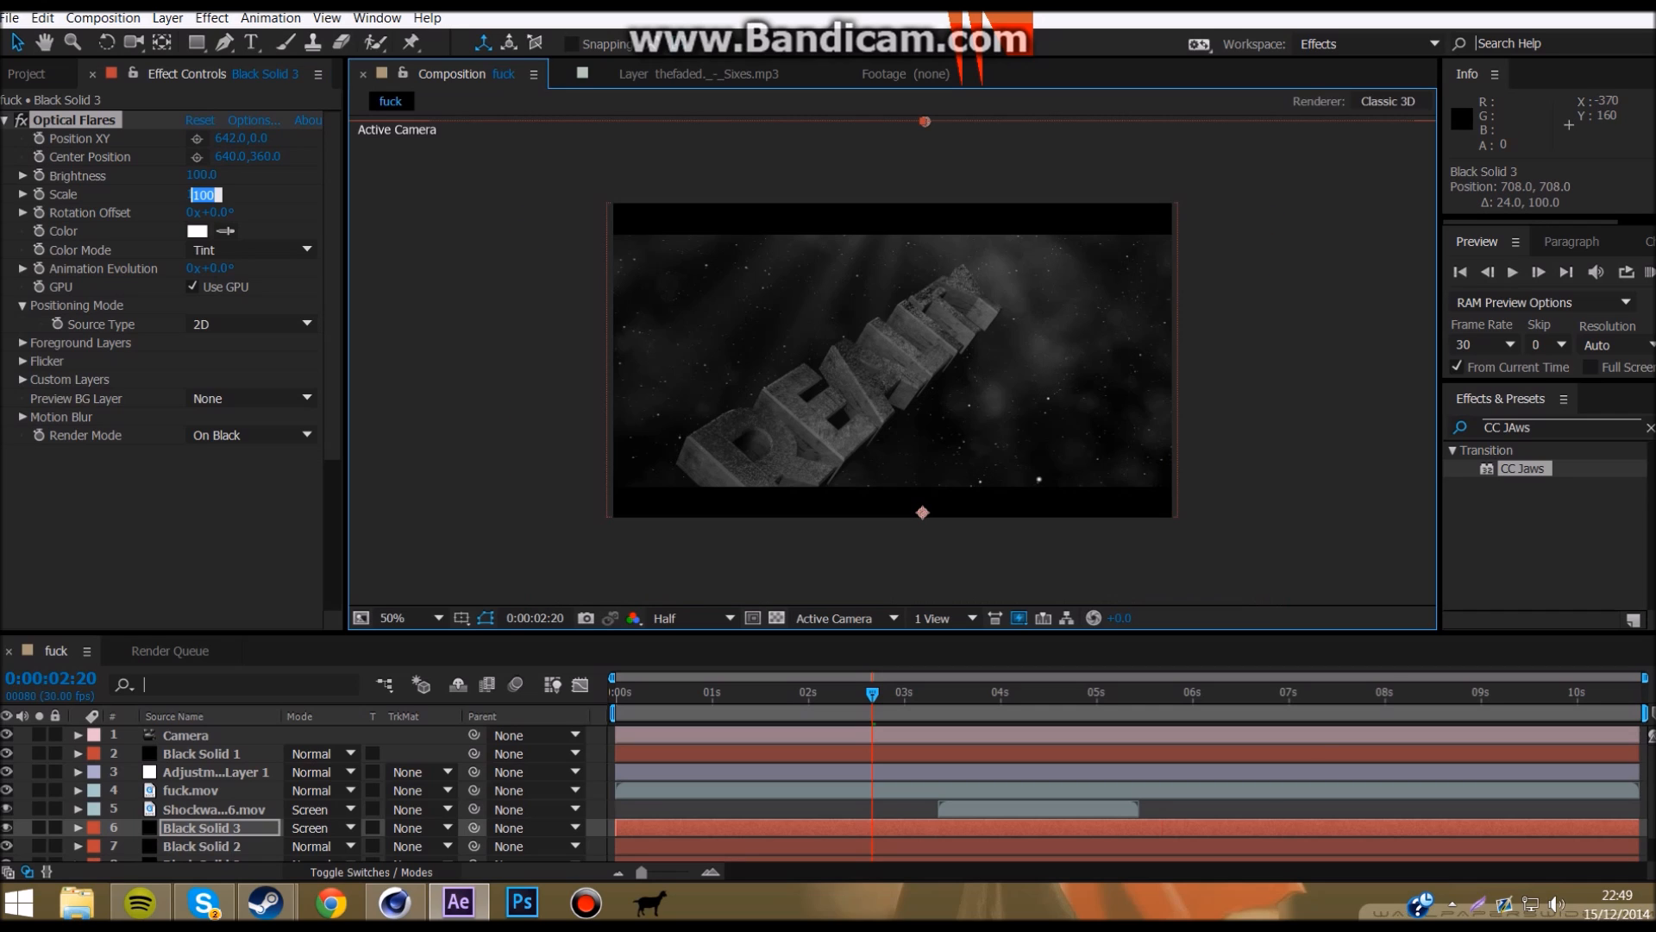
key("Return")
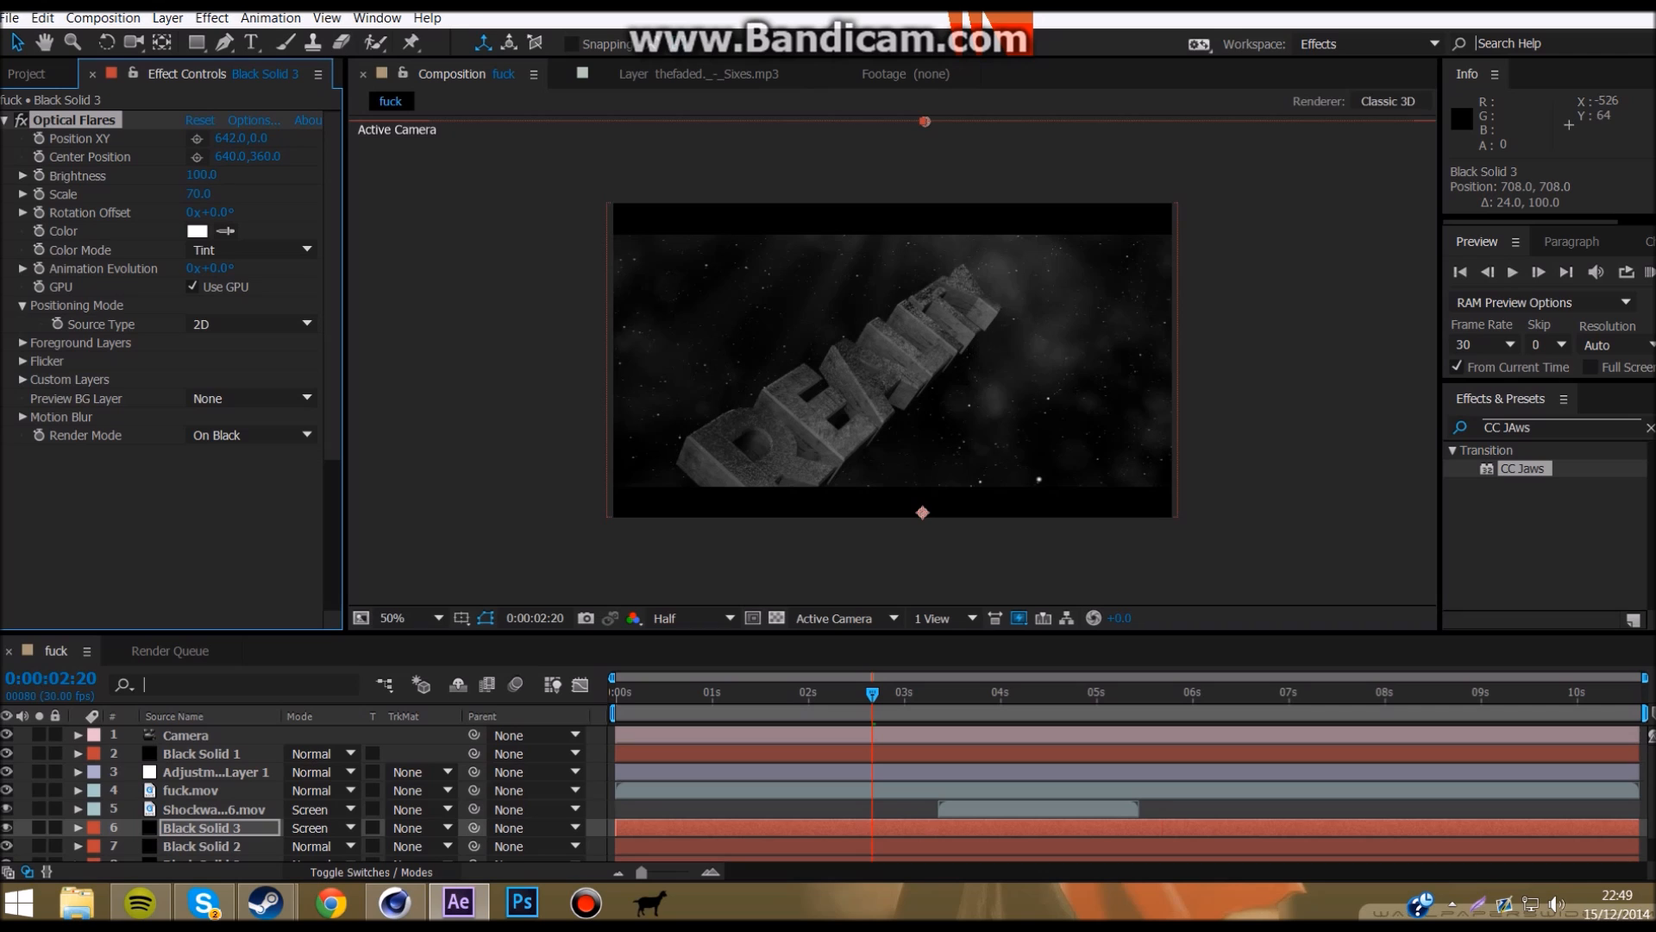
Step: Keyframe the flare's Animation Evolution from 0° at the start of the composition to 200° at 0:00:10:19
left_click_drag(872, 693, 614, 694)
left_click(38, 268)
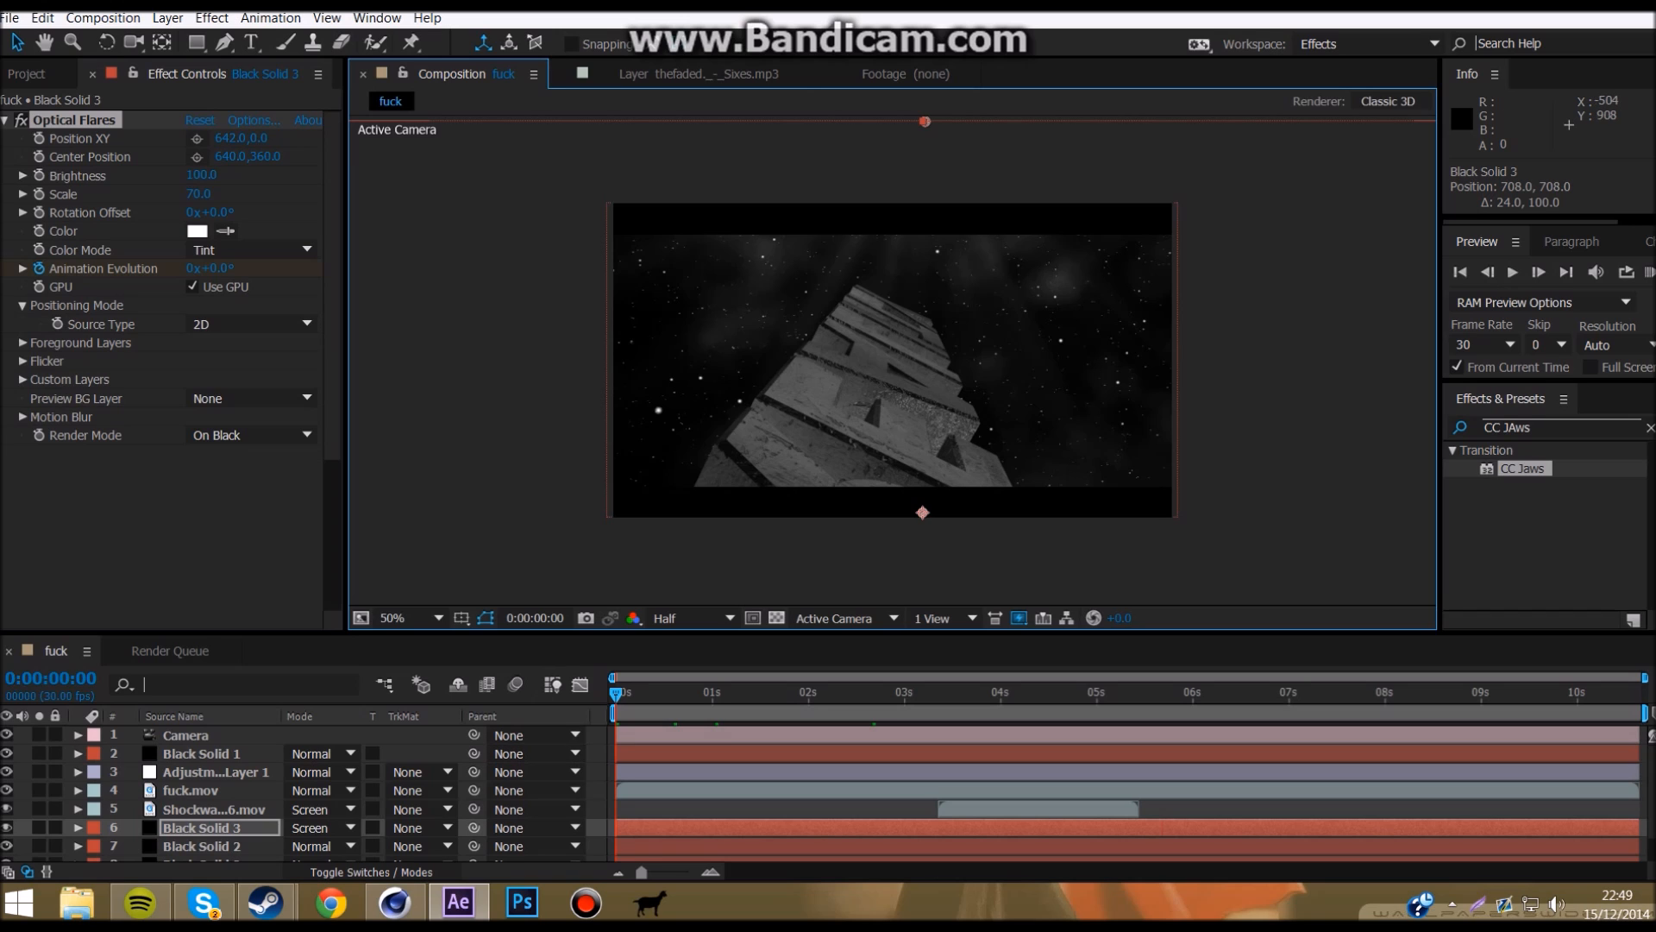
left_click_drag(616, 694, 1638, 693)
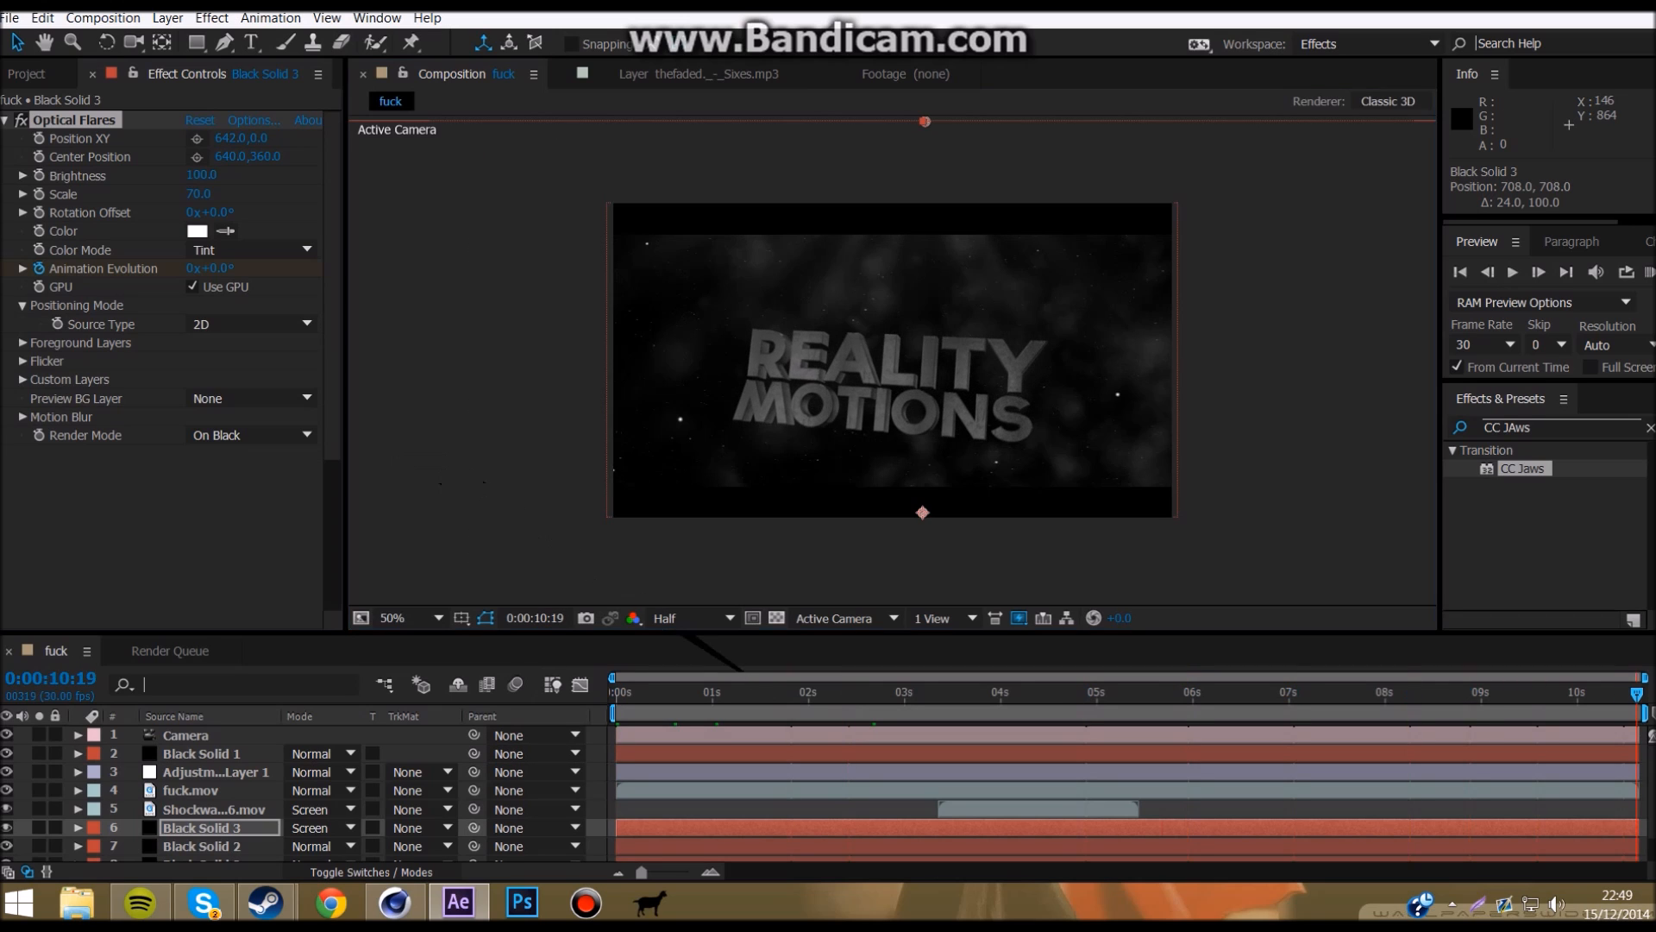
left_click(216, 268)
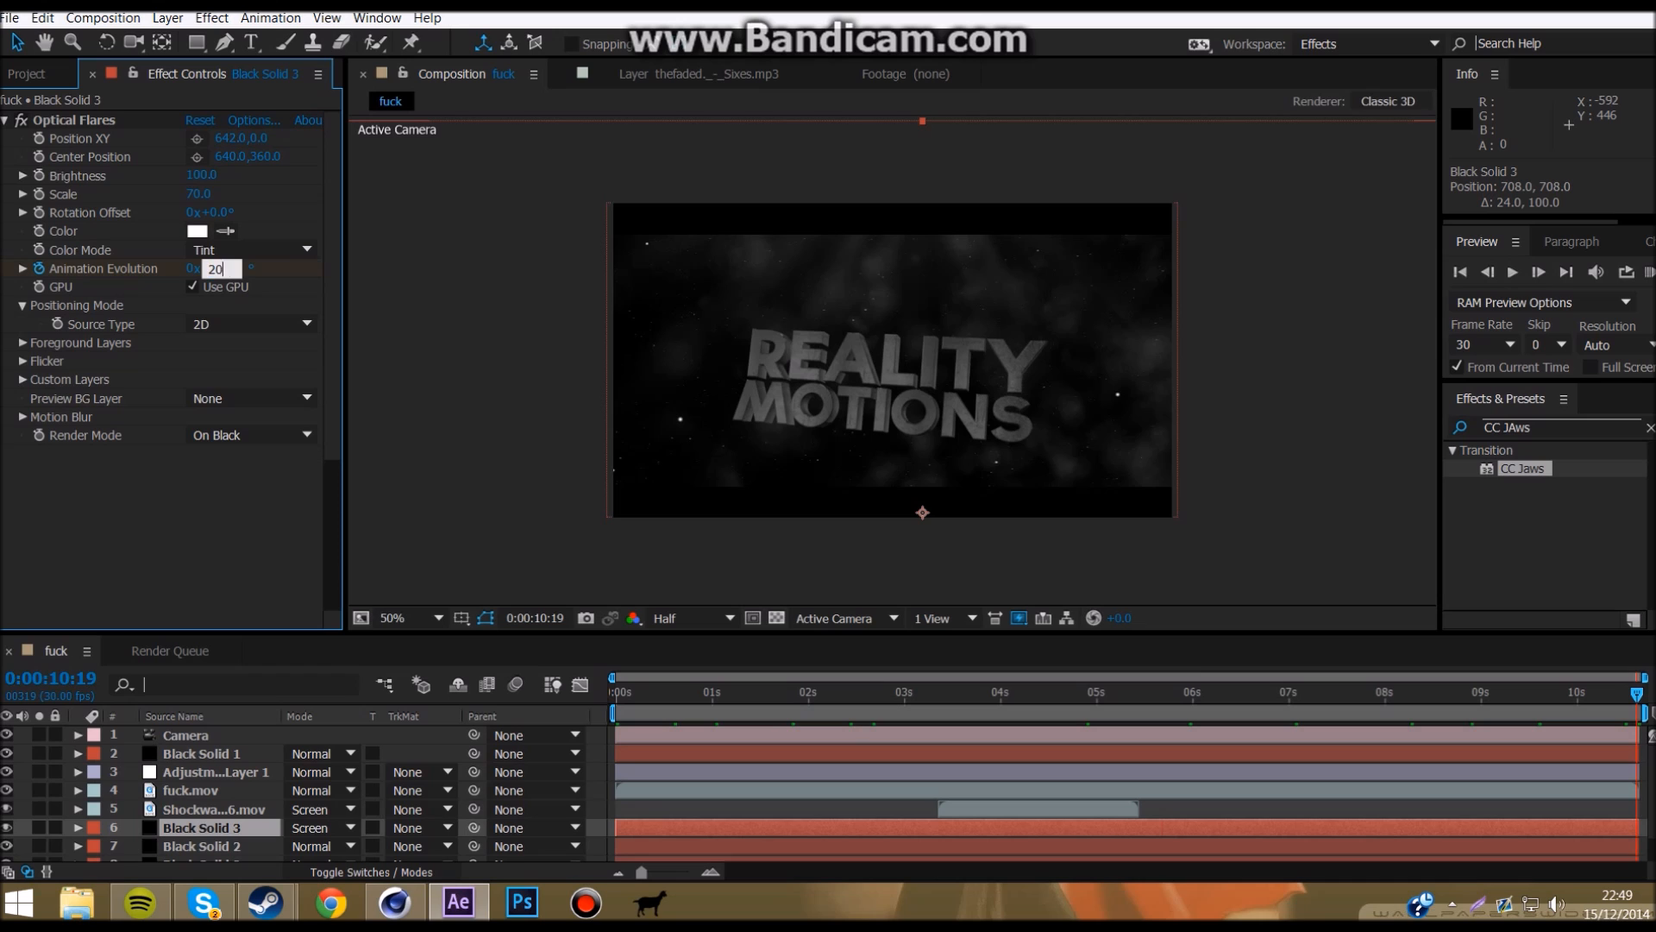
key("Return")
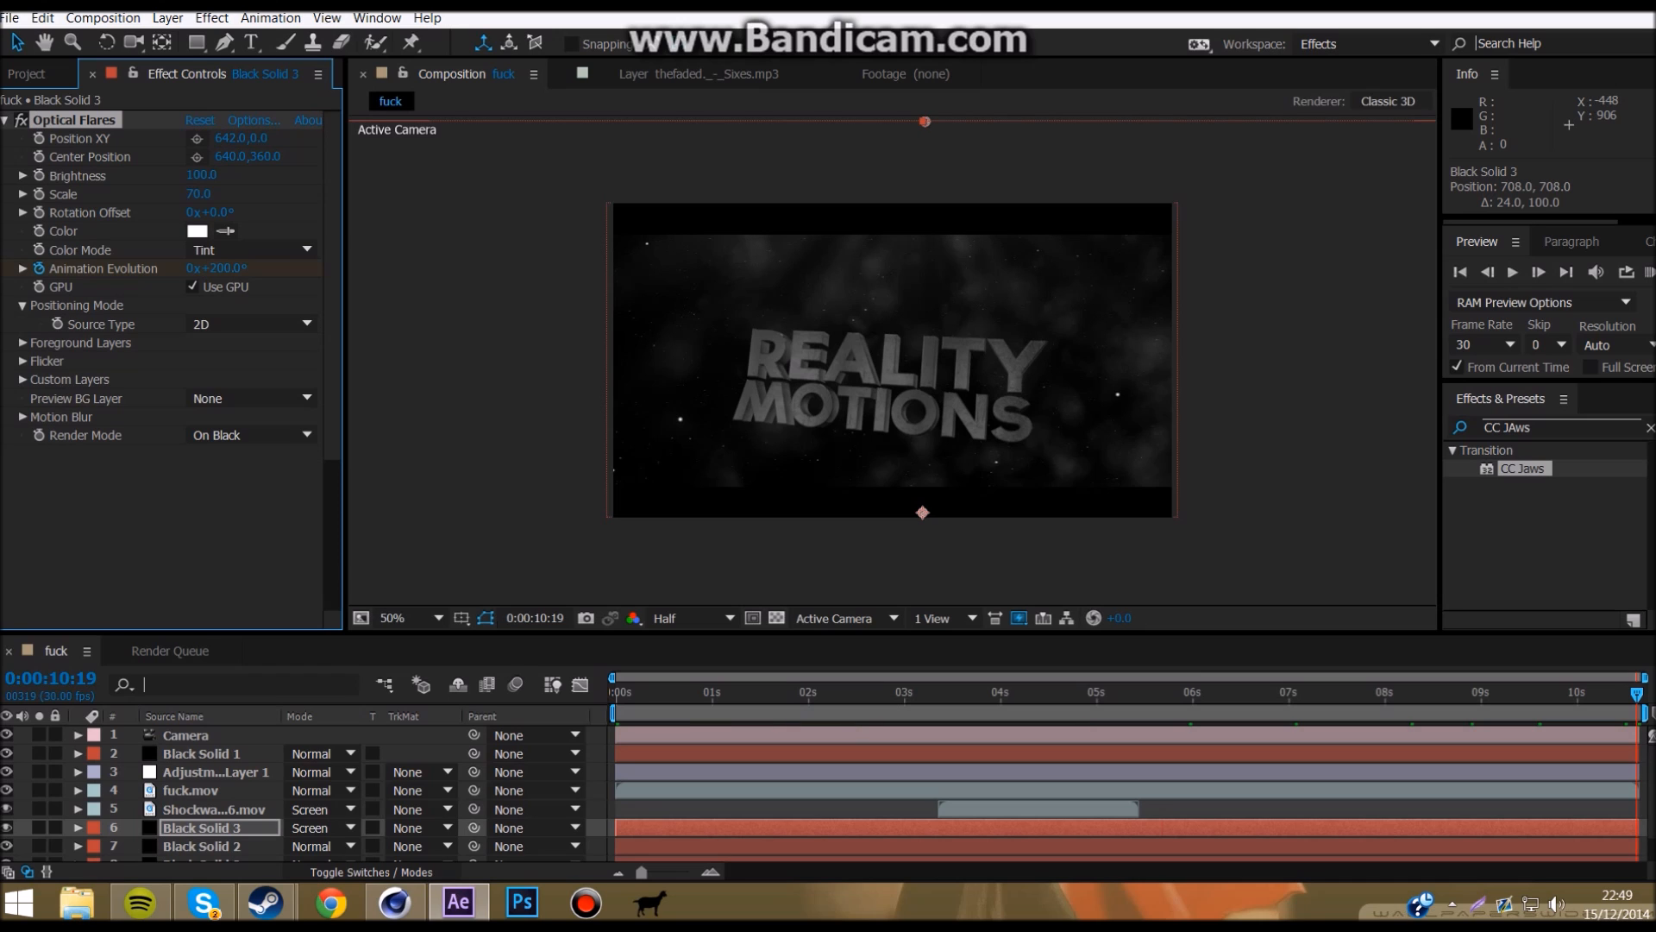
Step: Preview the animation from the start and move the flare solid directly below Adjustment Layer 1, above the text footage
key("Home")
key("space")
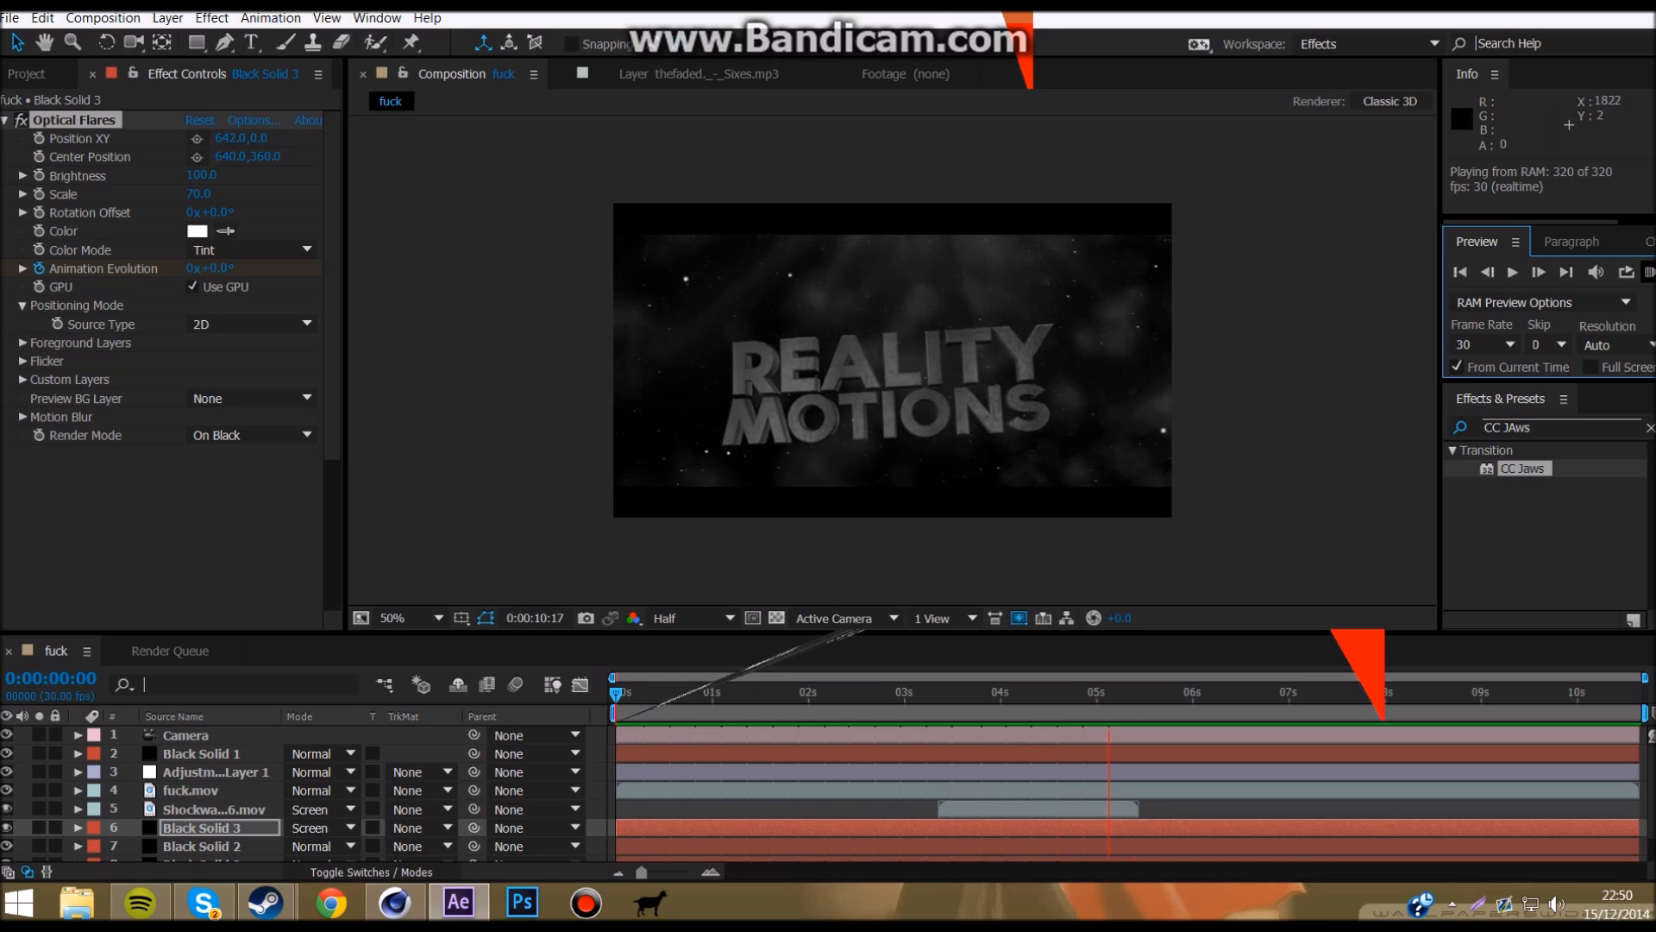
key("space")
left_click_drag(202, 827, 202, 782)
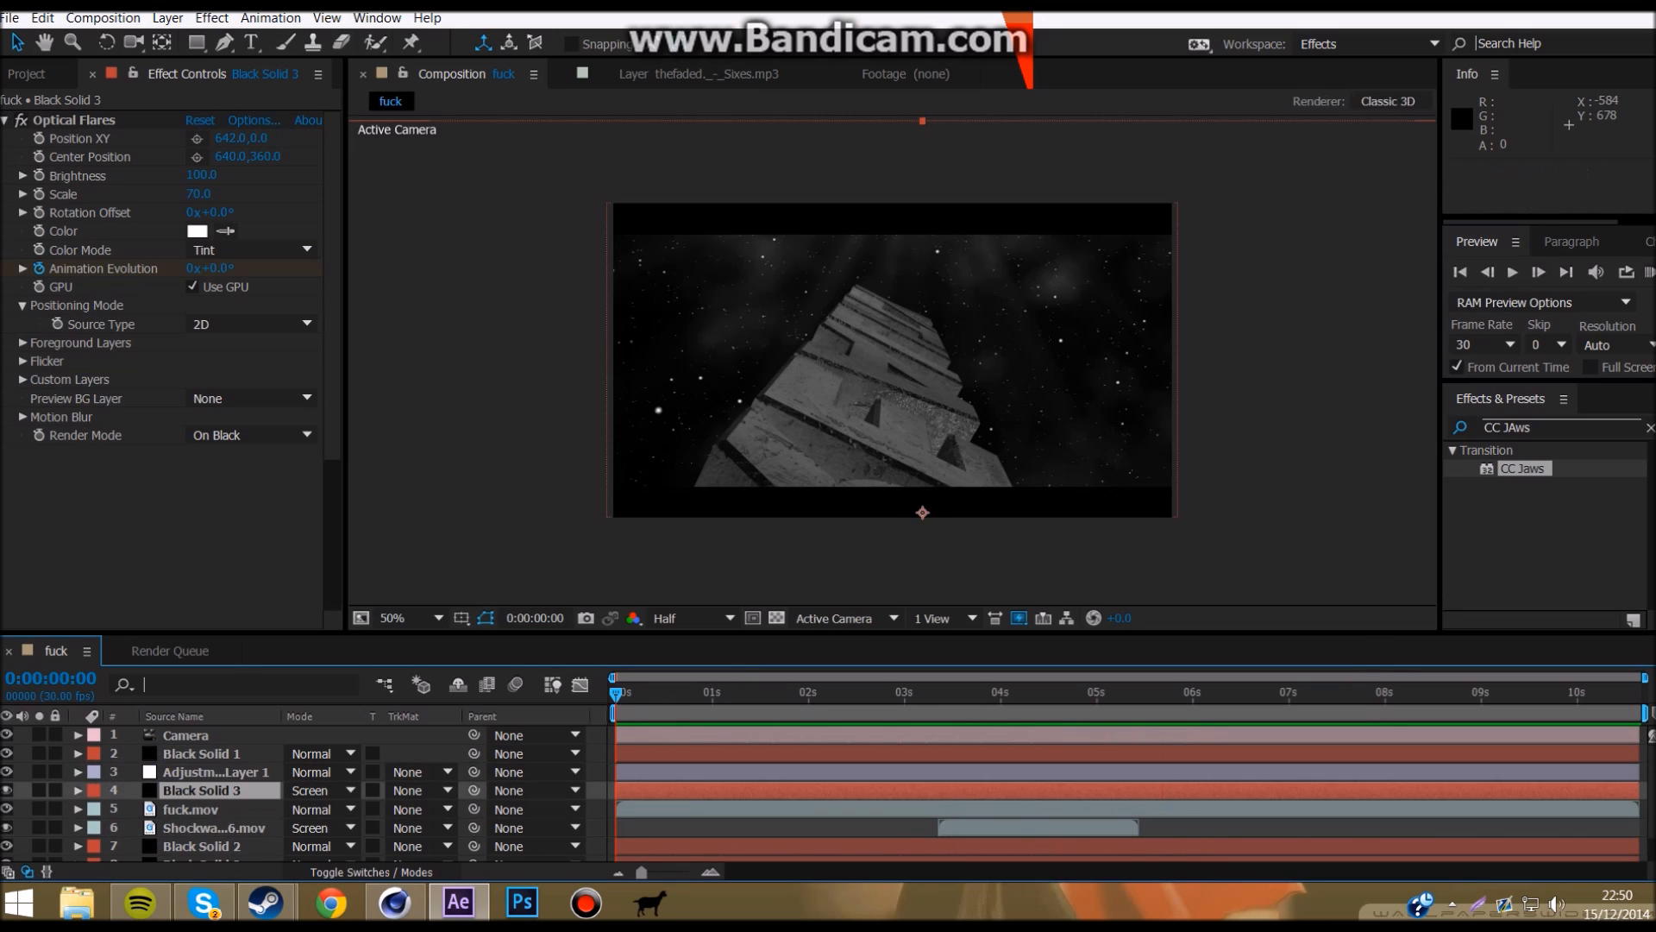
key("space")
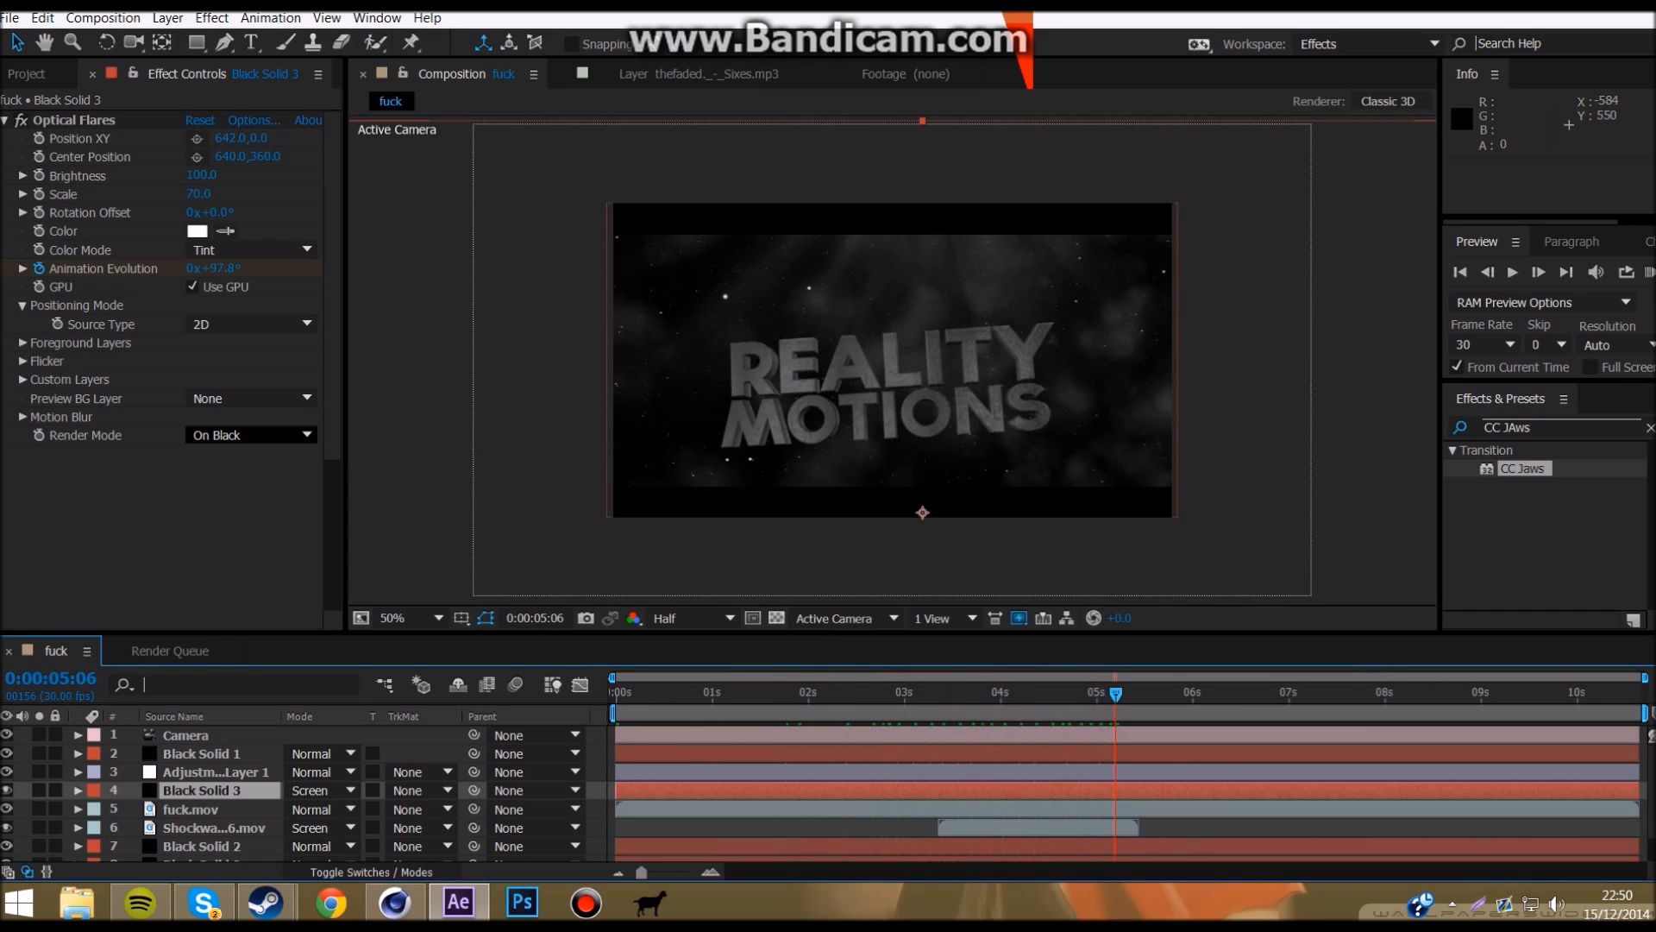
Step: Add an adjustment layer above the flare solid and open Magic Bullet Looks on it at 0:00:05:06
left_click(167, 17)
mouse_move(207, 40)
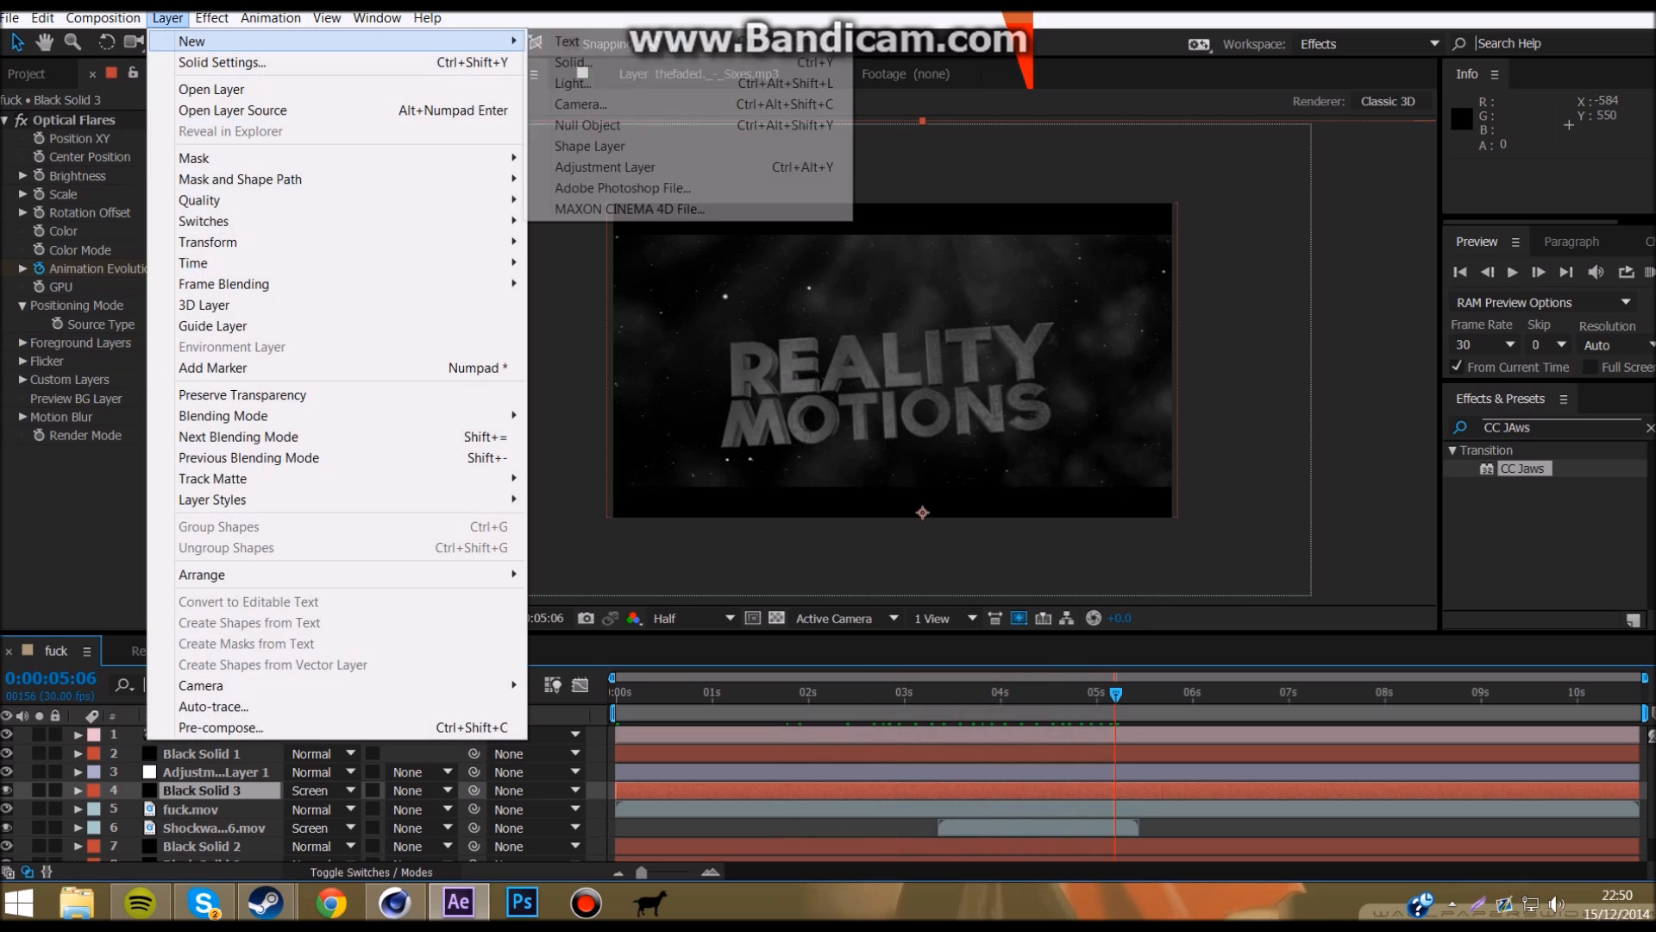
left_click(604, 167)
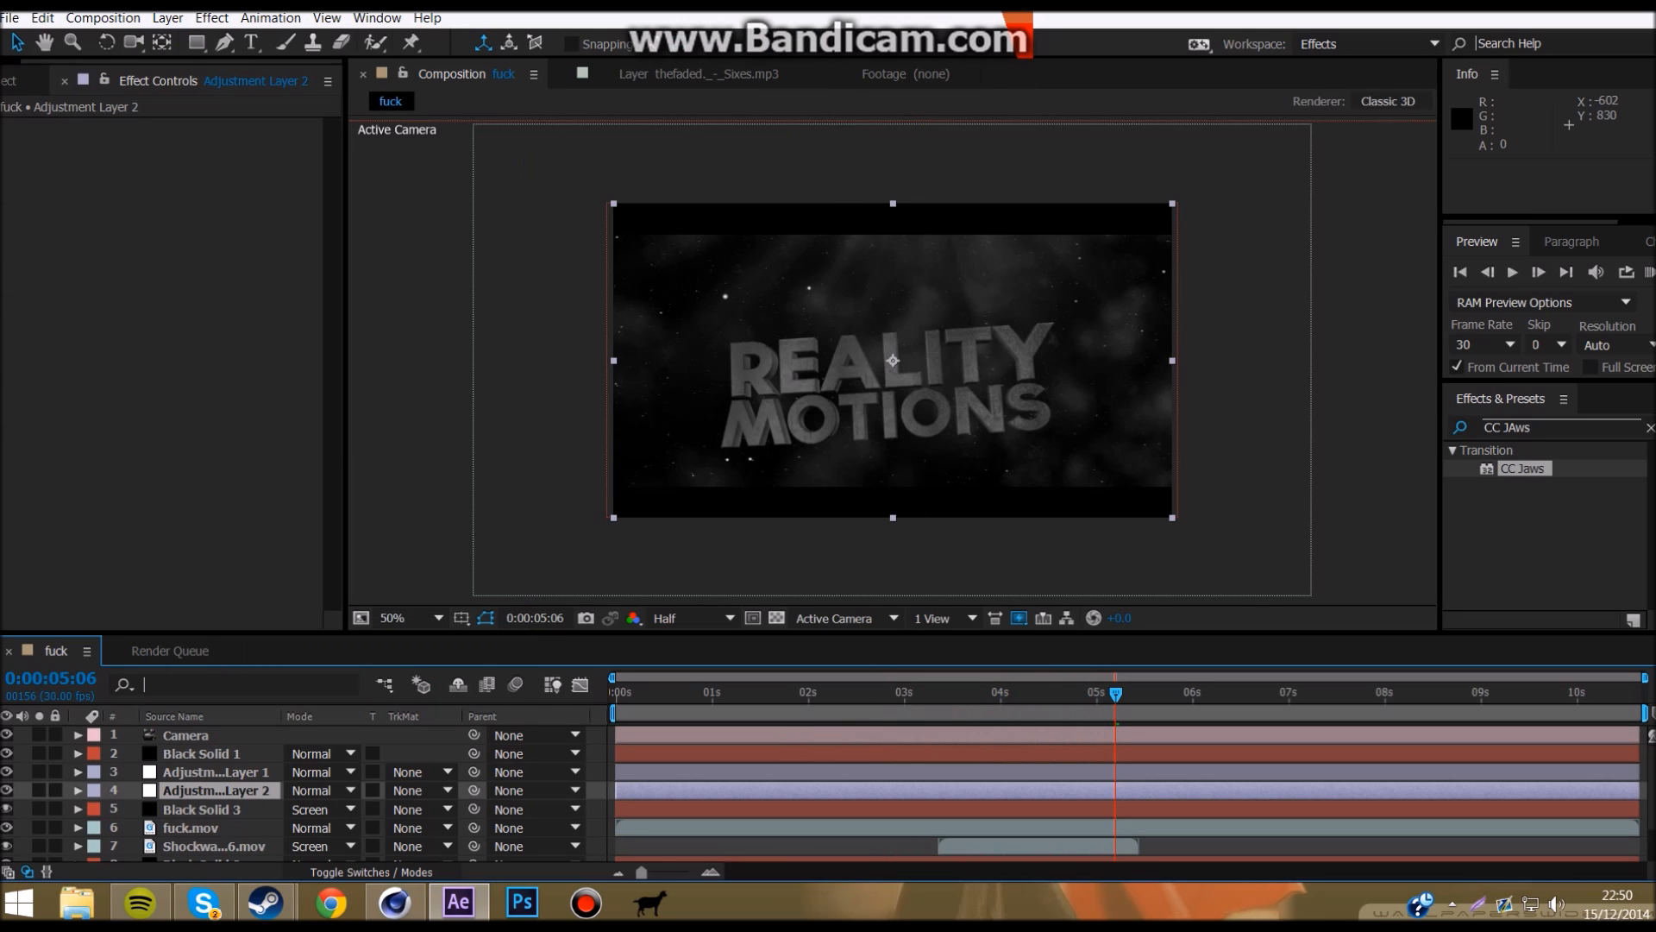
left_click(212, 17)
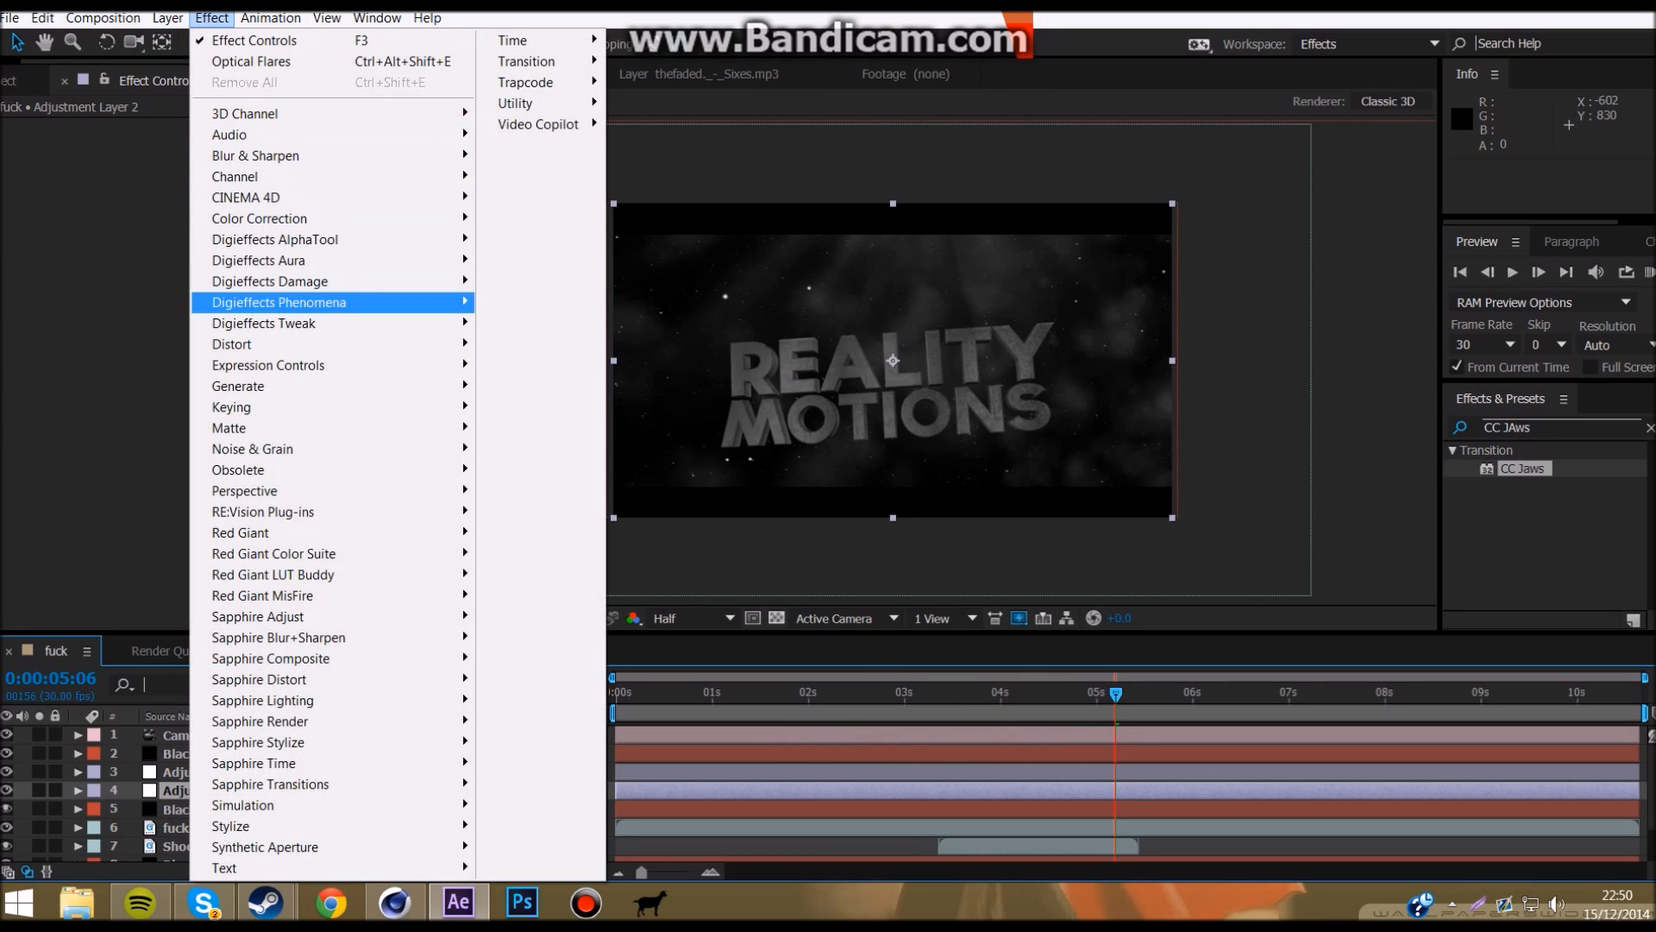
mouse_move(276, 553)
left_click(561, 553)
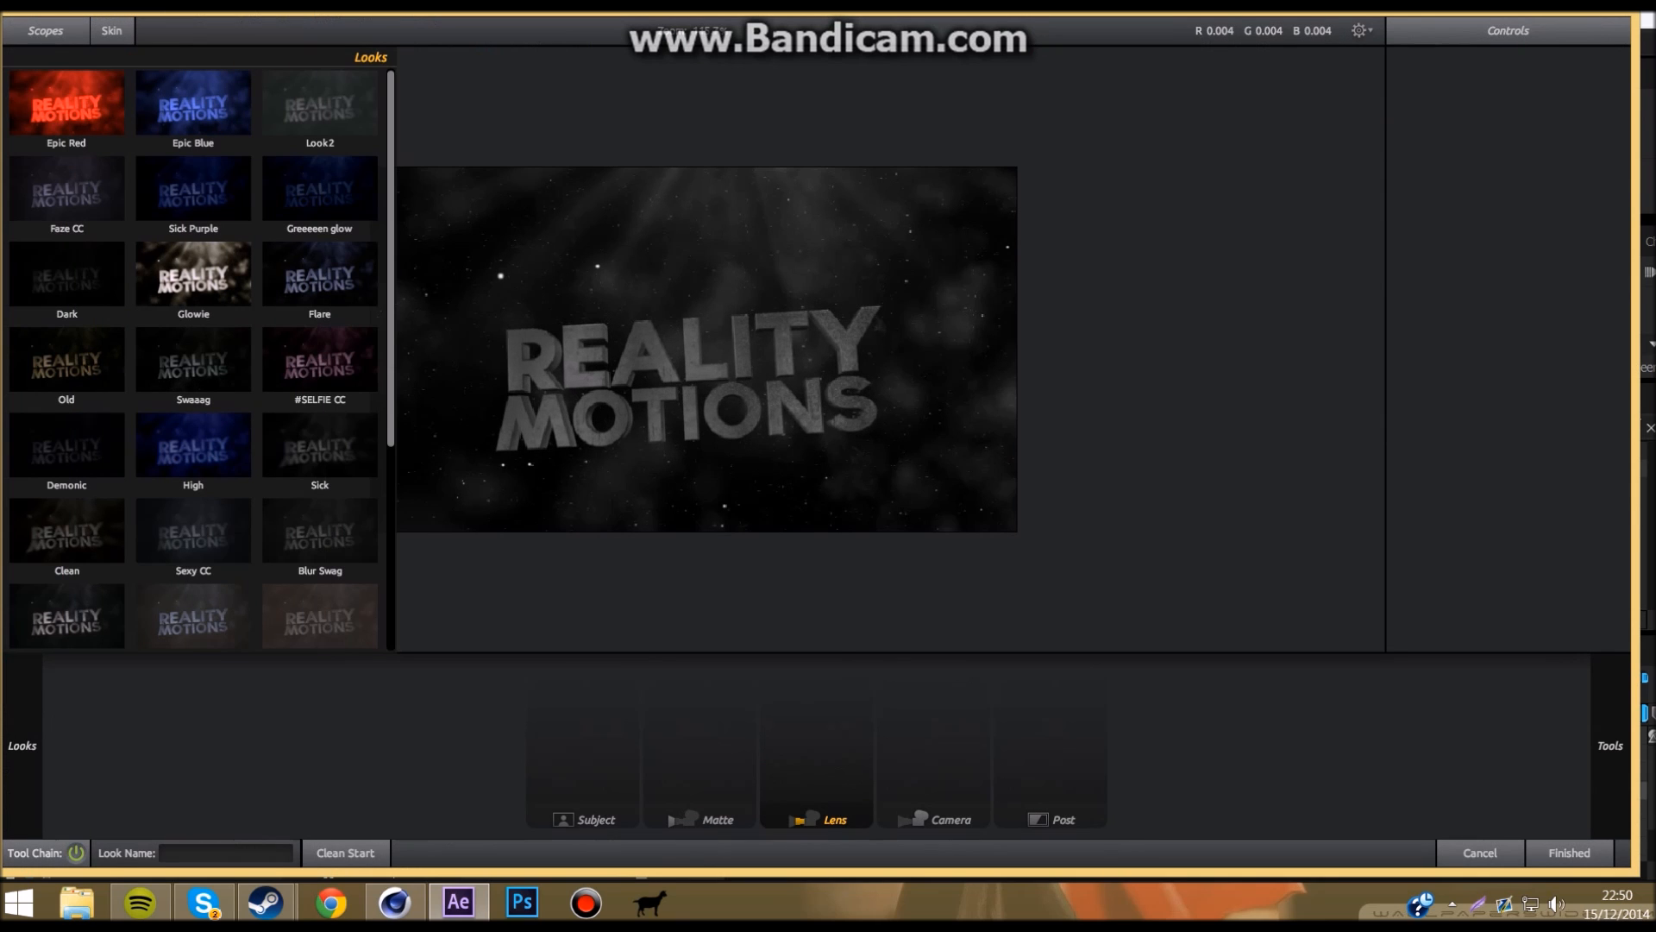
Step: Compare the custom looks on the preview, including Sexy CC, Blur Swag, Look1, Swaaag and Dark
scroll(193, 332, "down", 11)
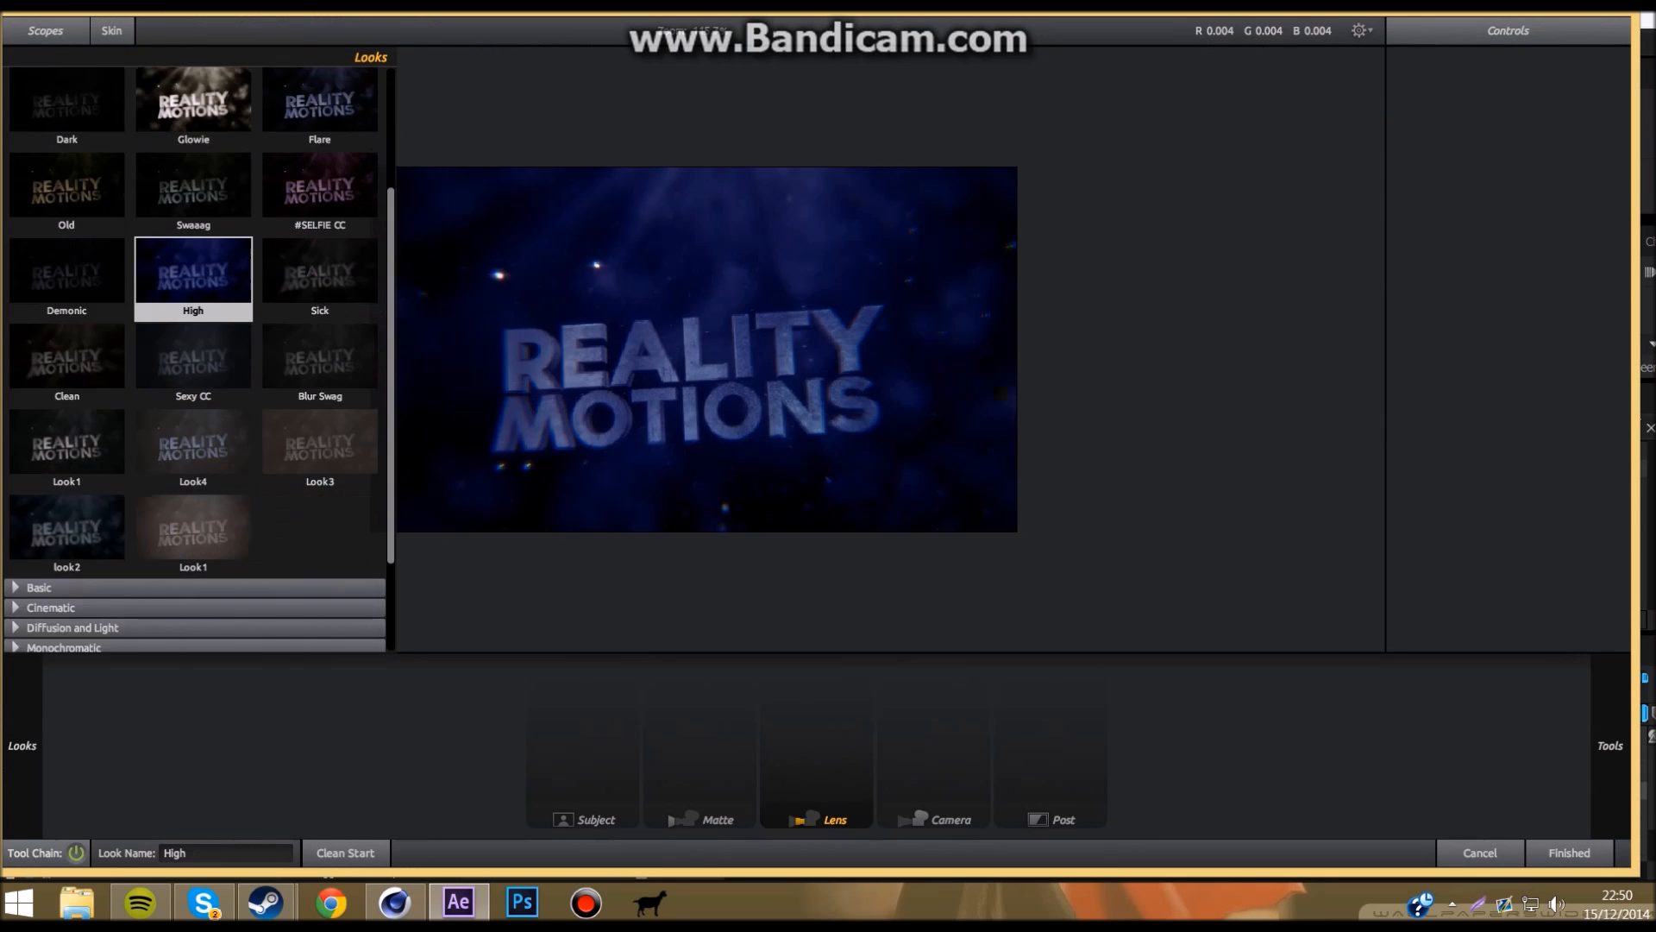
left_click(193, 341)
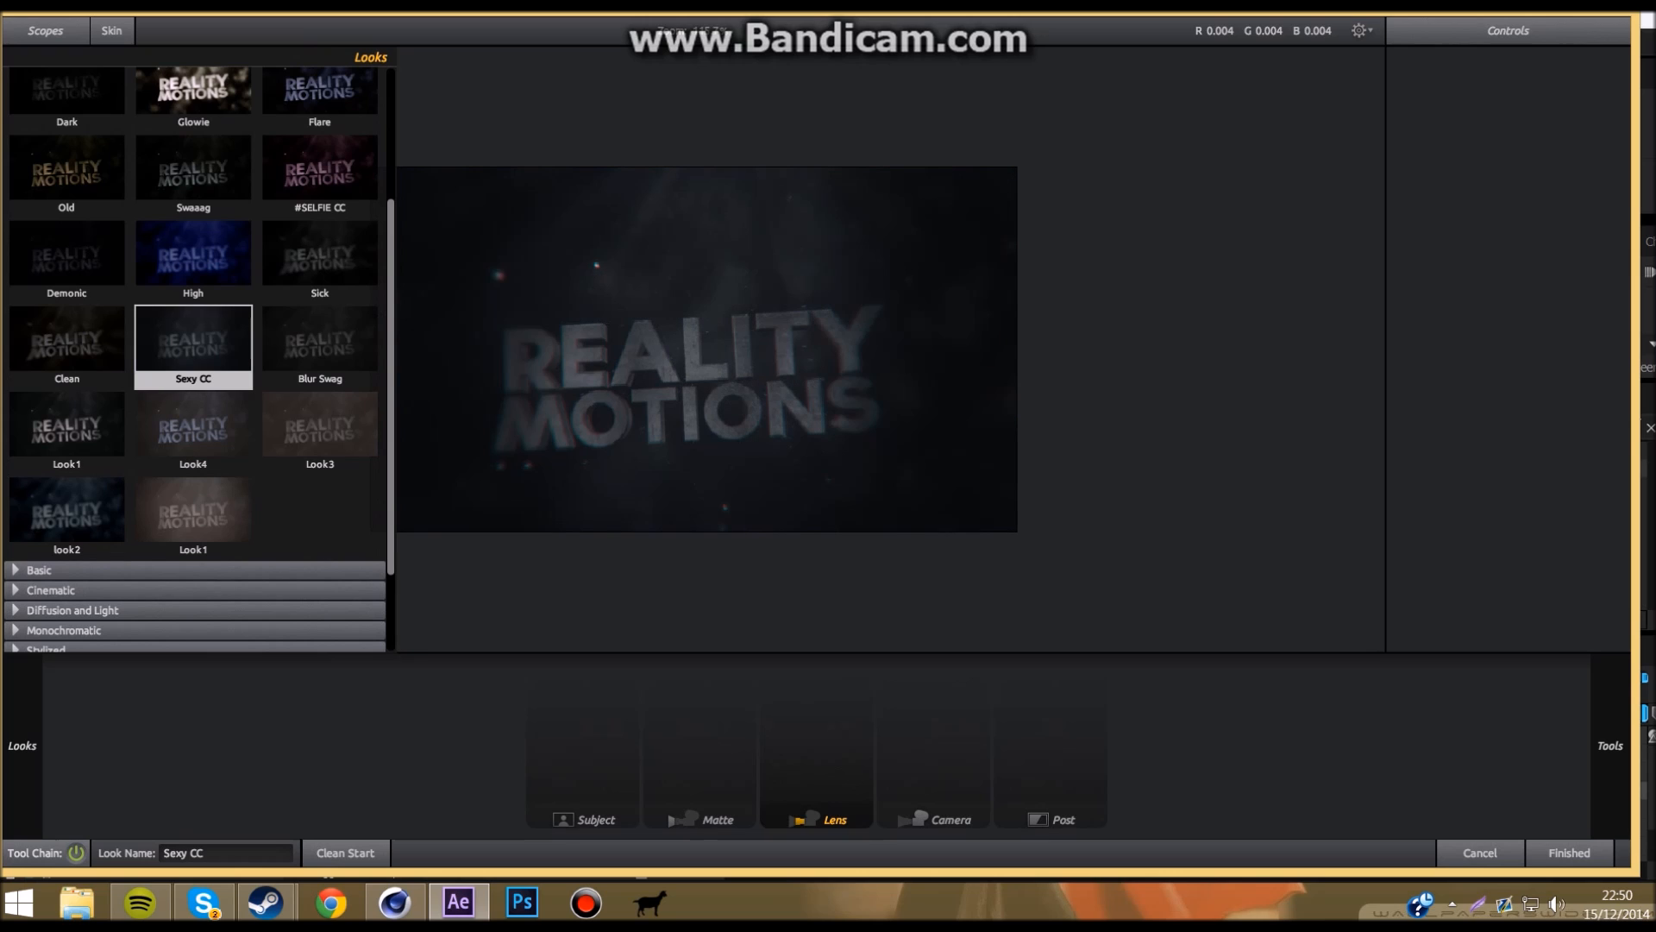
left_click(66, 341)
left_click(320, 341)
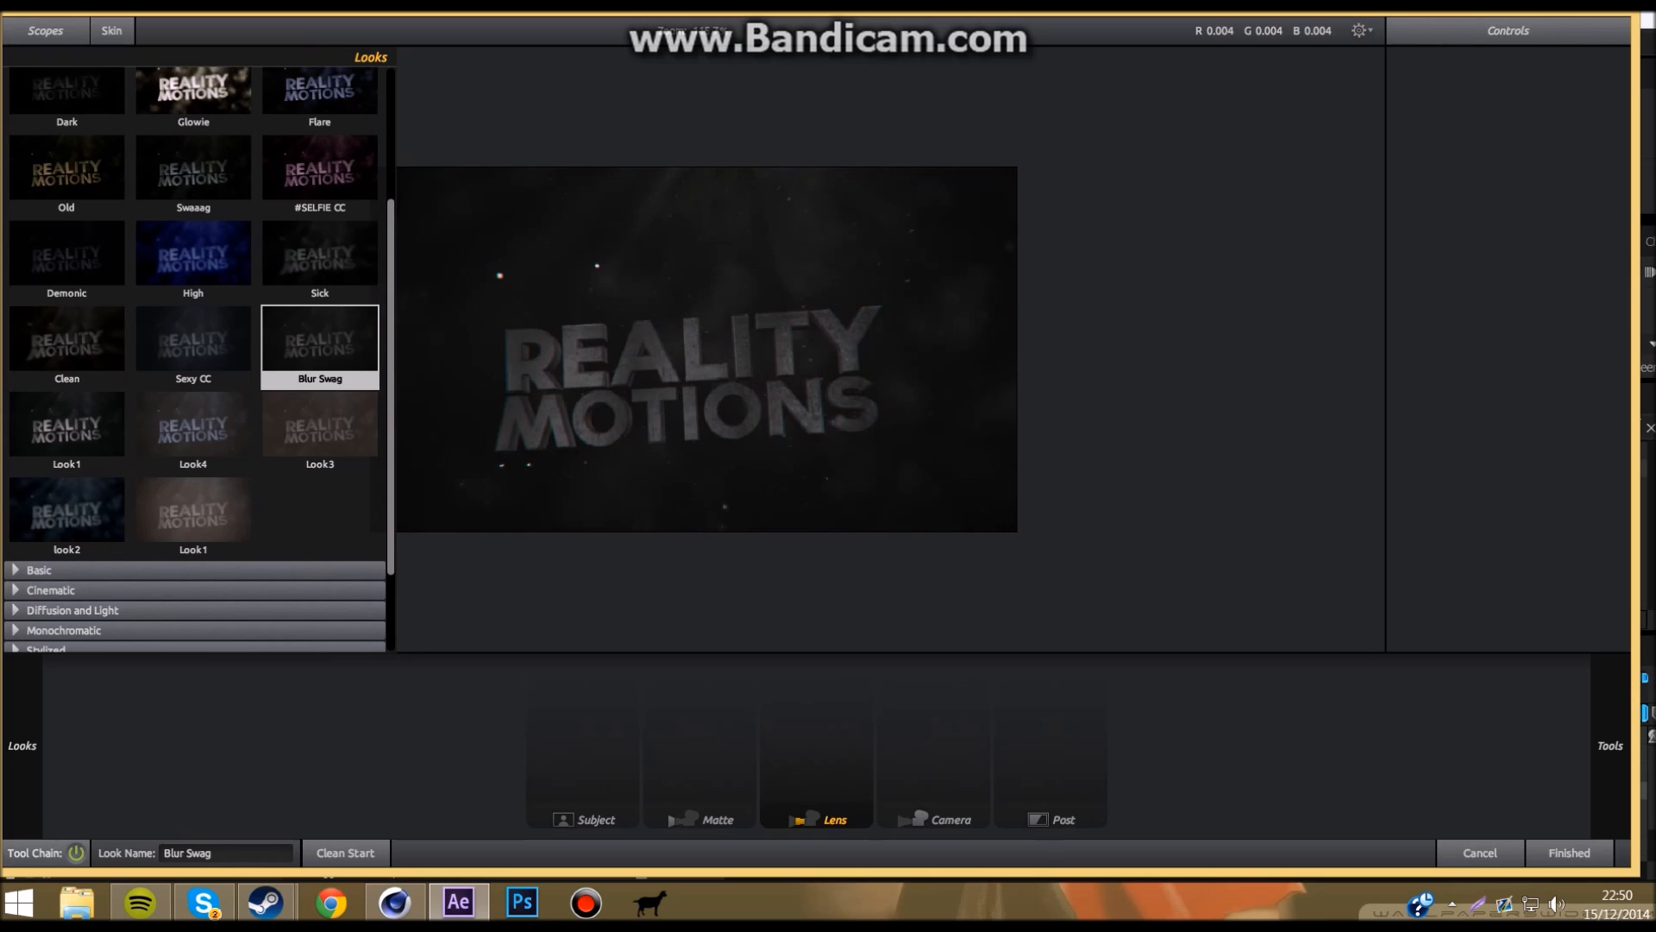
left_click(66, 426)
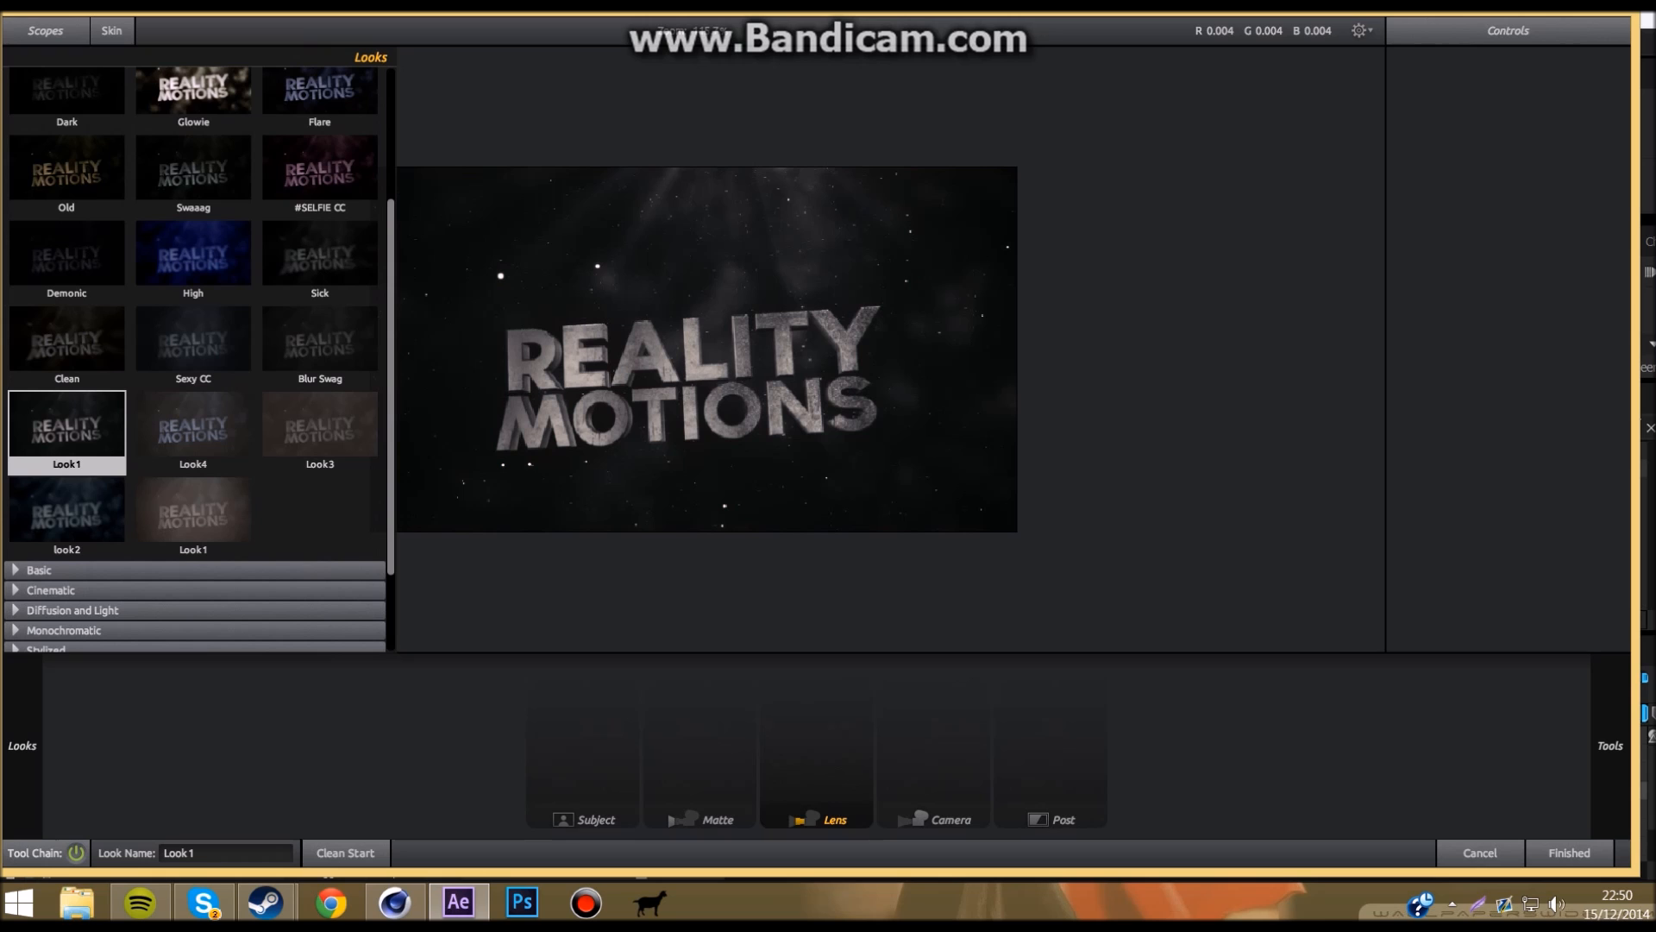
left_click(193, 254)
left_click(193, 169)
scroll(193, 169, "up", 1)
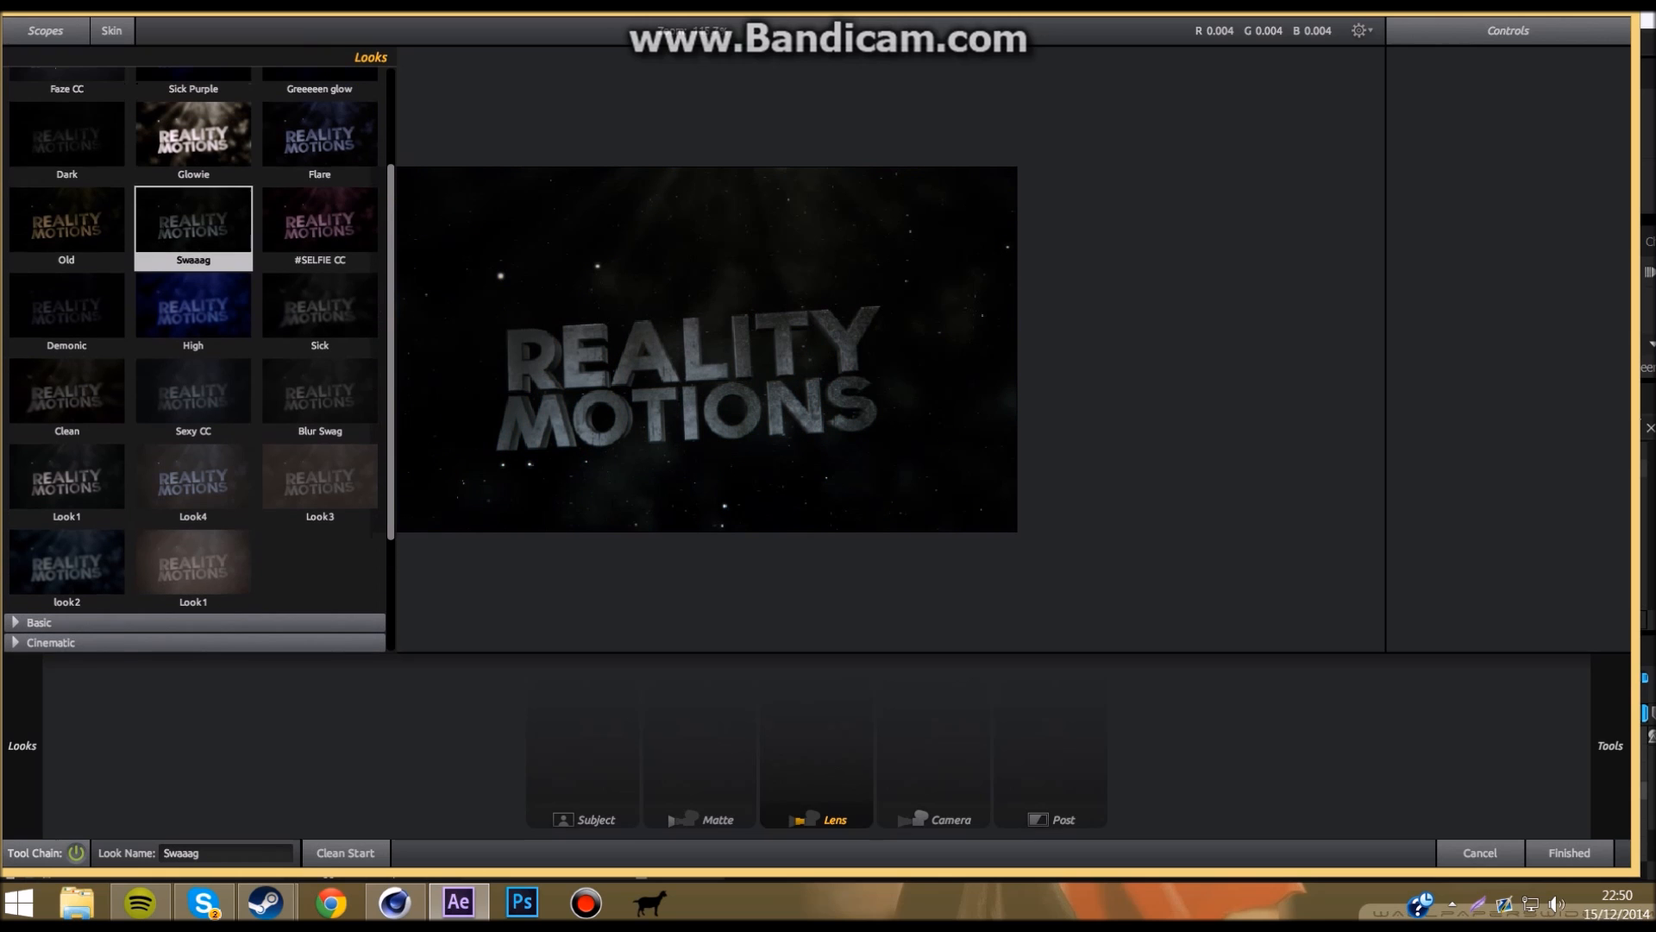
left_click(320, 135)
scroll(199, 360, "up", 1)
scroll(199, 359, "up", 3)
left_click(66, 207)
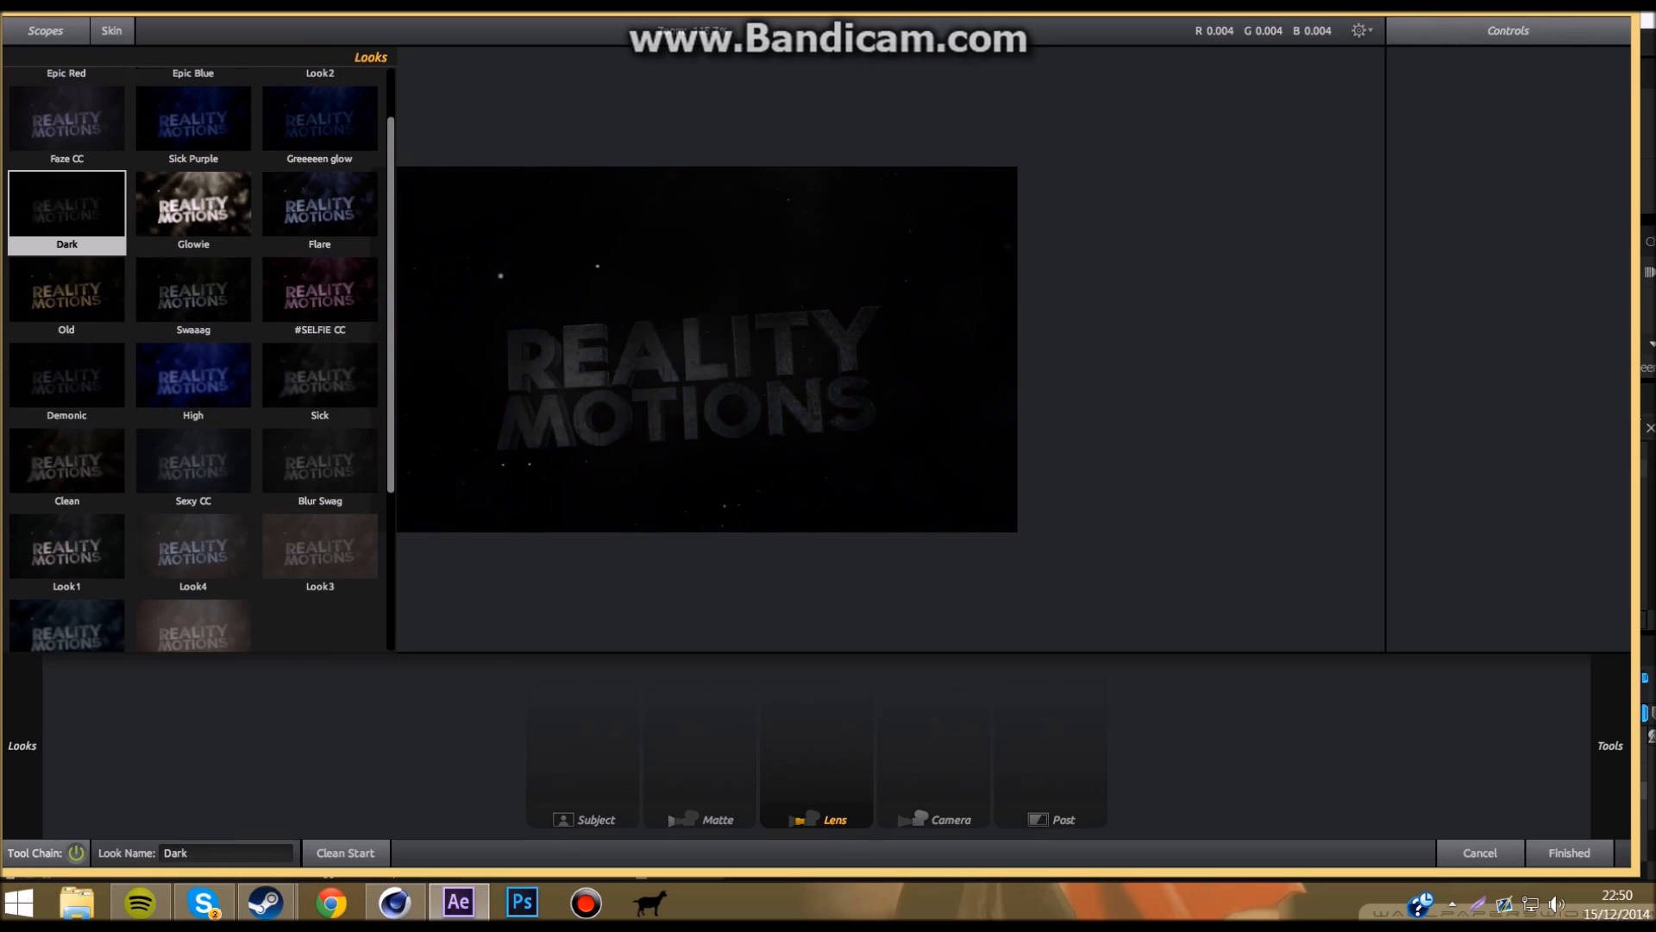
scroll(67, 207, "up", 4)
Step: Try the Faze CC and Greeeeen glow looks, and apply the Sick Purple look to the adjustment layer
left_click(66, 191)
left_click(320, 192)
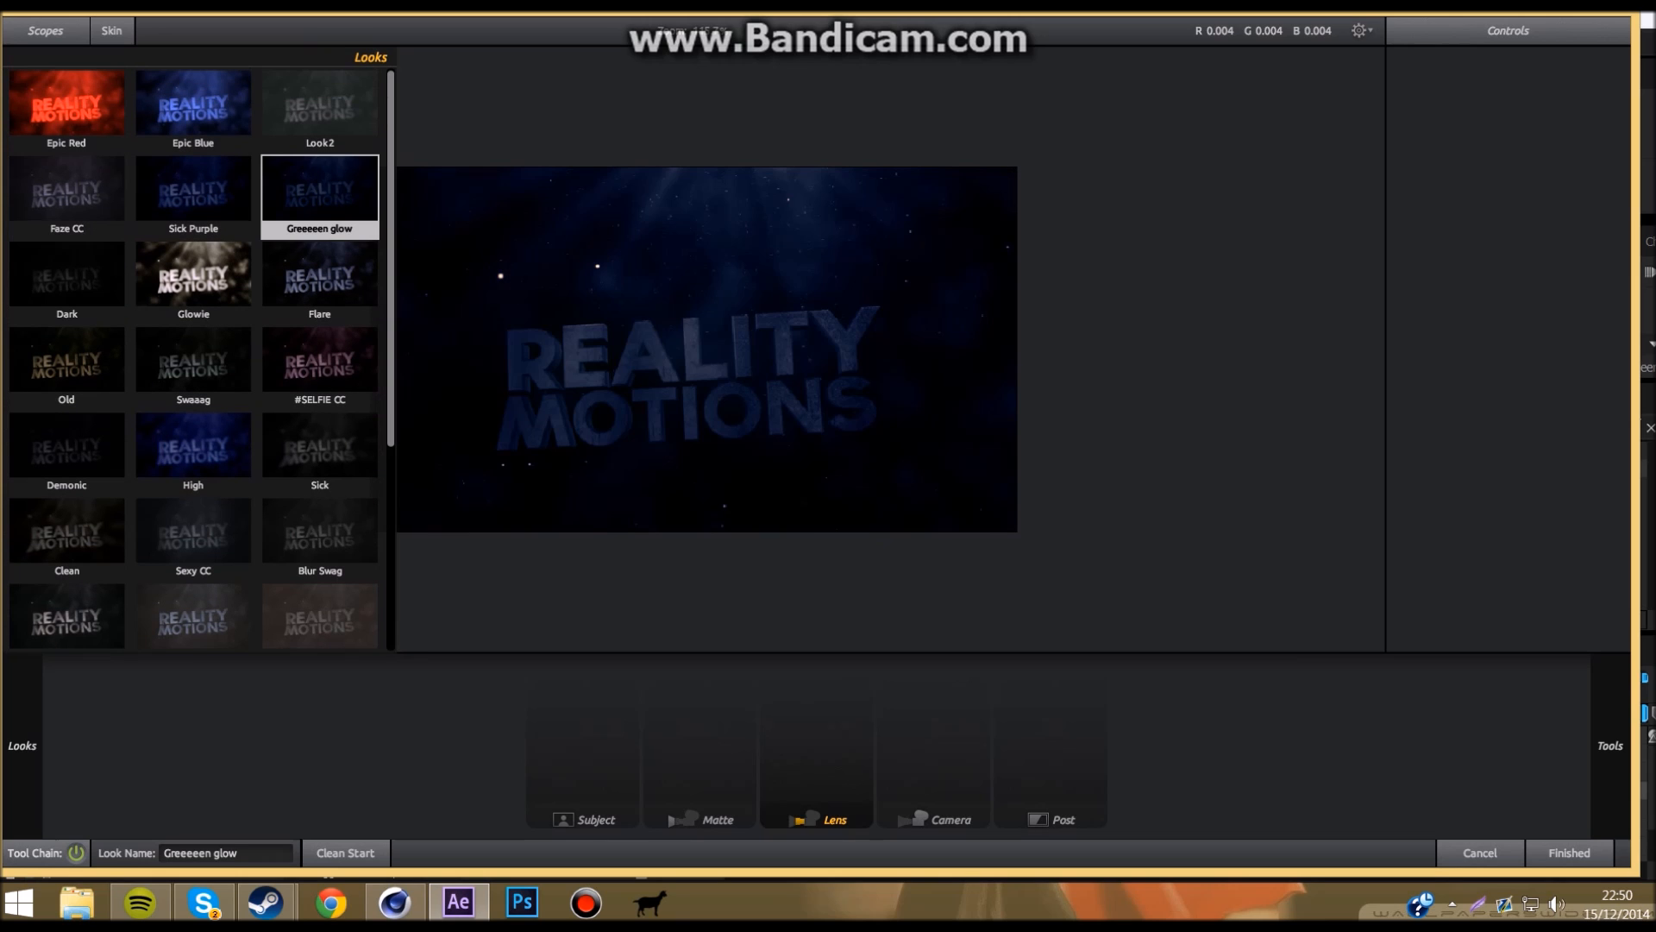
left_click(193, 192)
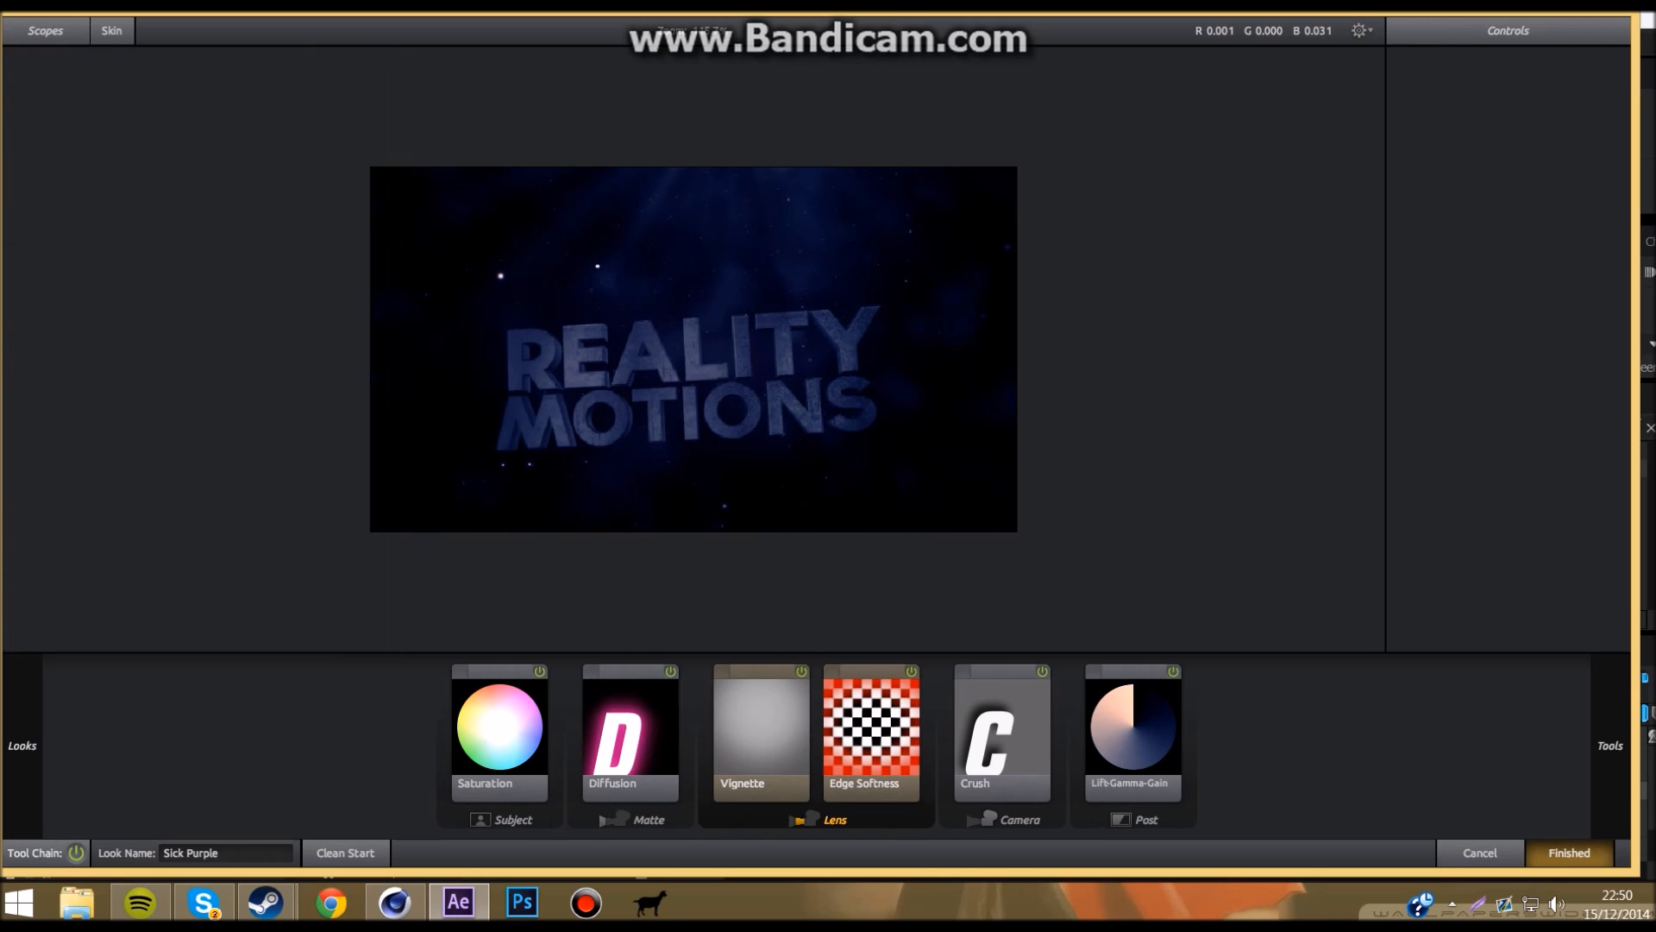
left_click(1569, 853)
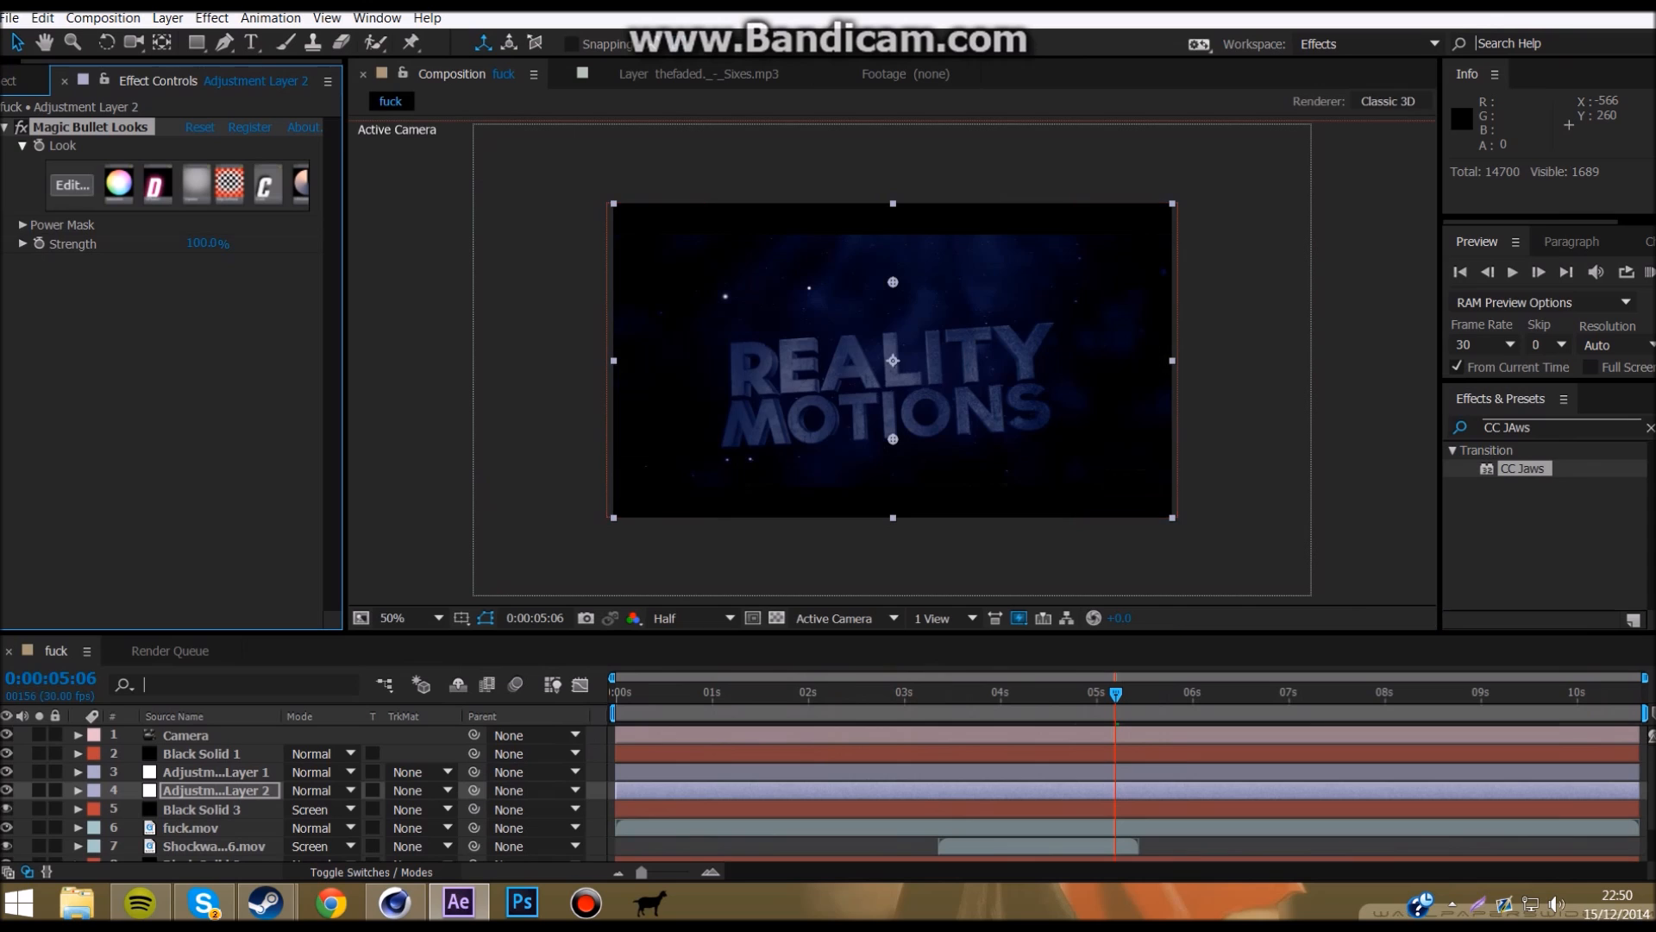
Step: Return to the start of the timeline and add another adjustment layer above the color-graded one
left_click_drag(741, 693, 615, 693)
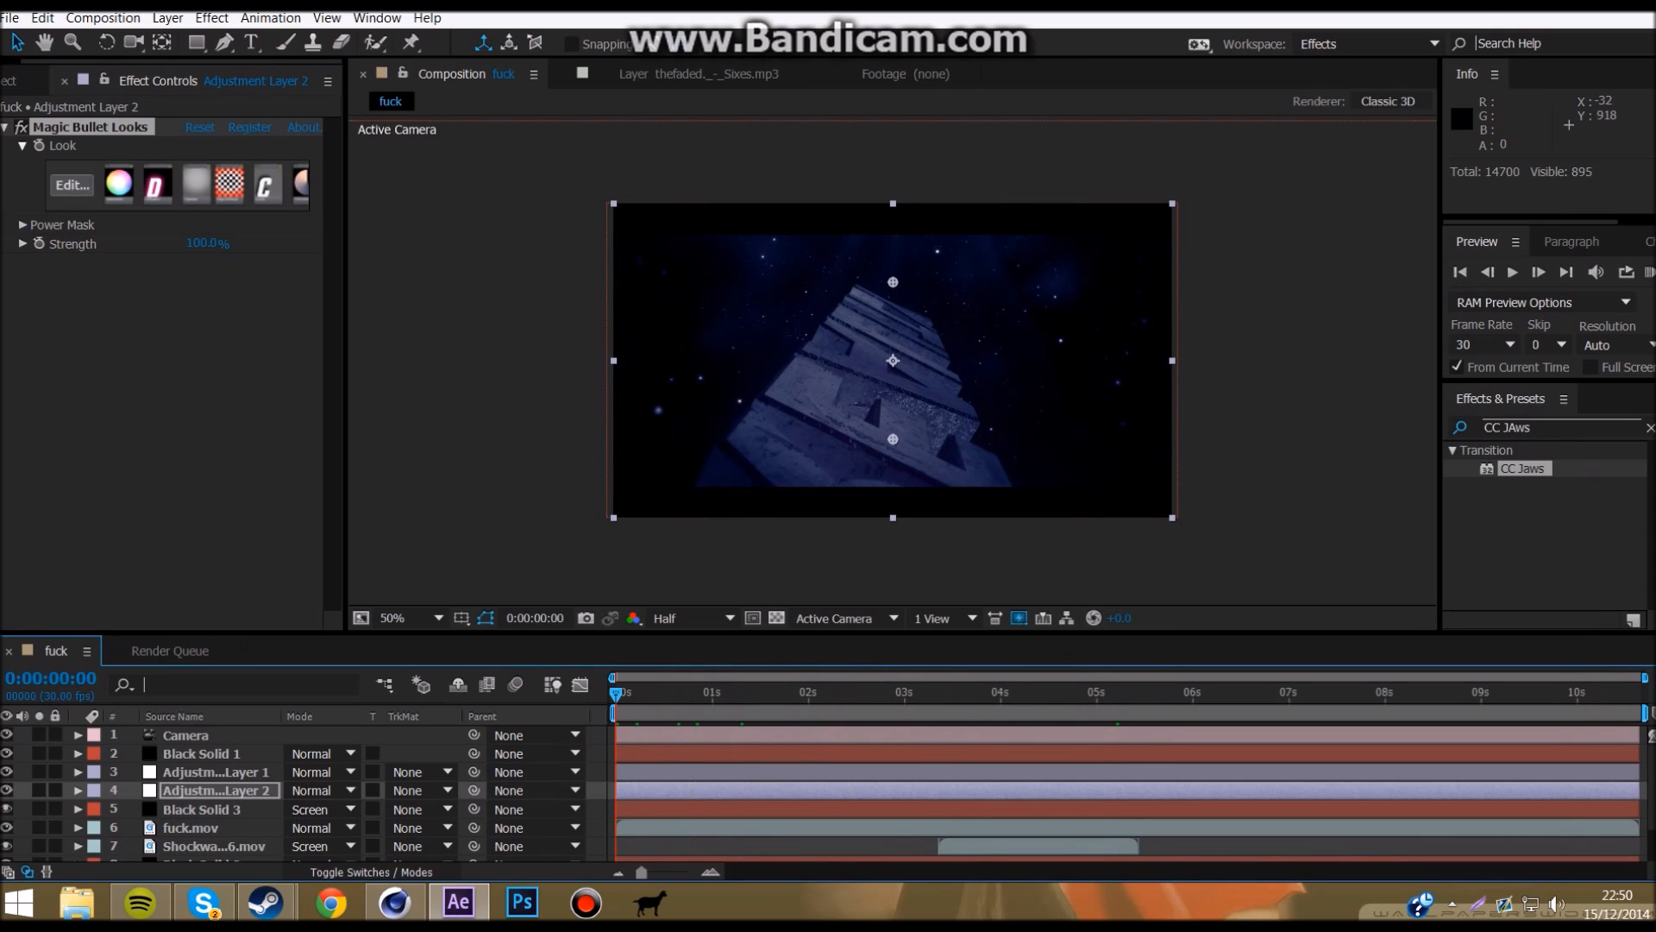
left_click(167, 18)
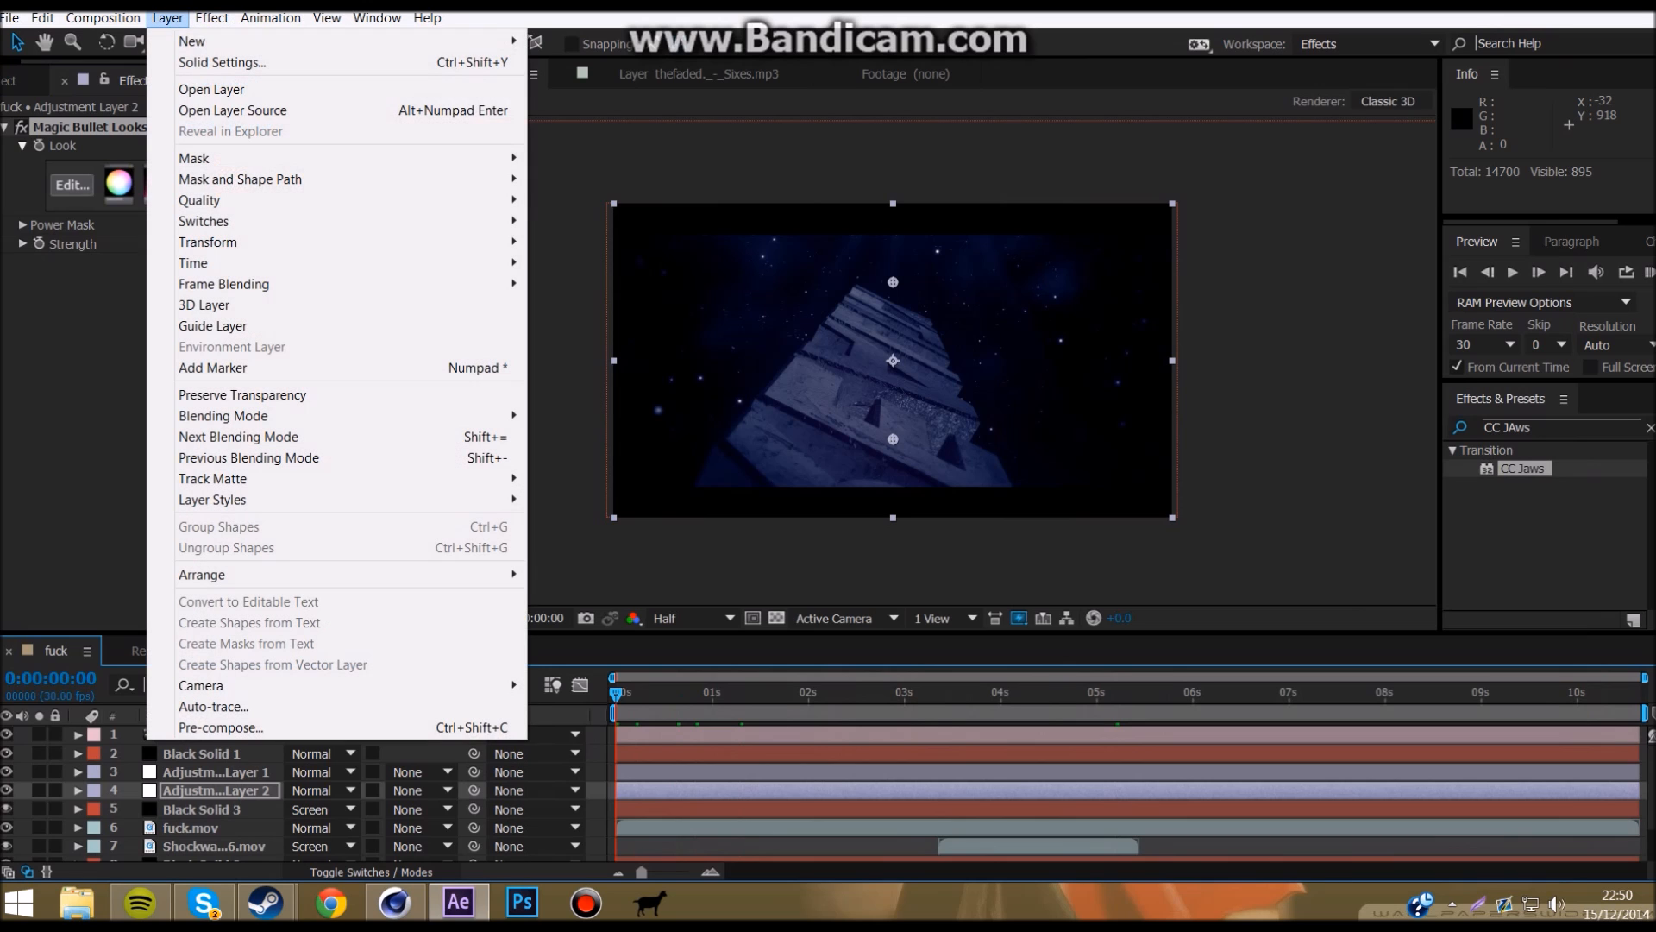
mouse_move(192, 41)
left_click(605, 167)
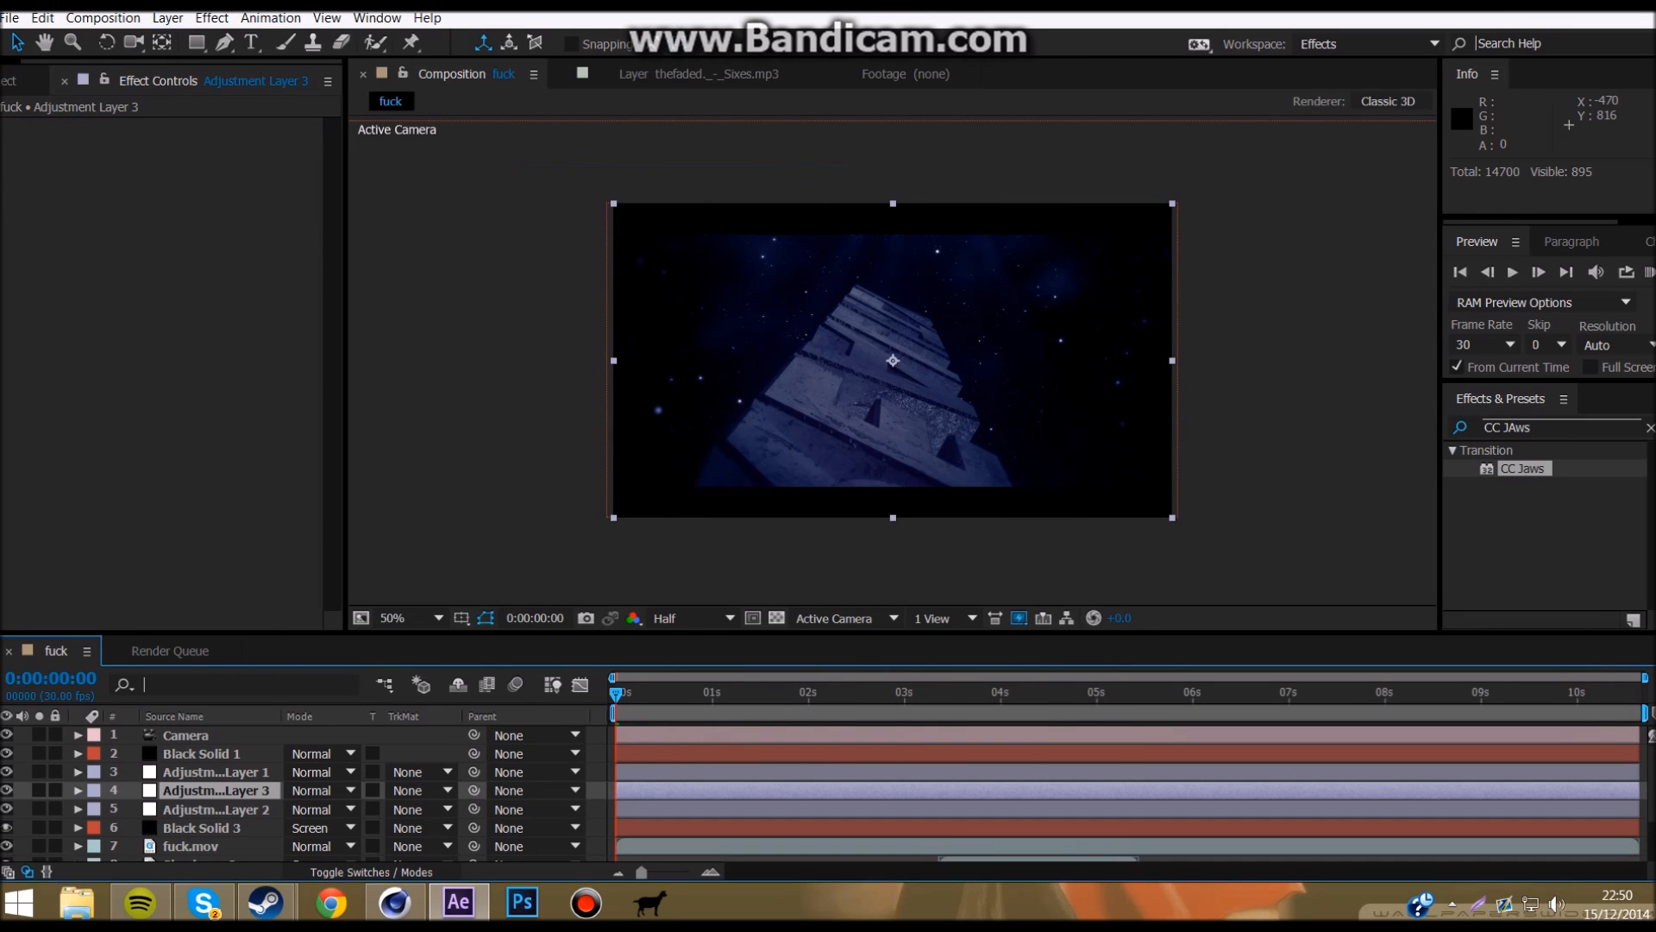
Step: Go to 0:00:03:11, where the shockwave starts, and duplicate the new adjustment layer
key("space")
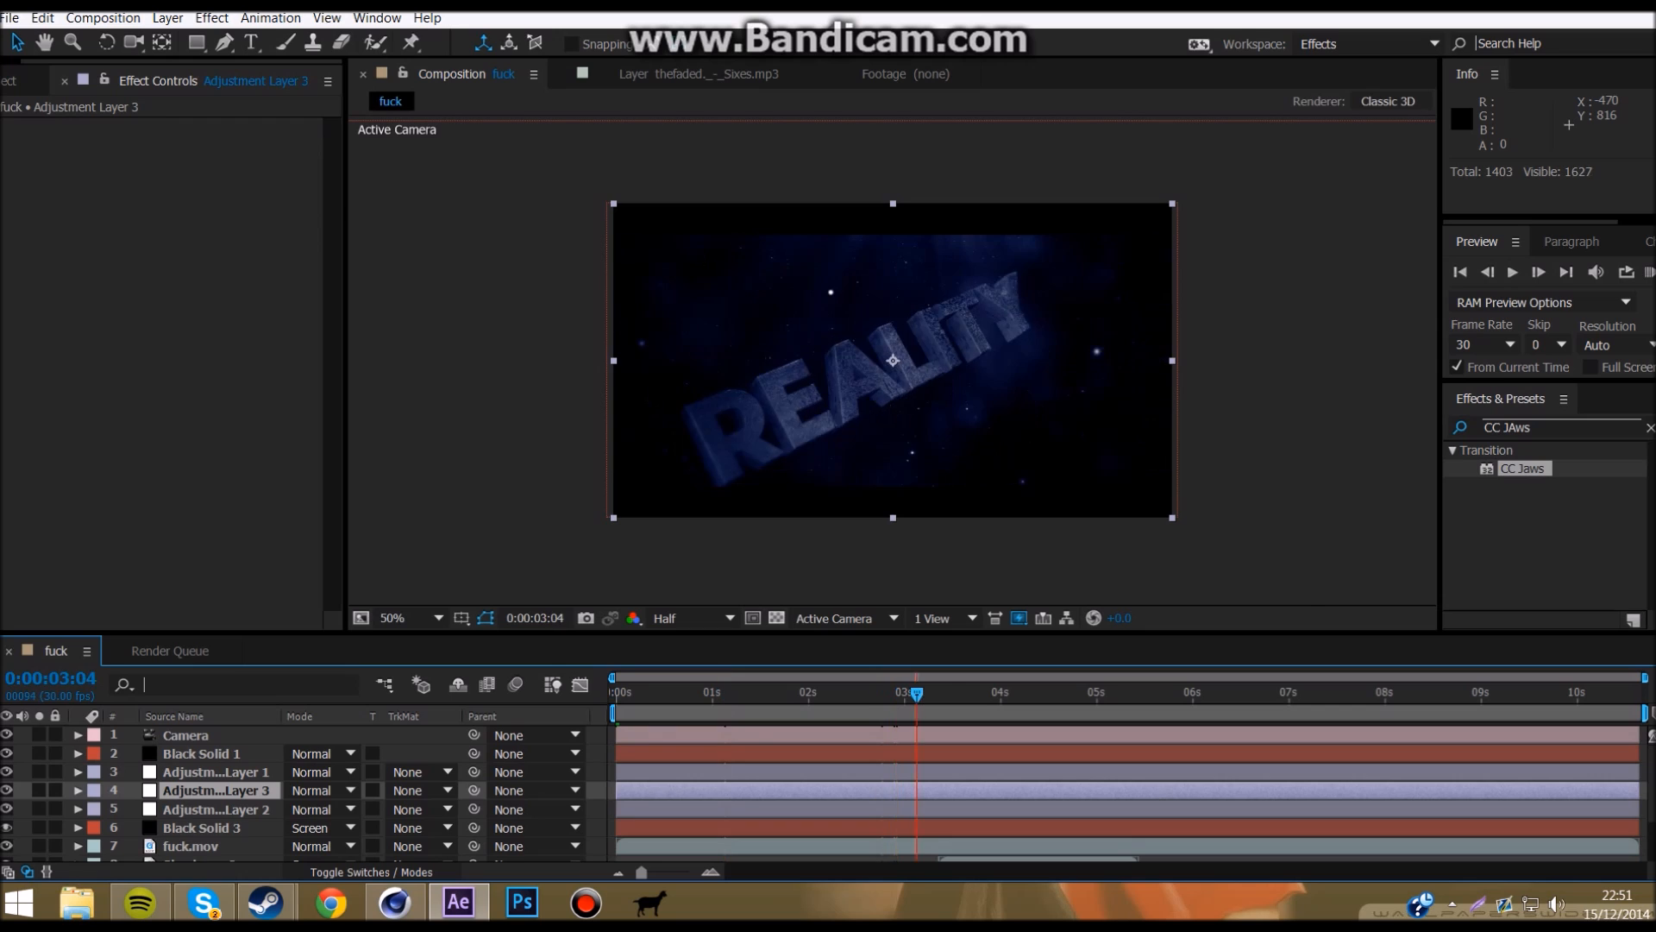
key("Page_Up")
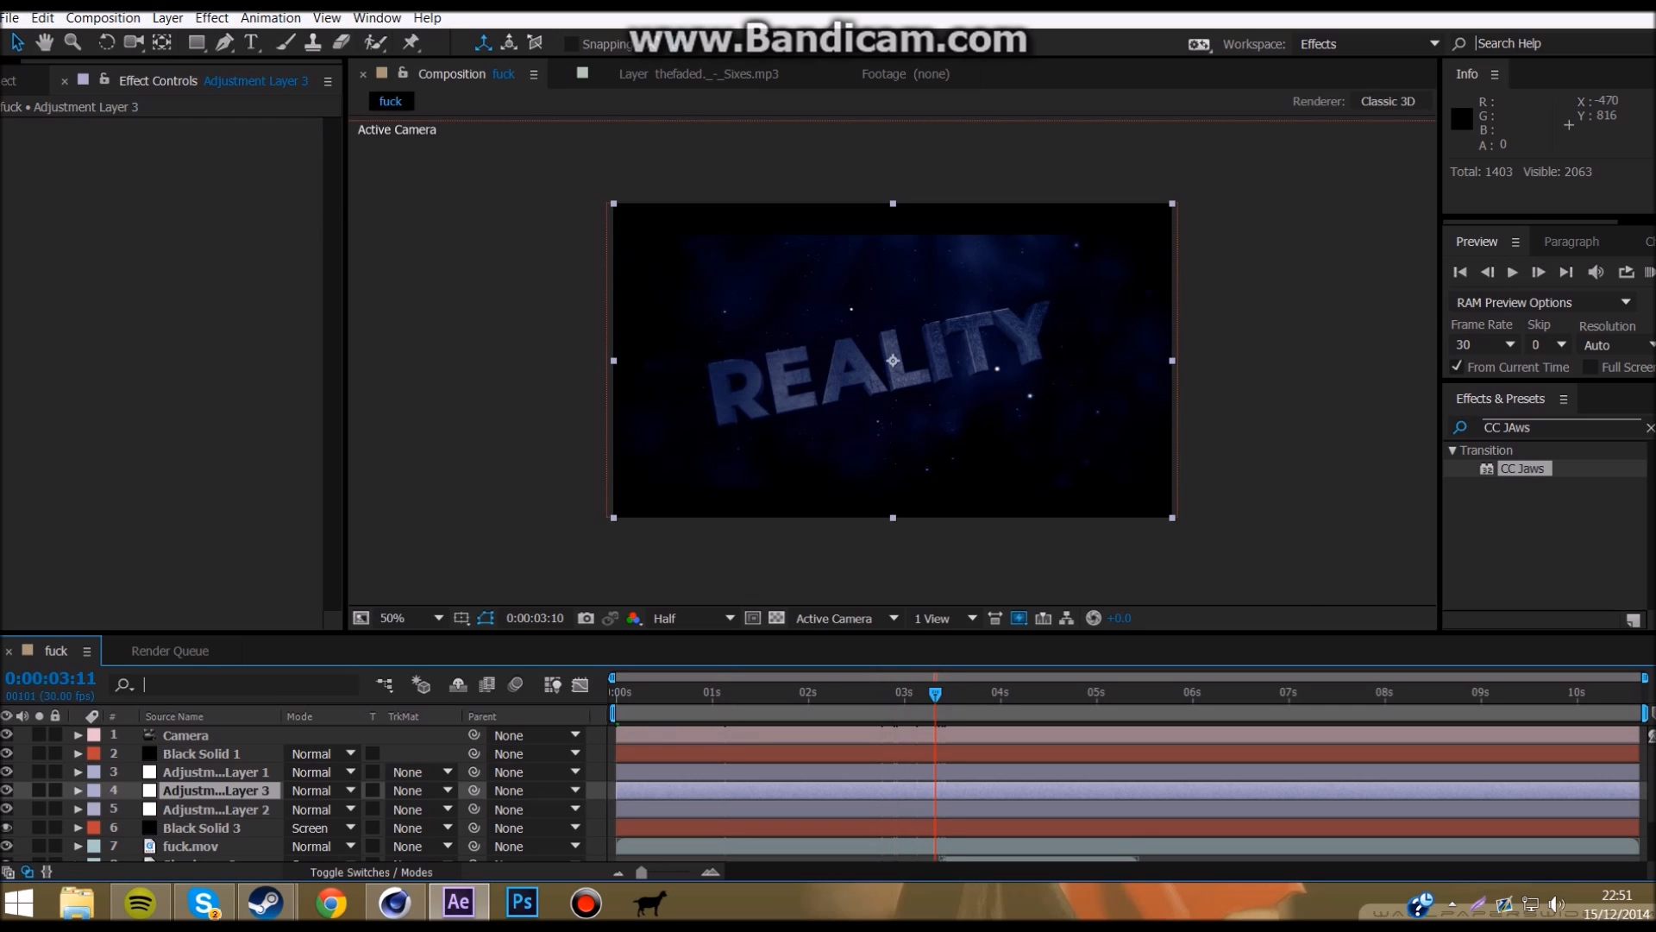
key("Page_Down")
key("ctrl+c")
key("ctrl+v")
Step: Apply Trapcode Shine to the lower of the two Adjustment Layer 3 copies and set its transfer mode to Add
left_click(216, 809)
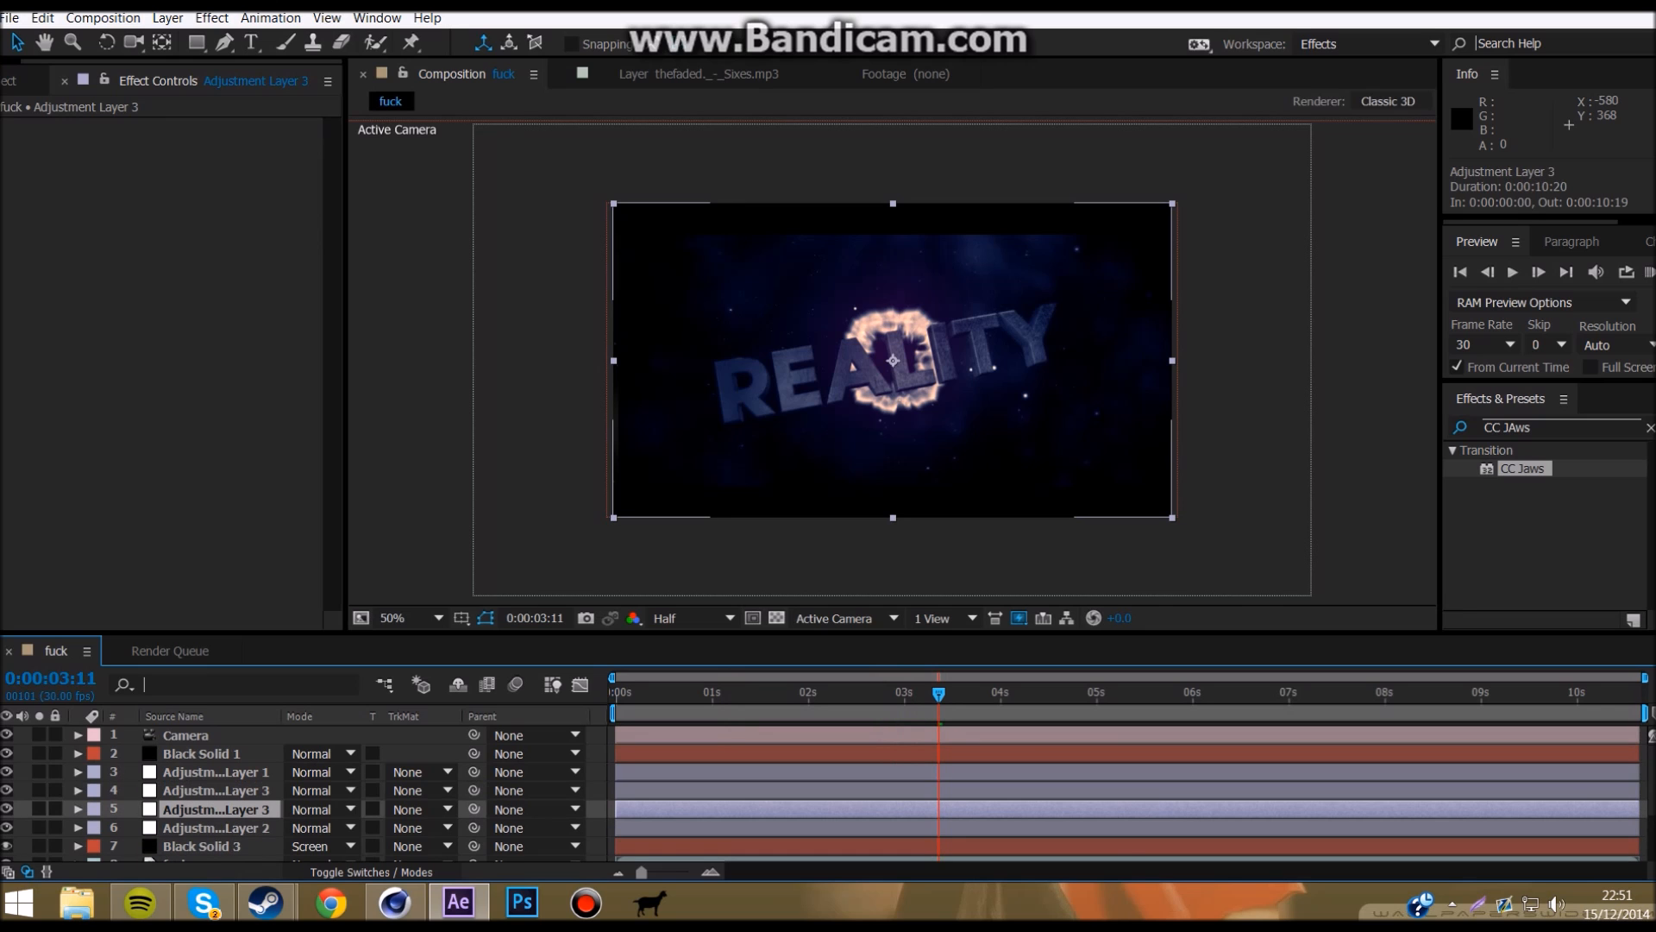
left_click(212, 18)
mouse_move(271, 18)
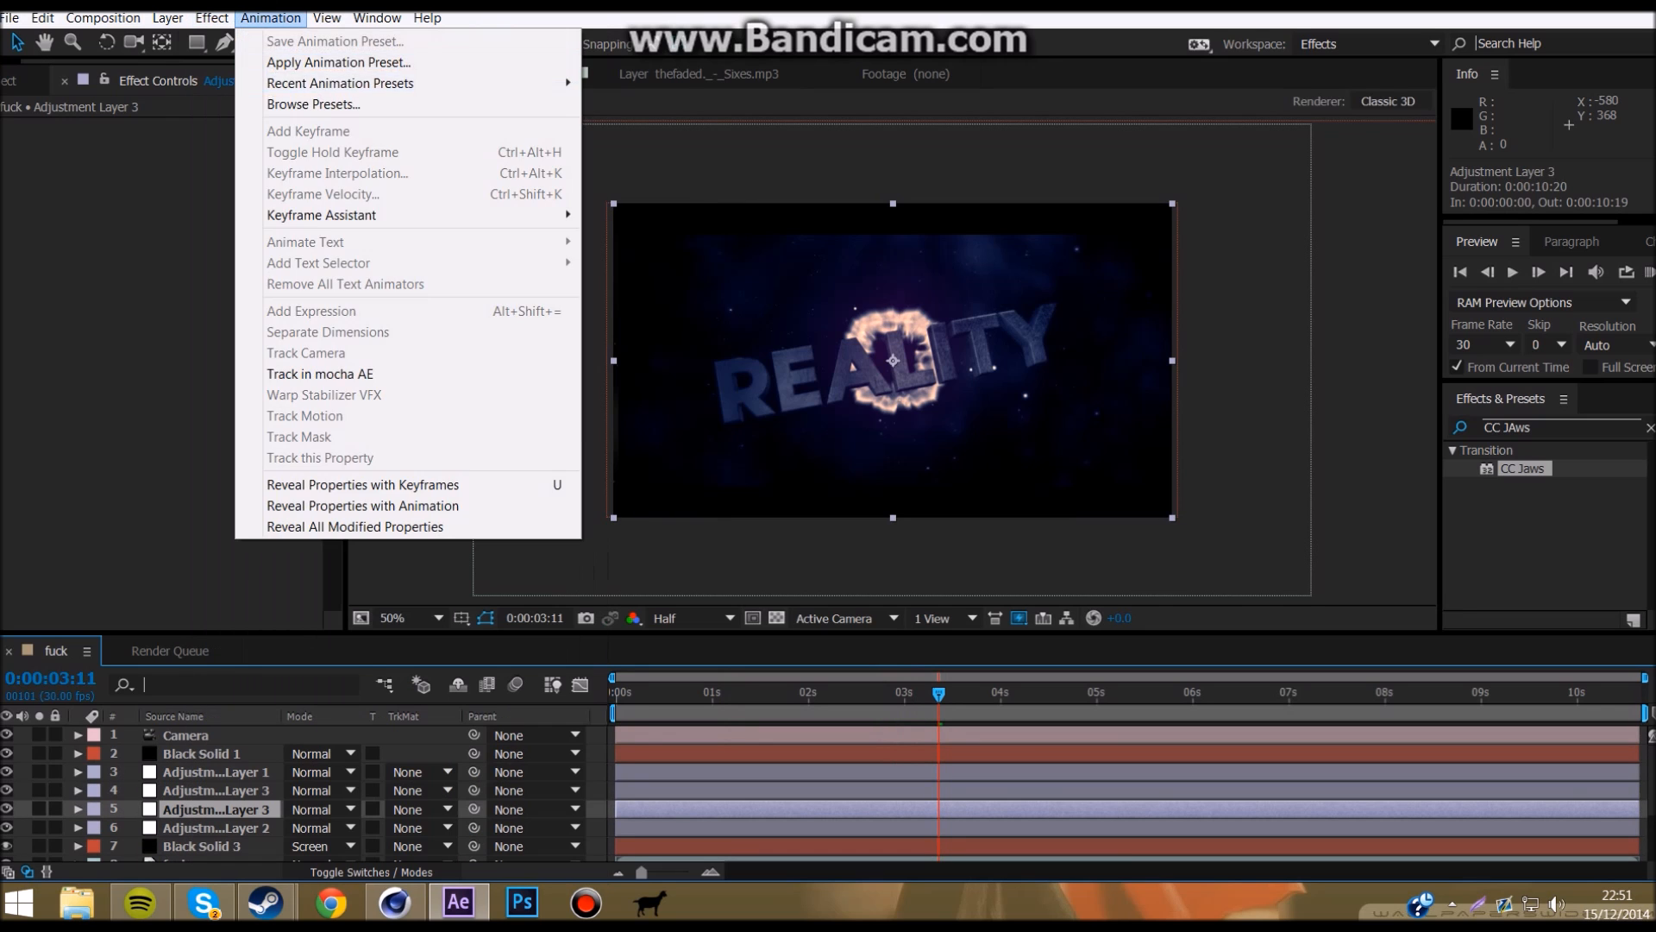
mouse_move(211, 18)
mouse_move(525, 82)
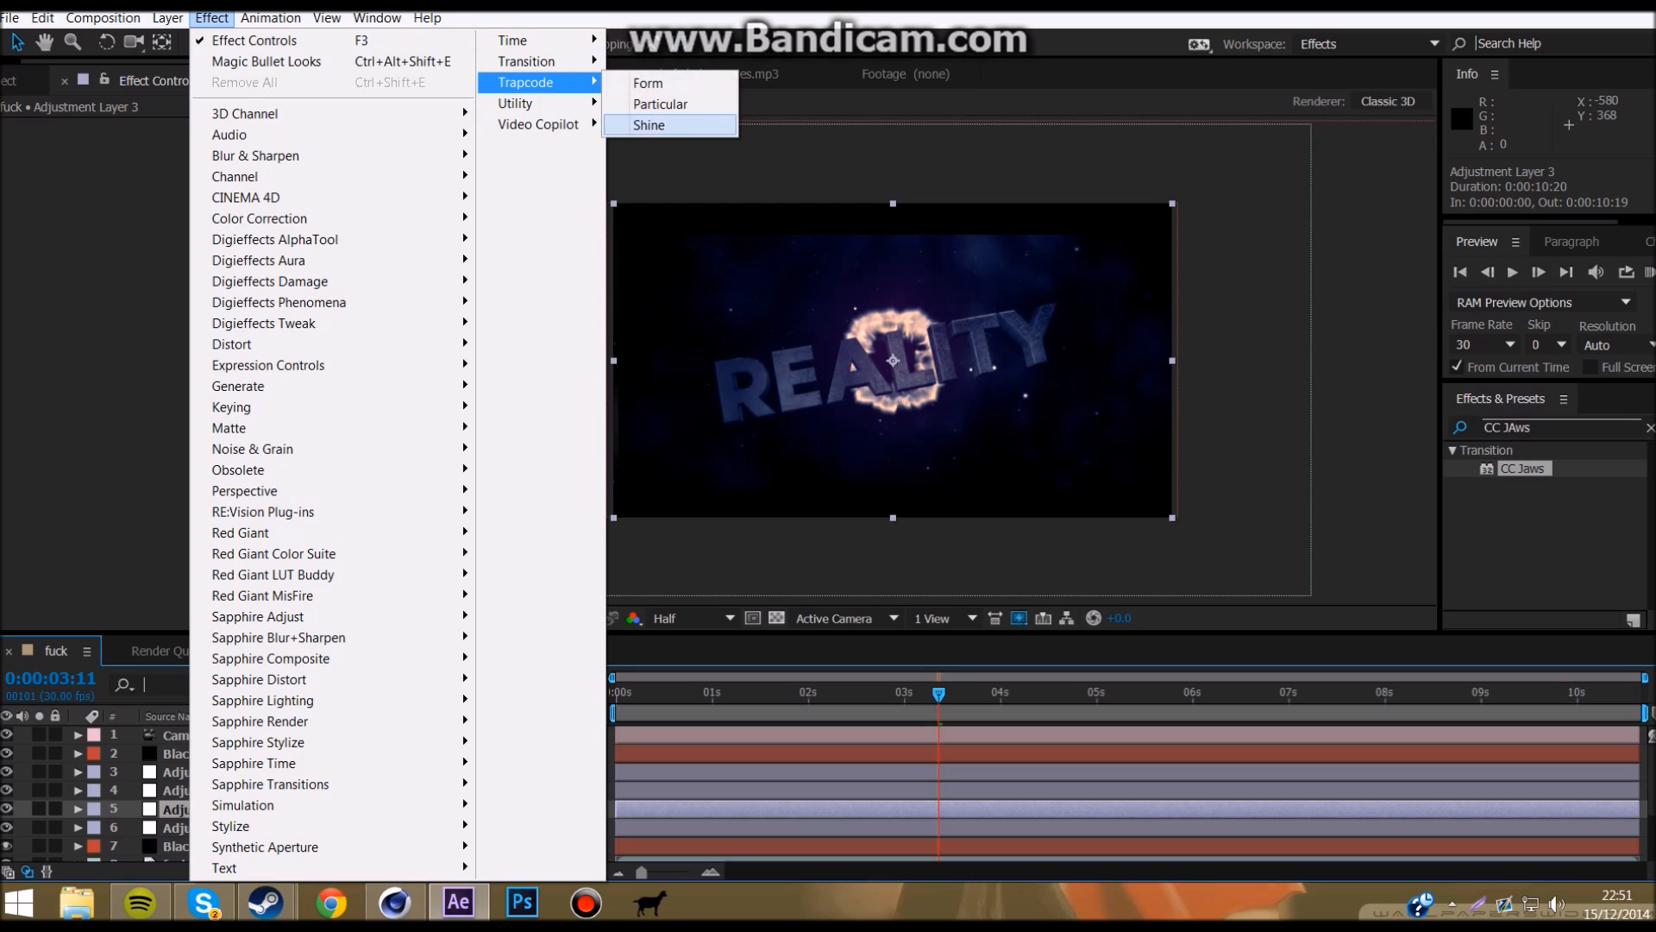
left_click(649, 125)
left_click(250, 293)
left_click(220, 358)
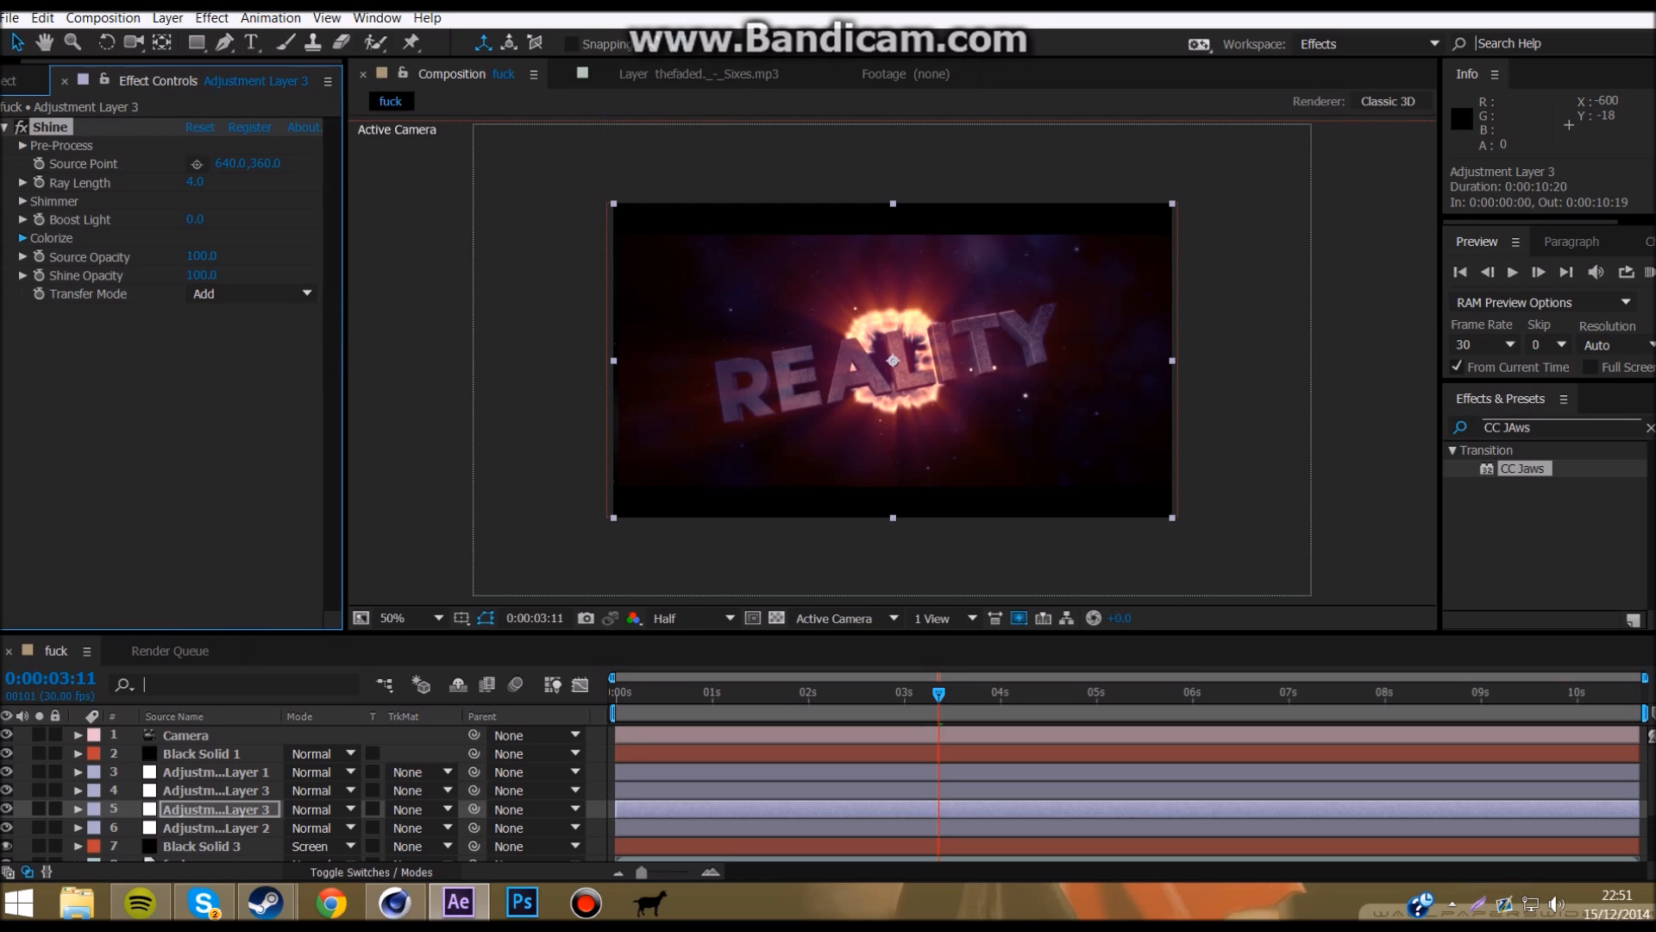
Step: Set the Shine effect's Colorize preset to Aura and its ray length to 2
left_click(21, 237)
left_click(250, 274)
left_click(251, 257)
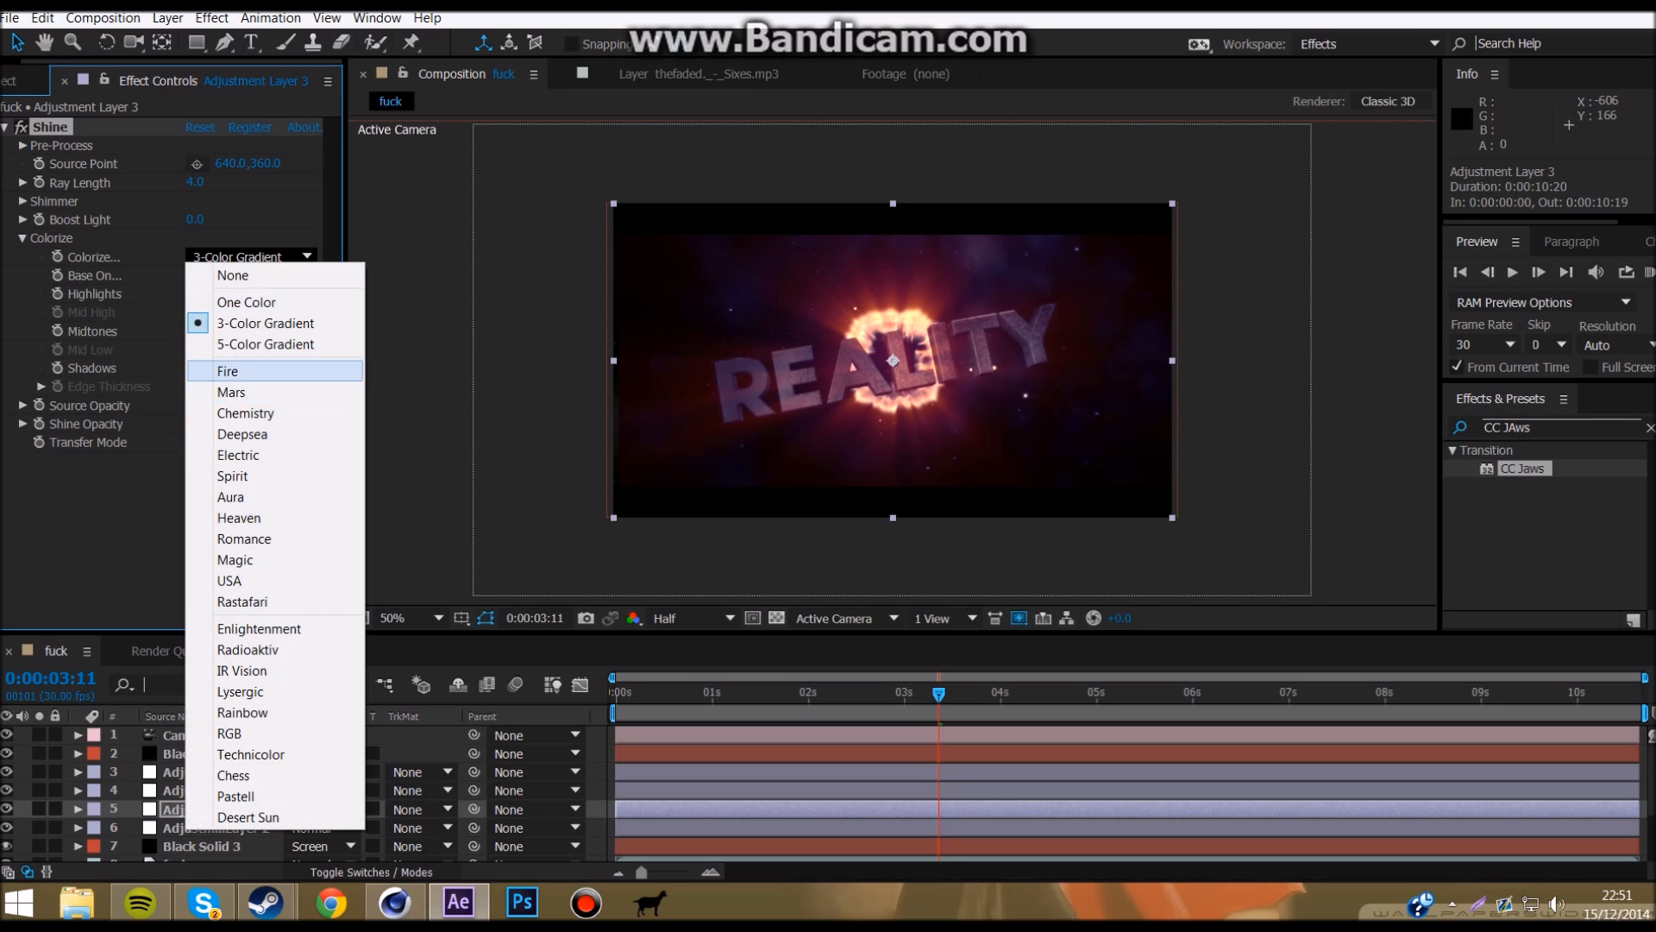
left_click(250, 497)
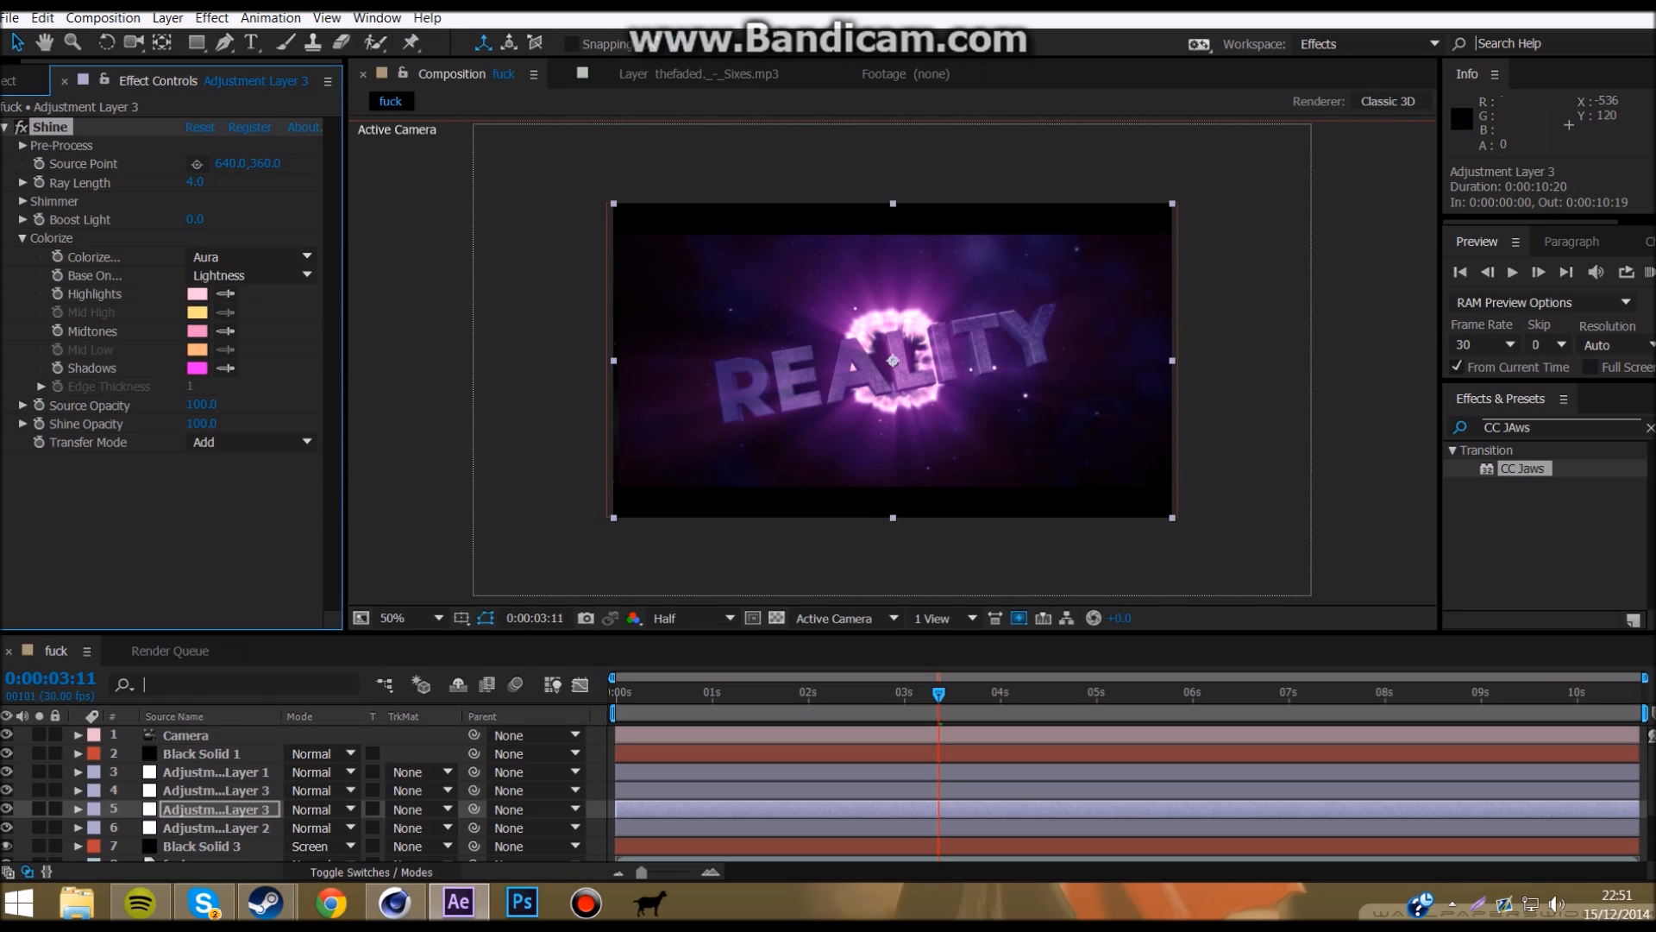
left_click(197, 182)
type("2")
key("Return")
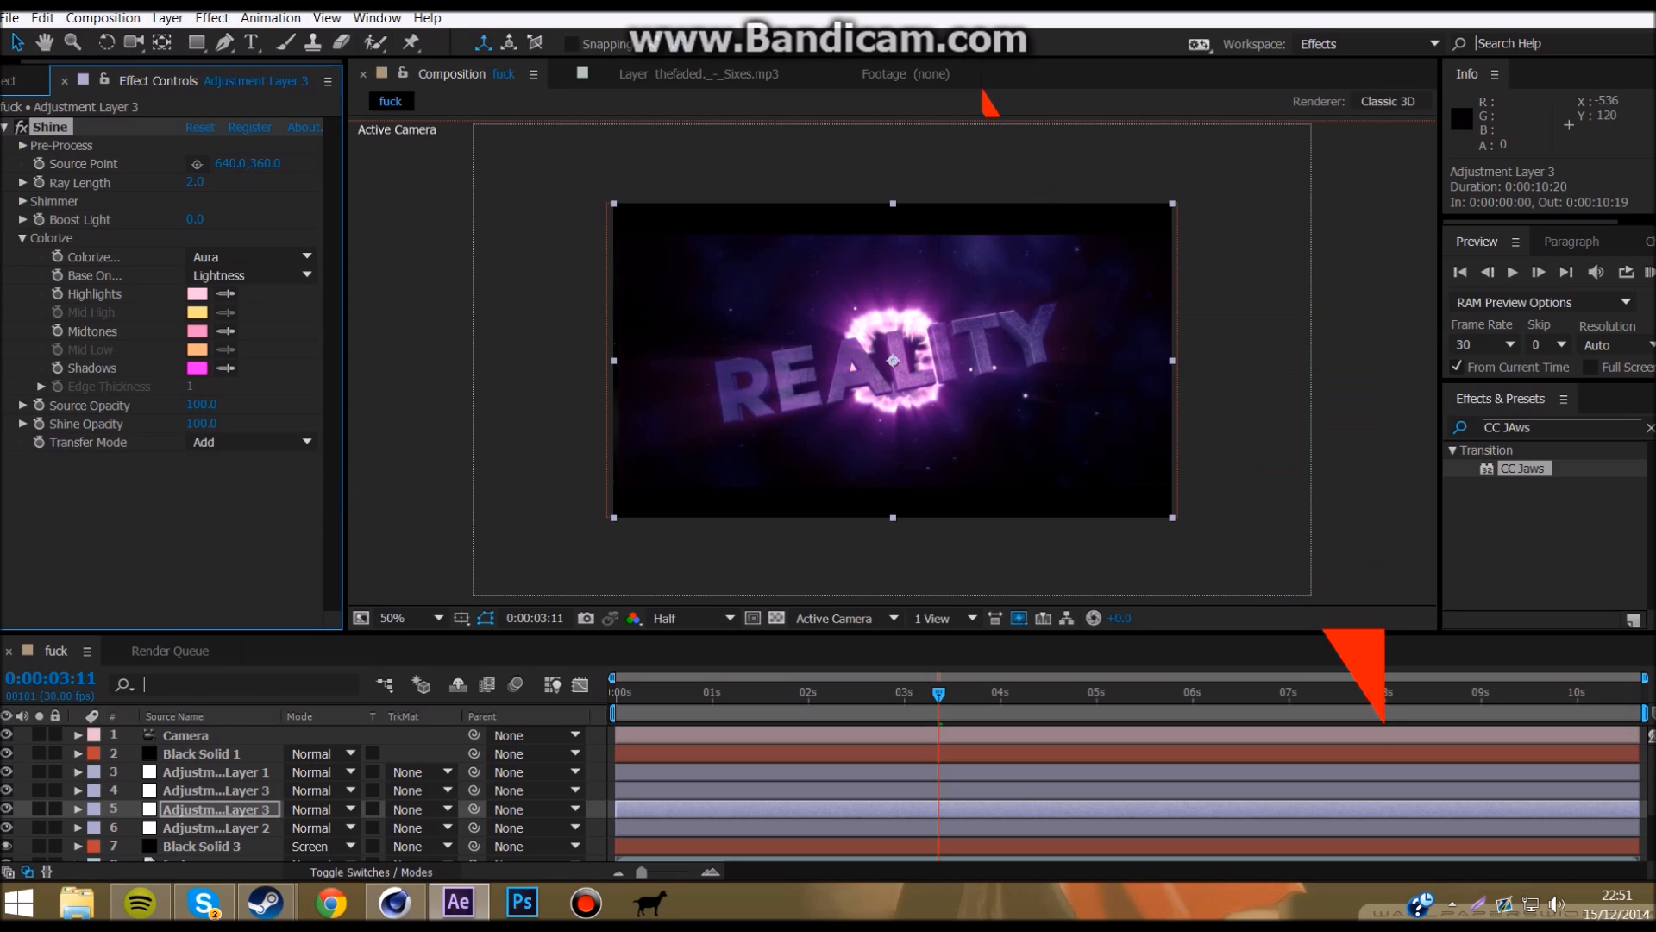
Step: Keyframe the Shine ray length on the lower Adjustment Layer 3 as 10 at 0:00:03:11 and 2 at 0:00:03:10
left_click(39, 182)
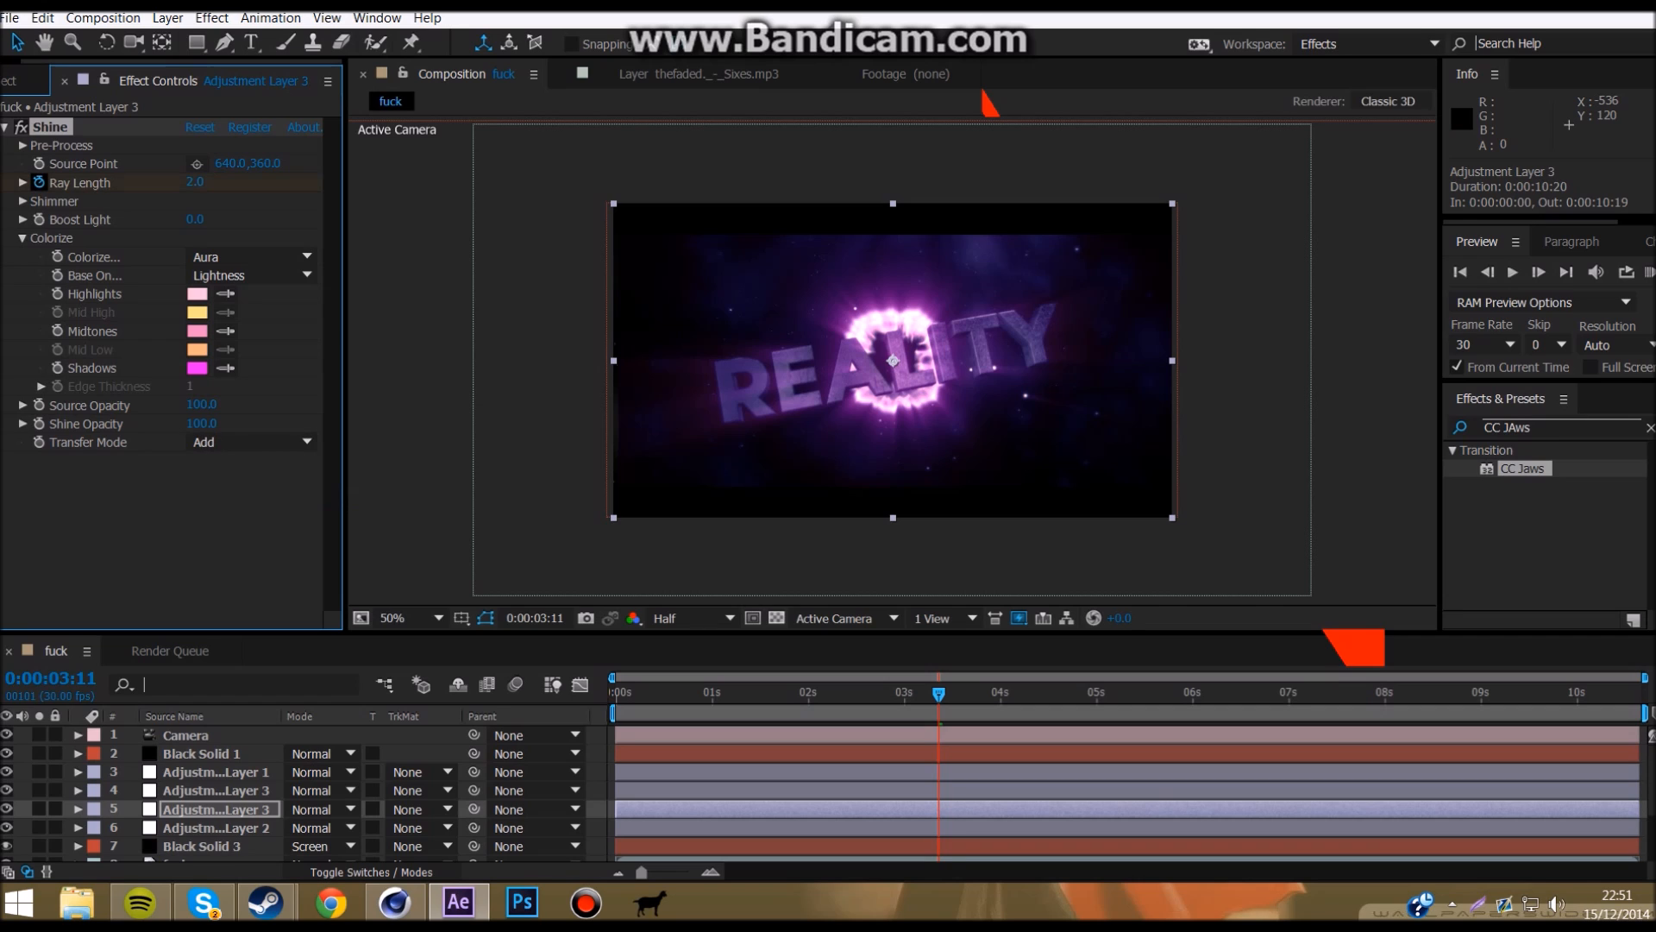
scroll(863, 794, "down", 3)
left_click(195, 182)
type("10")
key("Return")
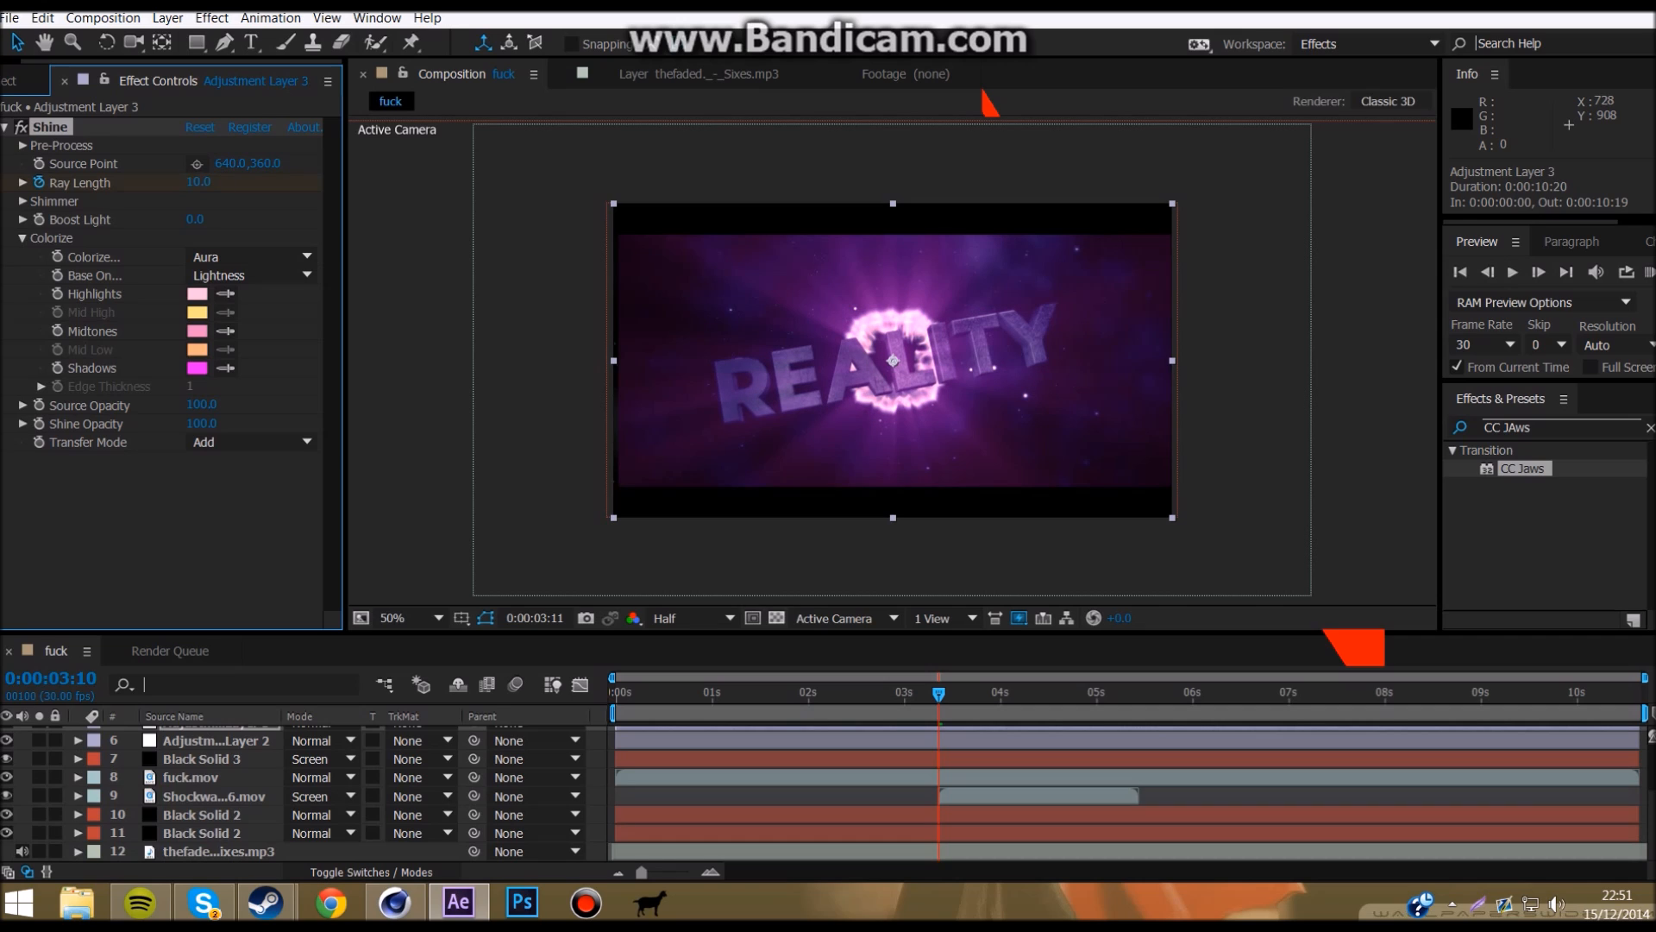
left_click(198, 182)
type("2")
key("Return")
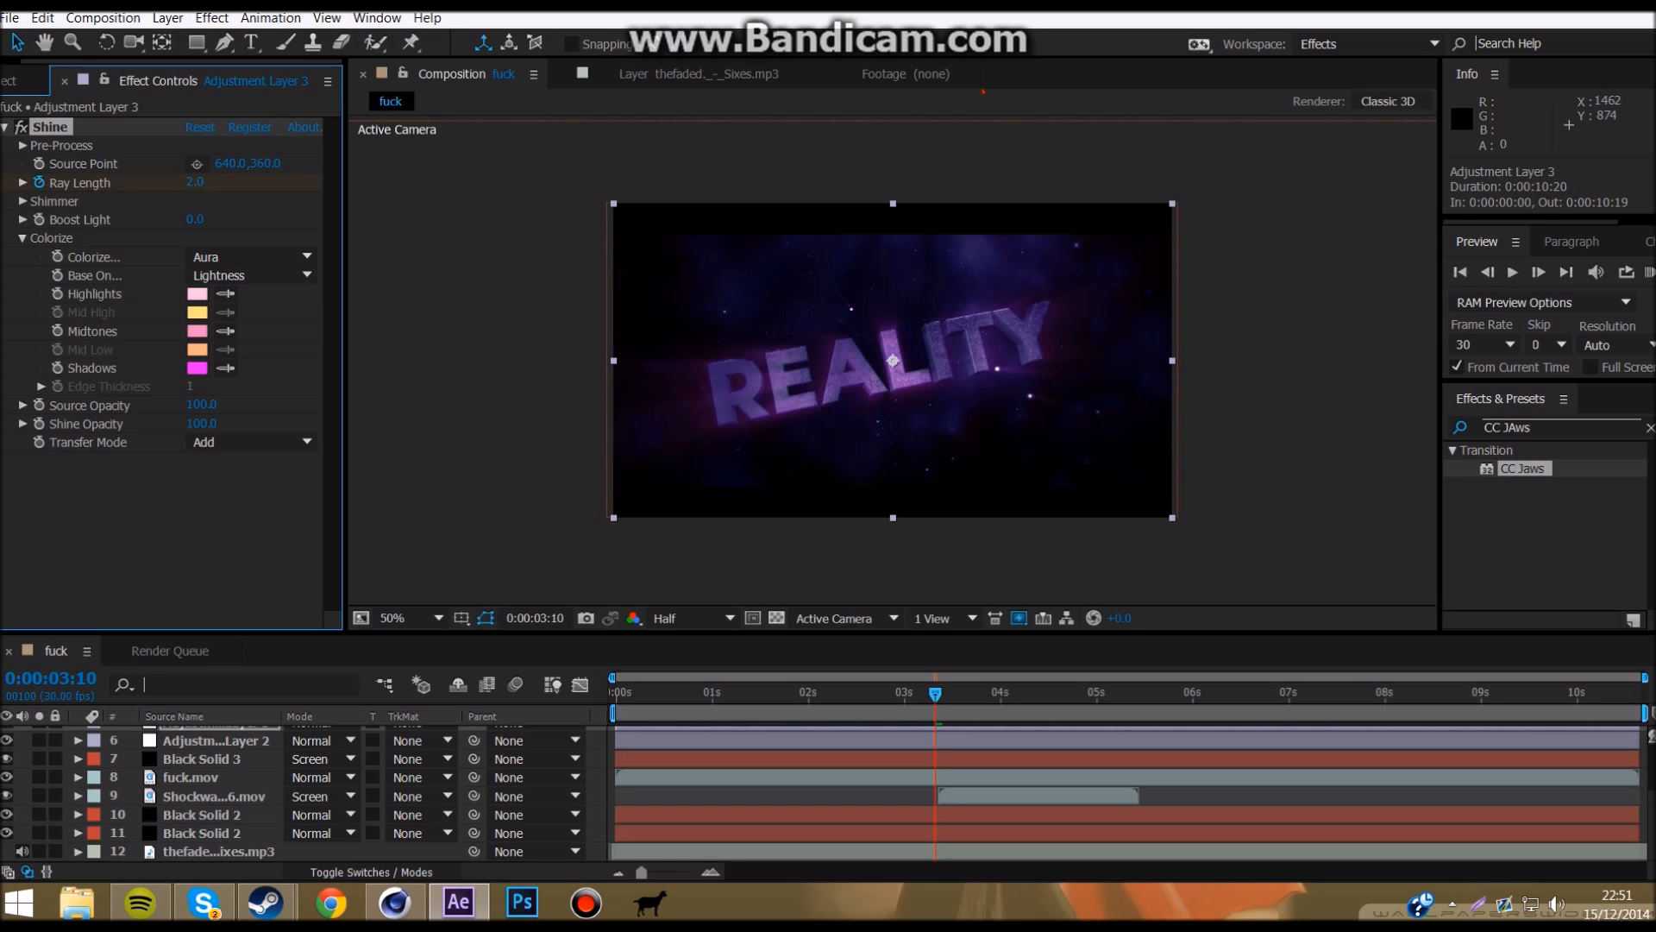
Step: Set the Shine ray length to 4 at the last frame, 0:00:10:19
left_click_drag(935, 694, 1637, 693)
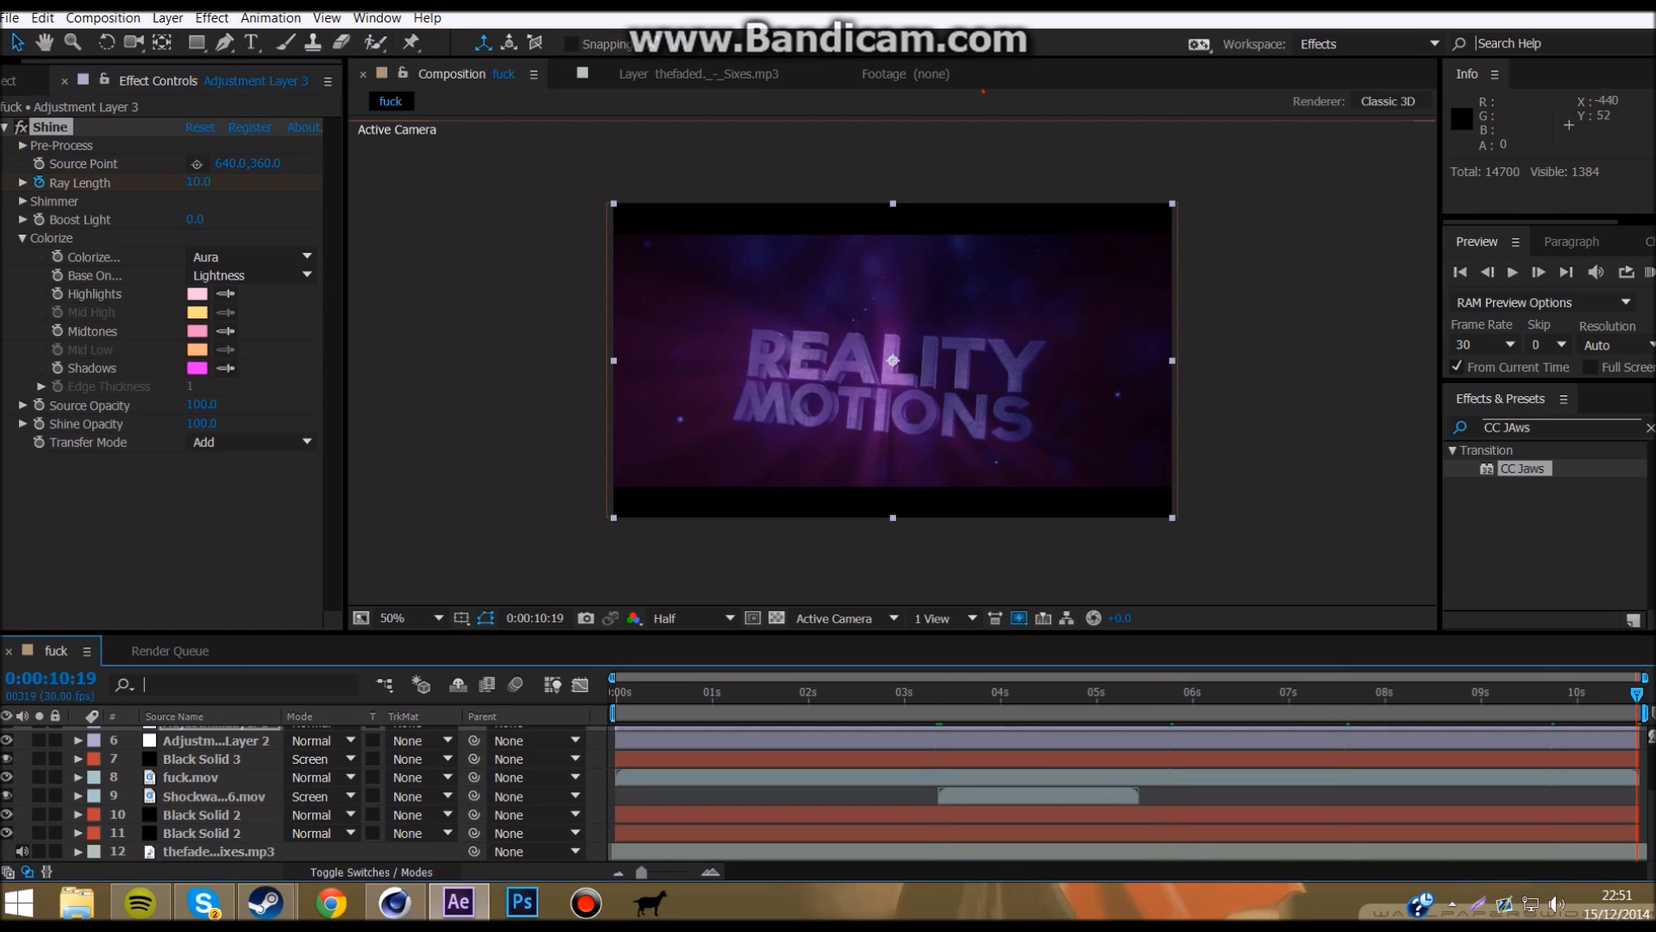
left_click(199, 182)
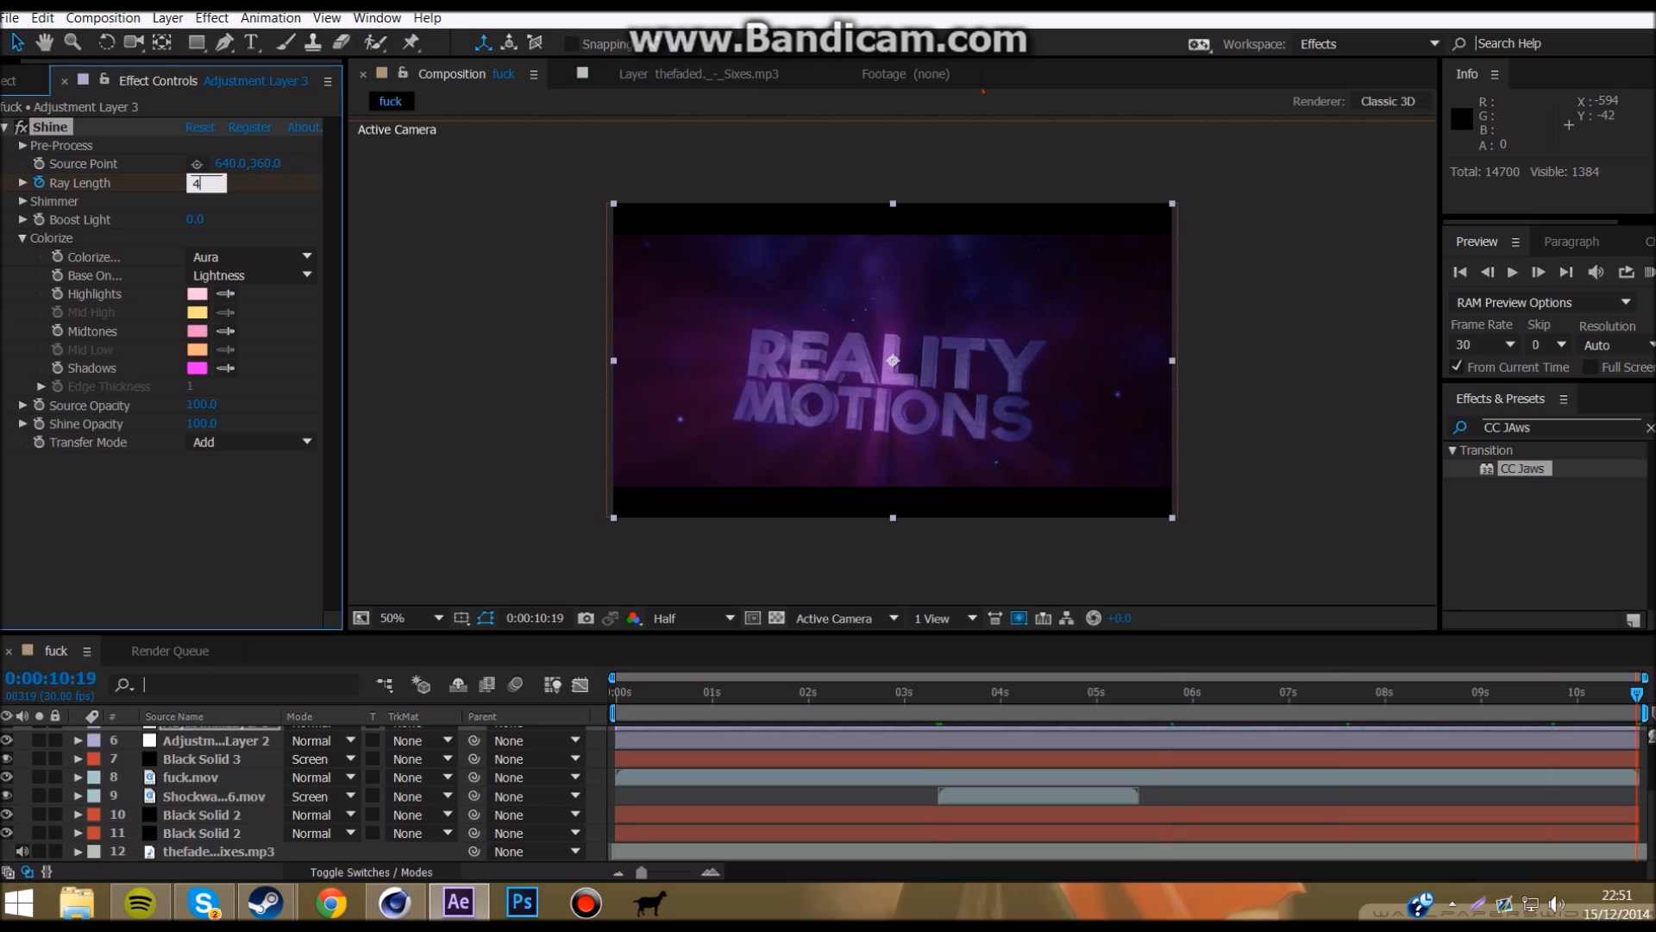
key("Return")
scroll(293, 794, "up", 3)
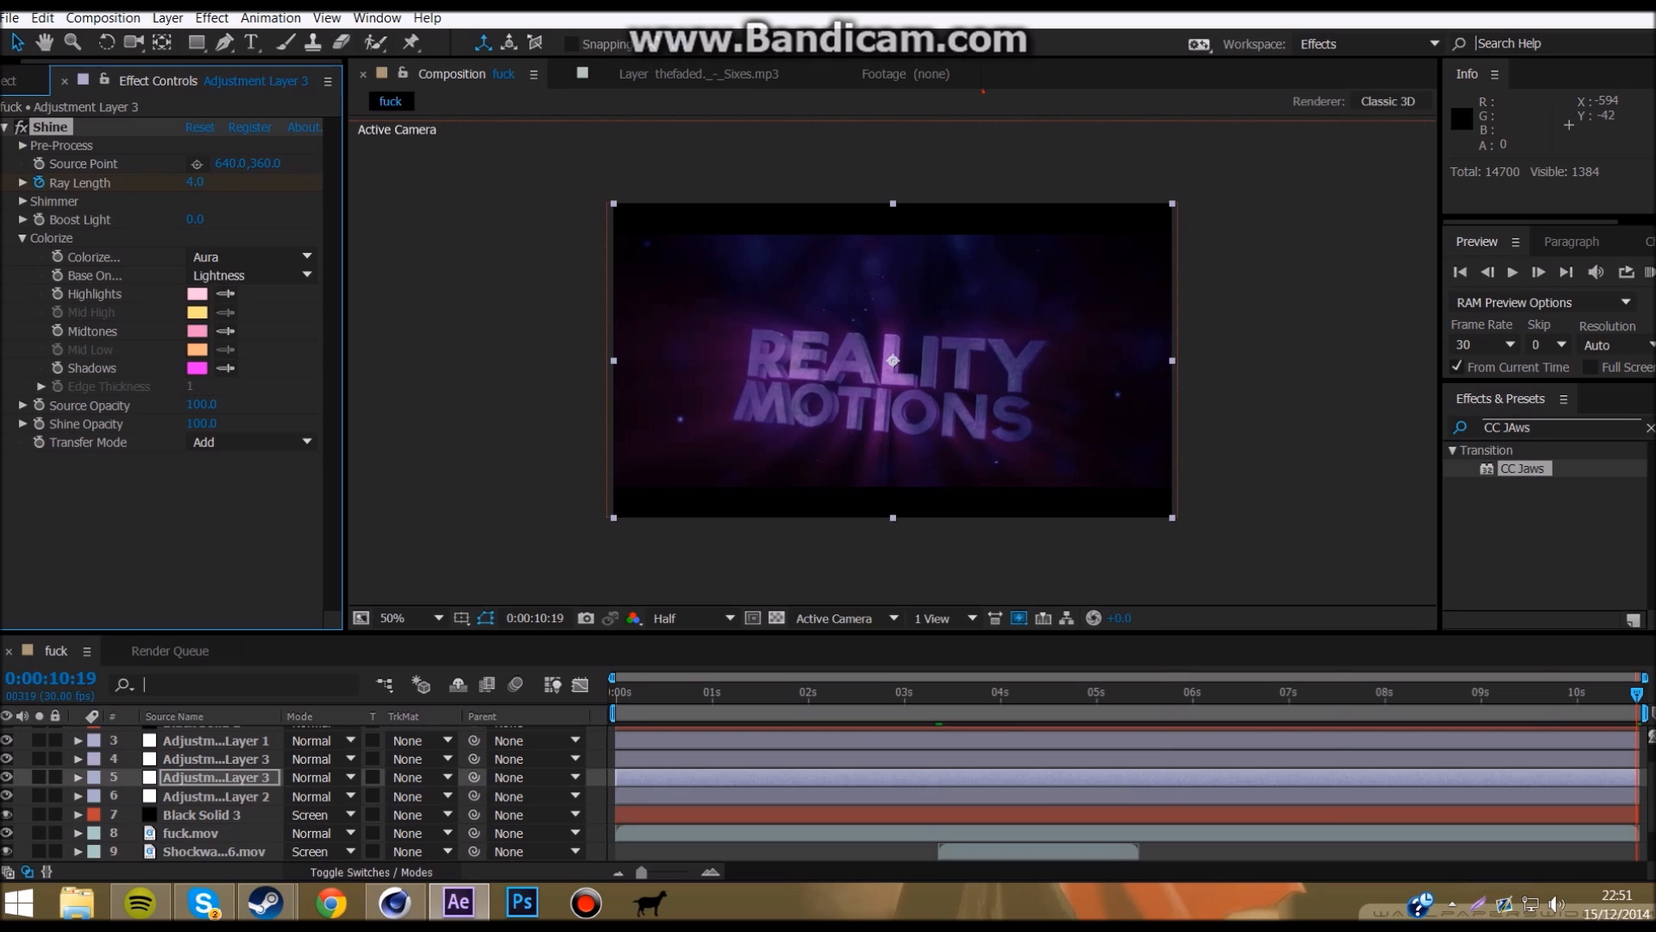
Step: Return to 0:00:03:11 and apply CC Light Burst 2.5 to the upper Adjustment Layer 3
left_click_drag(954, 692, 938, 692)
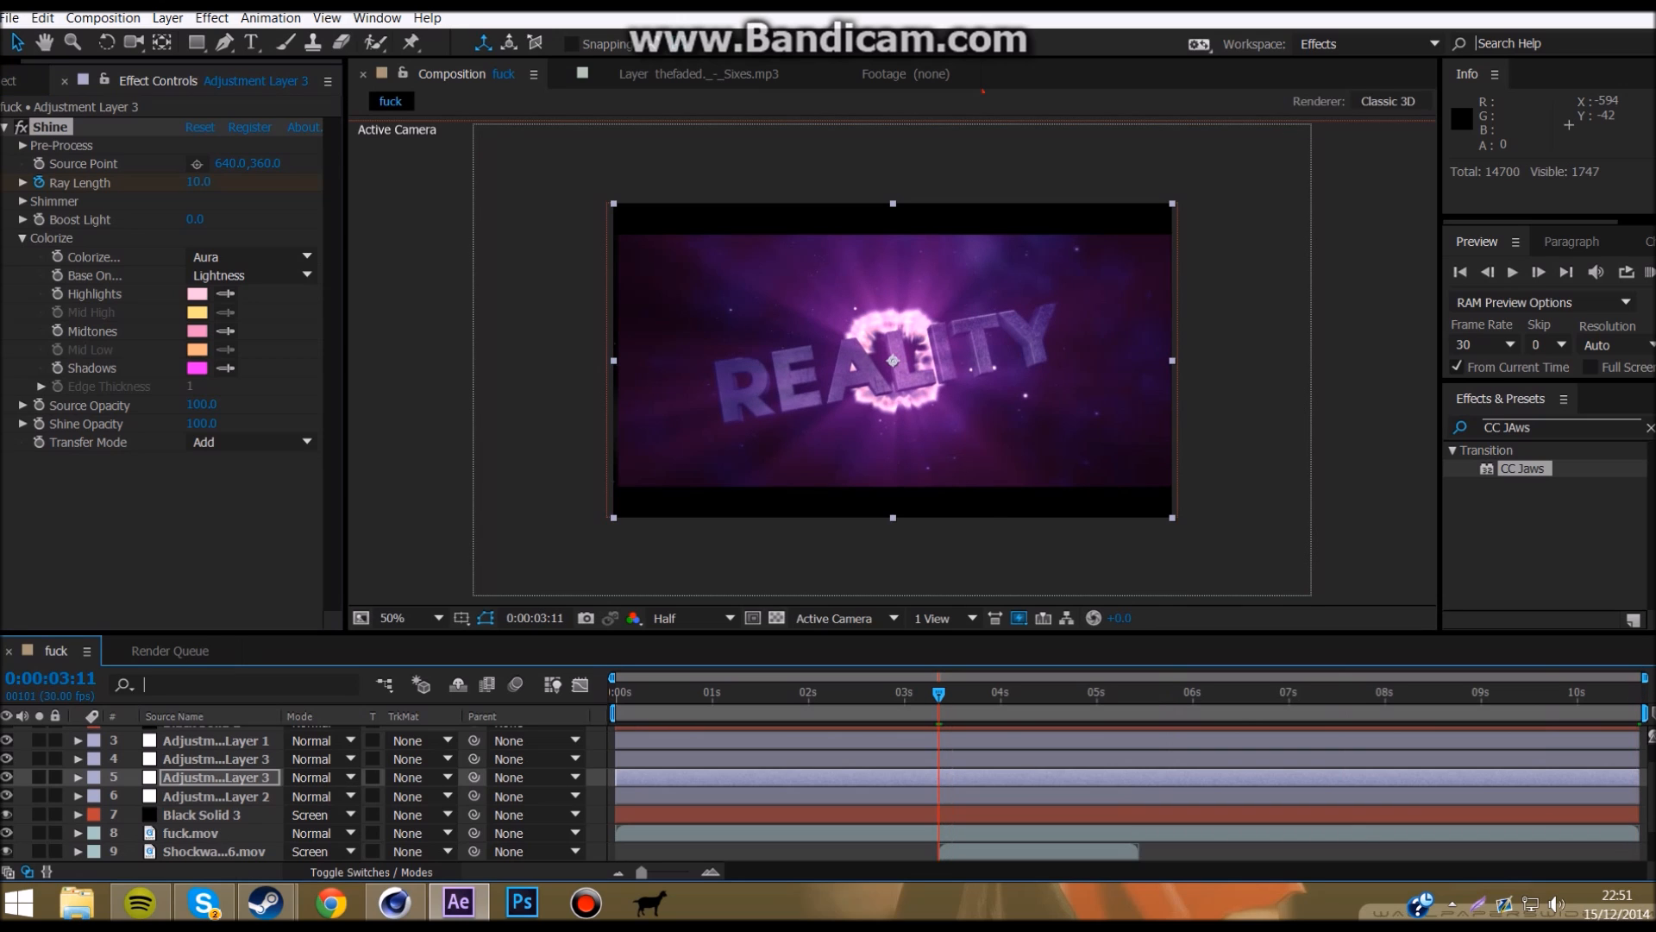
left_click(216, 759)
left_click(211, 18)
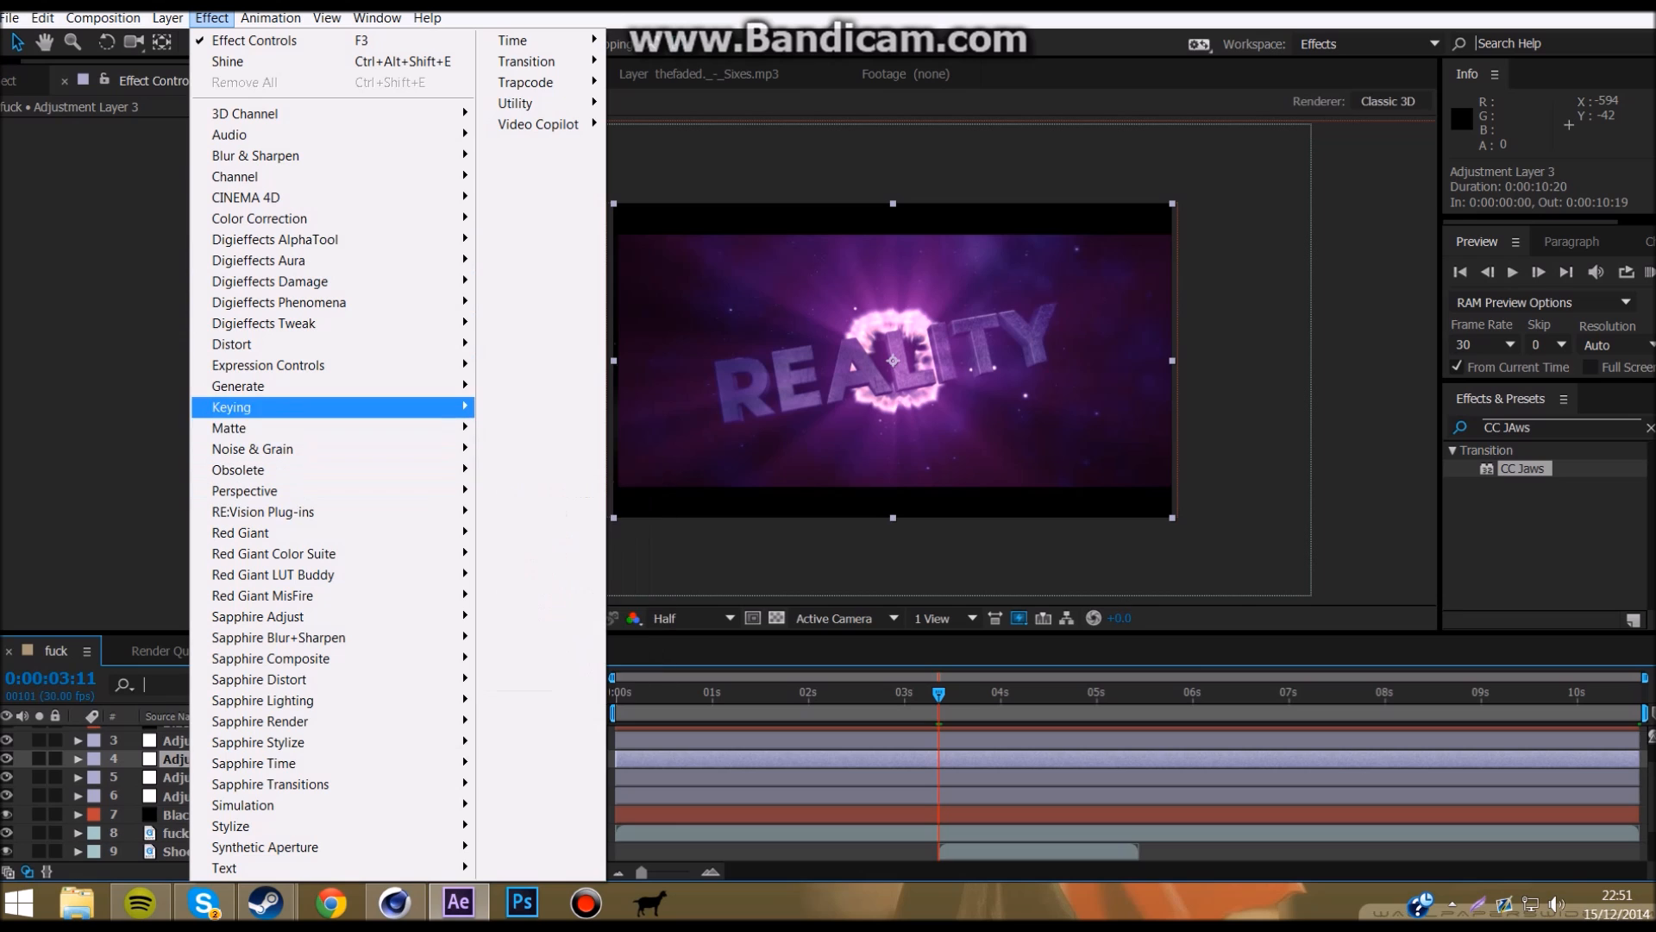
left_click(554, 513)
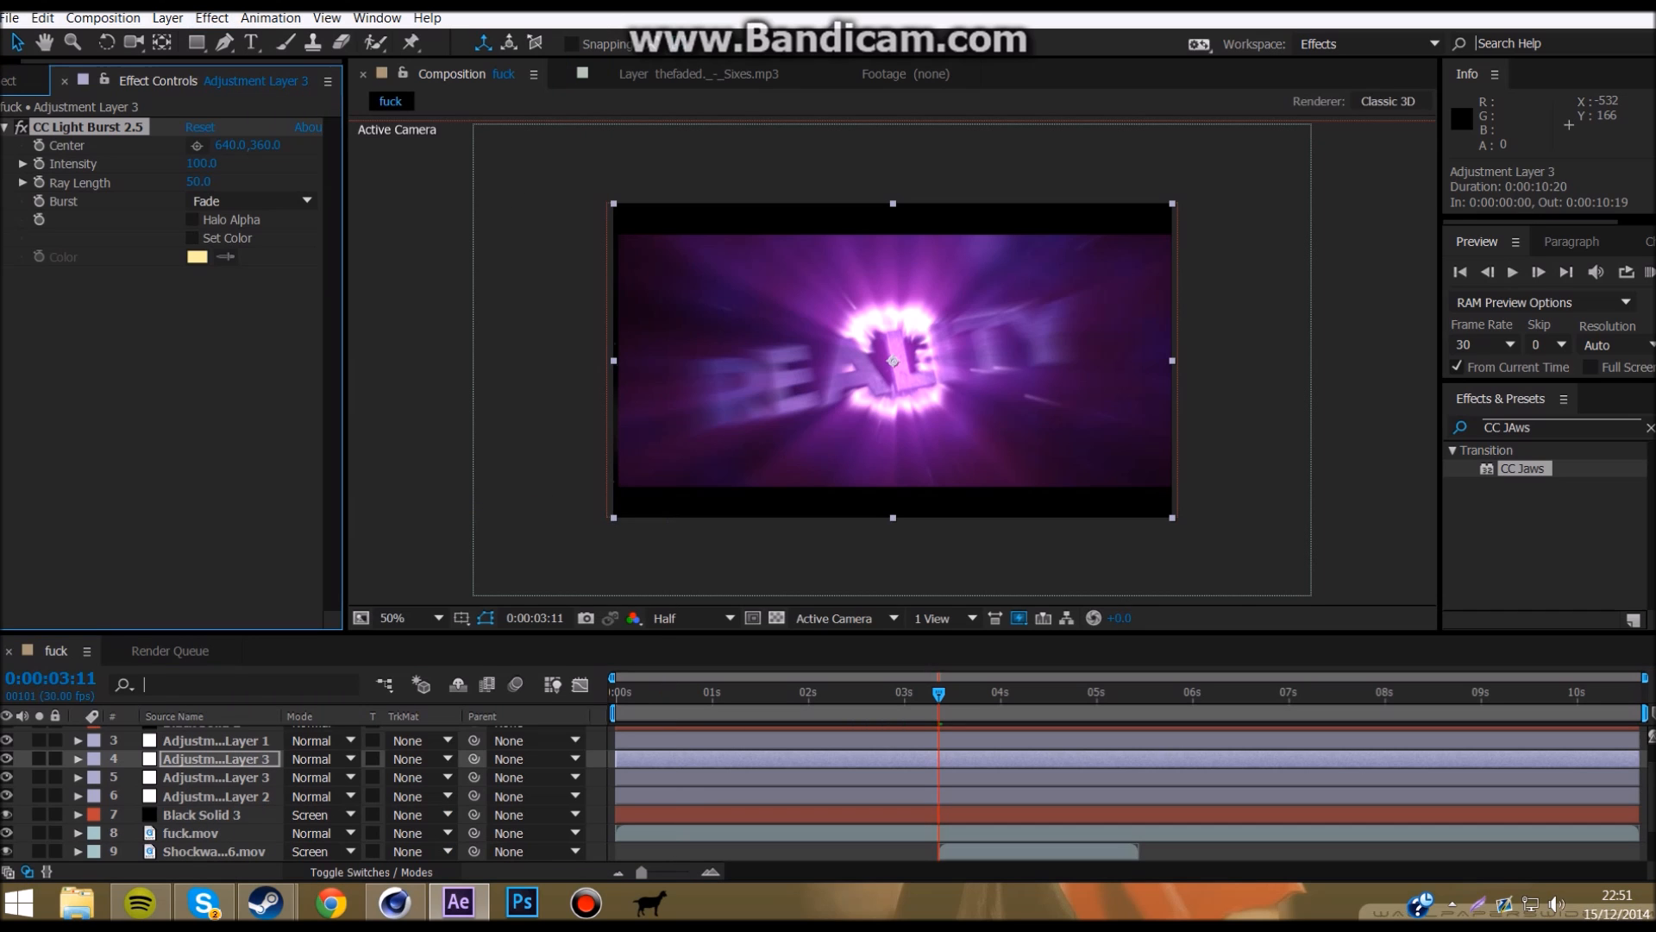
Step: Keyframe the Light Burst ray length as 50 at 0:00:03:11 and 0 at 0:00:03:10
left_click(38, 182)
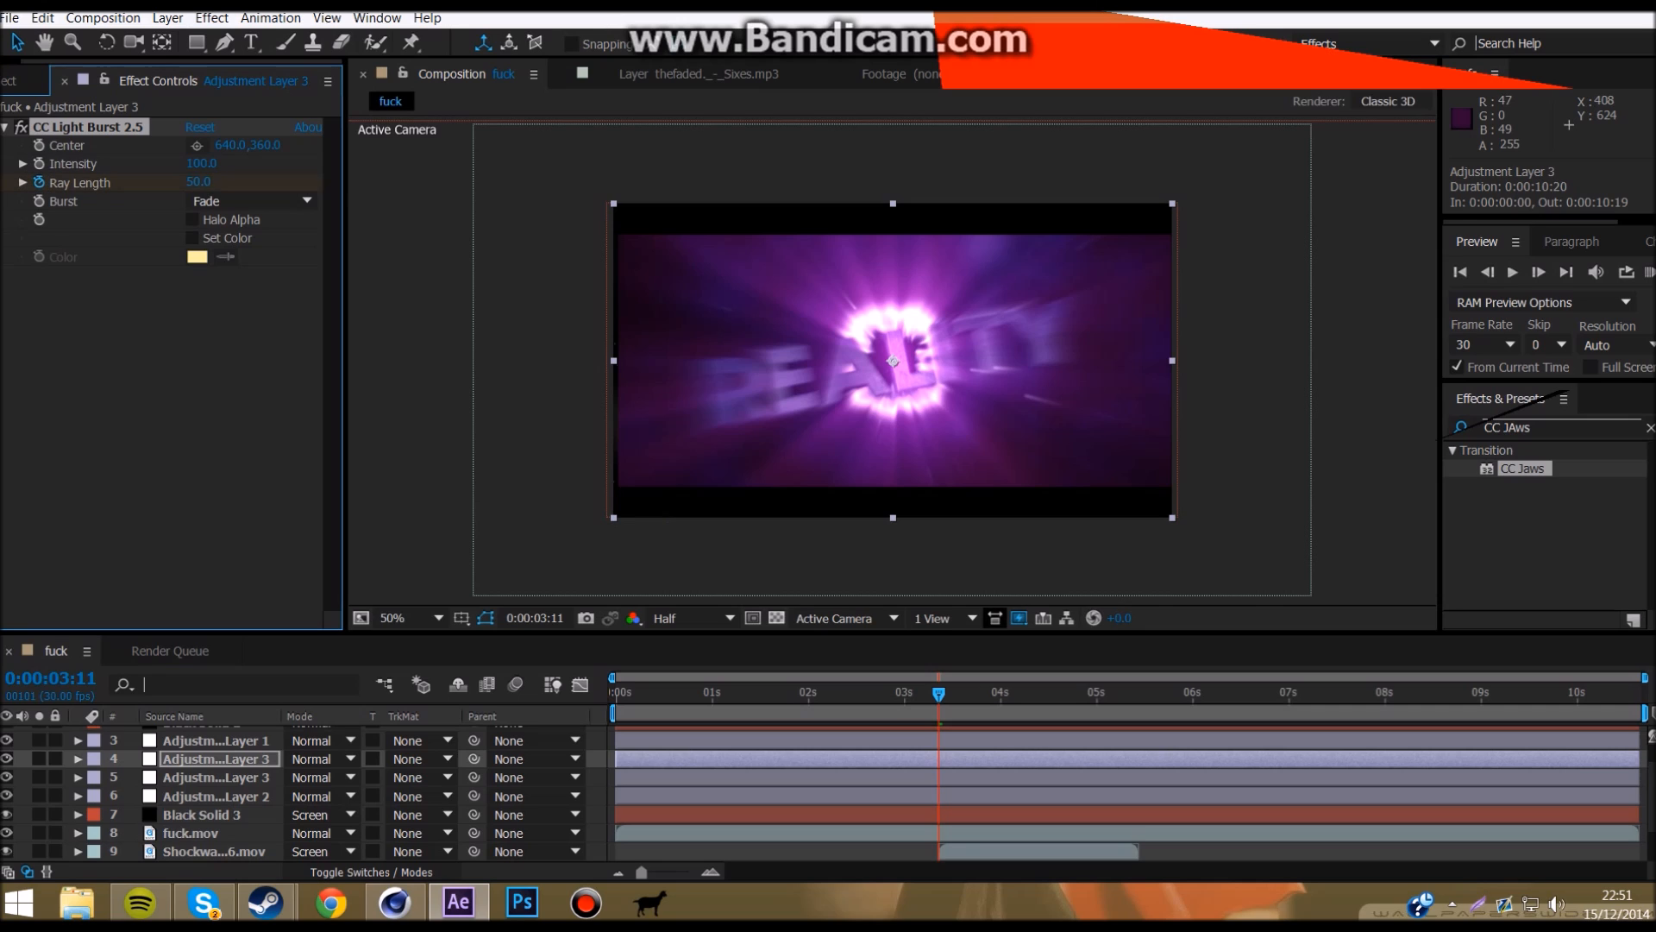
scroll(819, 789, "down", 3)
left_click_drag(938, 693, 935, 693)
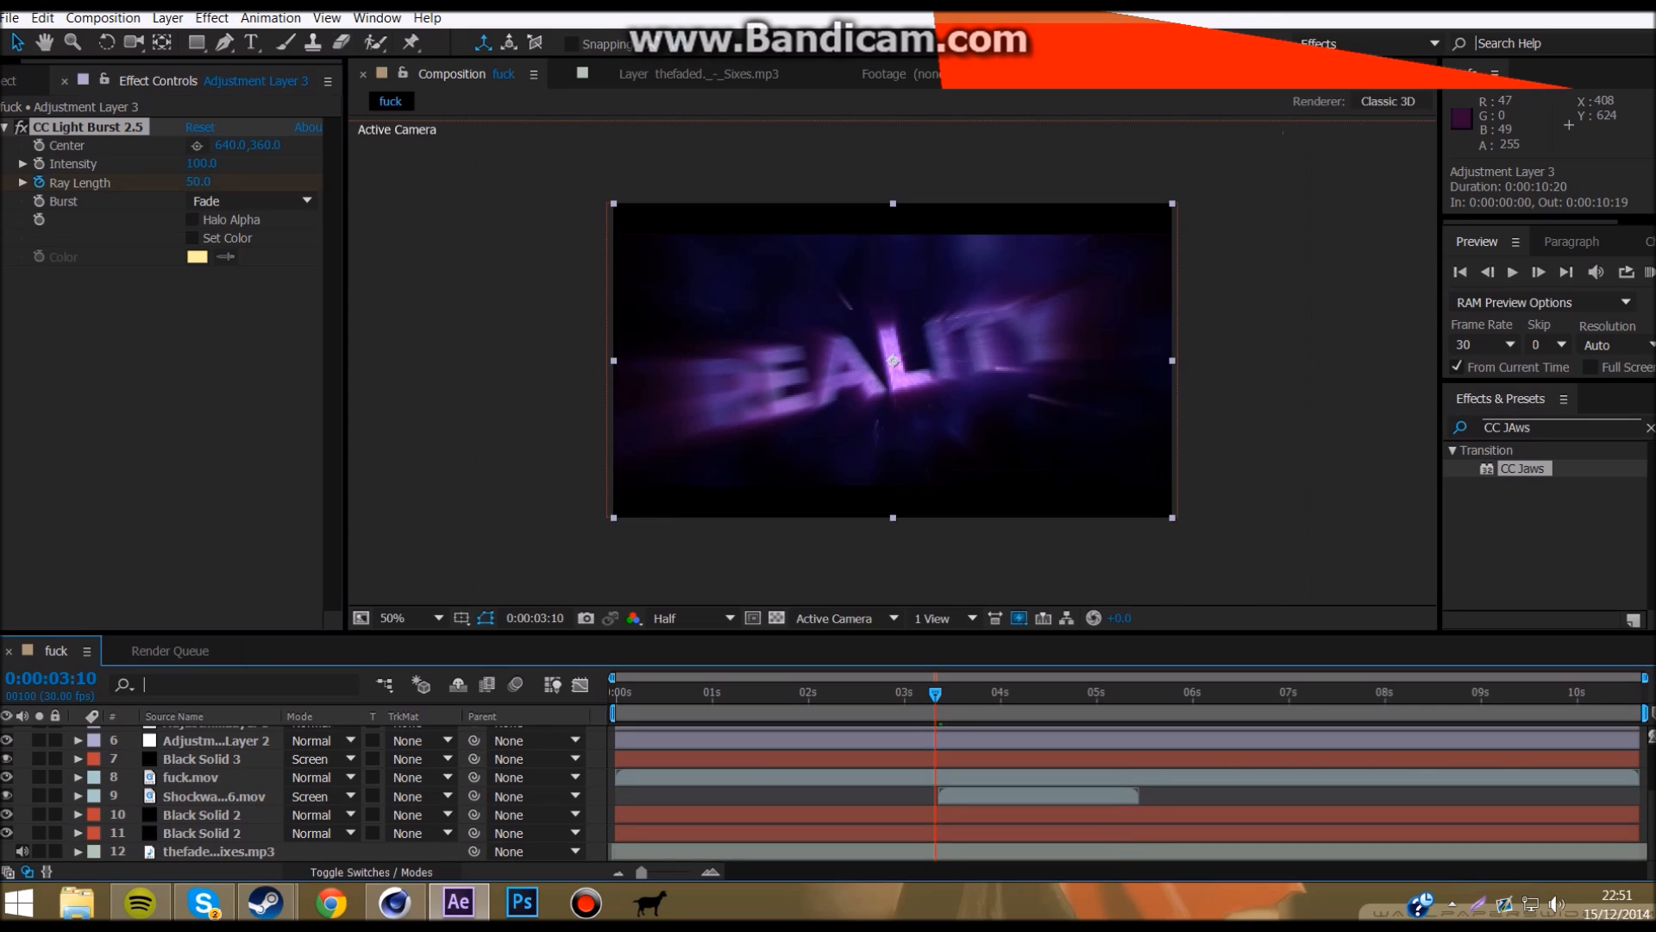
left_click(199, 182)
key("Return")
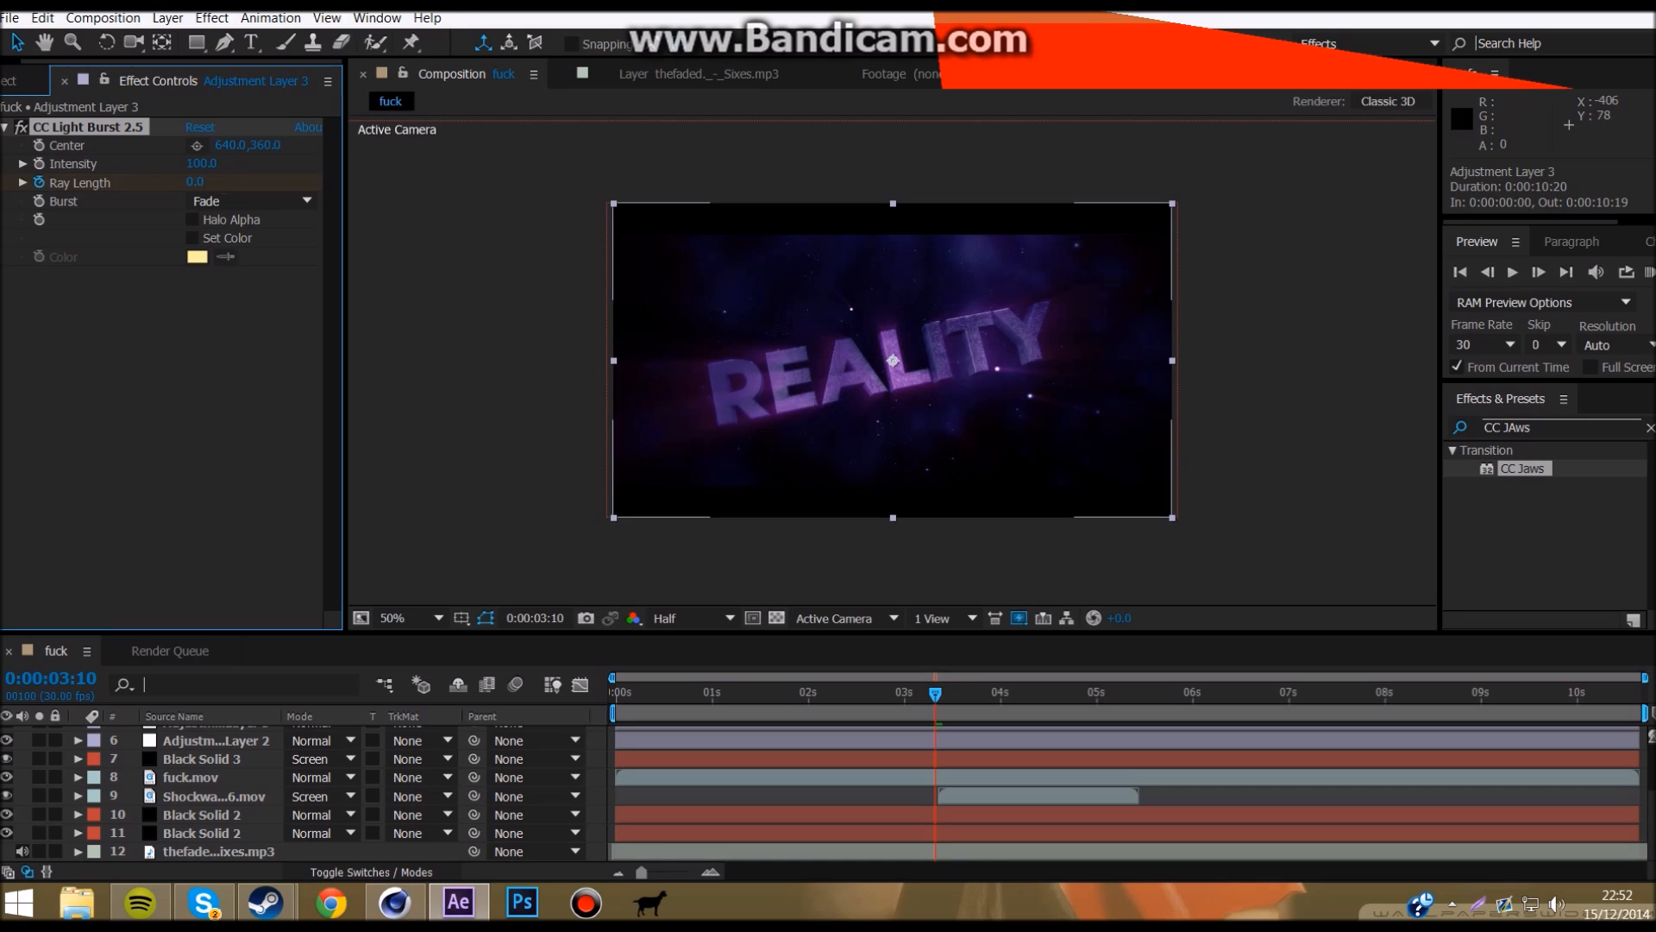
Step: Set the Light Burst ray length to 0 at the last frame, 0:00:10:19
left_click_drag(936, 693, 1637, 693)
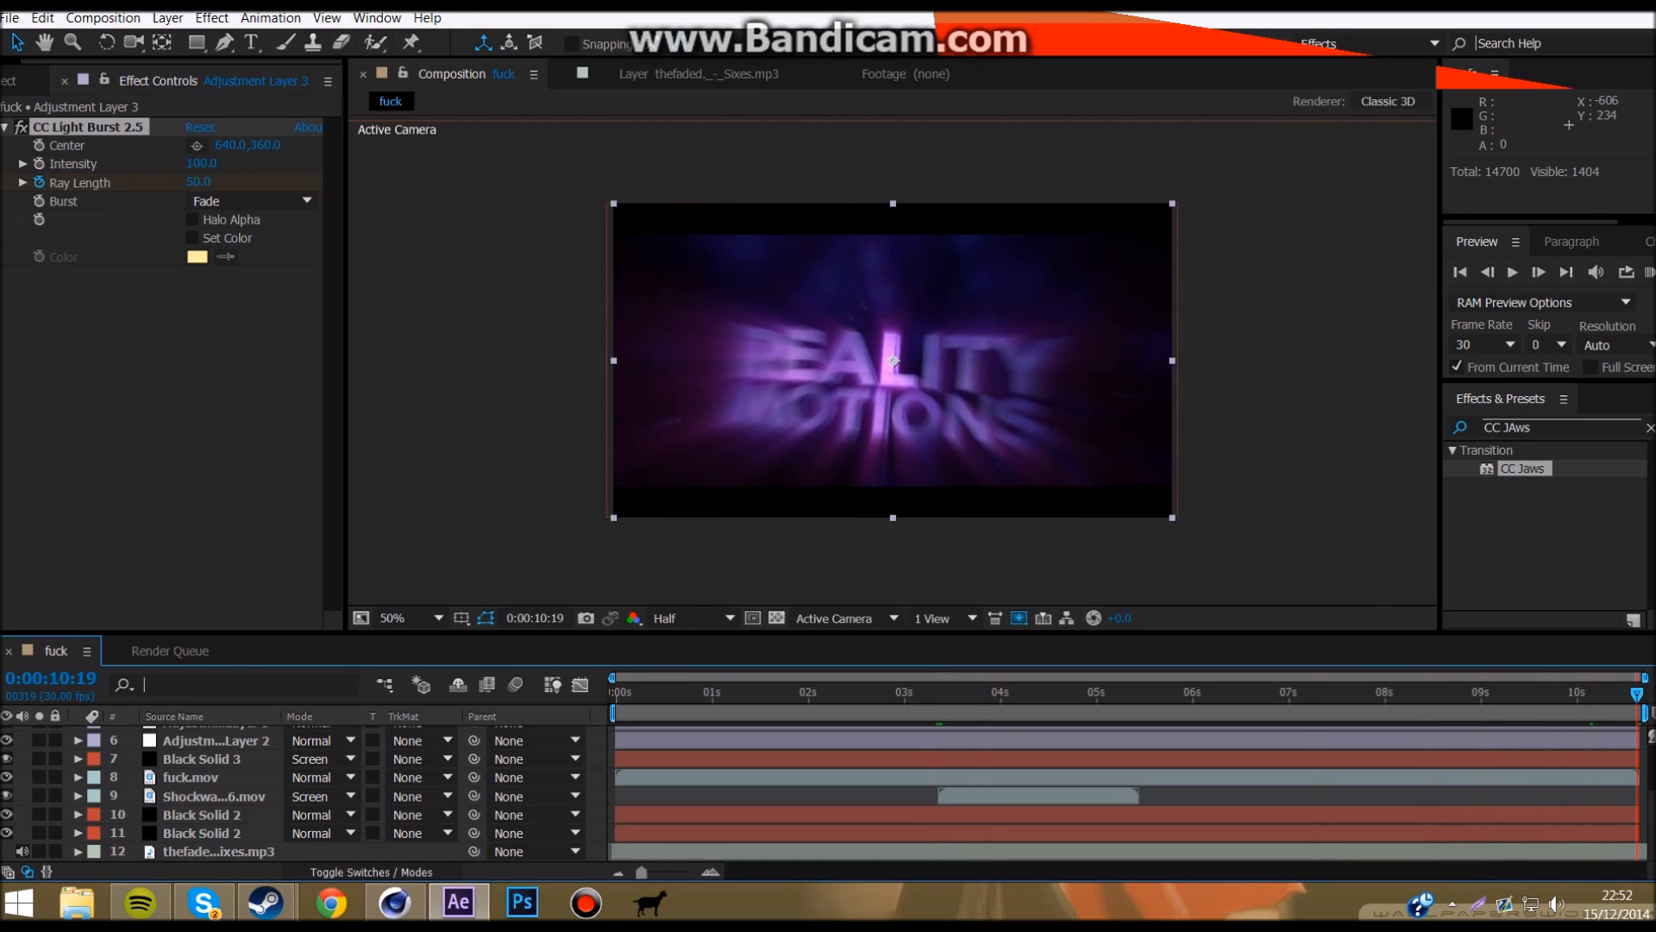
left_click(199, 182)
type("0")
key("Return")
Step: Add a new black solid, place it at the top of the layer stack and return to the start of the timeline
left_click(168, 17)
mouse_move(185, 33)
left_click(570, 54)
key("Return")
left_click_drag(215, 790, 170, 728)
key("Home")
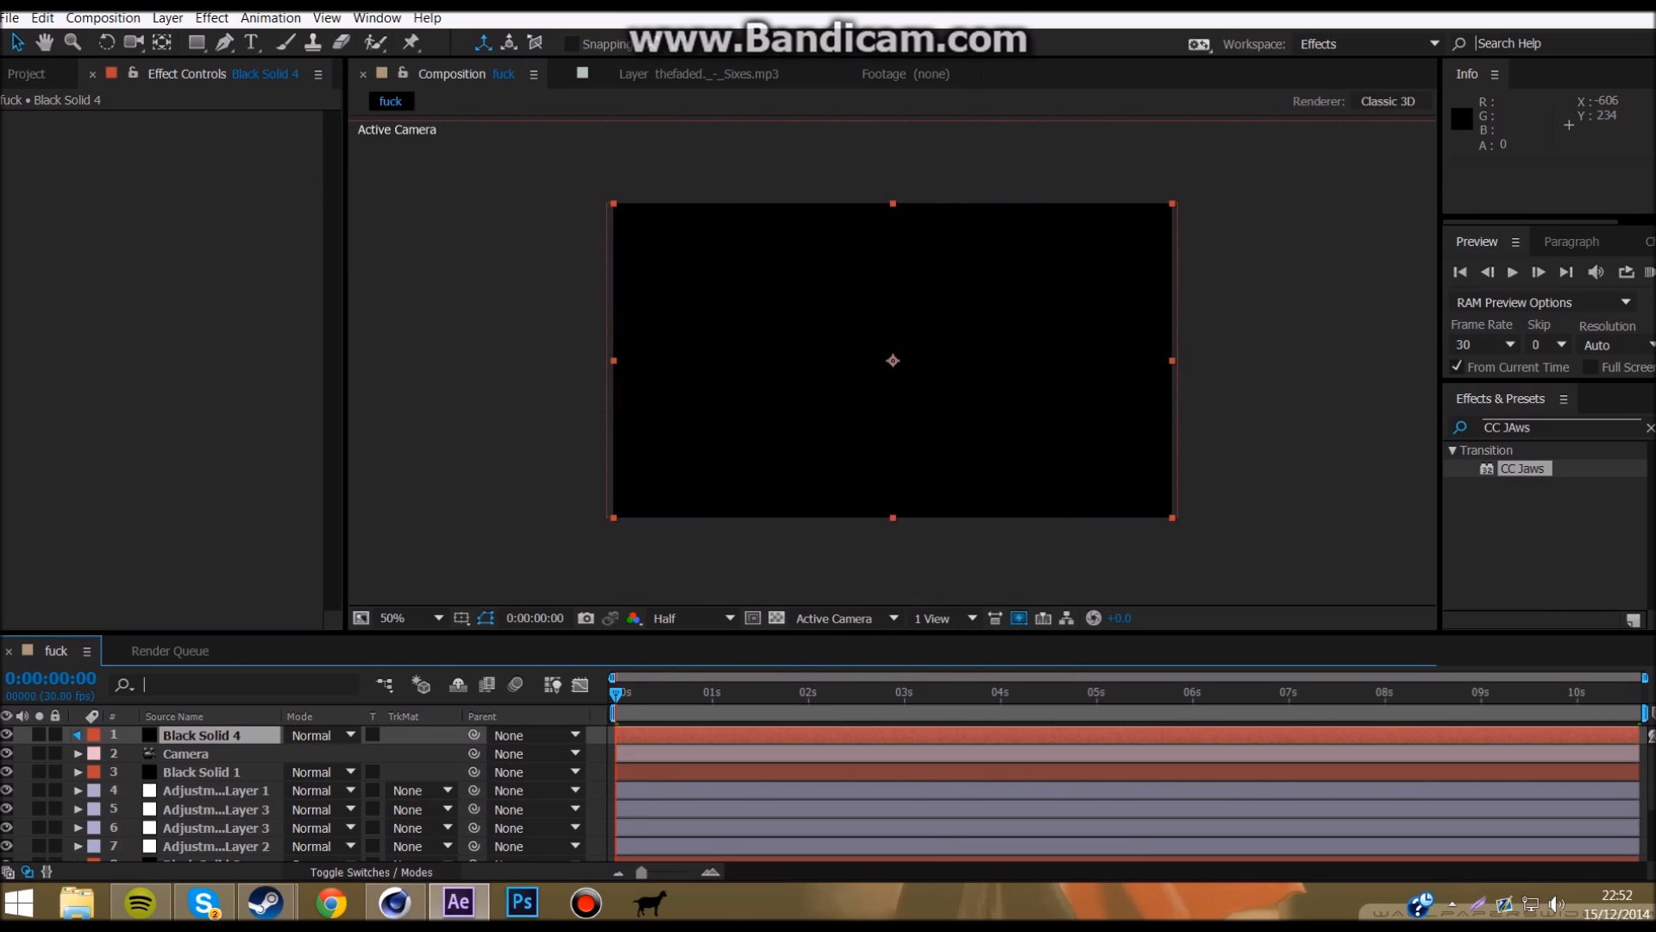
Step: Fade in from black by keyframing the new solid's opacity as 100% at 0:00:00:00 and 0% at 0:00:01:06
left_click(78, 735)
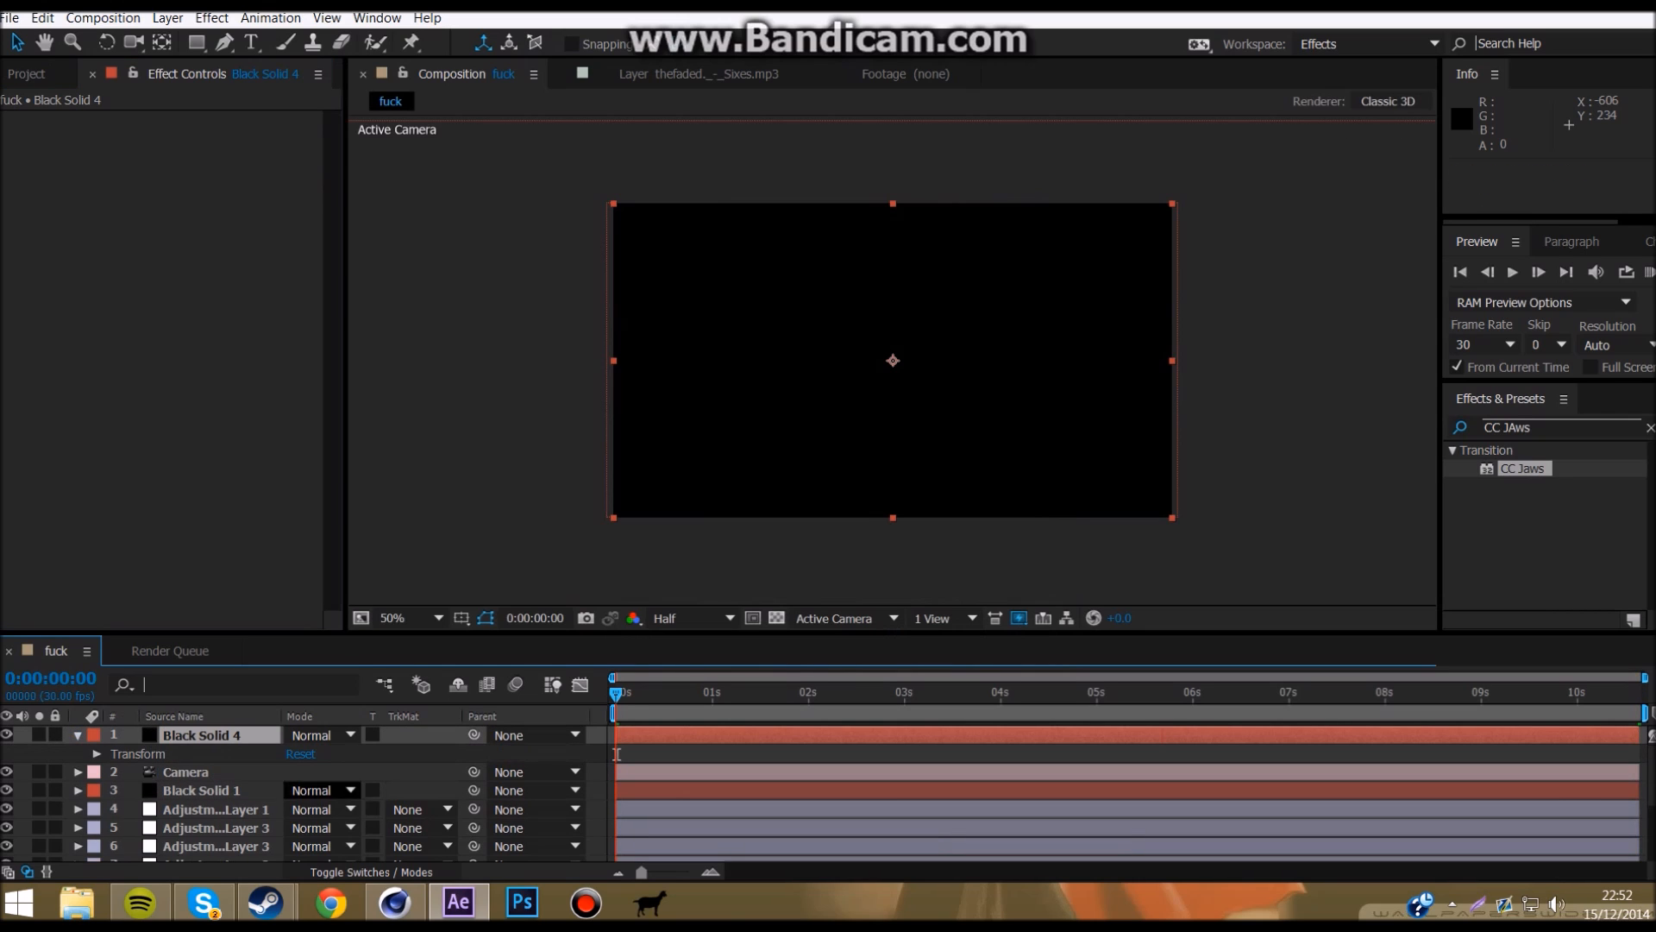
left_click(96, 753)
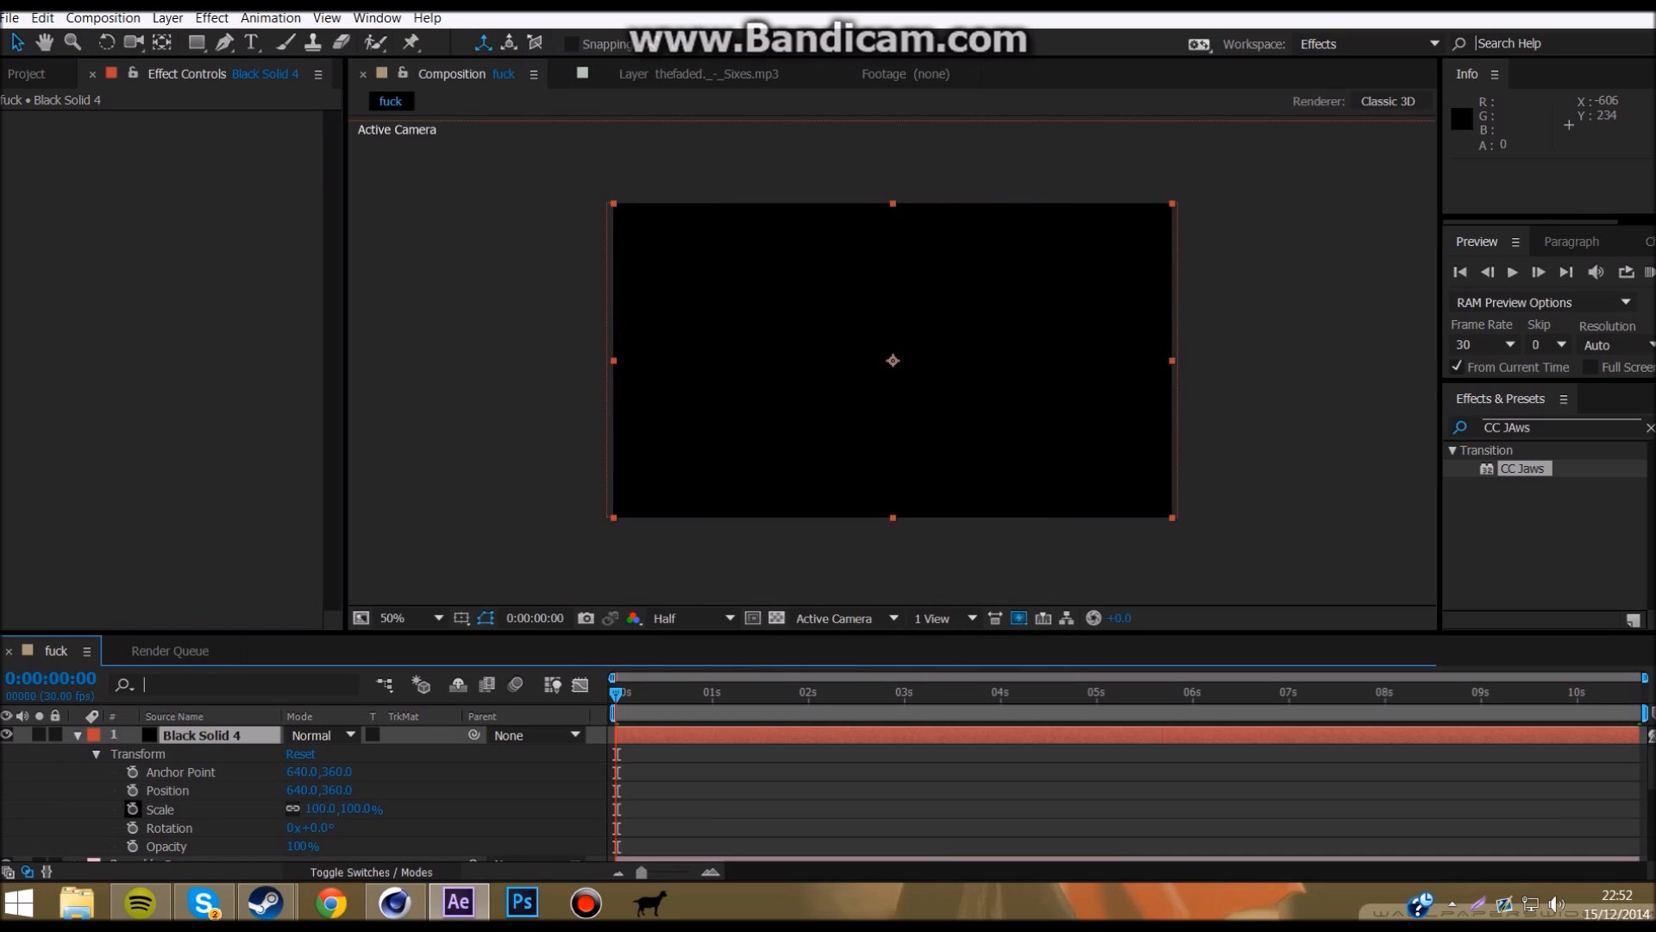
left_click(132, 846)
scroll(132, 846, "down", 1)
left_click_drag(616, 693, 731, 694)
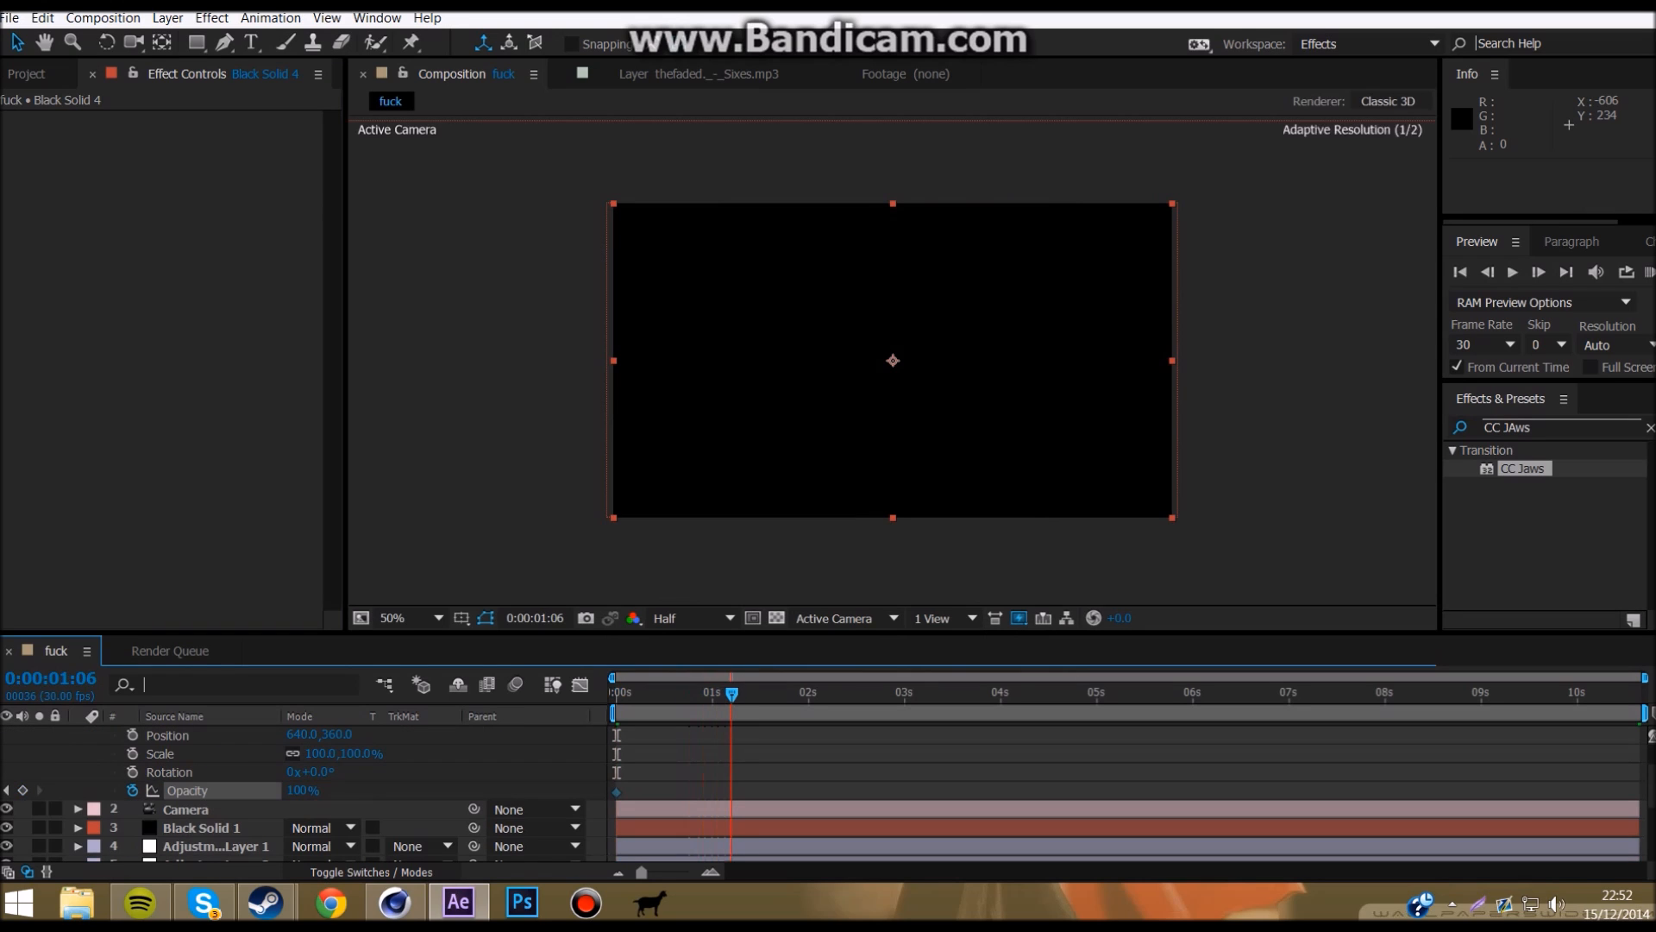
left_click_drag(303, 790, 216, 790)
Step: Fade in the music track with Audio Levels keyframes of -48 dB at 0:00:00:00 and 0 dB at 0:00:01:06
left_click_drag(731, 693, 616, 693)
scroll(819, 791, "down", 3)
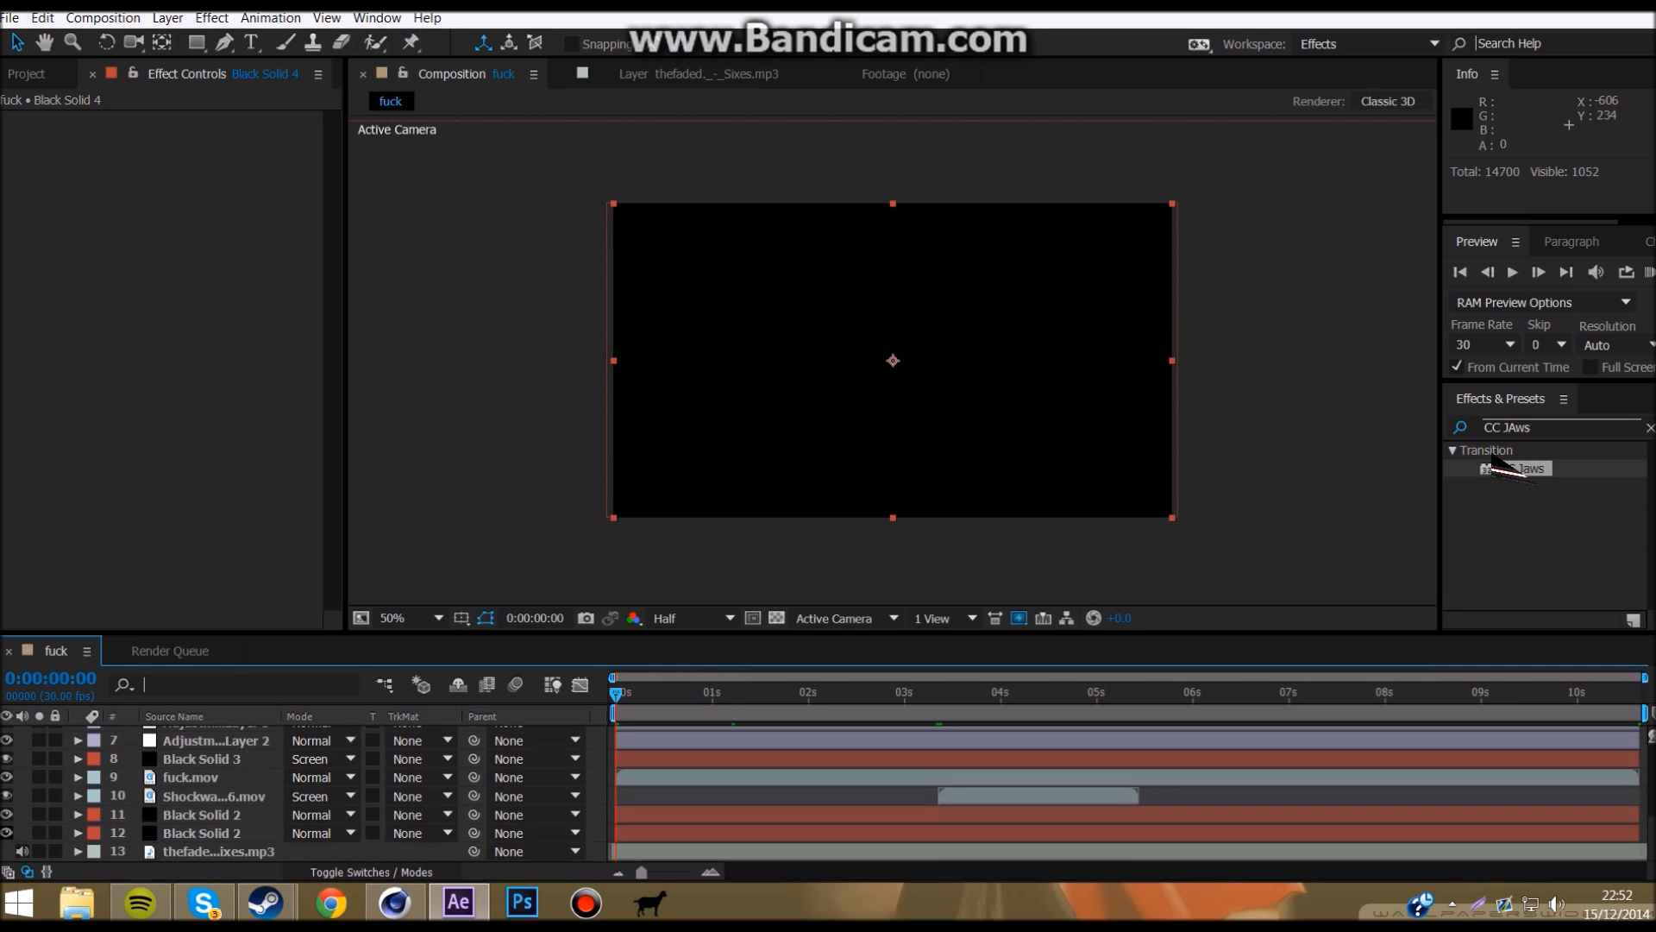
left_click(77, 852)
scroll(77, 852, "down", 2)
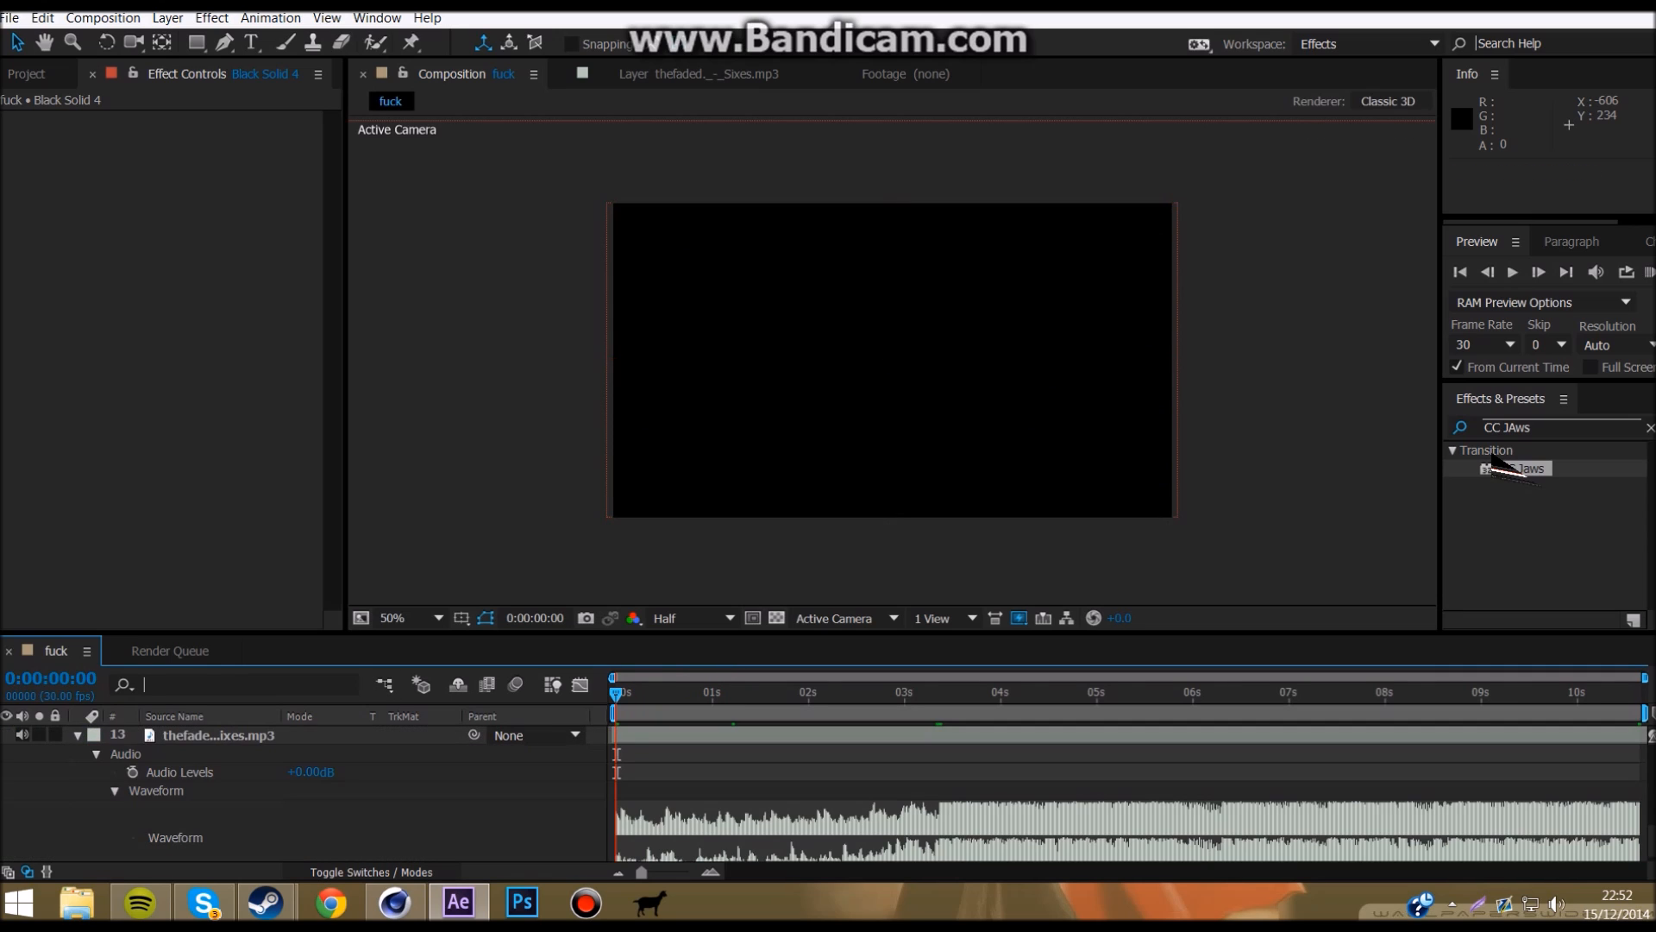
left_click_drag(311, 772, 207, 772)
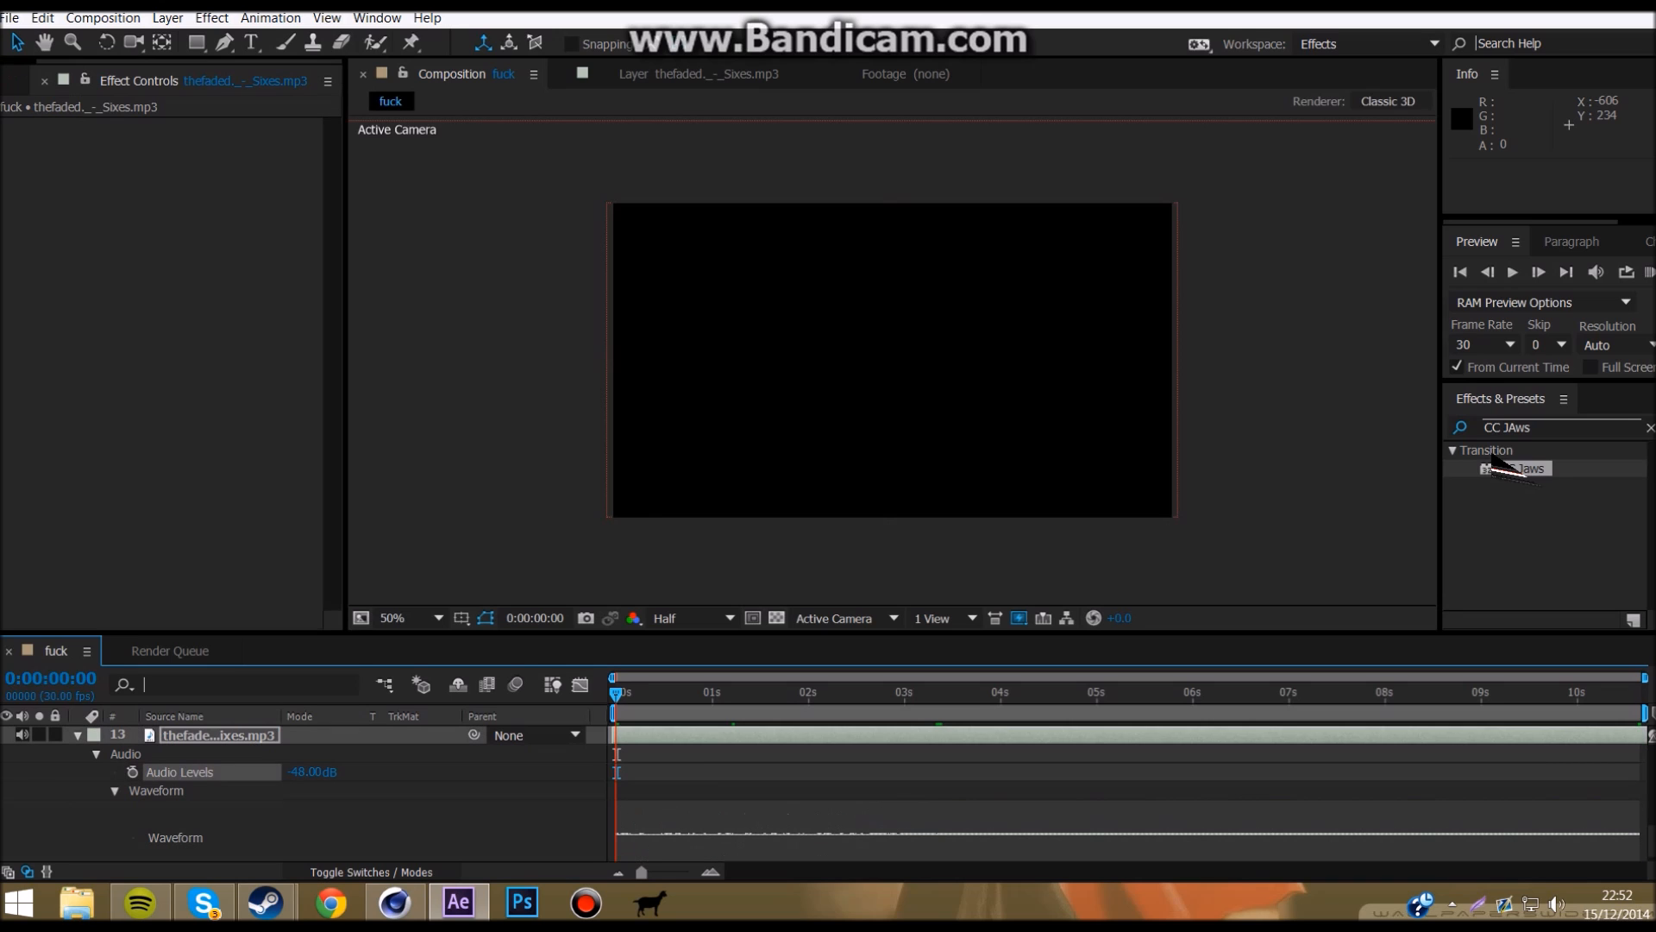
left_click(132, 771)
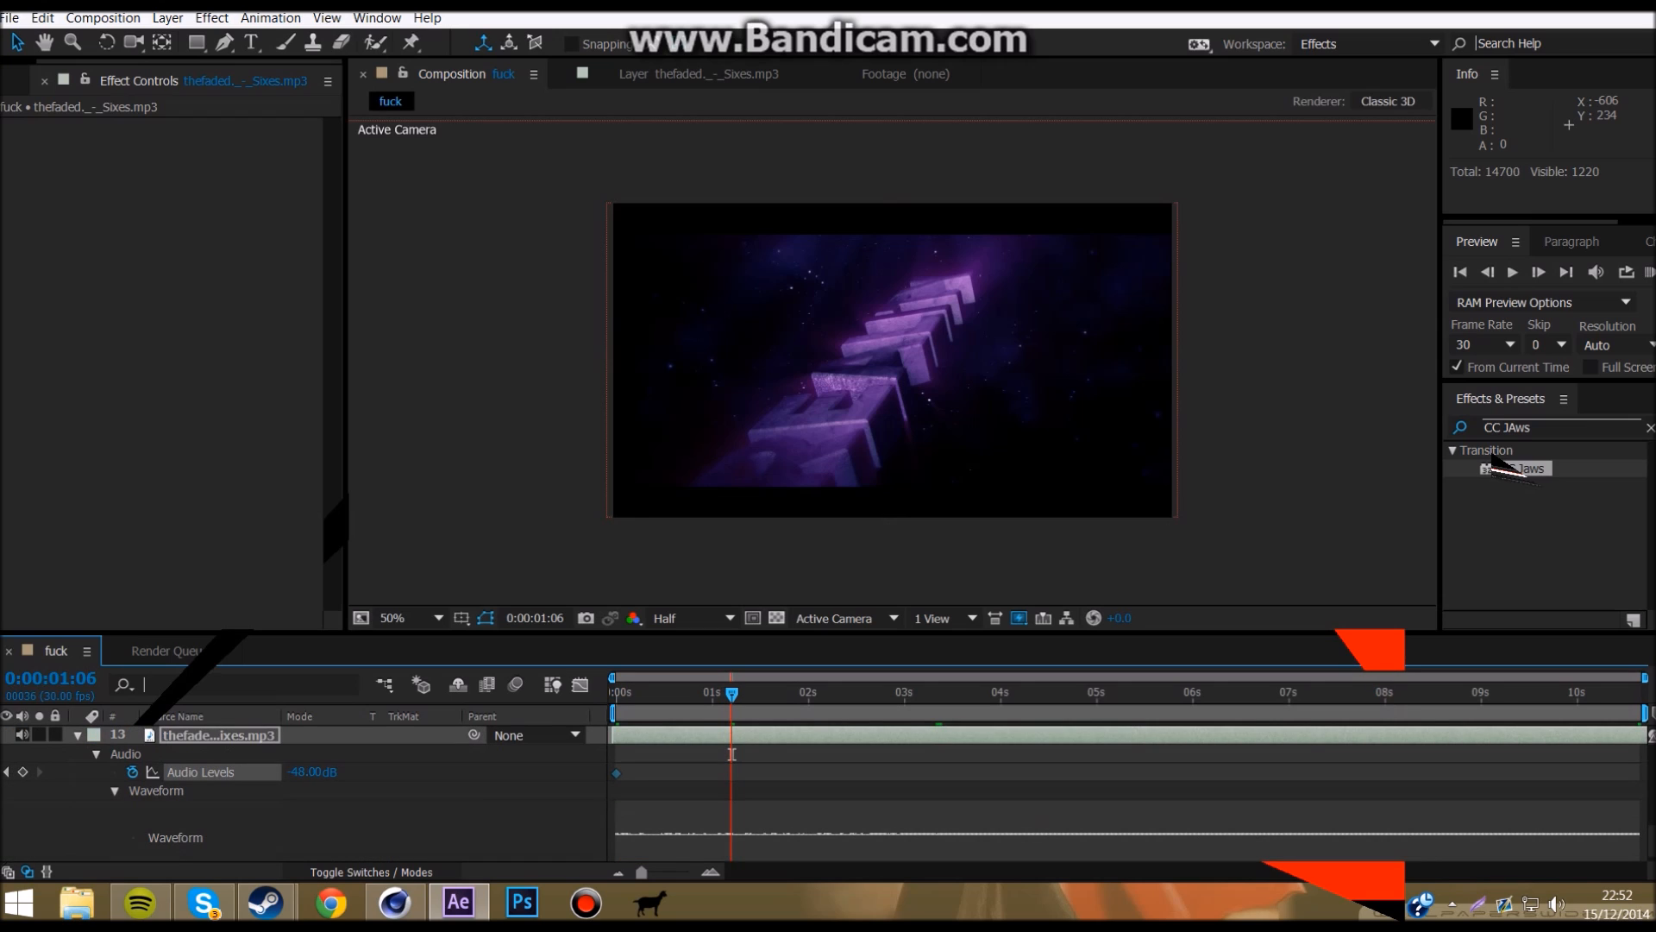
left_click(307, 772)
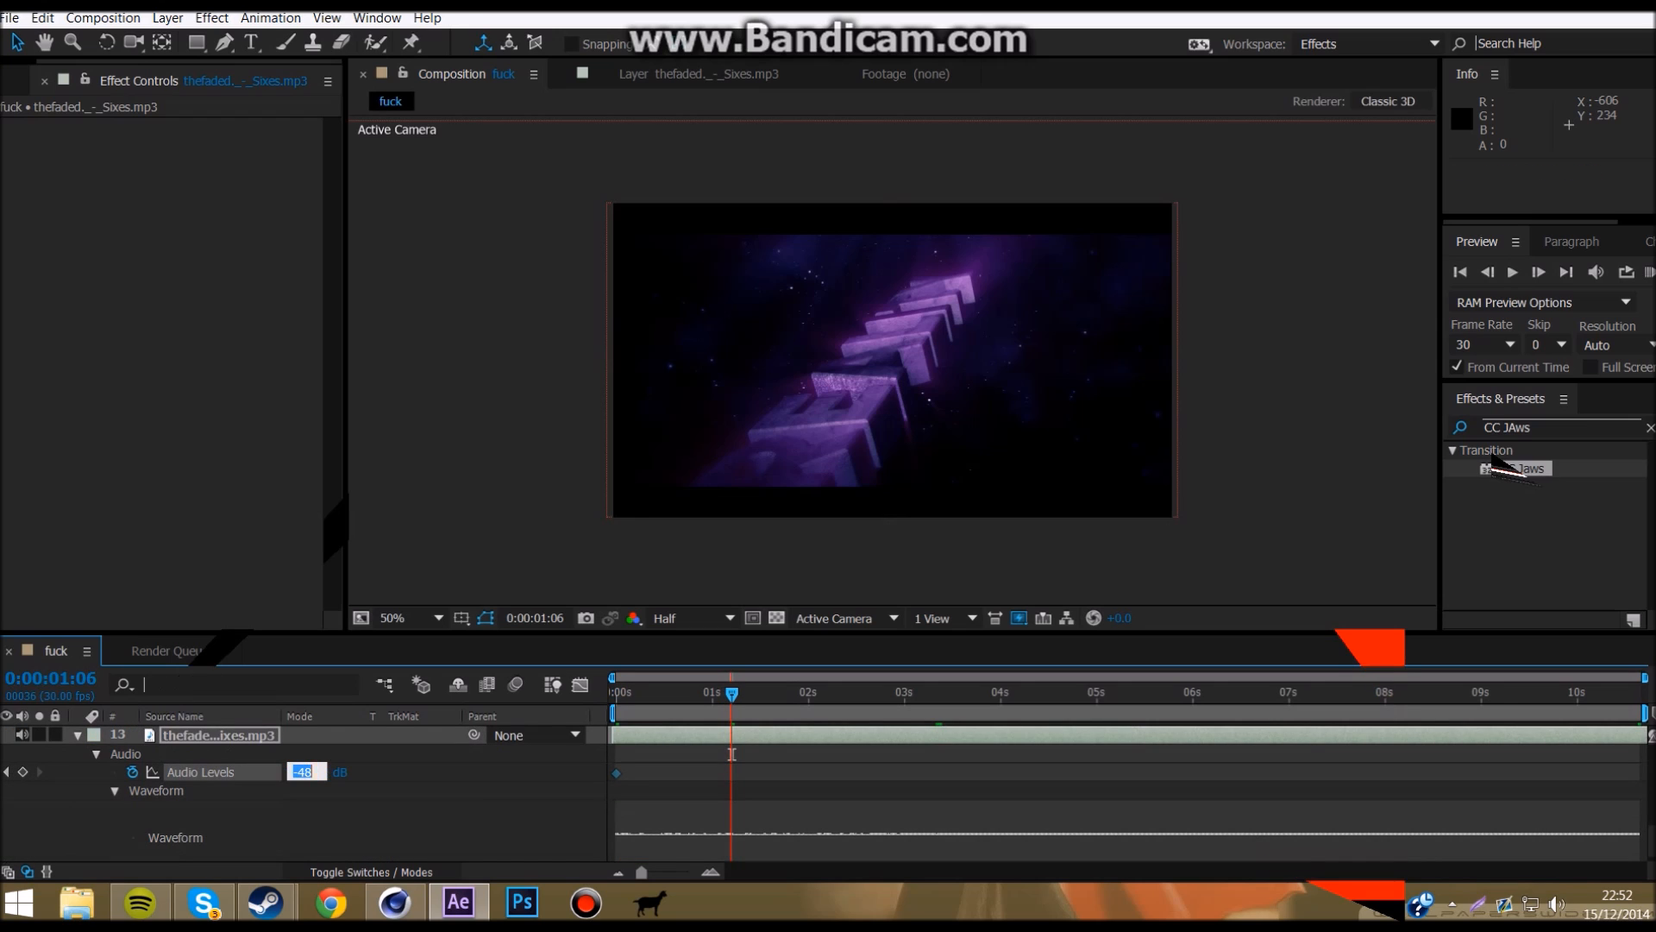
type("0")
key("Return")
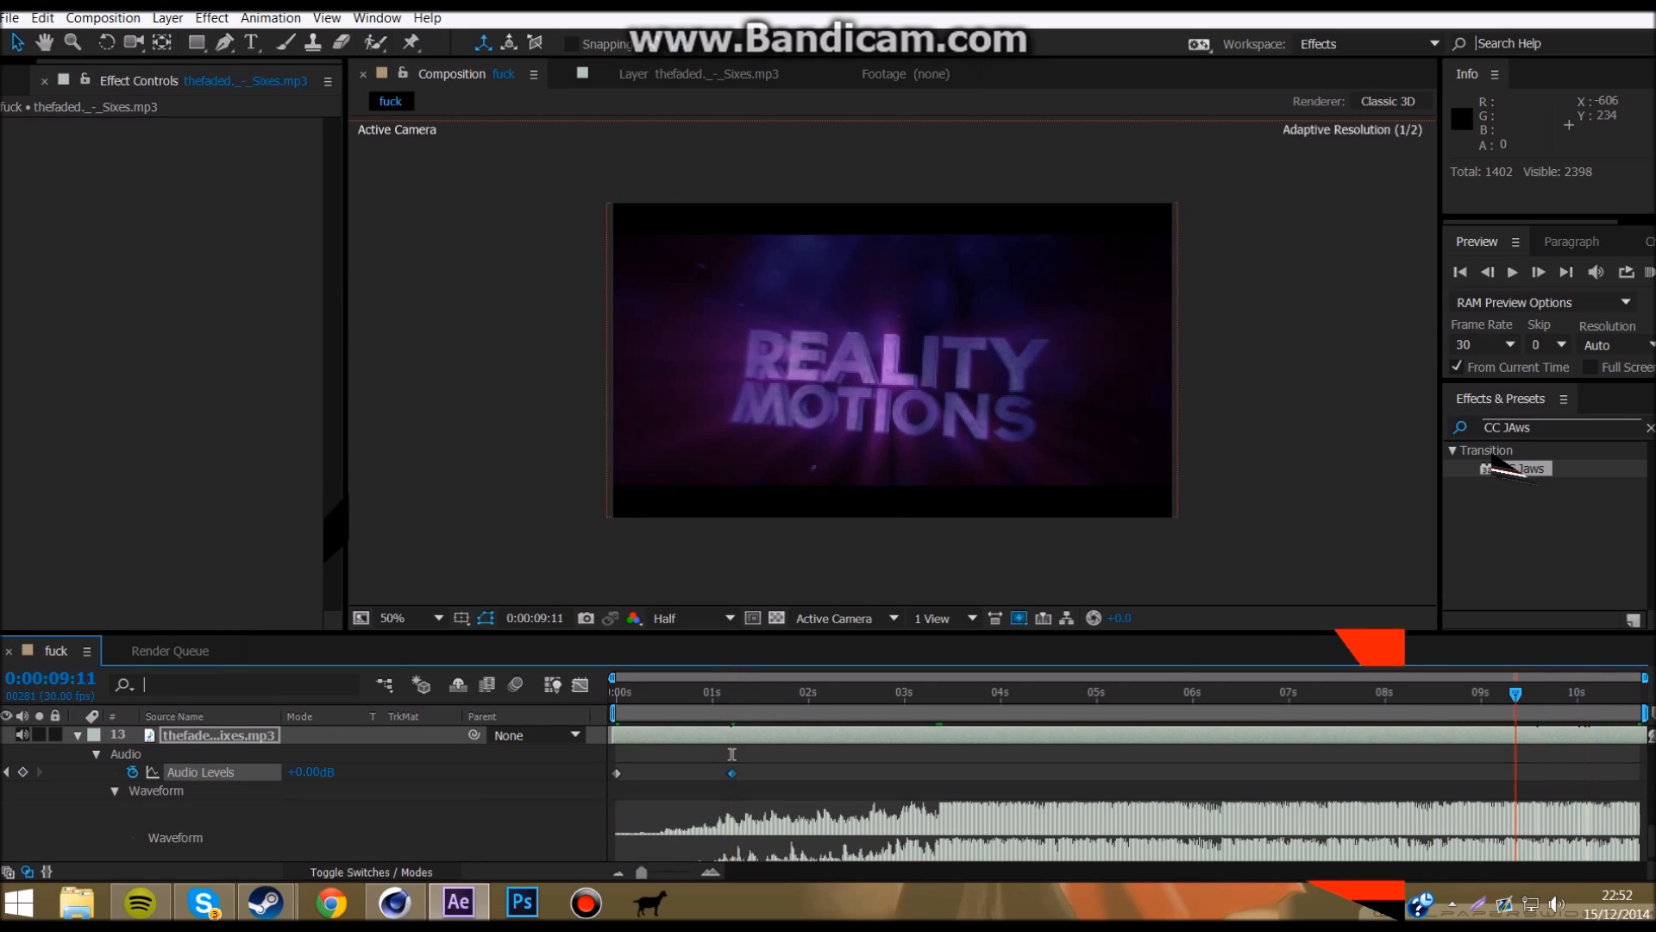
Step: At 0:00:09:20, add holding keyframes for the music's Audio Levels at 0 dB and the top black solid's opacity at 0%
left_click_drag(1516, 693, 1544, 693)
left_click(1544, 753)
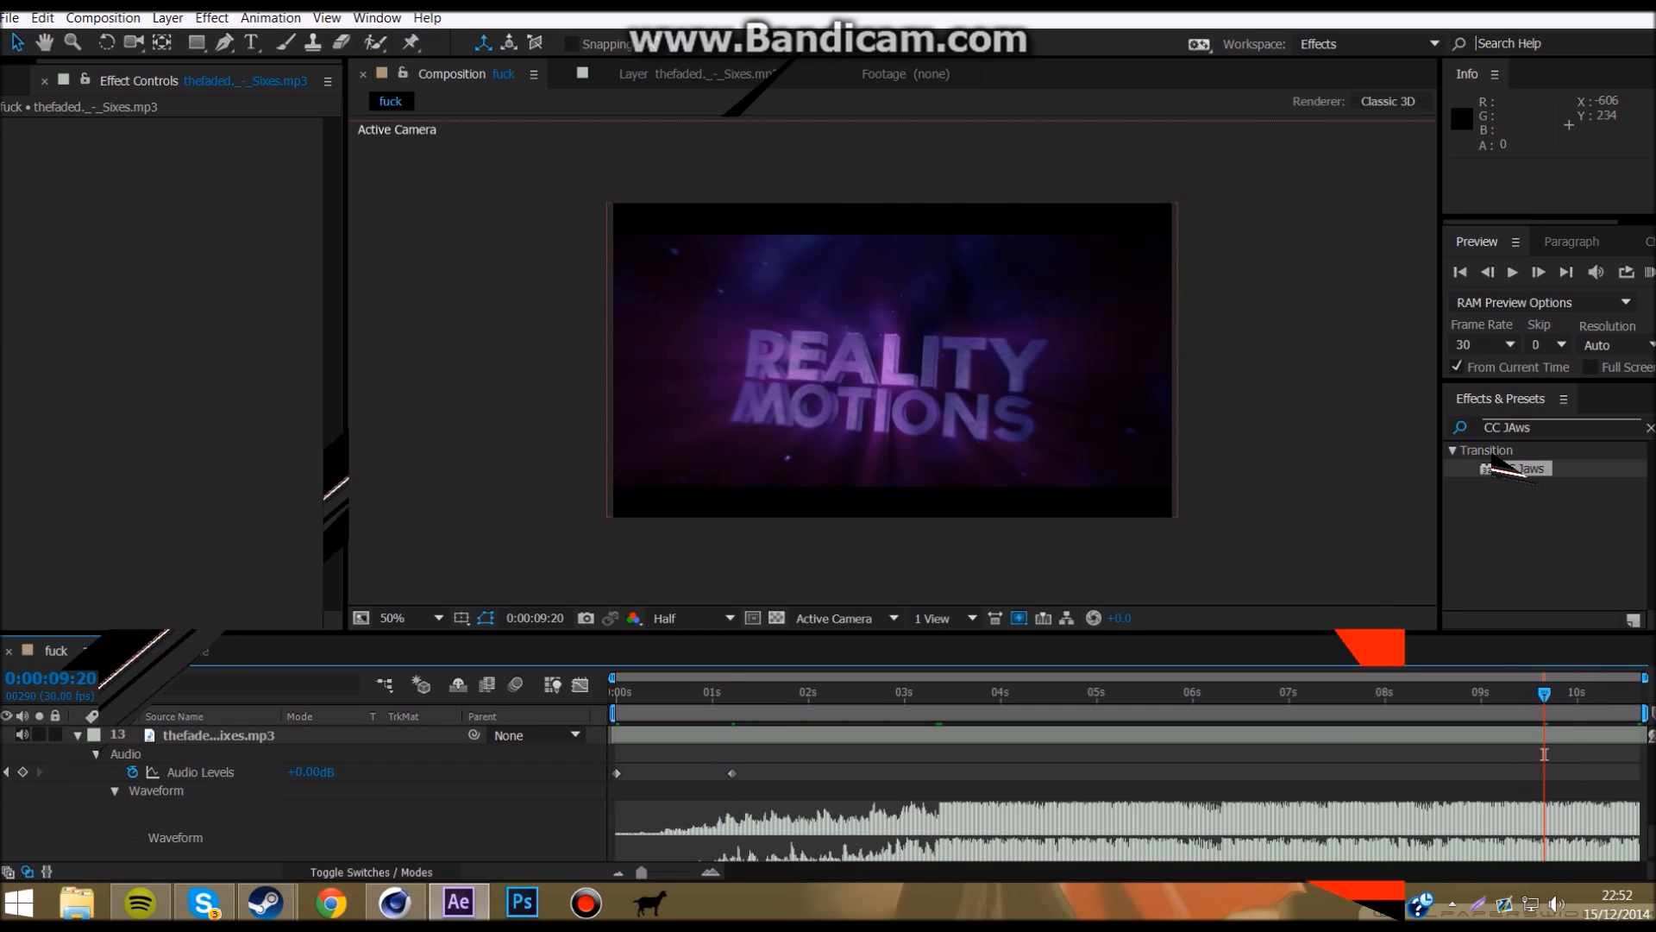
left_click(22, 772)
scroll(22, 772, "up", 6)
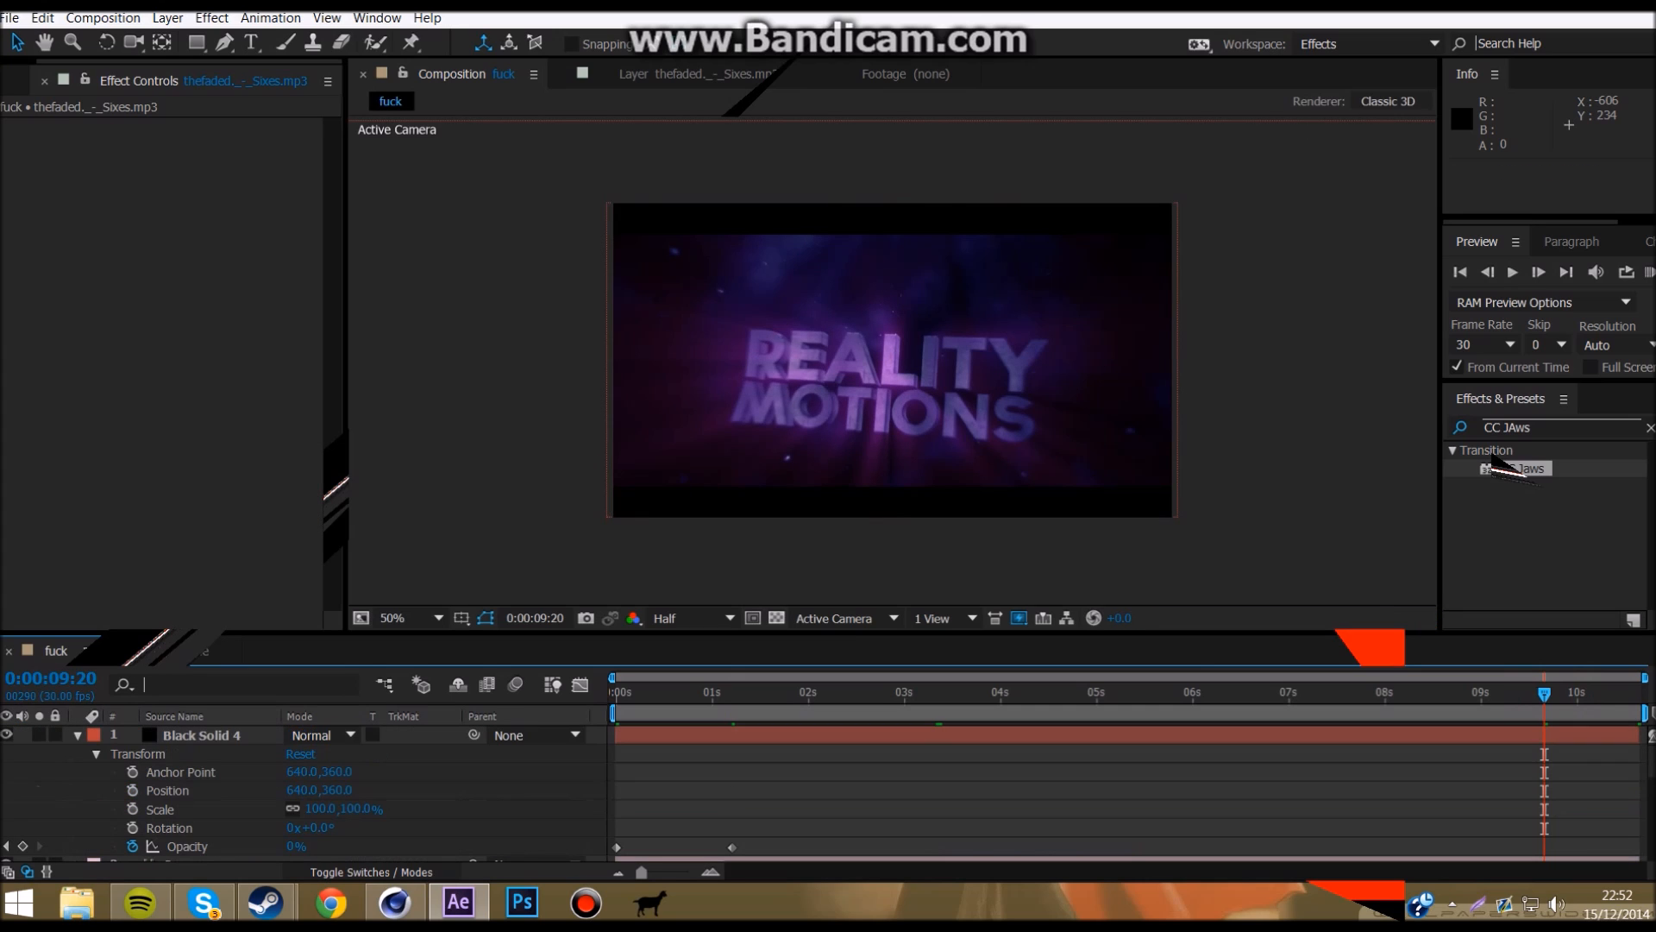
left_click(22, 846)
Step: At 0:00:10:19, set the top black solid's opacity to 100% and the music's Audio Levels to -48 dB
left_click_drag(1544, 693, 1637, 694)
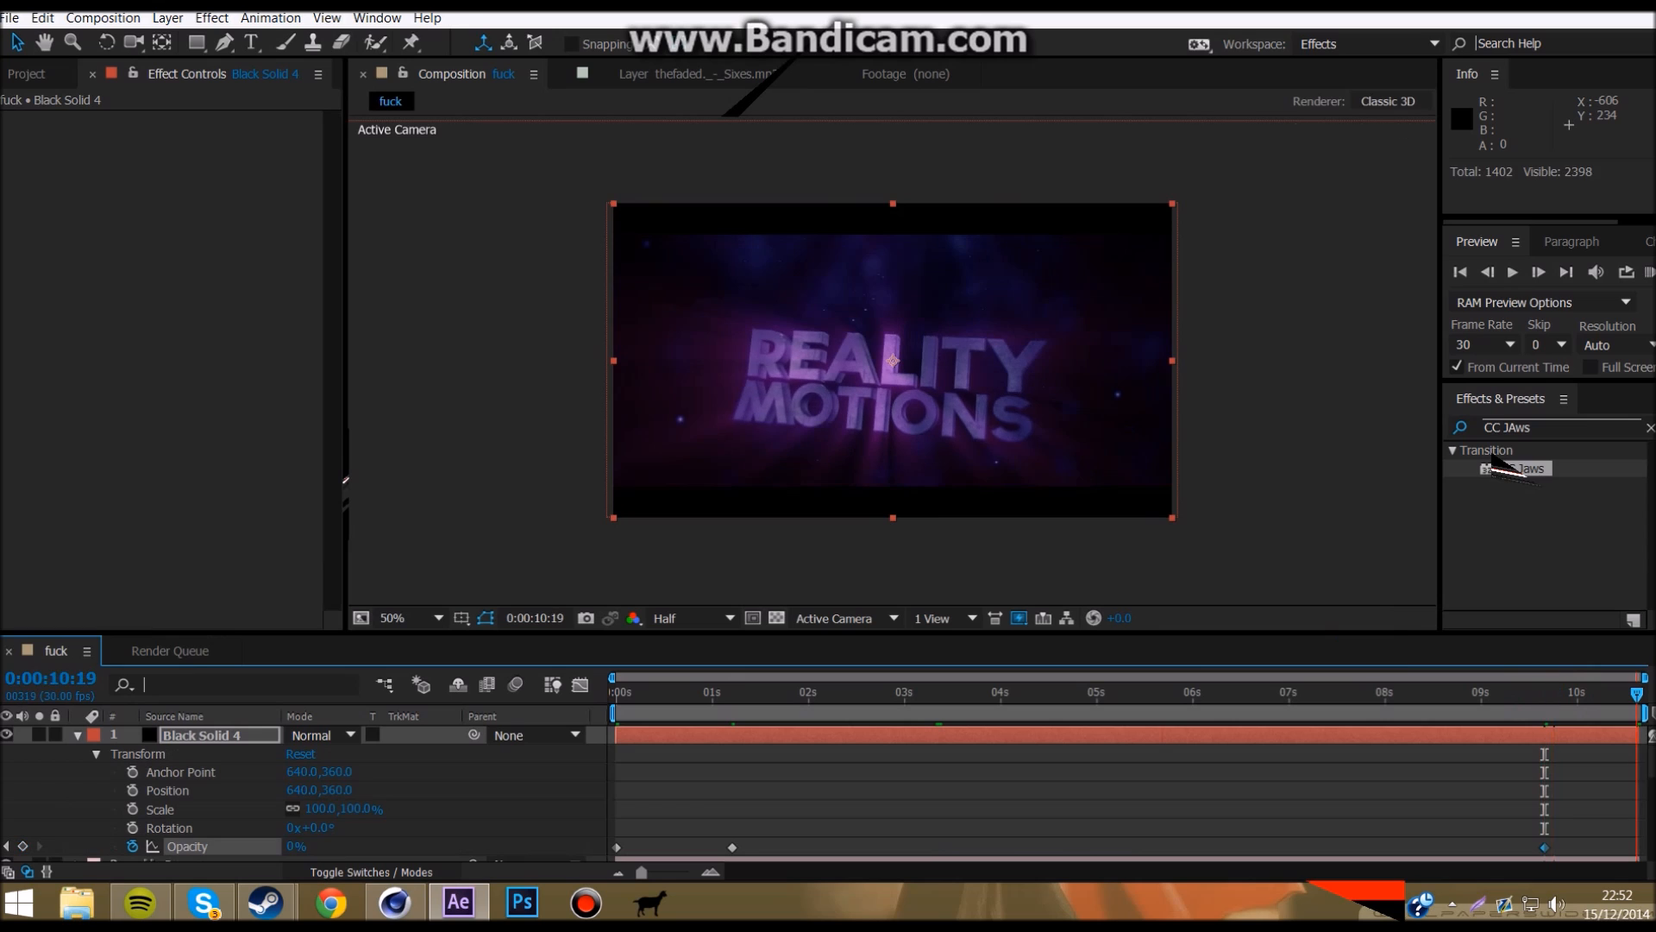
left_click_drag(316, 846, 388, 846)
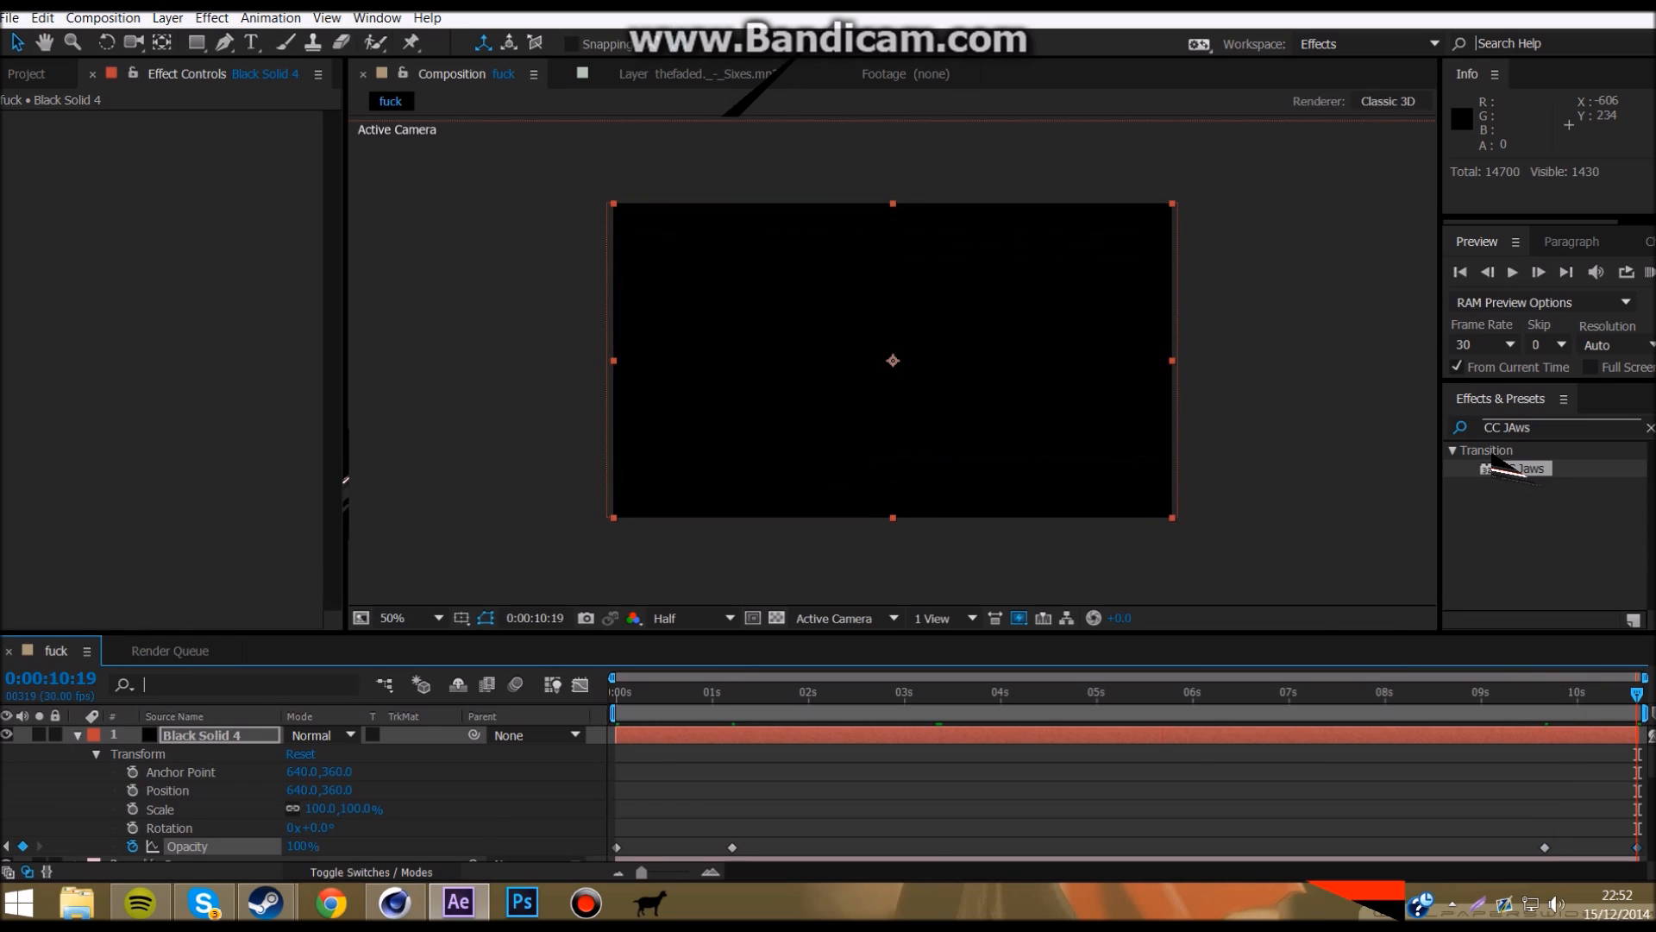
scroll(345, 811, "down", 6)
left_click(23, 759)
left_click_drag(311, 759, 172, 759)
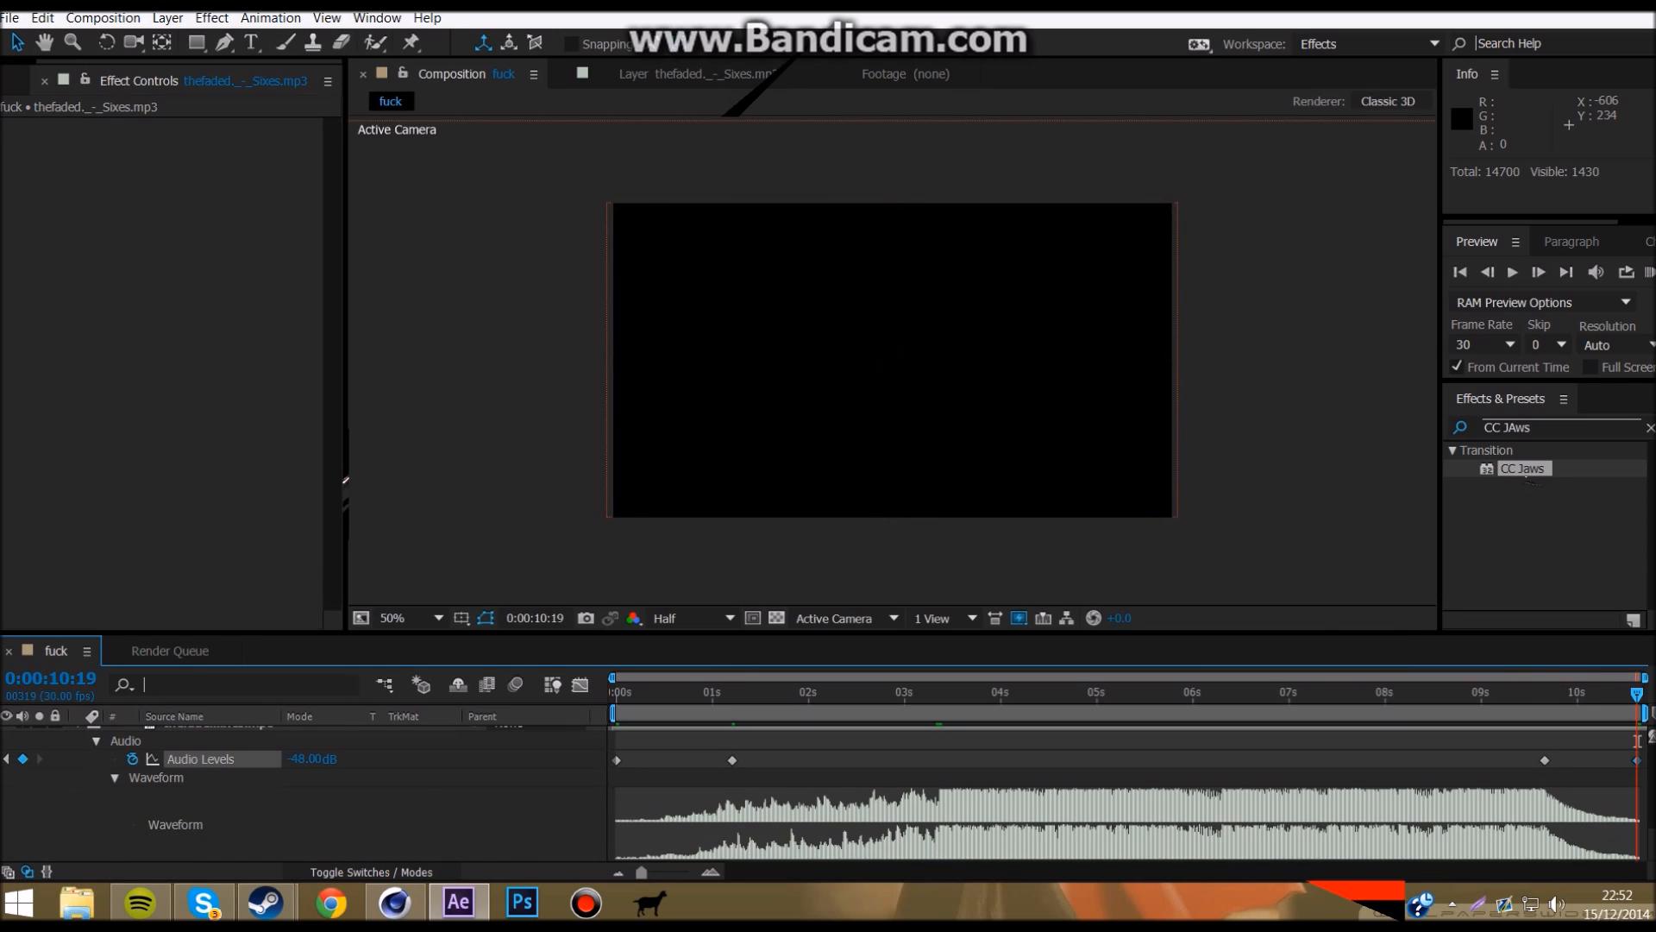
Step: Play a RAM preview of the whole composition from the start to check the effects and fades
left_click_drag(1637, 694, 614, 693)
key("KP_0")
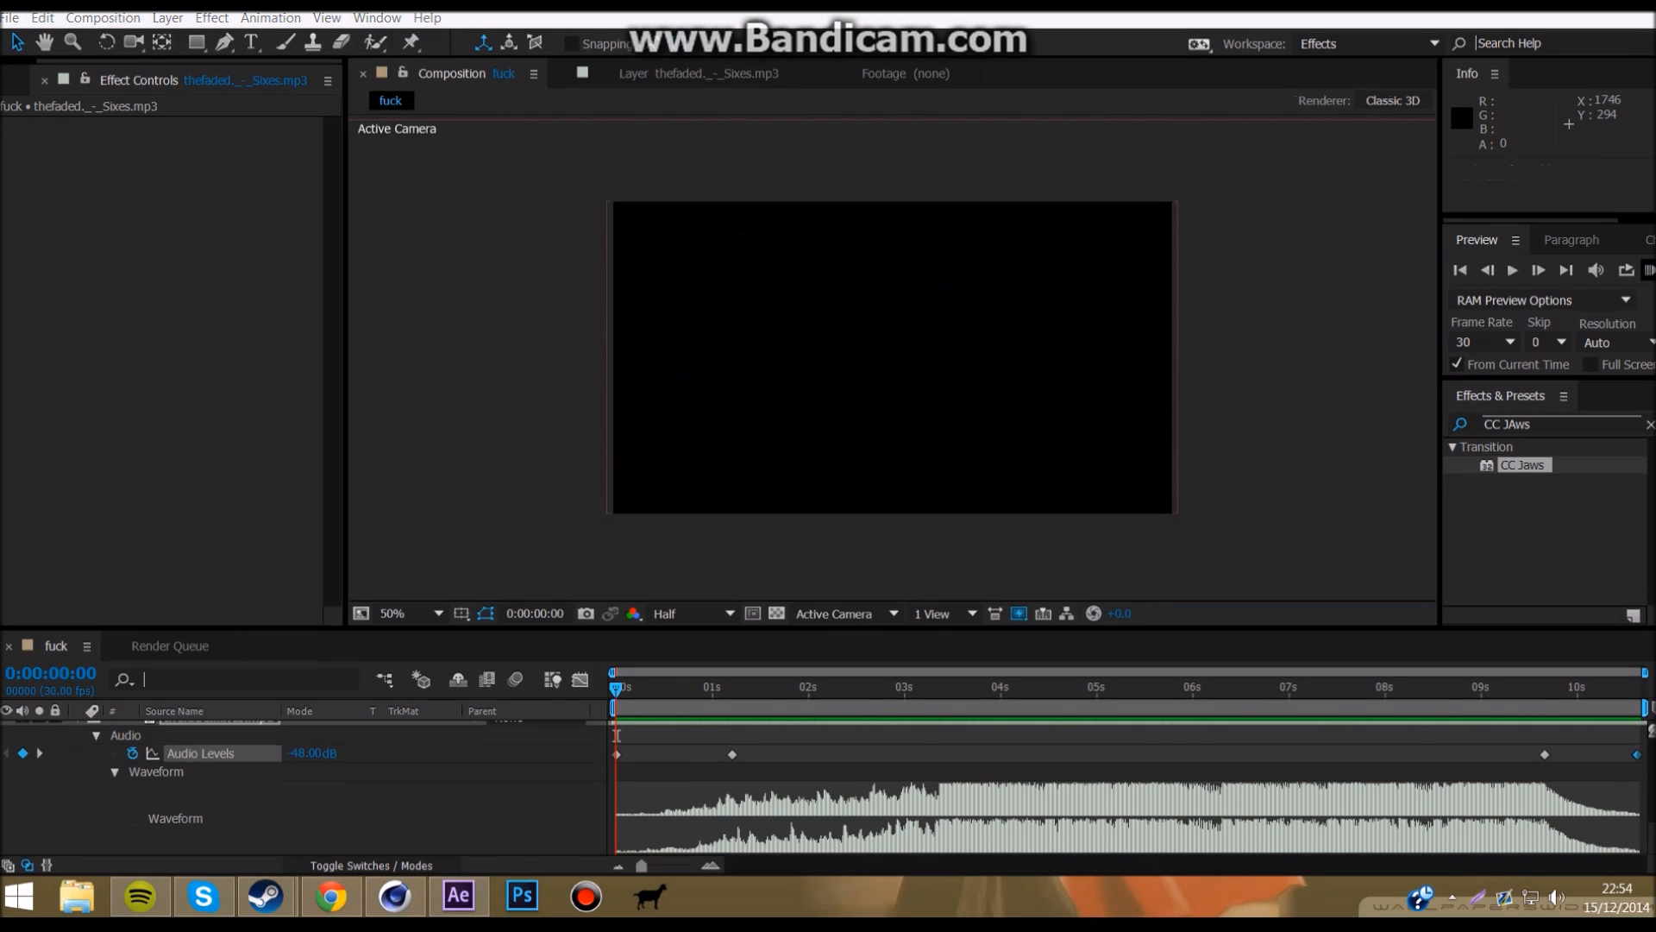
left_click(1648, 270)
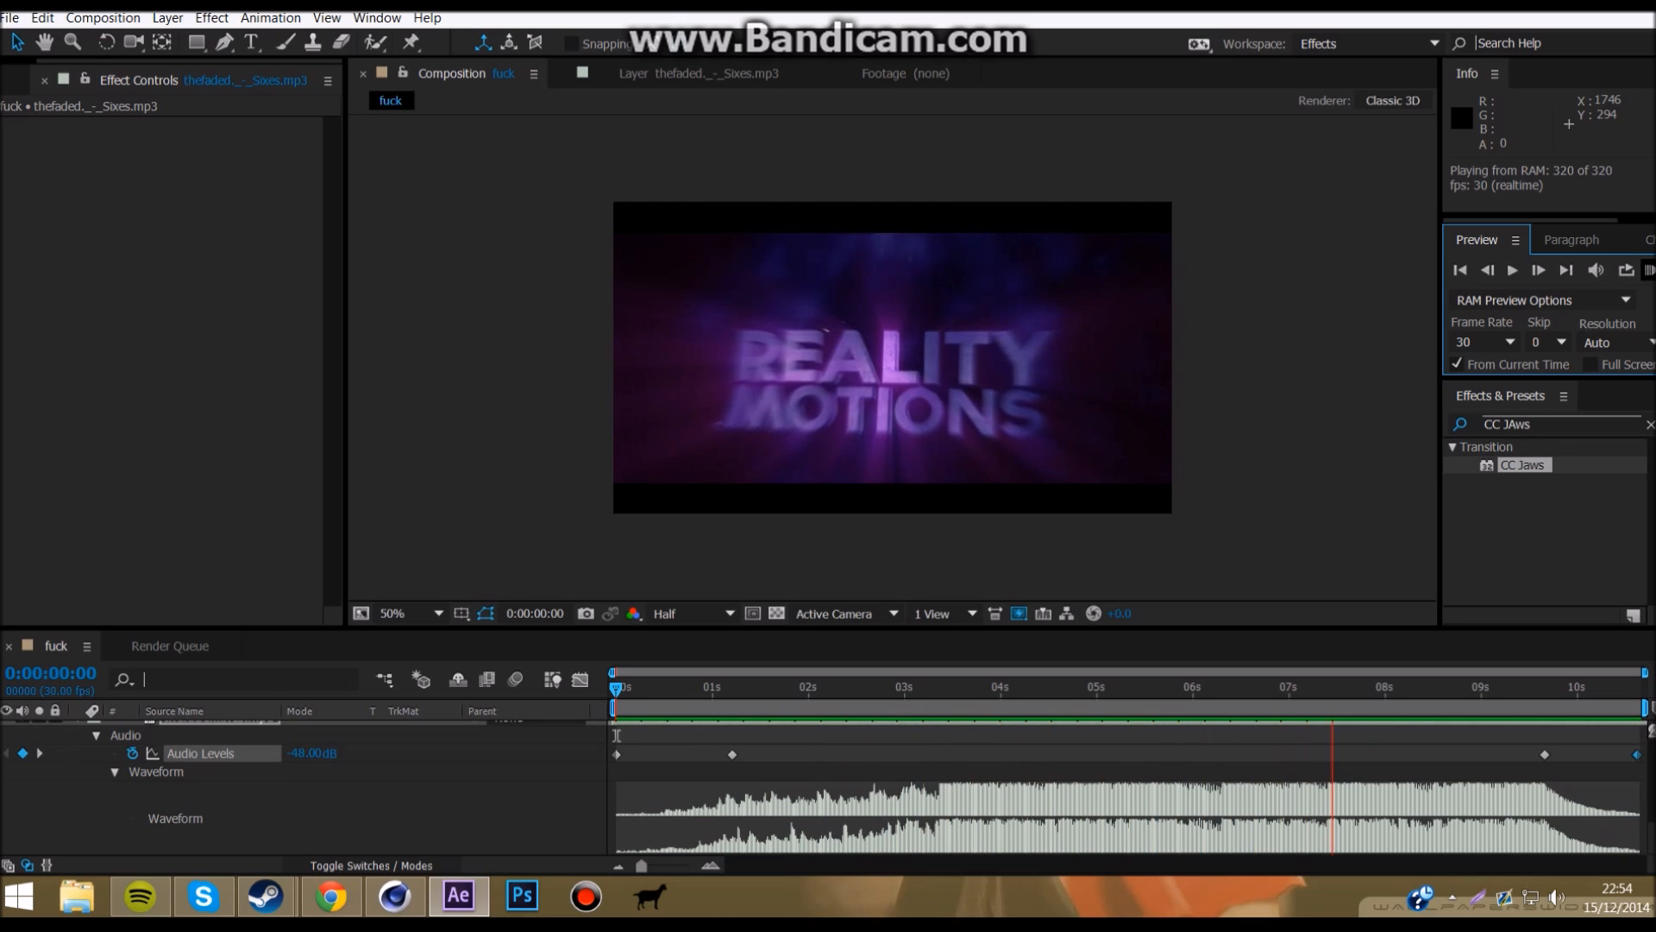
key("space")
Step: Move Adjustment Layer 1, which holds the S_Shake effect, below the other adjustment layers and directly above Black Solid 3
scroll(828, 776, "up", 3)
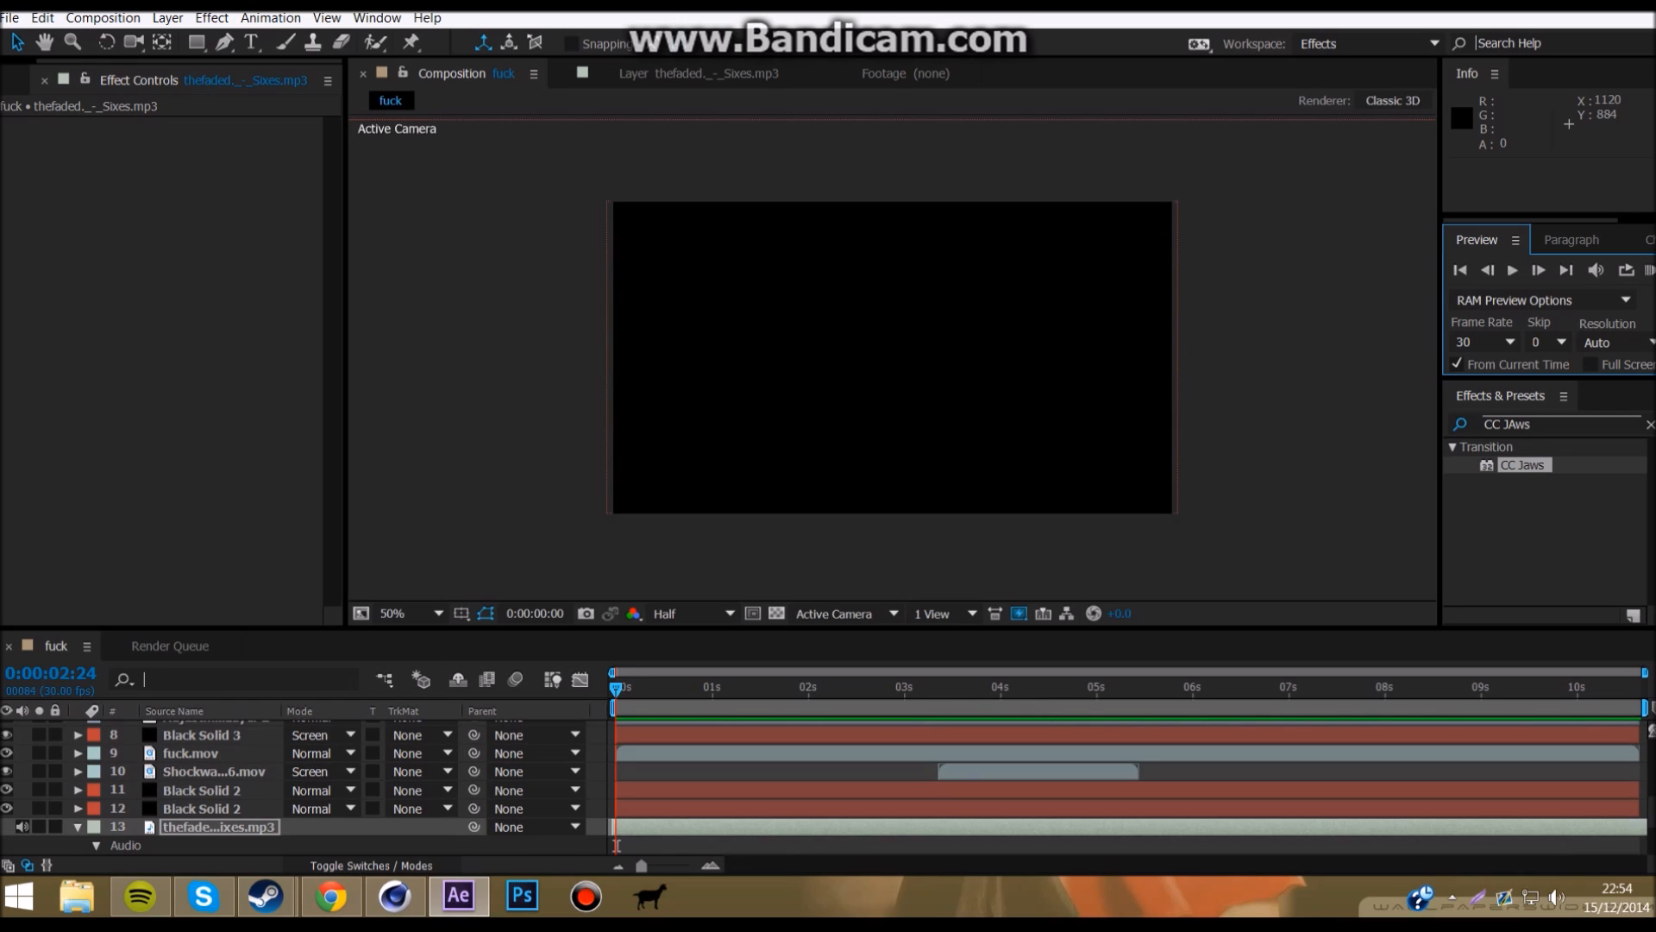
key("space")
key("Page_Up")
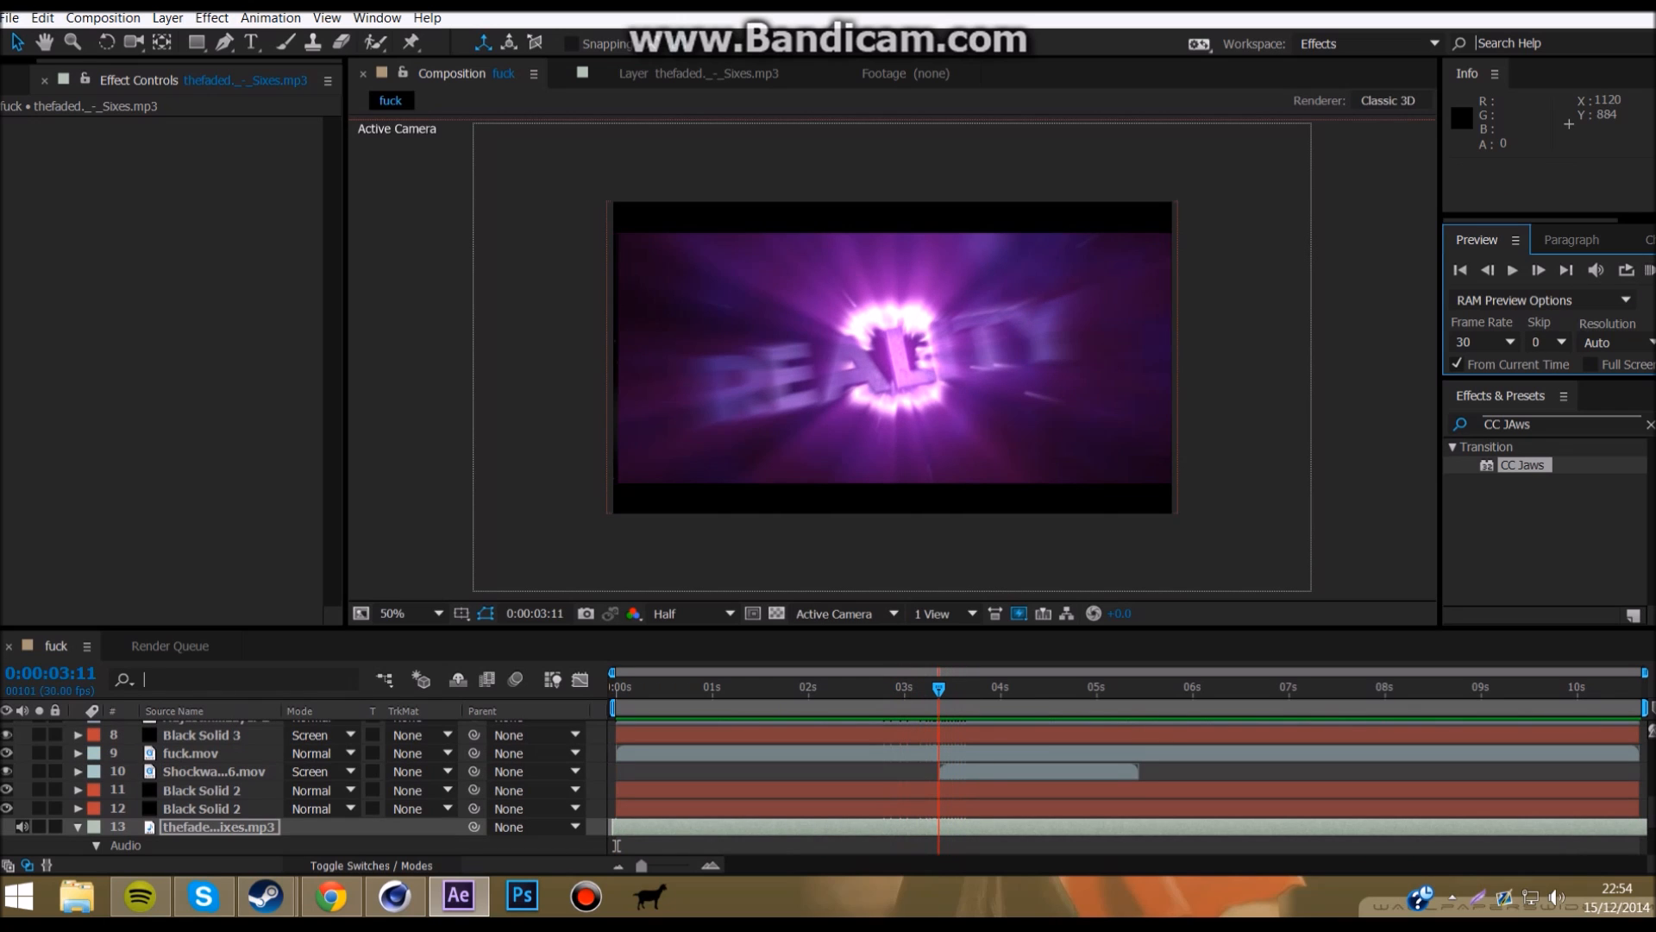
left_click(939, 846)
scroll(940, 846, "up", 5)
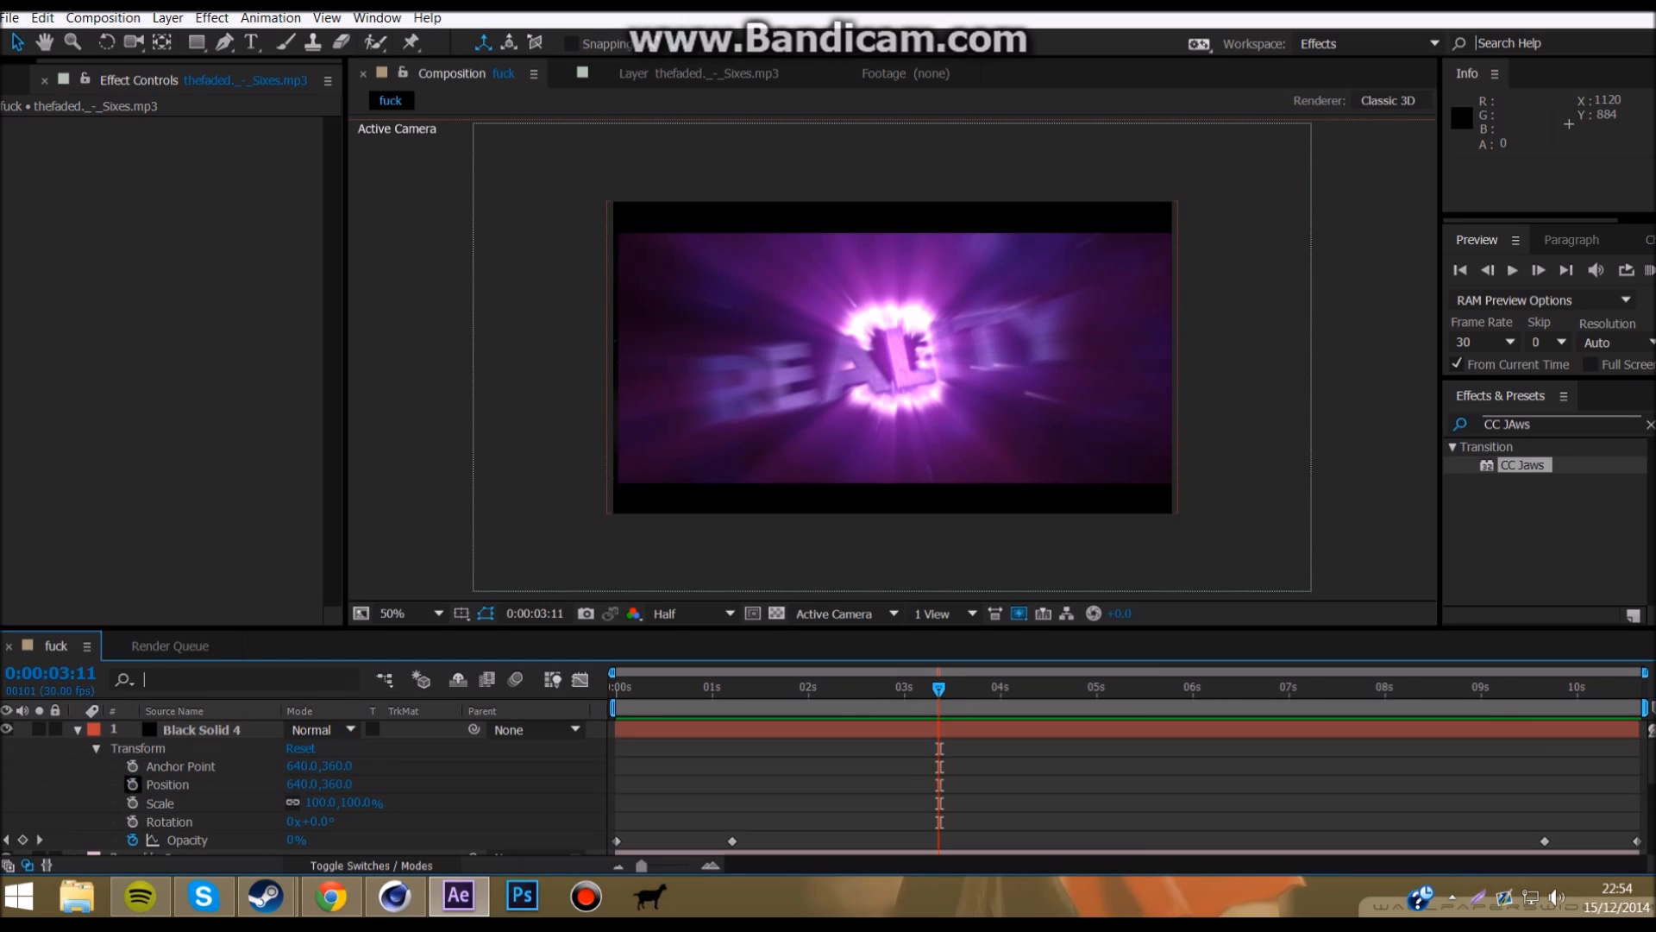
left_click(77, 729)
scroll(216, 784, "down", 3)
scroll(216, 784, "up", 3)
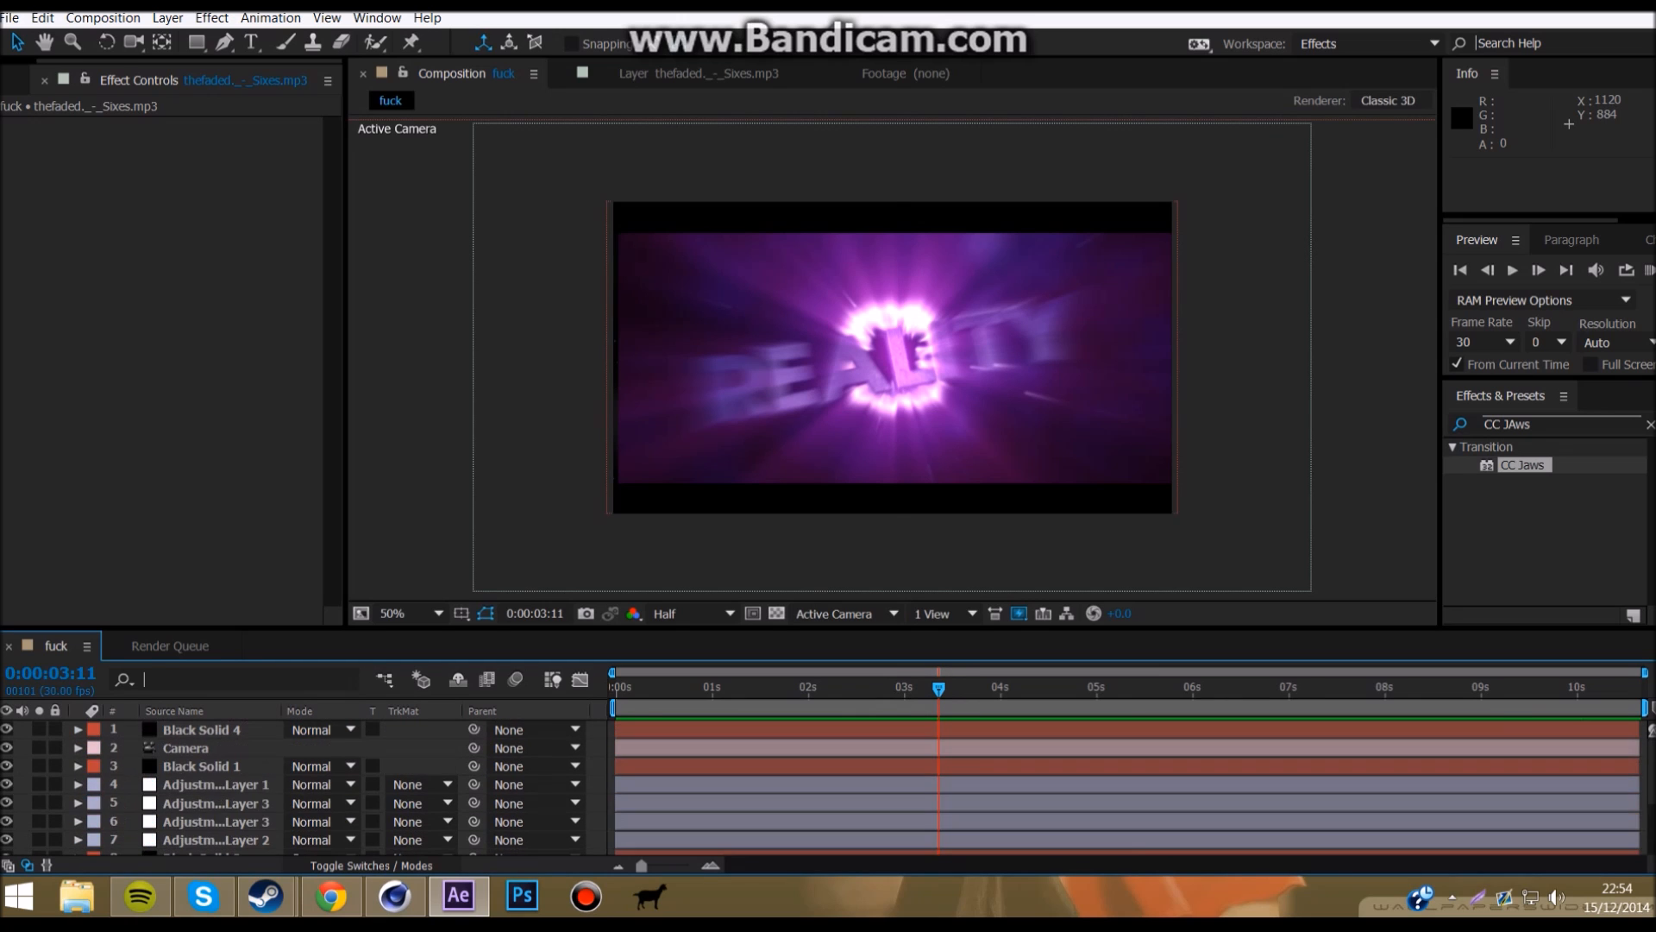
left_click(215, 785)
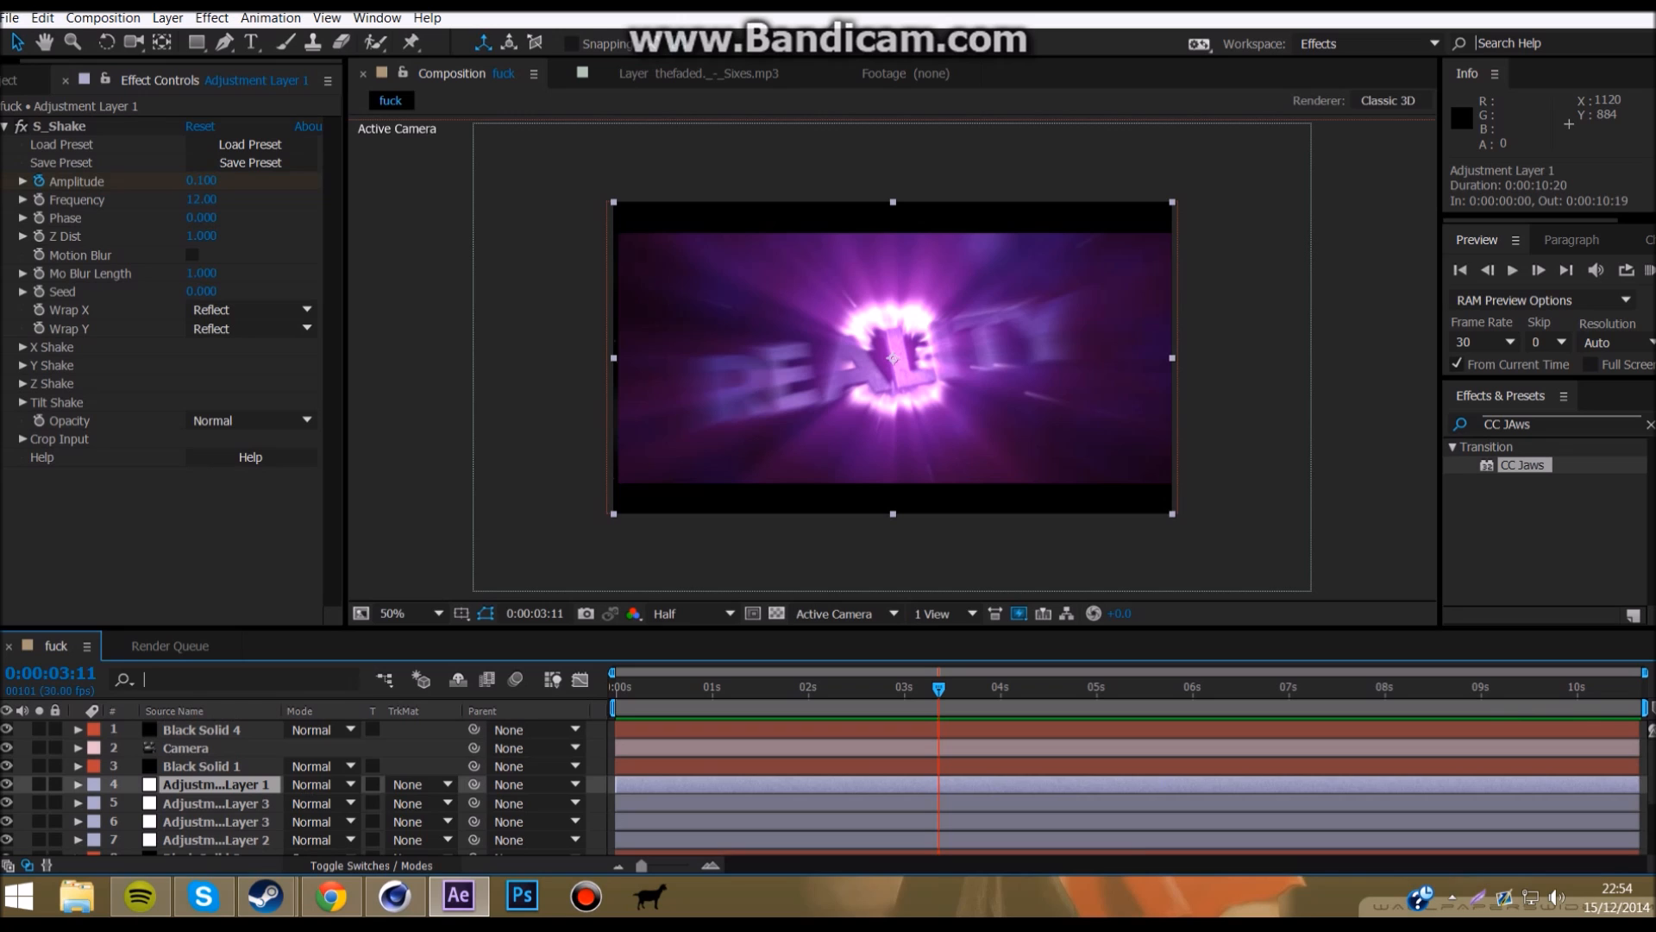
left_click_drag(216, 784, 238, 740)
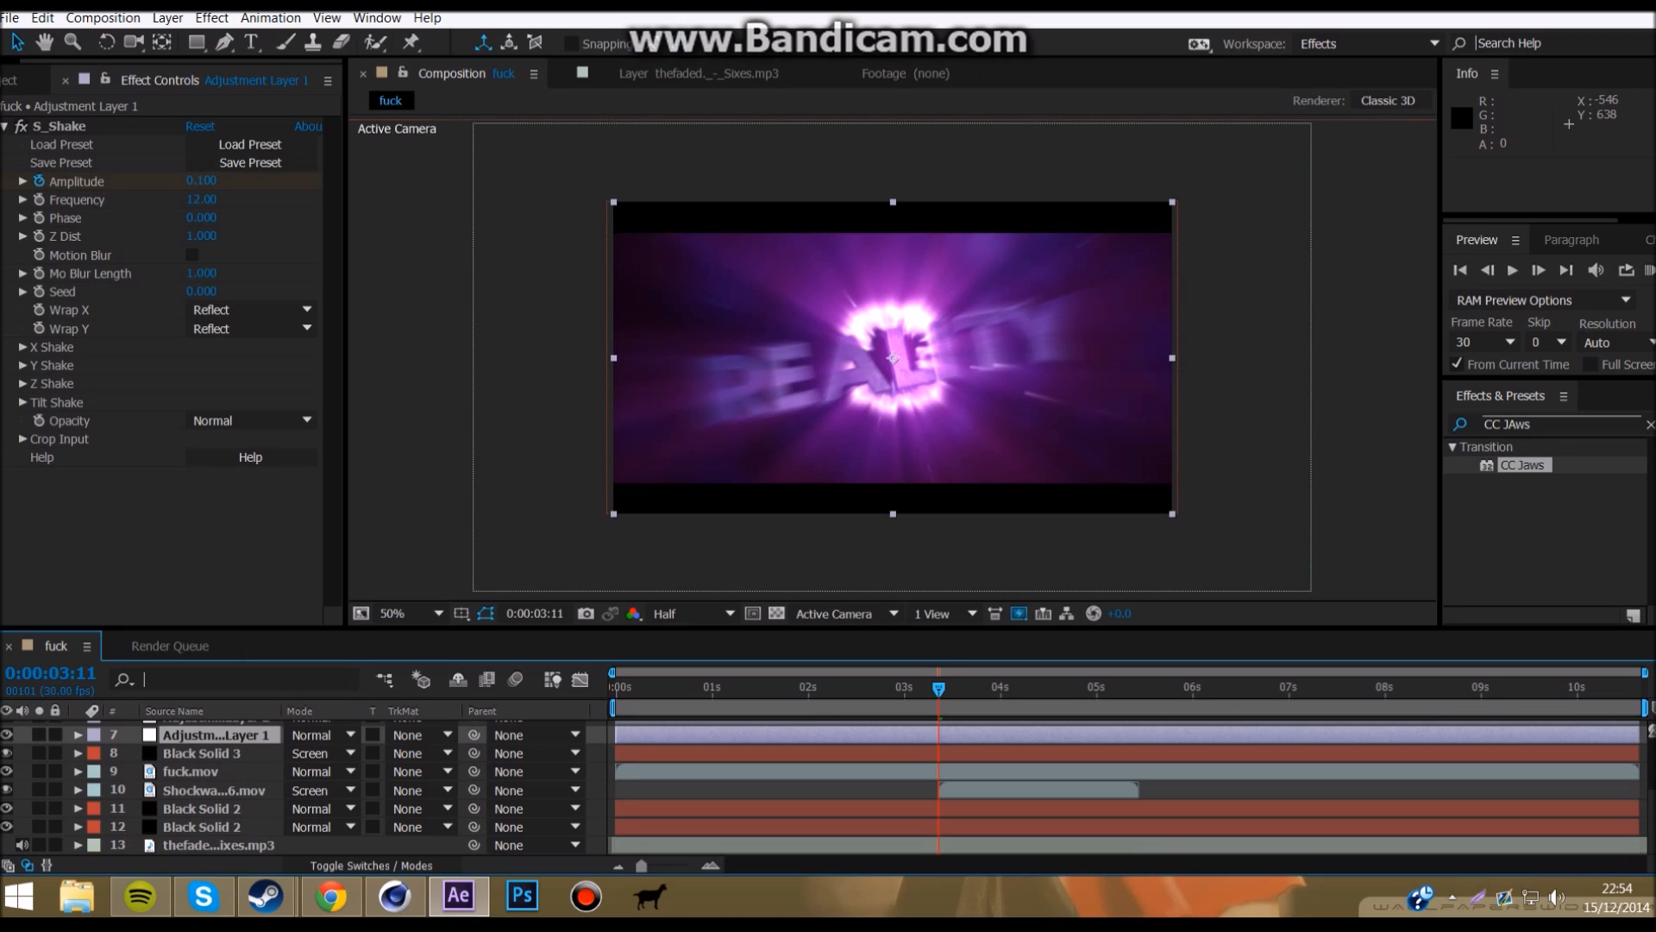
Step: Set the S_Shake Amplitude on Adjustment Layer 1 to 0.3 at 0:00:03:11
left_click(201, 181)
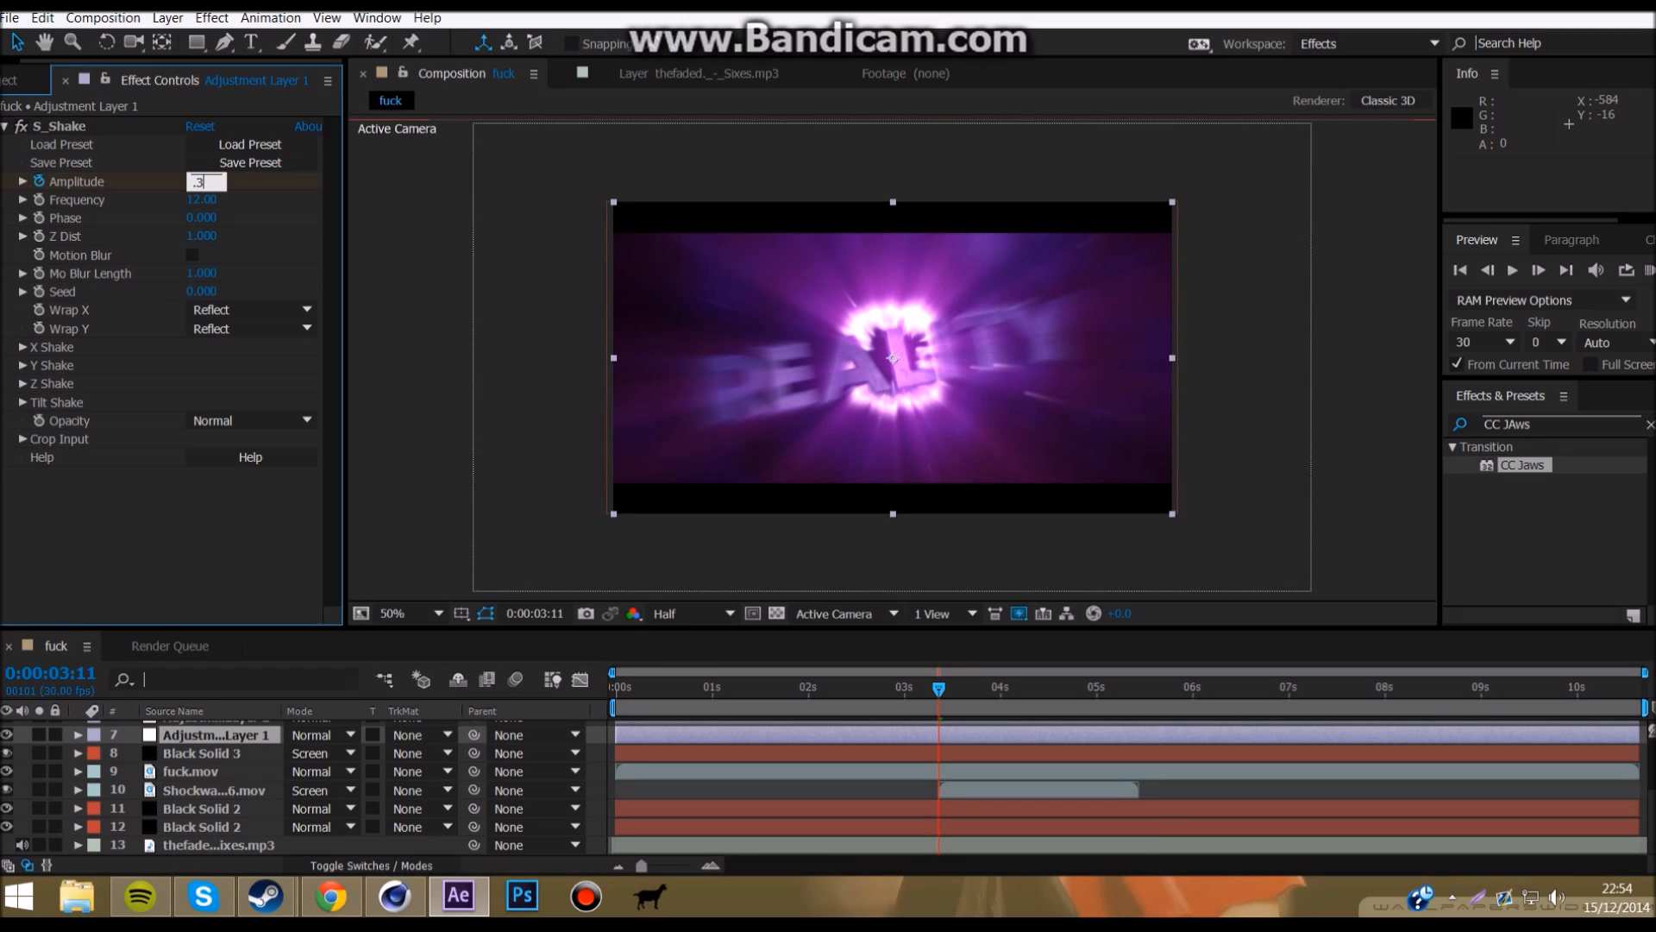
type(".3")
key("Return")
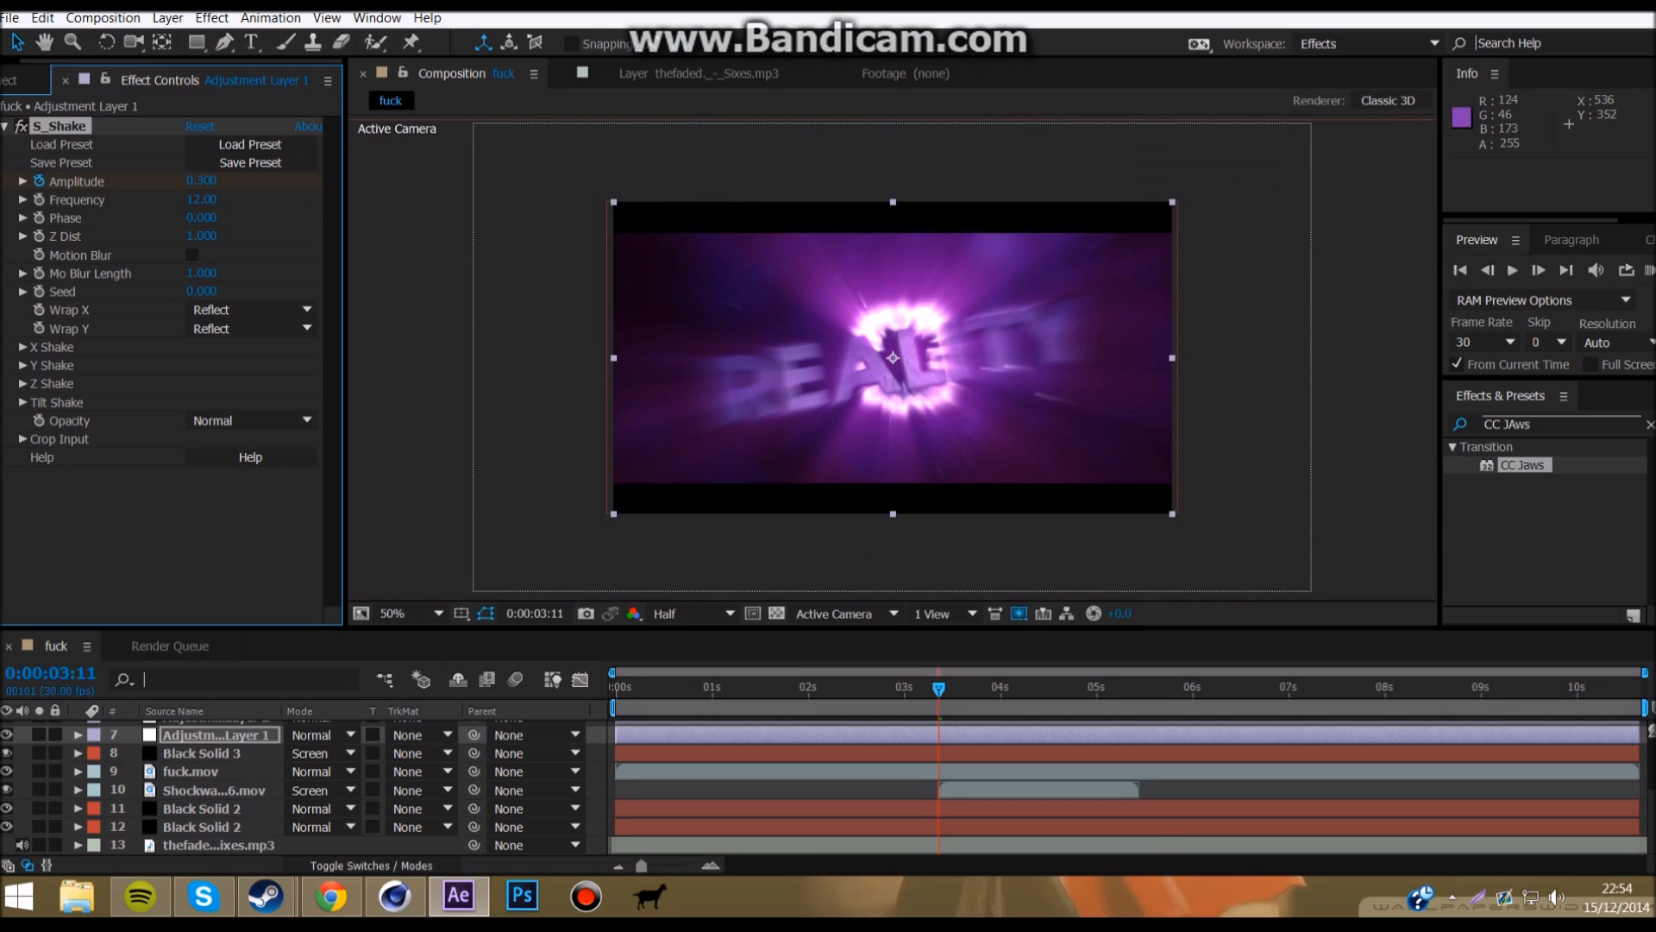
Step: Play a RAM preview from 0:00:00:00 to check the stronger camera shake
left_click_drag(939, 689, 614, 688)
key("KP_0")
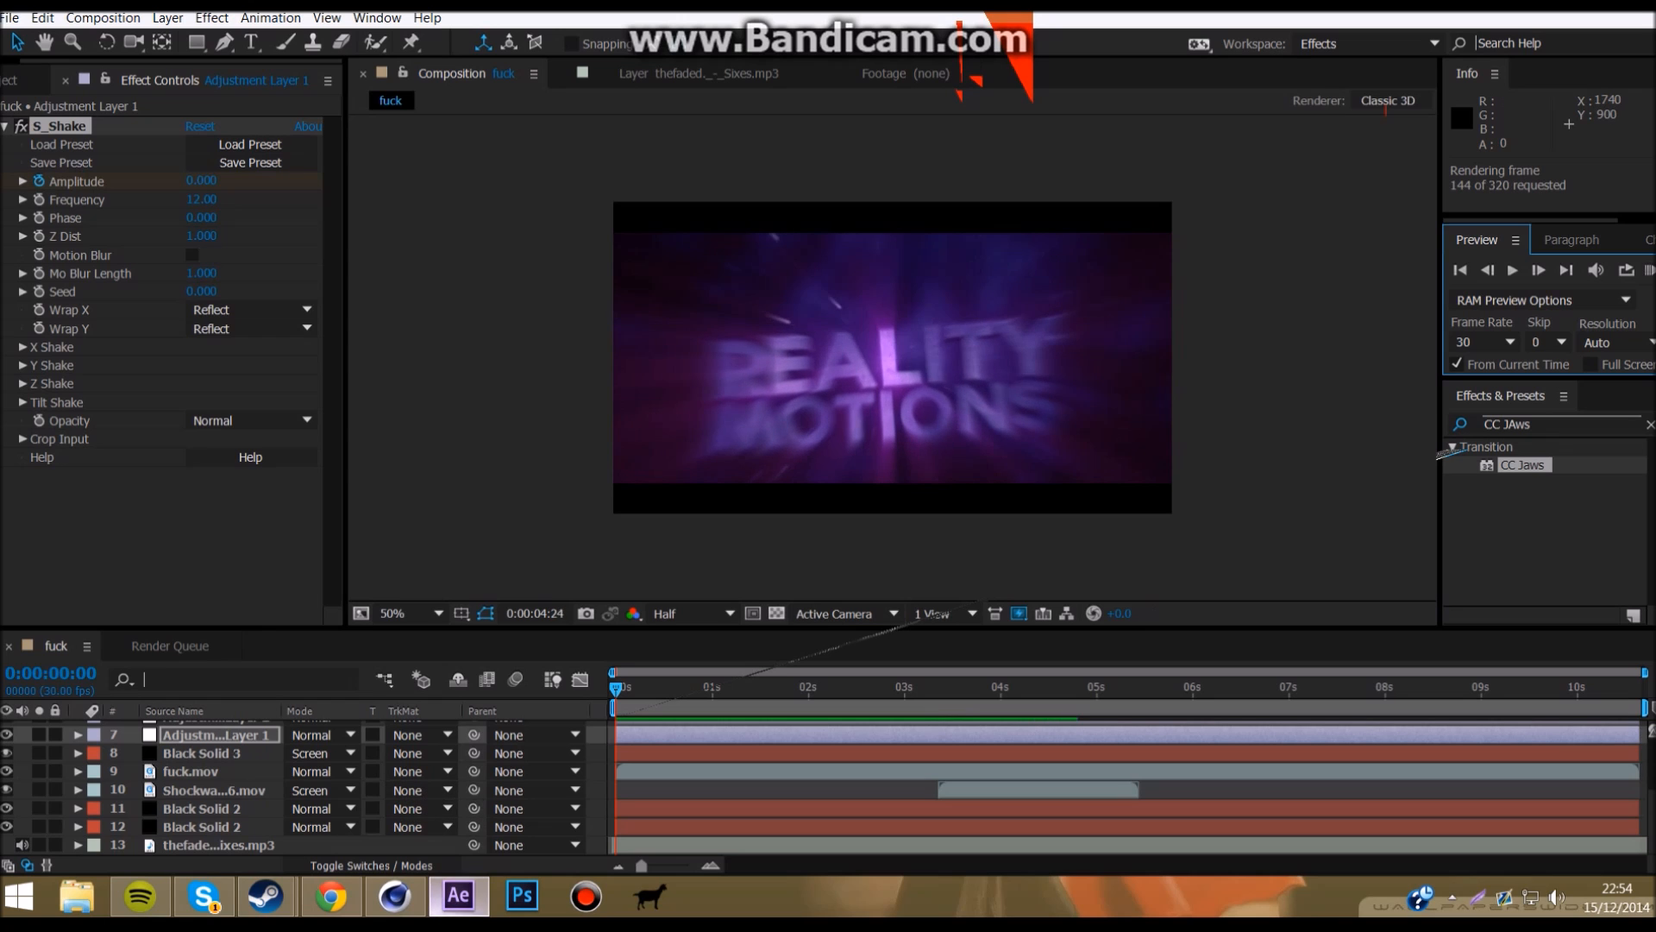
left_click(330, 896)
left_click(332, 897)
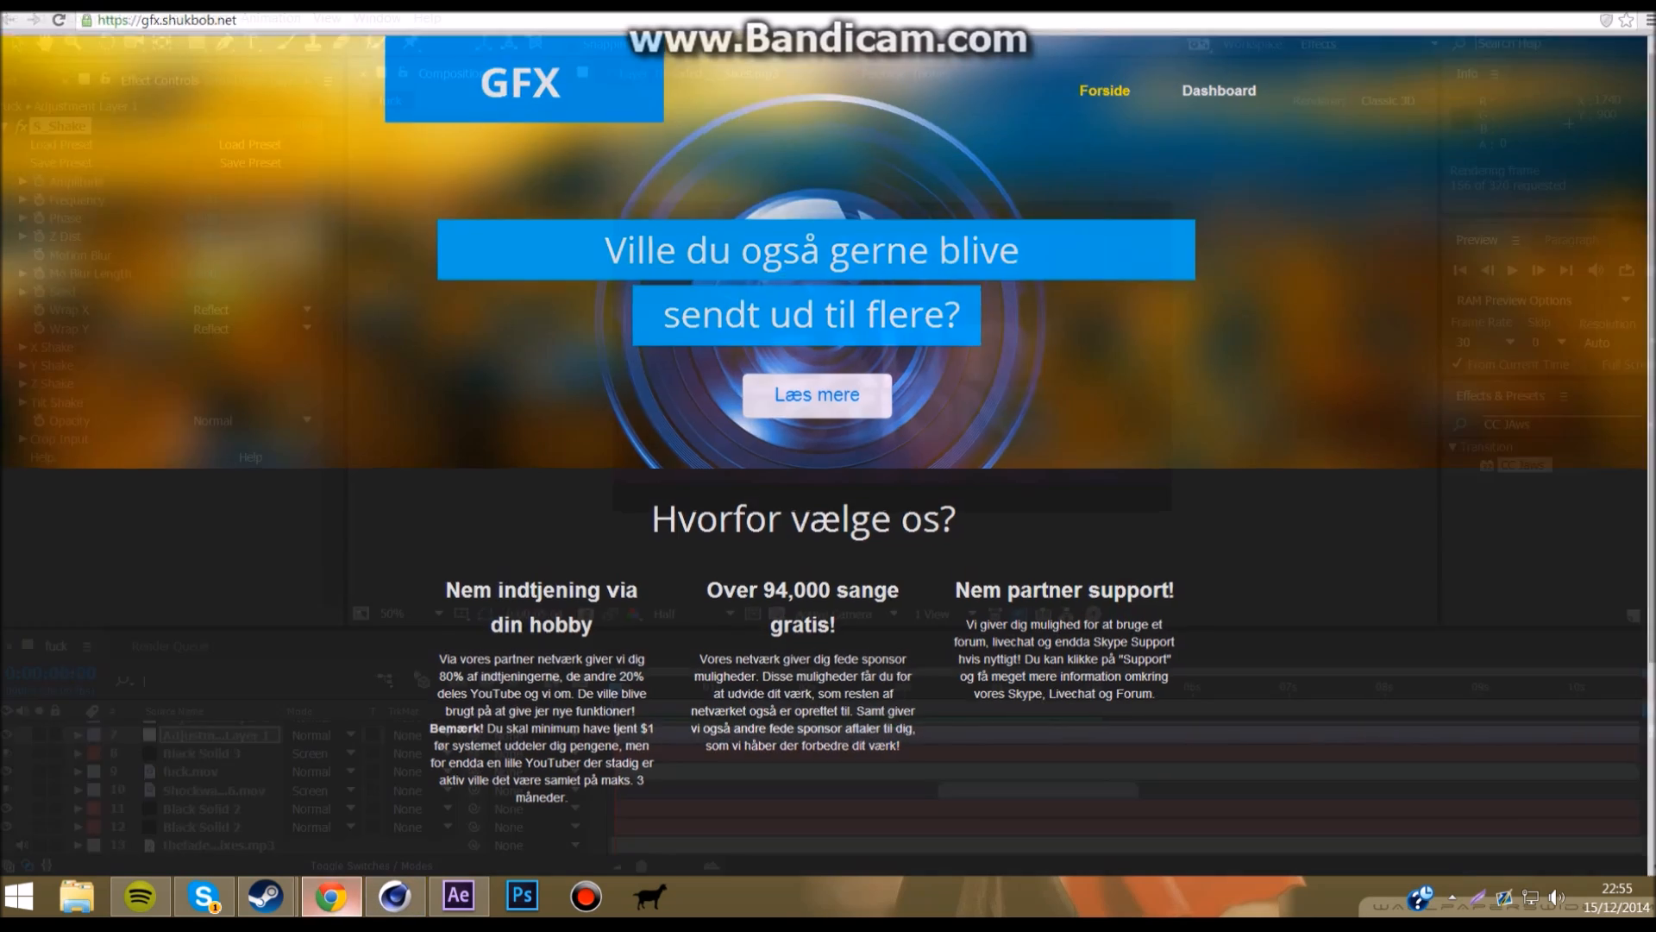
left_click(395, 897)
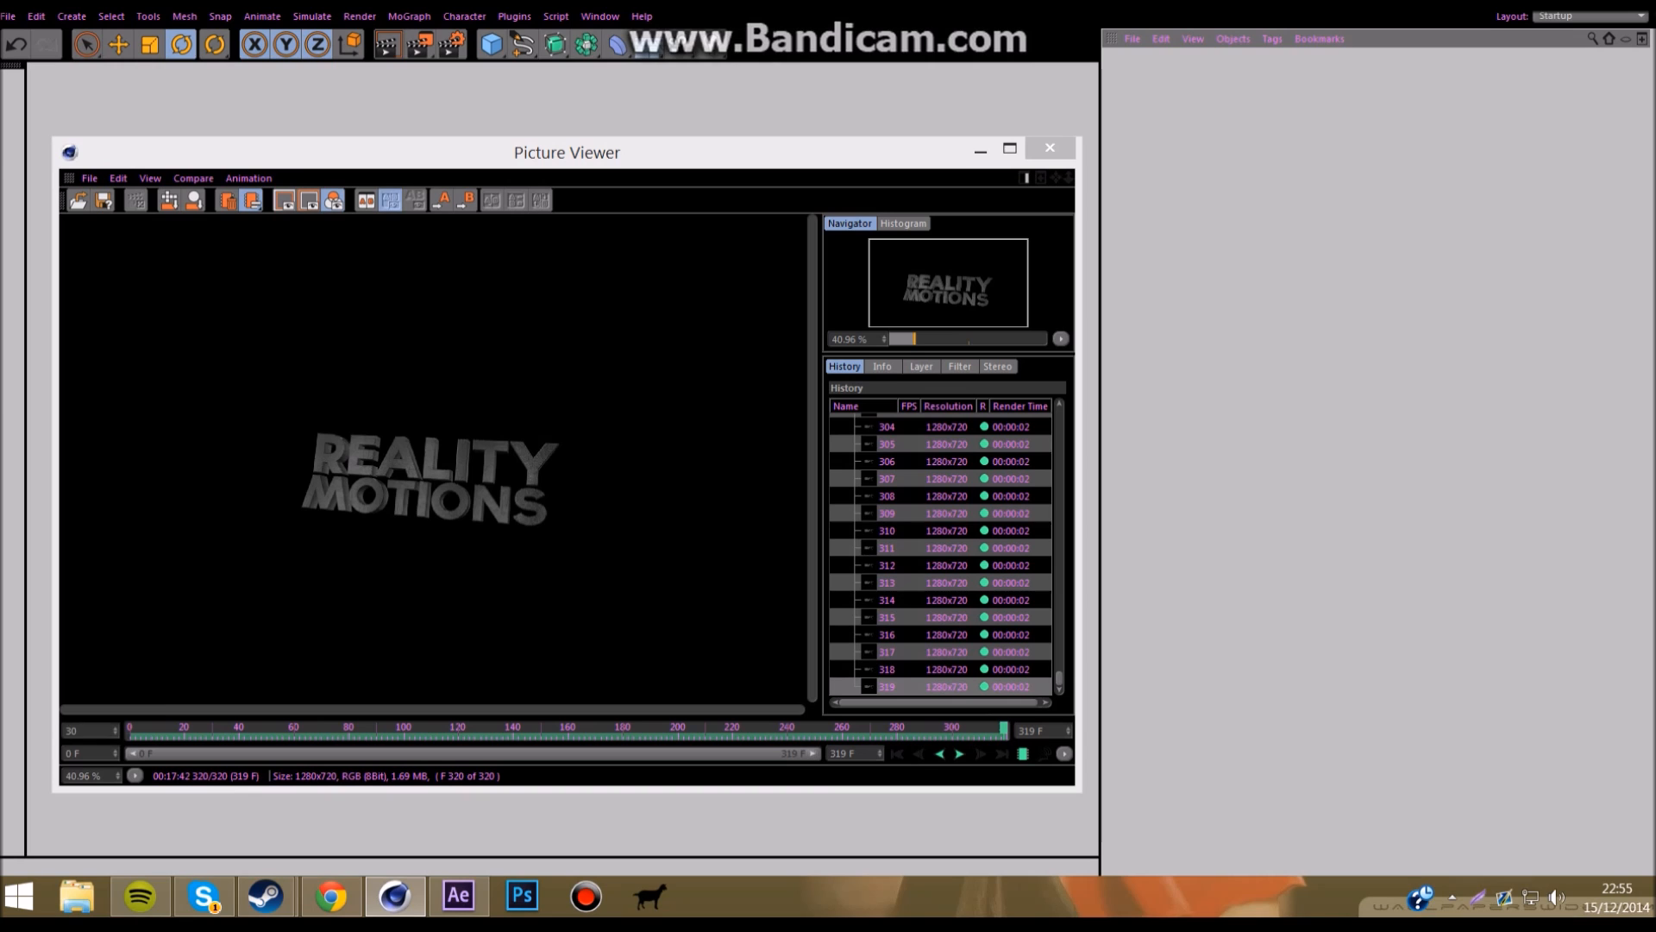
left_click(458, 896)
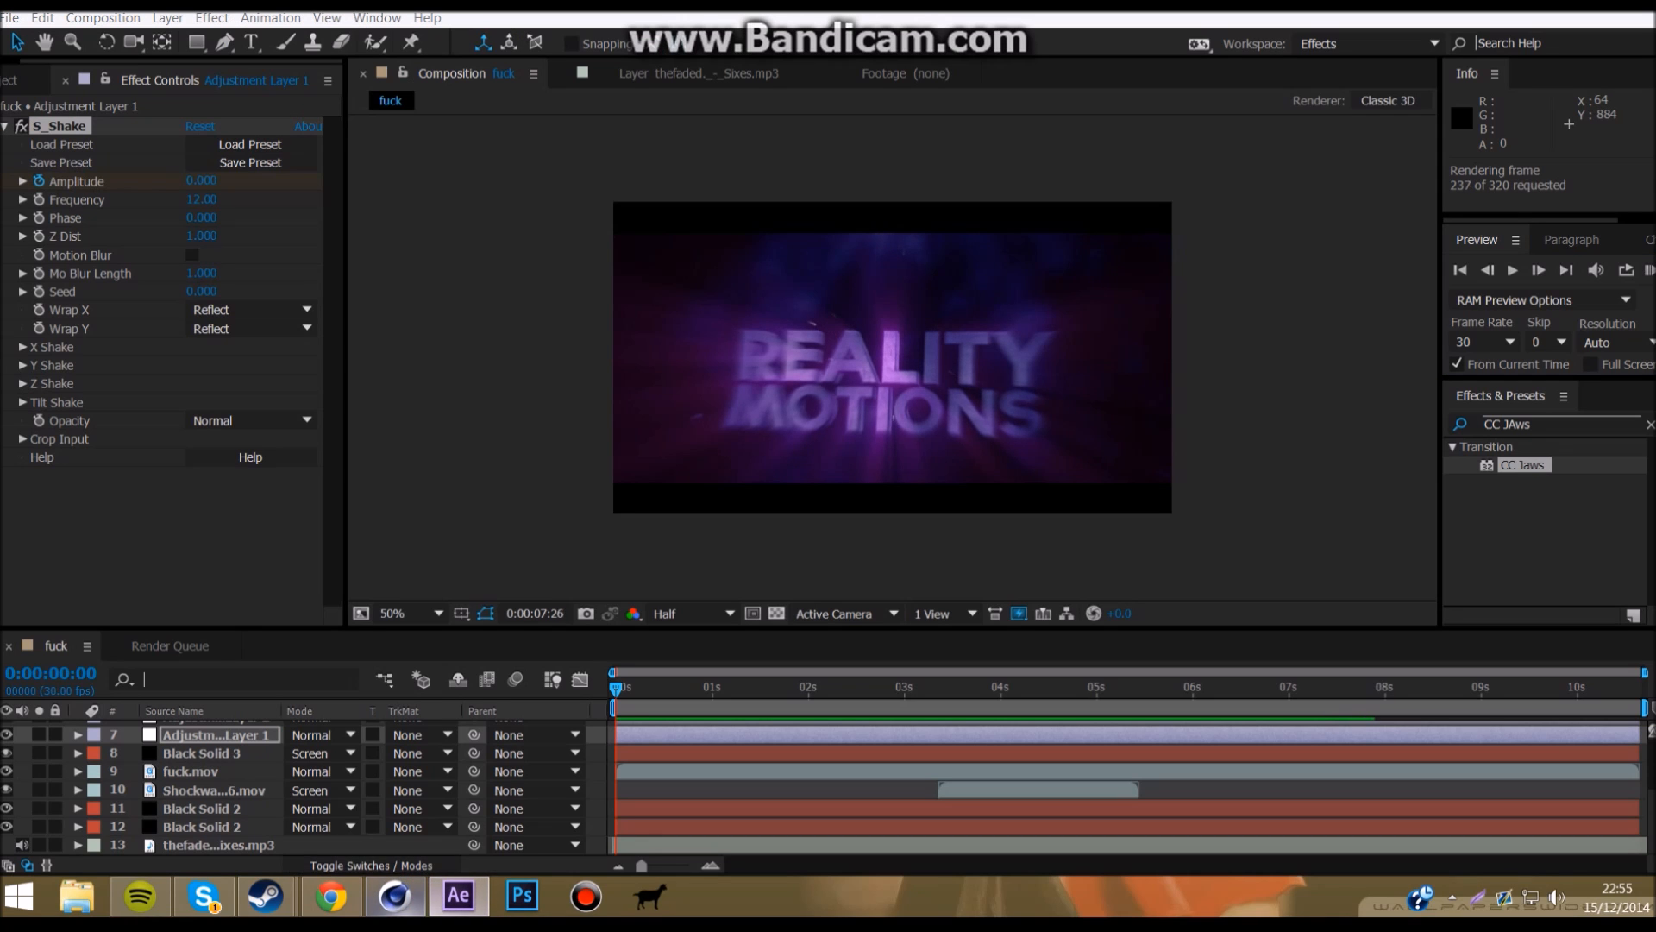
left_click(395, 895)
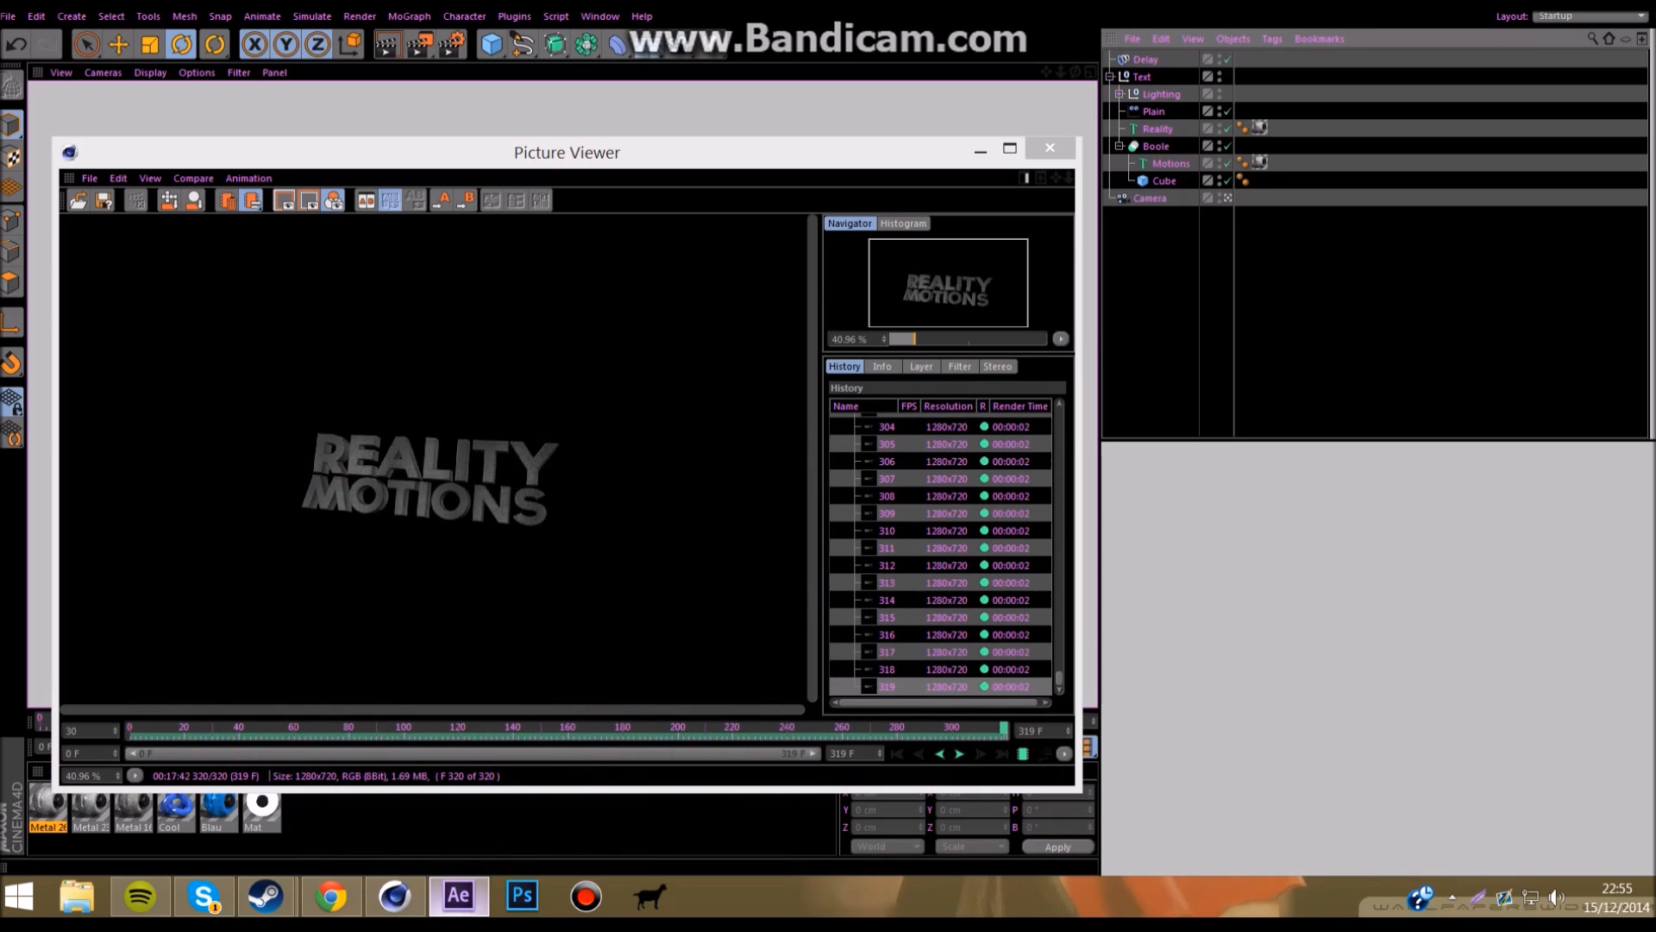
left_click(458, 895)
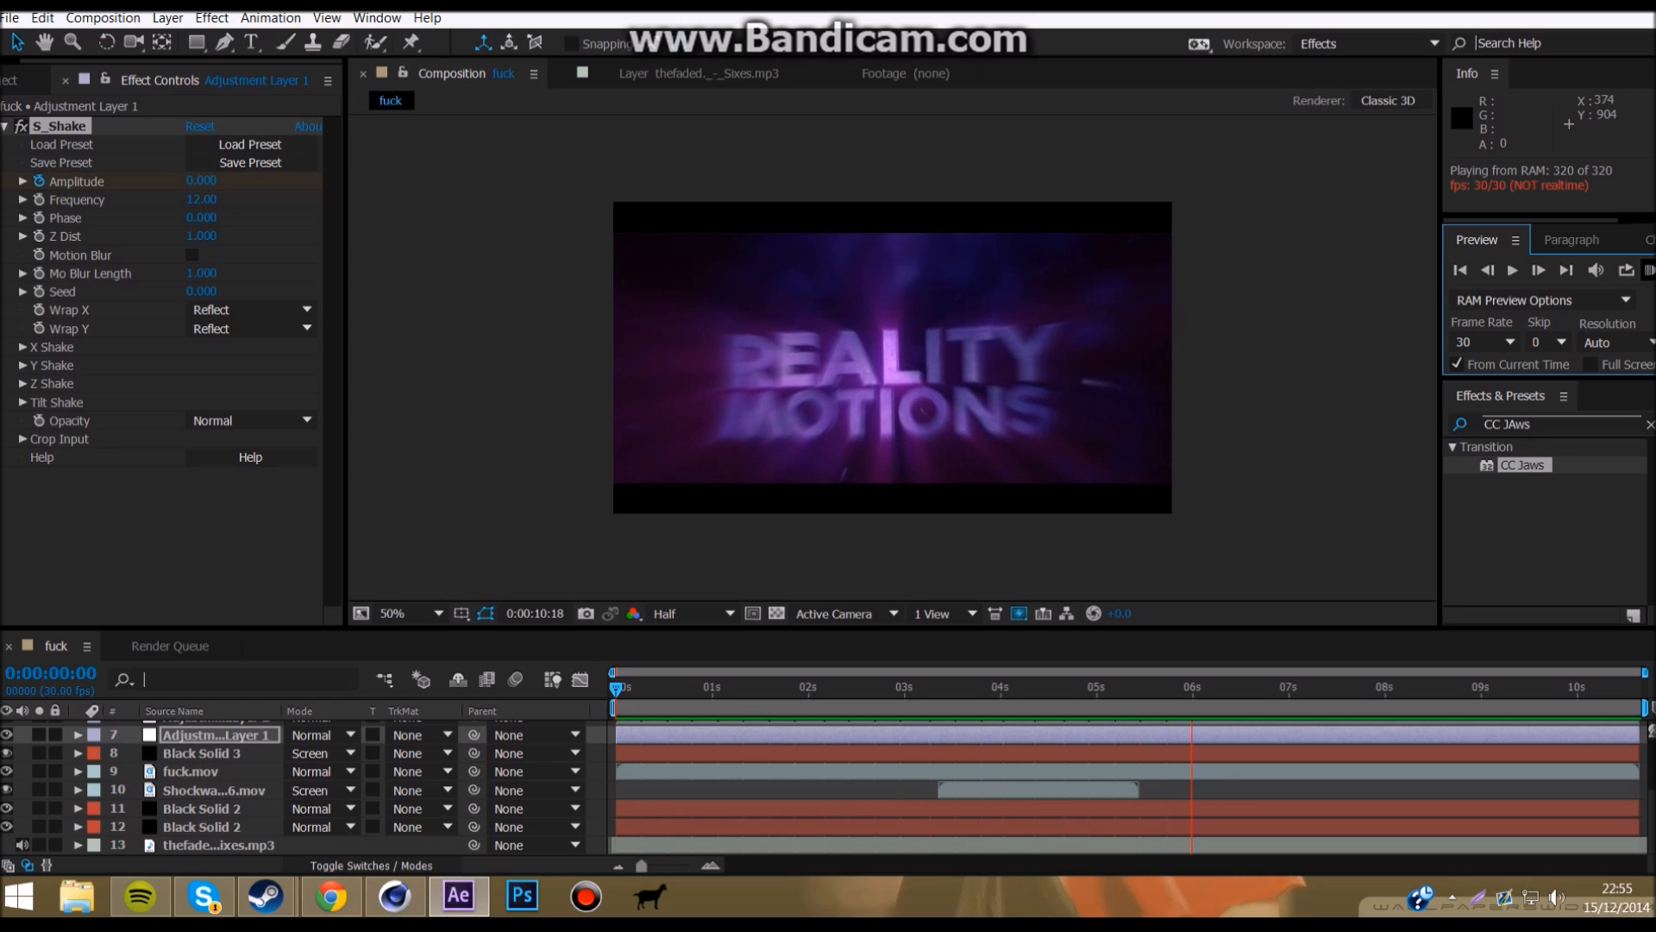
Step: Move the last Shine Ray Length keyframe on the lower Adjustment Layer 3 to 0:00:05:14, where the shockwave clip ends
key("space")
left_click_drag(1003, 688, 1140, 688)
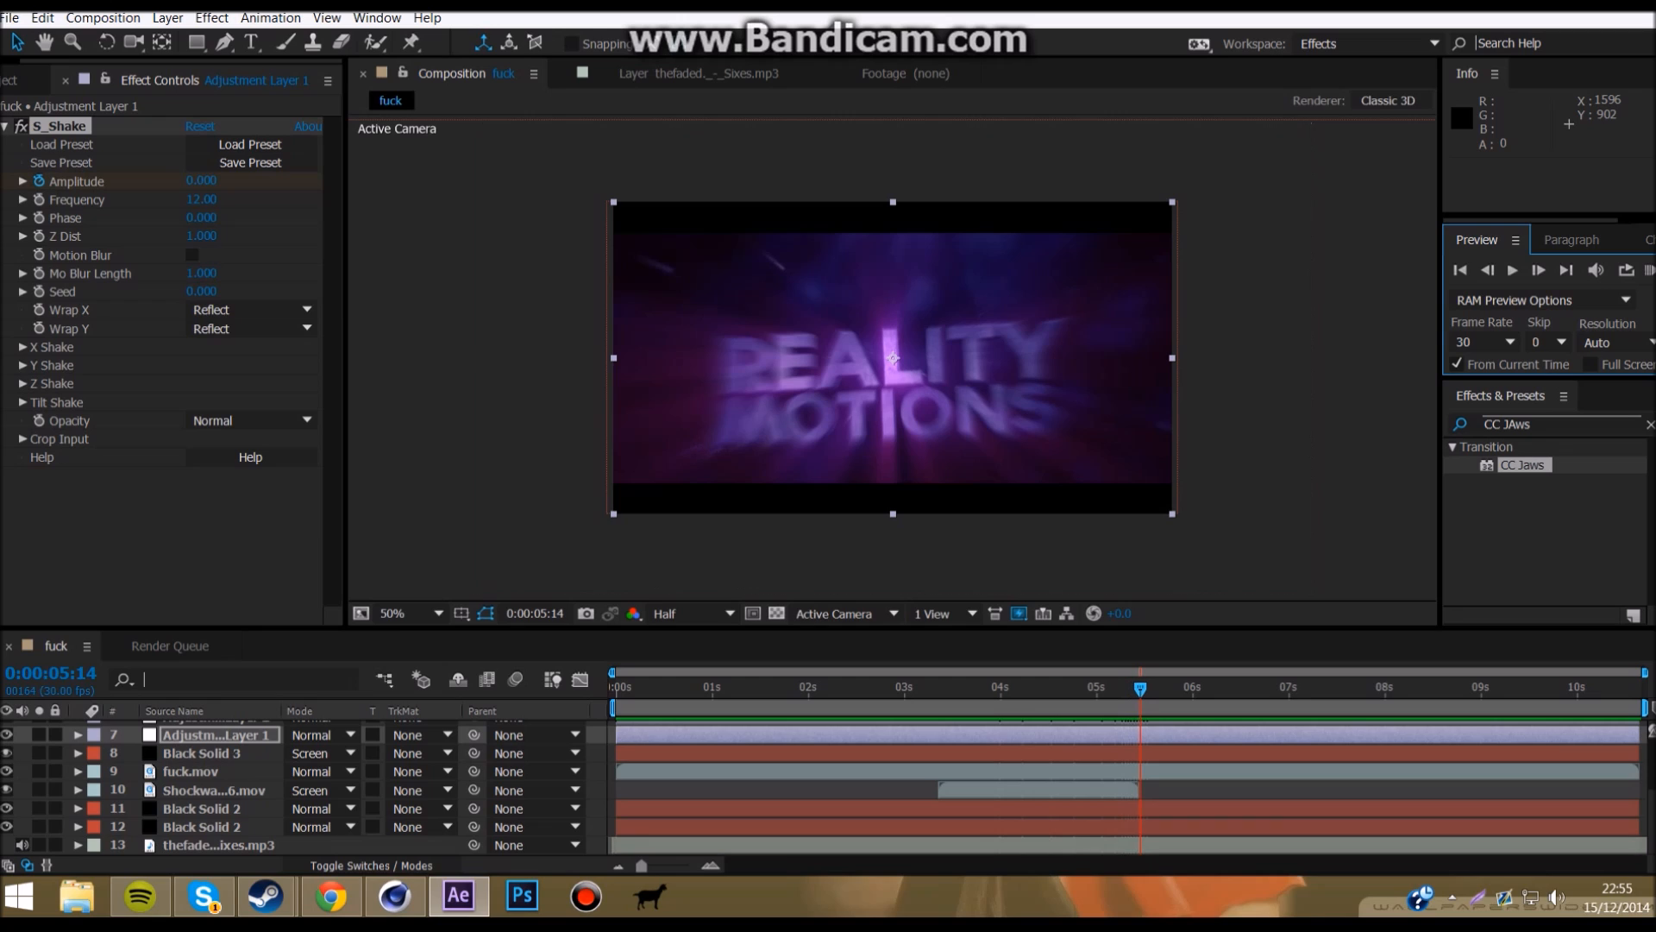
scroll(828, 787, "up", 1)
left_click(78, 790)
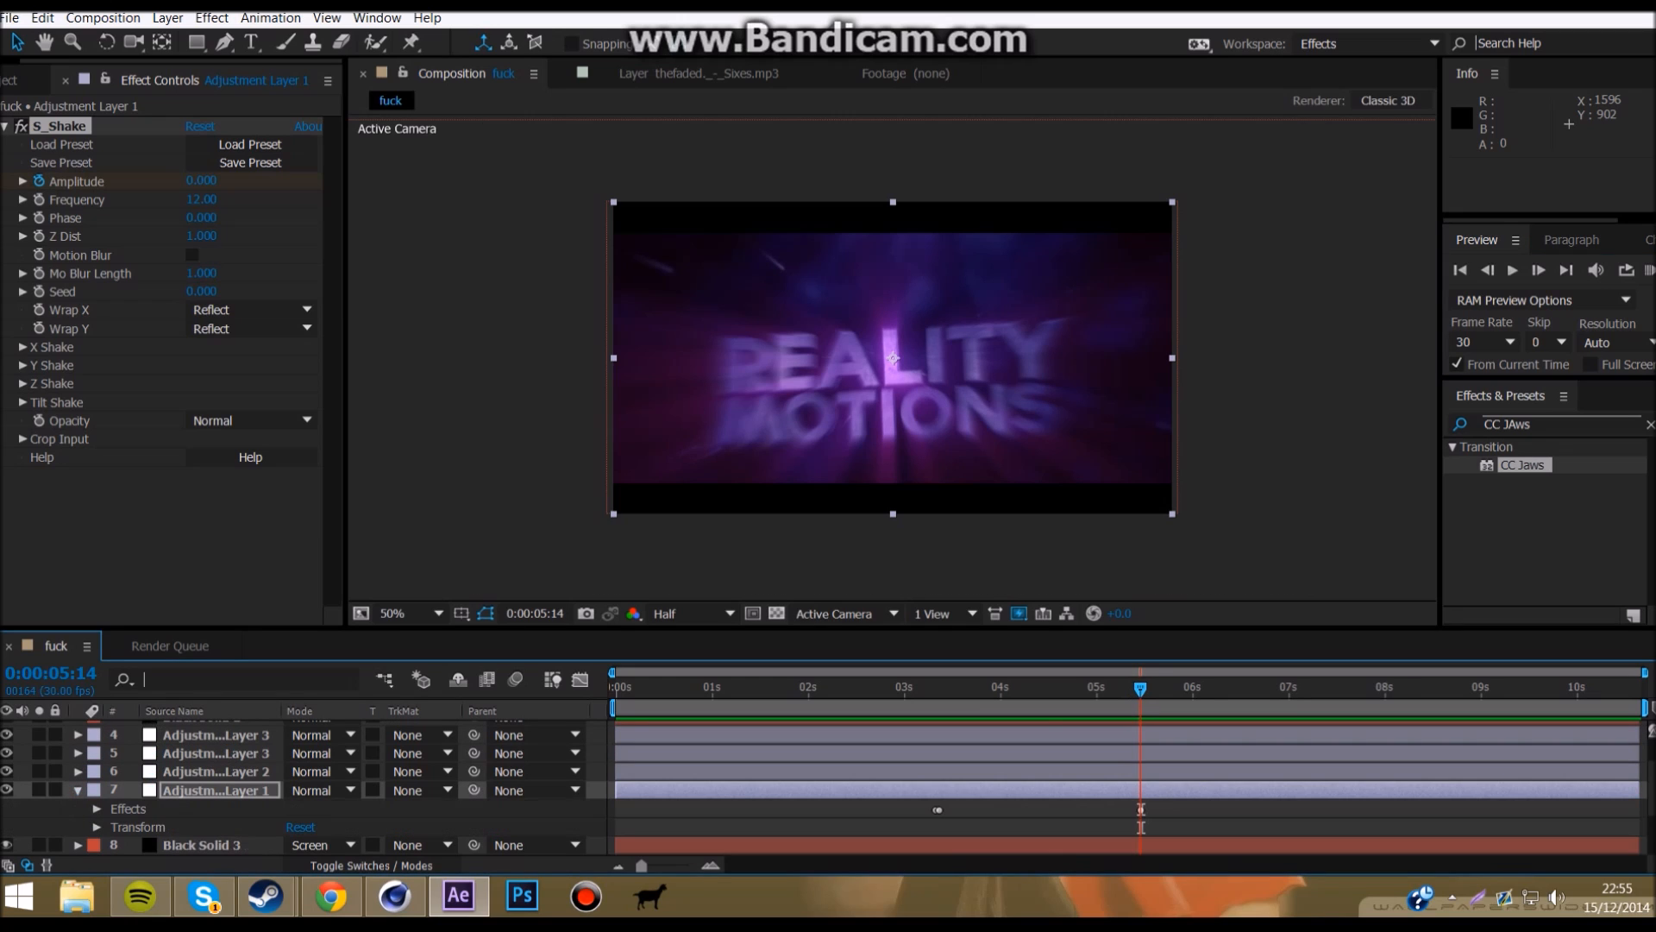
left_click(77, 791)
left_click(78, 771)
left_click(78, 771)
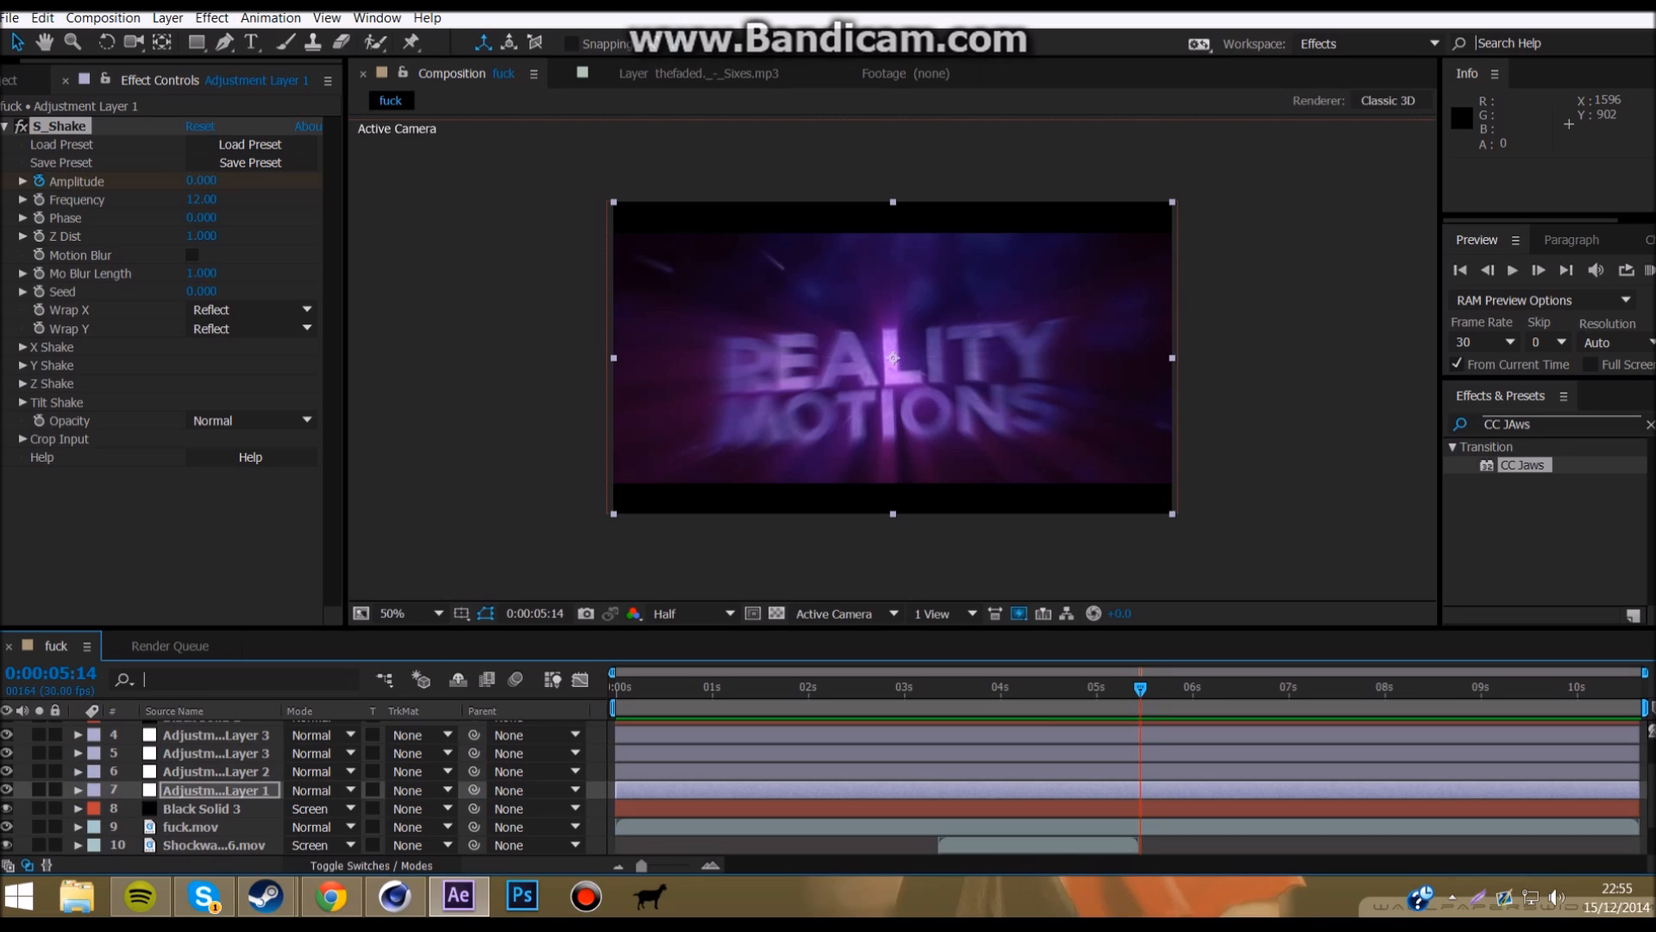
left_click(215, 771)
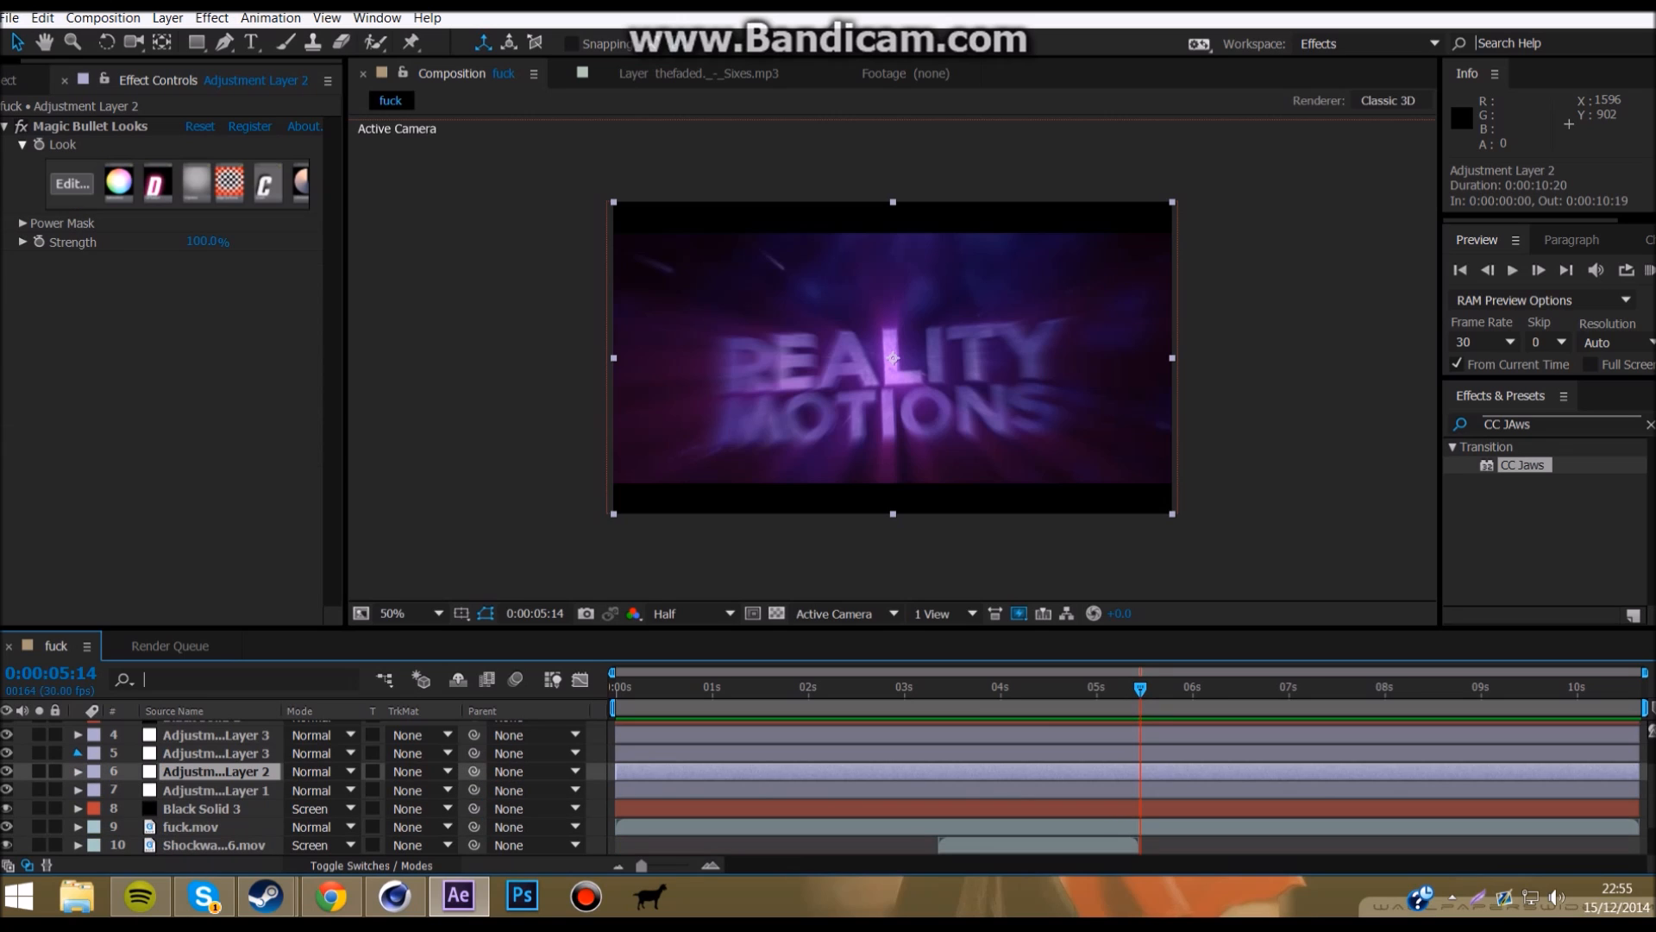
left_click(78, 752)
left_click(96, 772)
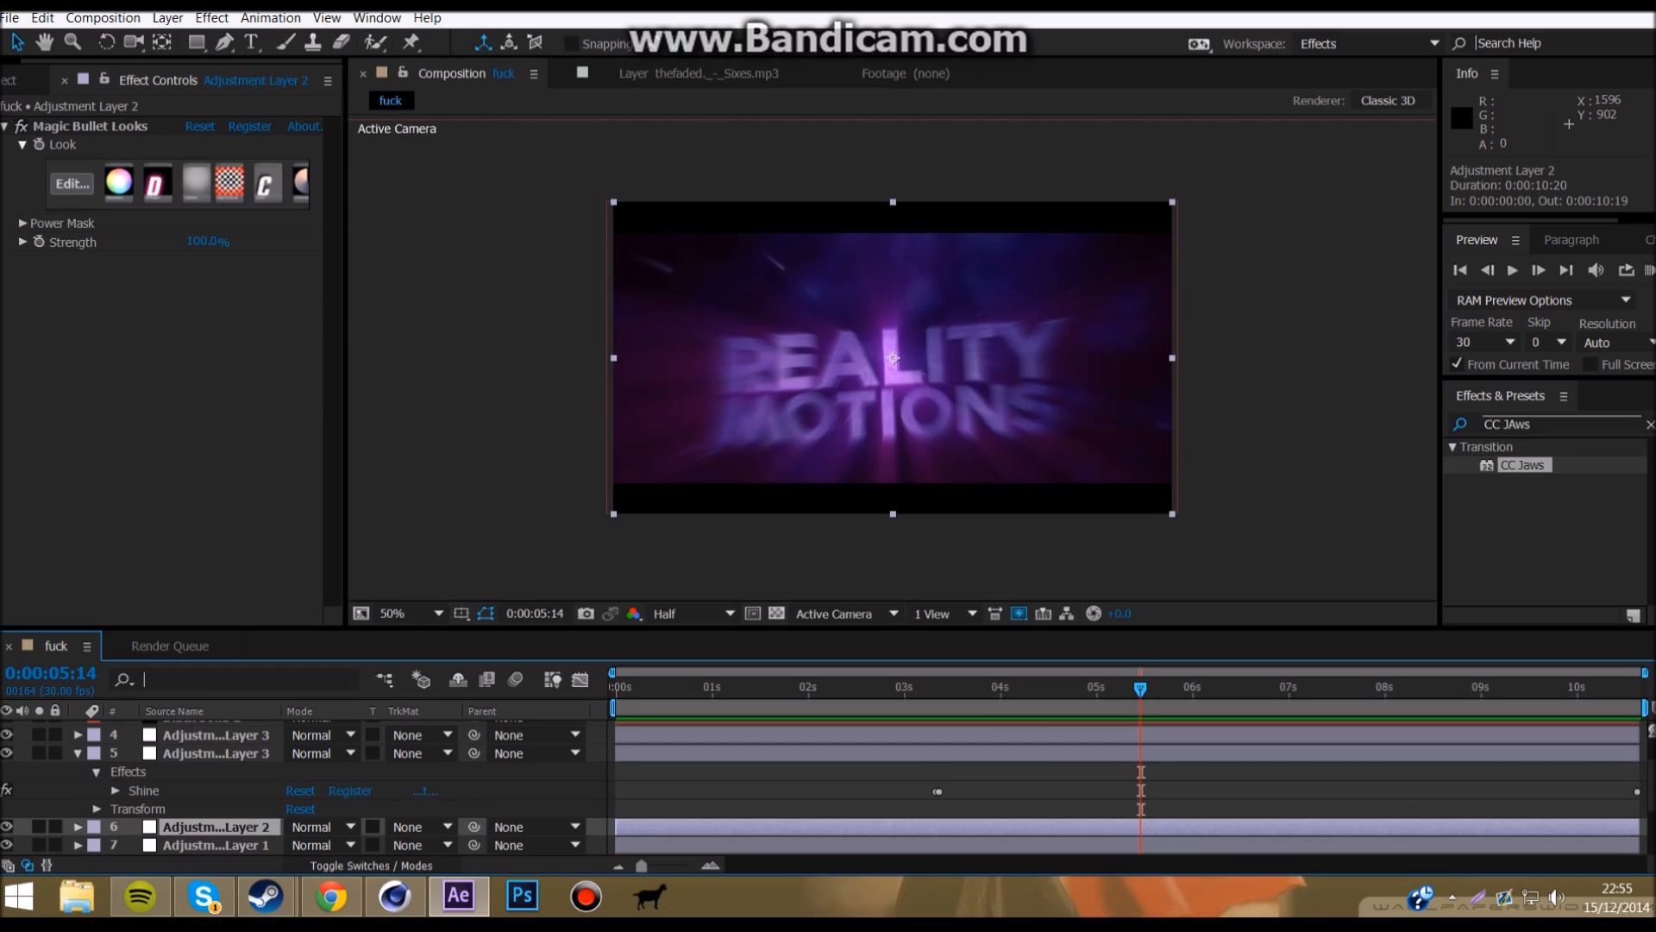
left_click(115, 790)
scroll(115, 791, "down", 1)
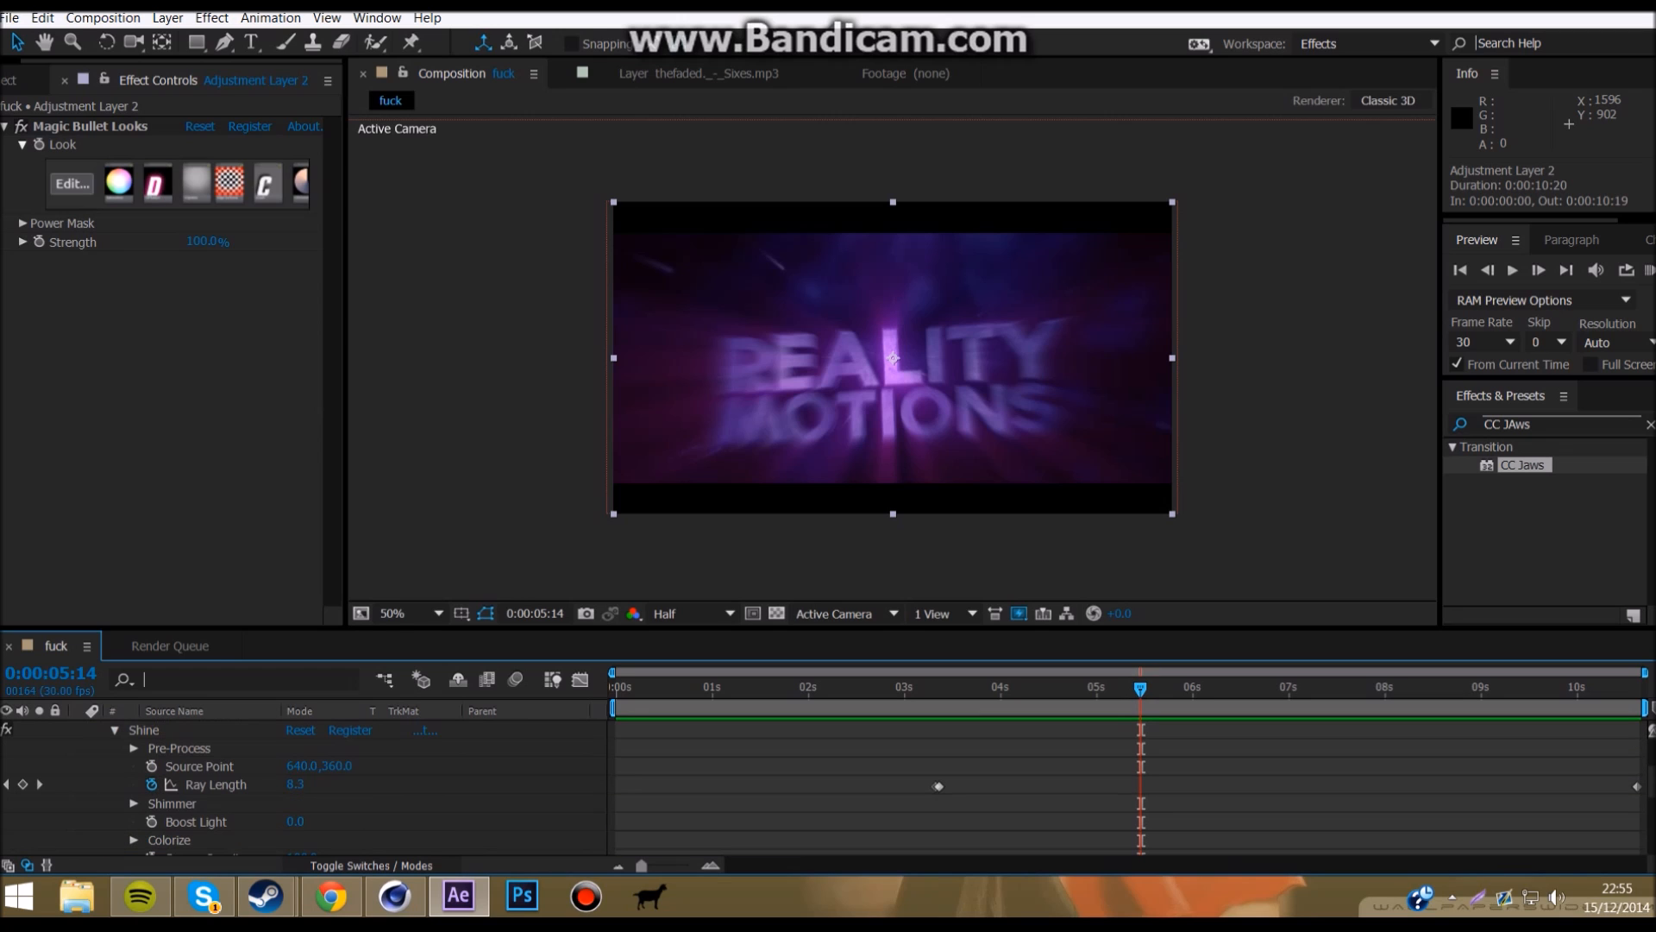
left_click_drag(1637, 785, 1138, 785)
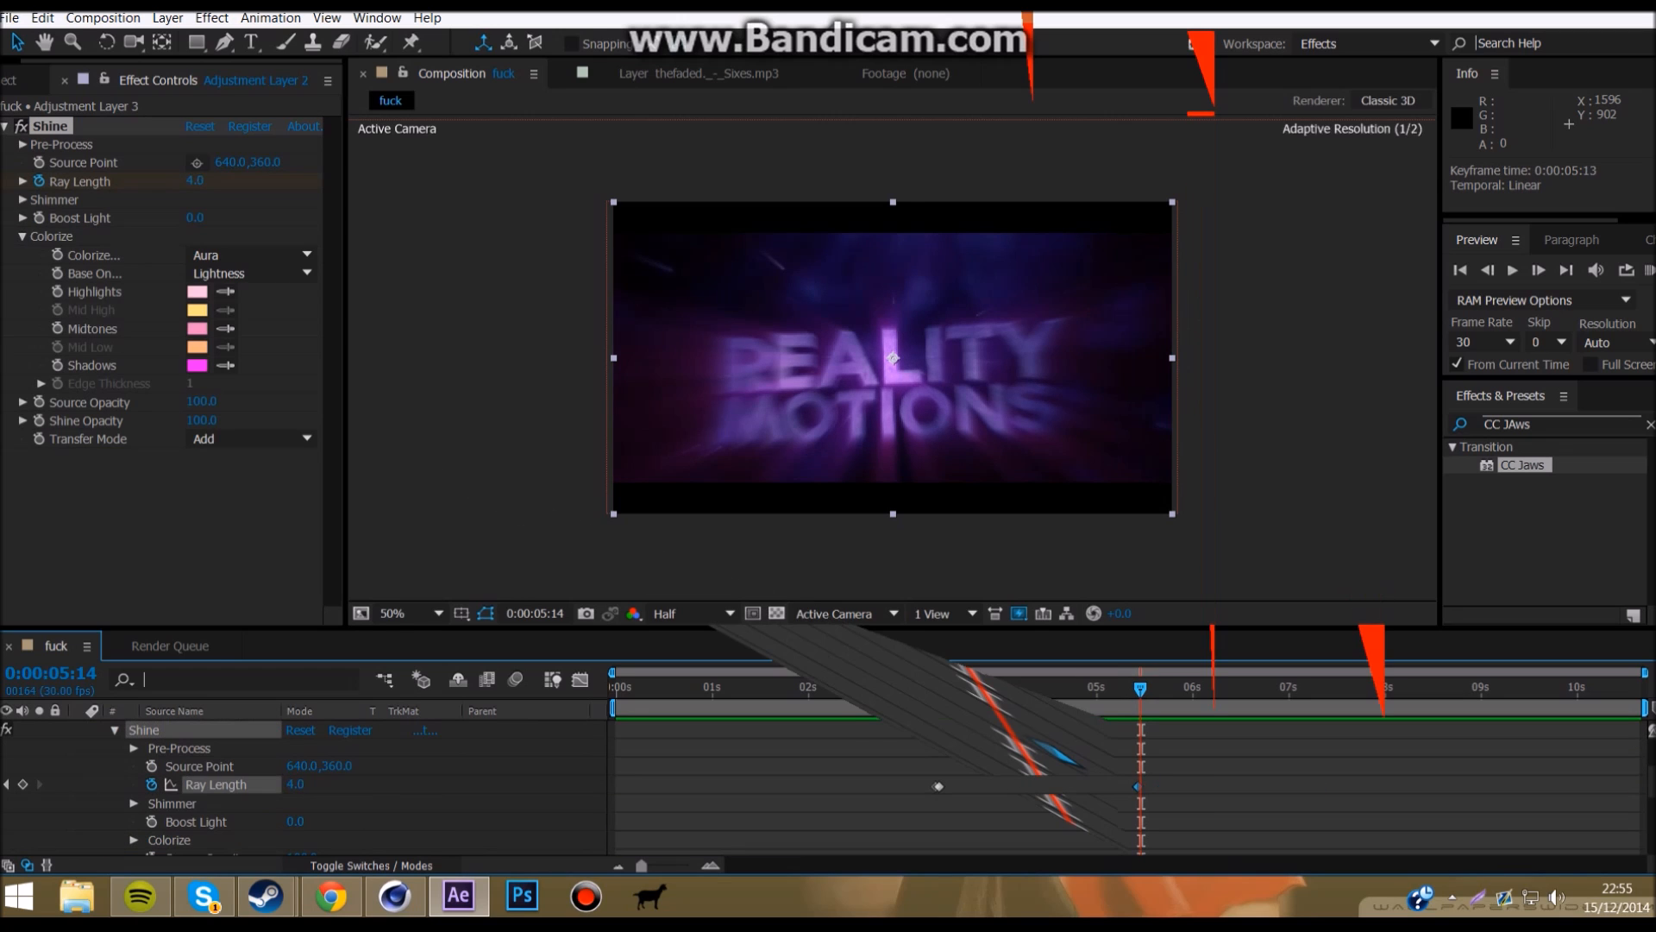
Step: Move the last CC Light Burst 2.5 Ray Length keyframe on the upper Adjustment Layer 3 to 0:00:05:14
scroll(862, 781, "up", 3)
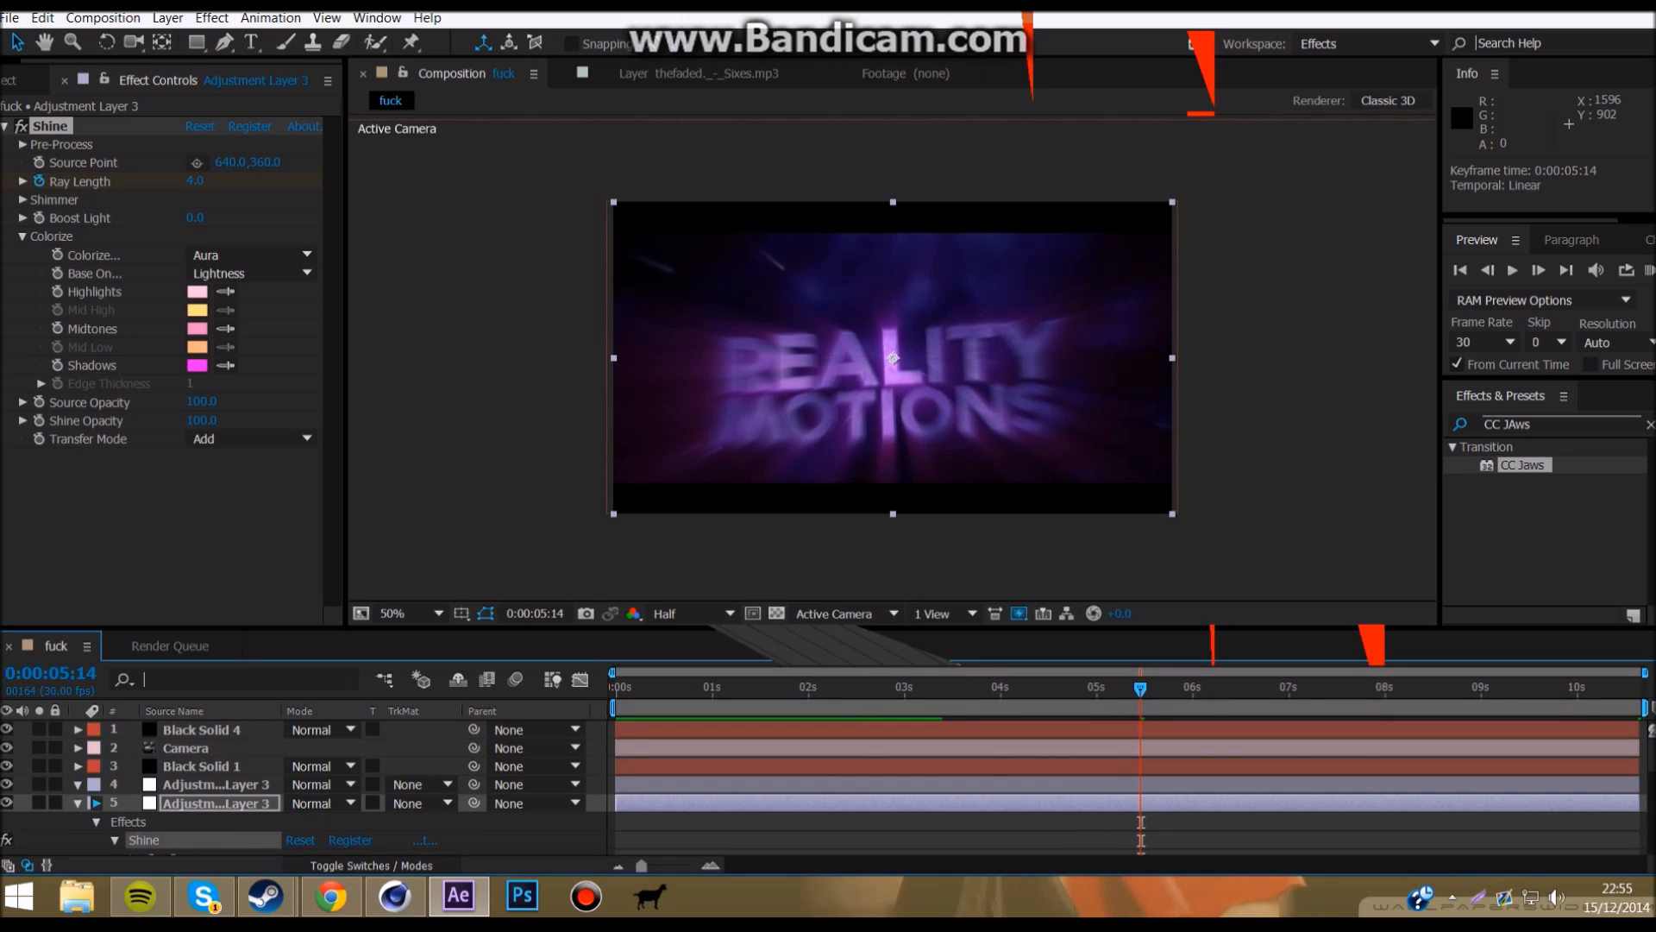
left_click(78, 784)
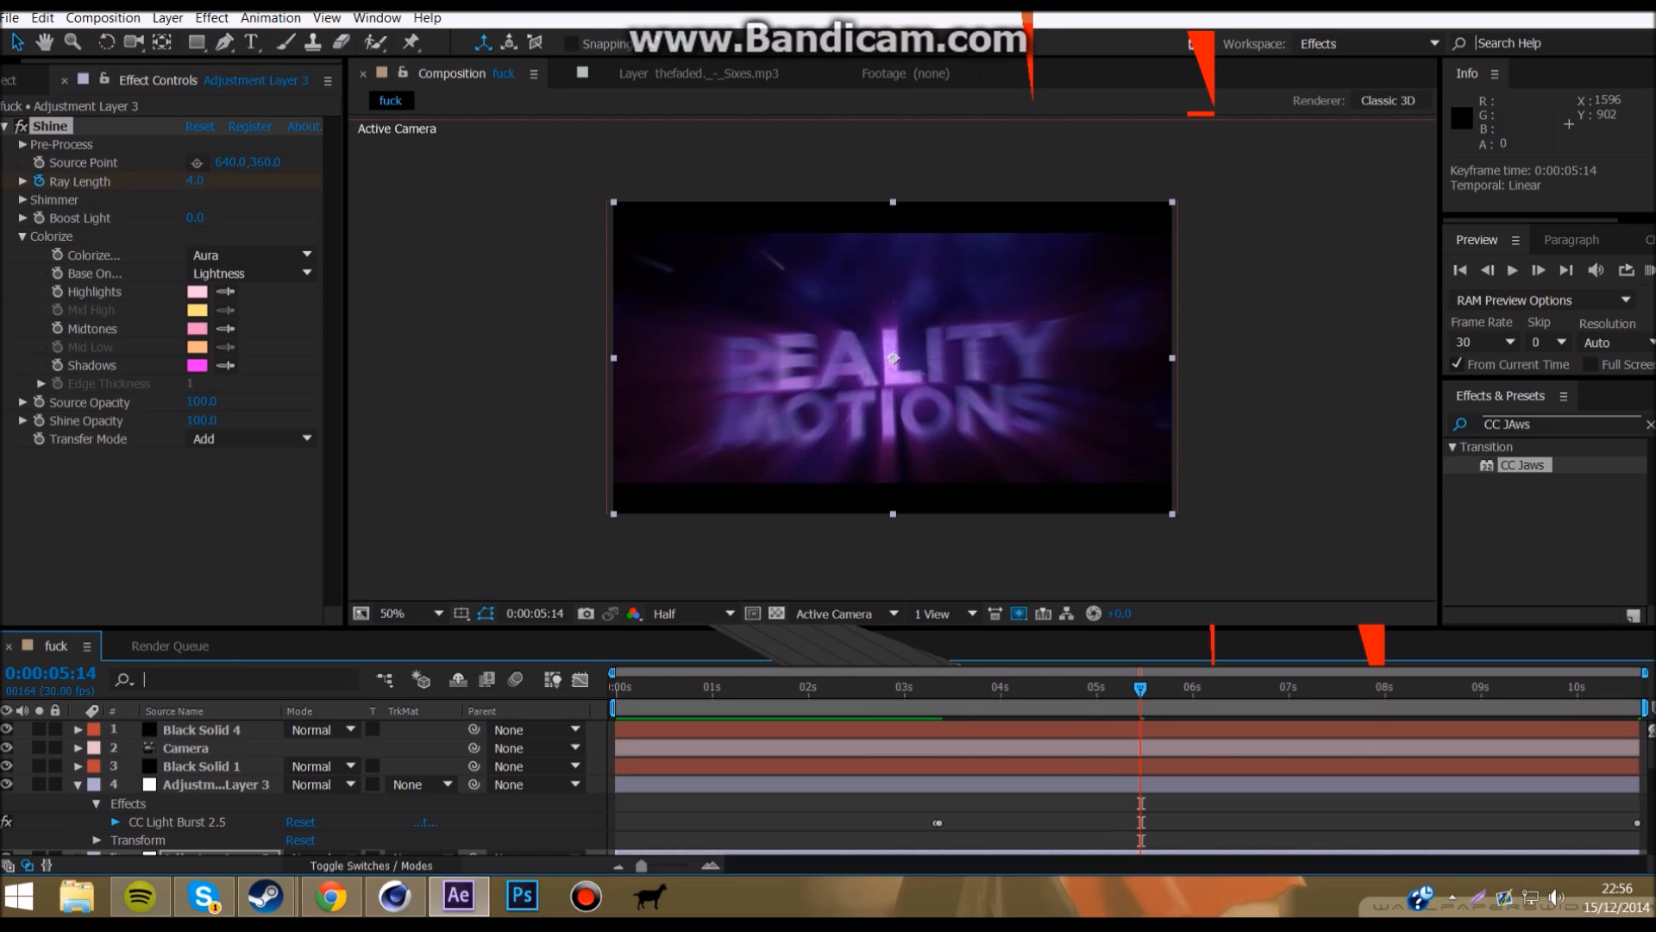
left_click(116, 822)
scroll(116, 822, "down", 2)
left_click_drag(1637, 786, 1134, 786)
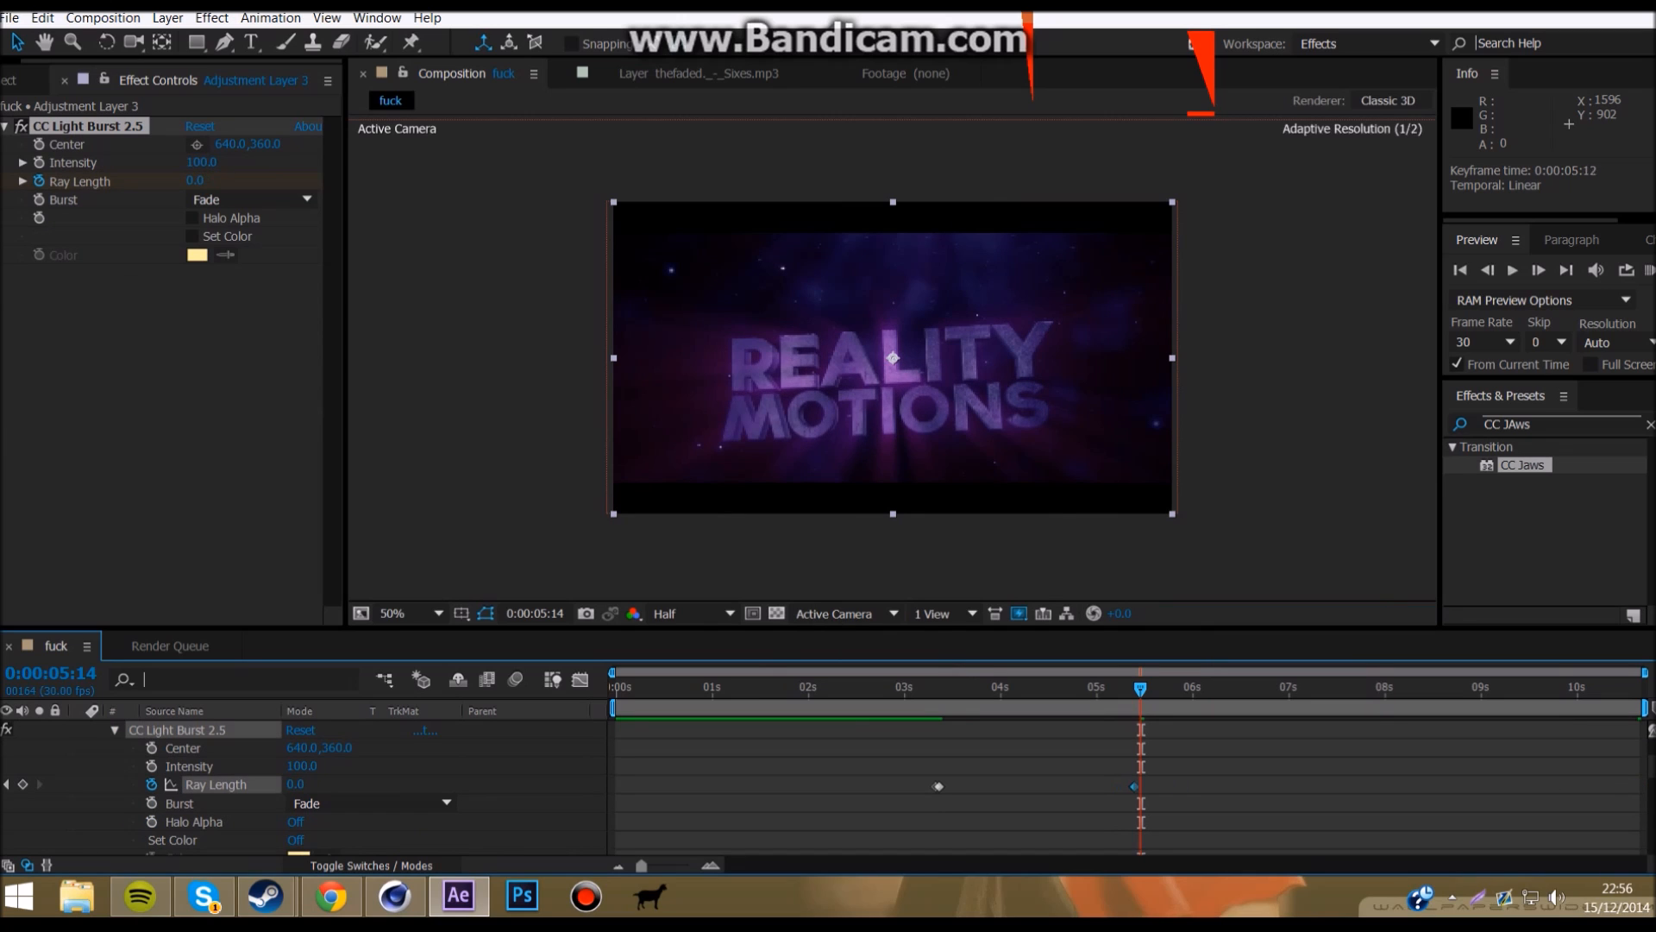
Step: Play a RAM preview from 0:00:00:00 to check the shortened Shine and Light Burst animations
key("Home")
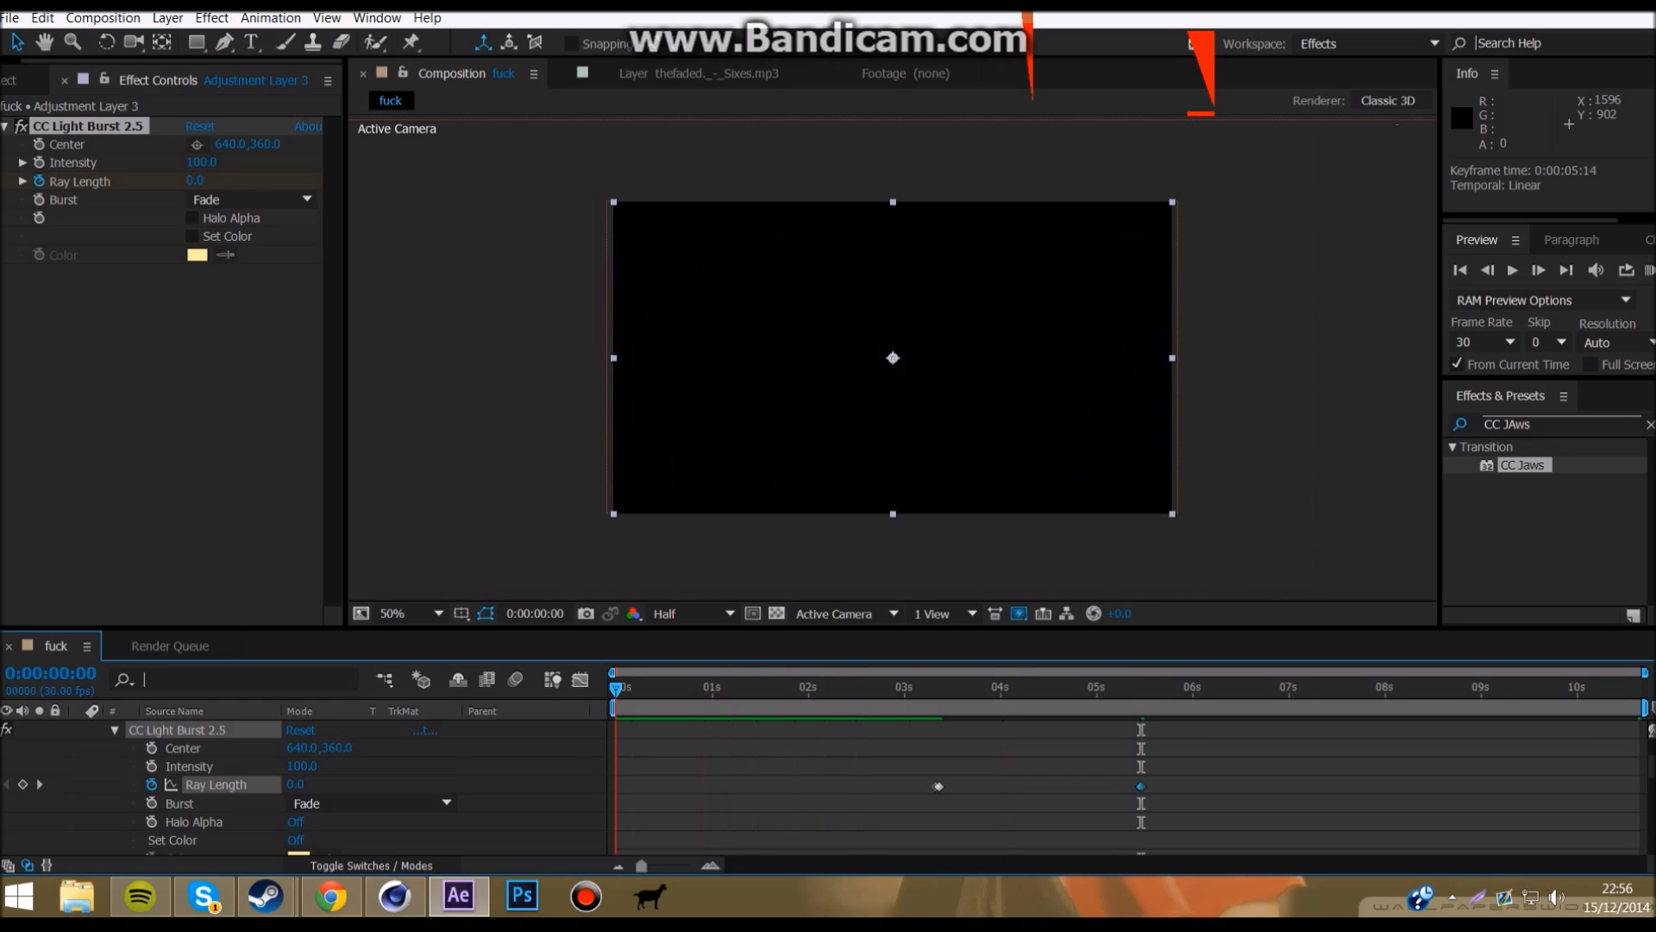
key("KP_0")
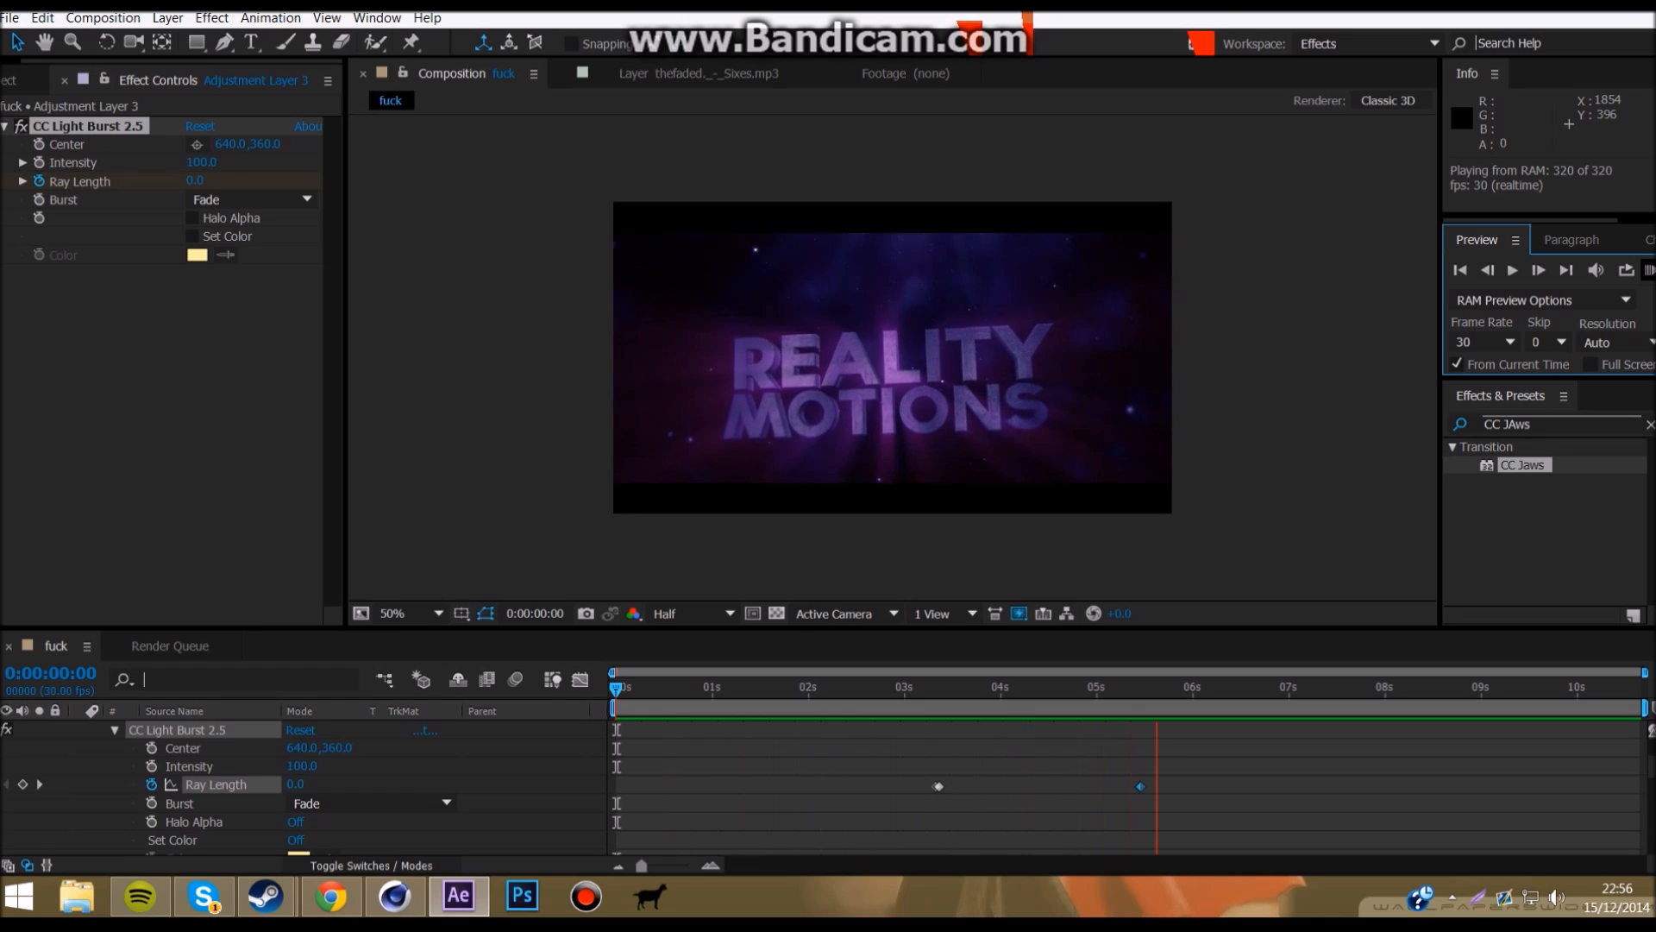
key("space")
Step: Duplicate the Shockwave_16.mov layer and place the copy so that it starts at 0:00:06:09 in the music
left_click_drag(1200, 687, 1205, 687)
scroll(1121, 786, "down", 10)
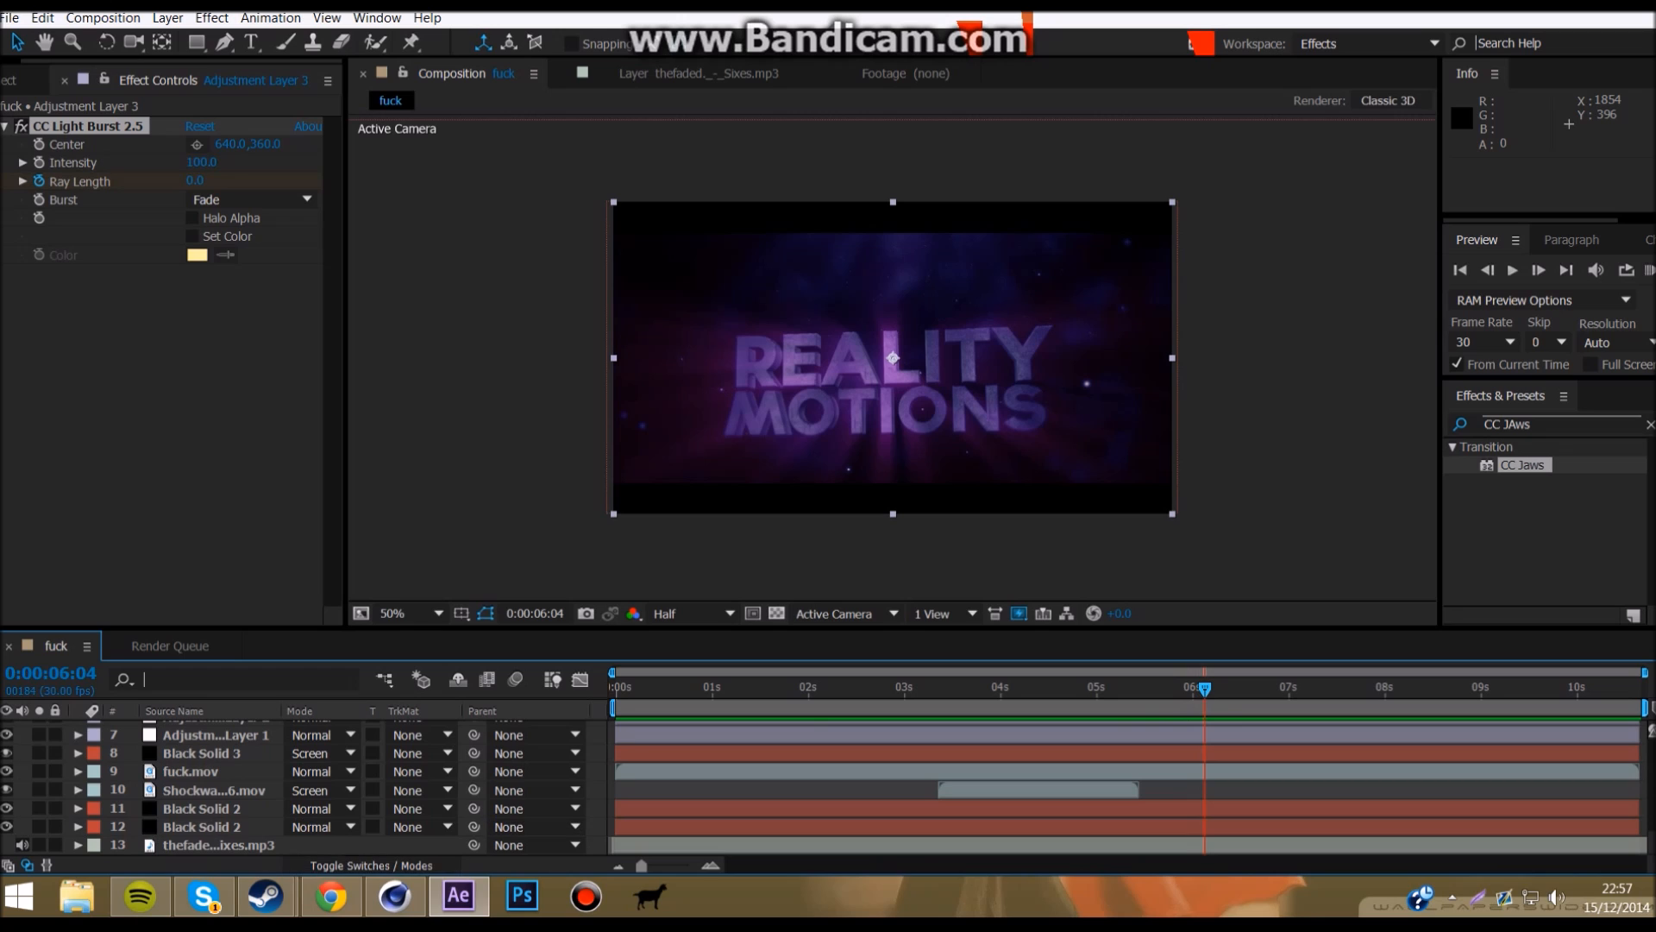
scroll(1205, 748, "down", 3)
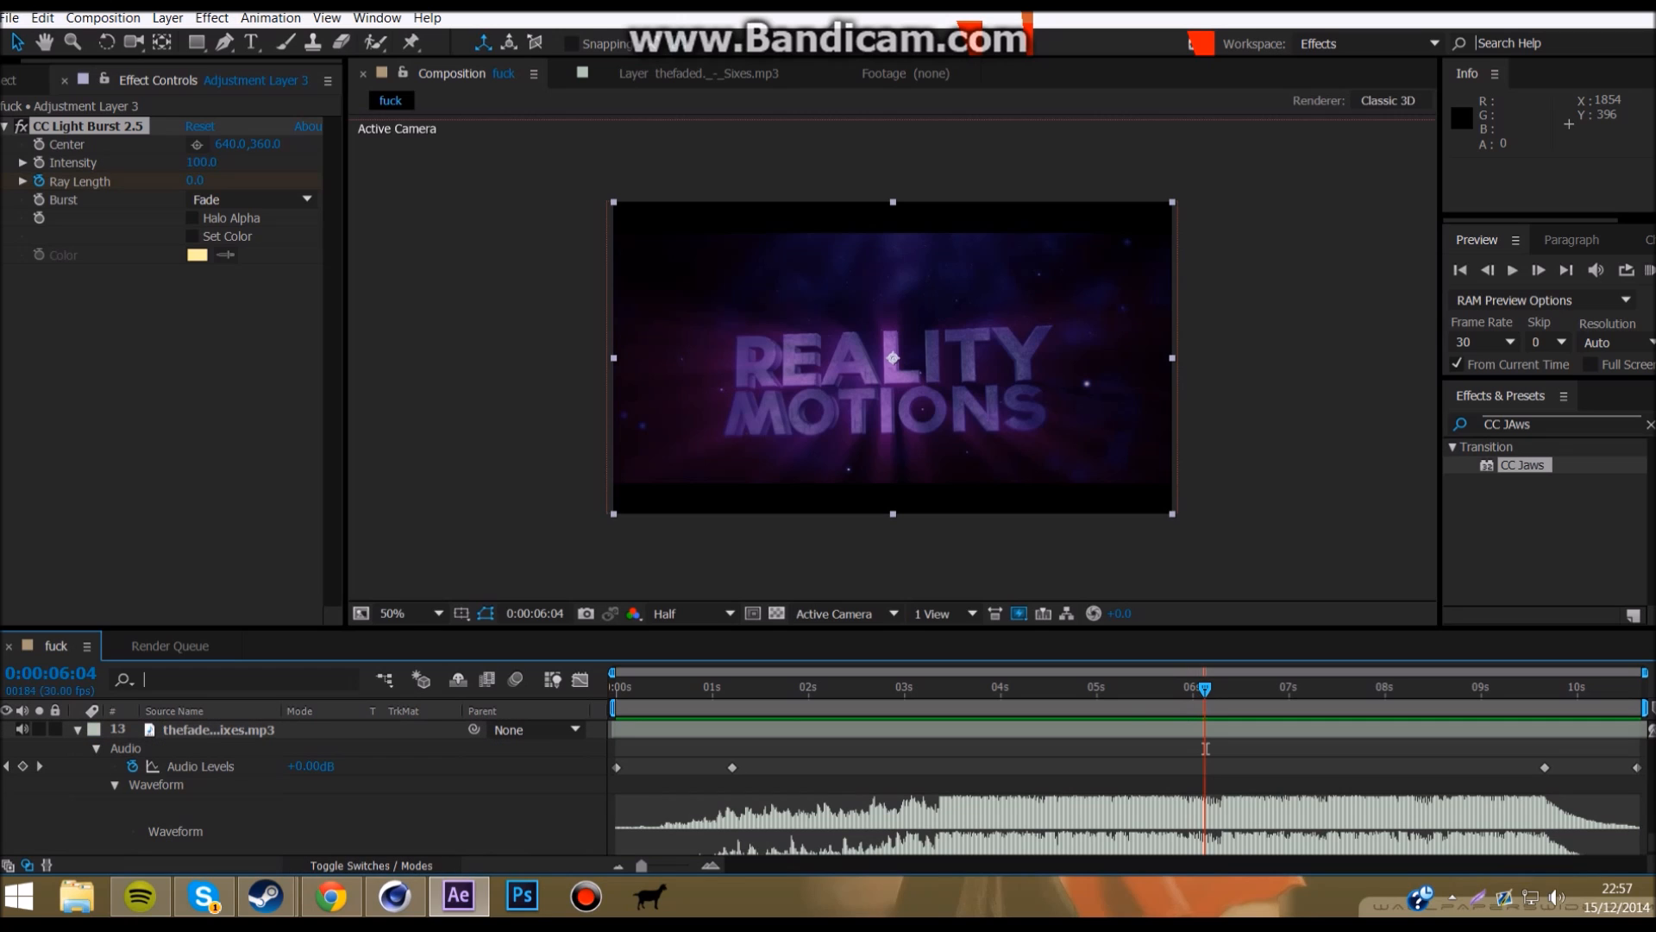
left_click_drag(1205, 748, 1219, 748)
scroll(1219, 748, "up", 3)
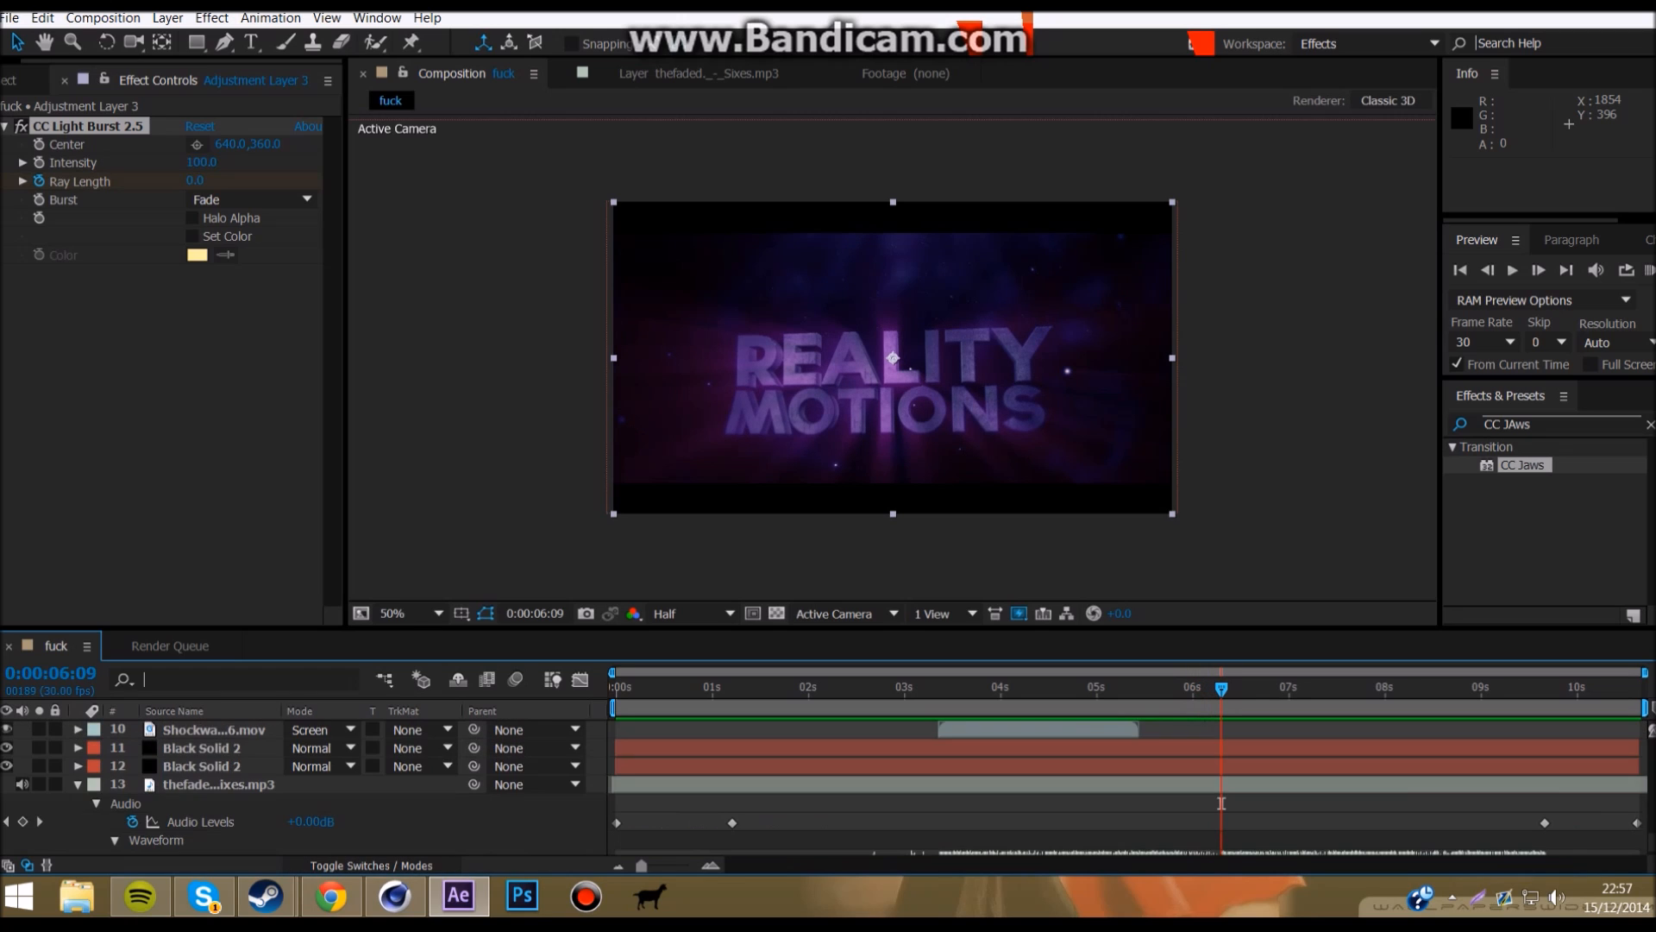
scroll(1221, 803, "up", 3)
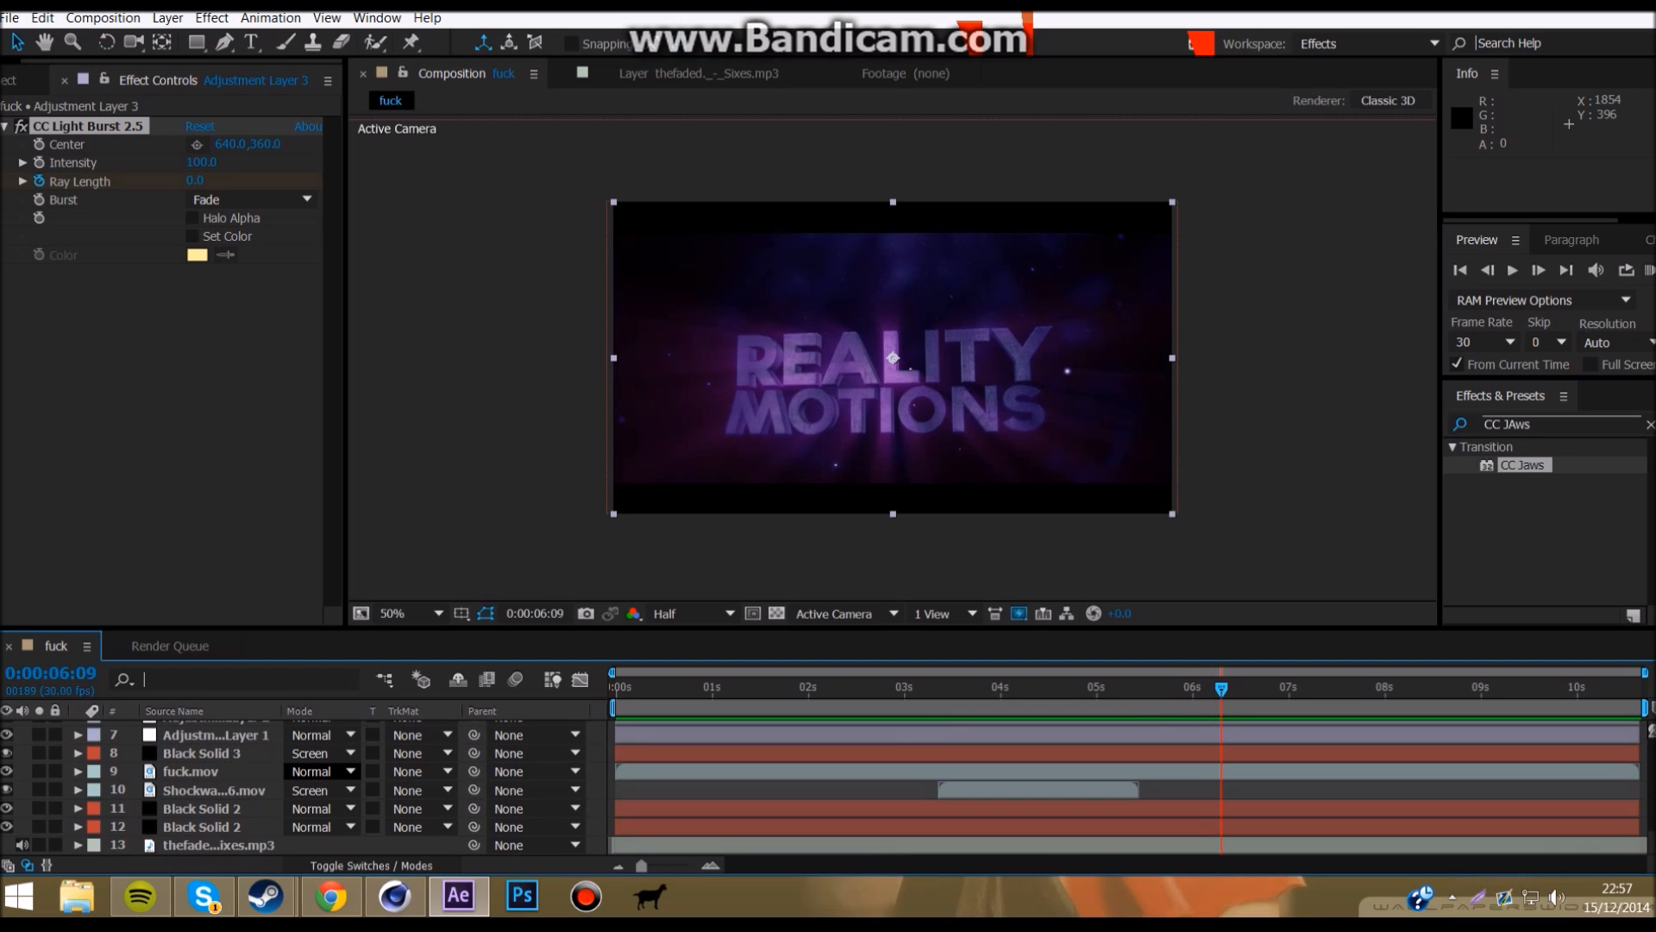
left_click(1039, 790)
key("ctrl+c")
key("ctrl+v")
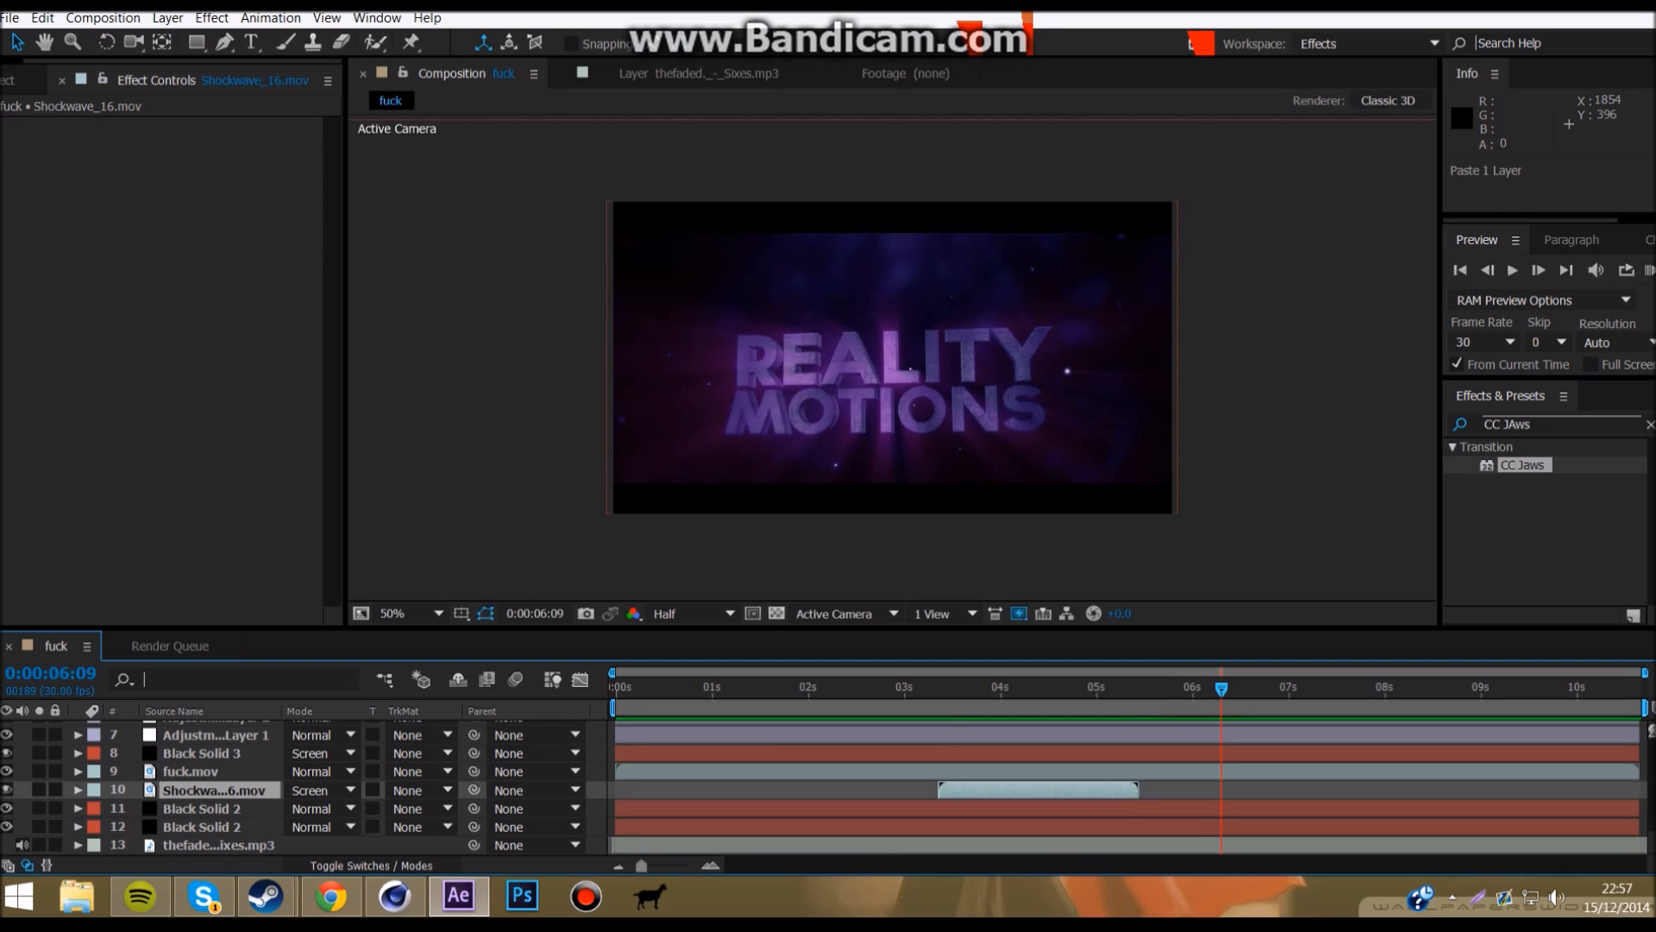
left_click_drag(1039, 791, 1239, 790)
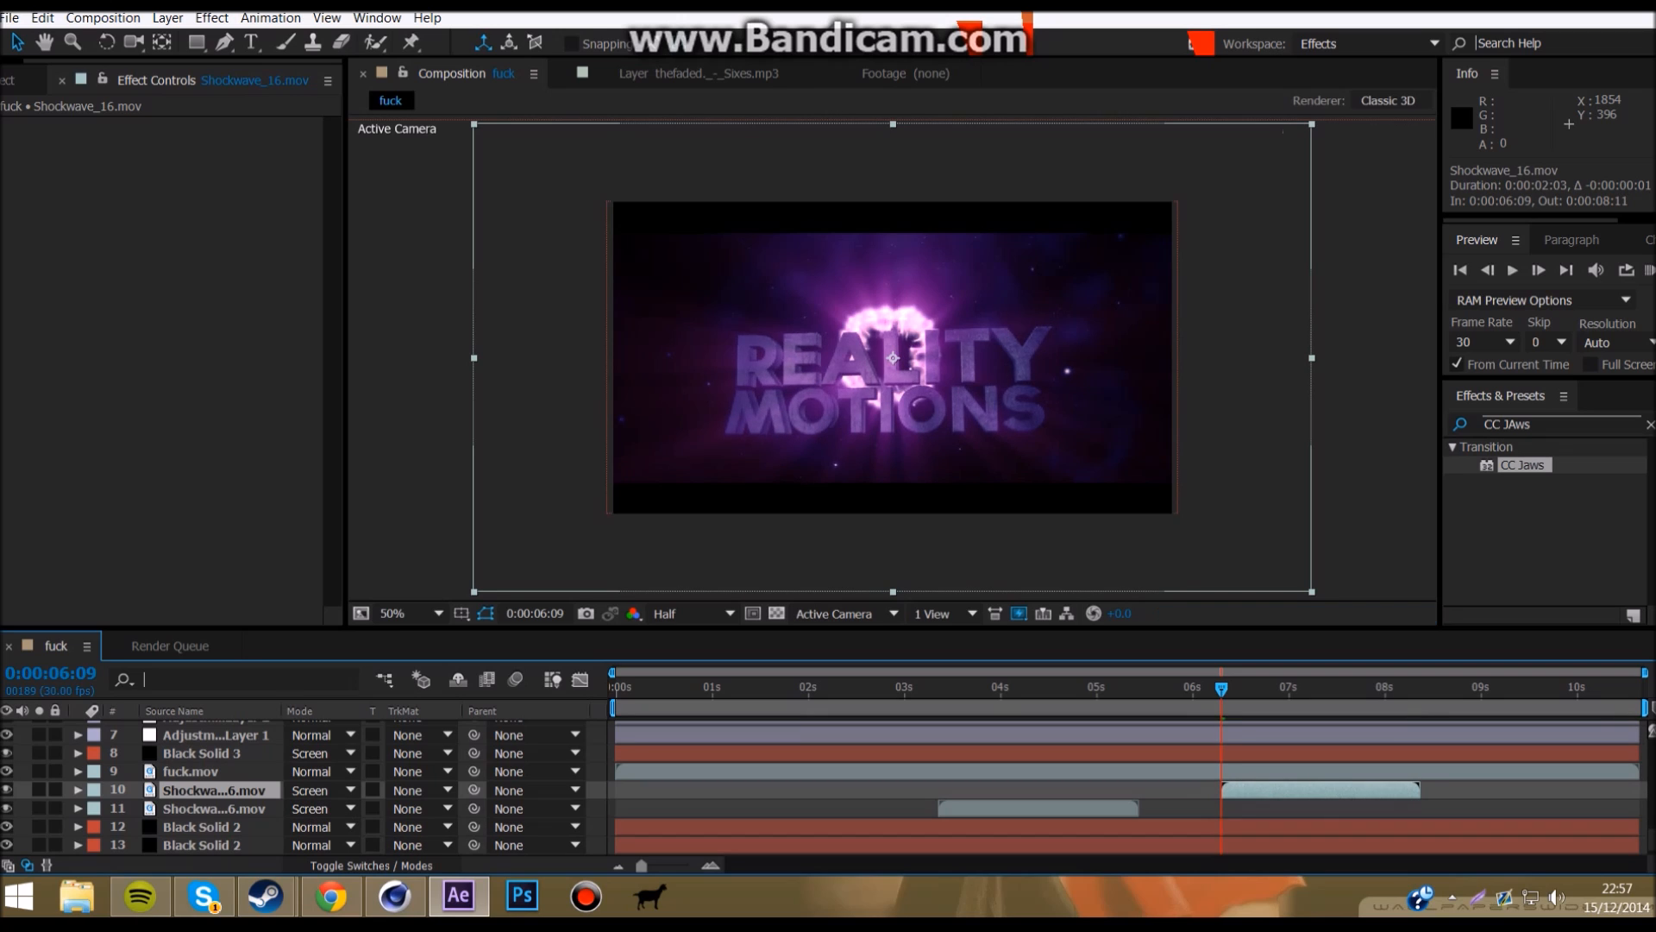
Step: Copy the three S_Shake Amplitude keyframes on Adjustment Layer 1 and paste them at 0:00:06:09 for the second shockwave
scroll(346, 790, "up", 1)
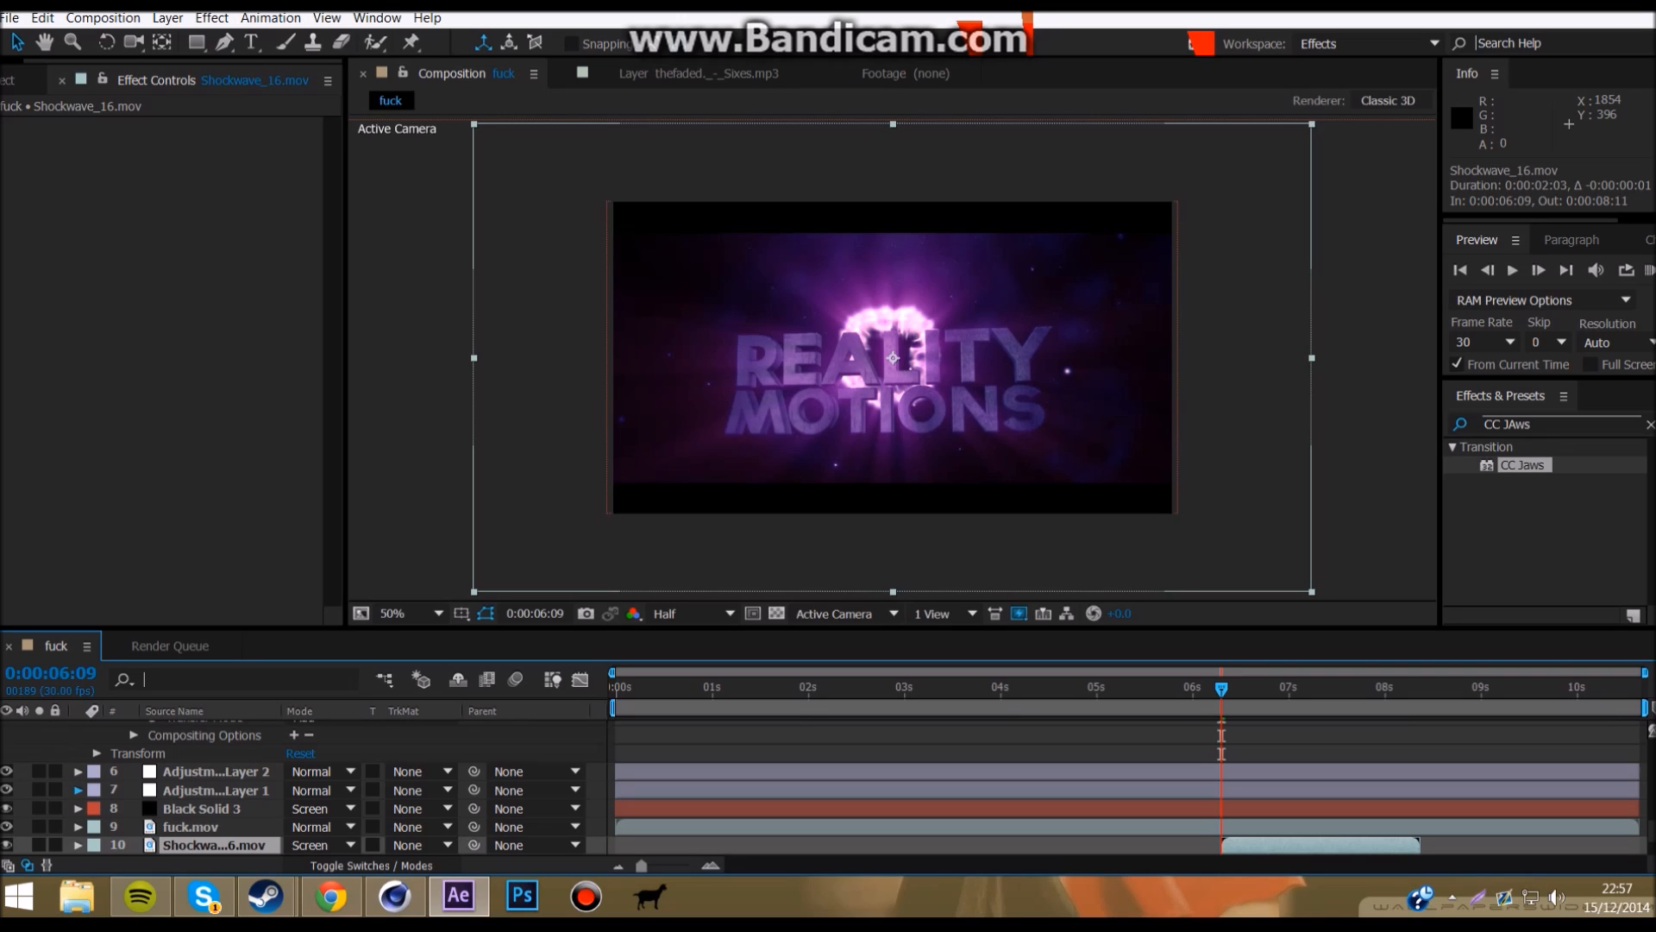
left_click(78, 790)
left_click(96, 808)
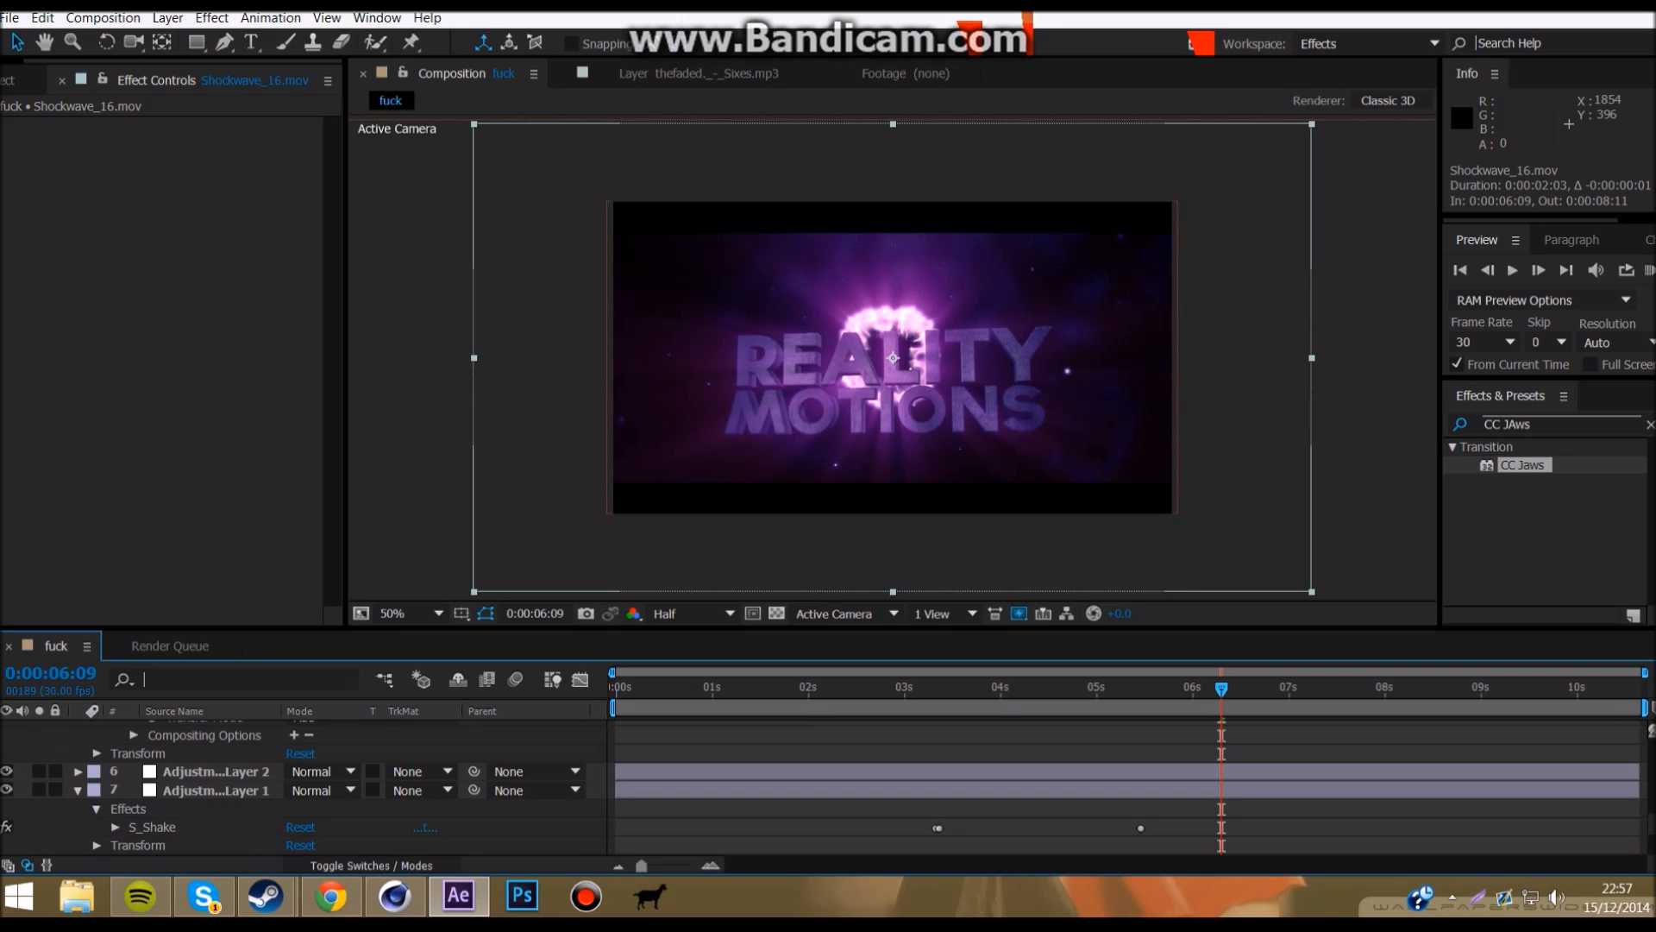
left_click(115, 827)
left_click_drag(1178, 771, 926, 823)
key("ctrl+c")
key("ctrl+v")
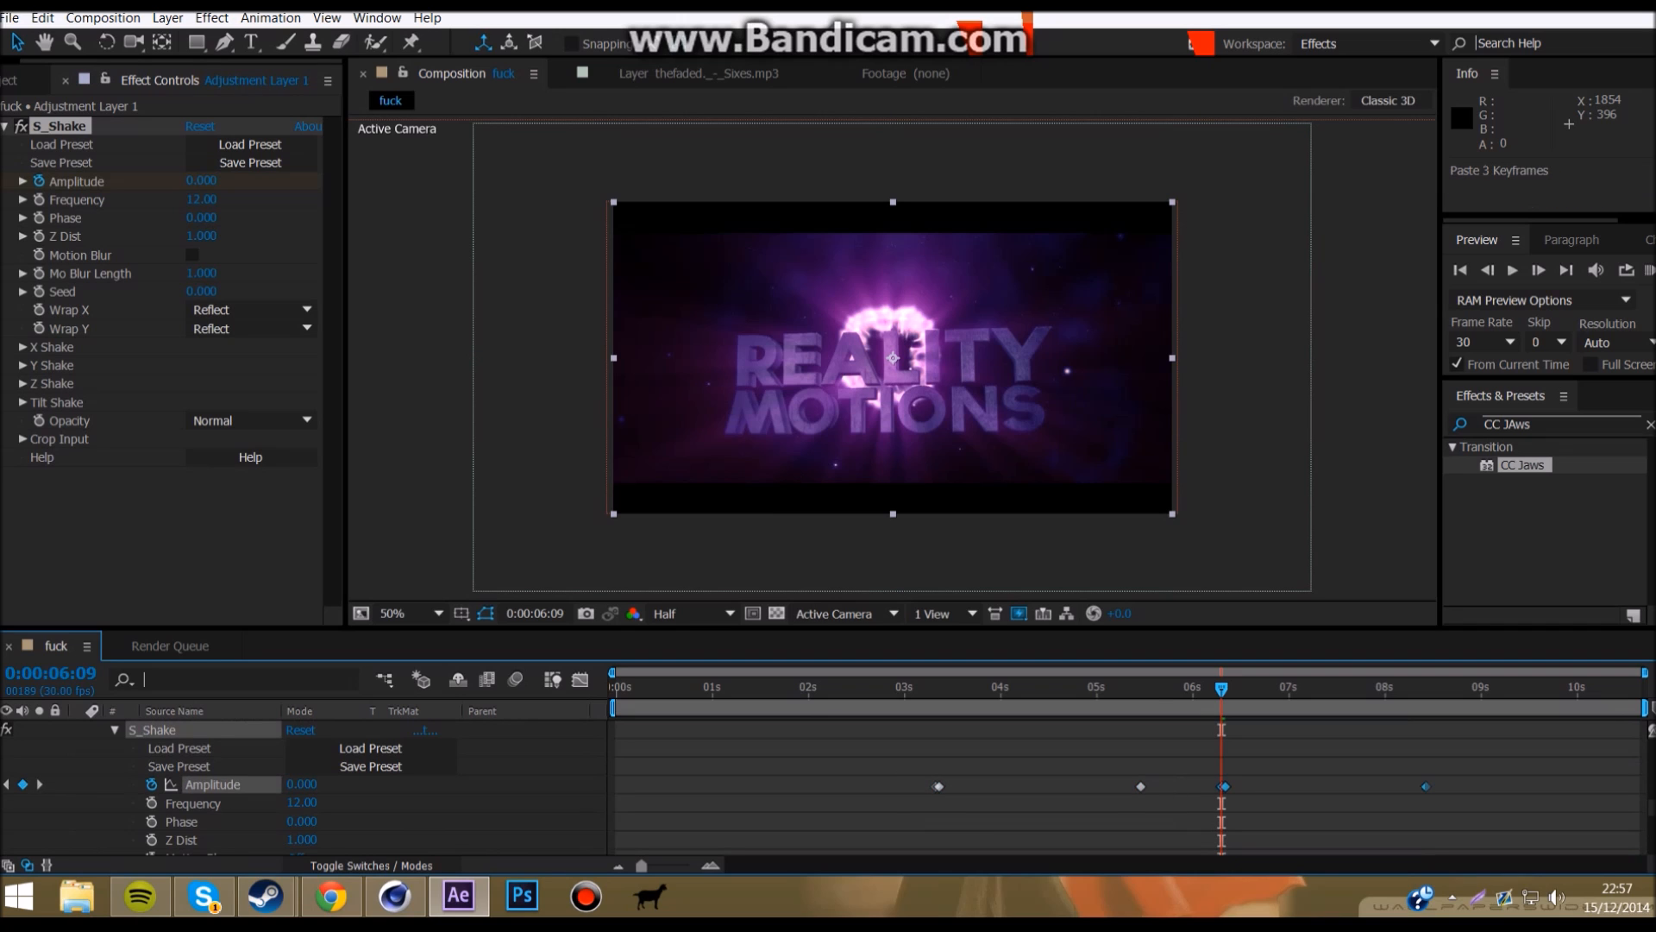
Step: Copy the three Shine Ray Length keyframes on the lower Adjustment Layer 3 and paste them at 0:00:06:09
scroll(932, 794, "down", 5)
scroll(932, 794, "up", 6)
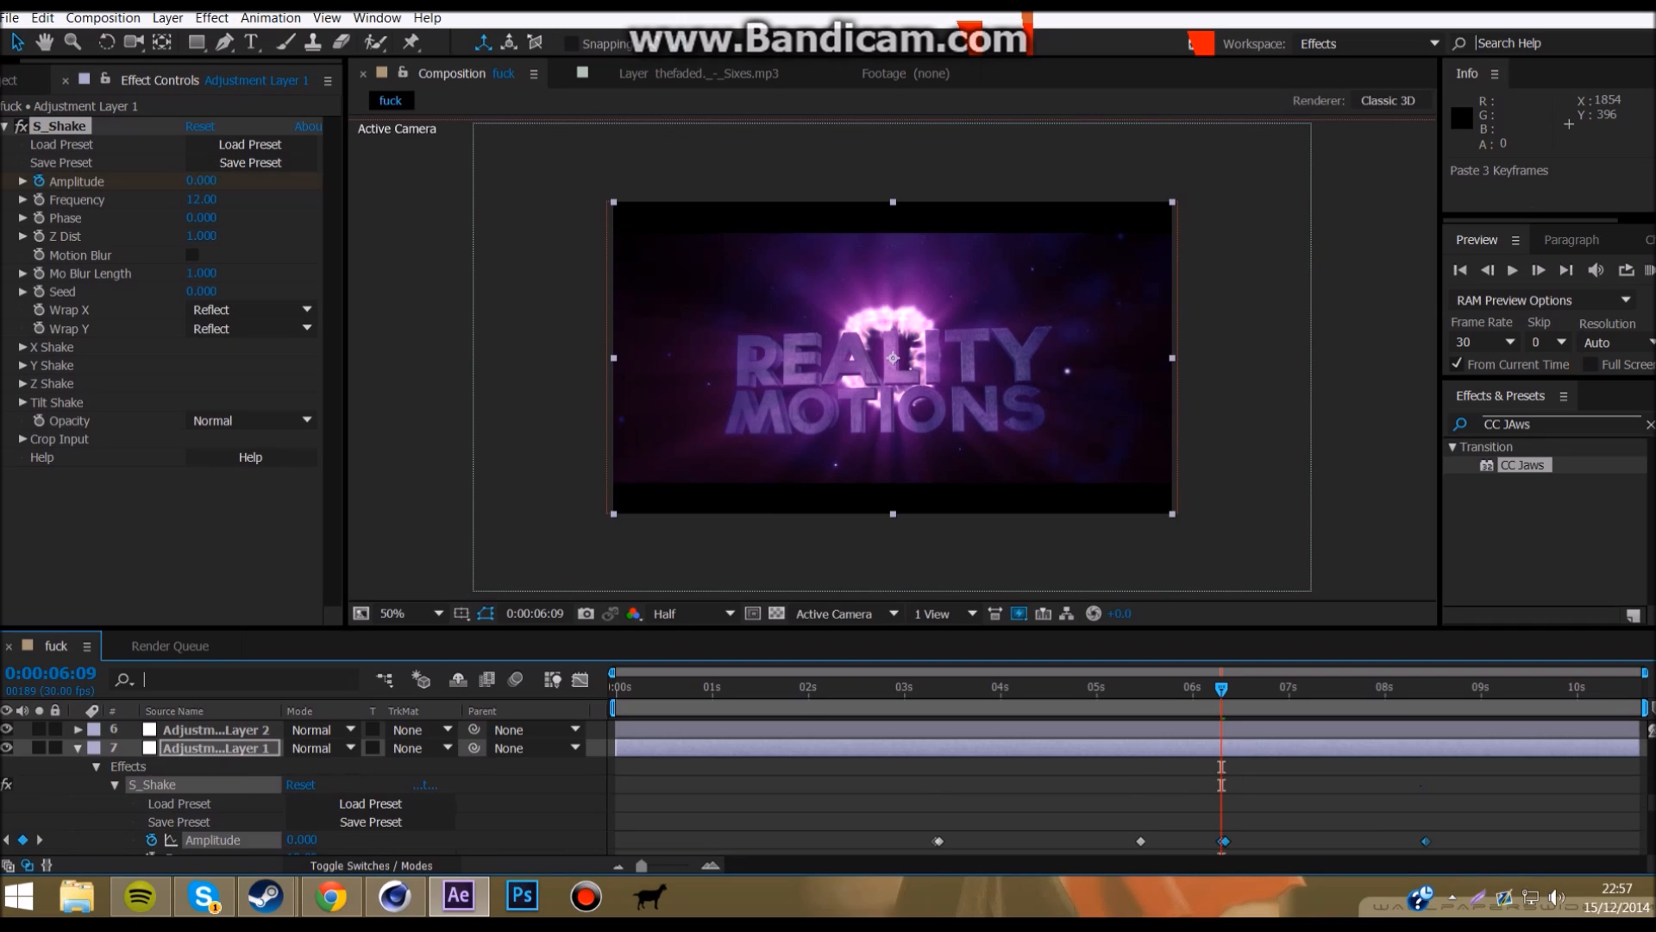
scroll(932, 785, "up", 3)
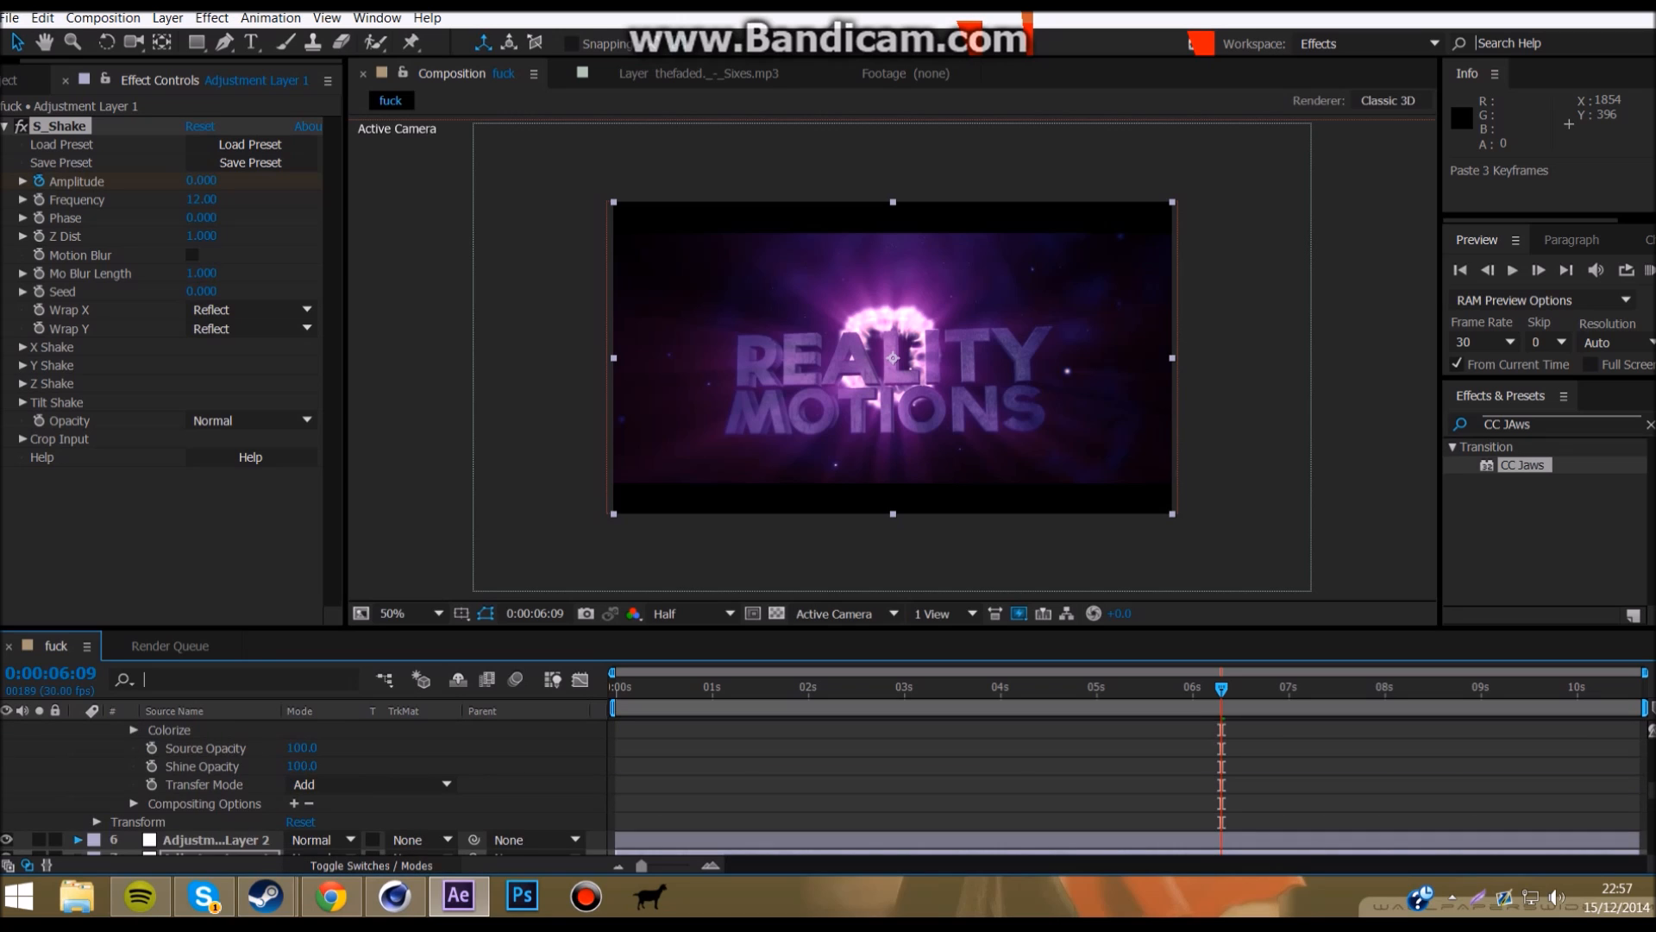
left_click(78, 839)
left_click(78, 827)
left_click(78, 808)
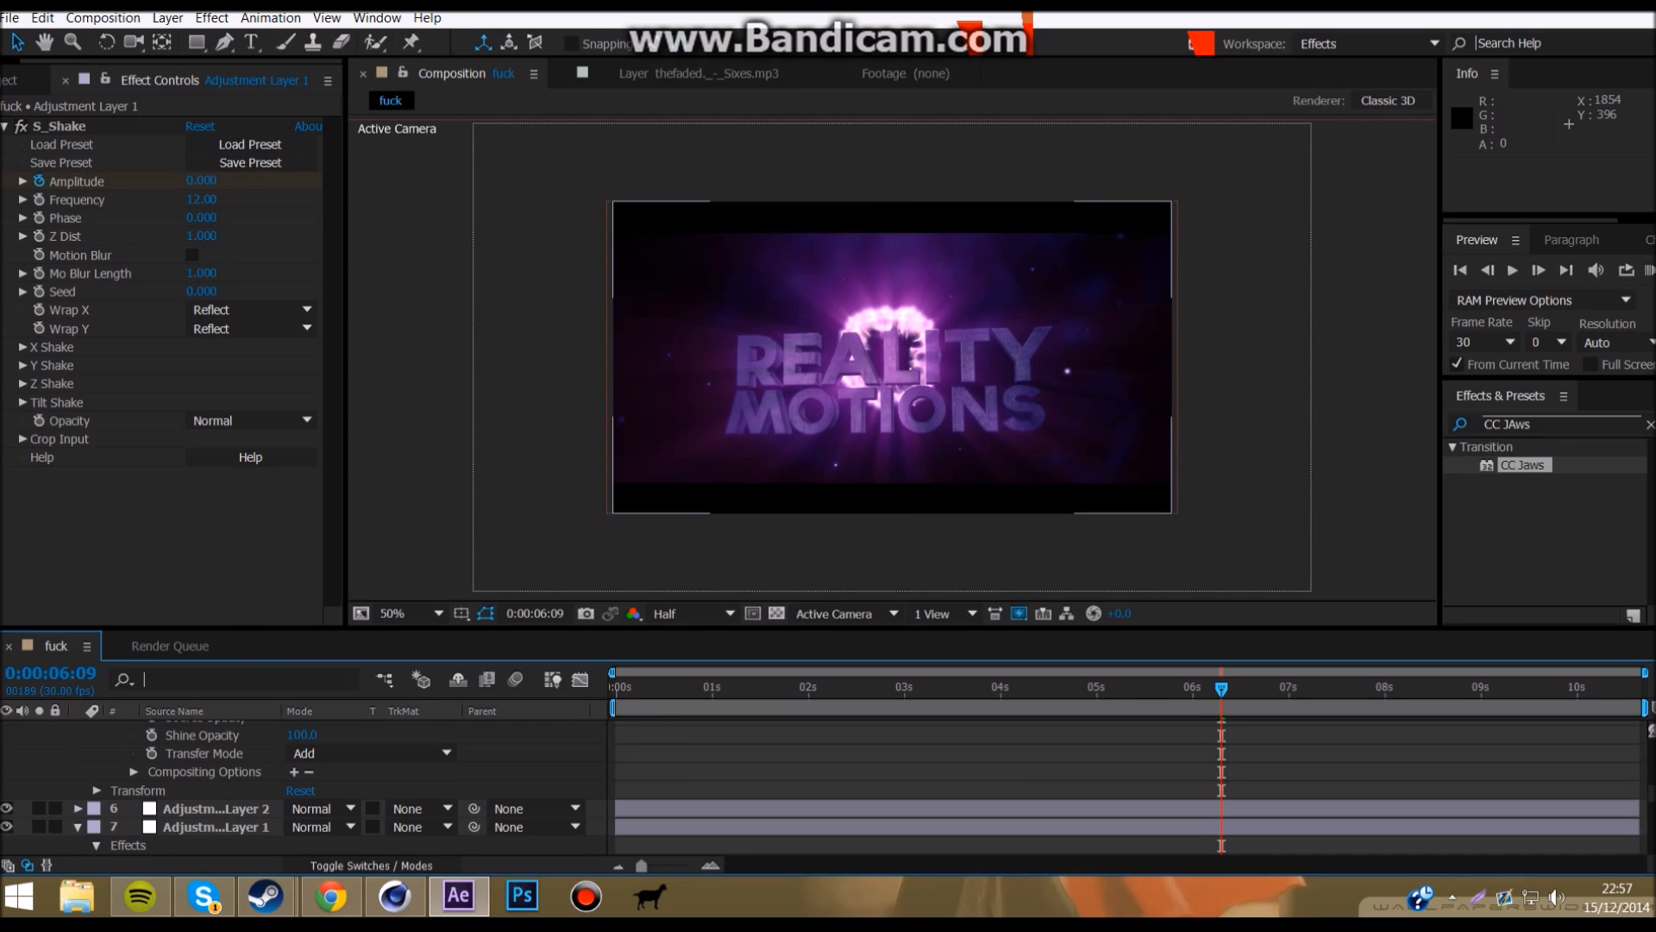
left_click(215, 808)
scroll(215, 802, "up", 2)
left_click_drag(1203, 749, 882, 786)
key("ctrl+c")
key("ctrl+v")
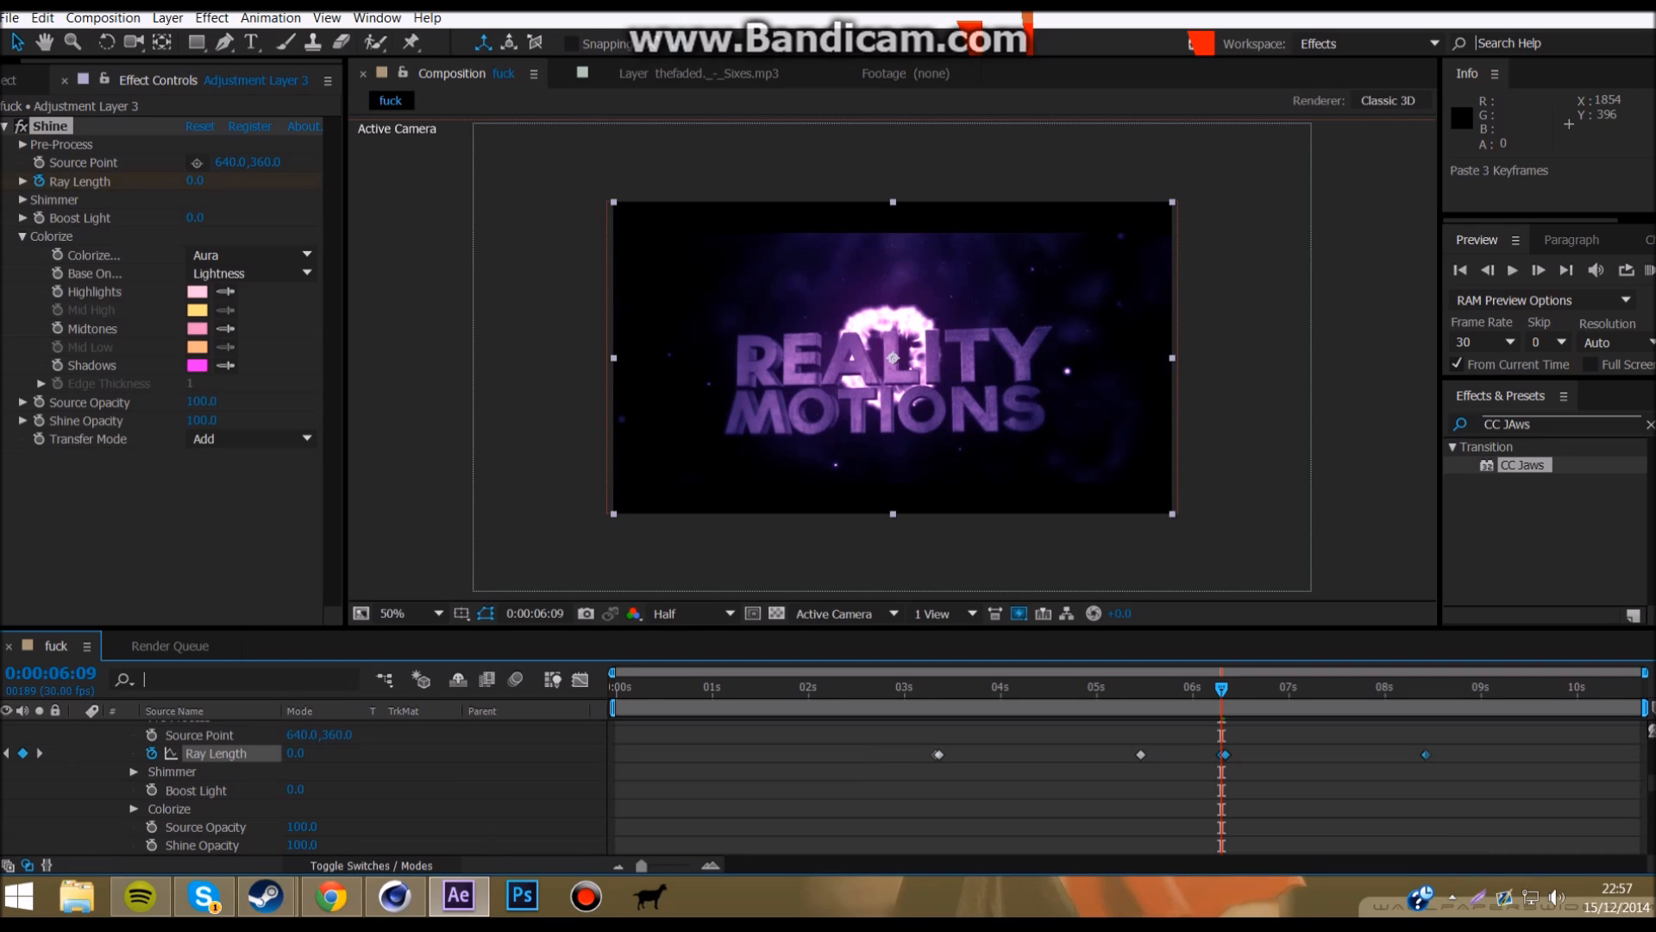
key("ctrl+z")
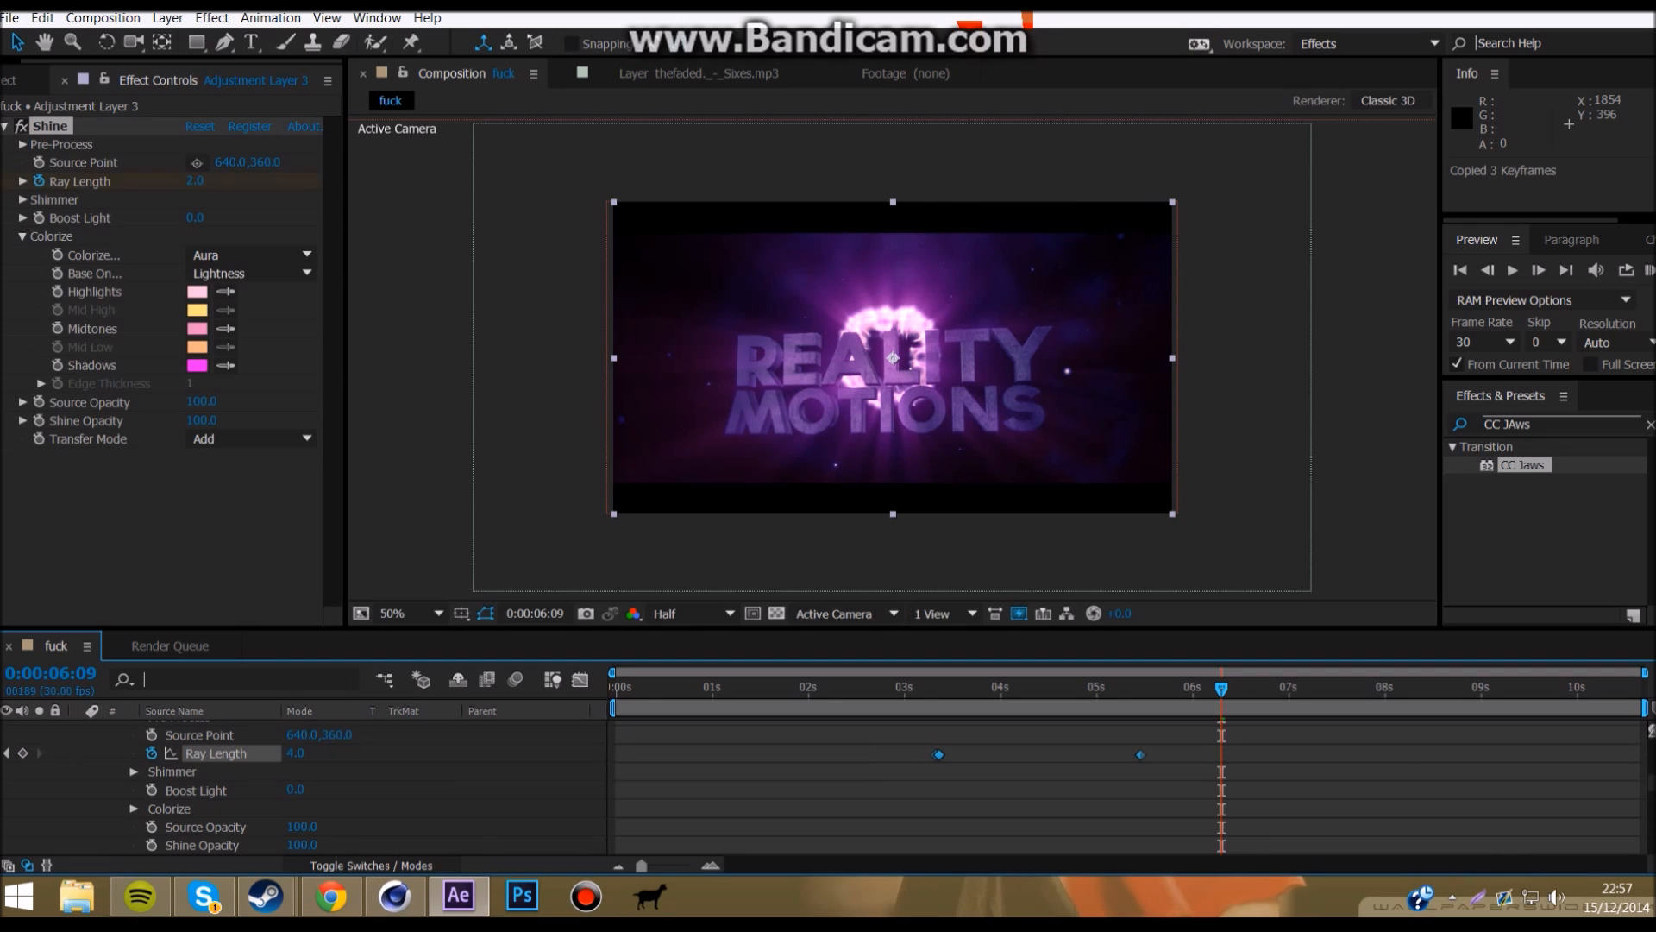
key("ctrl+v")
Step: Copy the three CC Light Burst 2.5 Ray Length keyframes on the upper Adjustment Layer 3 and paste them at 0:00:06:09
scroll(828, 787, "up", 5)
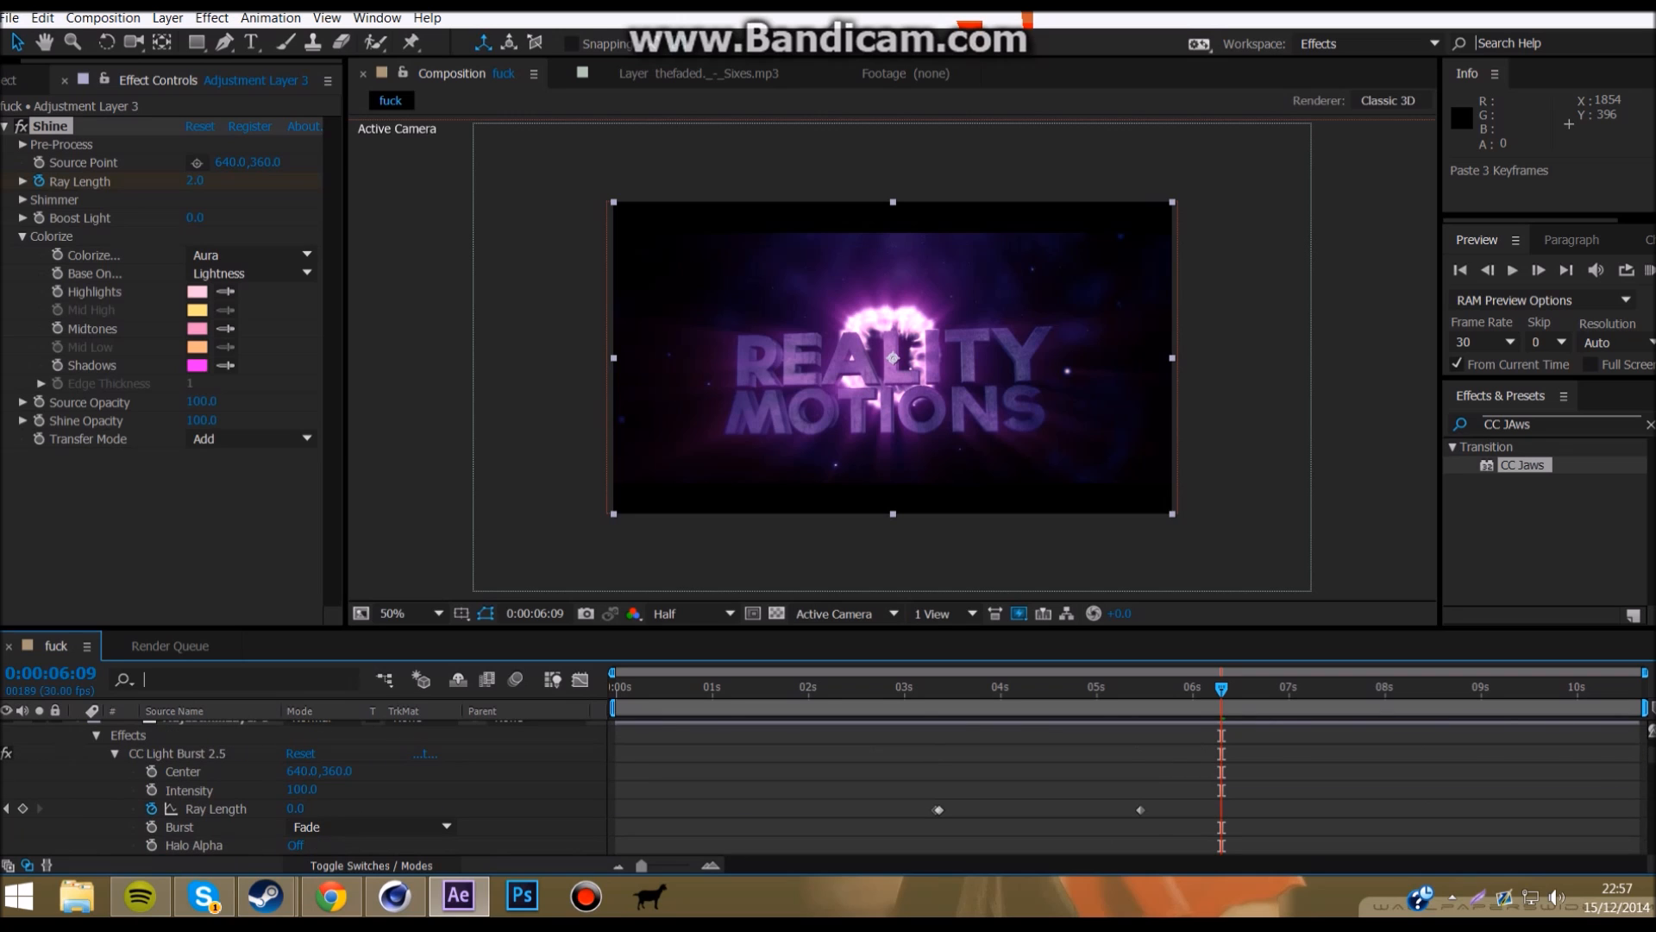
left_click_drag(1193, 777, 906, 828)
key("ctrl+c")
key("ctrl+v")
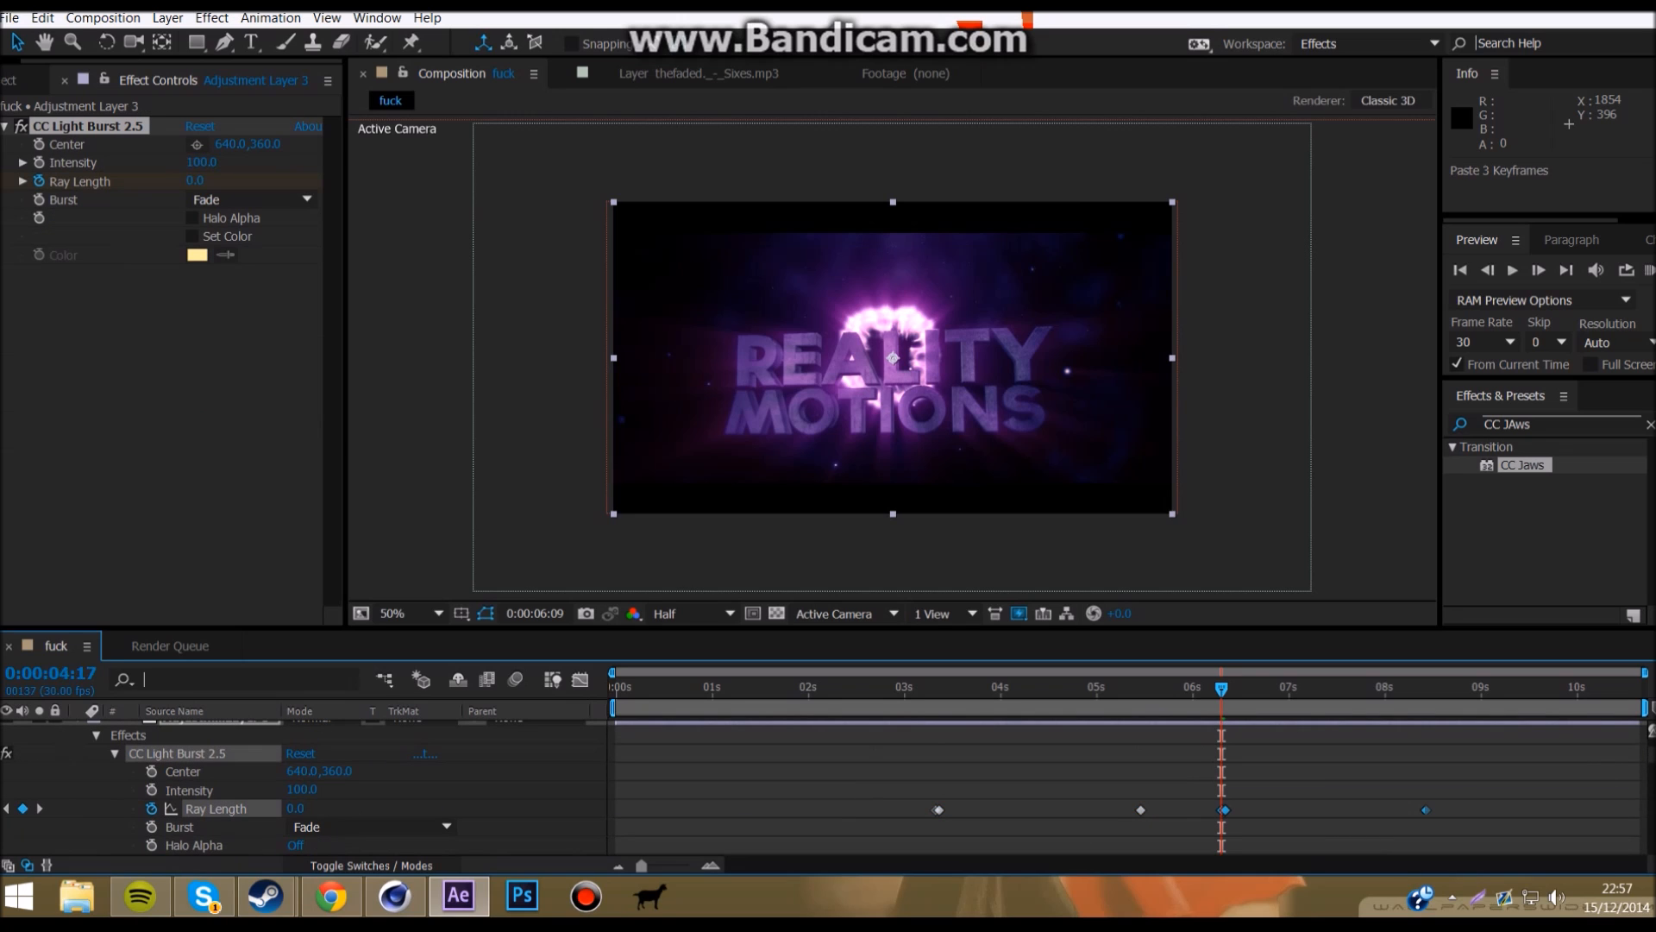
Step: Play a RAM preview from 0:00:00:00 to check the effects on the second shockwave
left_click_drag(1223, 688, 879, 688)
key("Home")
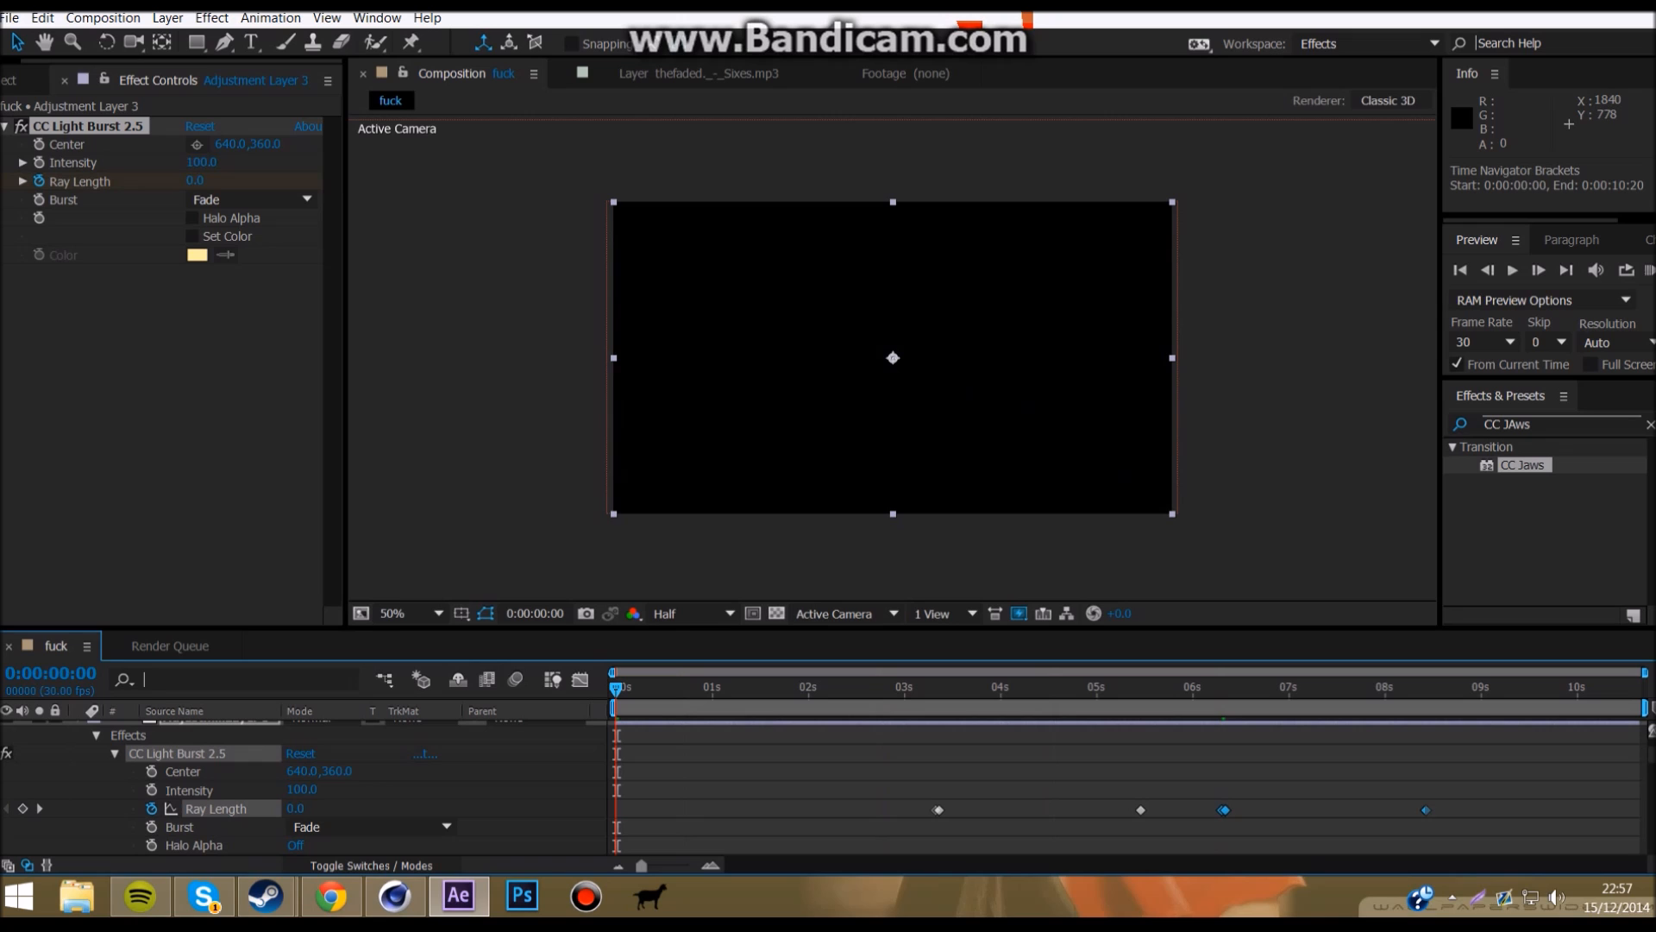
key("KP_0")
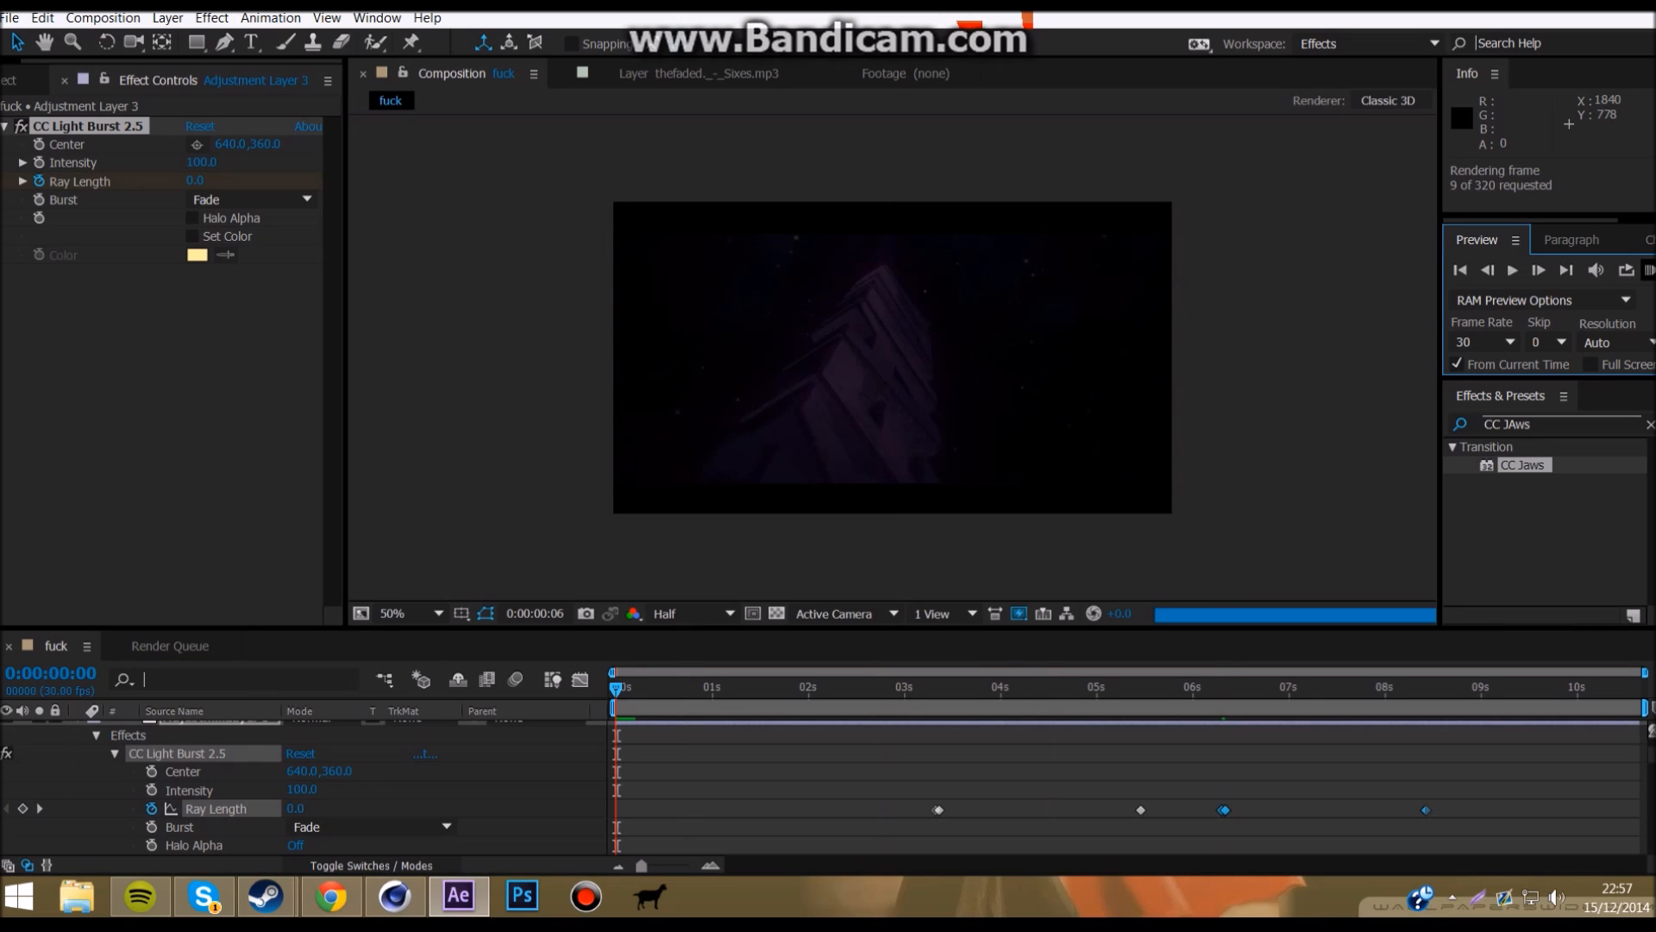
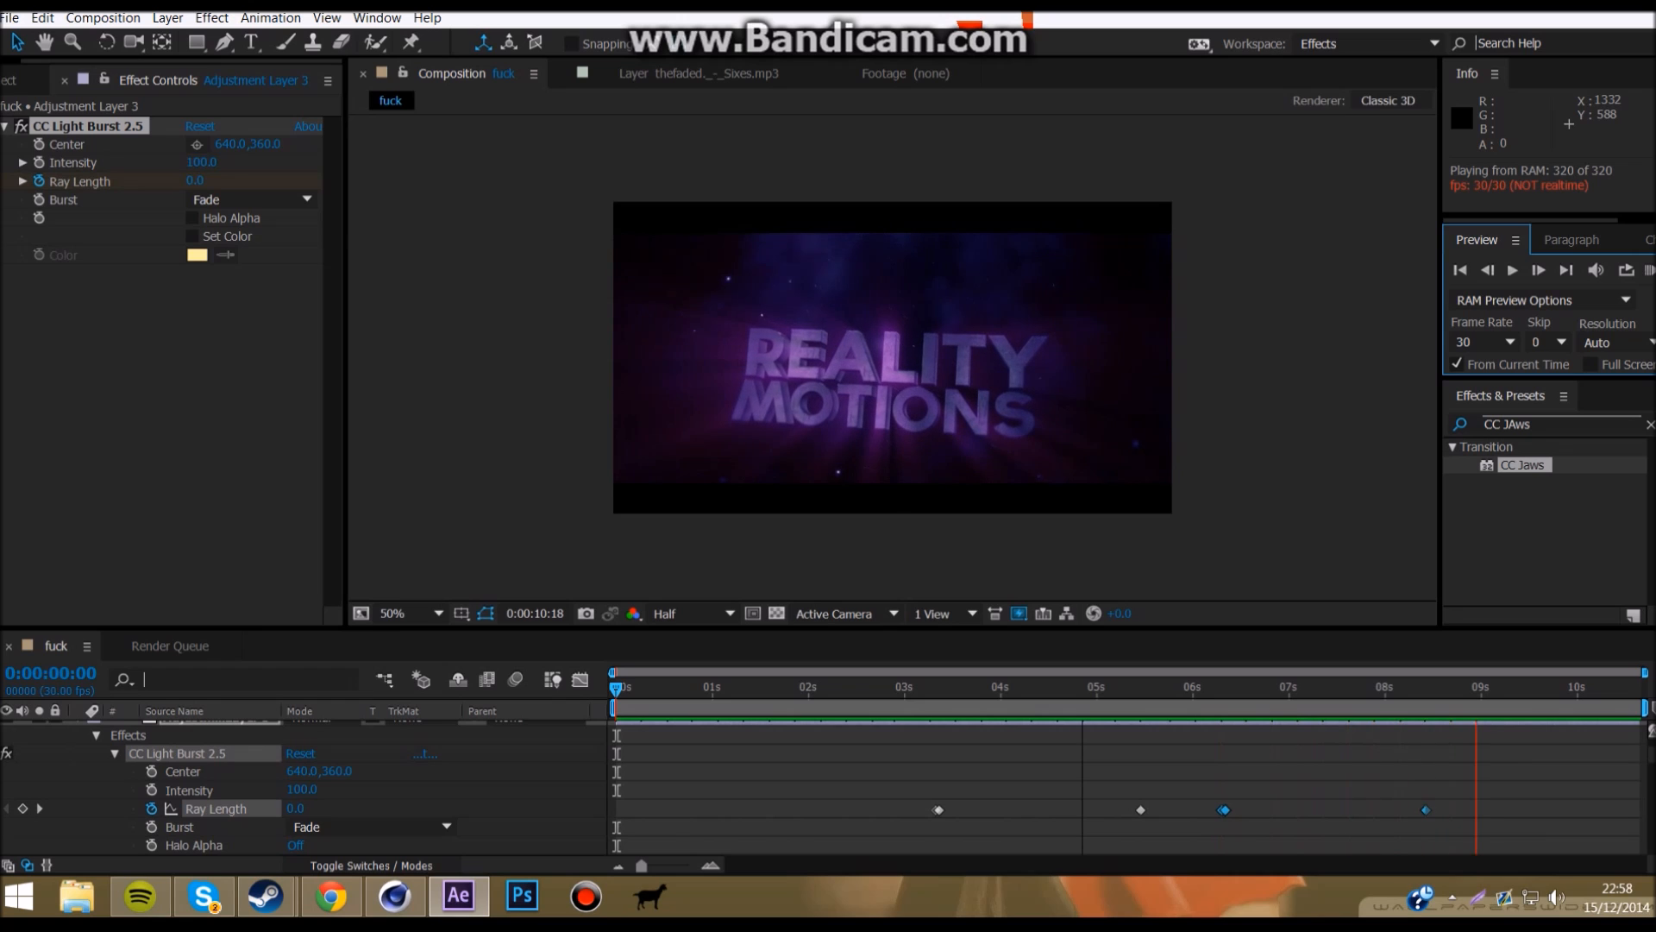
key("space")
Step: Reveal the music layer's waveform and preview from 0:00:08:04 to locate the next beat, stopping at 0:00:09:04
left_click(1482, 687)
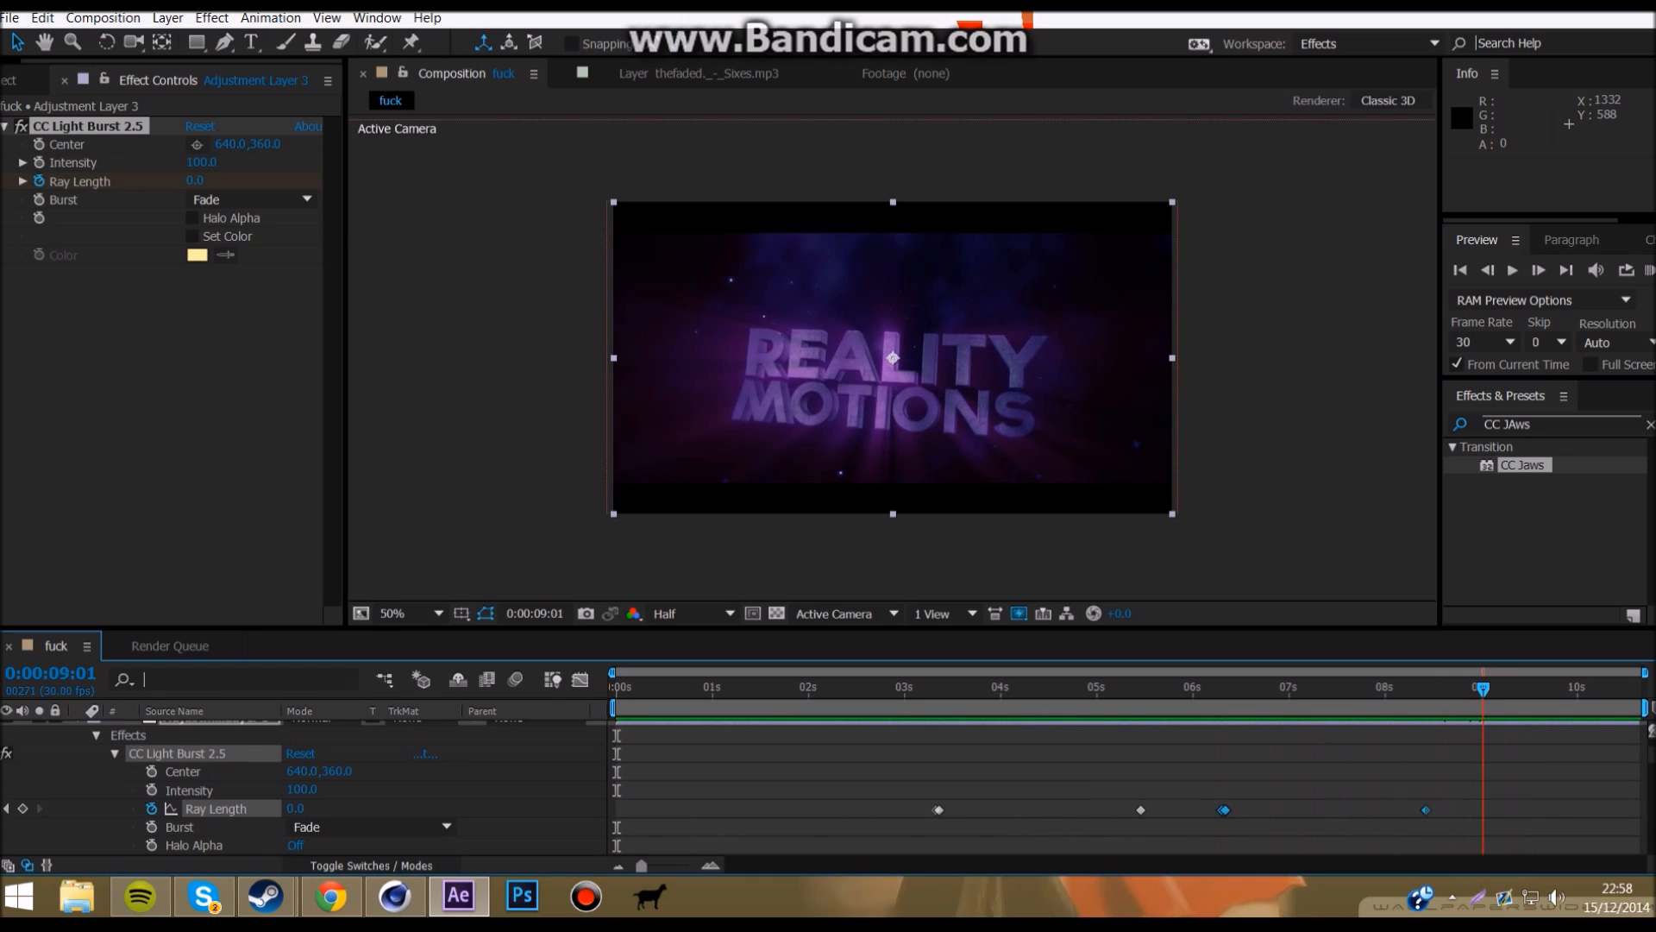
scroll(1121, 787, "down", 10)
scroll(1122, 787, "down", 8)
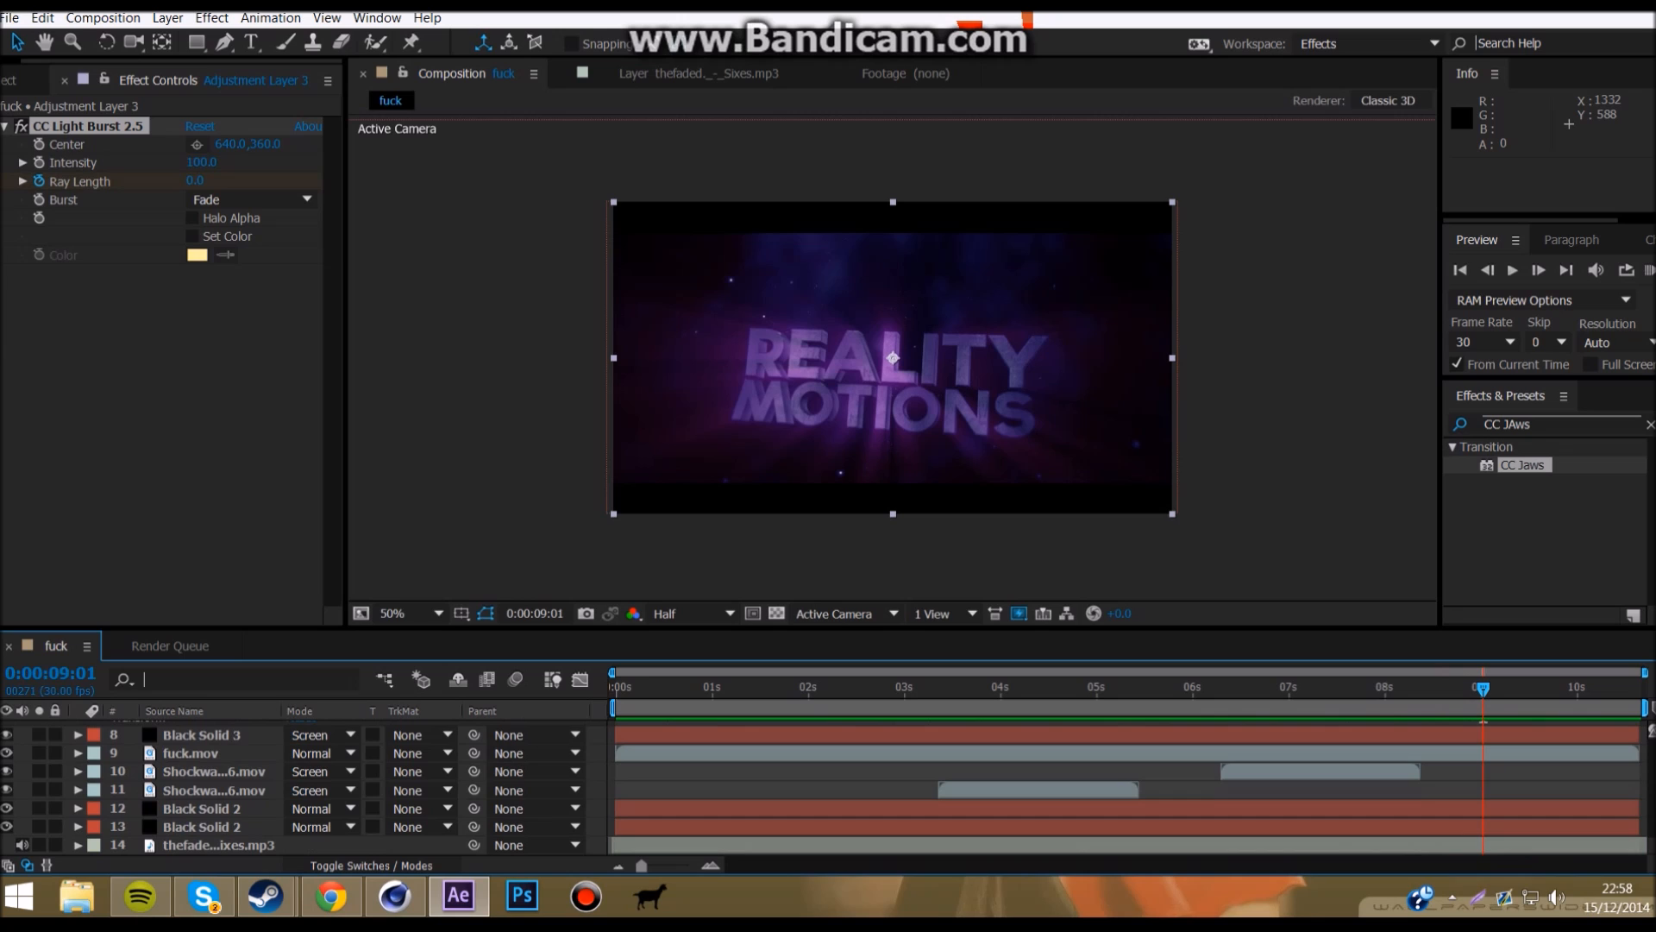
left_click(56, 844)
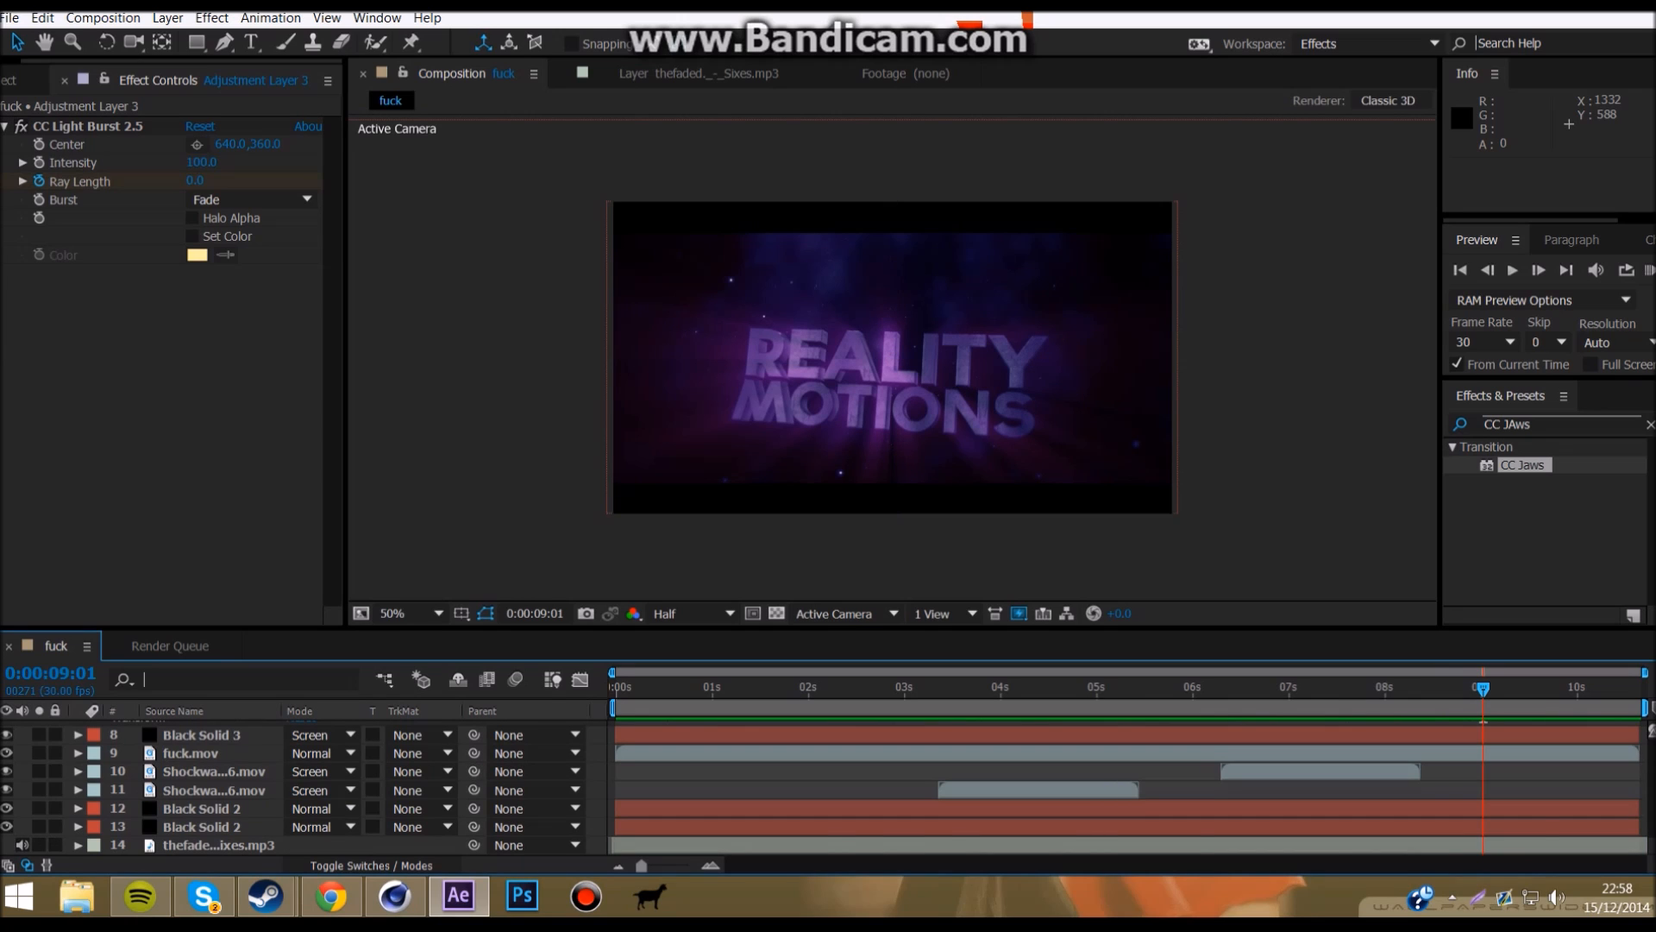
key("l")
key("l")
left_click_drag(1483, 749, 1398, 748)
key("KP_0")
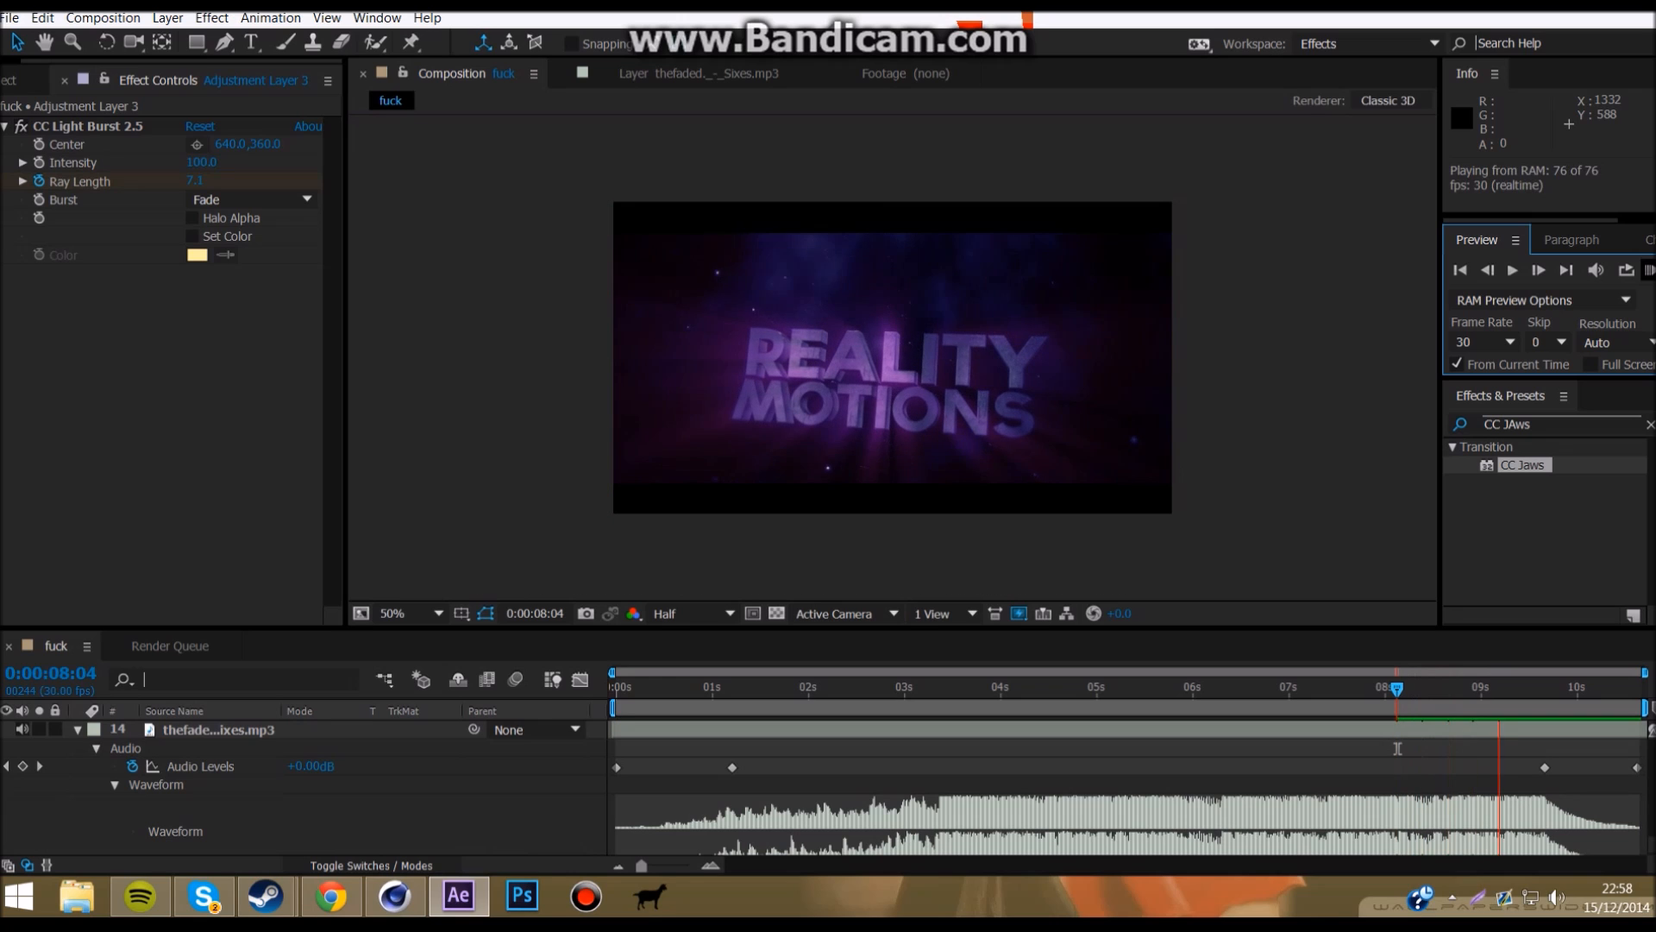
key("space")
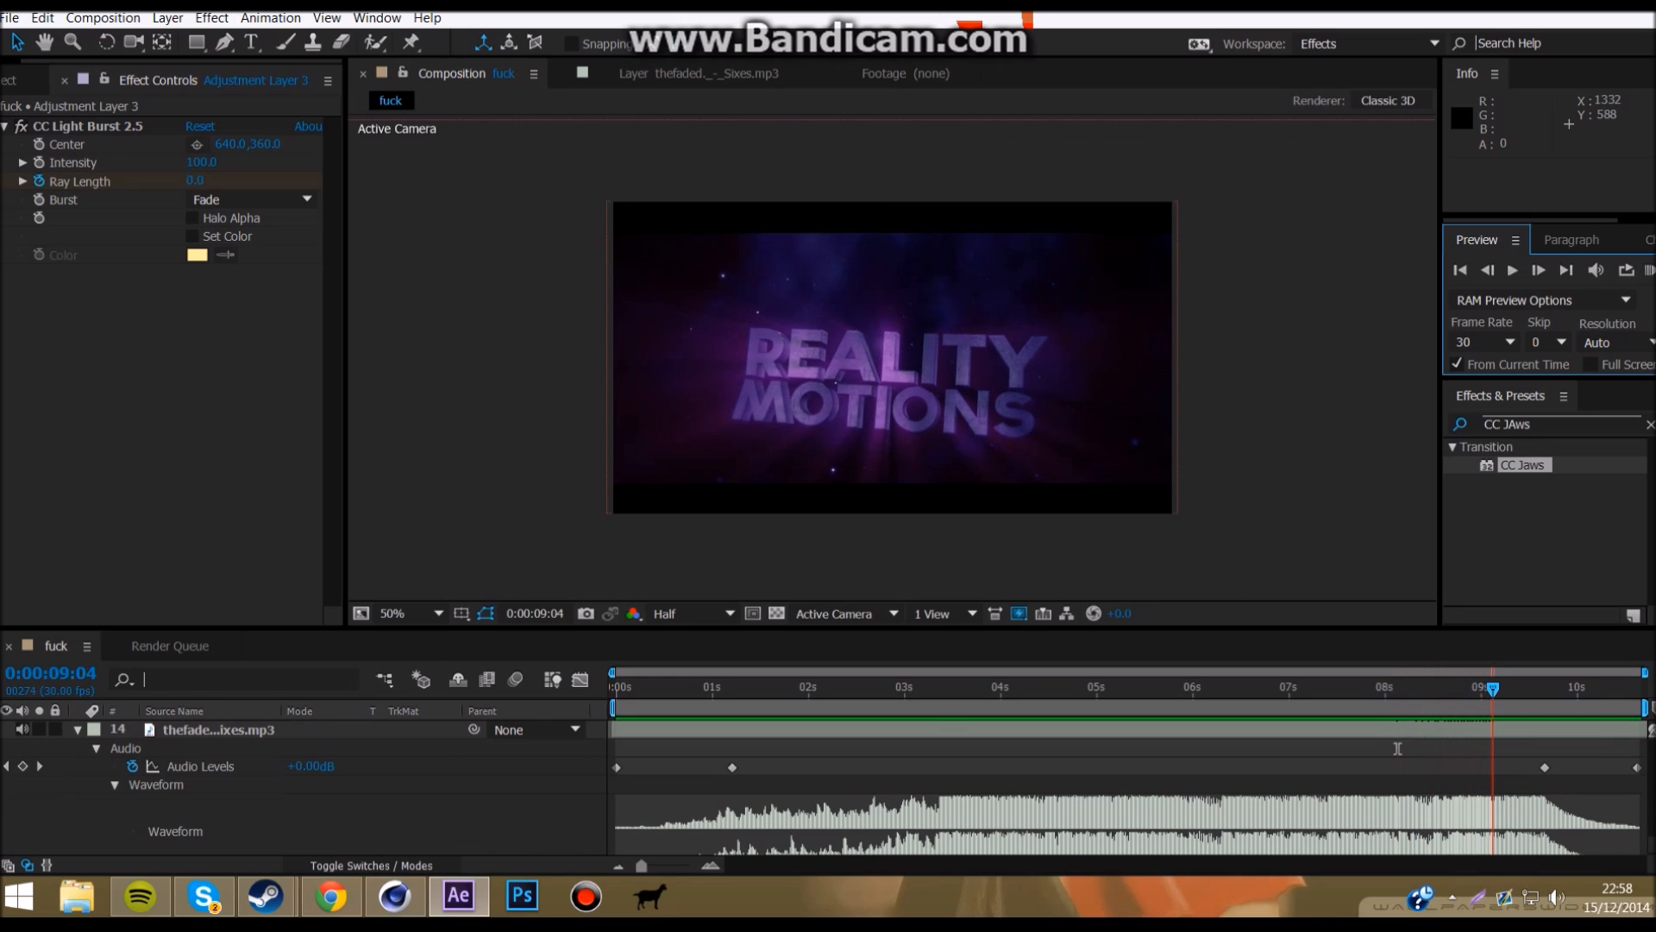
Step: Copy the second set of three S_Shake Amplitude keyframes on Adjustment Layer 1 and paste it at 0:00:09:04
scroll(826, 787, "up", 5)
scroll(827, 787, "up", 3)
left_click_drag(1475, 757, 1162, 813)
key("ctrl+c")
key("ctrl+v")
Step: Copy the second set of three Shine Ray Length keyframes on the lower Adjustment Layer 3 and paste it at 0:00:09:04
scroll(826, 788, "up", 5)
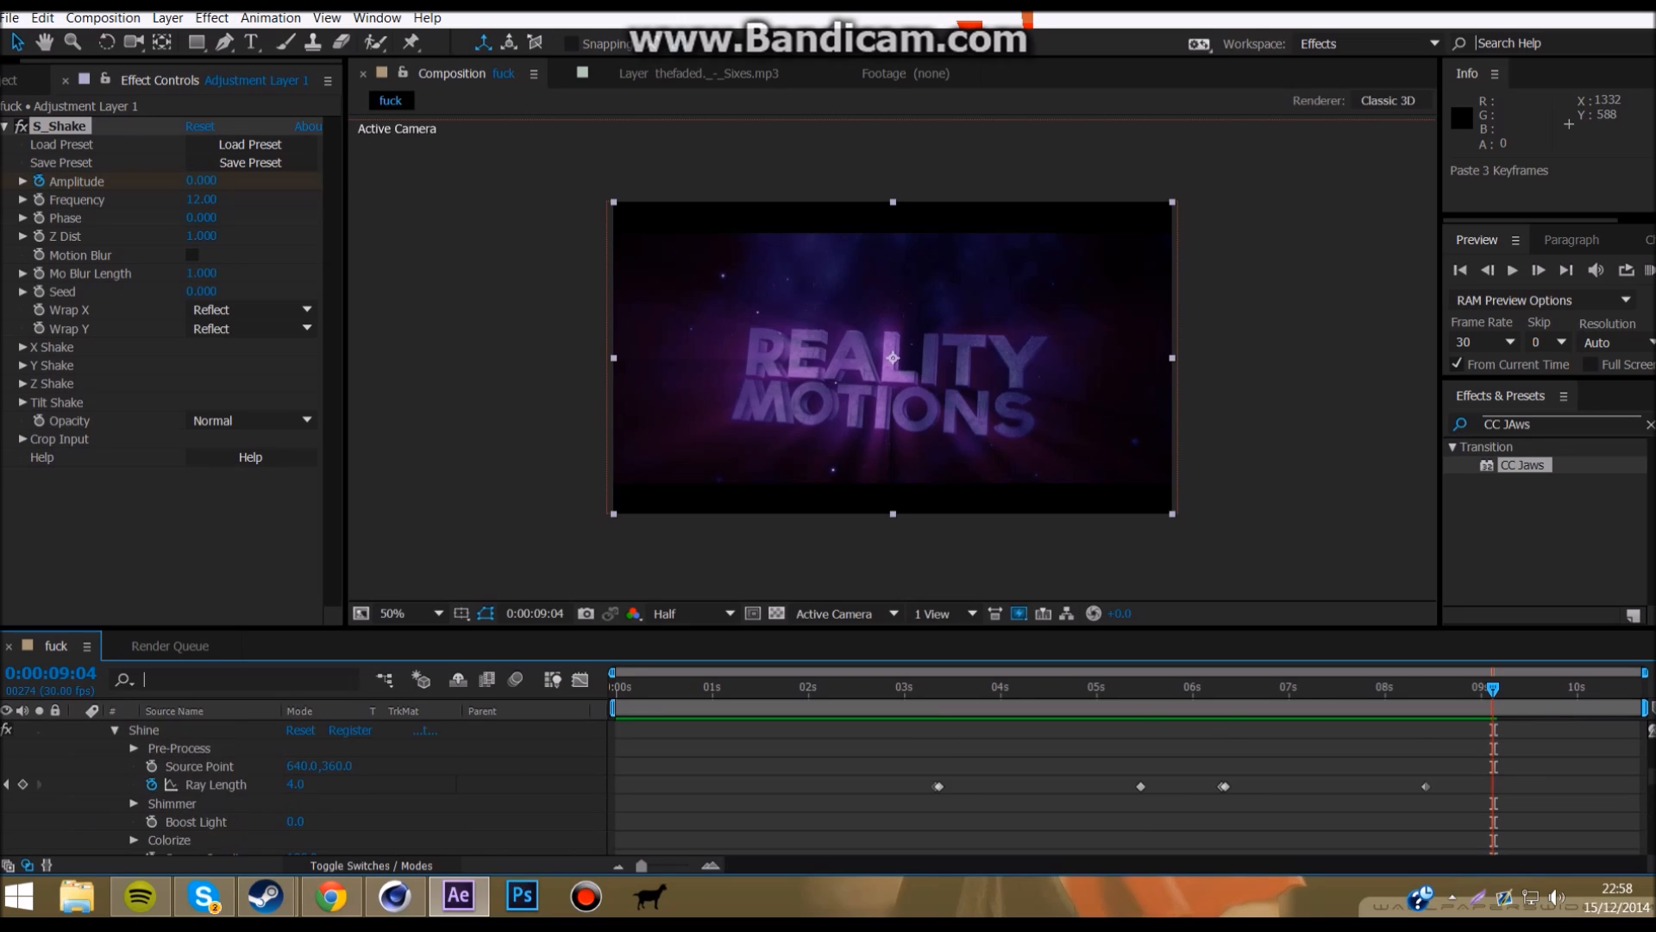
left_click_drag(1444, 829, 1205, 852)
key("ctrl+c")
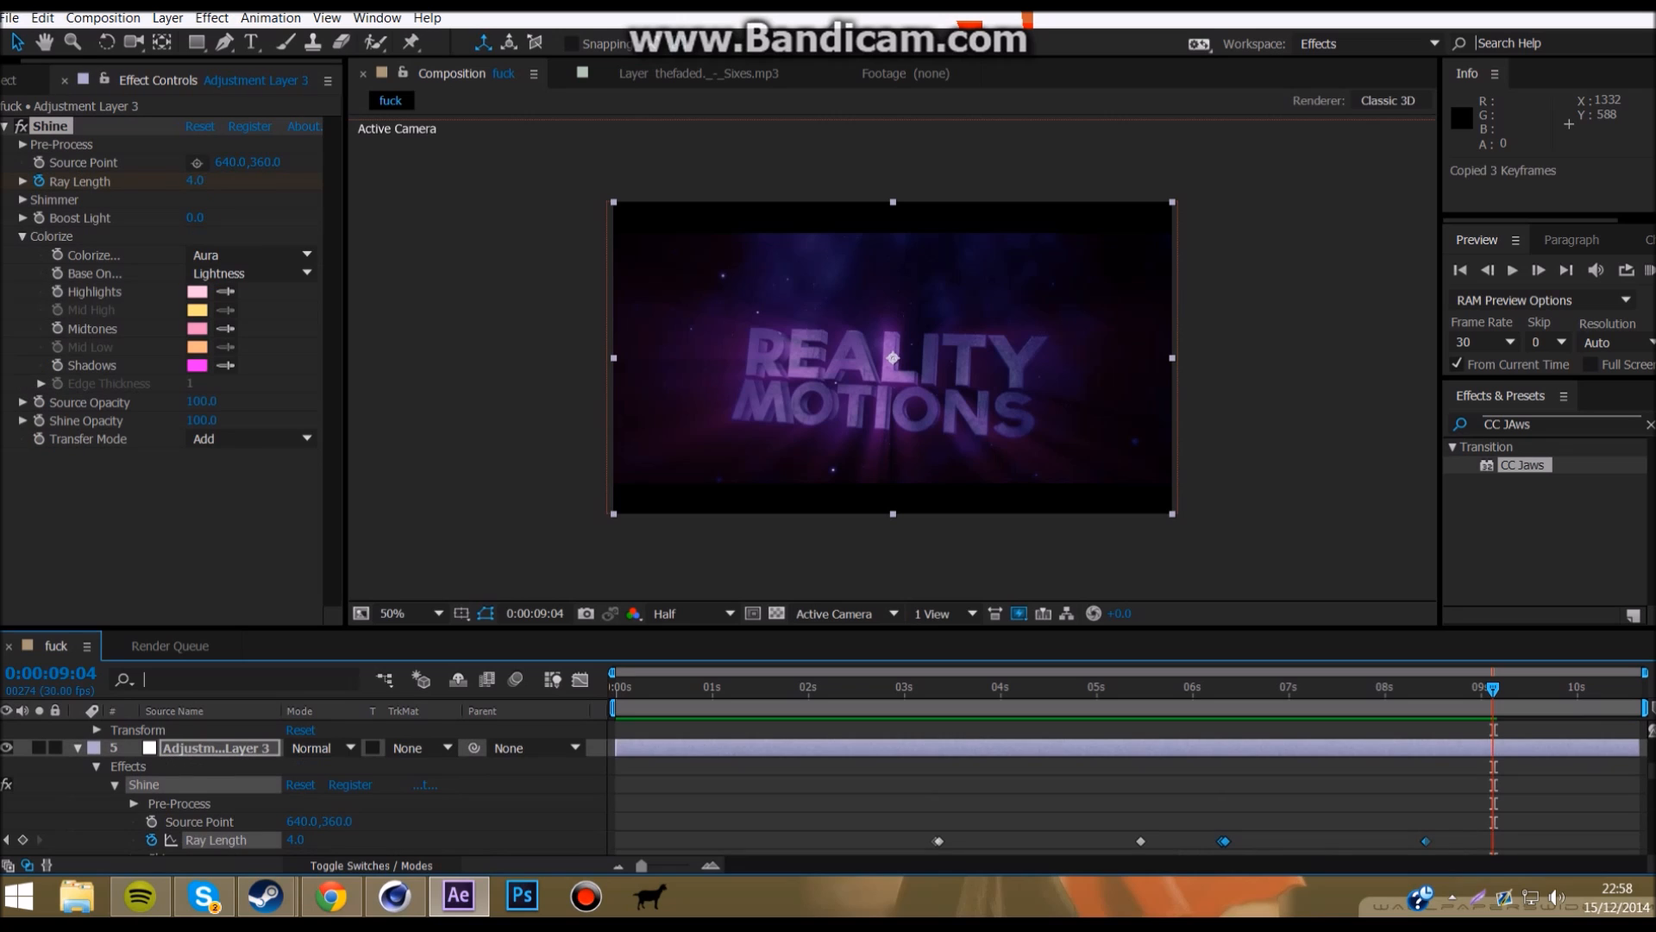
key("ctrl+v")
Step: Copy the second set of three CC Light Burst 2.5 Ray Length keyframes and paste it at 0:00:09:04
scroll(1205, 811, "up", 3)
left_click_drag(1472, 783, 1198, 798)
key("ctrl+c")
key("ctrl+v")
Step: Move the end keyframes of the first two CC Light Burst 2.5 Ray Length bursts to 0:00:06:08 and 0:00:09:03
scroll(1199, 798, "up", 3)
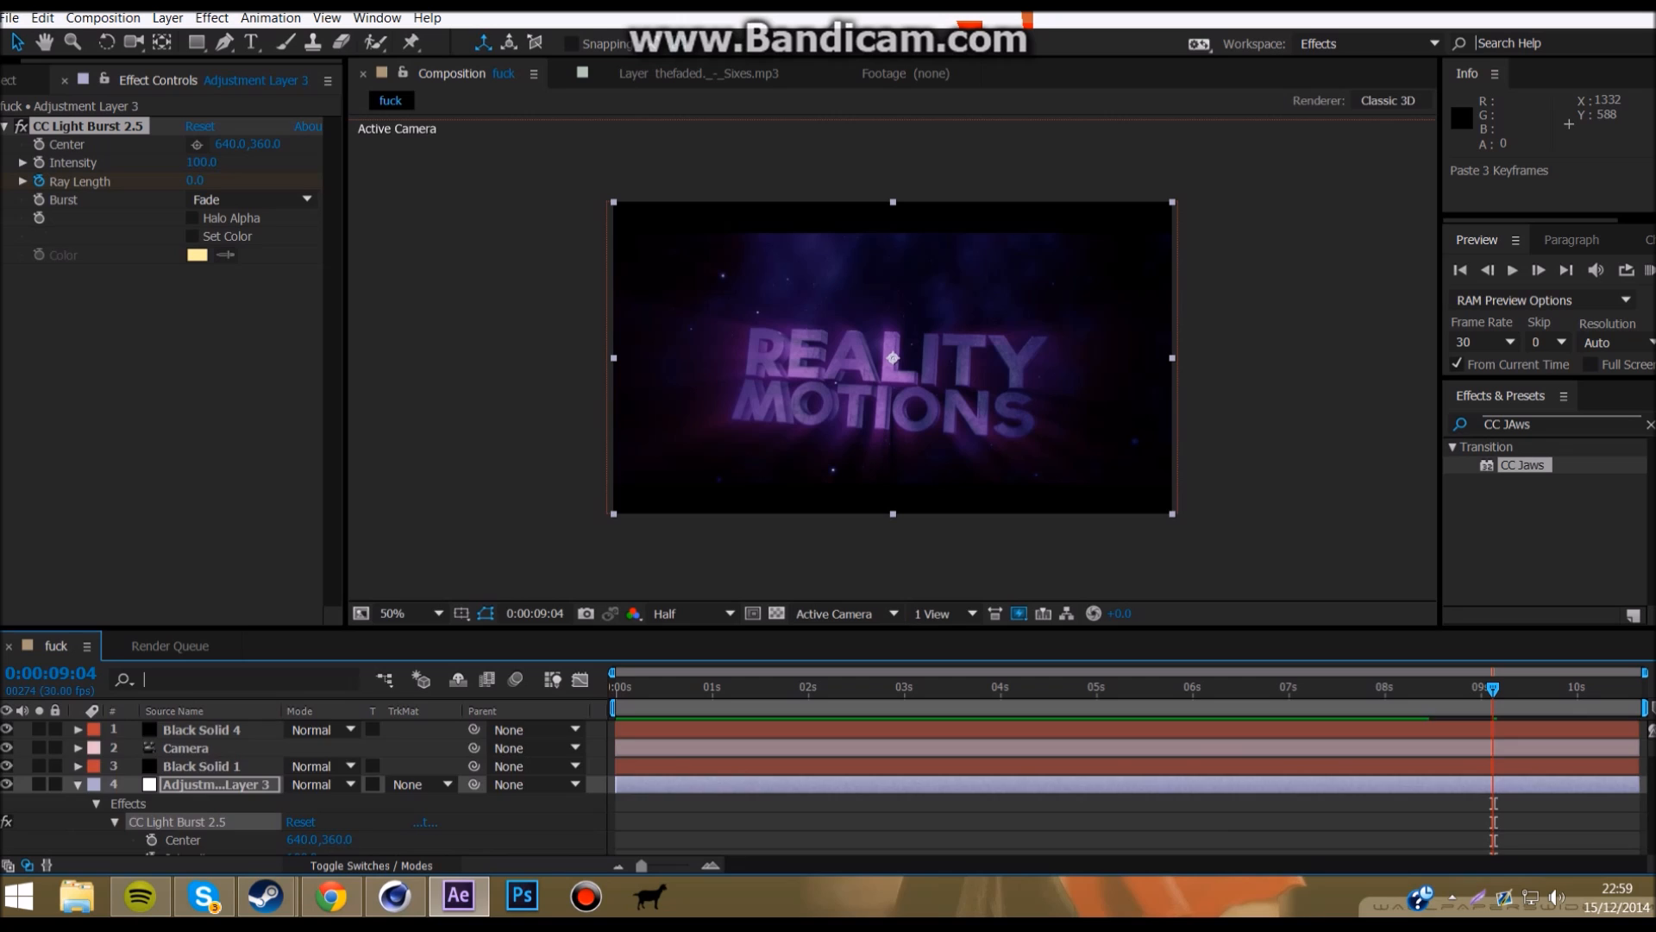
scroll(1121, 785, "down", 3)
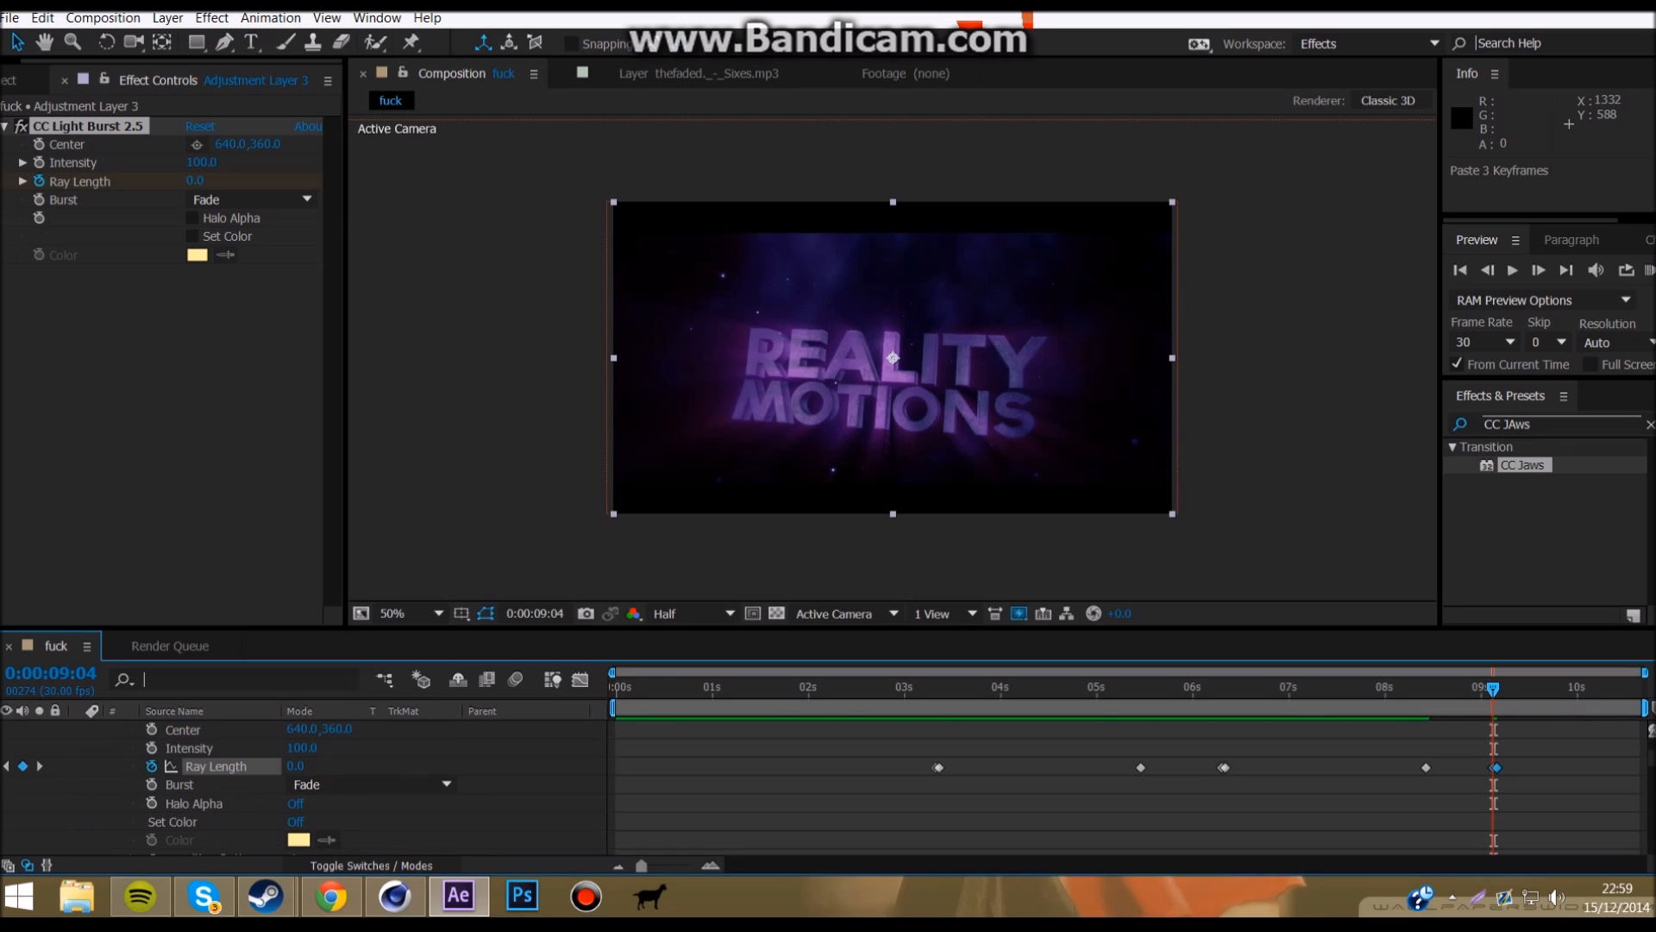
scroll(1121, 785, "up", 1)
left_click_drag(1426, 823, 1465, 823)
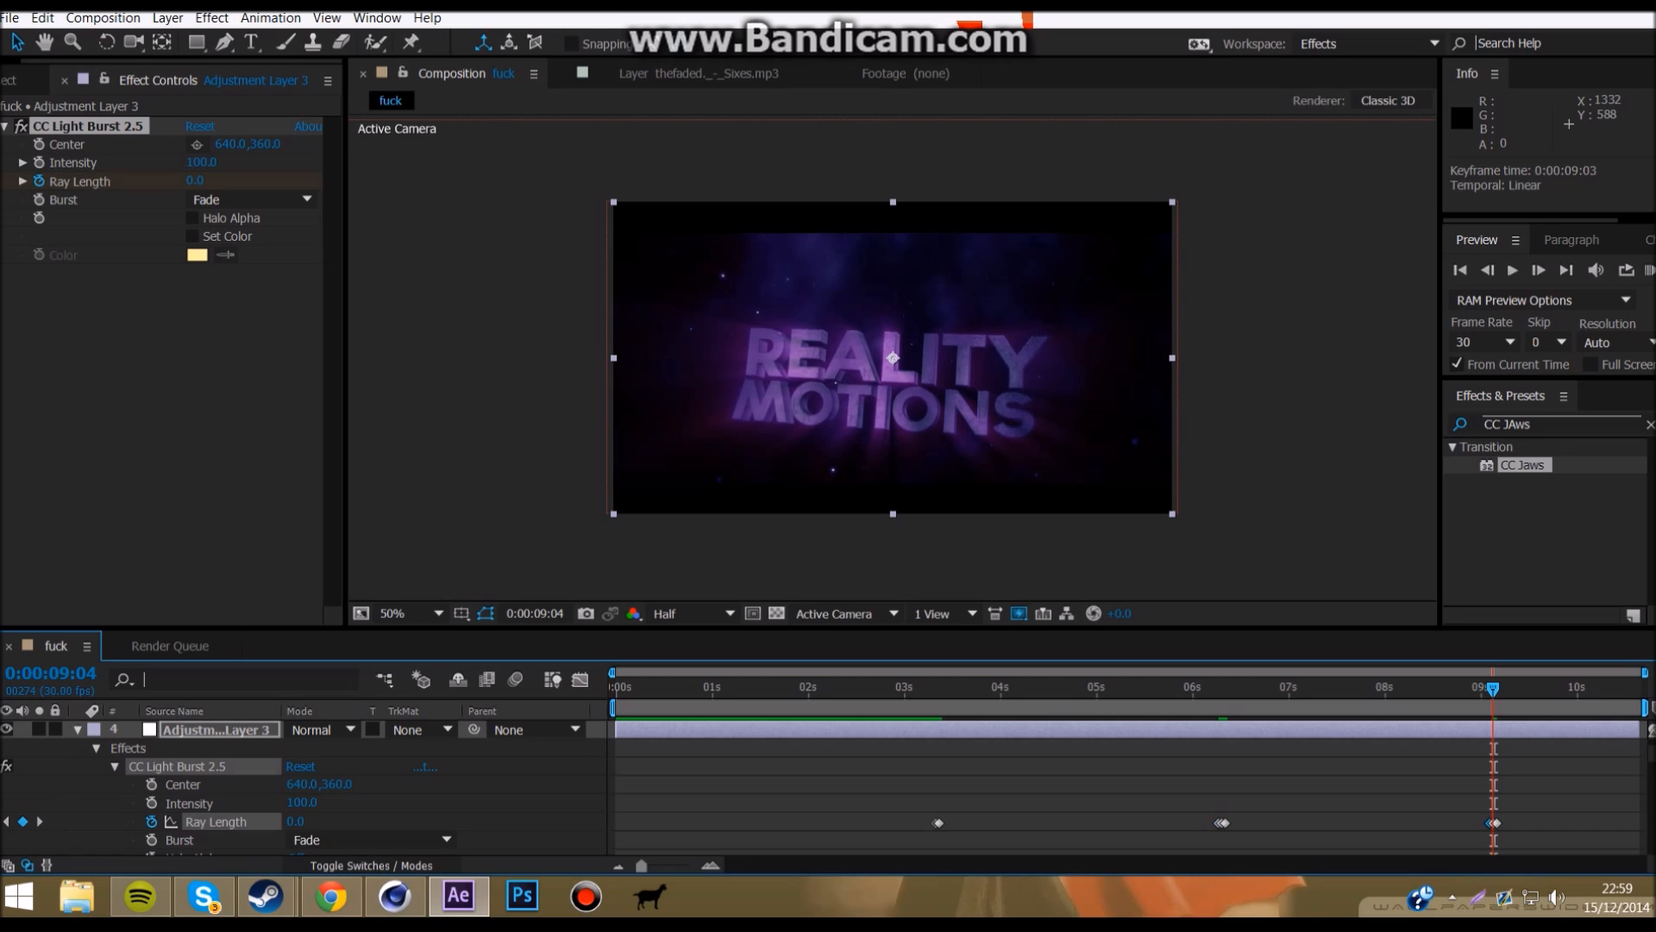
key("ctrl+z")
Step: Move the end keyframes of the first two Shine Ray Length animations to 0:00:06:08 and 0:00:09:03
scroll(822, 788, "down", 4)
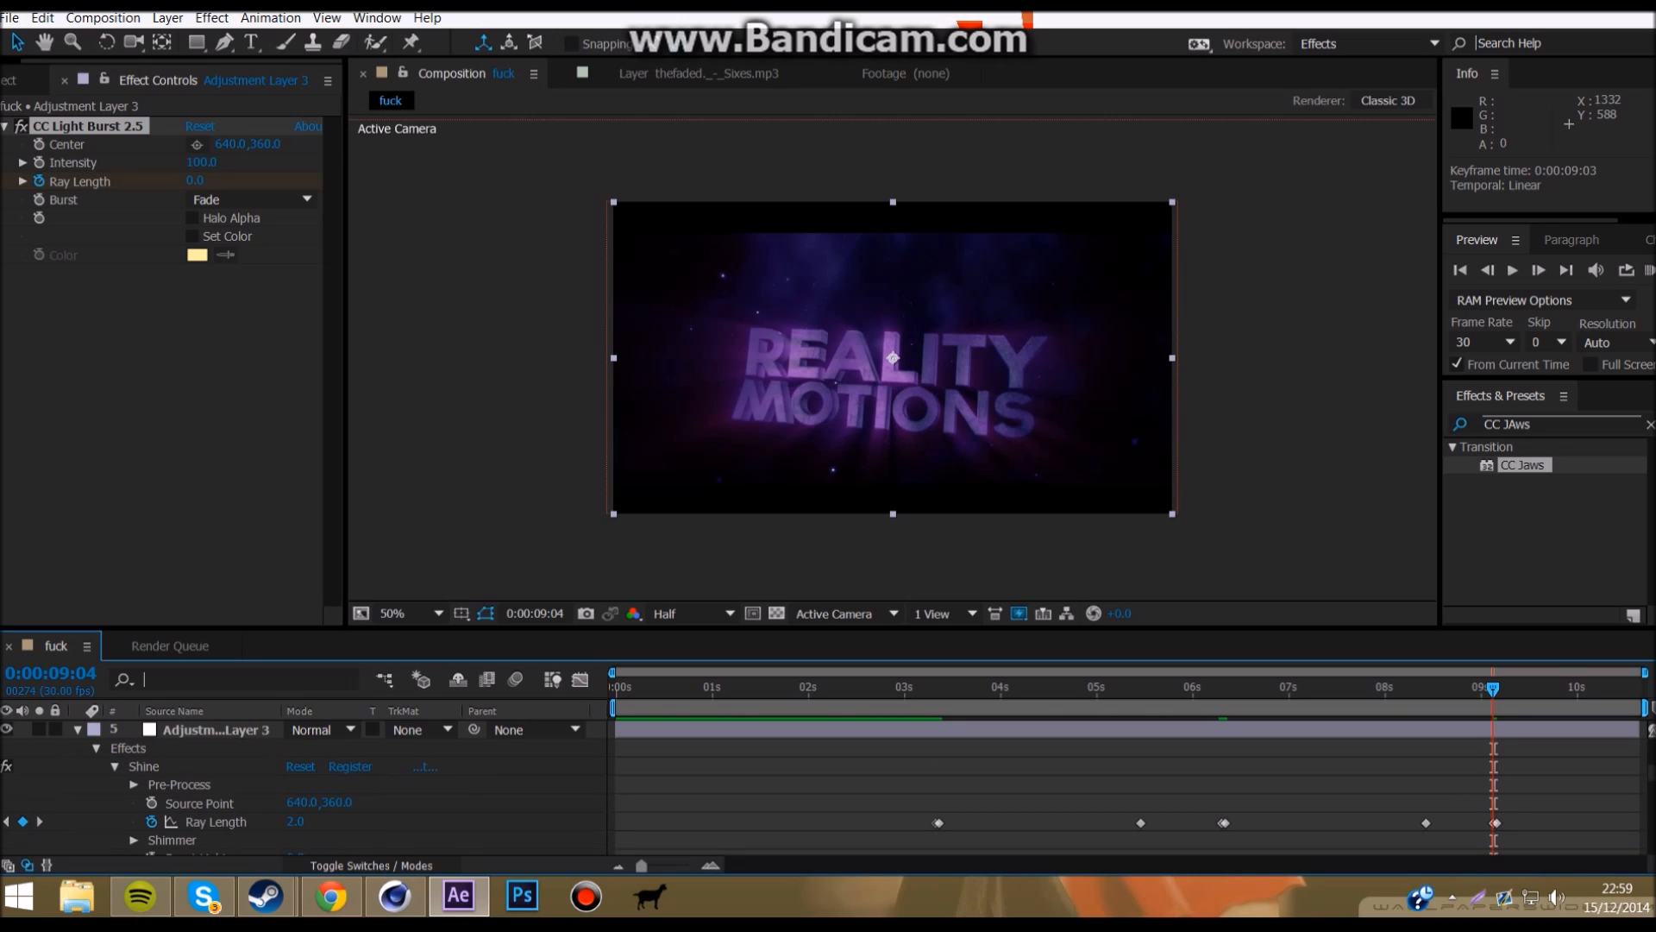
left_click_drag(1141, 823, 1183, 823)
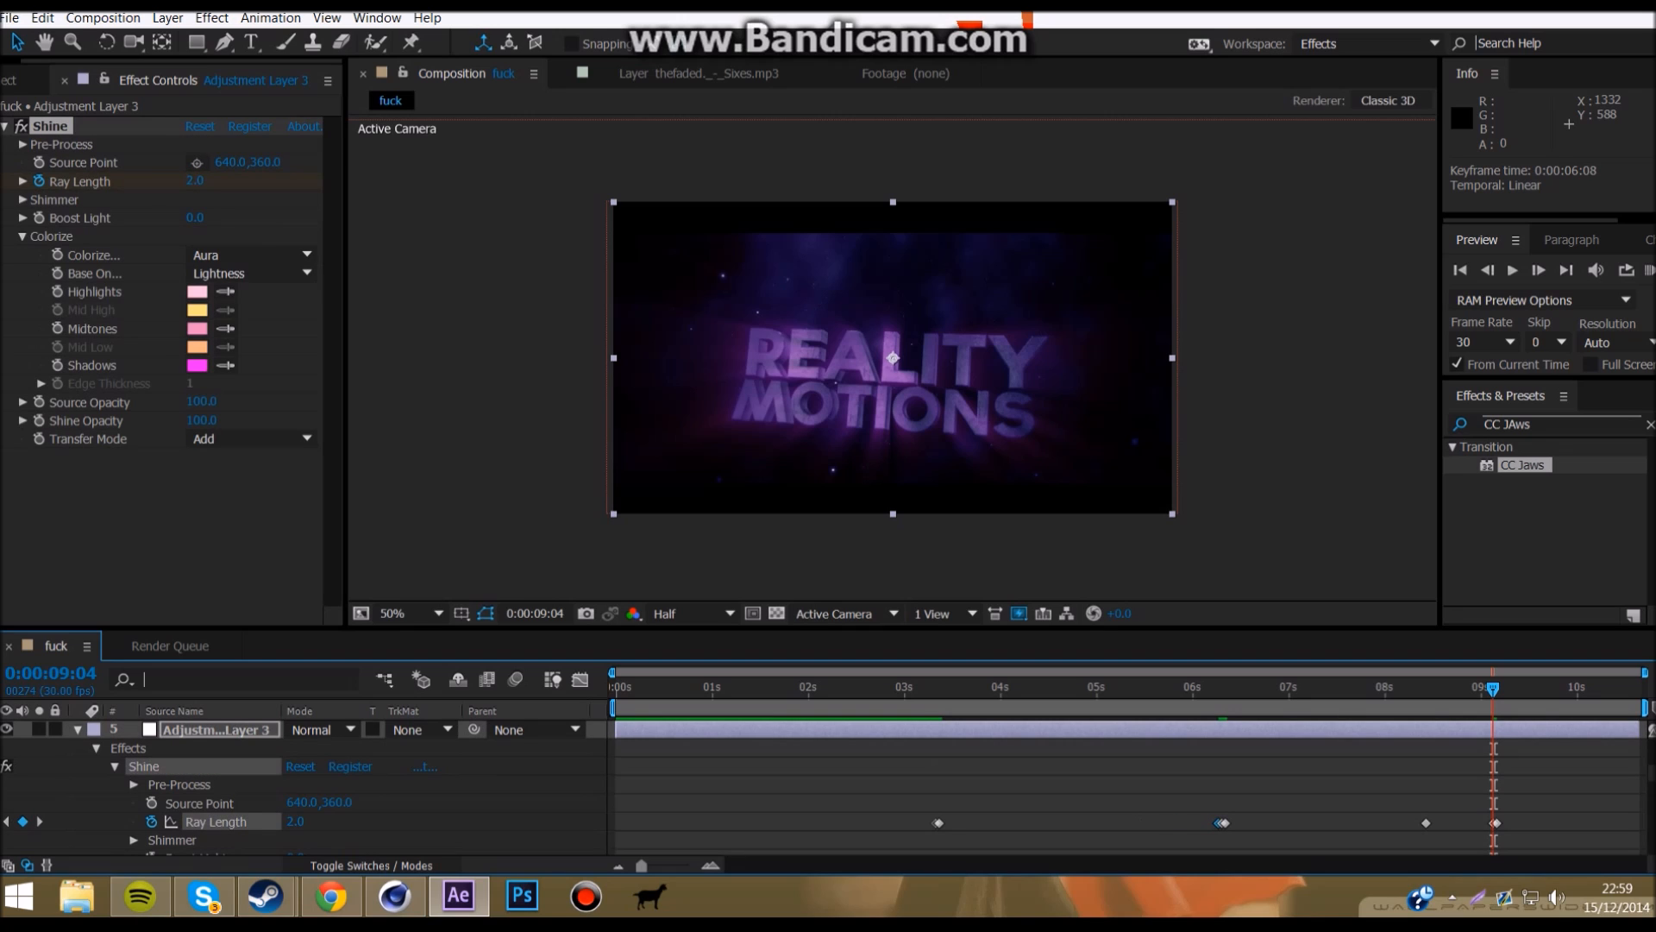
left_click_drag(1426, 823, 1491, 823)
Step: Move the end keyframes of the first two S_Shake Amplitude shakes to just before the following shakes, the first at 0:00:06:08
scroll(821, 789, "down", 6)
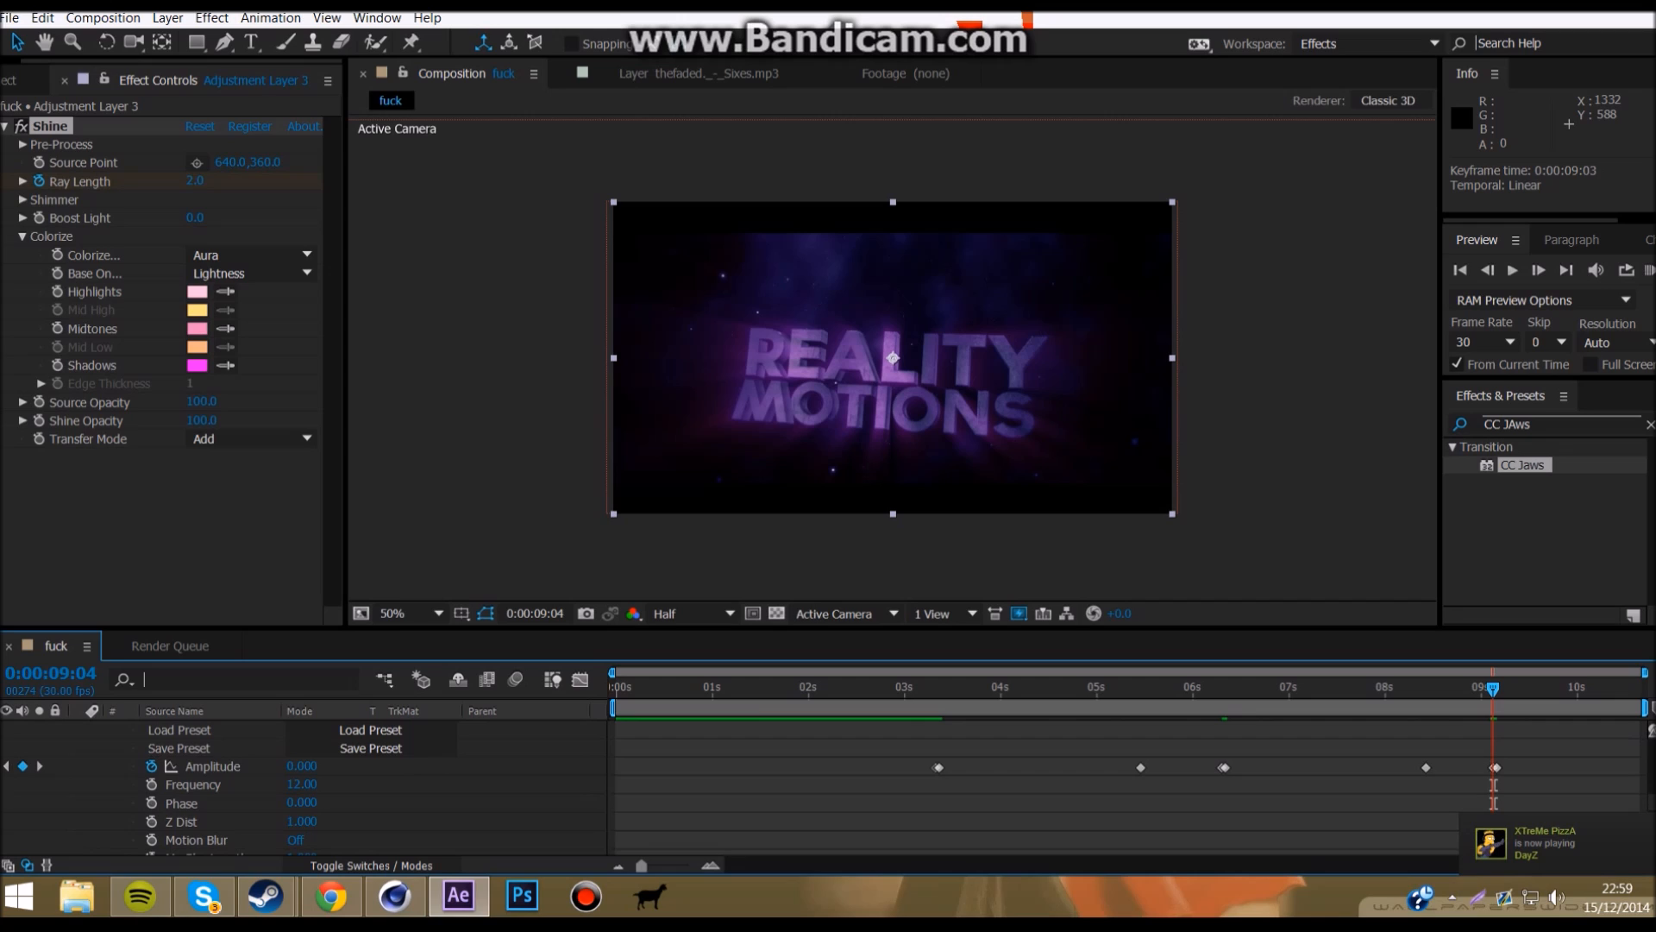
left_click_drag(1426, 767, 1465, 767)
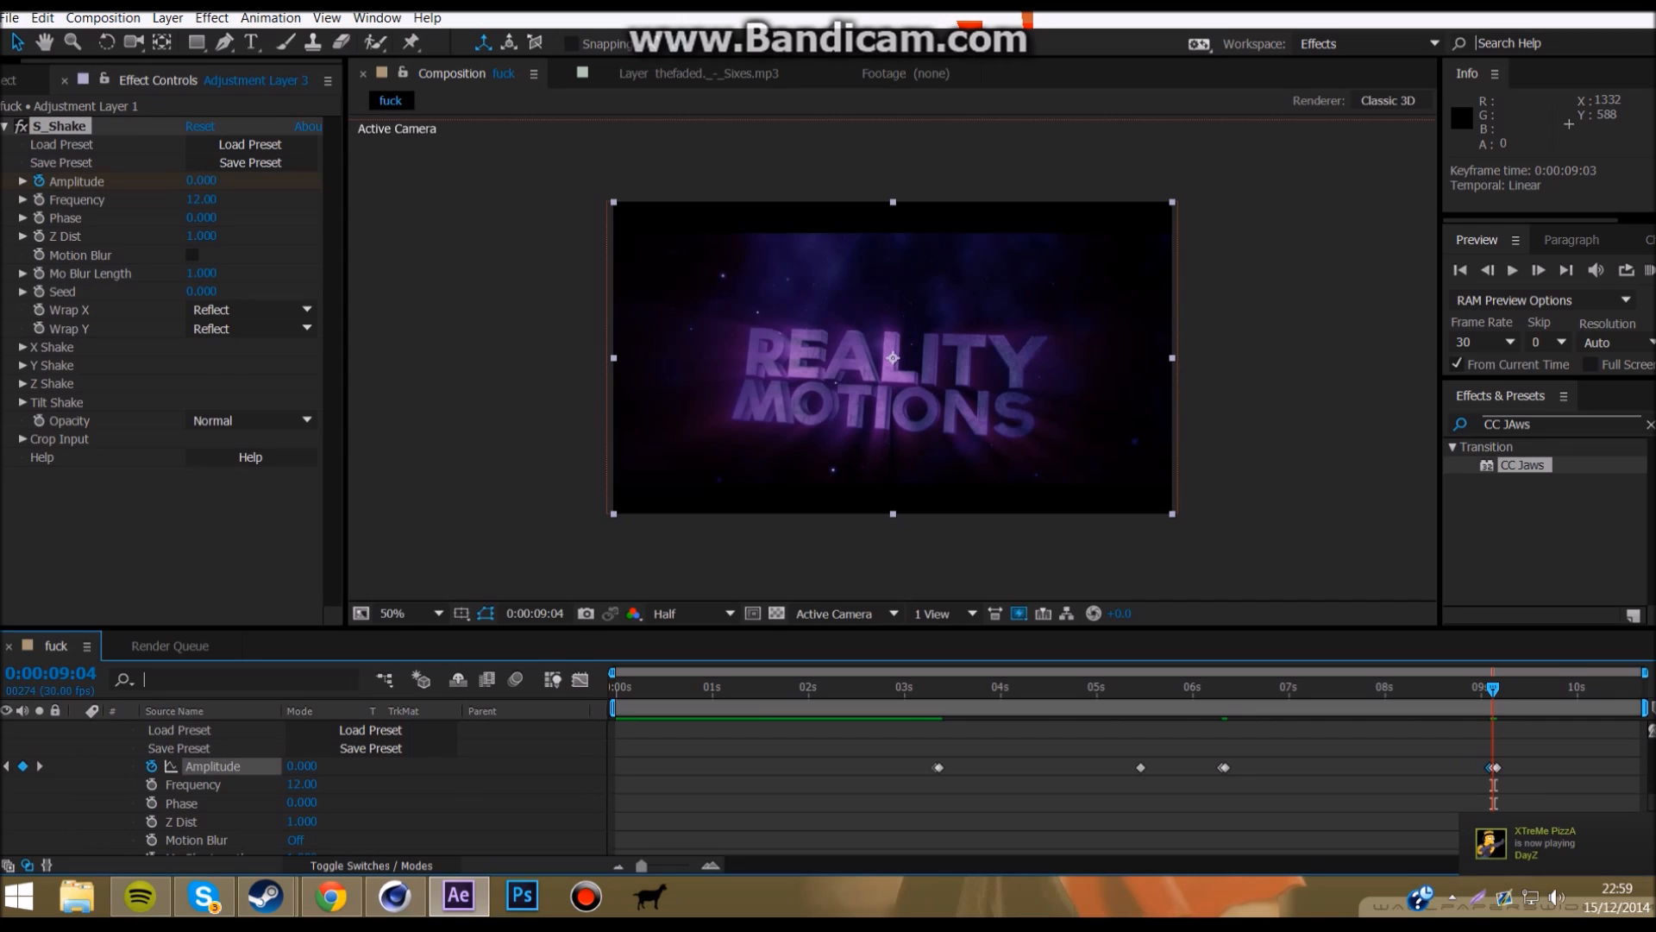
left_click_drag(1491, 766, 1487, 766)
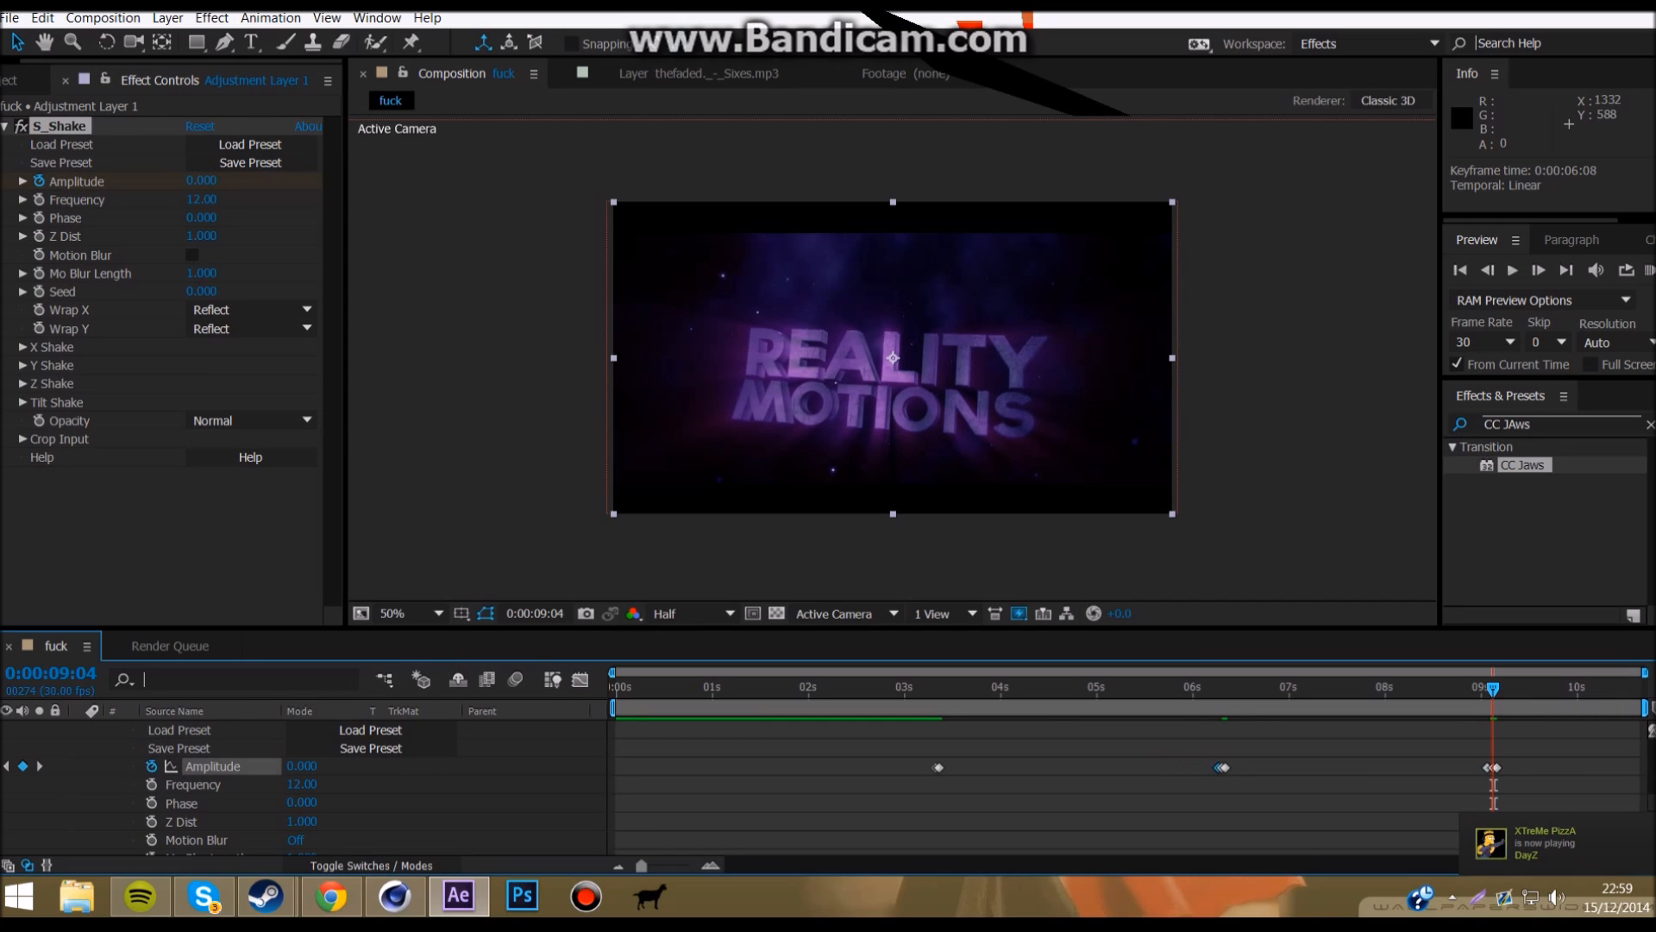
Step: Duplicate the second Shockwave_16.mov layer and place the copy so that it starts at 0:00:09:04
scroll(1493, 785, "down", 10)
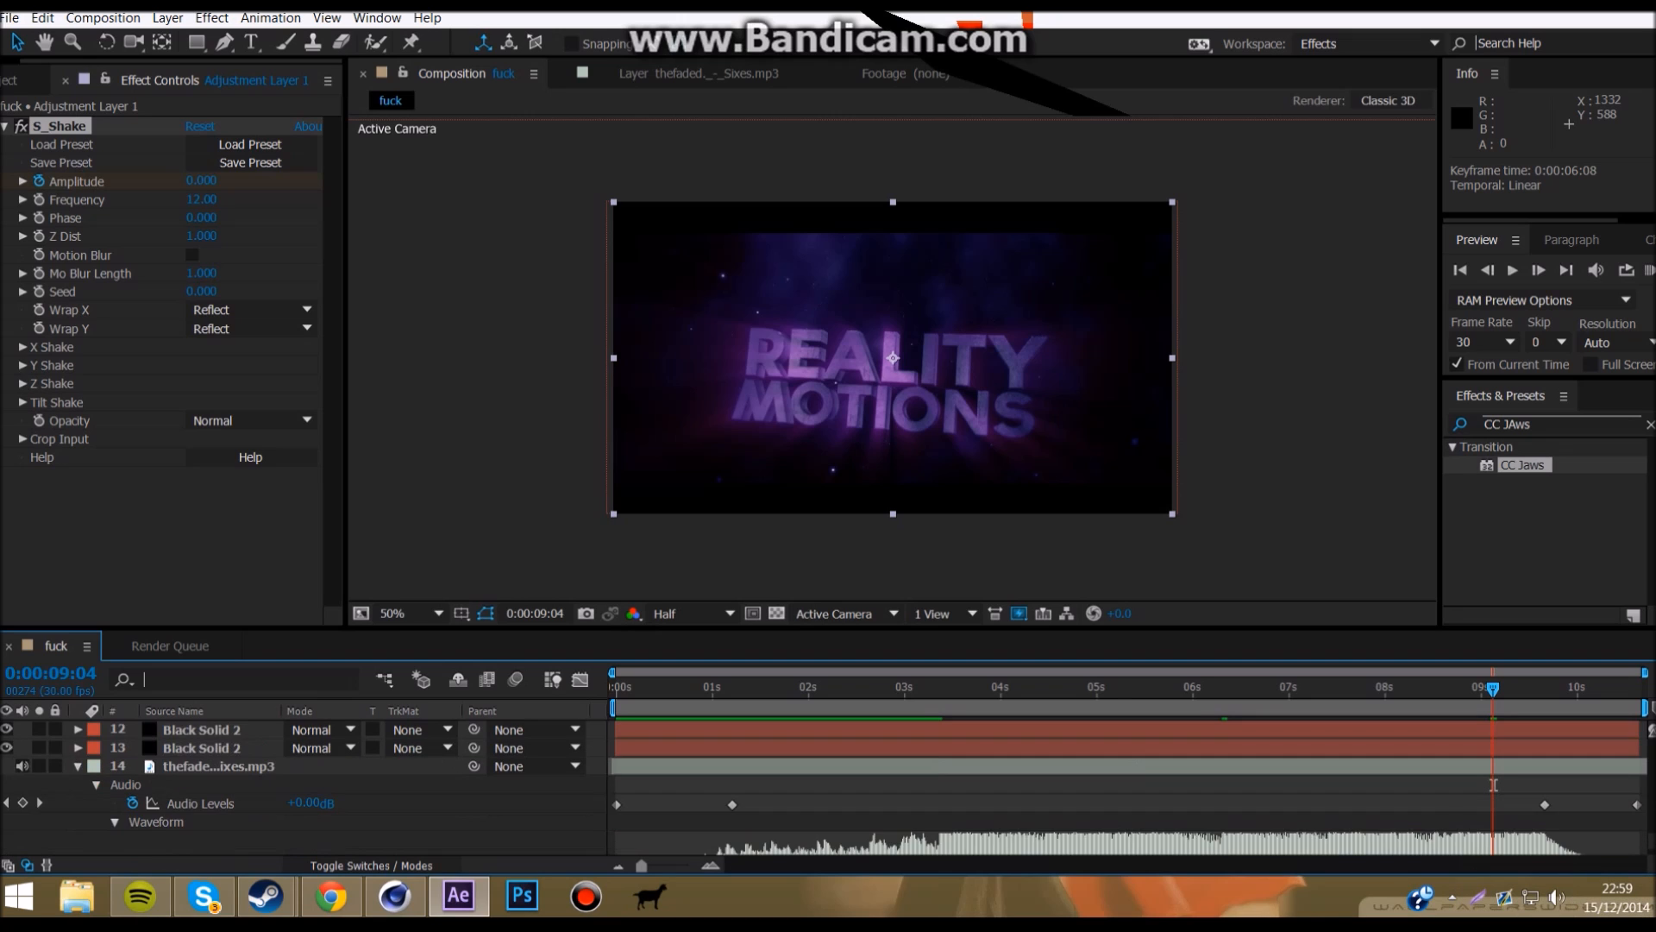
scroll(1493, 776, "up", 2)
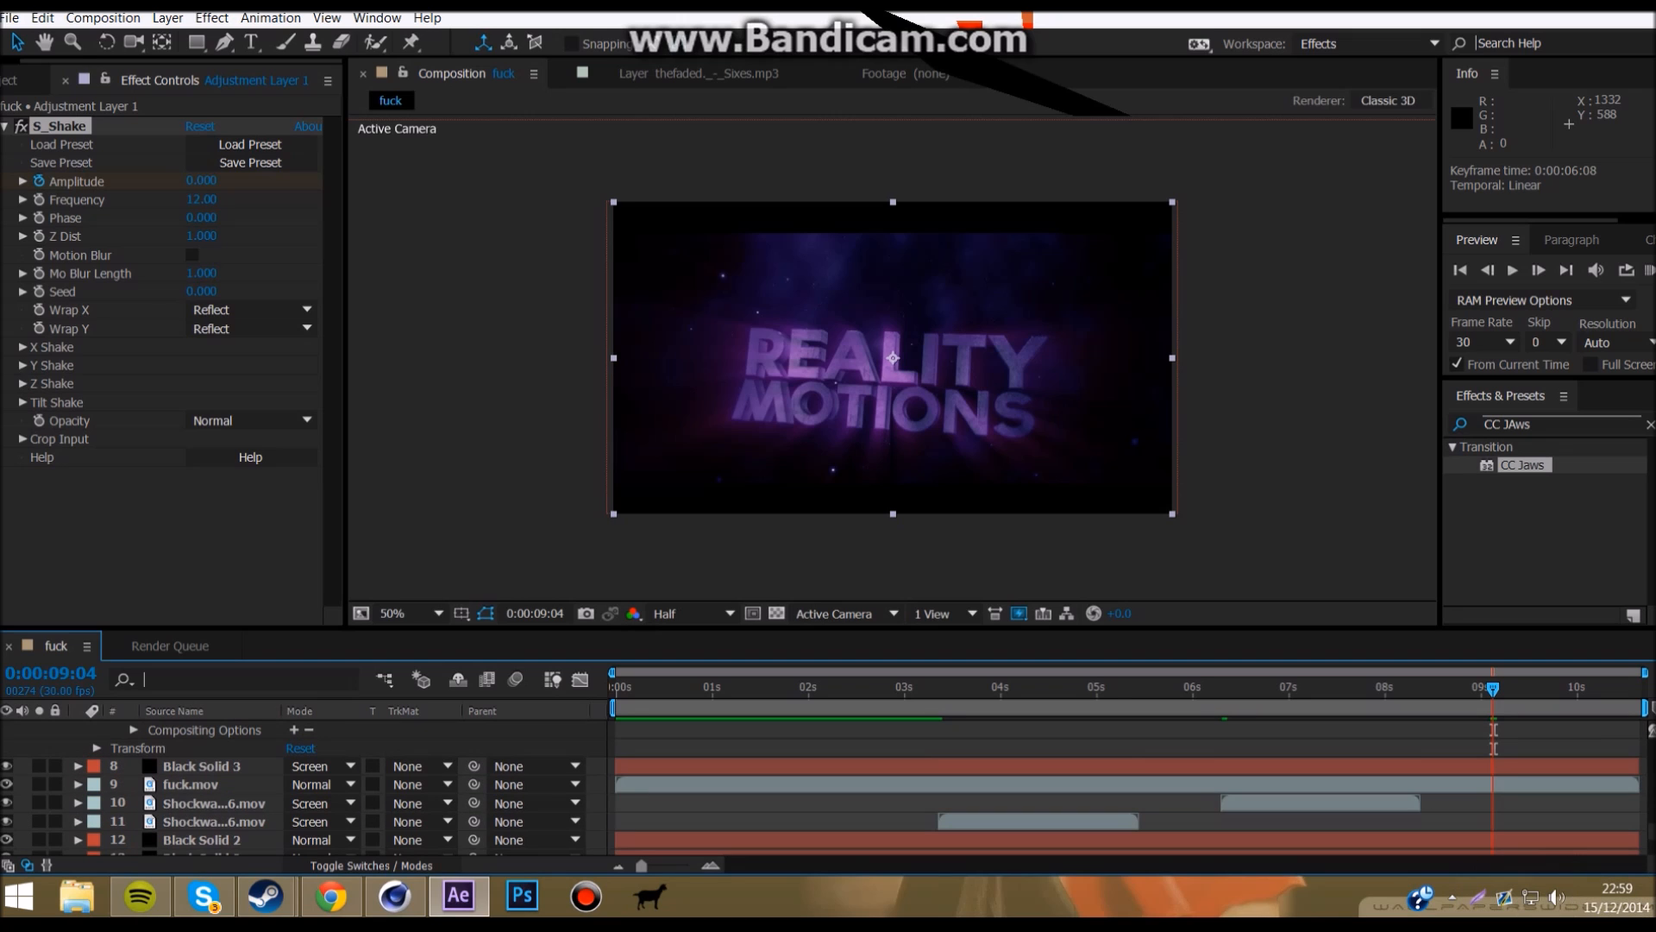
left_click(1337, 804)
key("ctrl+c")
key("ctrl+v")
left_click_drag(1337, 803, 1558, 803)
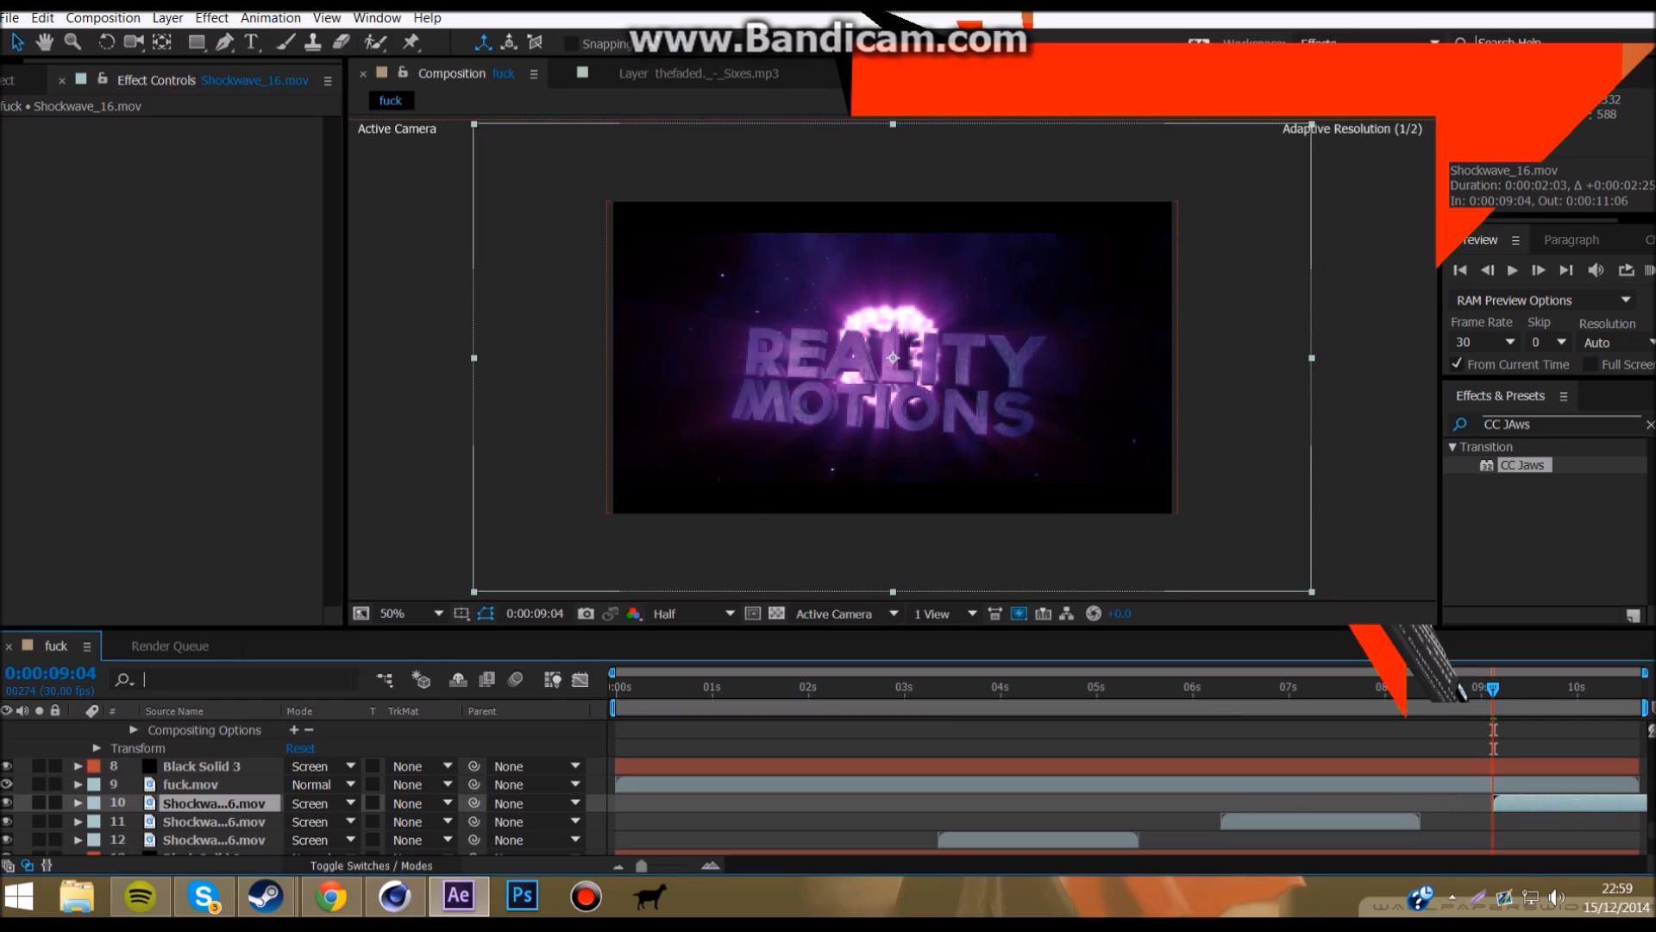
Step: Return to 0:00:00:00, collapse the adjustment layers' properties and check the Shine Ray Length keyframes on the lower Adjustment Layer 3
left_click_drag(1493, 689, 615, 688)
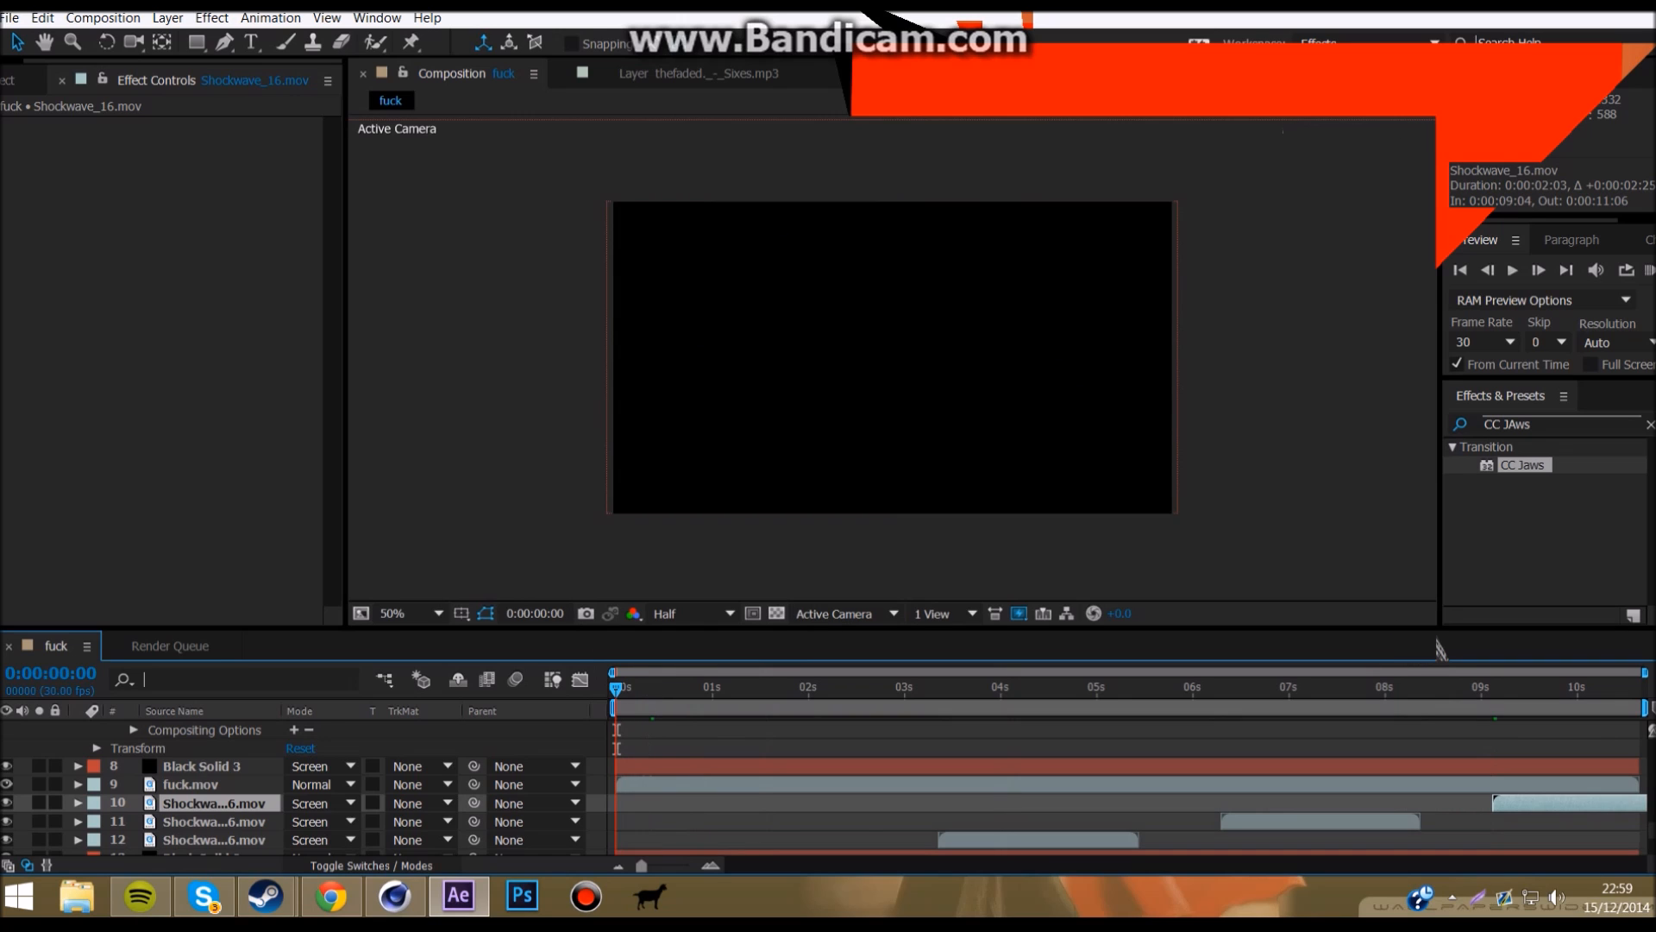
scroll(828, 789, "up", 15)
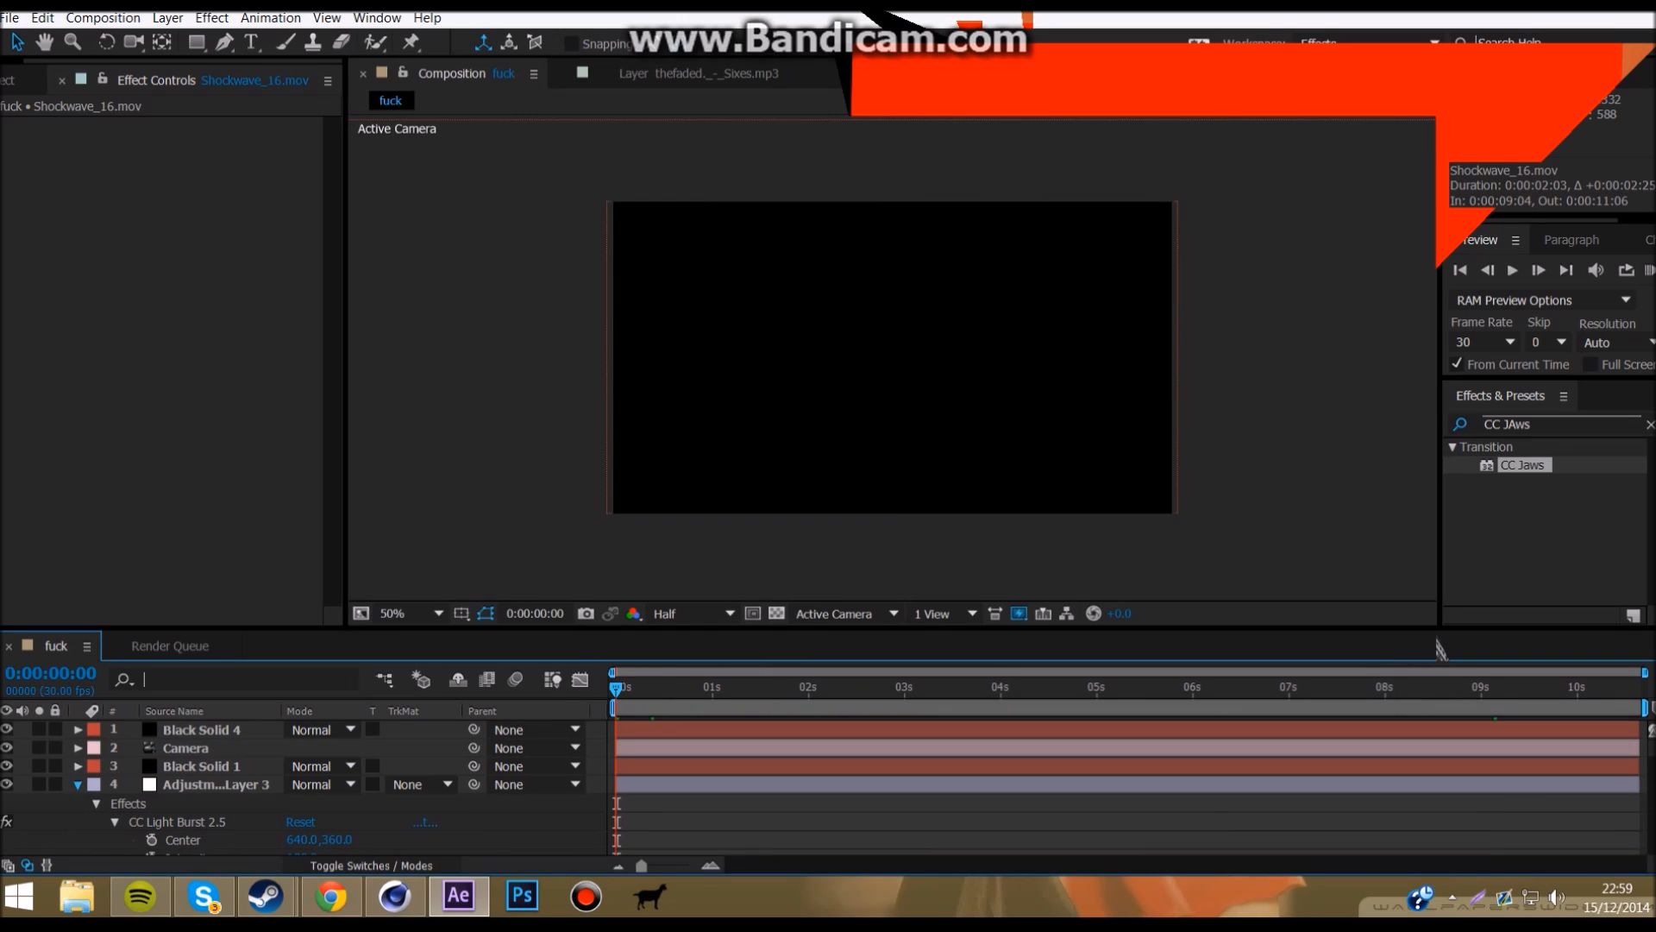
left_click(78, 784)
left_click(78, 803)
left_click(77, 840)
scroll(77, 839, "down", 1)
scroll(78, 840, "up", 1)
left_click(216, 784)
left_click(215, 803)
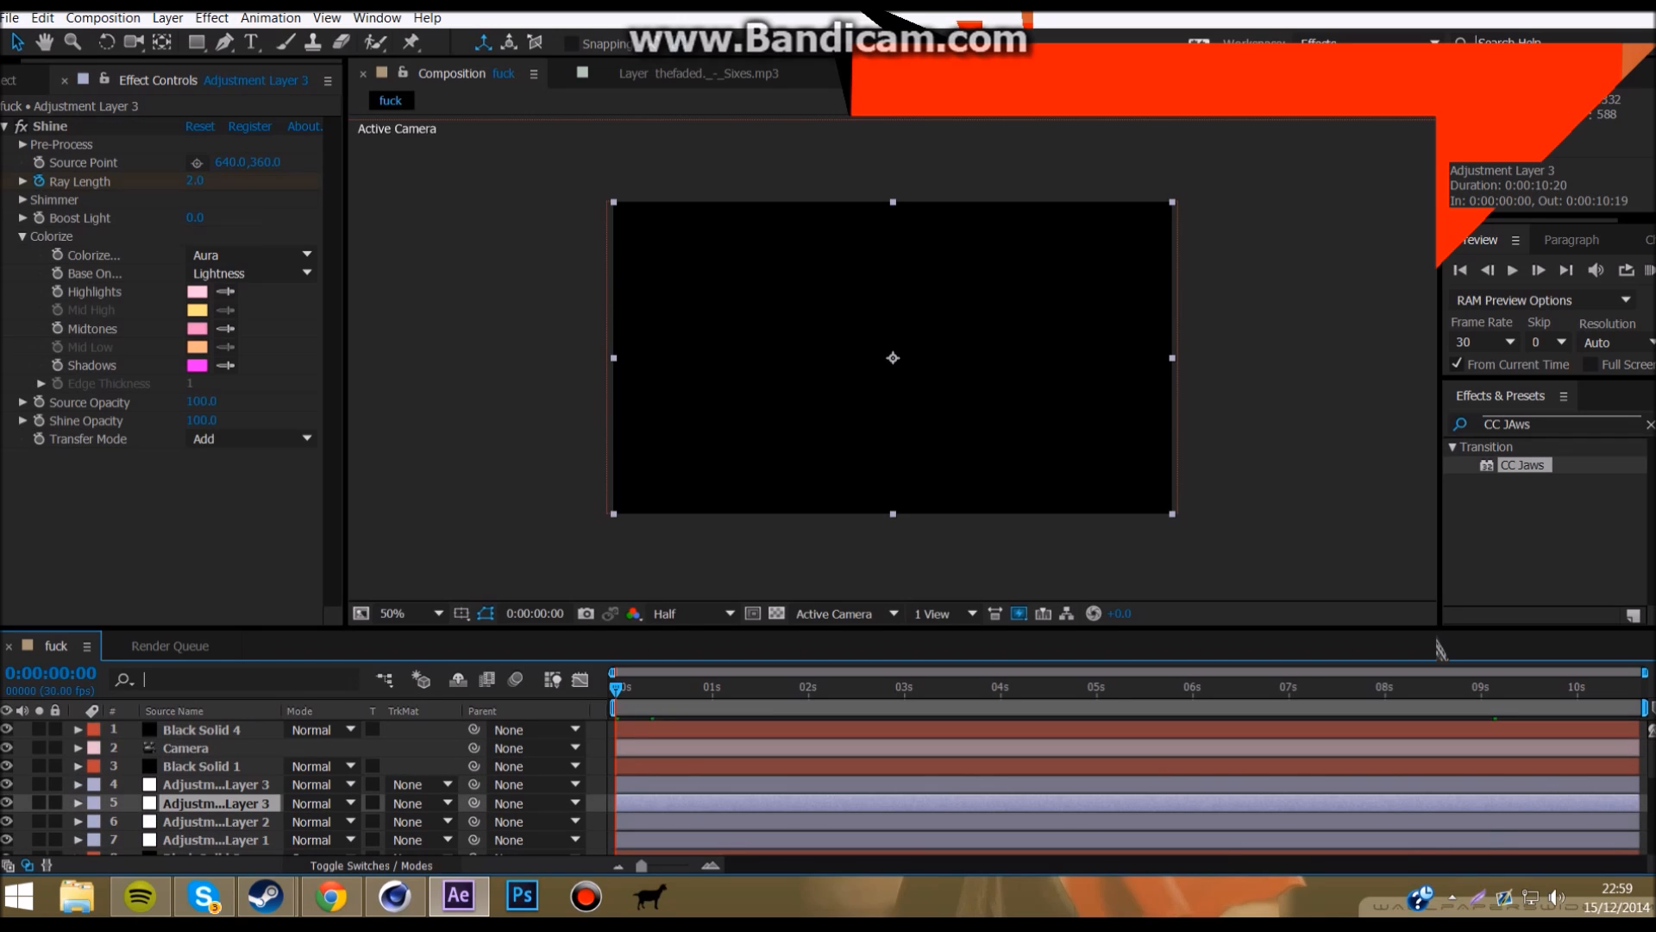
left_click(77, 803)
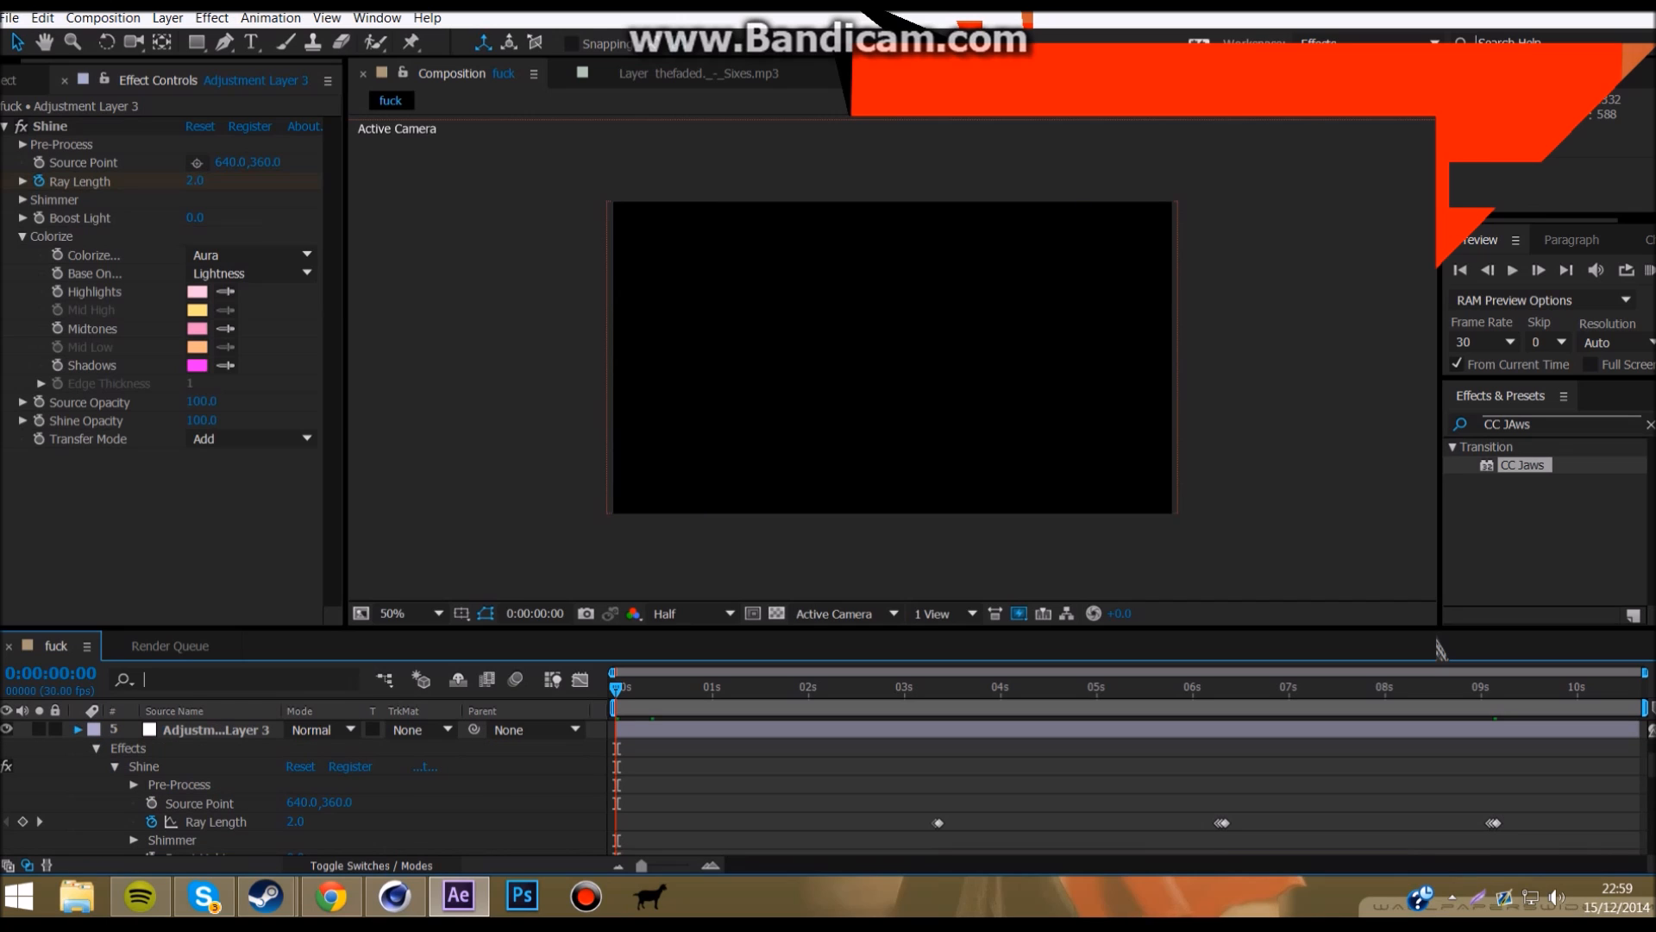
Step: Play a RAM preview of the intro from 0:00:00:00, stop it and view the frame at 0:00:02:17
key("KP_0")
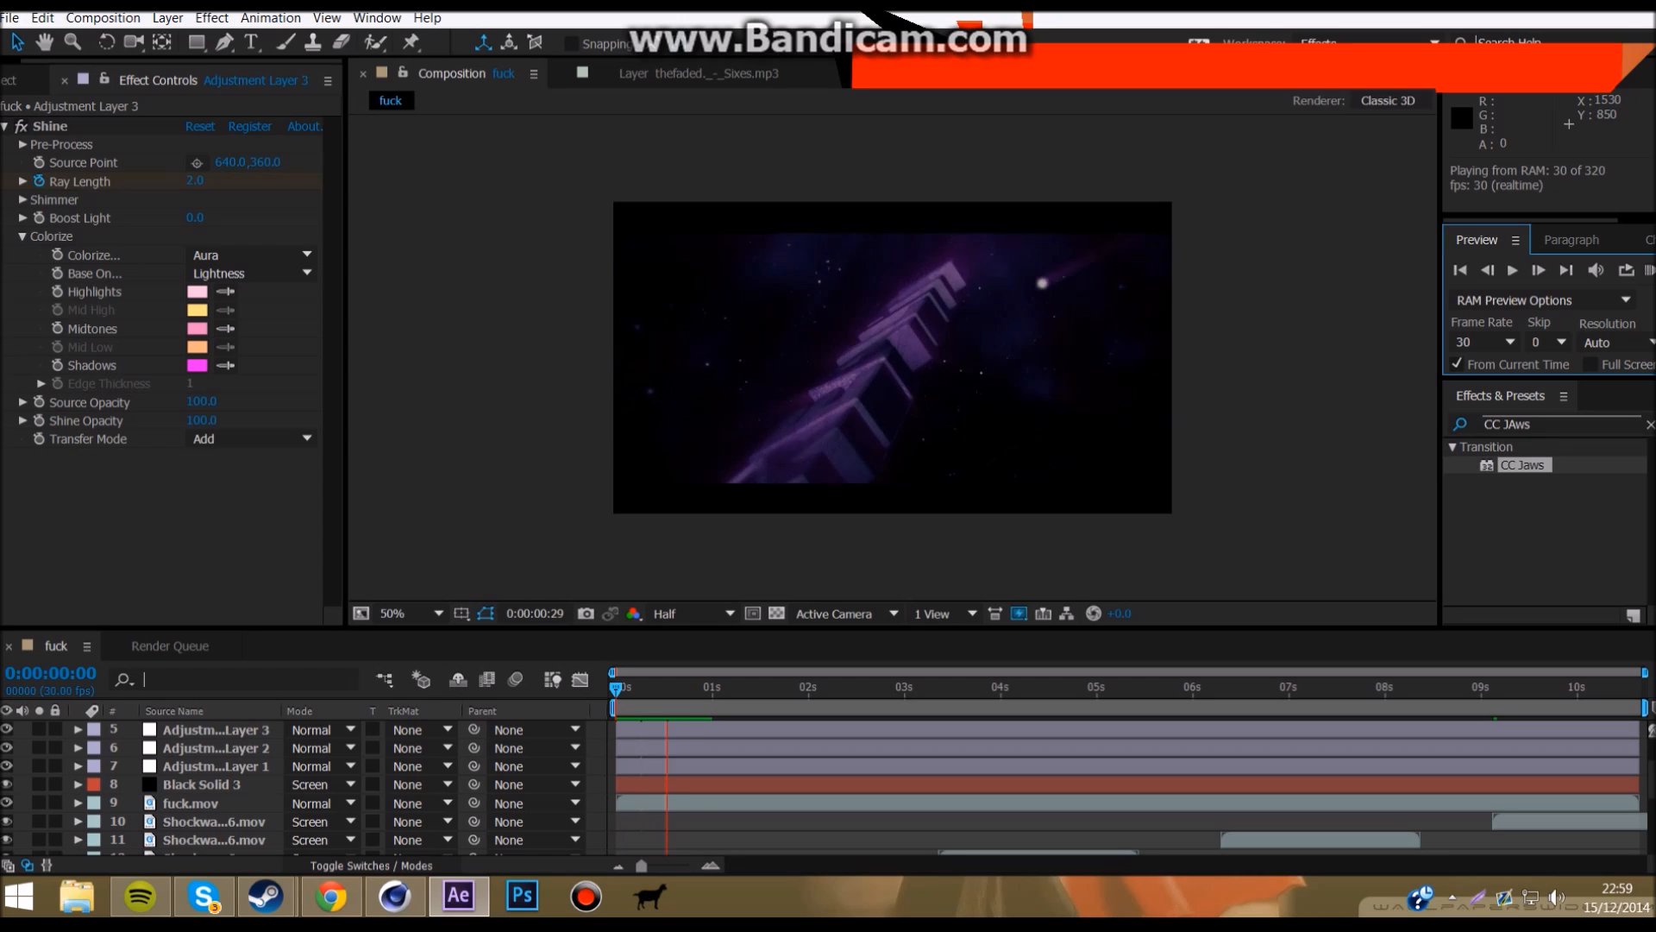
key("space")
left_click(850, 687)
left_click_drag(849, 687, 863, 688)
scroll(863, 822, "down", 2)
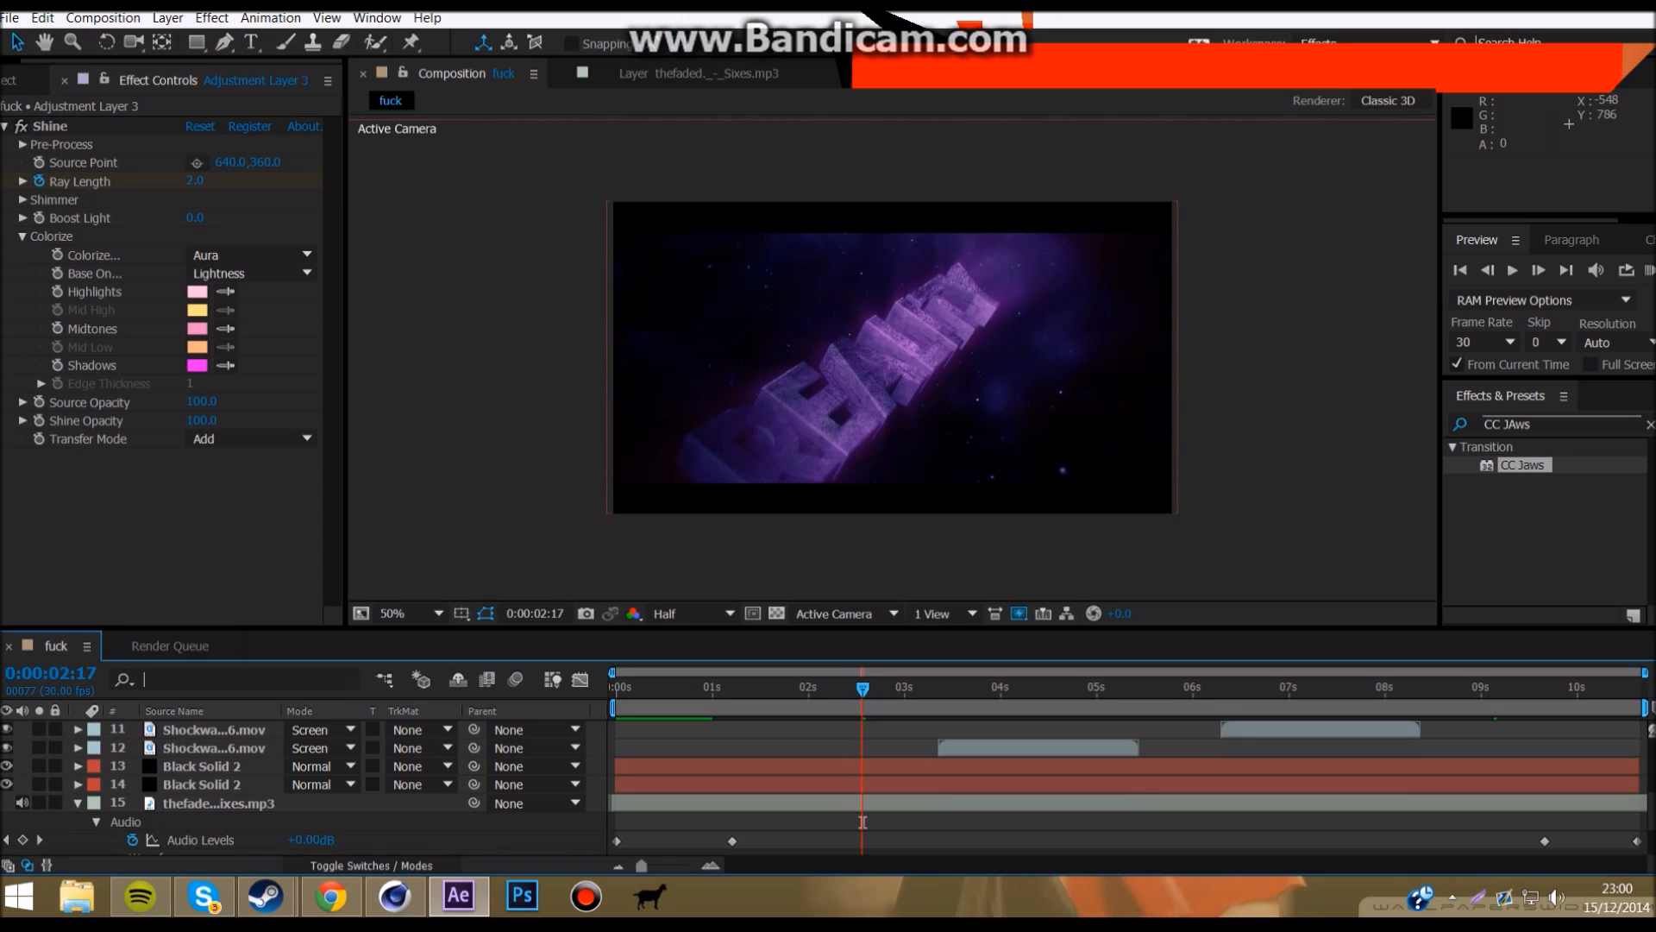
Step: Save the project
scroll(862, 822, "up", 2)
left_click(11, 17)
left_click(29, 175)
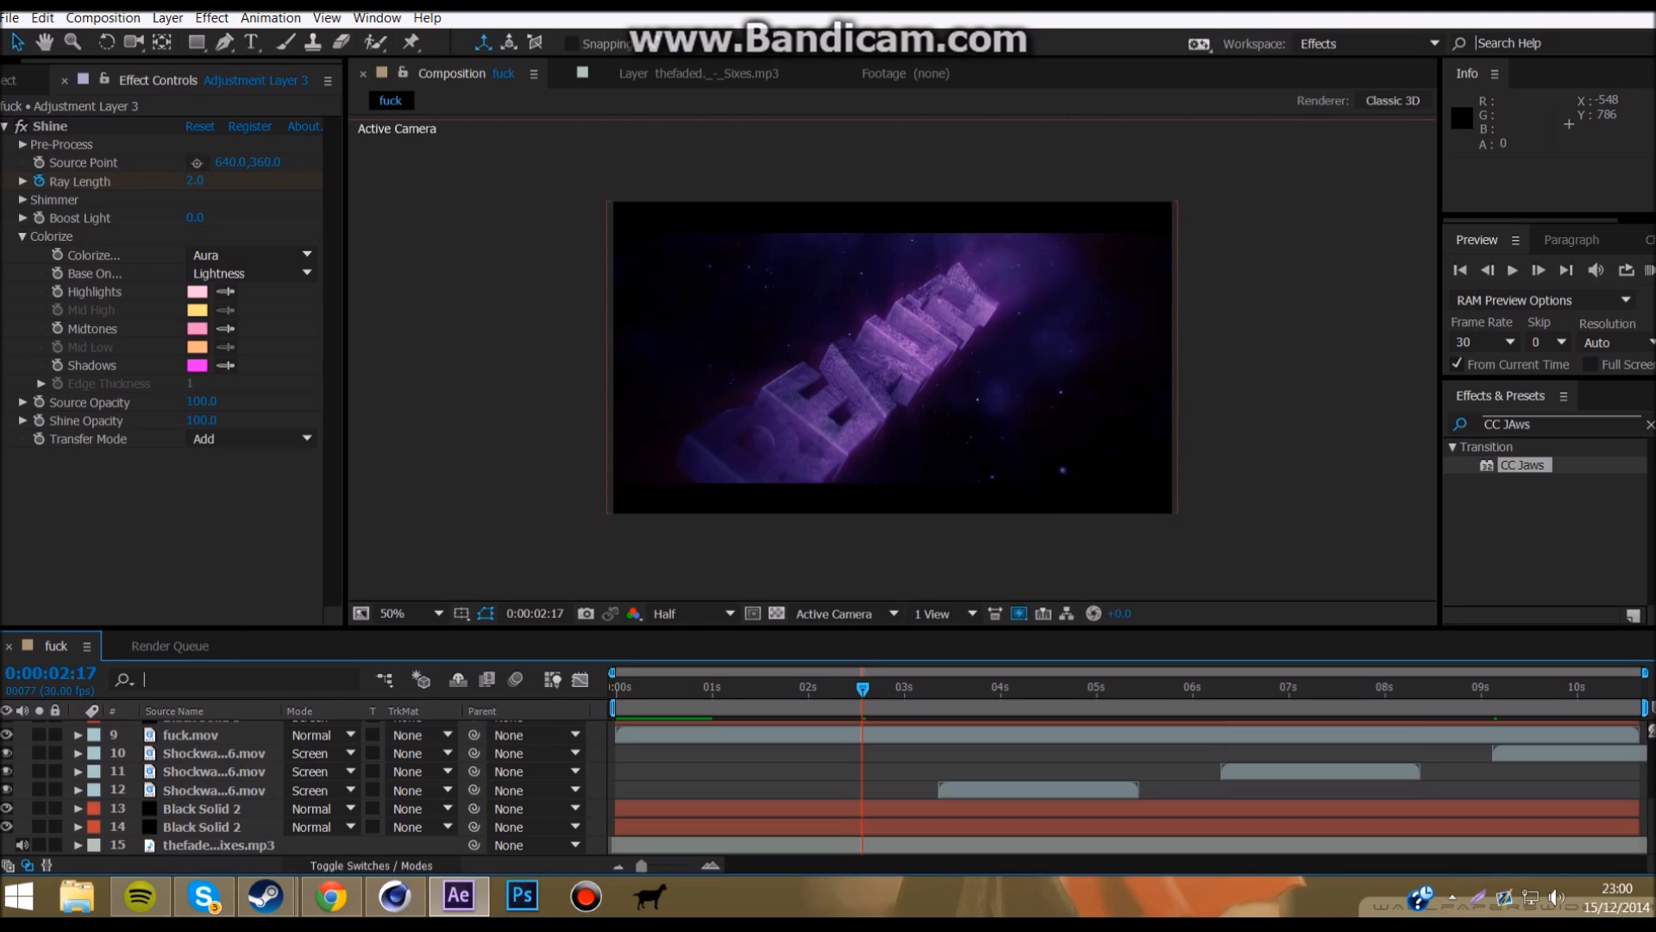
Step: Move the Black Solid 3 layer below the Shockwave layers, directly above the two Black Solid 2 layers
left_click(202, 809)
scroll(863, 789, "up", 3)
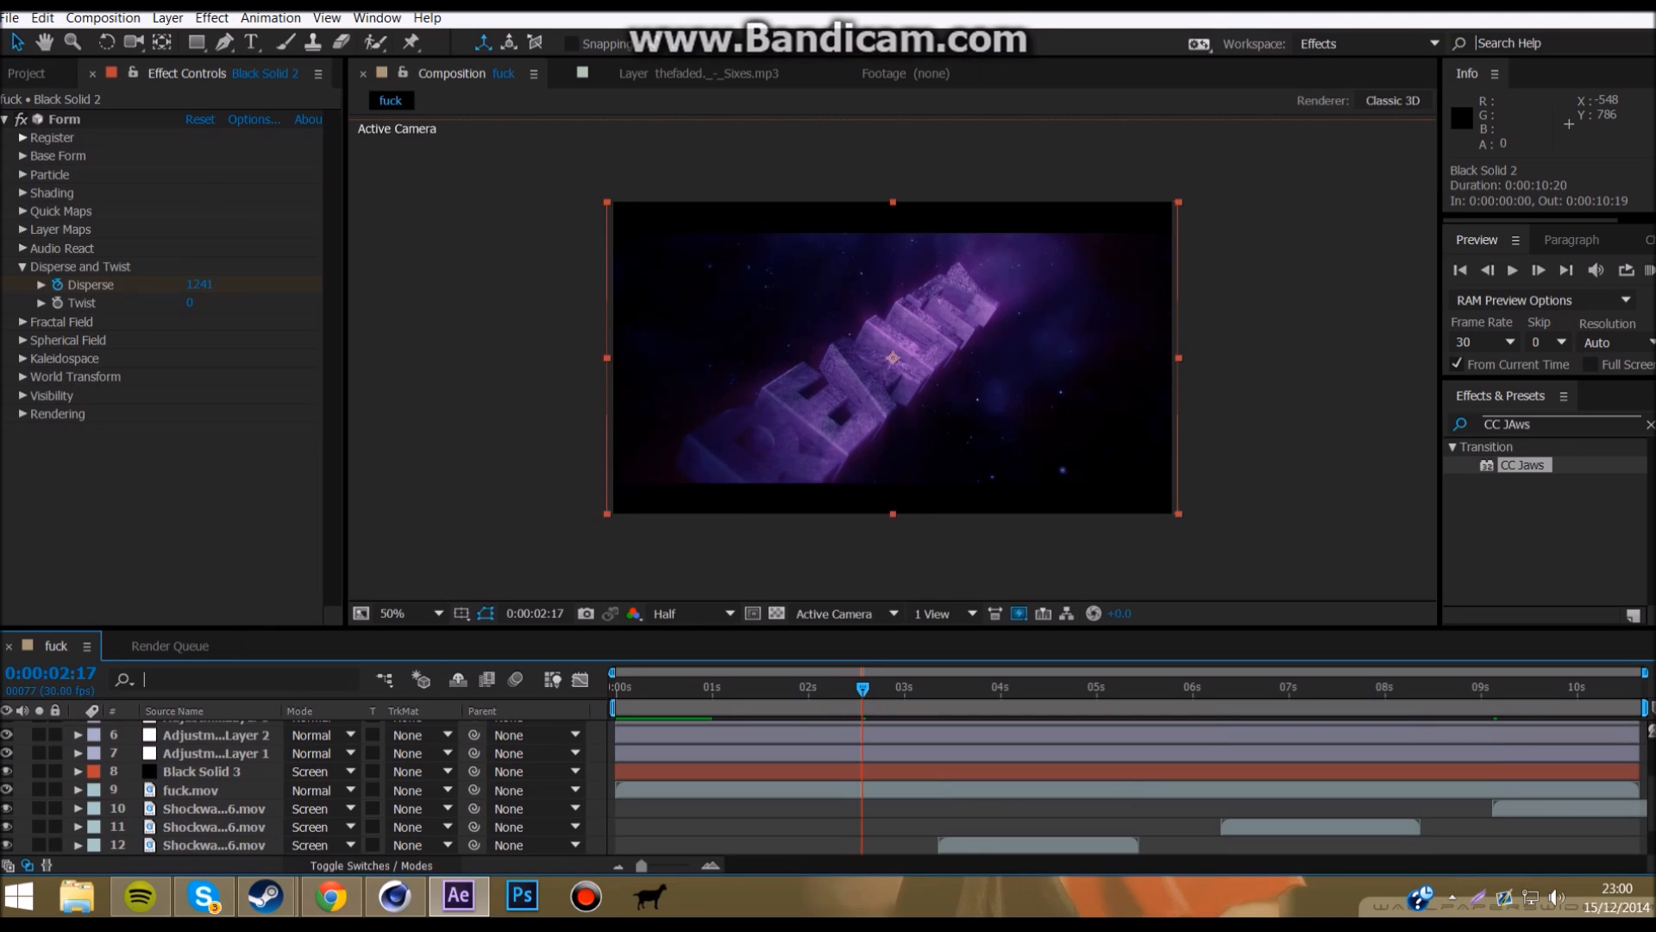
left_click(202, 772)
scroll(202, 771, "down", 3)
left_click_drag(202, 722, 202, 798)
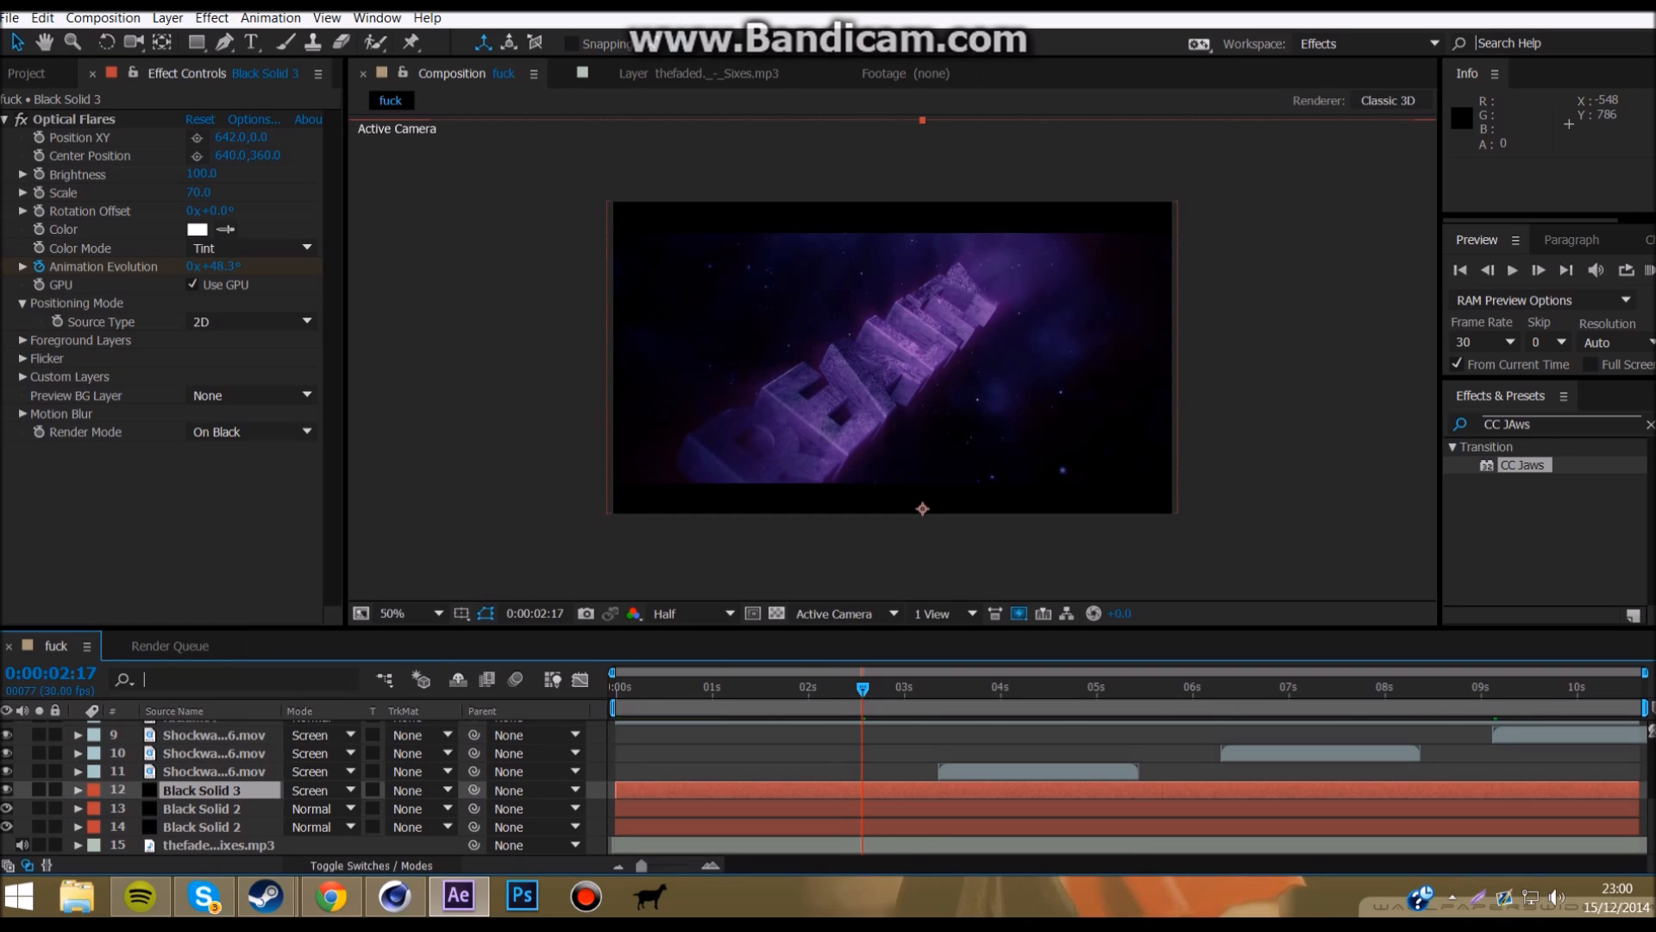
Step: Change the Global Color in the Optical Flares options of Black Solid 3 and apply it
left_click(254, 120)
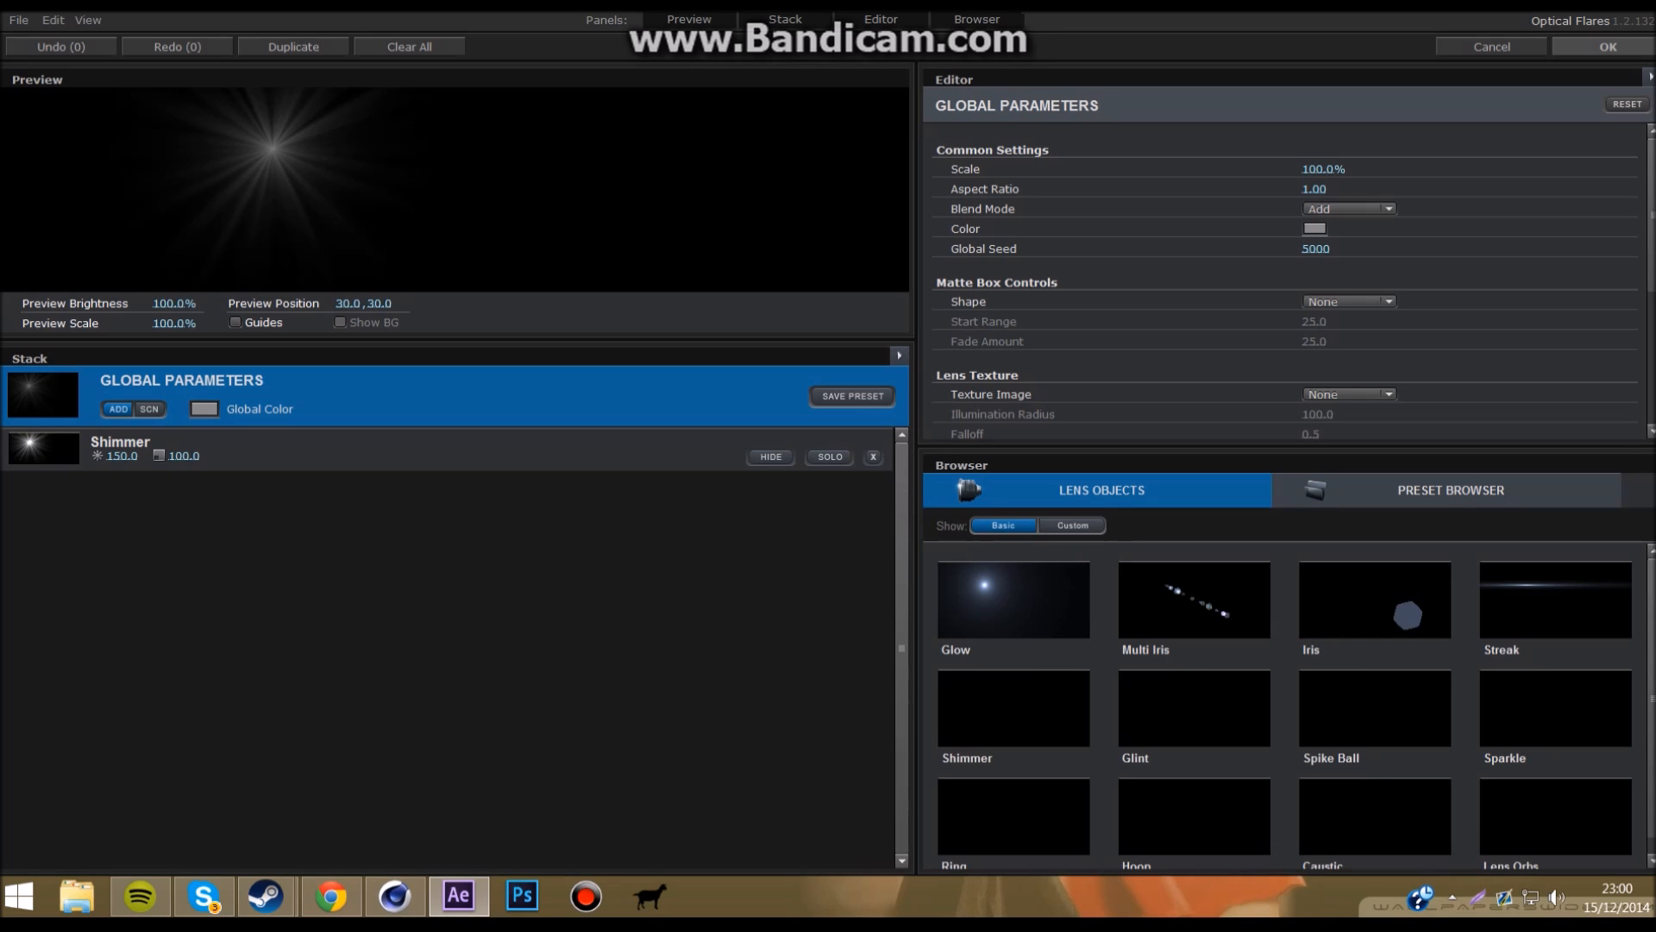
left_click(205, 409)
left_click_drag(226, 365, 265, 365)
left_click_drag(282, 326, 283, 357)
left_click(333, 518)
left_click(1608, 46)
Step: Check the frame at 0:00:01:06 and move Black Solid 3 back directly below Adjustment Layer 1
left_click_drag(863, 688, 731, 688)
mouse_move(202, 790)
left_mouse_down()
mouse_move(158, 678)
mouse_move(171, 786)
mouse_move(216, 769)
mouse_move(207, 759)
left_mouse_up()
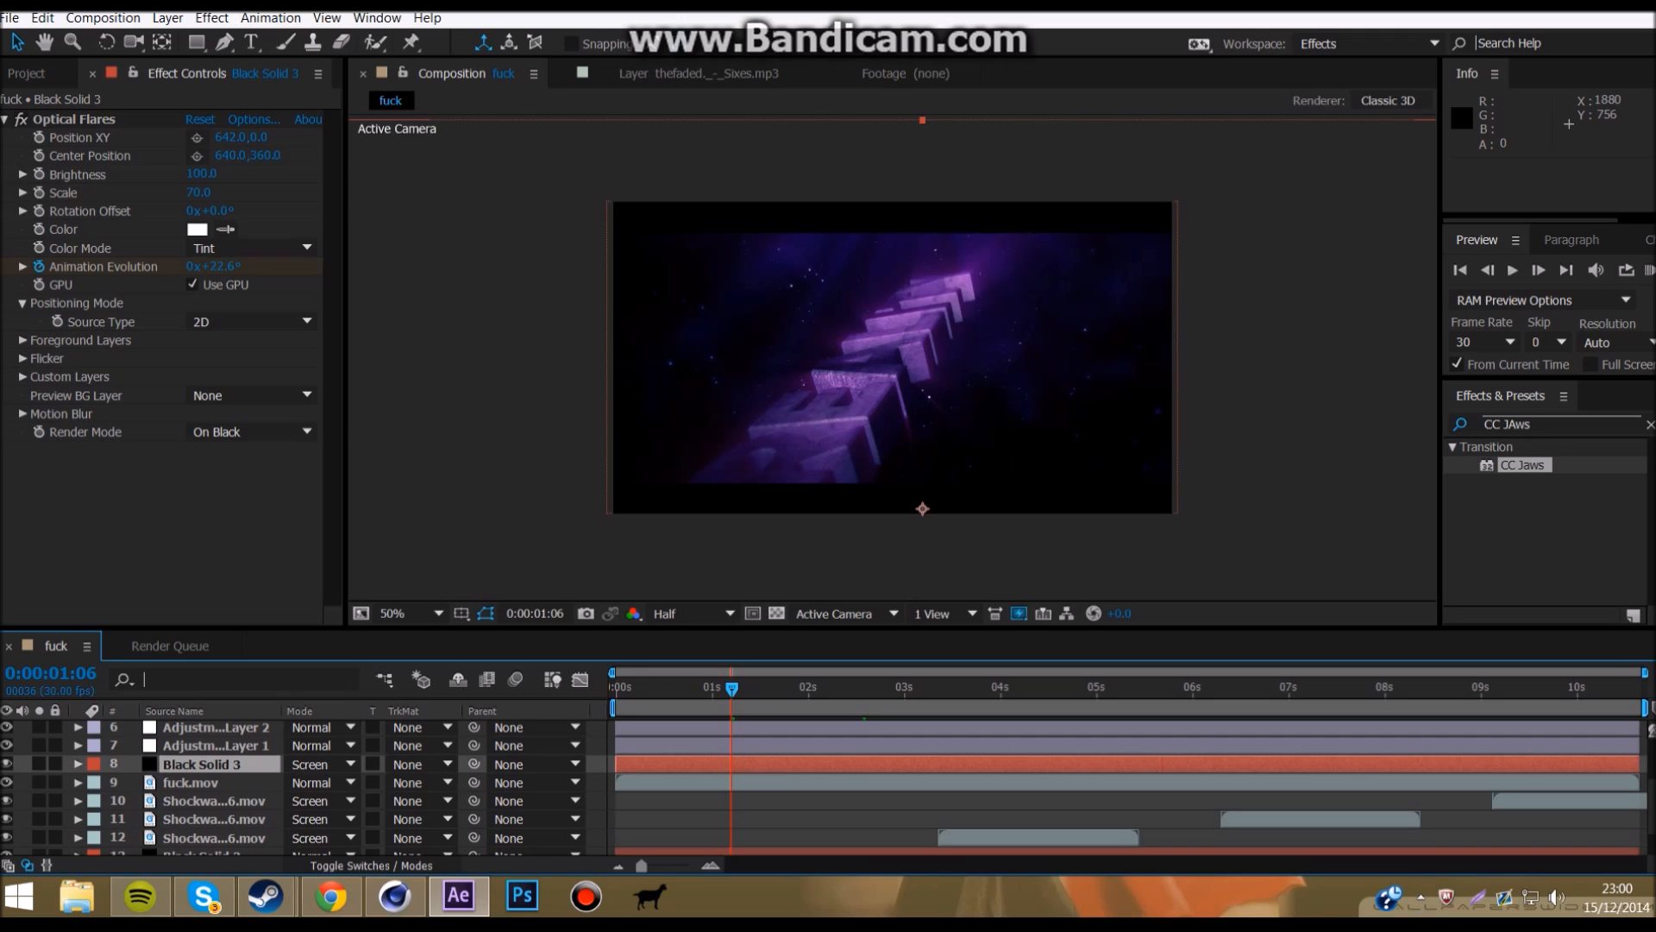
Step: Create a new adjustment layer and place it in the layer stack directly below Black Solid 1
key("Home")
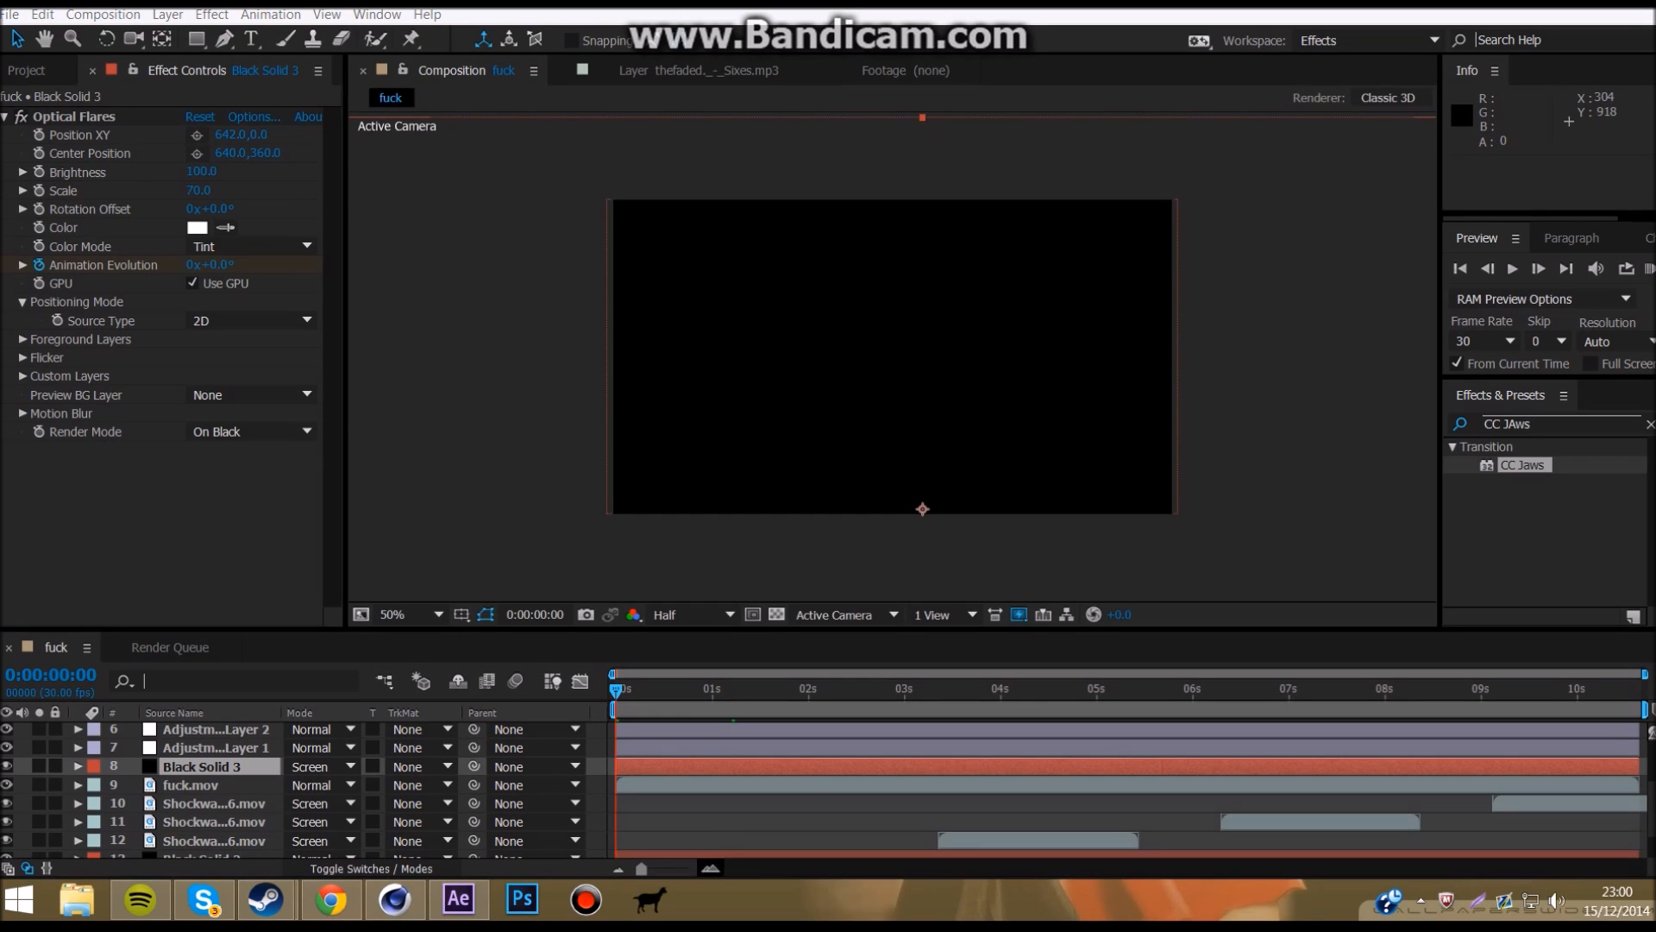
left_click(742, 819)
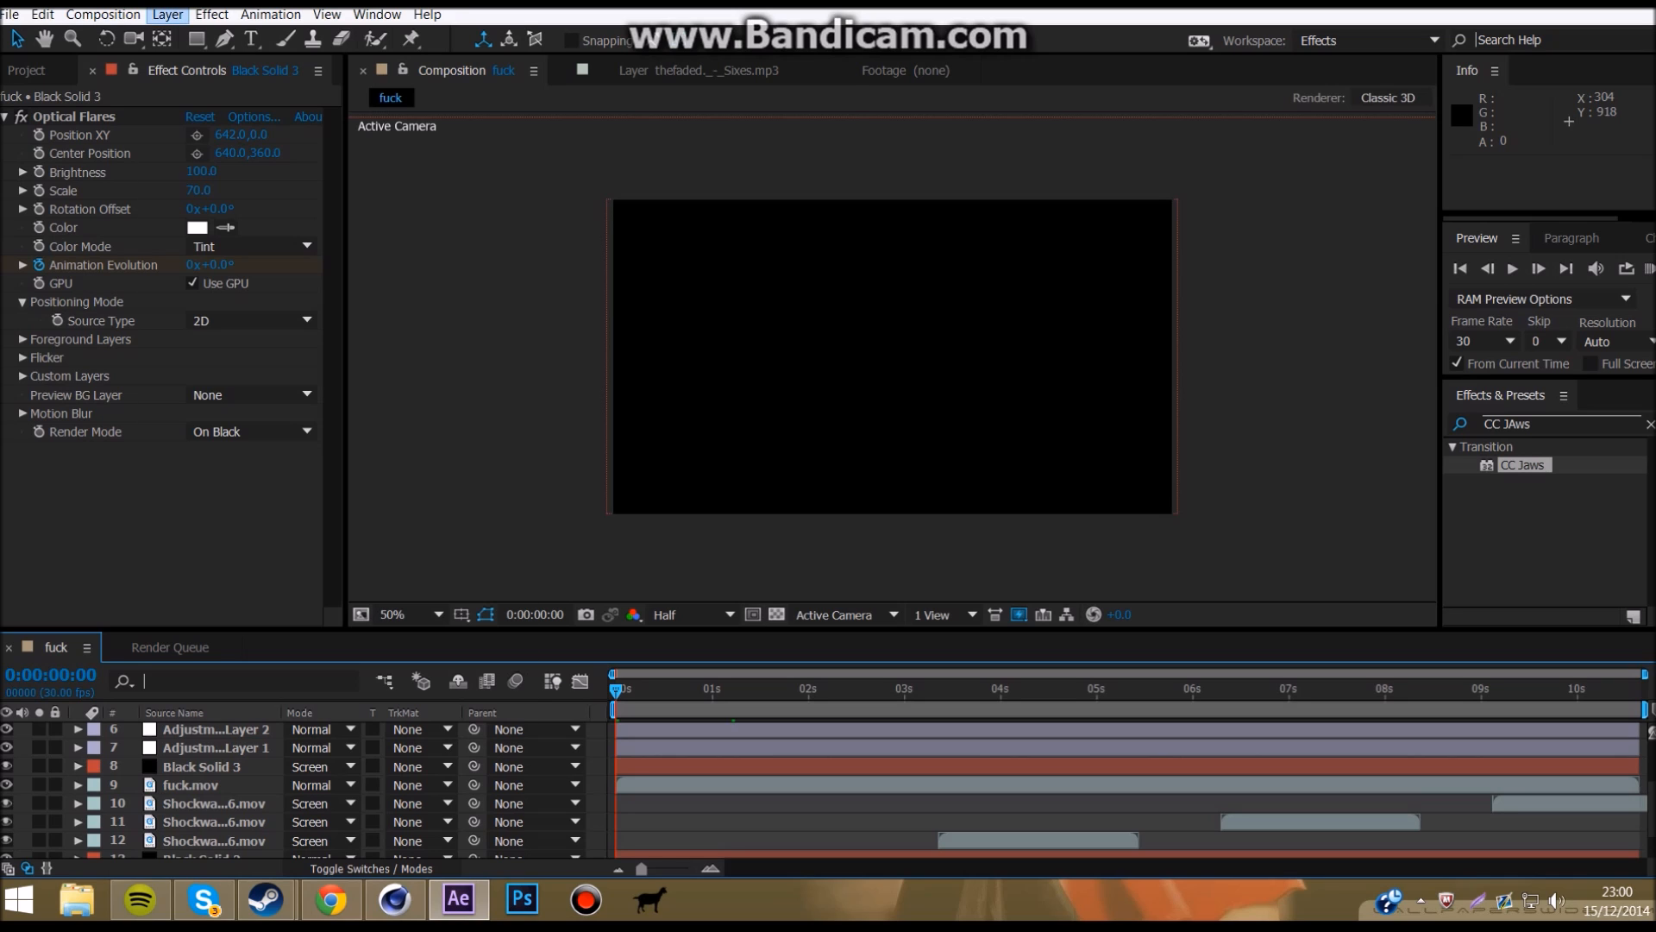
left_click(167, 15)
mouse_move(345, 37)
left_click(604, 163)
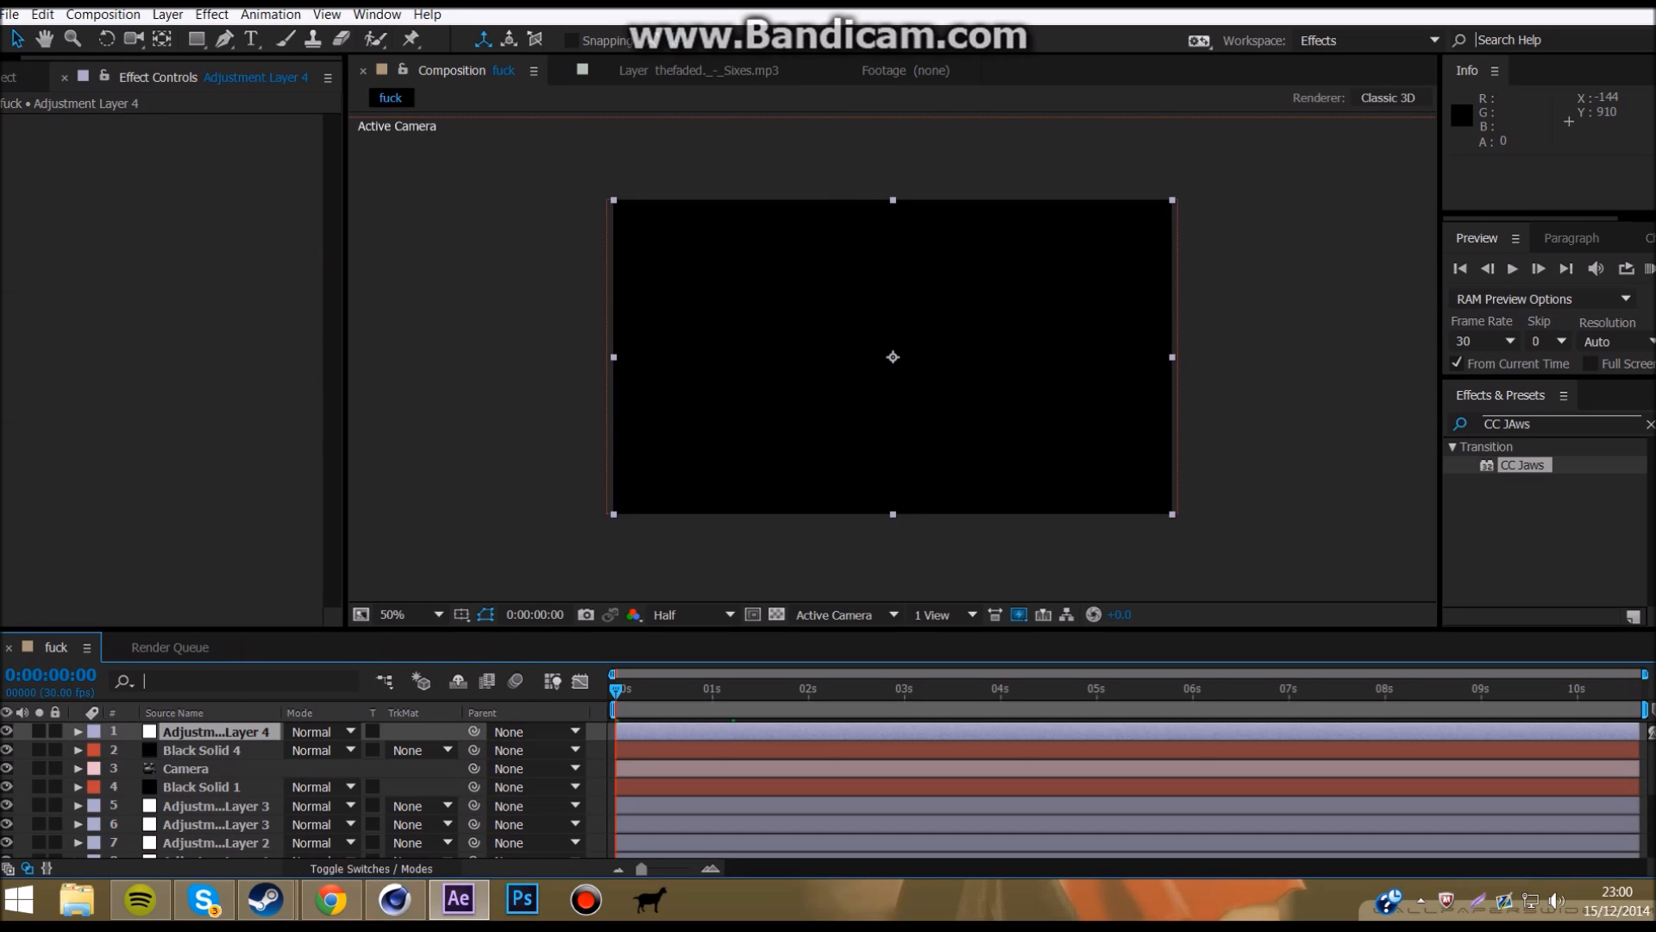
scroll(293, 789, "down", 5)
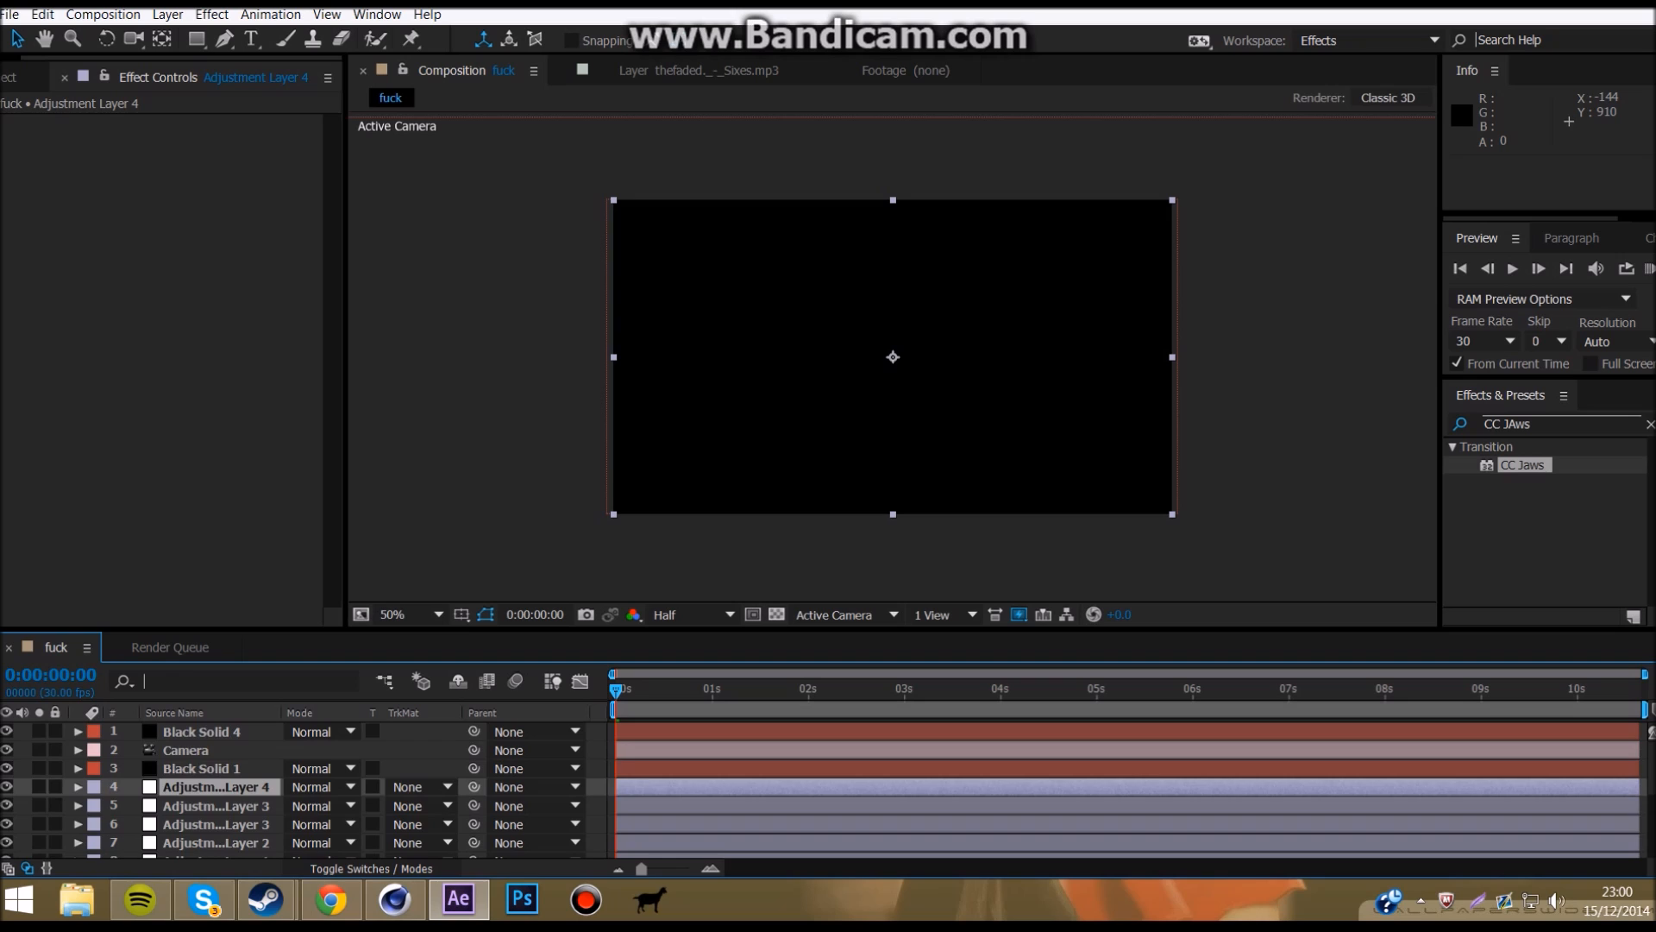
Step: Apply the Exposure effect to Adjustment Layer 4 and keyframe its master Exposure at 2.00 on 0:00:03:11
left_click_drag(615, 690, 938, 691)
scroll(939, 789, "up", 4)
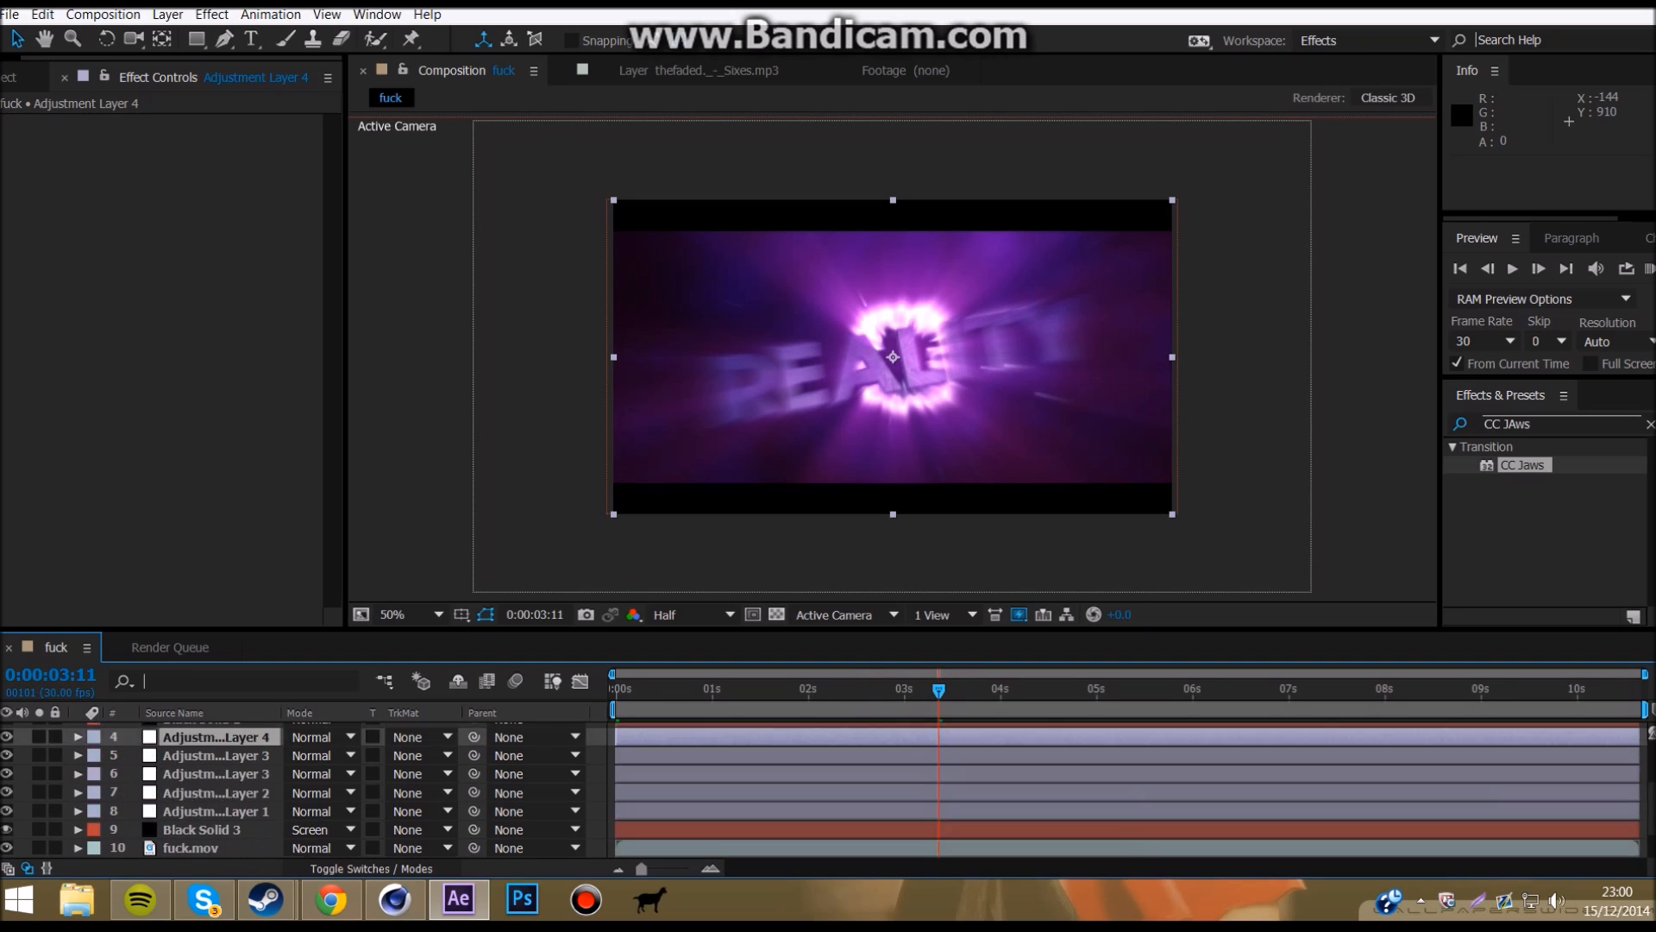
left_click(211, 15)
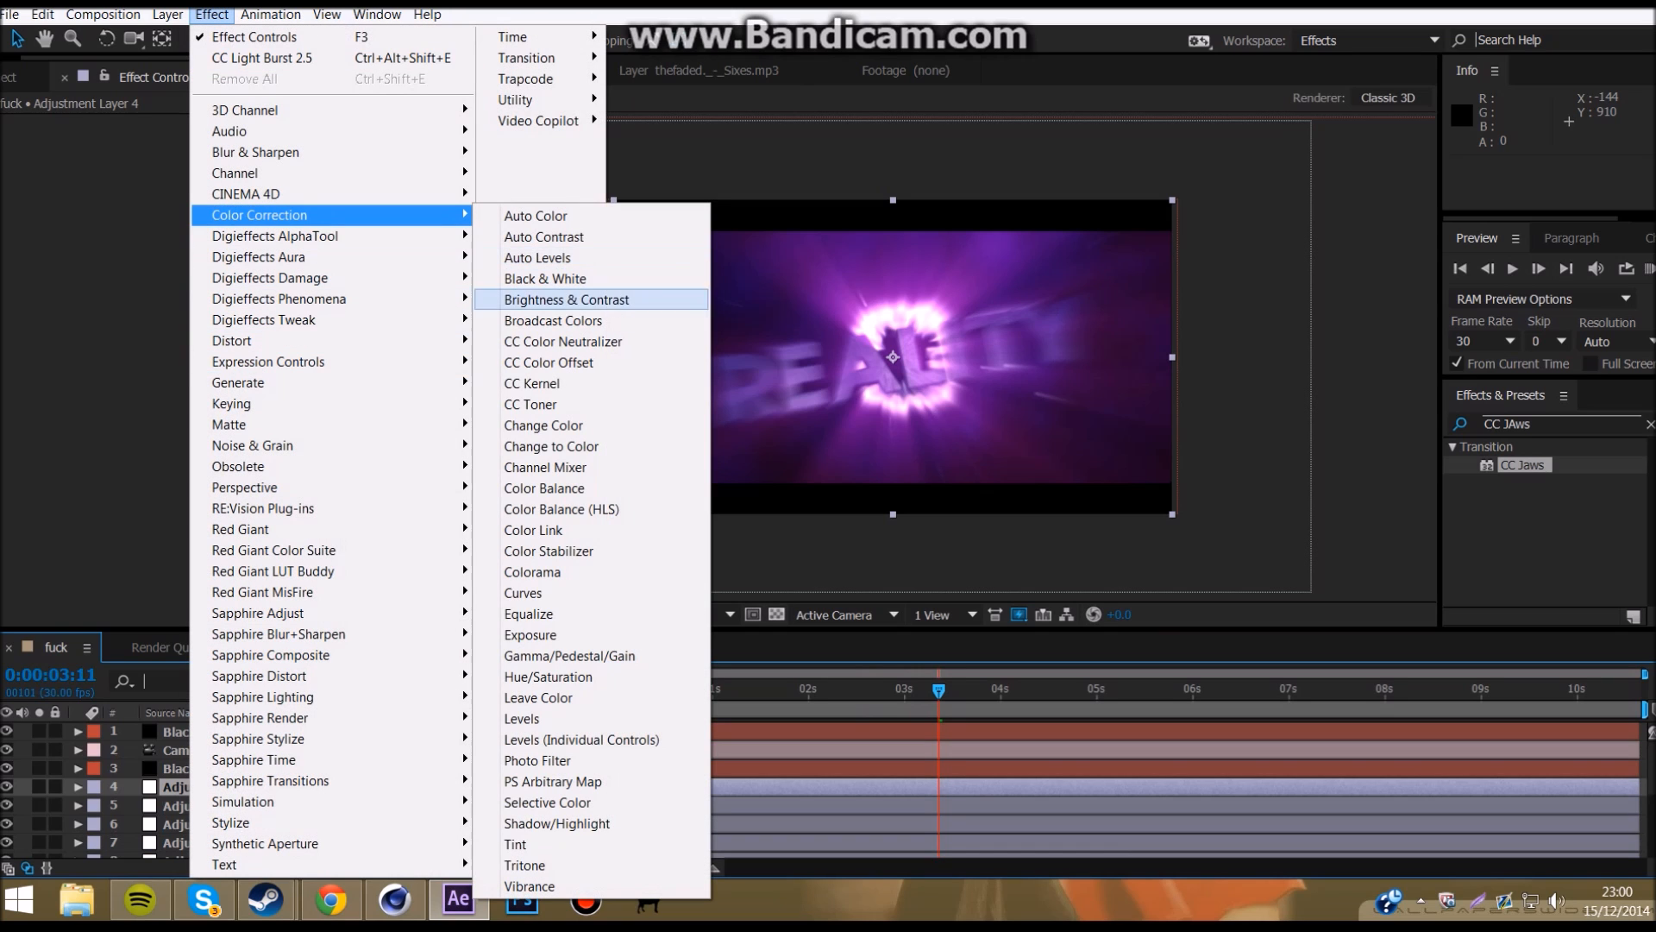
left_click(535, 635)
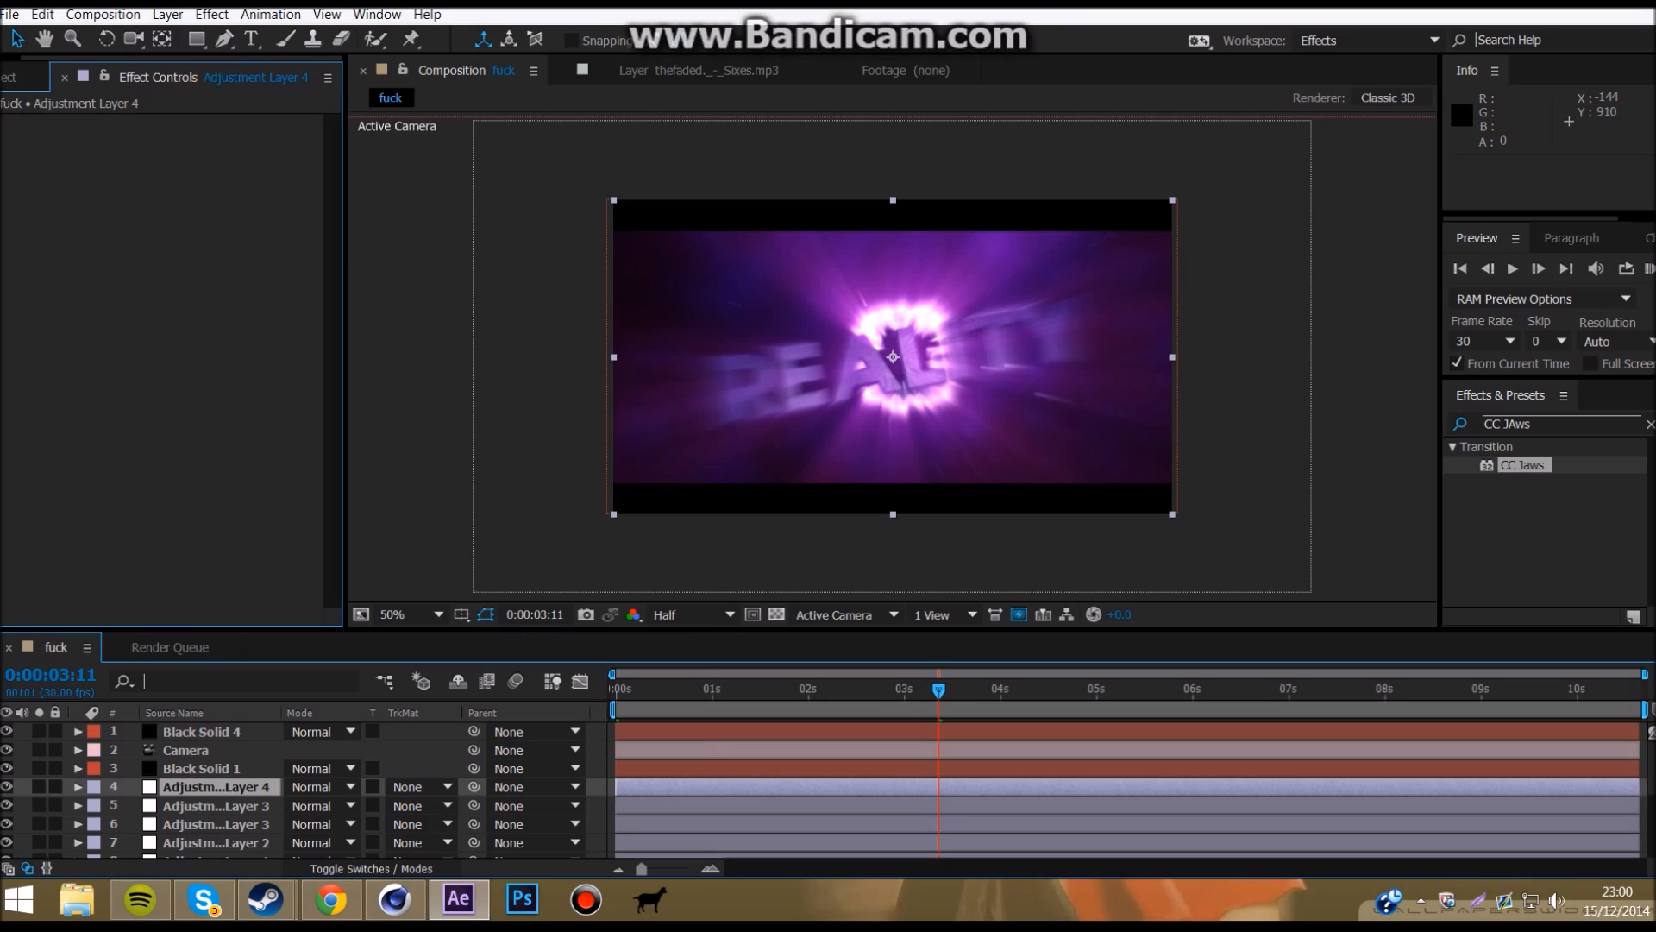
left_click(198, 178)
key("Return")
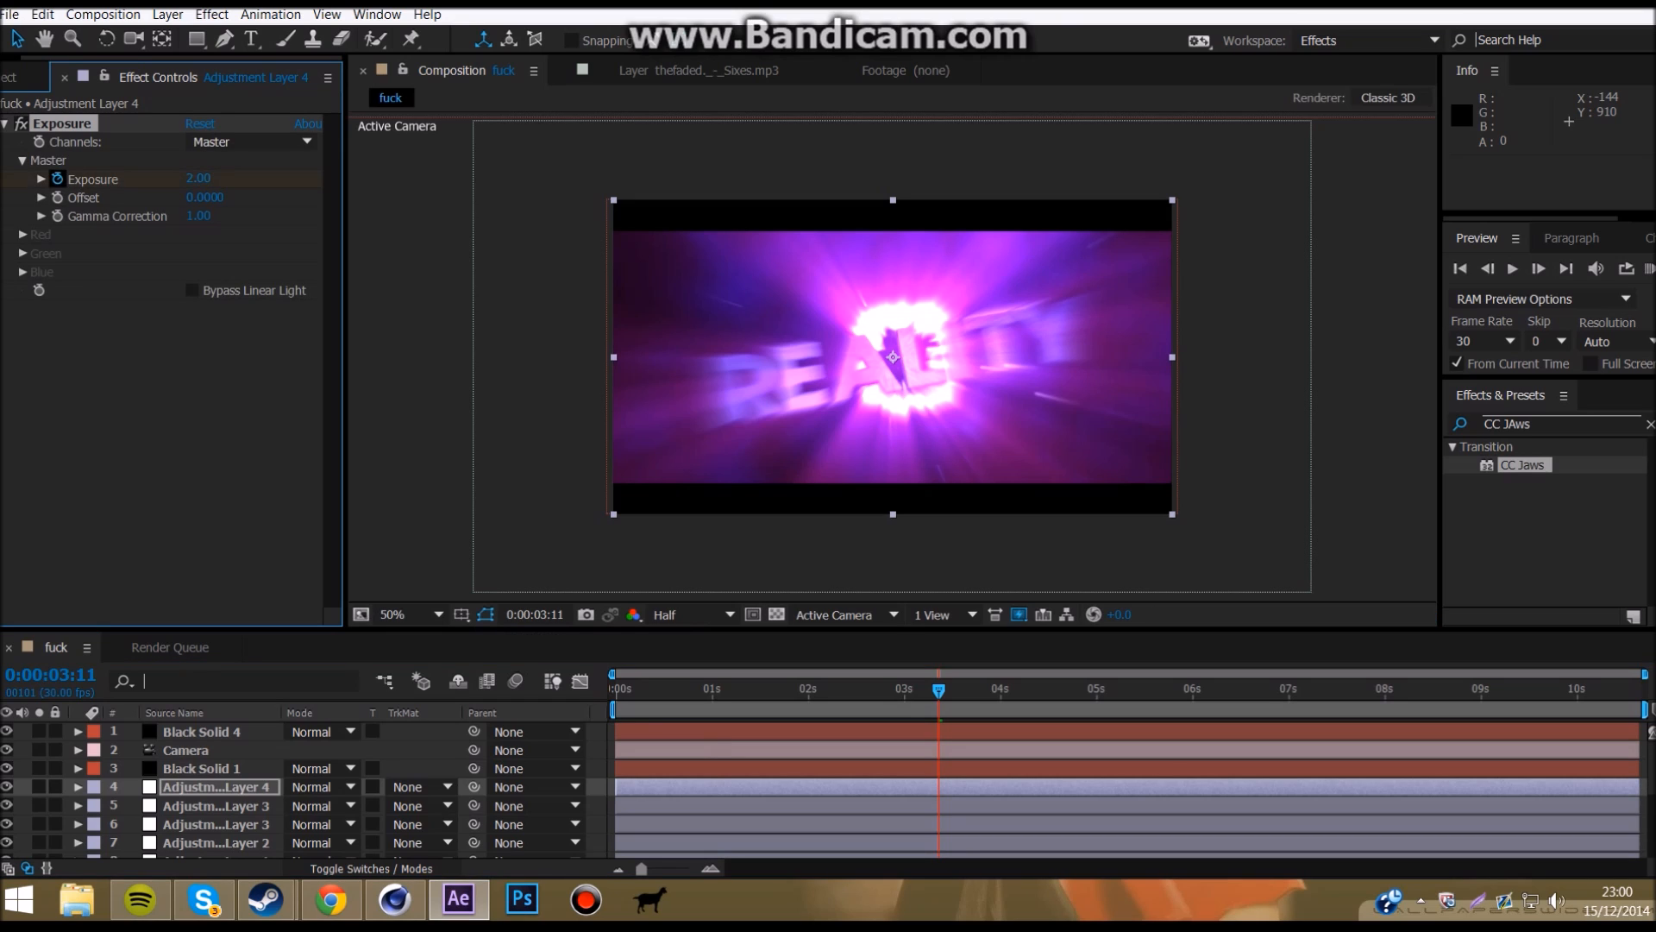
Step: Set the Exposure keyframe on Adjustment Layer 4 to 0 one frame earlier, at 0:00:03:10
key("Page_Up")
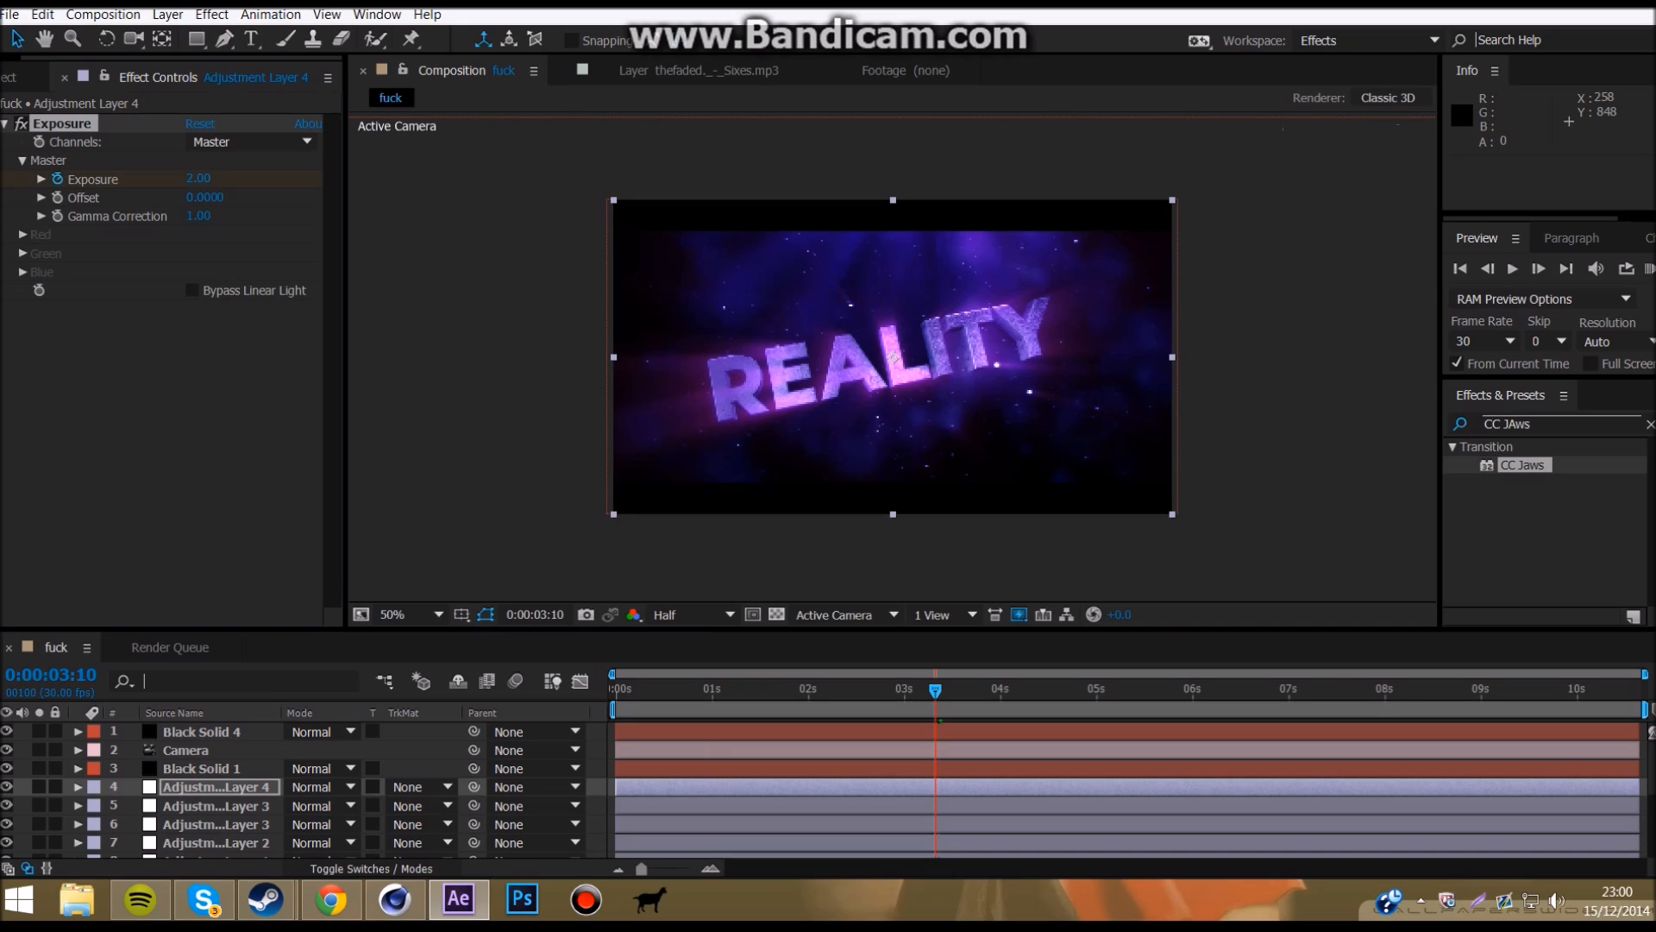
left_click(198, 178)
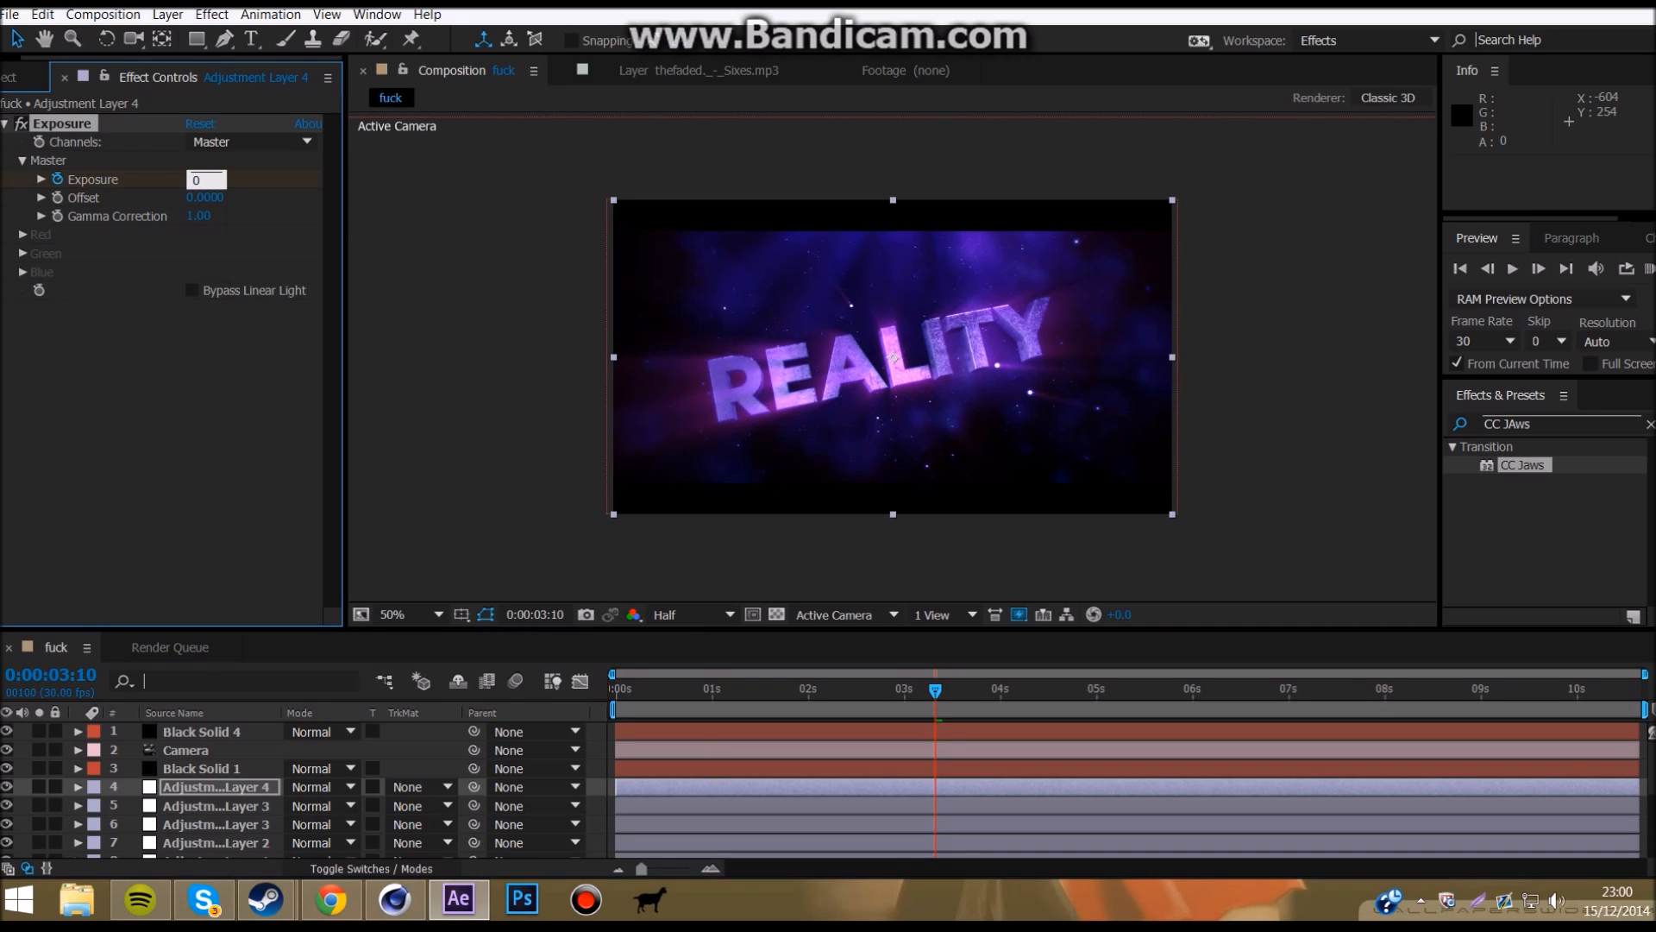
type("0")
key("Return")
scroll(828, 790, "down", 3)
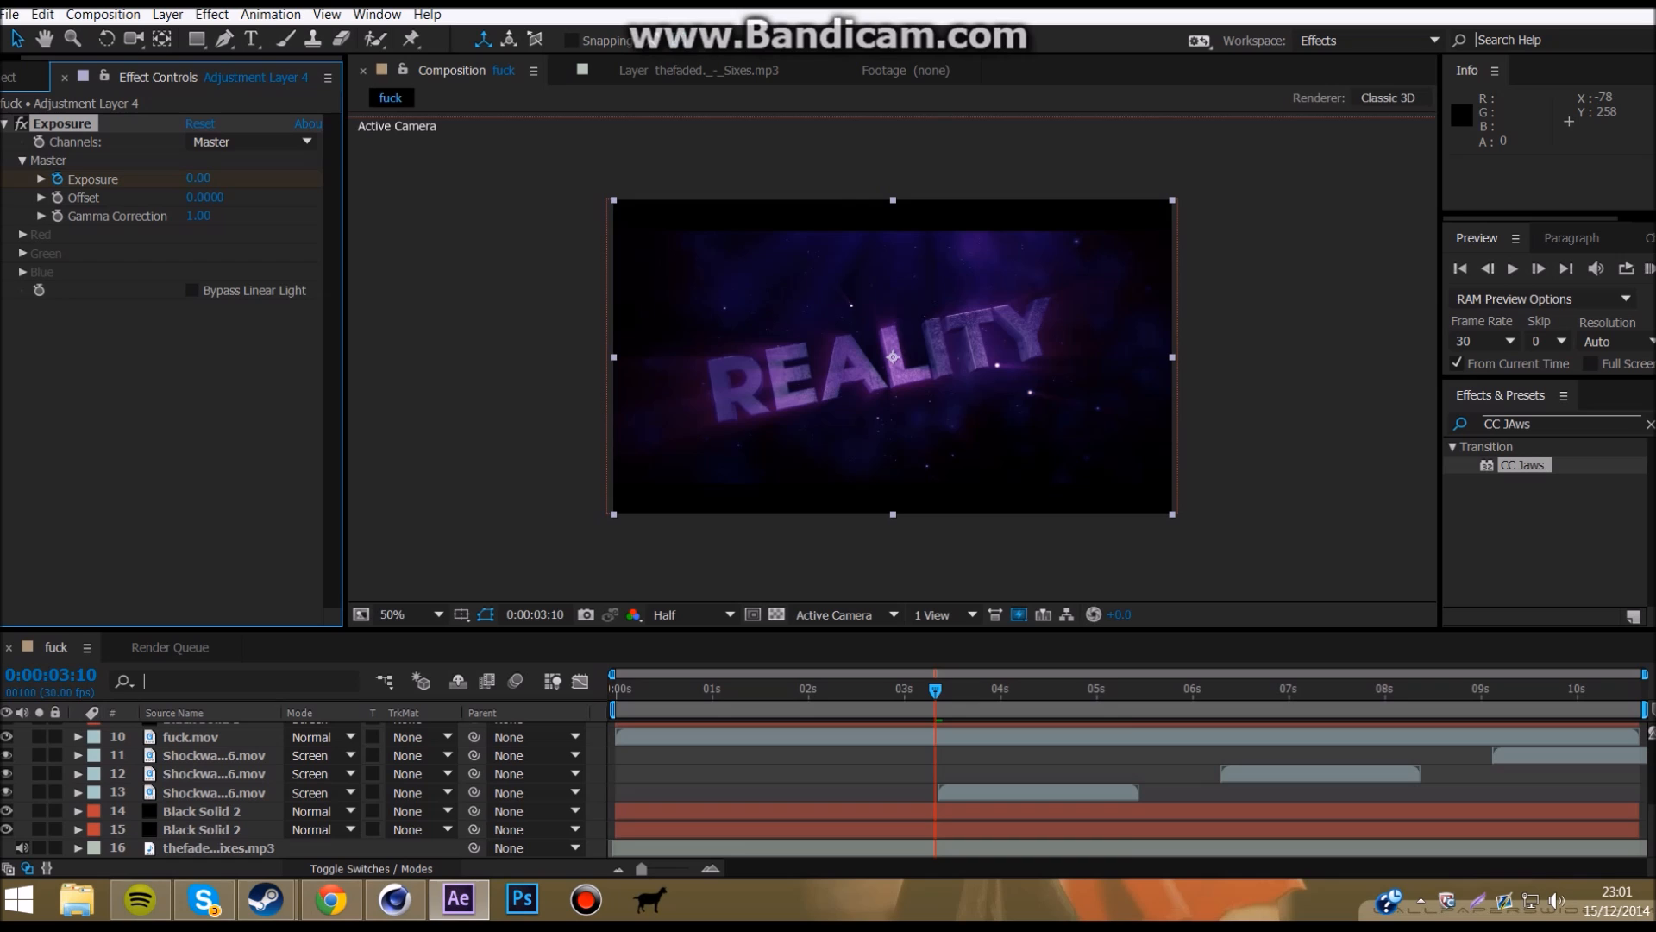
key("space")
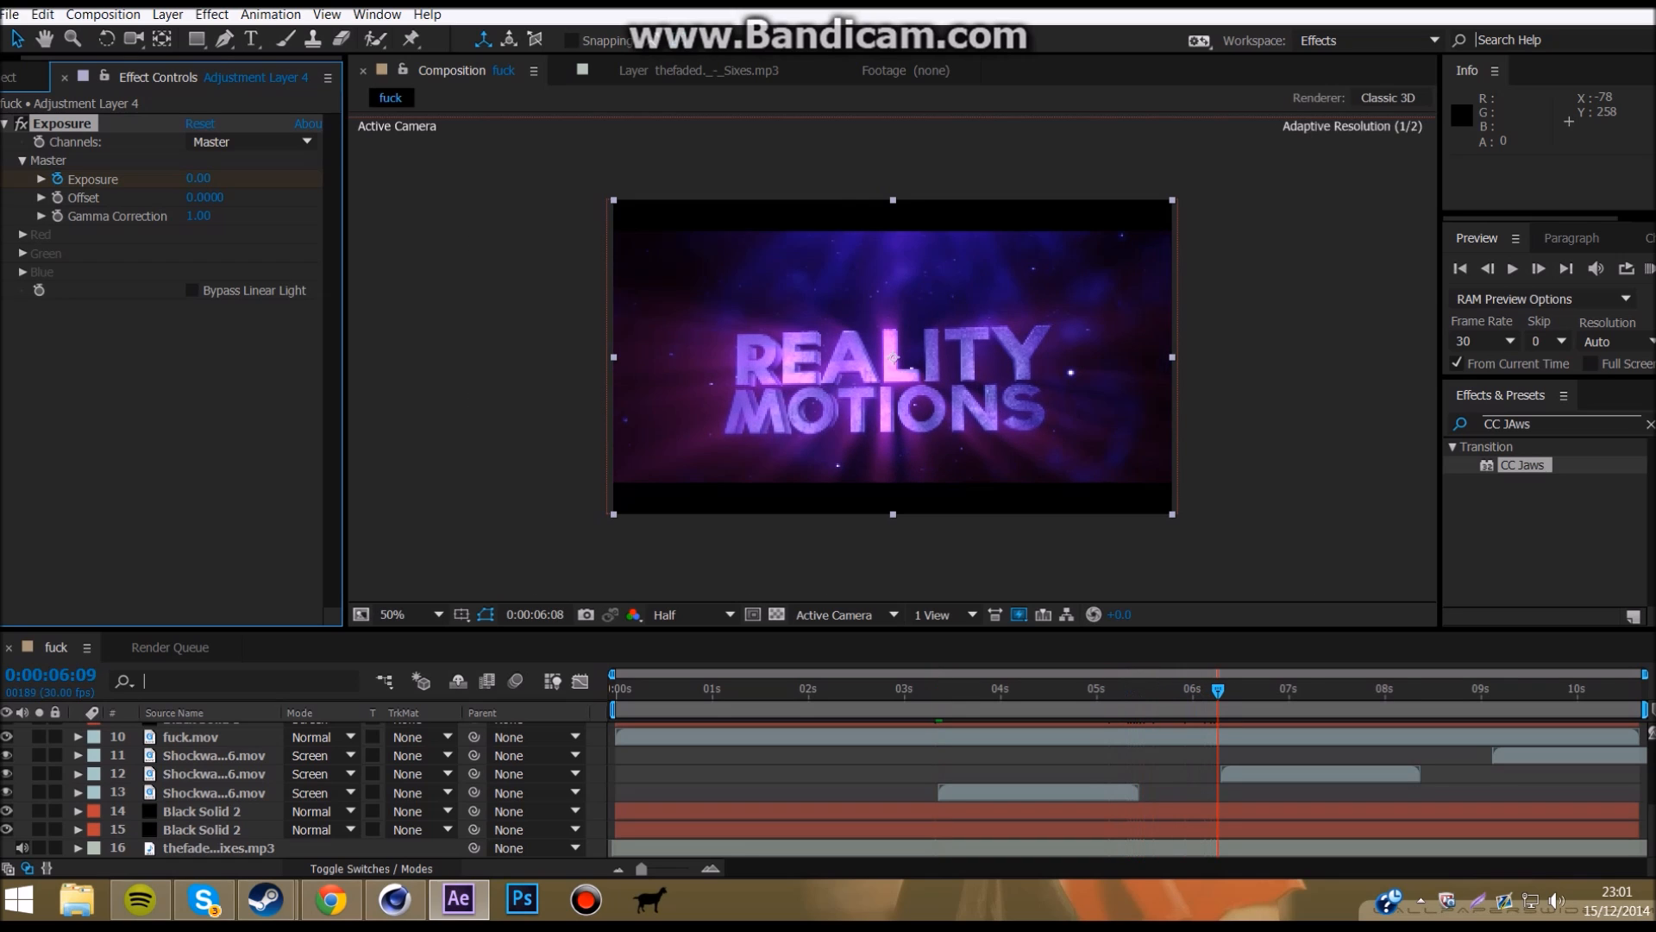
left_click_drag(1218, 690, 1221, 690)
left_click(199, 179)
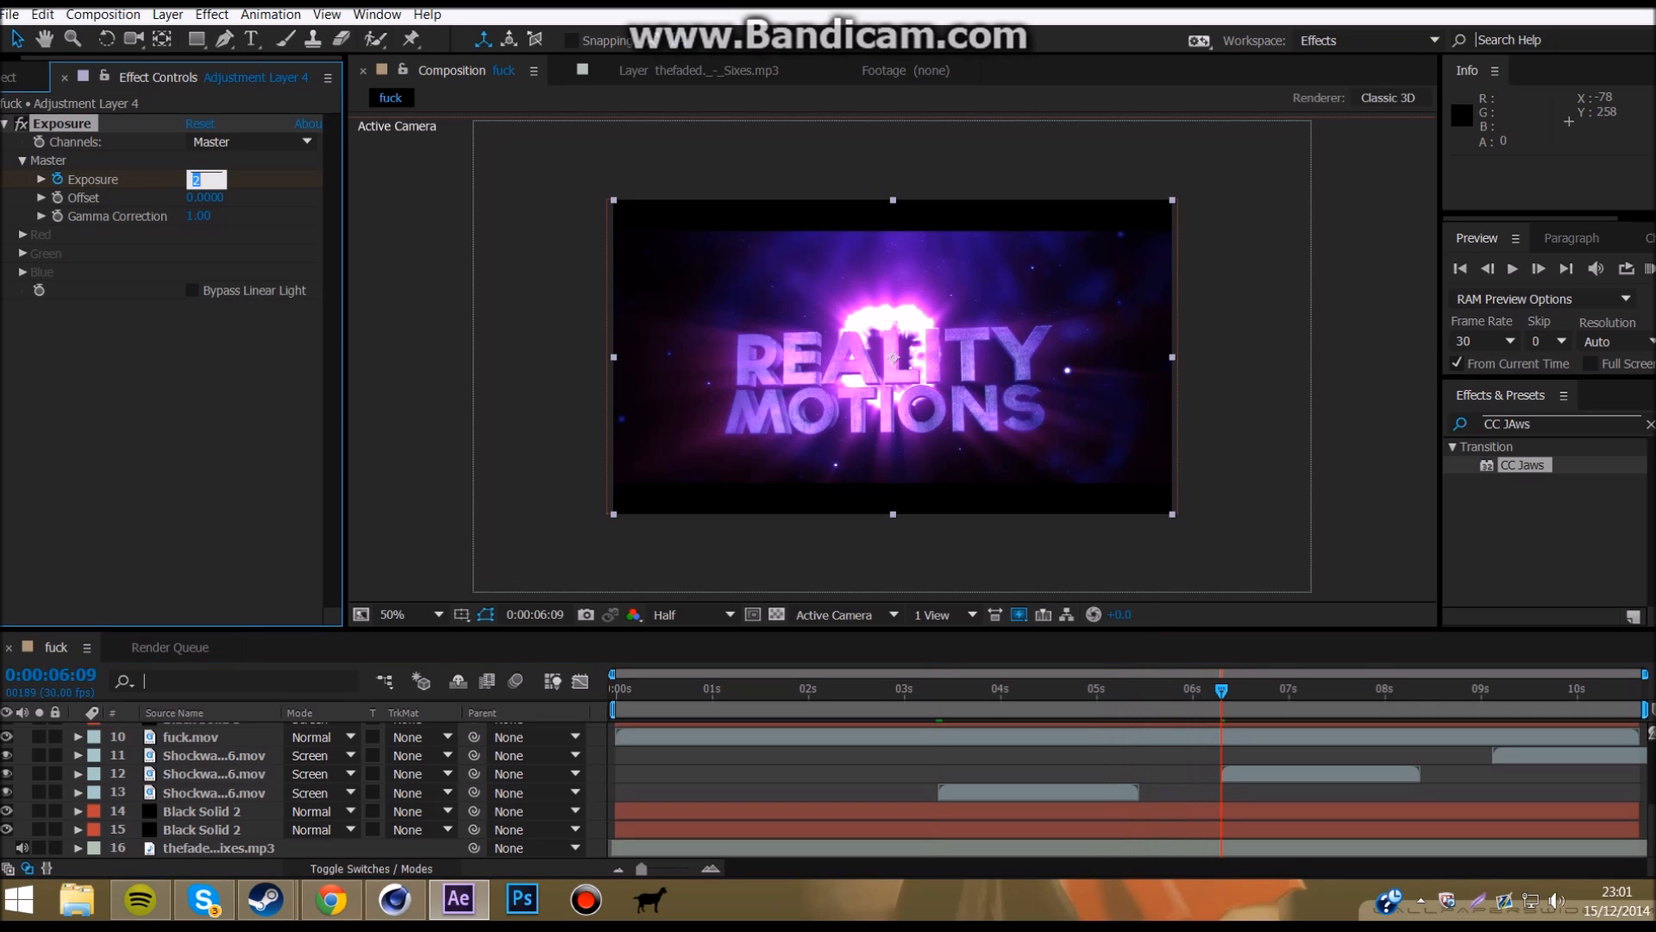
type("0")
key("Return")
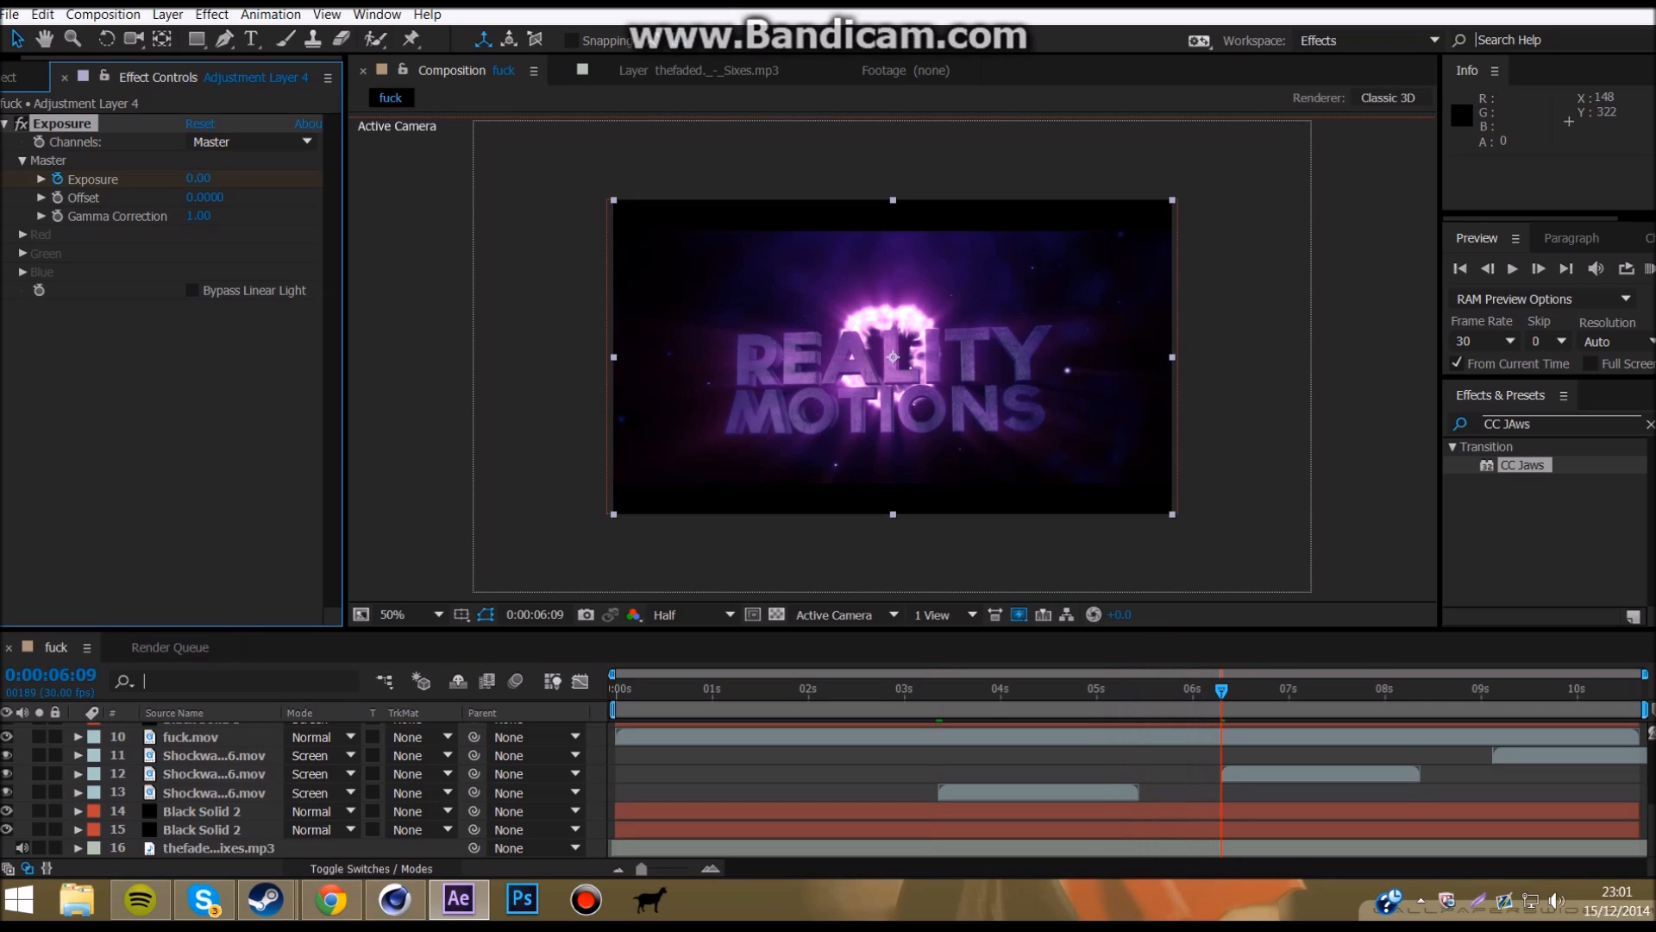
key("Page_Down")
key("Page_Up")
key("ctrl+z")
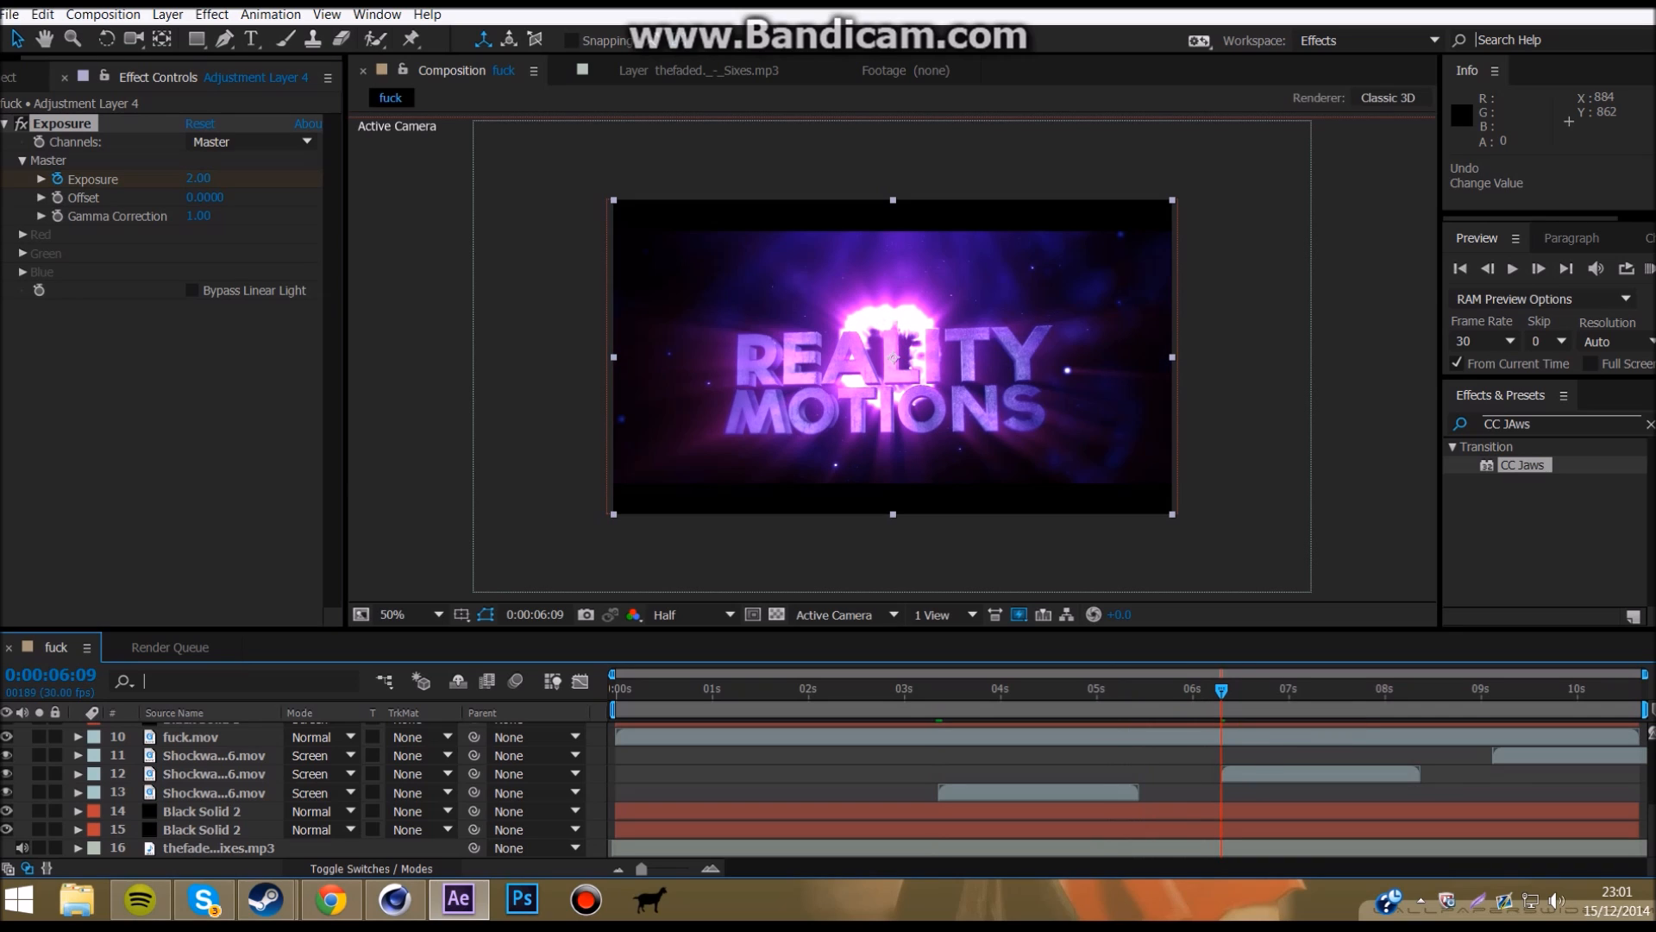
Step: Keyframe the Exposure for the second shockwave at 0 on 0:00:06:08 and 2.00 on 0:00:06:09
left_click(200, 179)
key("Return")
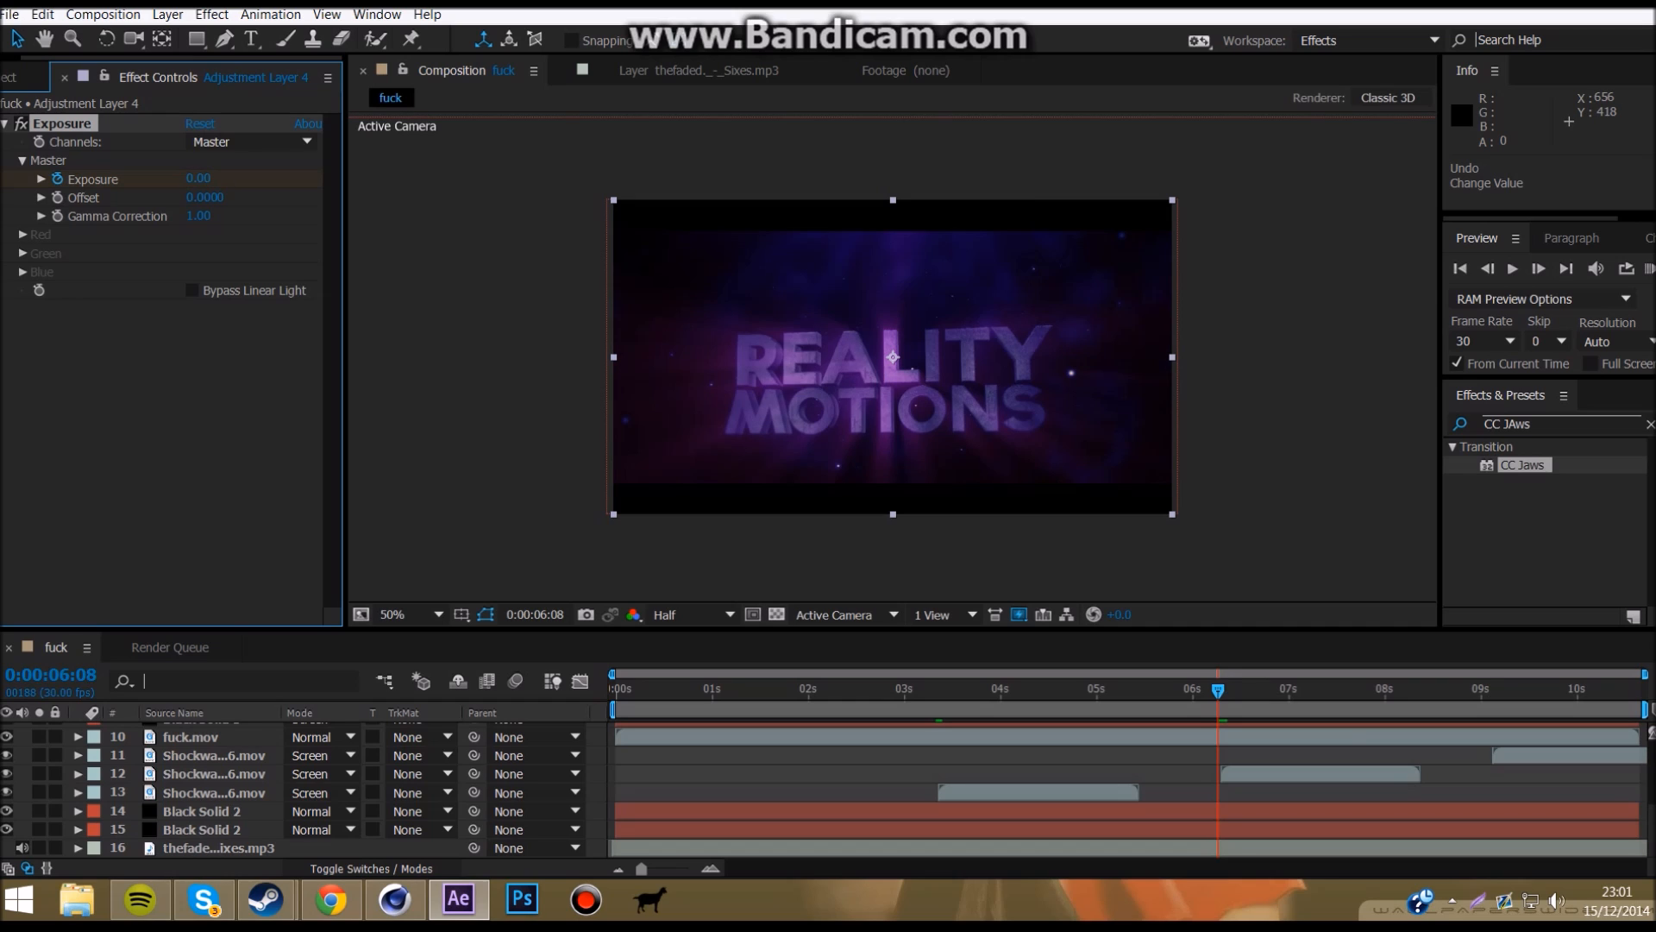
left_click(199, 179)
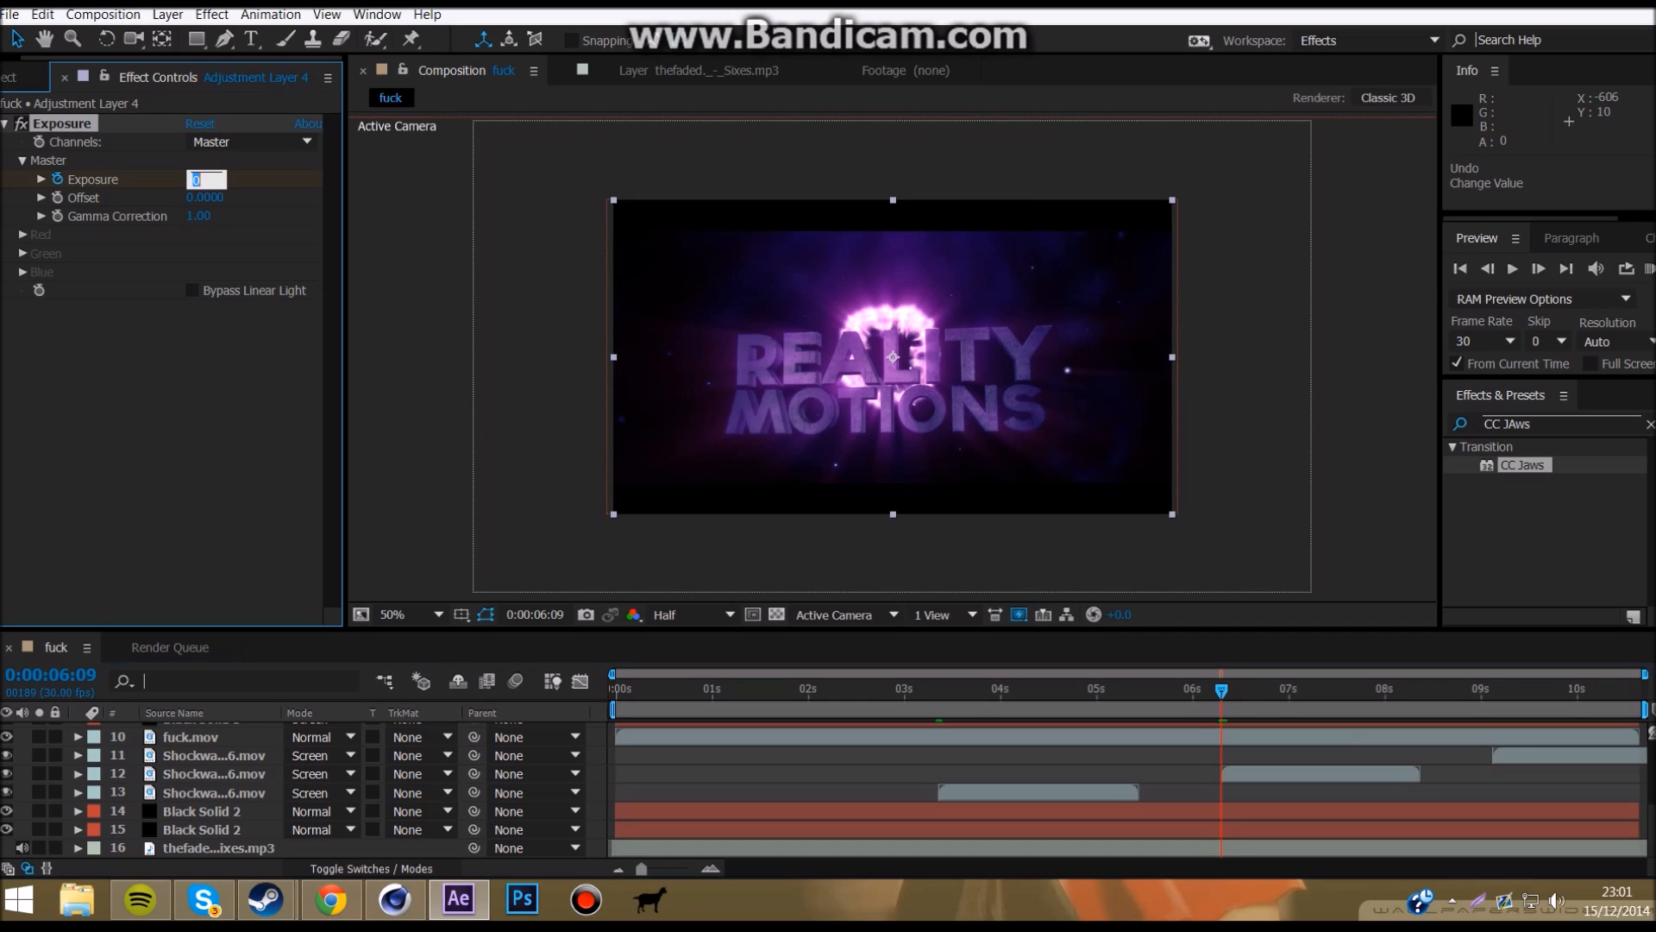
key("Return")
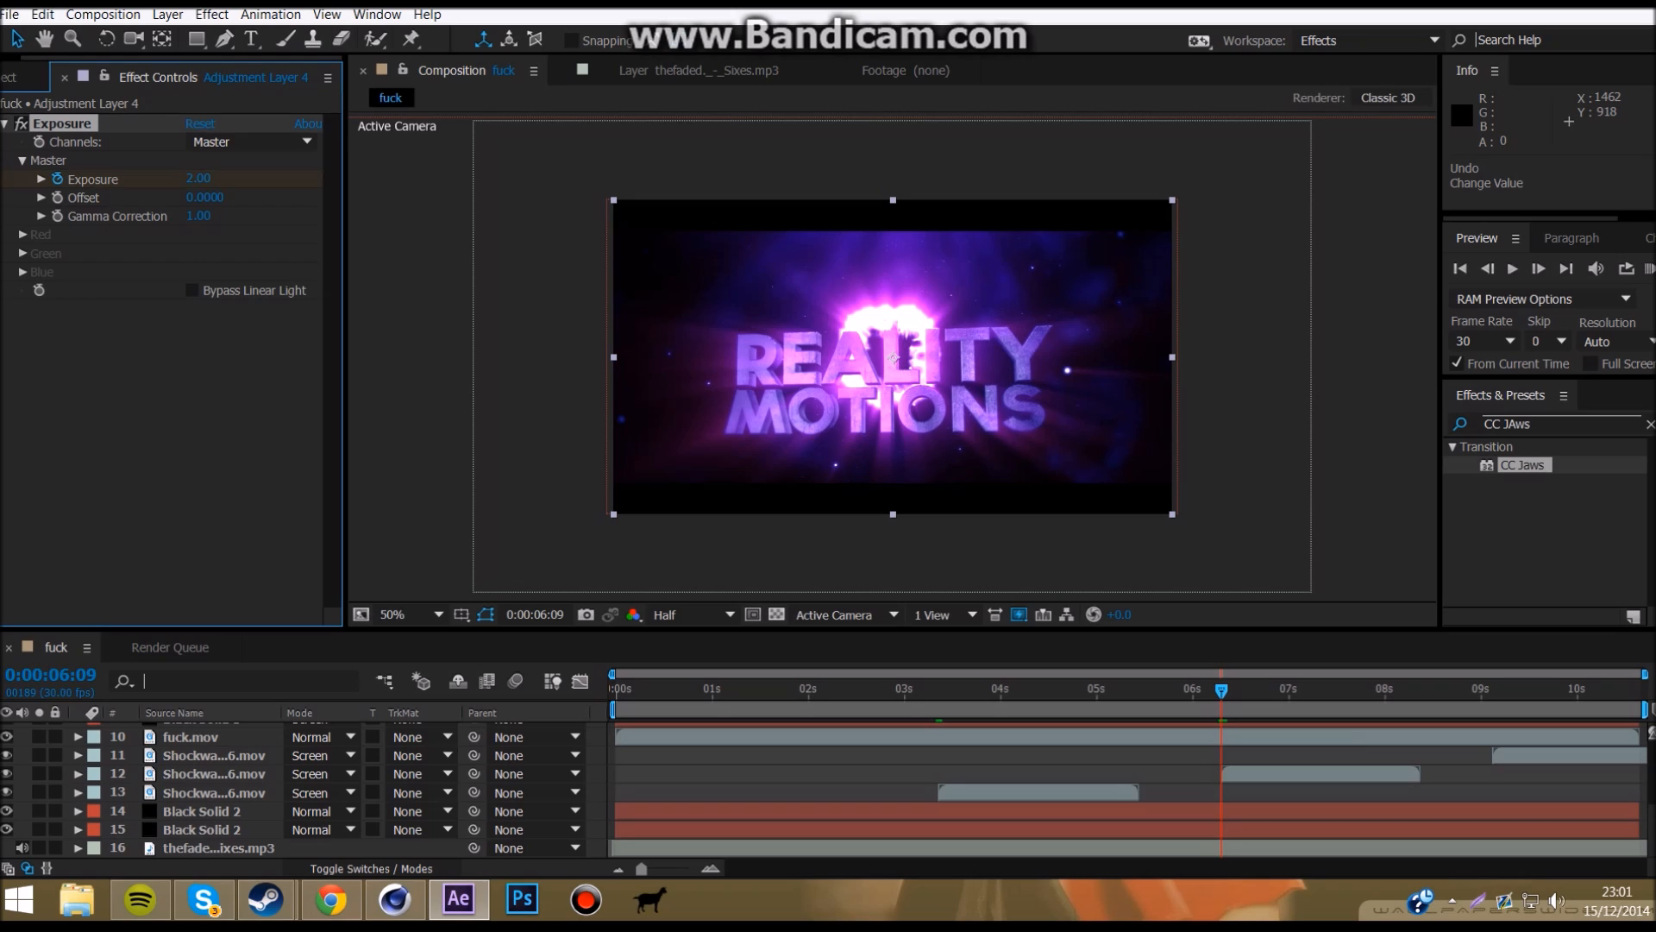
Step: Keyframe the Exposure for the third shockwave at 0 one frame before 0:00:09:04 and at 2 on 0:00:09:04
key("space")
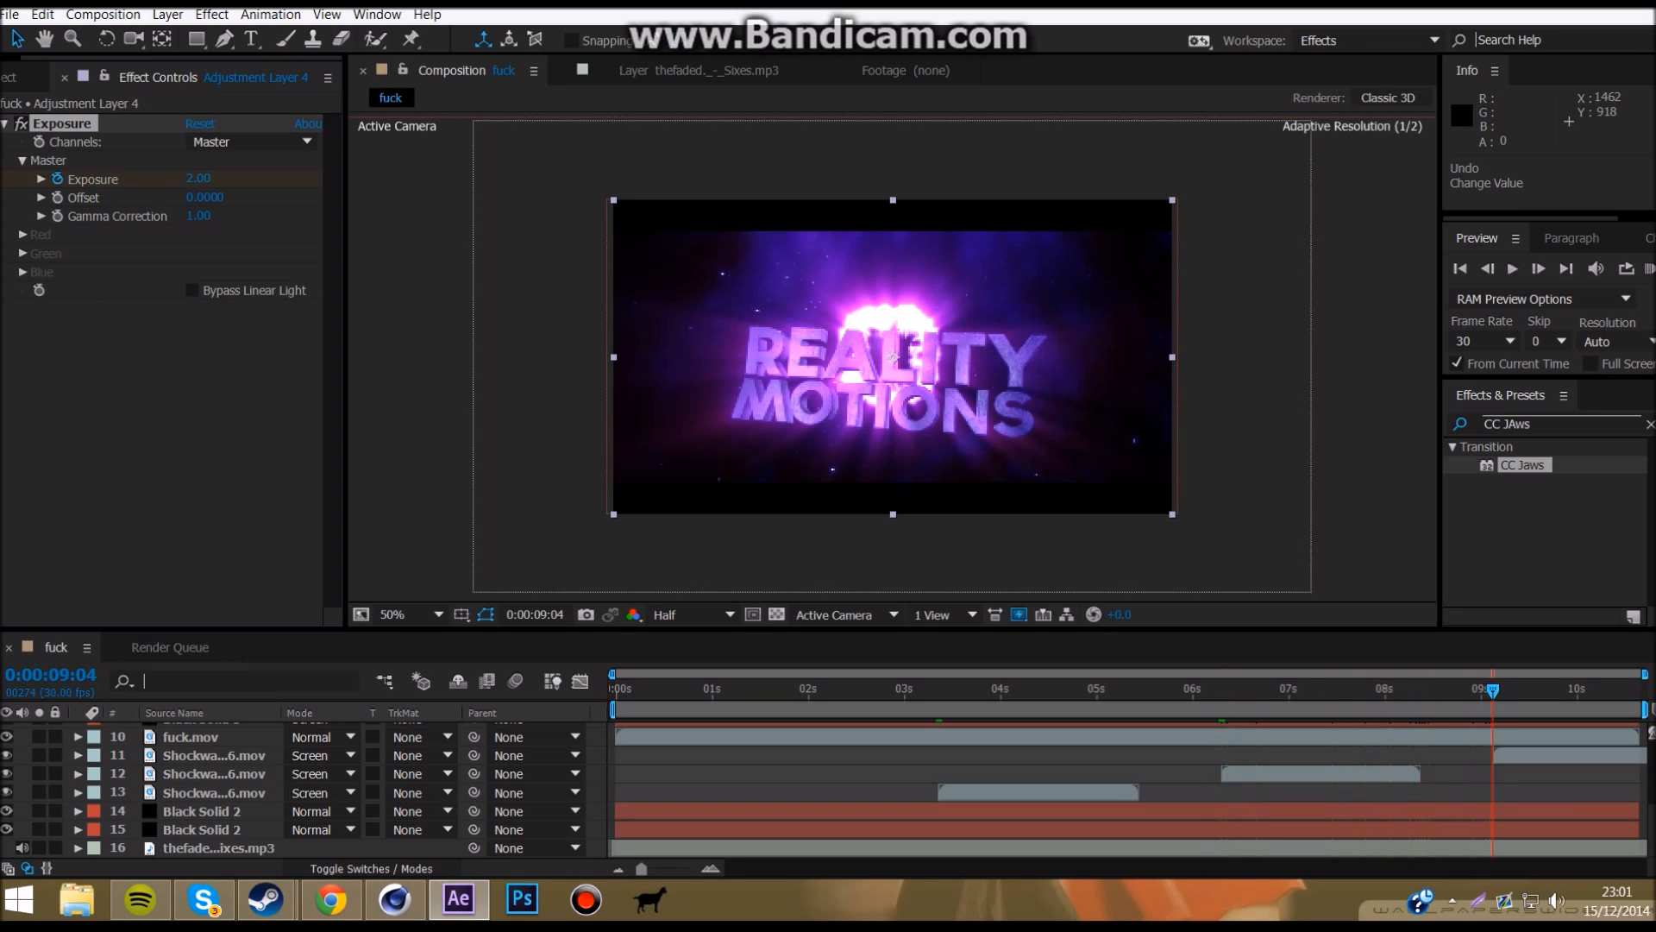
key("Page_Up")
left_click(199, 179)
type("0")
key("Return")
key("Page_Down")
left_click(199, 178)
type("2")
key("Return")
Step: Set the closing Exposure value at 0:00:10:19 and play a RAM preview of the intro from 0:00:00:00
key("space")
left_click(198, 179)
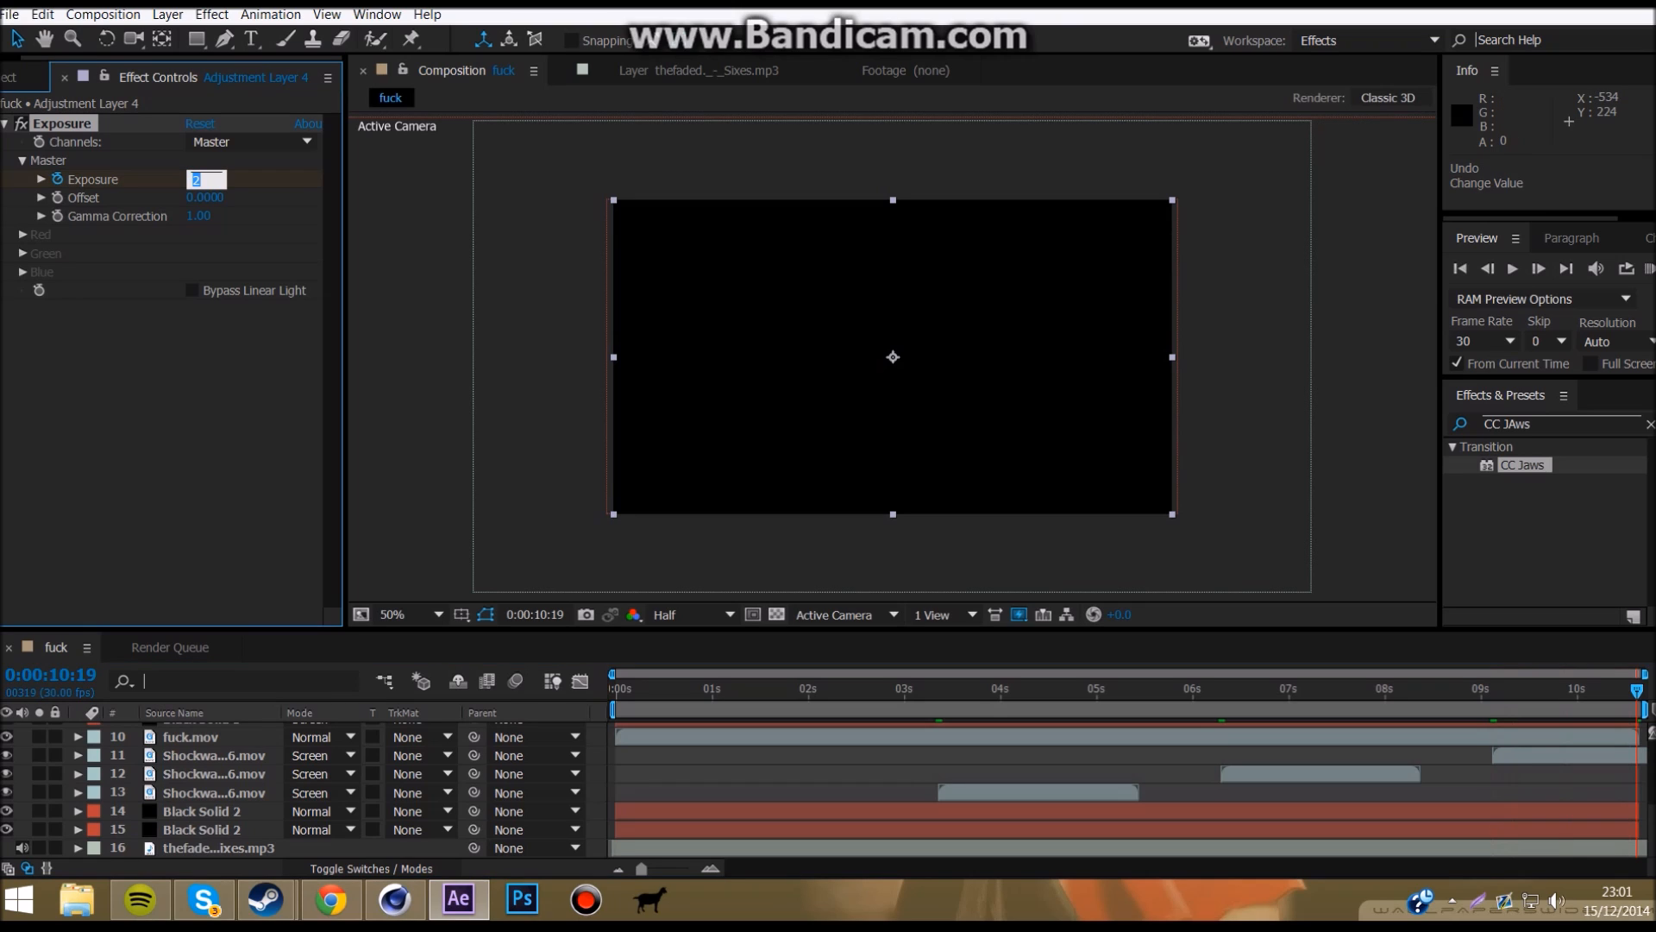
key("Return")
left_click_drag(1636, 690, 614, 690)
key("KP_0")
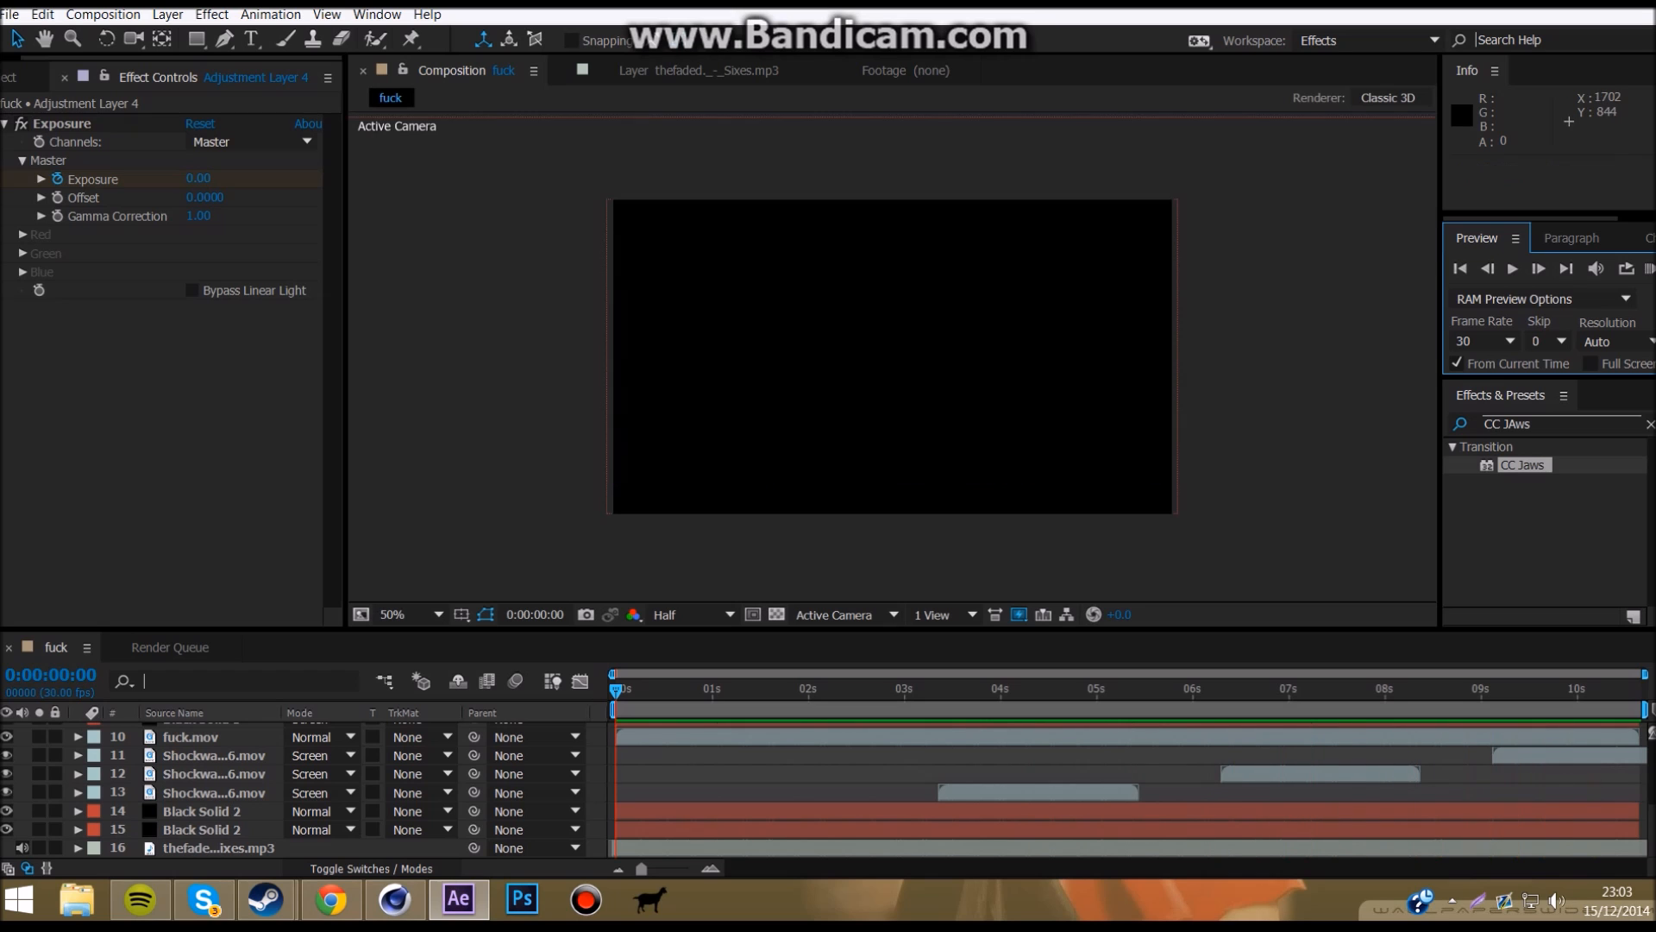
Step: At 0:00:03:11, add another adjustment layer directly below Black Solid 1 and save the project
left_click_drag(942, 689, 939, 689)
left_click(168, 14)
mouse_move(181, 42)
left_click(603, 163)
left_click_drag(216, 732, 185, 787)
left_click(9, 14)
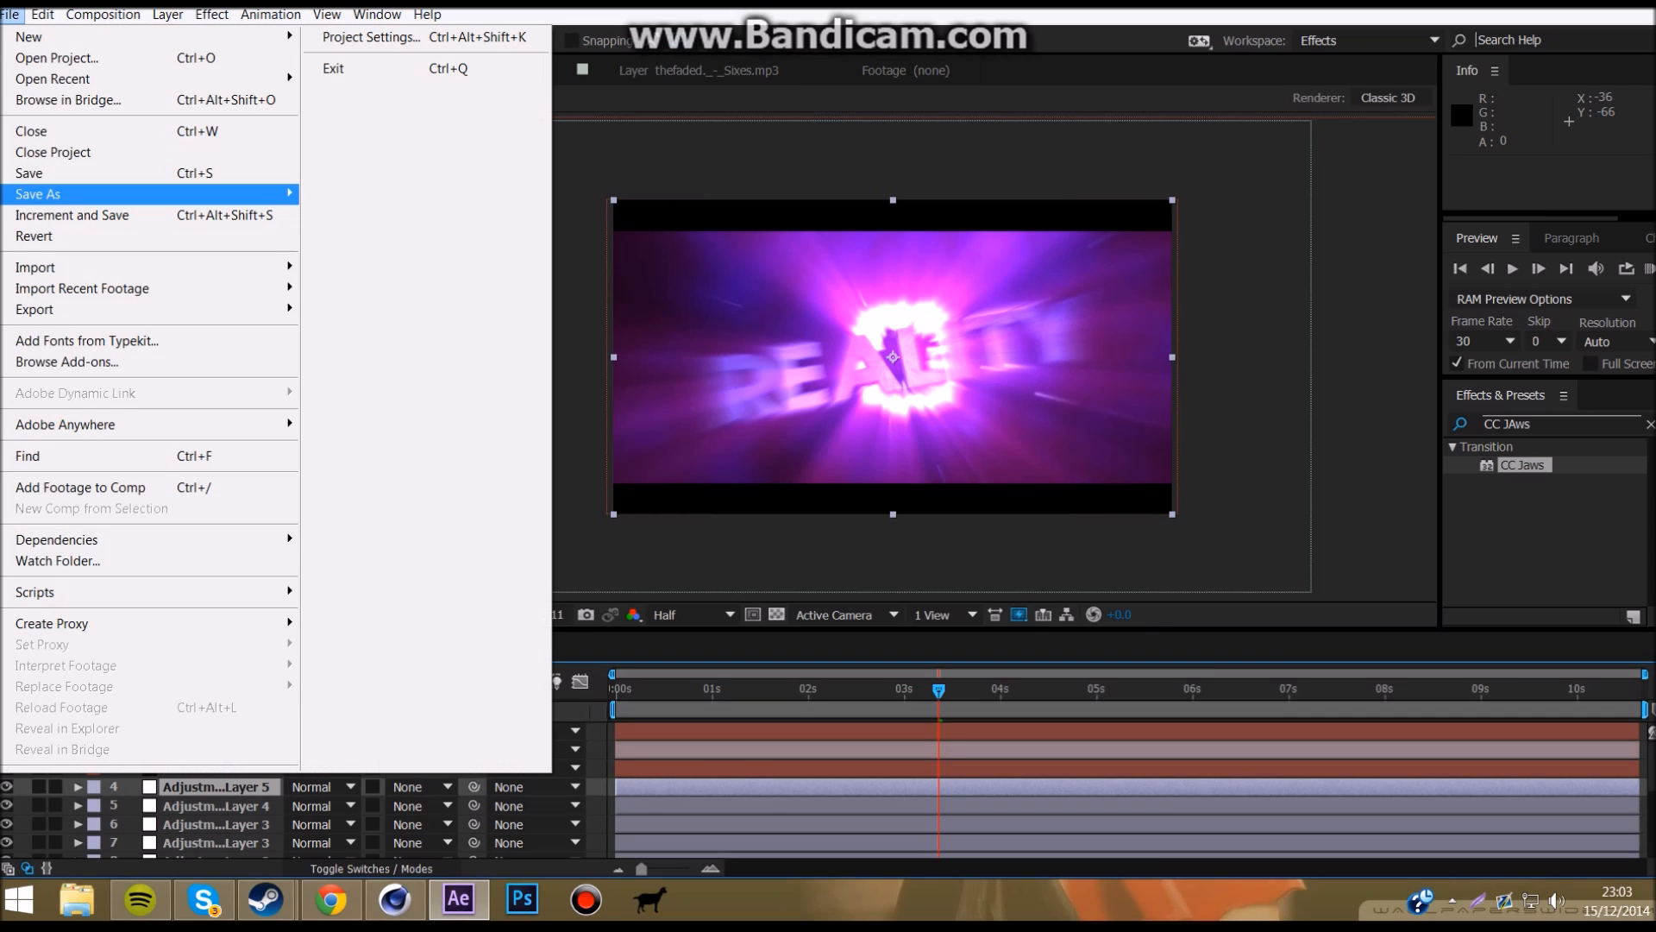
left_click(28, 173)
Step: Apply the Digieffects Aura Glow effect to Adjustment Layer 5
left_click(211, 15)
mouse_move(271, 15)
mouse_move(211, 14)
mouse_move(259, 257)
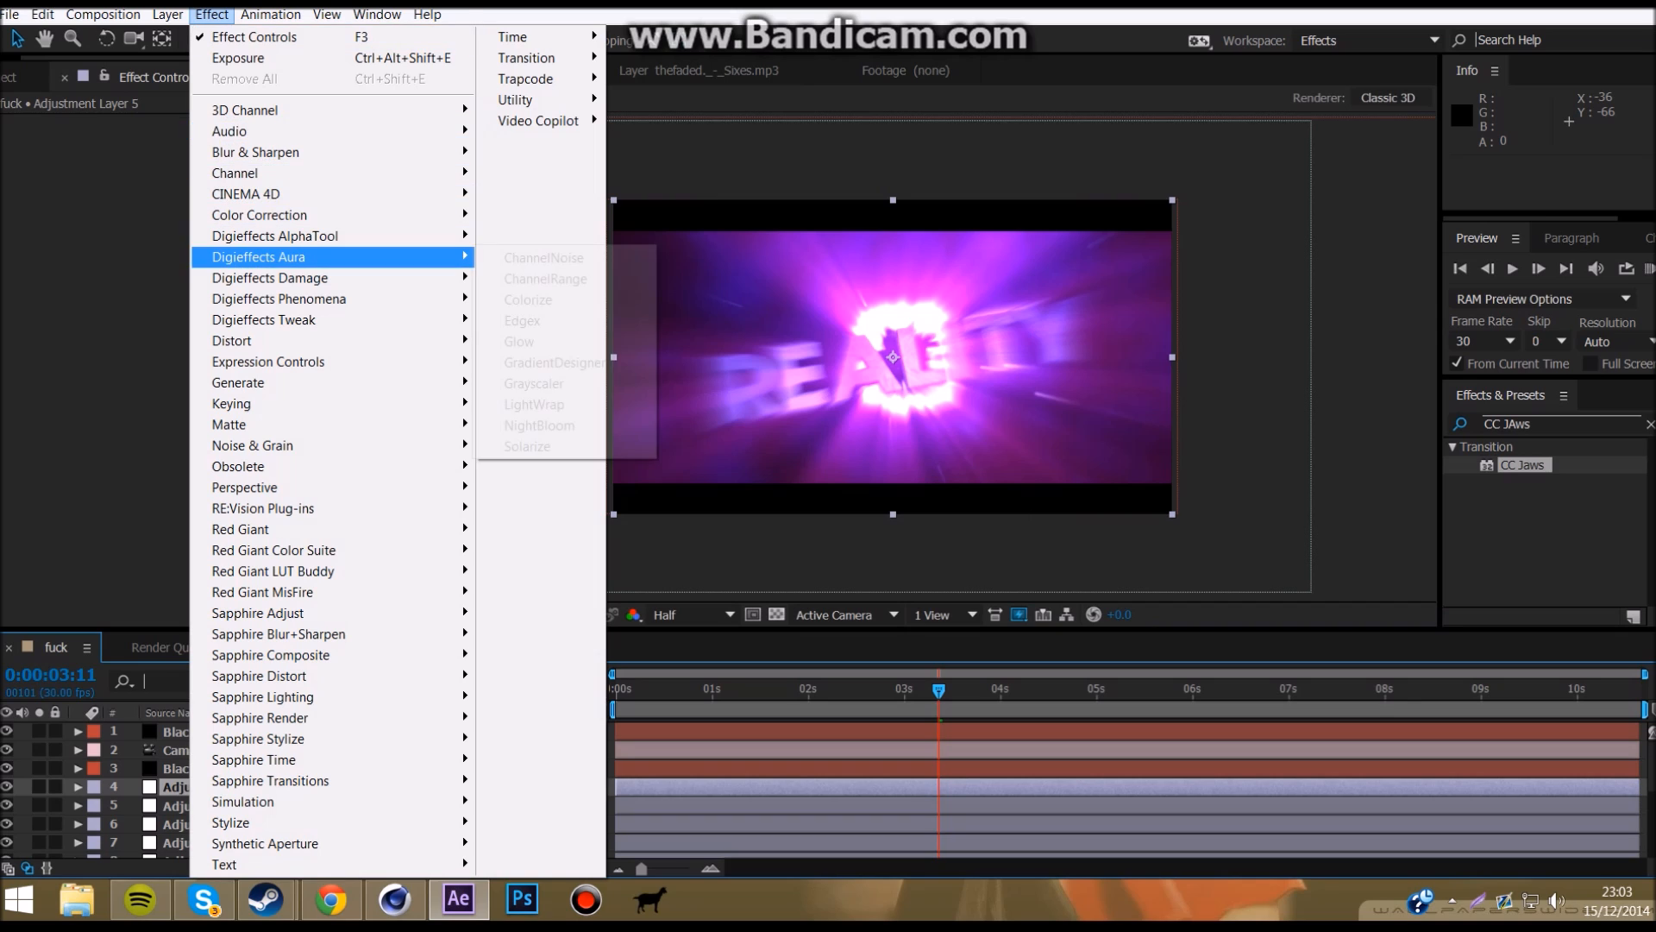
left_click(519, 342)
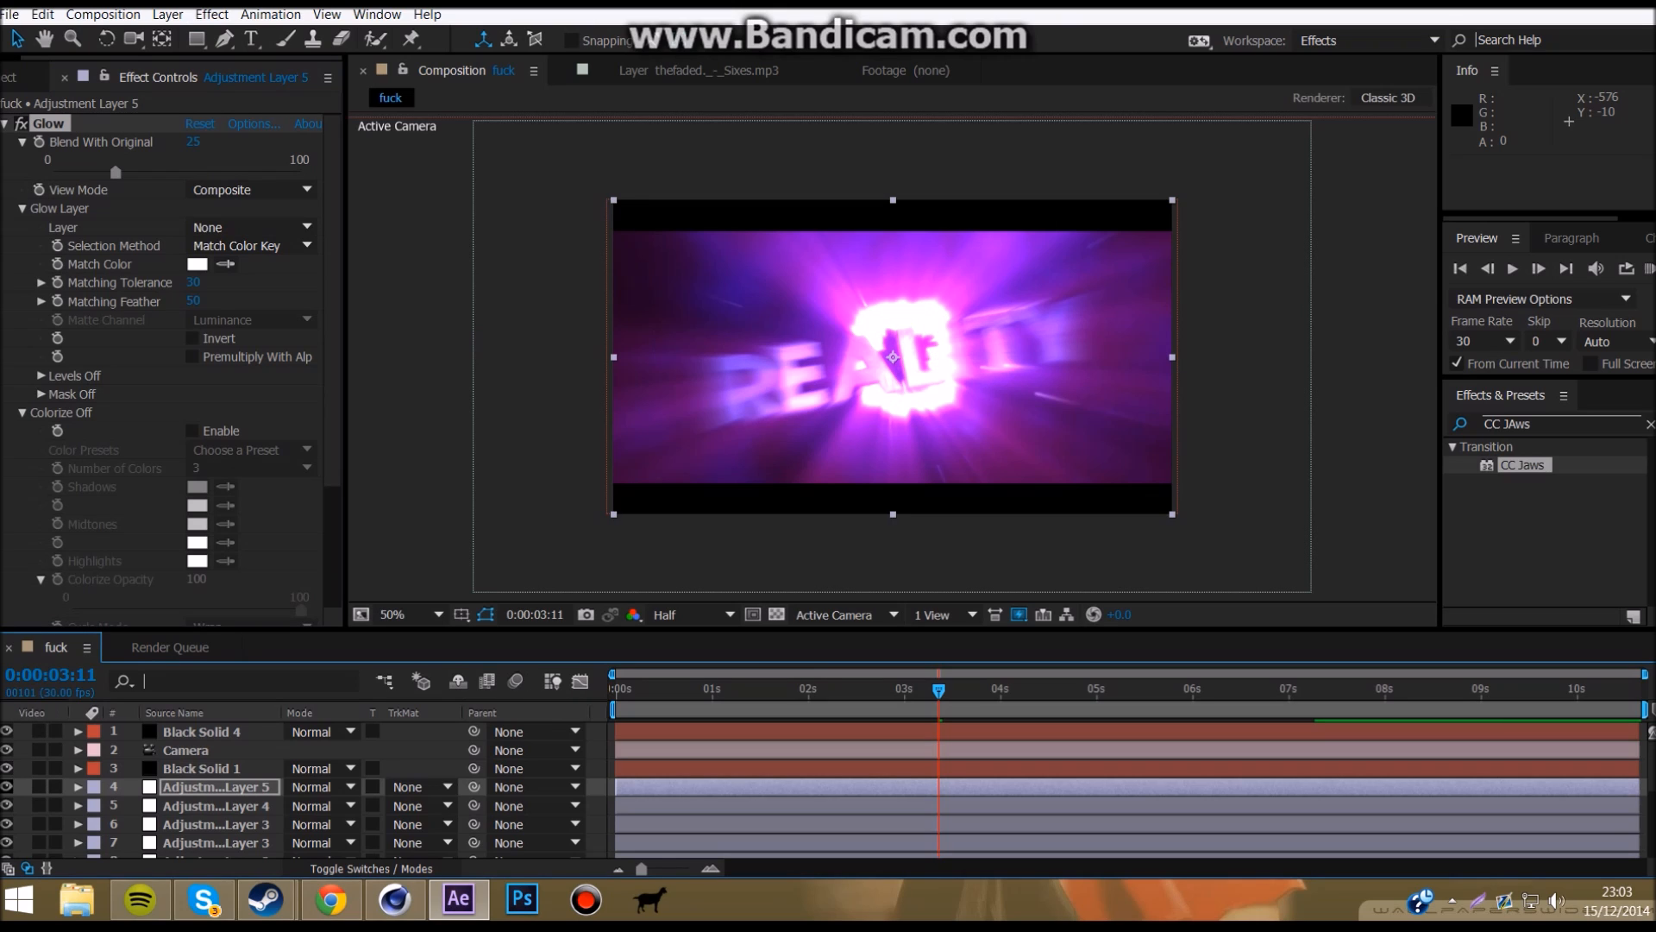
Step: Set the Glow's Matching Tolerance to 50 and Matching Feather to 70, and enable keyframing for both at 0:00:03:11
left_click(194, 283)
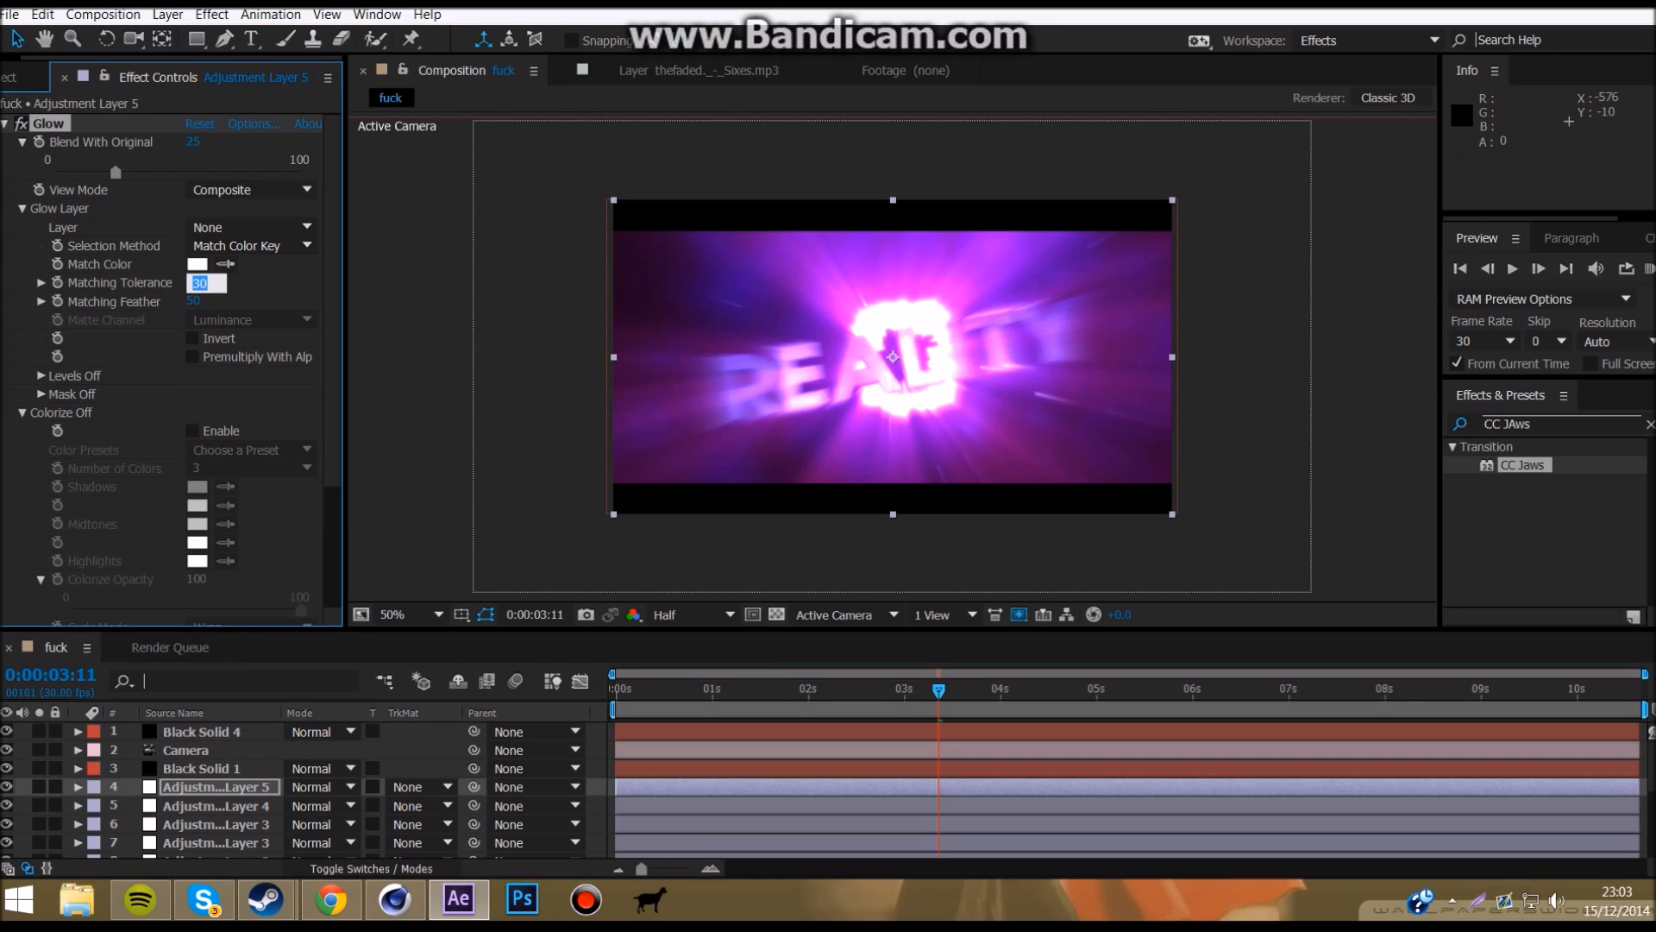
type("50")
key("Tab")
type("70")
key("Return")
left_click(58, 301)
left_click(58, 282)
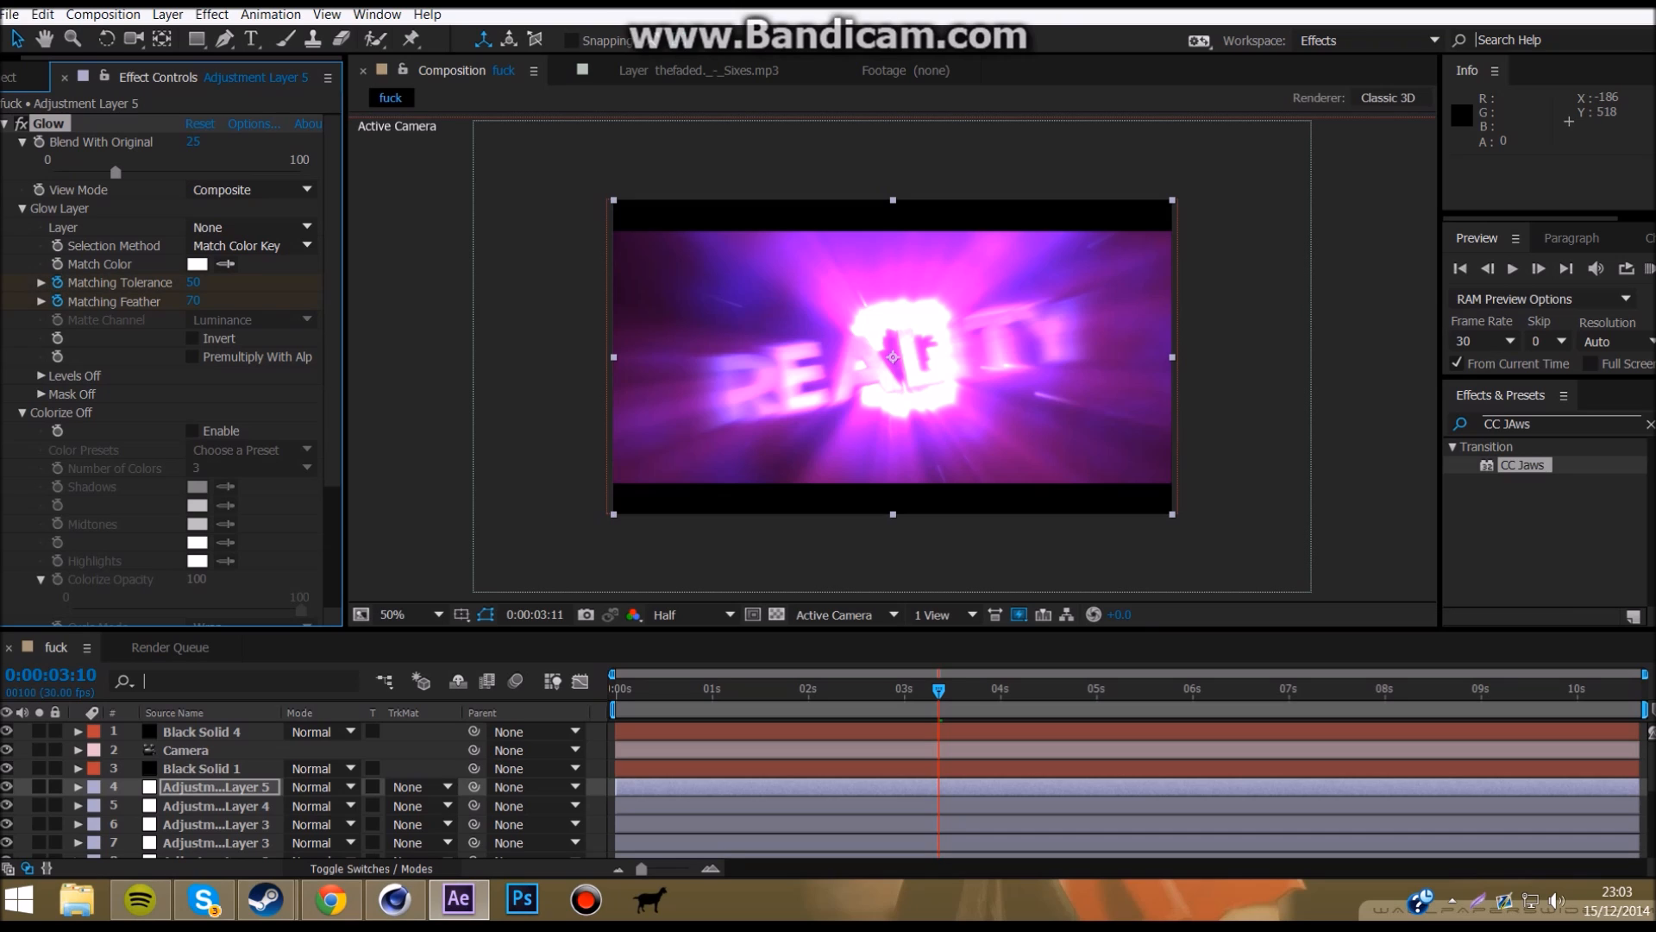
Step: Keyframe the Glow's Matching Tolerance at 30 and Matching Feather at 50 on 0:00:03:10
left_click(194, 283)
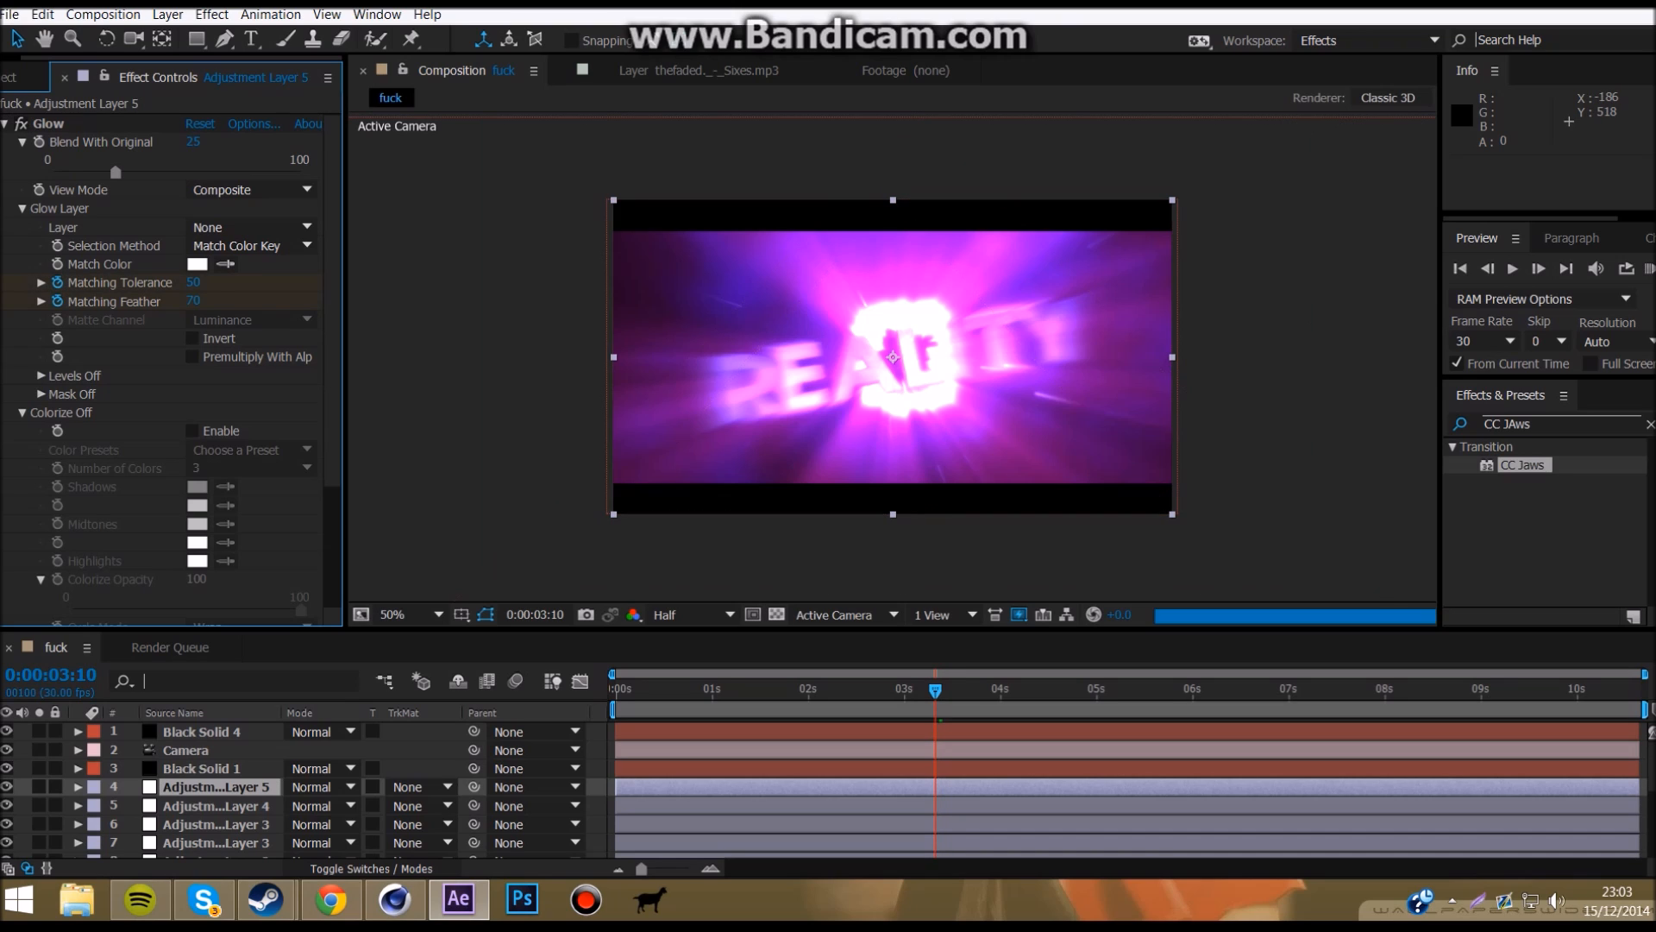
type("30")
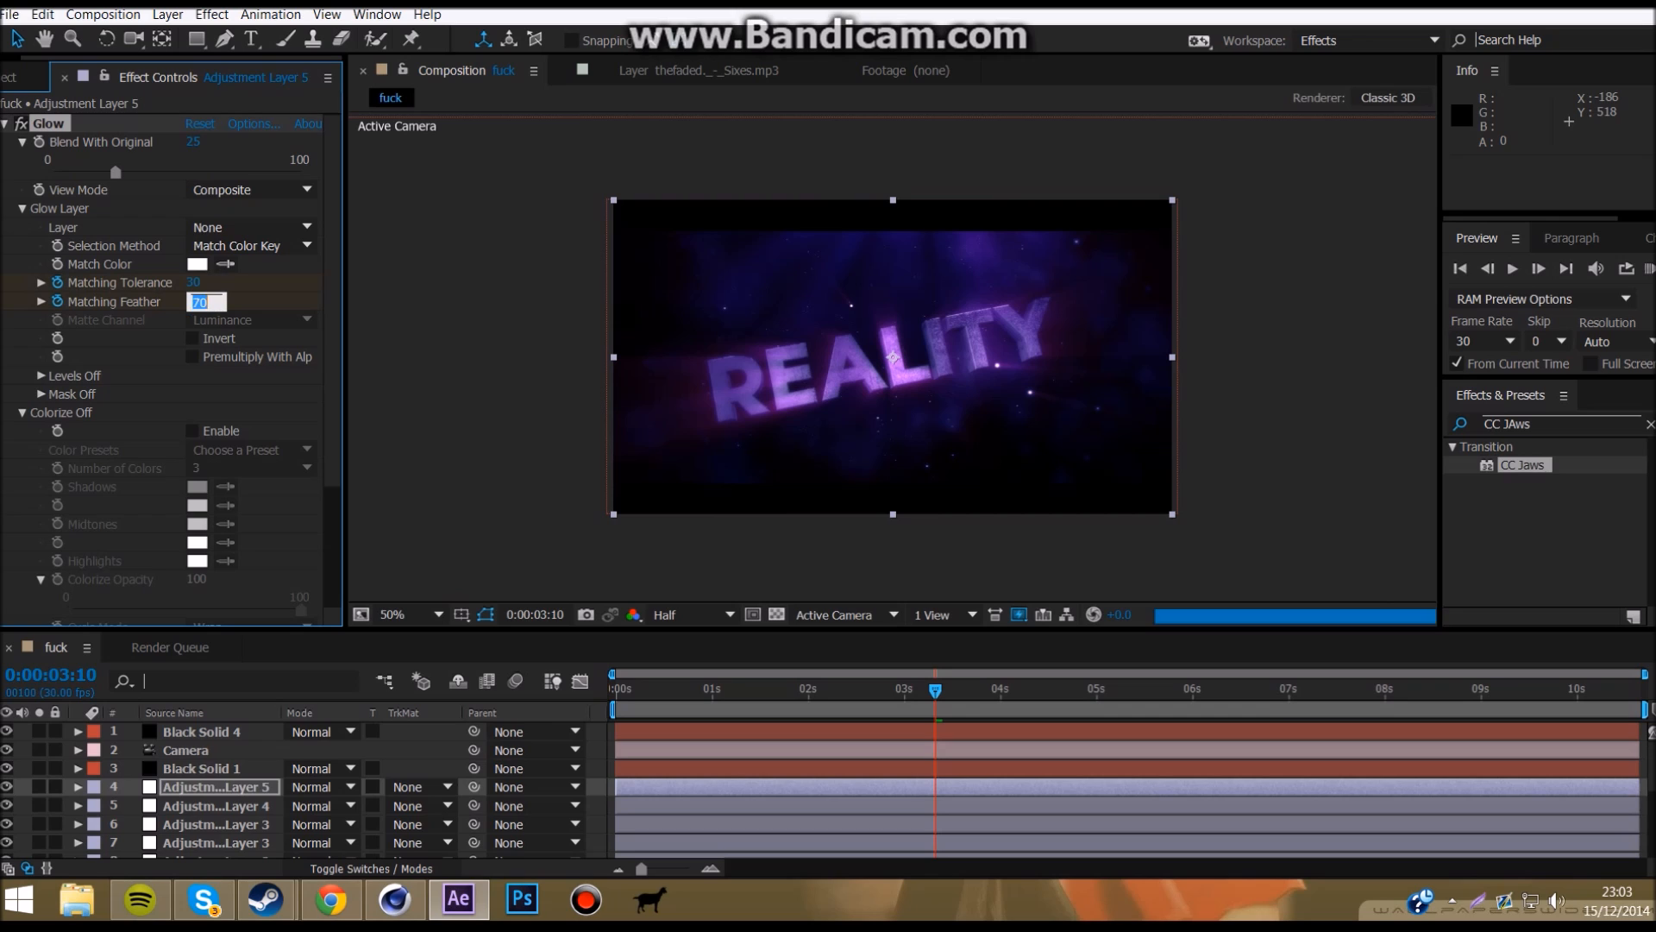
key("Tab")
type("50")
key("Return")
Step: Keyframe the Glow's Matching Tolerance at 30 and Matching Feather at 50 on 0:00:06:08, just before the second shockwave
scroll(345, 785, "down", 3)
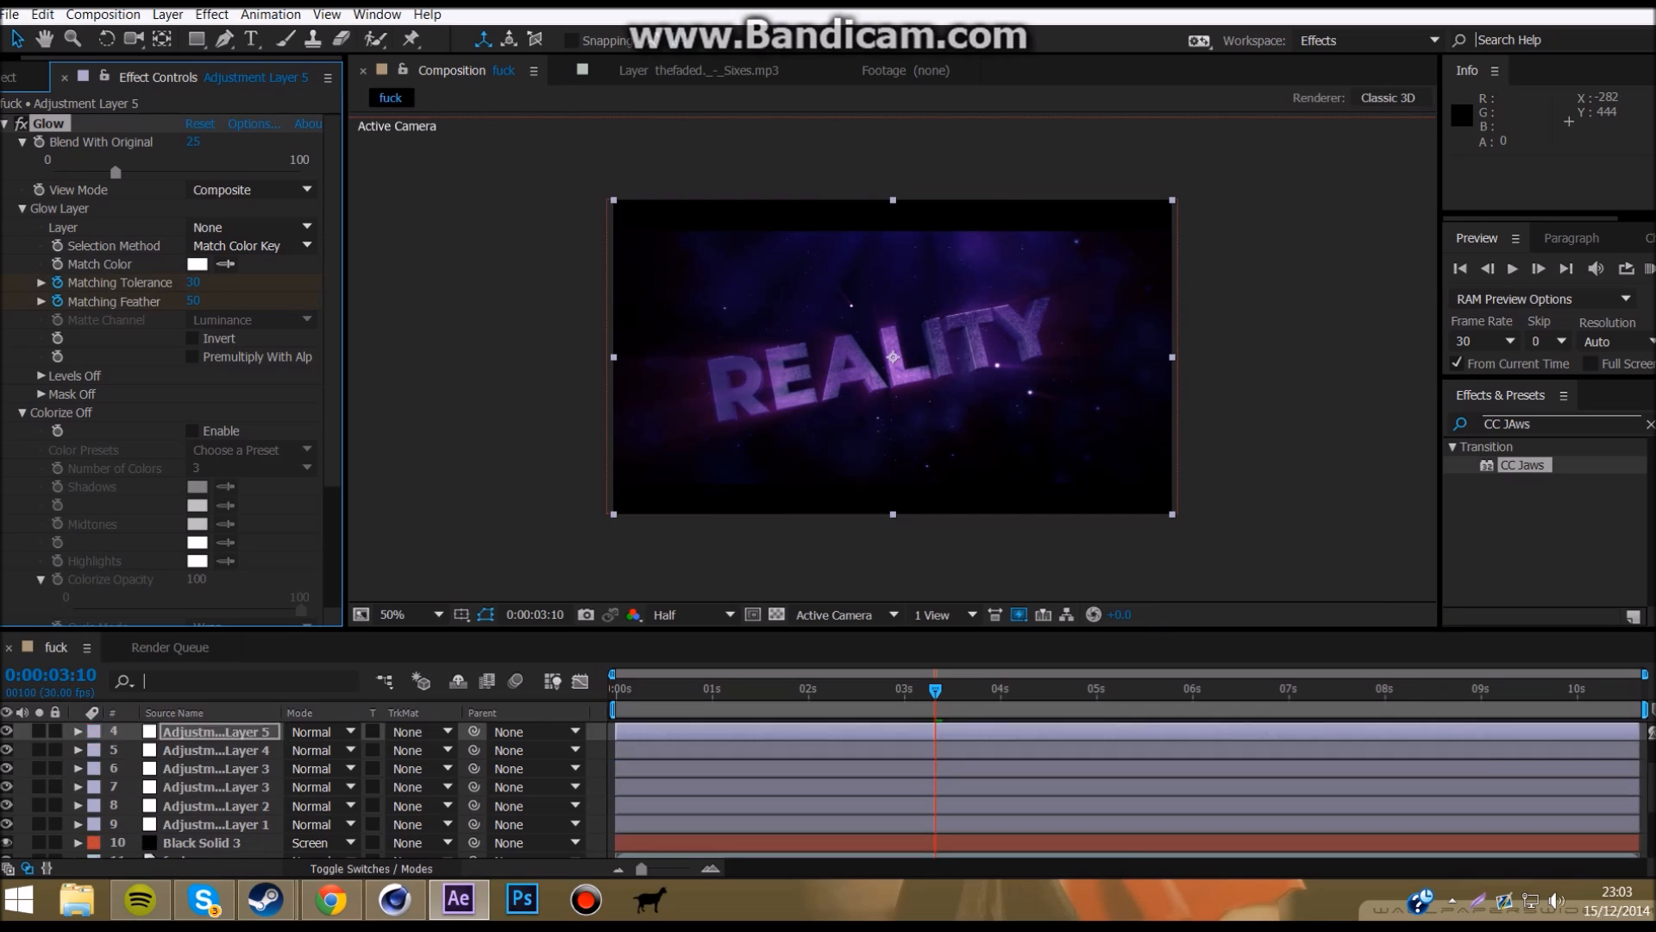
key("Page_Up")
left_click_drag(1221, 690, 1218, 691)
left_click(195, 283)
type("3")
key("Tab")
type("50")
key("Return")
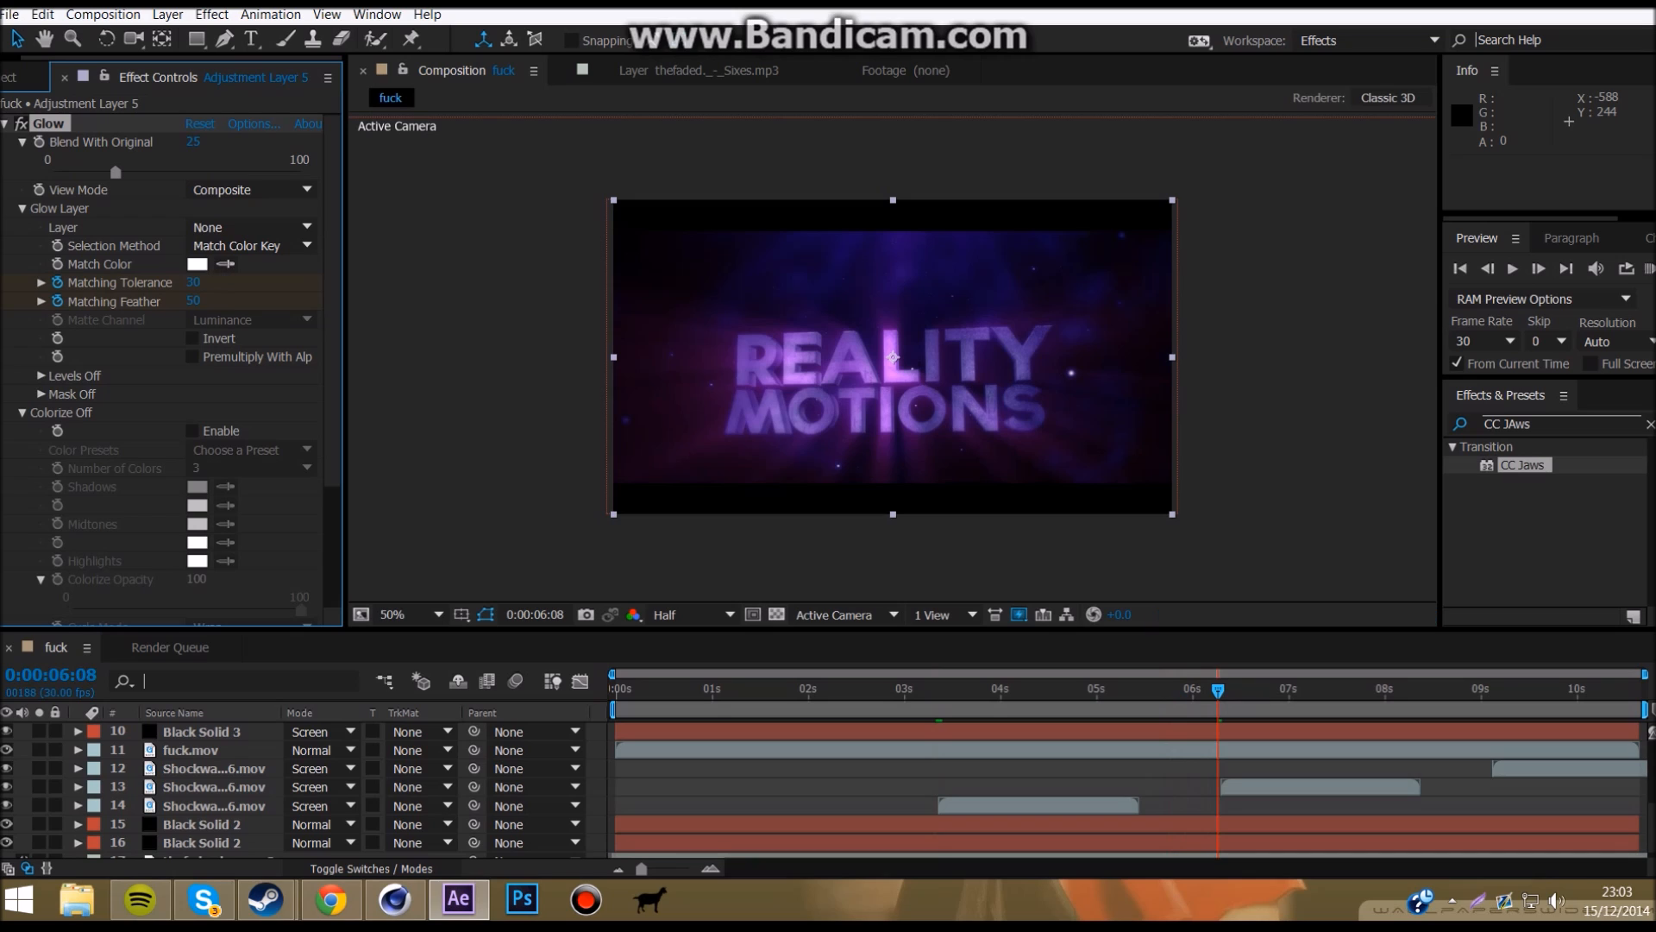
Step: Keyframe the Glow's Matching Tolerance at 50 and Matching Feather at 70 on 0:00:06:09, where the second shockwave starts
left_click_drag(1218, 690, 1222, 690)
left_click(195, 283)
type("50")
key("Tab")
type("70")
key("Return")
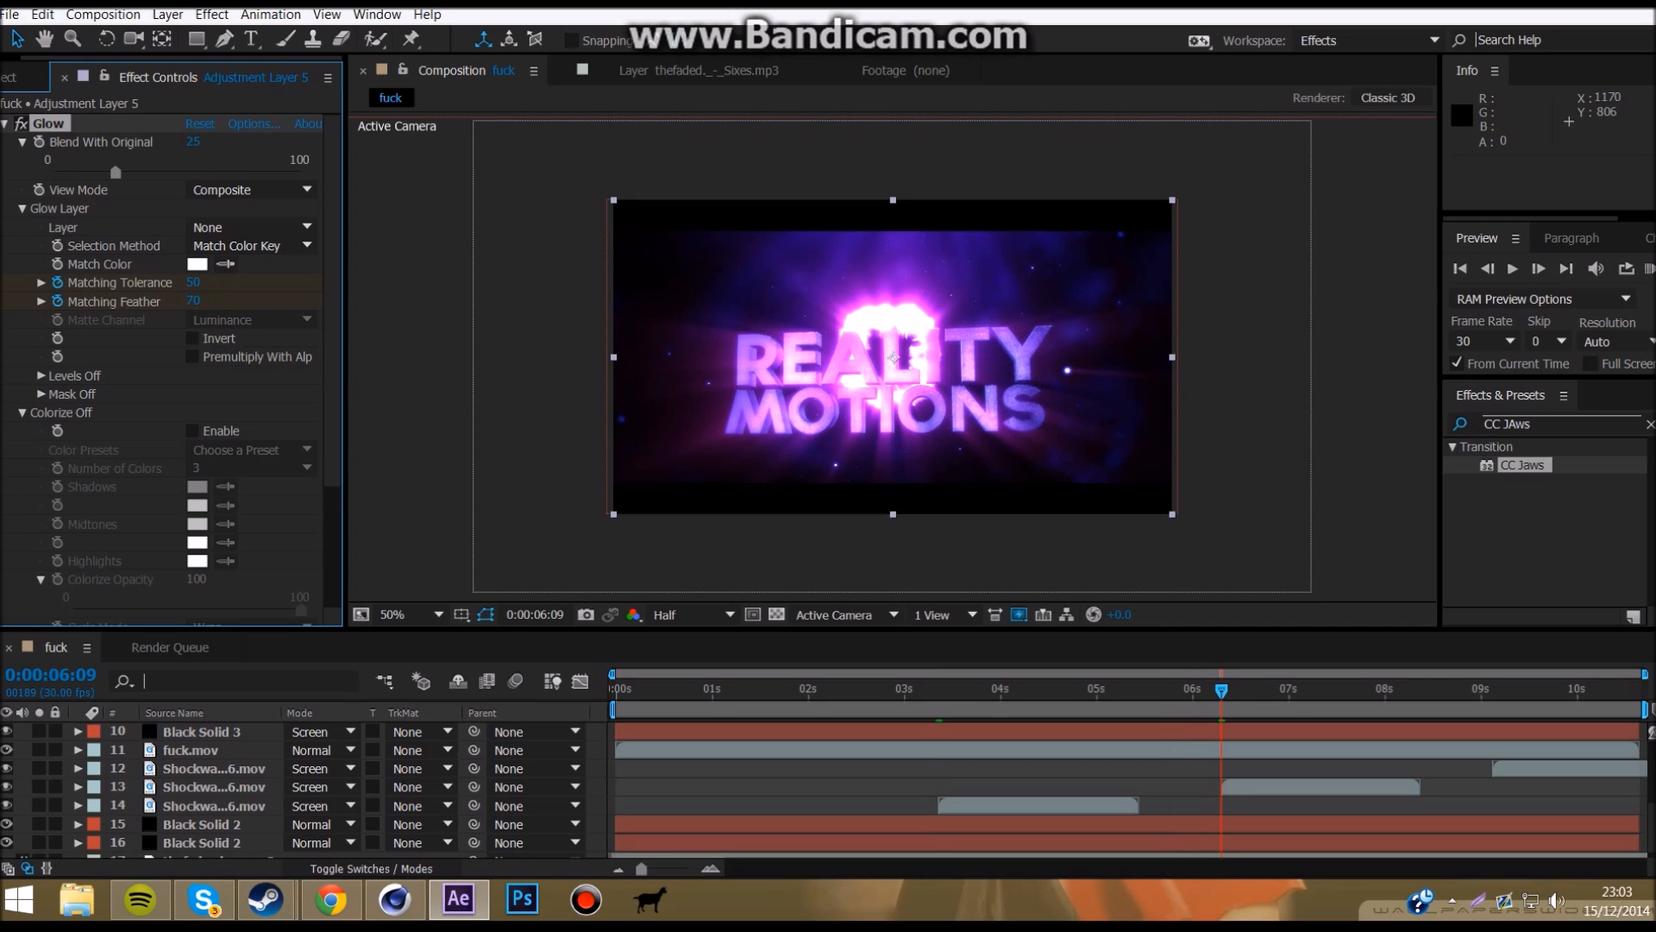
Step: Keyframe the Glow's Matching Tolerance at 30 and Matching Feather at 50 on 0:00:09:03, just before the third shockwave
key("space")
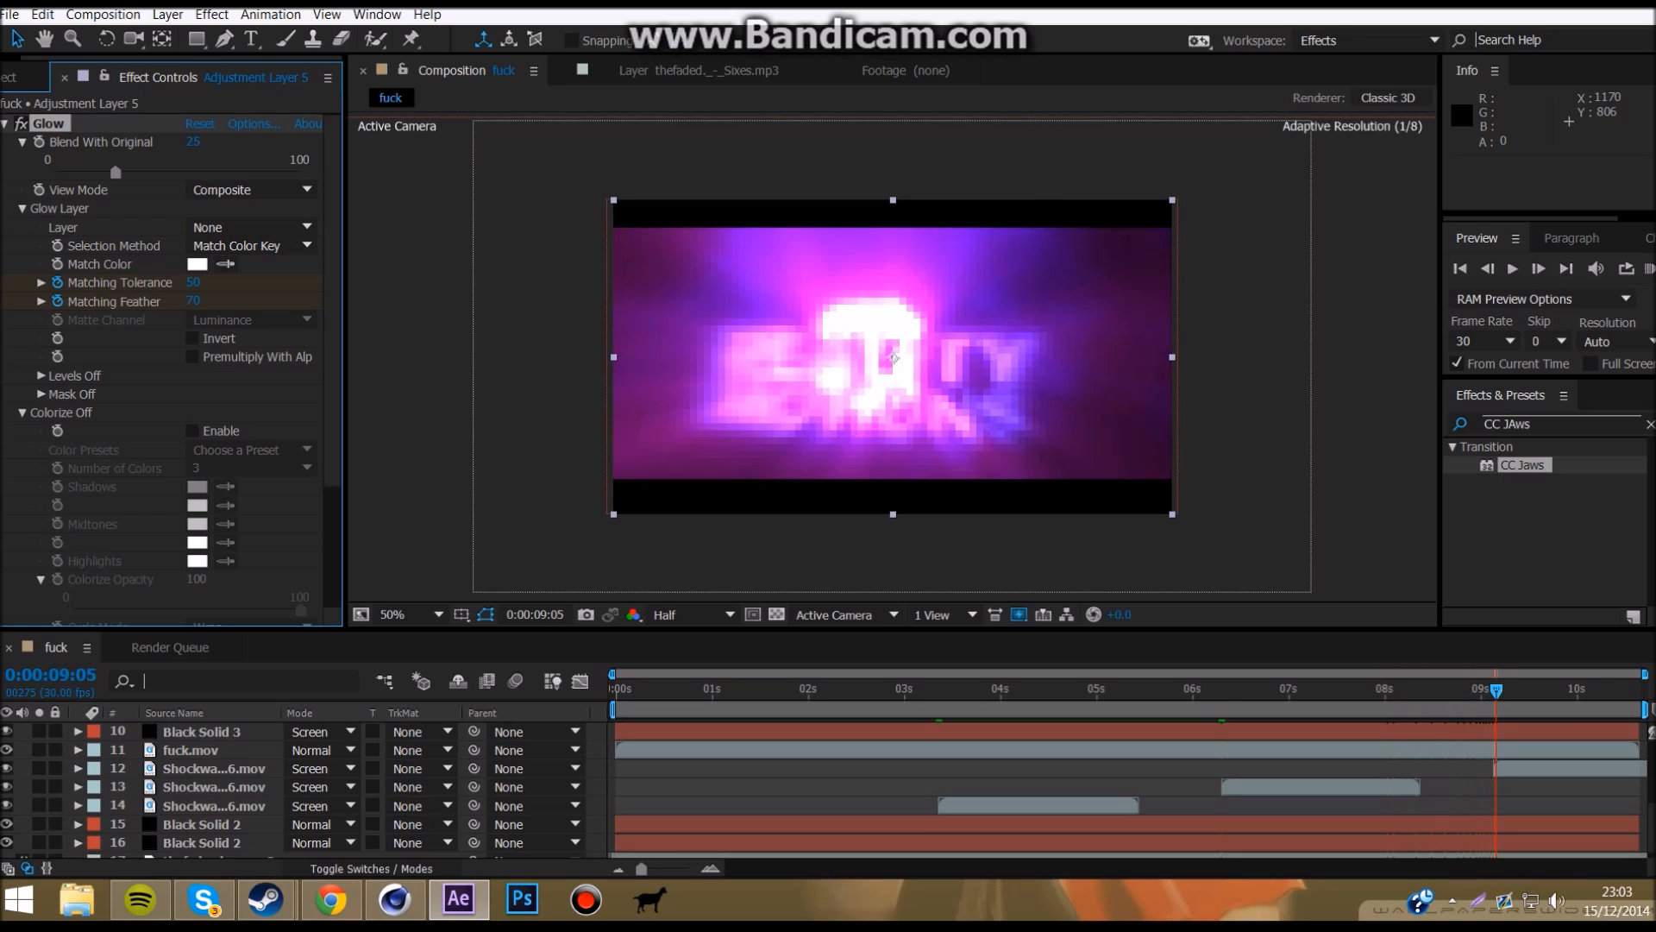
left_click(194, 283)
type("3")
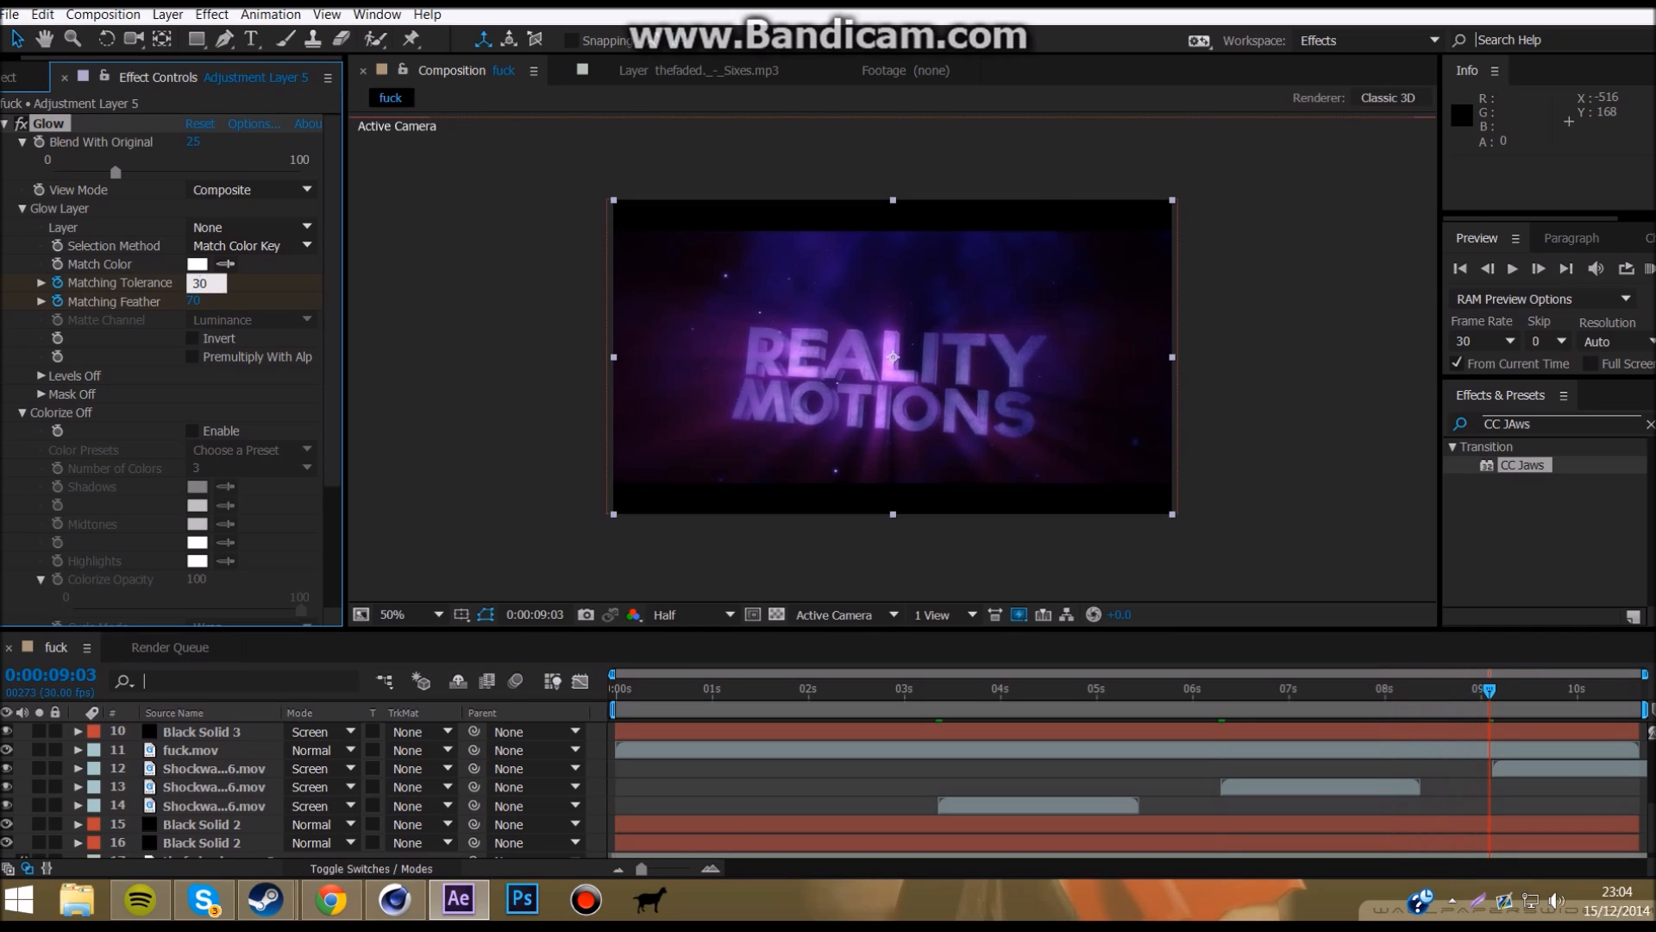
type("0")
key("Return")
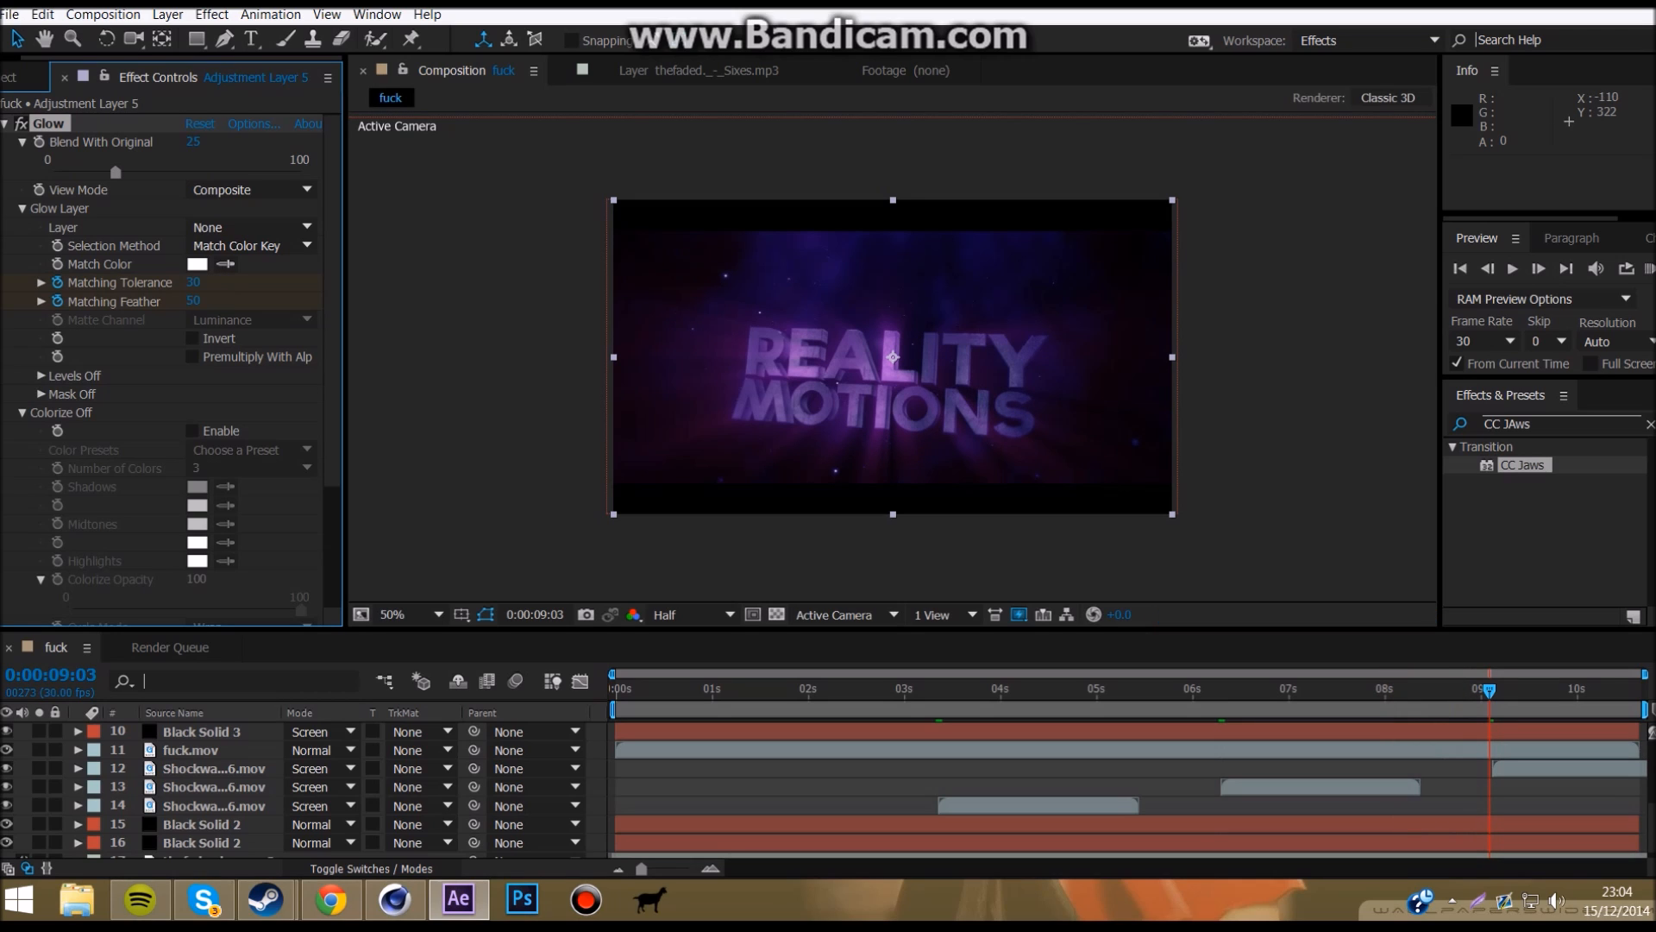
Step: Keyframe the Glow's Matching Tolerance at 50 and Matching Feather at 70 on 0:00:09:04, where the third shockwave starts
left_click_drag(1490, 690, 1493, 690)
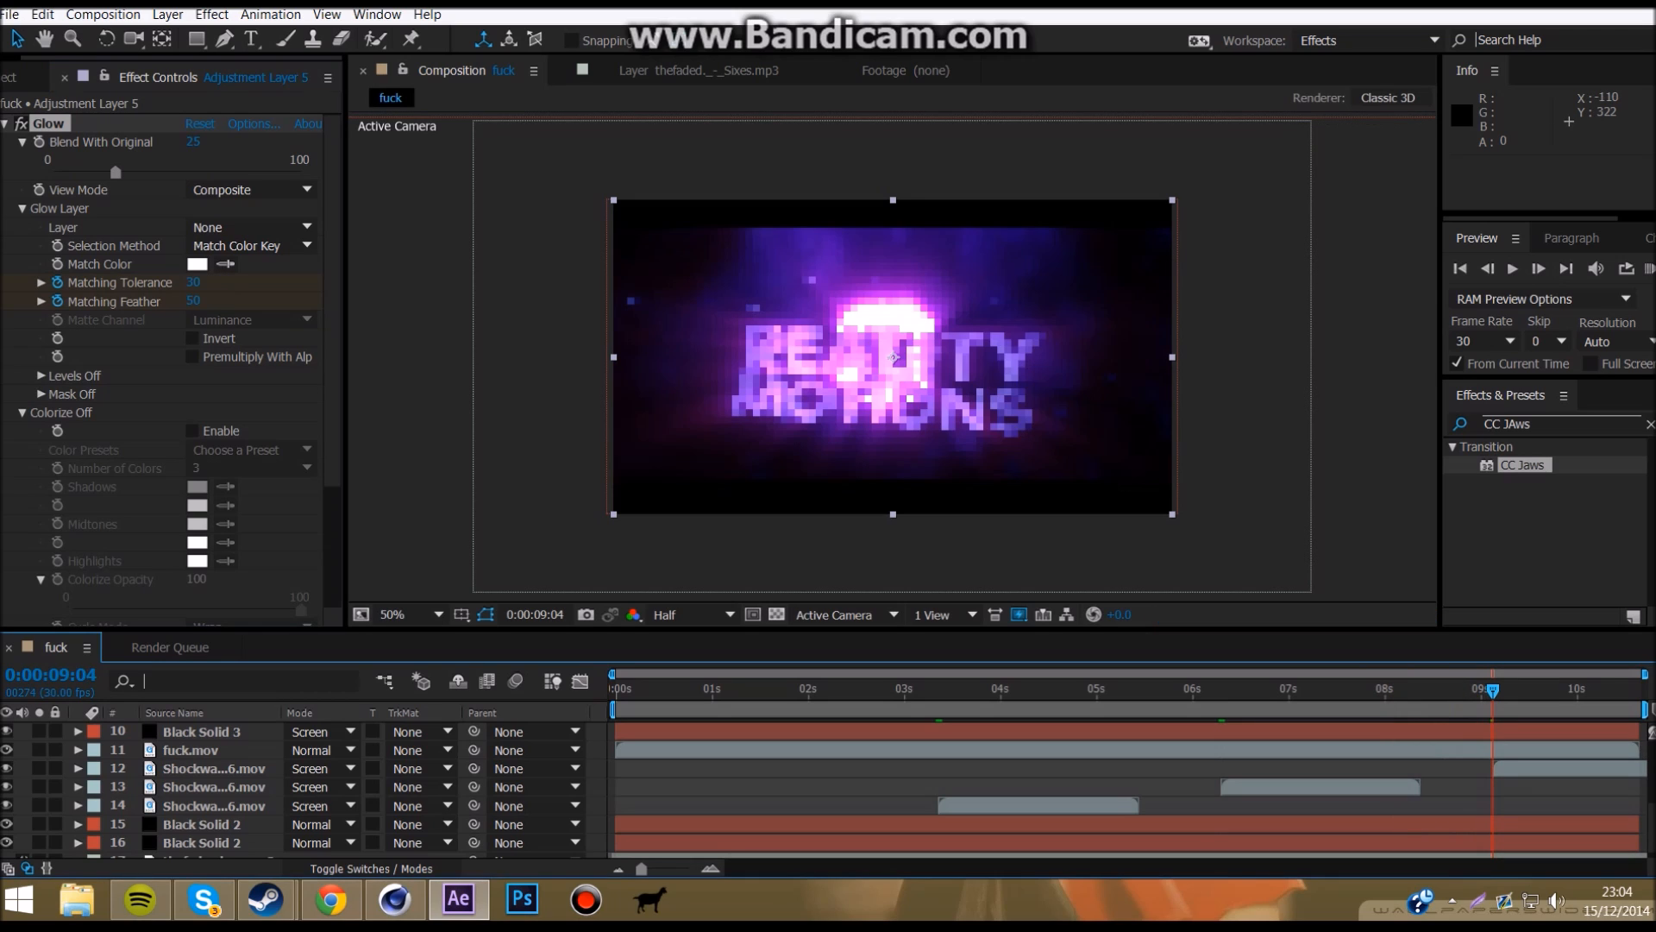
left_click(194, 283)
type("5")
key("Tab")
type("0")
key("Return")
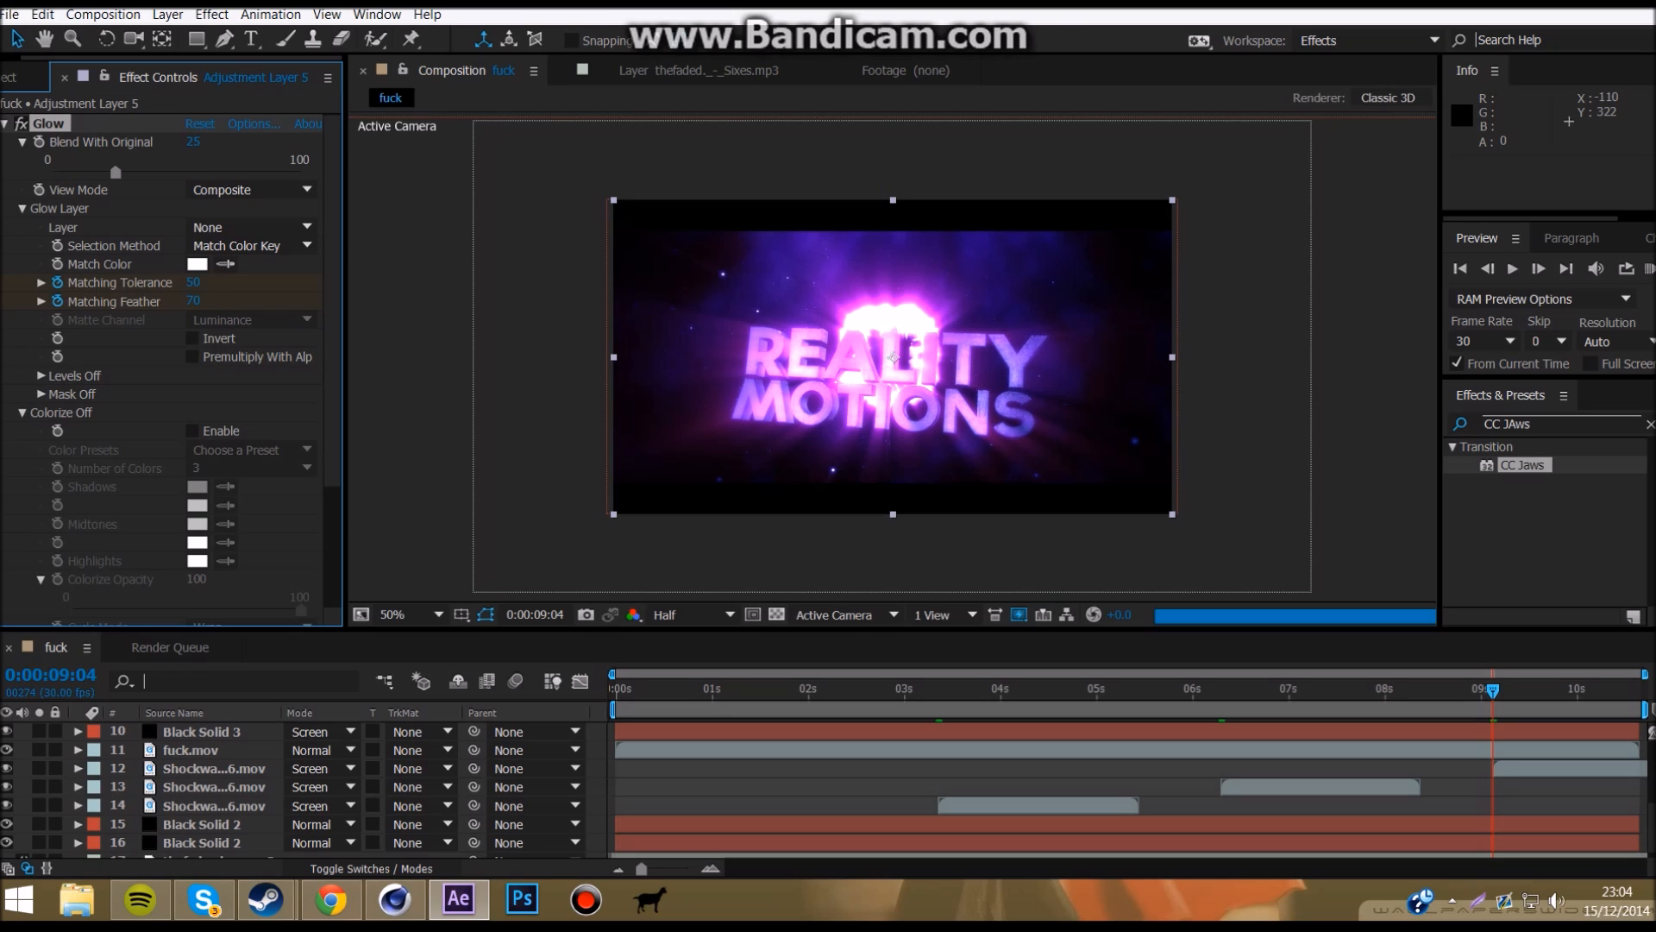
Step: Keyframe the Glow's Matching Tolerance at 35 and Matching Feather at 55 on the composition's last frame, 0:00:10:19
left_click_drag(1493, 690, 1638, 690)
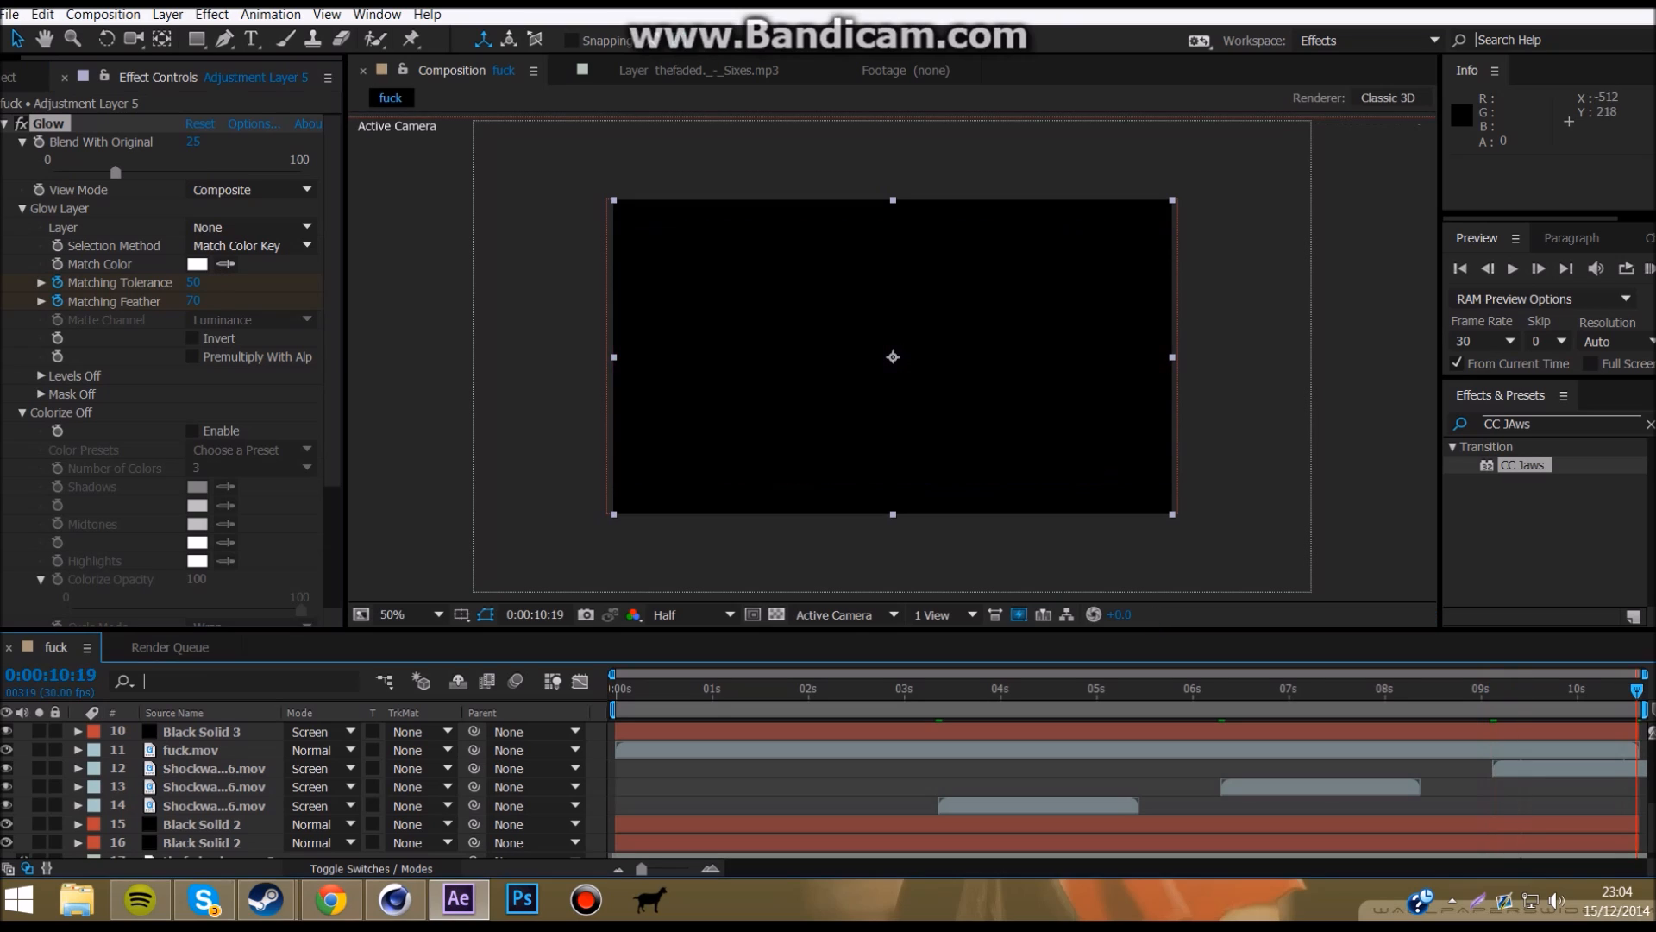
left_click(194, 283)
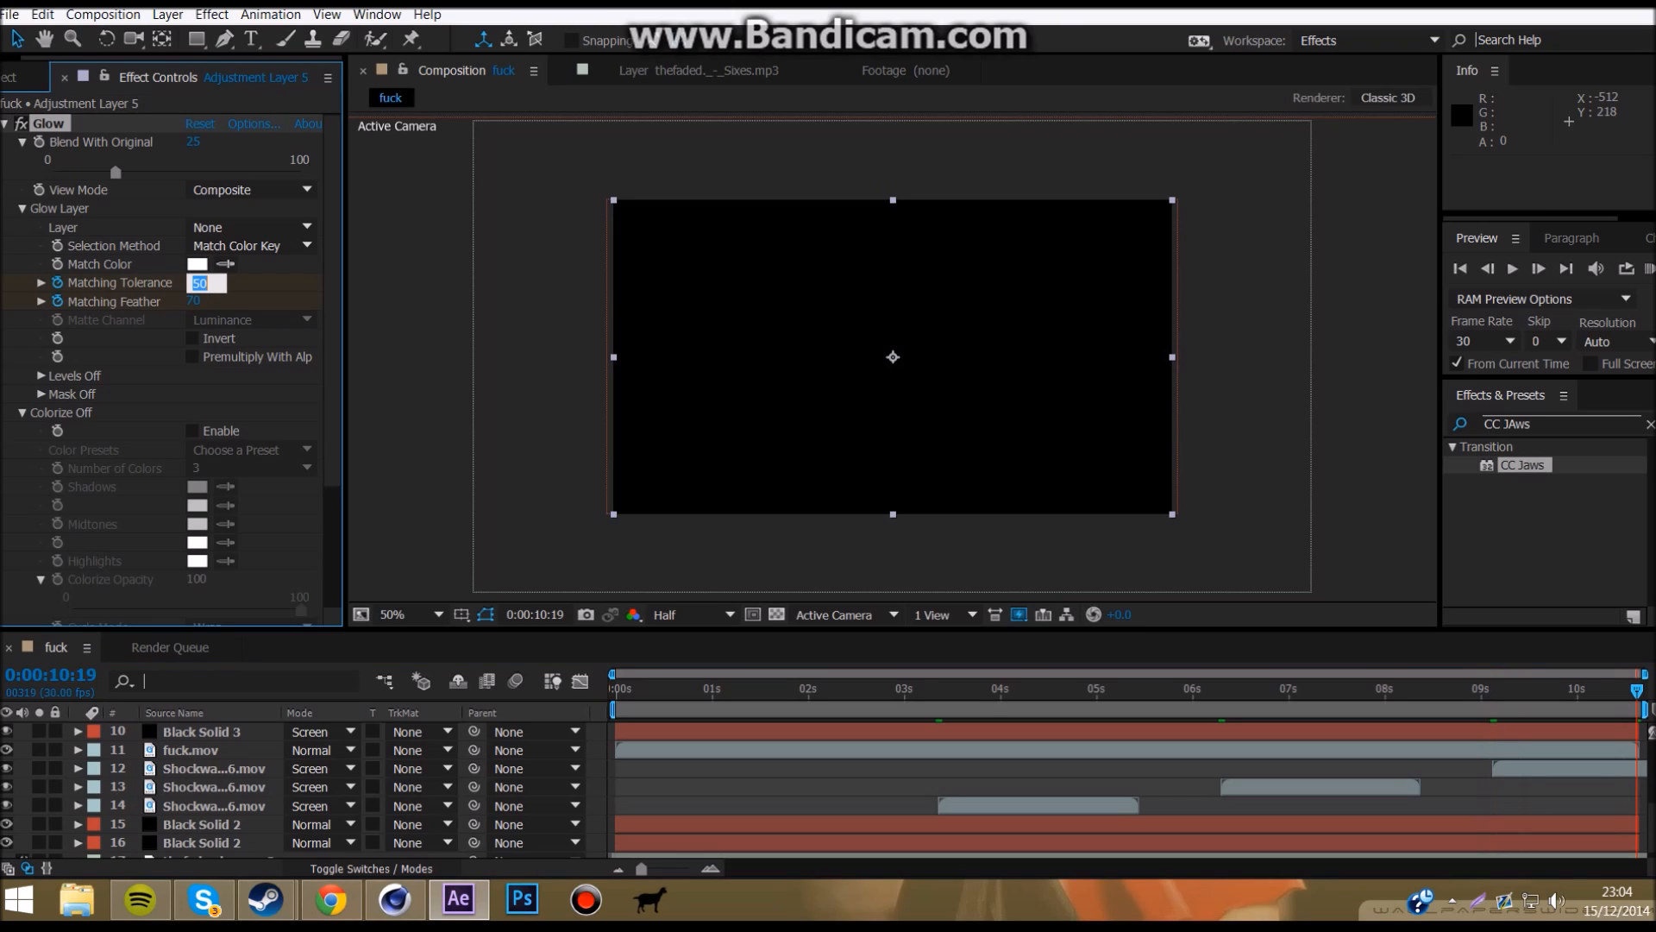
type("33")
key("Tab")
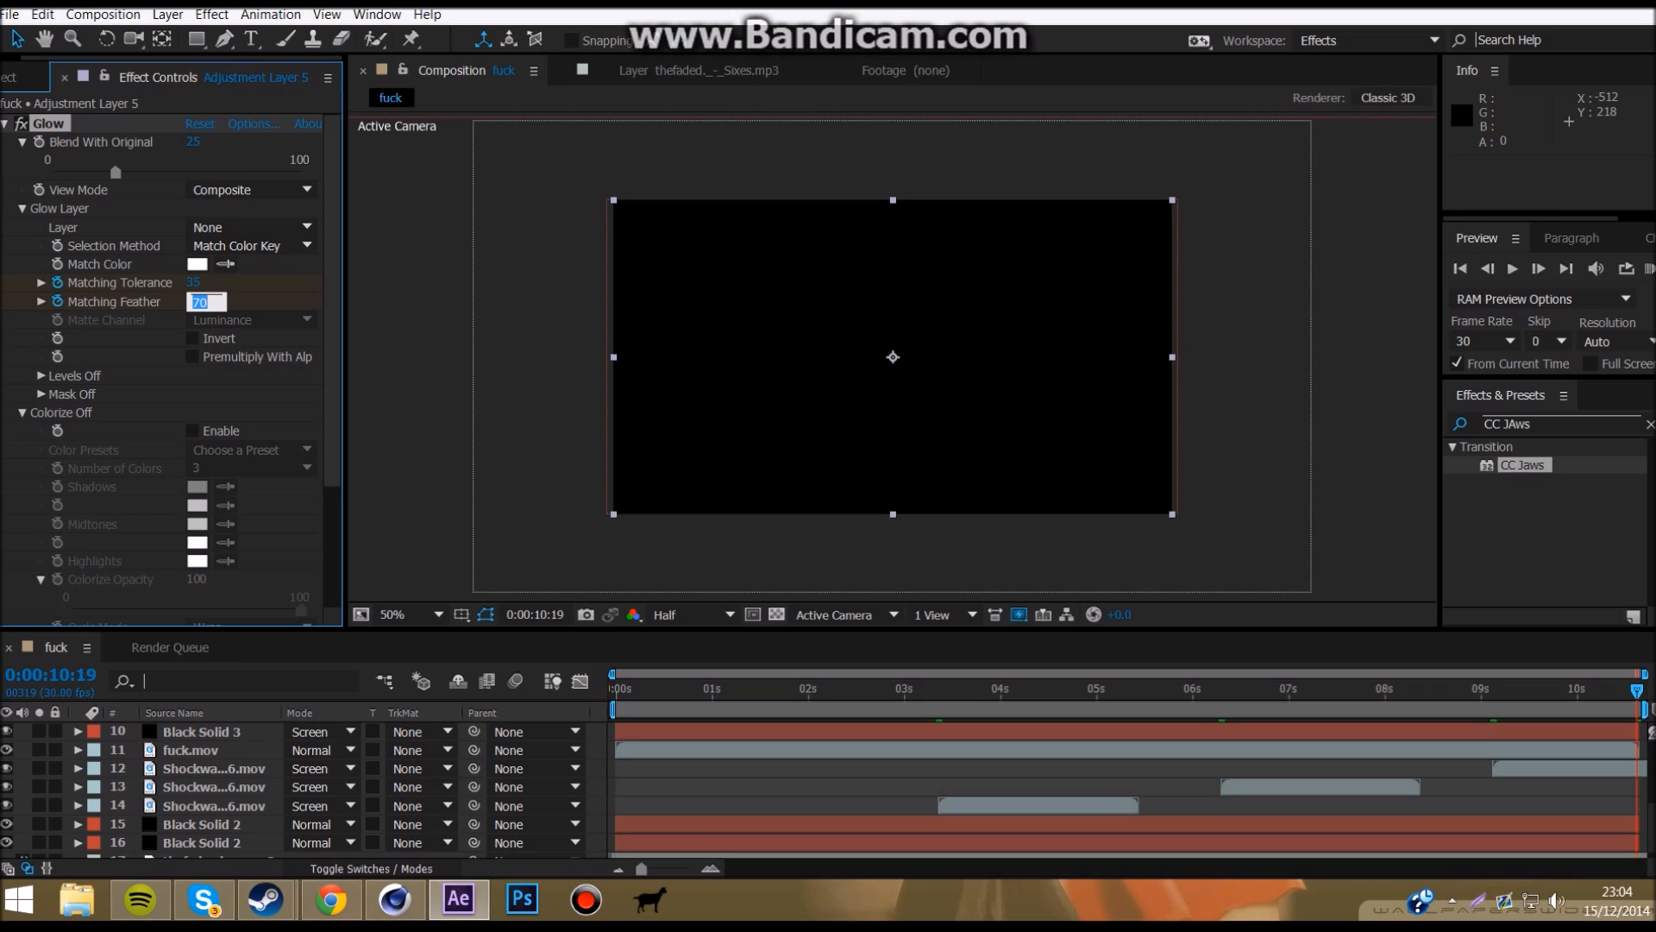
key("Return")
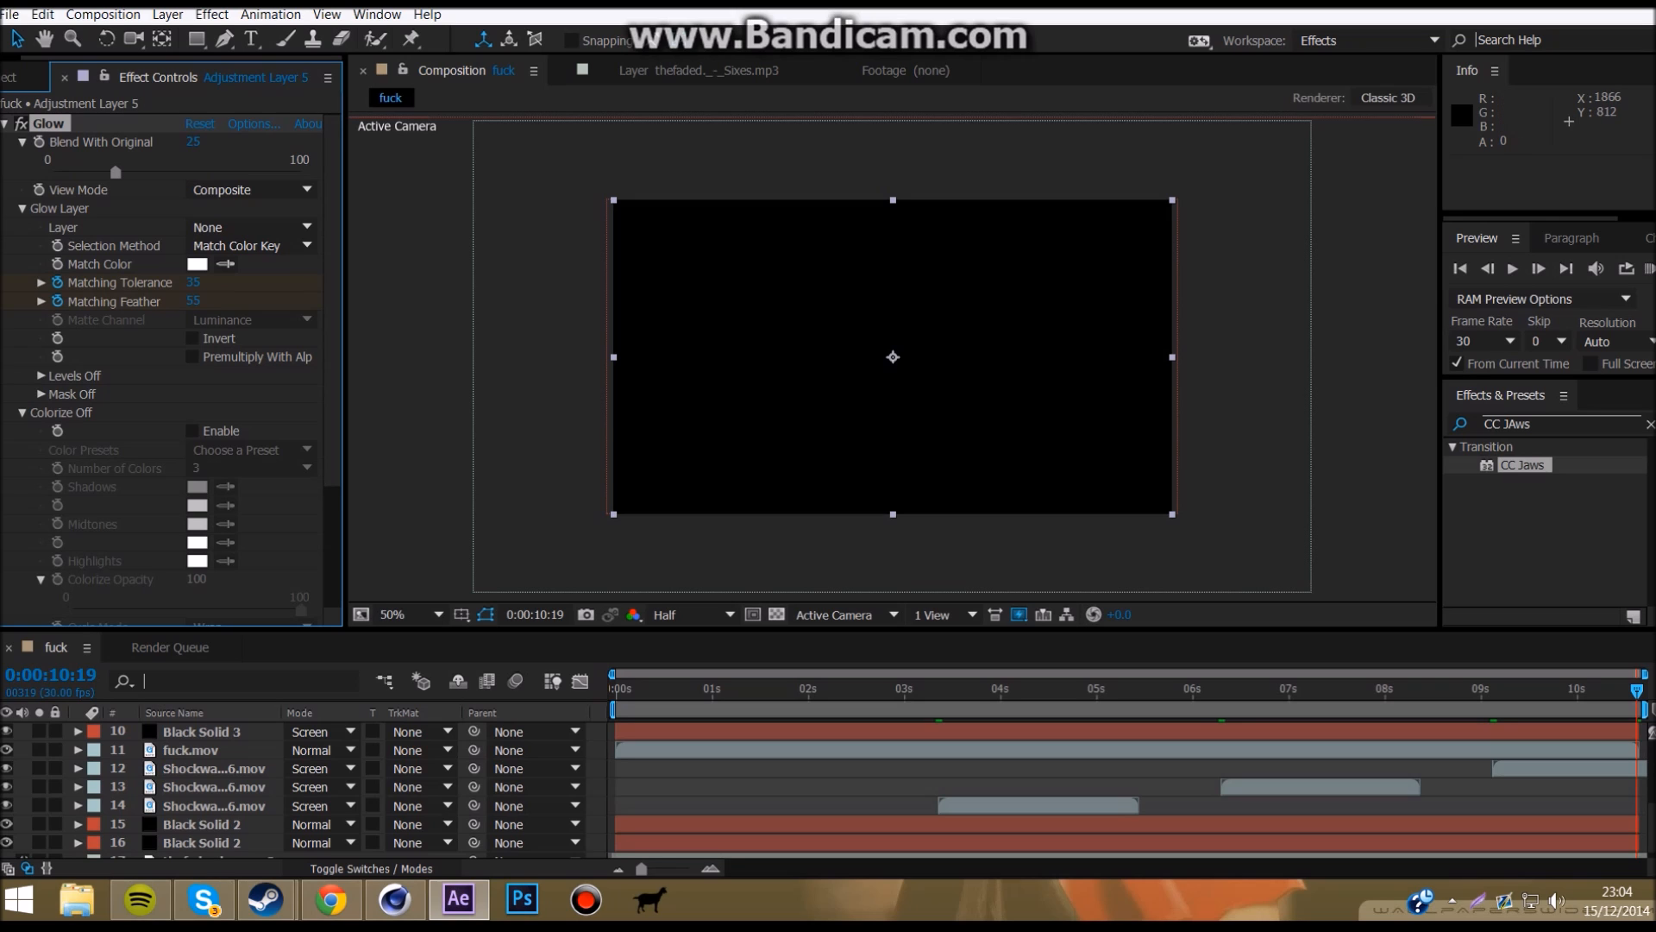
Step: Check the Glow at the second shockwave's start and RAM preview the whole composition from the first frame
left_click_drag(1638, 690, 1220, 690)
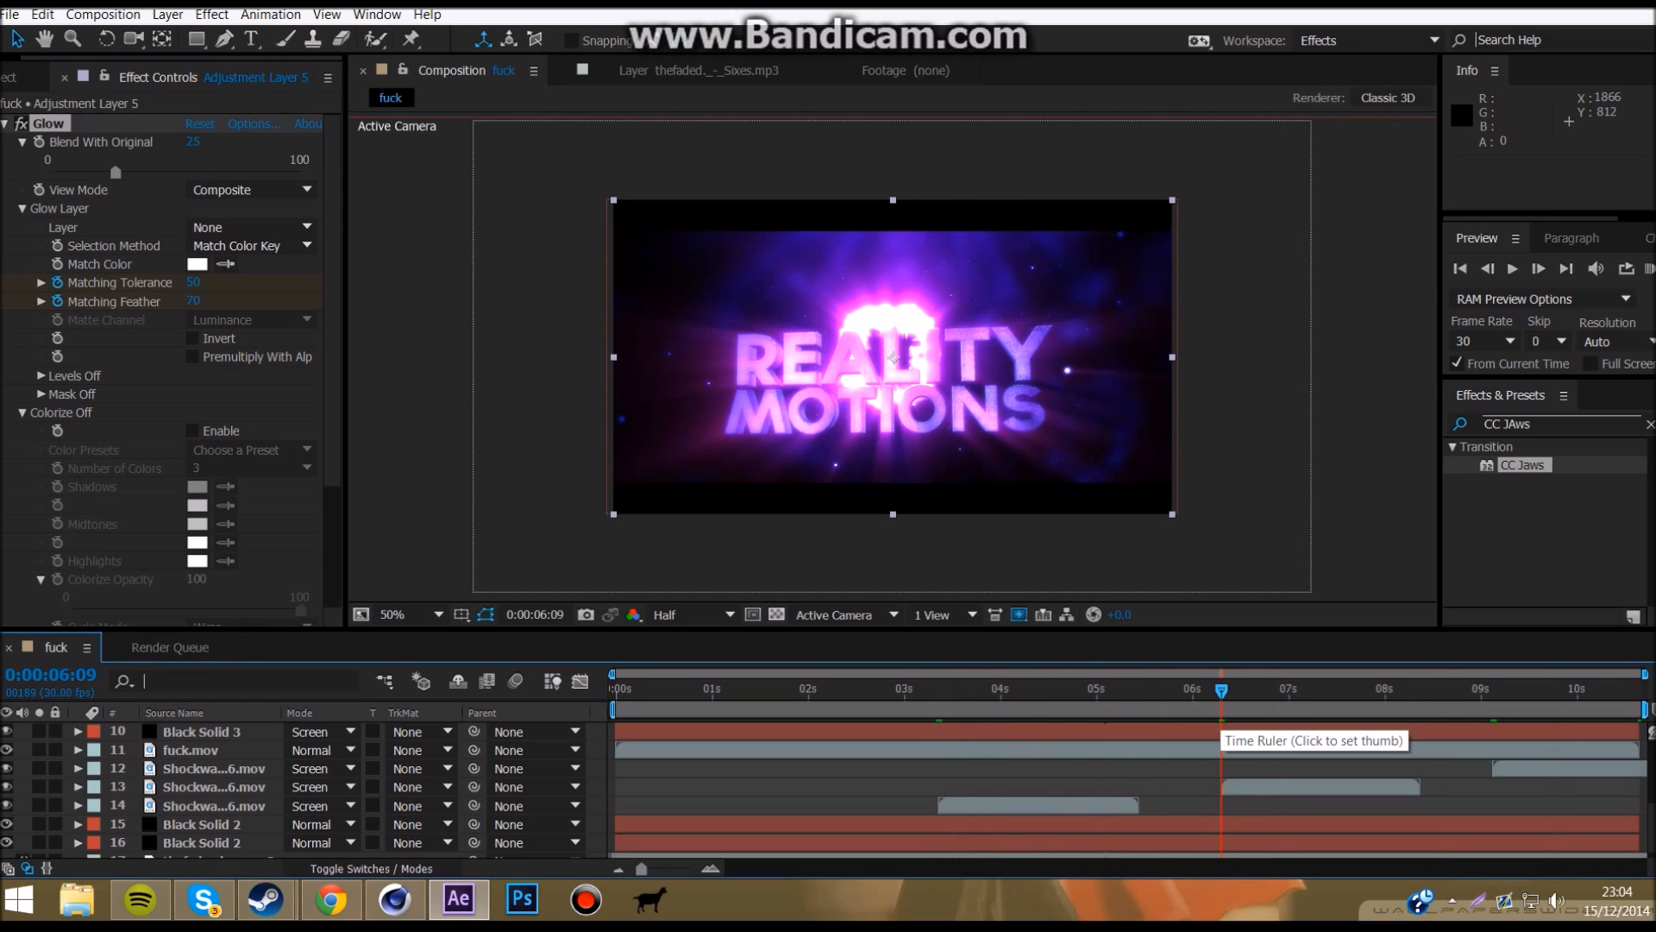
key("Page_Up")
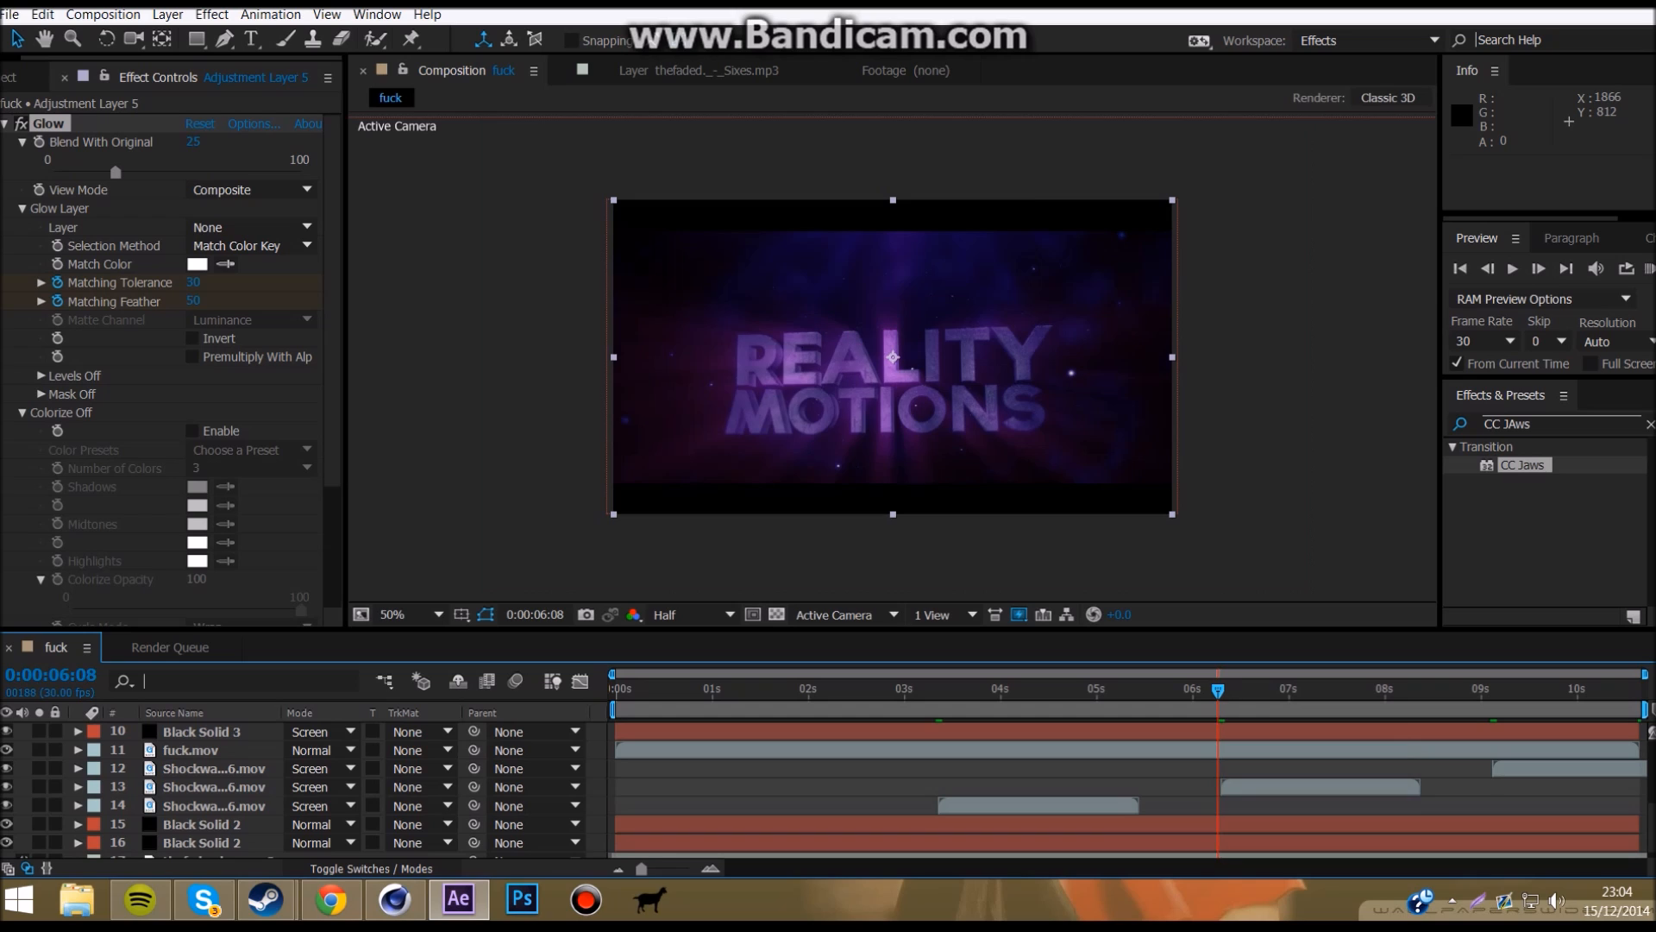
left_click_drag(1218, 690, 614, 690)
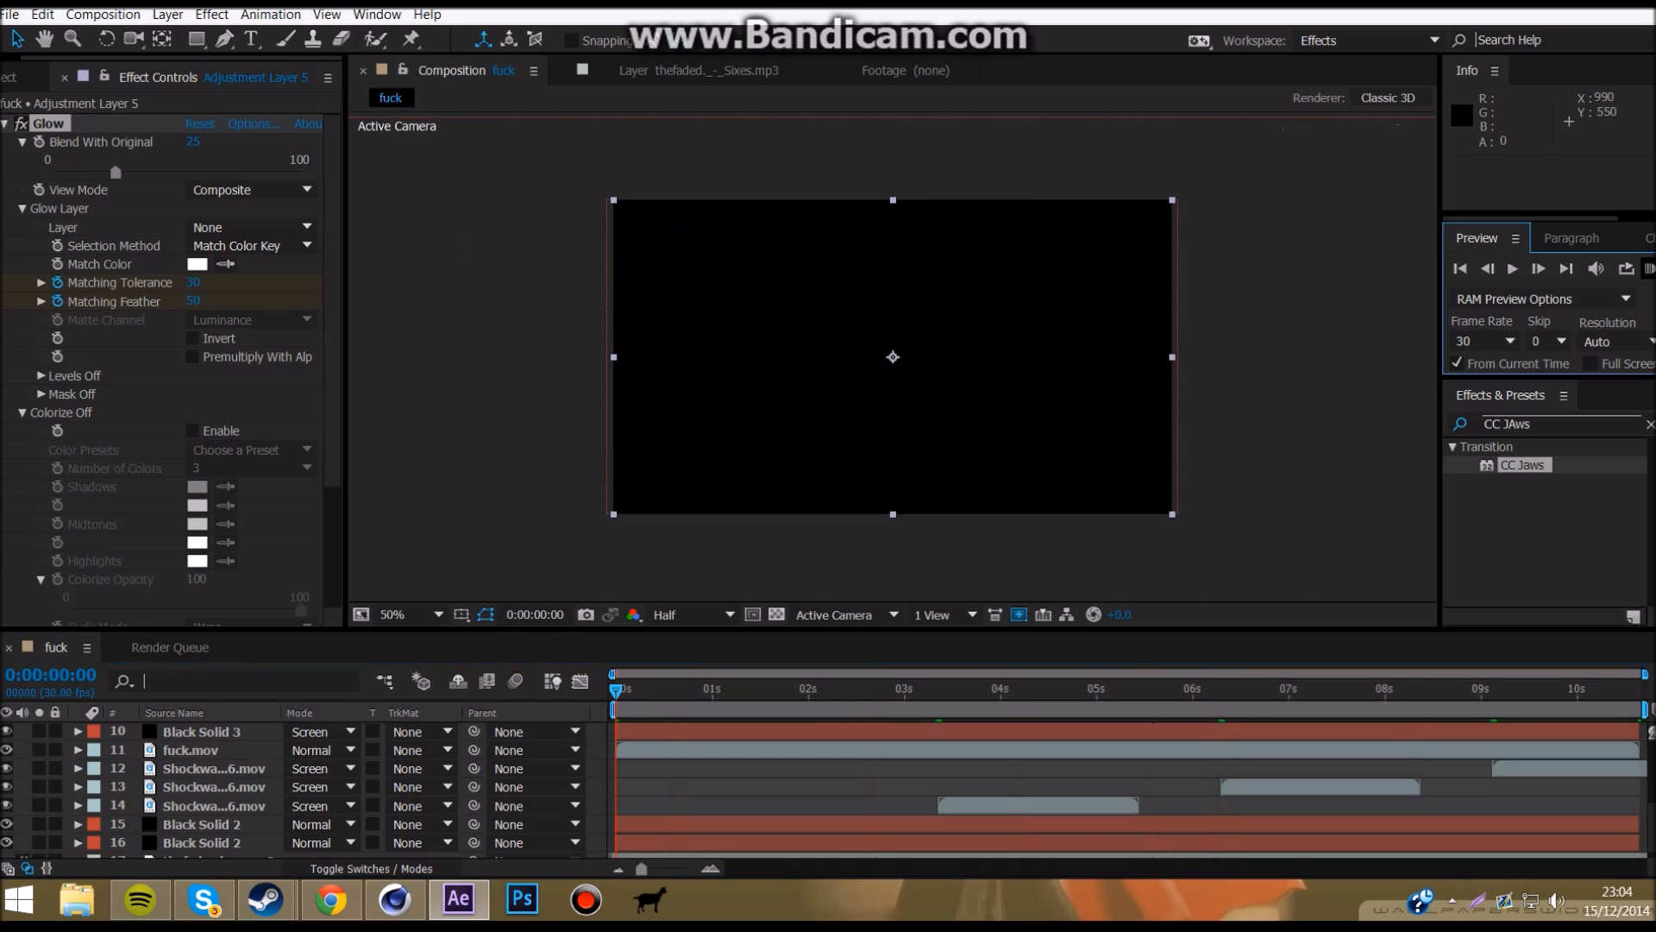
left_click(1649, 268)
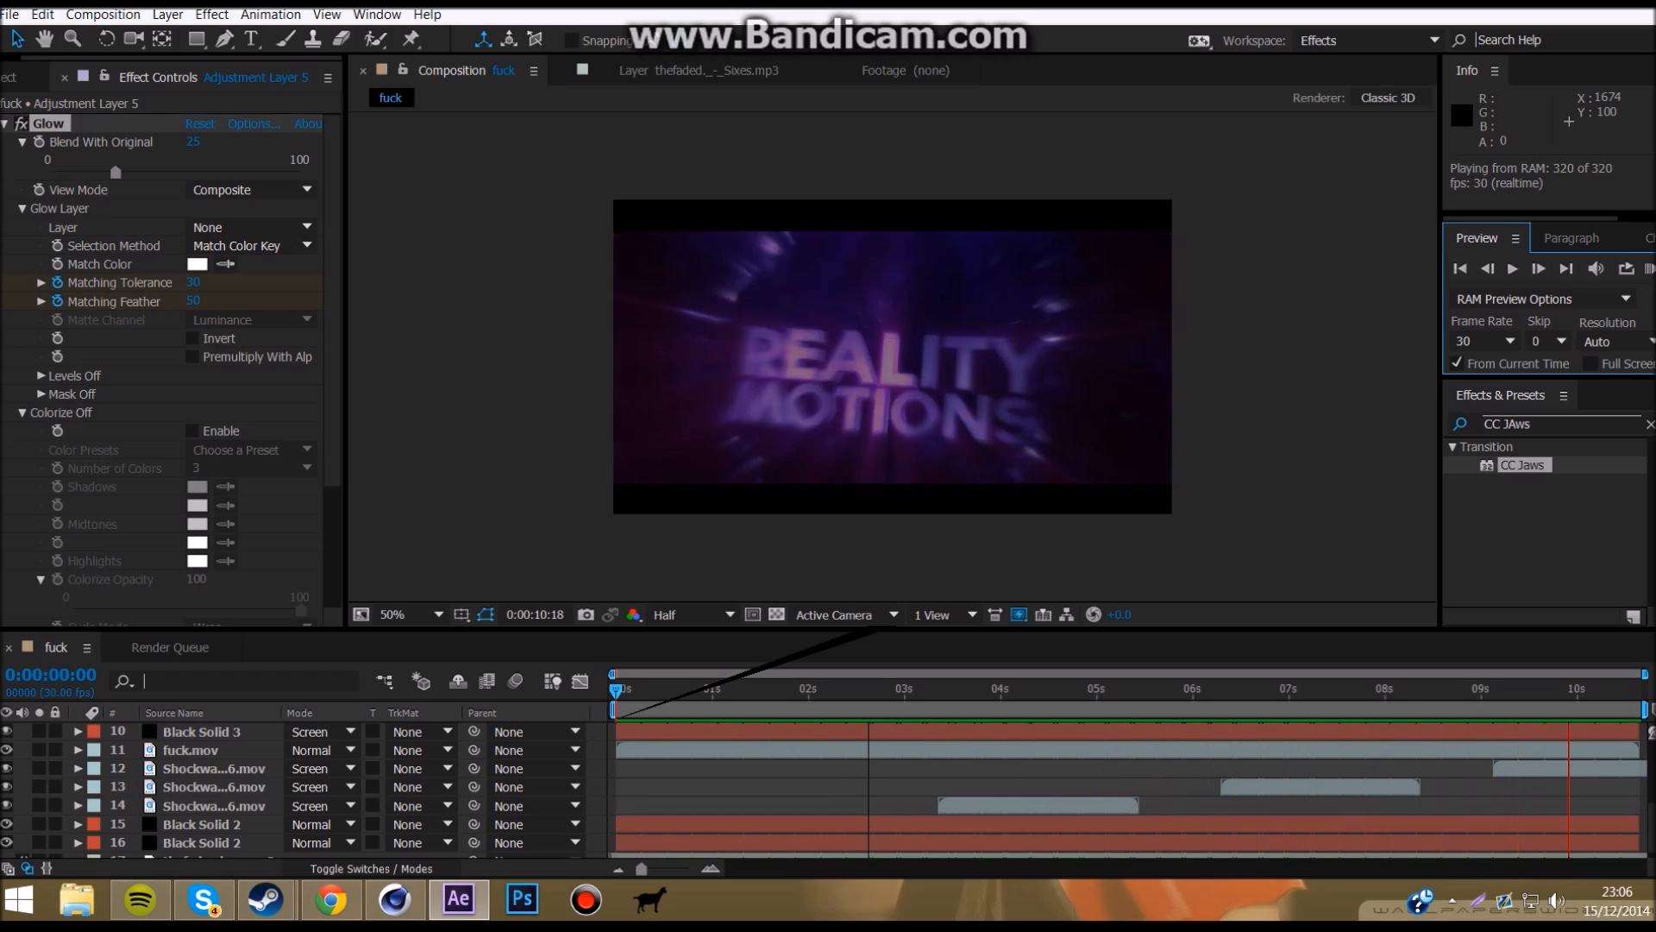
key("space")
Step: Go to 0:00:05:19 and create a new adjustment layer above Adjustment Layer 5
left_click_drag(949, 690, 1157, 690)
left_click(167, 15)
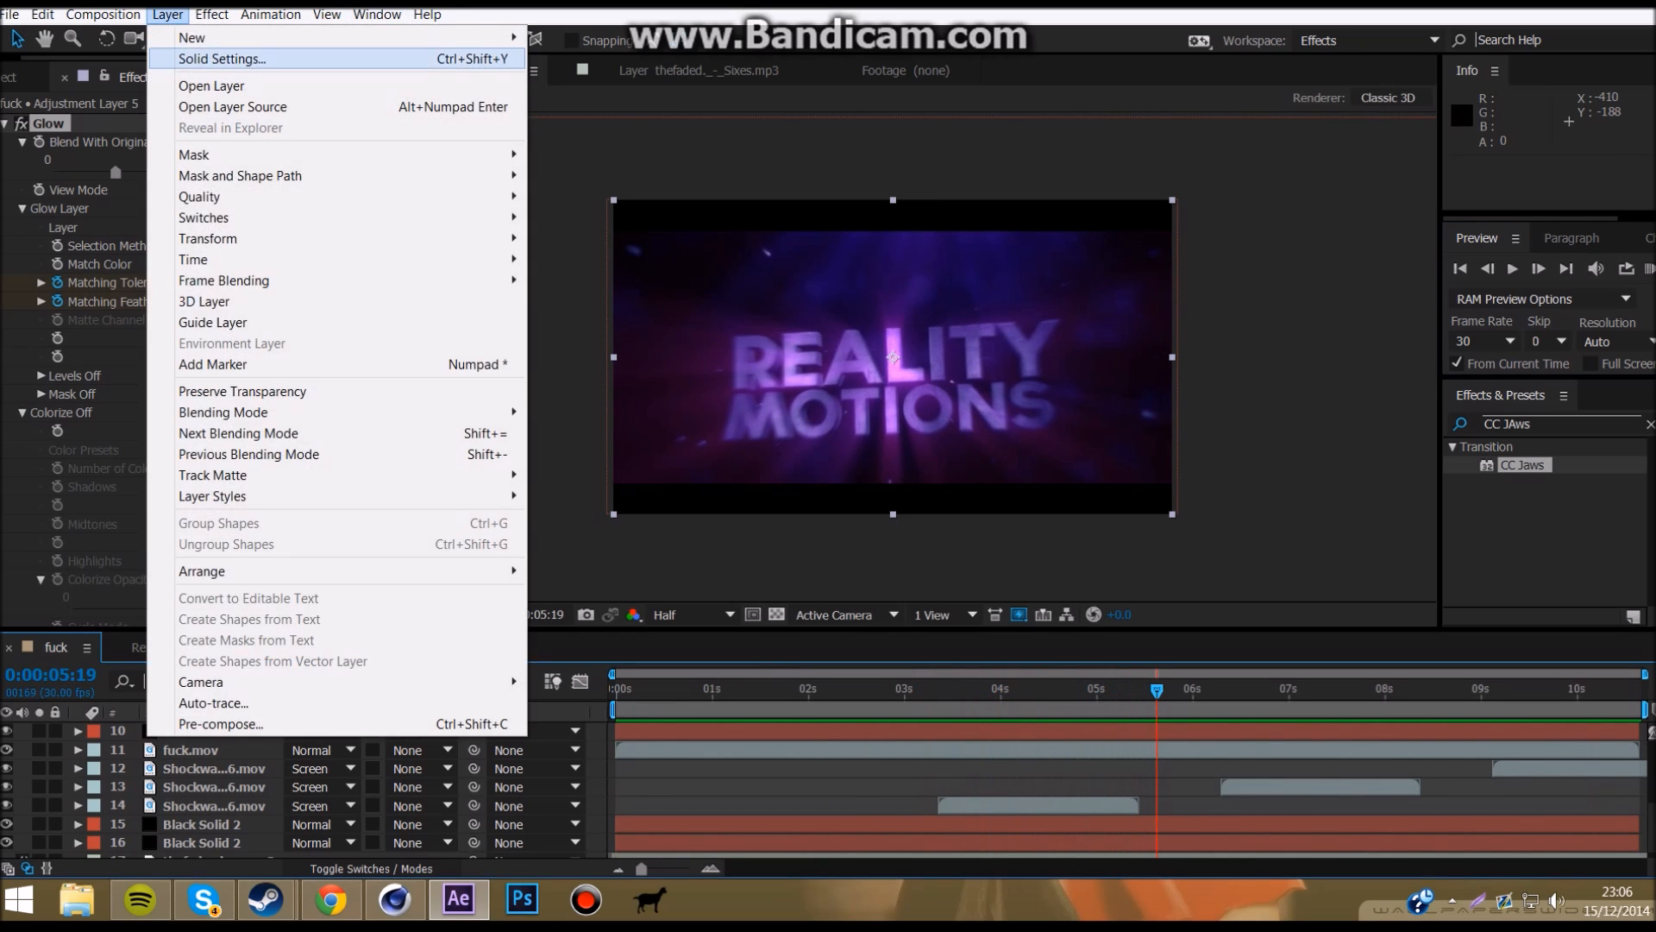
mouse_move(212, 14)
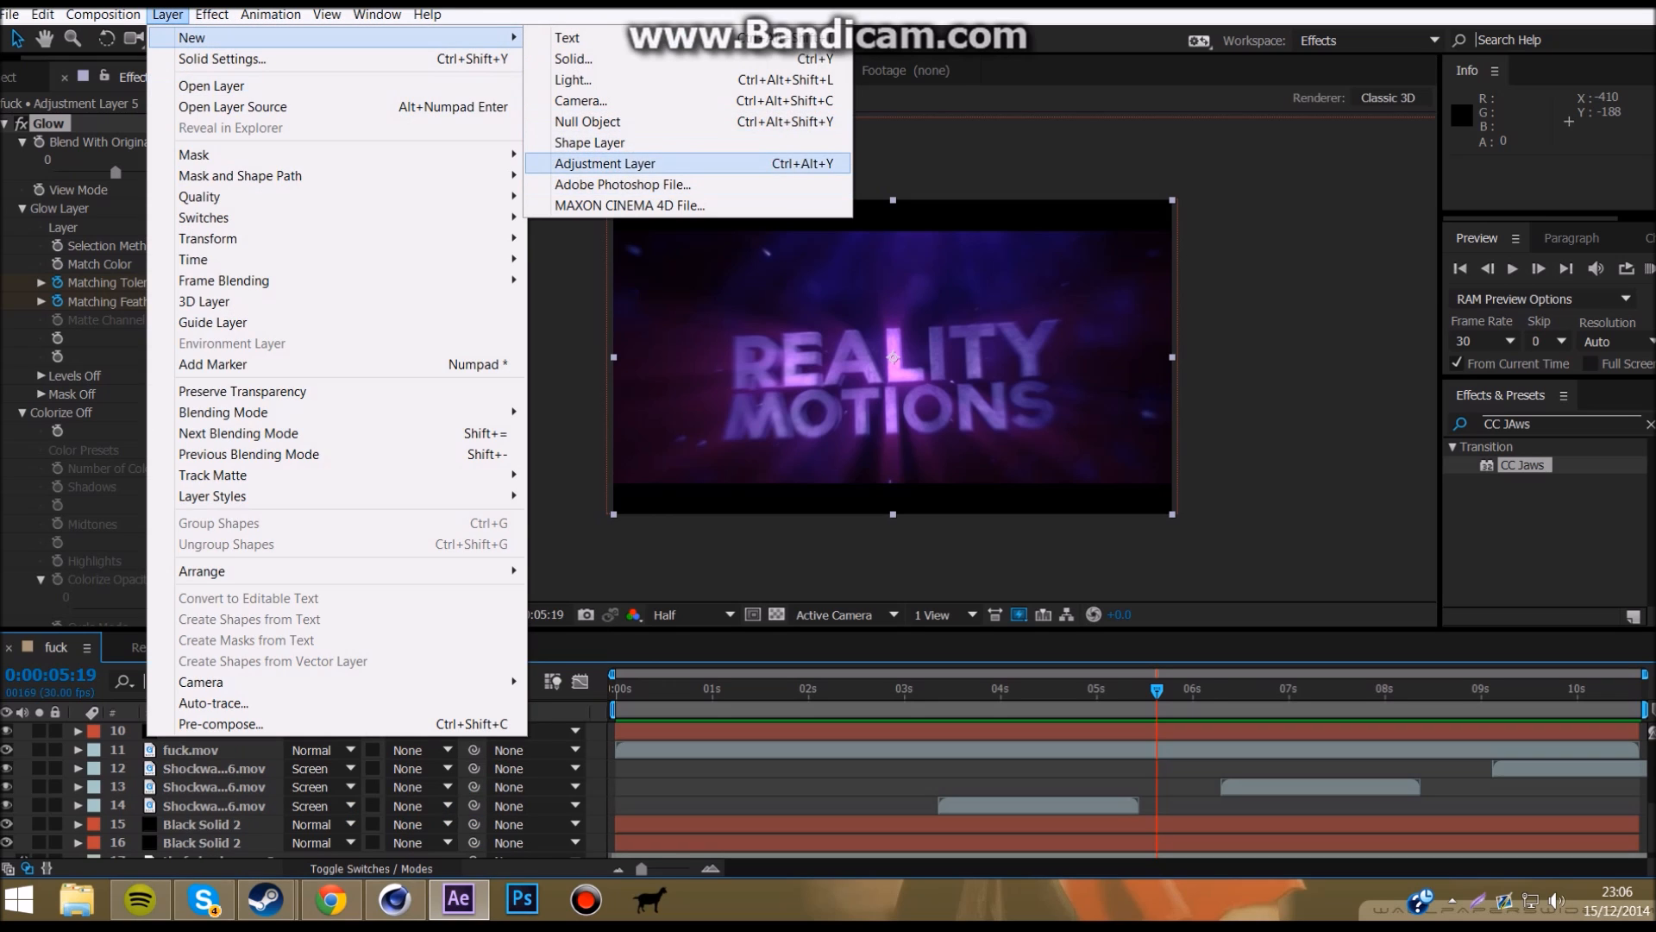
left_click(604, 163)
scroll(828, 789, "down", 1)
scroll(828, 789, "up", 4)
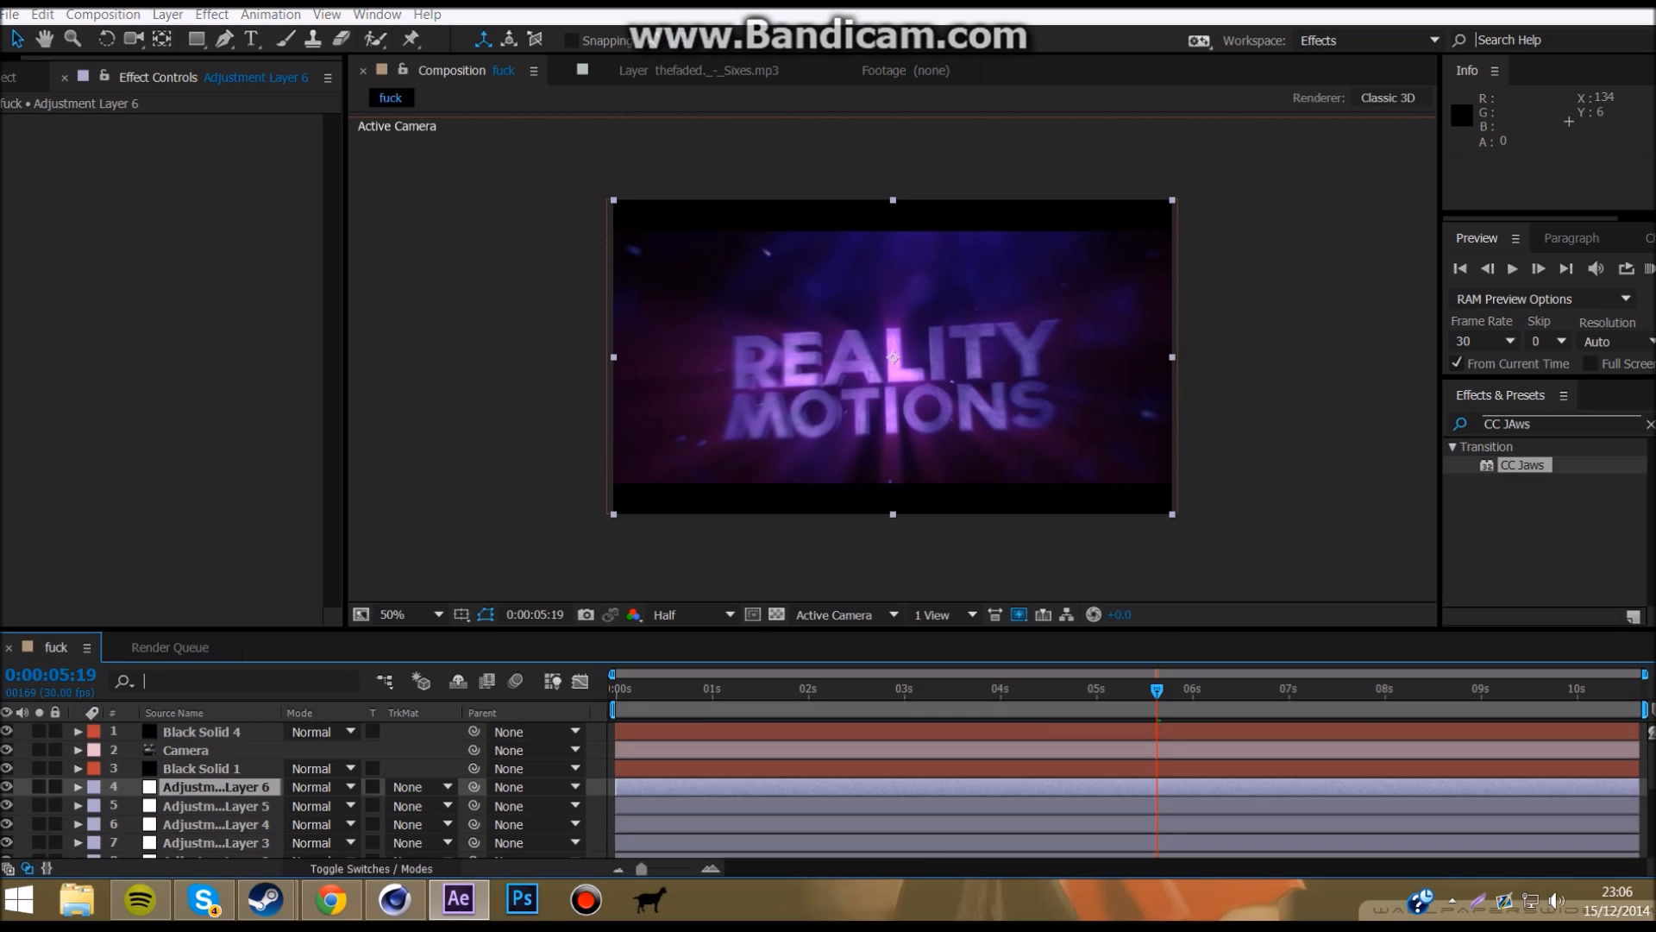
Step: Try the Noise effect on Adjustment Layer 6 with Amount of Noise at 5% and 10%, and delete the effect
left_click(211, 15)
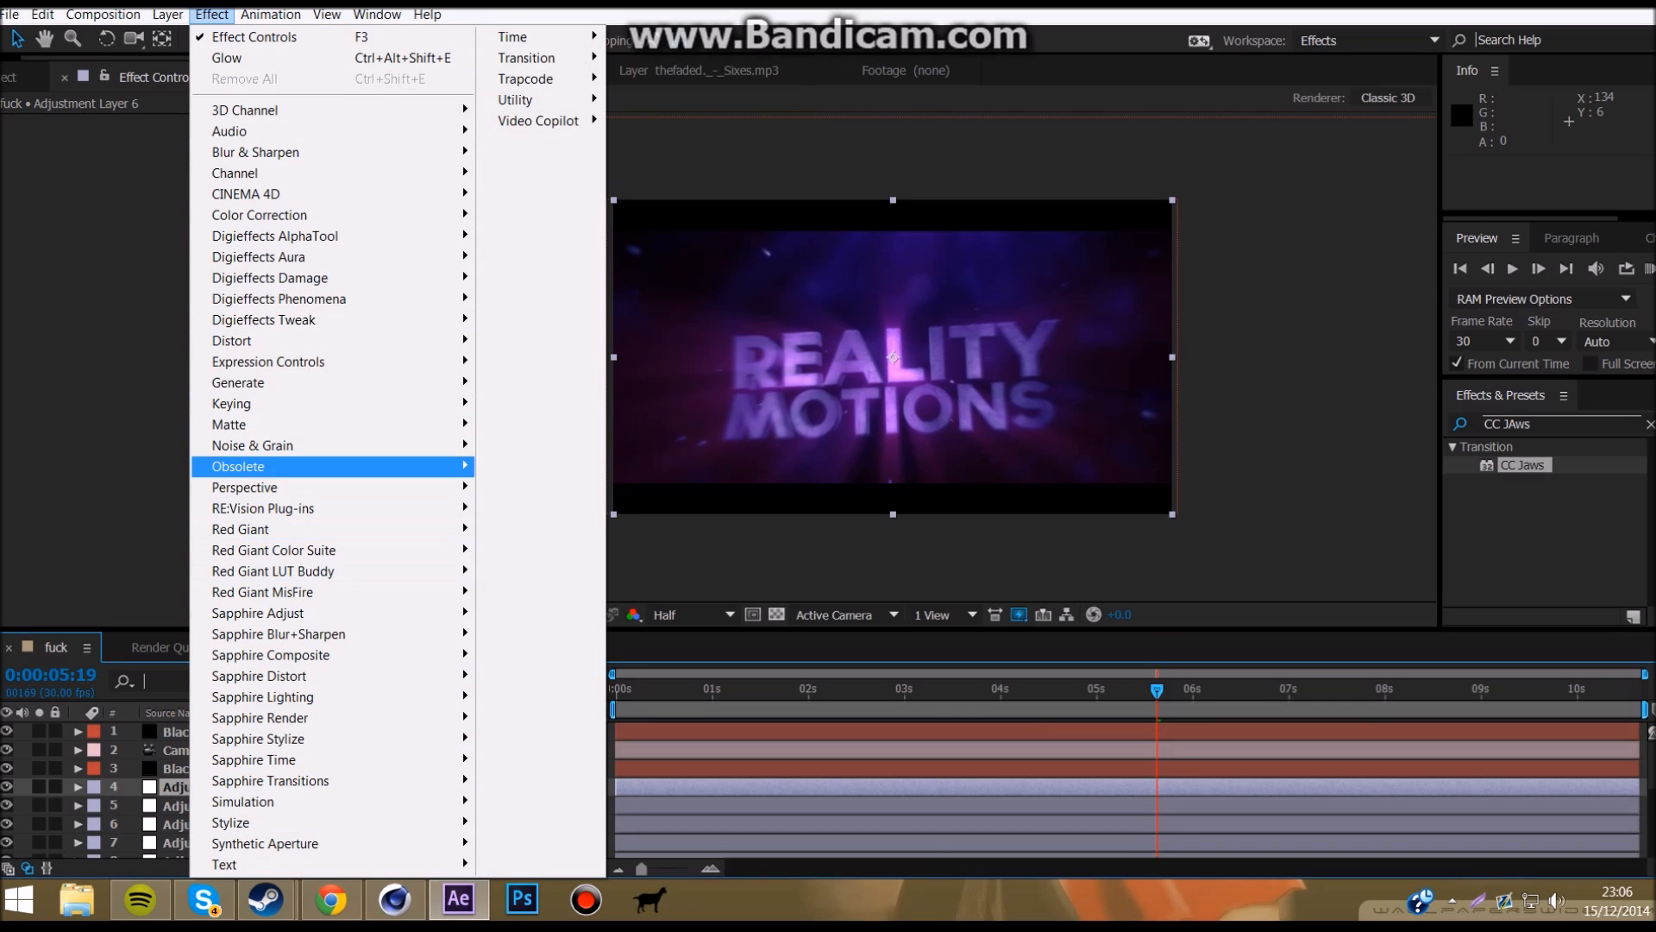
mouse_move(252, 445)
left_click(526, 550)
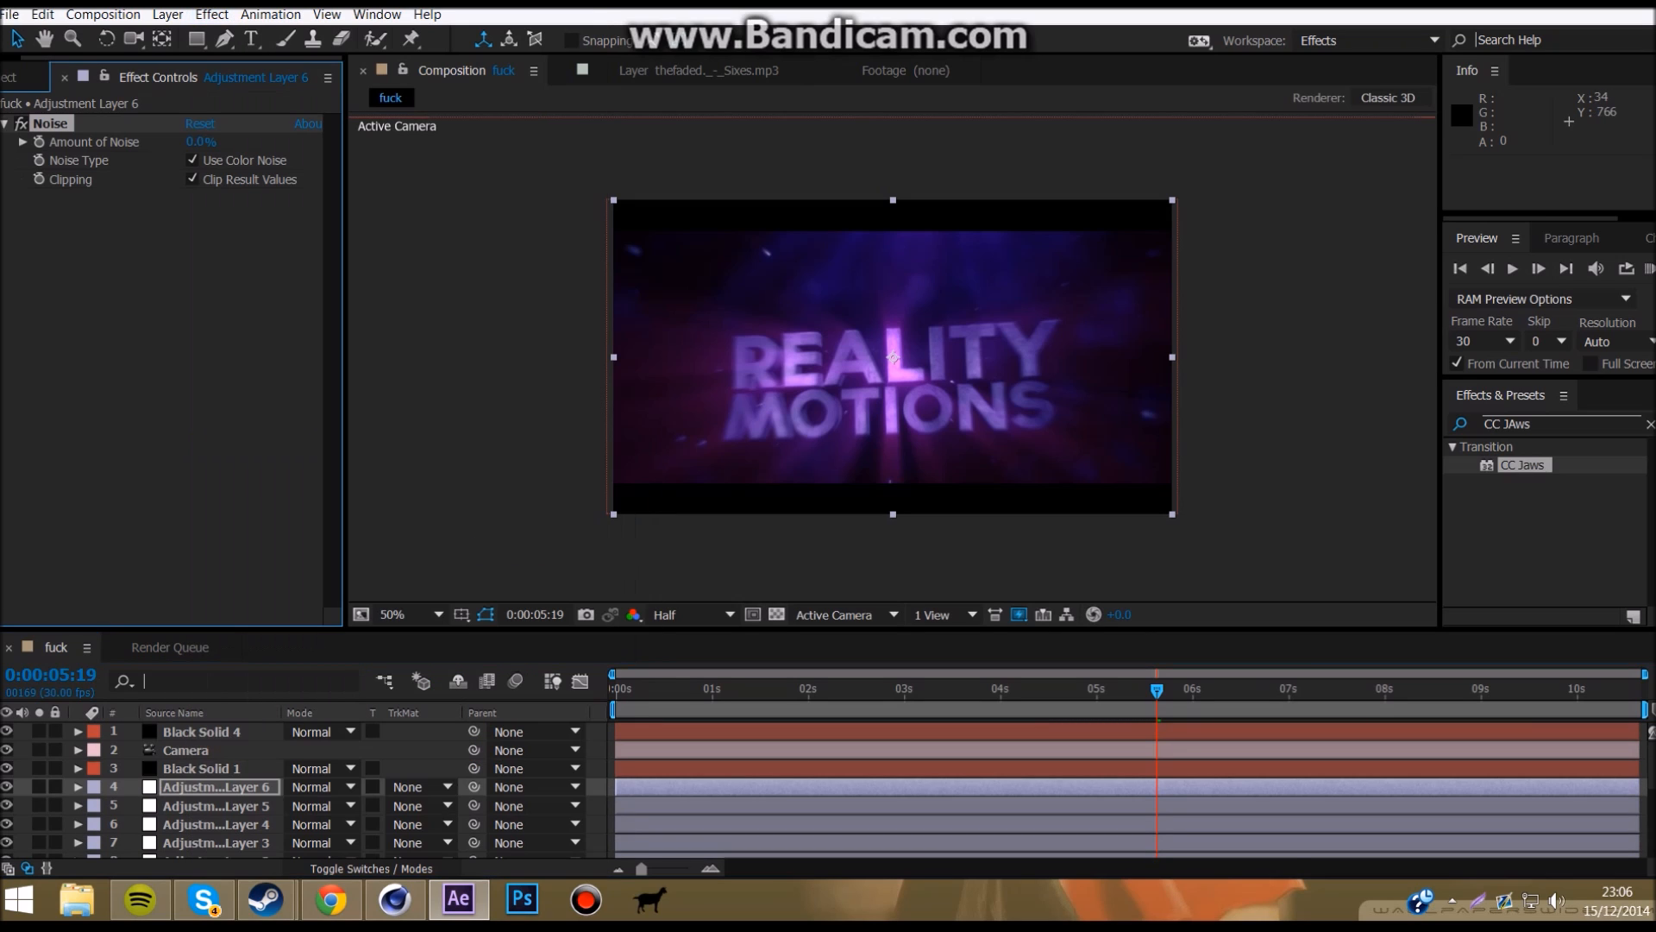
key("Return")
left_click(200, 142)
type("5")
key("Return")
key("Return")
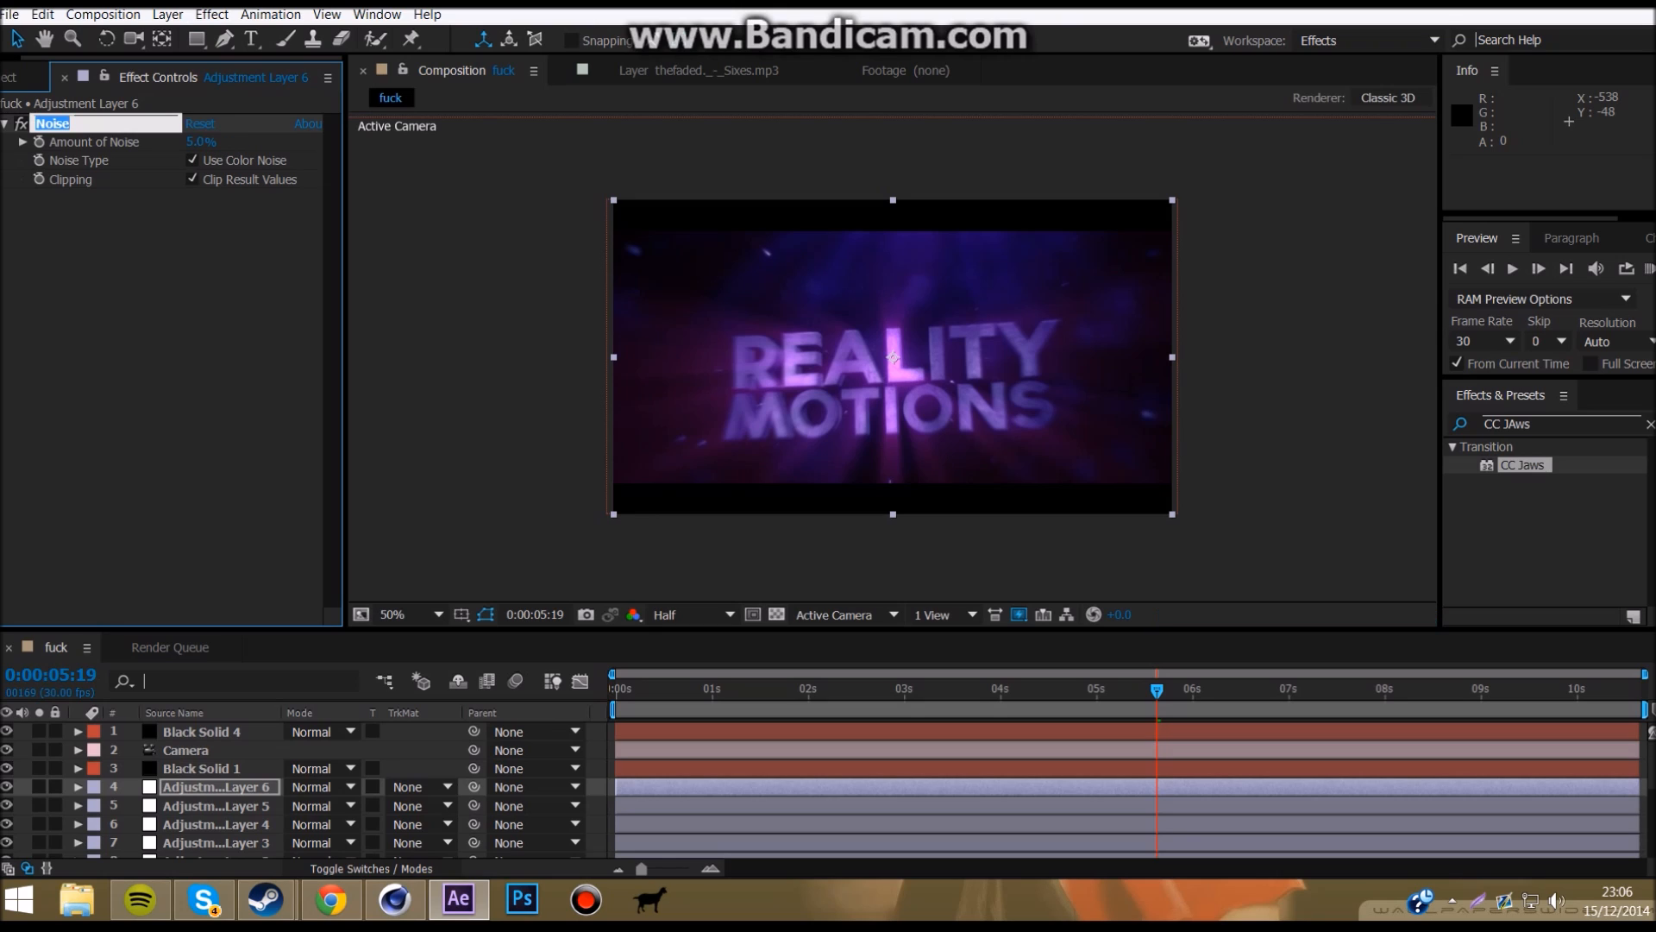
left_click(200, 142)
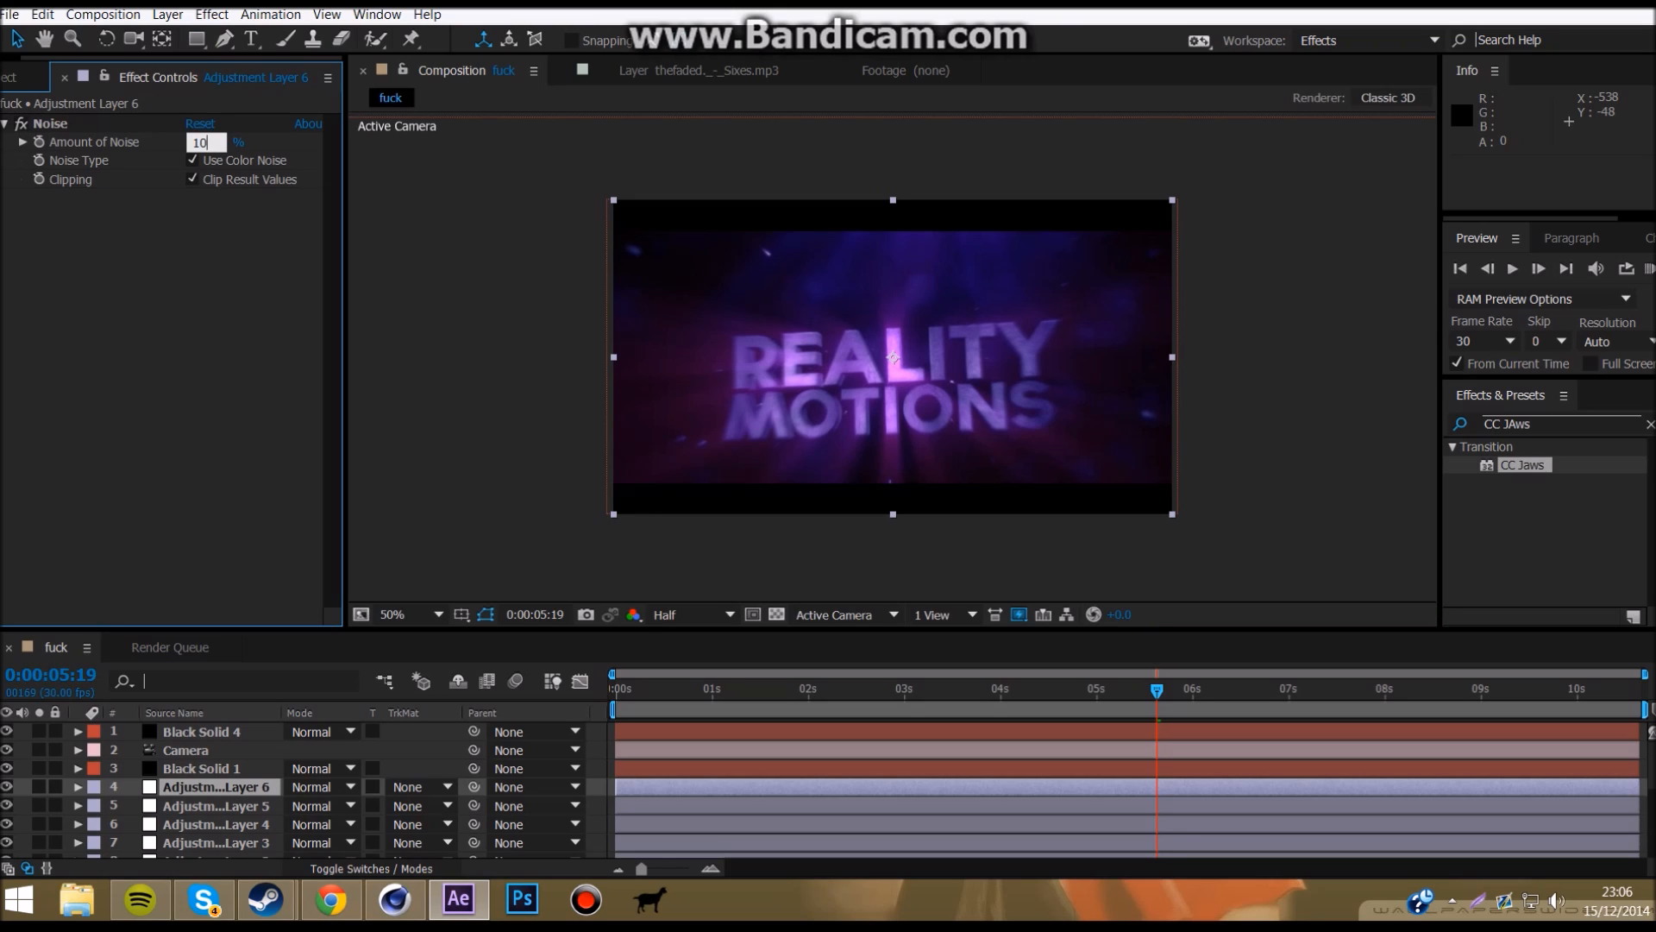
key("Return")
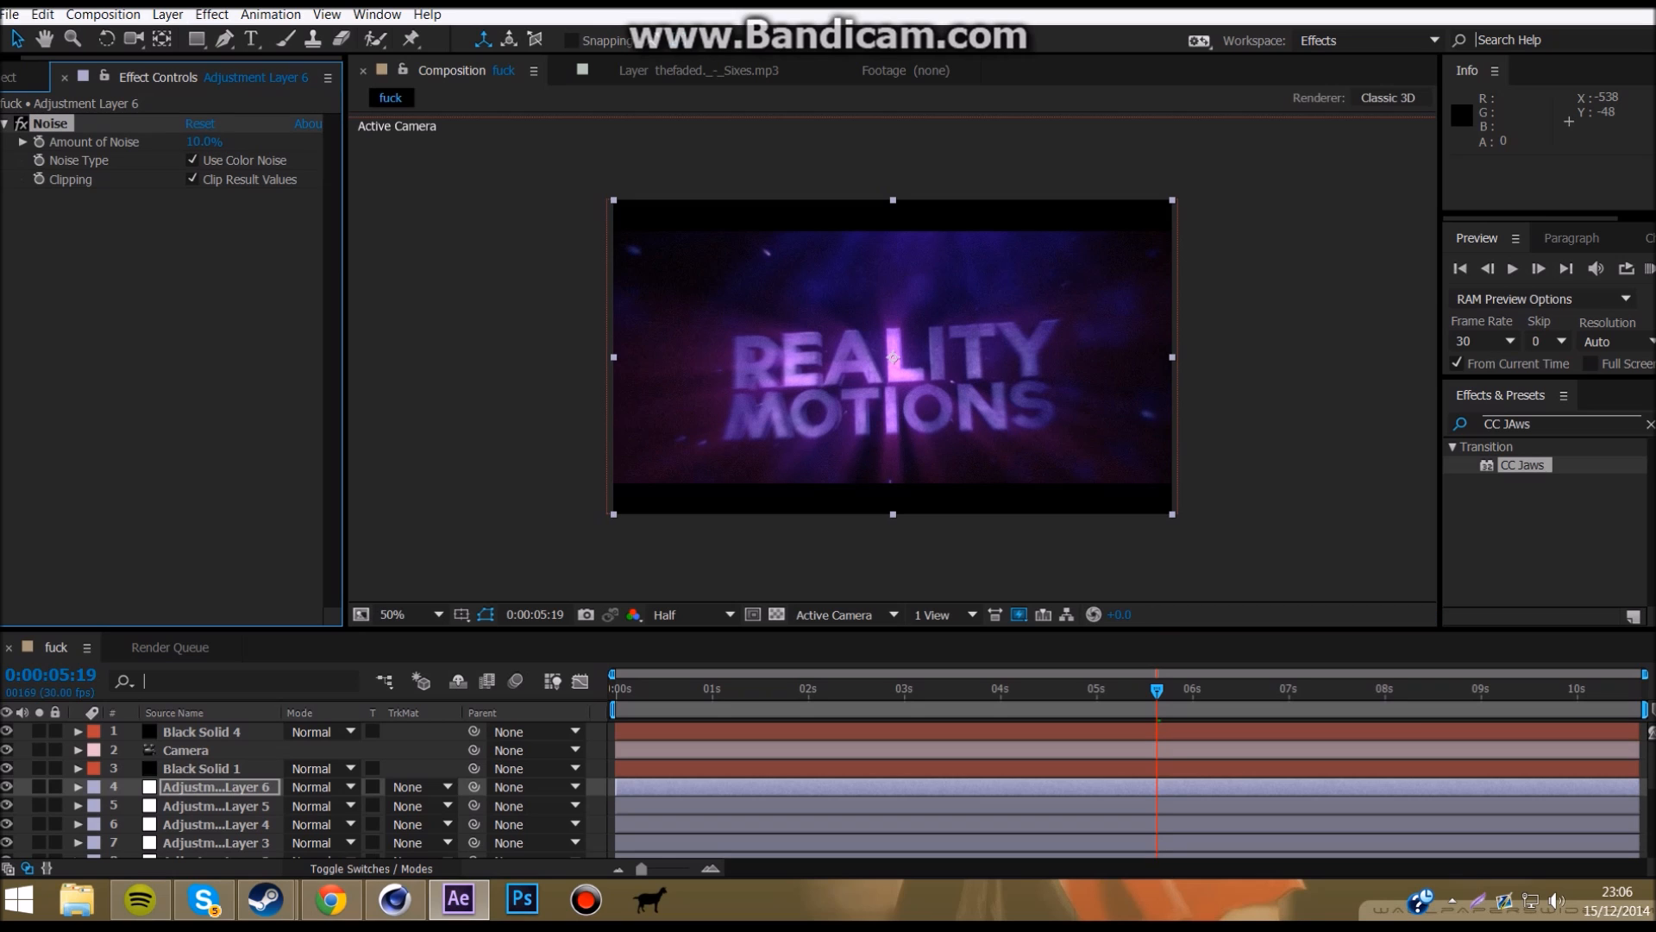
key("Delete")
Step: Try the Wave Warp distortion with its default settings on Adjustment Layer 6 and delete the effect
left_click(167, 15)
left_click(212, 15)
left_click(212, 14)
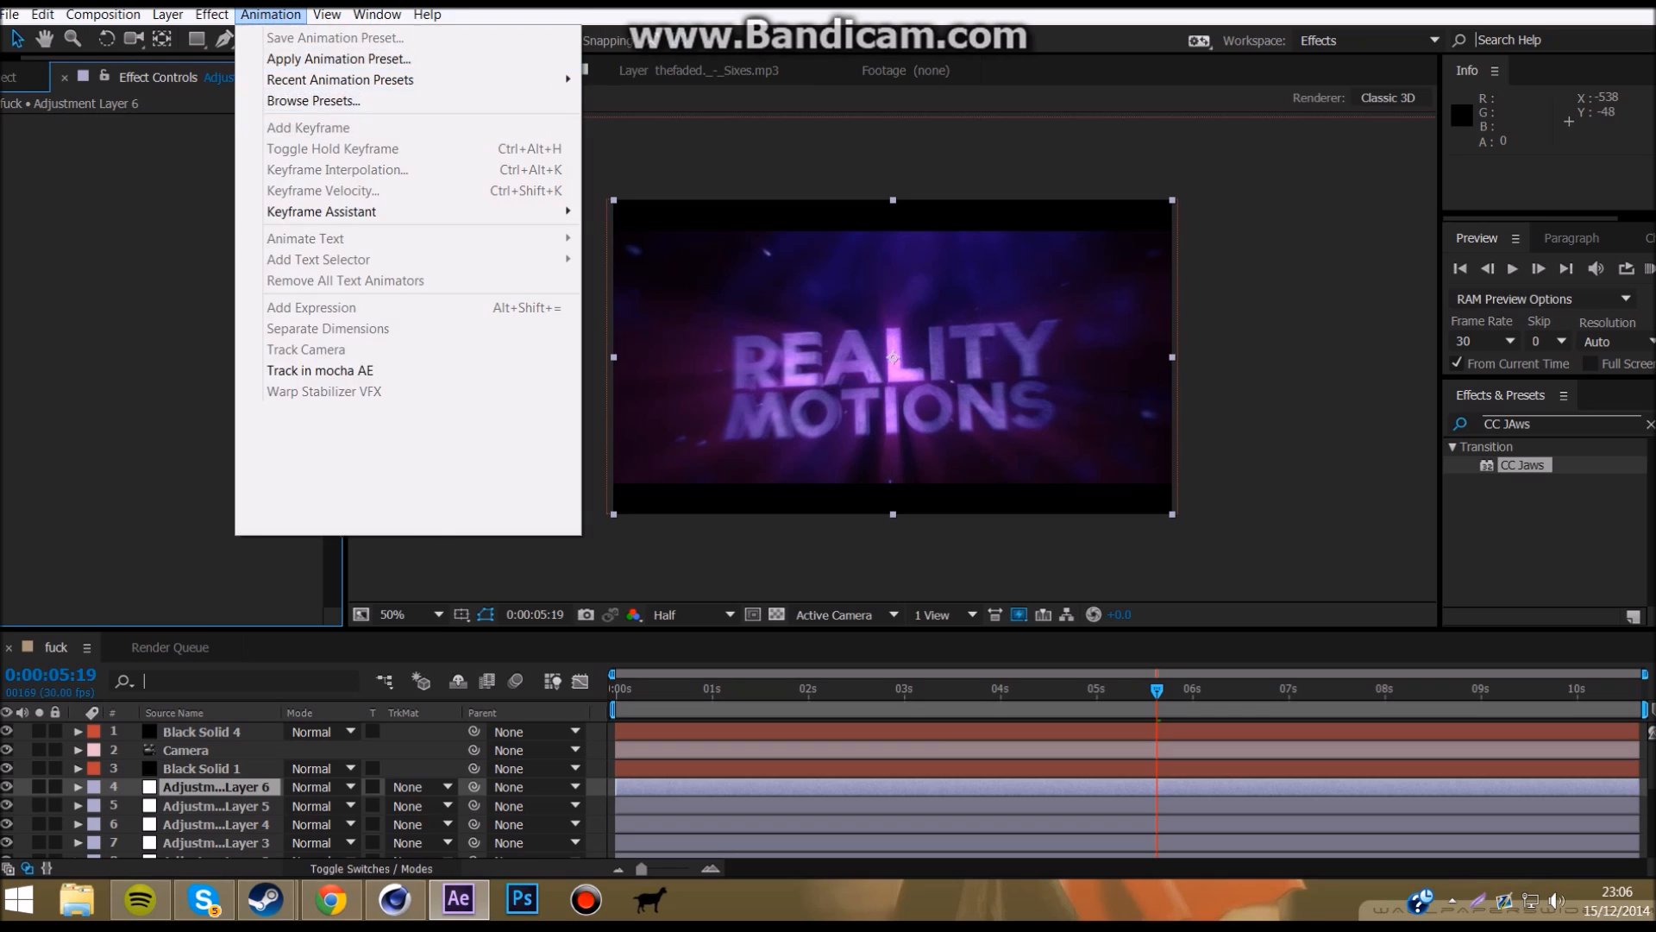
mouse_move(538, 120)
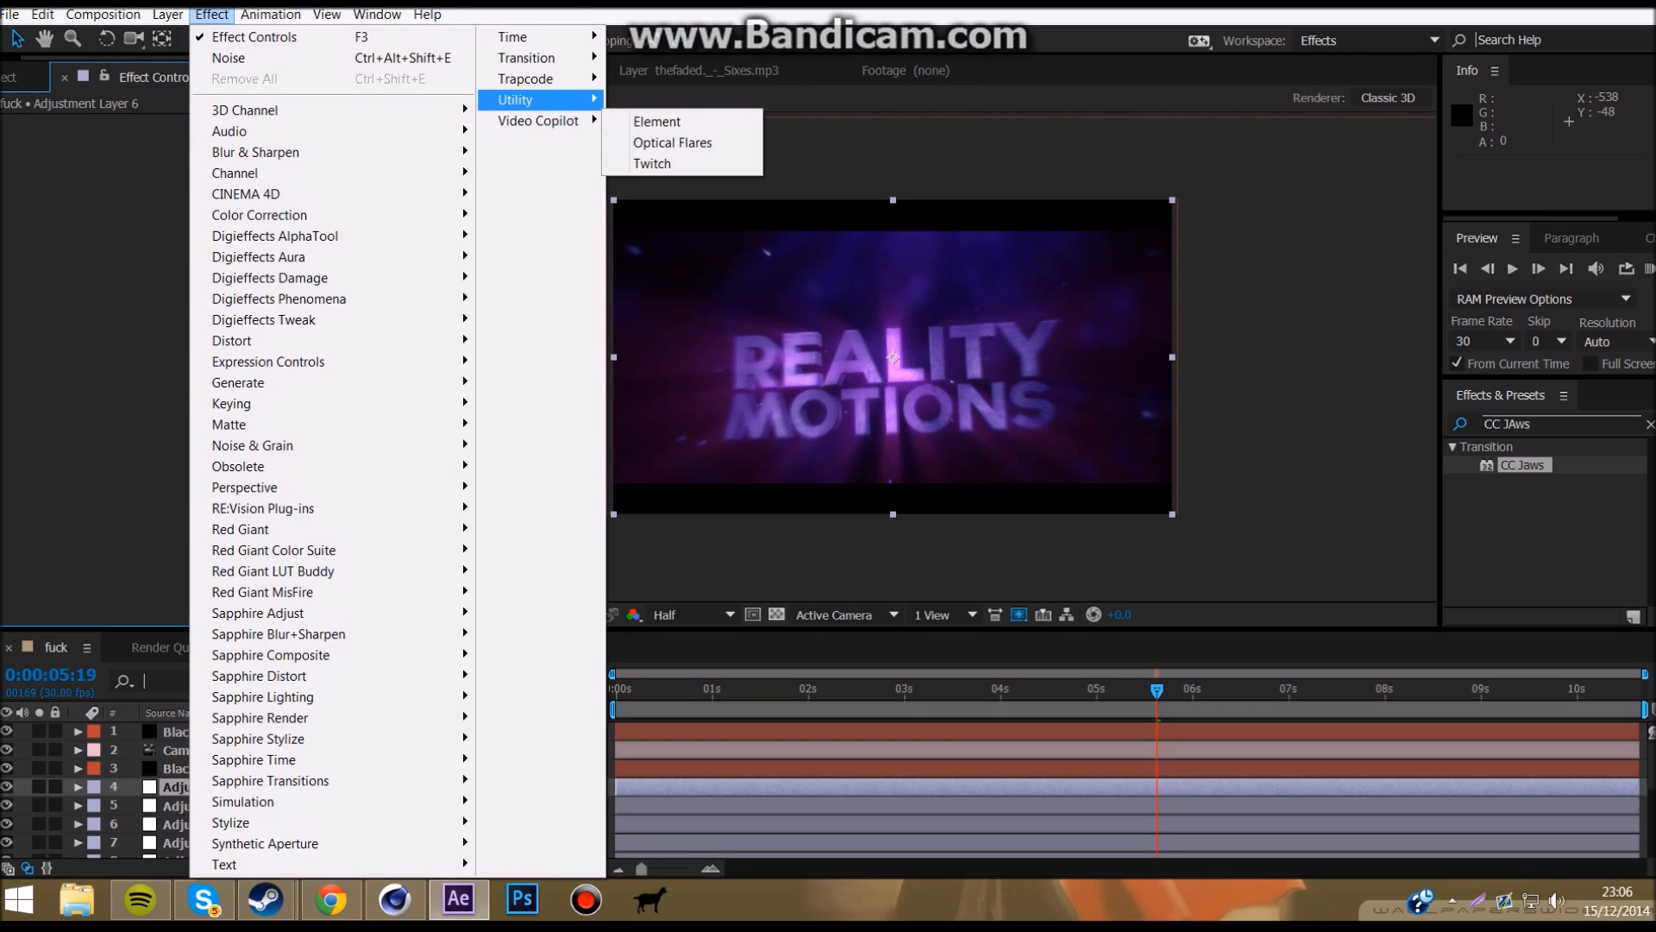
mouse_move(535, 79)
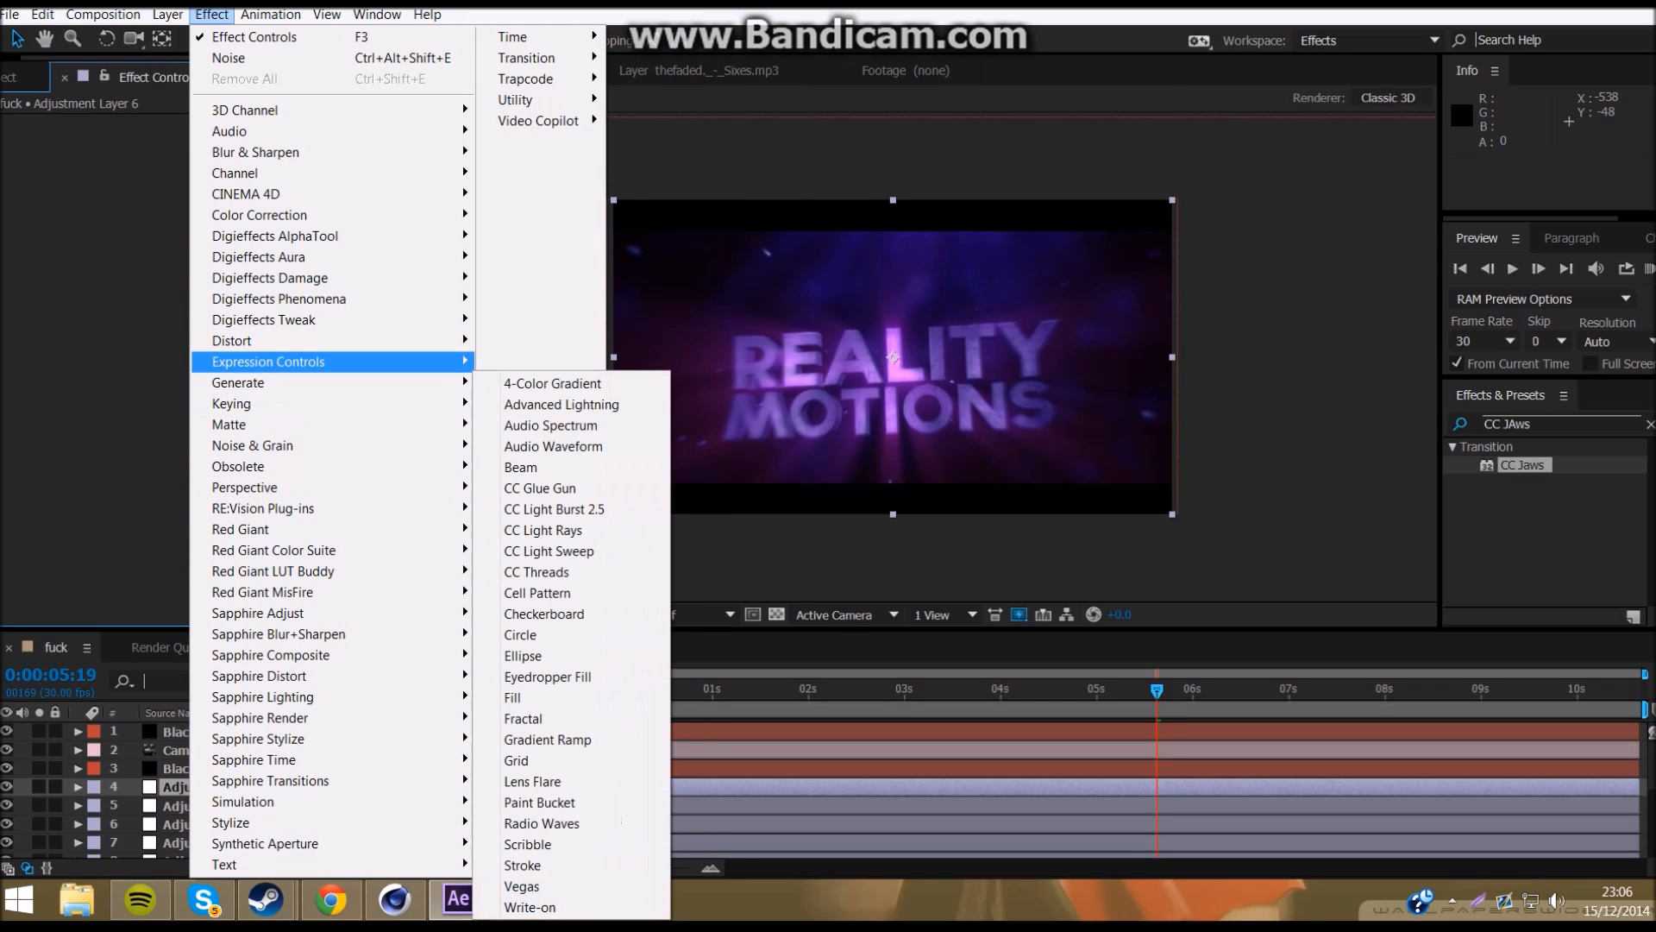
mouse_move(333, 341)
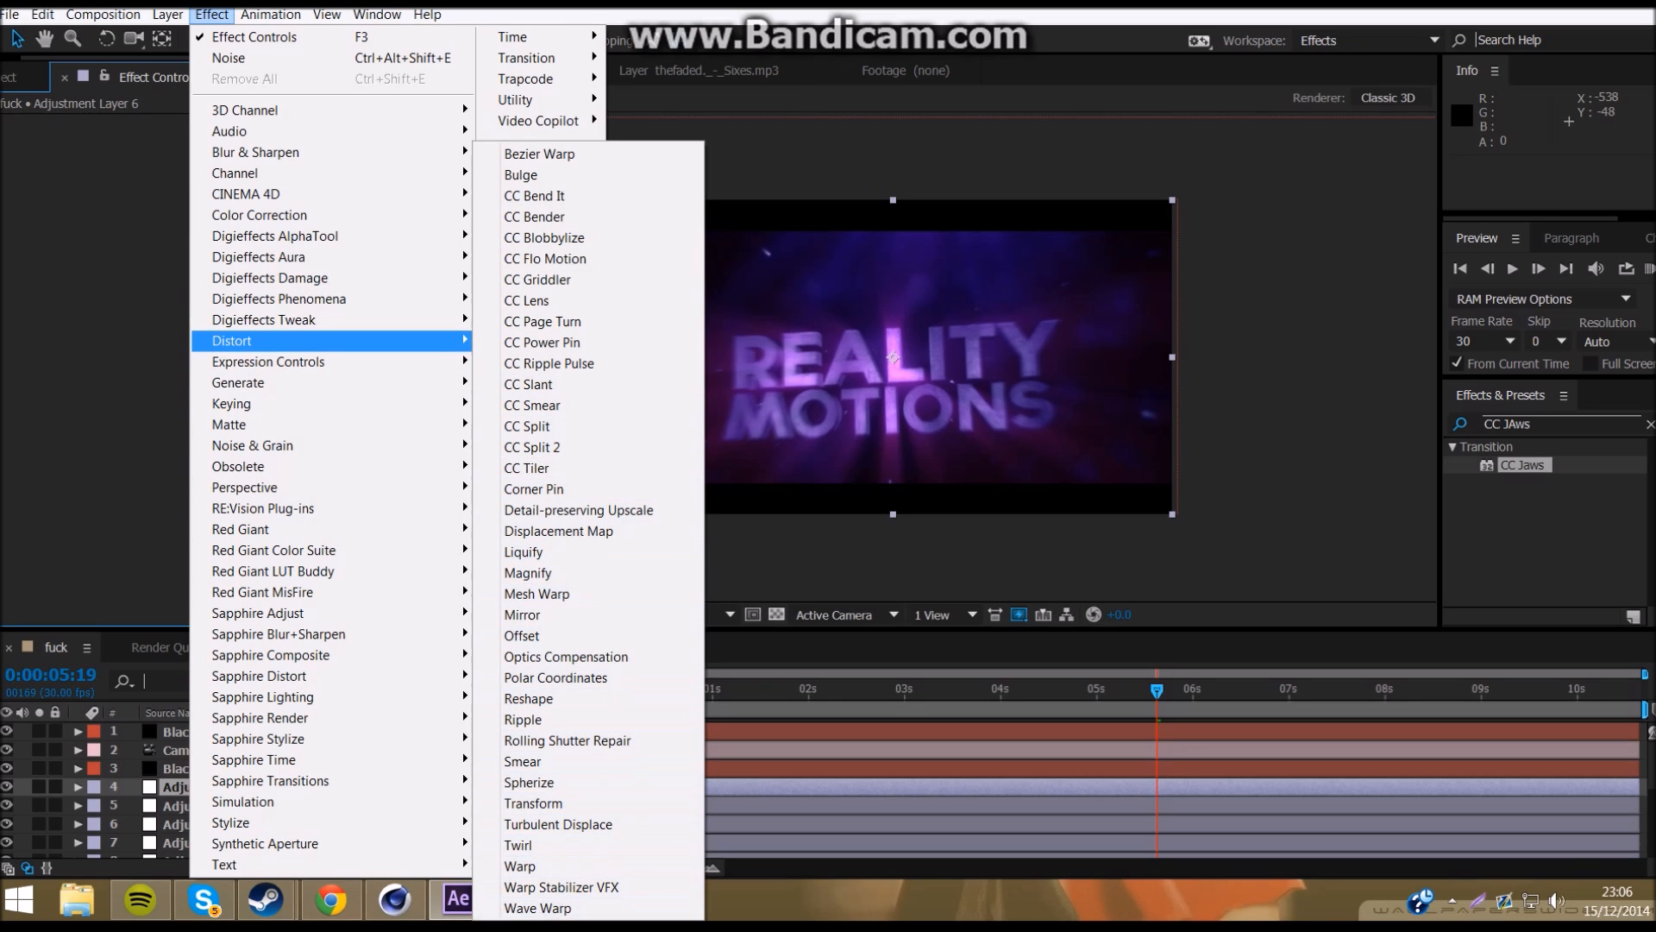
left_click(539, 908)
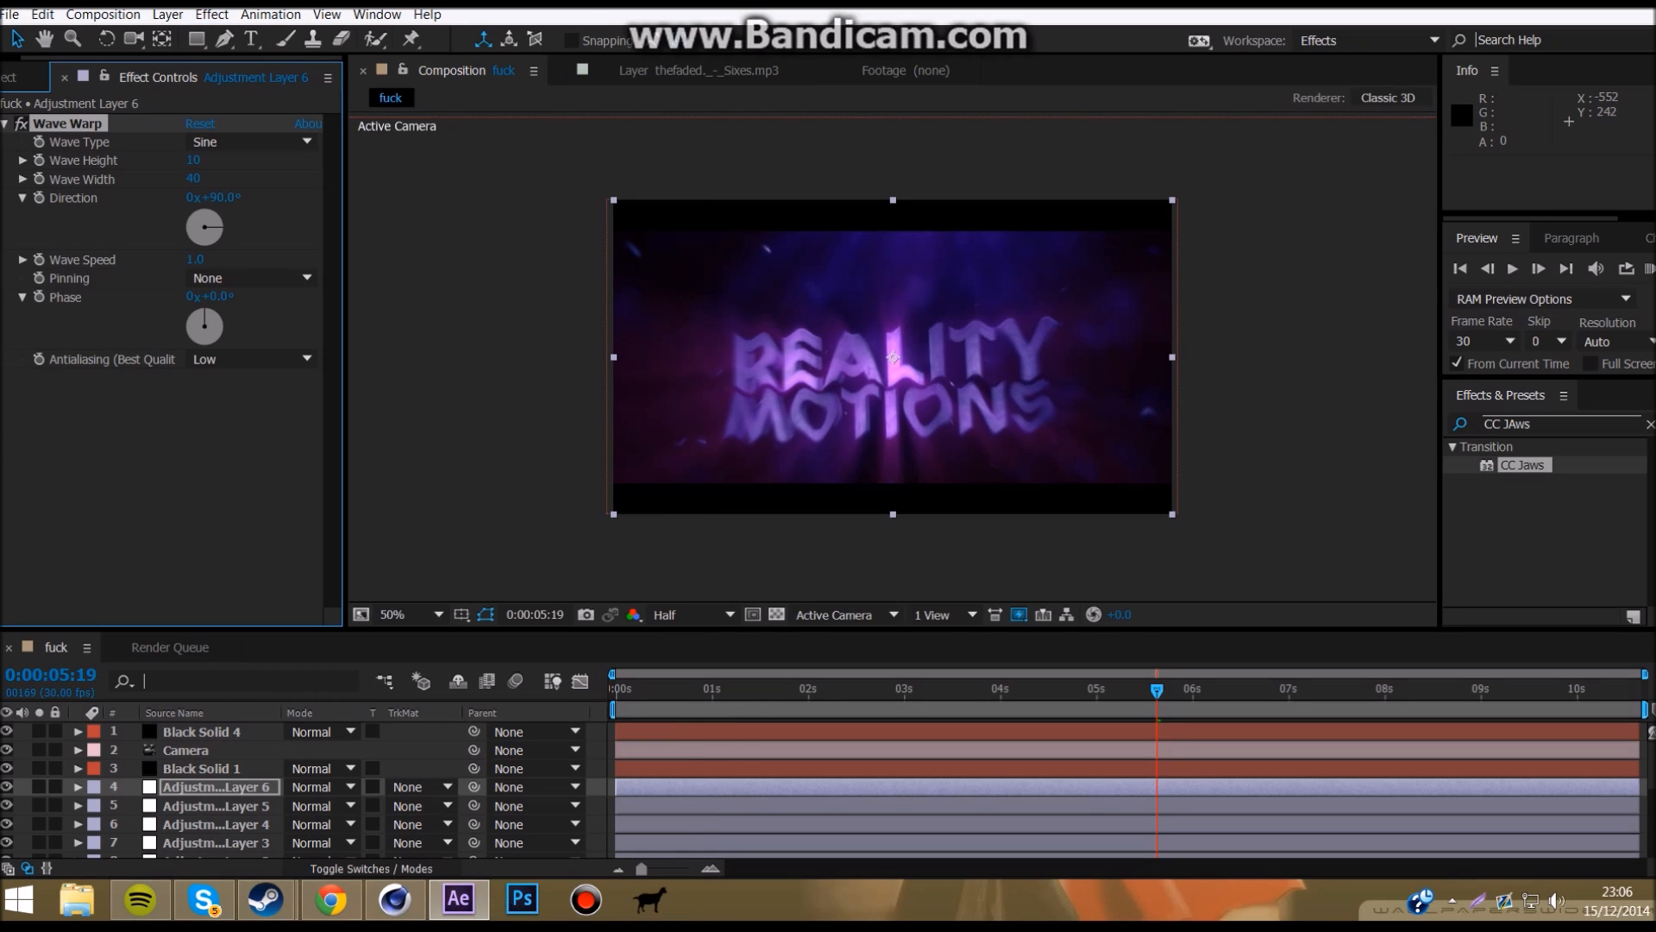
key("Delete")
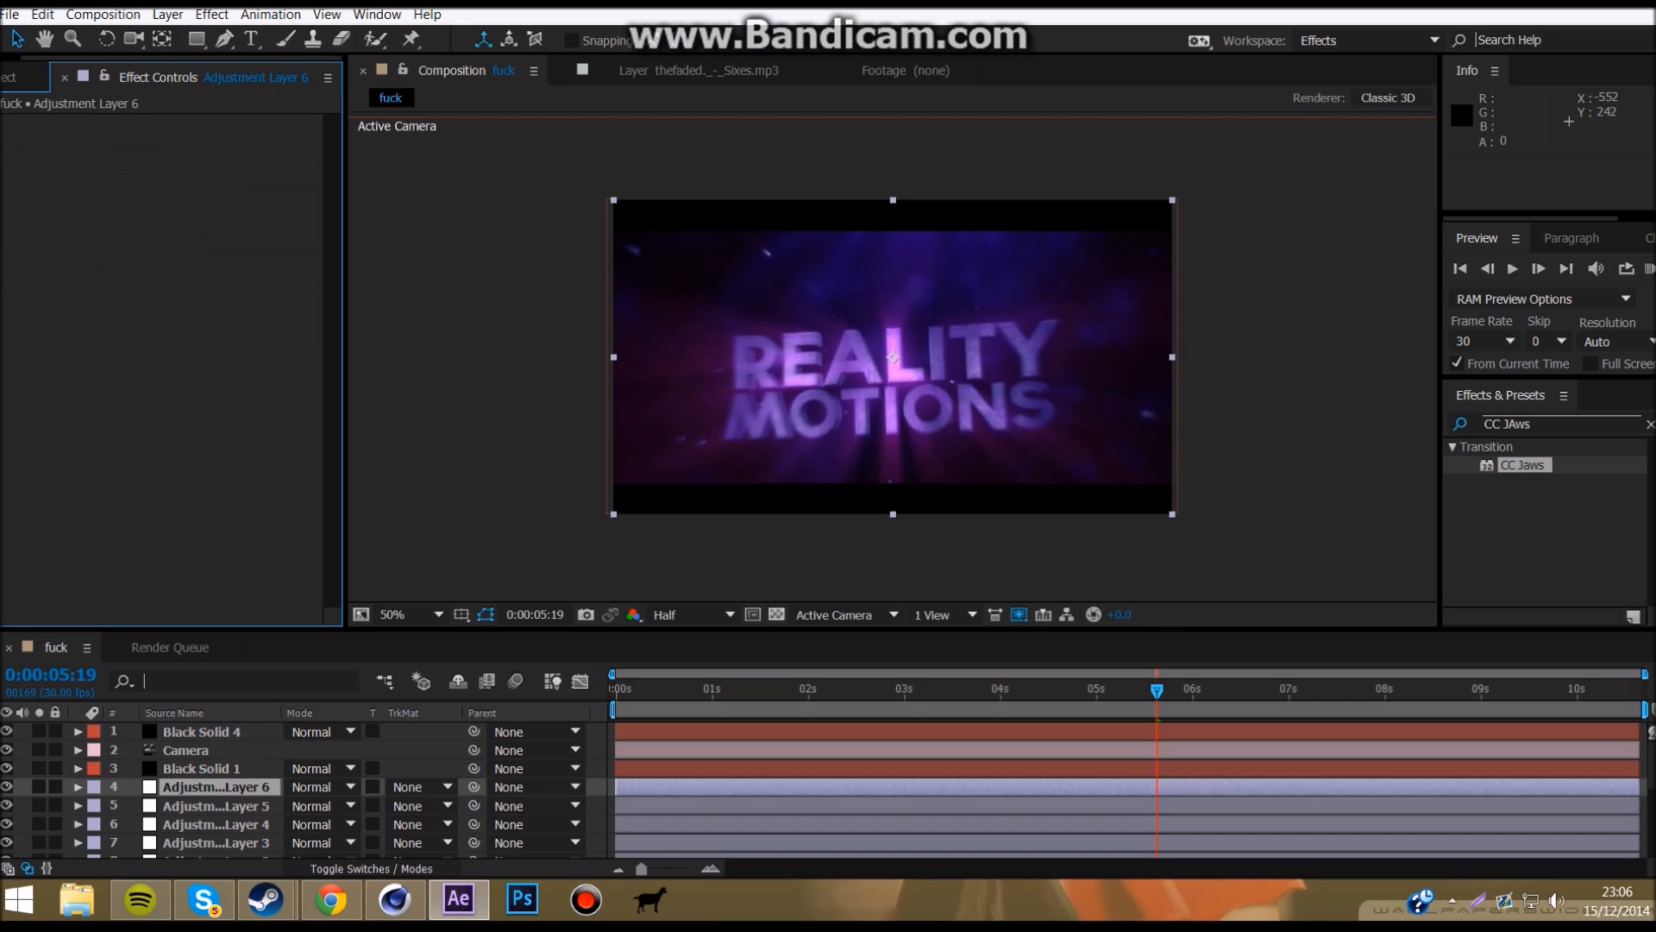
Step: Reapply Wave Warp to Adjustment Layer 6 and set its Wave Width to 130
left_click(216, 787)
left_click(213, 14)
left_click(259, 53)
left_click(194, 178)
key("Return")
left_click(250, 142)
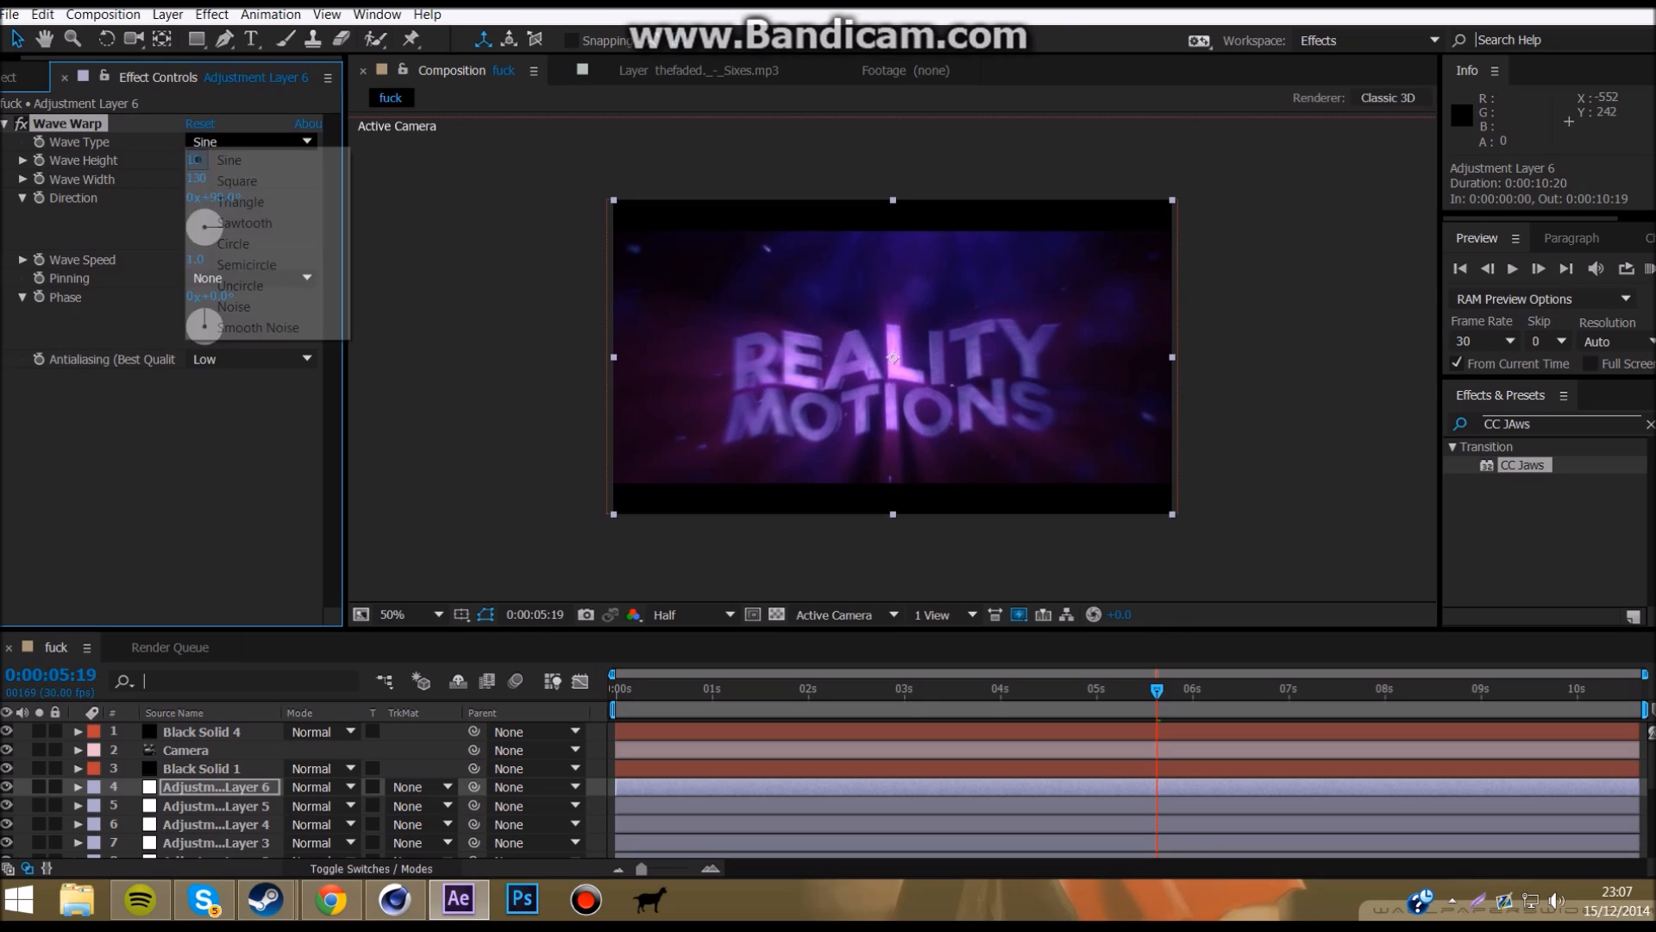
left_click(249, 384)
Step: Try a Wave Width of 100 for the Wave Warp and settle on 80
left_click(195, 179)
type("10")
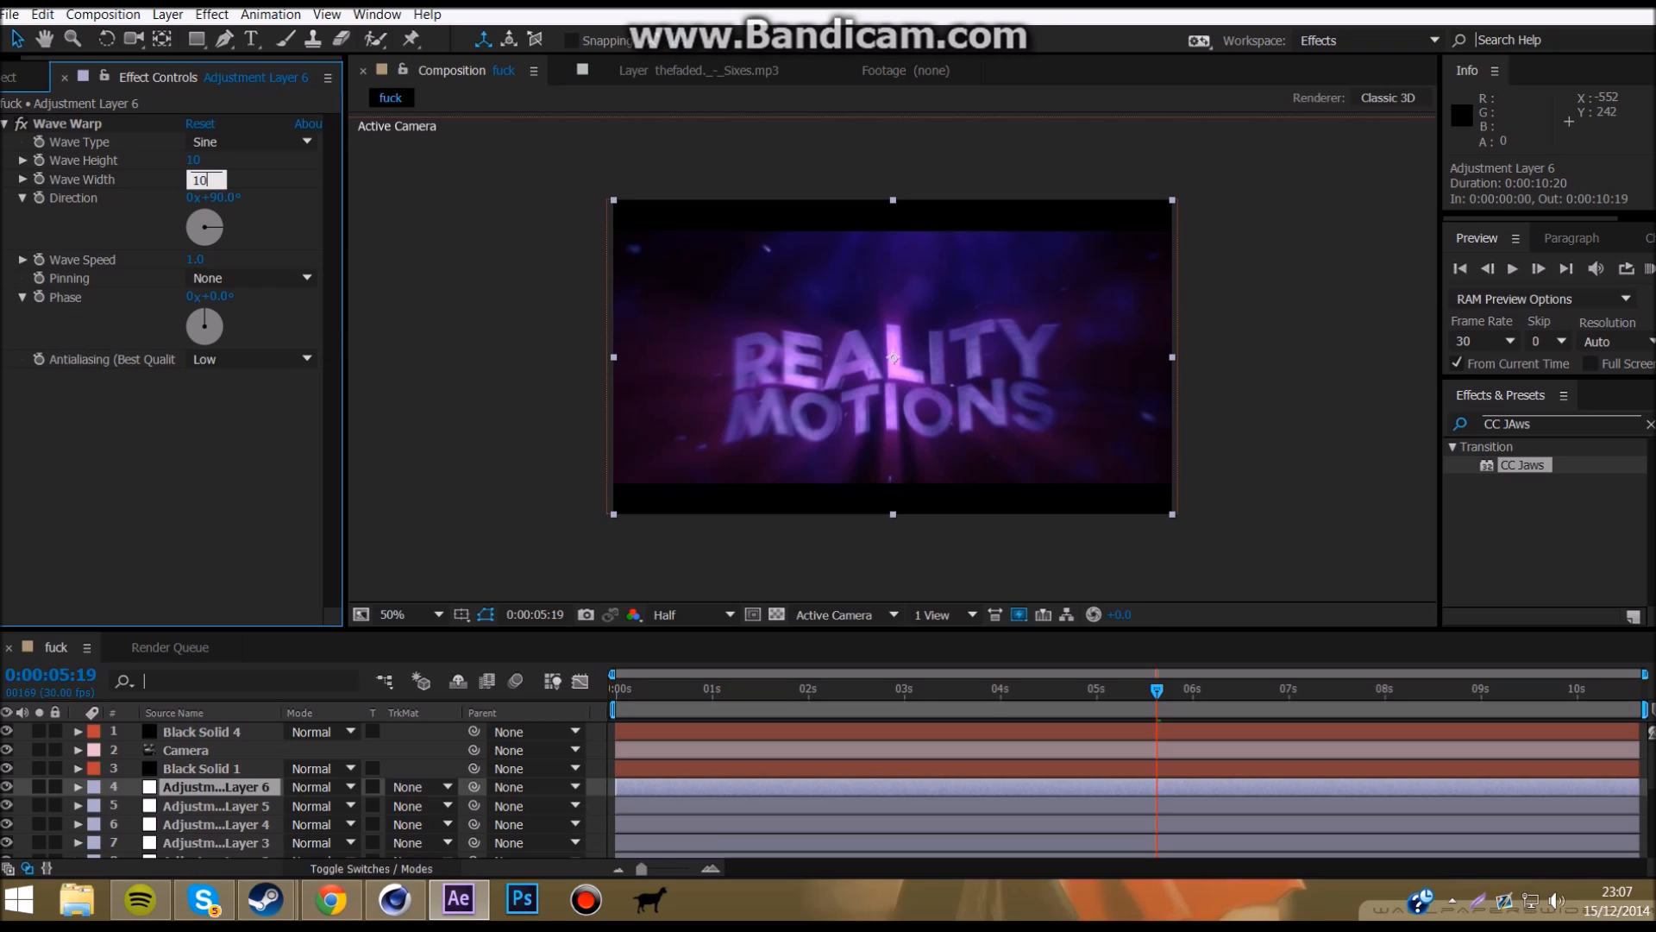
type("0")
key("Return")
left_click(196, 179)
key("Return")
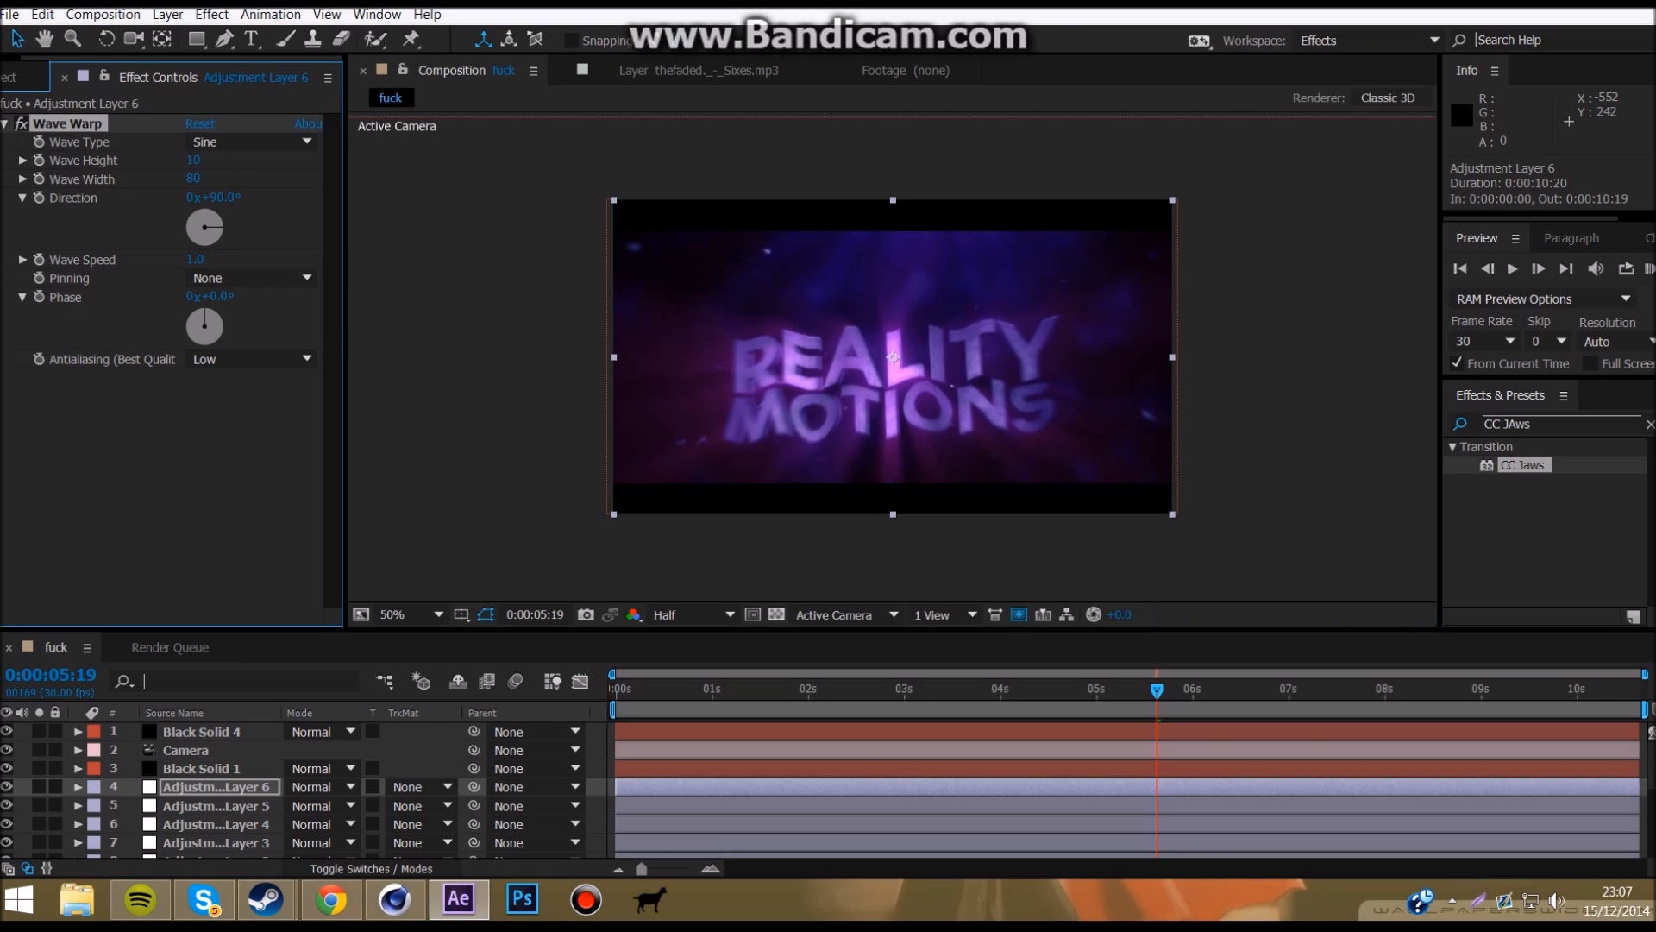
Step: Try the Circle, Semicircle and Smooth Noise wave types for the Wave Warp and return to Sine
left_click(250, 141)
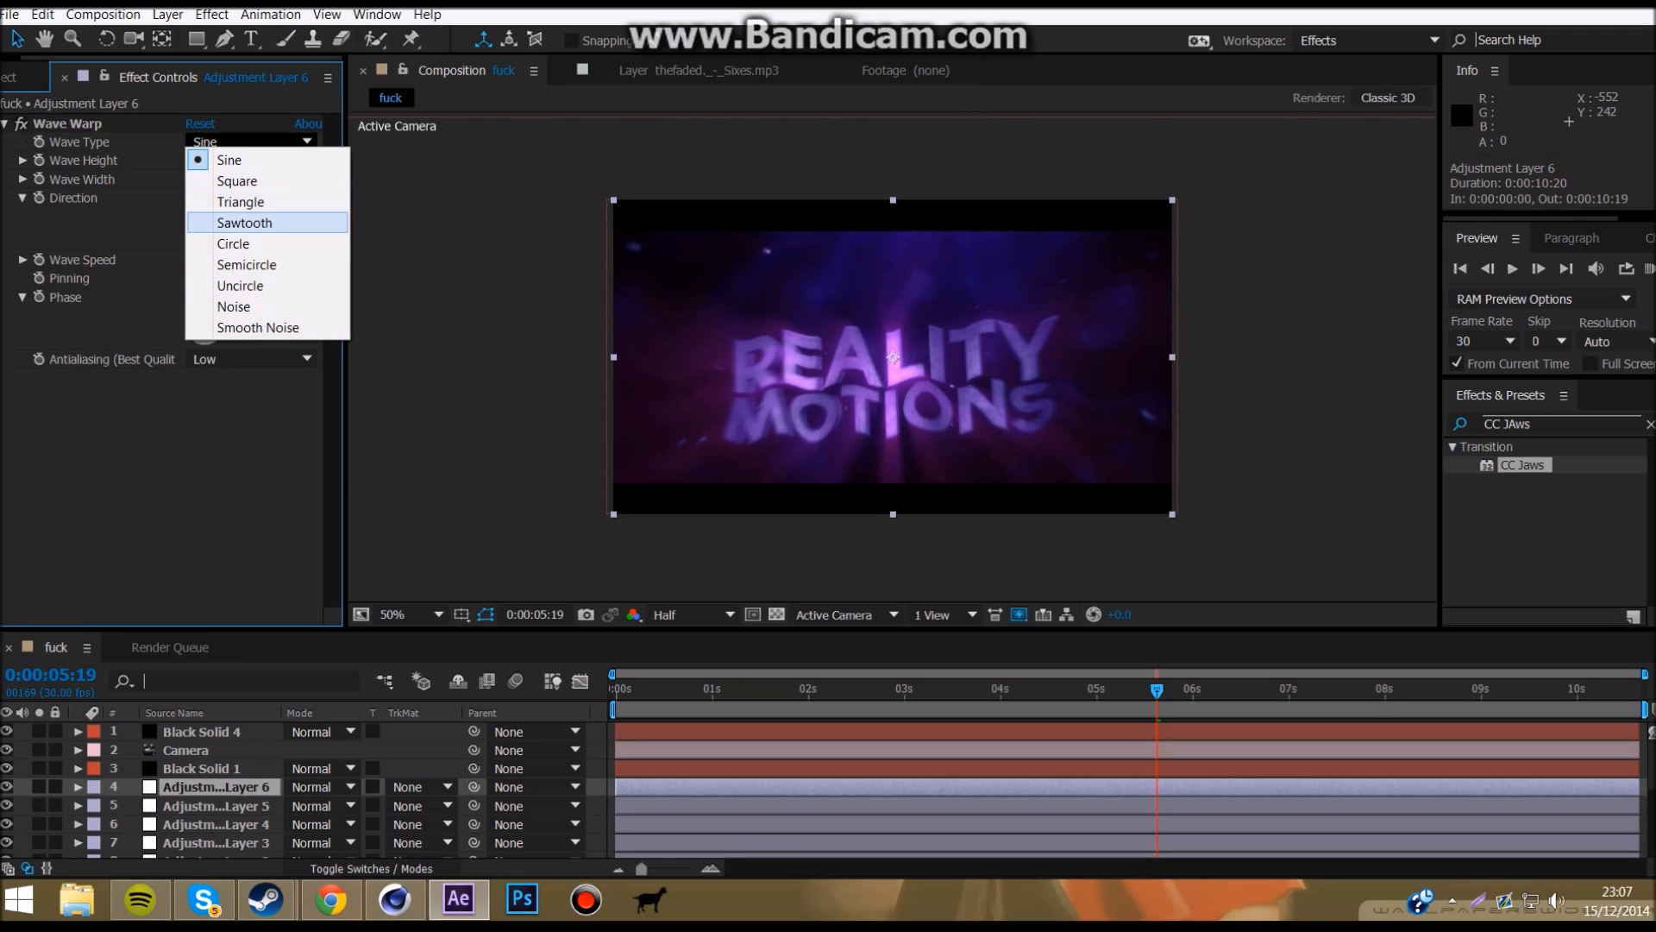
left_click(233, 244)
left_click(250, 142)
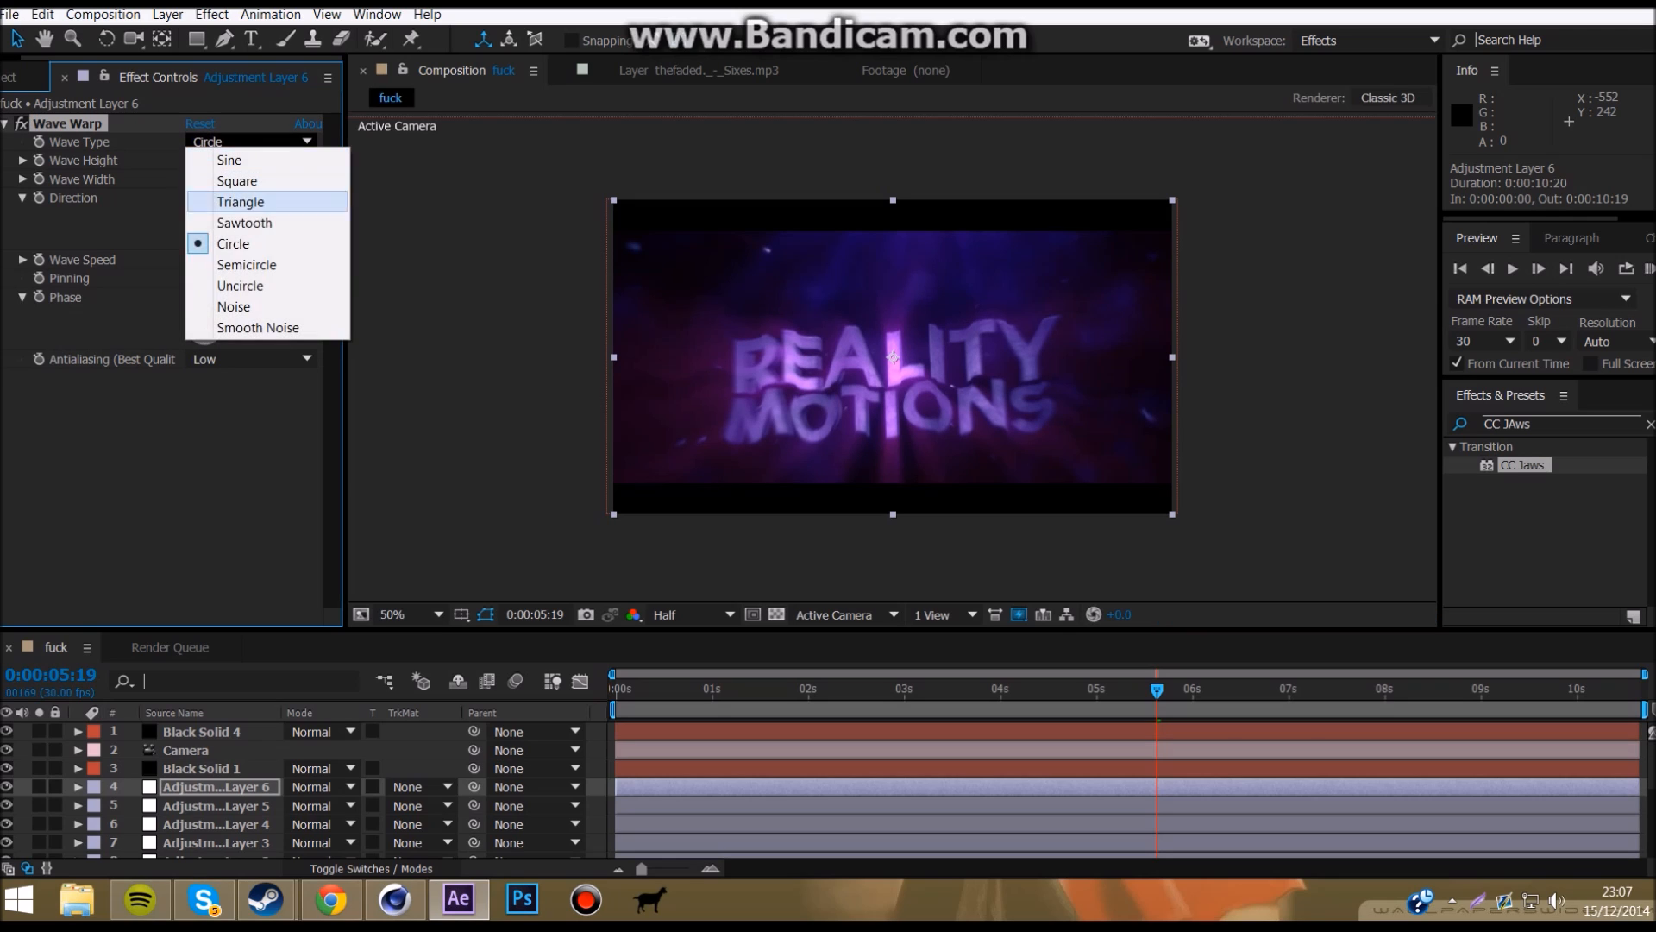
left_click(237, 265)
left_click(250, 142)
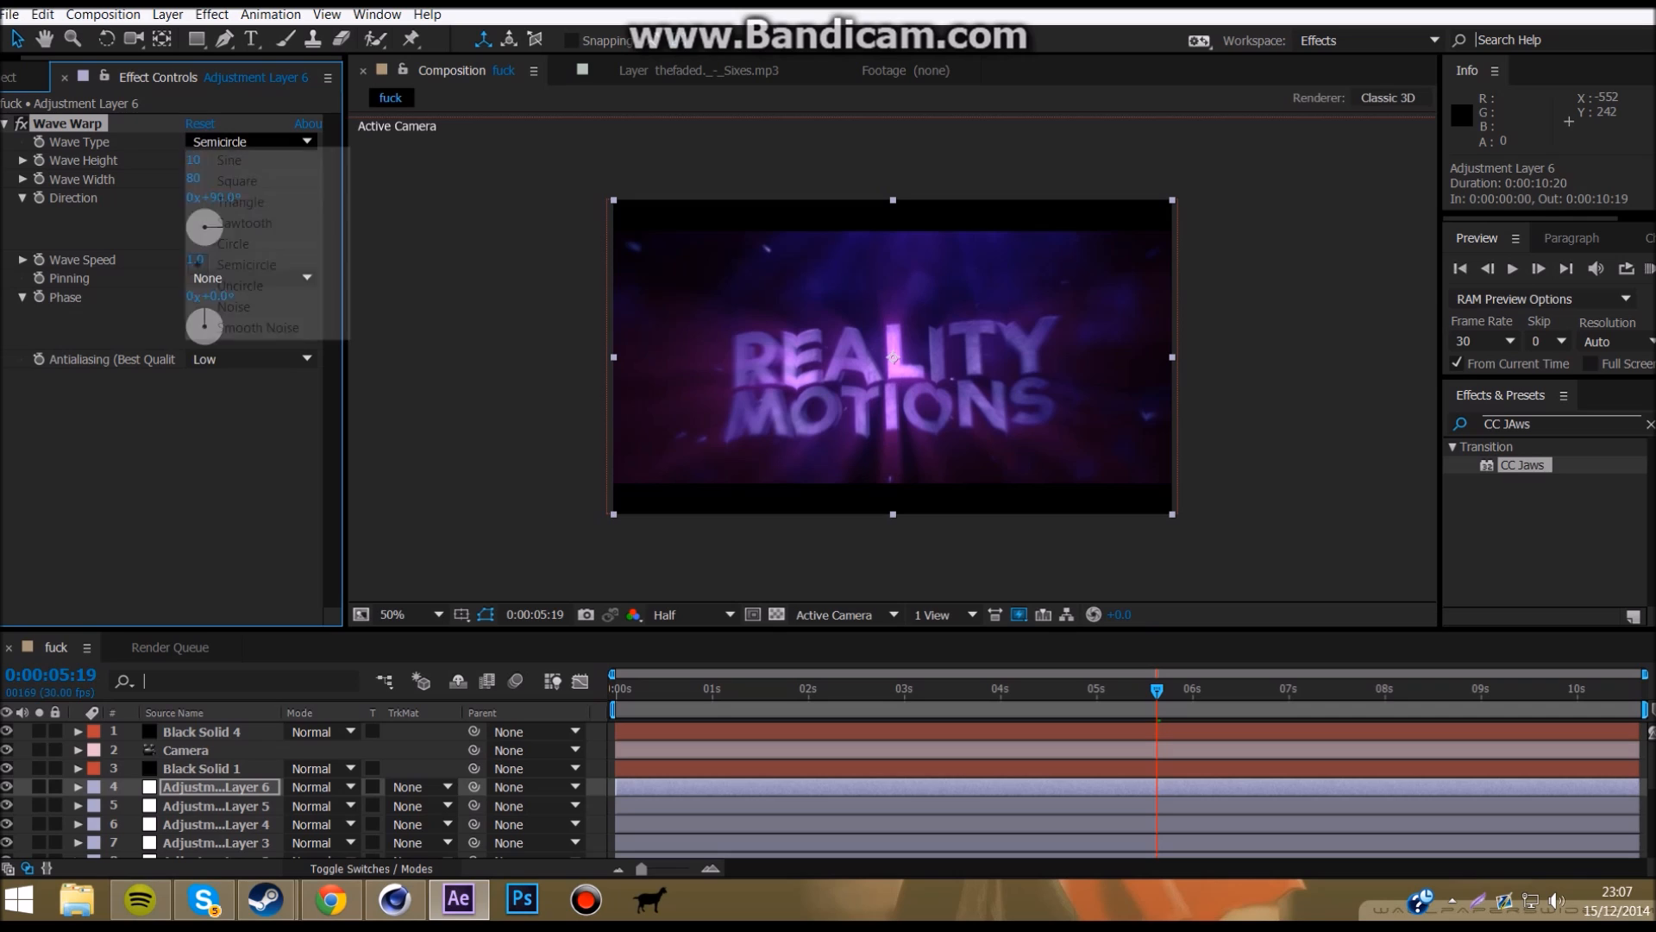
left_click(255, 327)
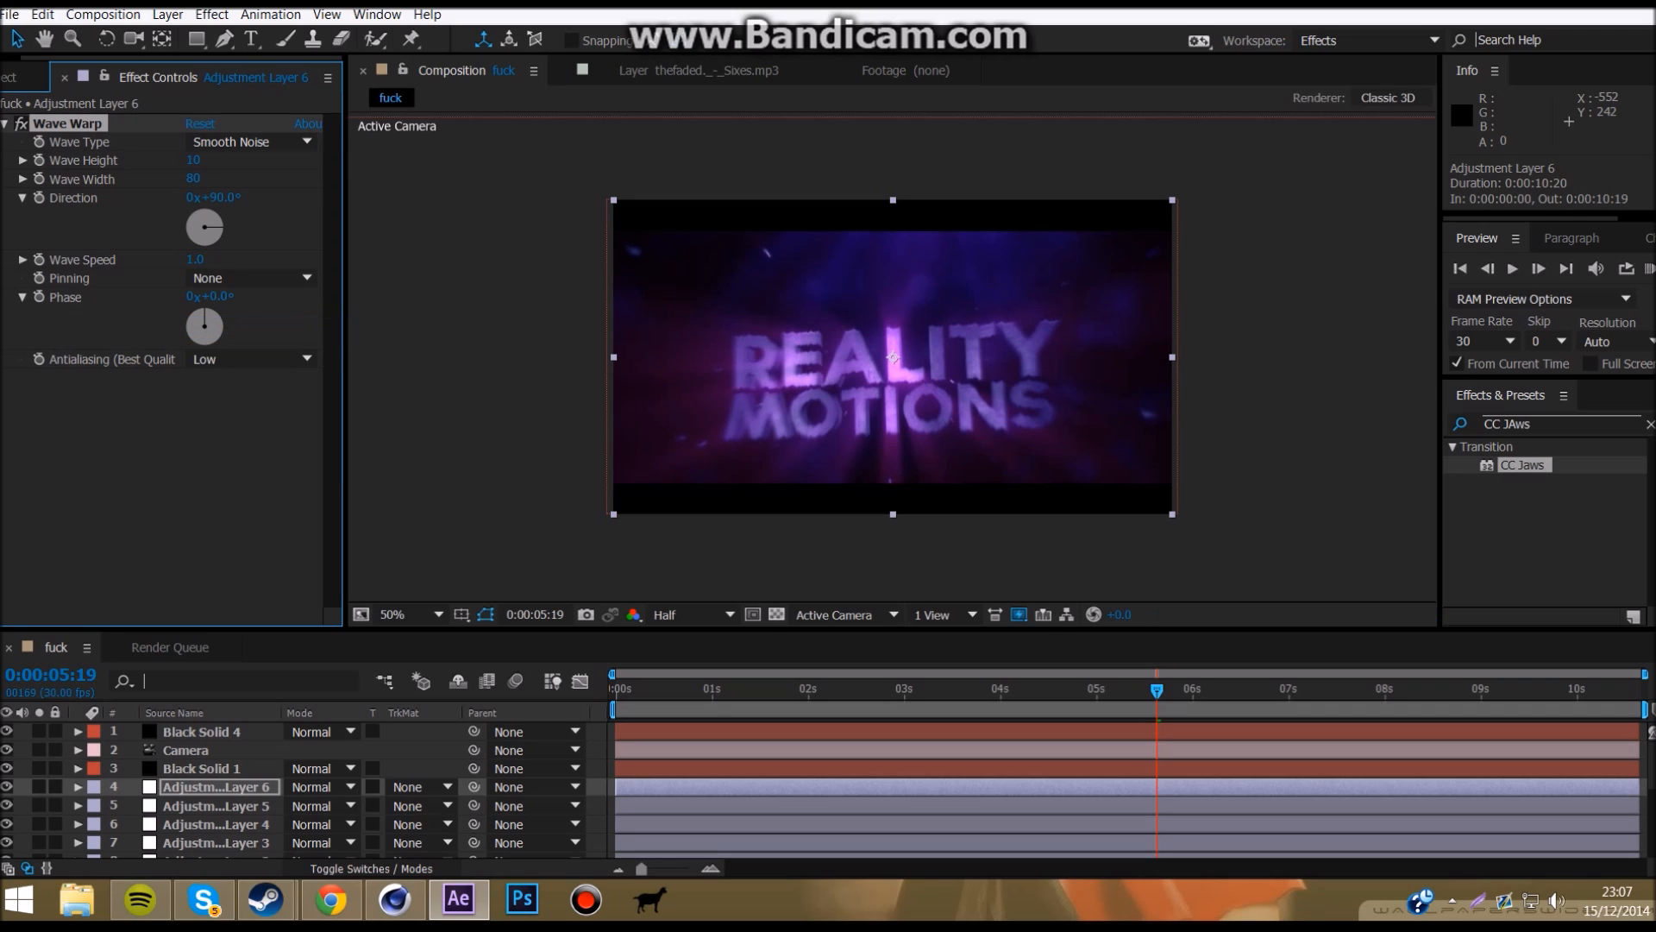
left_click(250, 141)
left_click(237, 161)
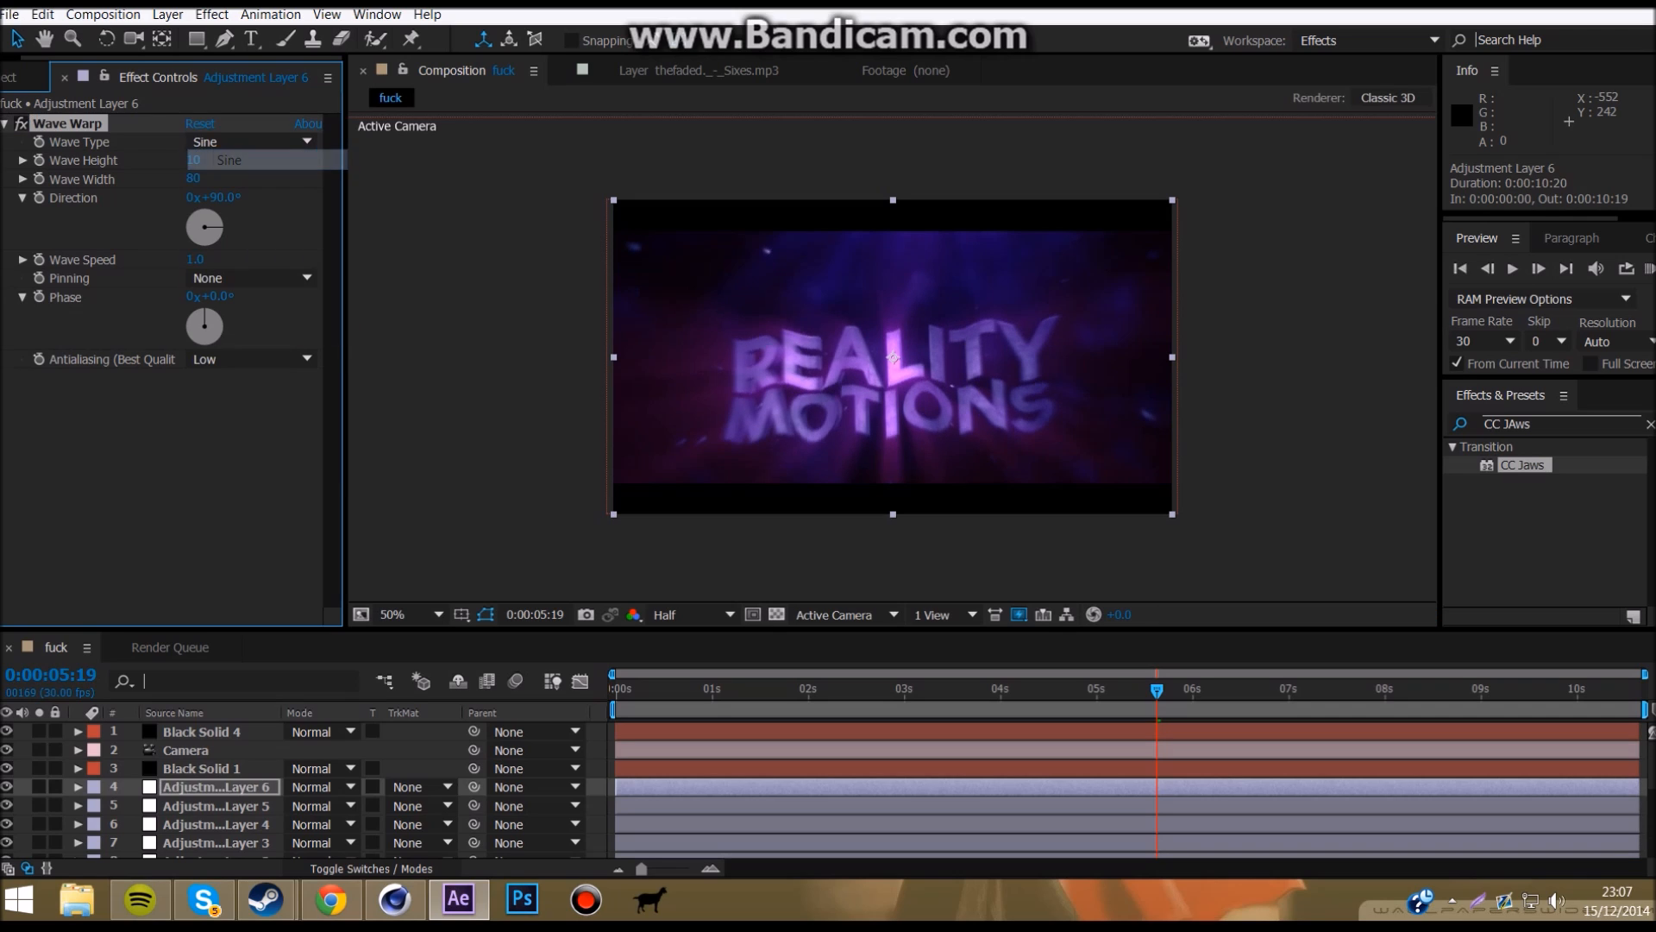
Step: Try the Square wave type for the Wave Warp and return to Sine
left_click(250, 142)
left_click(237, 181)
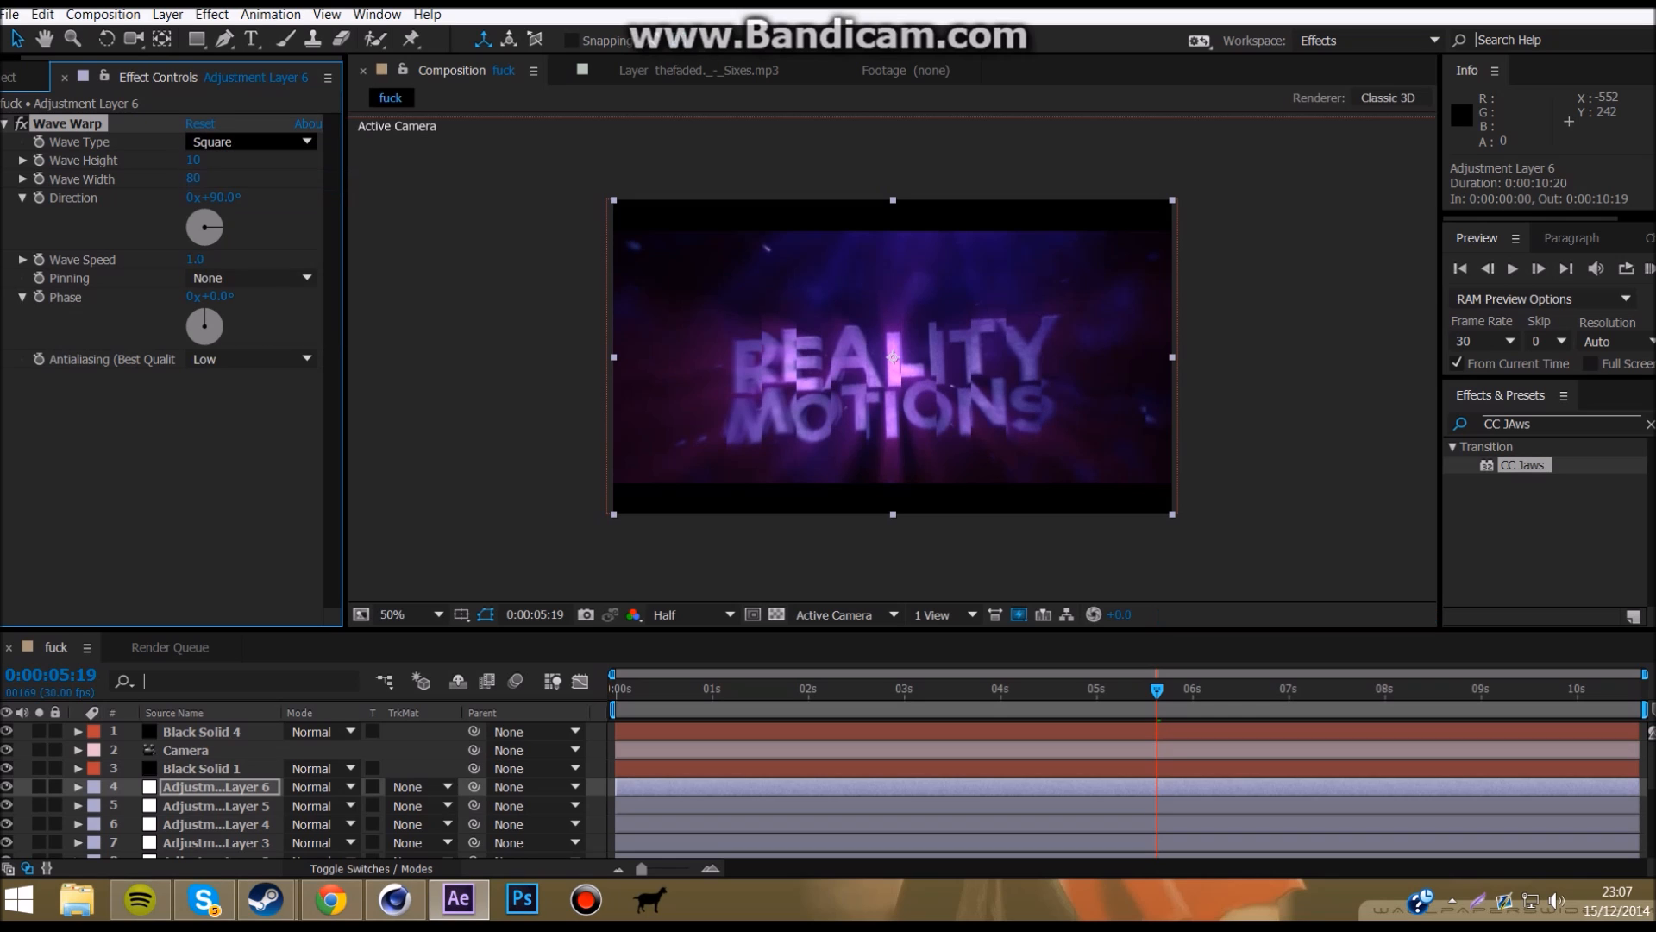
left_click(250, 141)
left_click(229, 159)
Step: Animate the Wave Warp's Wave Height at the first shockwave, with keyframes of 10 at 0:00:03:11 and 0 at 0:00:03:10
scroll(345, 789, "down", 5)
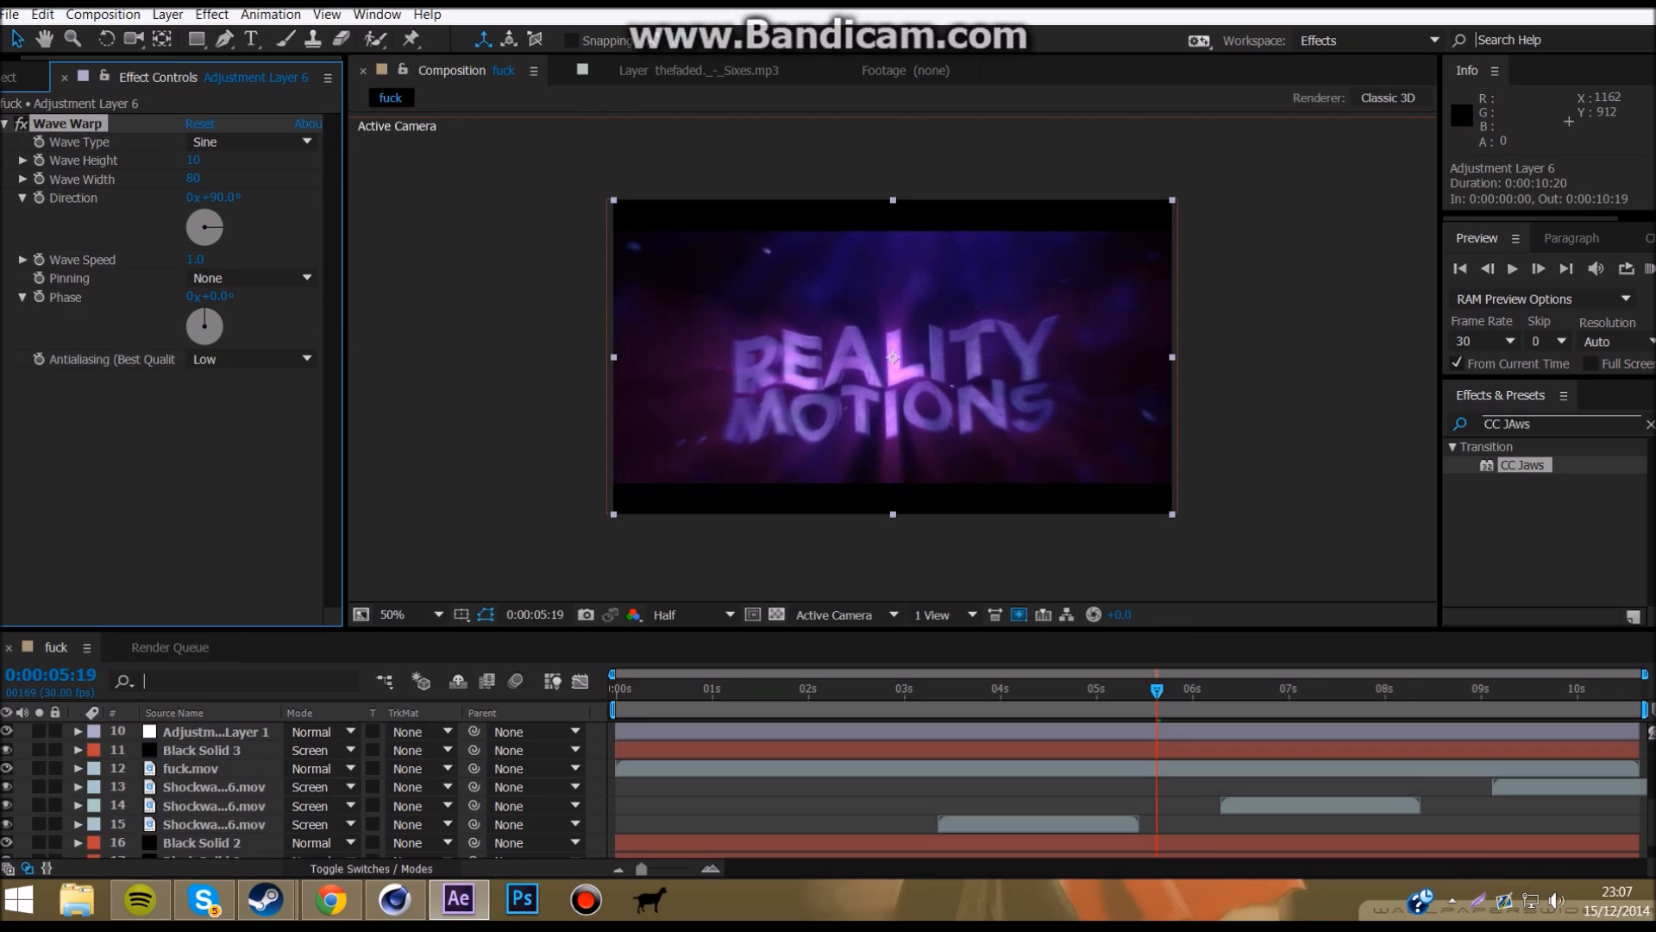
left_click_drag(956, 690, 939, 690)
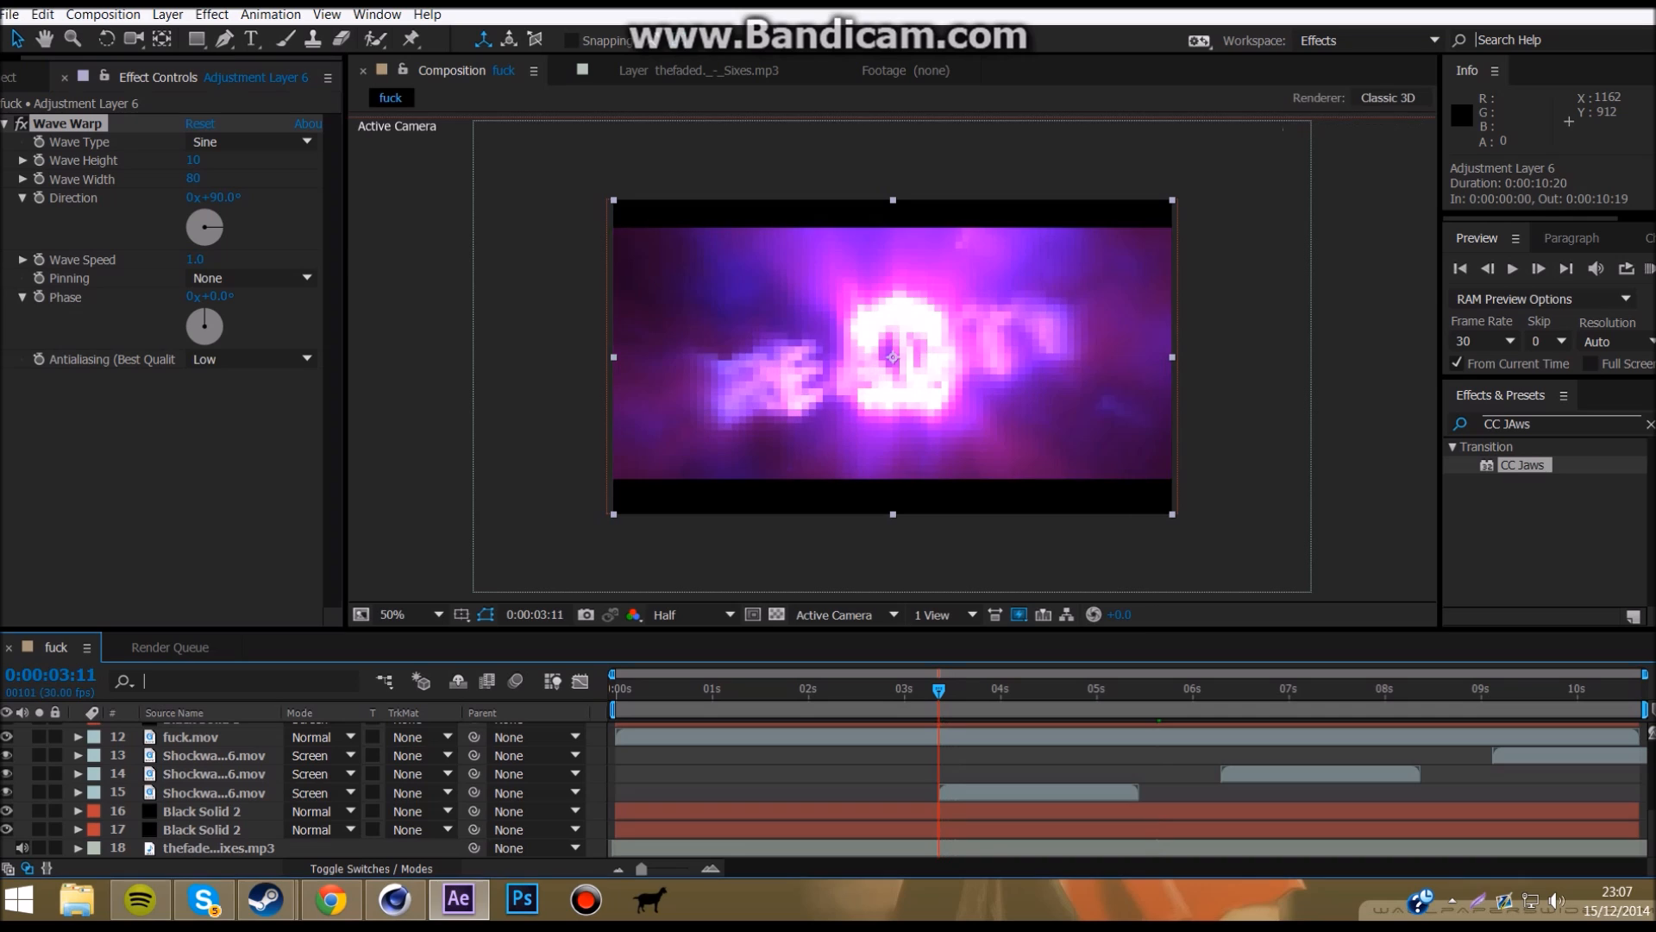
left_click(38, 142)
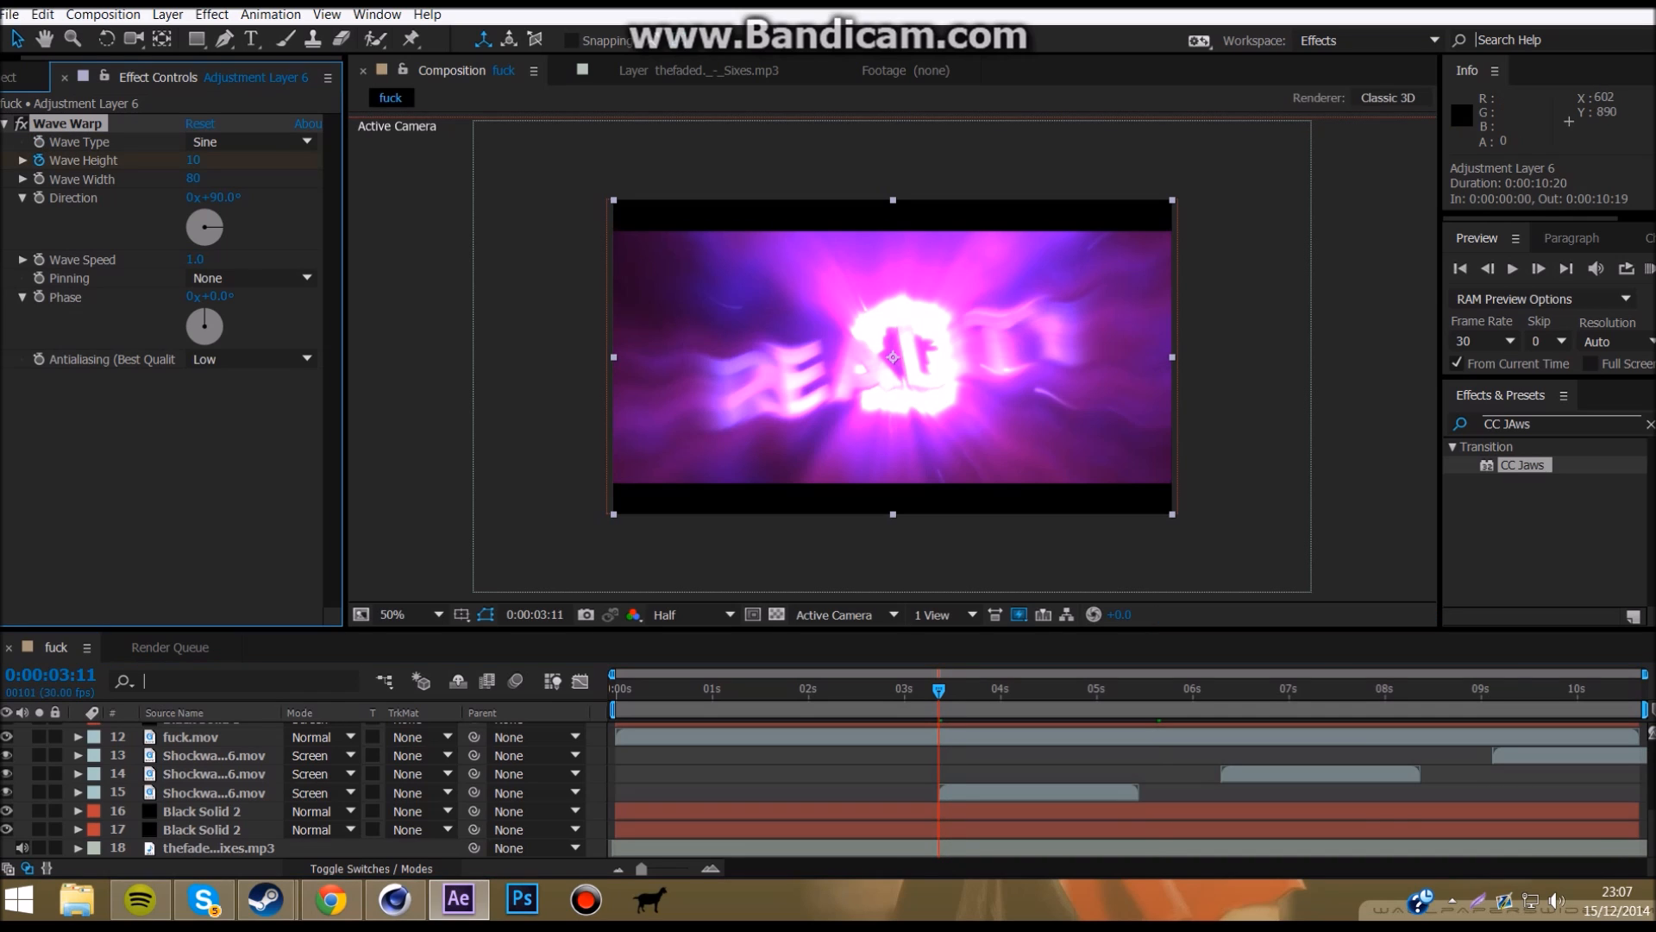
left_click(194, 161)
type("0")
key("Return")
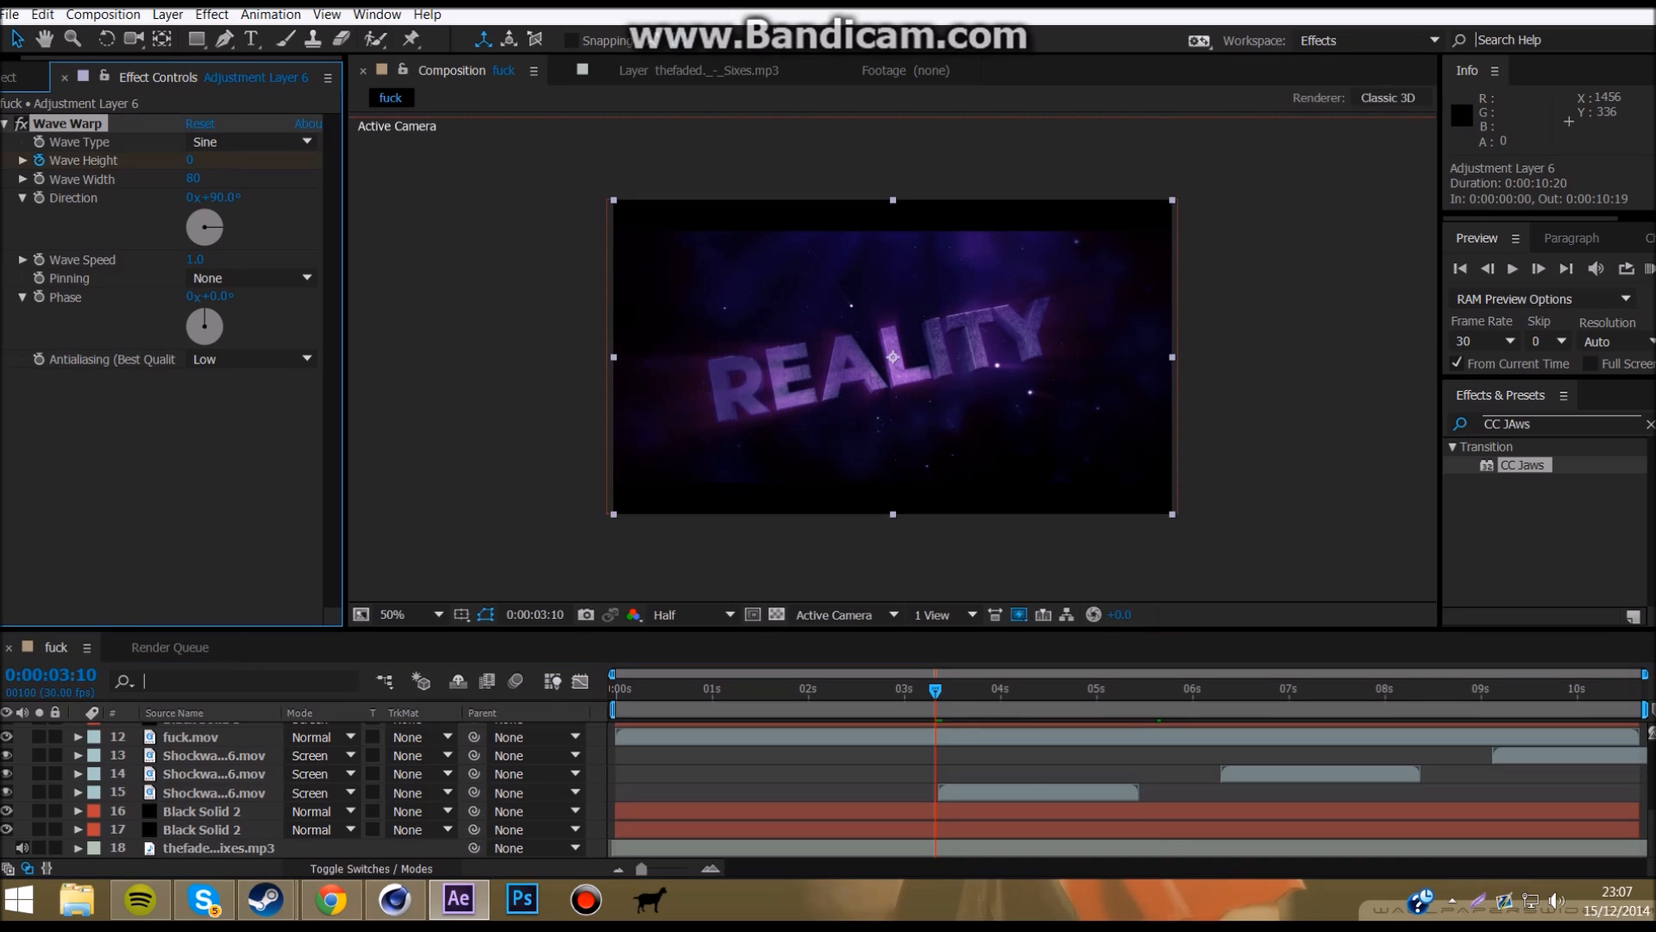
Step: Keyframe the Wave Height at 0 at 0:00:06:08, just before the second shockwave
left_click_drag(935, 690, 1218, 691)
key("ctrl+z")
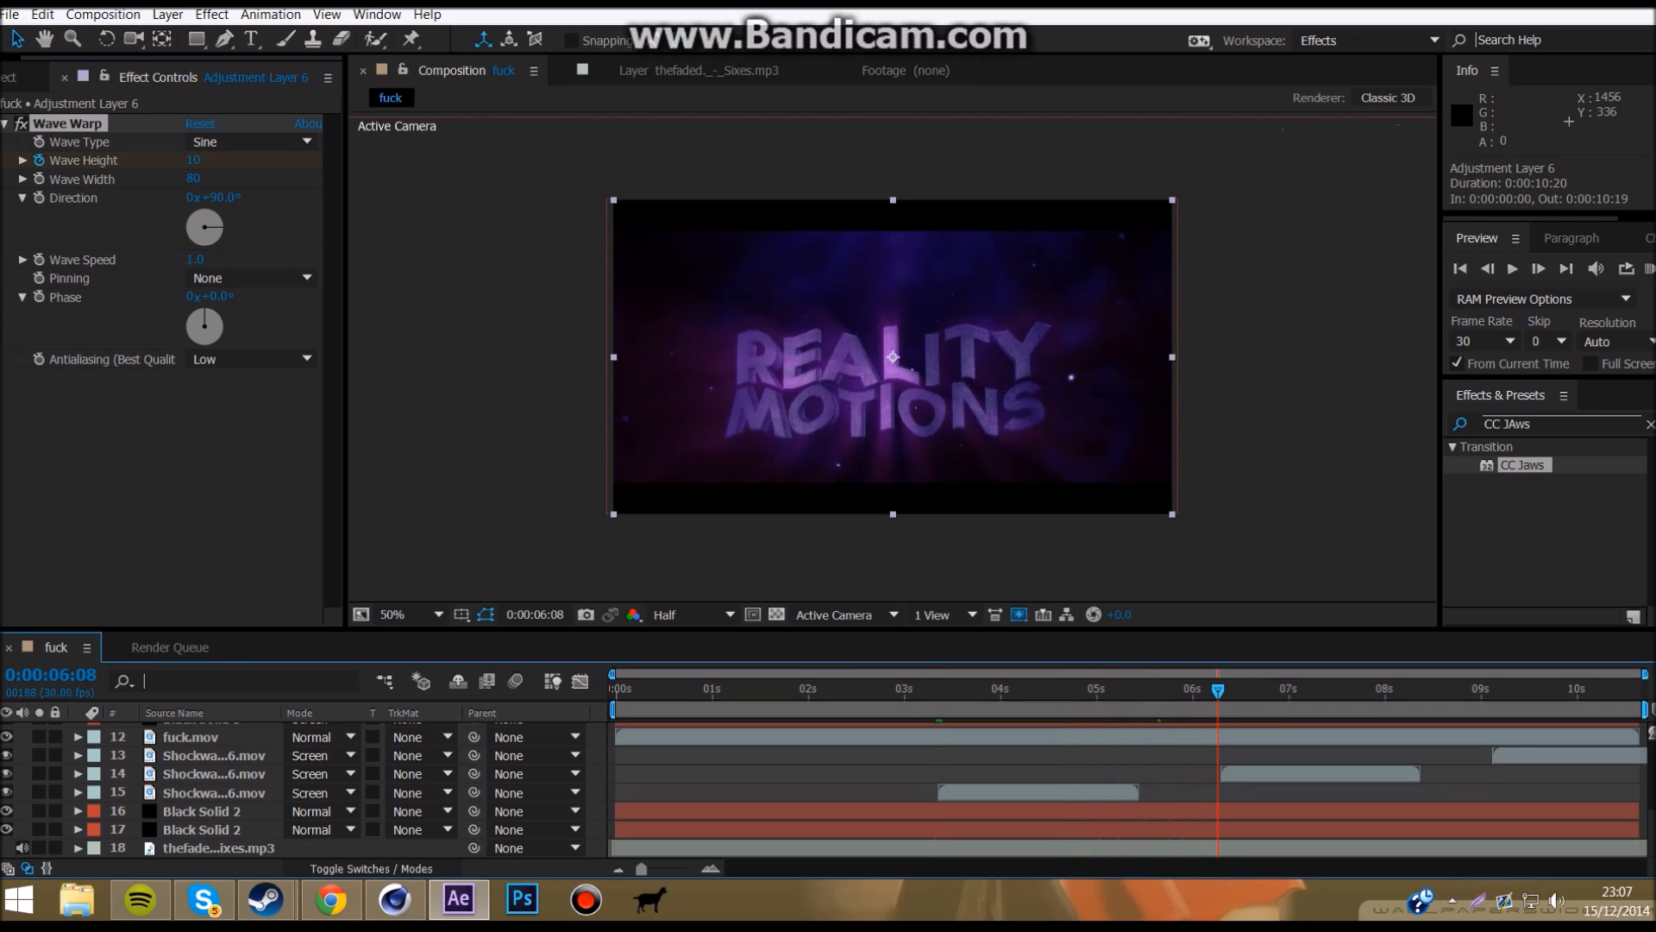
left_click(193, 161)
key("Return")
Step: Try Wave Height values of 1 and 10 on the frames just after 0:00:06:08 and undo the changes
left_click_drag(1218, 690, 1225, 690)
left_click(190, 161)
type("1")
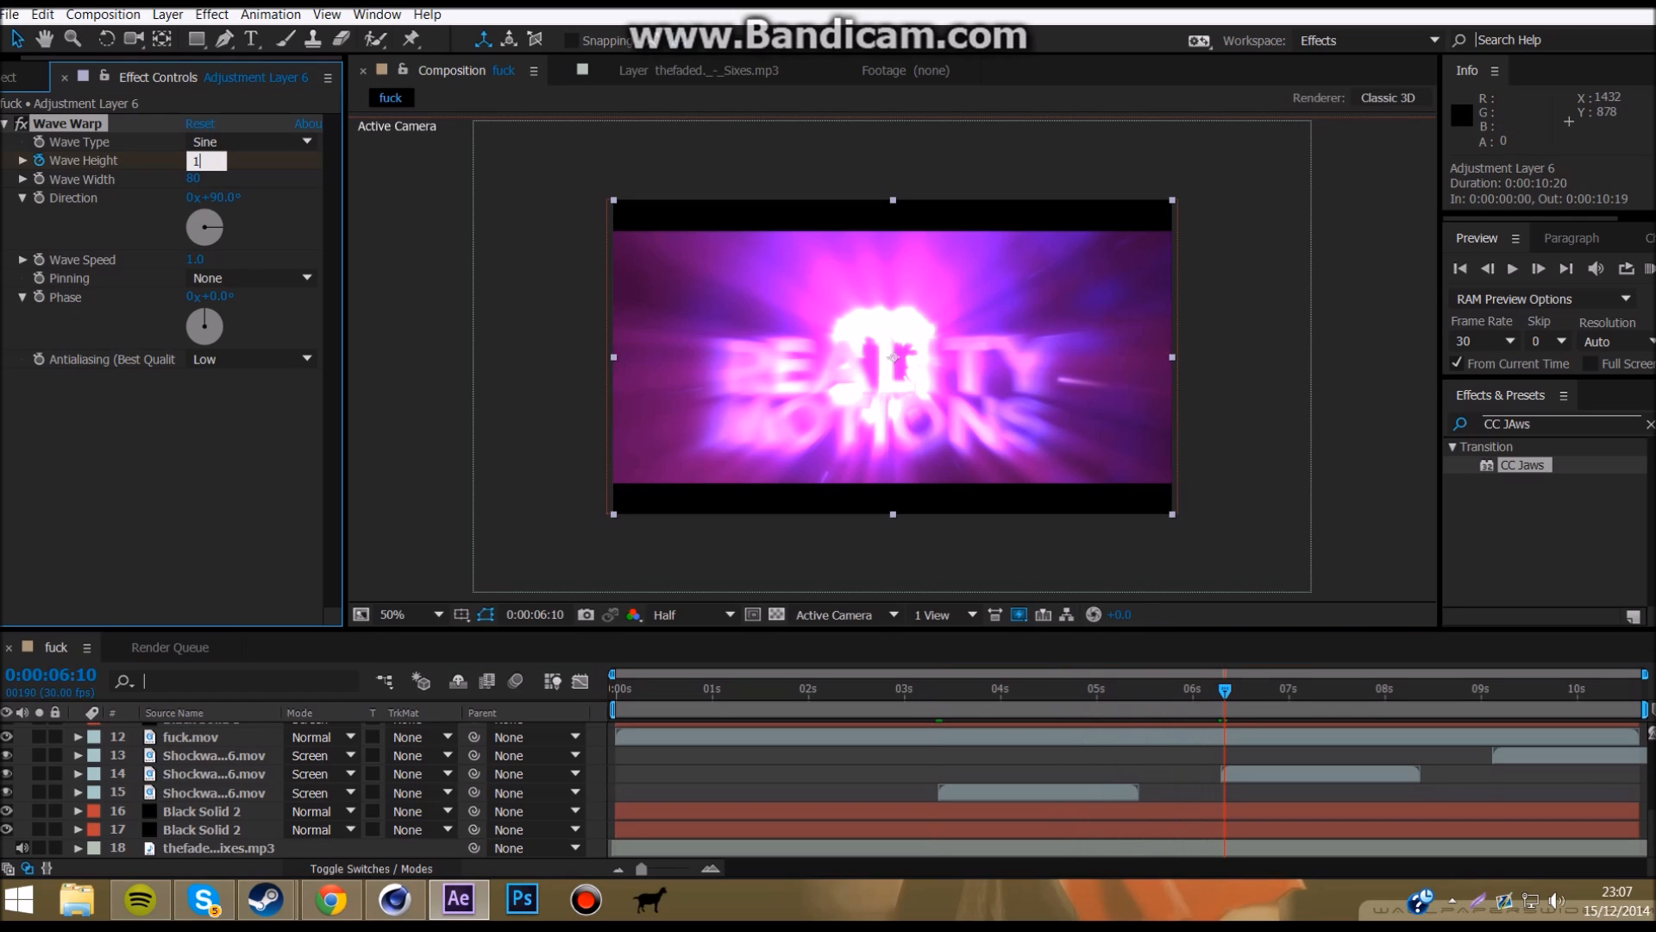
left_click(1222, 690)
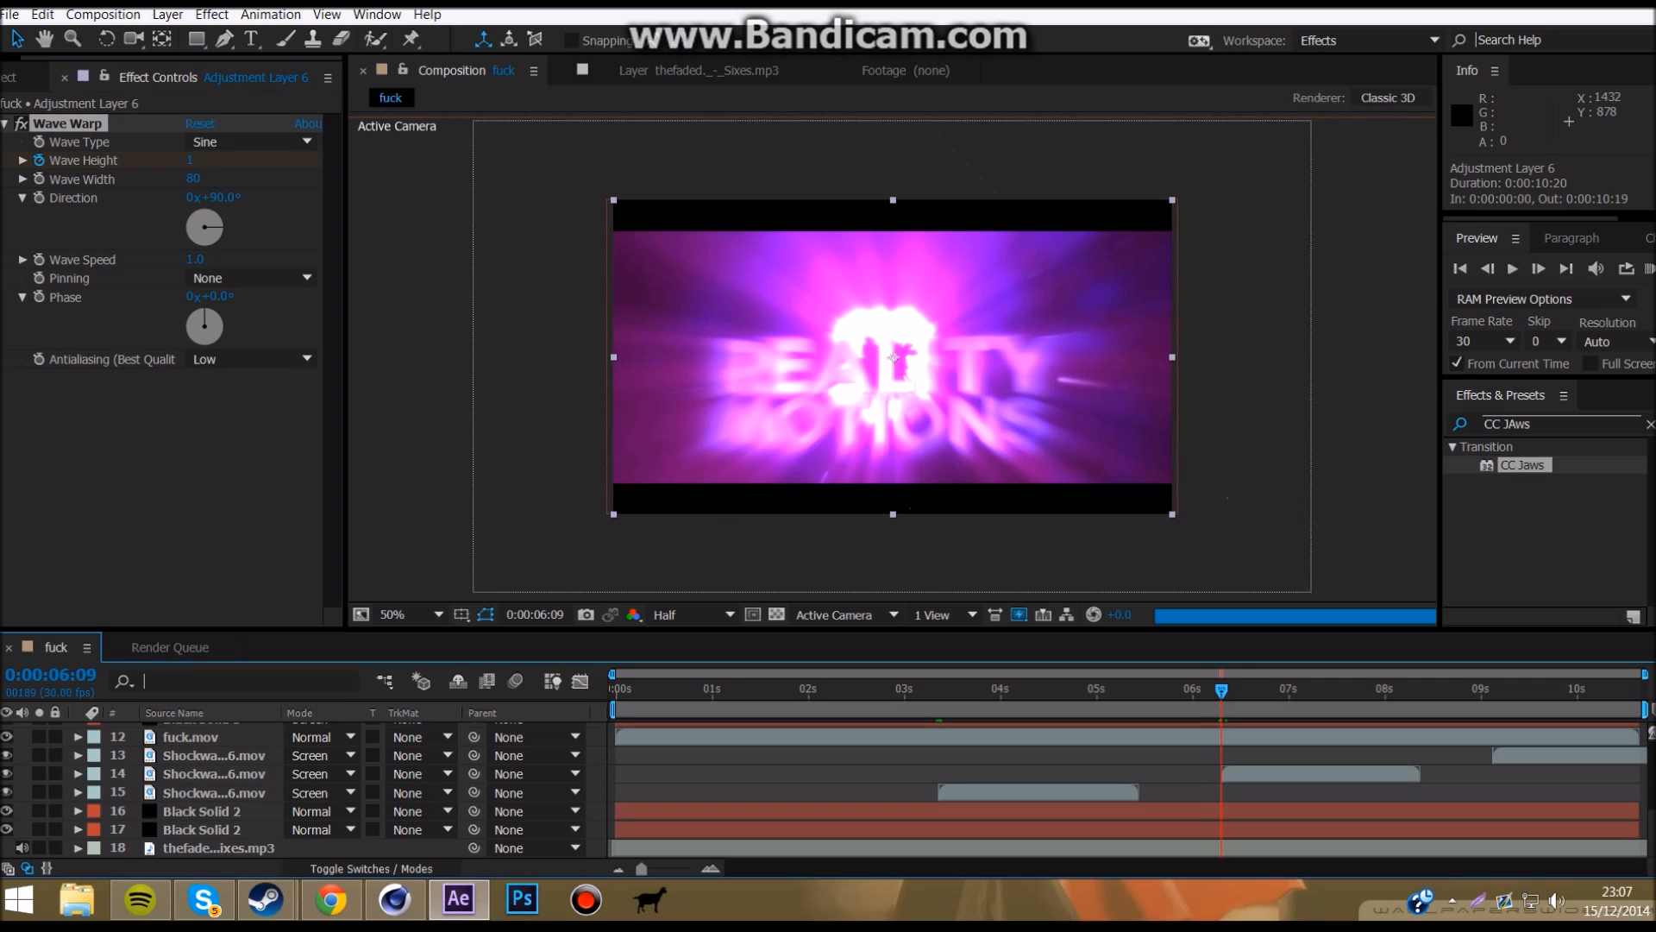
left_click_drag(191, 160, 195, 160)
left_click(195, 160)
type("10")
key("Return")
left_click(1218, 690)
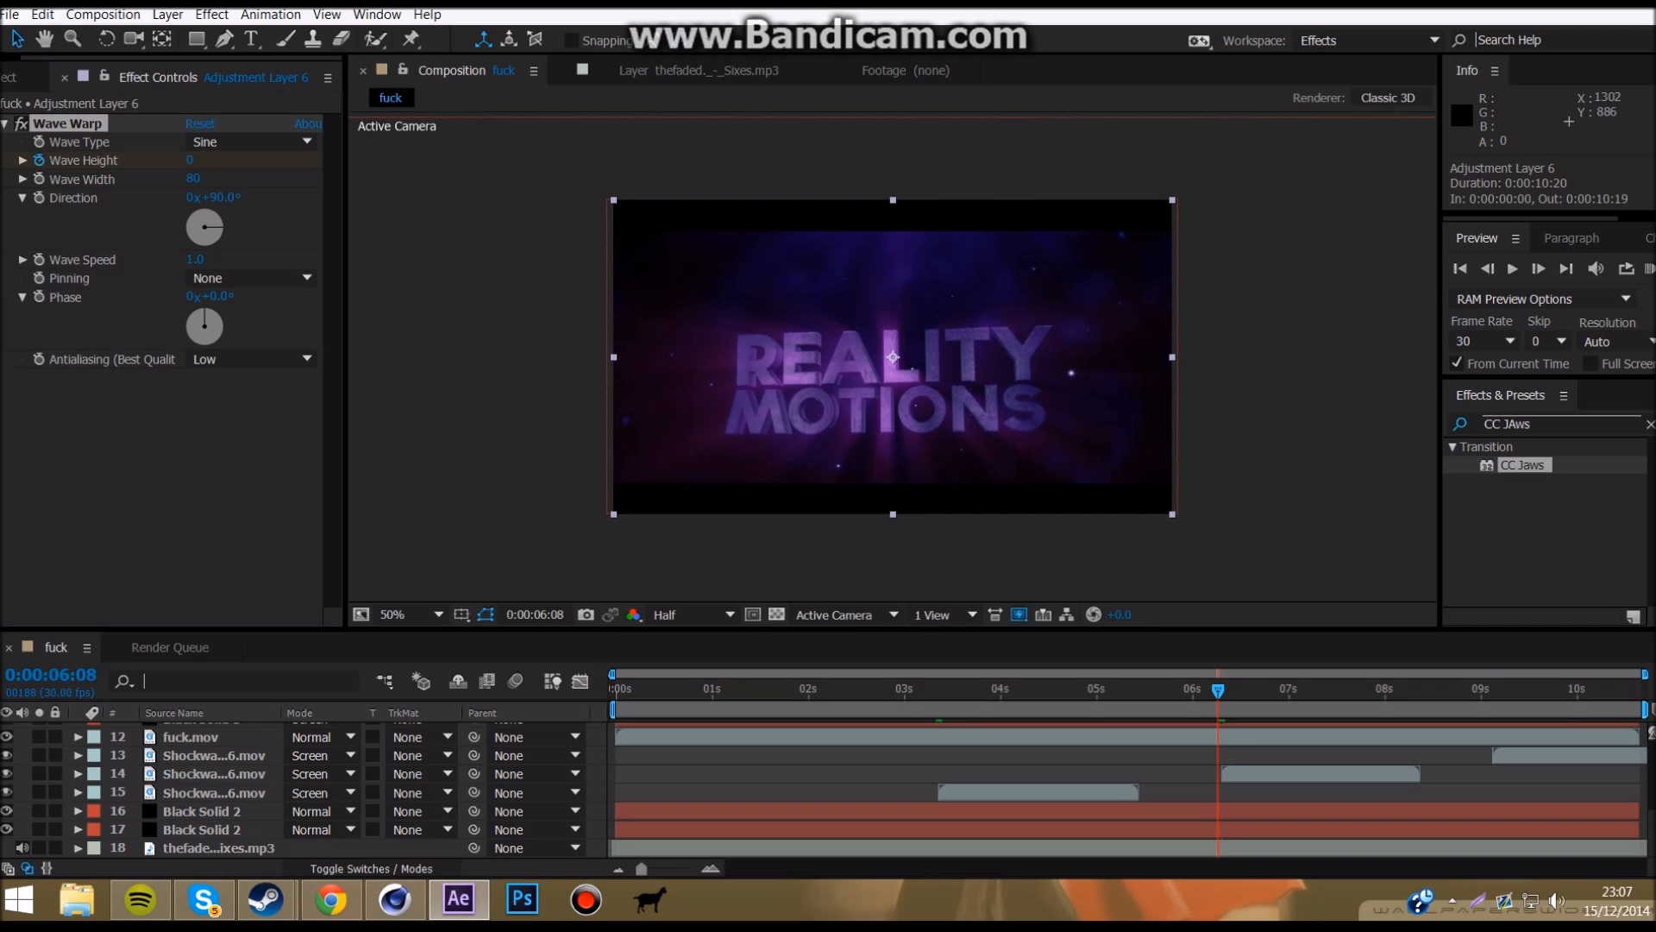
key("Page_Down")
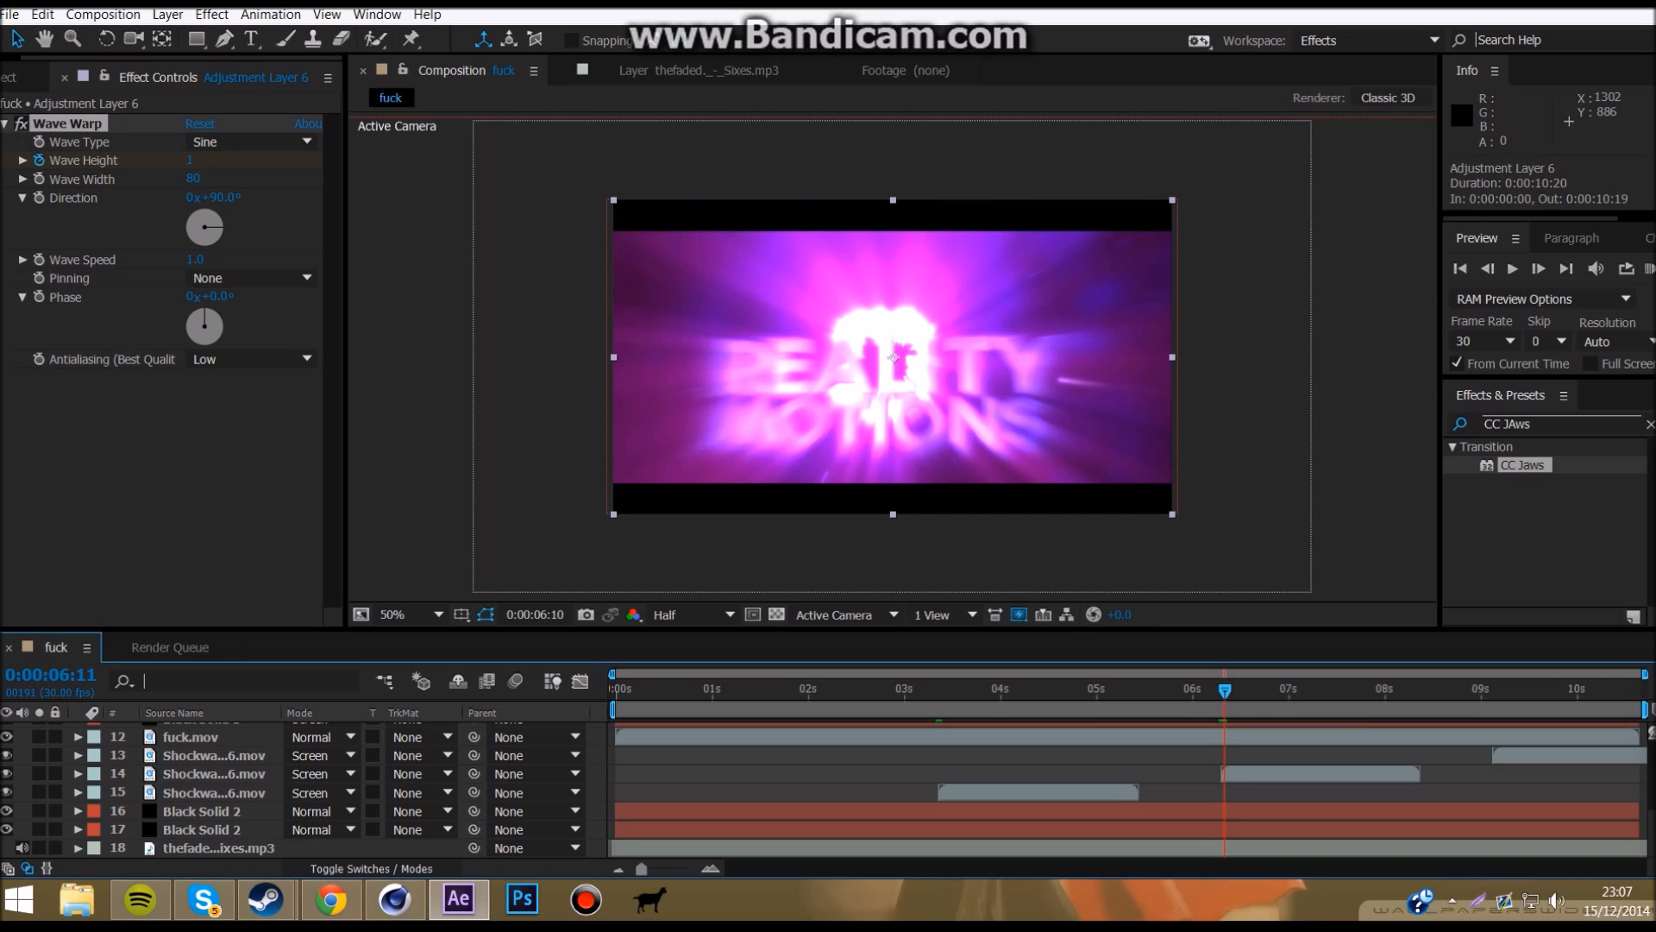
key("ctrl+z")
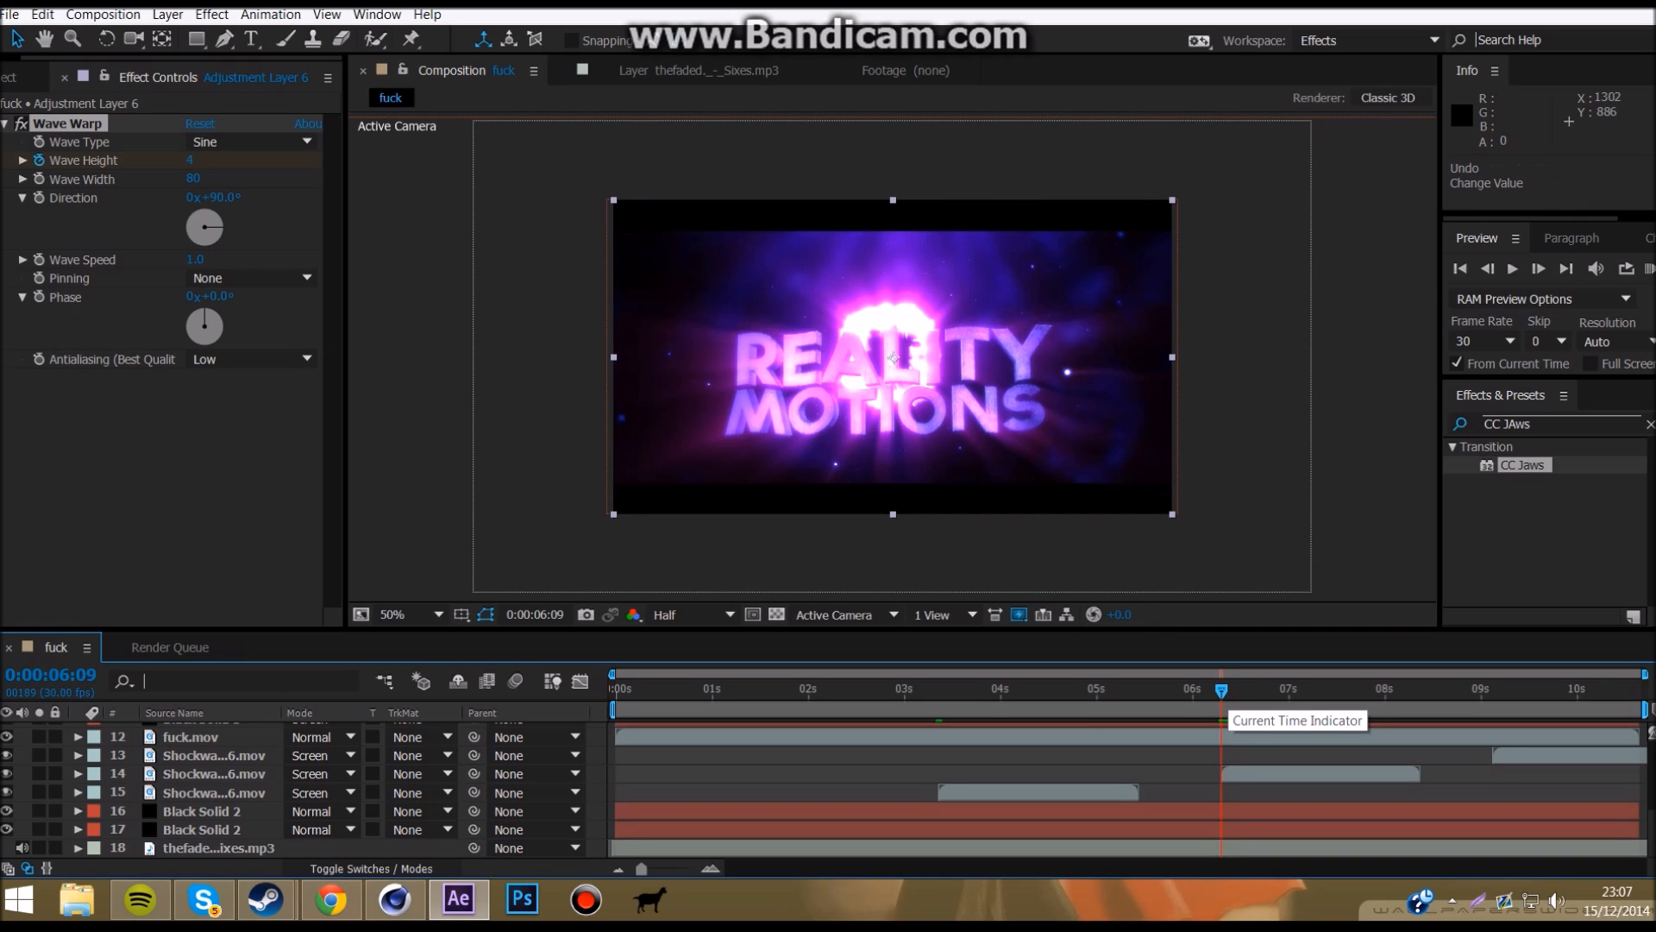
key("Page_Down")
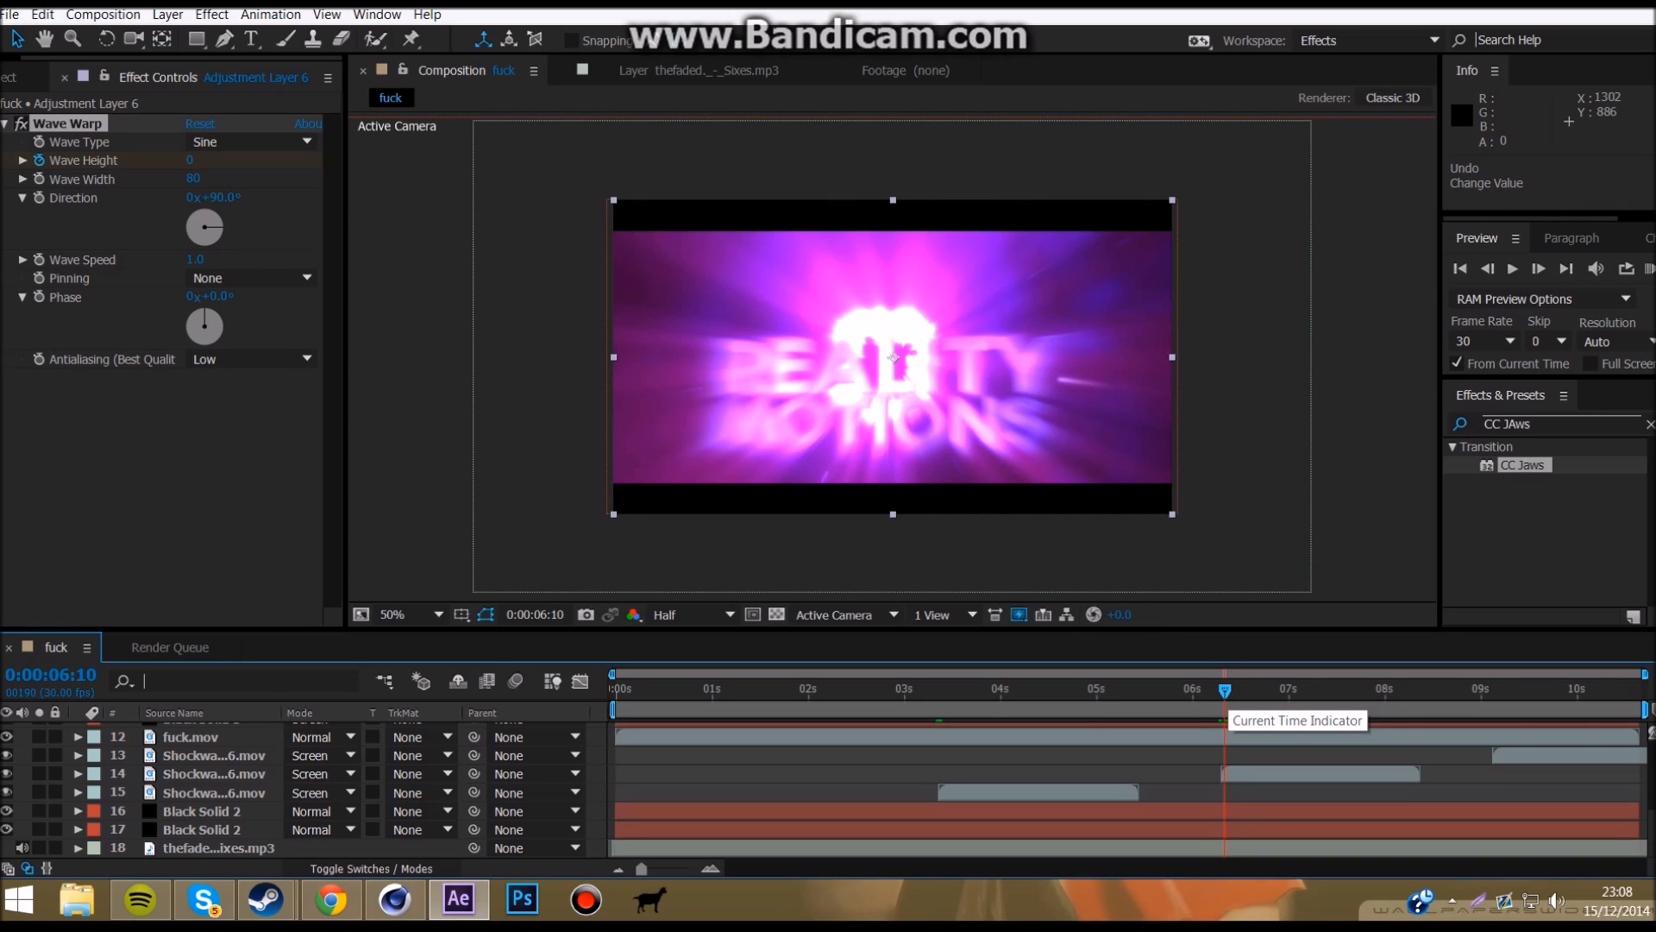
key("Page_Up")
key("ctrl+z")
Step: Keyframe the Wave Height at 10 at 0:00:06:09, where the second shockwave starts
left_click(191, 160)
type("1")
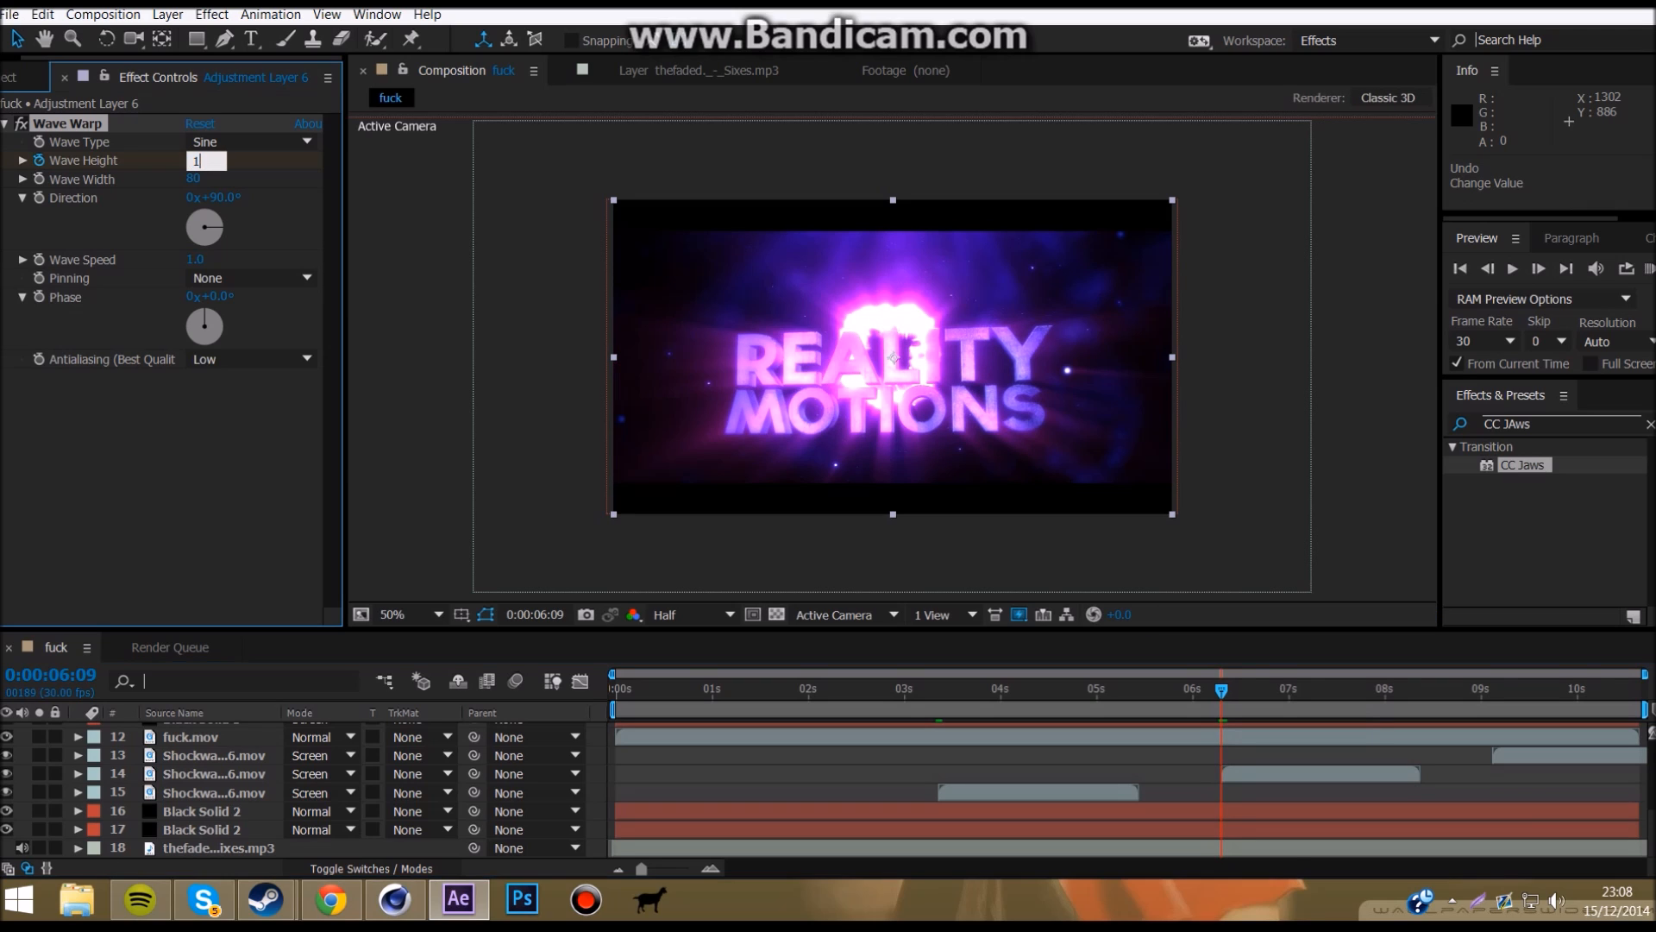
type("0")
key("Return")
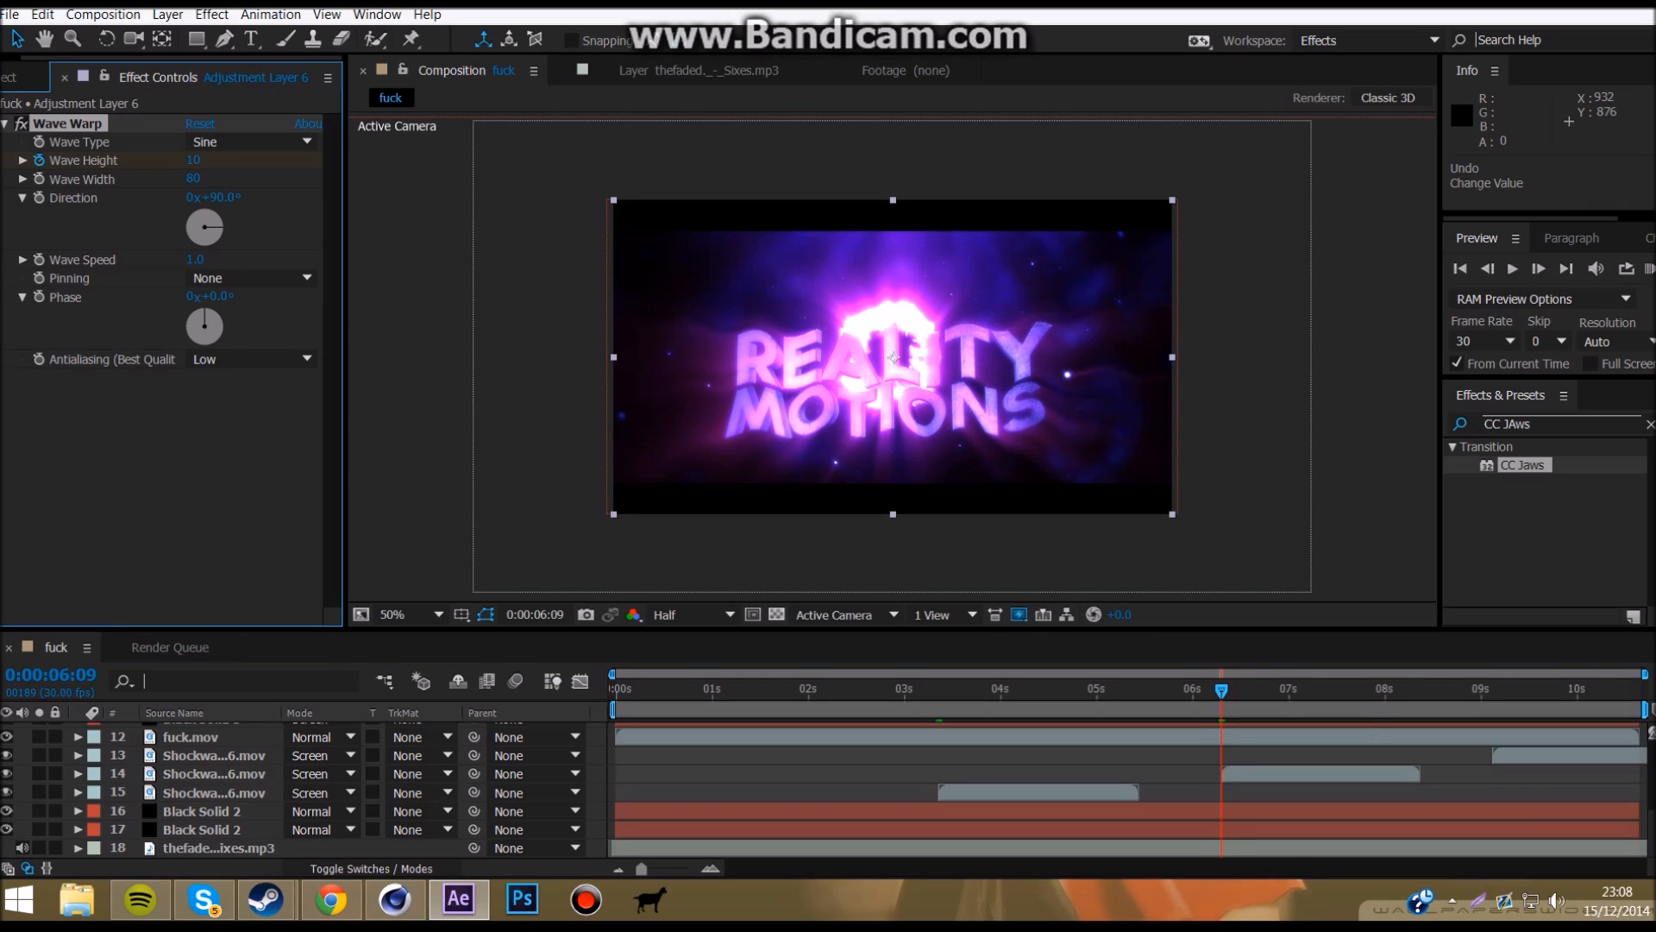
key("ctrl+z")
key("Page_Up")
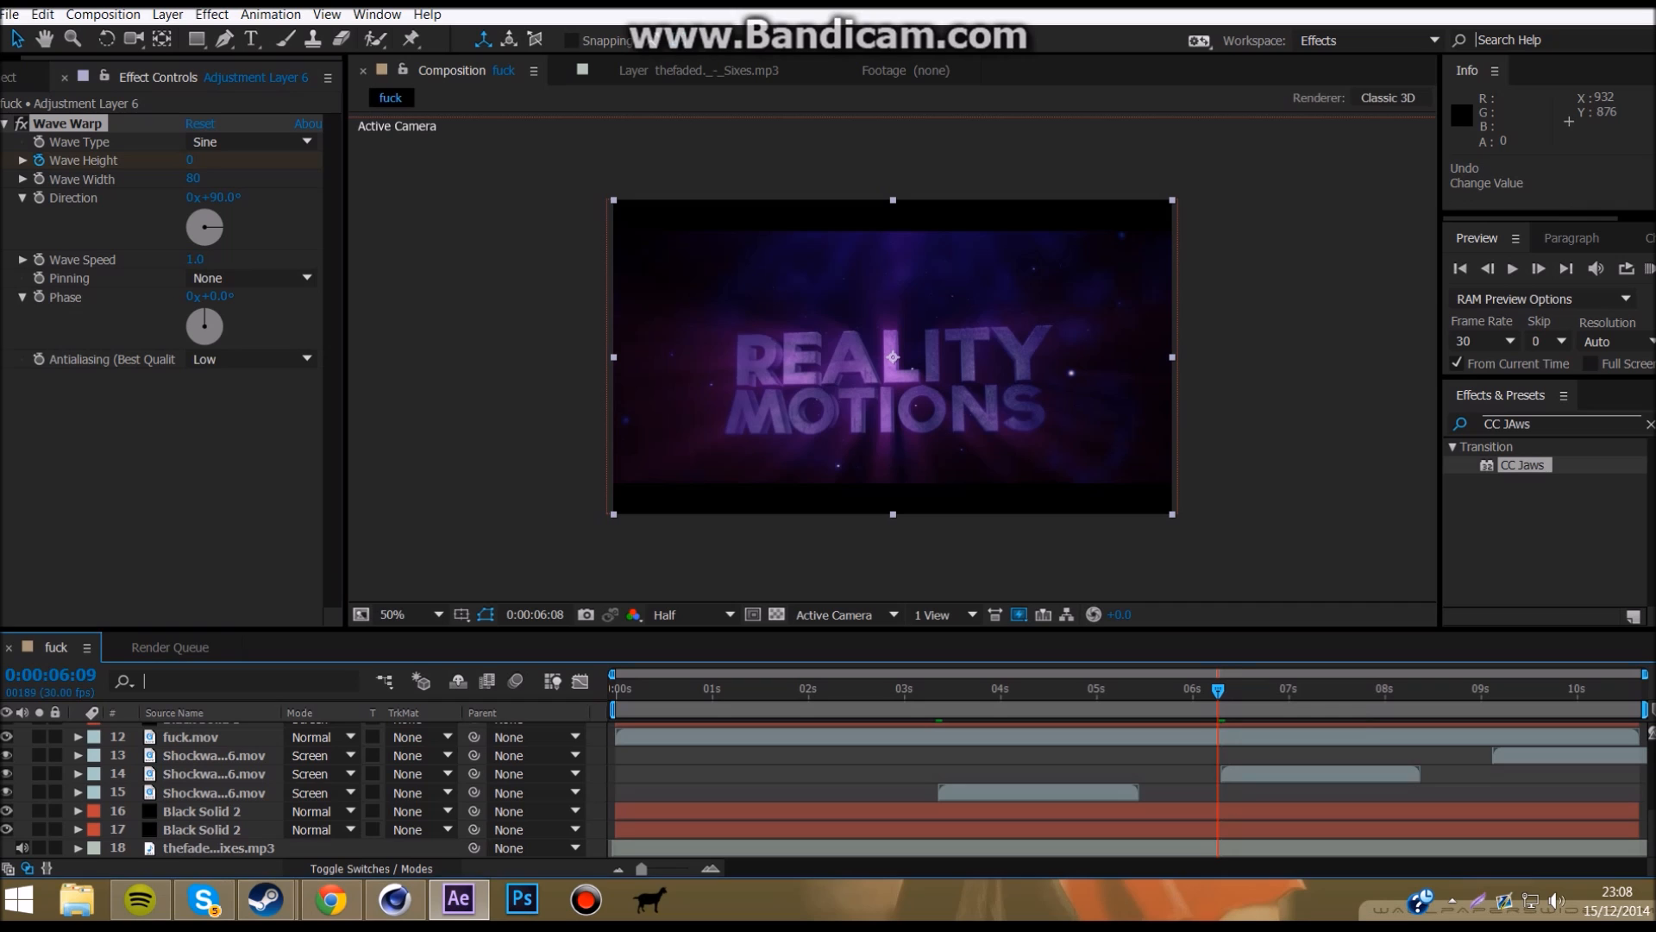
Step: Keyframe the Wave Height at 0 at 0:00:09:03 and 10 at 0:00:09:04 for the third shockwave
key("space")
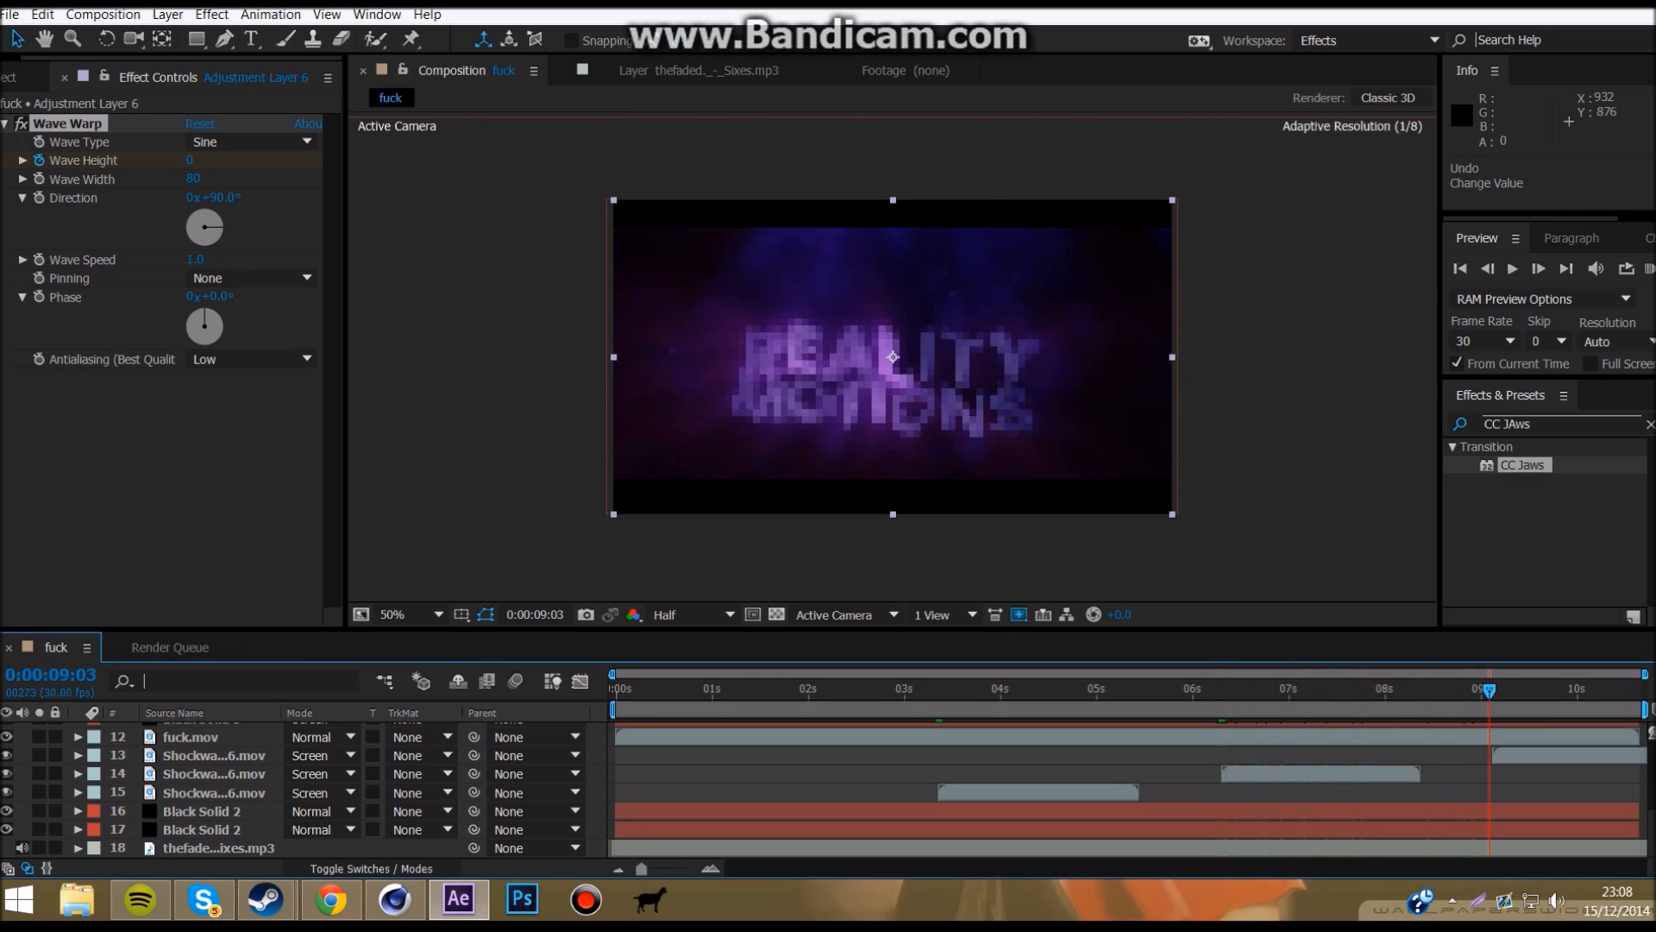
key("Page_Up")
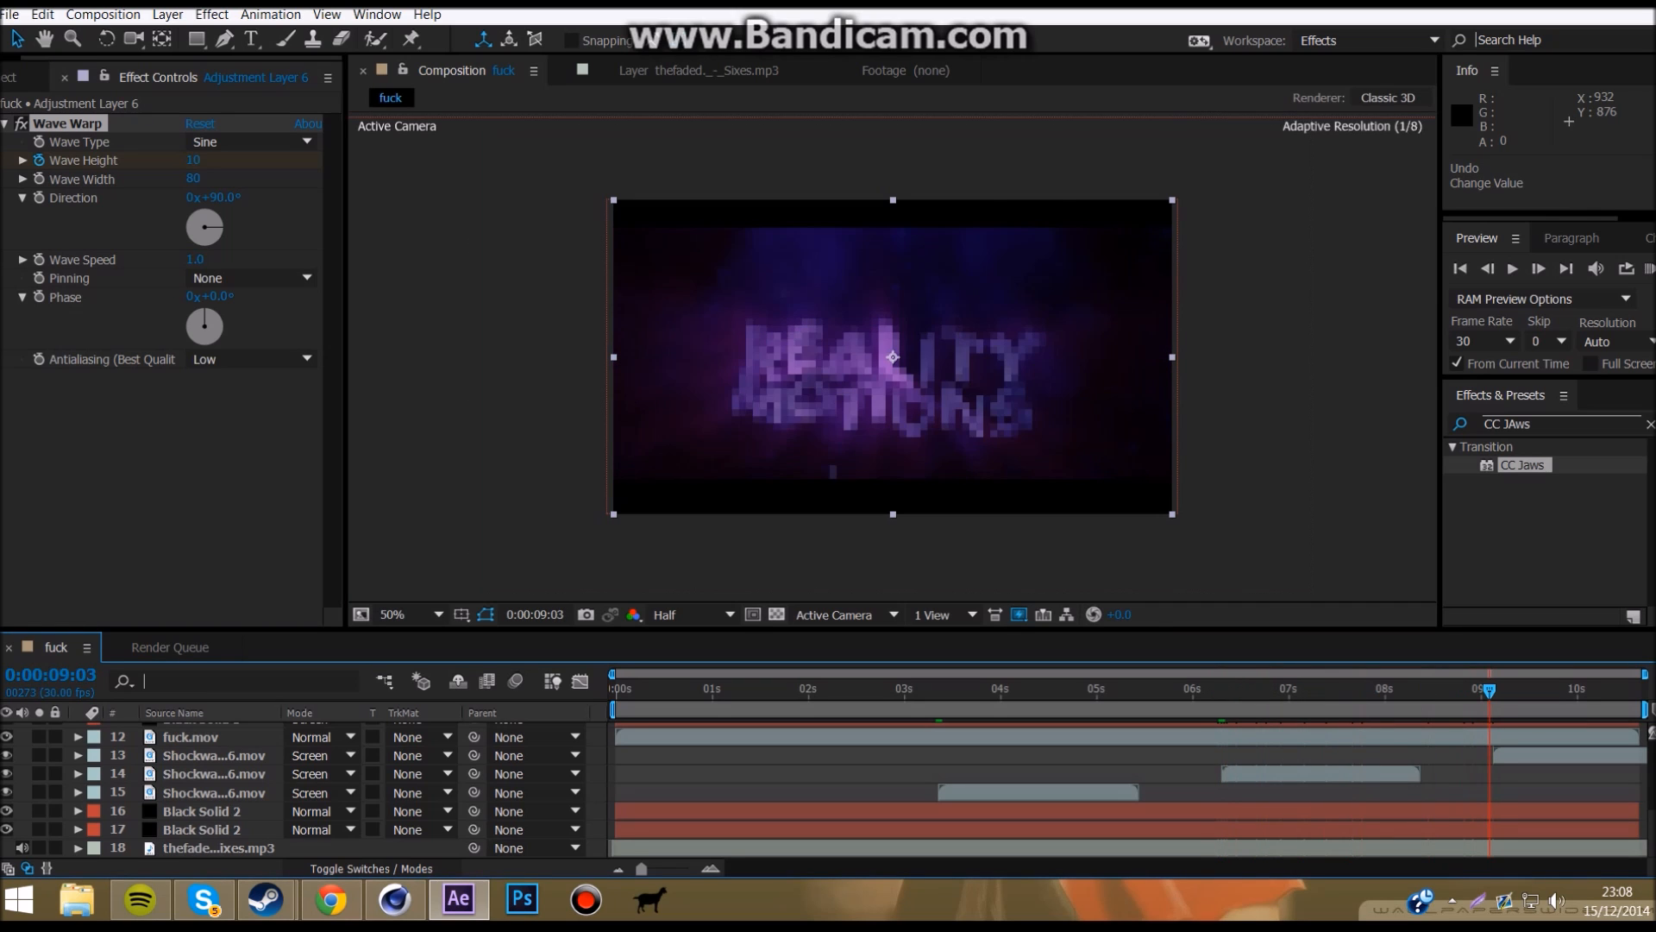
type("0")
key("Return")
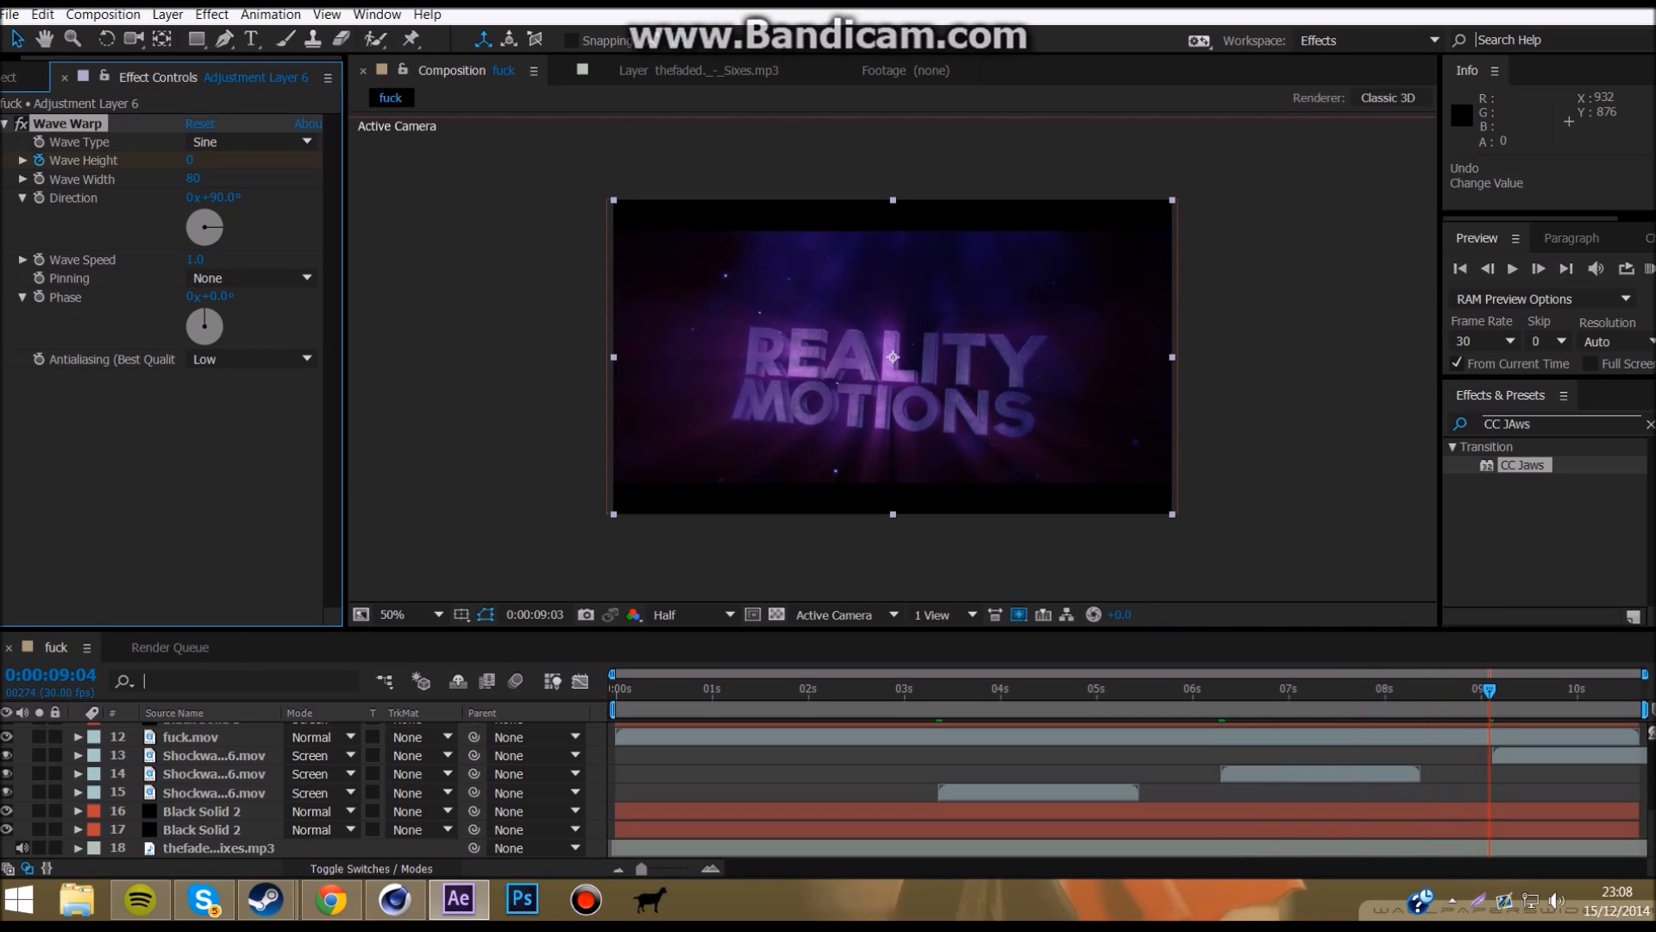
left_click(190, 161)
key("Return")
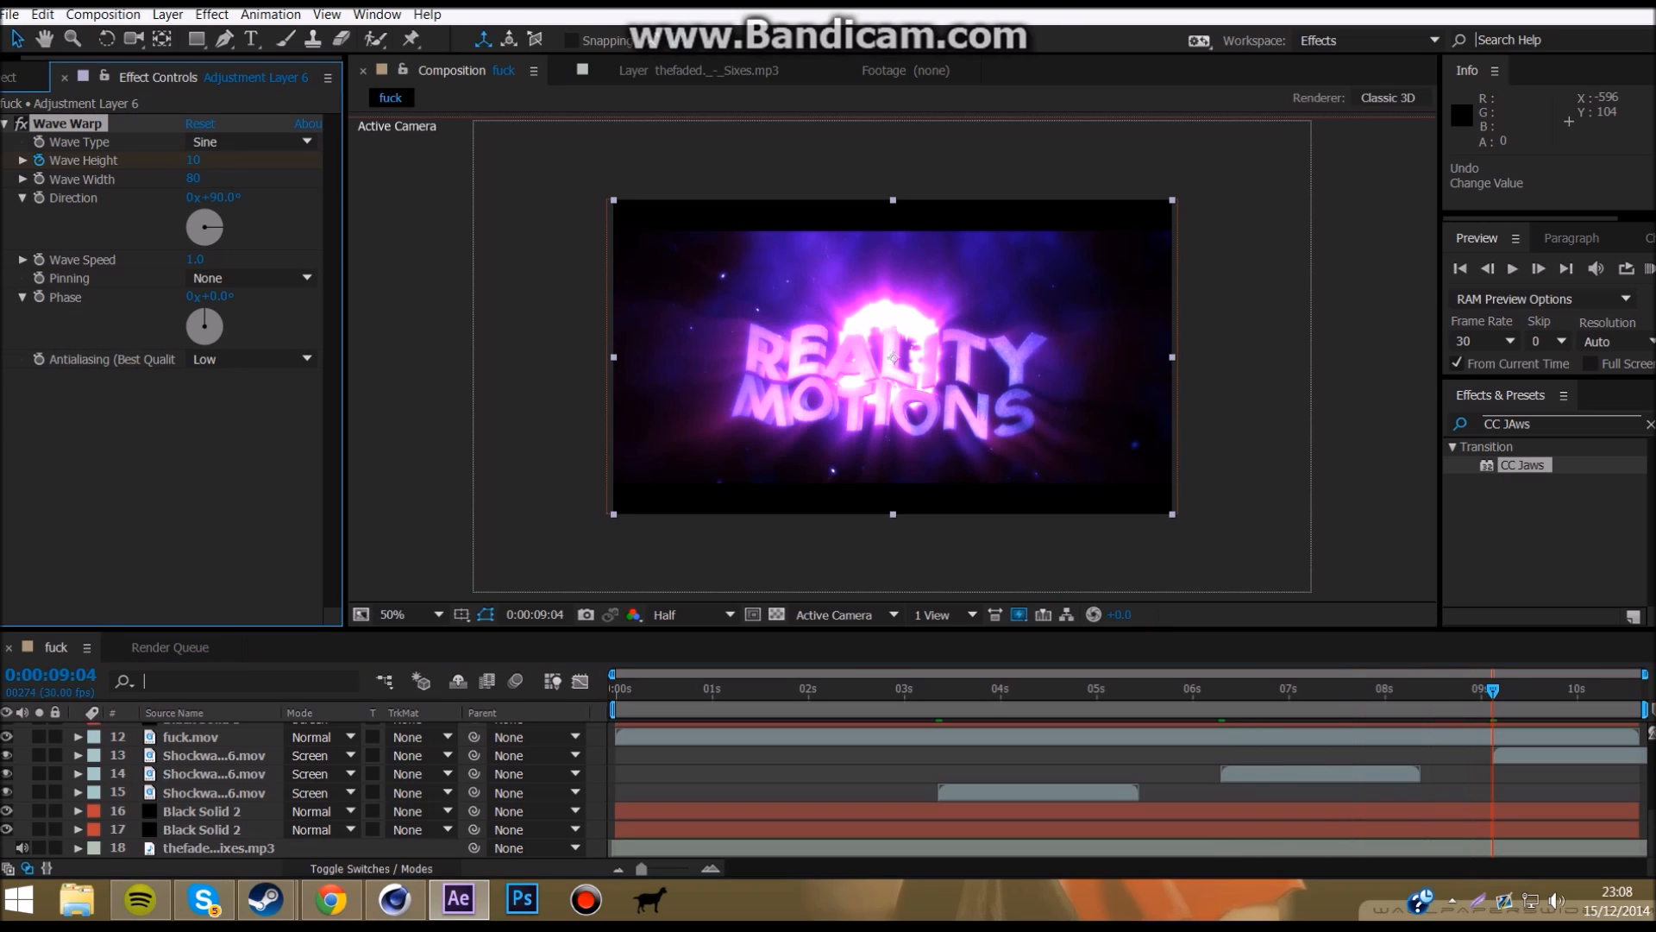
Step: Set the Wave Height to 5 on the composition's last frame, 0:00:10:19
left_click(1637, 689)
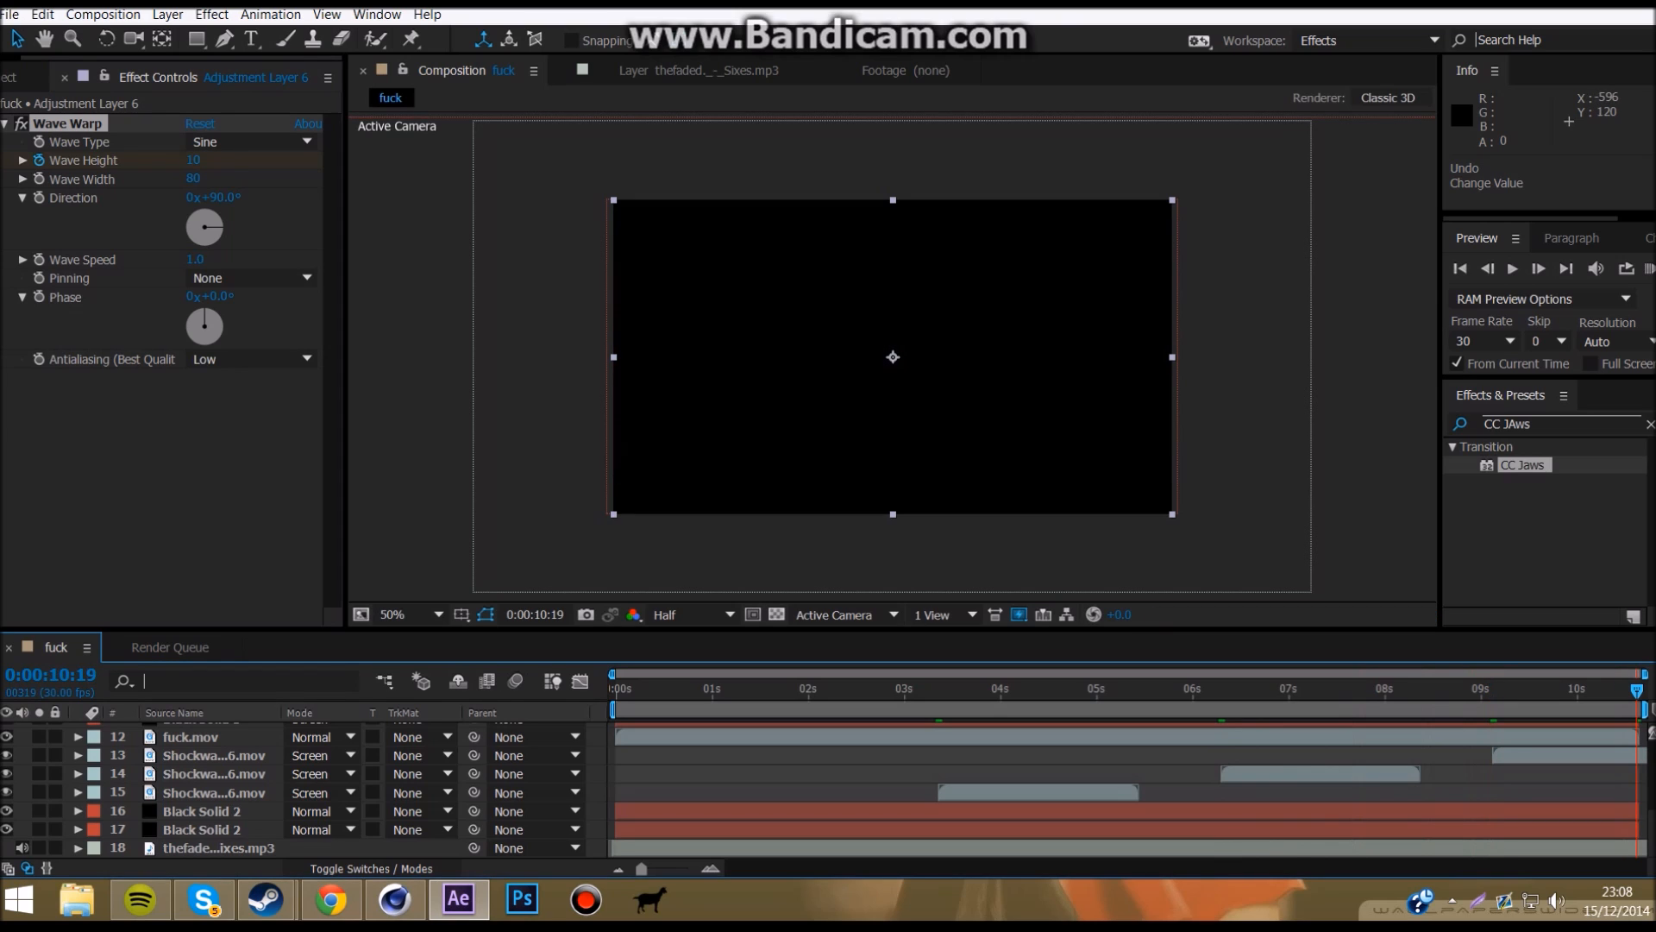
left_click(194, 160)
type("5")
key("Return")
Step: Play a RAM preview of the whole intro from the start and check the wave distortion at 0:00:03:21
left_click(615, 689)
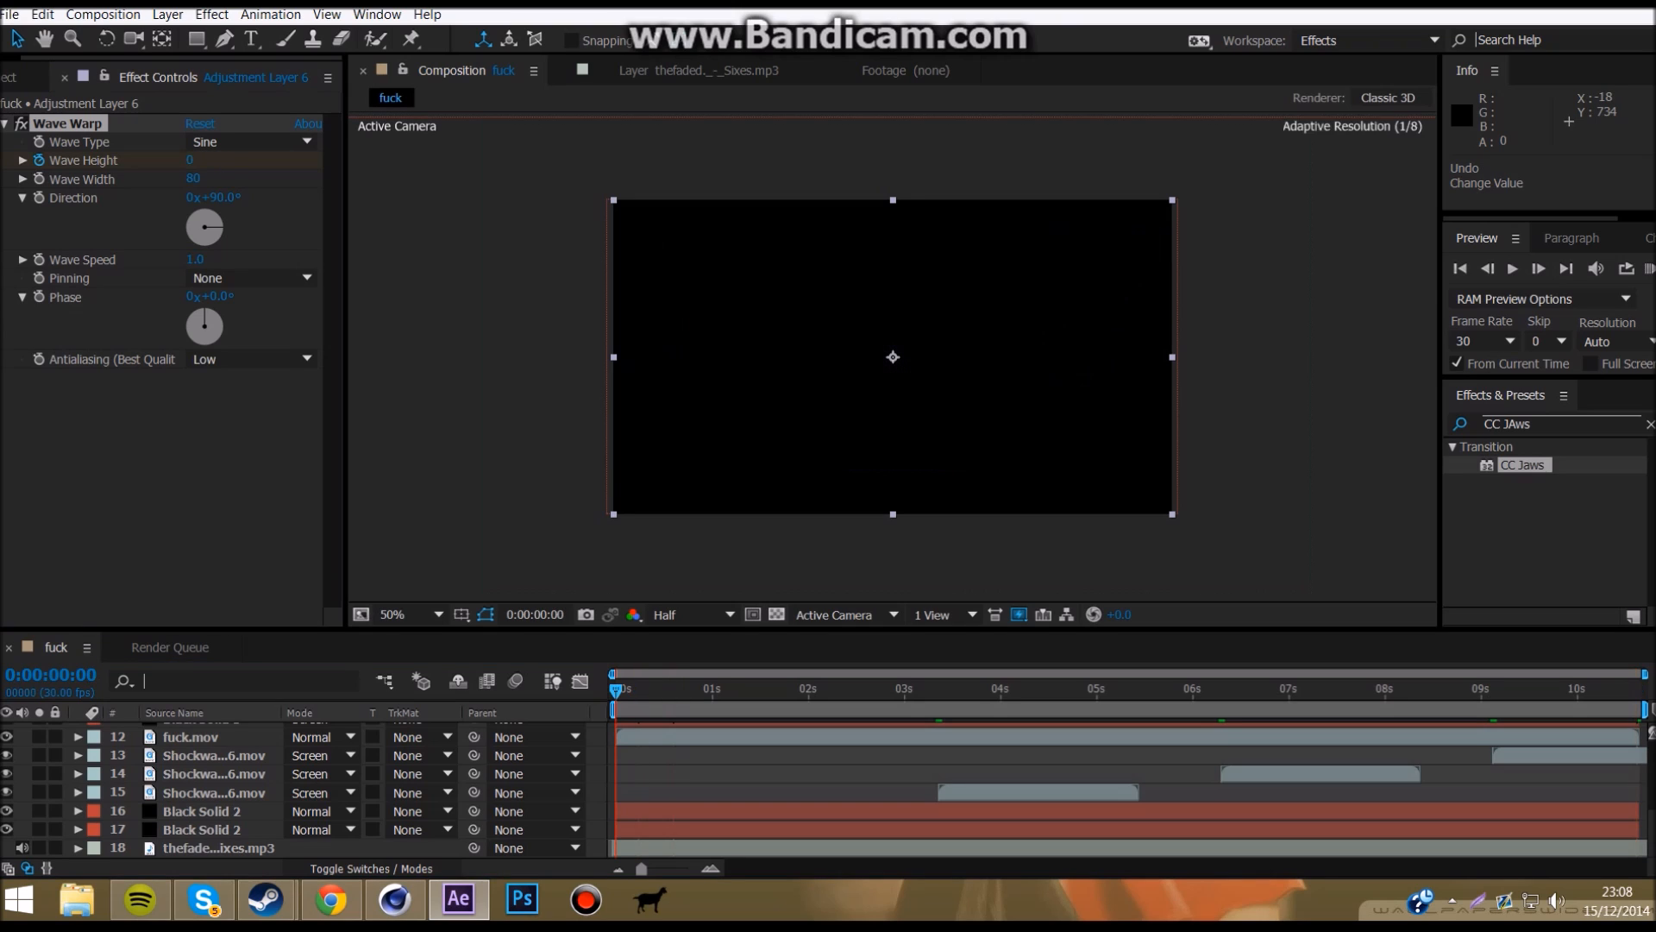
left_click(1649, 270)
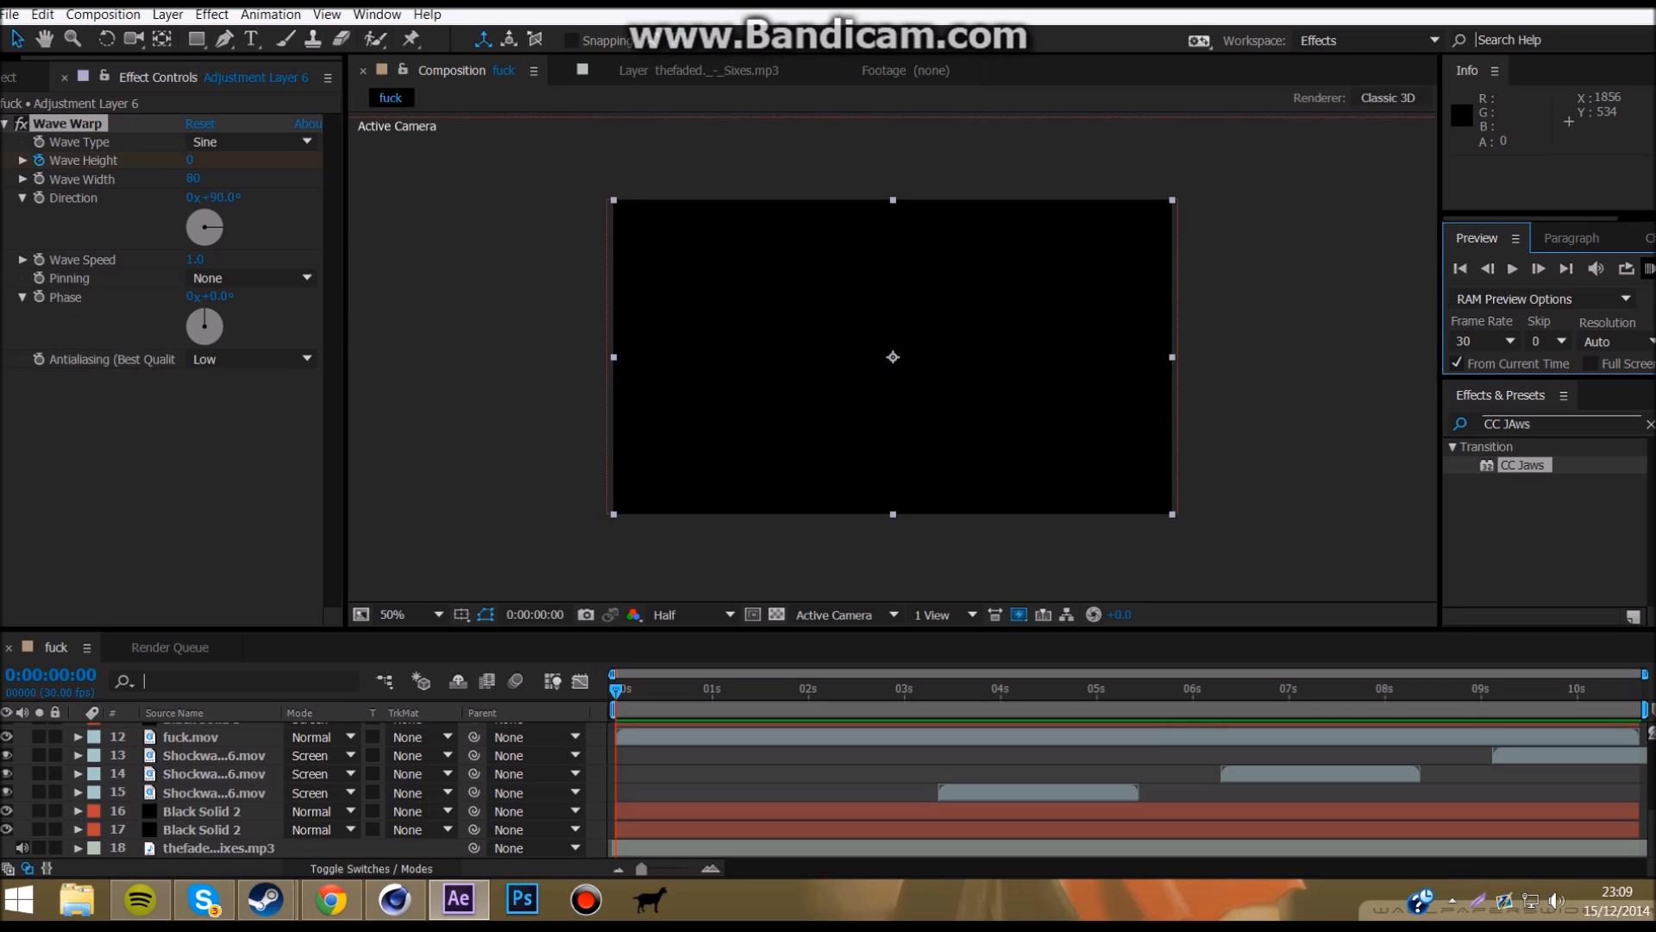
left_click(1650, 269)
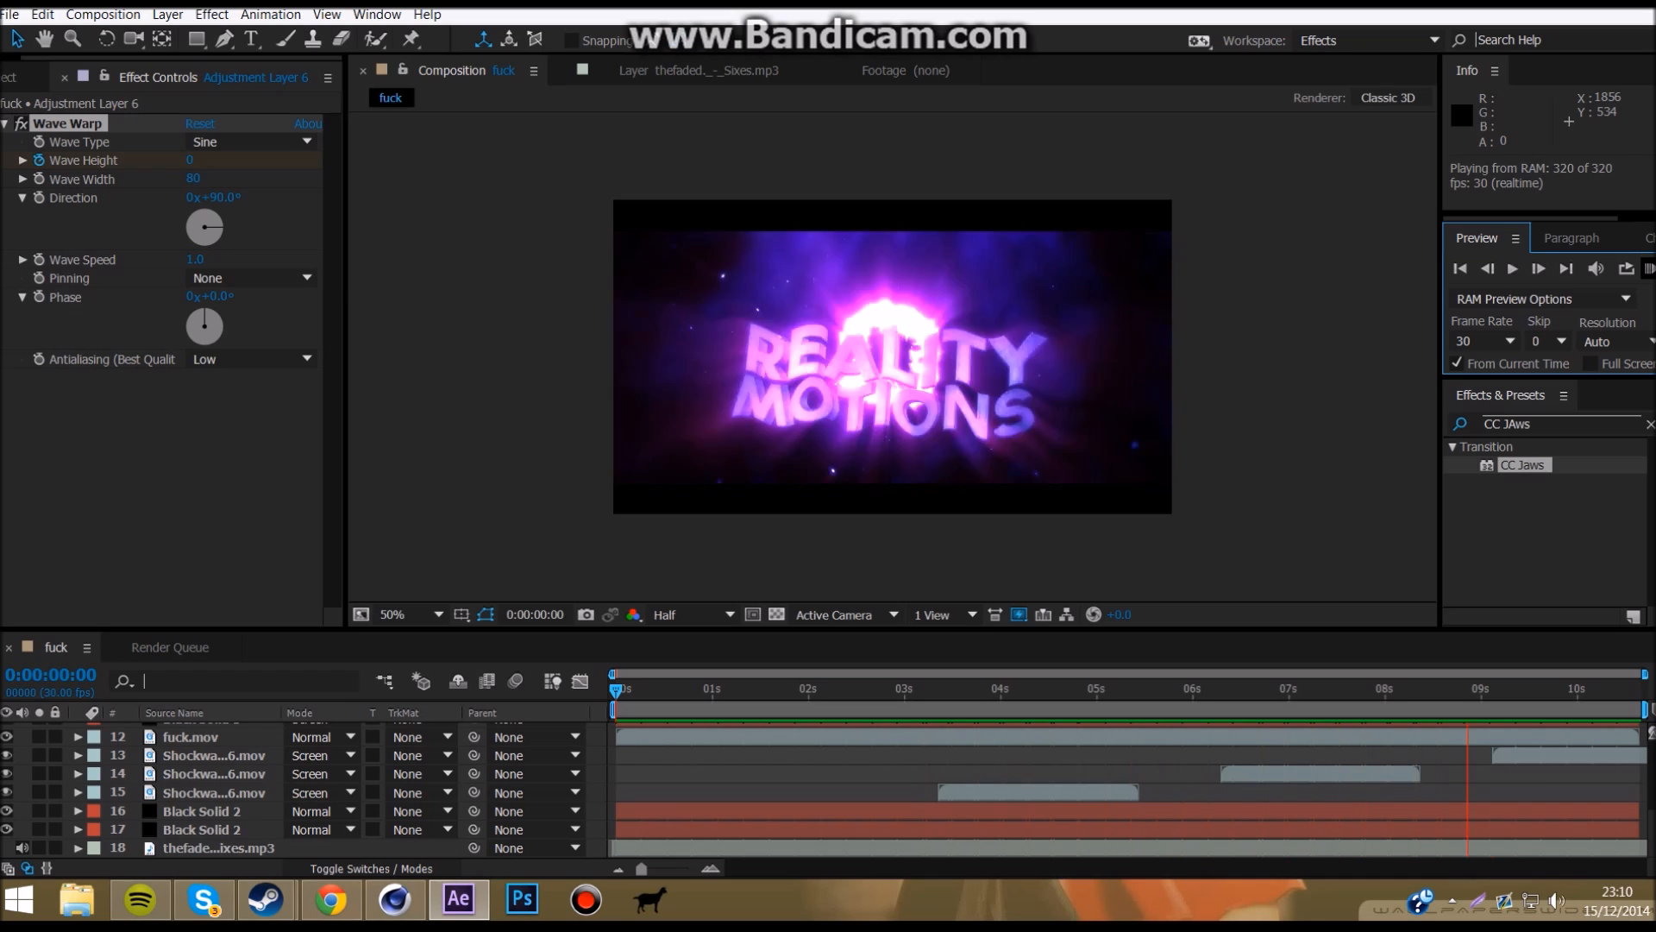
key("space")
left_click_drag(616, 690, 972, 691)
Step: Add the intro composition to the render queue
left_click(103, 15)
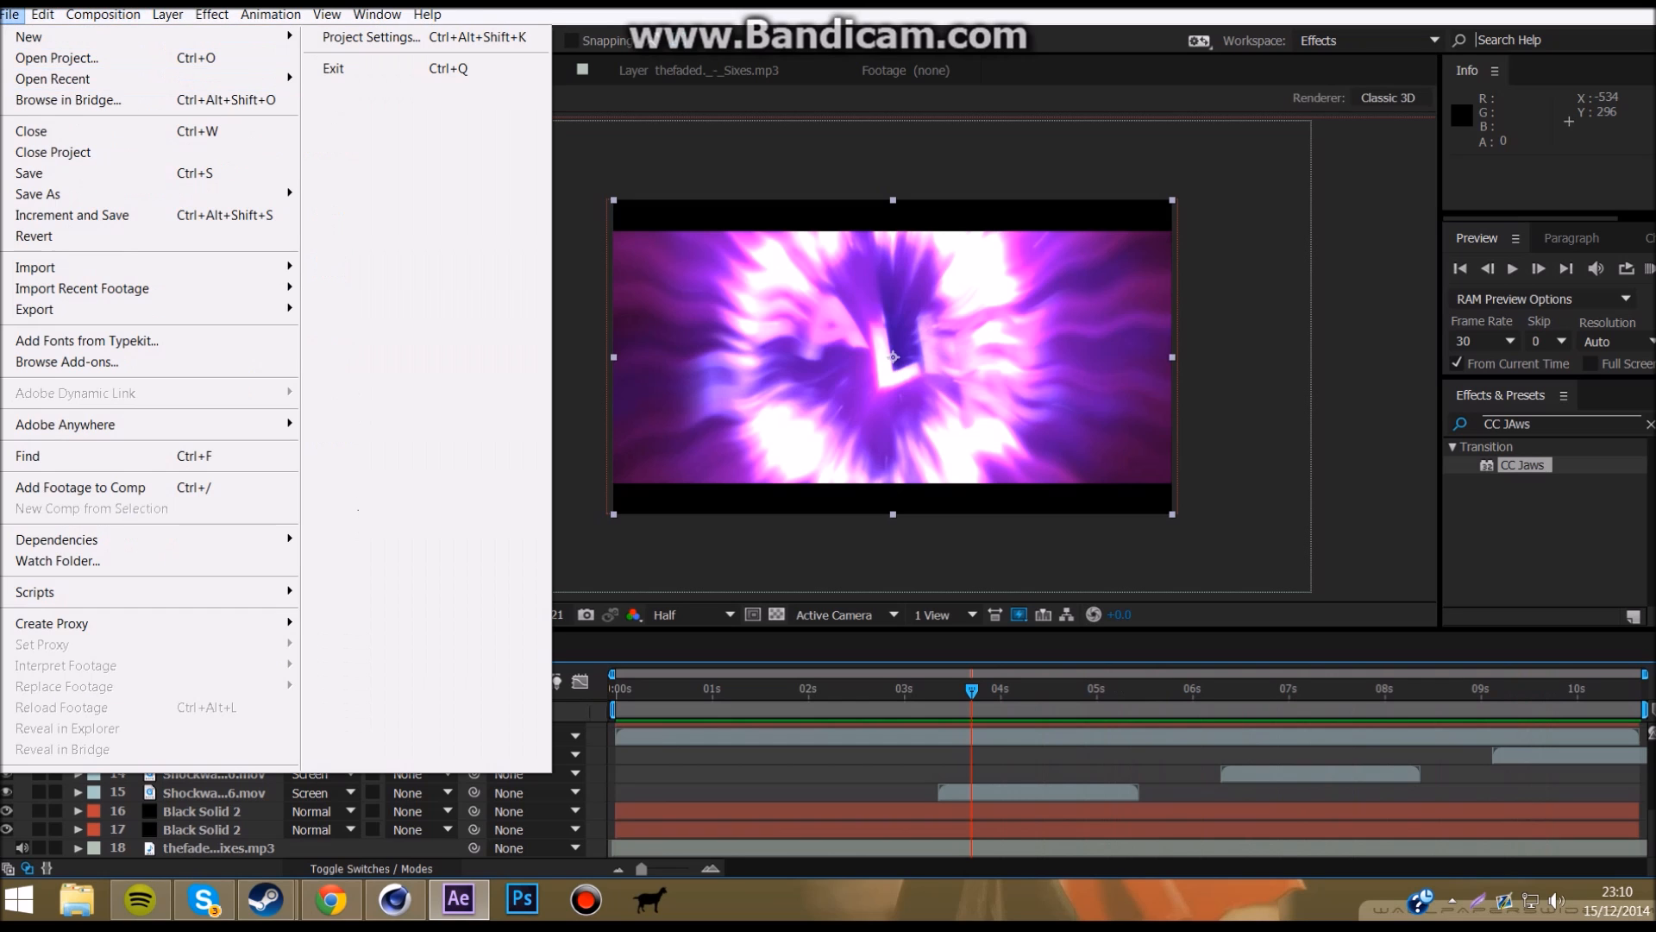
left_click(9, 15)
left_click(102, 15)
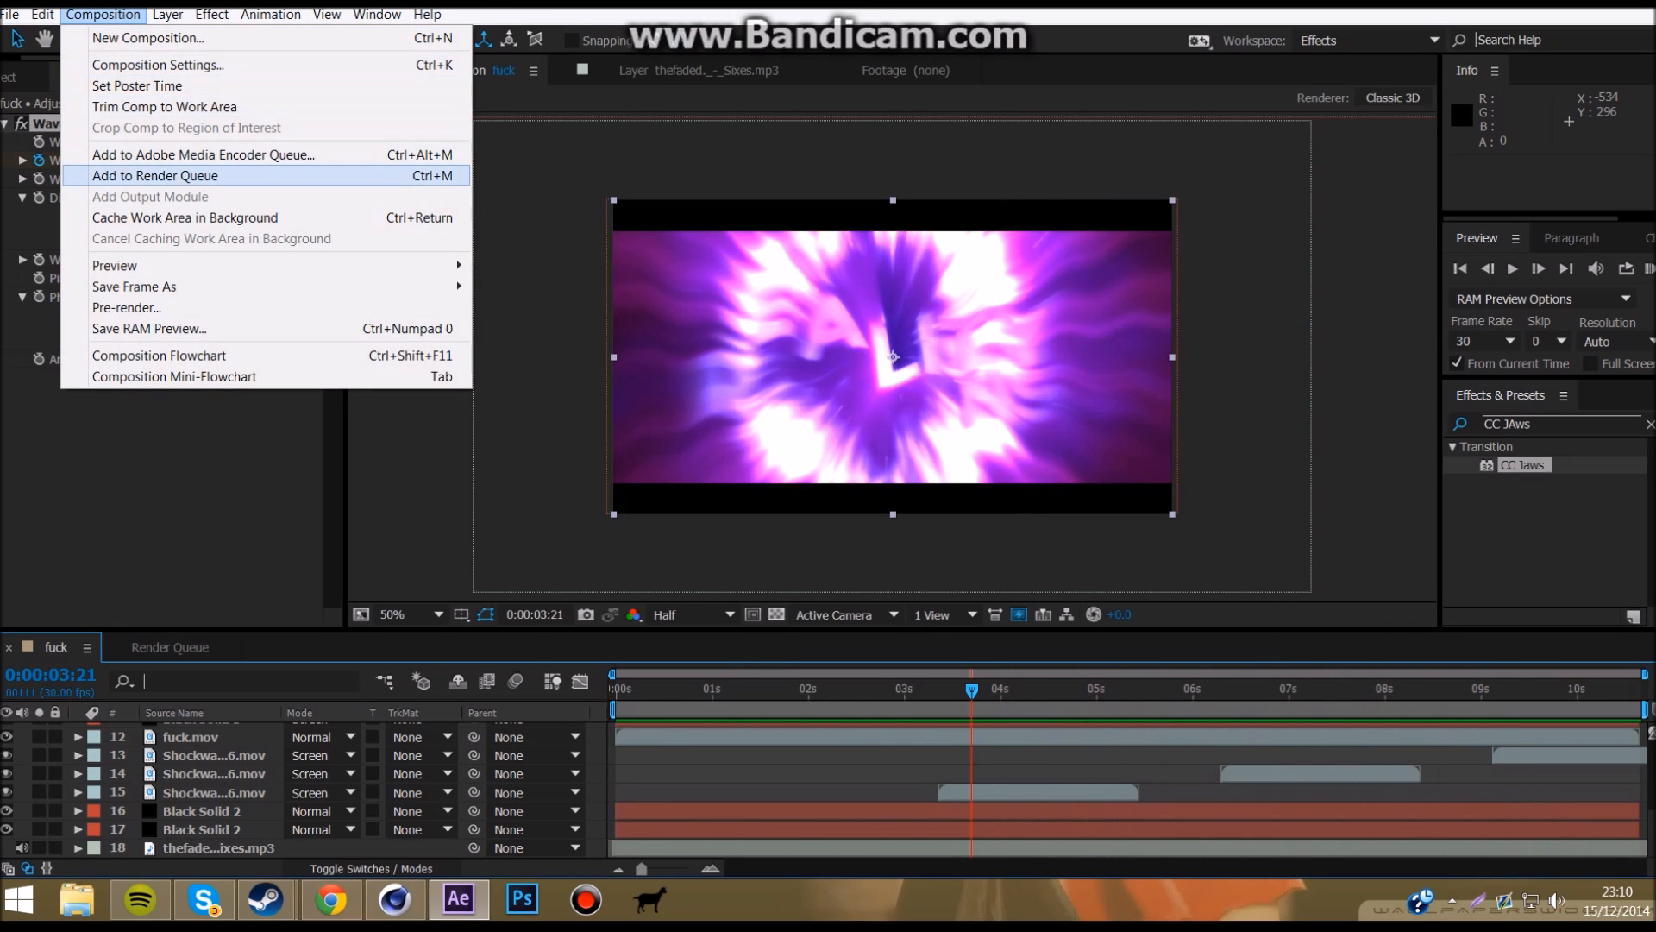
left_click(155, 175)
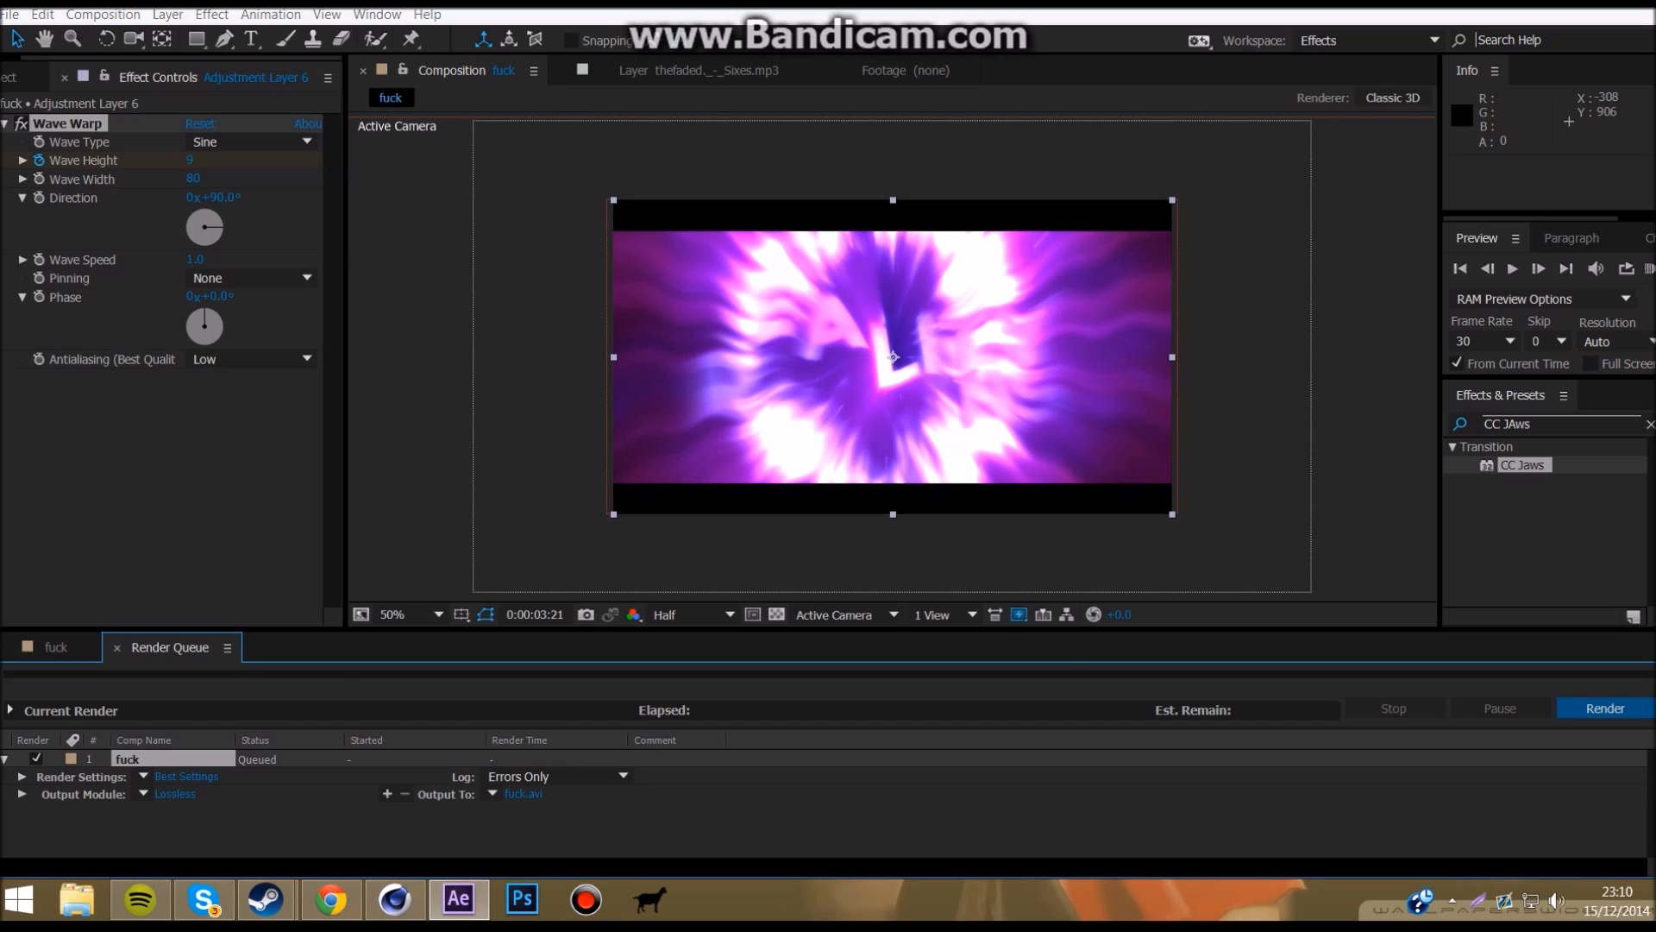
Step: Set the queued render's output module to Audio Output On, keeping the AVI format
left_click(175, 794)
left_click(556, 591)
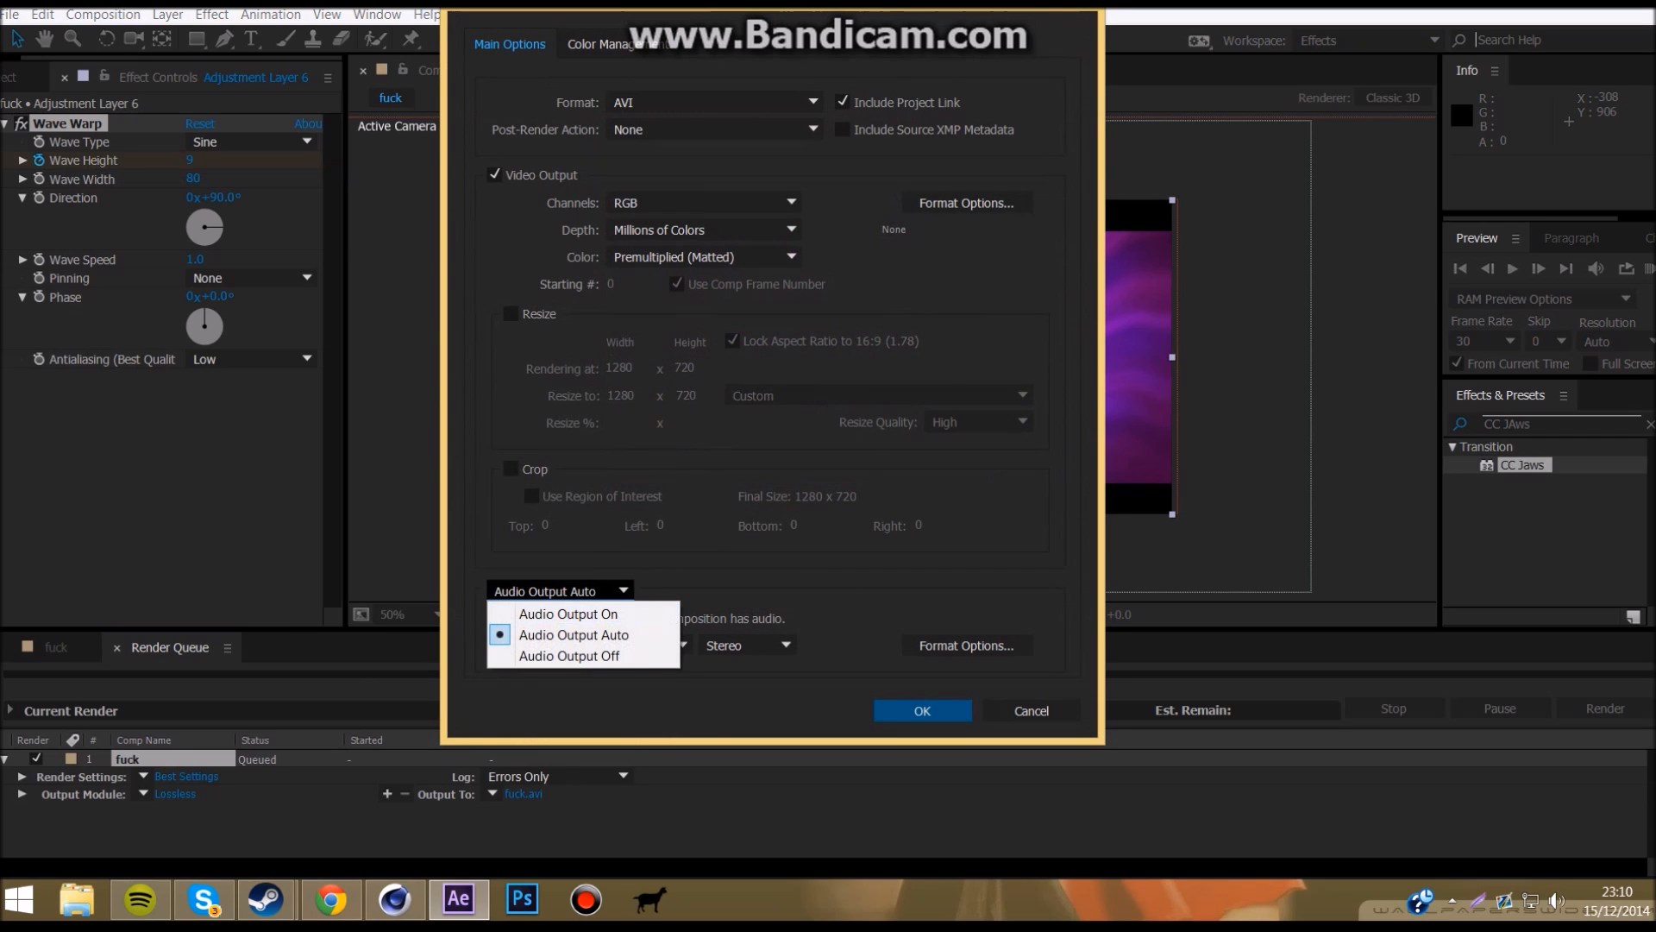
left_click(568, 613)
key("Return")
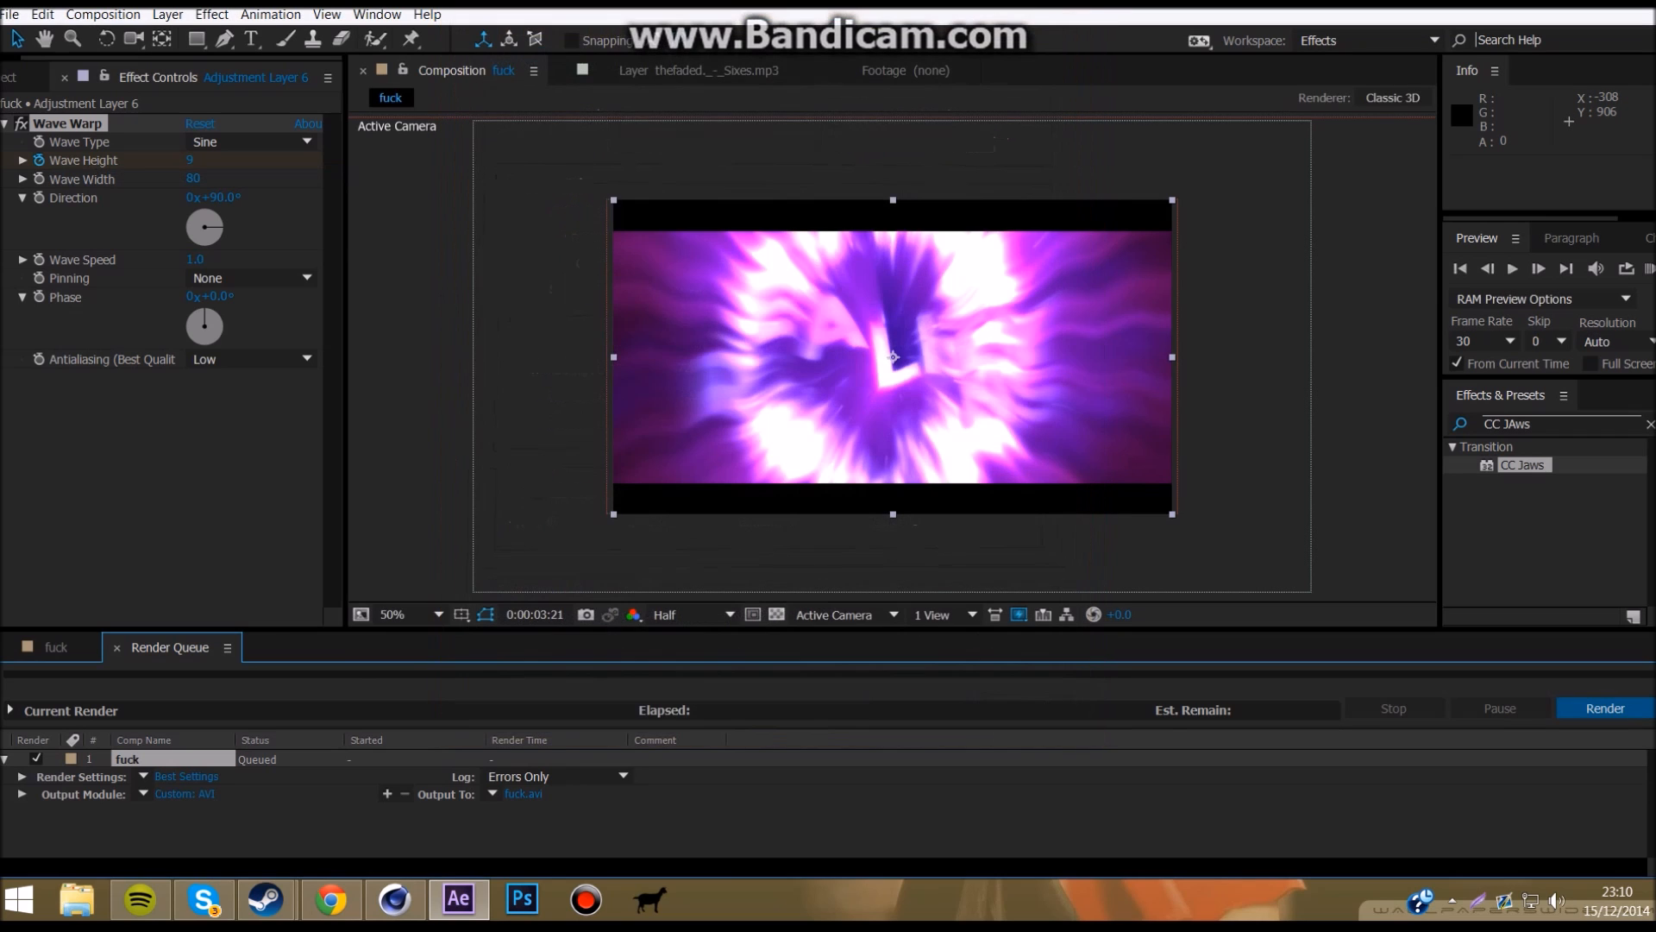
Step: Set the render output to an AVI file named lel on the Desktop and start rendering
left_click(522, 793)
left_click(76, 190)
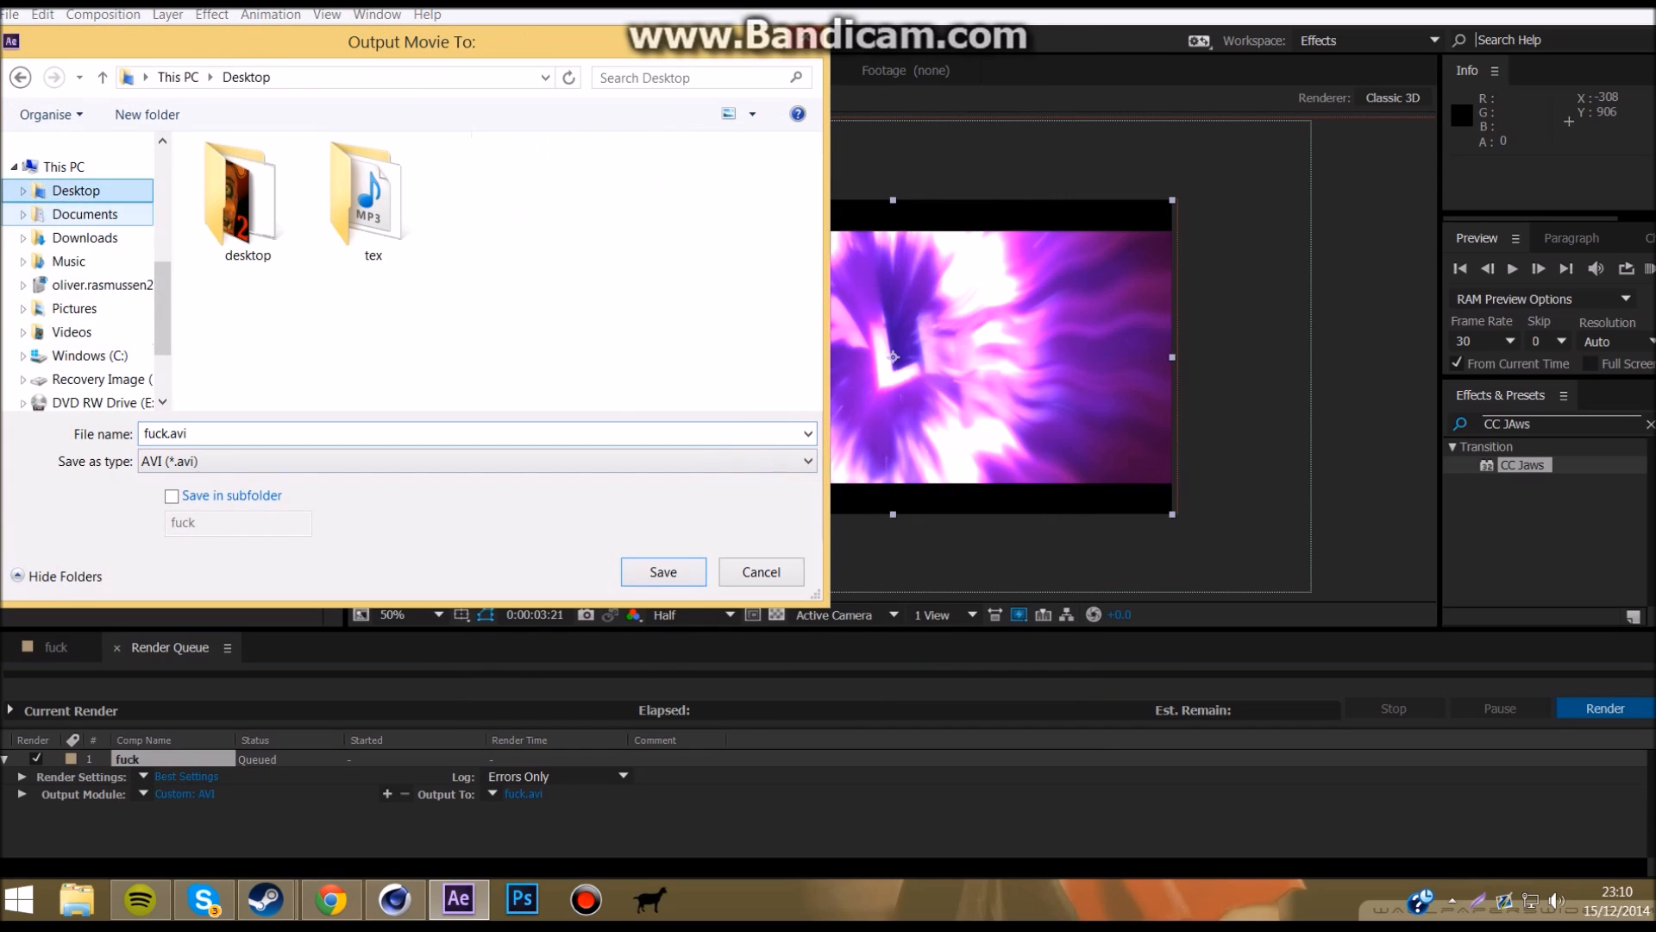
left_click(167, 433)
type("lel")
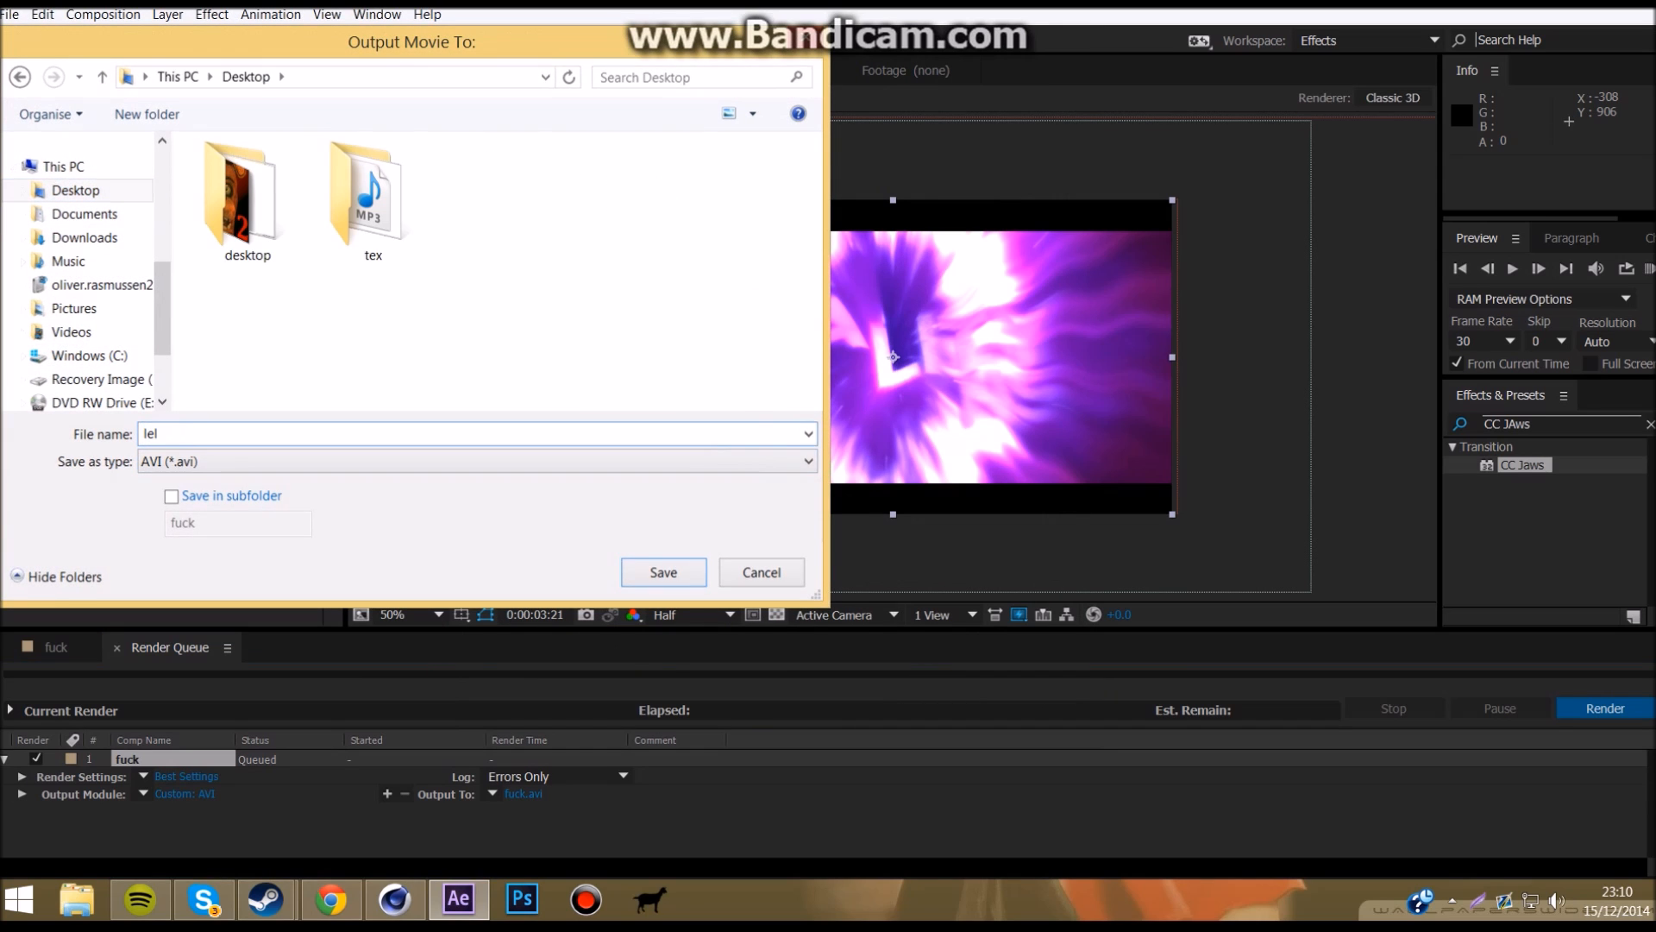
key("Return")
left_click(1605, 708)
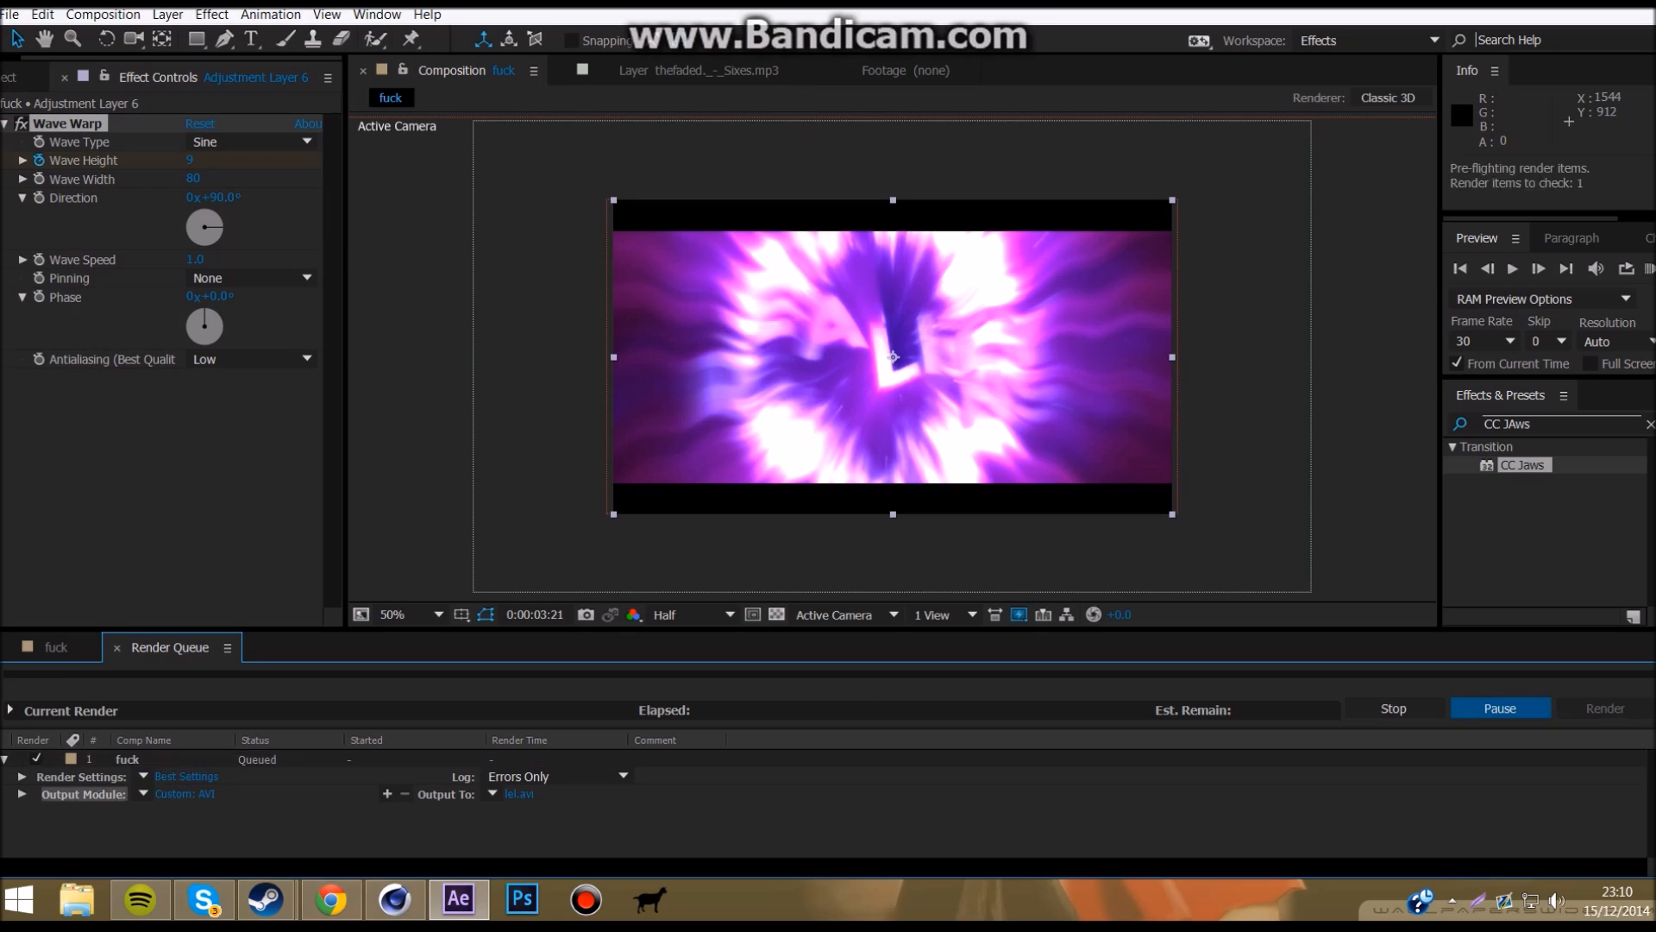